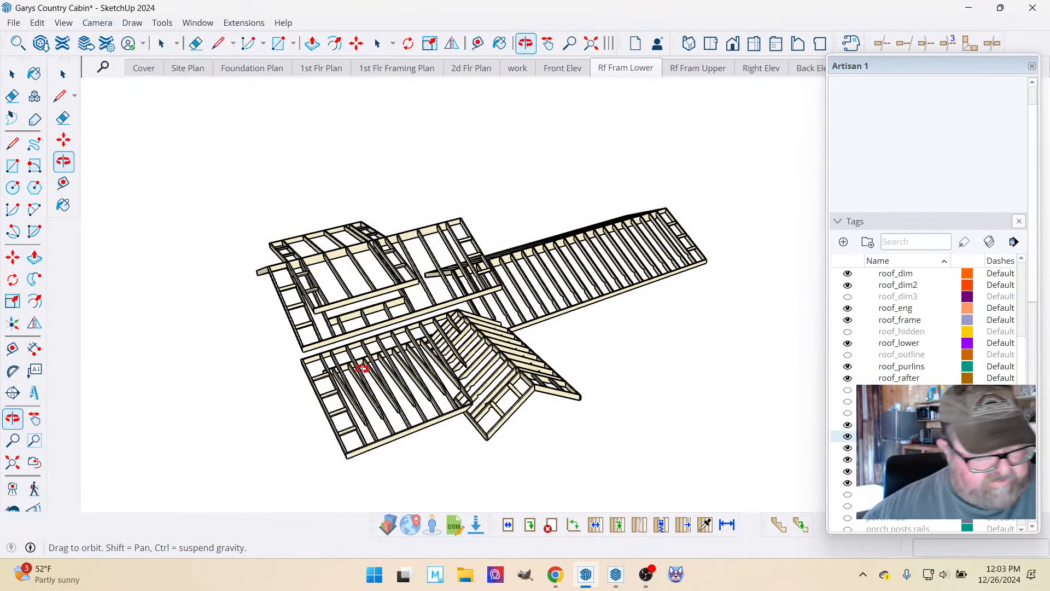
Make the hidden tag with the timber beams and posts beneath the lower roof rafters visible.
scroll(389, 385, up, 8)
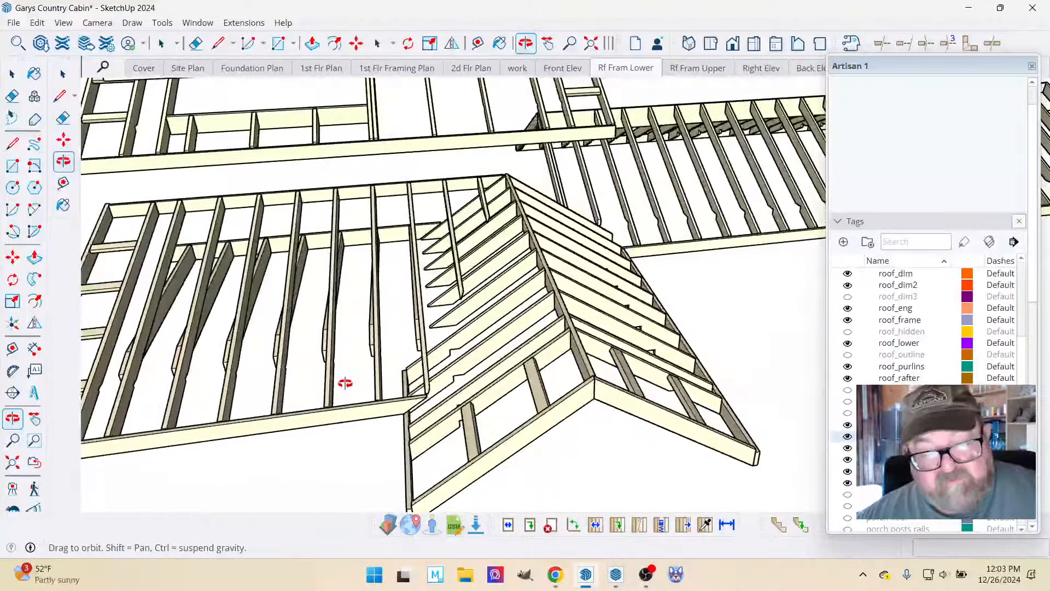
drag(345, 383, 342, 399)
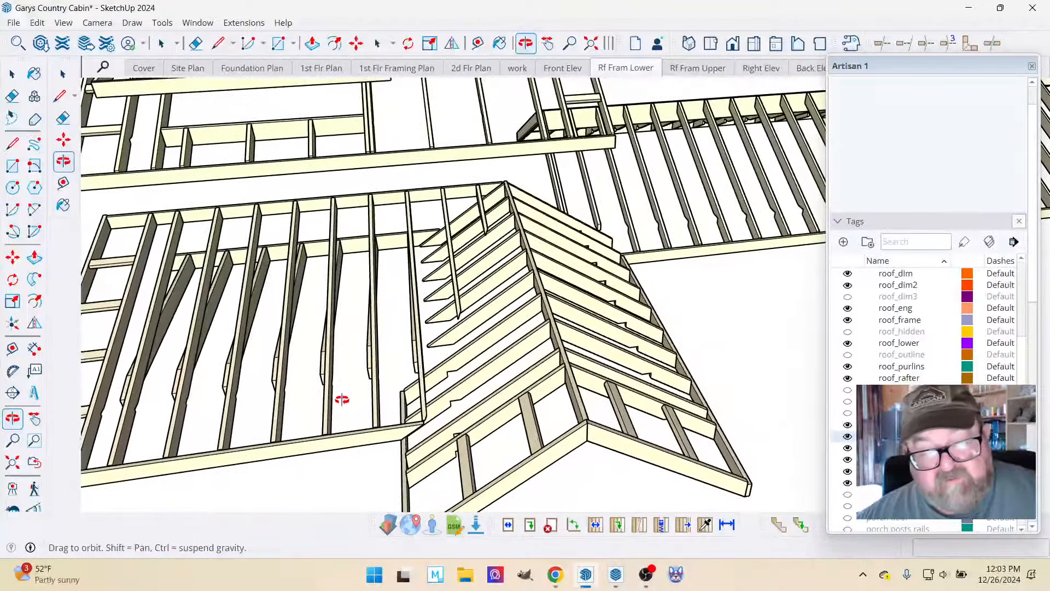
scroll(420, 381, up, 5)
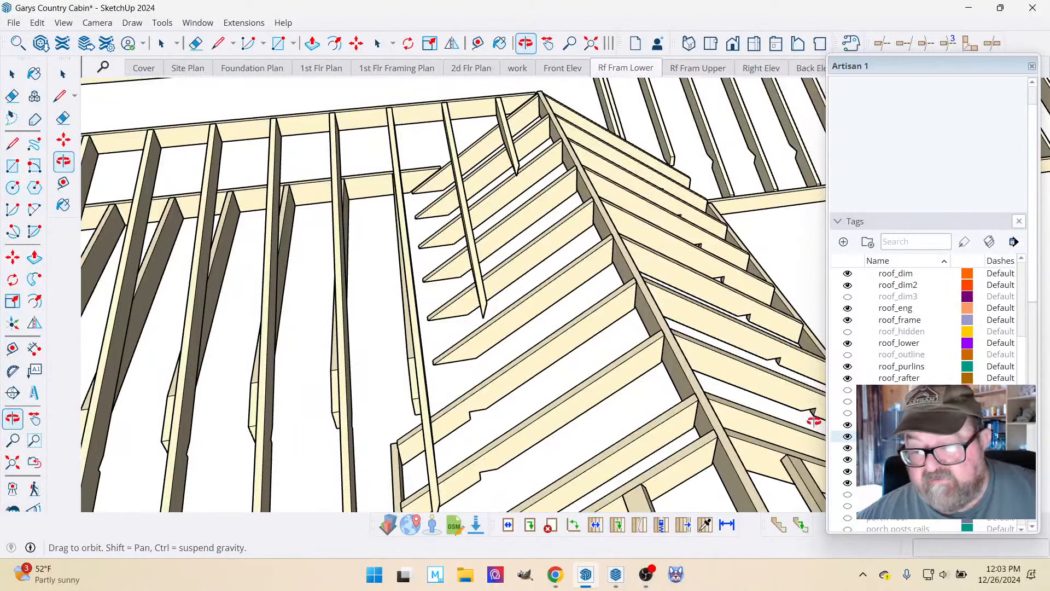
scroll(903, 420, down, 3)
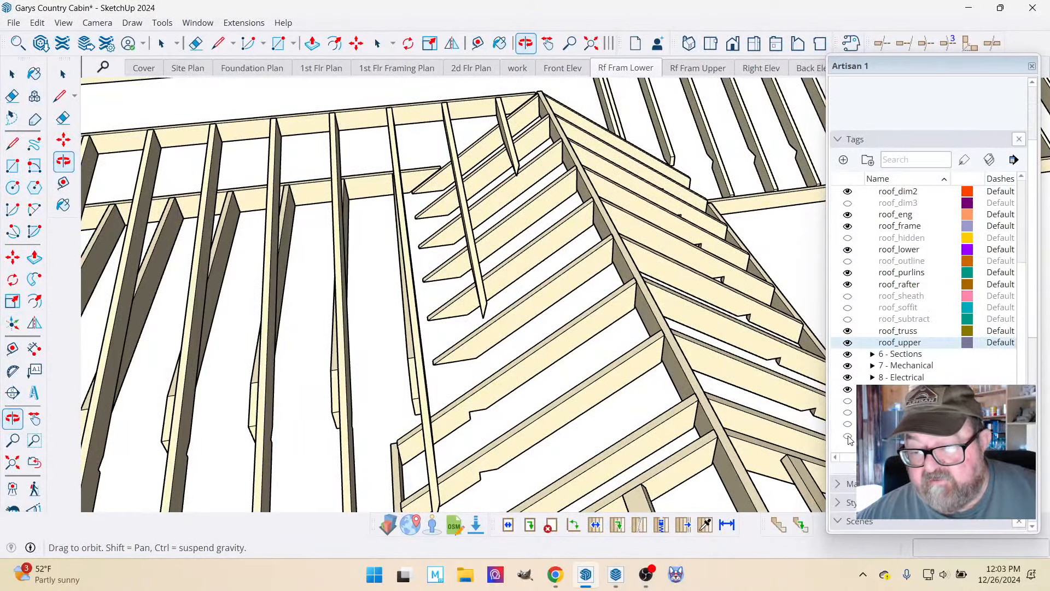
click(848, 436)
scroll(456, 346, up, 3)
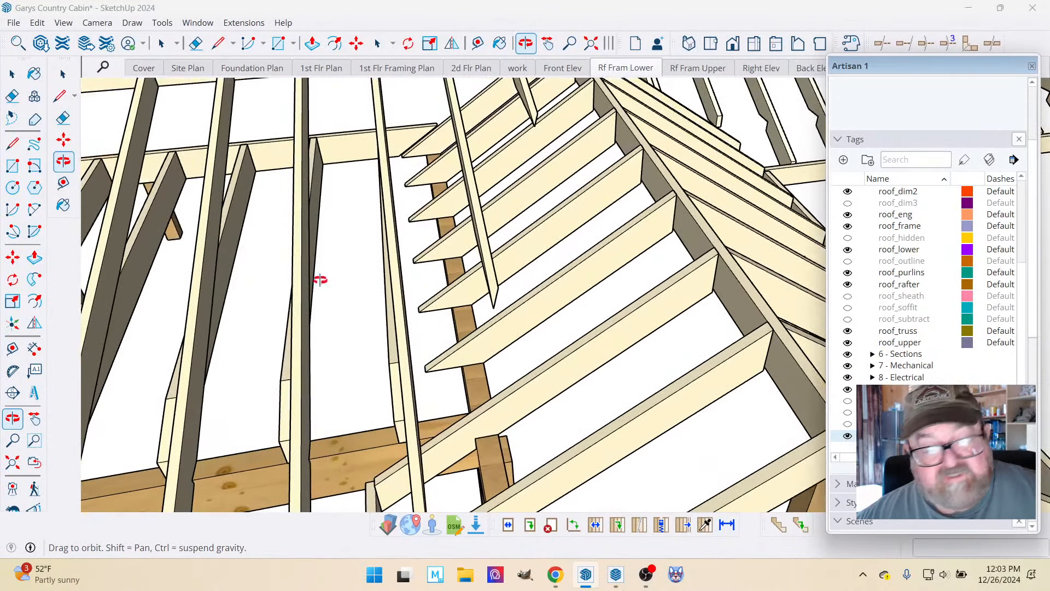
Open the gable roof framing group for editing.
click(12, 74)
scroll(372, 353, down, 2)
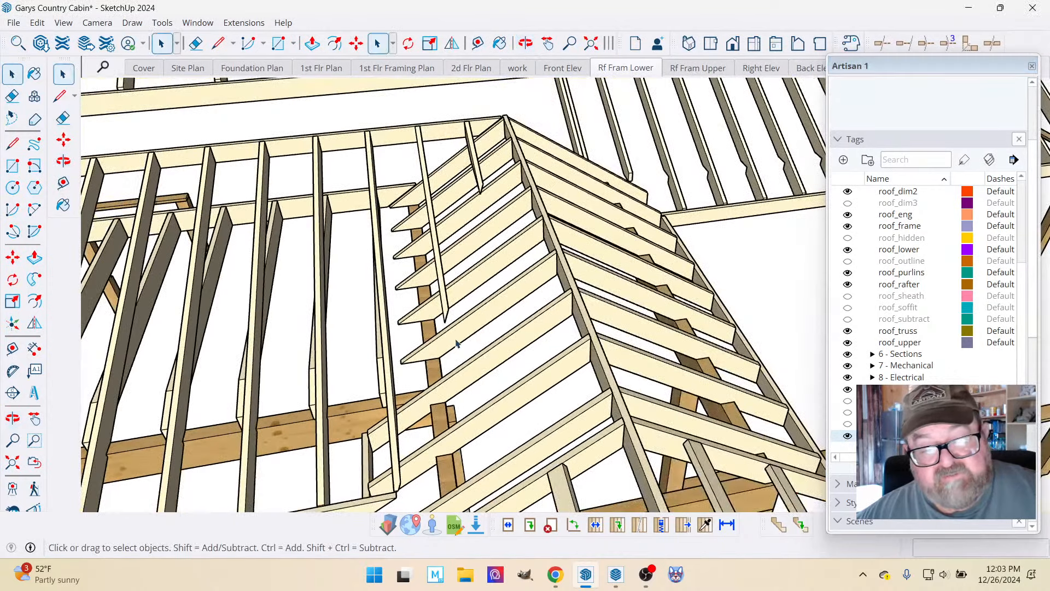
click(474, 333)
double_click(476, 330)
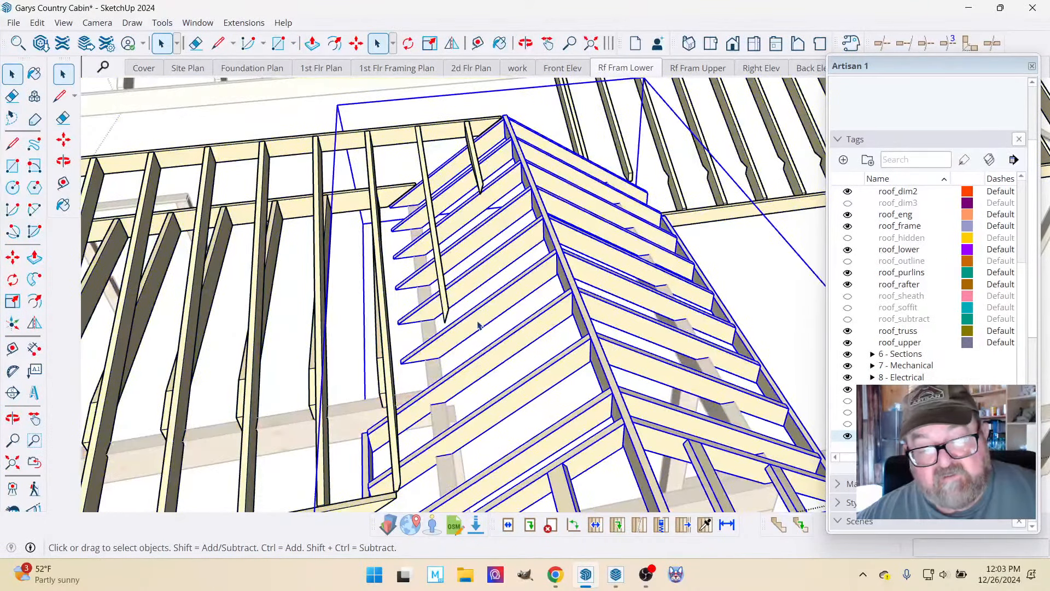
click(478, 324)
right_click(480, 324)
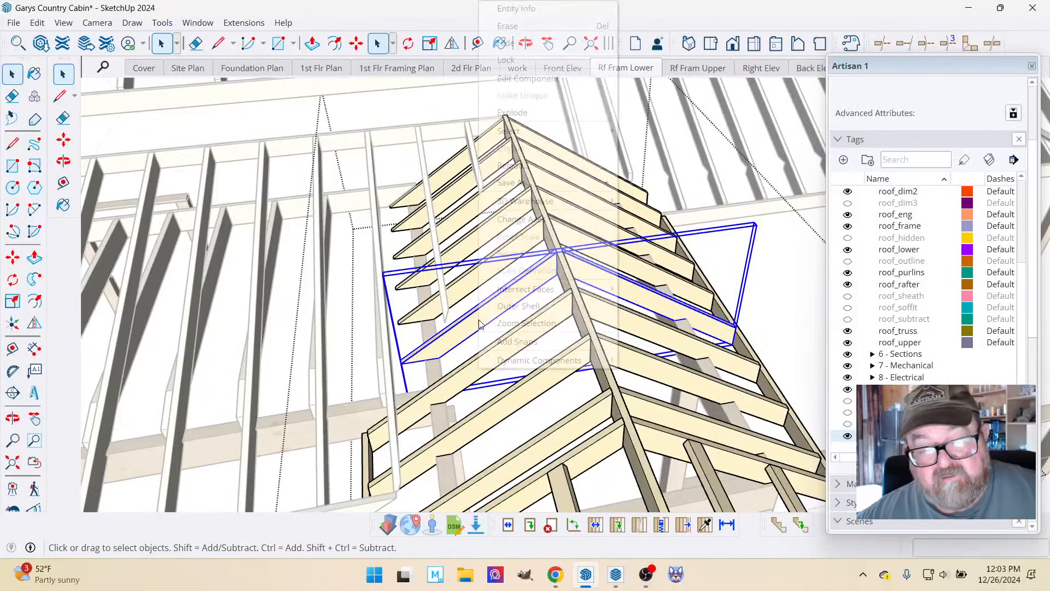
click(461, 331)
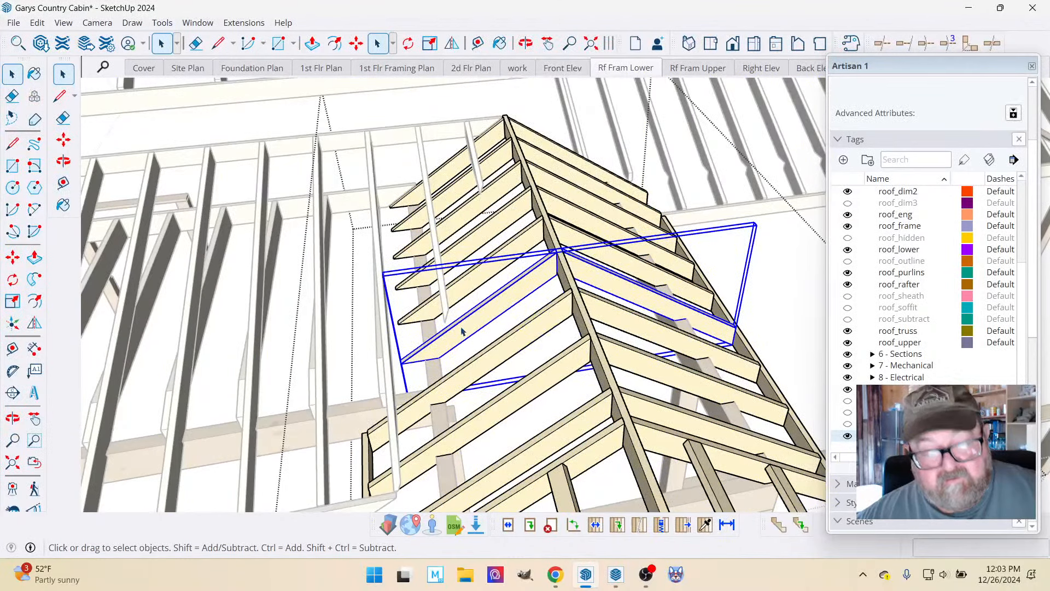
shift+click(480, 279)
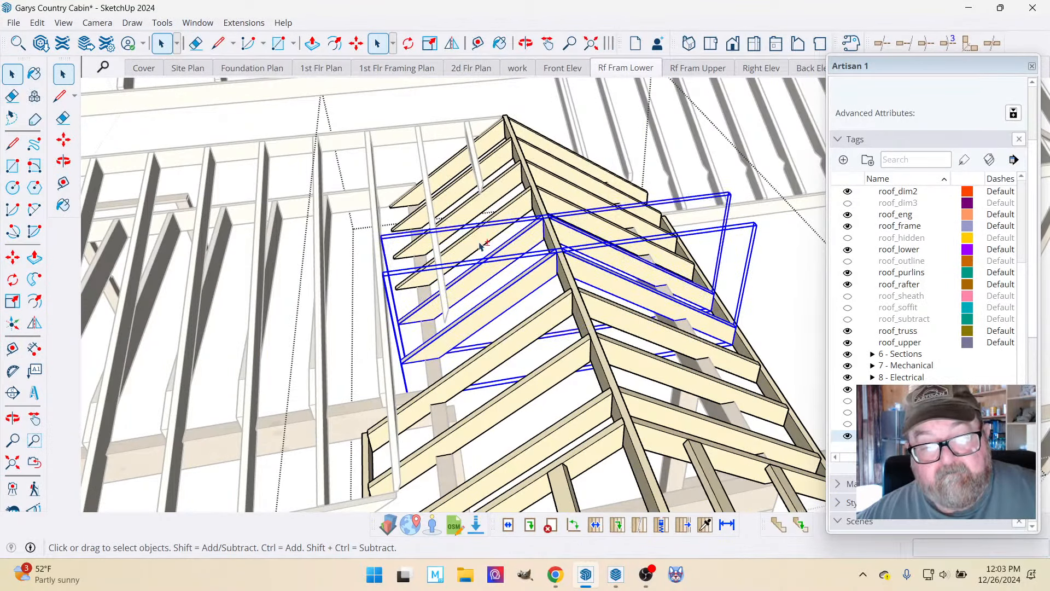
shift+click(483, 233)
shift+click(492, 205)
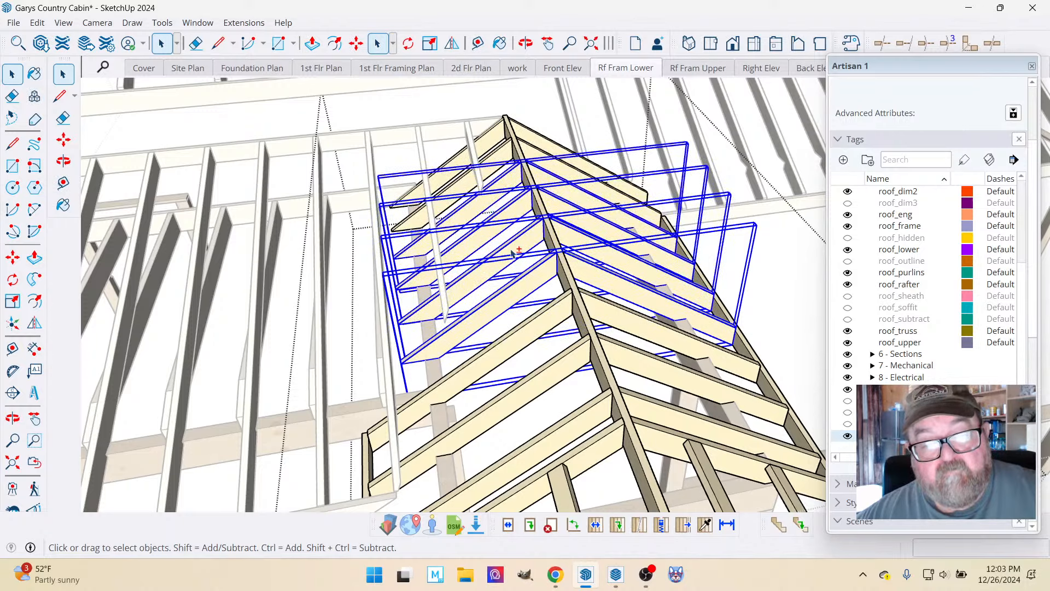
shift+click(466, 186)
shift+click(461, 160)
right_click(462, 161)
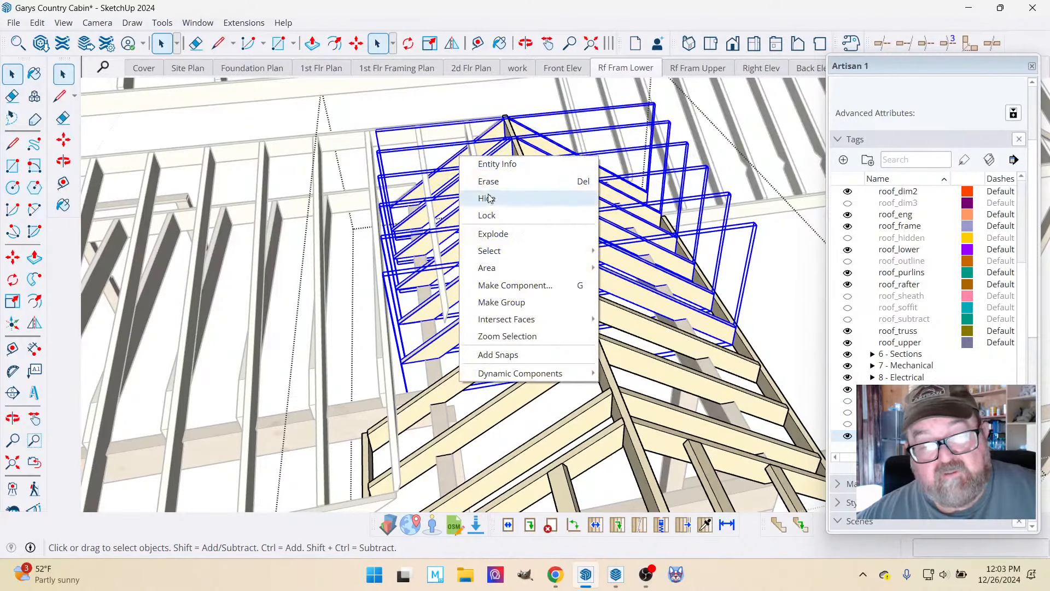
click(760, 300)
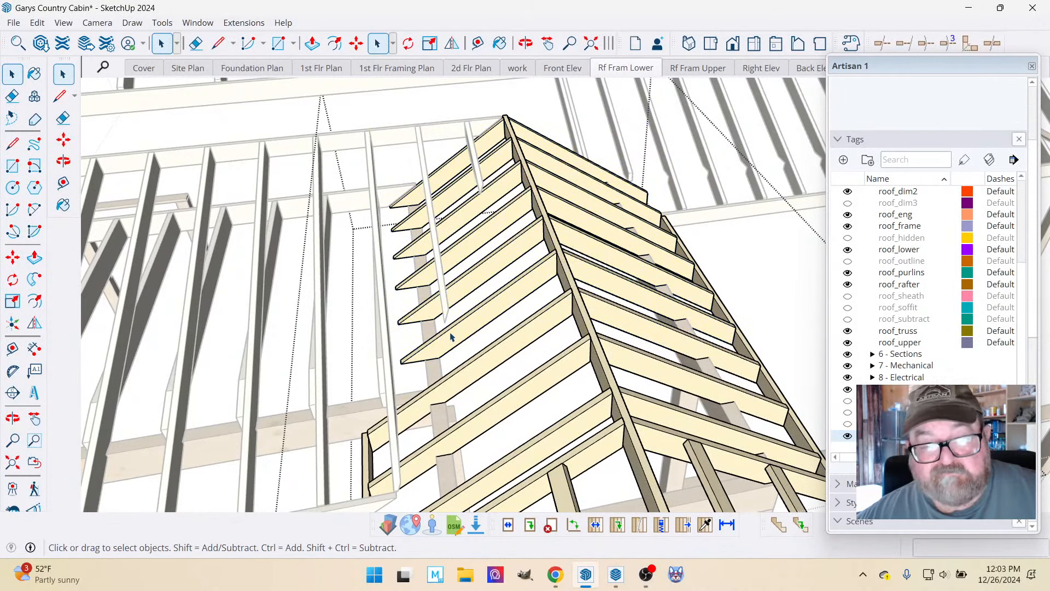
Open the first overhanging rafter component above the side beam for editing.
click(443, 350)
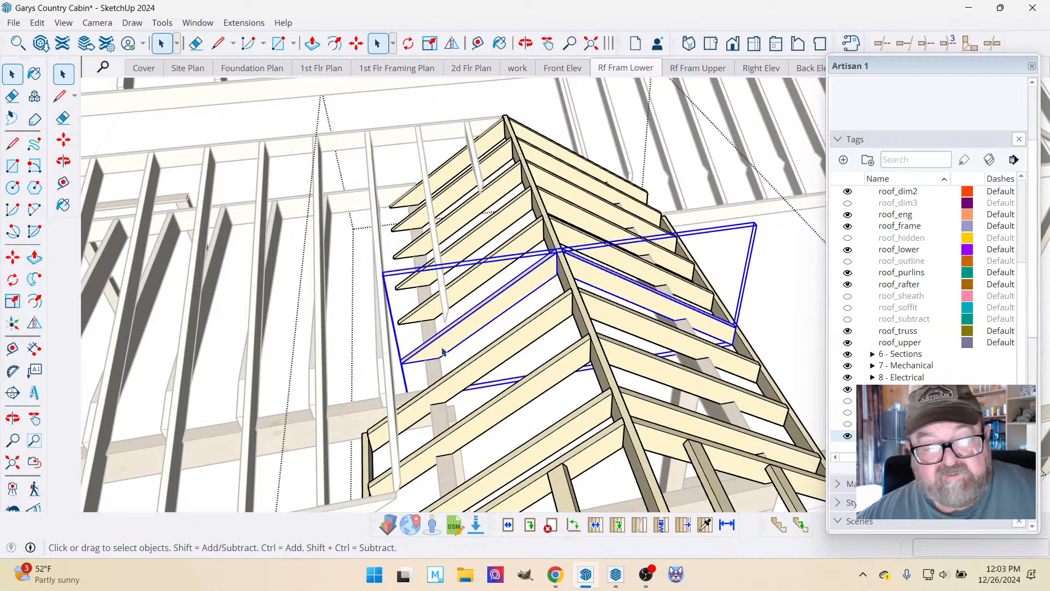
scroll(418, 348, up, 2)
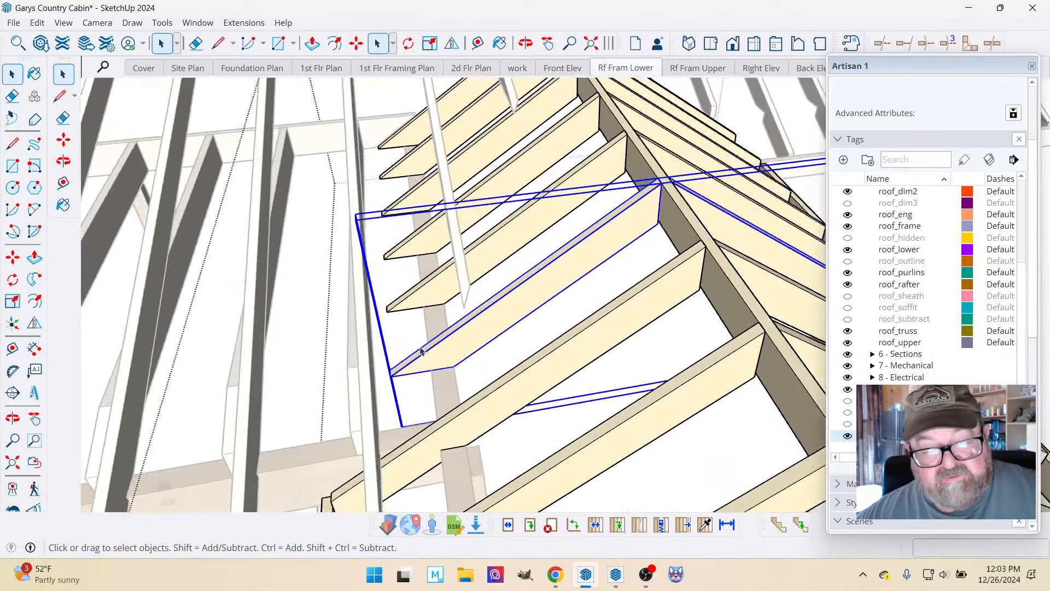
double_click(456, 357)
key(l)
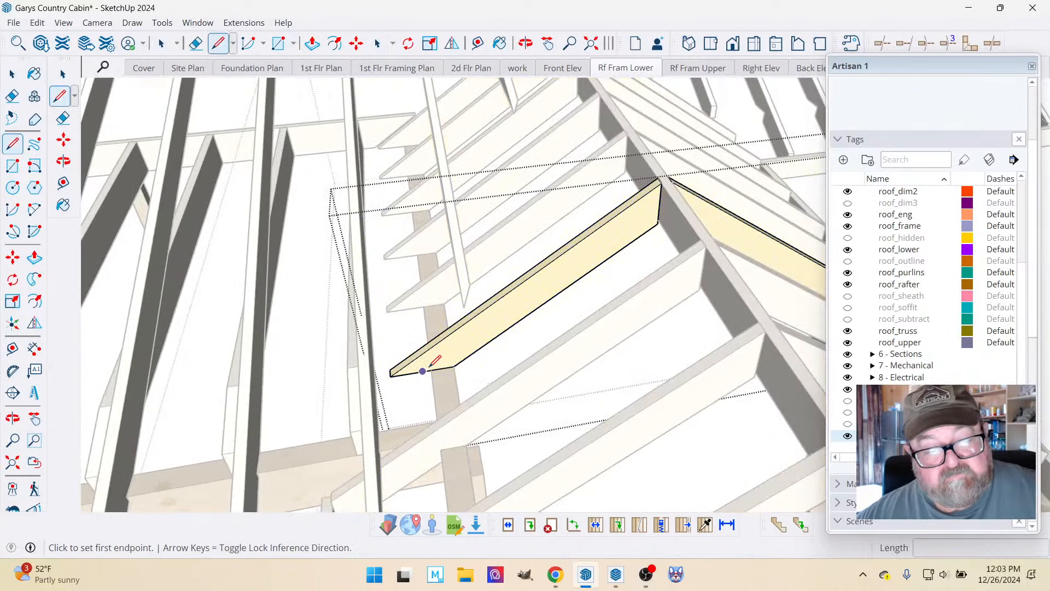
click(432, 370)
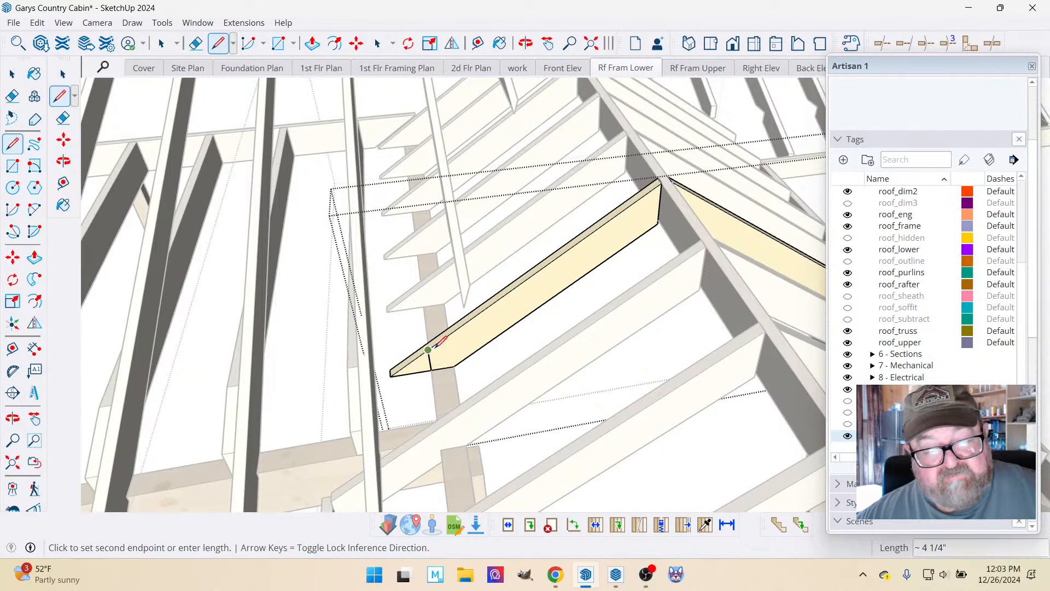
scroll(450, 361, up, 2)
click(409, 340)
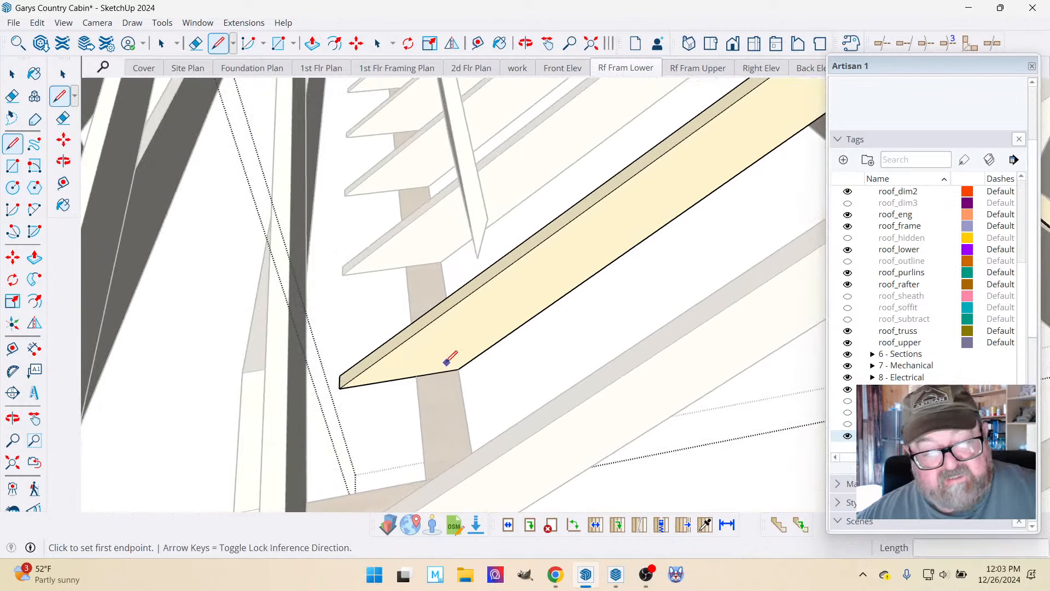
Open the rafter's nested board and draw a cut line about 4 1/4" long from the beam's outer edge to the rafter's top edge.
click(62, 74)
double_click(420, 356)
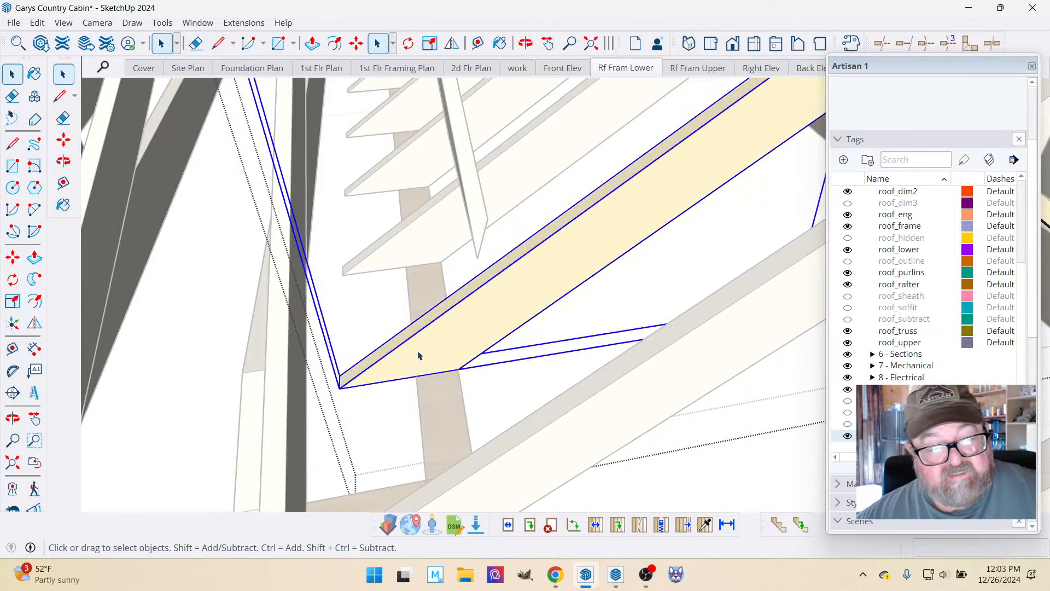
click(218, 43)
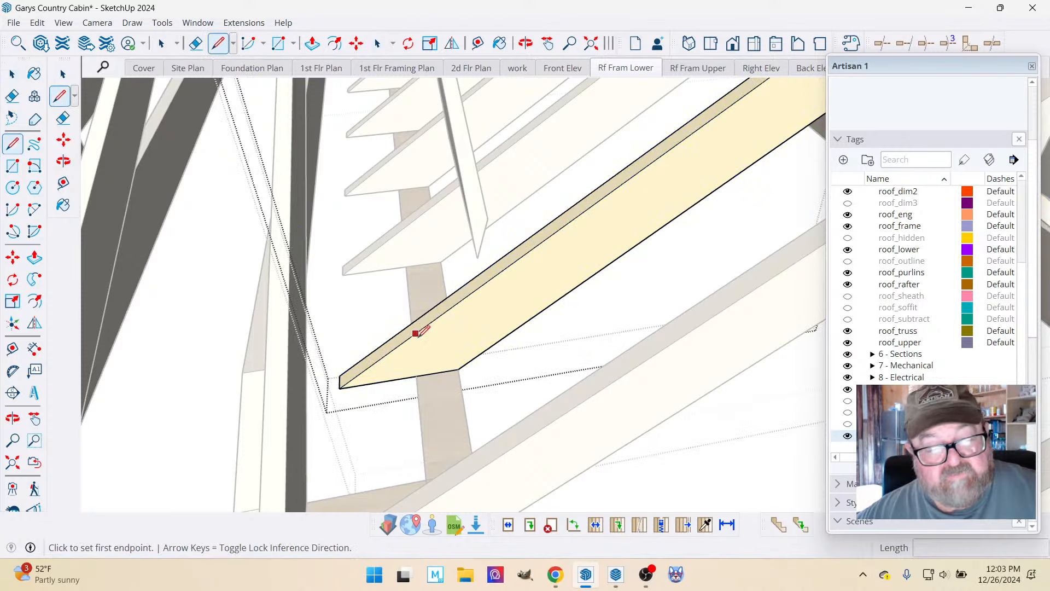
click(417, 376)
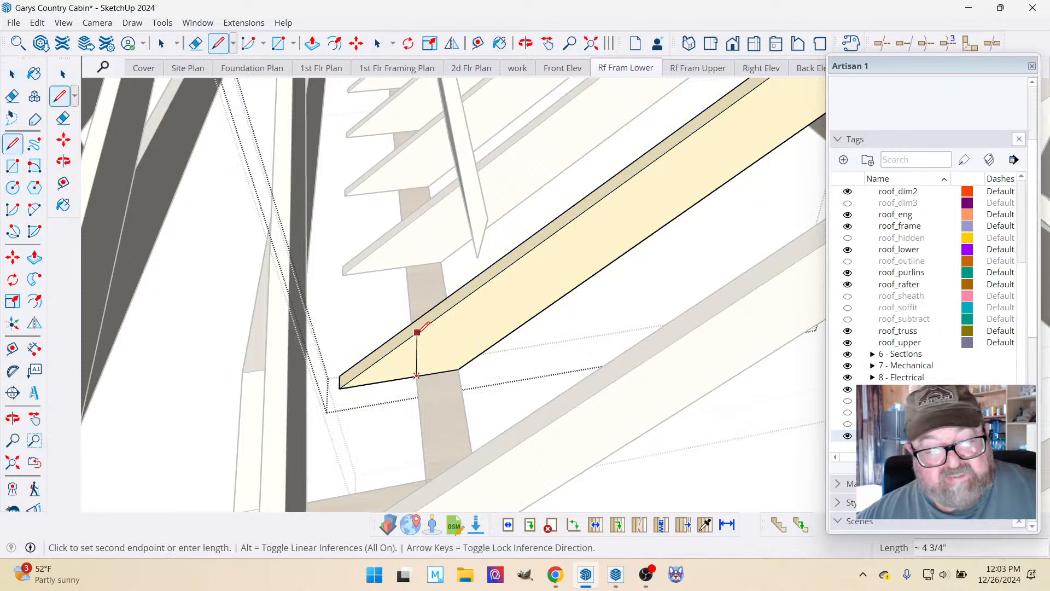
click(410, 337)
Cut off the rafter tail beyond the line by pushing its face 1 1/2" through the board.
click(312, 44)
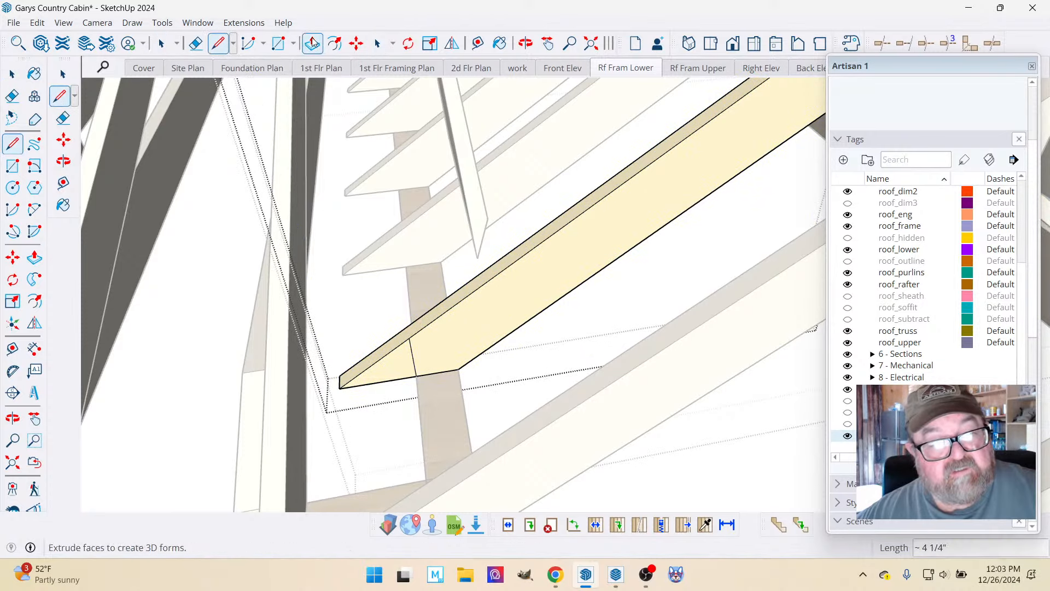
click(377, 356)
click(383, 345)
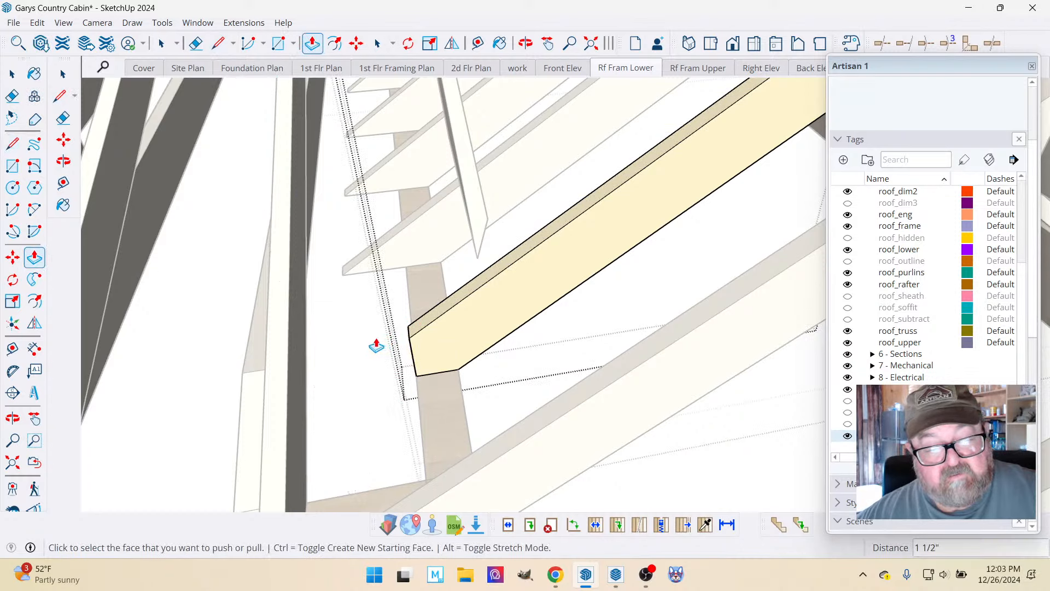
middle_drag(375, 345, 137, 128)
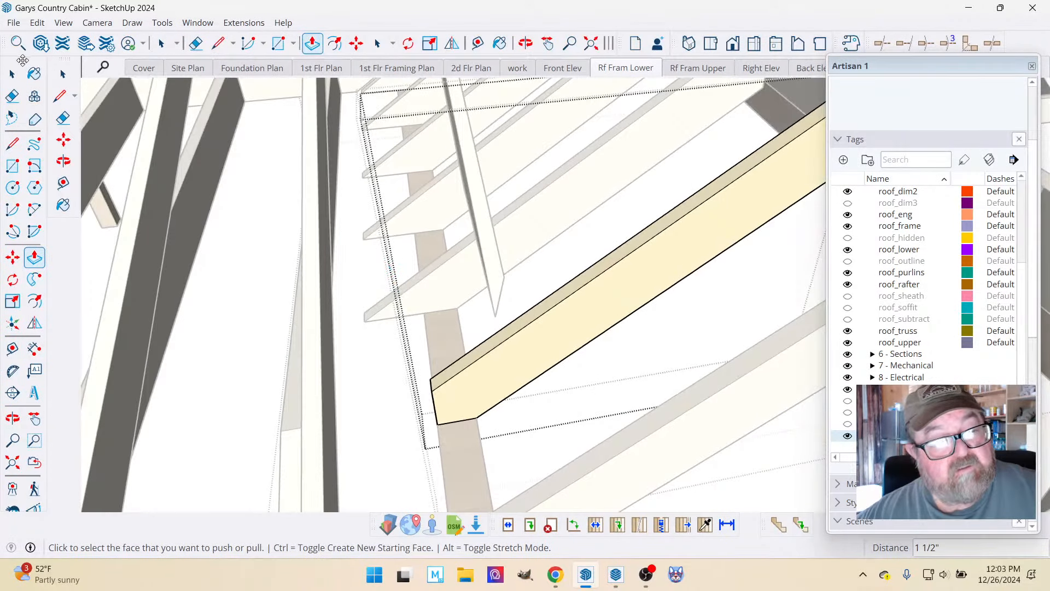
Close the trimmed rafter and open the neighbouring untrimmed rafter, down to its nested board, for editing.
click(12, 73)
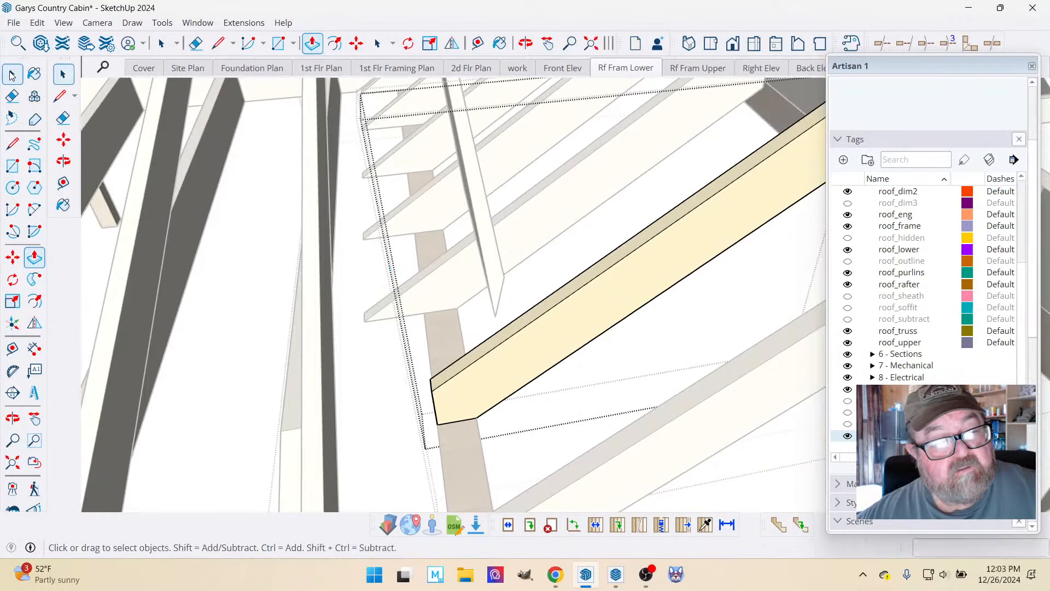
click(350, 287)
click(357, 311)
click(418, 293)
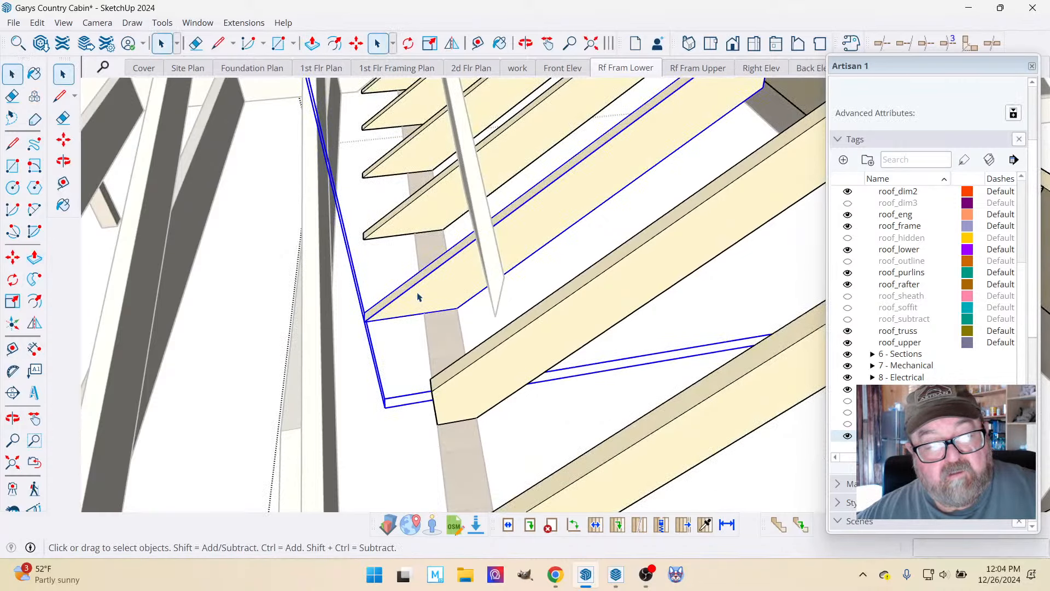
double_click(418, 296)
scroll(418, 296, up, 3)
double_click(417, 295)
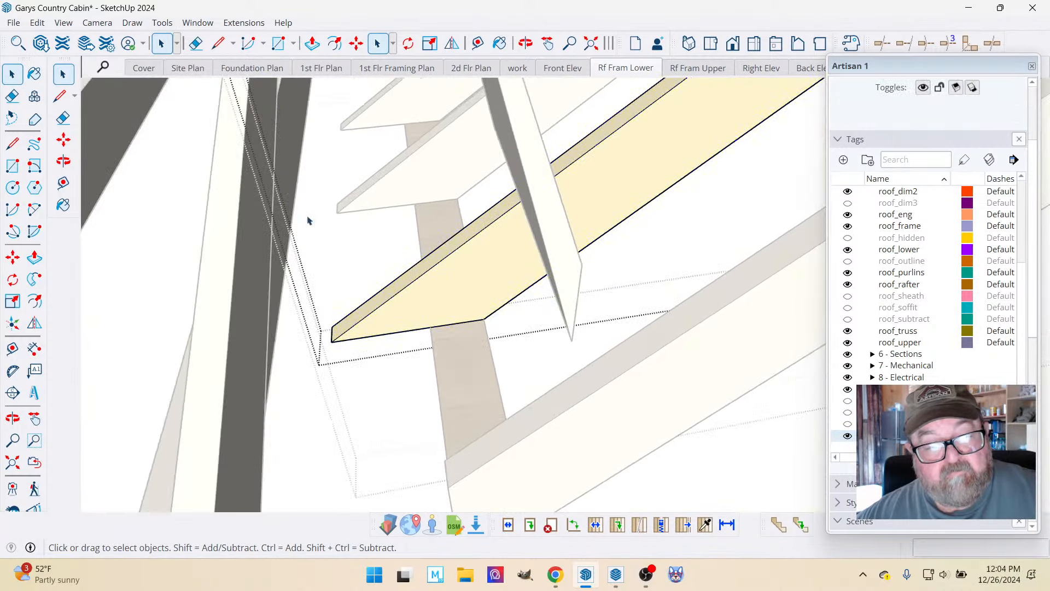
Examine the opened rafter's tail and the adjacent rafters on both sides of the gable ridge.
scroll(293, 316, down, 5)
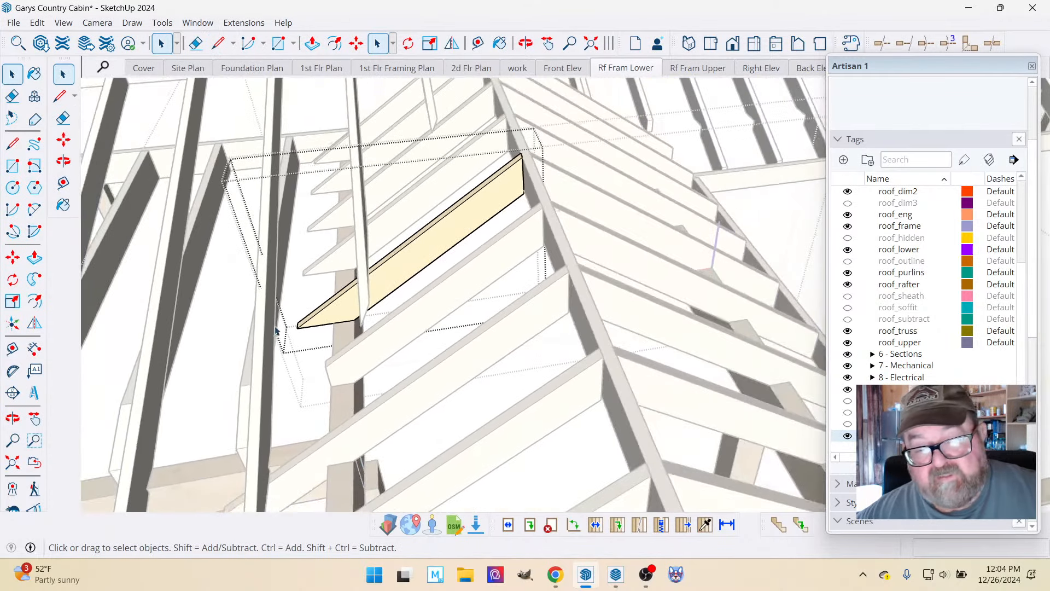
scroll(277, 328, down, 2)
scroll(279, 328, up, 5)
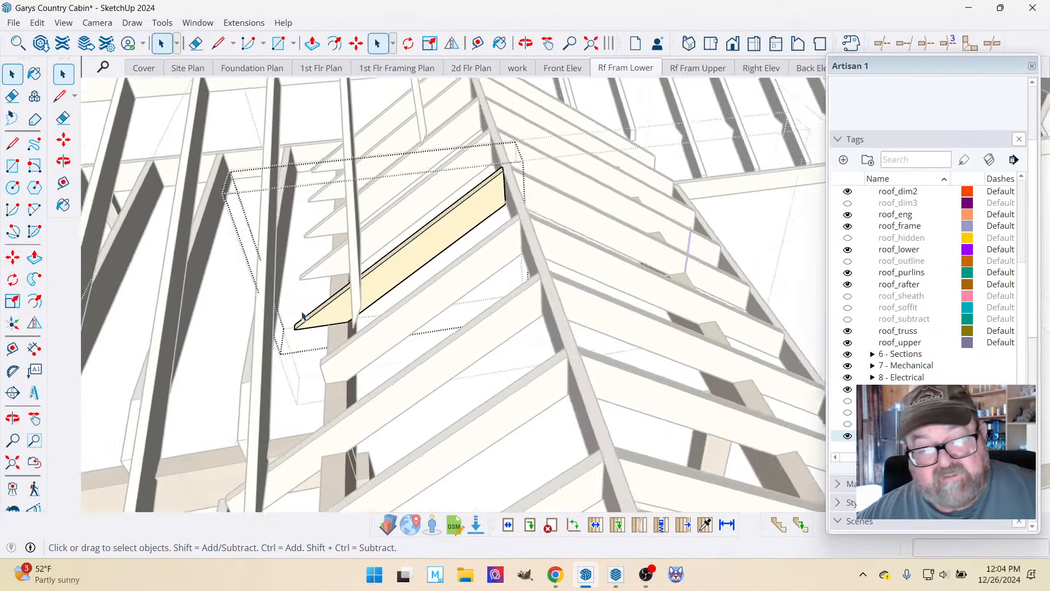
scroll(412, 391, down, 3)
scroll(336, 383, down, 1)
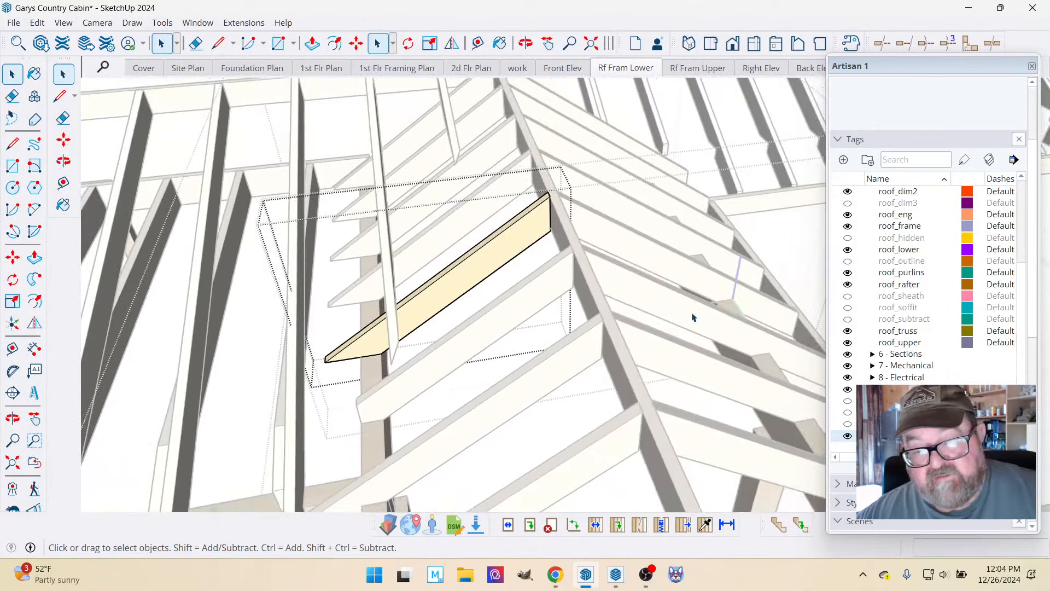
scroll(361, 369, down, 1)
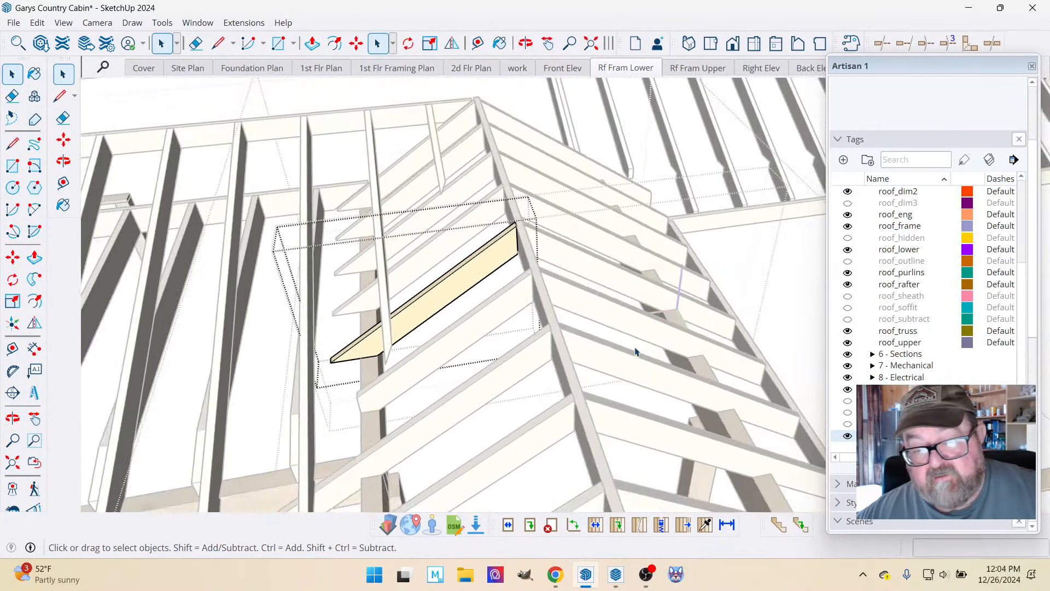
scroll(340, 295, up, 6)
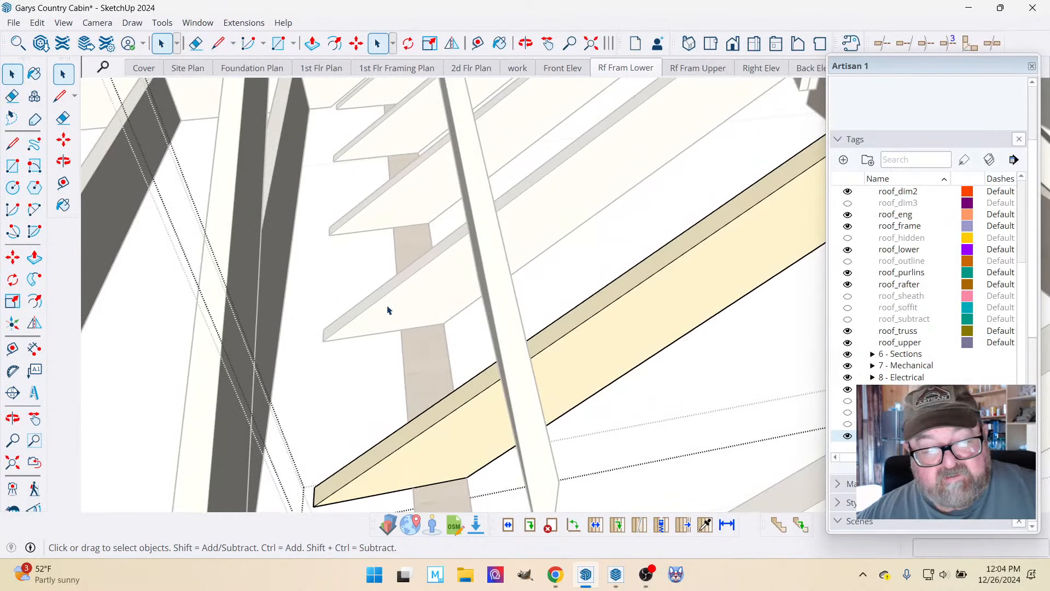
scroll(387, 310, down, 8)
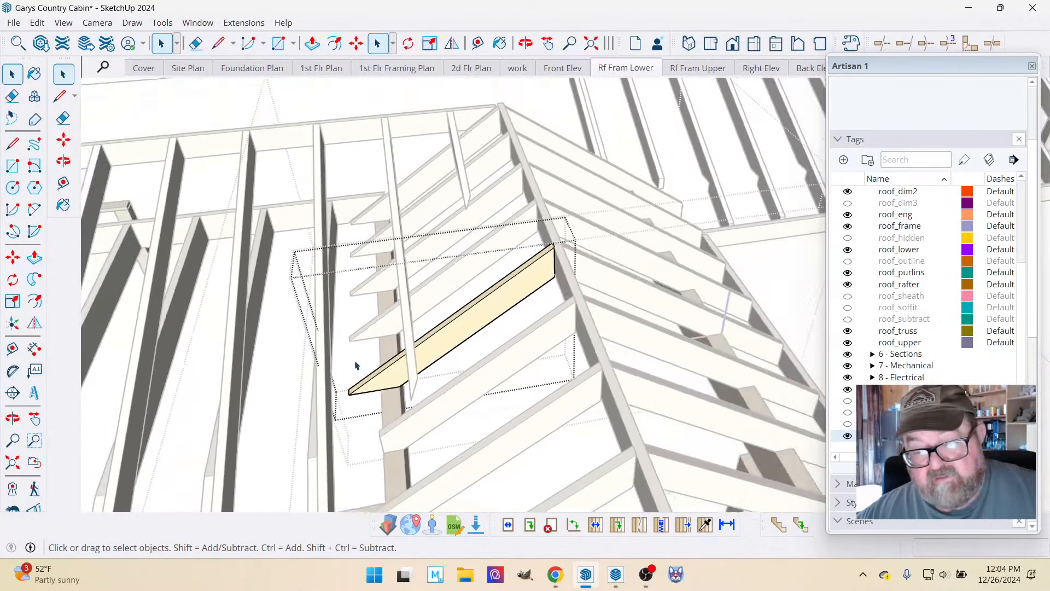
Draw a cut line from the beam's outer edge to the opened rafter's top edge and push the tail beyond it through the board.
scroll(355, 366, up, 7)
click(379, 383)
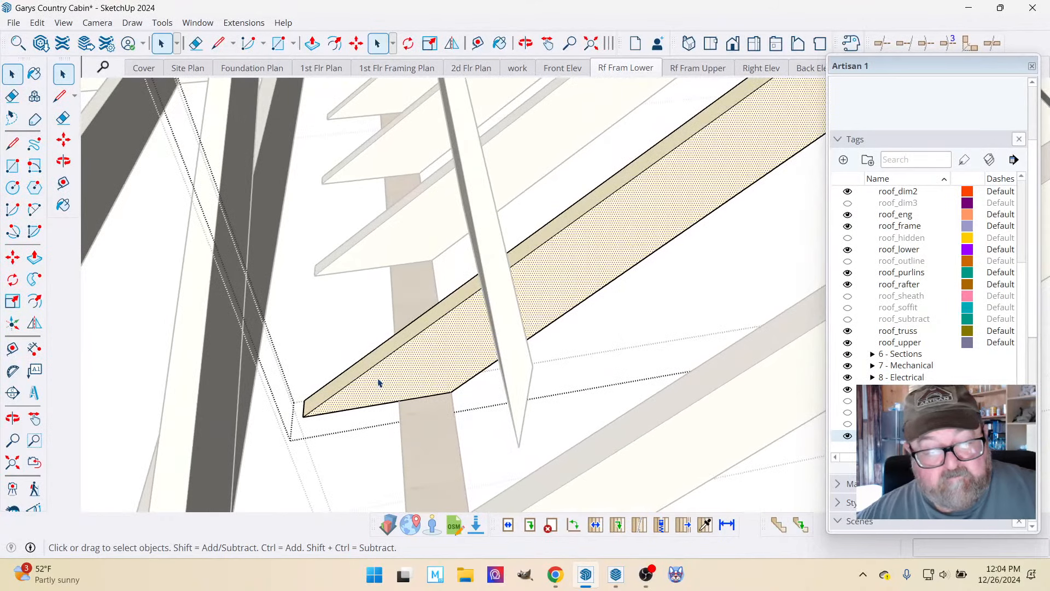
click(218, 44)
click(399, 401)
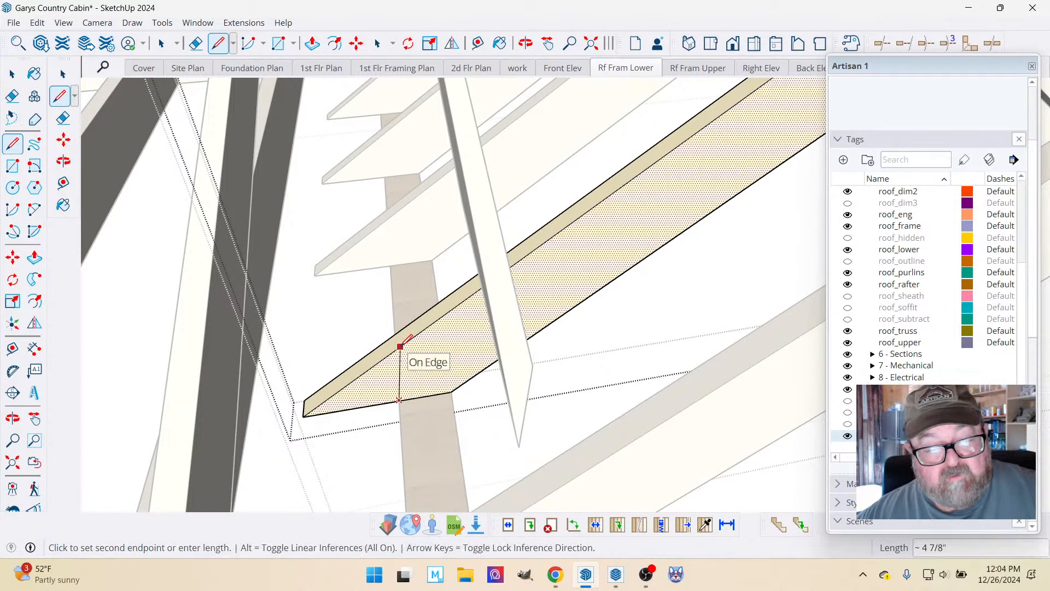
click(388, 354)
key(p)
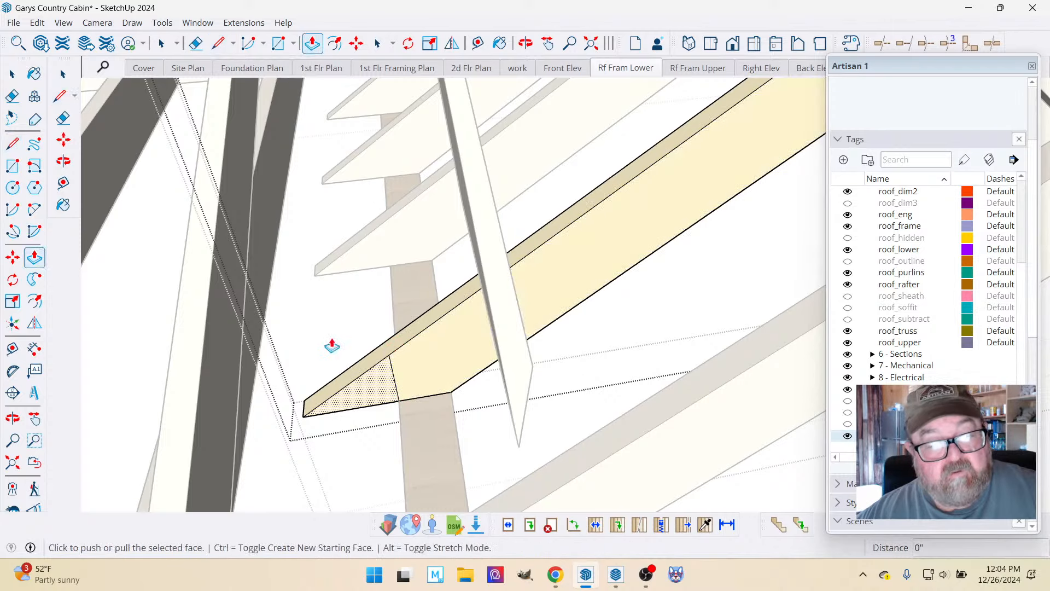
click(363, 392)
click(354, 366)
middle_drag(349, 370, 371, 376)
Close the trimmed rafter and open the next untrimmed rafter toward the main roof, down to its nested board's geometry.
click(16, 77)
click(18, 78)
scroll(282, 265, up, 2)
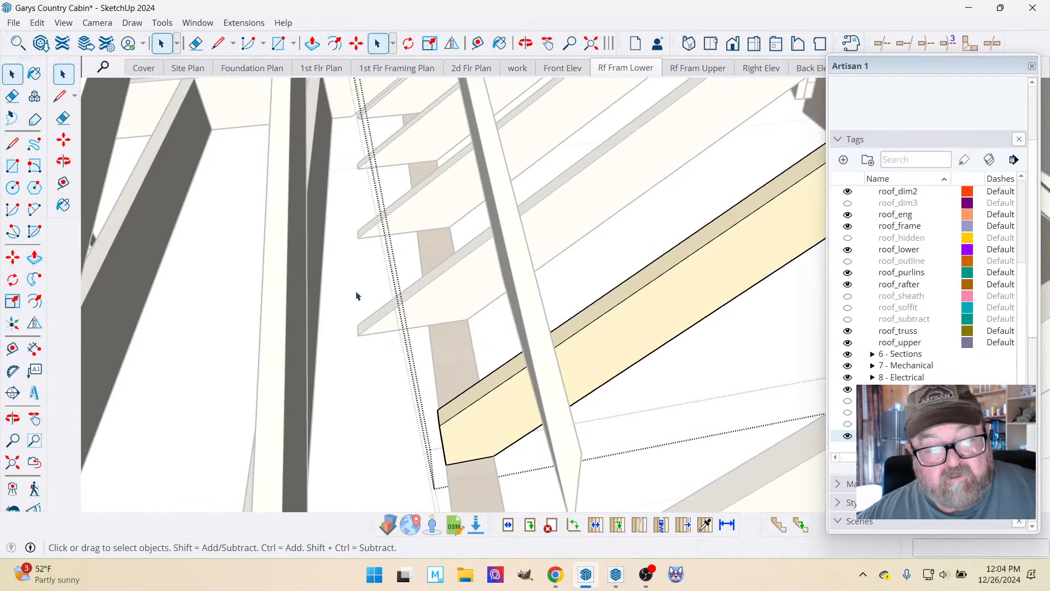
click(354, 290)
click(405, 293)
double_click(408, 294)
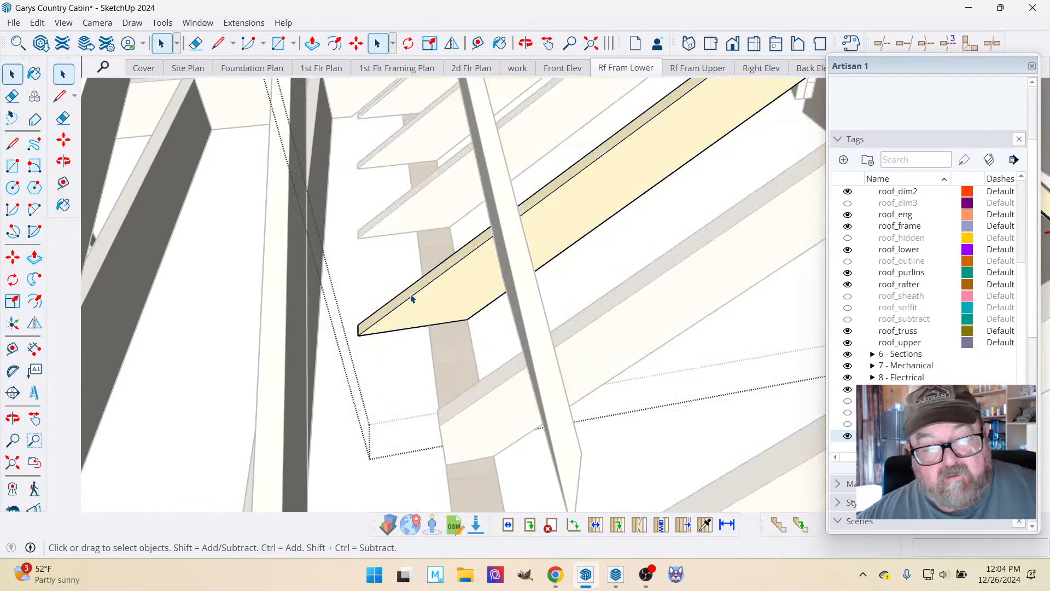
double_click(412, 298)
scroll(391, 291, up, 1)
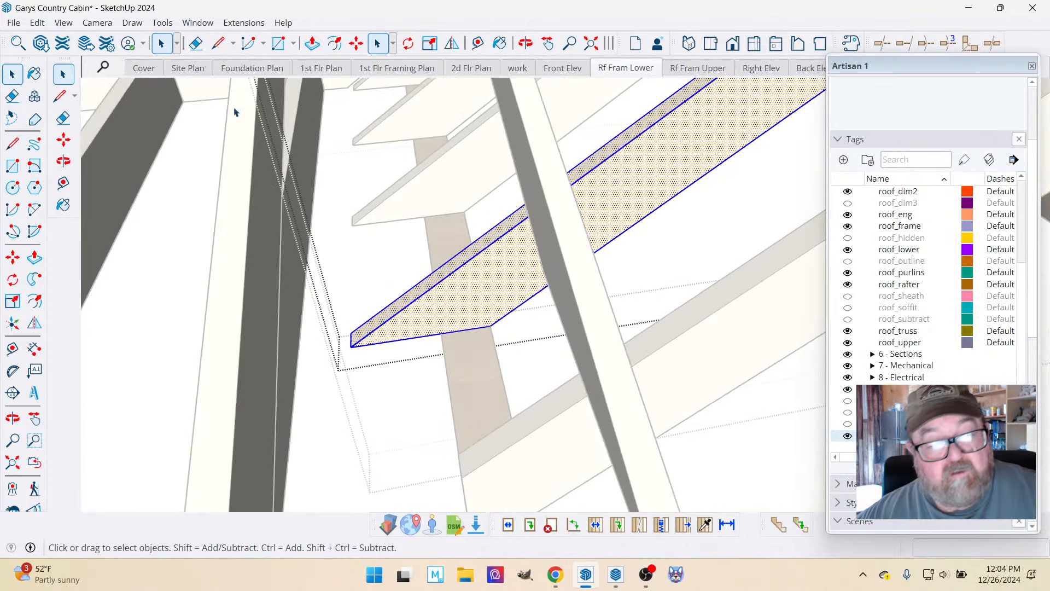
Draw a cut line about 4 1/4" long from the beam's outer edge to the rafter's top edge and push the tail 1 1/2" through.
click(218, 44)
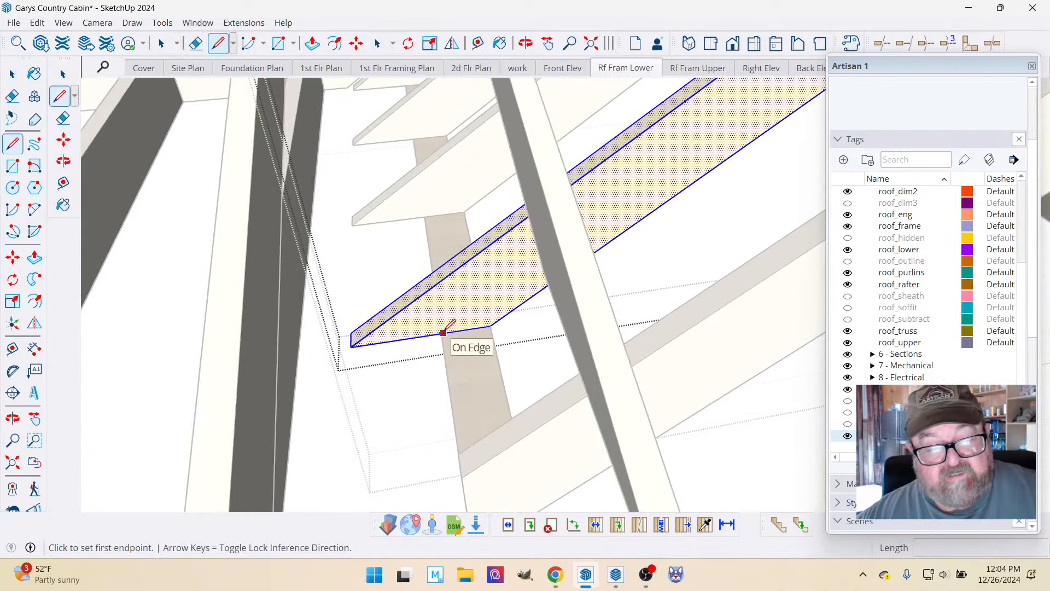
click(442, 333)
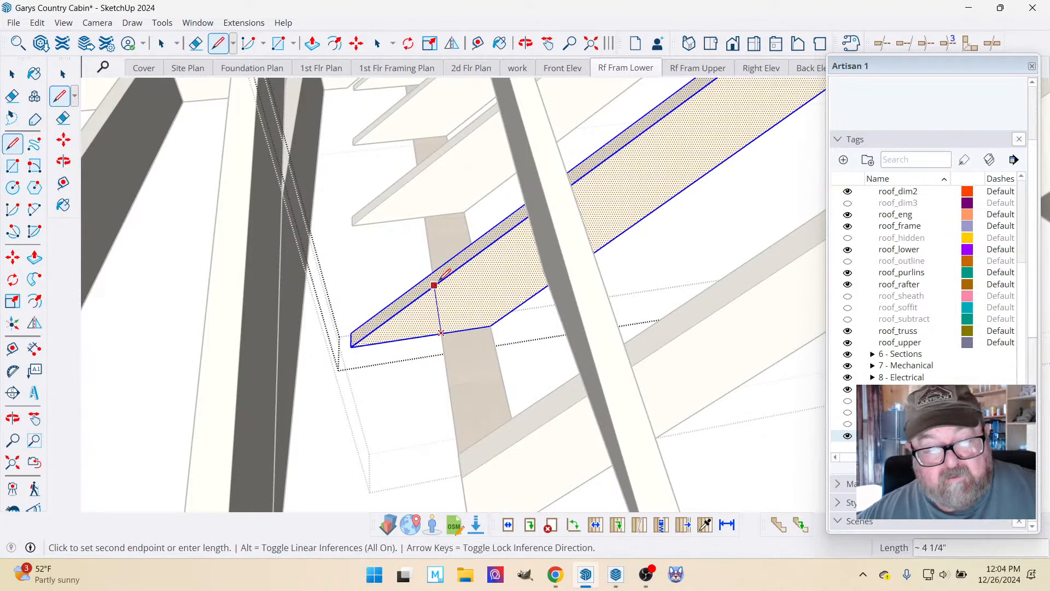
click(440, 279)
click(313, 43)
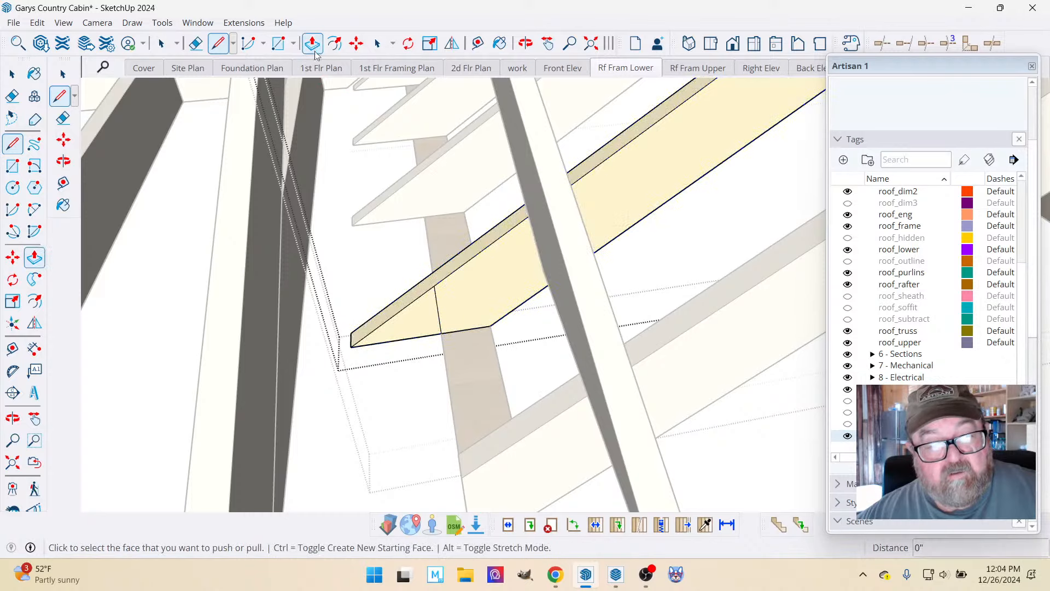
click(418, 322)
click(389, 306)
scroll(413, 407, down, 2)
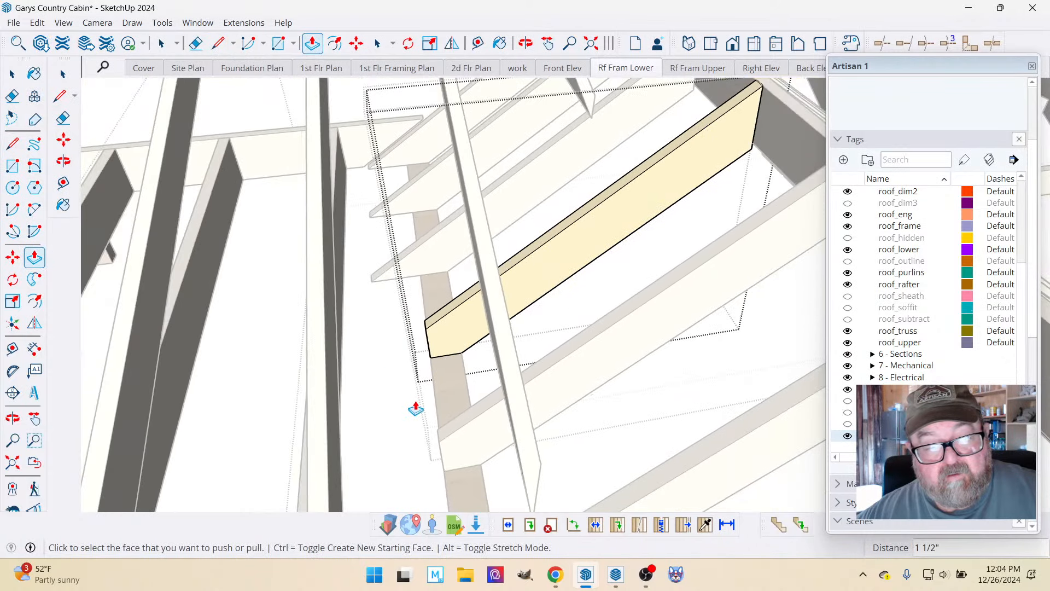
Close that rafter and open the lowest of the three remaining untrimmed rafters, down to its nested board.
scroll(391, 212, up, 4)
click(12, 73)
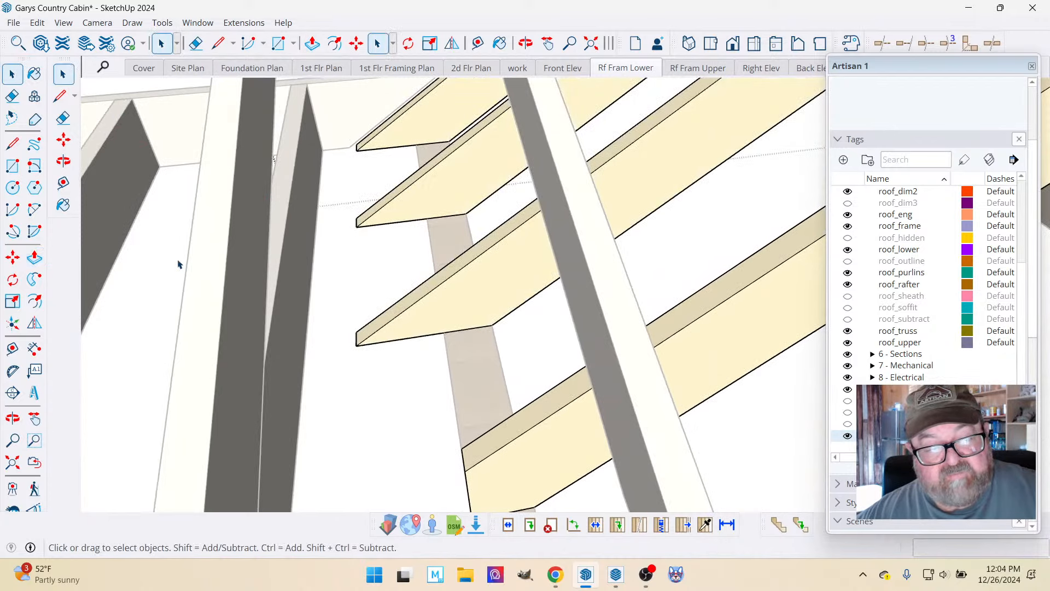
scroll(386, 354, down, 3)
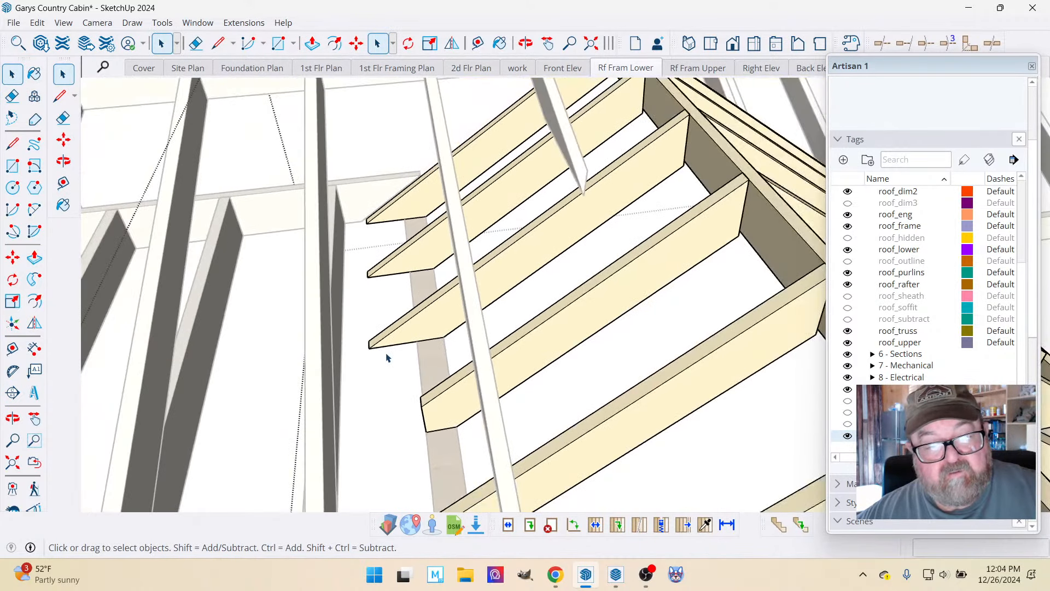
double_click(423, 330)
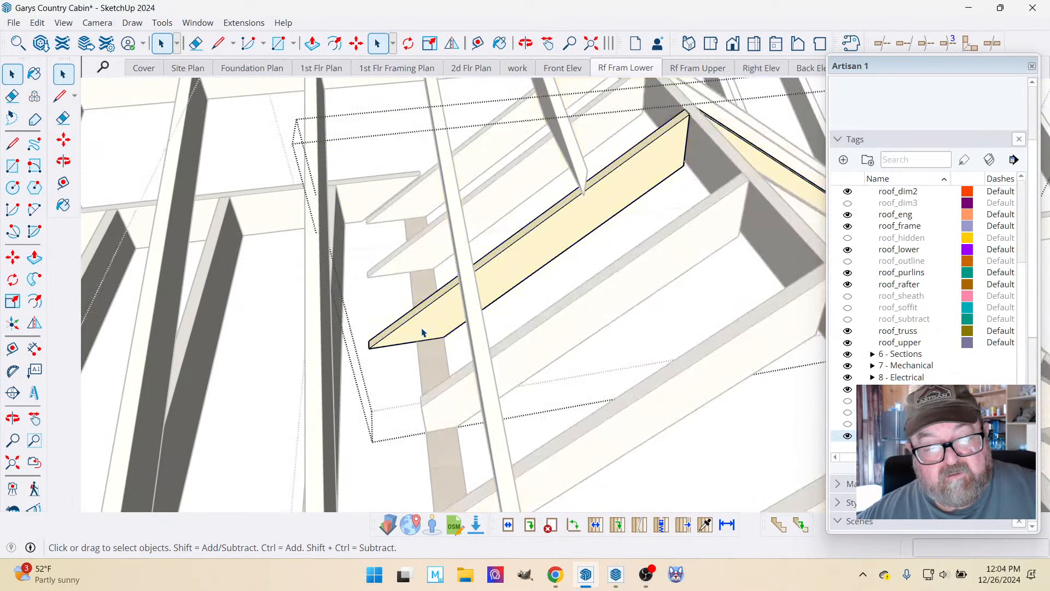
triple_click(420, 328)
scroll(414, 328, up, 2)
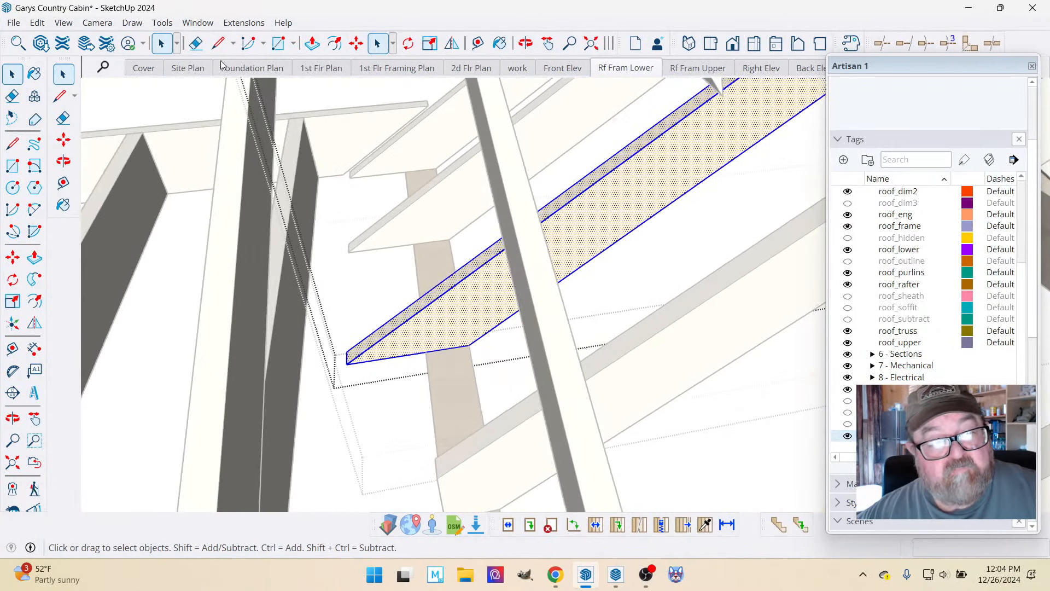
Split this rafter's face with a line about 4 1/4" long at the beam's outer edge and push the tail away by 1 1/2".
click(219, 44)
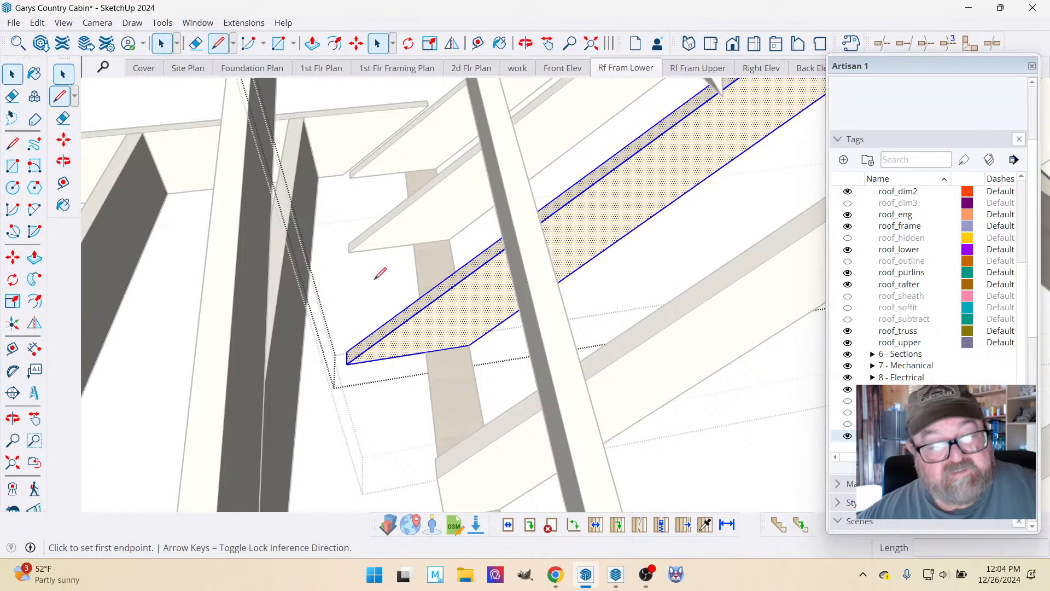
click(426, 351)
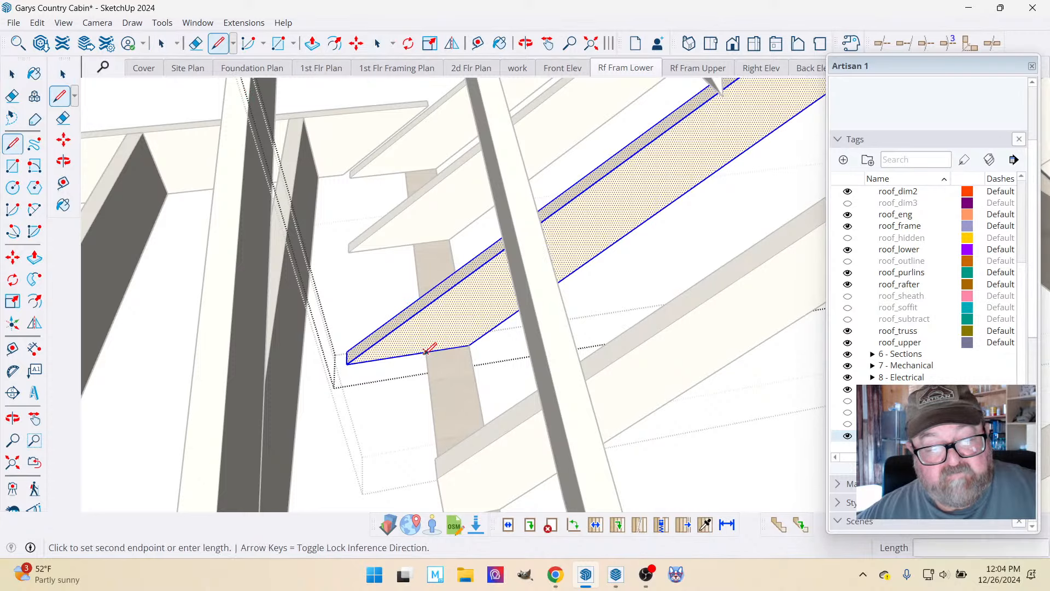
click(419, 310)
click(313, 44)
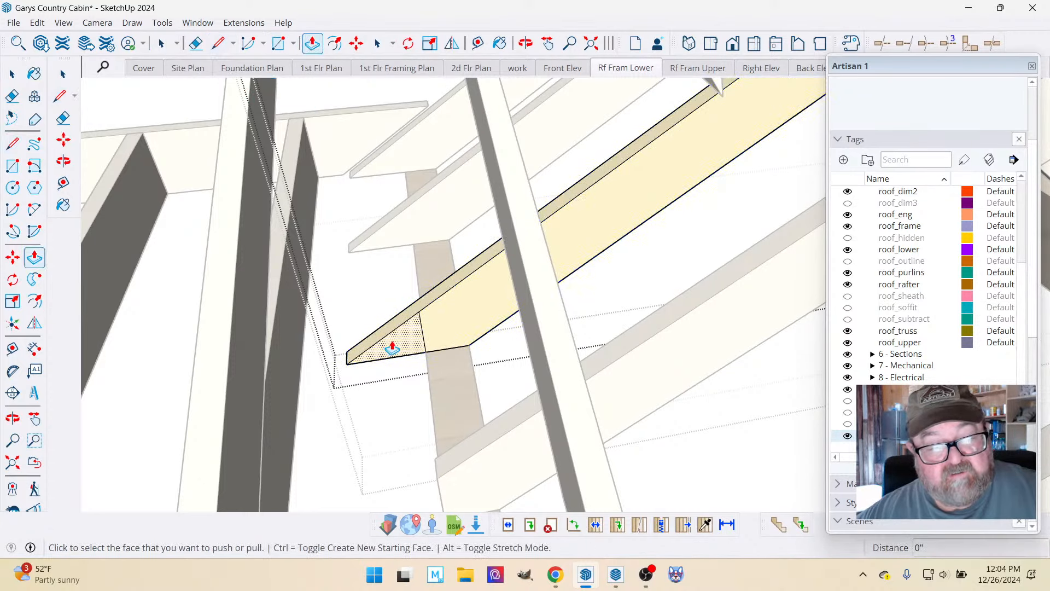
click(392, 349)
click(394, 327)
scroll(449, 397, down, 4)
Close the trimmed rafter and open the second-to-last rafter before the main roof framing, down to its nested board.
scroll(398, 239, up, 5)
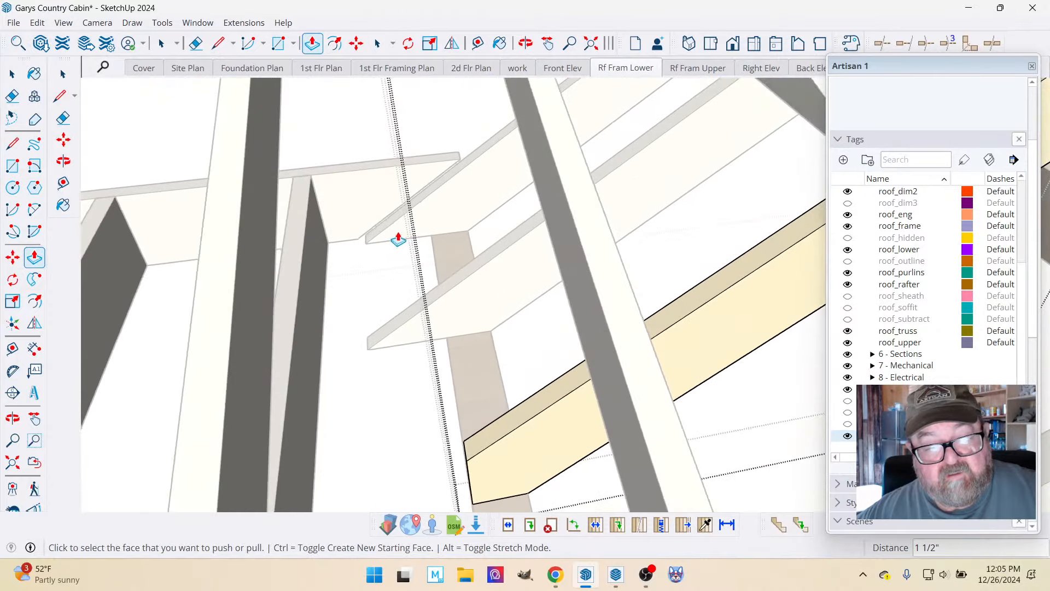
click(12, 73)
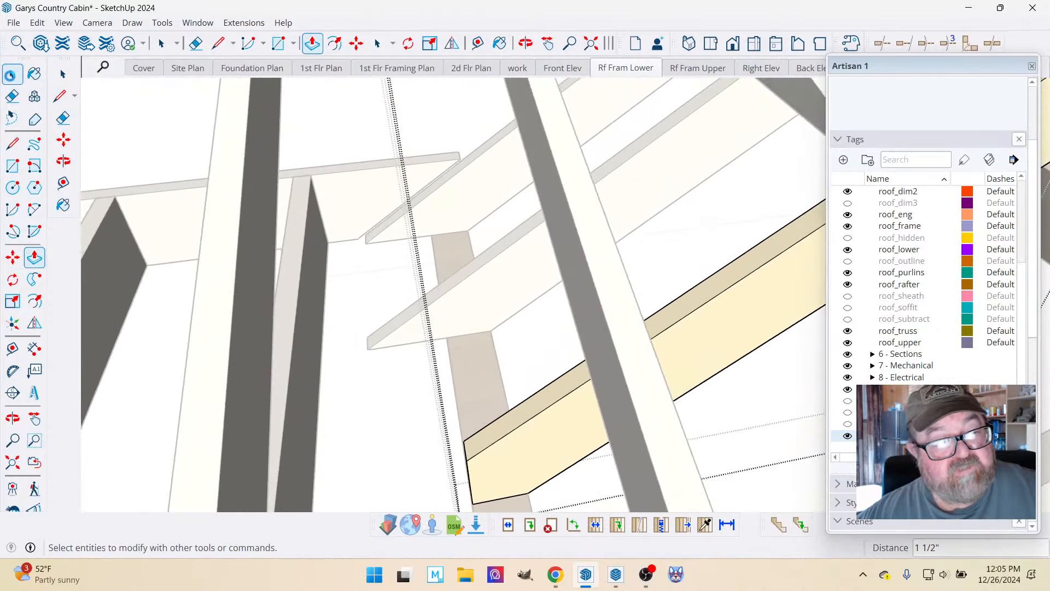
click(367, 290)
double_click(450, 332)
click(450, 325)
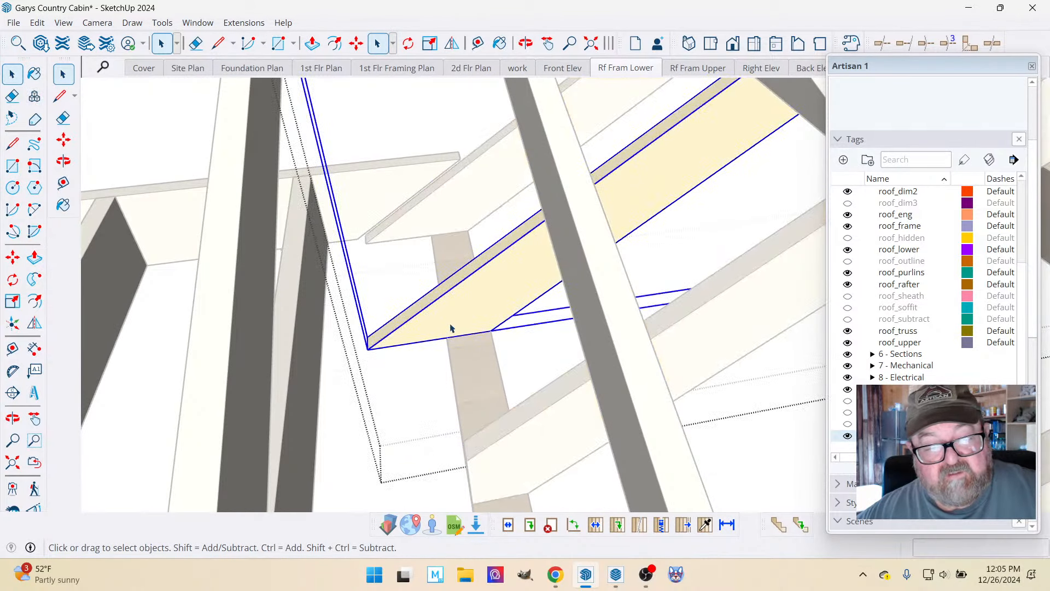
double_click(451, 328)
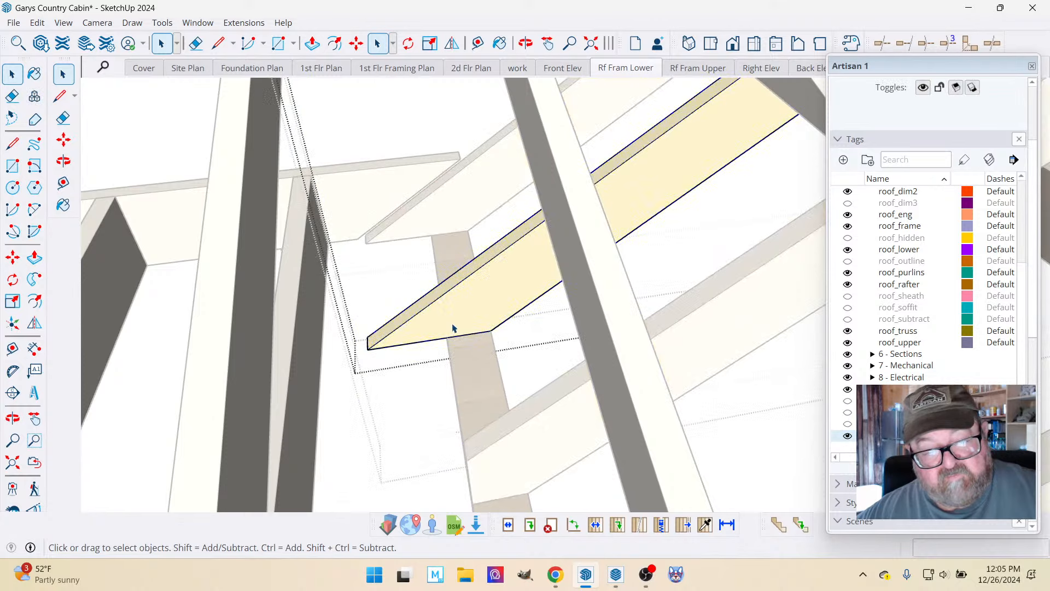
Draw a line about 4 1/4" long across the rafter at the beam's outer edge and remove the tail by pushing it 1 1/2".
click(217, 43)
scroll(434, 298, up, 2)
click(451, 346)
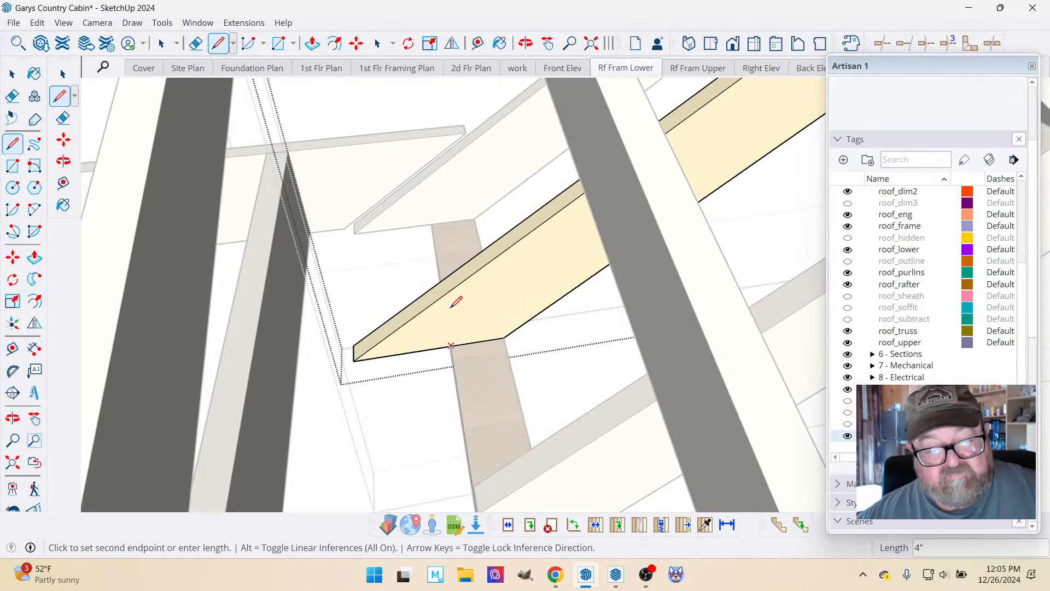
click(445, 294)
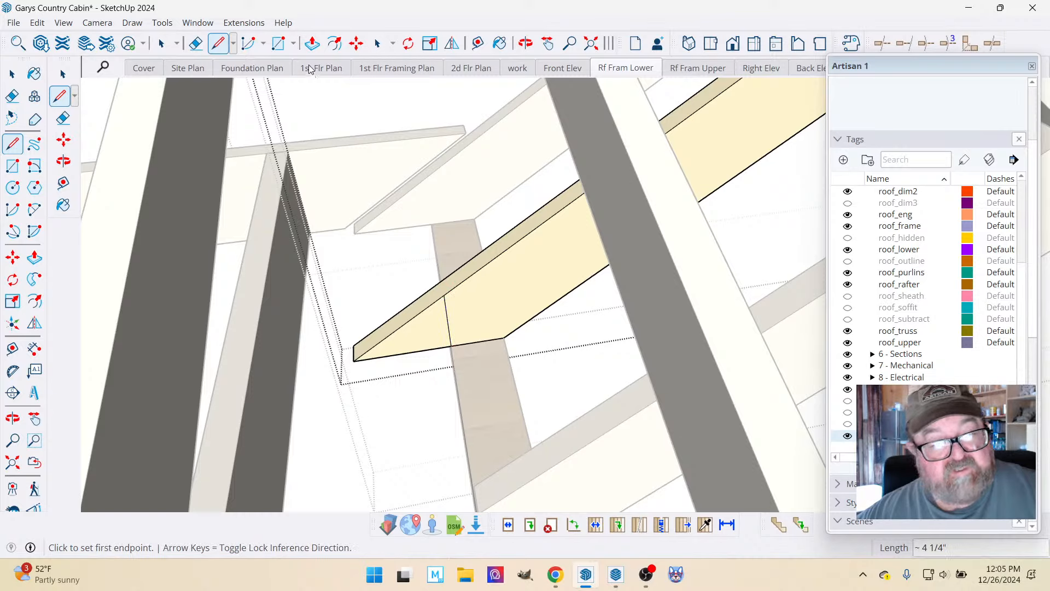
click(312, 44)
click(419, 331)
click(412, 326)
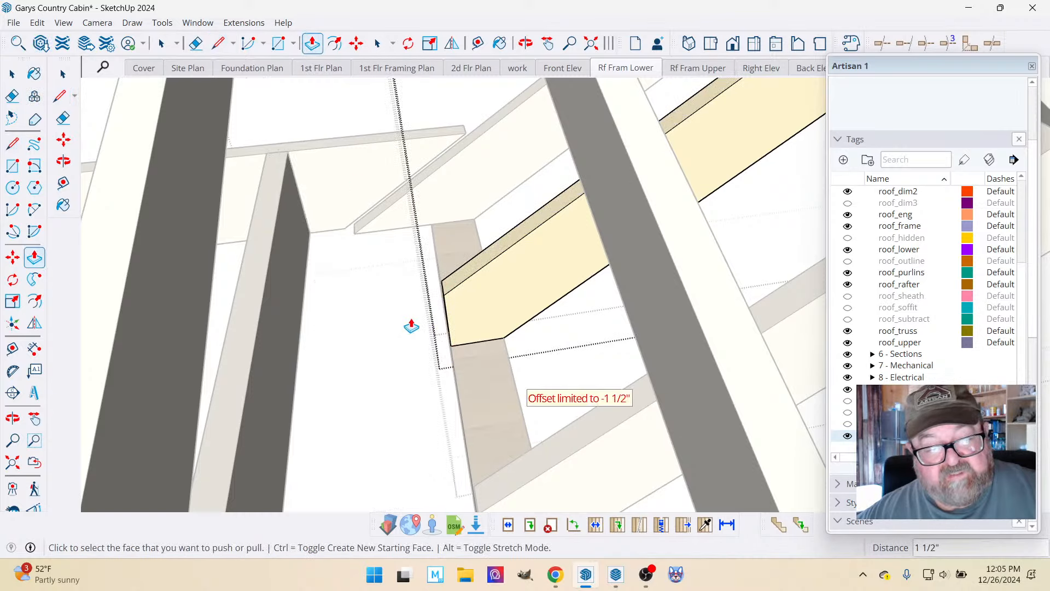
Close the trimmed rafter and open the last overhanging rafter next to the main roof framing, down to its nested board.
key(space)
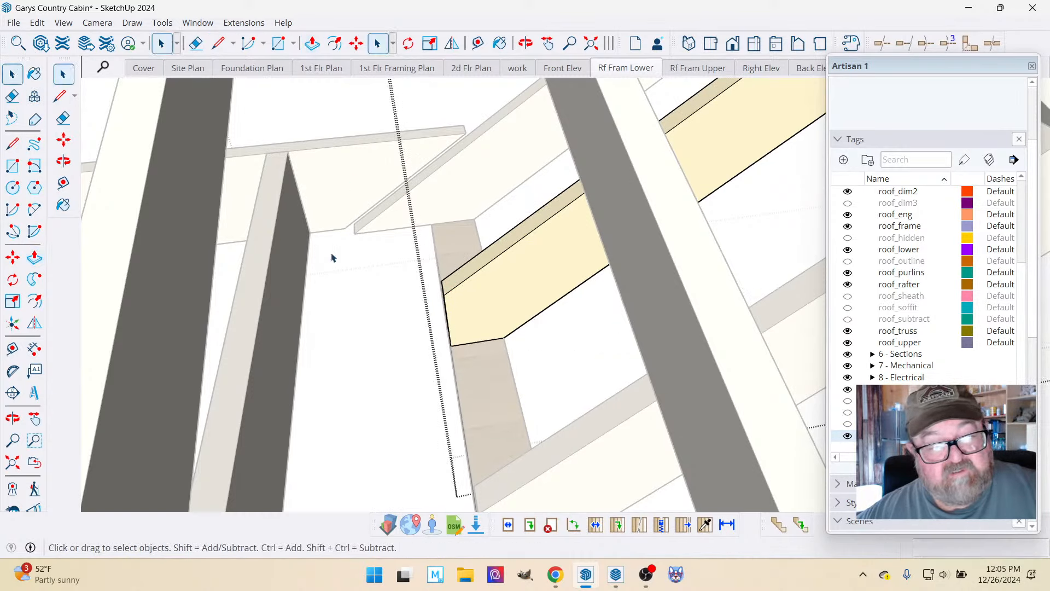
scroll(410, 356, down, 3)
scroll(410, 204, up, 3)
double_click(446, 255)
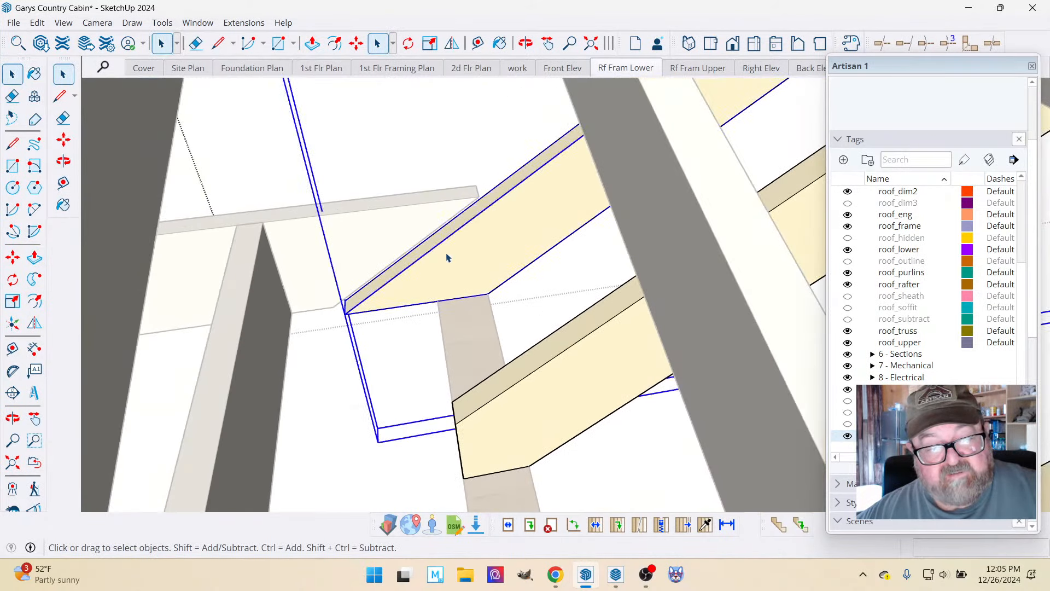
double_click(449, 258)
triple_click(448, 259)
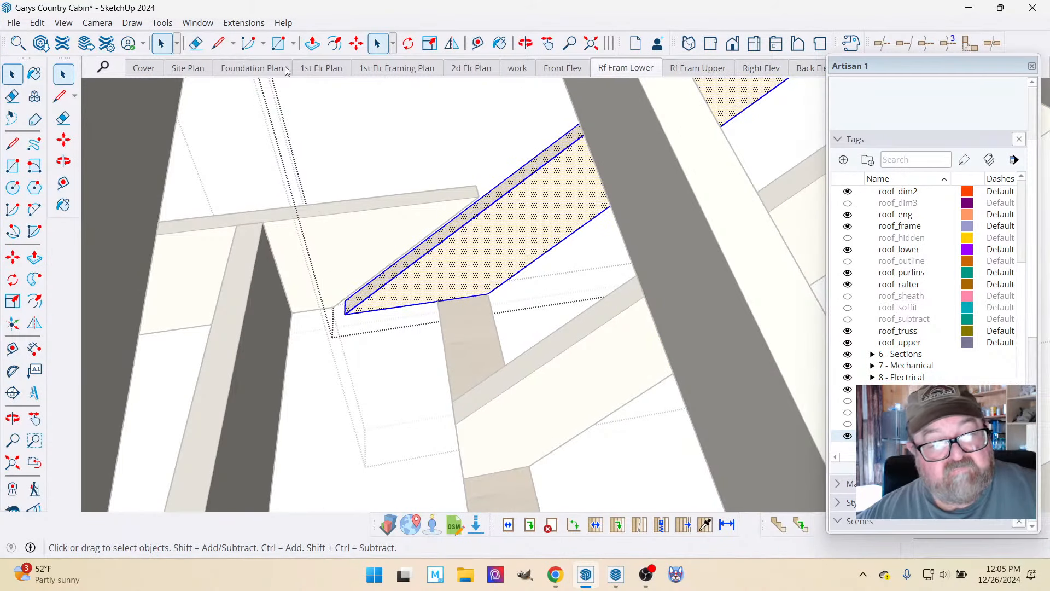
Cut the last rafter's tail at the beam's outer edge with a line about 4 1/4" long and a 1 1/2" push, and close its nested board.
click(218, 43)
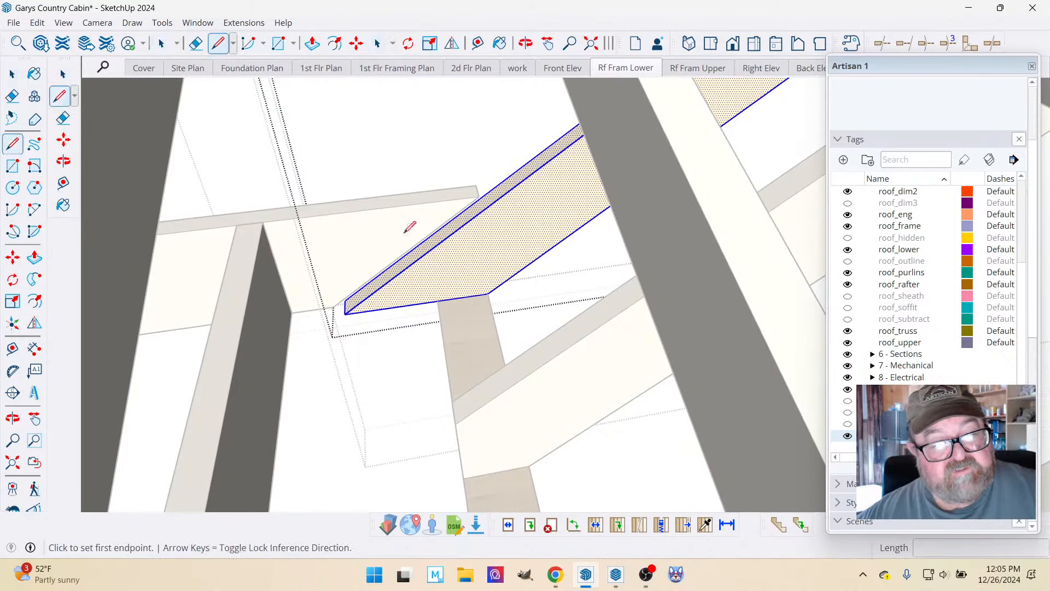
click(438, 300)
click(431, 249)
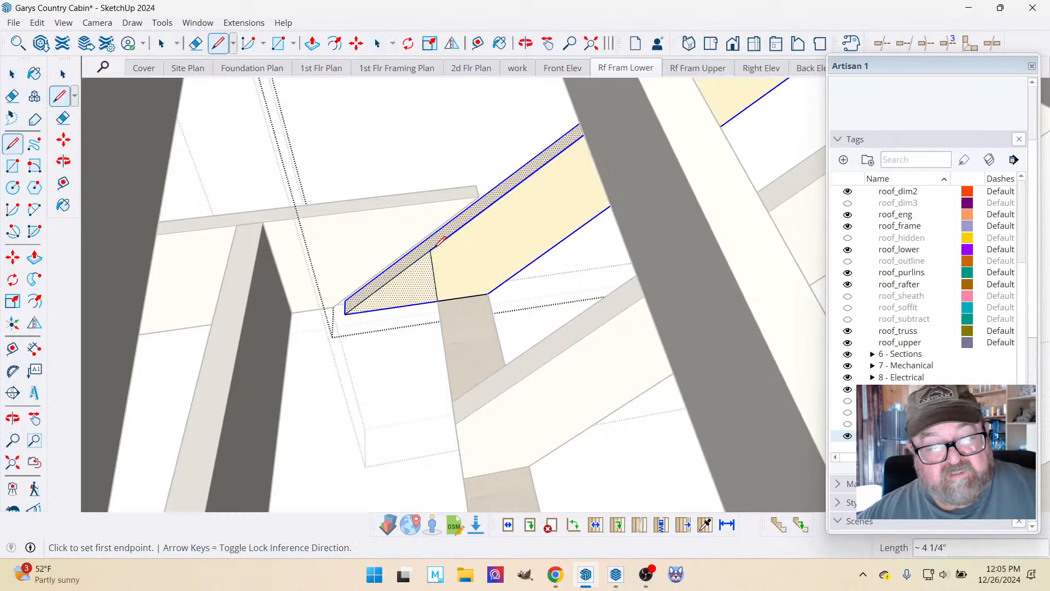
click(312, 44)
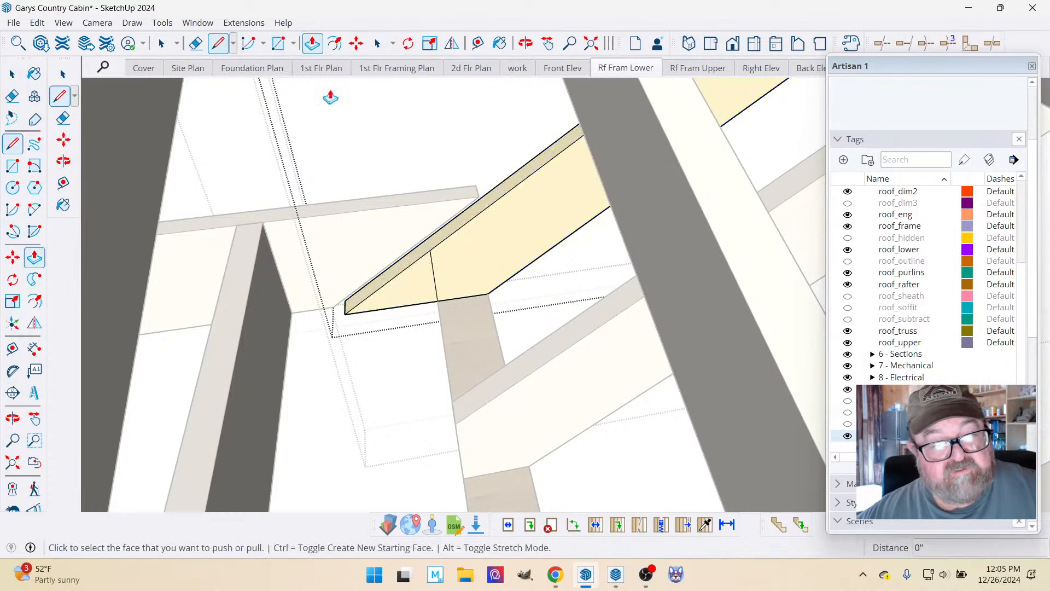
click(404, 281)
click(405, 261)
scroll(383, 261, down, 5)
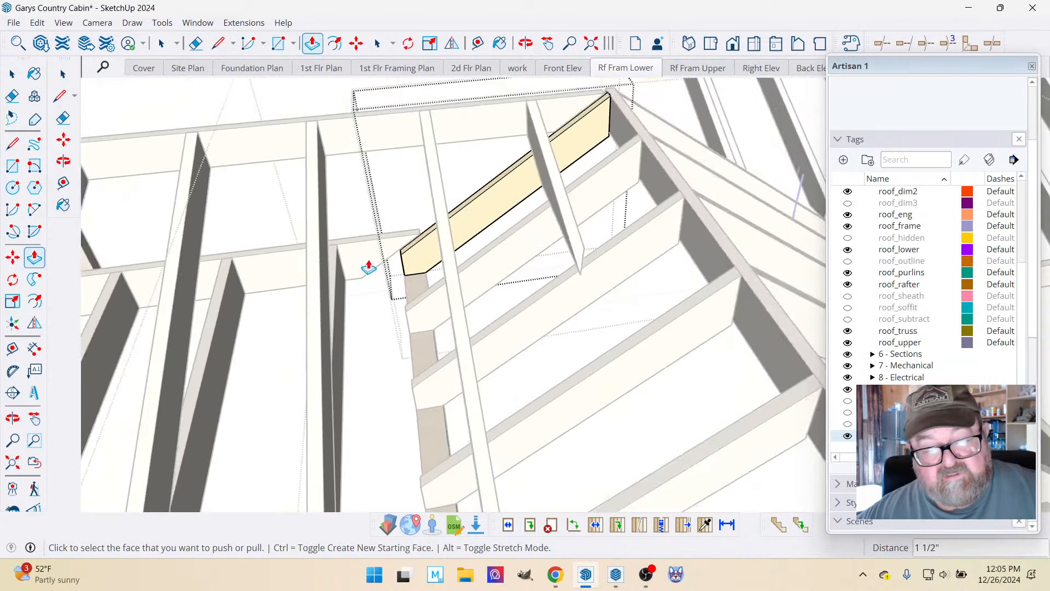
scroll(371, 261, down, 3)
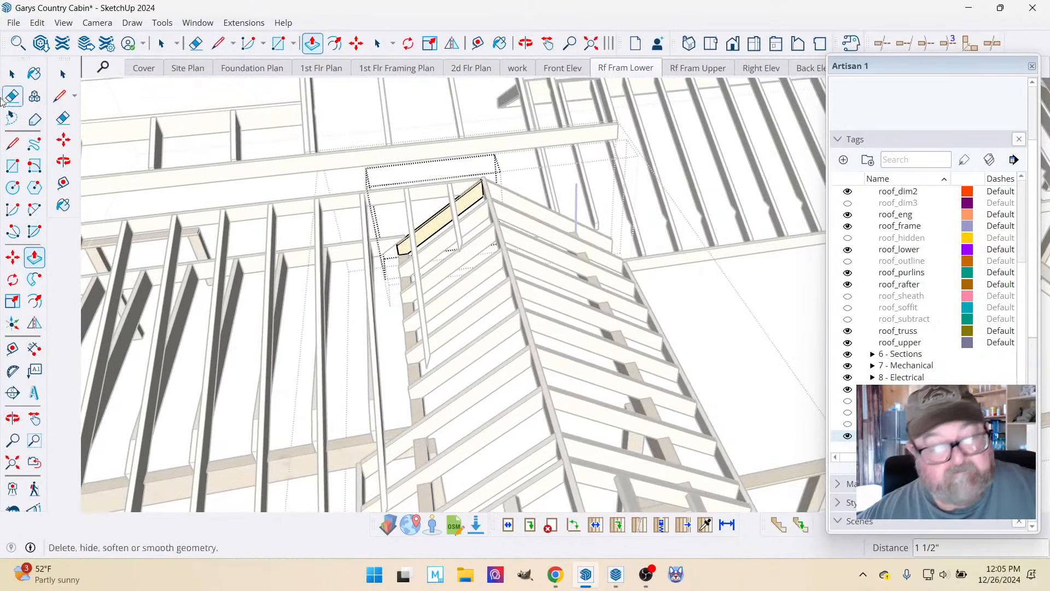
click(11, 73)
scroll(358, 236, down, 2)
click(363, 176)
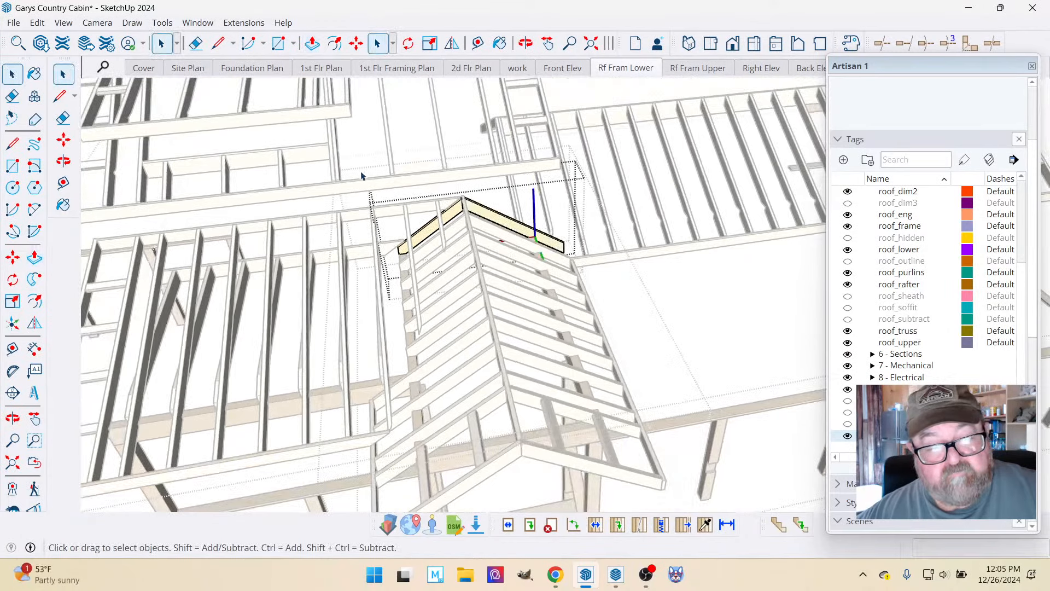
Examine the trimmed rafter tails along the beam and the surrounding gable roof framing.
scroll(380, 298, up, 3)
scroll(383, 304, up, 1)
scroll(472, 361, down, 2)
scroll(421, 419, up, 3)
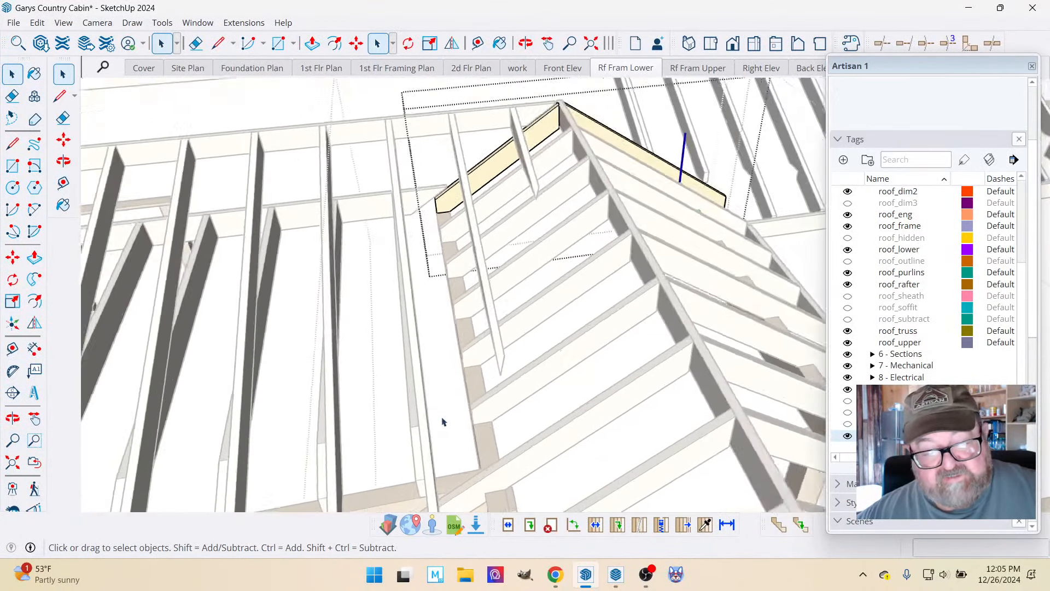
scroll(299, 331, down, 1)
scroll(441, 422, up, 2)
scroll(280, 366, down, 3)
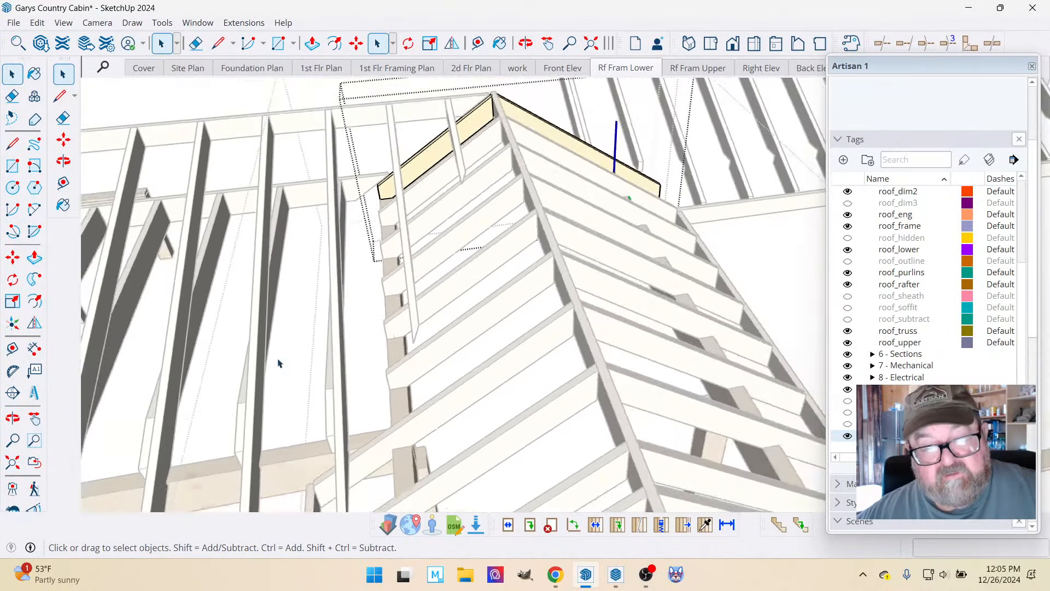
Close the gable framing group and copy the last short lower rafter about 9 3/4" over, toward the gable roof.
click(276, 378)
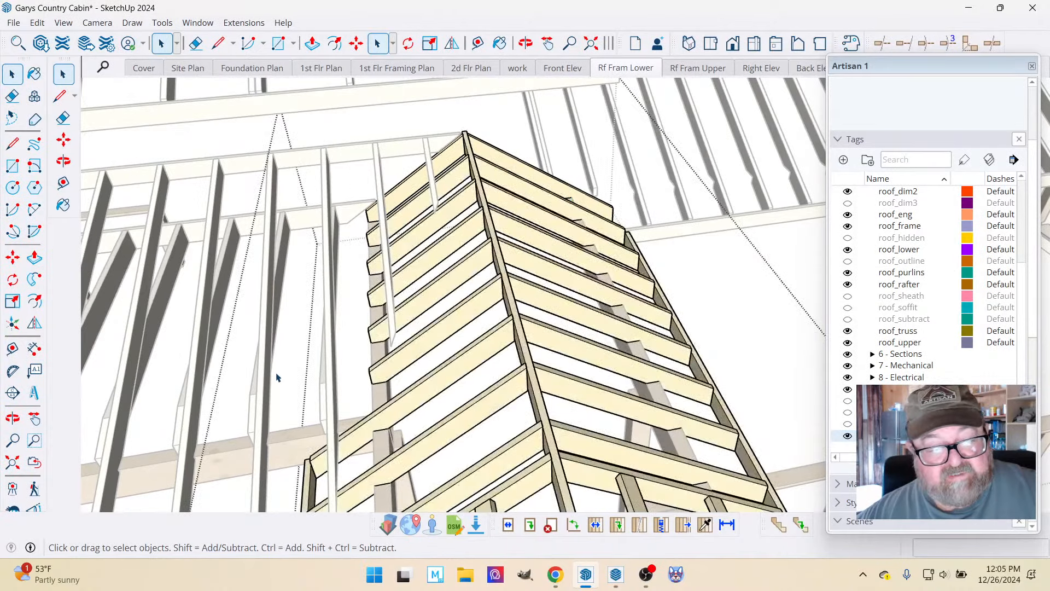
scroll(346, 377, down, 3)
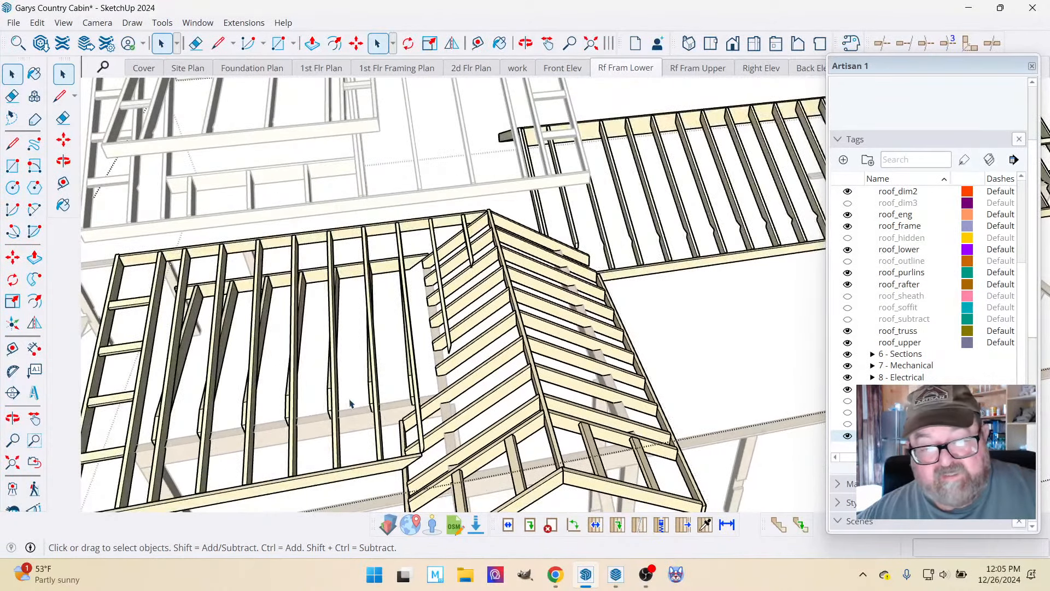
scroll(411, 412, up, 5)
click(469, 381)
scroll(479, 377, up, 4)
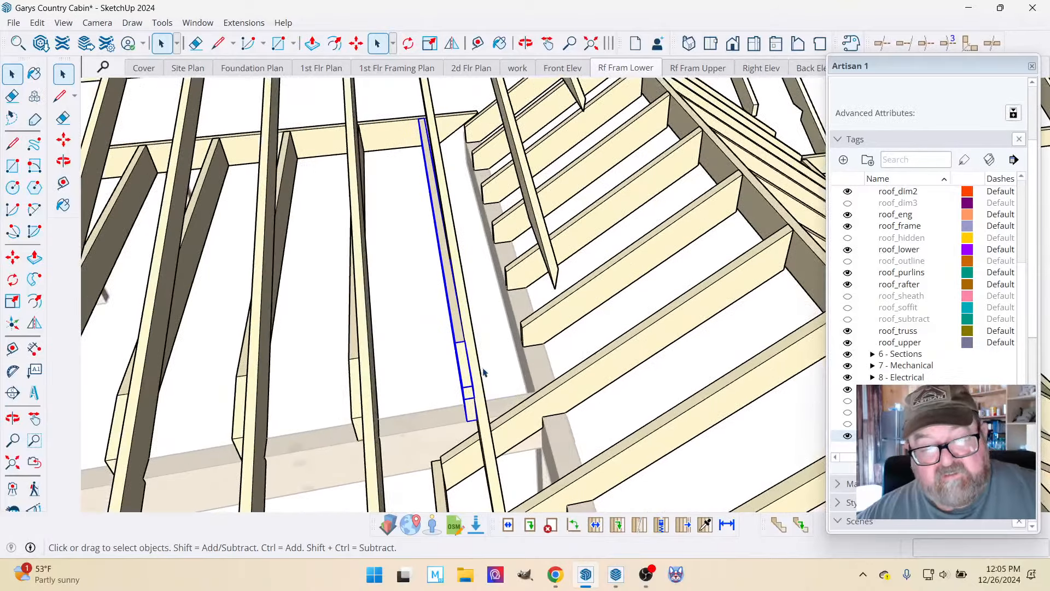
scroll(365, 372, down, 2)
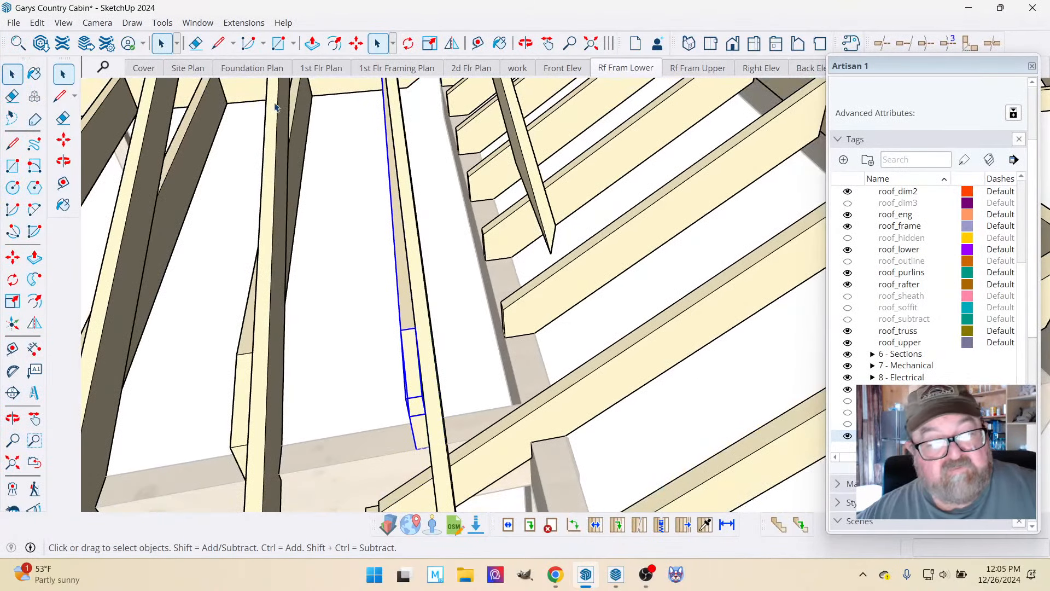
click(357, 44)
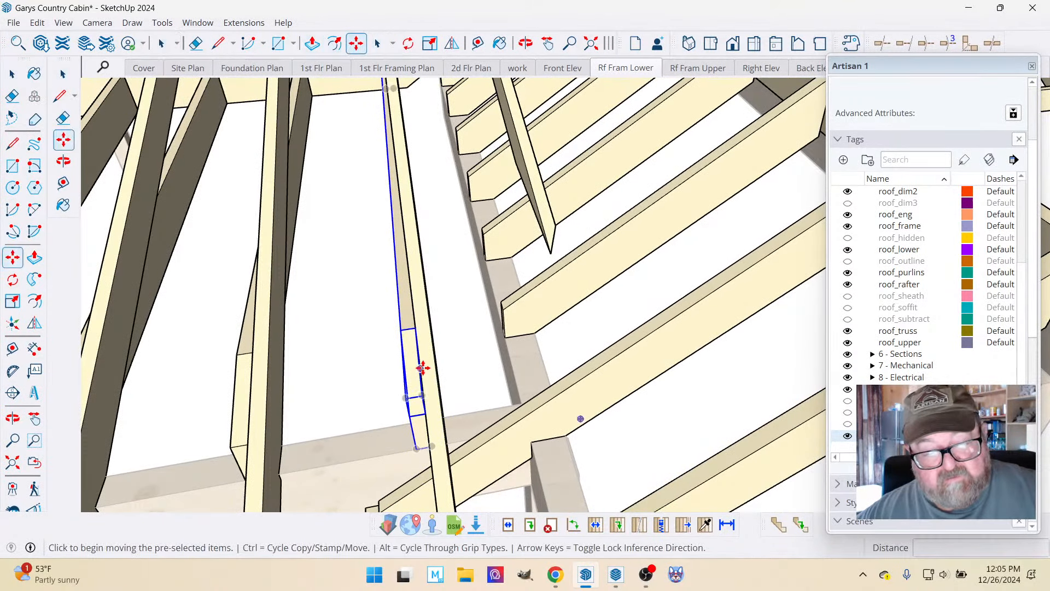
click(420, 396)
key(ctrl)
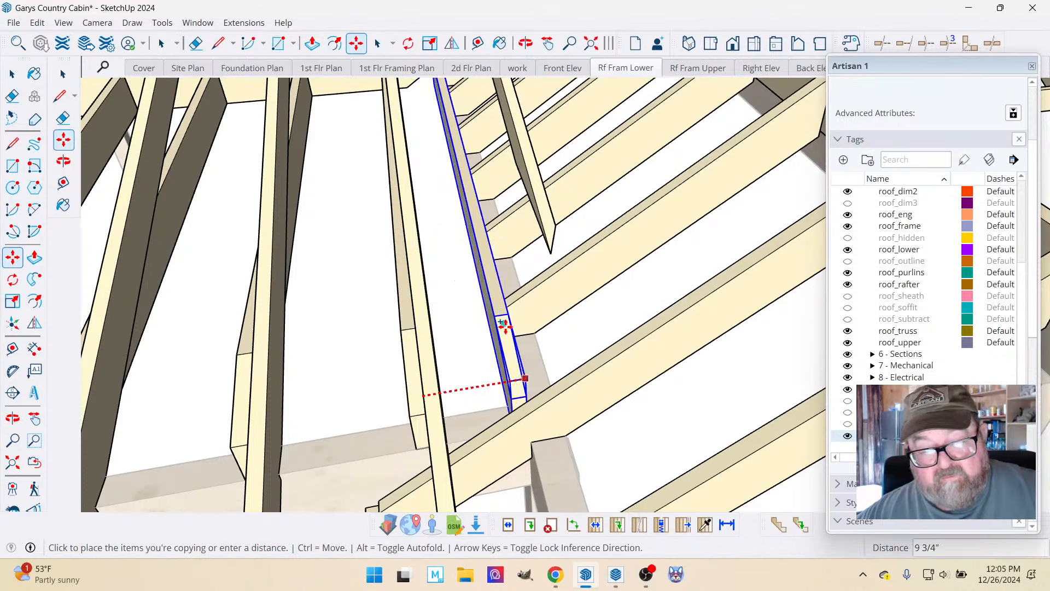
click(503, 324)
Copy the first short lower rafter to the outer end of its ledger board at the far side of the roof.
click(526, 43)
drag(533, 230, 591, 300)
scroll(219, 330, up, 5)
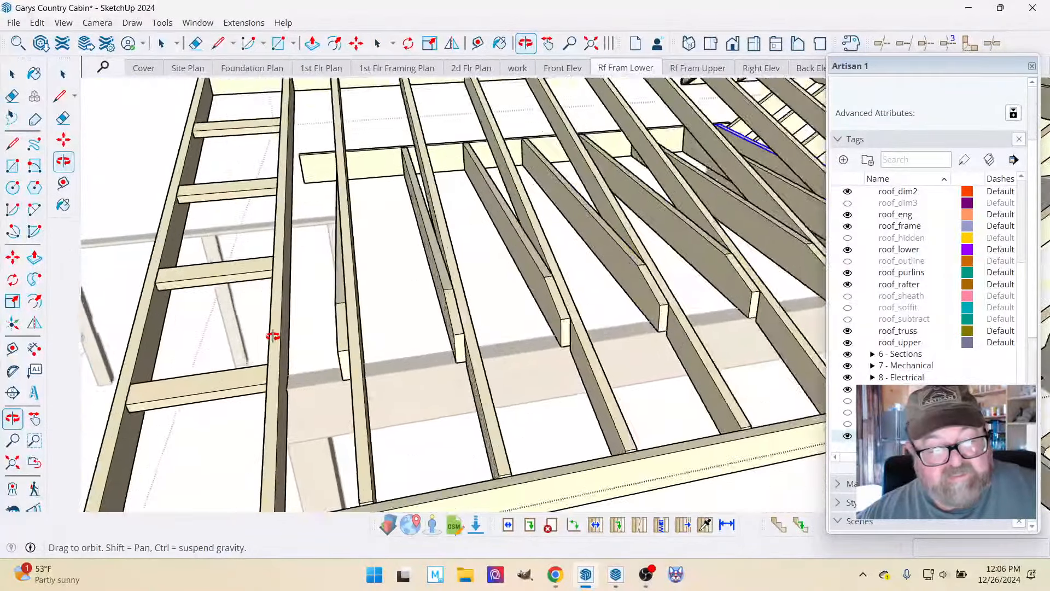
mouse_move(277, 336)
mouse_down()
mouse_move(434, 274)
mouse_move(295, 331)
mouse_up()
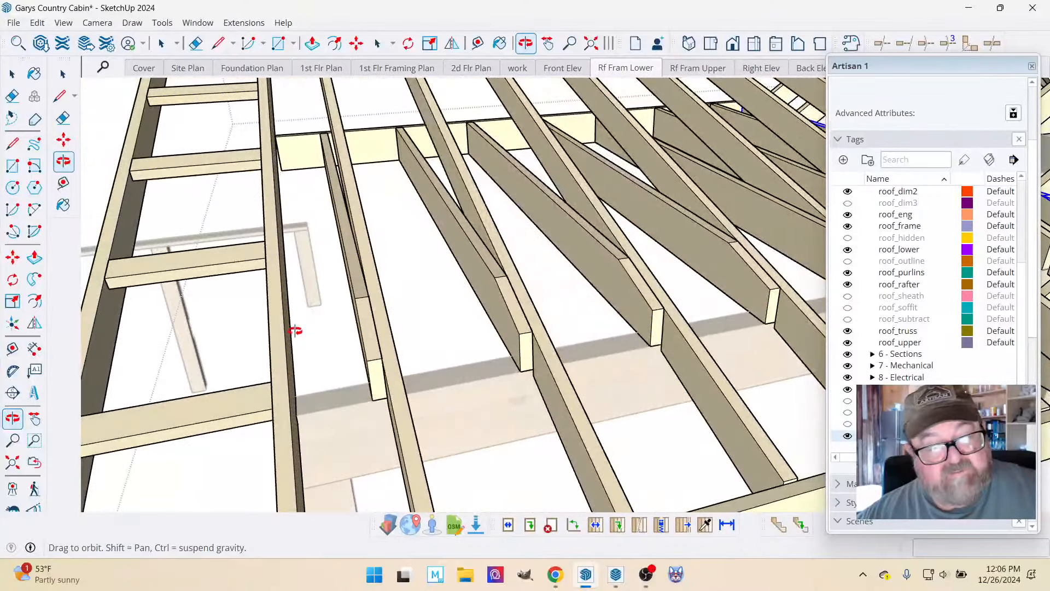
key(space)
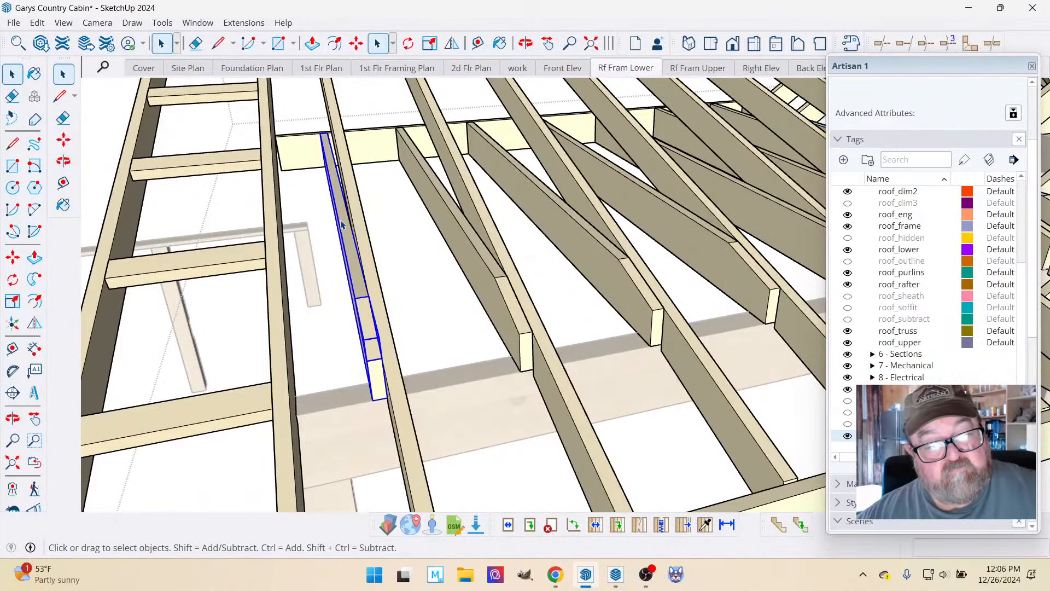
scroll(309, 120, up, 5)
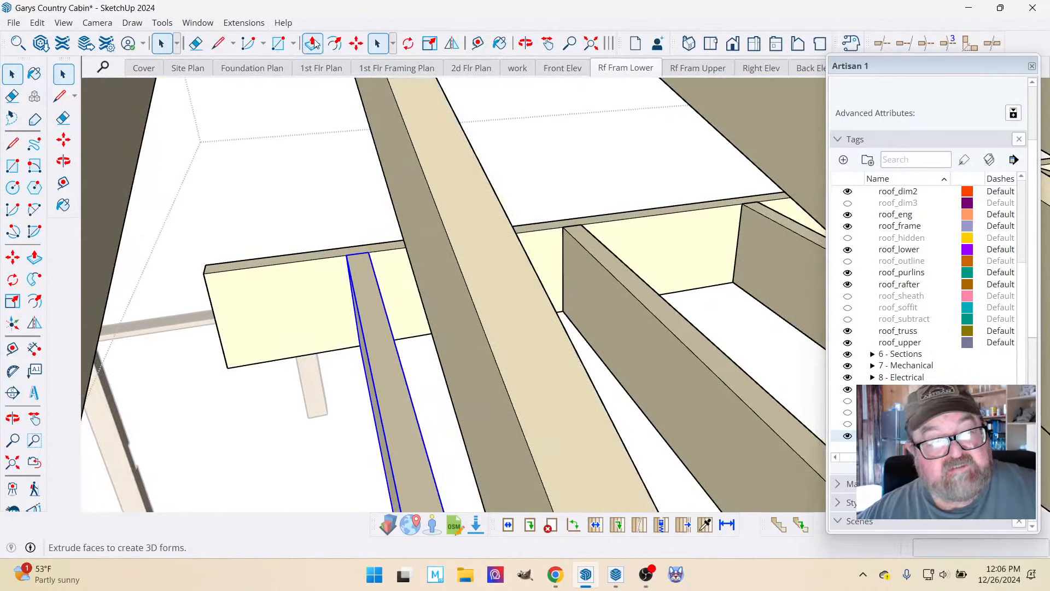
click(356, 43)
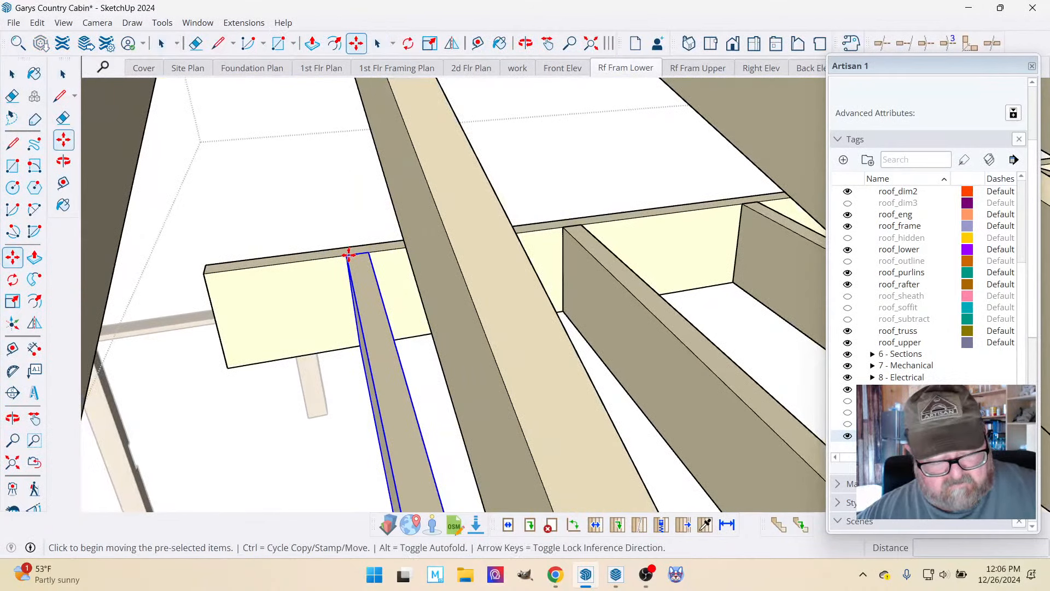
key(ctrl)
click(349, 254)
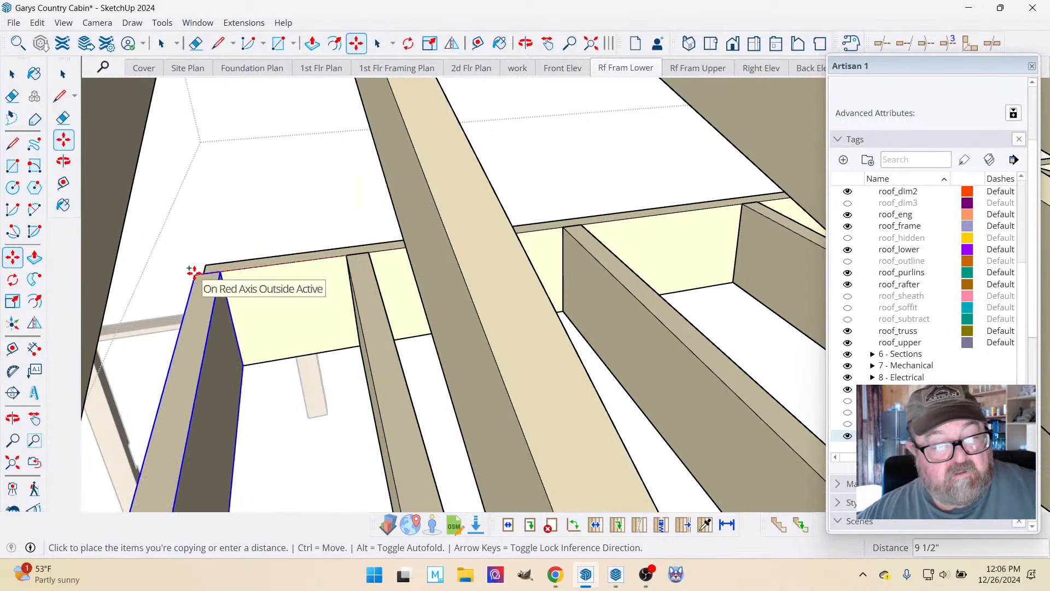
click(207, 273)
scroll(274, 251, down, 4)
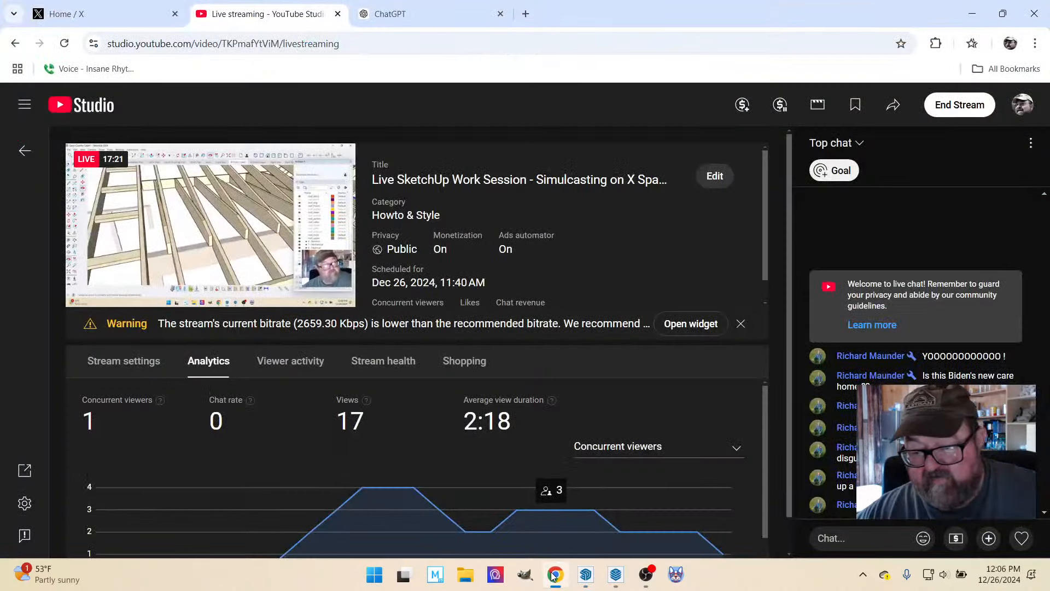
Return to SketchUp and inspect the copied short rafters across the lower roof framing.
click(585, 579)
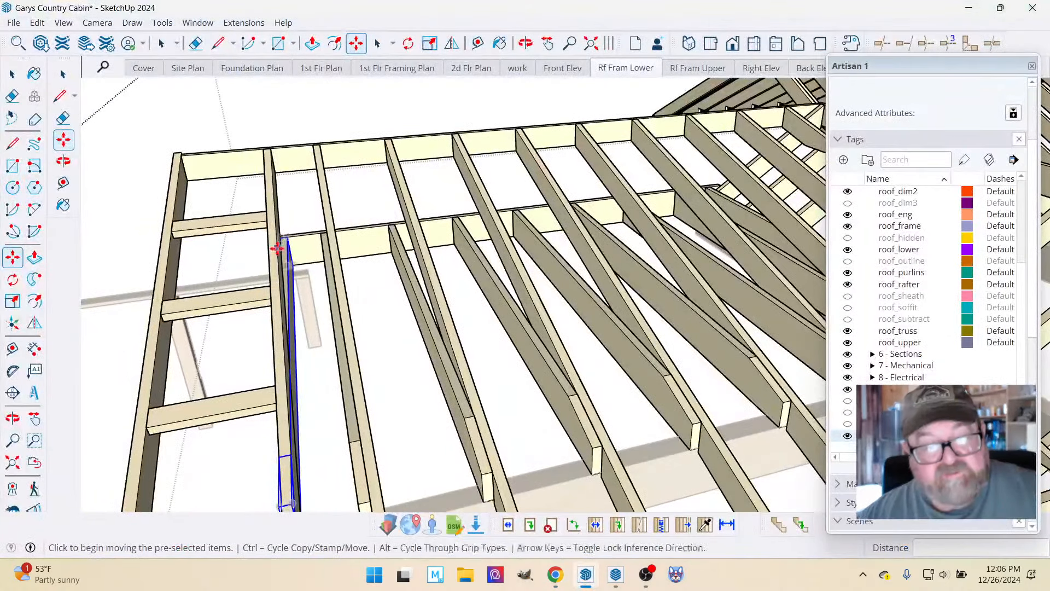
click(525, 44)
drag(422, 239, 448, 158)
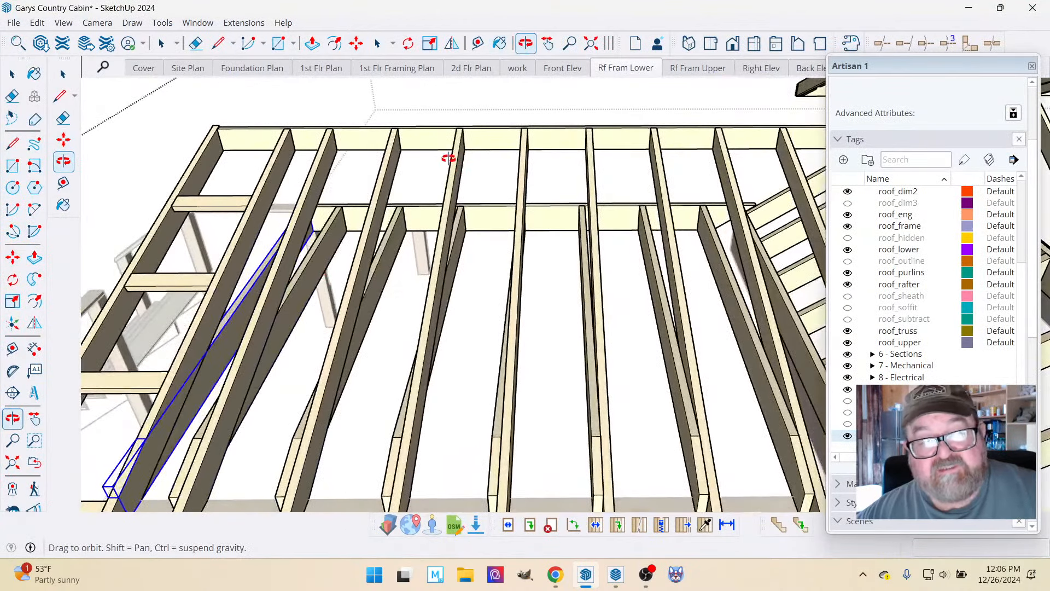
Recall the Rf Fram Lower scene and switch its camera to perspective from an angled view.
click(626, 69)
key(space)
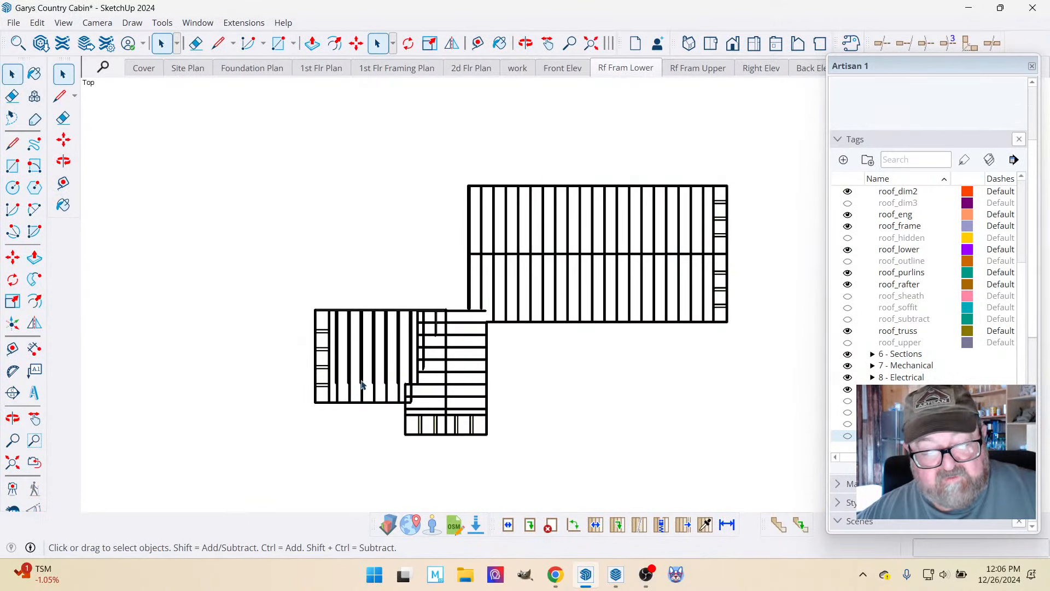
scroll(438, 408, up, 5)
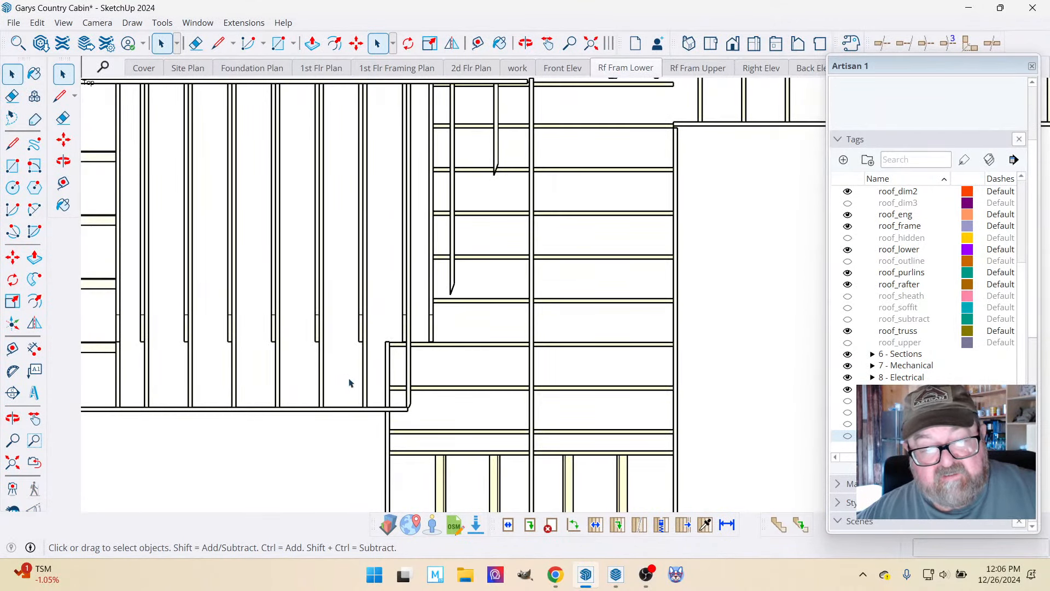
scroll(469, 368, down, 3)
key(o)
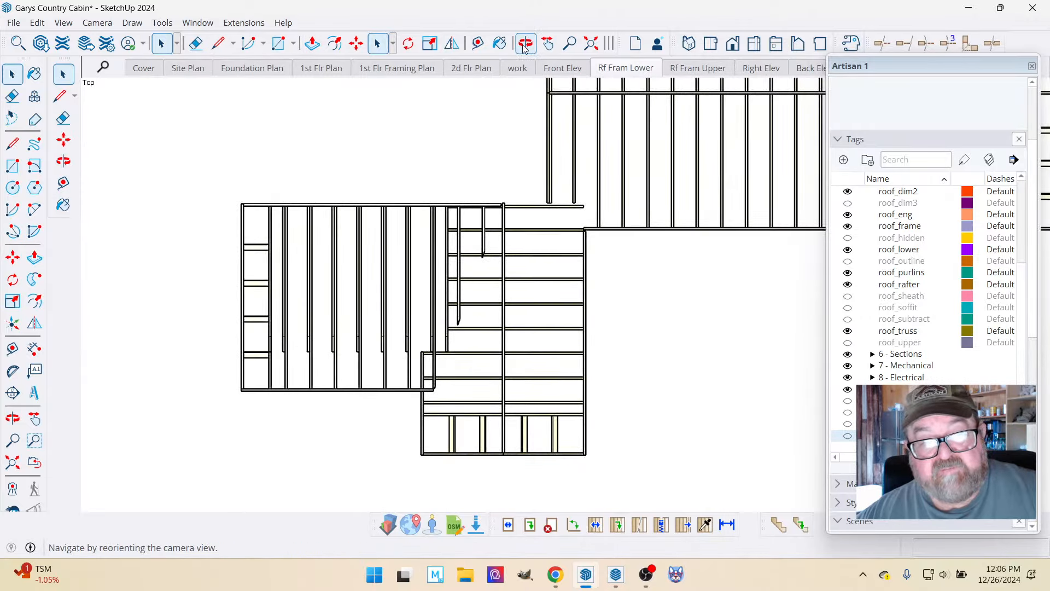
drag(466, 305, 465, 258)
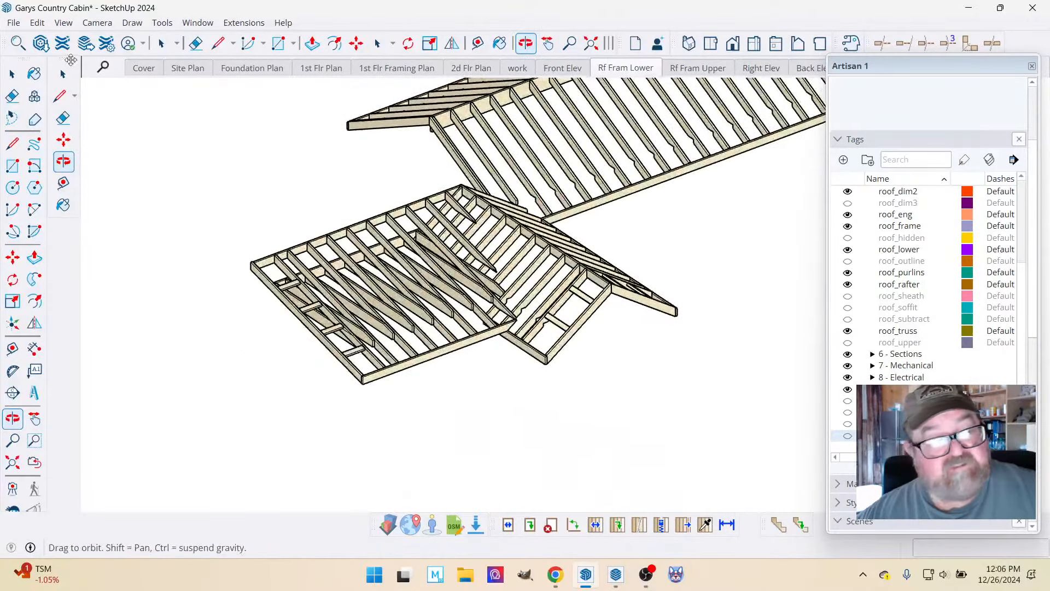
click(94, 26)
click(129, 92)
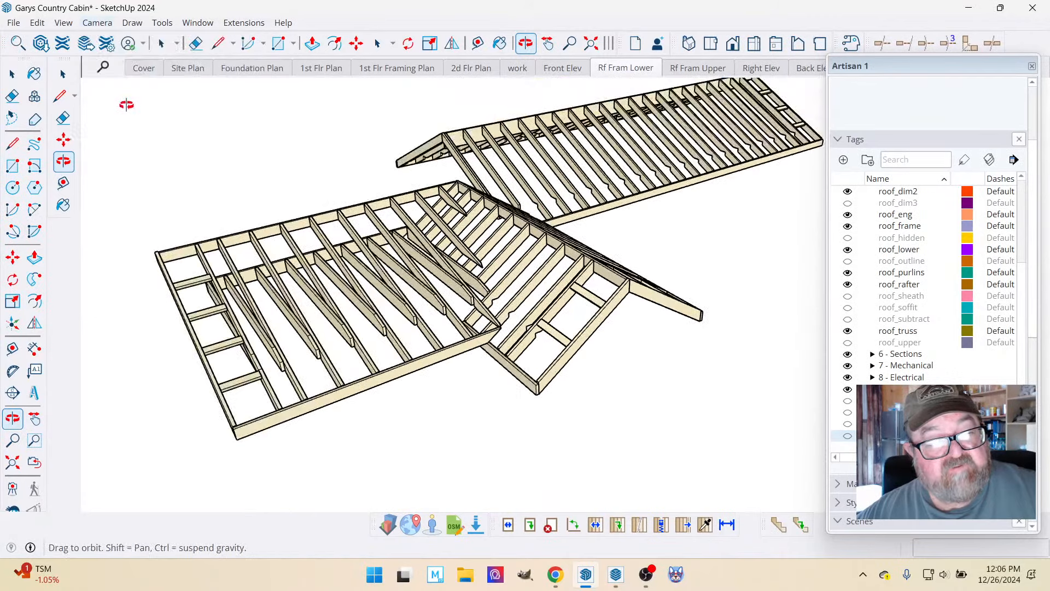
Update the work scene with an angled perspective view of all the roof framing and recall it to check.
drag(266, 285, 455, 159)
drag(484, 289, 478, 187)
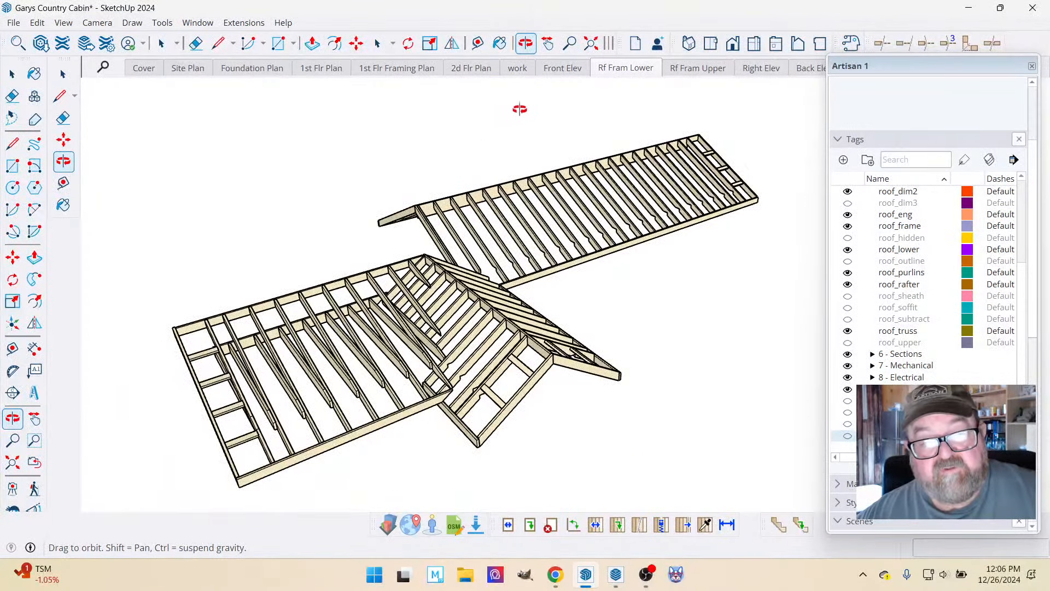
right_click(521, 71)
click(534, 125)
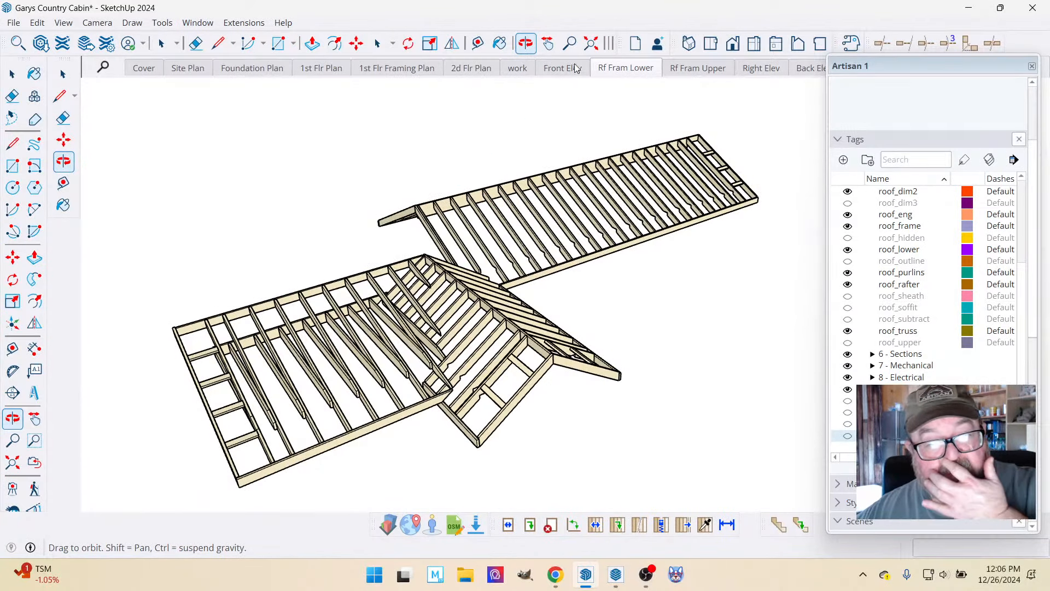
click(597, 67)
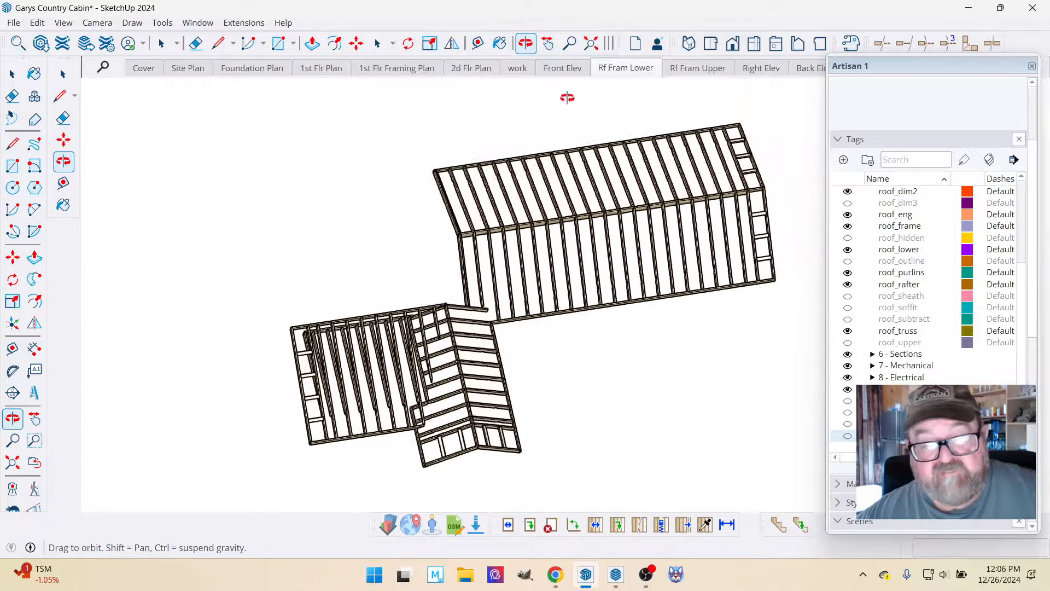
click(517, 68)
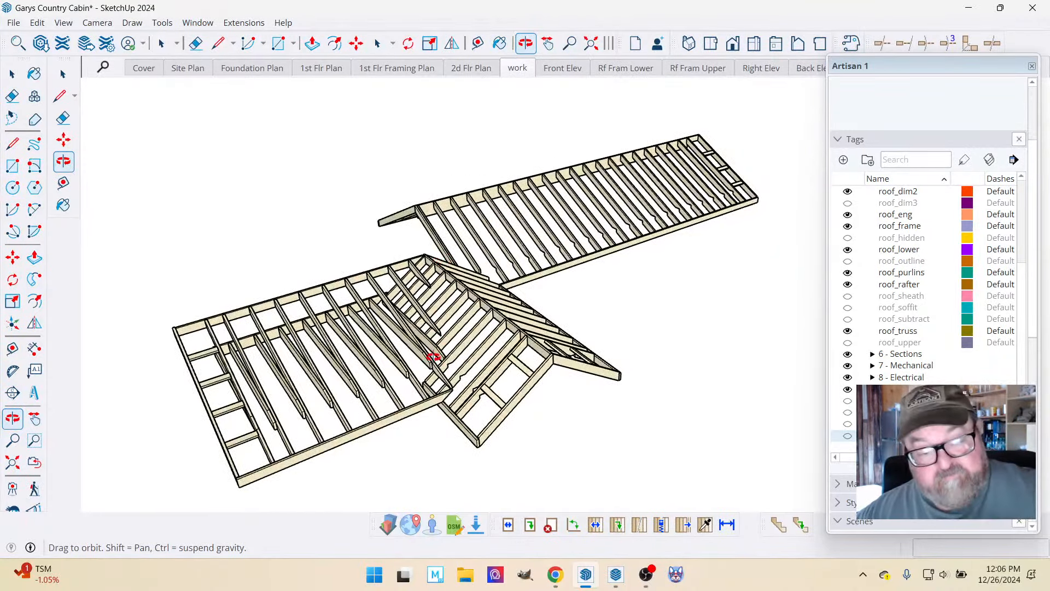
Make the roof_sheath tag visible to cover the lower and gable roof framing with sheathing.
middle_drag(434, 356, 465, 319)
scroll(419, 334, up, 3)
scroll(420, 335, up, 2)
middle_drag(491, 244, 472, 279)
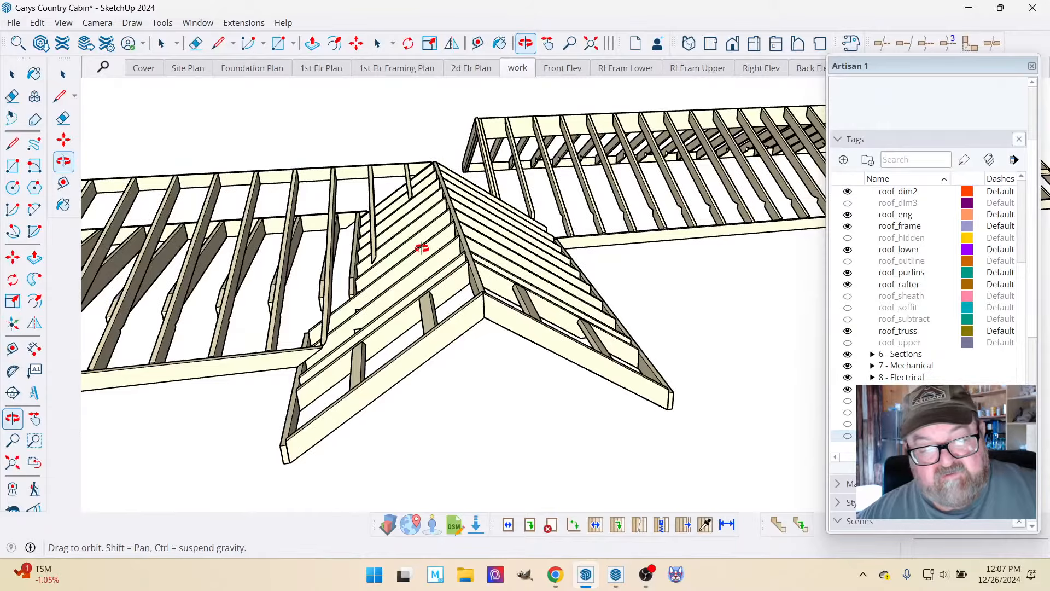
middle_drag(400, 276, 472, 332)
scroll(494, 344, up, 5)
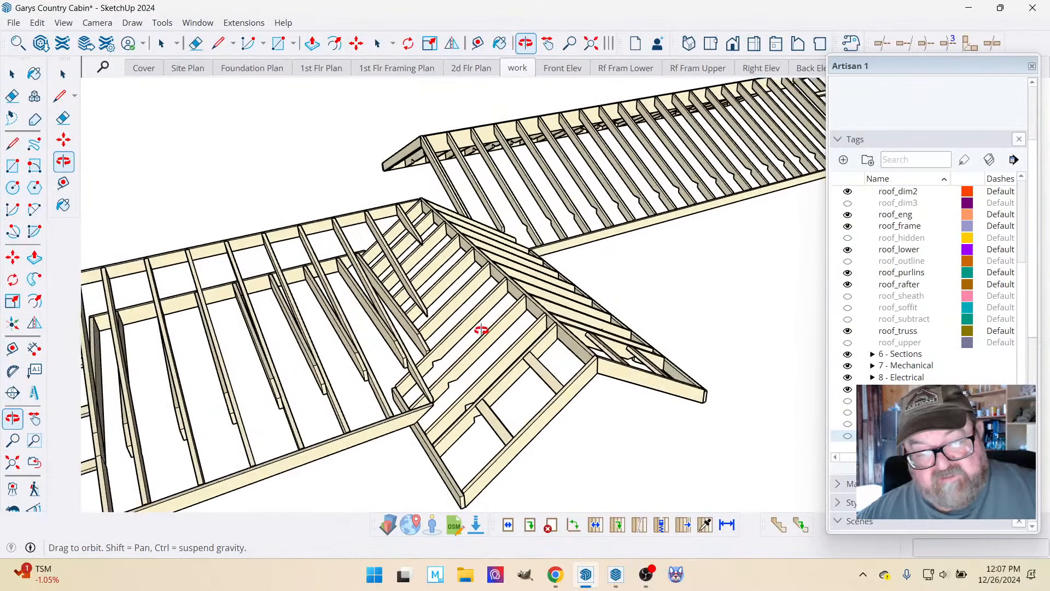
middle_drag(474, 313, 473, 314)
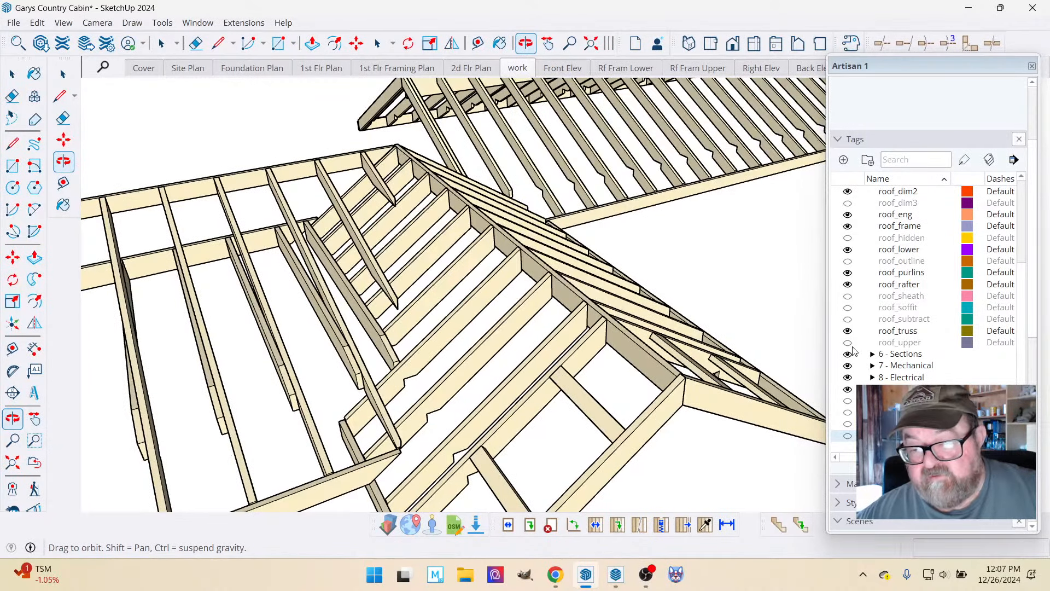
click(848, 296)
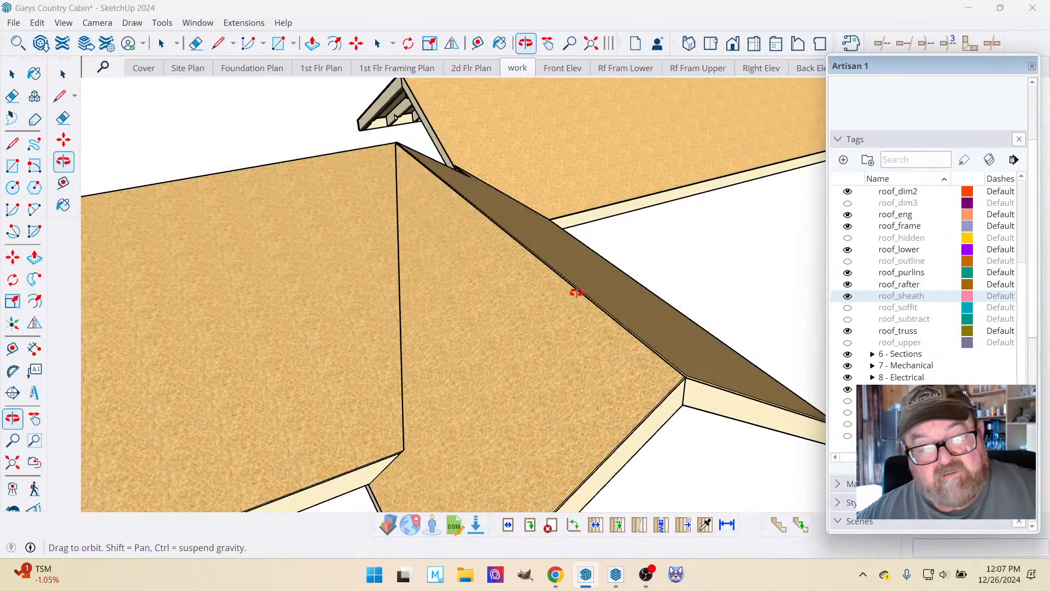
scroll(576, 292, down, 5)
Move the lower roof's sheathing about 6' 1" away from the gable to expose the framing at their junction.
click(12, 74)
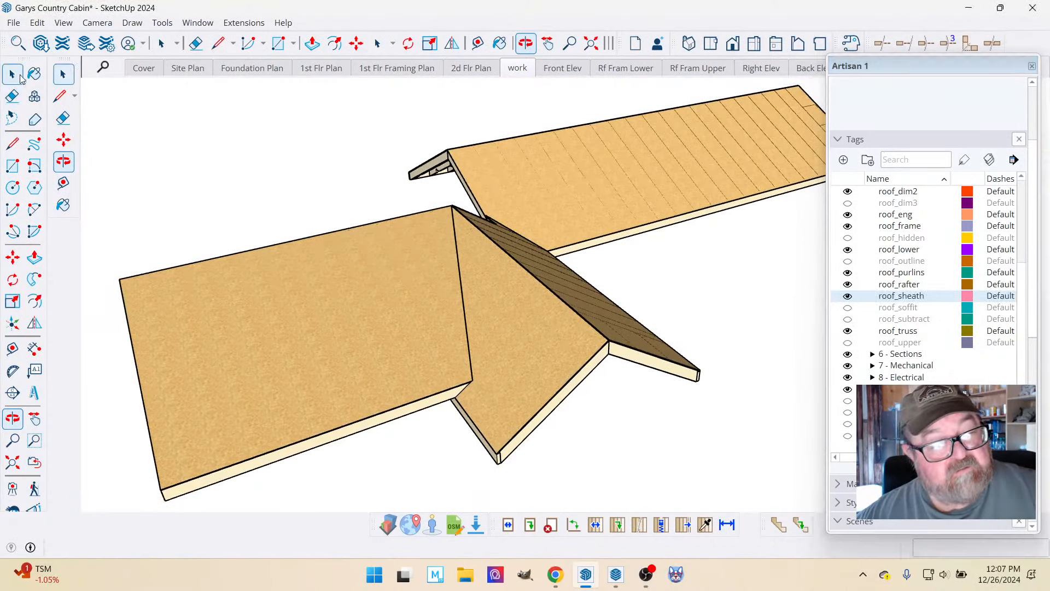
click(424, 309)
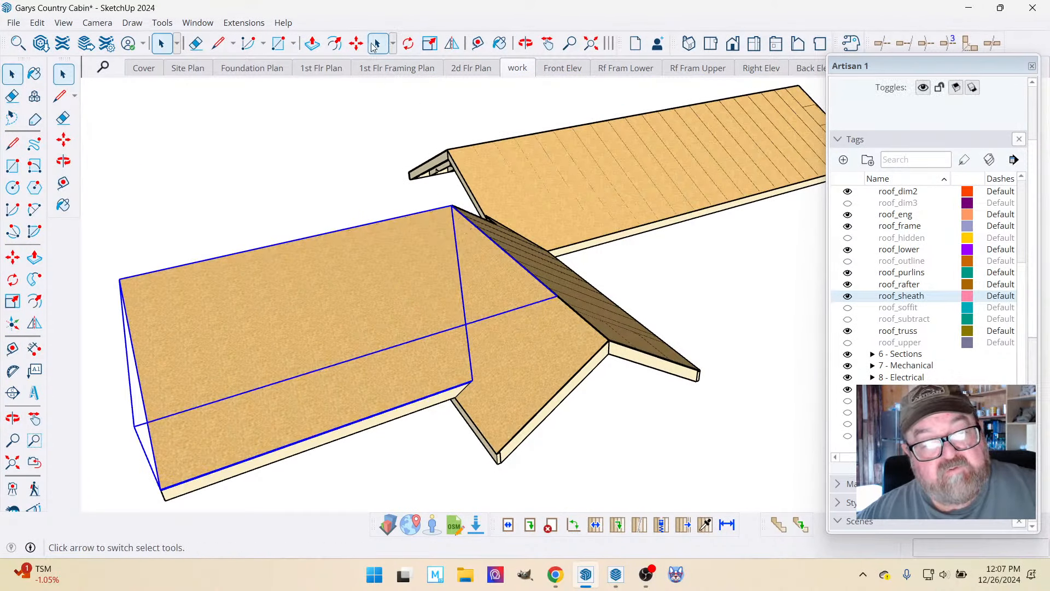
key(m)
click(440, 310)
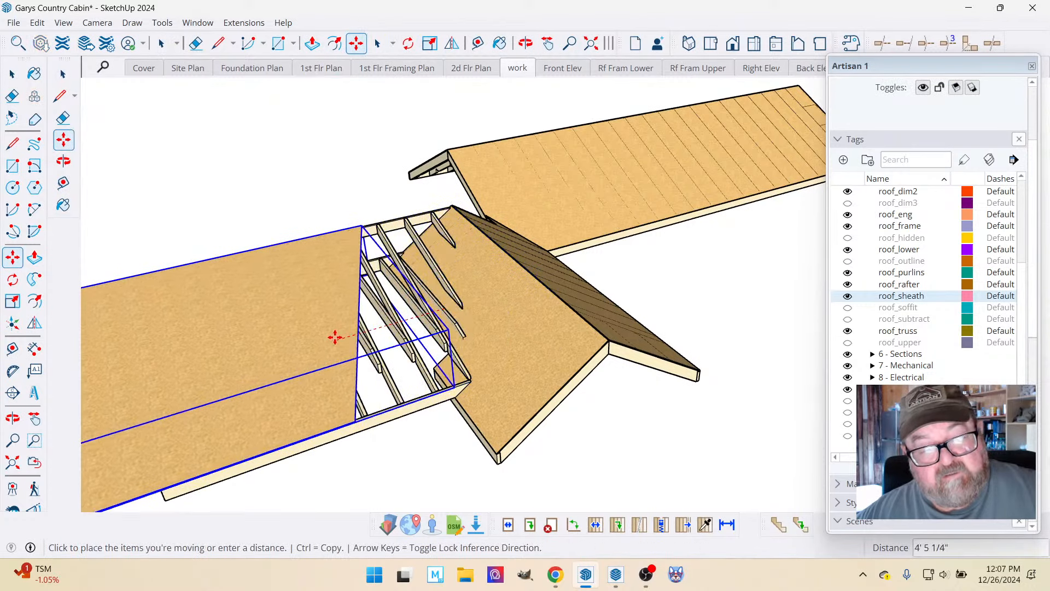
click(291, 352)
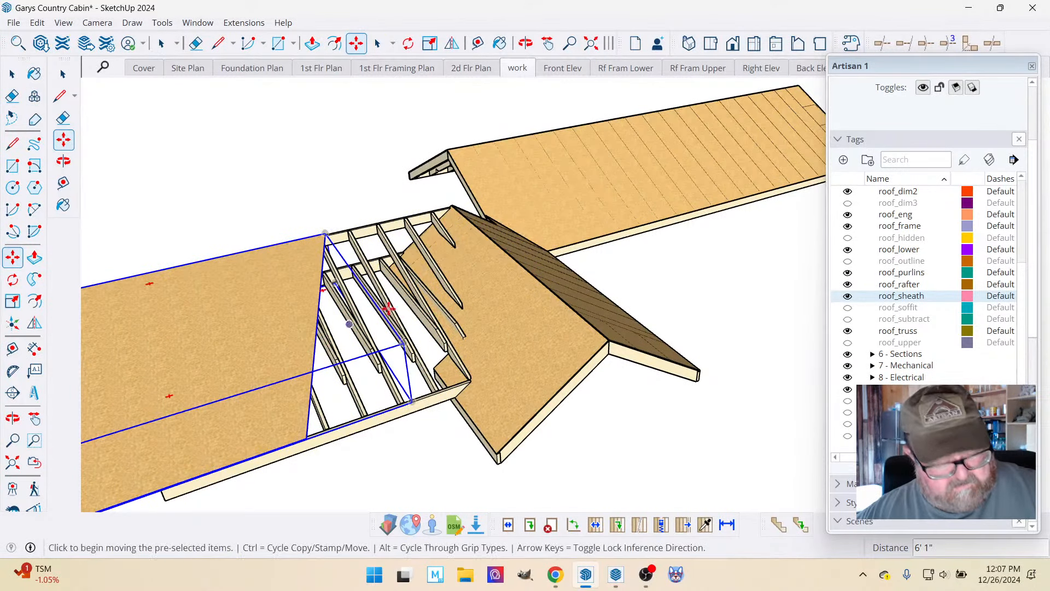
Examine the exposed rafters where the lower roof framing meets the gable's sheathing.
scroll(471, 329, up, 3)
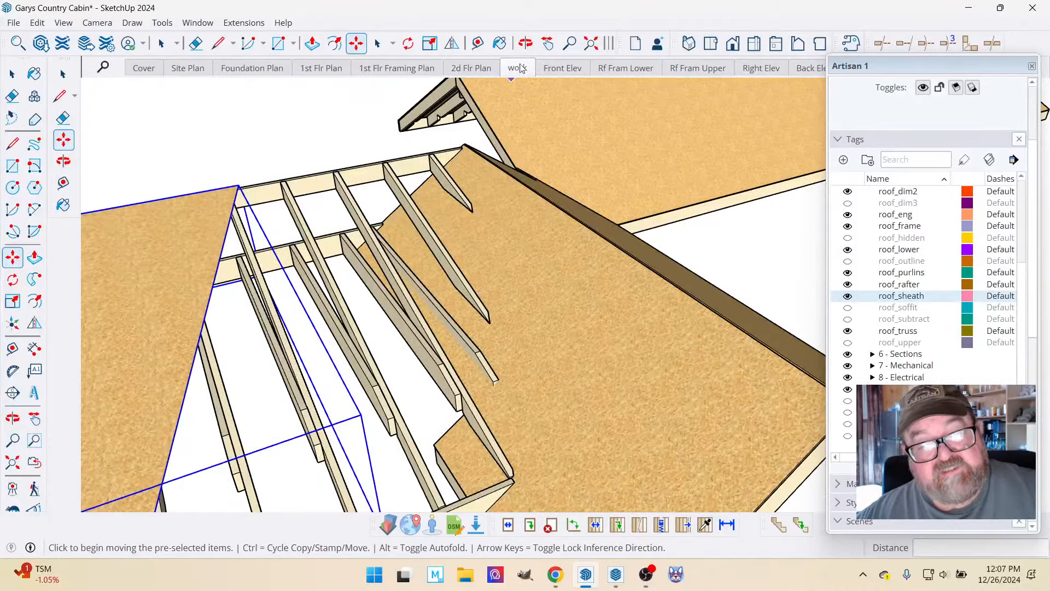
middle_drag(599, 265, 655, 291)
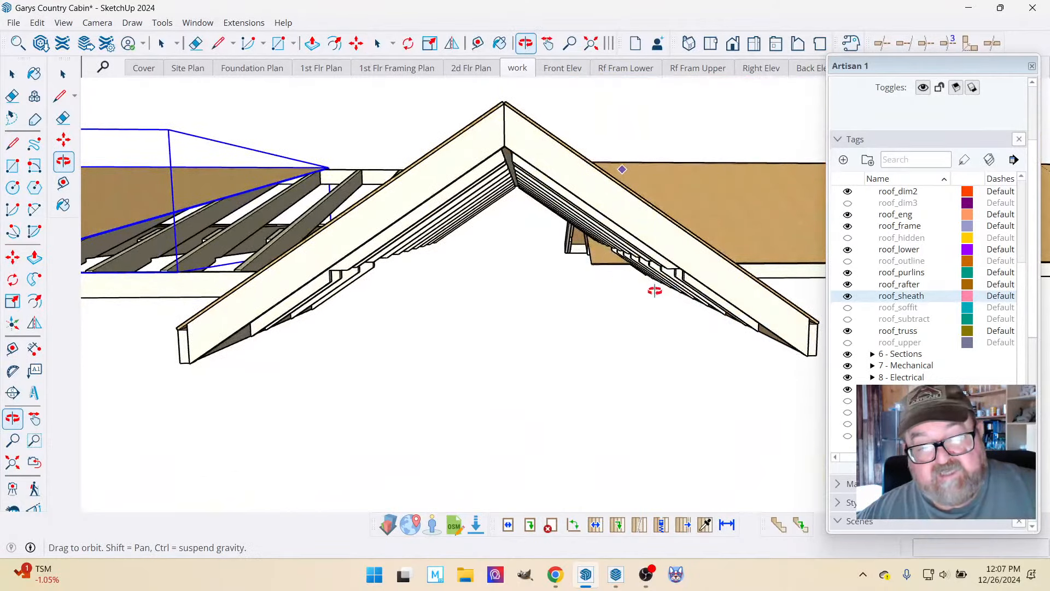
middle_drag(420, 274, 468, 342)
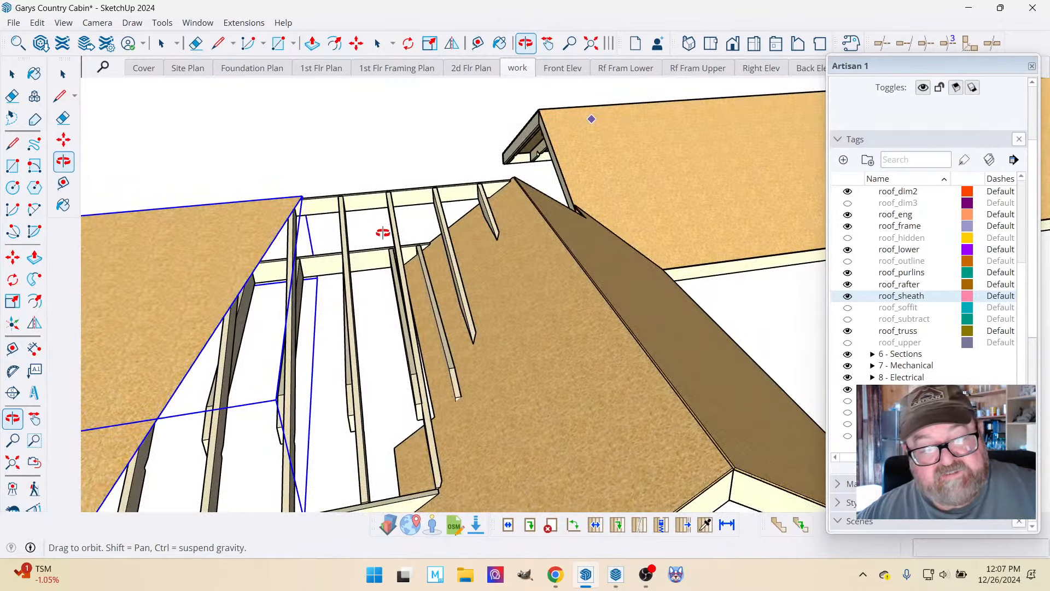
Open the gable roof's sheathing group beside the short rafters for editing and select its geometry.
middle_drag(440, 310, 568, 417)
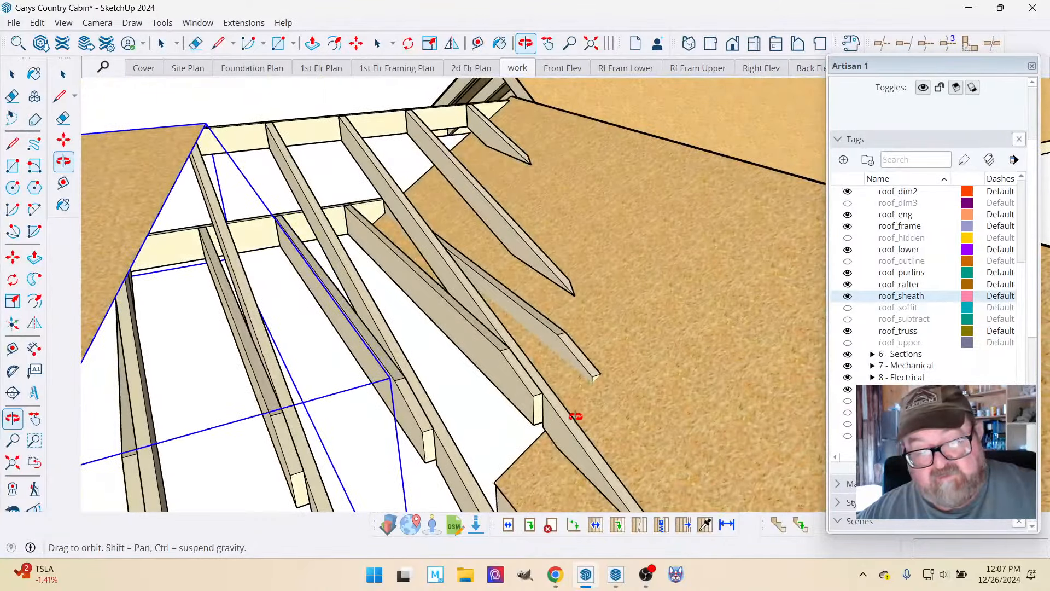
scroll(580, 415, up, 3)
mouse_move(604, 376)
middle_down()
mouse_move(571, 375)
mouse_move(576, 307)
mouse_move(518, 372)
mouse_move(537, 378)
mouse_move(530, 394)
mouse_move(453, 368)
middle_up()
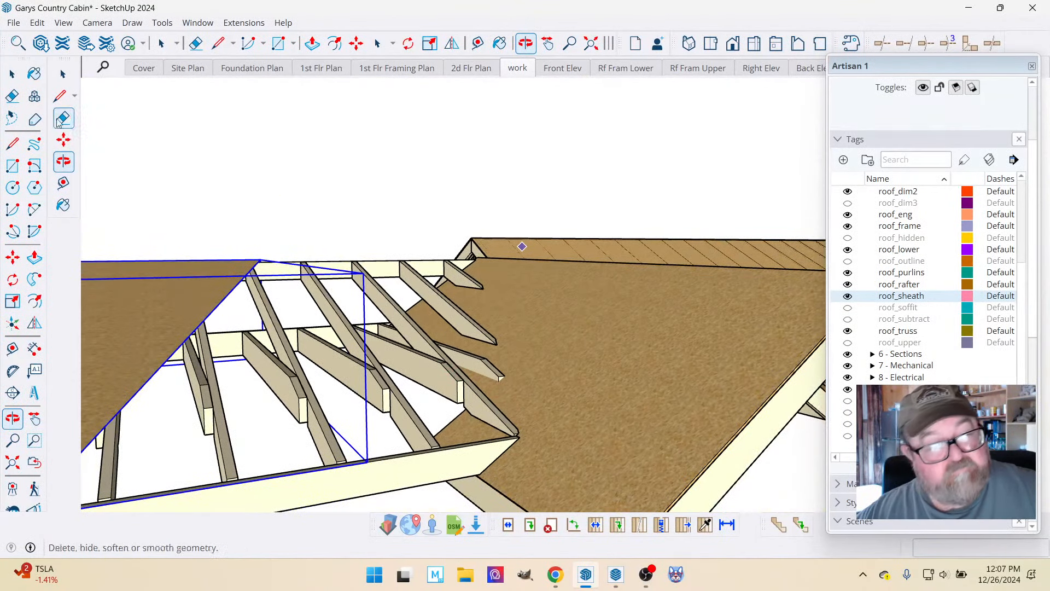
click(11, 80)
key(ctrl+a)
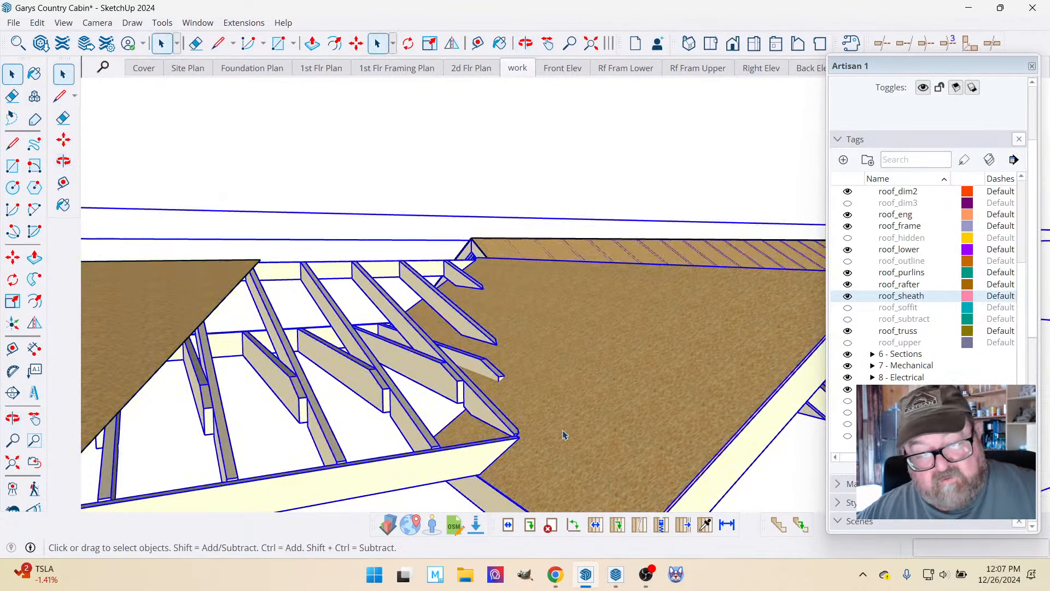
double_click(508, 330)
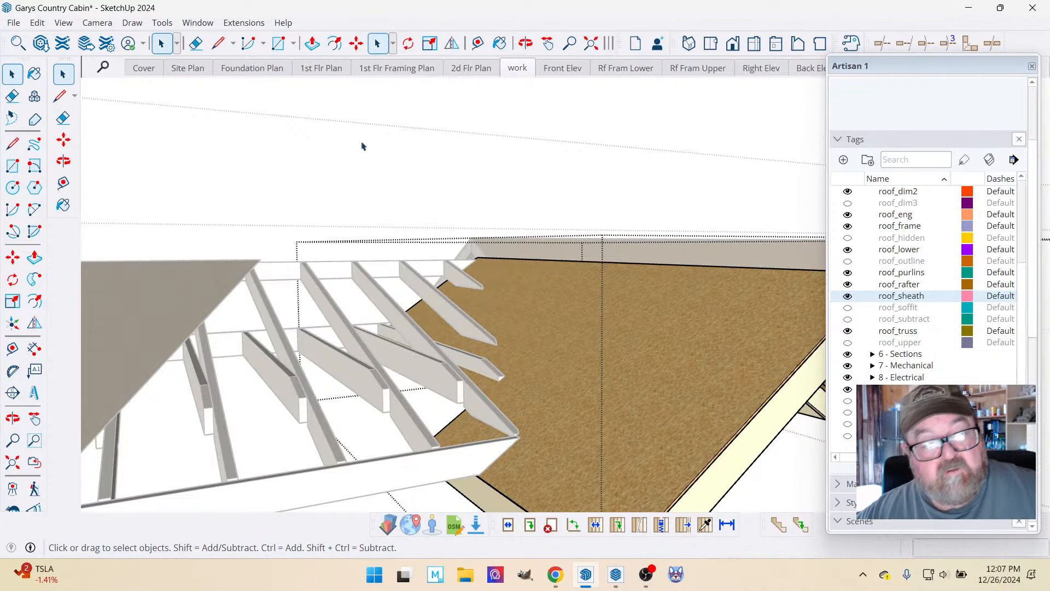
click(504, 307)
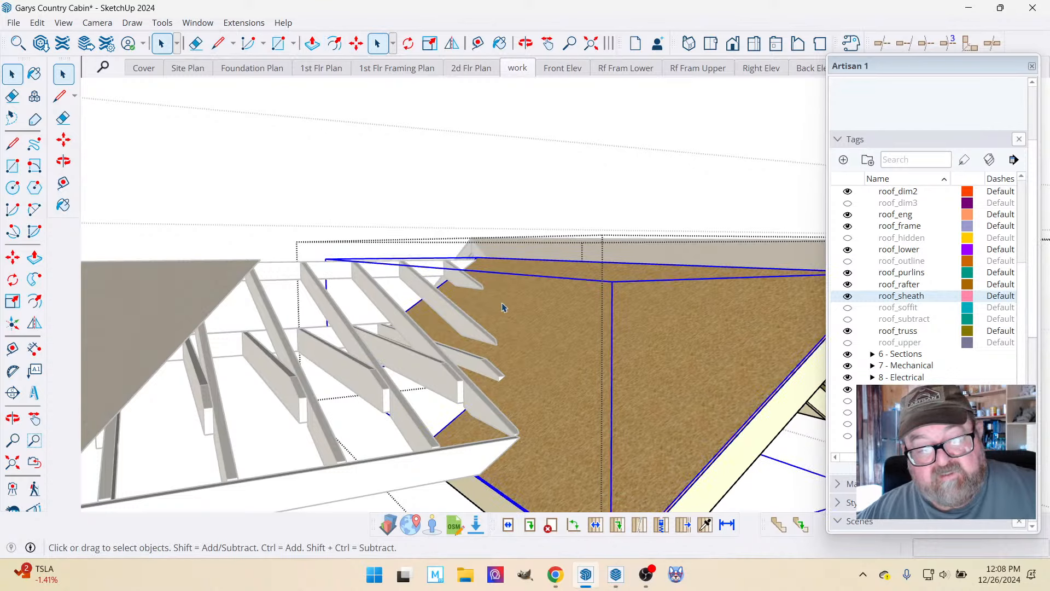
double_click(503, 304)
triple_click(505, 304)
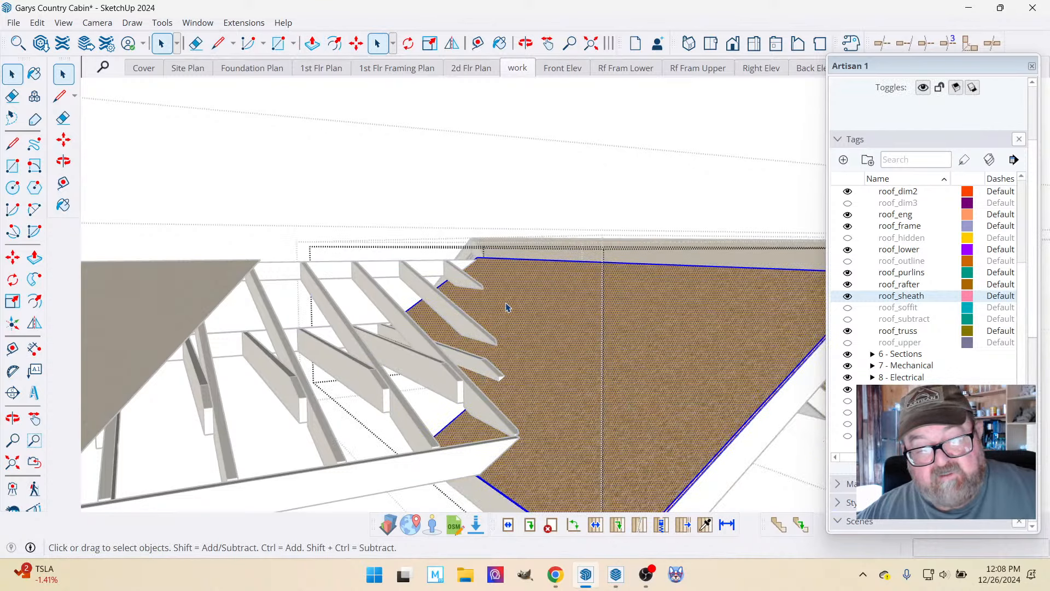
Draw a line about 4' long on the sheathing from the shortest rafter's lower bend to the next rafter's.
click(521, 40)
drag(525, 323, 469, 297)
click(219, 43)
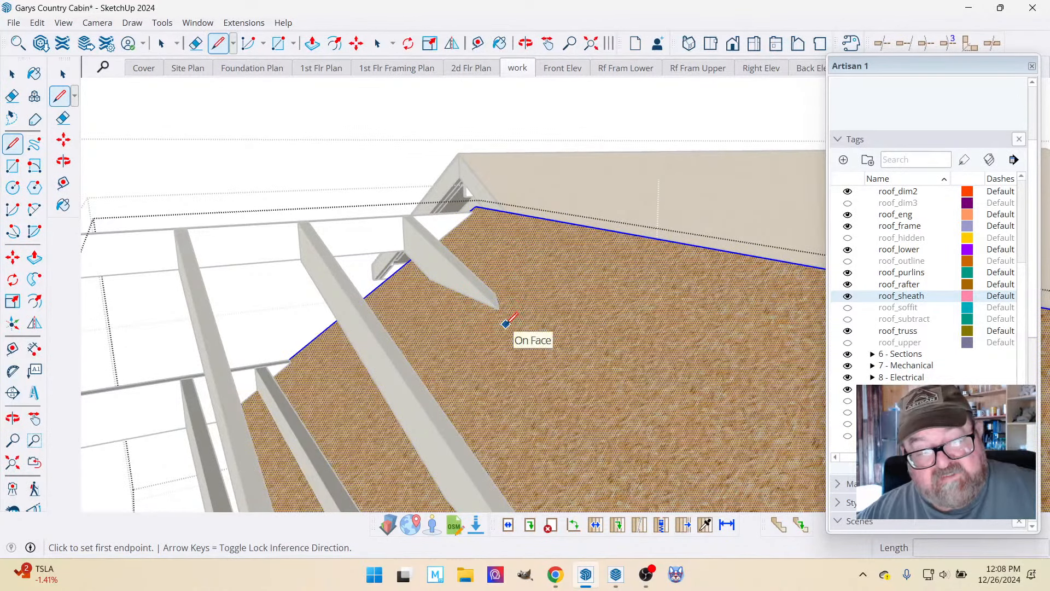
middle_drag(506, 327, 462, 274)
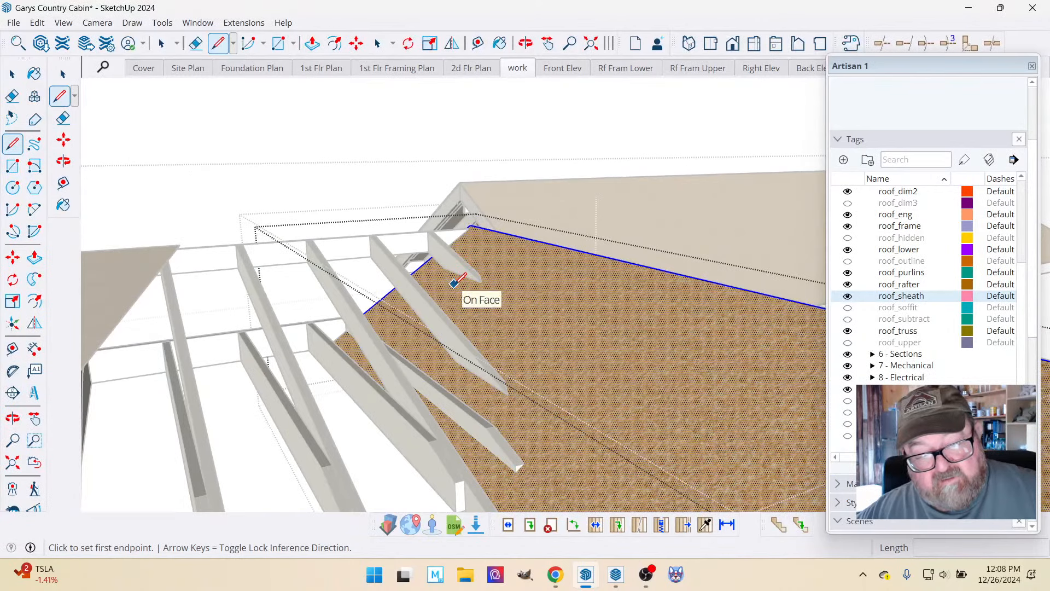
scroll(454, 283, up, 5)
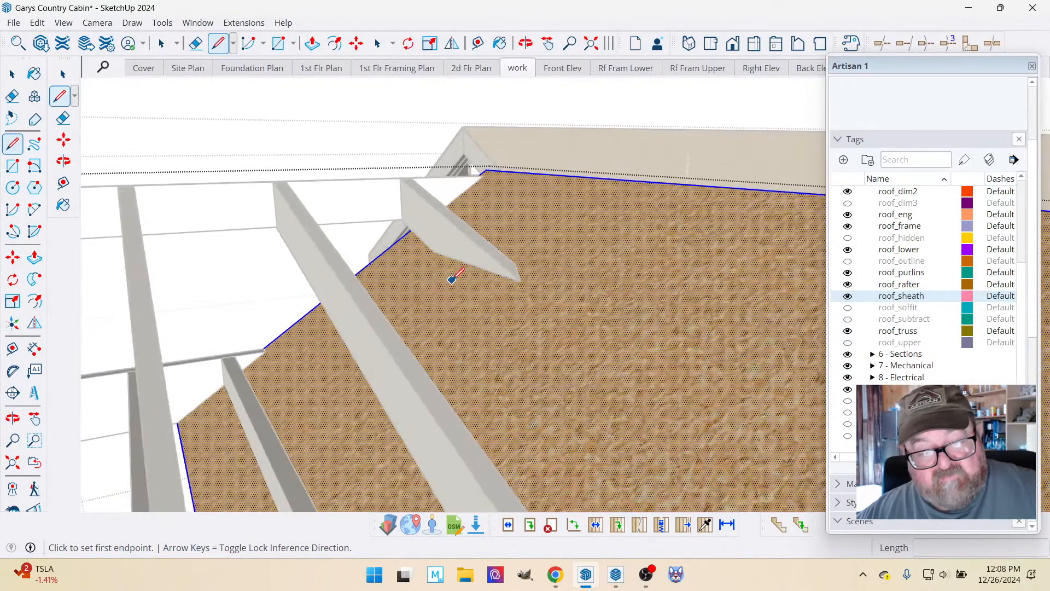
click(432, 247)
scroll(433, 249, down, 3)
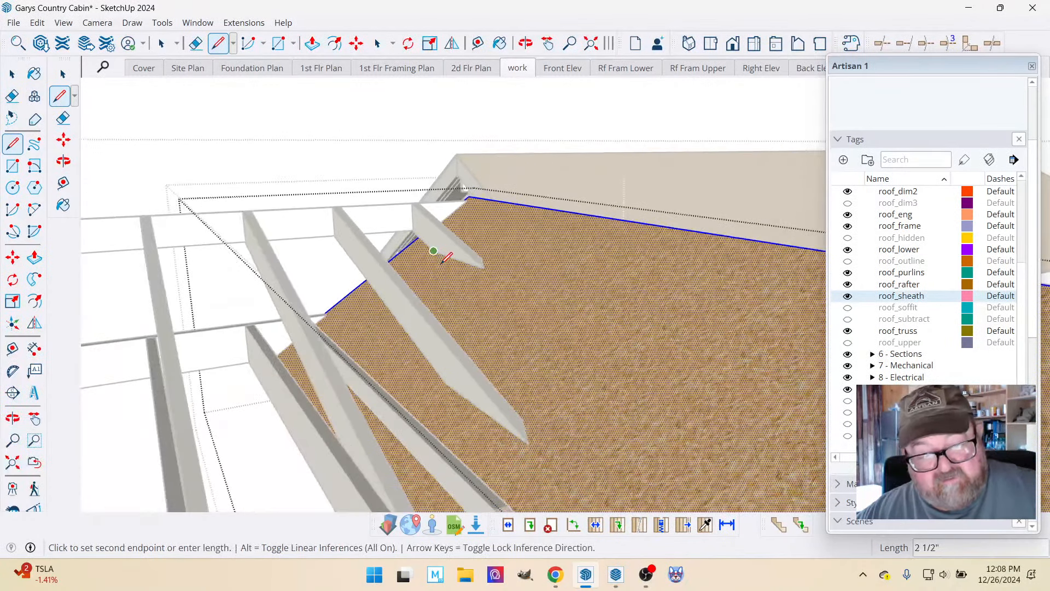
click(447, 383)
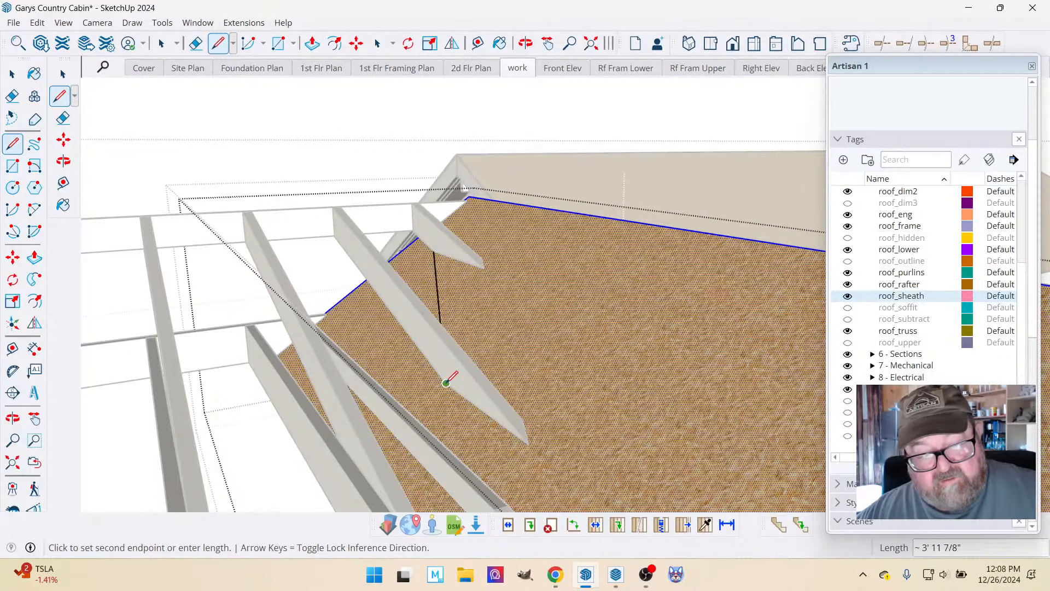
Continue the line across the sheathing face from the second rafter to the side of the short rafter on the lower ridge.
scroll(446, 383, down, 3)
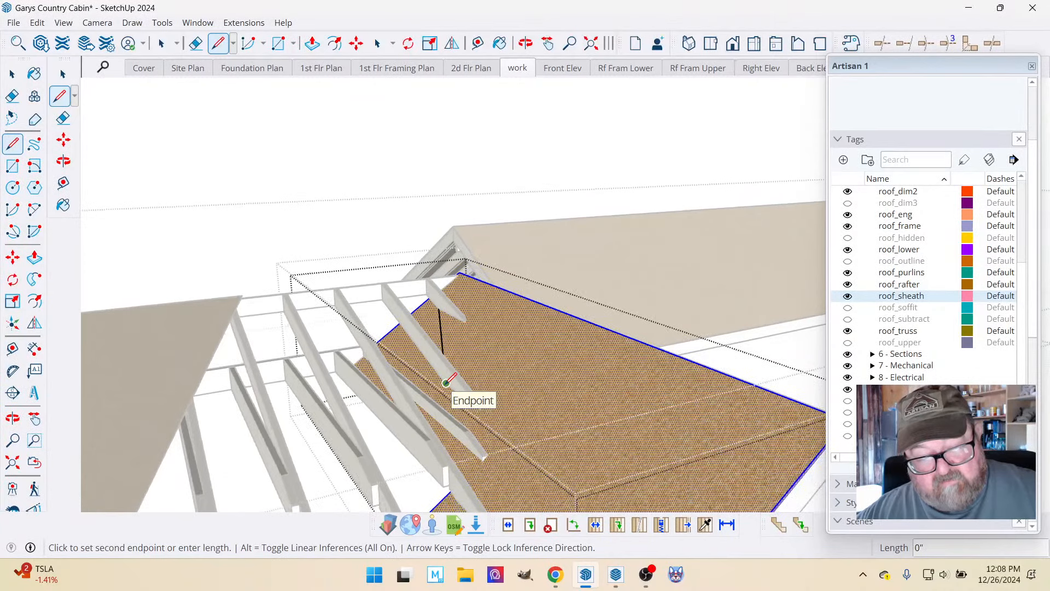
scroll(447, 383, down, 3)
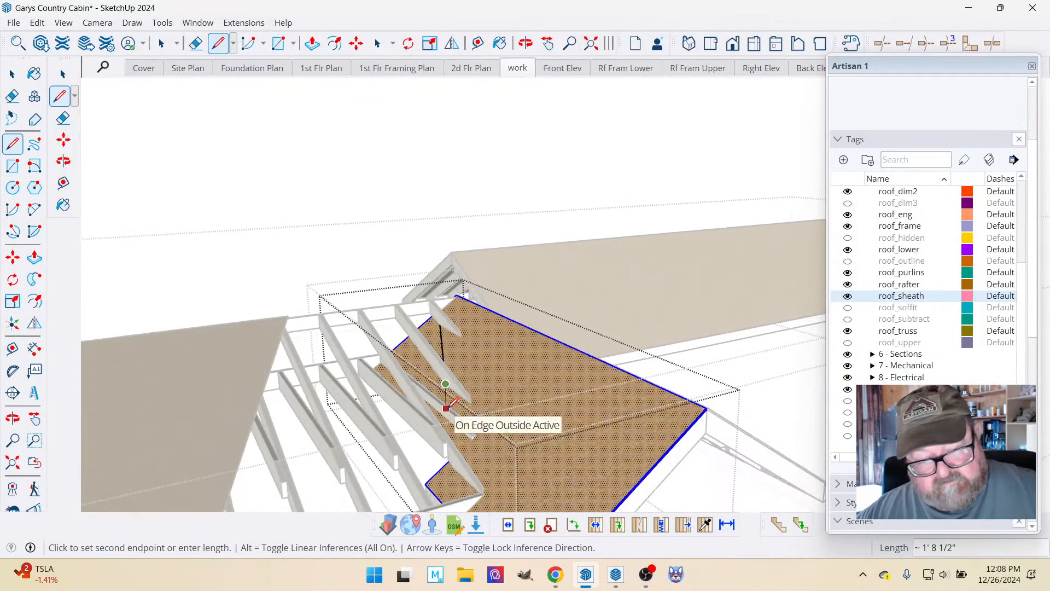
scroll(447, 410, up, 2)
scroll(448, 409, up, 2)
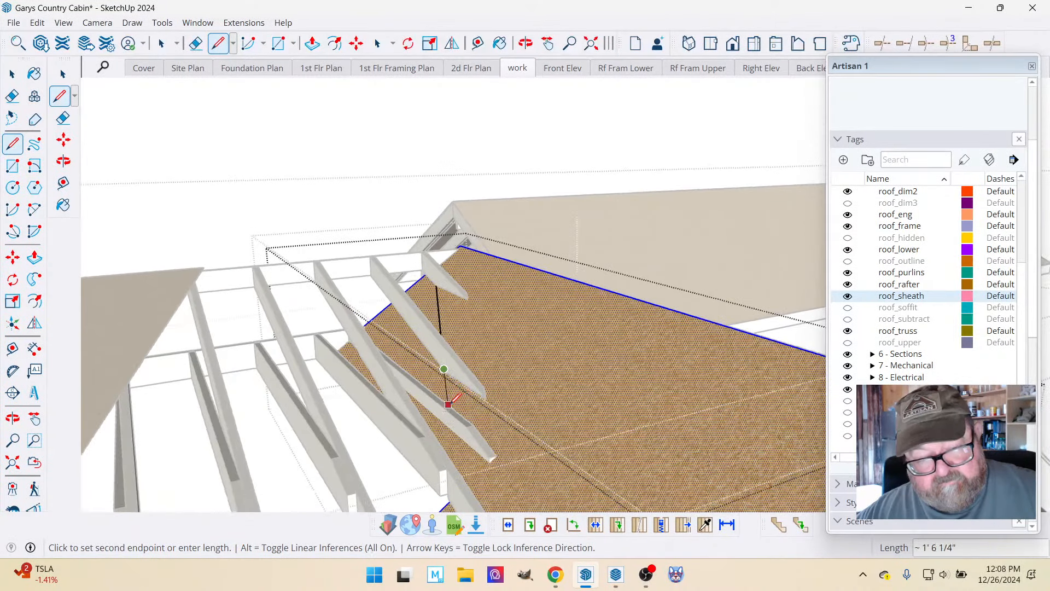
click(525, 43)
drag(449, 451, 382, 418)
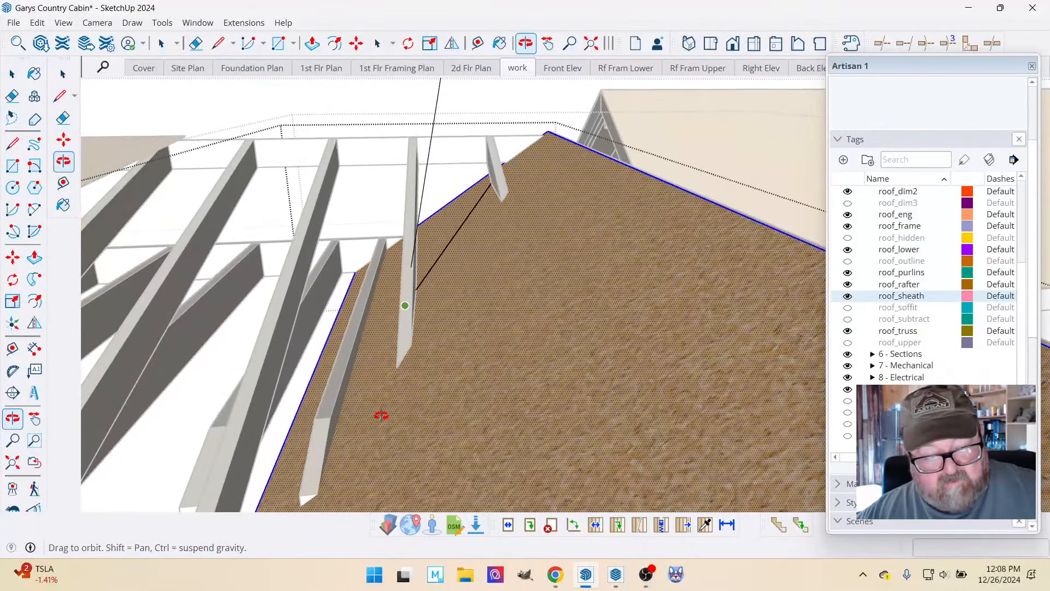
right_click(383, 416)
click(407, 424)
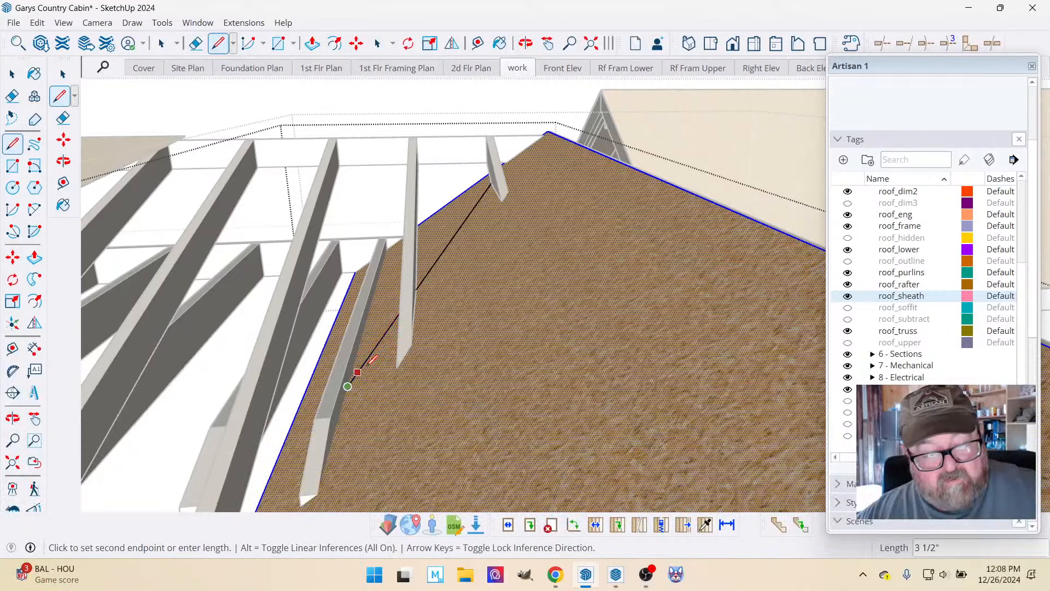
middle_drag(348, 380, 380, 350)
Extend the outline about 2' 3" along the lower short rafter to its tip, then back toward the sheathing's notched edge.
scroll(372, 356, down, 2)
scroll(346, 434, up, 3)
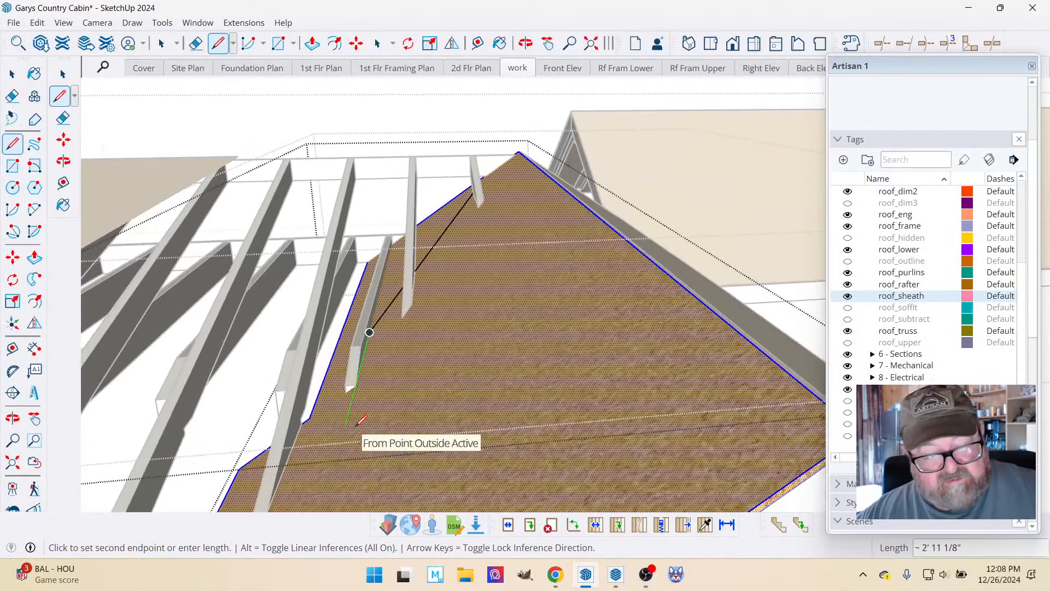
scroll(391, 371, down, 1)
scroll(392, 368, down, 2)
scroll(355, 378, up, 4)
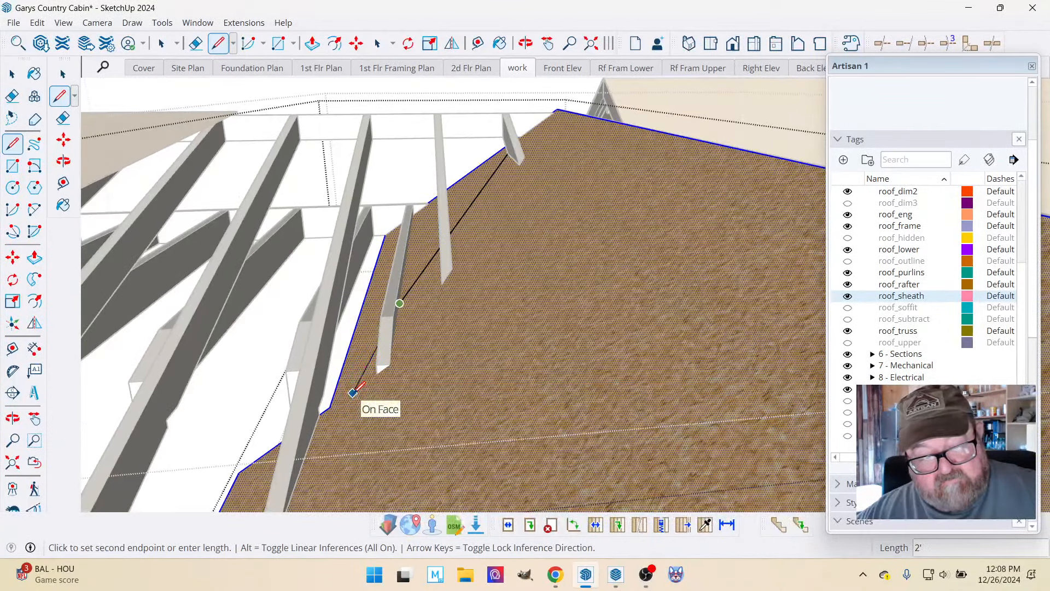
click(388, 377)
scroll(388, 374, down, 2)
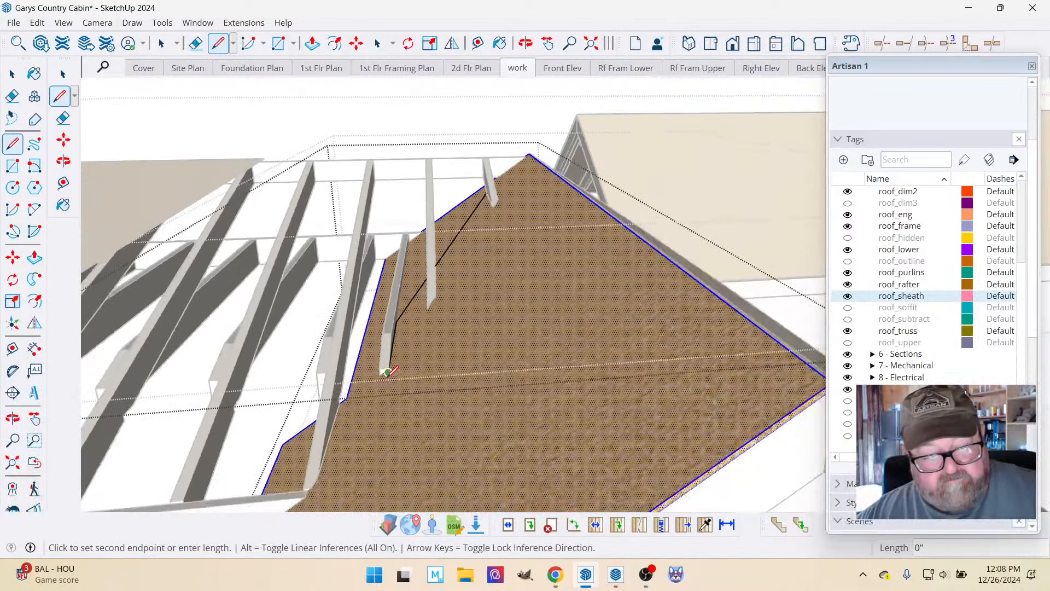
click(340, 406)
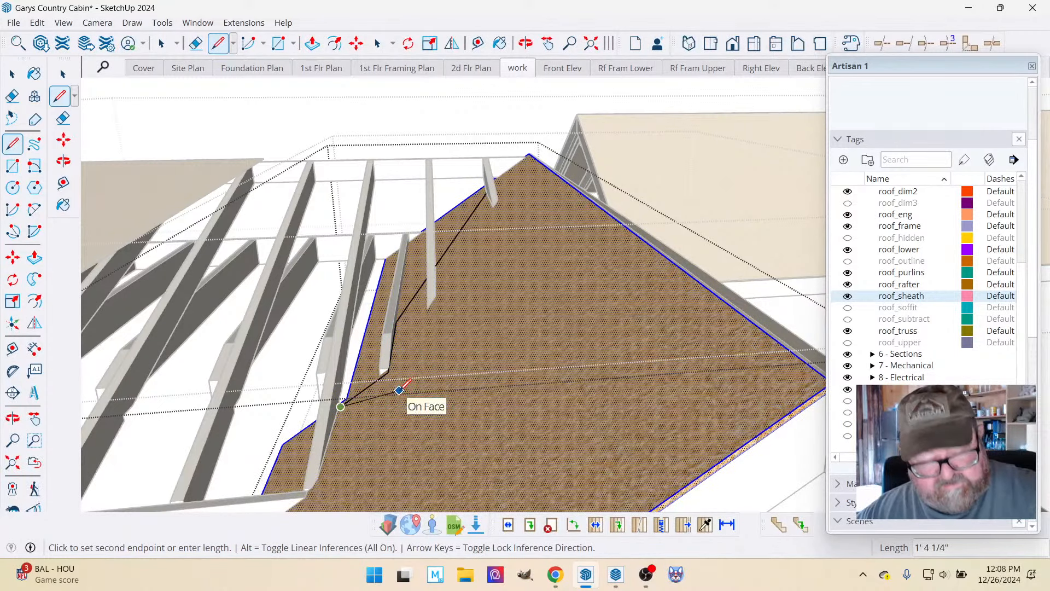
key(Escape)
Hide the roof_frame tag and draw a line about 1' 2" long from the shortest rafter's end of the outline to the sheathing edge.
scroll(434, 478, down, 3)
scroll(481, 298, up, 6)
scroll(475, 173, up, 2)
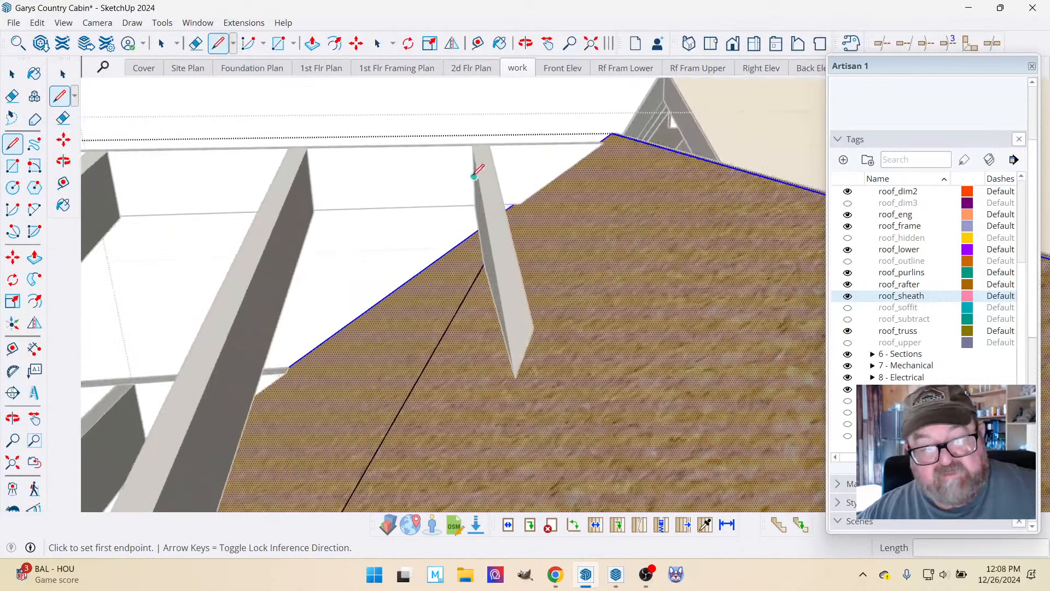
click(484, 263)
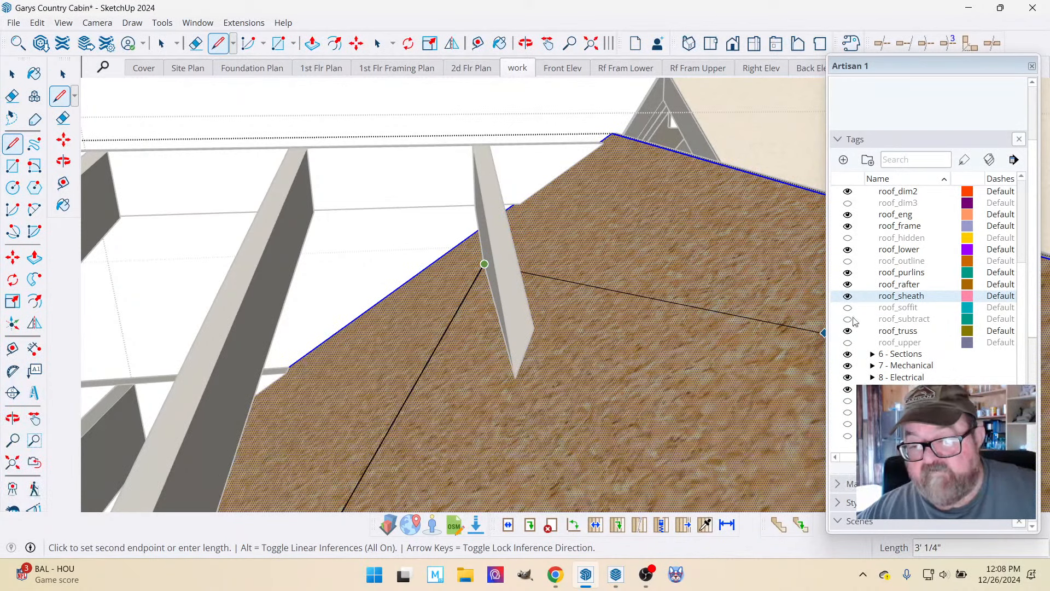
click(848, 226)
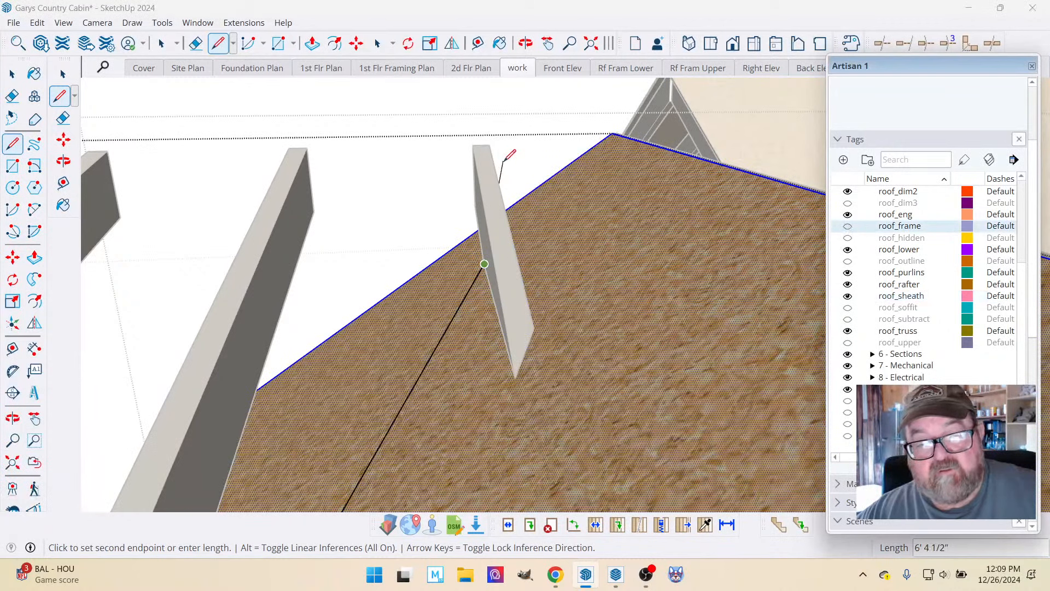
click(522, 198)
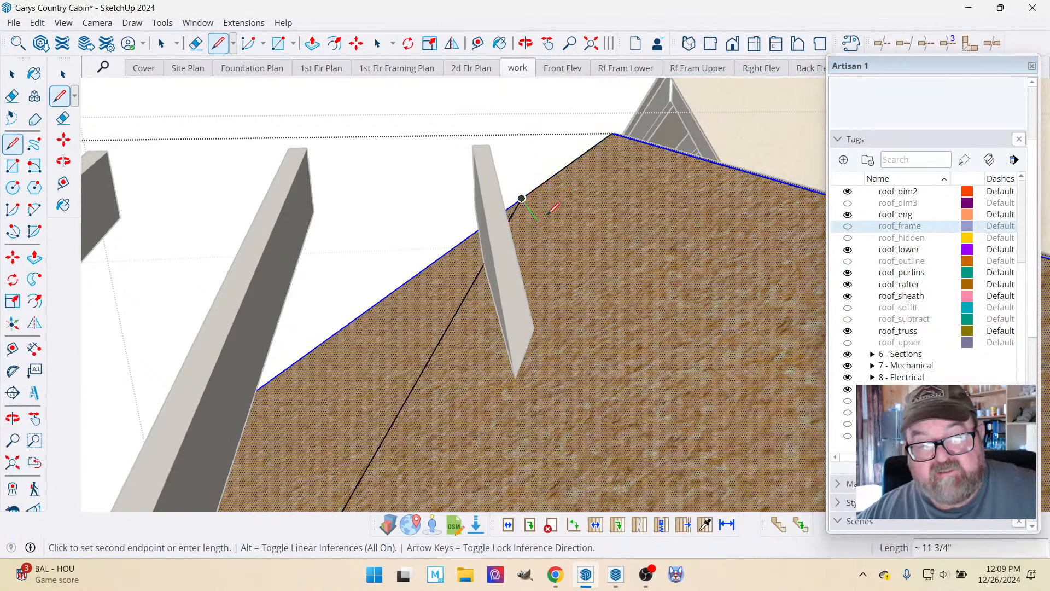
key(Escape)
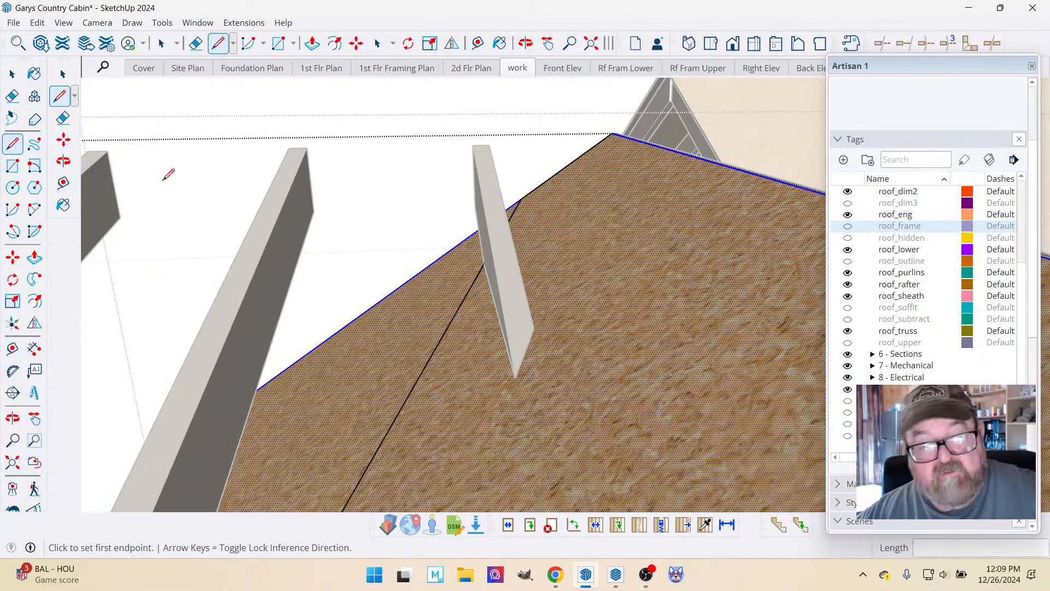
Close the outline with a line from its outermost lower corner to the notch corner on the sheathing edge.
click(12, 73)
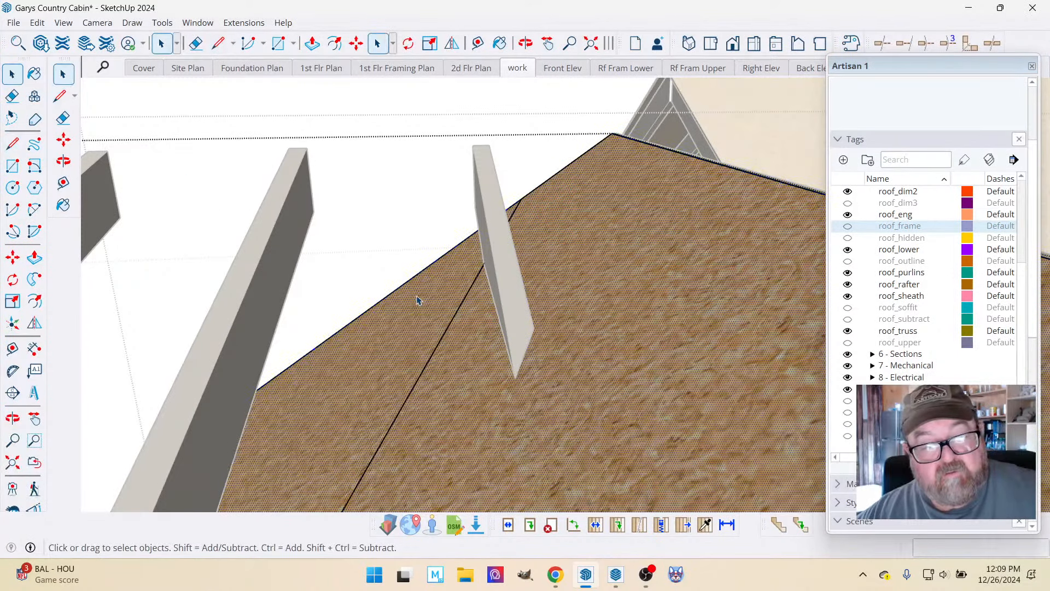
scroll(645, 225, down, 10)
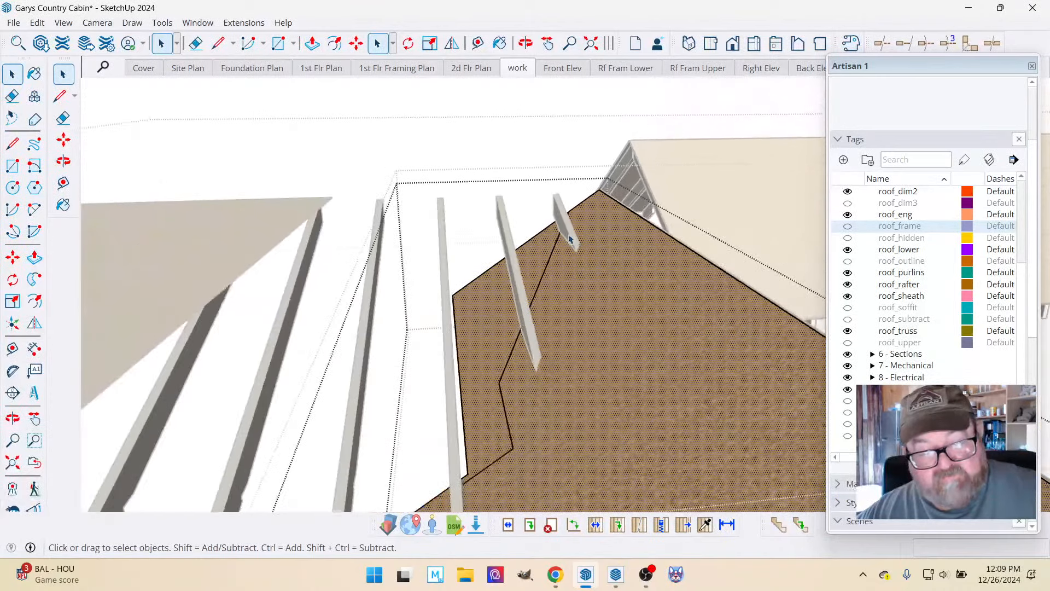
scroll(566, 240, up, 10)
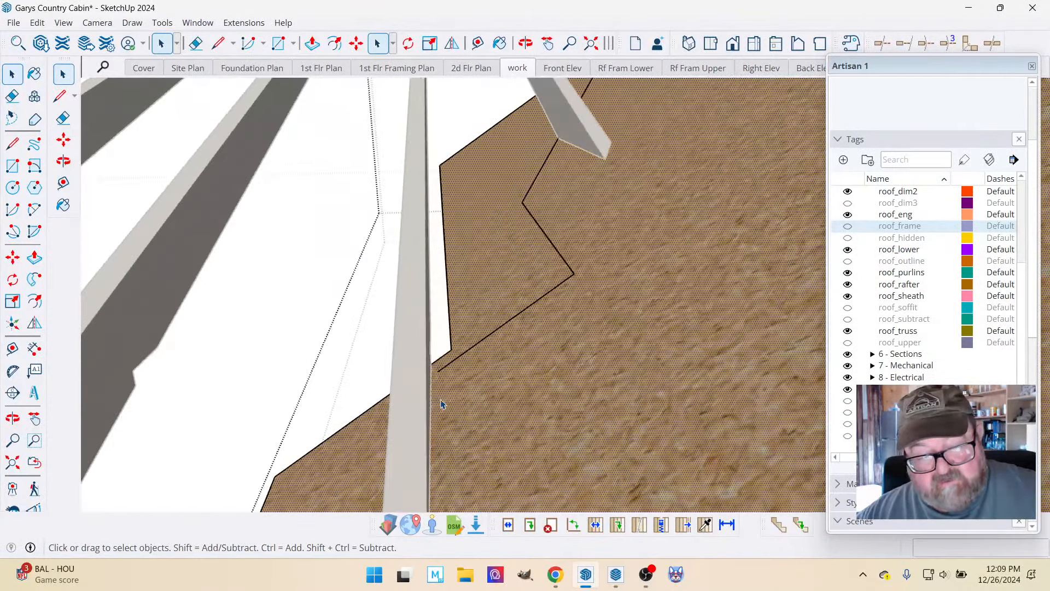
scroll(493, 327, up, 4)
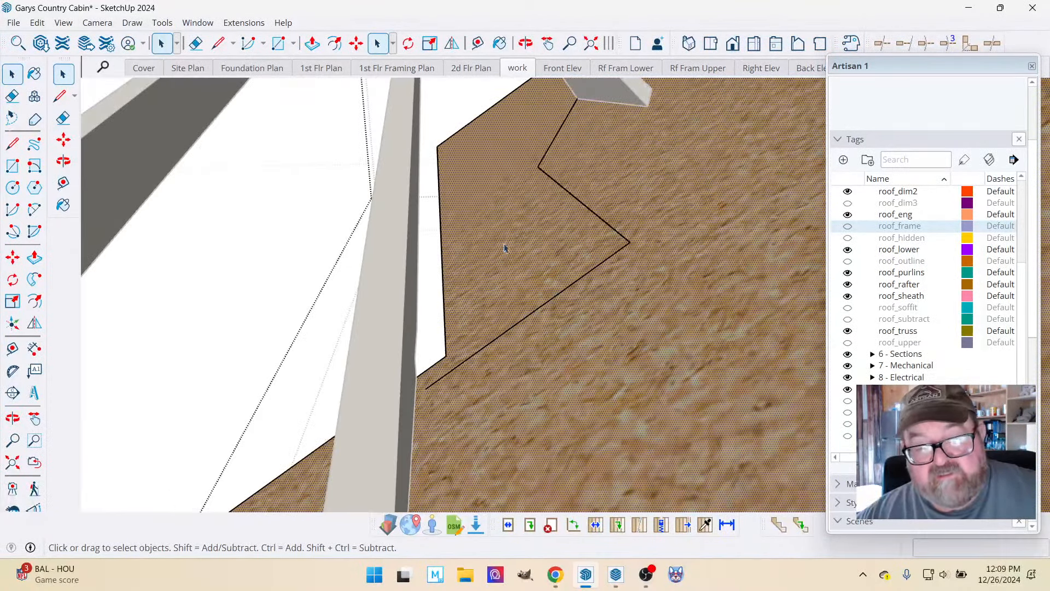
scroll(513, 281, down, 2)
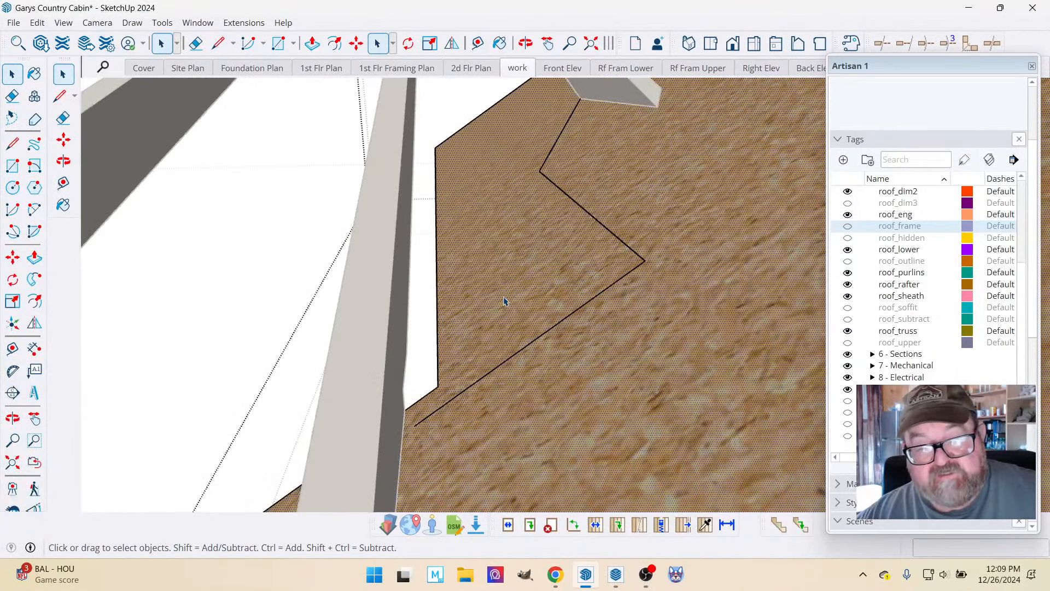
click(218, 43)
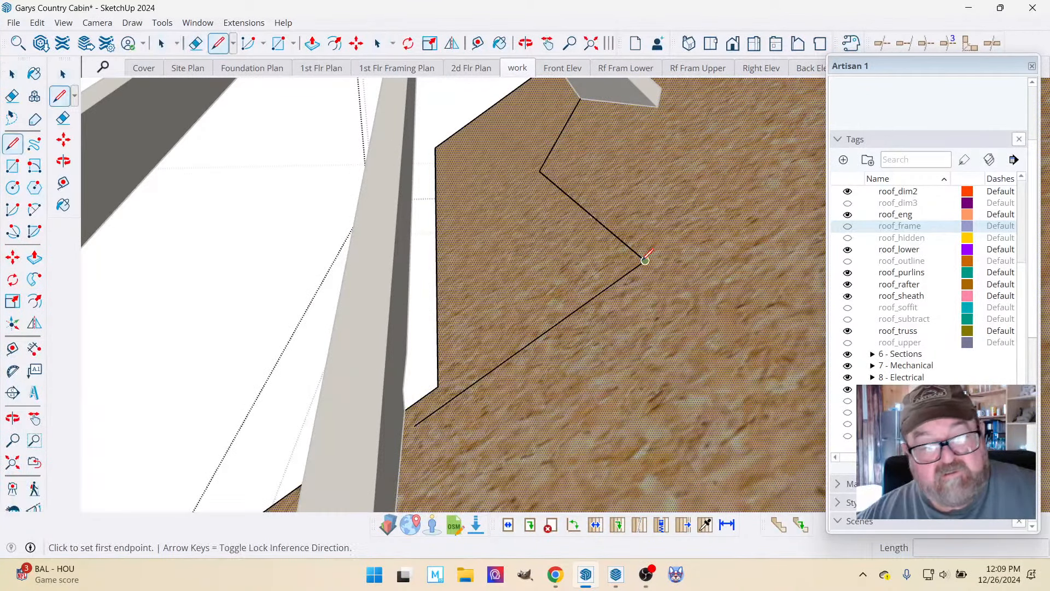
click(646, 261)
click(438, 386)
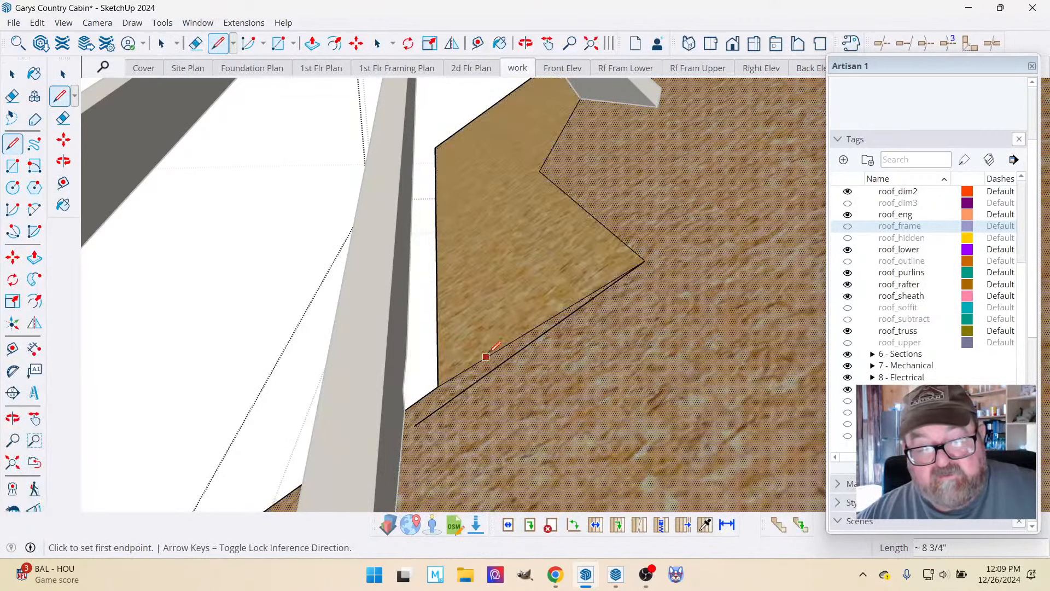
Erase the stray line just below the outline's lower edge on the sheathing face.
scroll(523, 374, down, 2)
scroll(523, 374, down, 1)
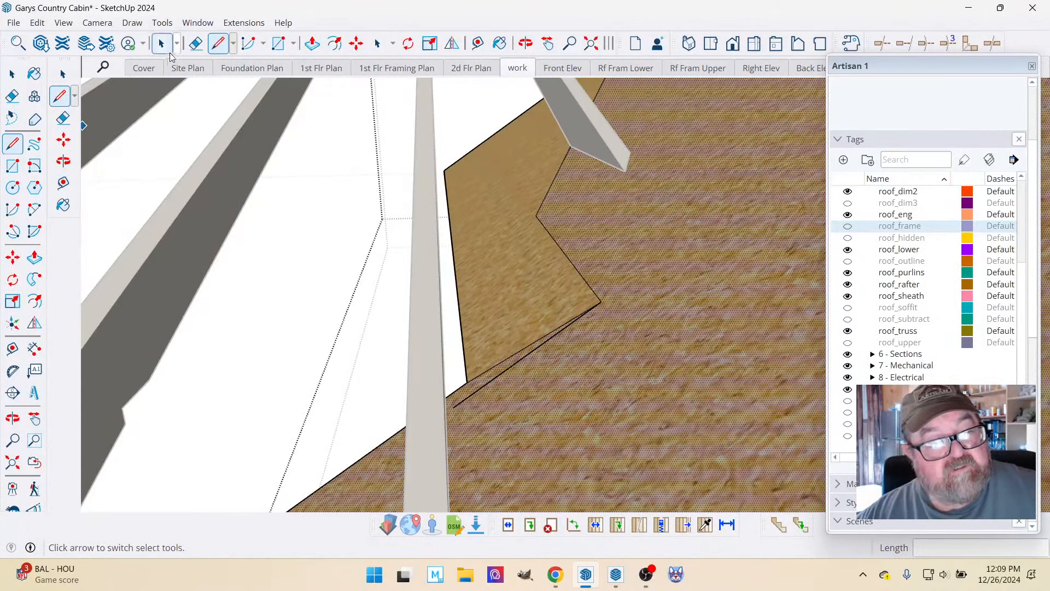
key(e)
drag(514, 361, 515, 361)
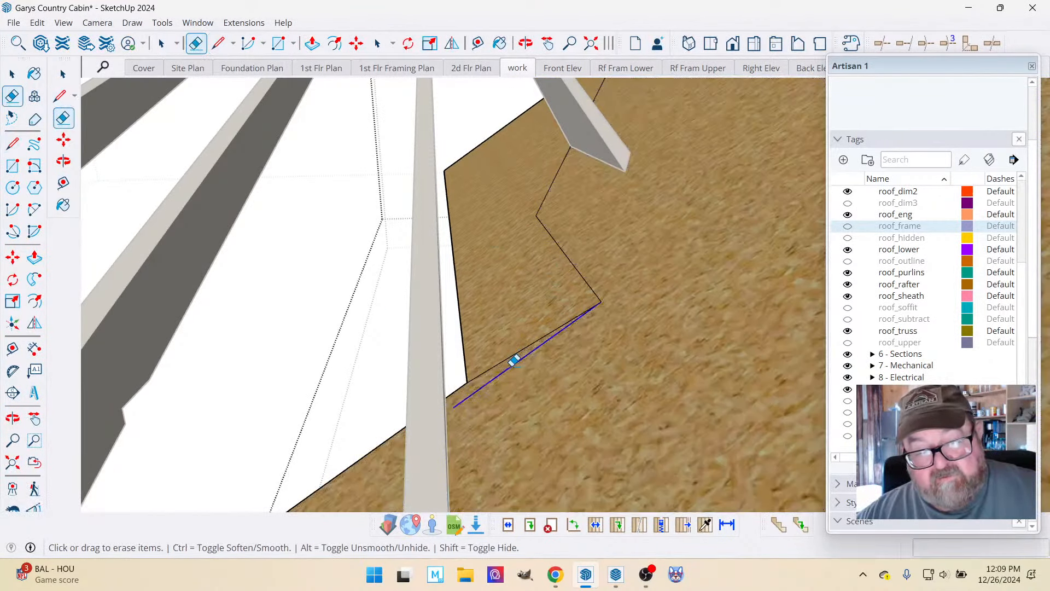
Push the outlined area through the sheathing thickness and erase the leftover edges along its outer side.
click(312, 43)
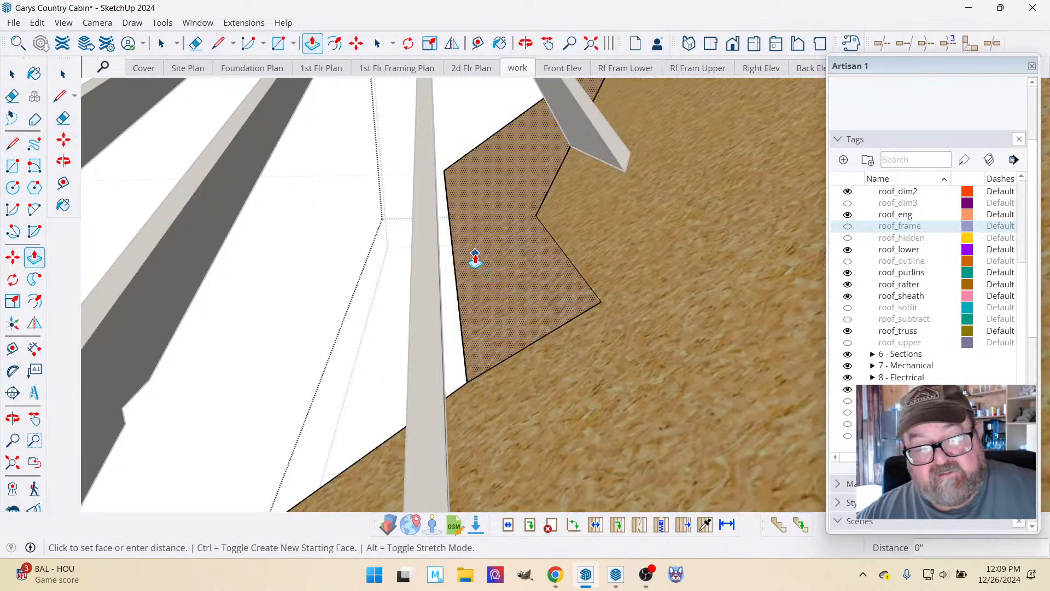
click(197, 44)
click(452, 237)
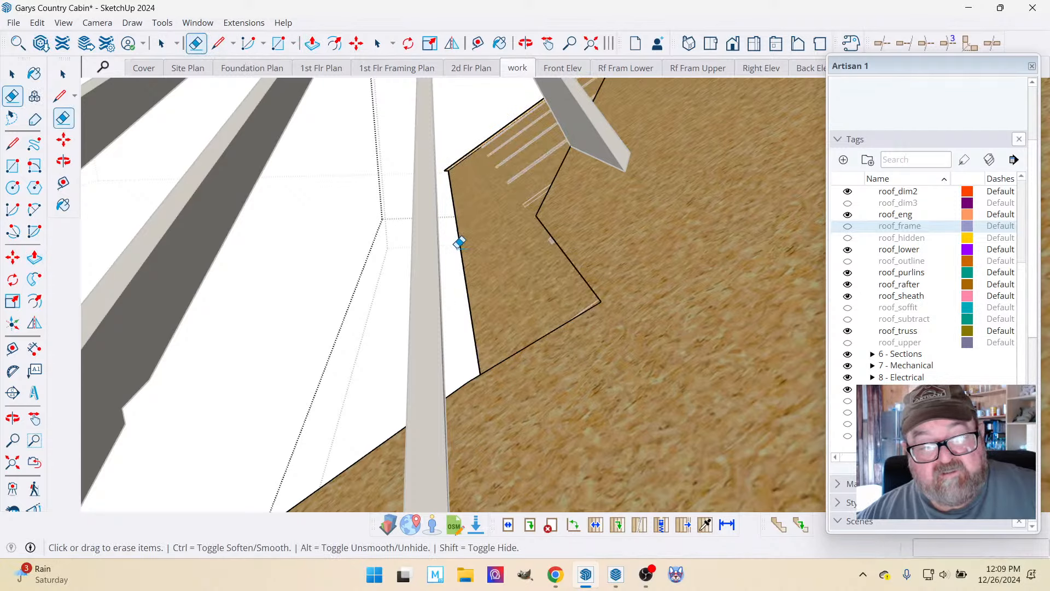
click(459, 243)
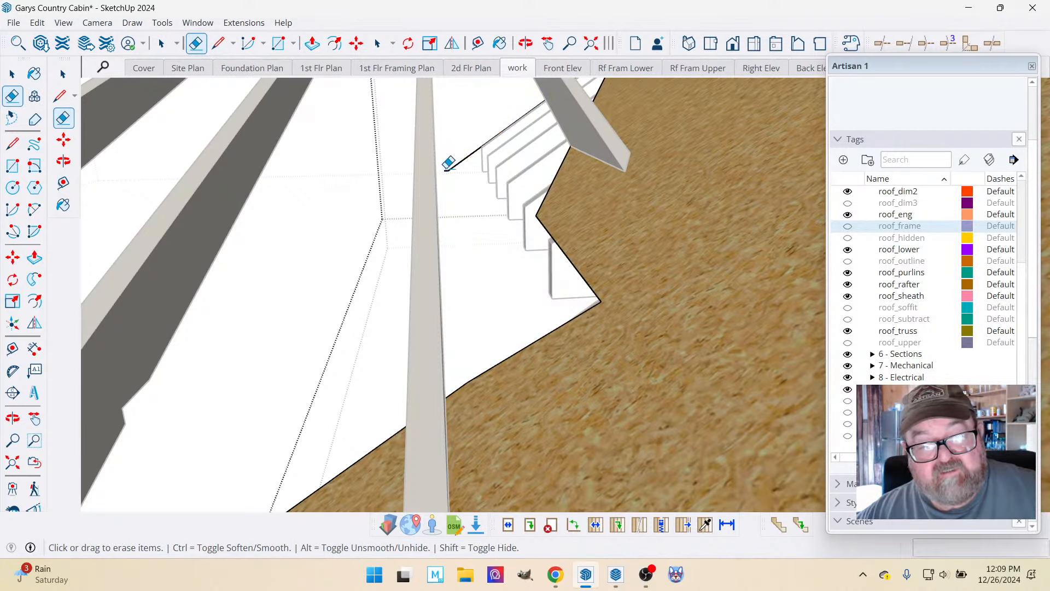
Show the roof_frame tag and examine how the trimmed sheathing edge fits around the lower rafters.
scroll(448, 233, down, 5)
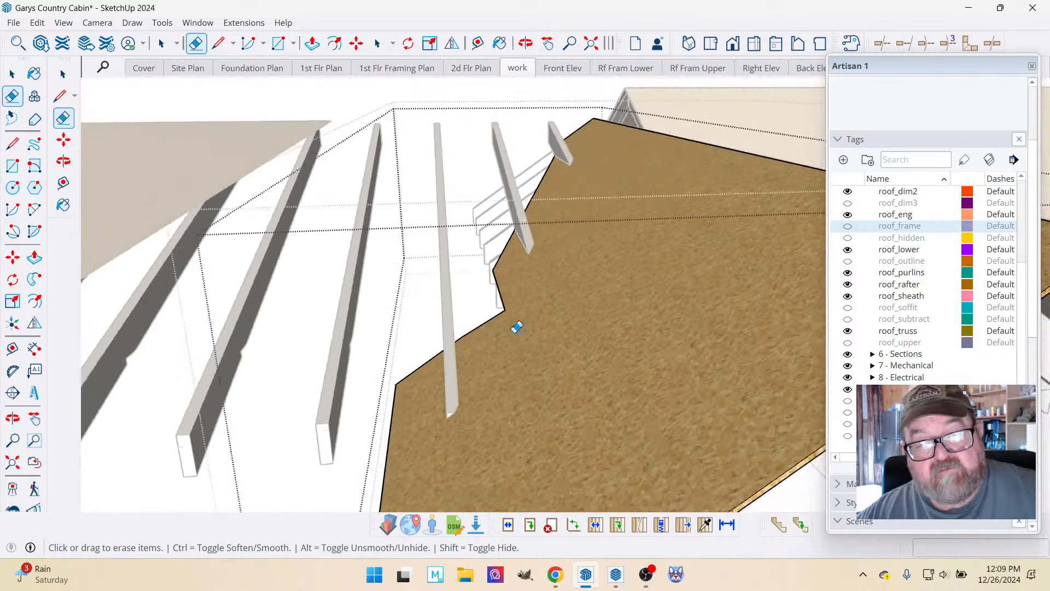
scroll(446, 239, down, 1)
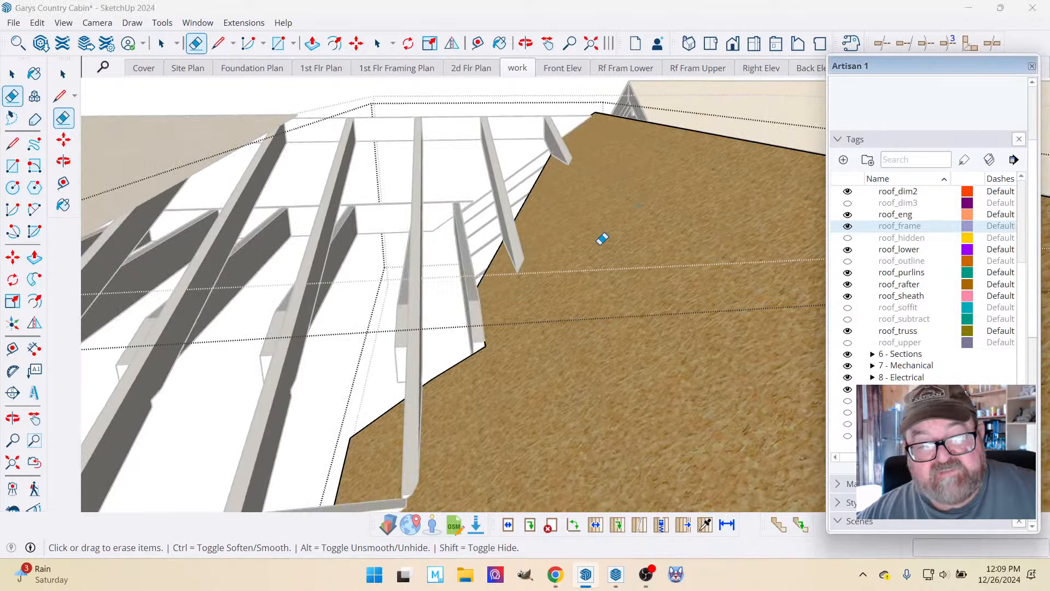
click(525, 43)
mouse_move(547, 307)
mouse_down()
mouse_move(666, 338)
mouse_move(626, 373)
mouse_move(574, 373)
mouse_move(551, 321)
mouse_move(560, 369)
mouse_up()
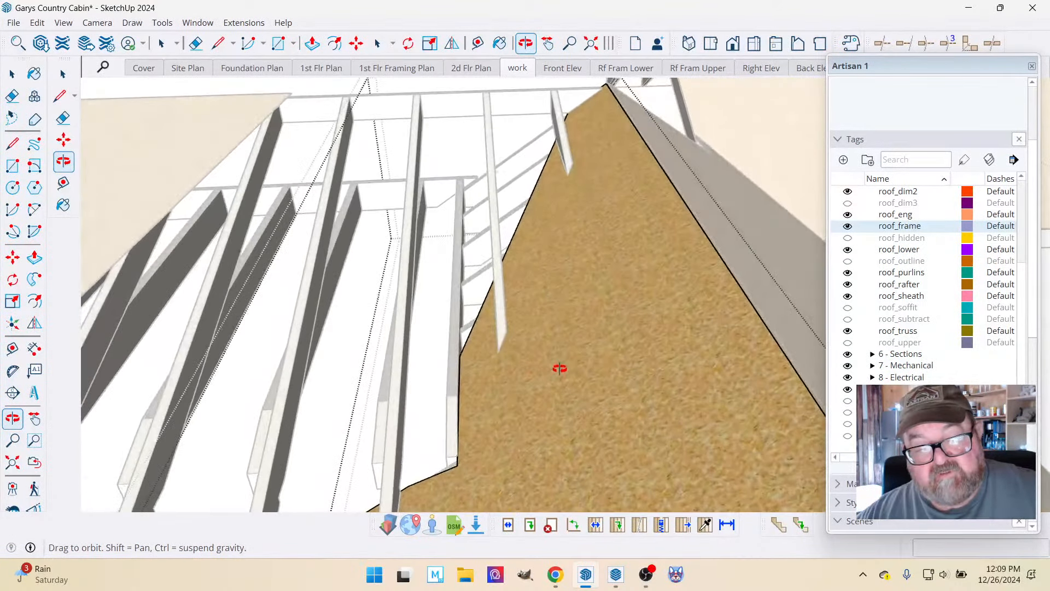
click(12, 73)
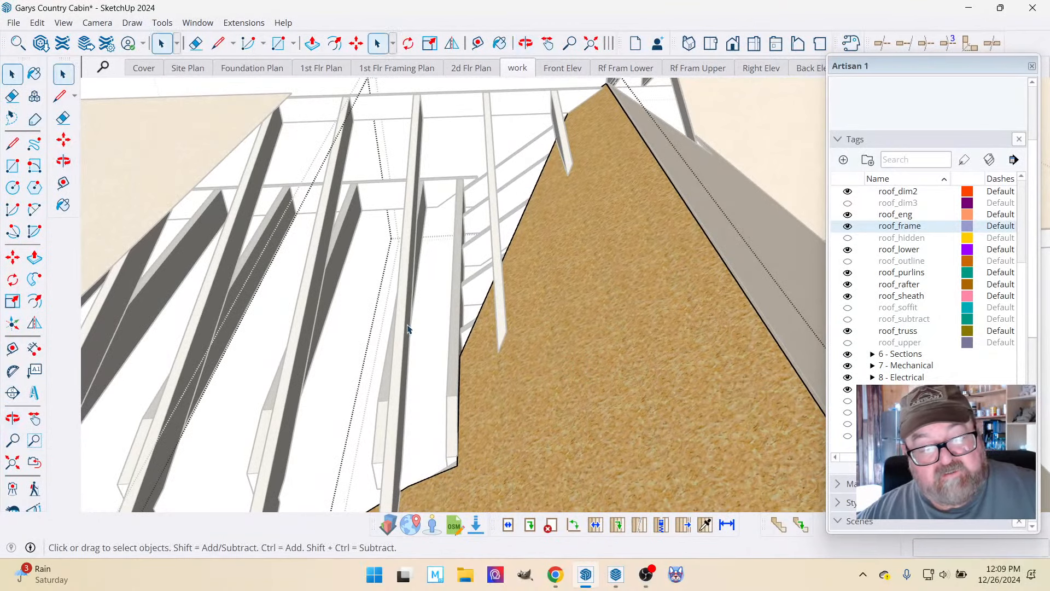
scroll(501, 282, down, 3)
scroll(532, 234, up, 4)
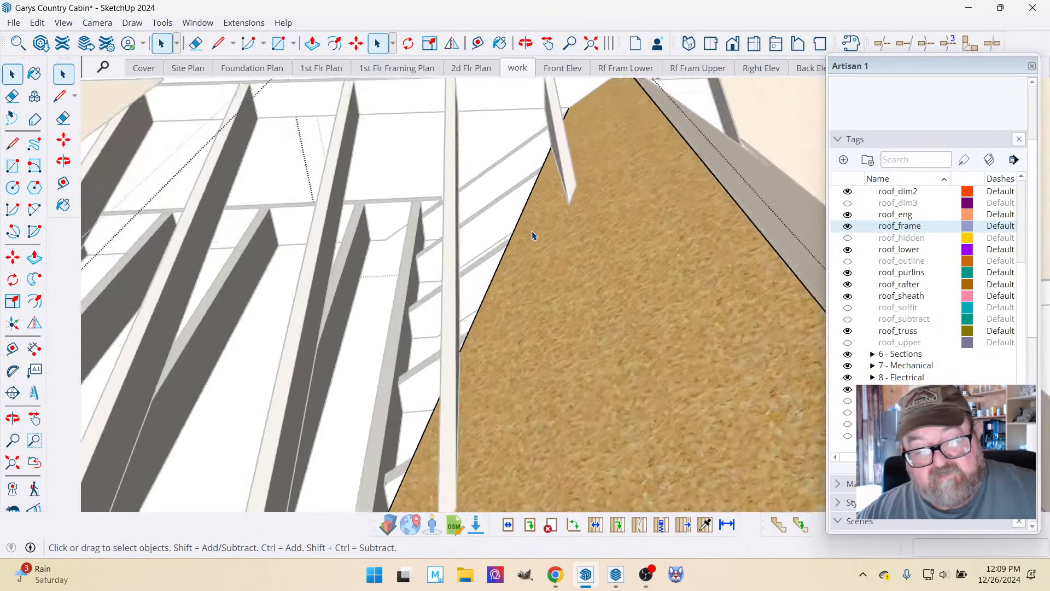
scroll(536, 234, down, 2)
click(356, 44)
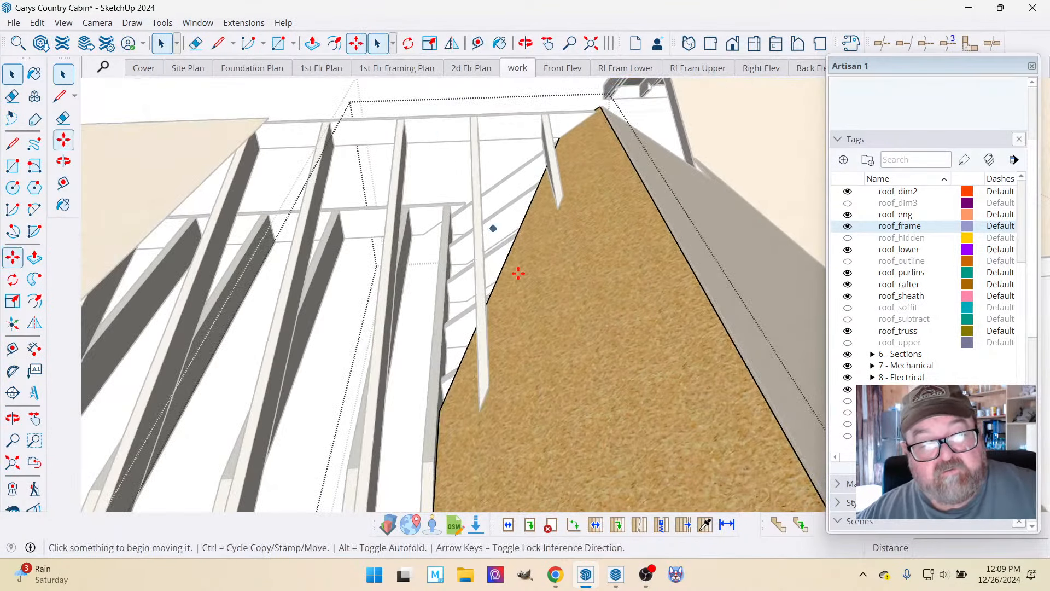
click(614, 383)
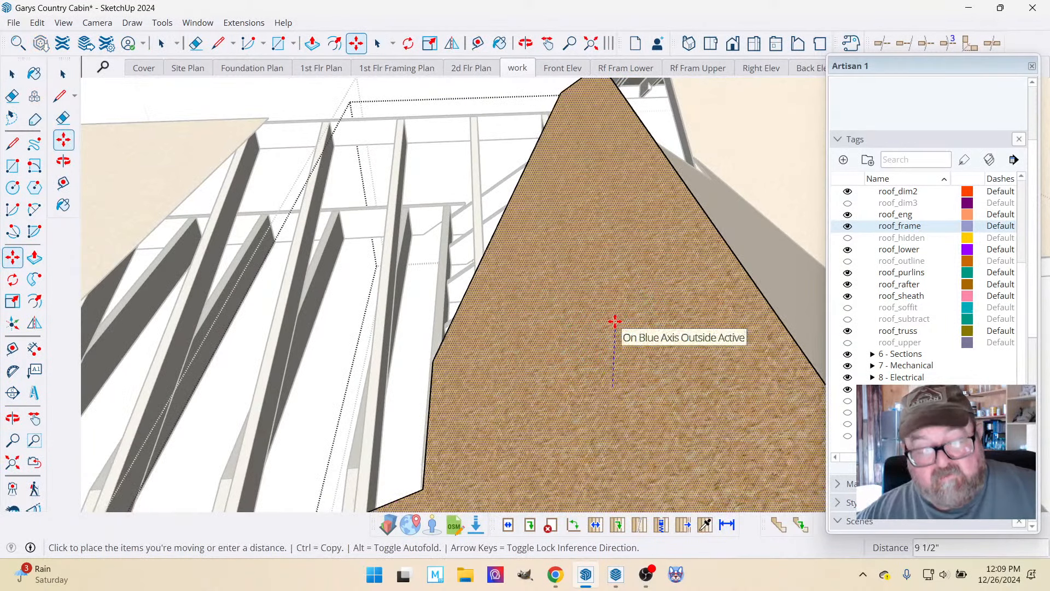
key(Escape)
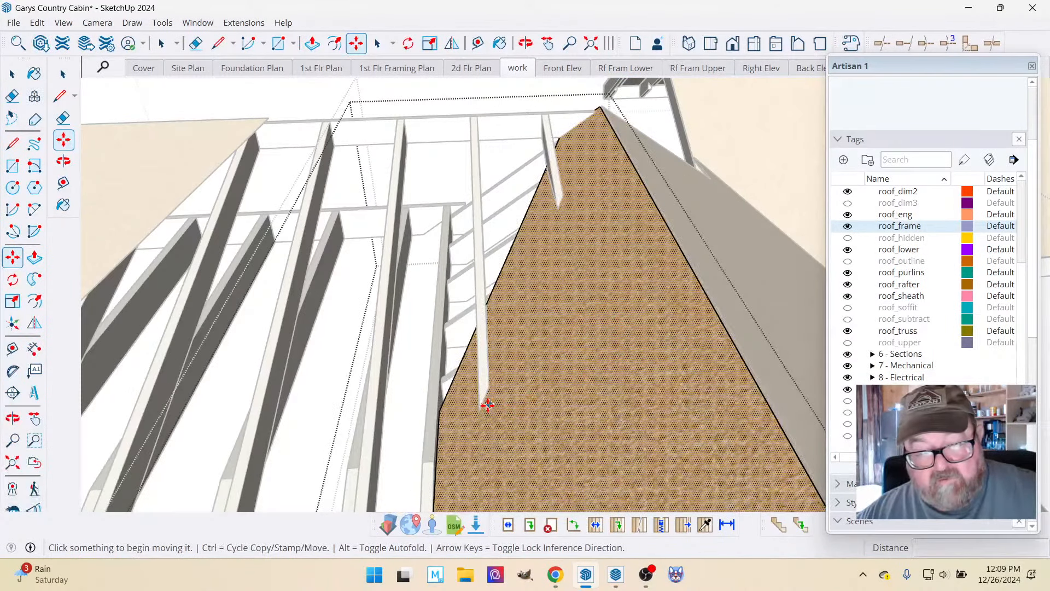
click(12, 73)
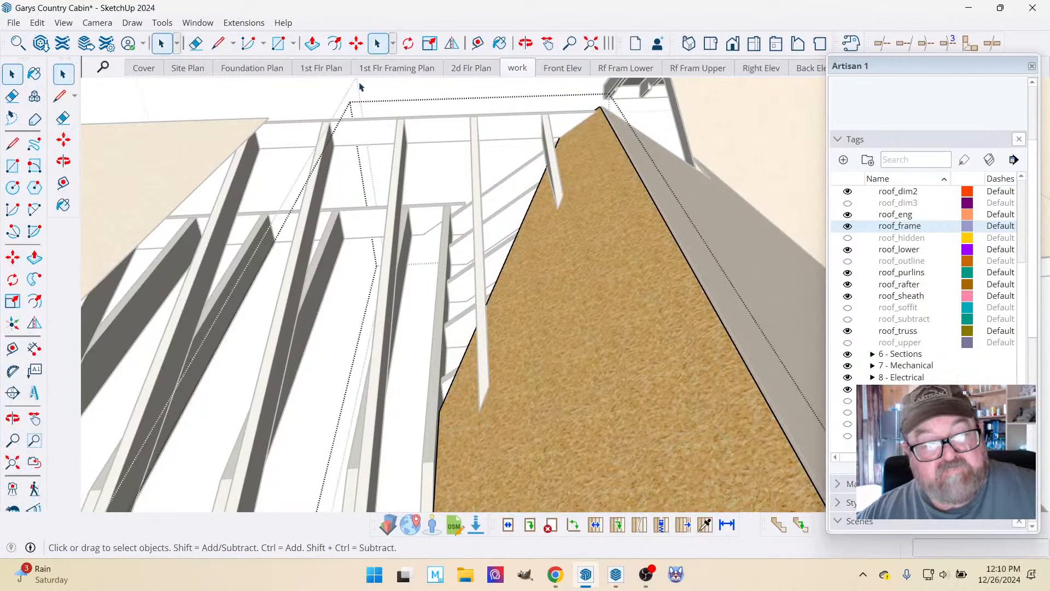
click(356, 44)
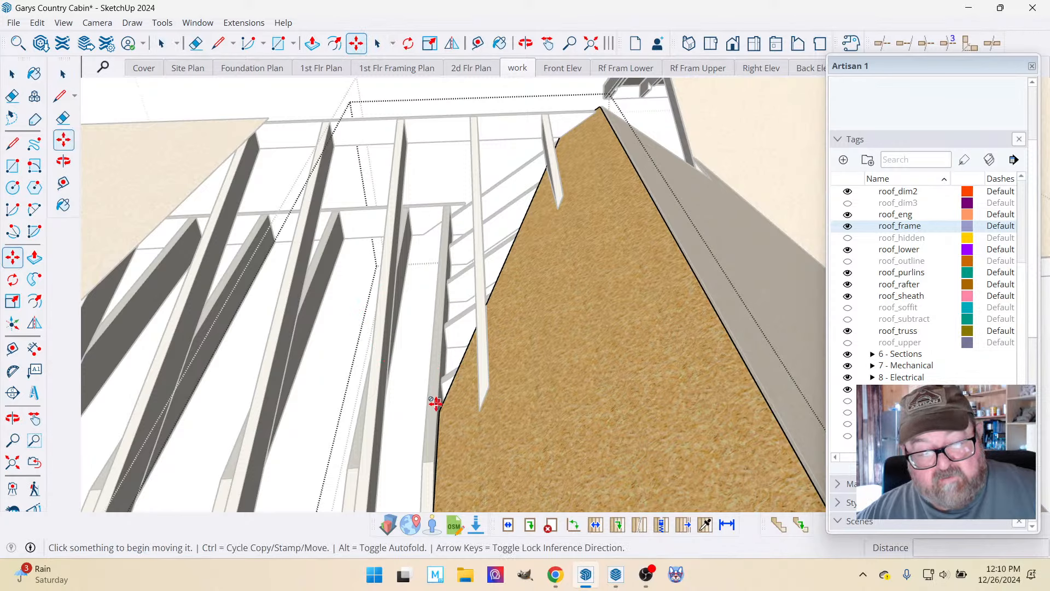
click(12, 73)
scroll(366, 226, down, 2)
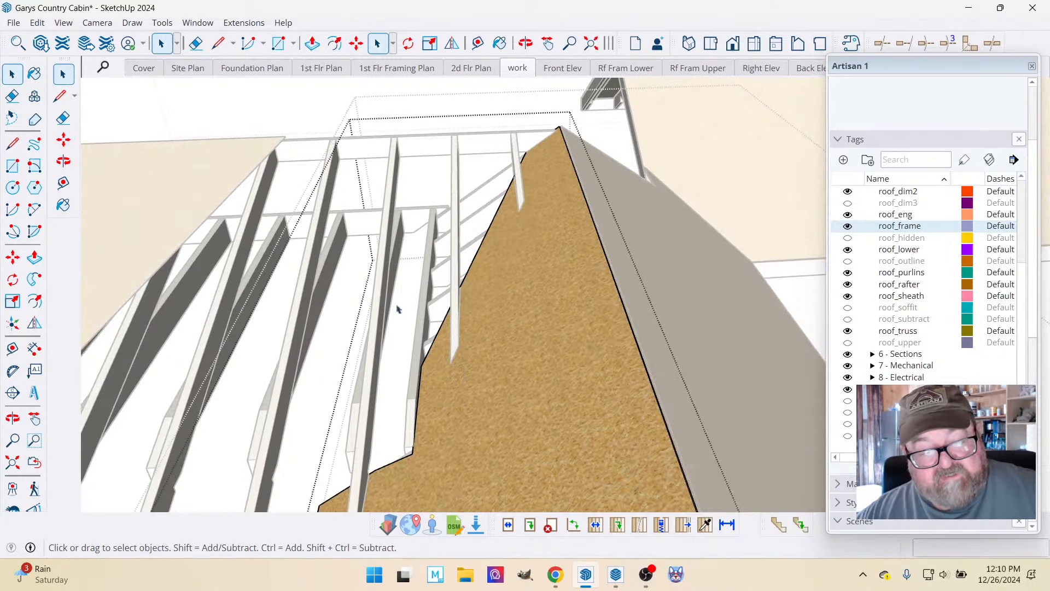
click(356, 43)
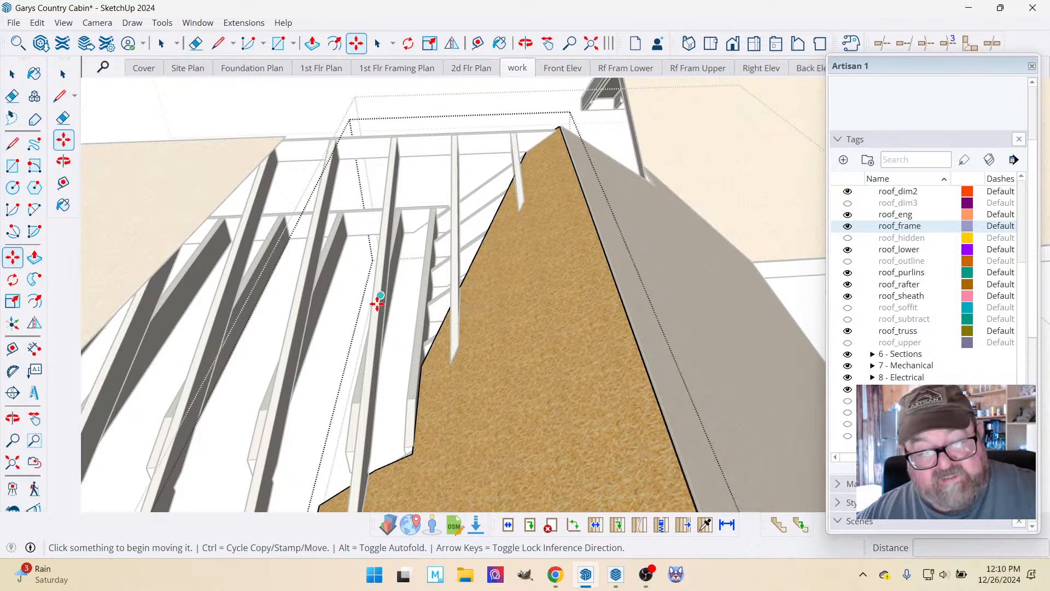
Undo showing the roof_frame tag and cutting away the outlined sheathing area, back to the plain outline on the face.
key(ctrl+z)
key(ctrl)
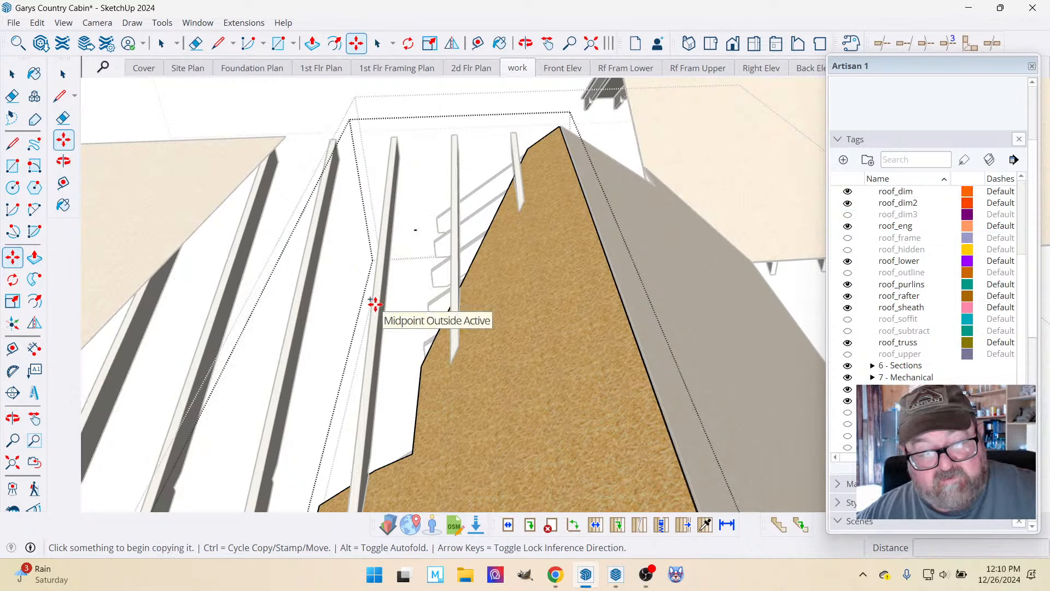
key(ctrl+z)
key(ctrl+z)
key(ctrl+z)
key(ctrl+z)
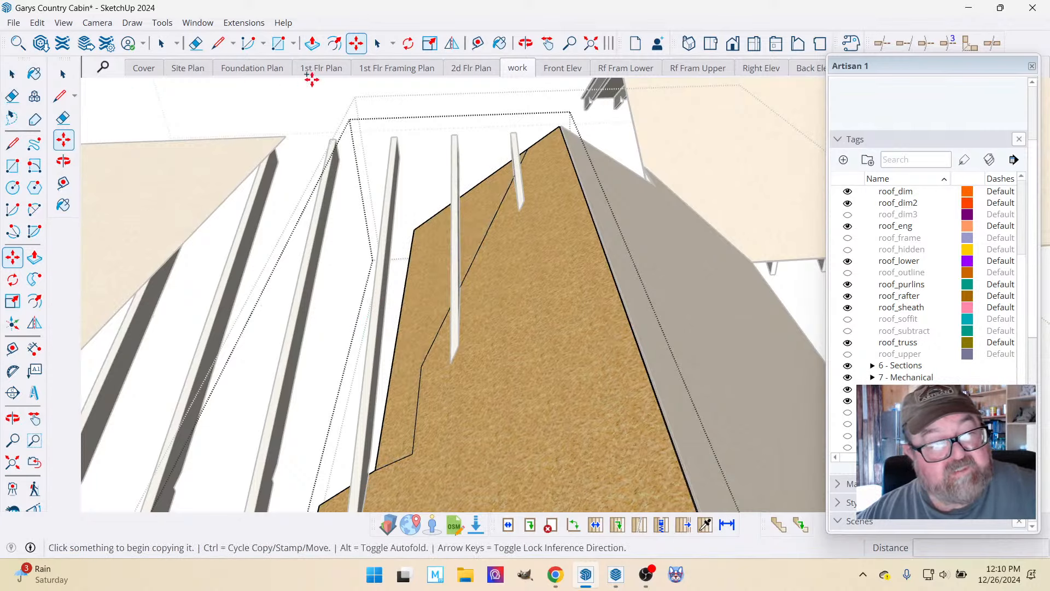
Move the outline's middle corner about 6' 1 1/4" up the slope onto the sheathing's notched upper edge.
click(422, 363)
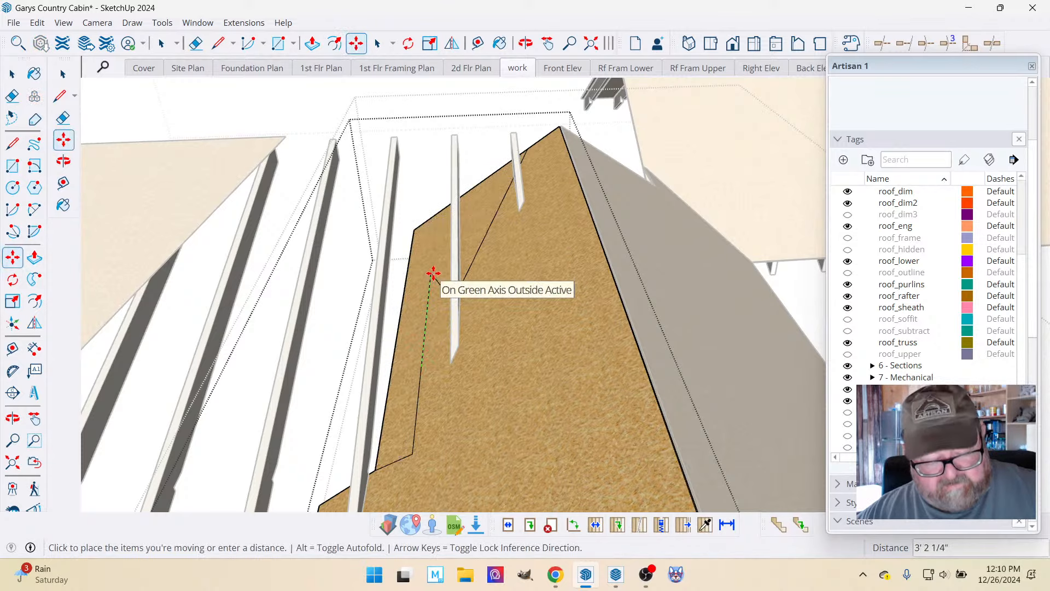
scroll(437, 213, up, 3)
click(437, 214)
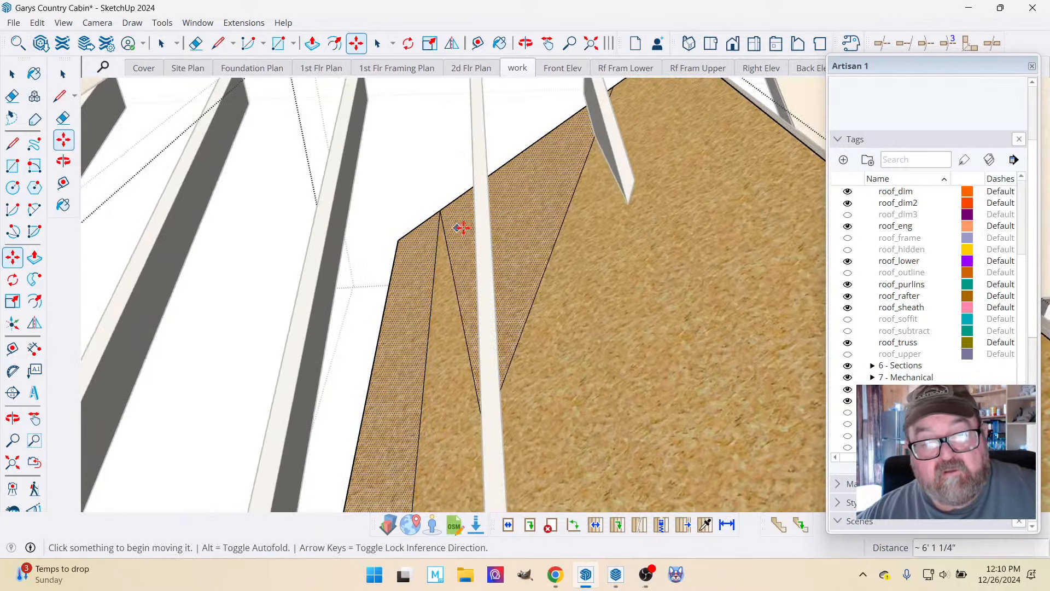
Erase the leftover diagonal outline lines between the moved corner and the shortest rafter.
scroll(470, 229, down, 2)
click(195, 43)
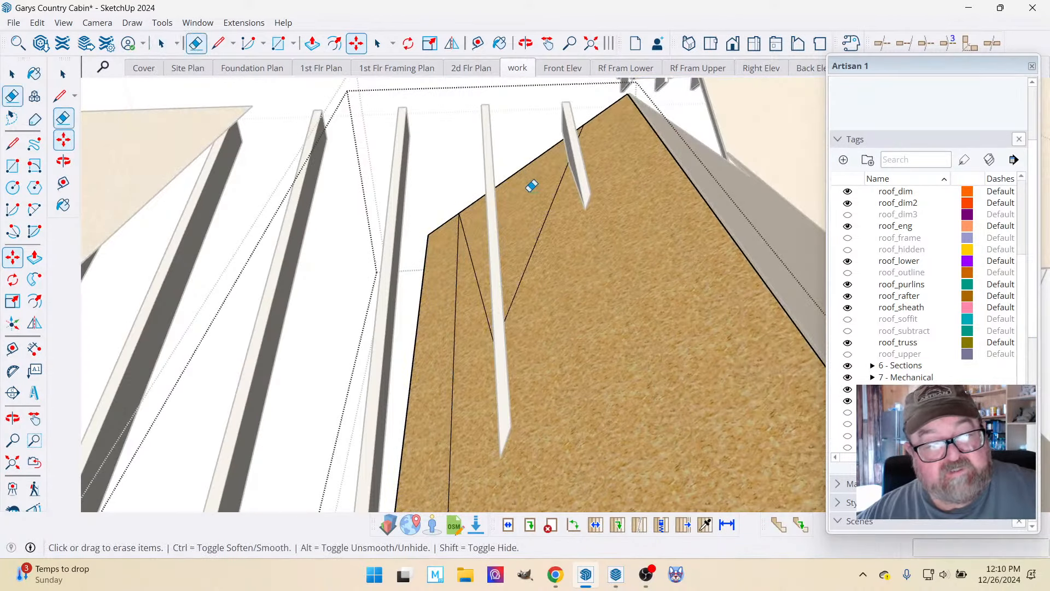
click(549, 206)
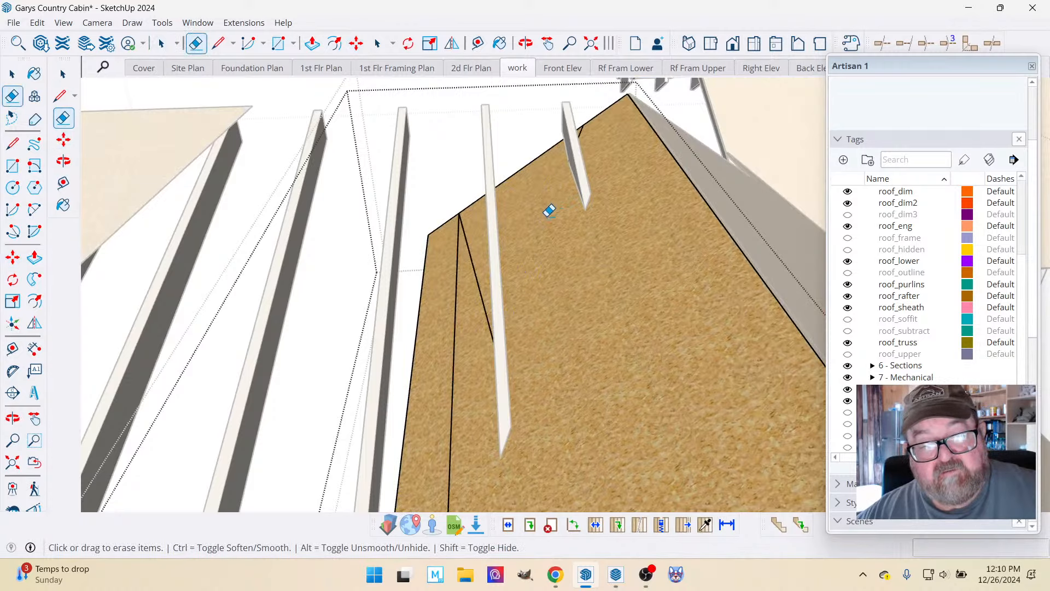
click(579, 130)
Activate the 1st Flr Plan scene.
scroll(589, 112, down, 3)
scroll(488, 353, up, 4)
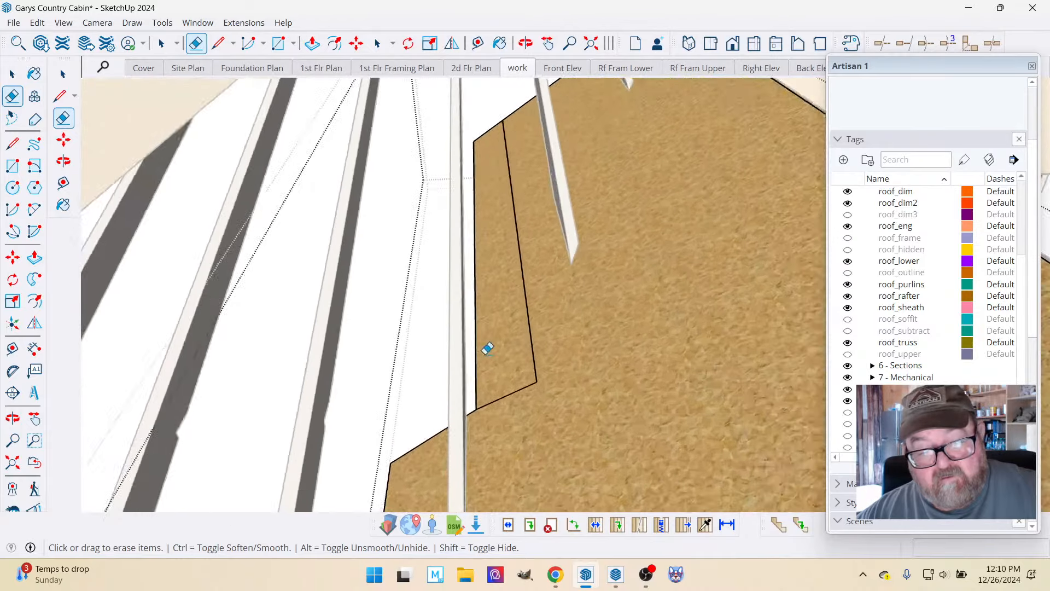
scroll(519, 384, down, 2)
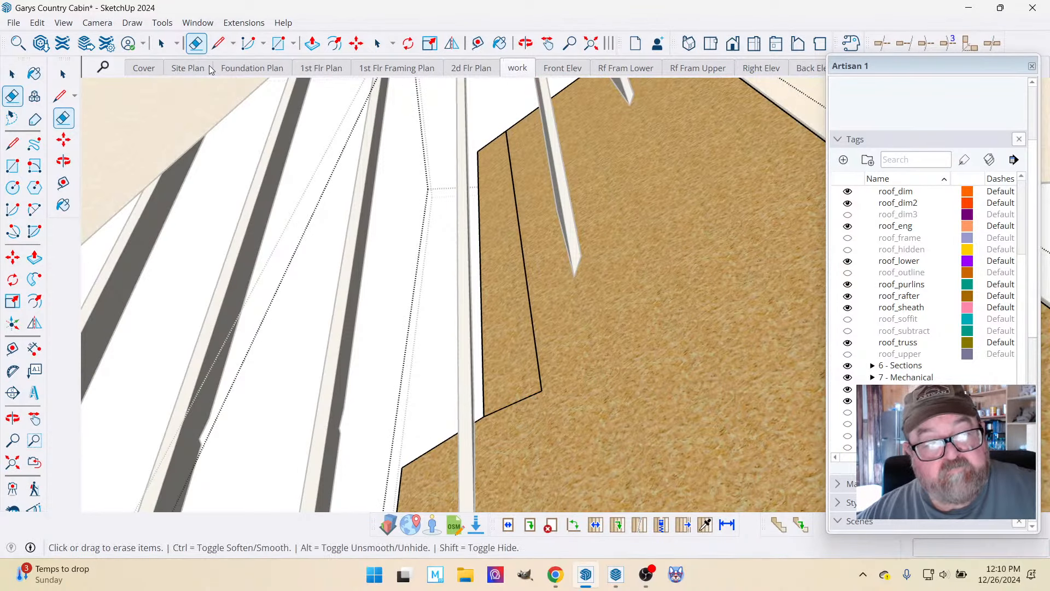
click(321, 68)
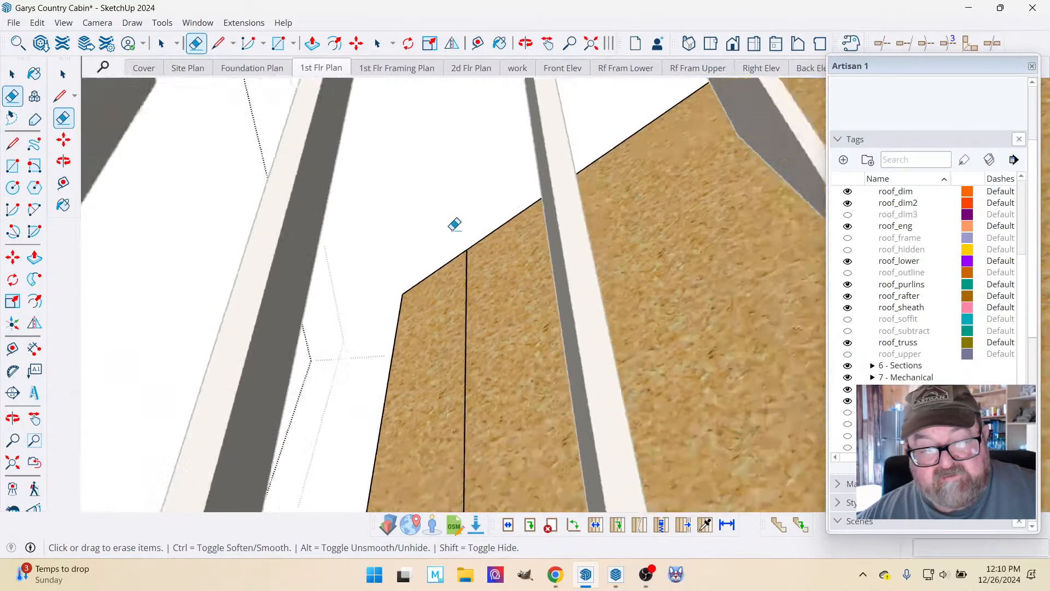
Expand the 4 - Wall tag folder and look through its tags down to wall_sheath.
scroll(903, 284, up, 2)
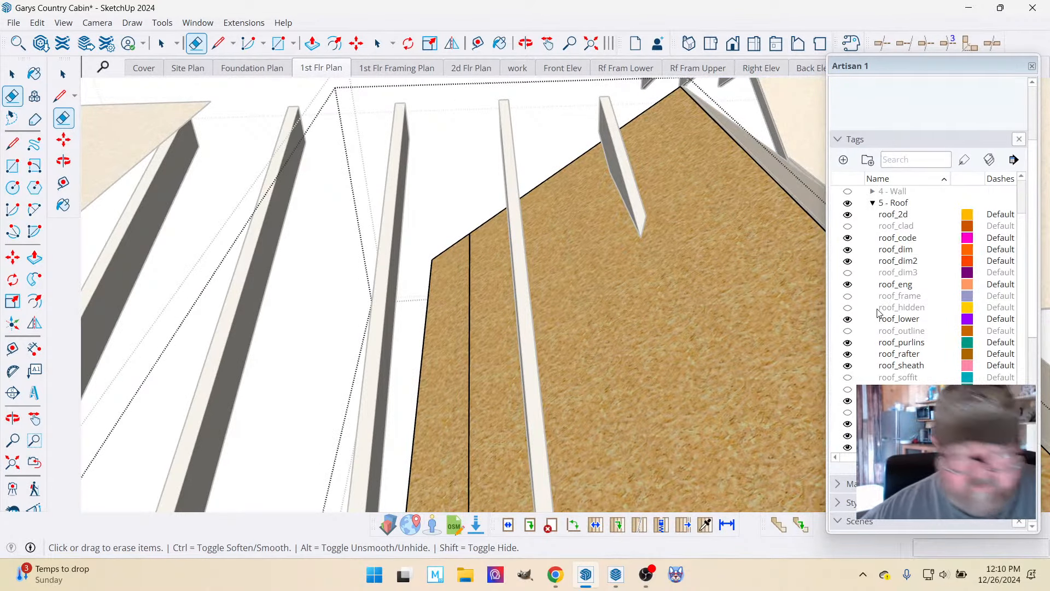
scroll(887, 315, up, 3)
click(873, 279)
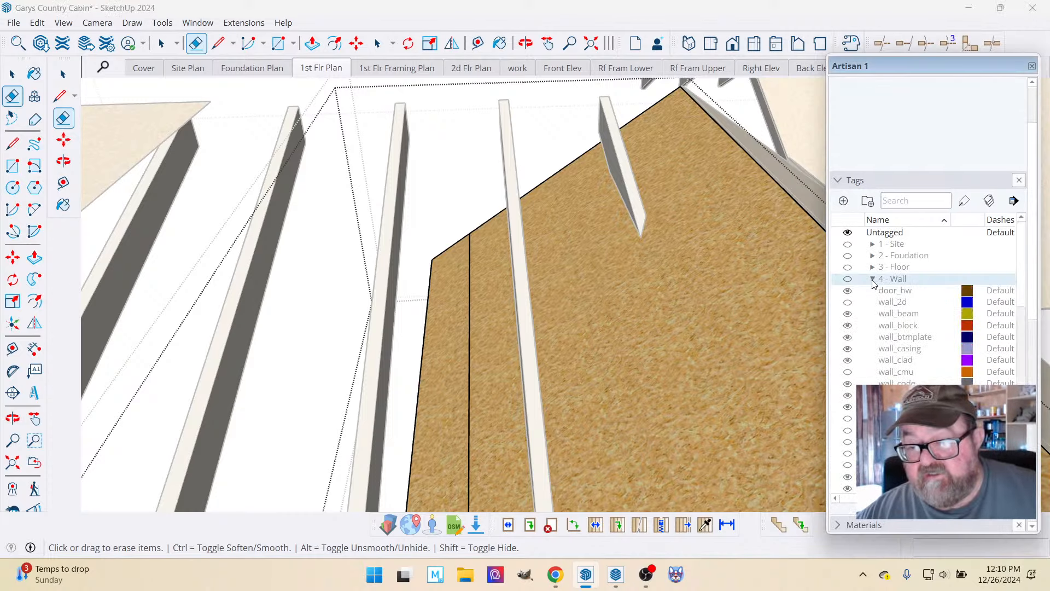
scroll(876, 317, down, 5)
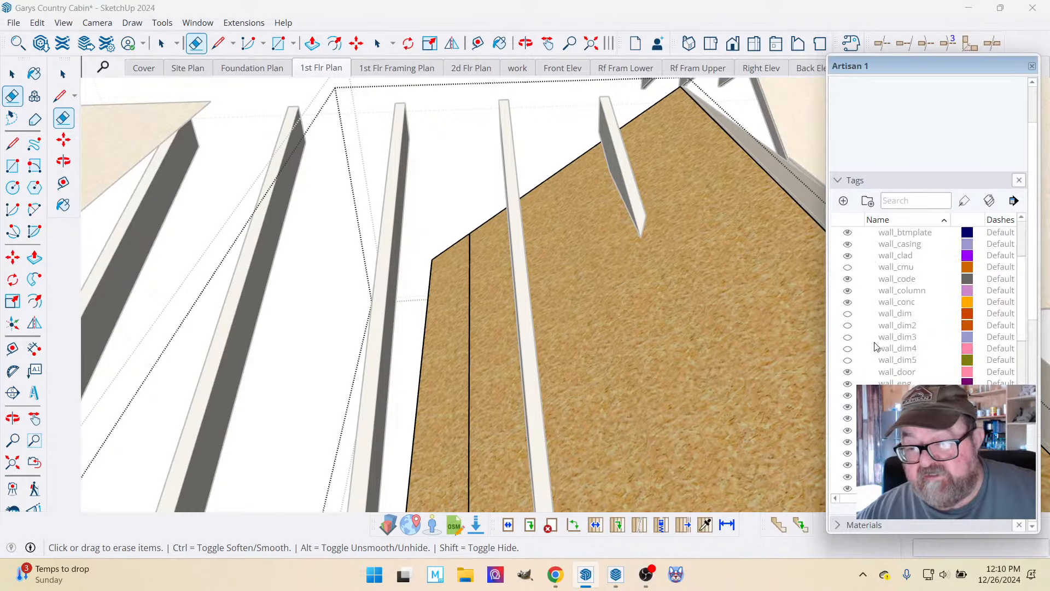
scroll(873, 358, down, 1)
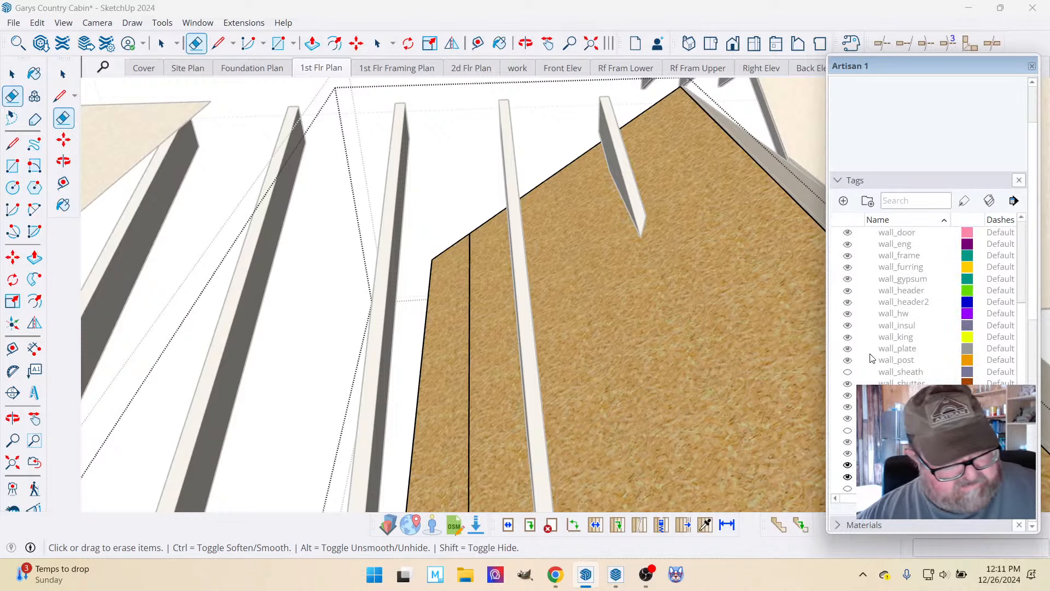
scroll(872, 358, down, 2)
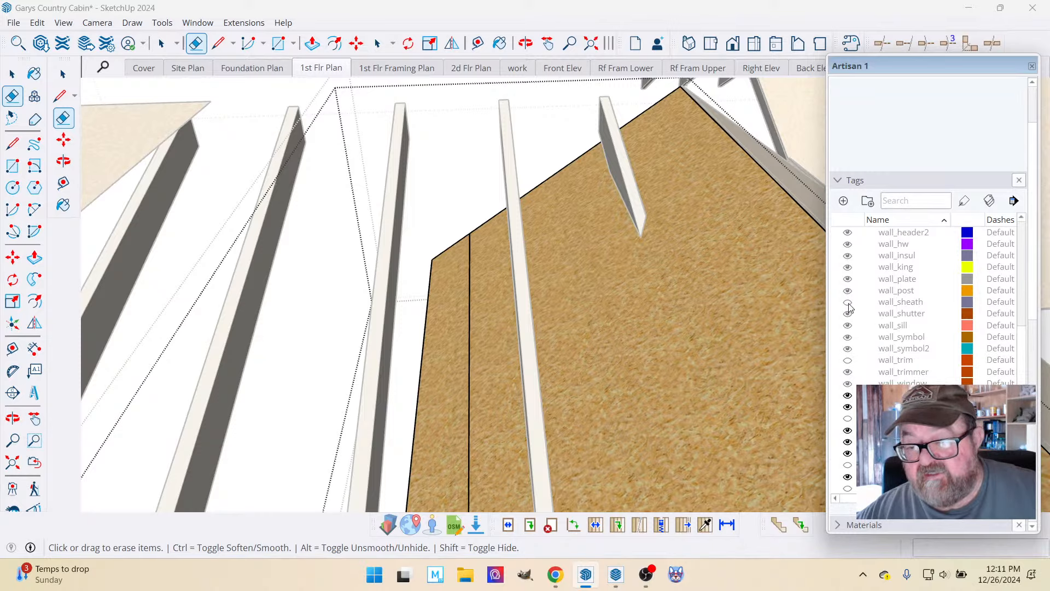
scroll(599, 323, down, 10)
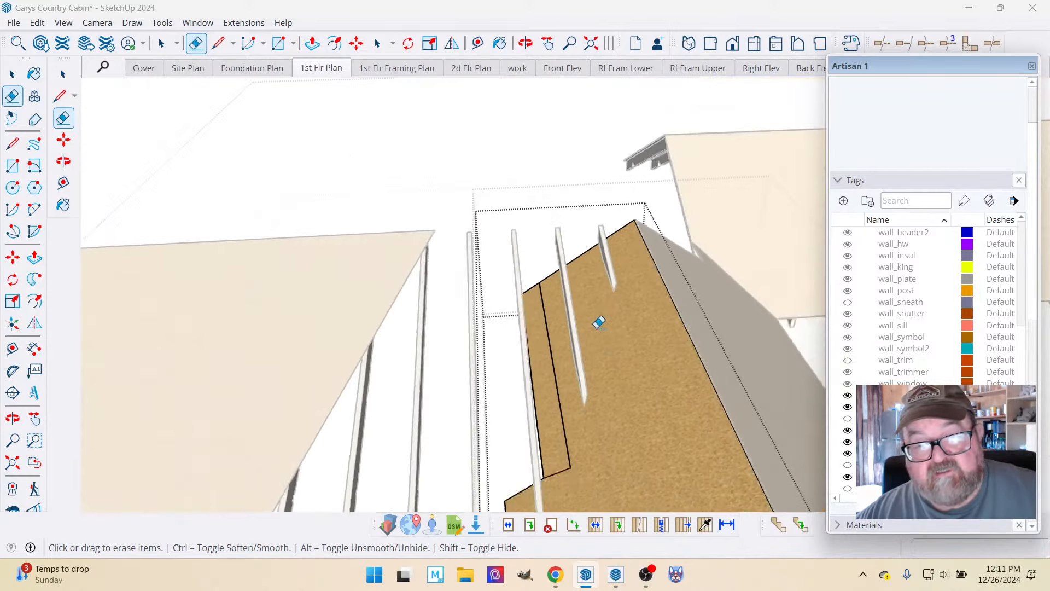
Draw a line about 9' 8" long from the outlined strip's inner corner up its long edge, past the sheathing's upper edge.
scroll(599, 323, up, 8)
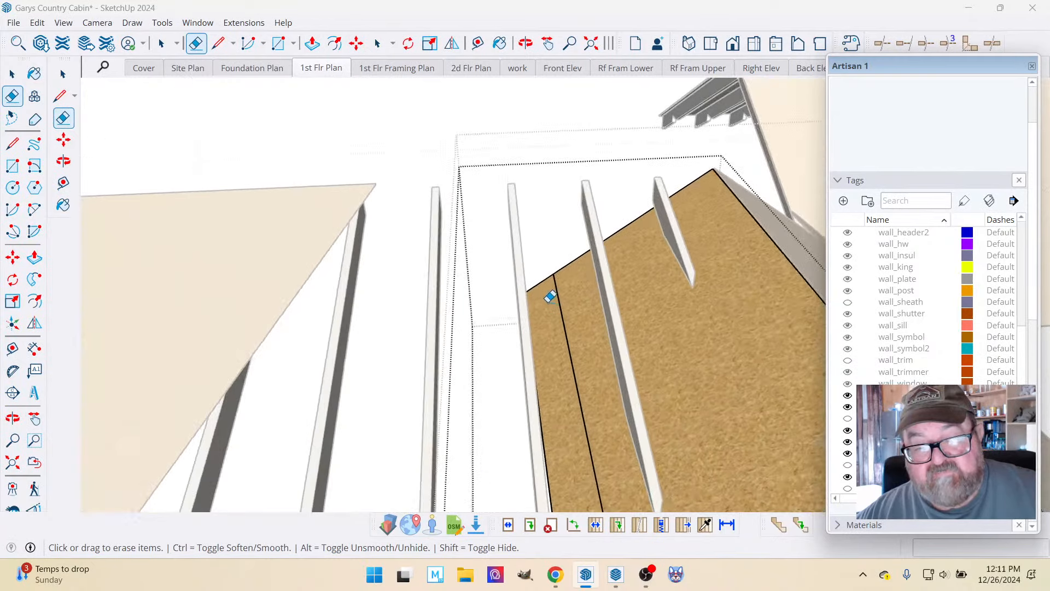
scroll(519, 249, down, 4)
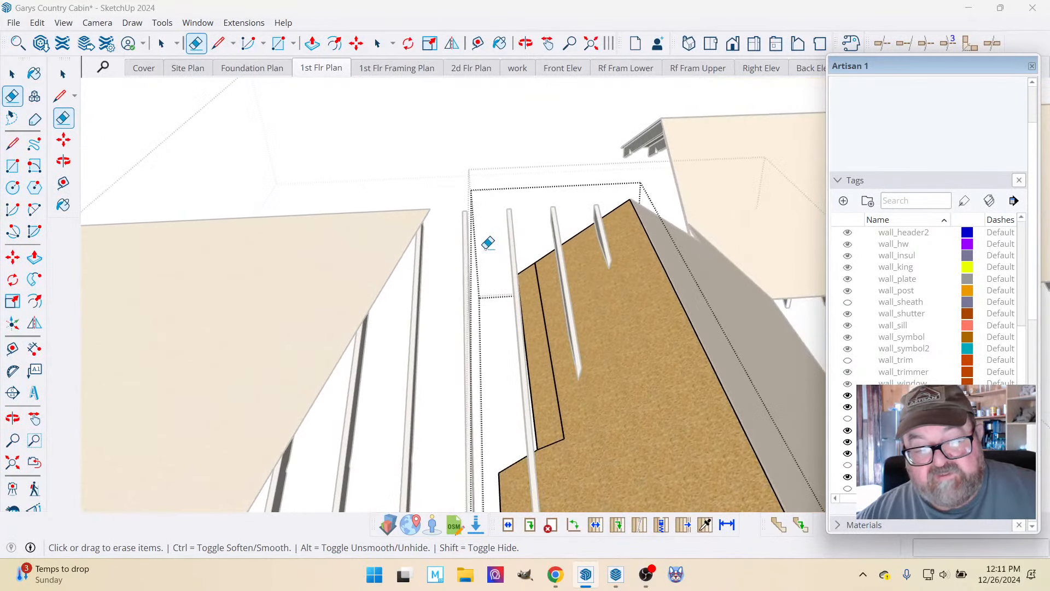
click(218, 43)
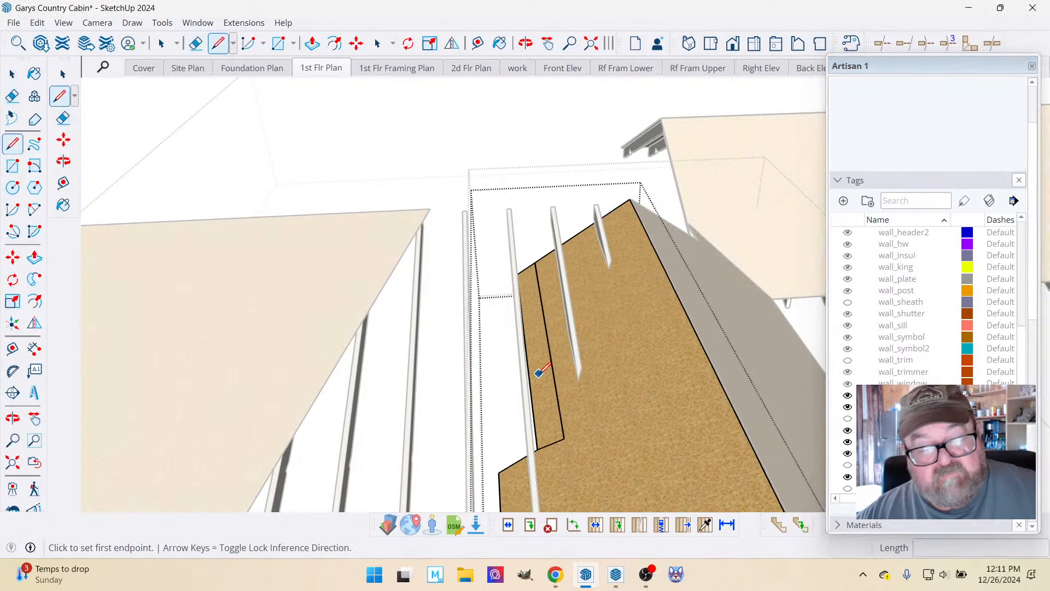
click(564, 438)
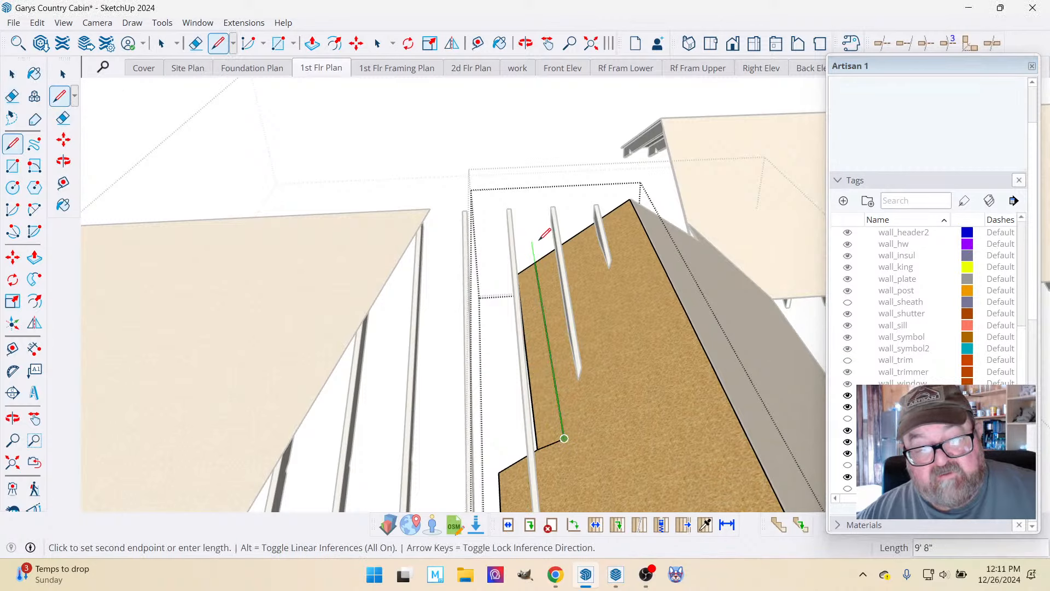
click(533, 238)
scroll(528, 236, up, 2)
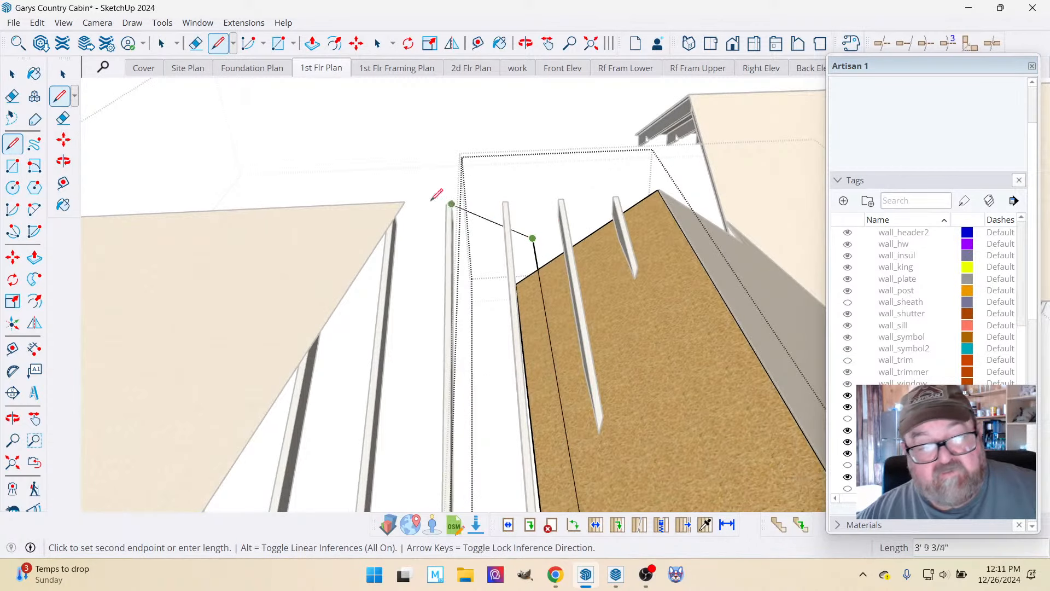
Erase the short end of the new line that overhangs the sheathing's upper edge.
click(196, 43)
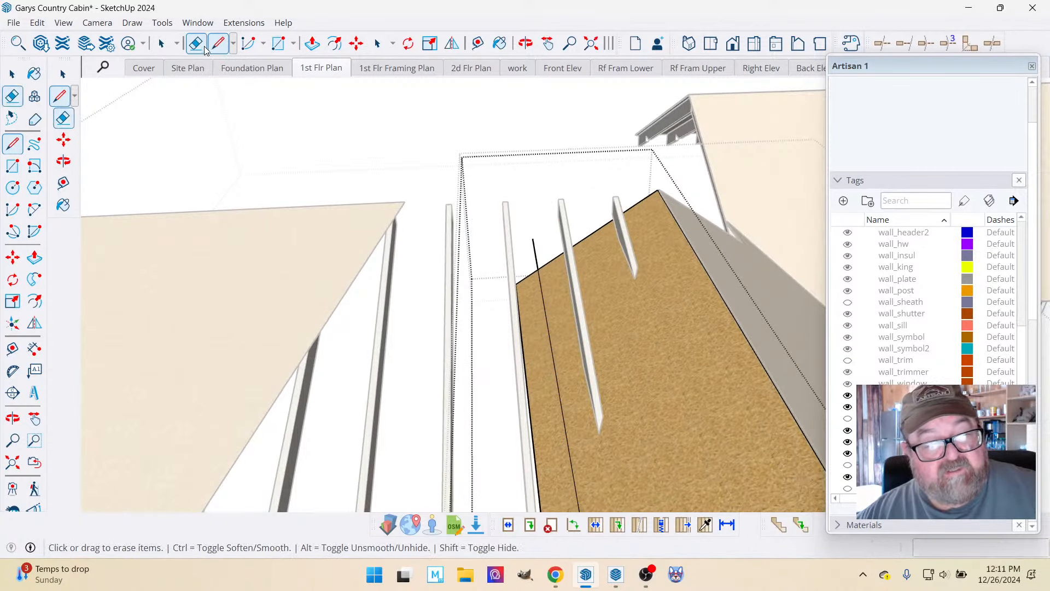
click(534, 246)
scroll(418, 178, down, 2)
scroll(558, 472, up, 6)
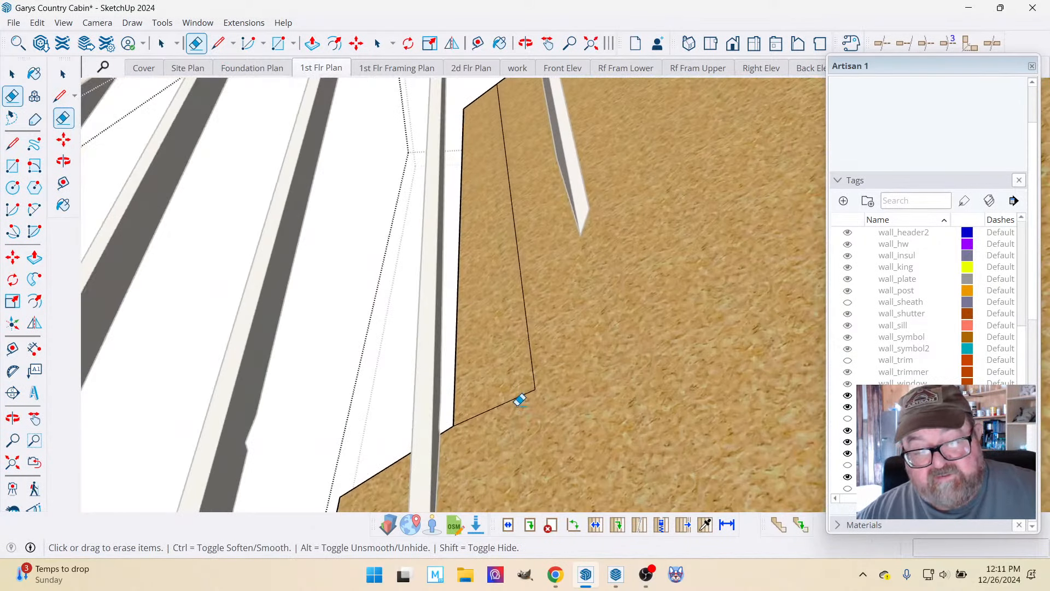
click(311, 43)
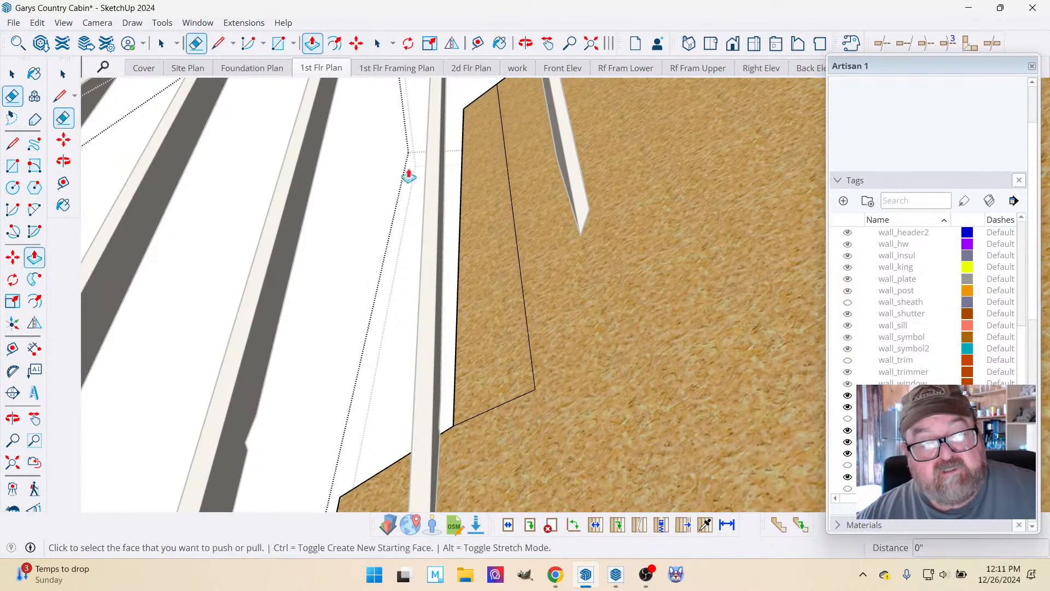
click(464, 239)
key(Escape)
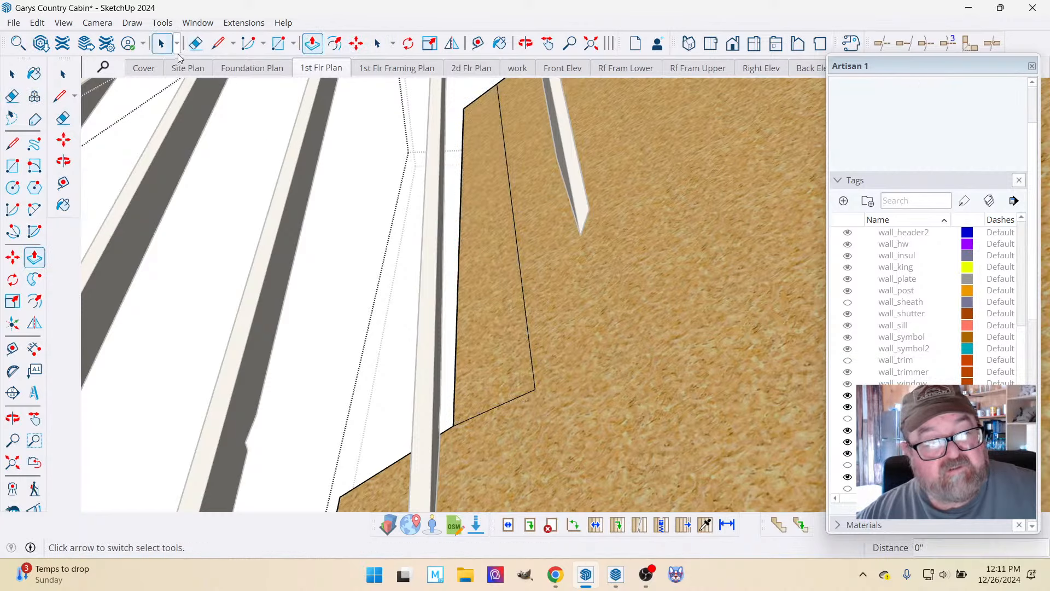
Erase the outer long edges of the outlined sheathing strip beside the rafter.
click(195, 43)
click(460, 289)
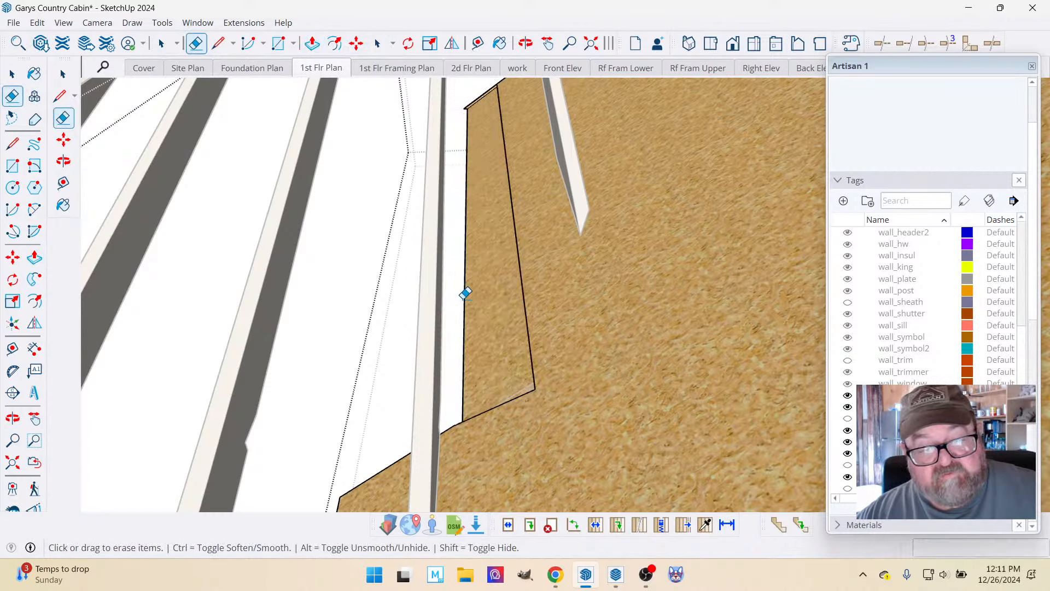
click(469, 300)
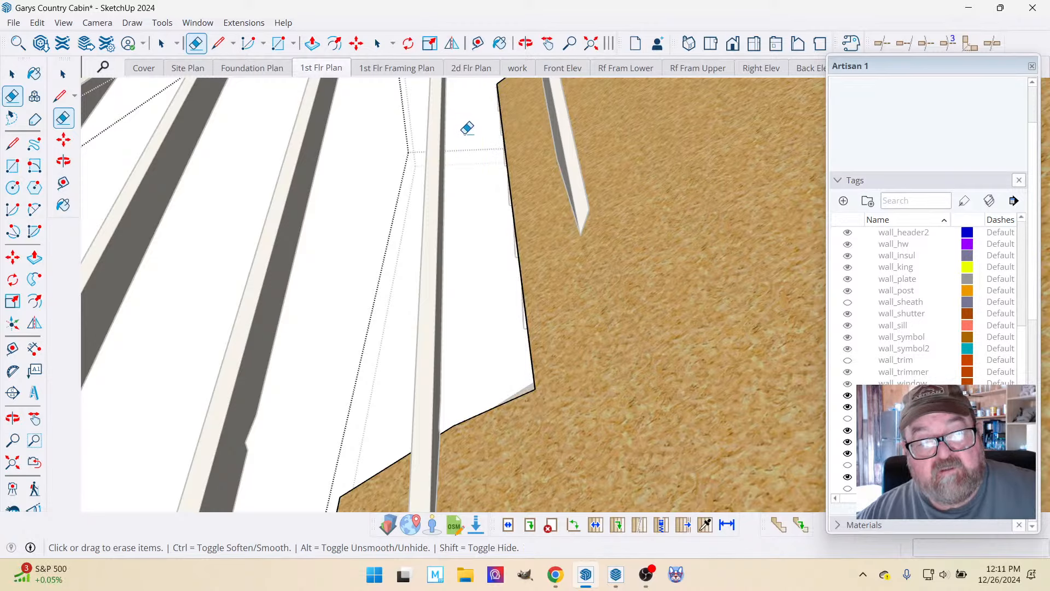
scroll(463, 262, down, 3)
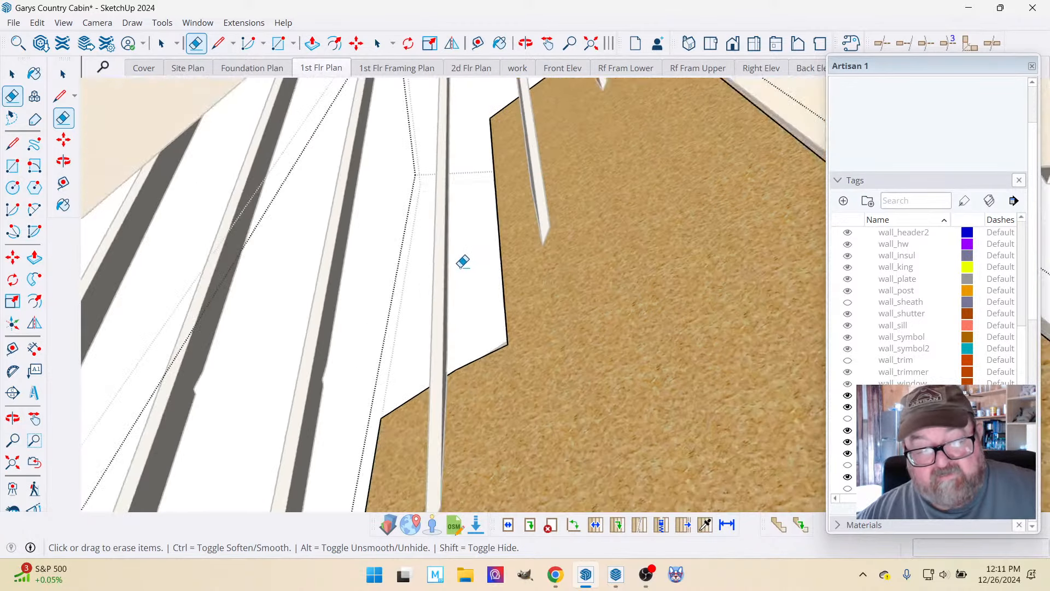
Check the cut sheathing from the side and undo the last edge erasure.
click(526, 44)
mouse_move(534, 309)
mouse_down()
mouse_move(579, 232)
mouse_move(566, 134)
mouse_move(526, 96)
mouse_move(657, 62)
mouse_move(718, 118)
mouse_move(667, 252)
mouse_up()
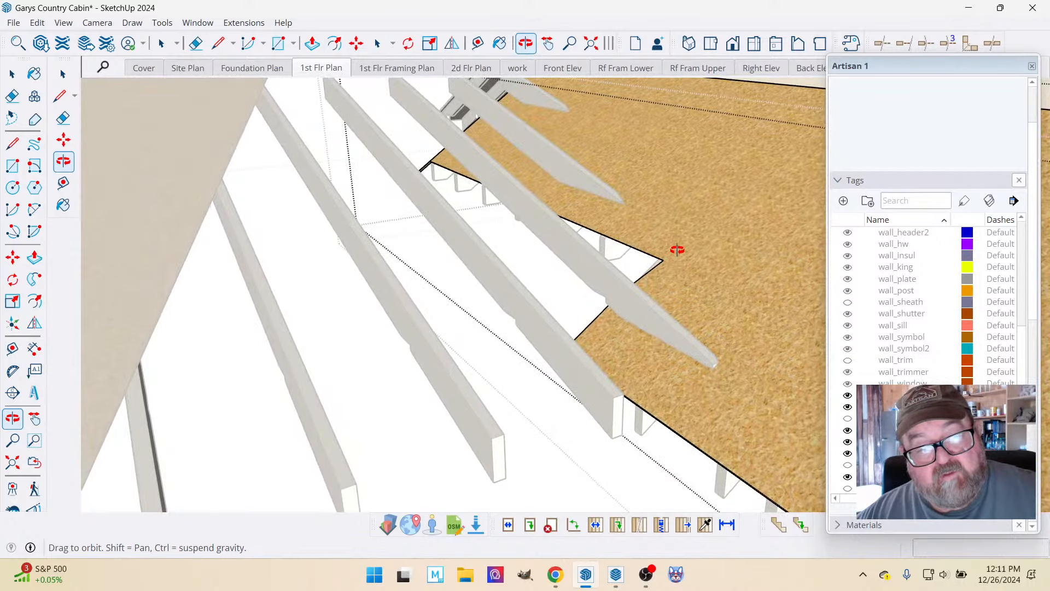
scroll(453, 167, up, 5)
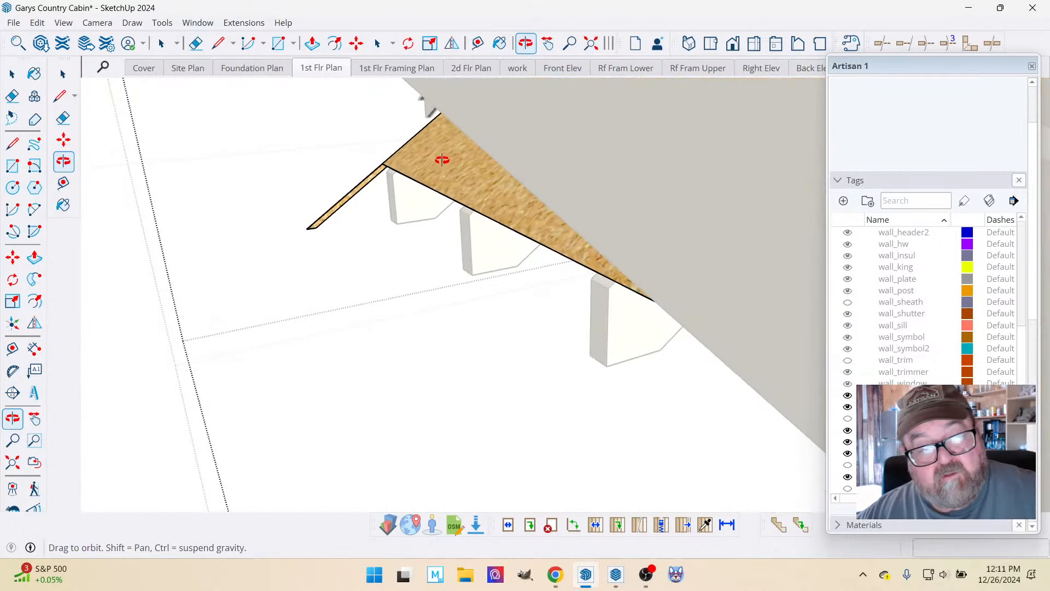
key(ctrl+z)
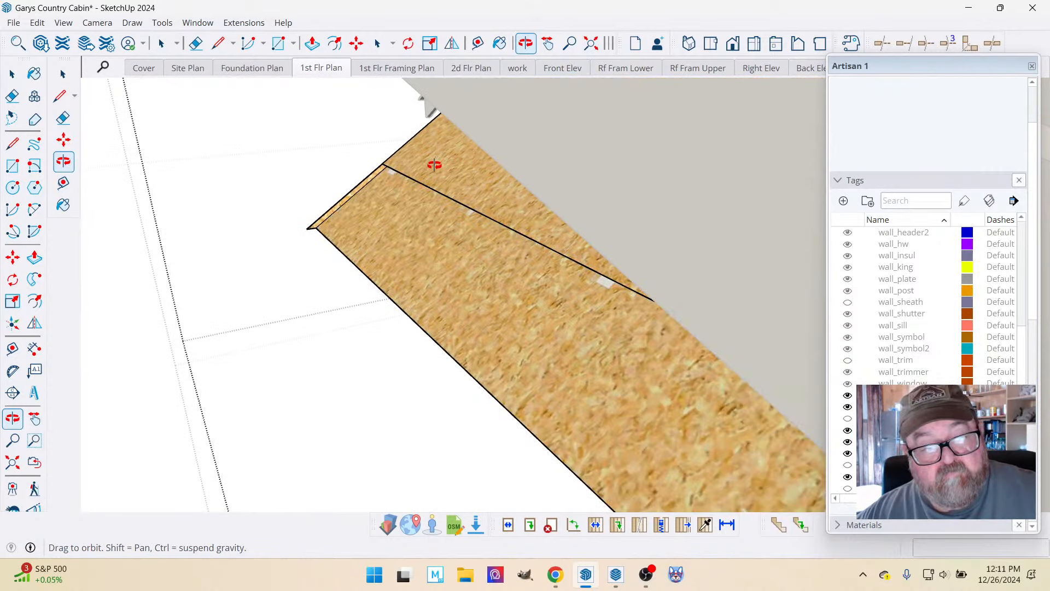
Draw a short line across the sheathing's thickness at the strip's upper corner and erase the leftover edge beyond it.
scroll(435, 164, up, 5)
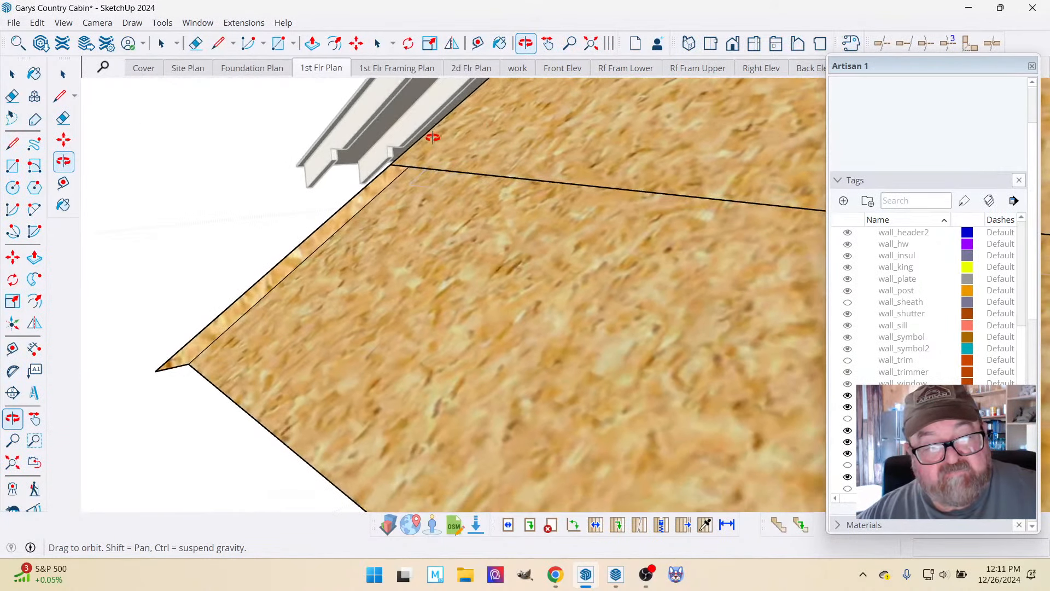
scroll(364, 158, up, 1)
key(l)
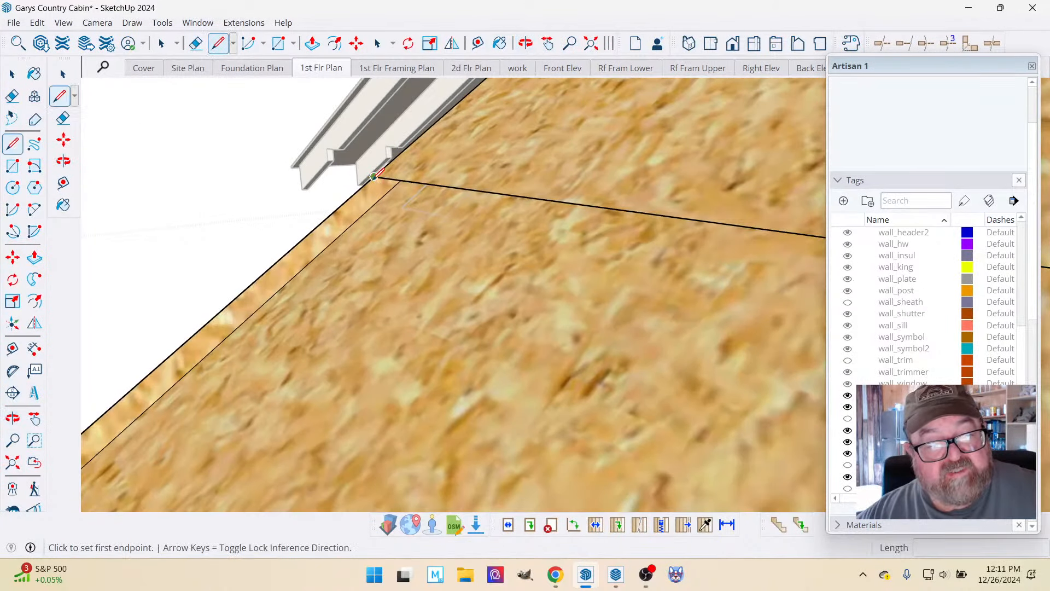
click(374, 177)
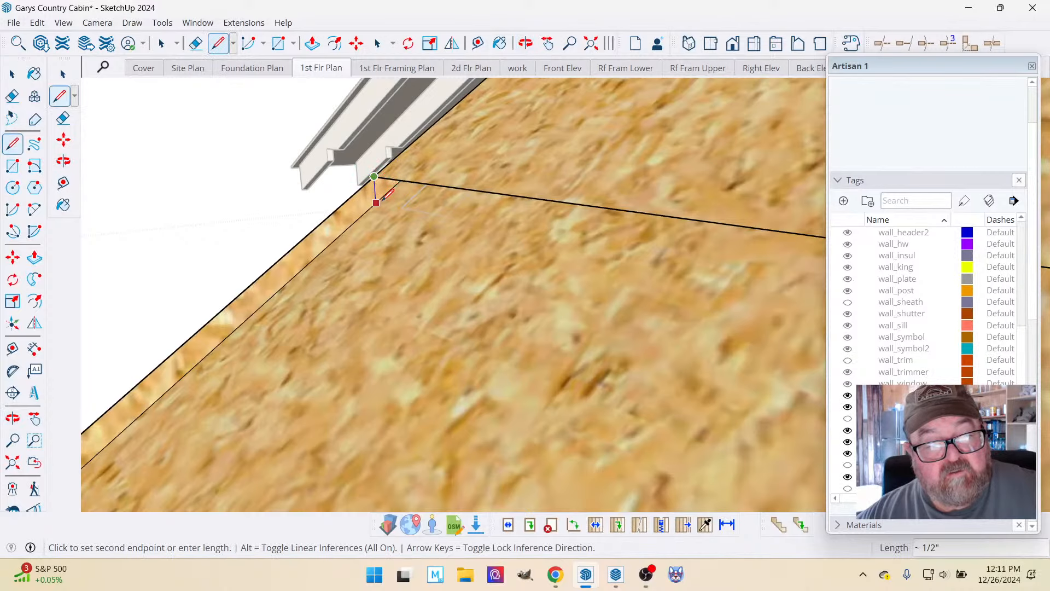
click(385, 194)
scroll(361, 190, down, 1)
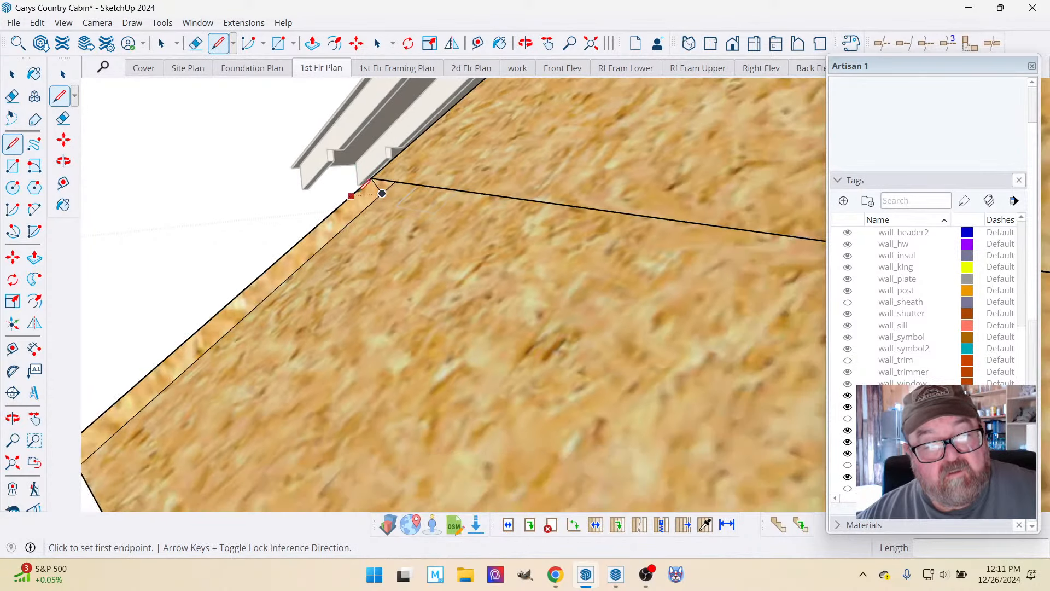
key(e)
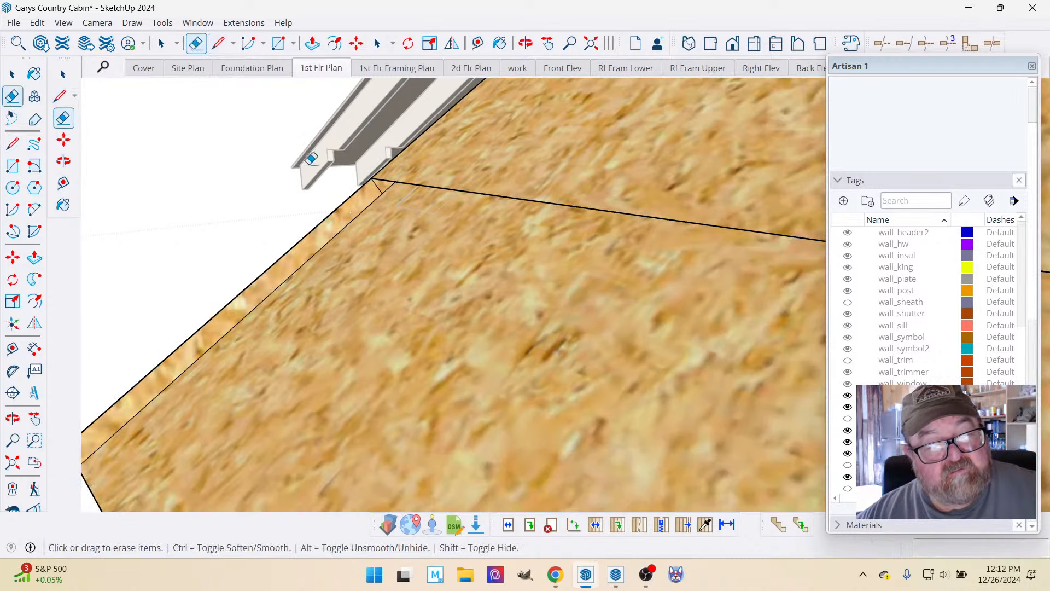
click(327, 213)
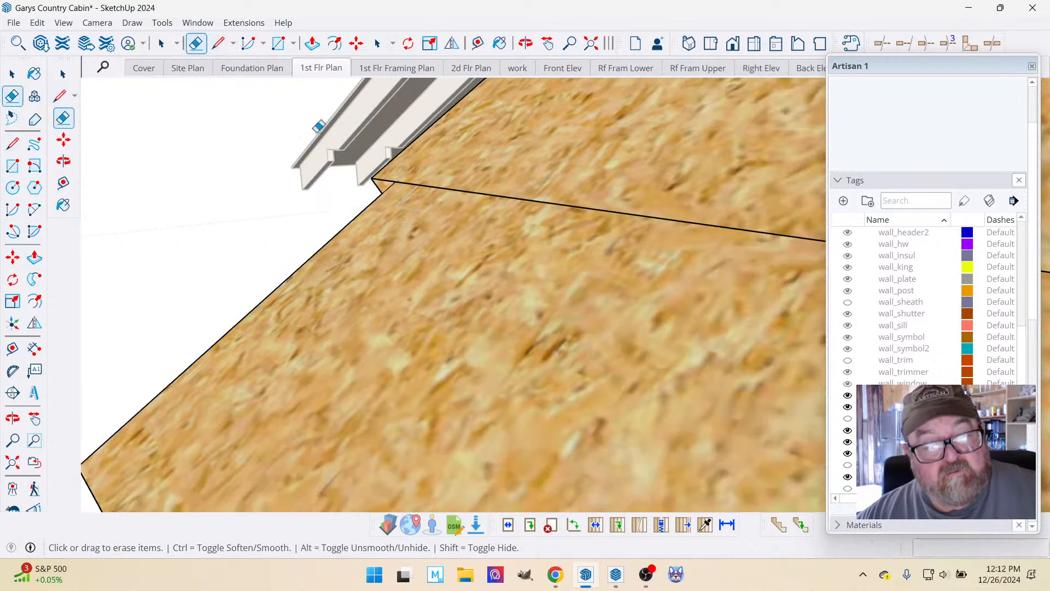
Draw a line along the green axis, about 8' 1 3/4" long, from the short thickness line's lower end to align with the strip's inner corner.
click(218, 43)
click(382, 193)
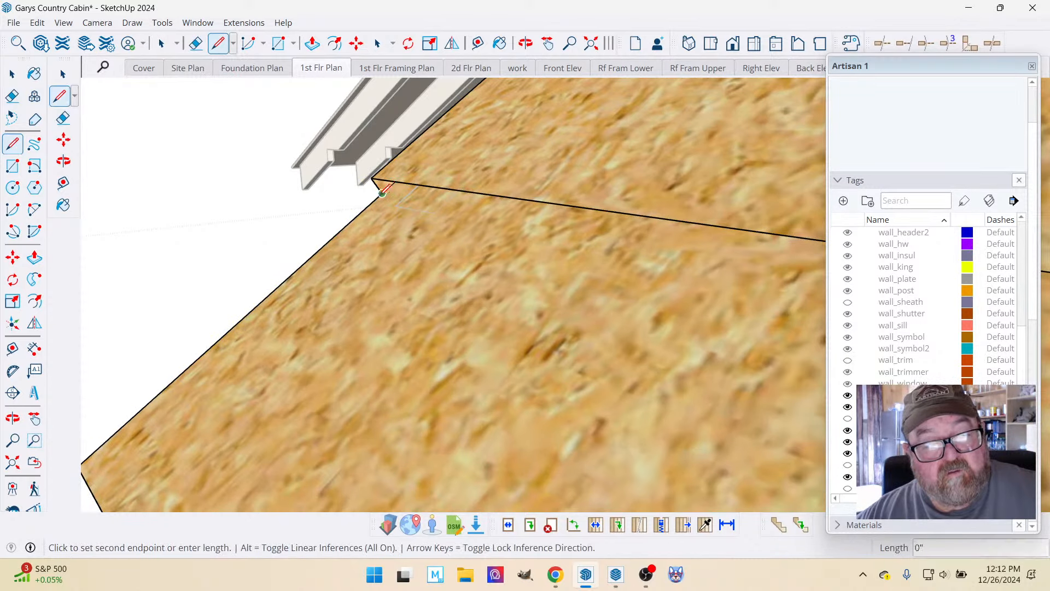
scroll(385, 191, up, 10)
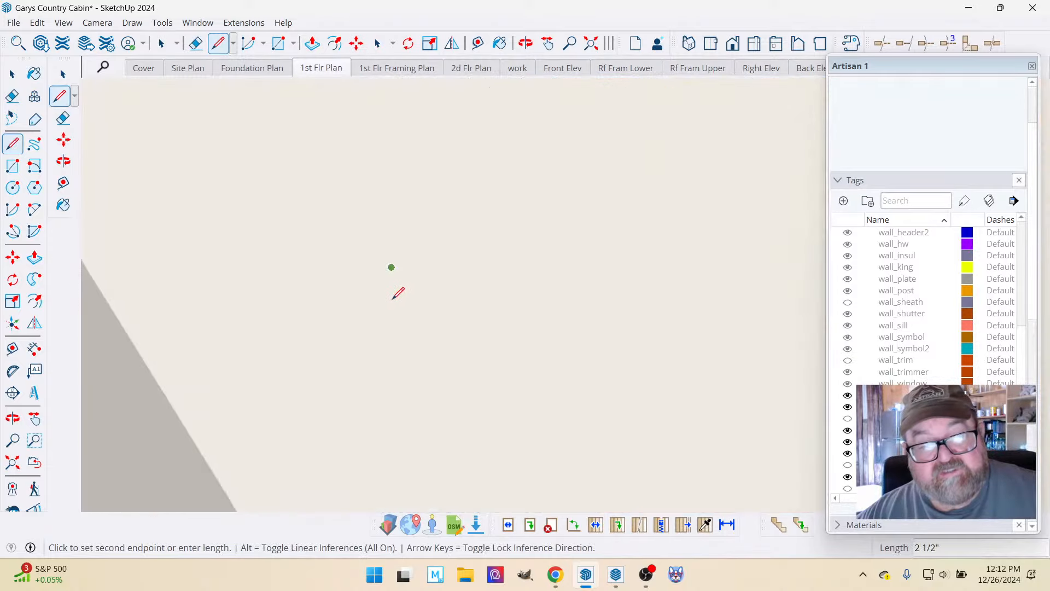
scroll(390, 317, down, 3)
scroll(388, 325, down, 6)
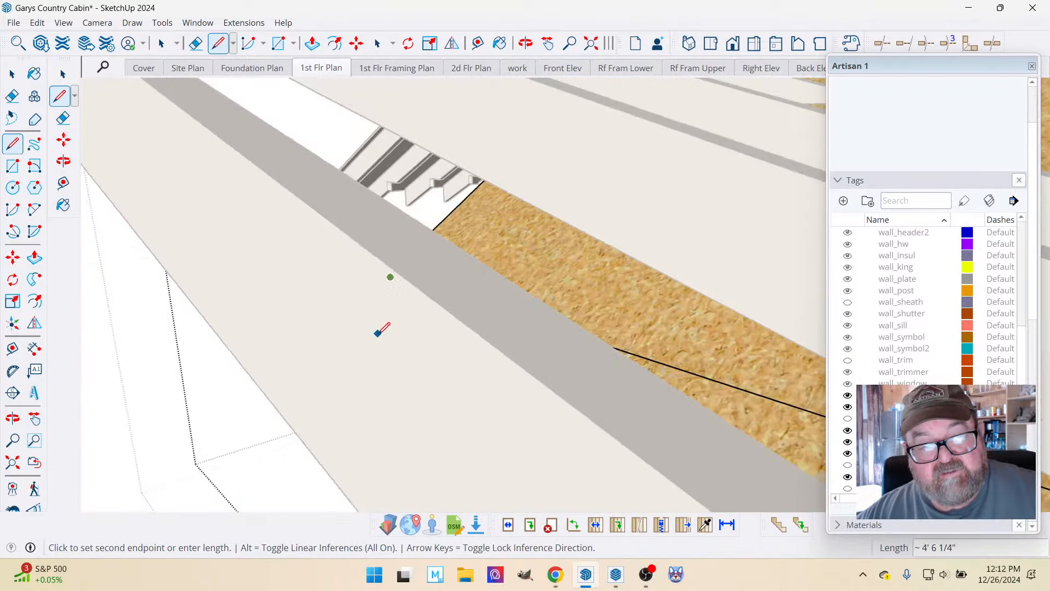
scroll(398, 322, down, 3)
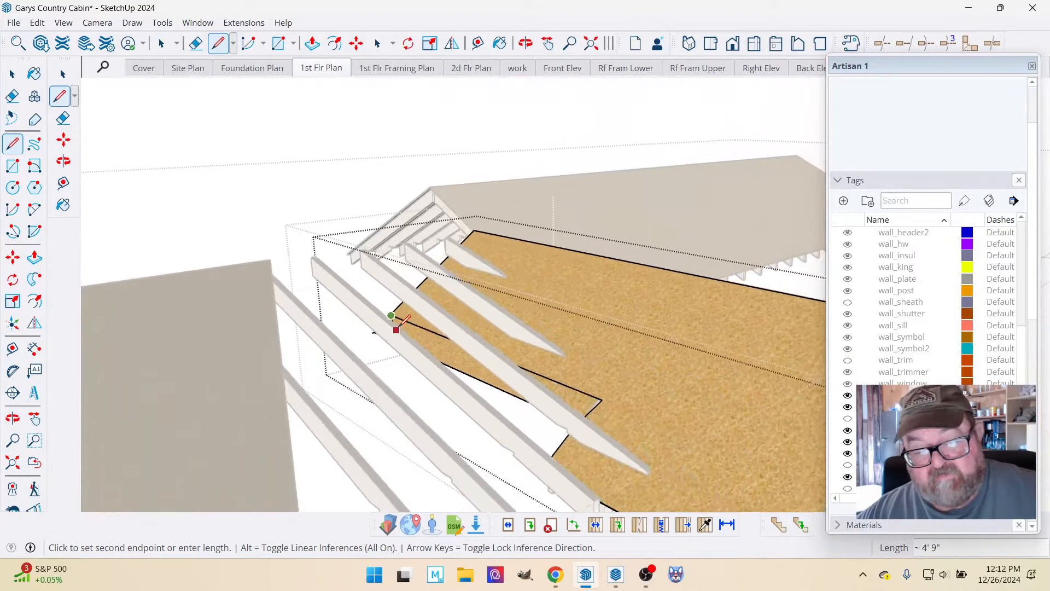
click(526, 43)
drag(553, 328, 478, 406)
scroll(713, 446, up, 8)
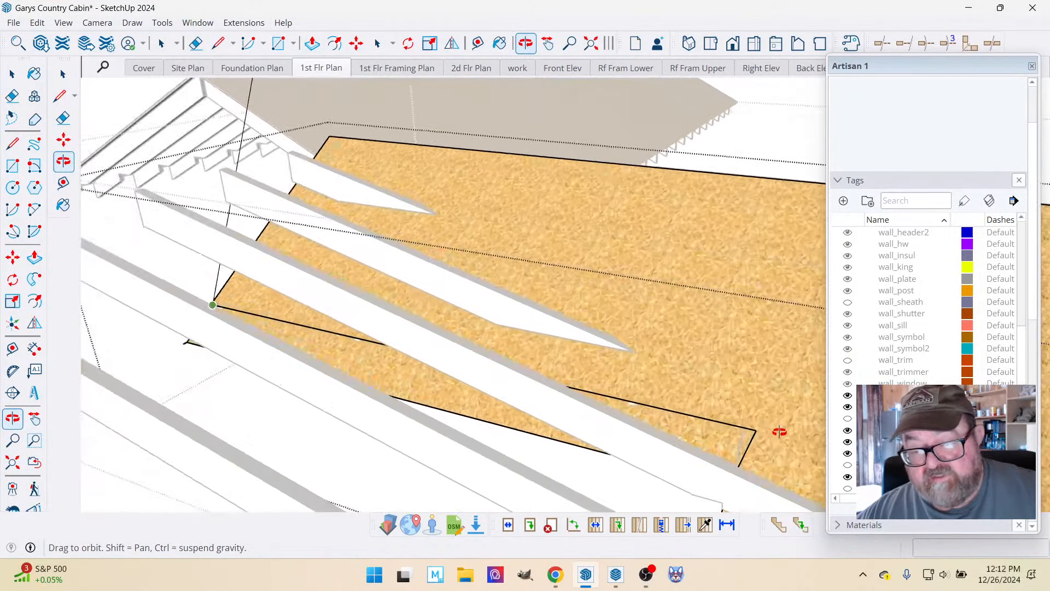
scroll(769, 432, up, 8)
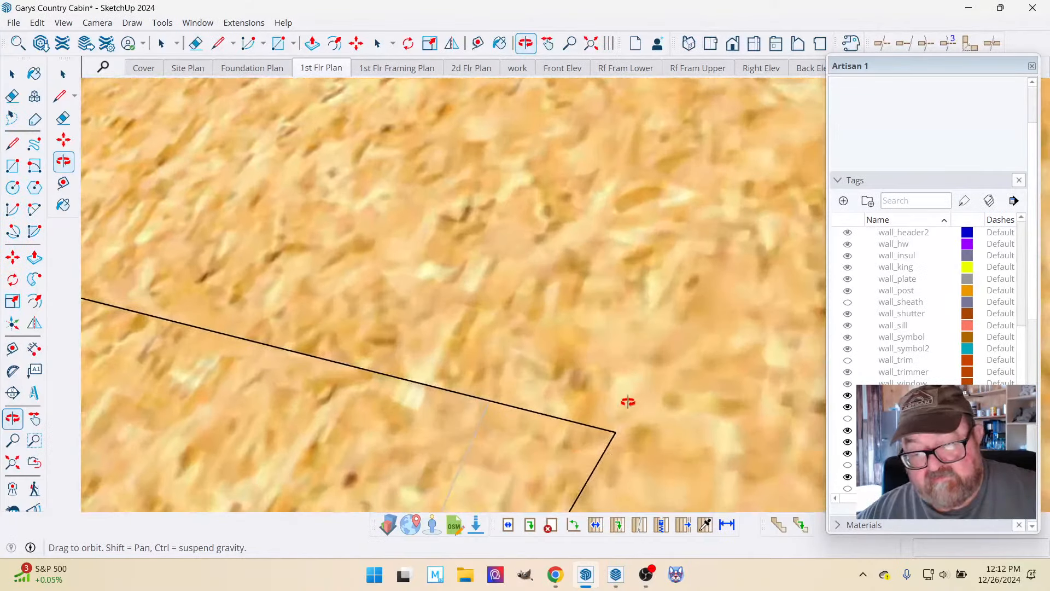
drag(627, 401, 670, 358)
click(679, 375)
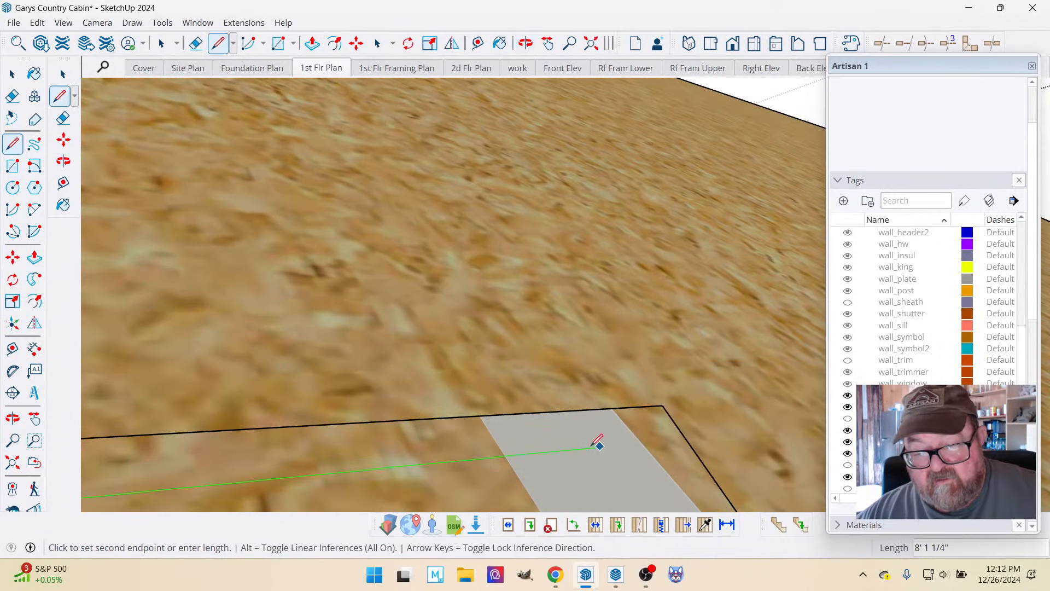
key(Left)
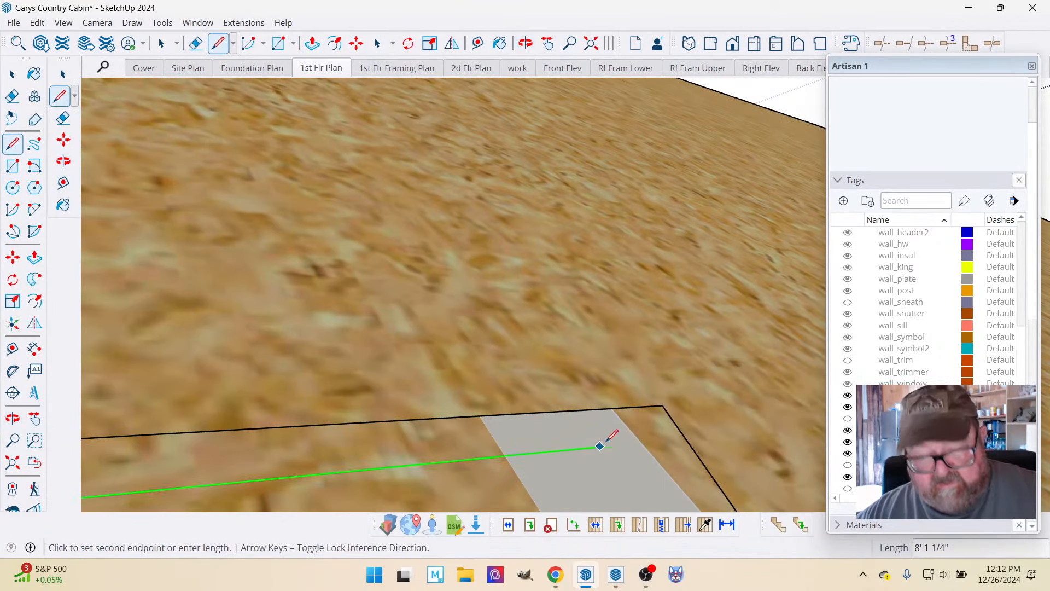
click(663, 406)
Move the short thickness edge at the sheathing strip's inner corner 1 1/4" inward along the strip's long side.
scroll(594, 391, up, 4)
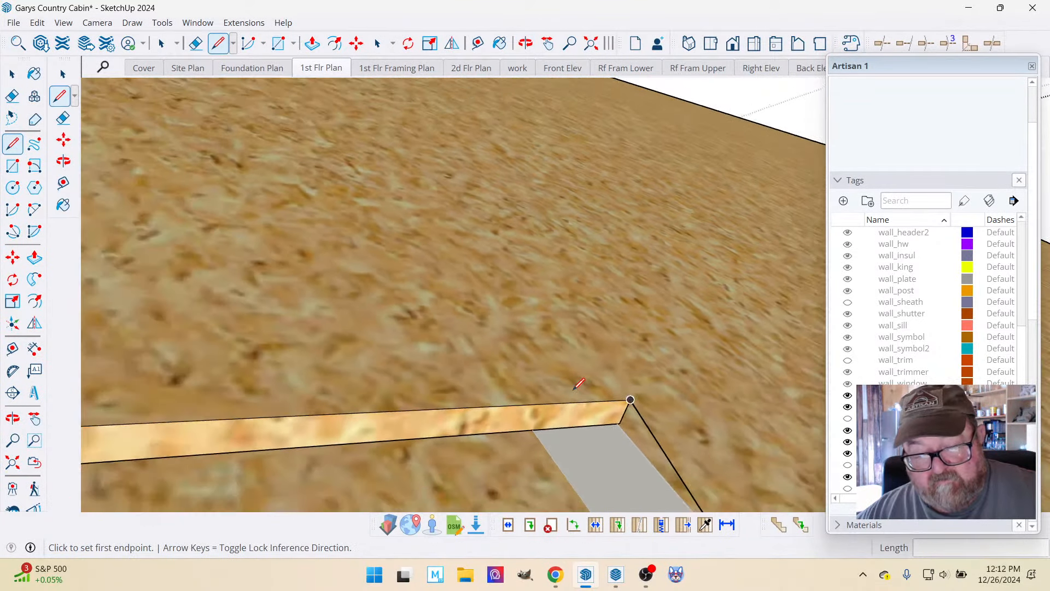
click(591, 43)
click(525, 43)
drag(549, 378, 472, 345)
scroll(521, 360, up, 6)
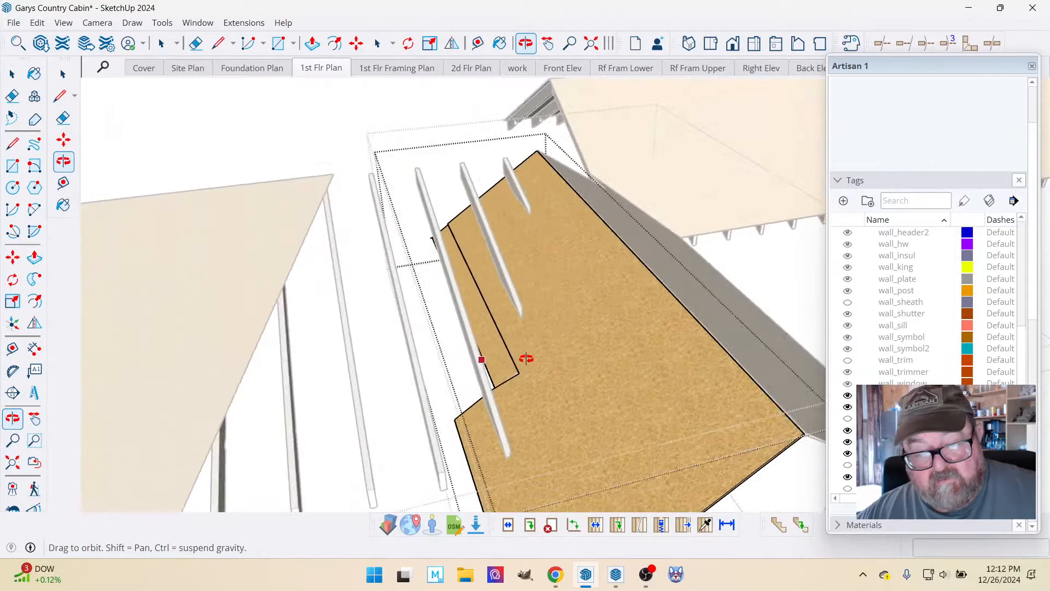
drag(495, 401, 509, 421)
scroll(620, 458, up, 3)
scroll(739, 413, up, 2)
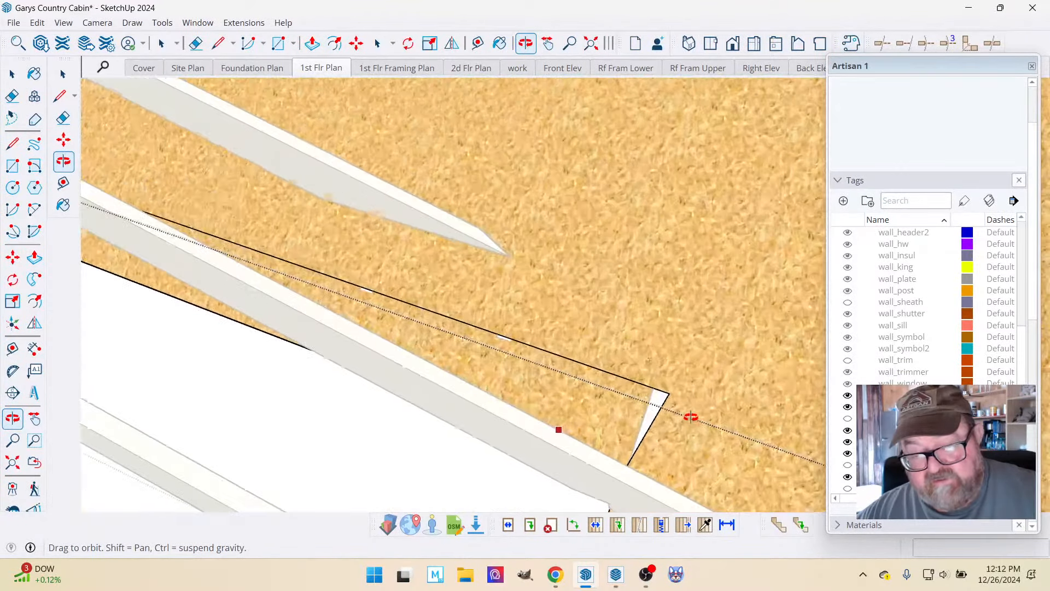
drag(691, 418, 256, 290)
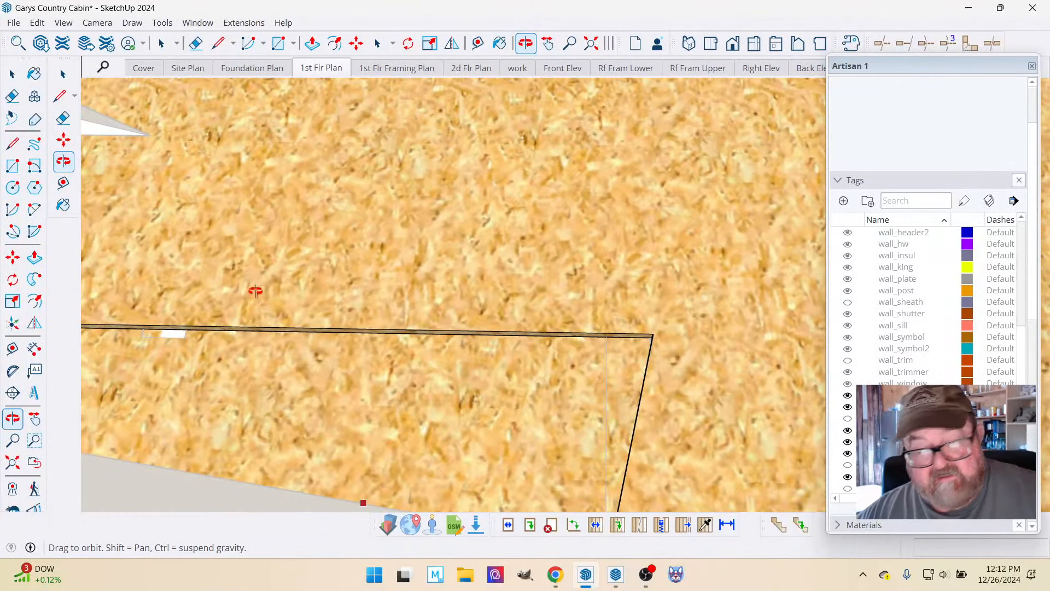
key(space)
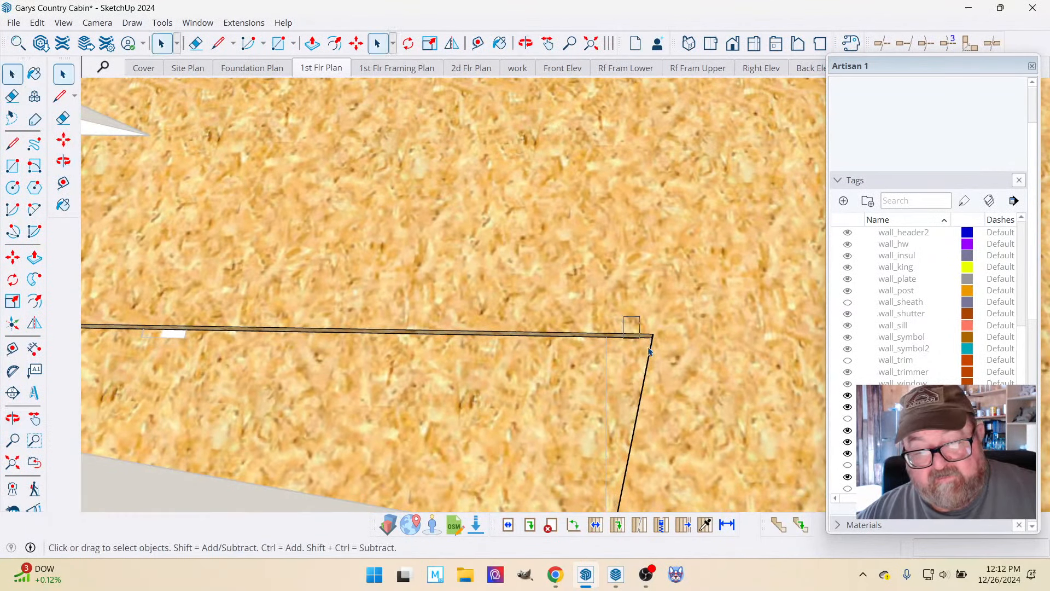
scroll(554, 264, down, 2)
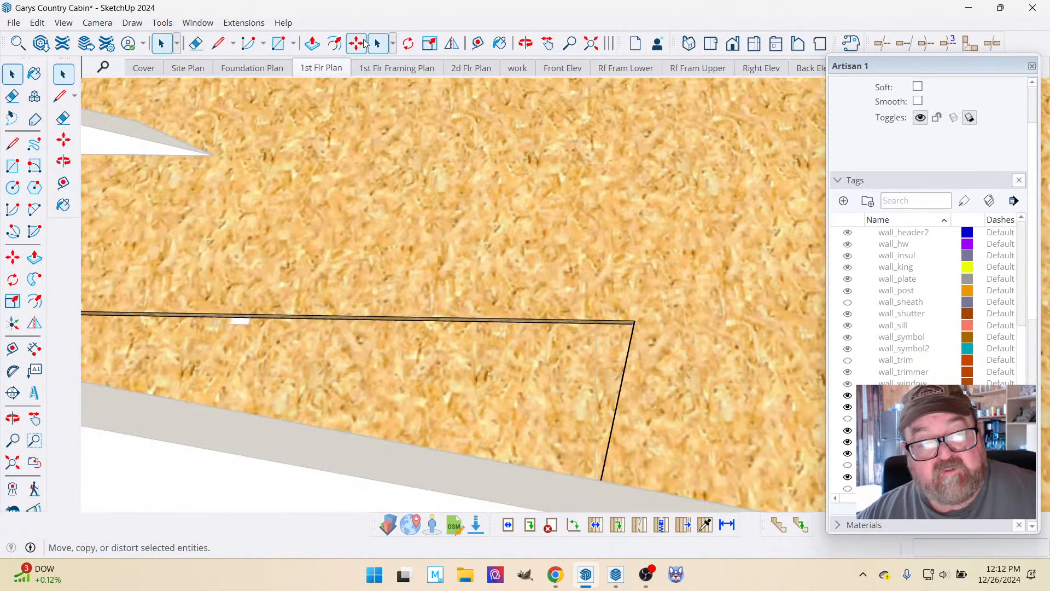
click(356, 44)
click(634, 324)
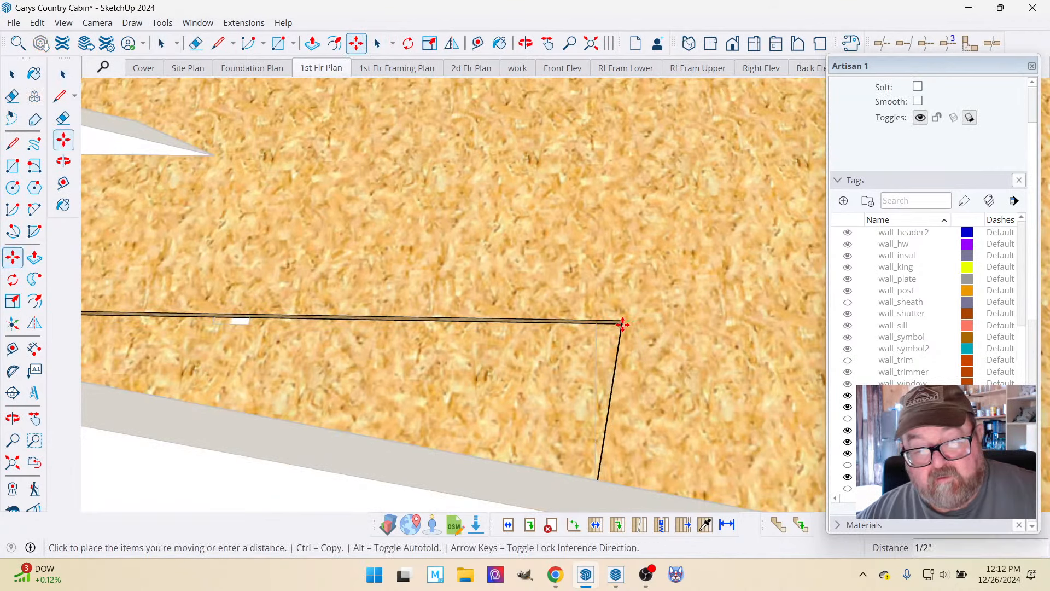
click(604, 324)
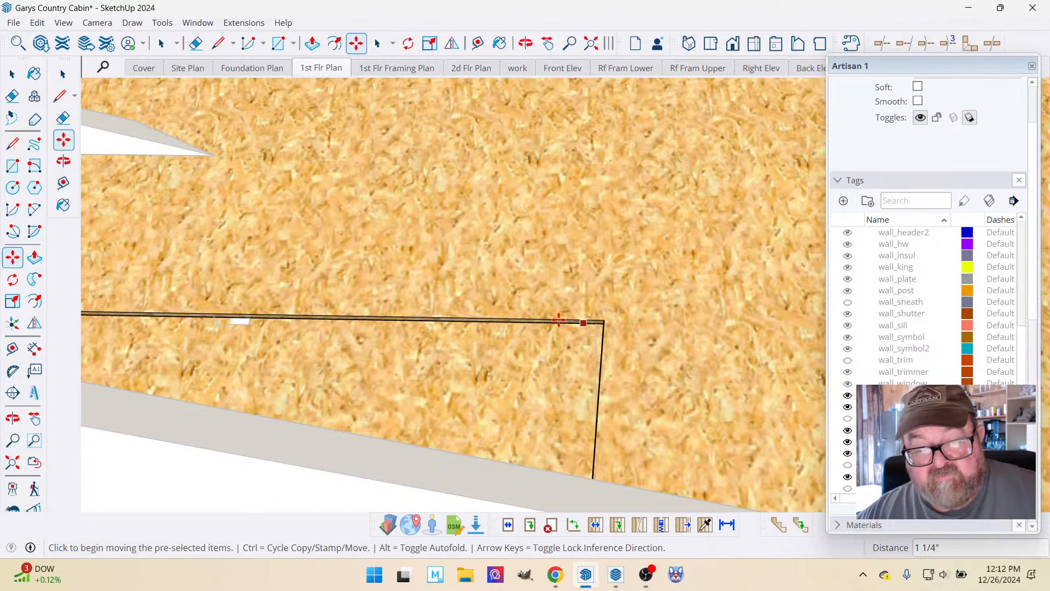
Draw a line about 7 7/8" long along the lower edge of the sheathing's exposed thickness, ending at the strip's inner corner.
click(525, 44)
drag(499, 323, 819, 309)
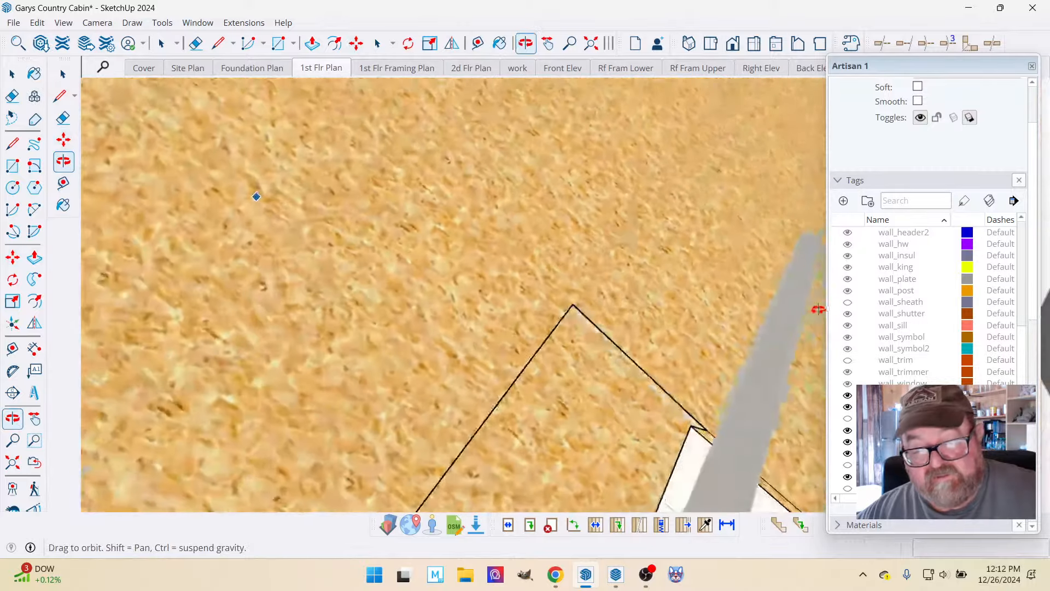
drag(610, 365, 696, 430)
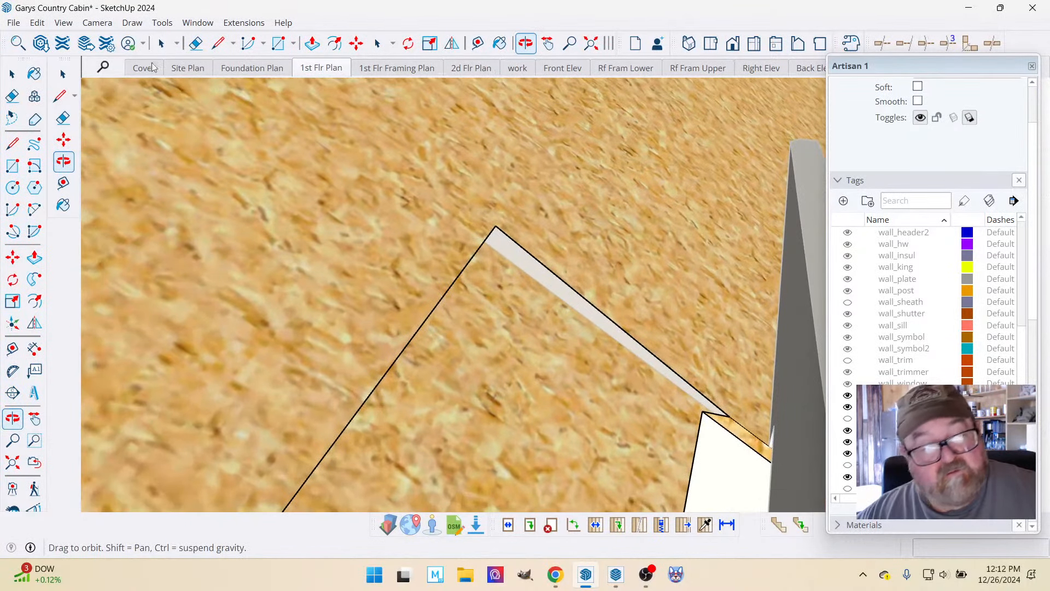
click(218, 43)
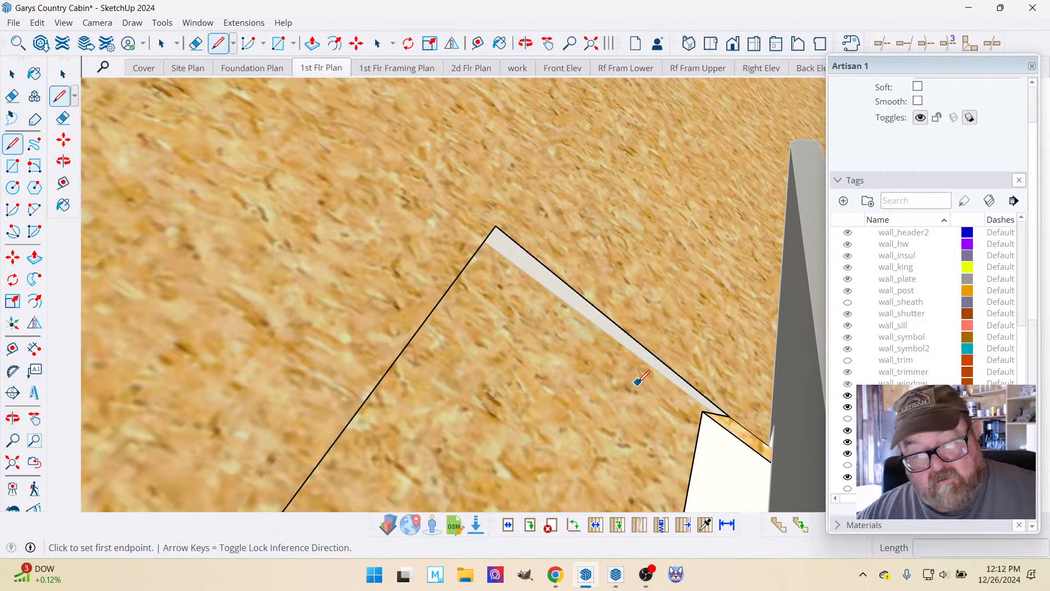
scroll(639, 382, up, 3)
click(345, 113)
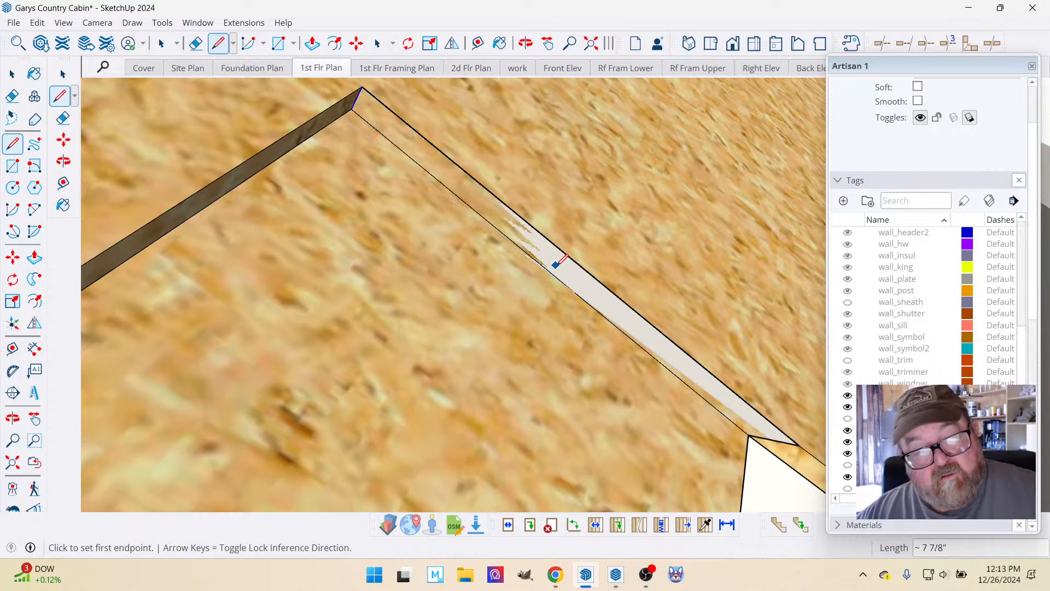
Erase the leftover edge at the narrow end of the thickness face to clear the remaining sheathing strip.
click(195, 43)
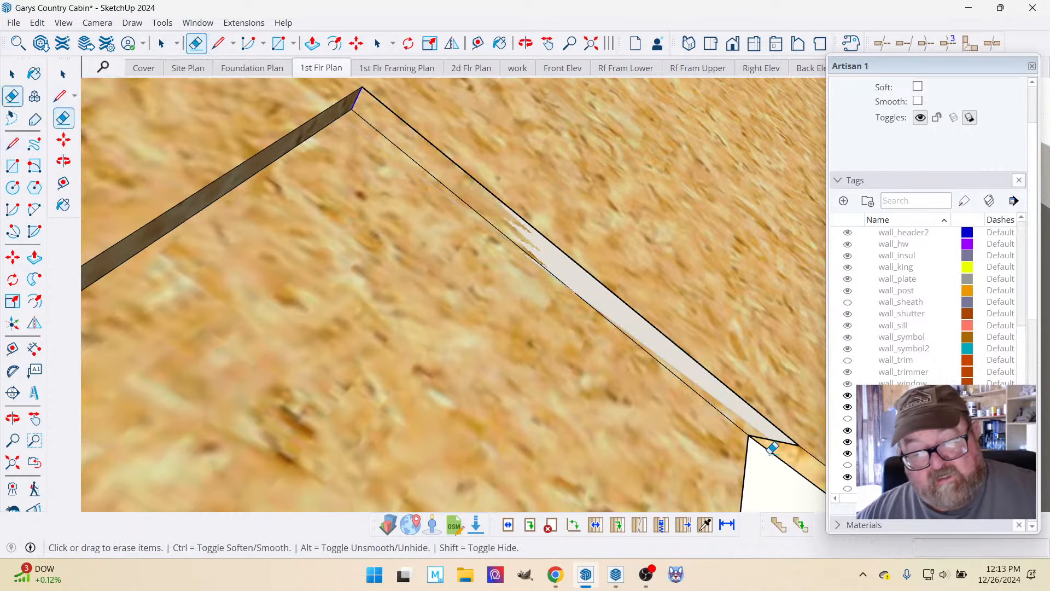
click(745, 457)
scroll(602, 358, down, 5)
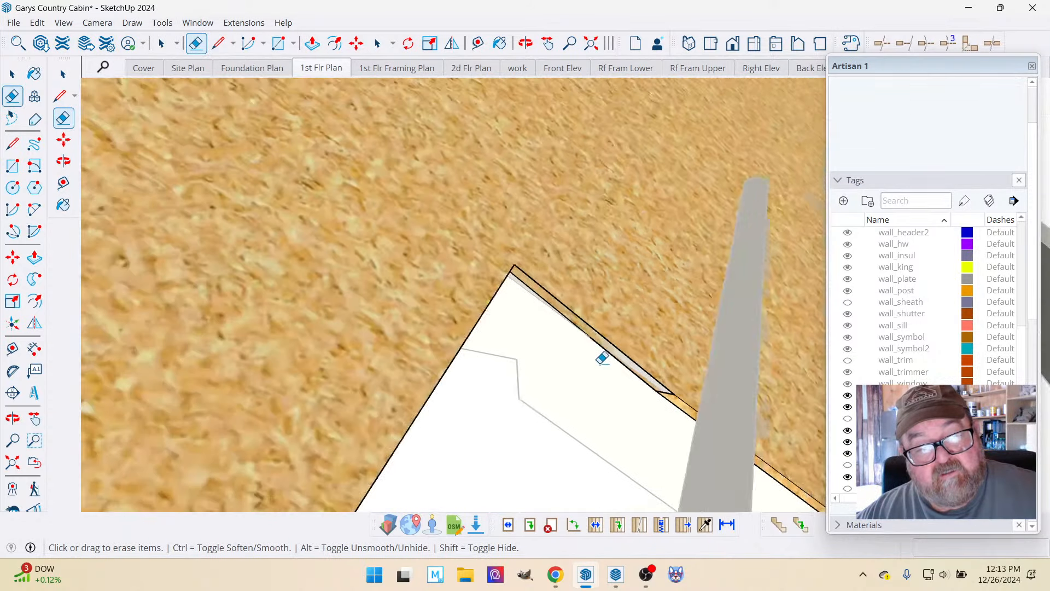
Erase the stray edge left outside the sheathing's outline near the upper rafters.
click(525, 43)
drag(525, 181, 492, 254)
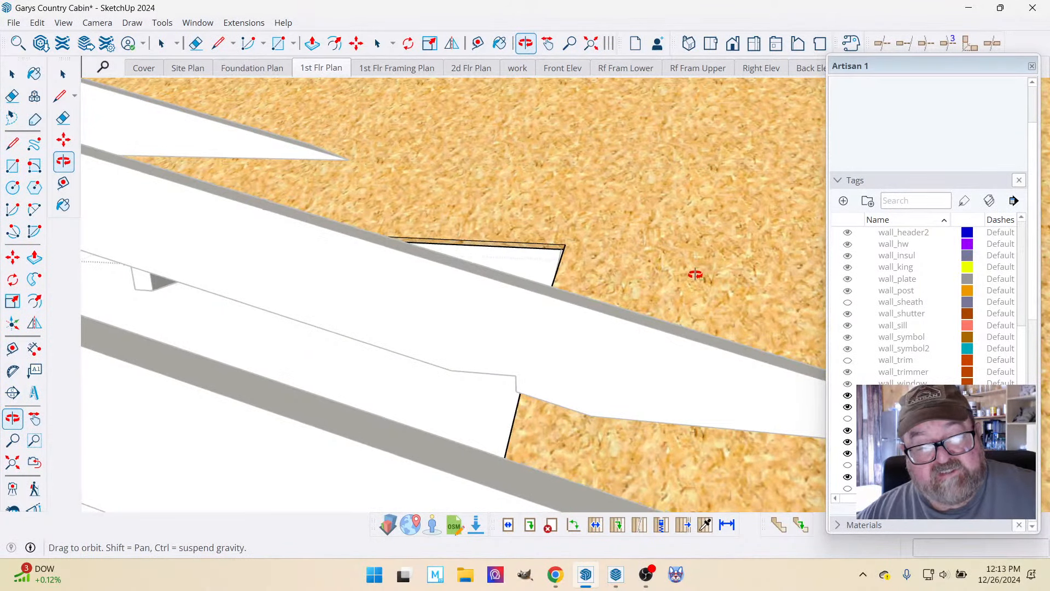
drag(695, 274, 454, 278)
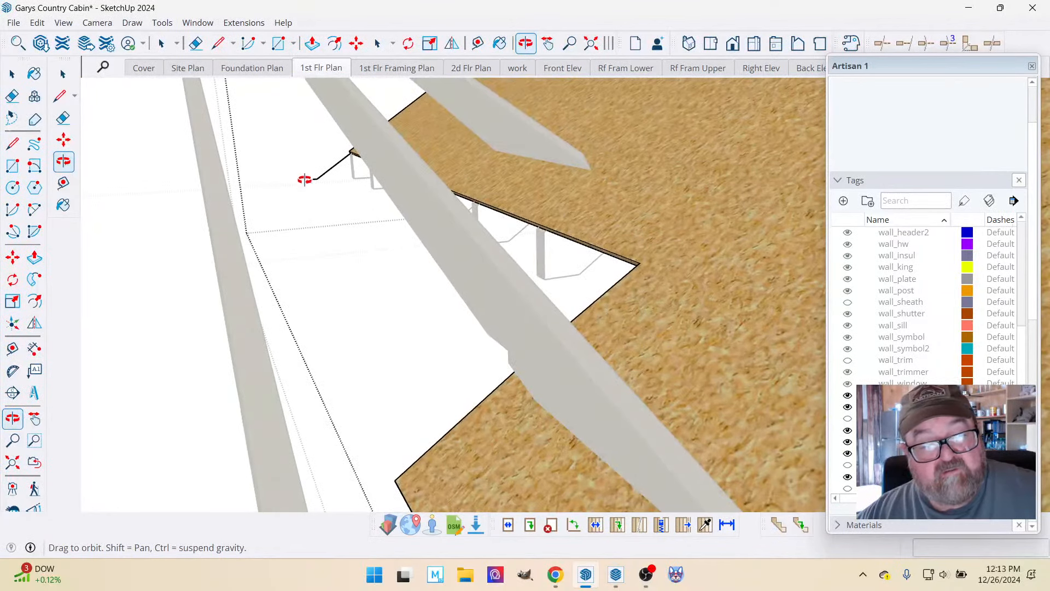
click(196, 43)
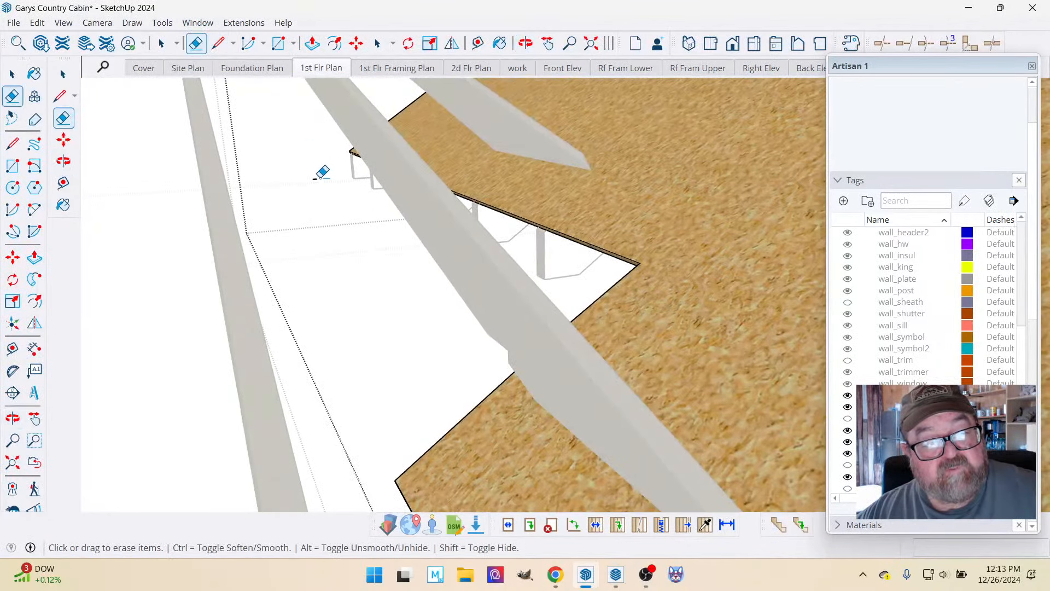
scroll(380, 291, down, 5)
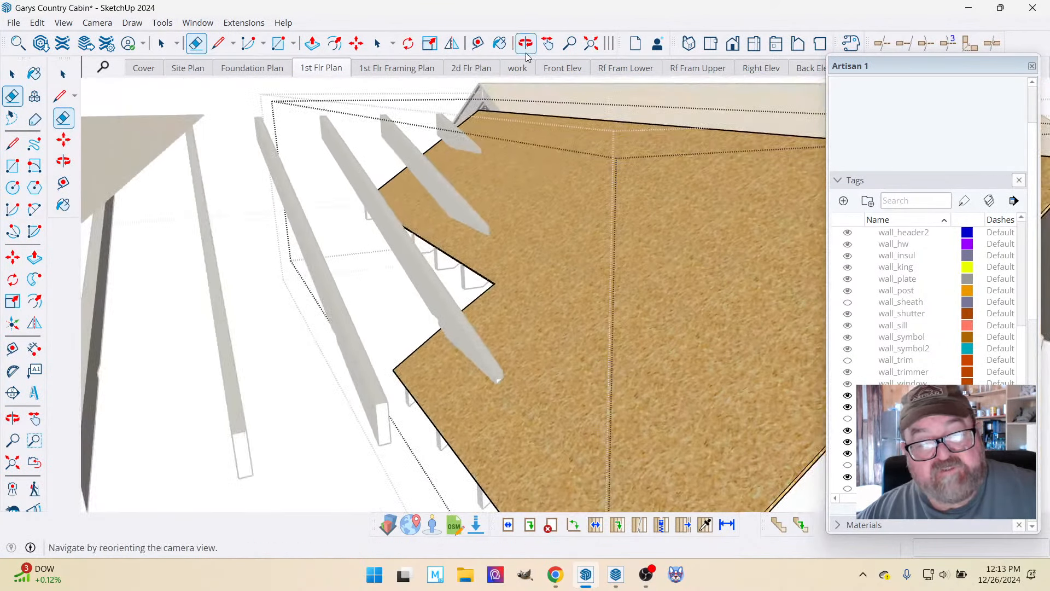
Show the roof_frame tag and view the framing against the trimmed sheathing.
click(526, 45)
drag(630, 249, 646, 306)
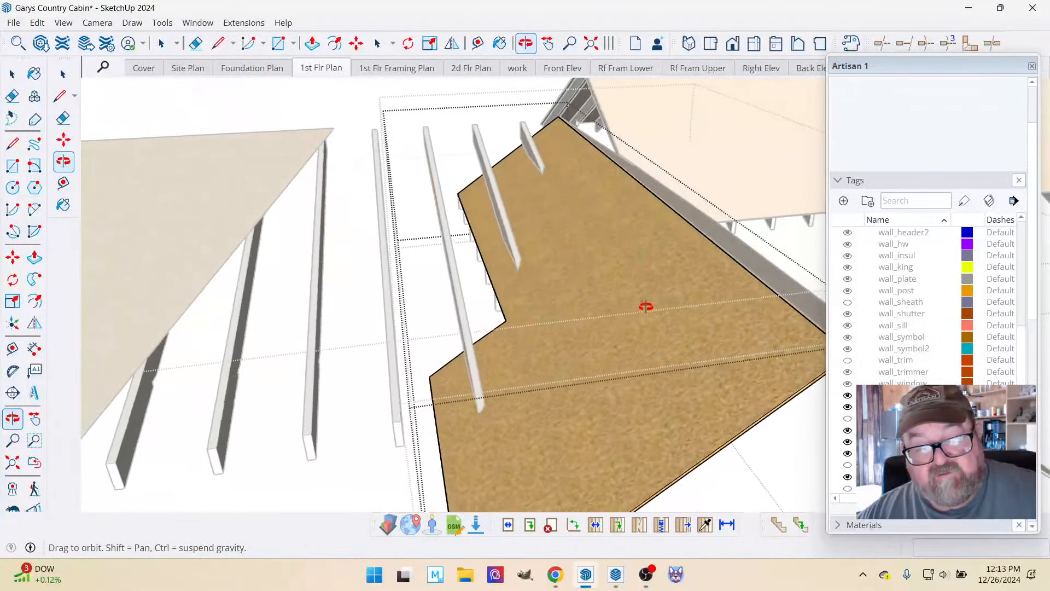
scroll(924, 306, down, 4)
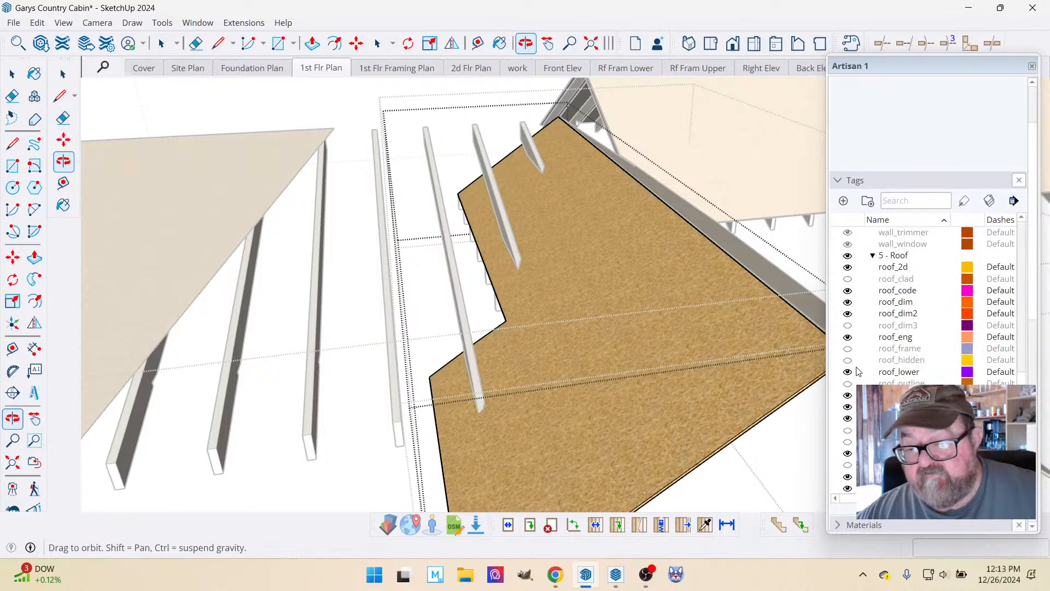
click(848, 349)
drag(384, 243, 751, 390)
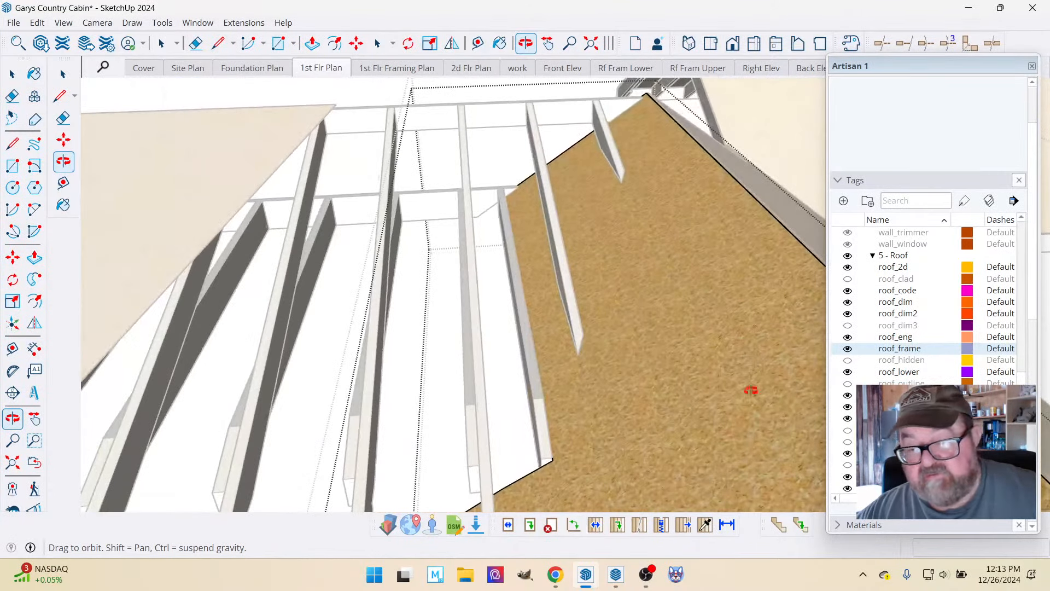
Try to hide the roof_sheath tag and exit the sheathing group being edited.
scroll(924, 307, down, 2)
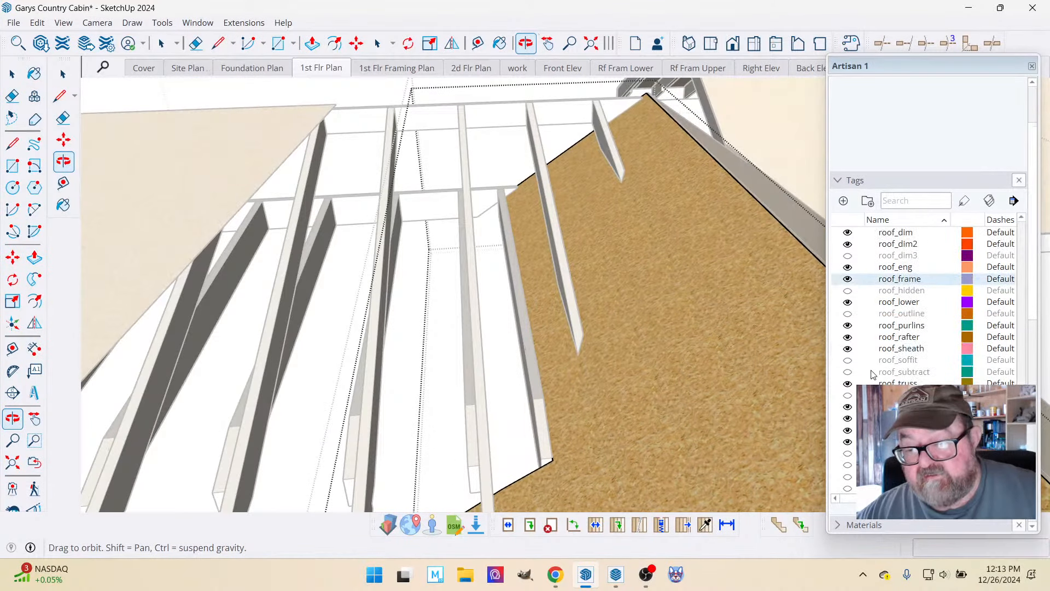
click(848, 349)
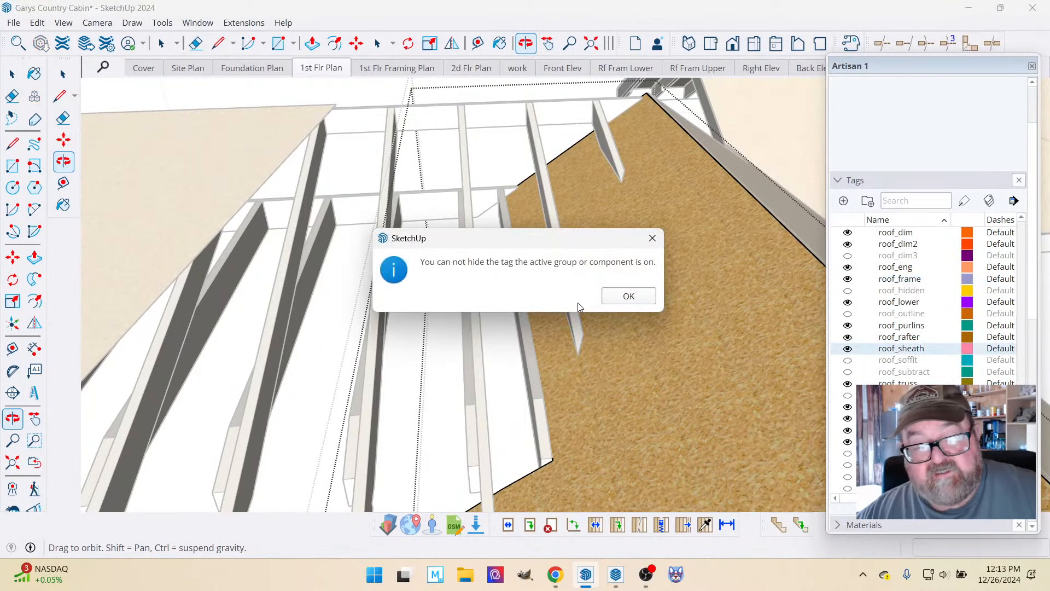
click(628, 296)
drag(628, 296, 538, 263)
key(space)
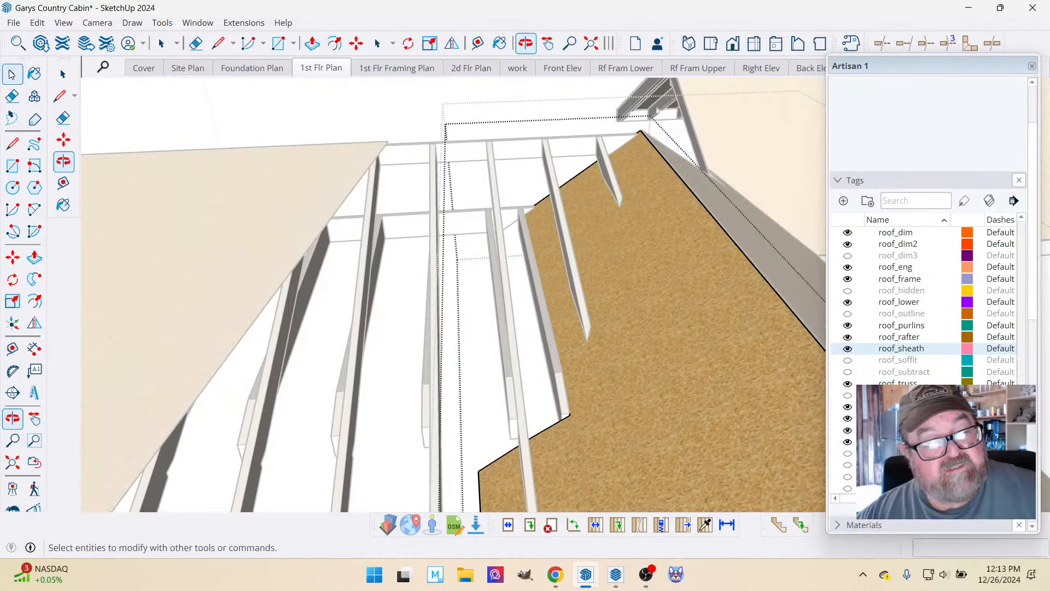
click(449, 152)
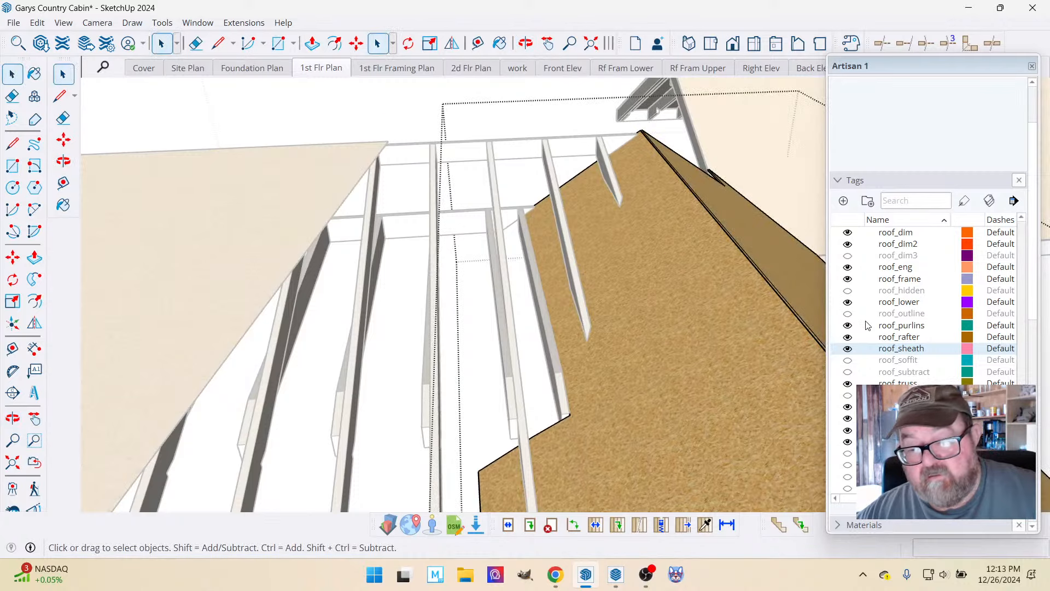
click(414, 114)
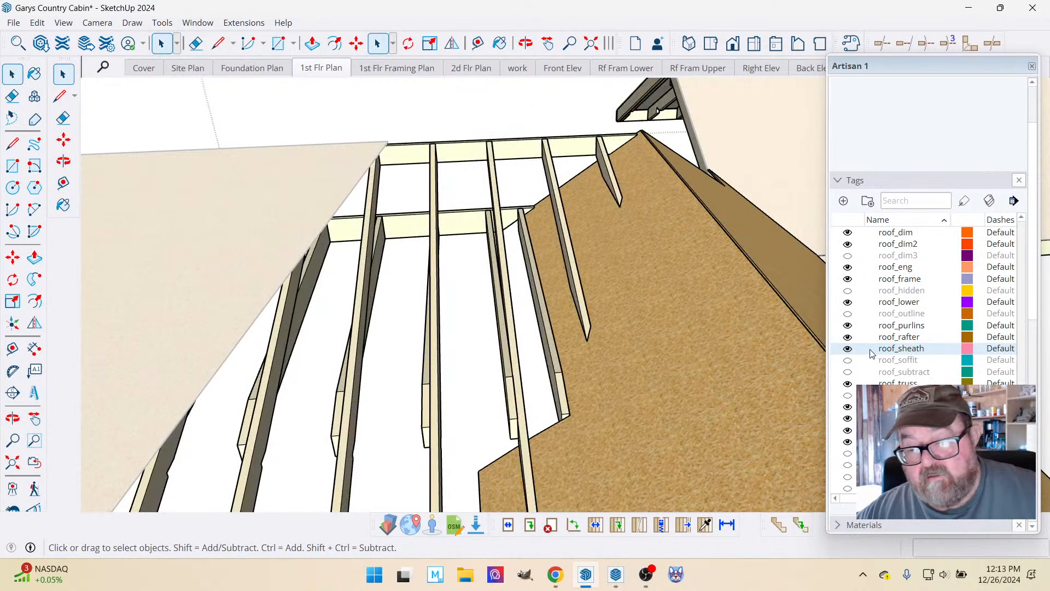
Hide the roof_sheath tag to inspect the rafters where the two roofs meet, and show it again.
click(847, 349)
scroll(487, 258, up, 5)
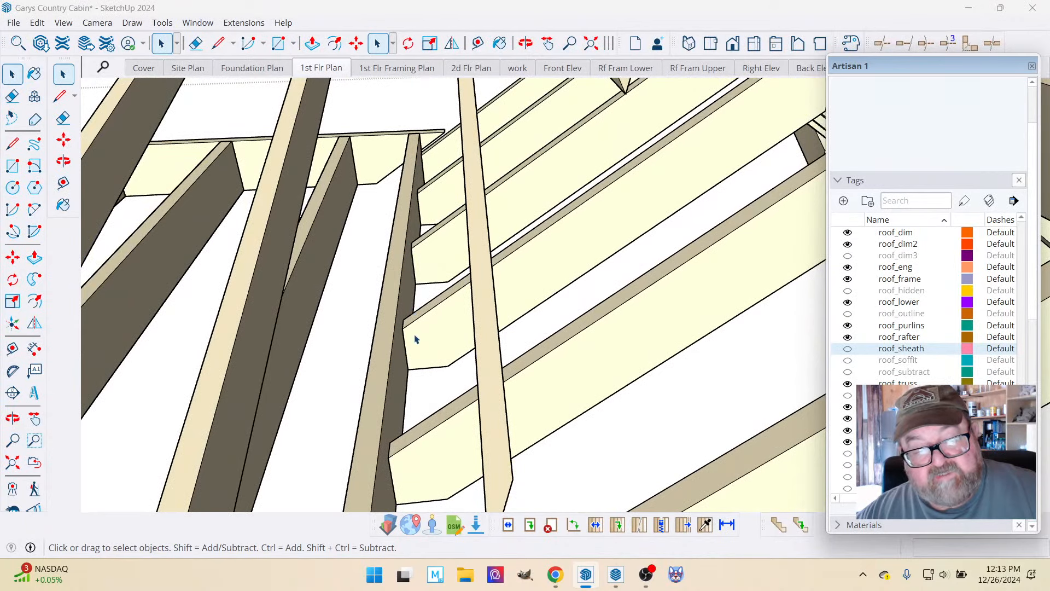
middle_drag(415, 339, 647, 340)
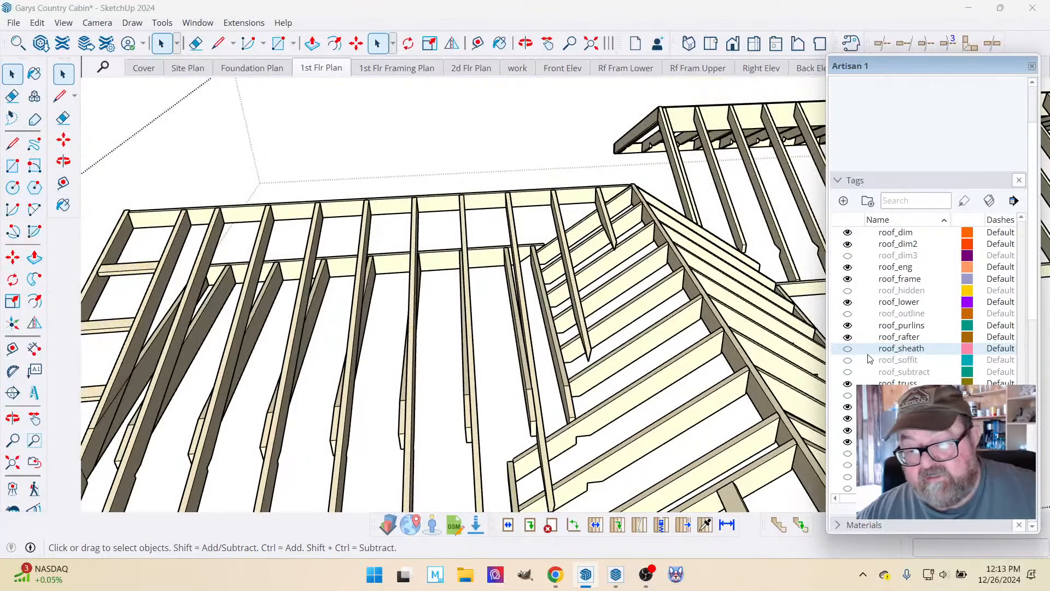
click(848, 349)
Exit the roof group and move the lower roof's offset sheathing panel about 6' 3/8" along the eave onto its rafters.
scroll(307, 227, down, 6)
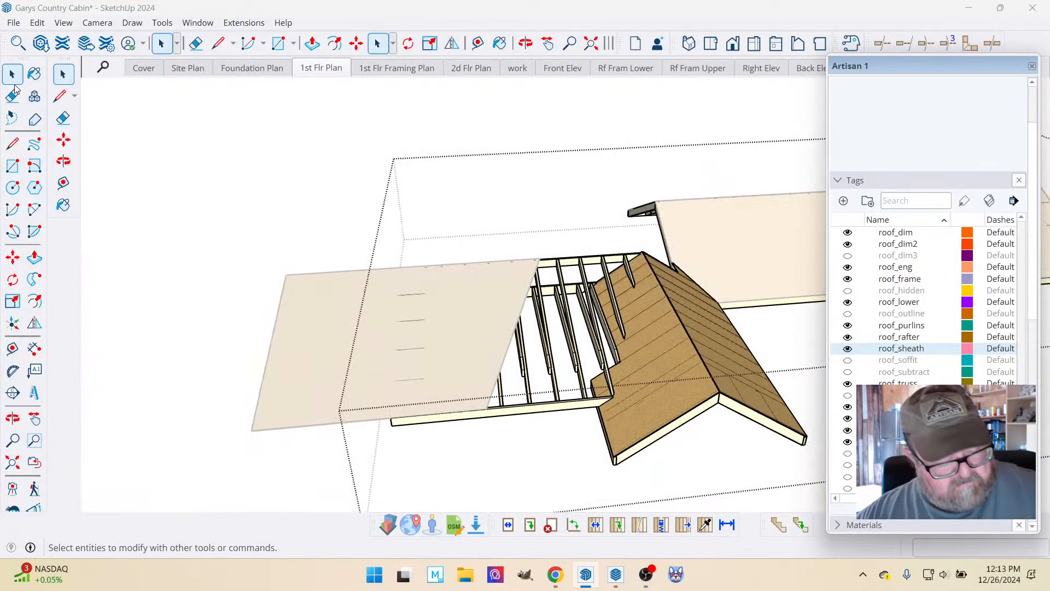
click(239, 205)
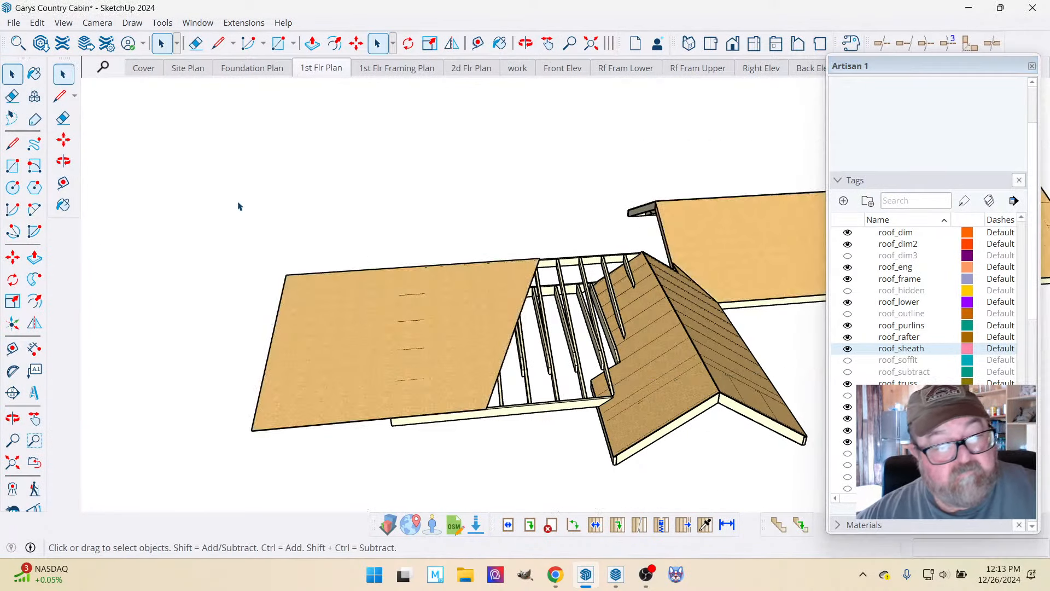
click(342, 310)
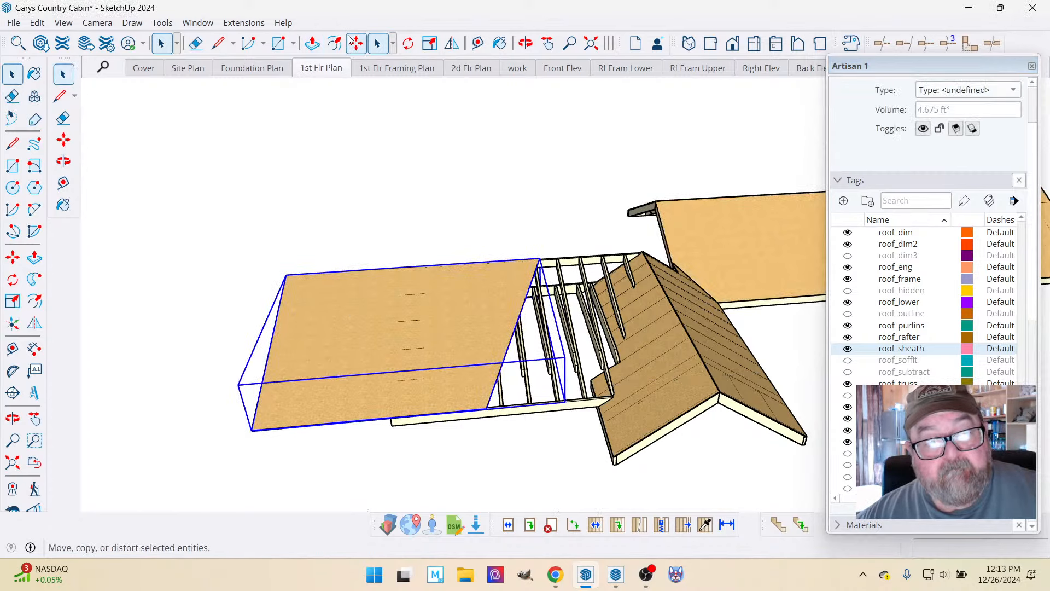
click(355, 43)
scroll(570, 235, up, 4)
scroll(443, 281, down, 5)
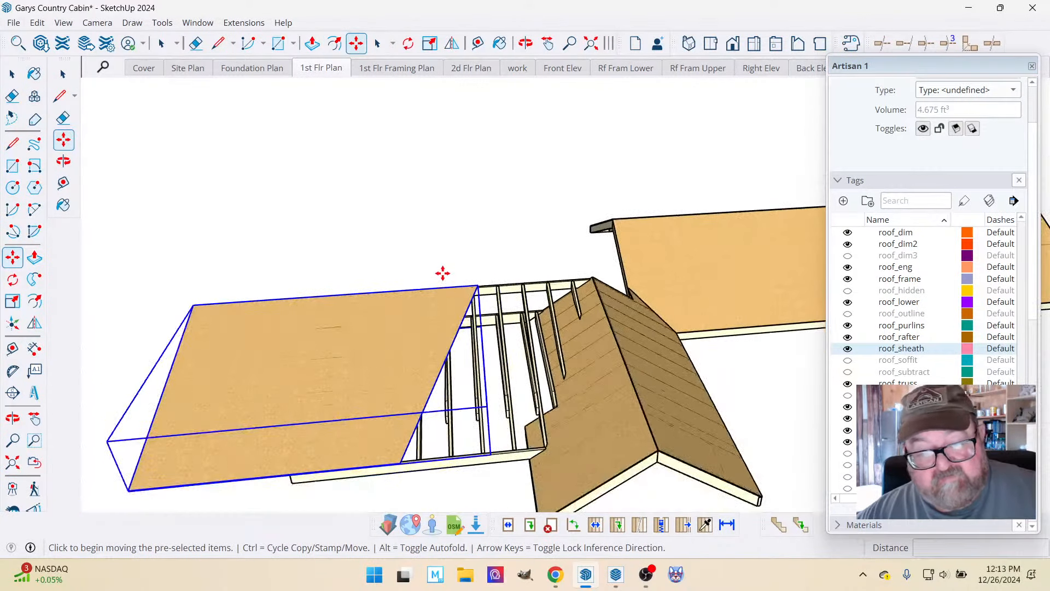
click(182, 454)
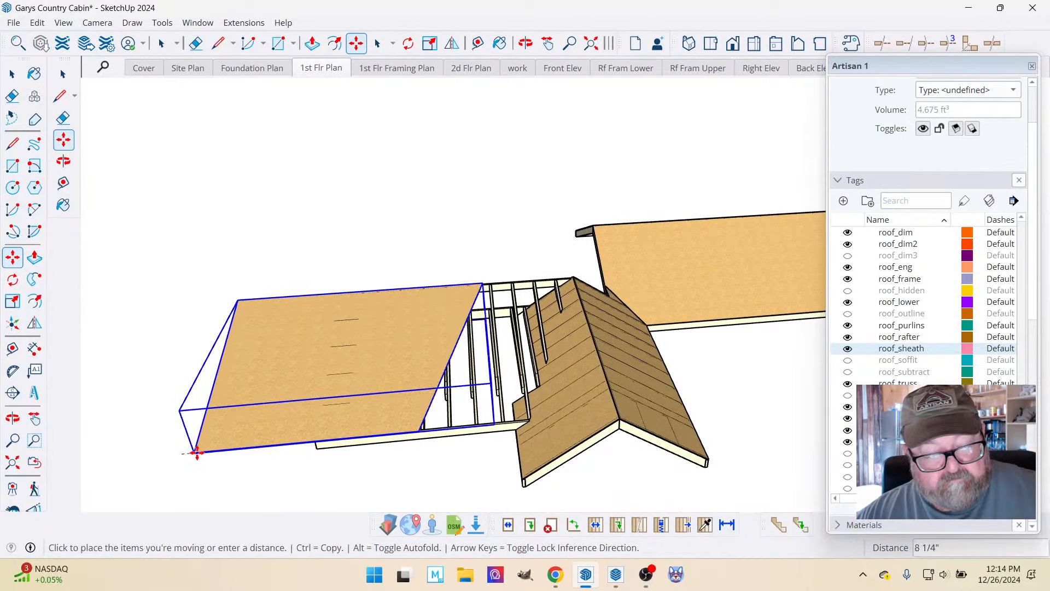
click(307, 461)
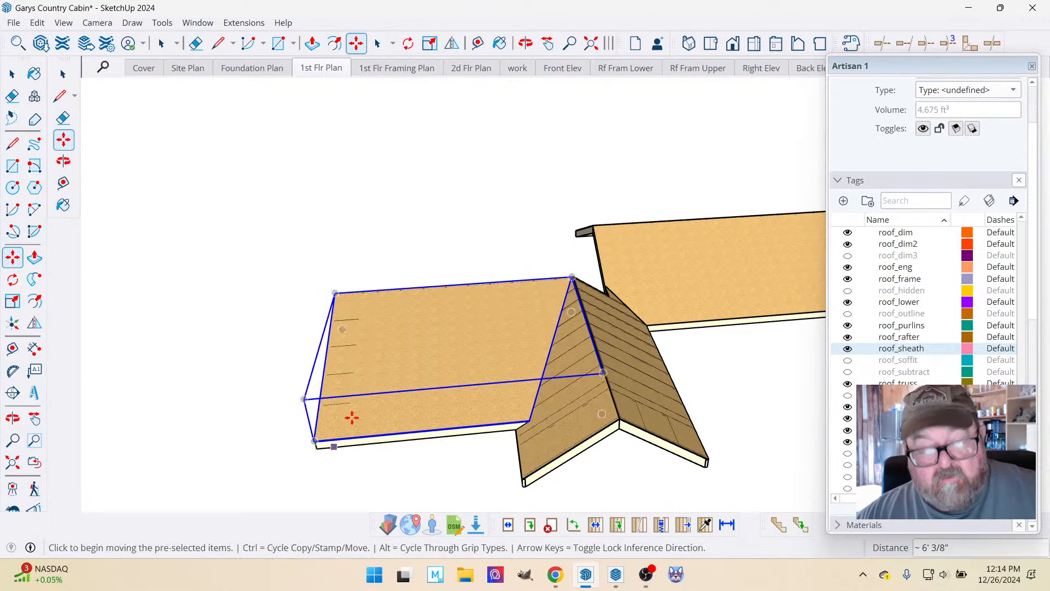
Move the lower roof's sheathing panel about 5/8" from its bottom corner onto the corner of the framing at the gable end.
click(526, 43)
scroll(354, 394, up, 5)
drag(293, 444, 373, 270)
scroll(390, 336, up, 6)
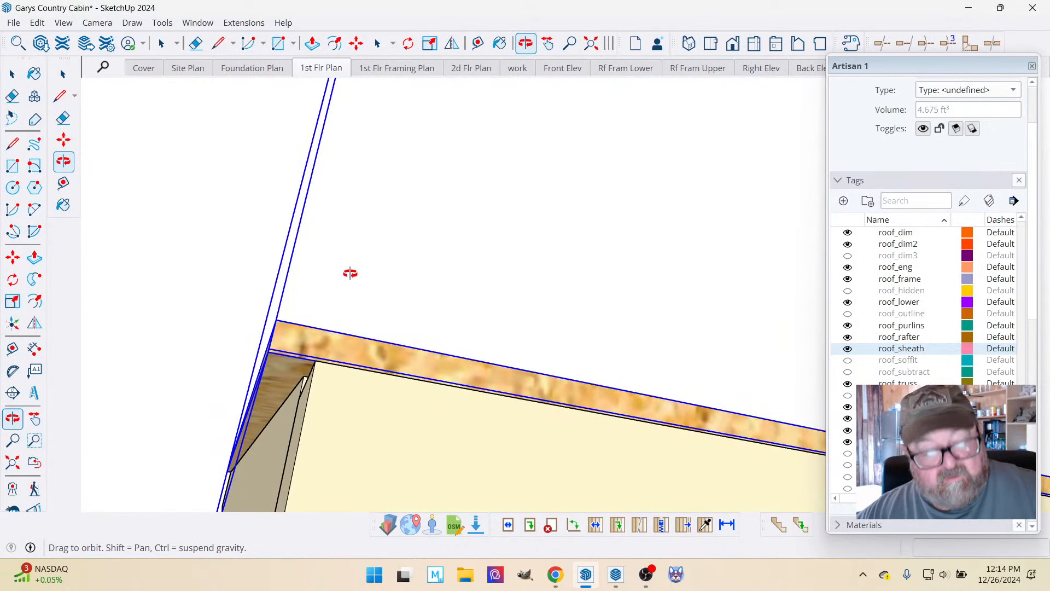
click(356, 44)
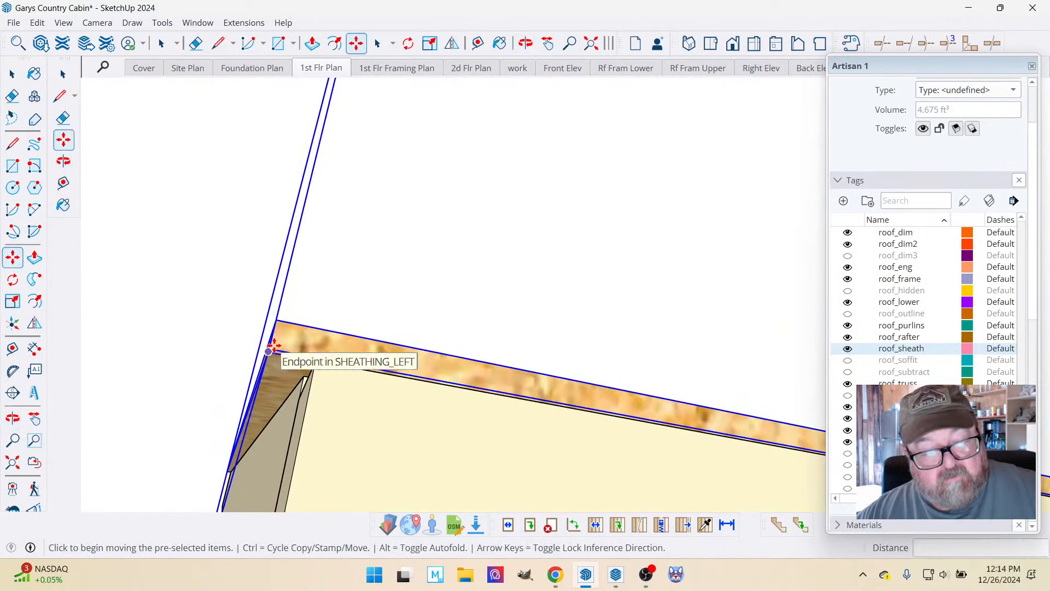
click(272, 349)
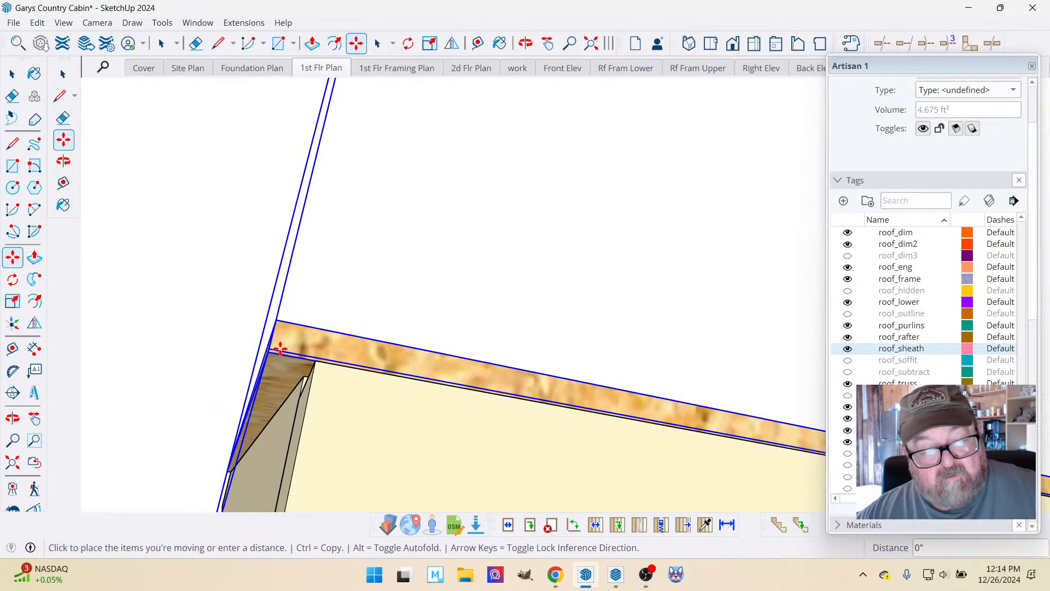
click(317, 358)
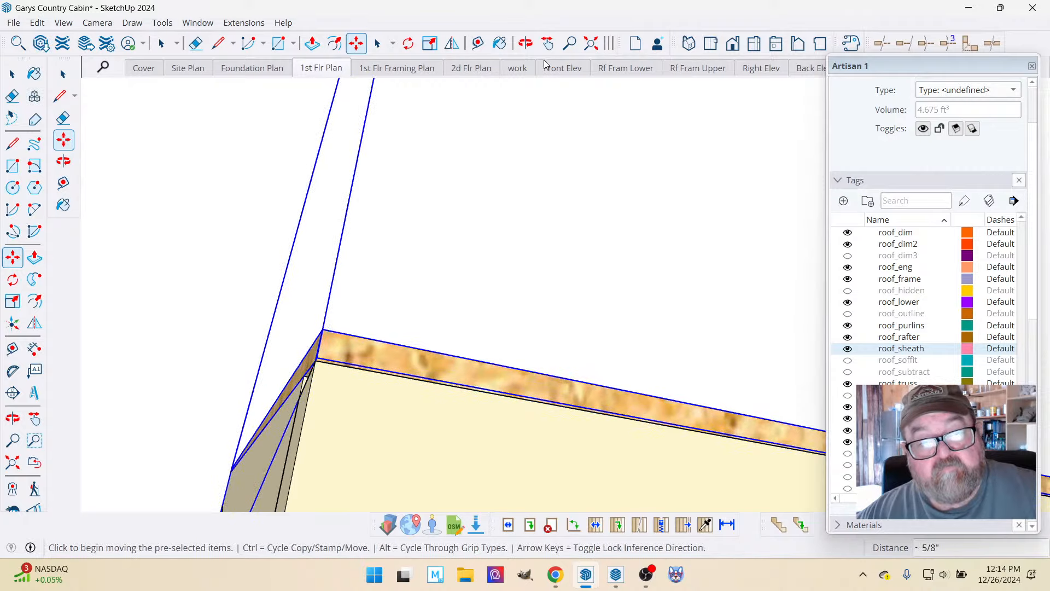
Inspect the placed sheathing panel from below and above where it meets the gable roof, and clear the selection.
key(o)
drag(518, 107, 390, 318)
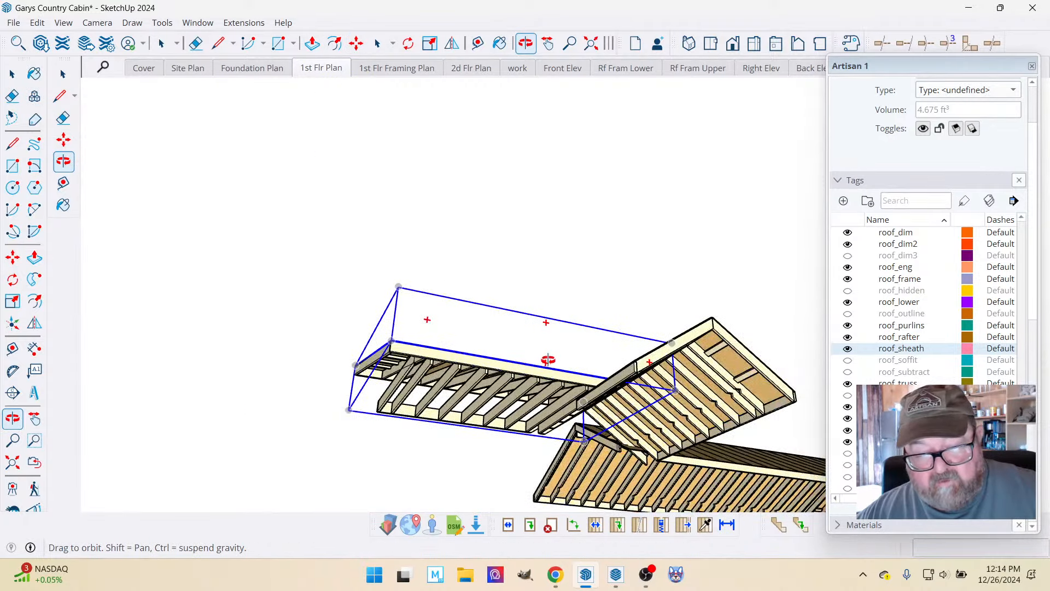
drag(548, 360, 590, 479)
scroll(572, 426, down, 5)
scroll(583, 453, up, 6)
scroll(443, 376, down, 3)
drag(525, 405, 567, 424)
scroll(567, 425, up, 1)
click(12, 73)
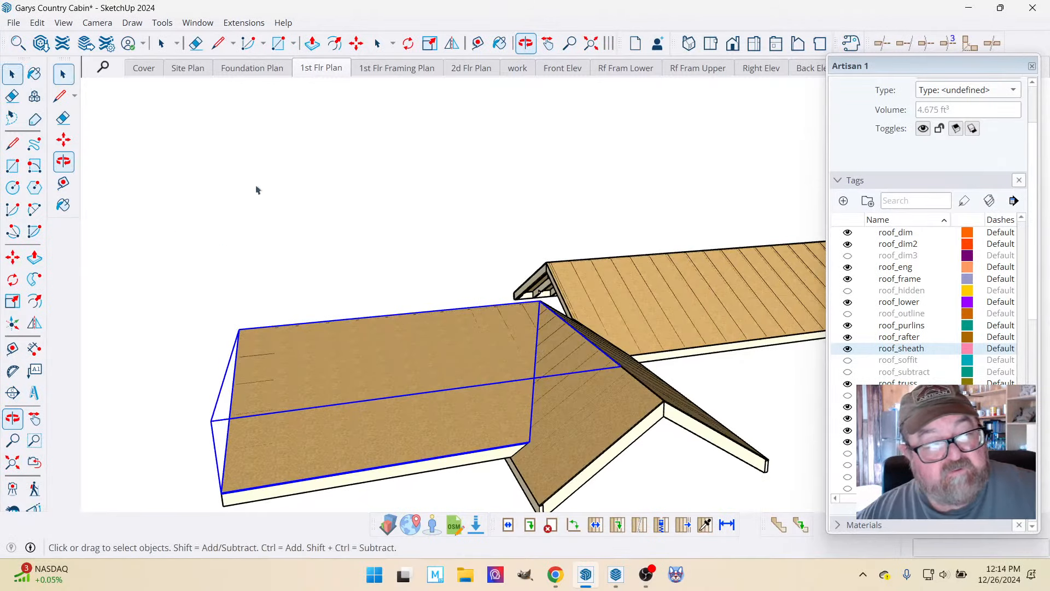
click(257, 190)
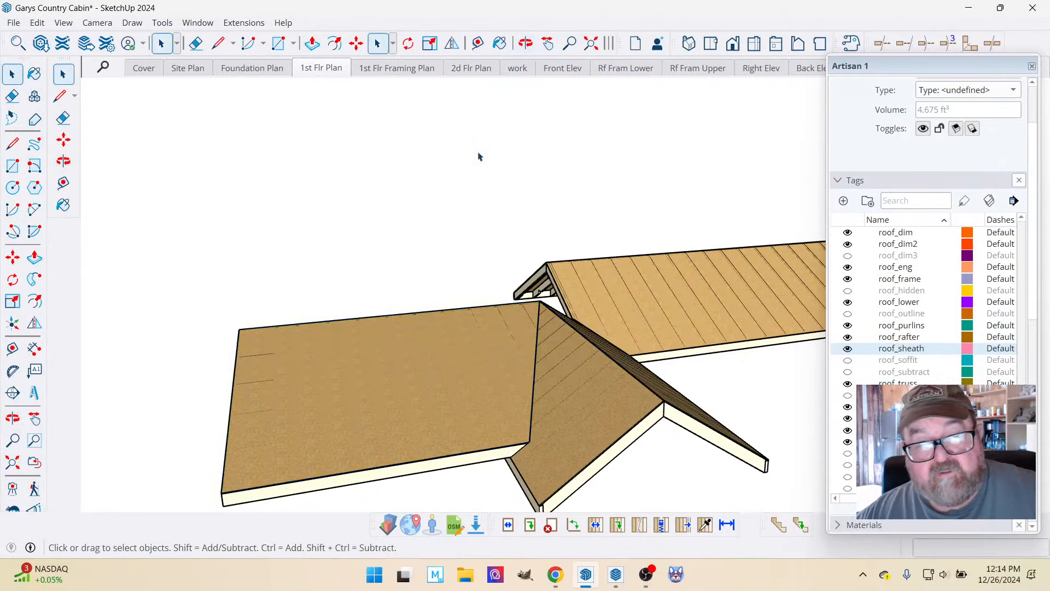
Open the Rf Fram Lower scene and examine the lower roof's rafter layout in plan.
click(640, 71)
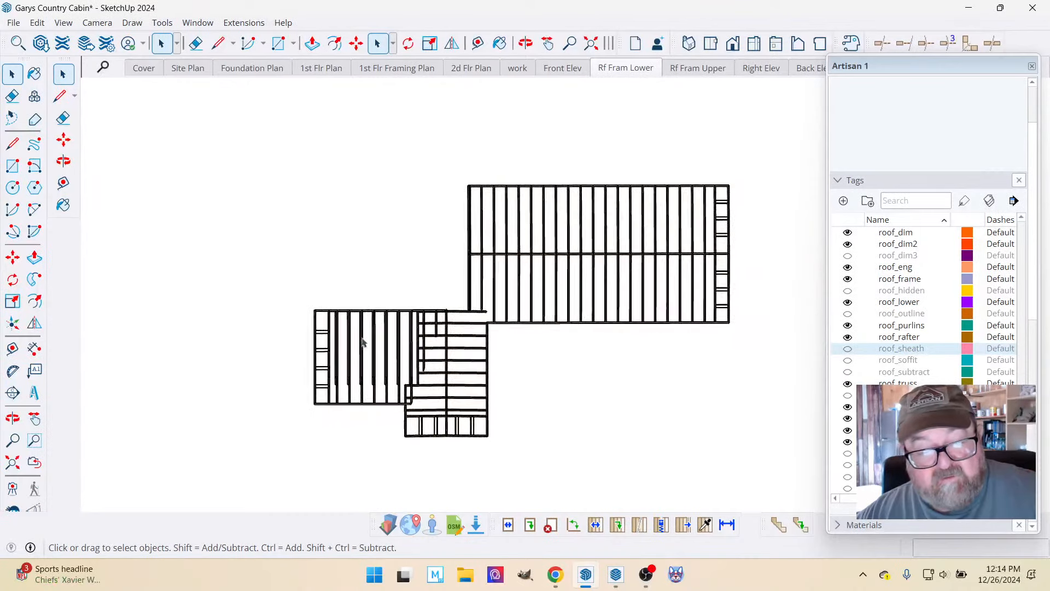
scroll(404, 390, up, 4)
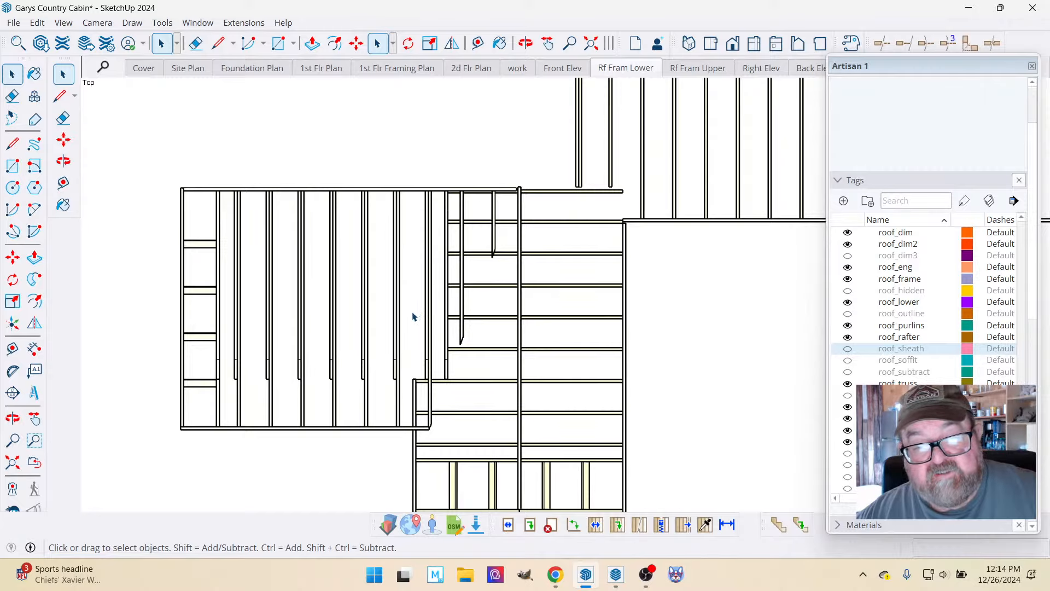
scroll(413, 316, down, 1)
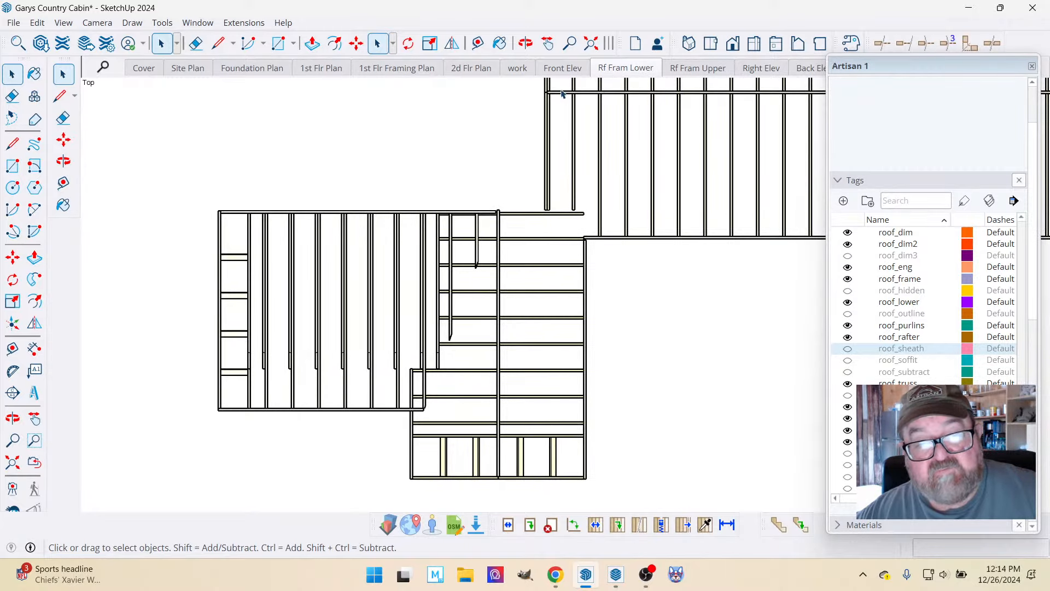
Switch to the work scene and examine the inside corner where the two roofs' eave boards and rafters meet.
click(525, 68)
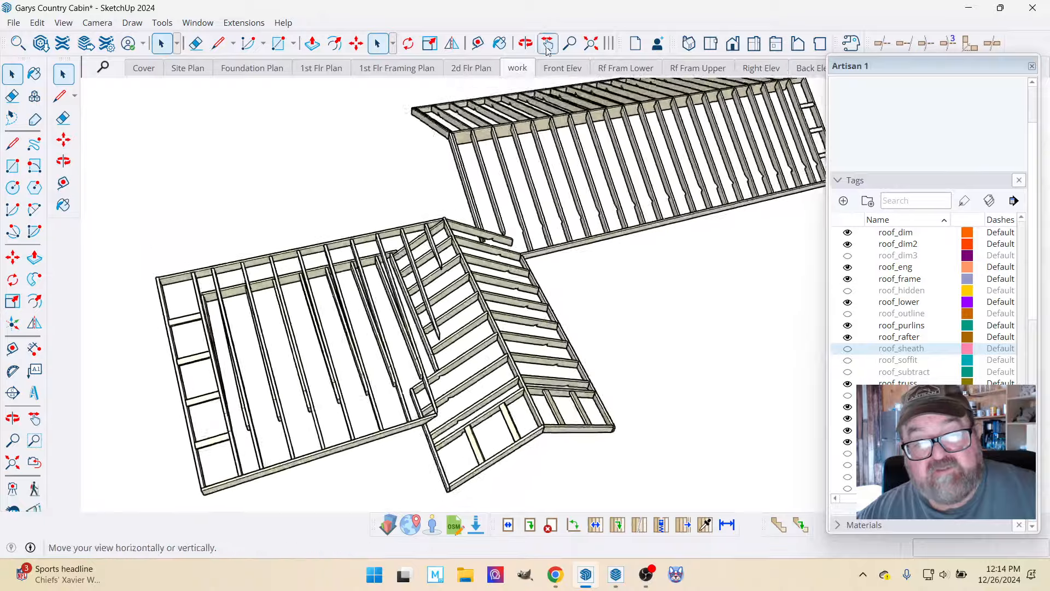
click(526, 44)
drag(565, 228, 507, 243)
scroll(507, 243, up, 8)
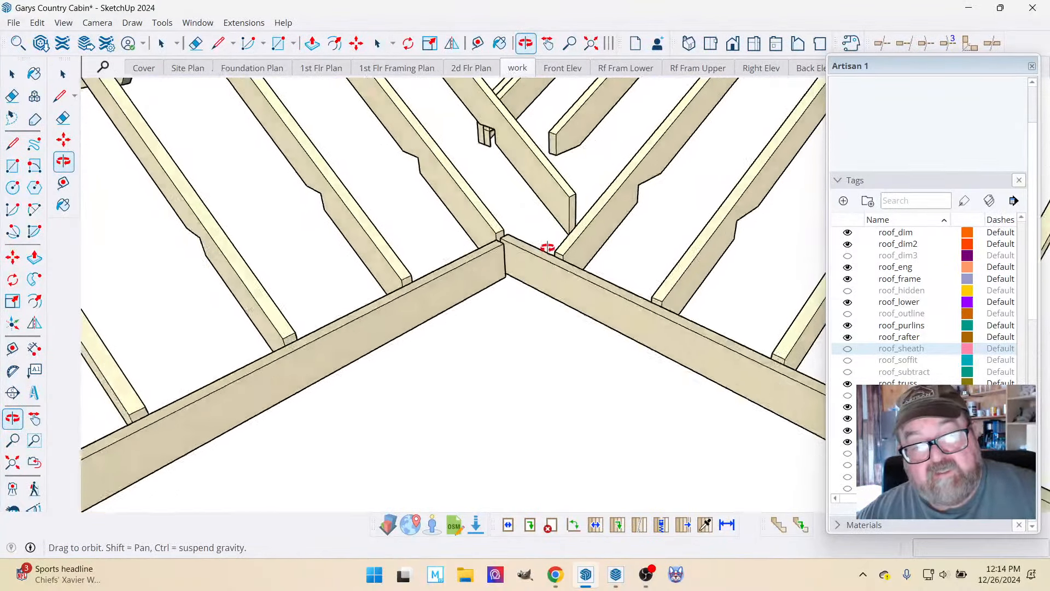
drag(562, 185, 556, 335)
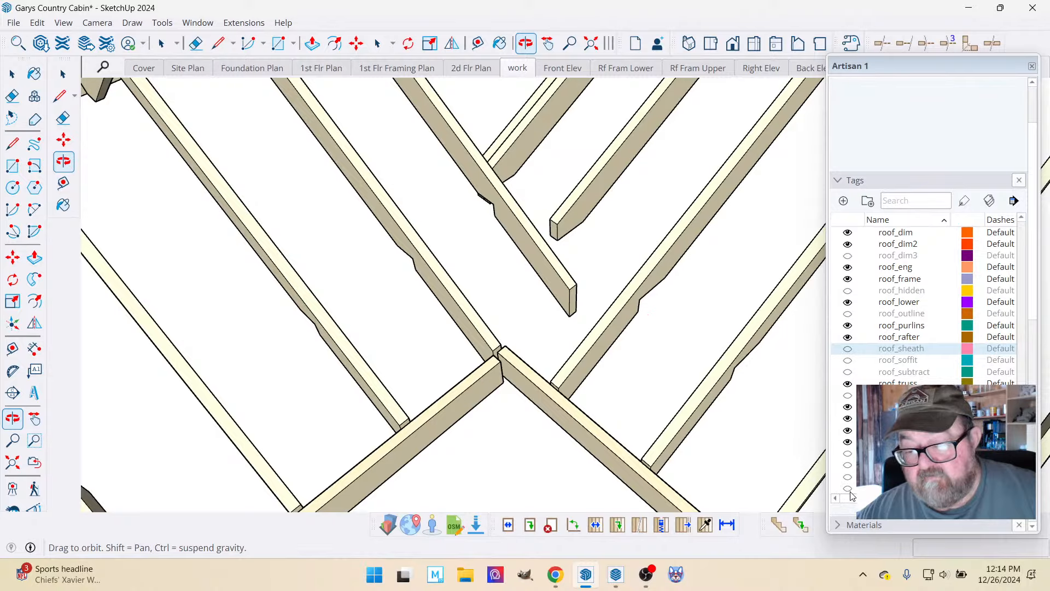
Show the hidden tag directly below porch floor and the roof_sheath tag, and inspect the sheathing at the roofs' inside corner.
scroll(853, 465, down, 3)
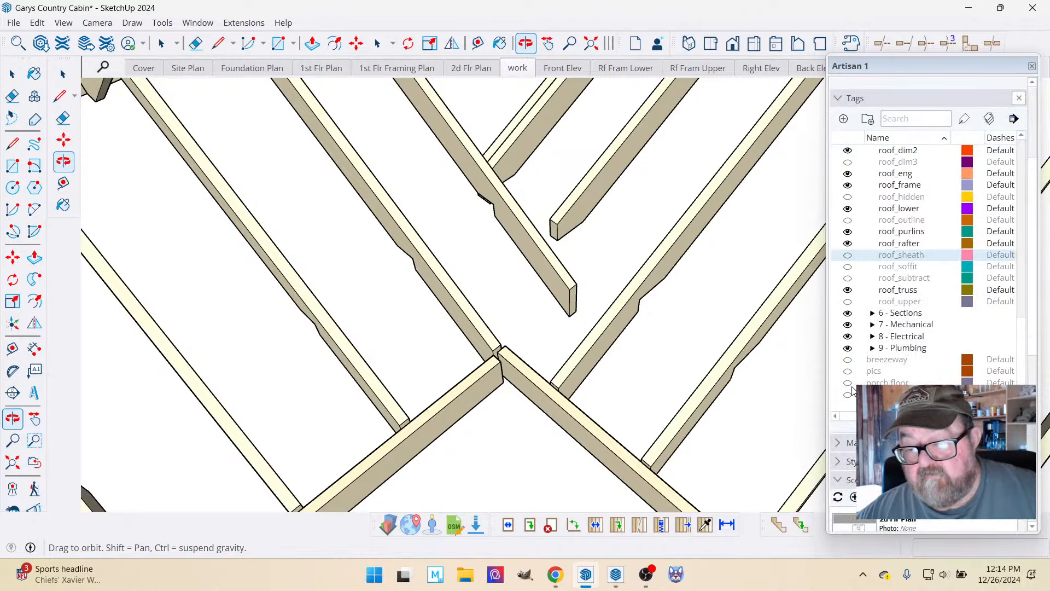
click(848, 395)
drag(592, 331, 565, 362)
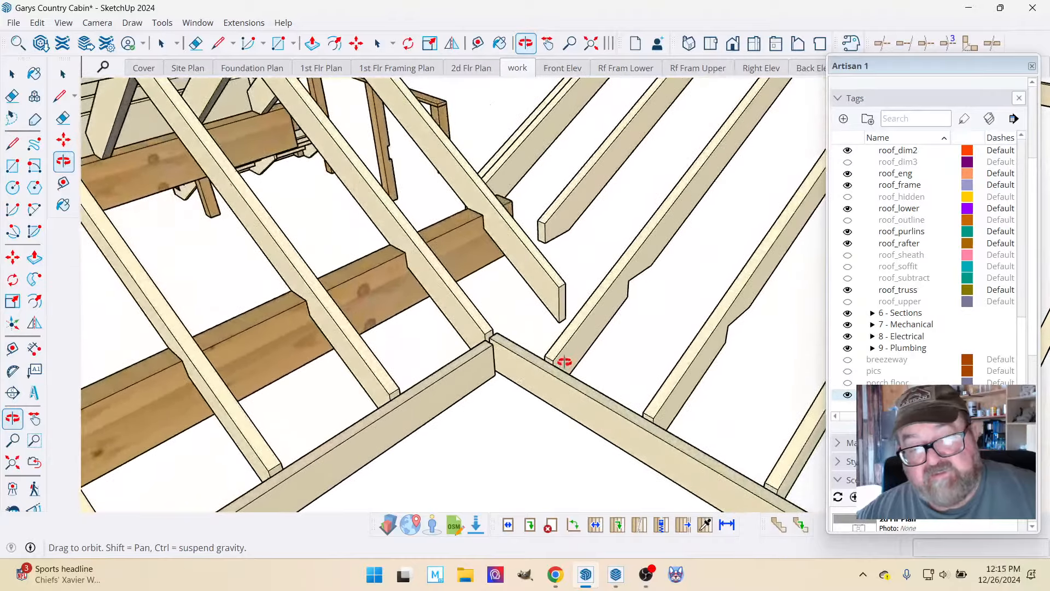
click(848, 256)
drag(637, 270, 906, 231)
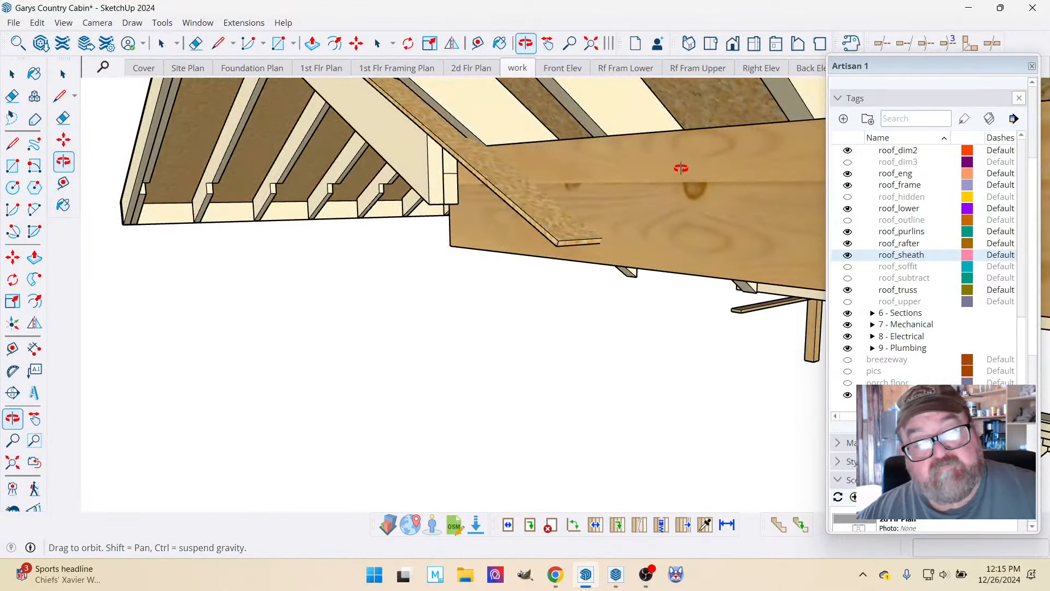
drag(581, 200, 546, 237)
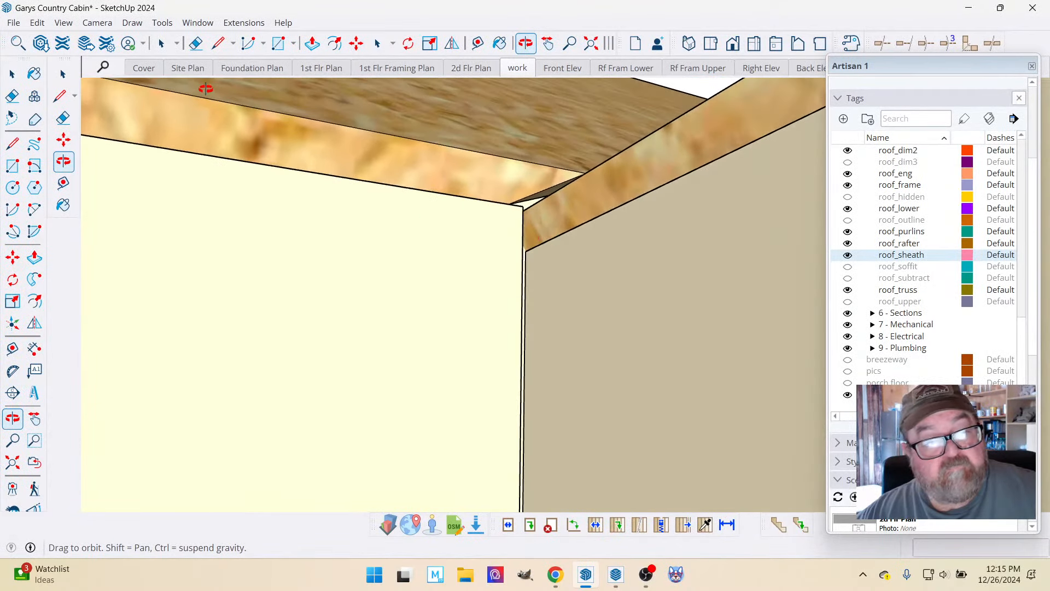
Open the sheathing panel at the inside corner for editing and start a cut line across its edge face near the corner.
click(12, 74)
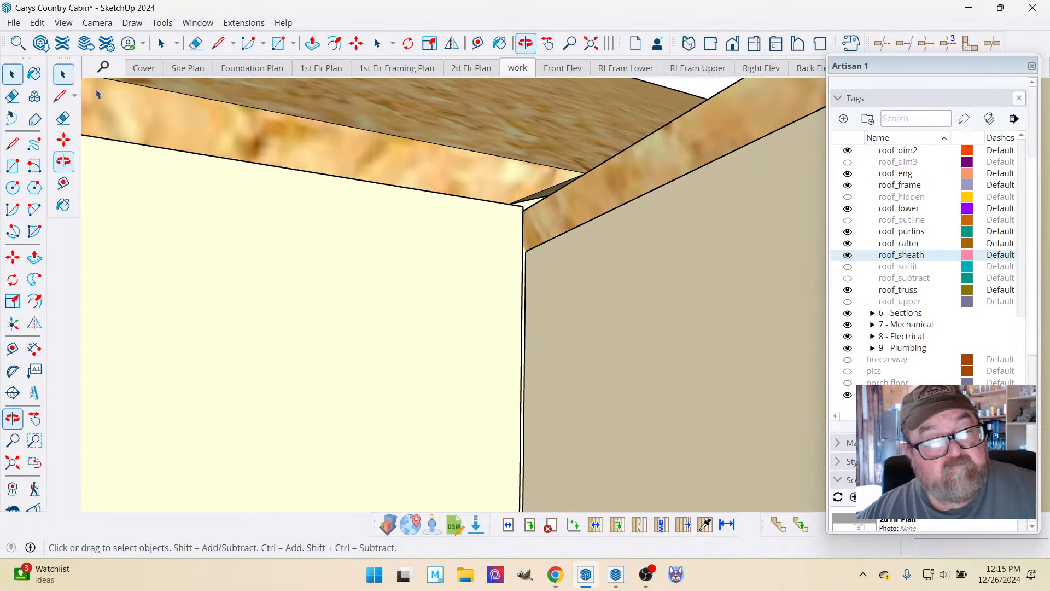
double_click(630, 172)
click(631, 173)
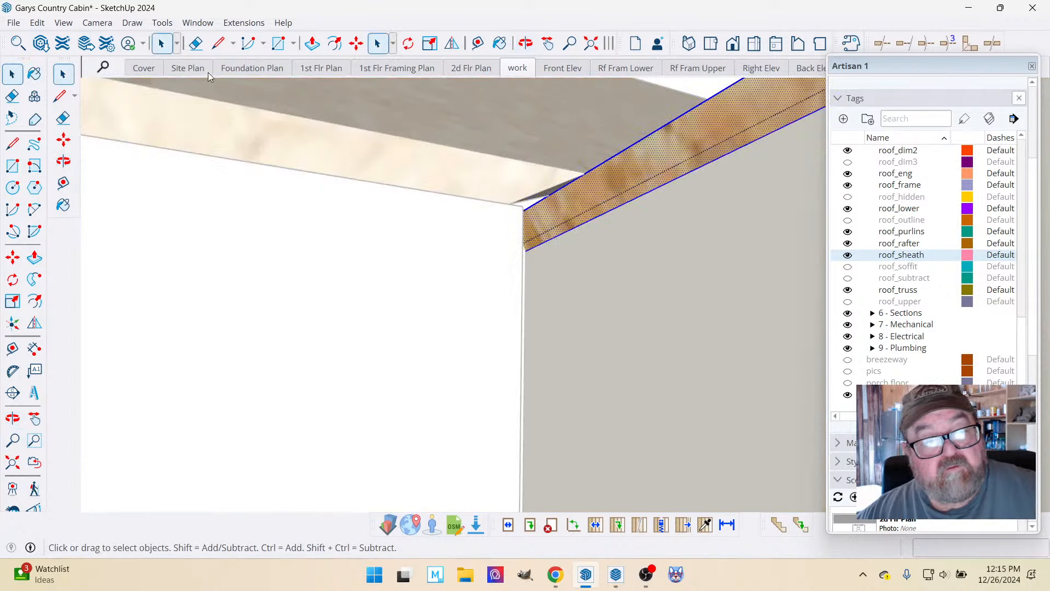
click(224, 46)
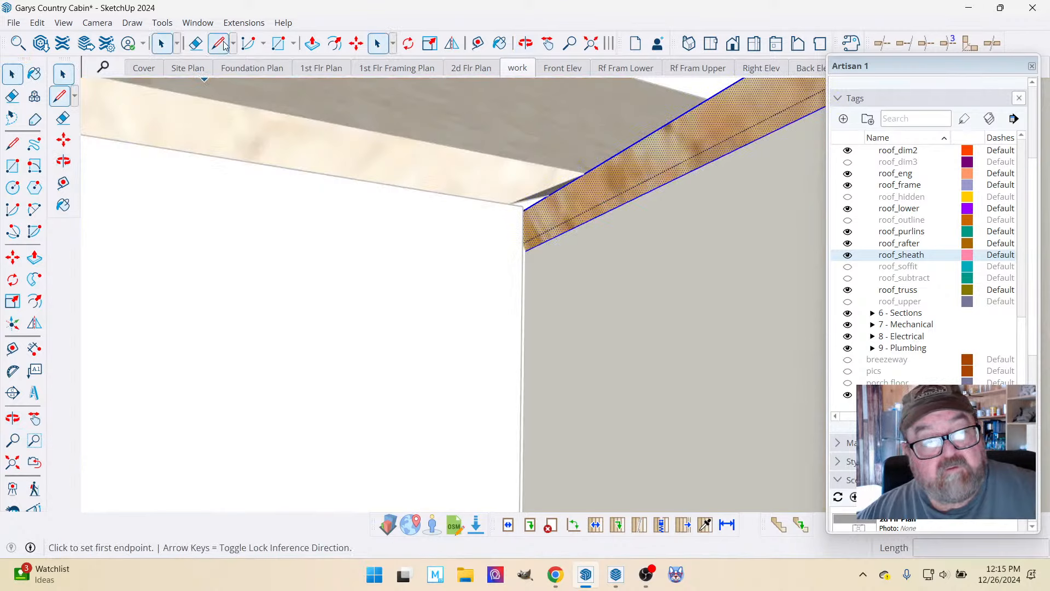
click(530, 206)
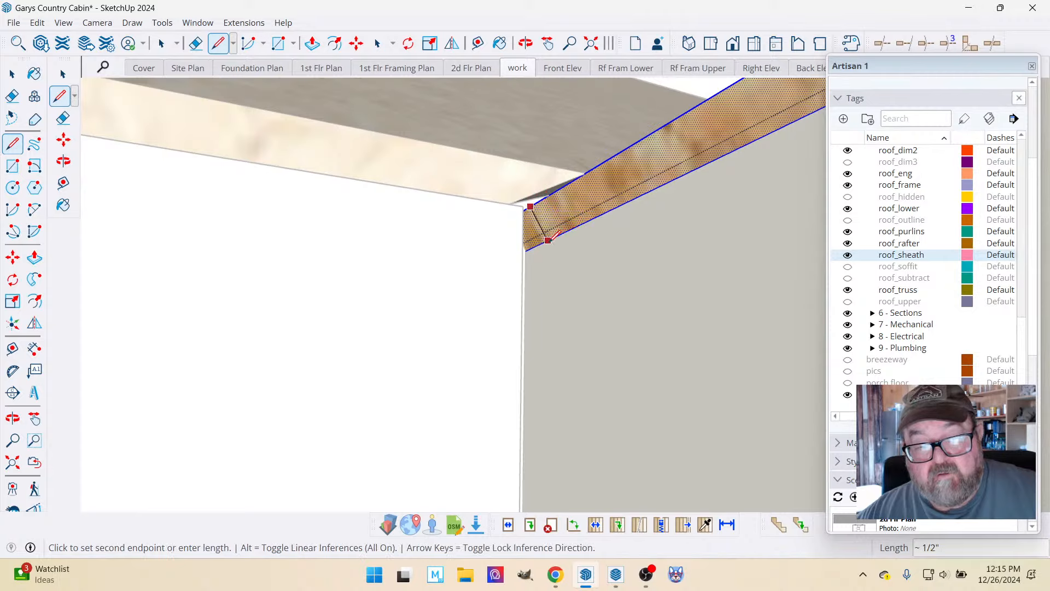
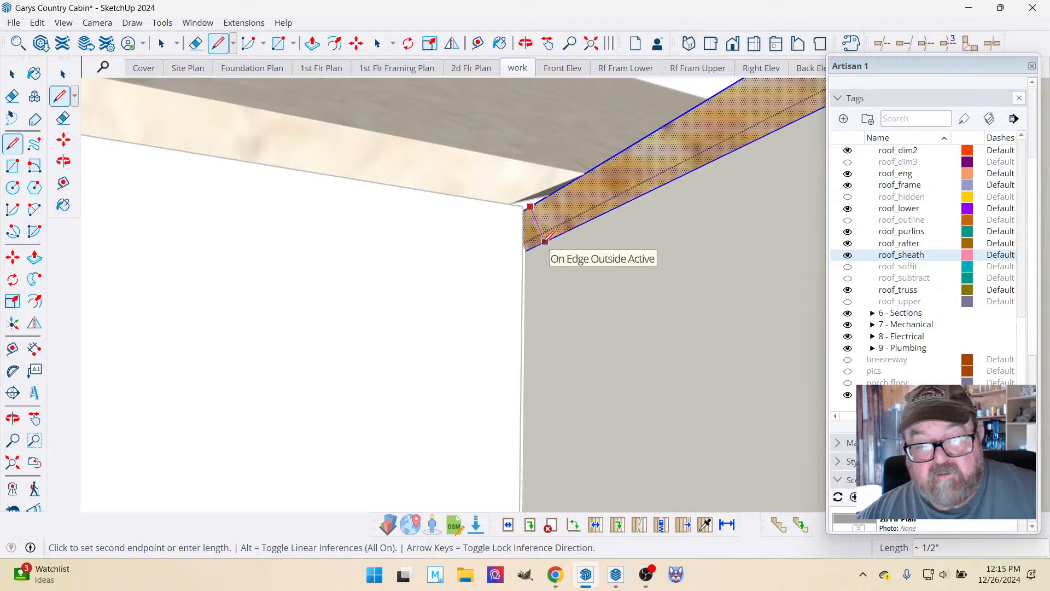
Complete the cut line across the sheathing panel's edge face near the roofs' inside corner.
click(546, 241)
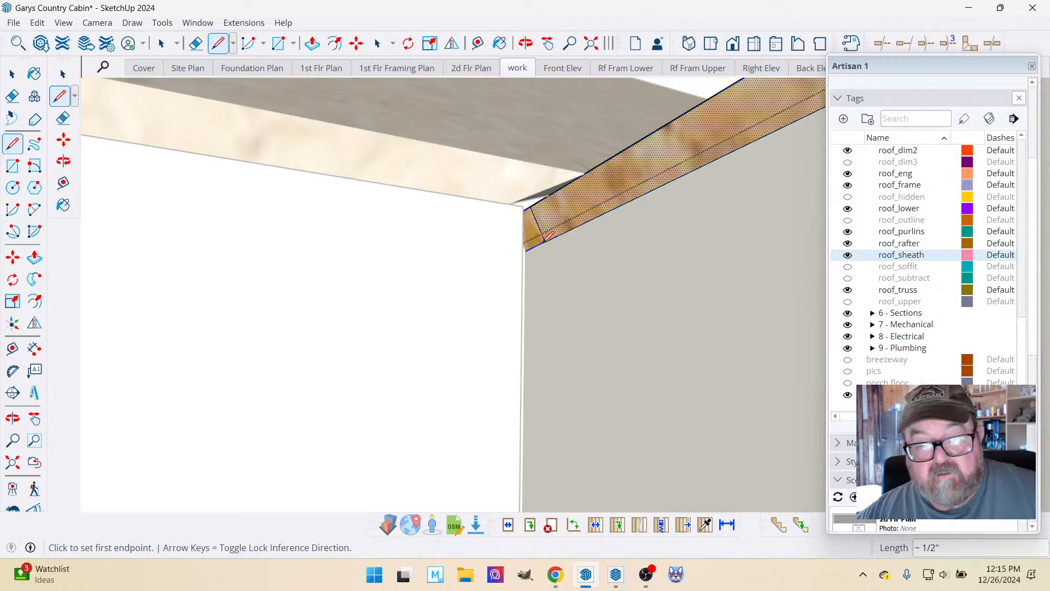
click(525, 44)
scroll(480, 349, up, 5)
middle_drag(480, 349, 672, 324)
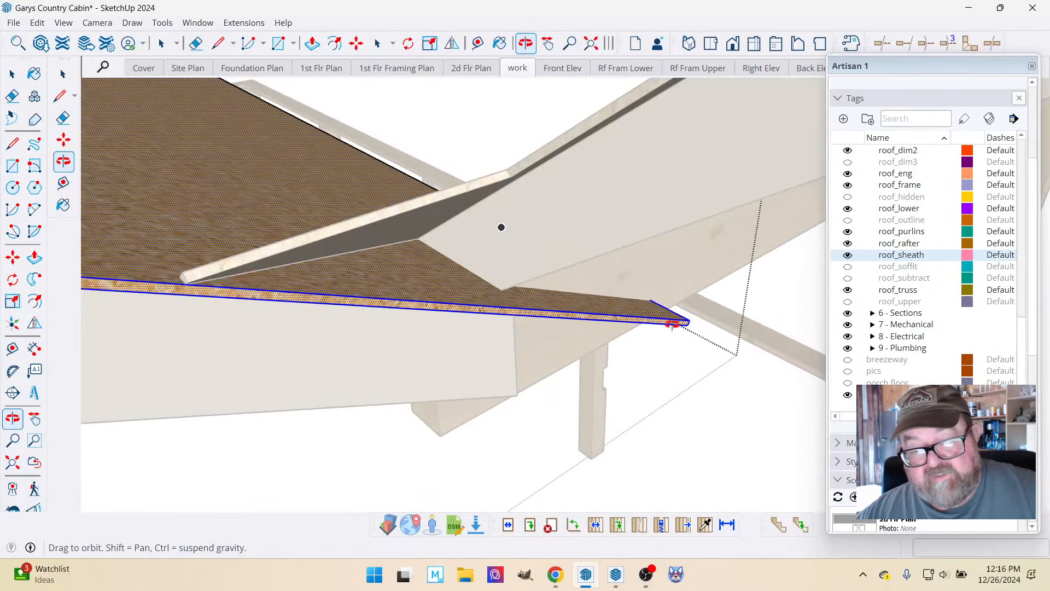
click(161, 43)
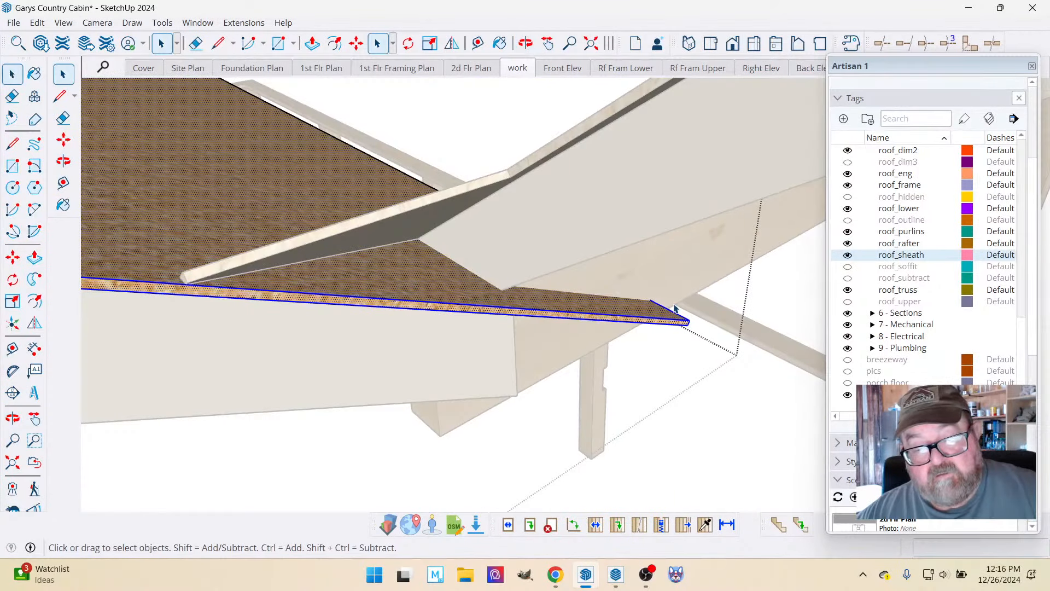
click(707, 349)
key(m)
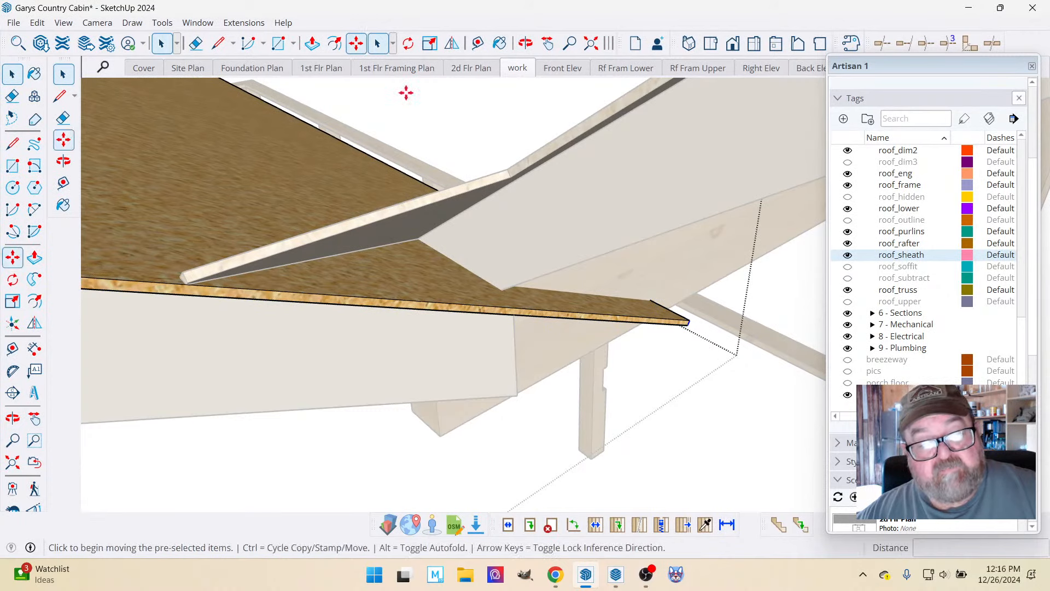
click(684, 323)
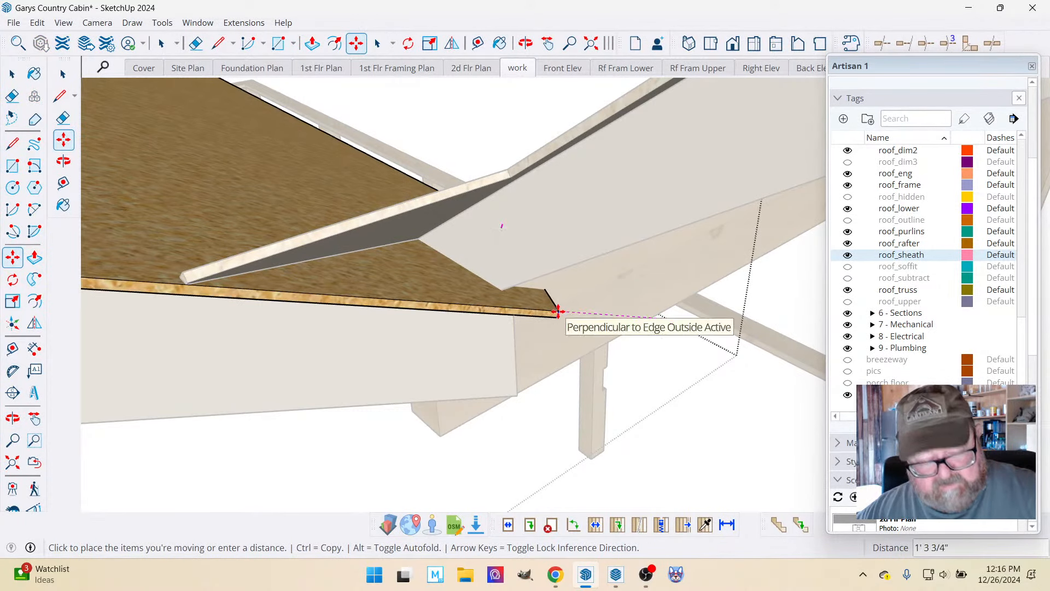
key(Escape)
Create a guide line along the eave edge of the open sheathing panel, running past its pointed end.
click(478, 43)
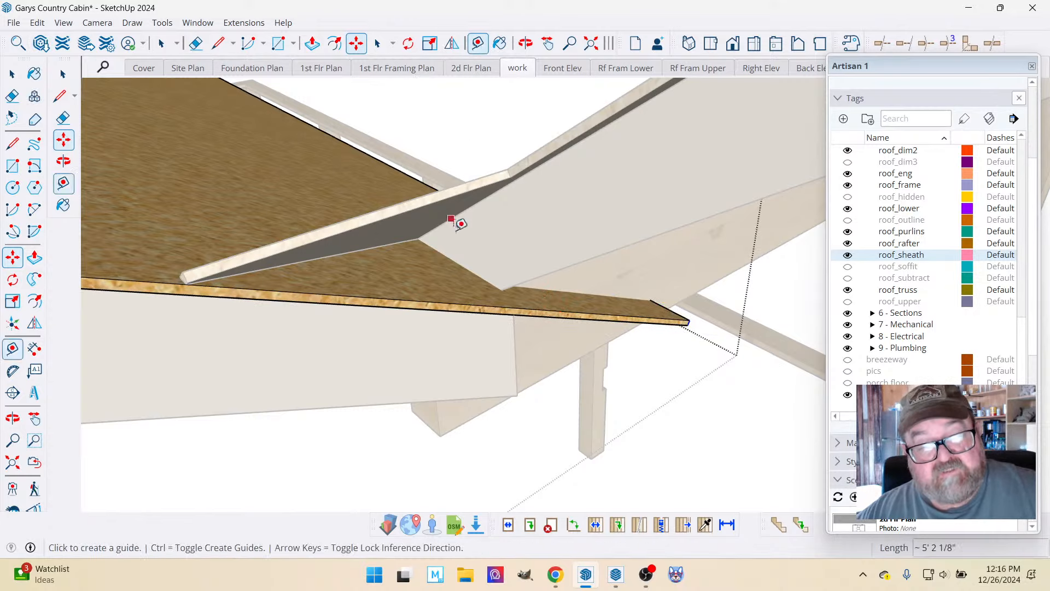
click(438, 290)
click(437, 291)
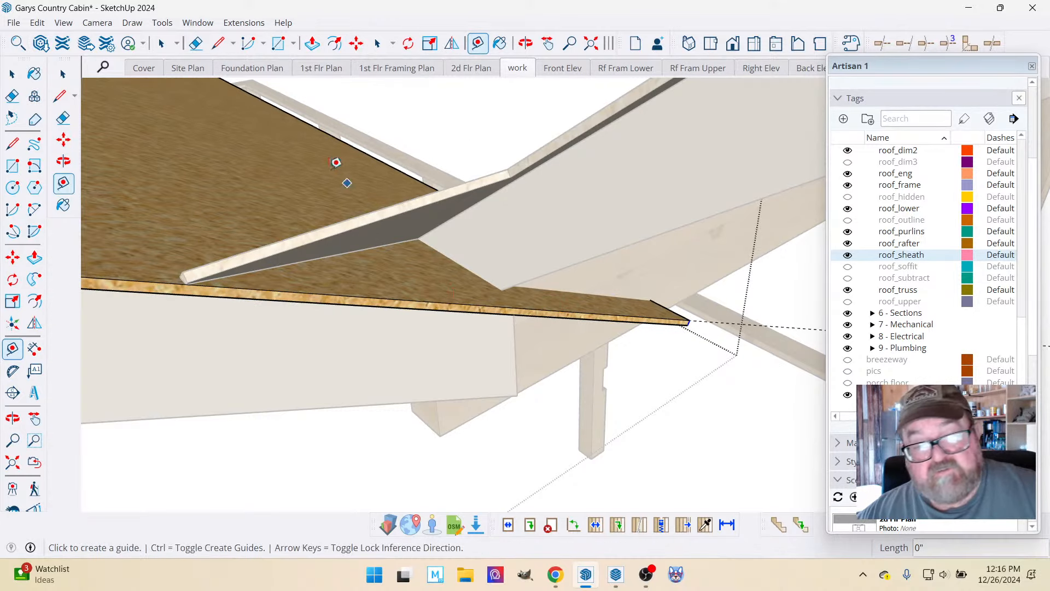
Move the panel's end edge about 1' 8 3/4" back along the guide to the end of the eave board.
click(63, 75)
click(13, 72)
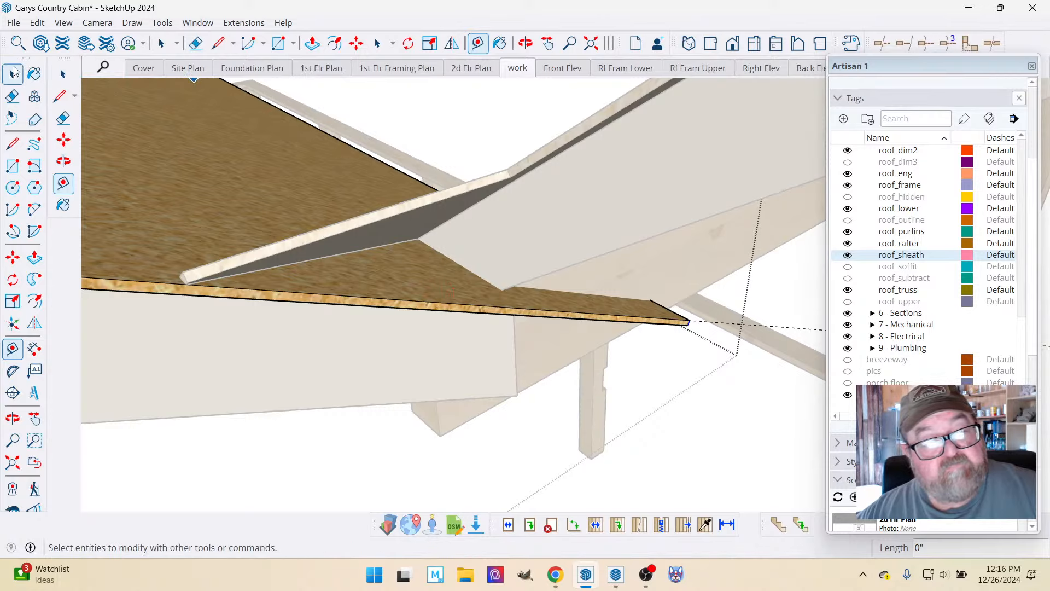
click(355, 43)
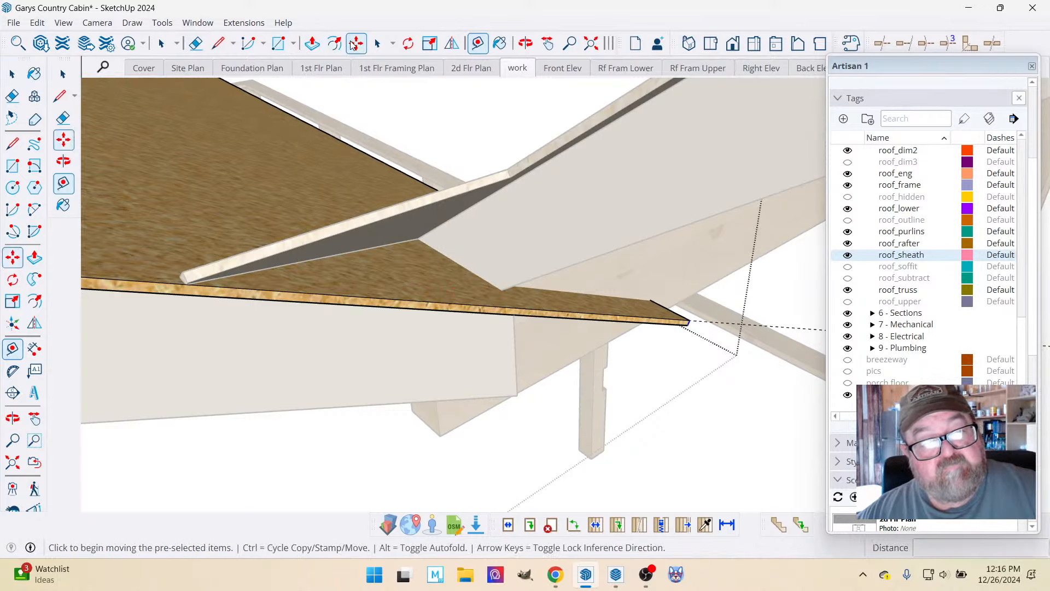
click(690, 321)
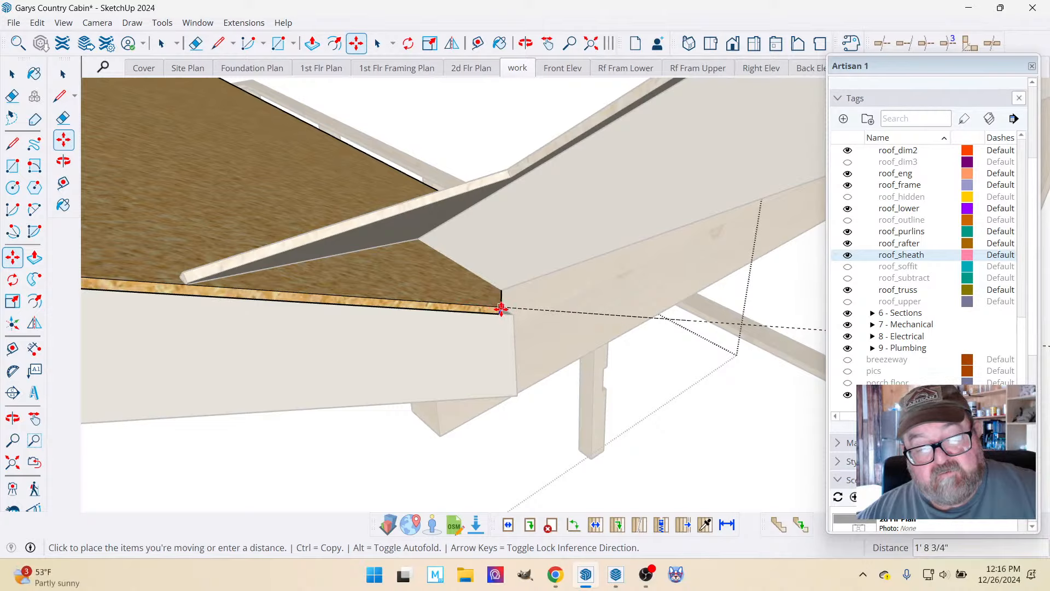
click(501, 308)
Move the panel's end edge about 1' 4 1/4" farther along the guide to the eaves' inside corner and finish editing the panel.
middle_drag(502, 308, 536, 294)
key(m)
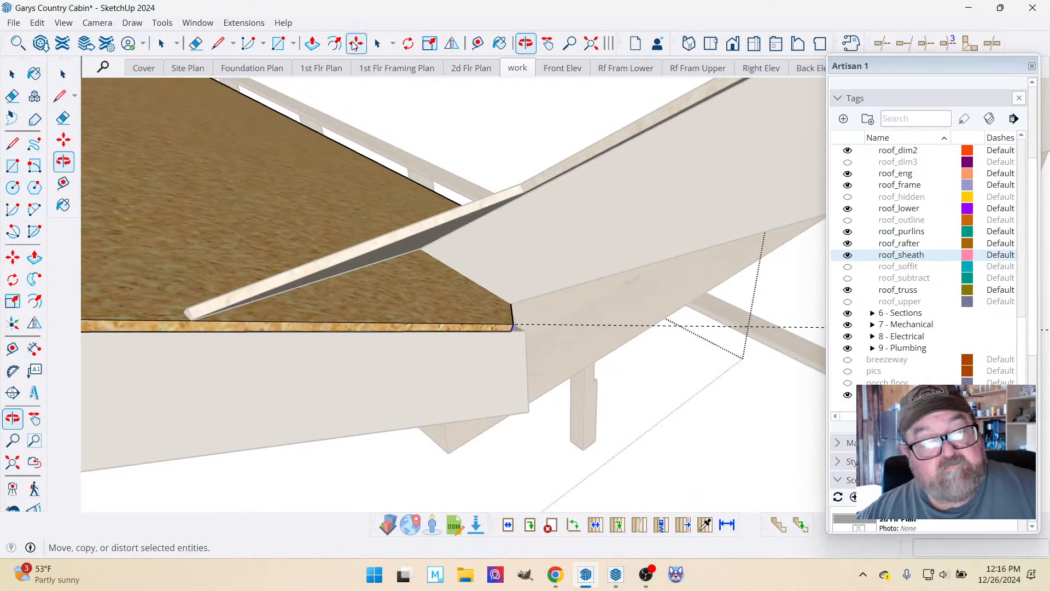
click(511, 323)
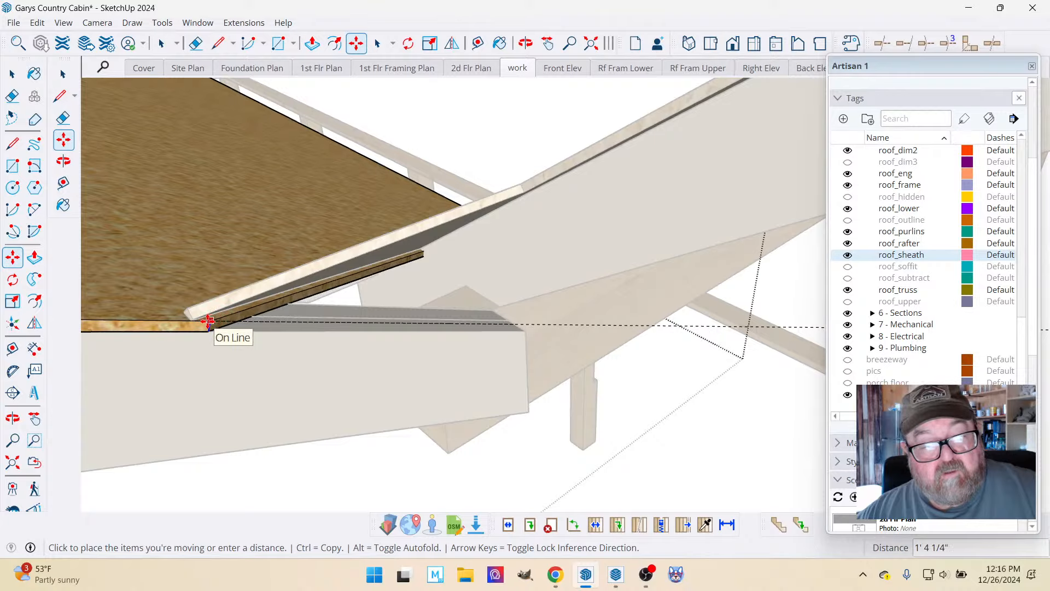
click(208, 321)
click(526, 43)
drag(541, 165, 494, 256)
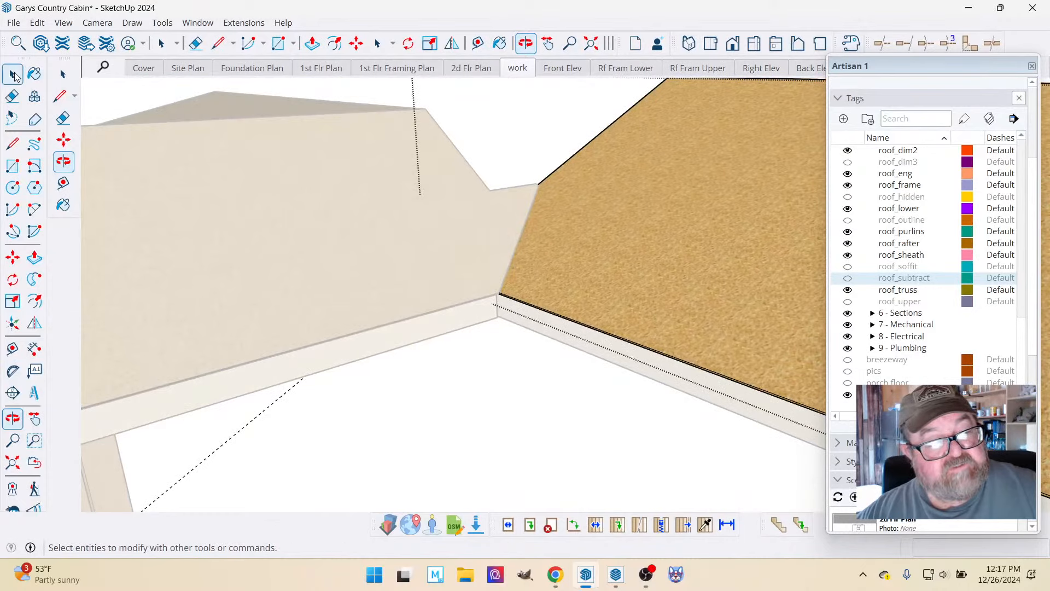
click(63, 73)
scroll(491, 366, down, 1)
scroll(490, 302, down, 1)
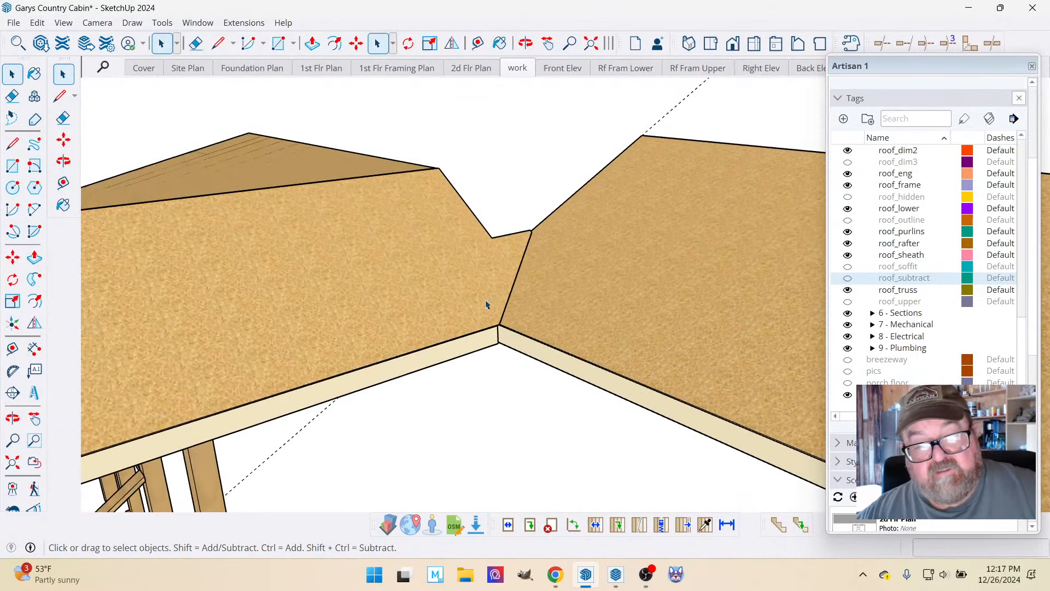
Examine the eave boards, rafter tails and beam end at the roofs' inside corner from below.
key(o)
drag(517, 93, 483, 154)
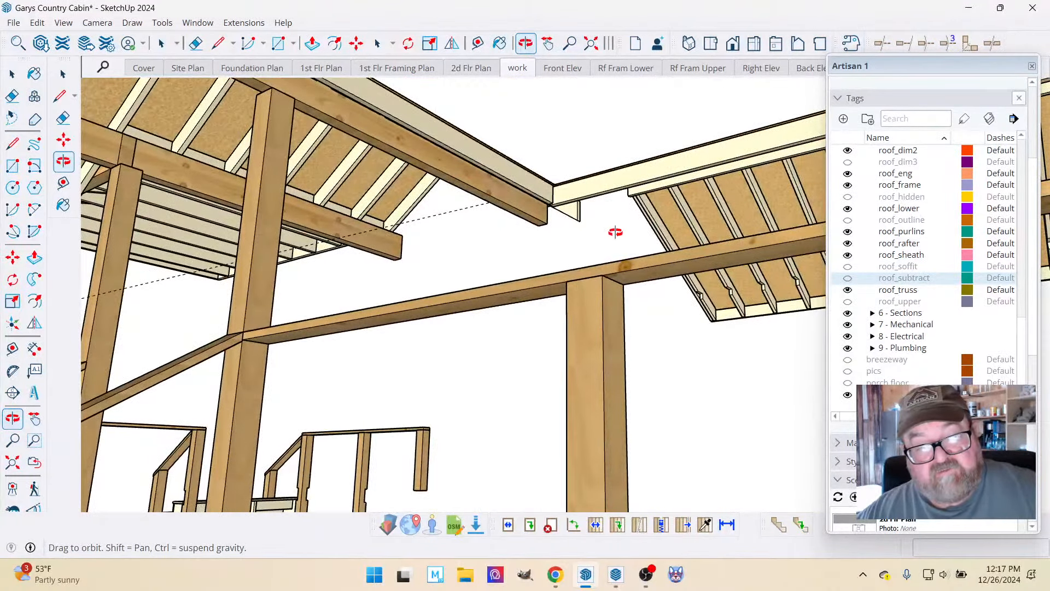
drag(615, 232, 492, 223)
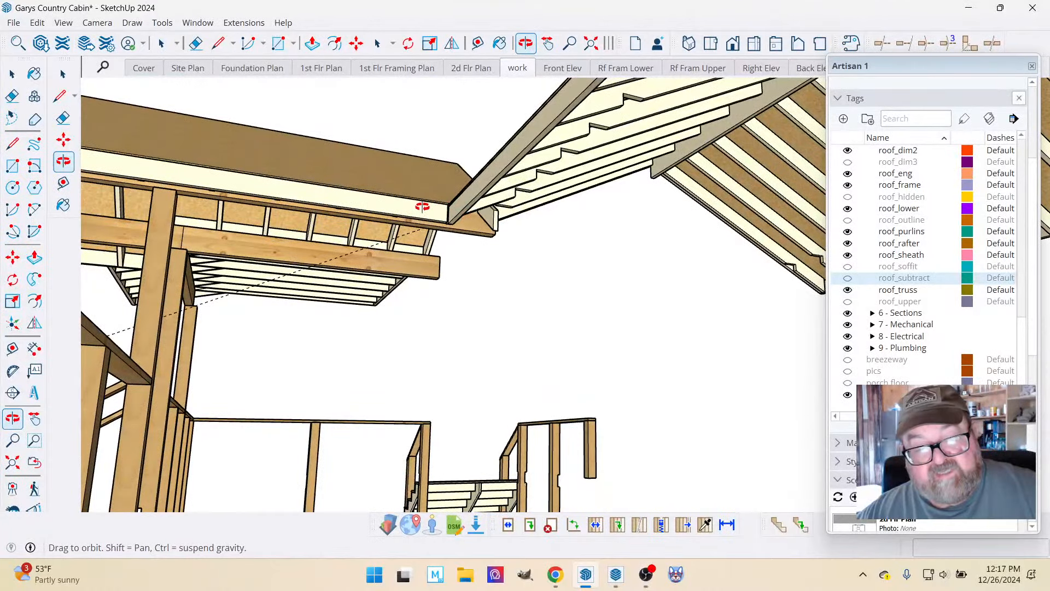
drag(422, 207, 600, 208)
scroll(692, 249, up, 5)
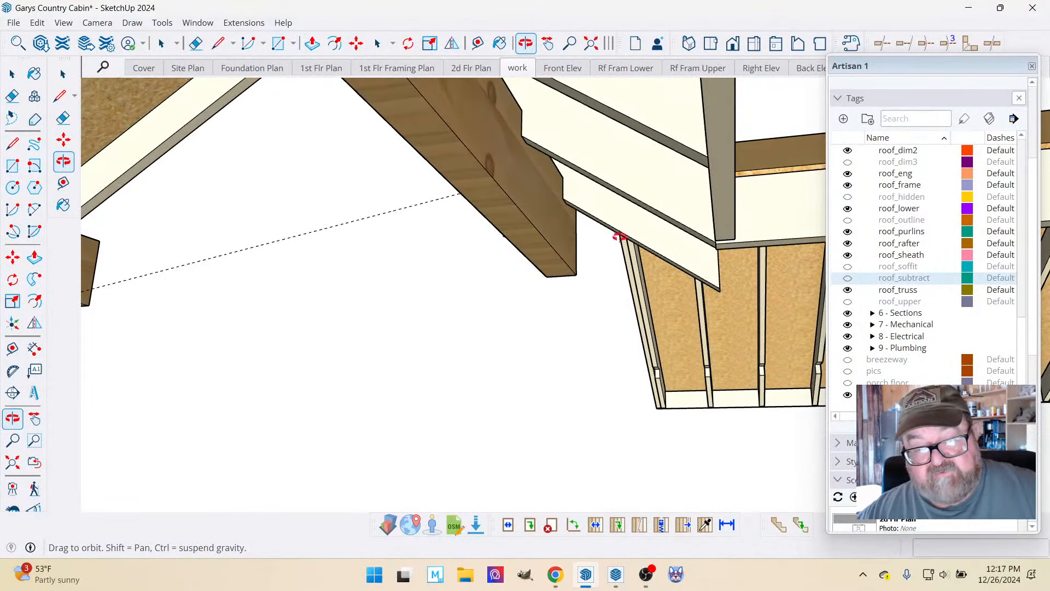
drag(685, 236, 581, 282)
Show the 4 - Wall tag folder and examine how the inside corner's eave framing sits against the walls.
scroll(897, 289, up, 5)
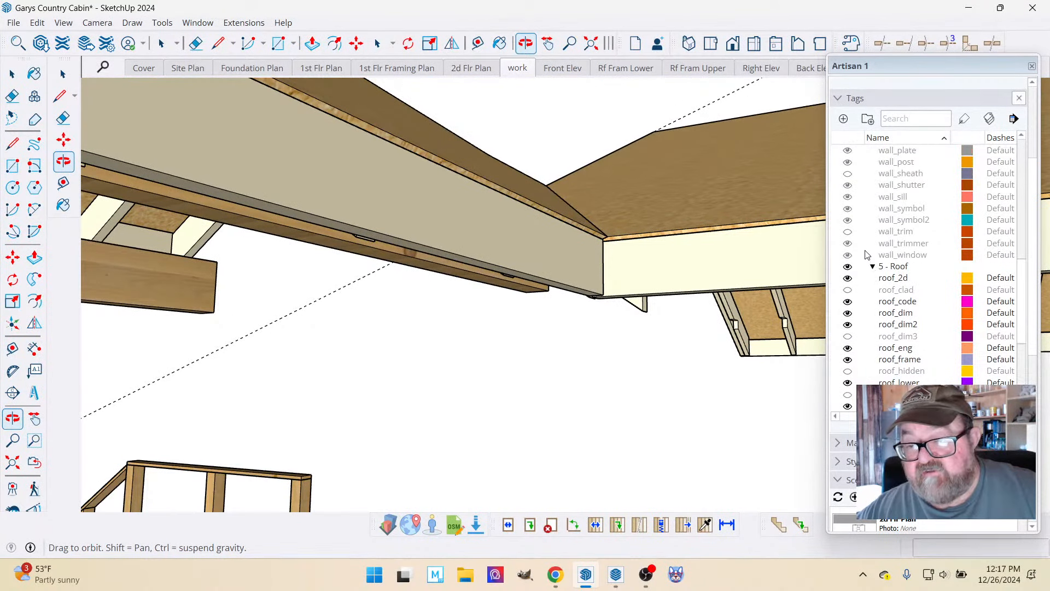
scroll(859, 246, up, 8)
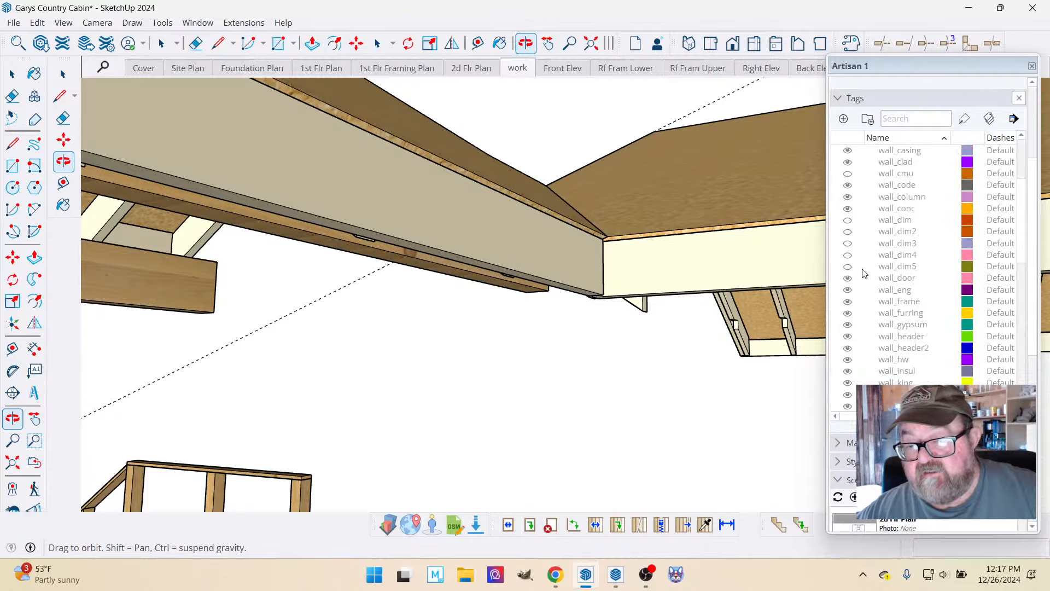
scroll(863, 274, up, 4)
click(848, 238)
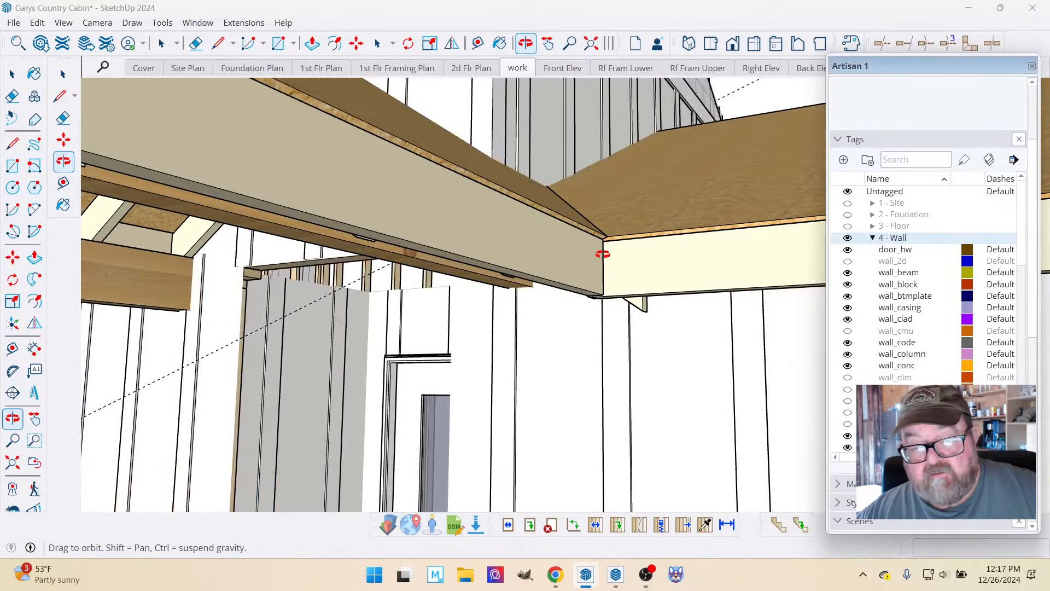
drag(602, 255, 618, 189)
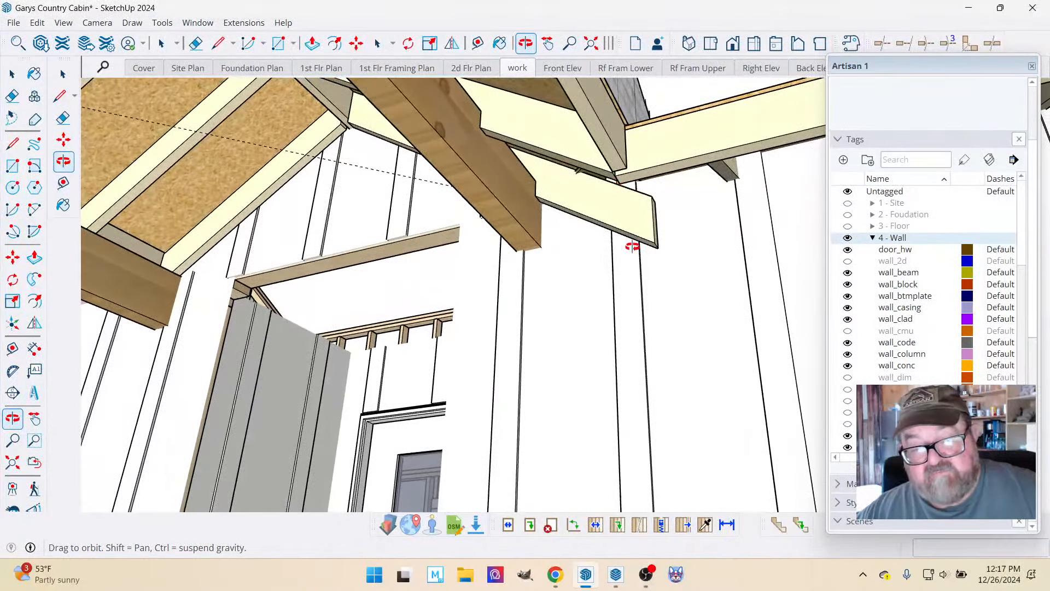
drag(633, 247, 582, 249)
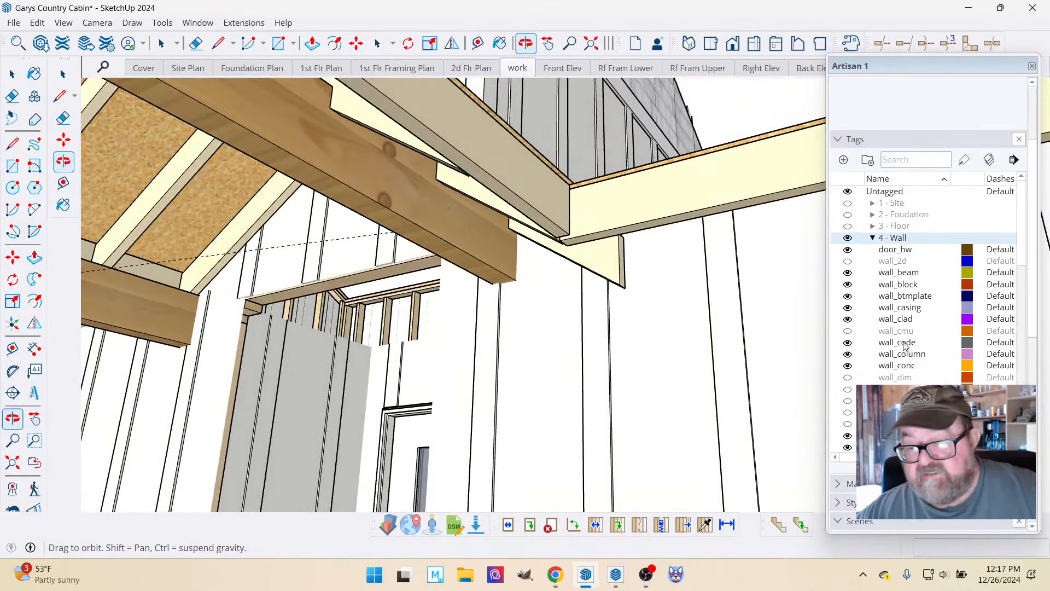
Show the roof_soffit tag and inspect the soffit at the inside corner and the sheathed roofs above it.
scroll(904, 345, down, 8)
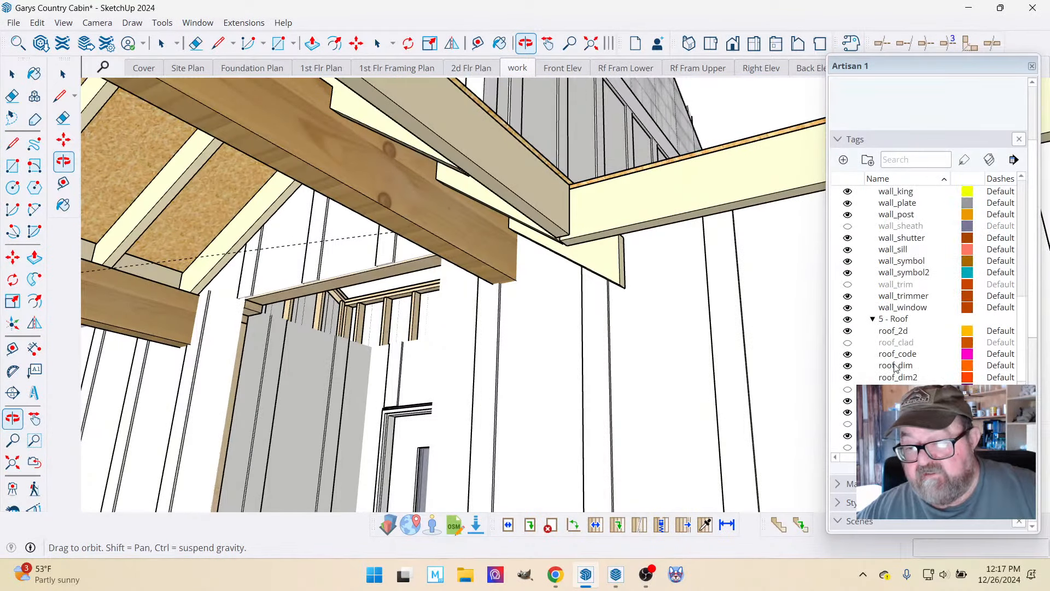
scroll(896, 368, down, 5)
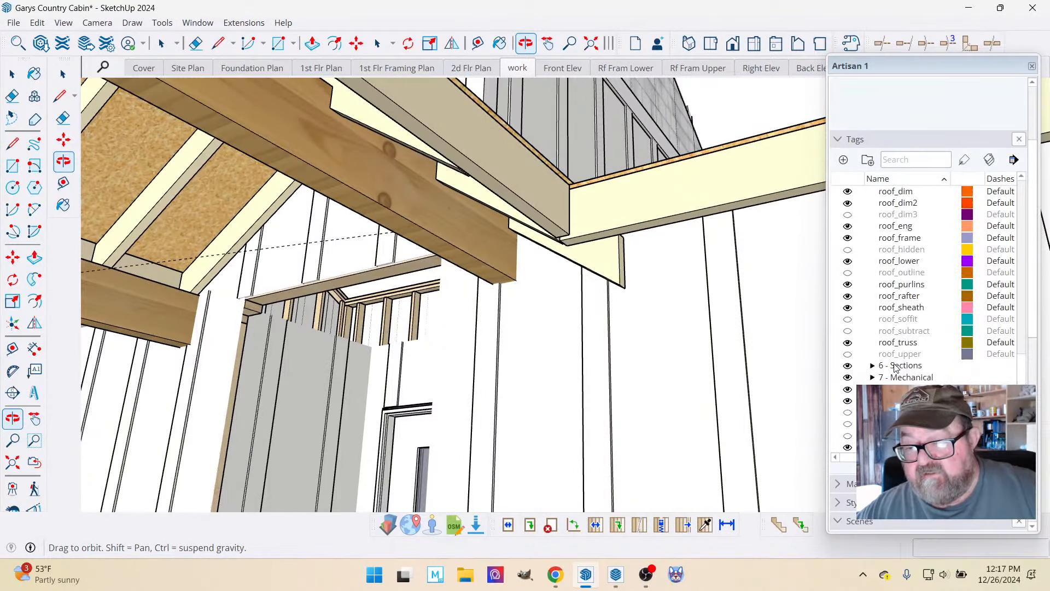
click(848, 321)
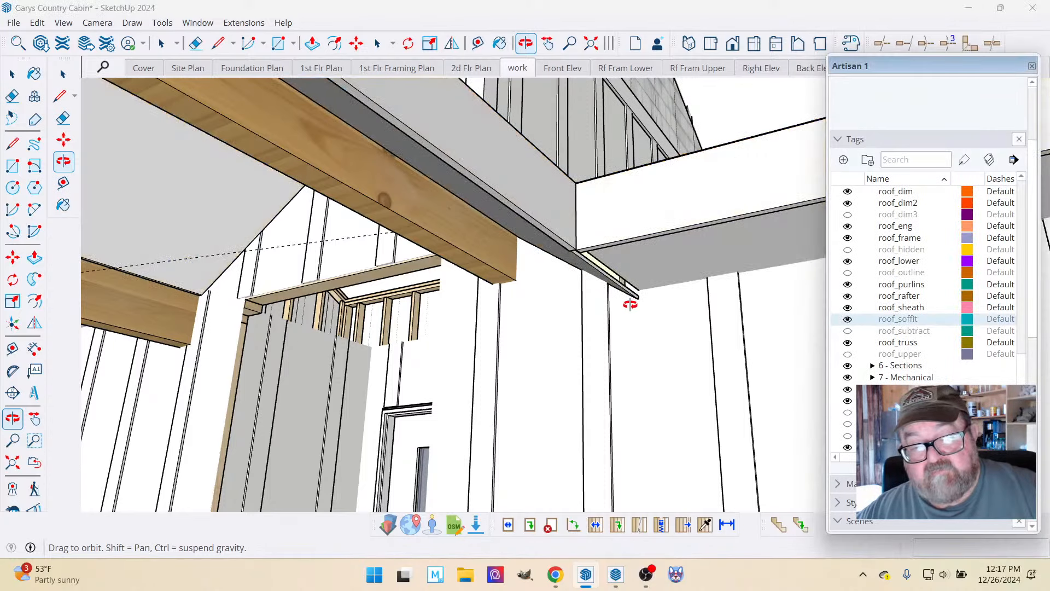
drag(630, 305, 736, 313)
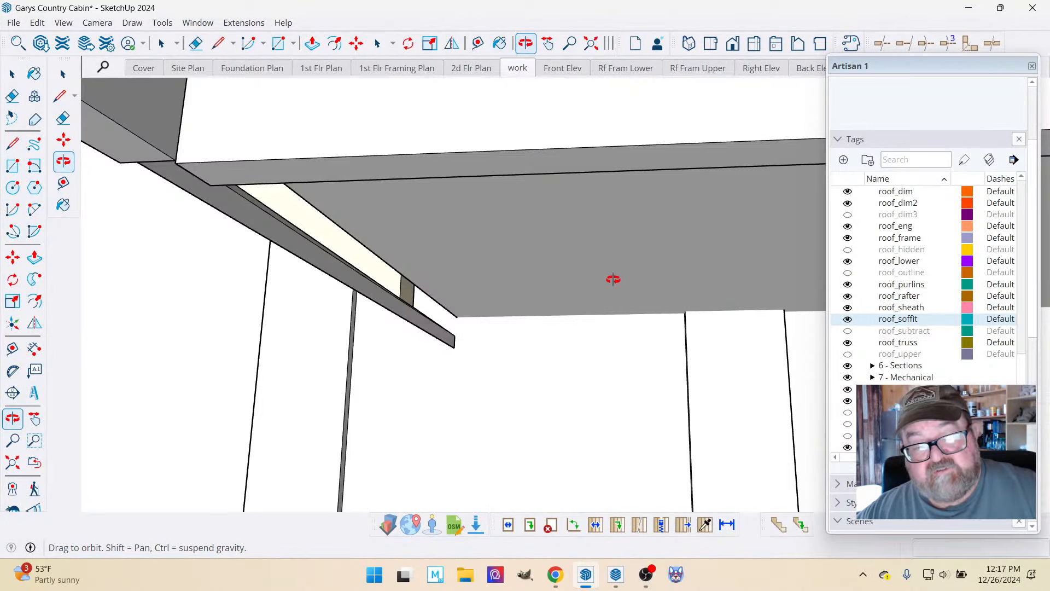
drag(478, 263, 467, 285)
drag(518, 310, 493, 213)
drag(297, 219, 326, 232)
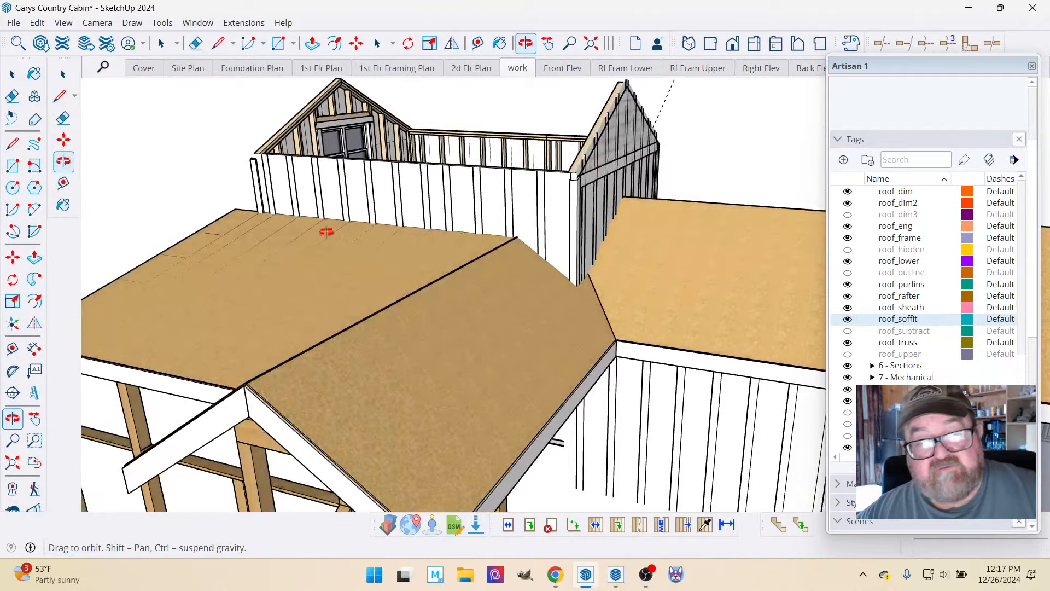
Open the Rf Fram Lower scene and examine the rafters where the lower roofs meet.
click(634, 68)
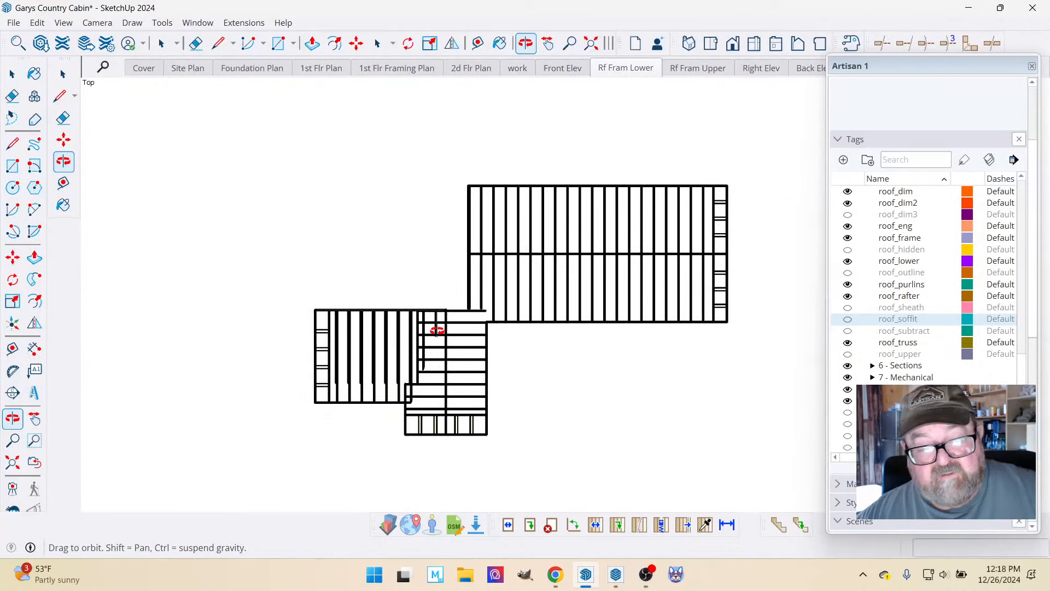
scroll(489, 327, up, 5)
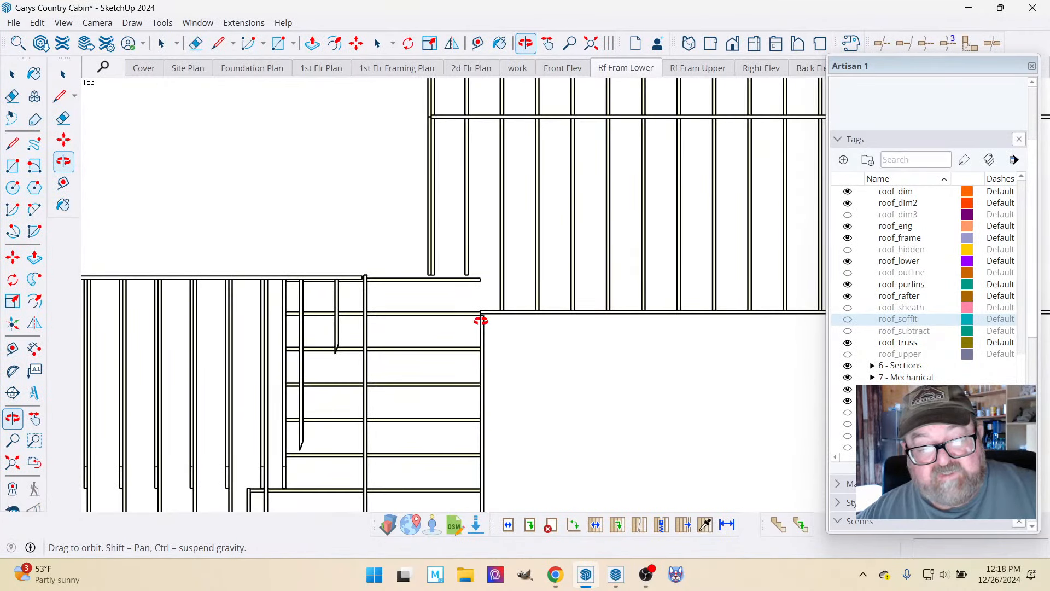
scroll(536, 313, down, 2)
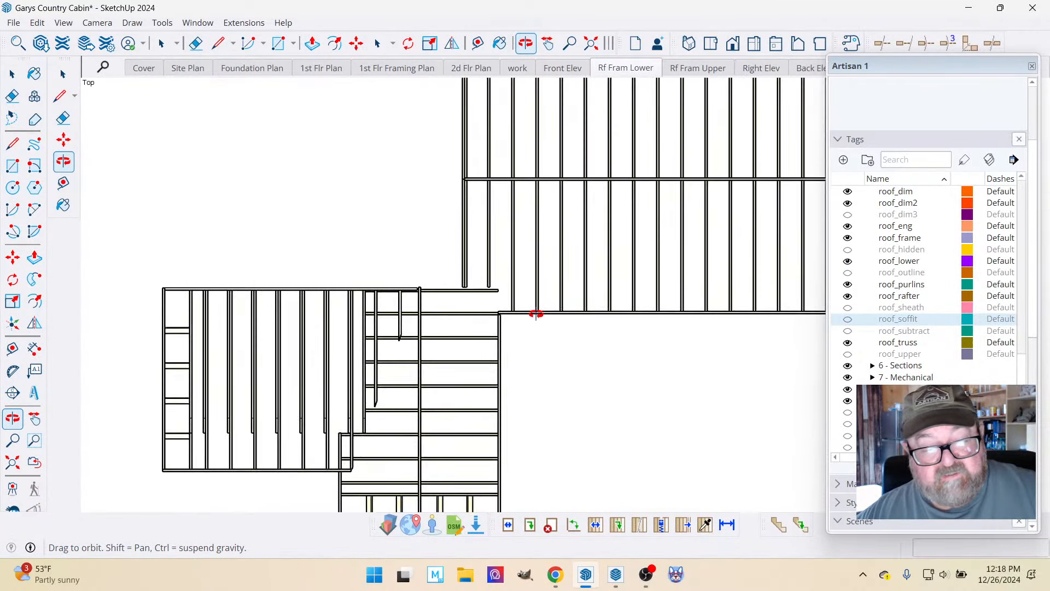
drag(535, 313, 424, 117)
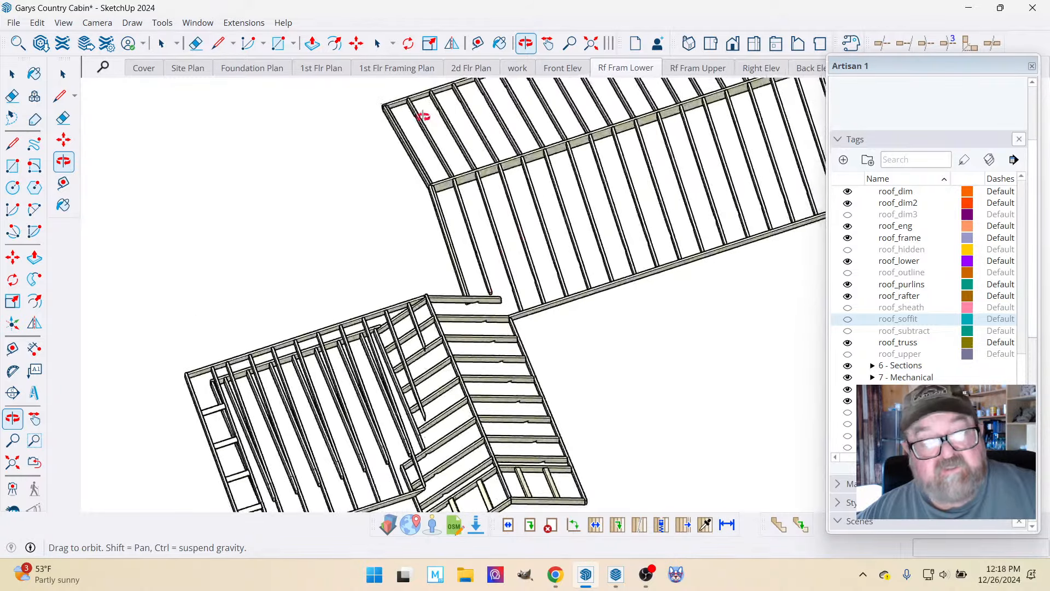
Switch to the work scene and examine the lower roof framing and its overlapping rafters from several sides.
click(510, 74)
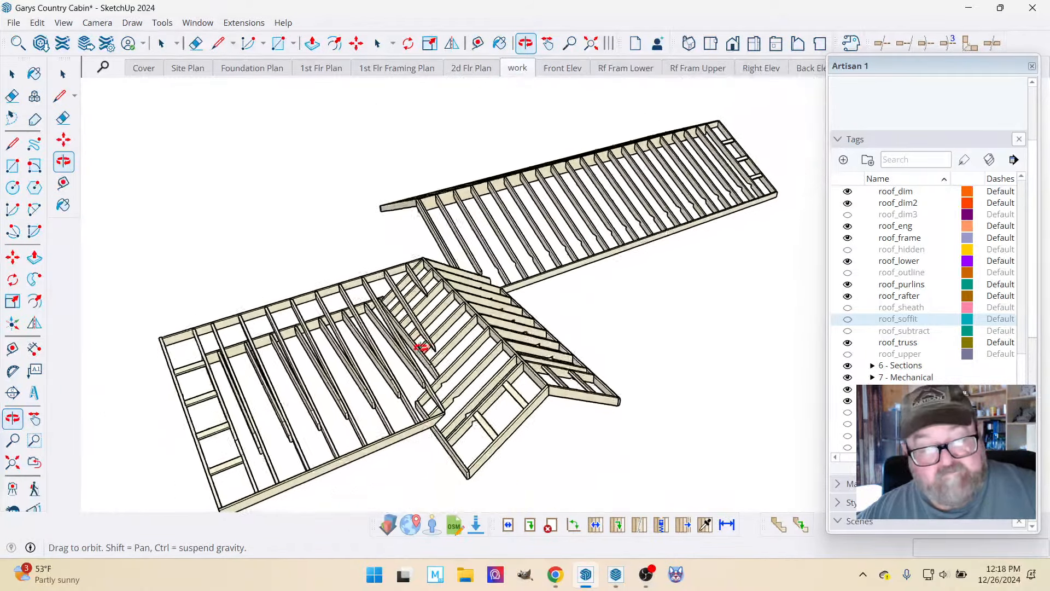
drag(421, 348, 493, 324)
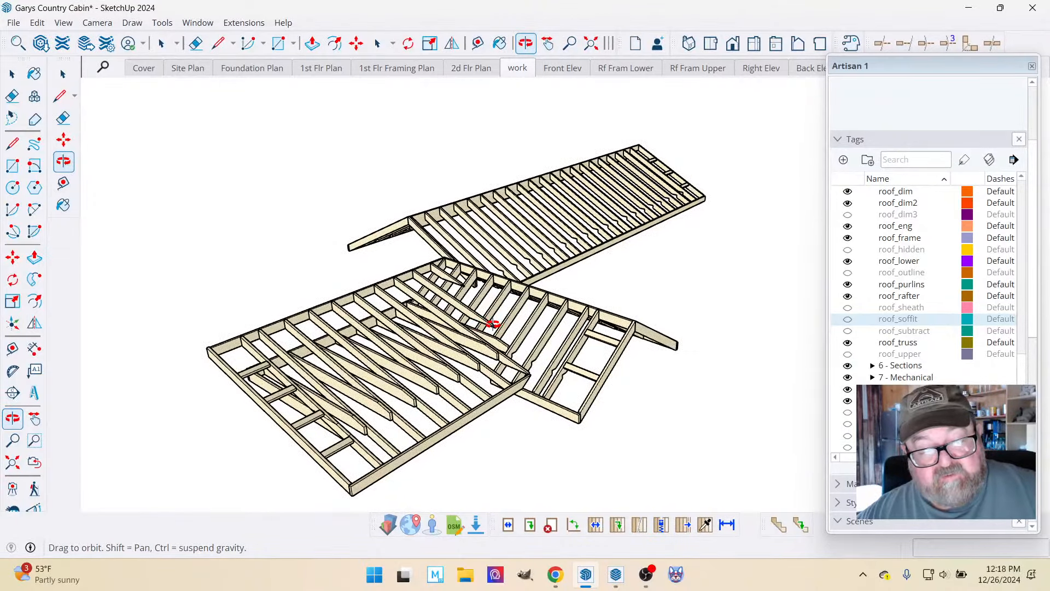
scroll(261, 445, up, 5)
drag(400, 367, 332, 361)
scroll(258, 288, down, 5)
drag(404, 274, 471, 317)
click(244, 23)
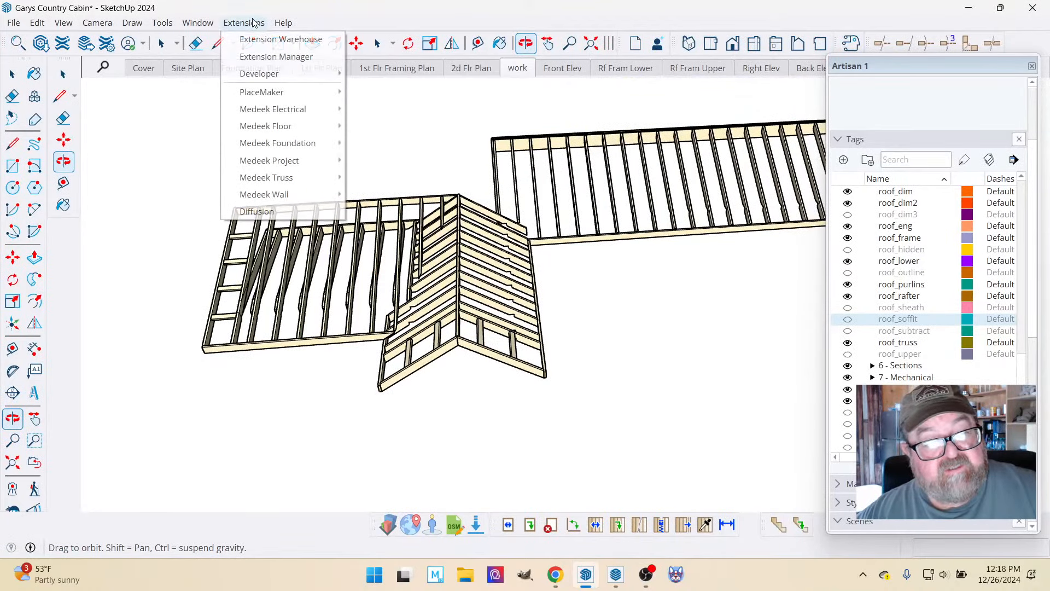
mouse_move(279, 195)
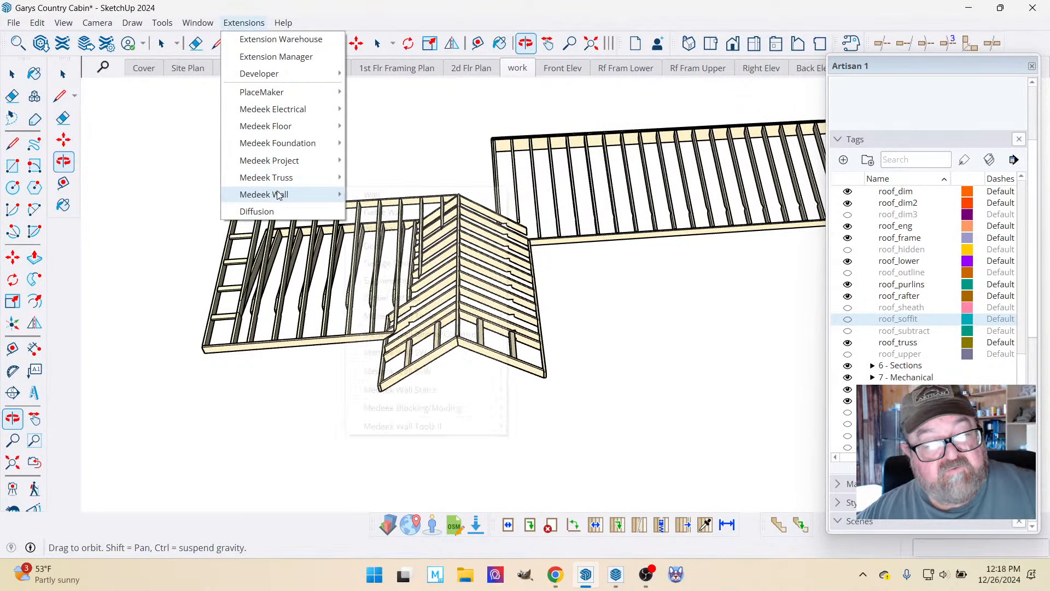
Open the lower roof framing group and delete the lookout nearest the ridge in the rake overhang.
click(311, 17)
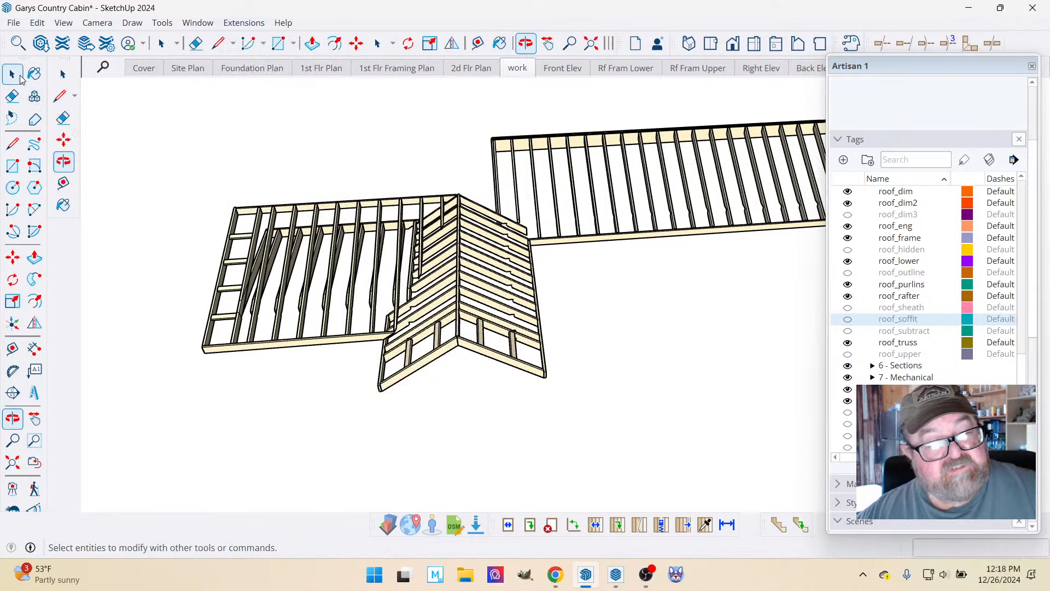
scroll(440, 331, up, 3)
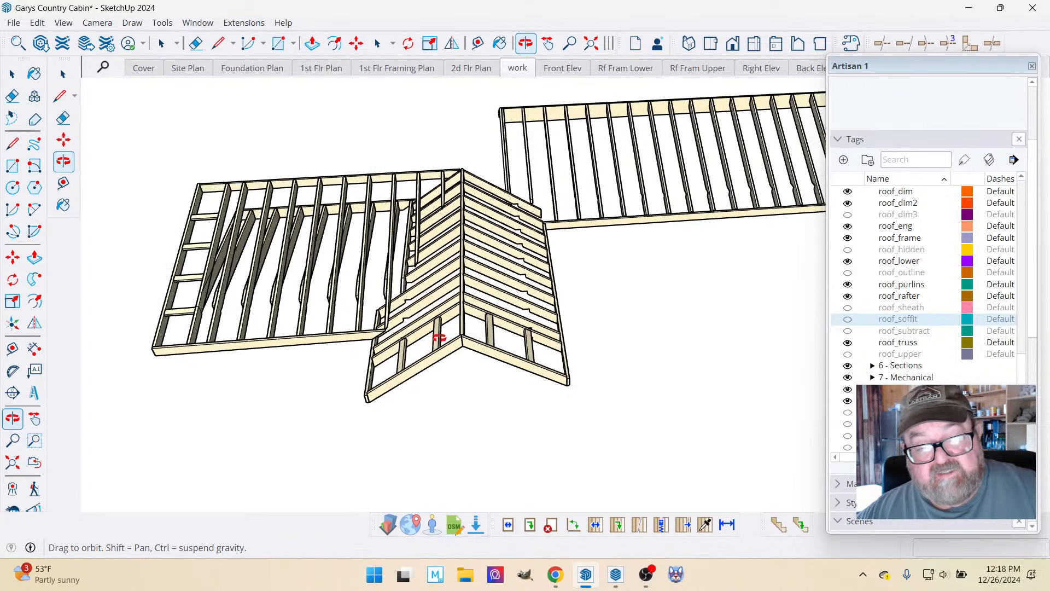
drag(405, 331, 492, 290)
scroll(111, 270, up, 2)
drag(380, 274, 329, 301)
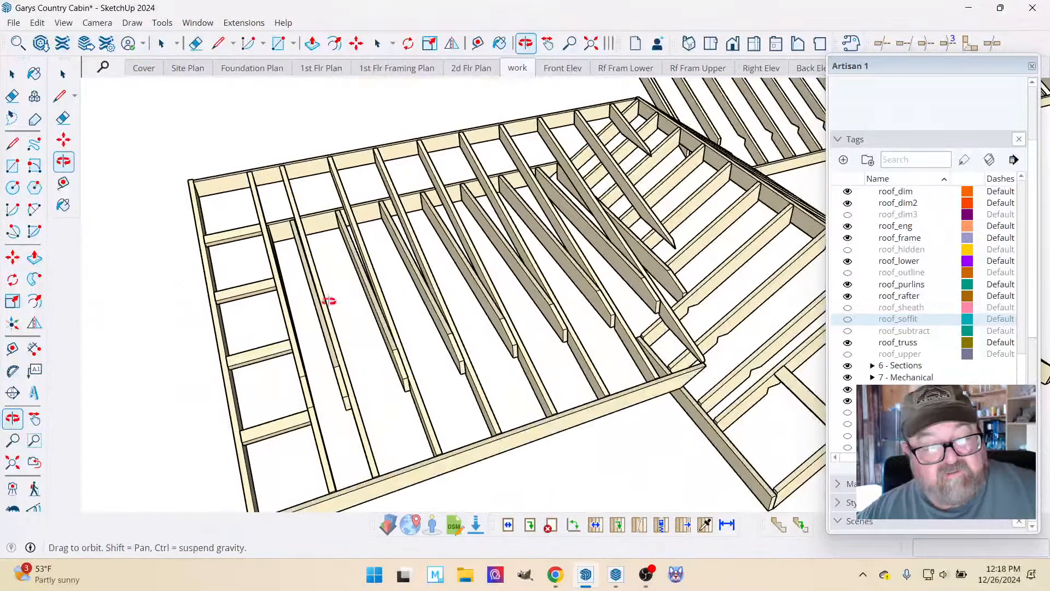
key(space)
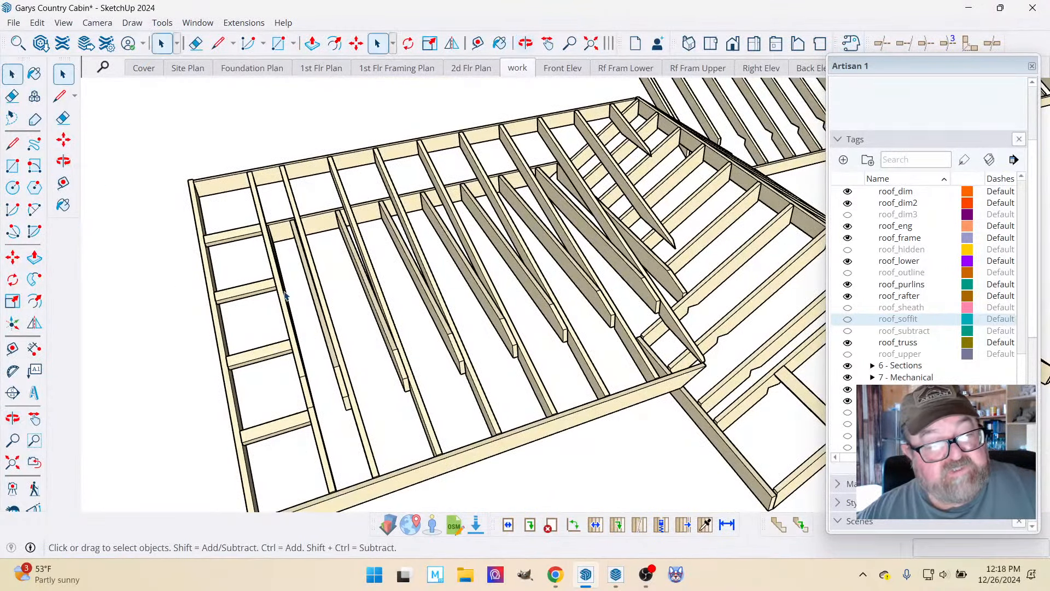
click(235, 235)
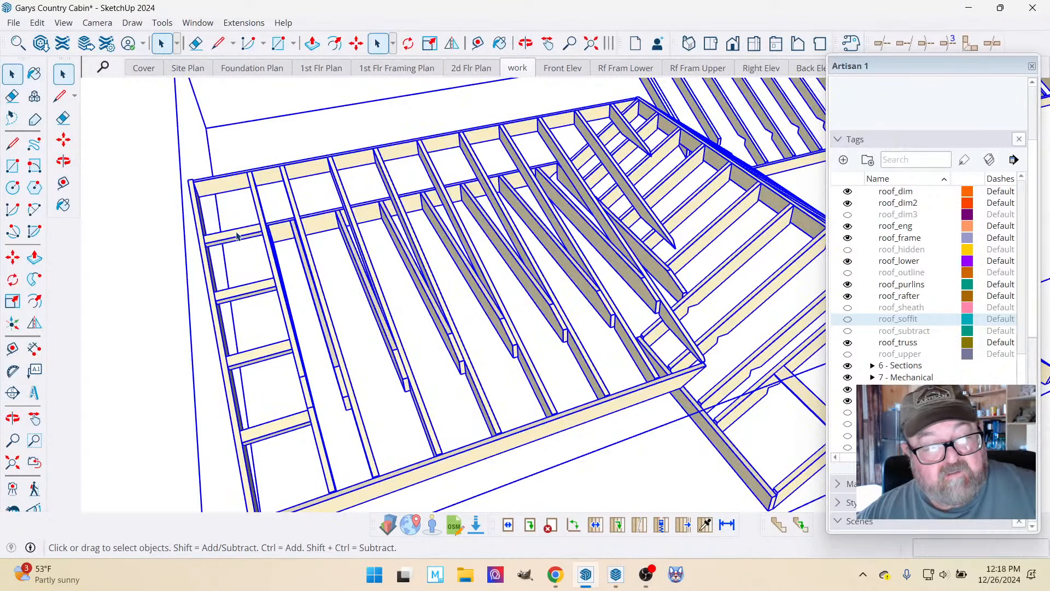
double_click(237, 236)
click(237, 236)
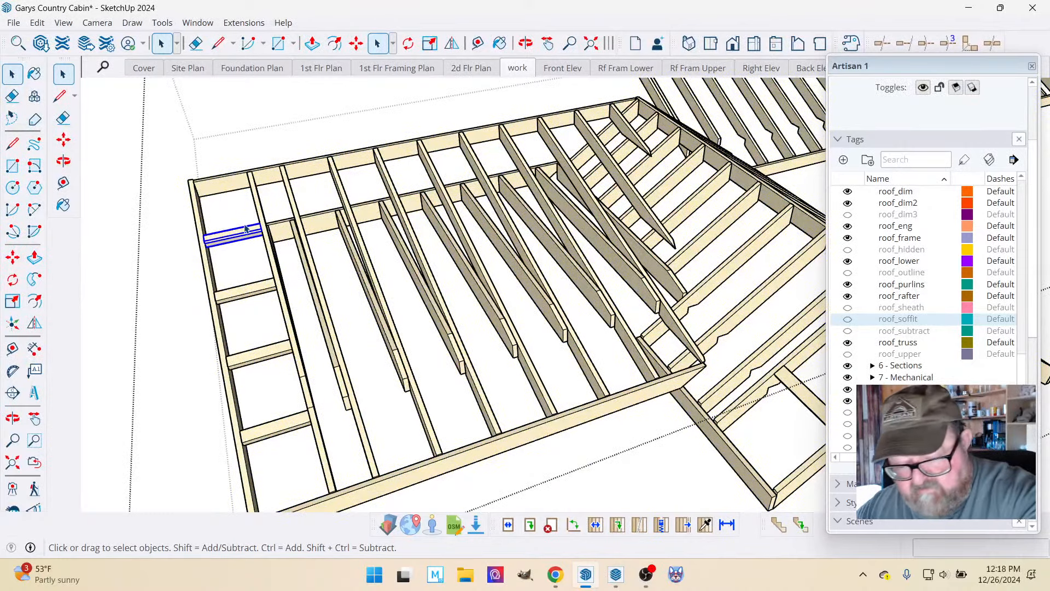
Measure the first common rafter beside the rake overhang from the ridge board down to the eave fascia.
click(525, 44)
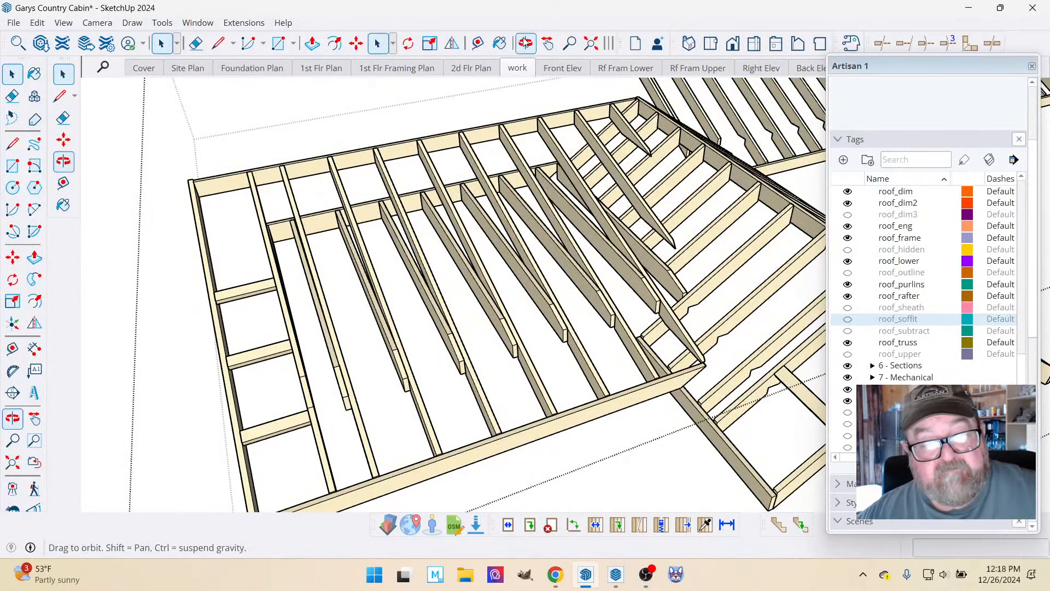
mouse_move(334, 296)
mouse_down()
mouse_move(422, 260)
mouse_move(401, 183)
mouse_up()
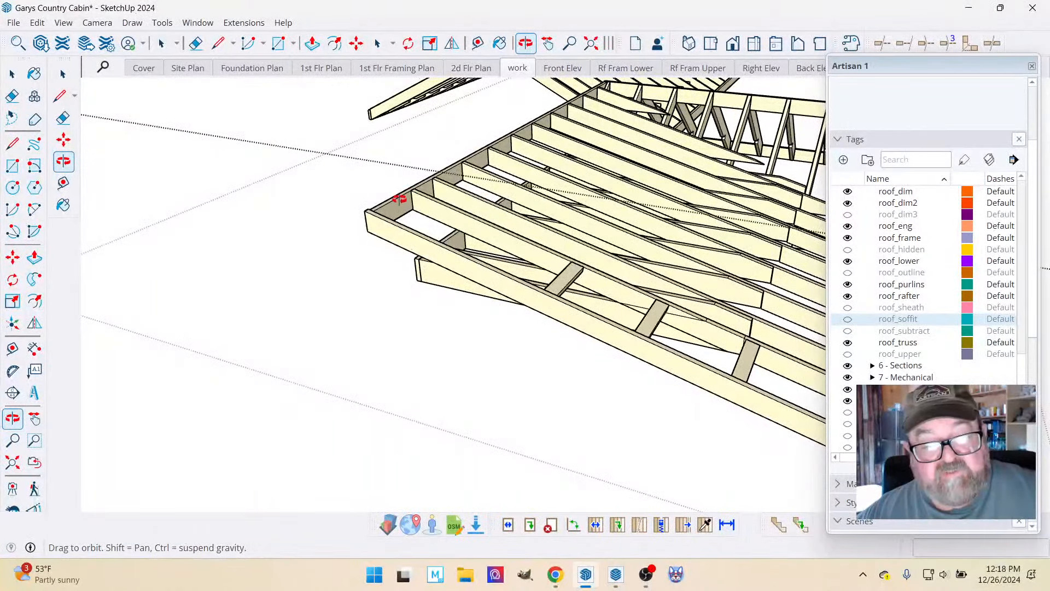
drag(389, 232, 224, 232)
scroll(329, 241, up, 5)
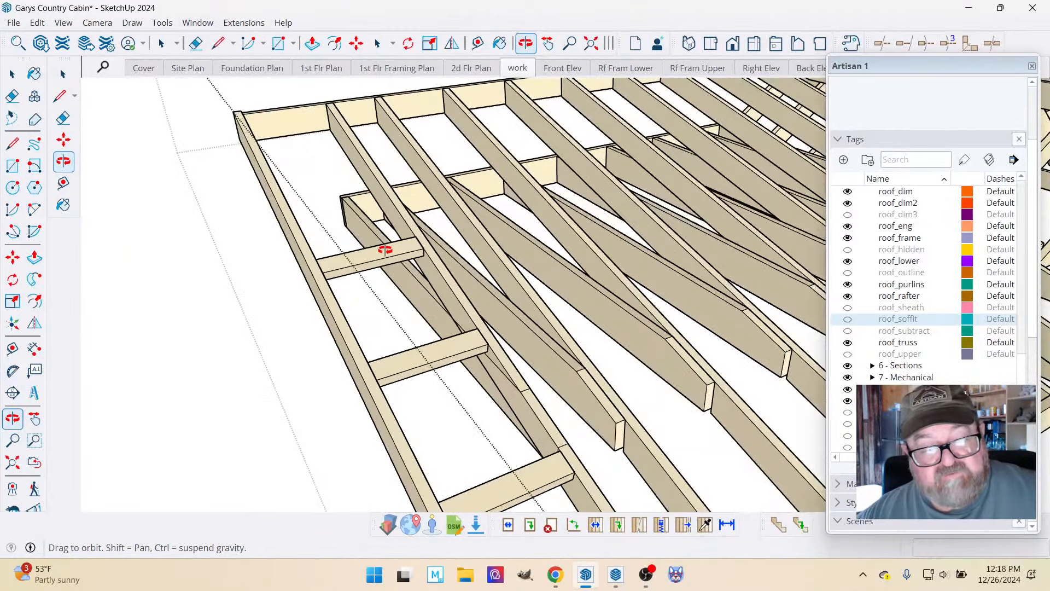
scroll(334, 254, down, 2)
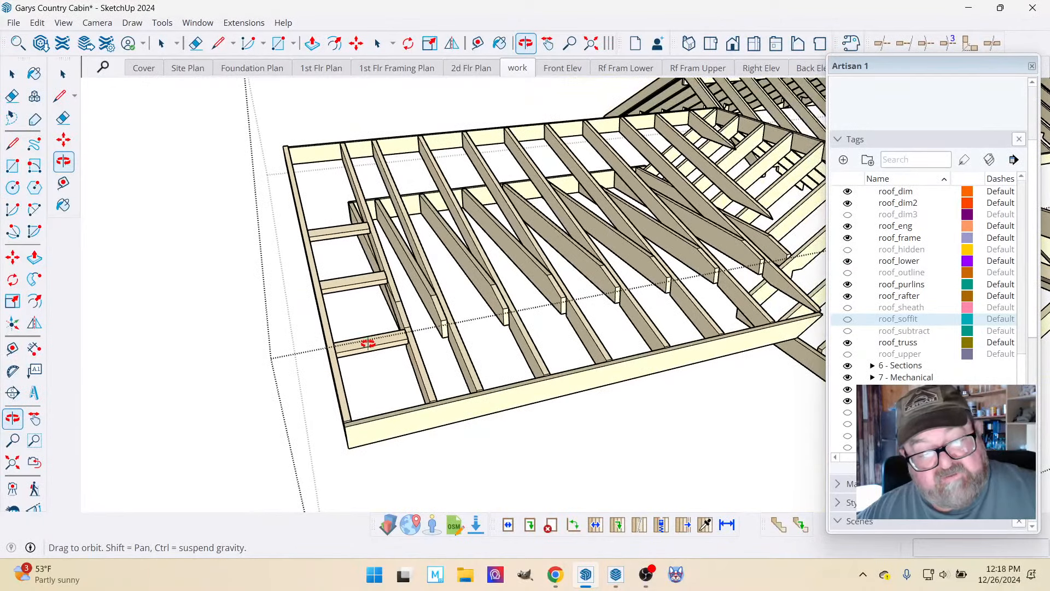
drag(367, 343, 476, 366)
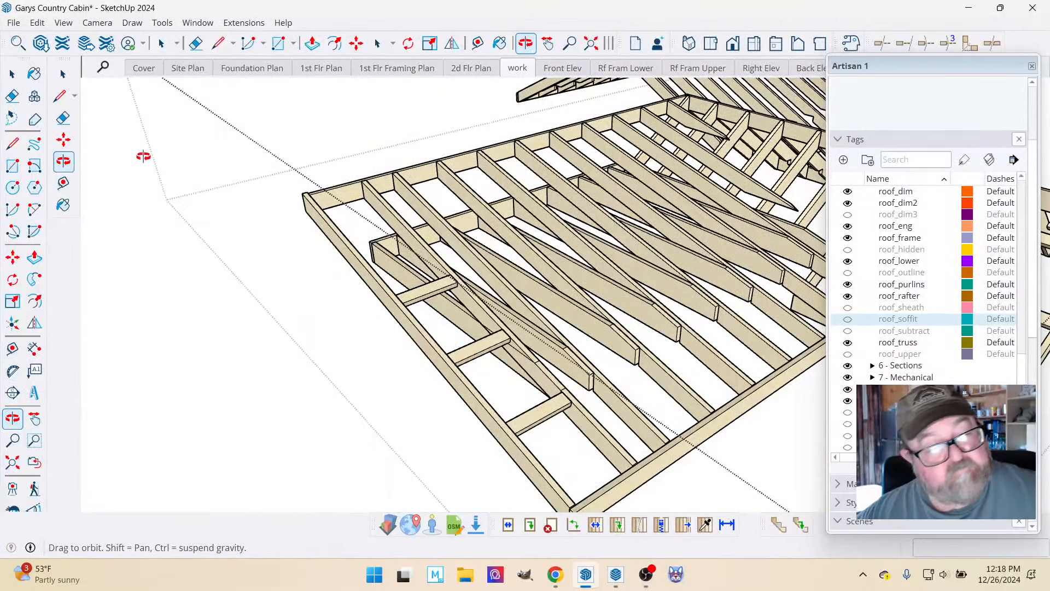
key(space)
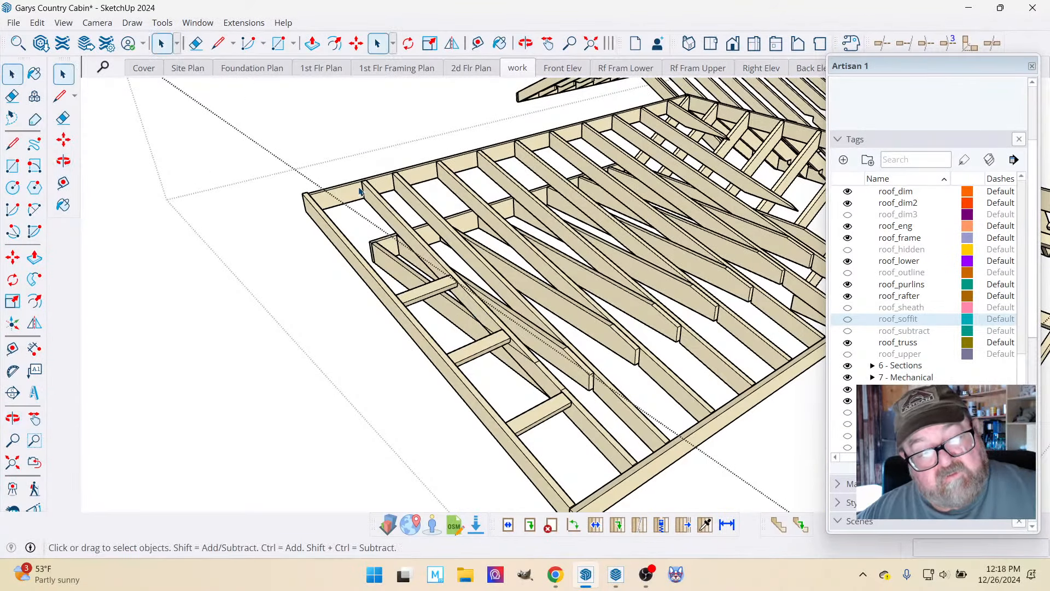
click(478, 43)
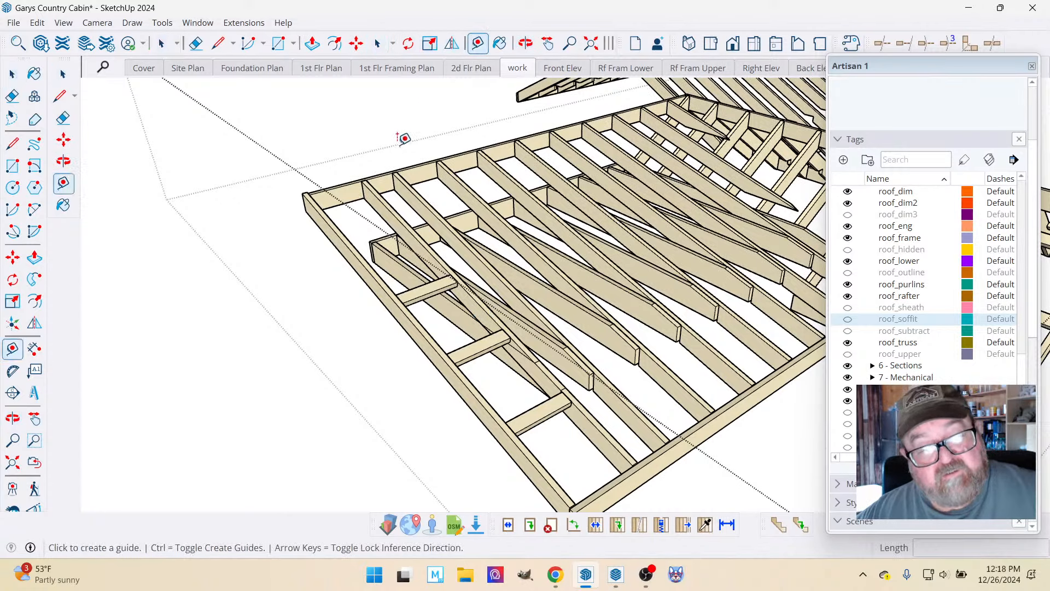
click(360, 180)
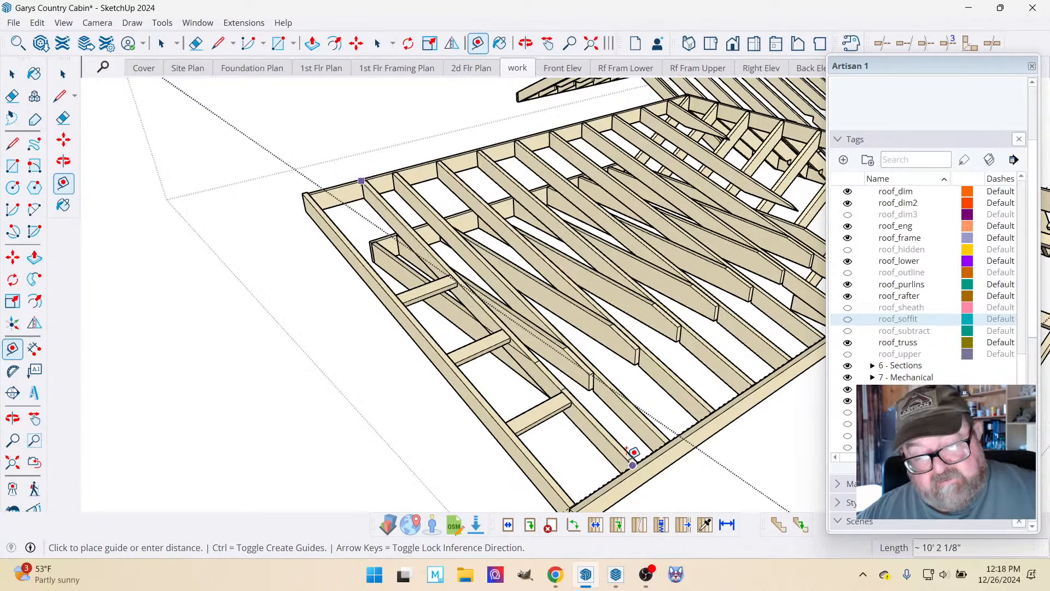
click(634, 464)
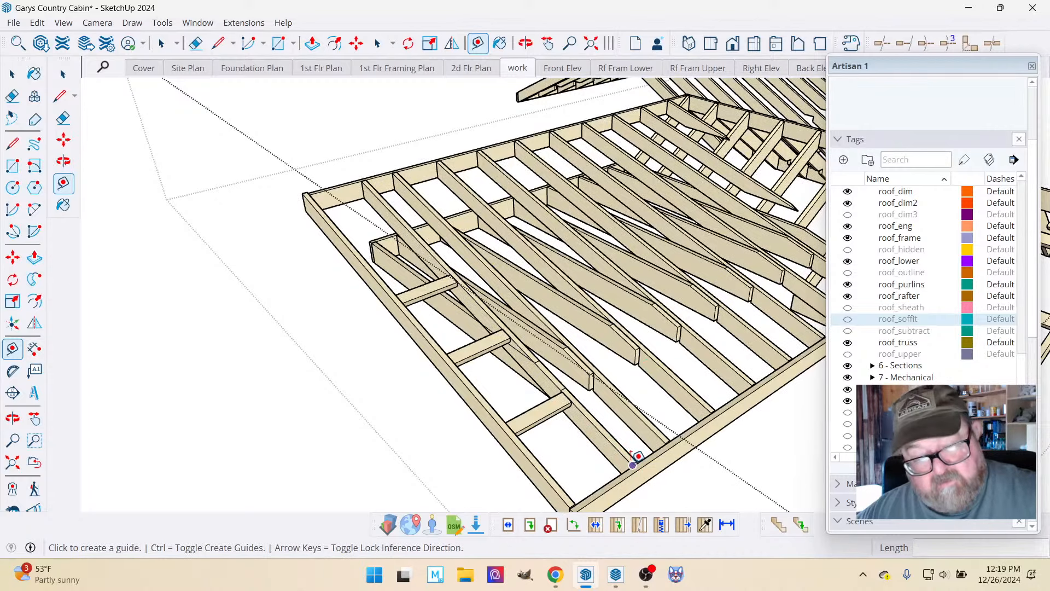
scroll(477, 338, down, 2)
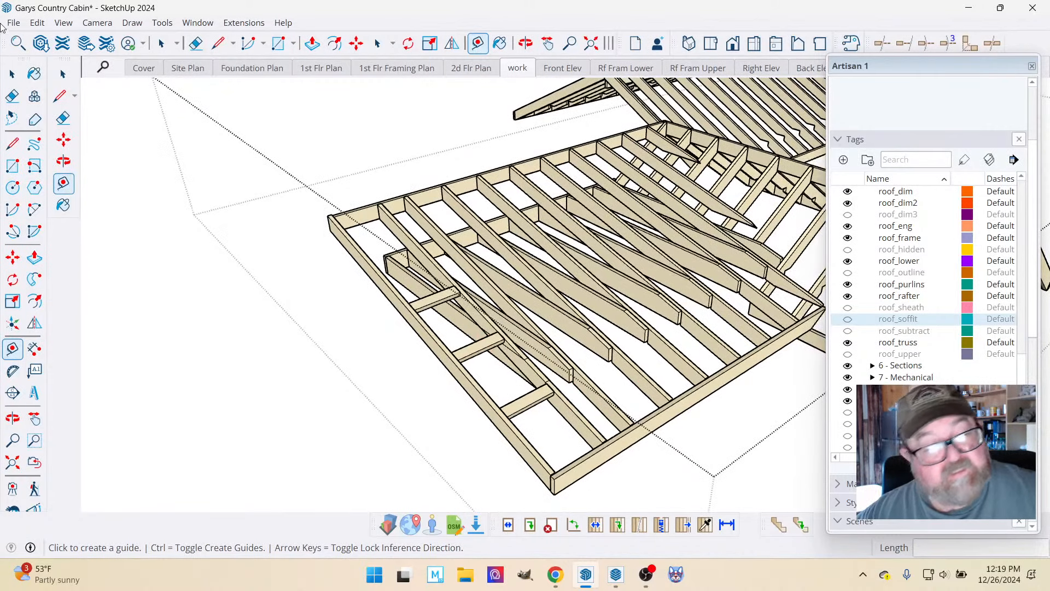
Delete the uppermost remaining lookout in the rake overhang and move the next one about 11" up the slope.
click(12, 74)
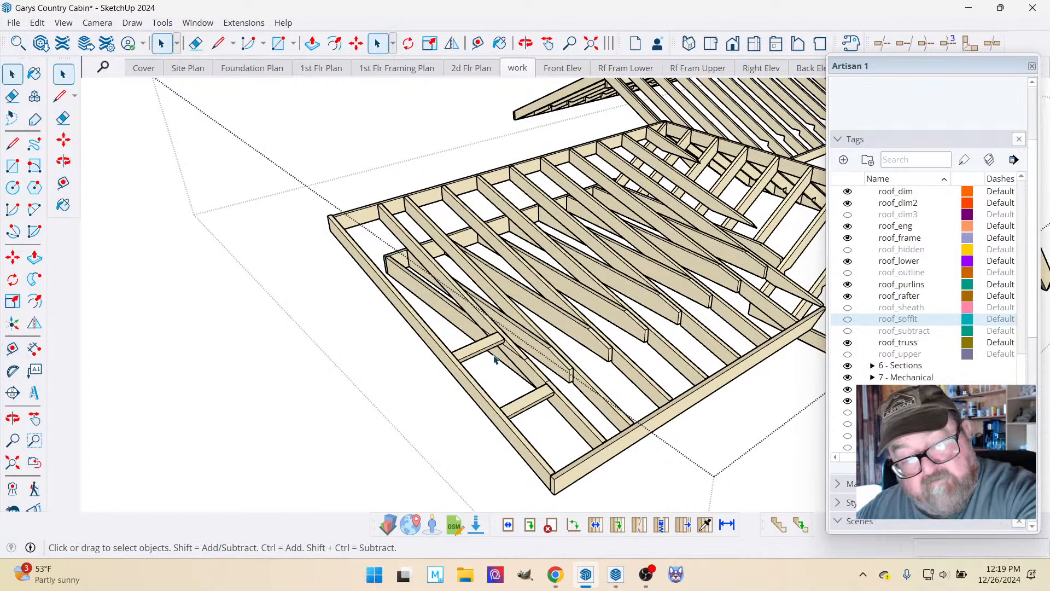
scroll(489, 348, up, 4)
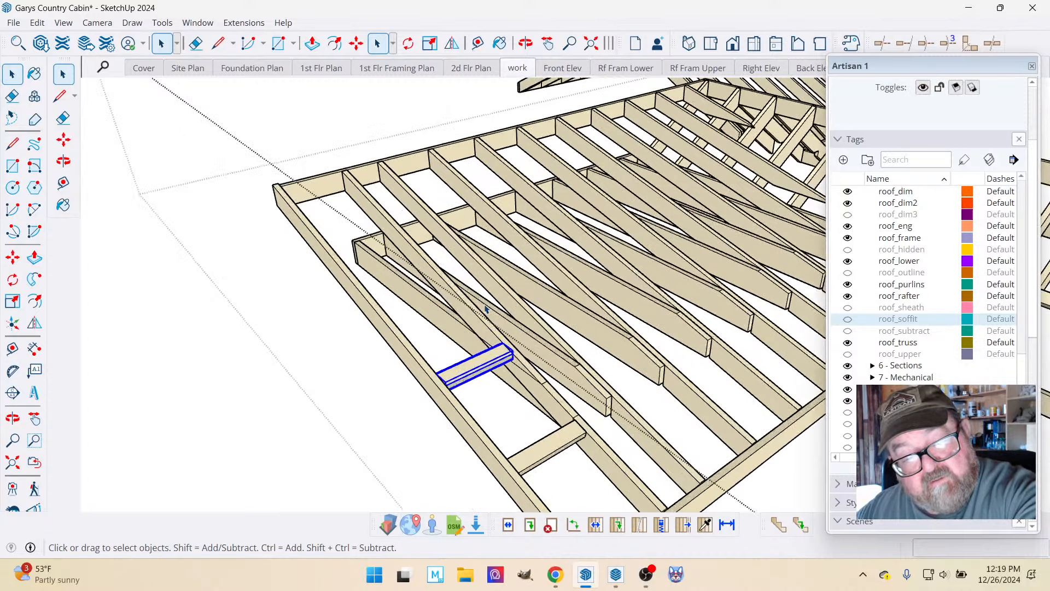
click(356, 43)
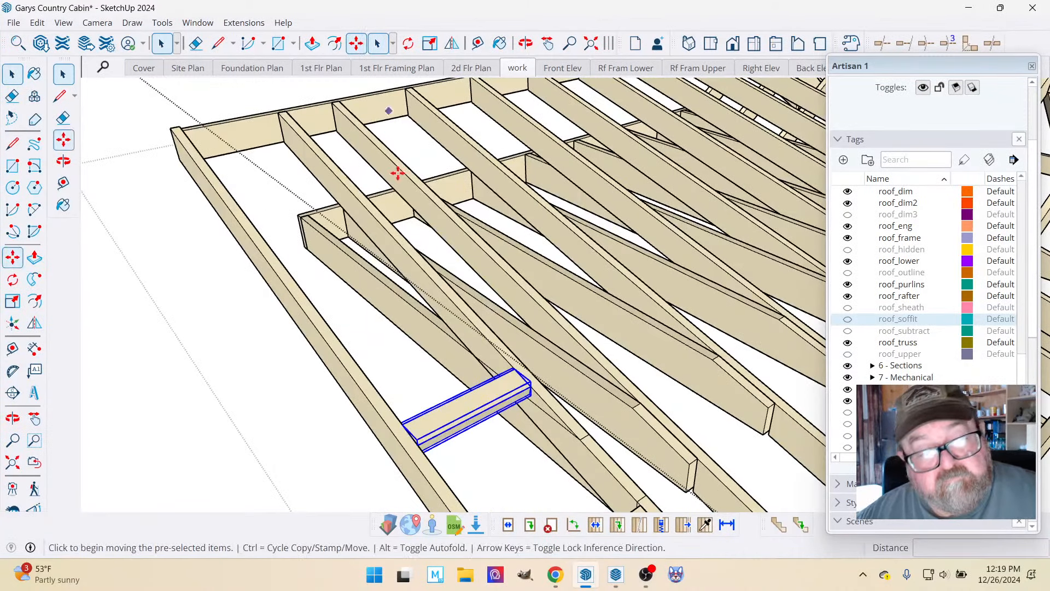
click(504, 360)
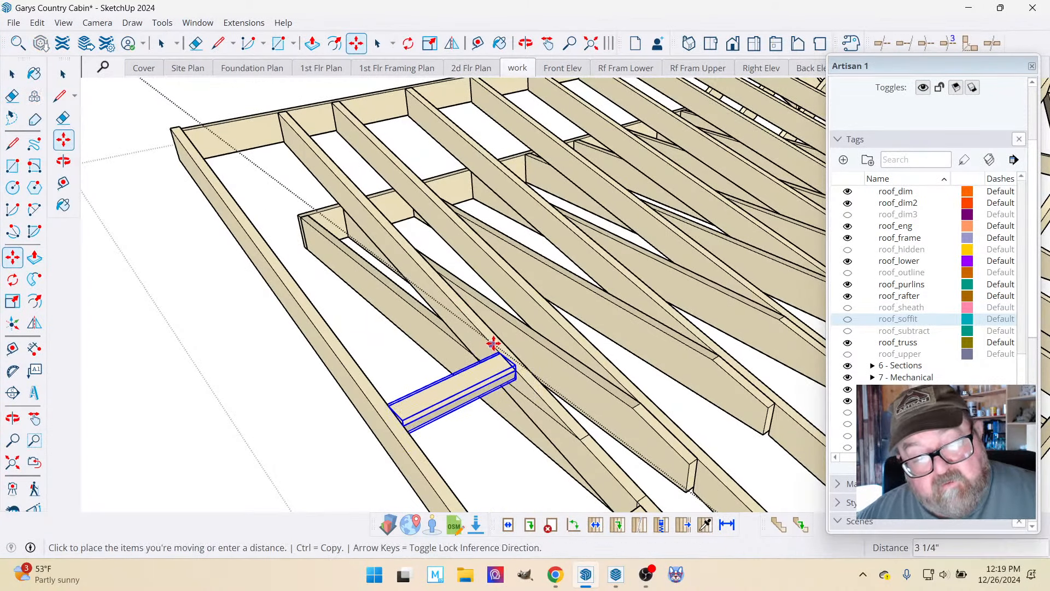
click(461, 311)
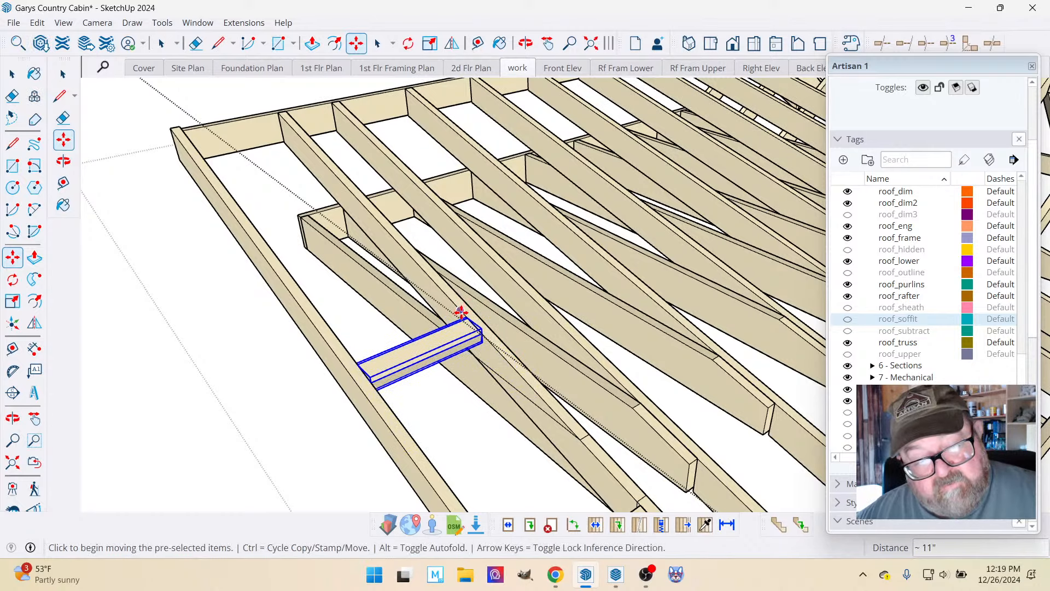
Stretch the moved lookout's inner end 9" across the first rafter to the face of the second rafter.
key(space)
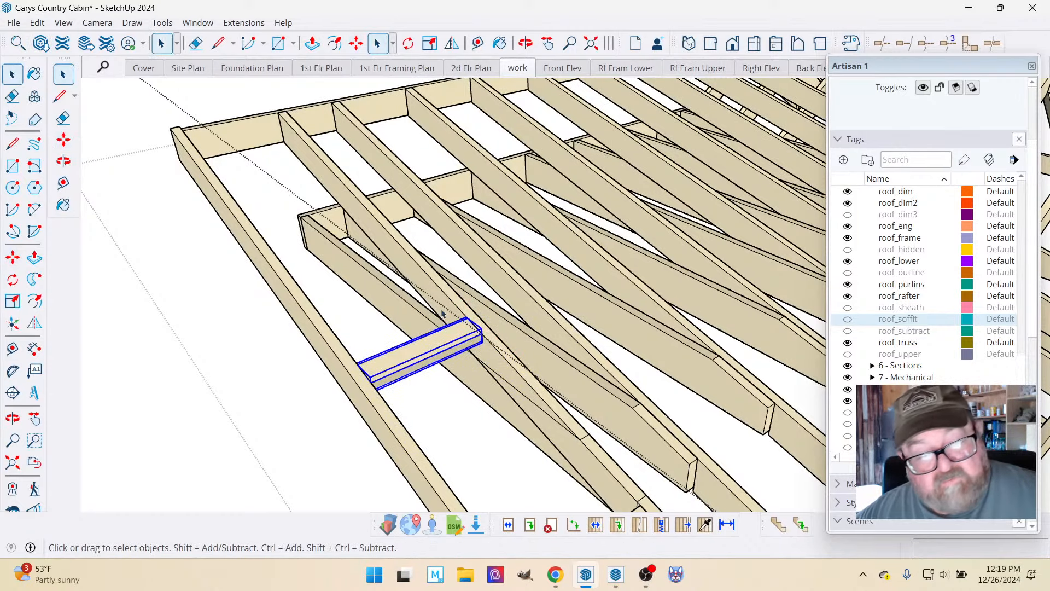
double_click(469, 343)
scroll(469, 323, up, 2)
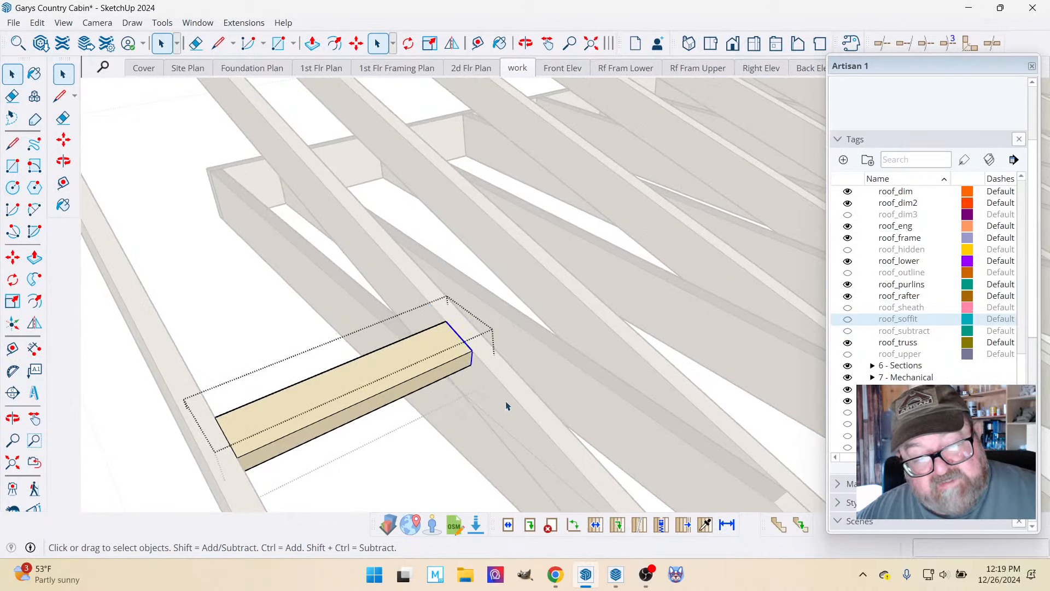
click(357, 47)
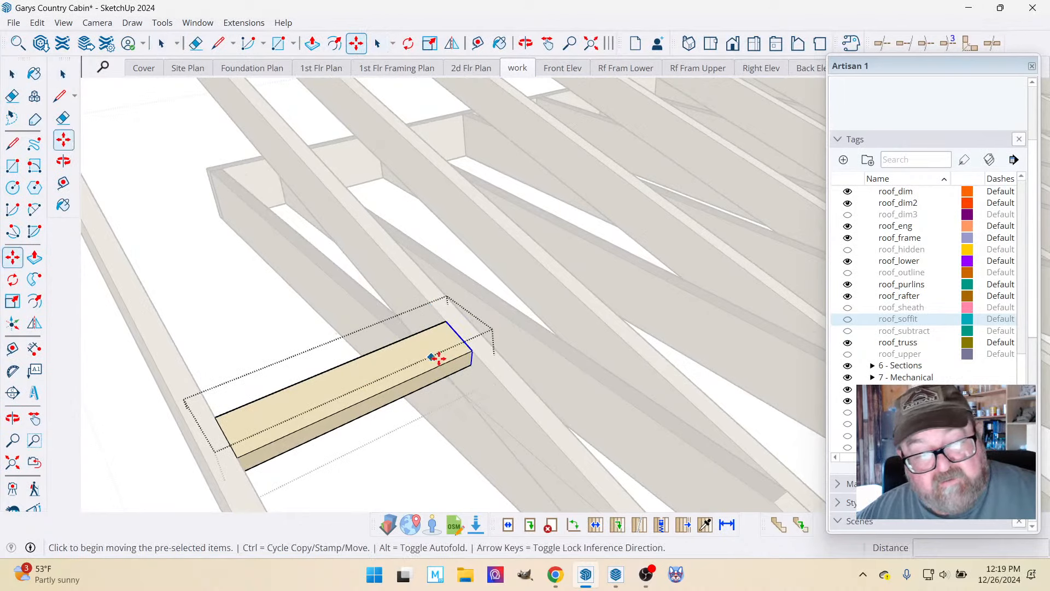
click(470, 351)
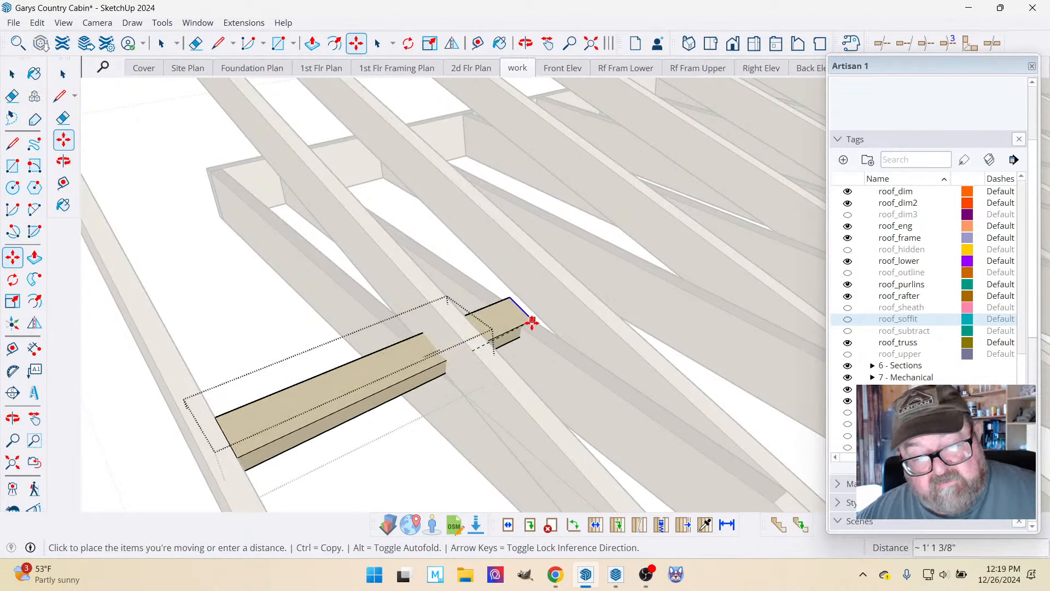
text(9)
key(Return)
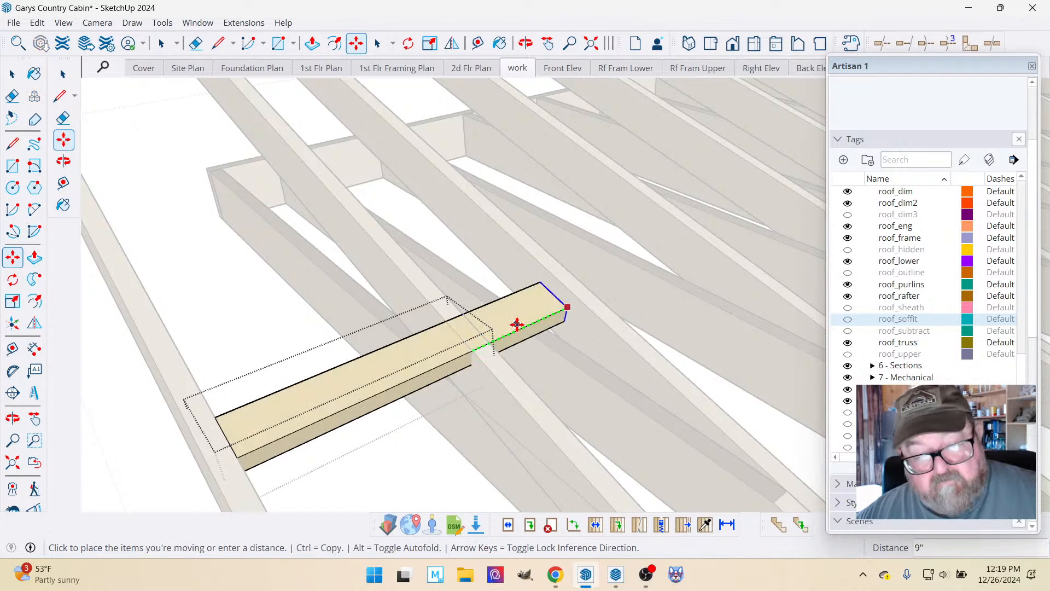
click(564, 307)
scroll(410, 299, down, 2)
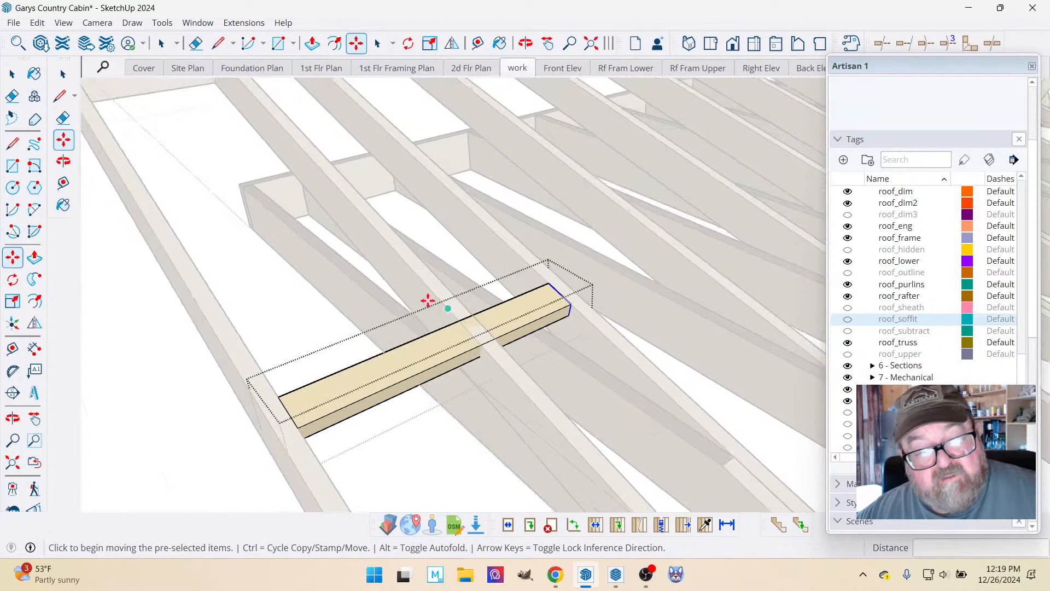
key(space)
click(197, 175)
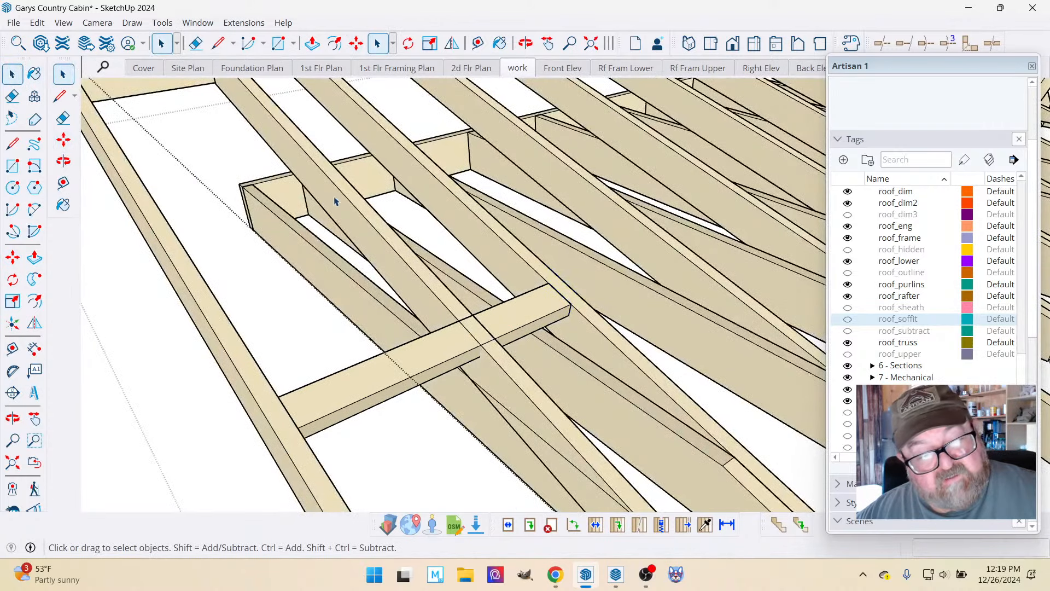
Examine how the extended upper lookout and the lower lookout meet the rafters in the rake overhang.
middle_drag(372, 284, 324, 265)
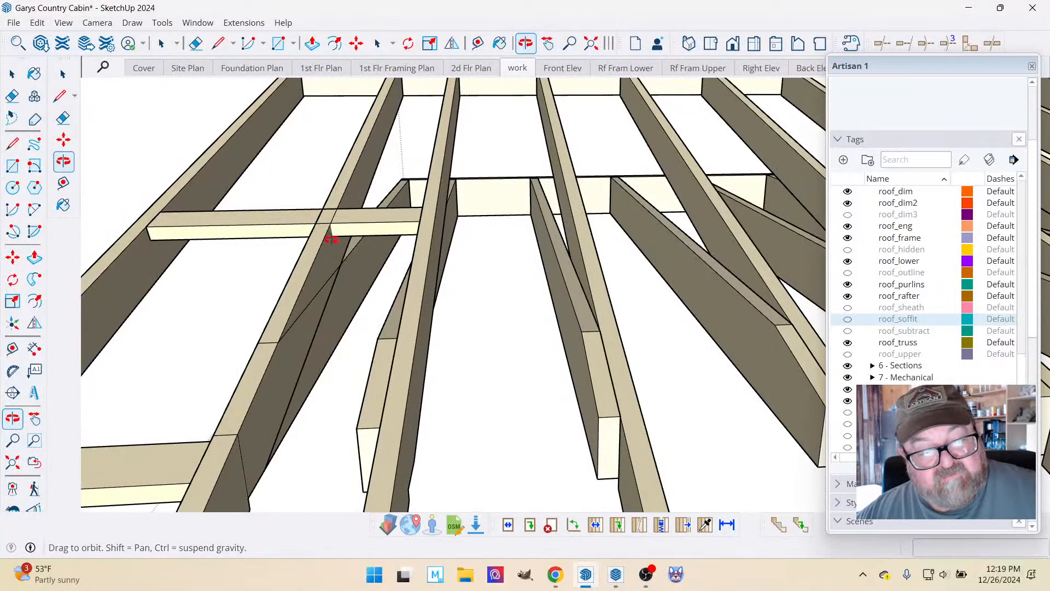
middle_drag(337, 240, 442, 238)
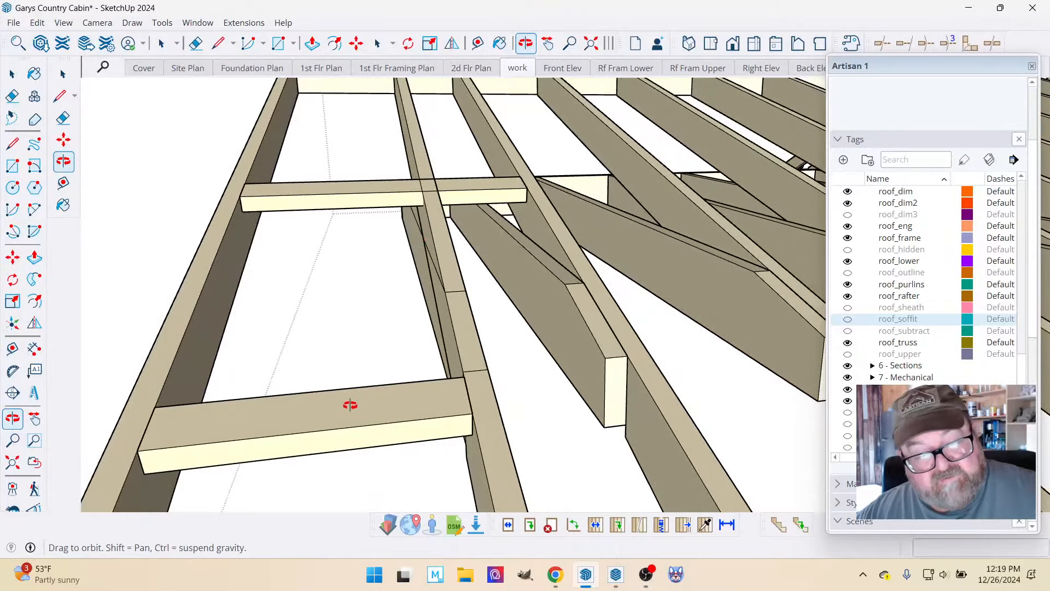
drag(350, 405, 615, 416)
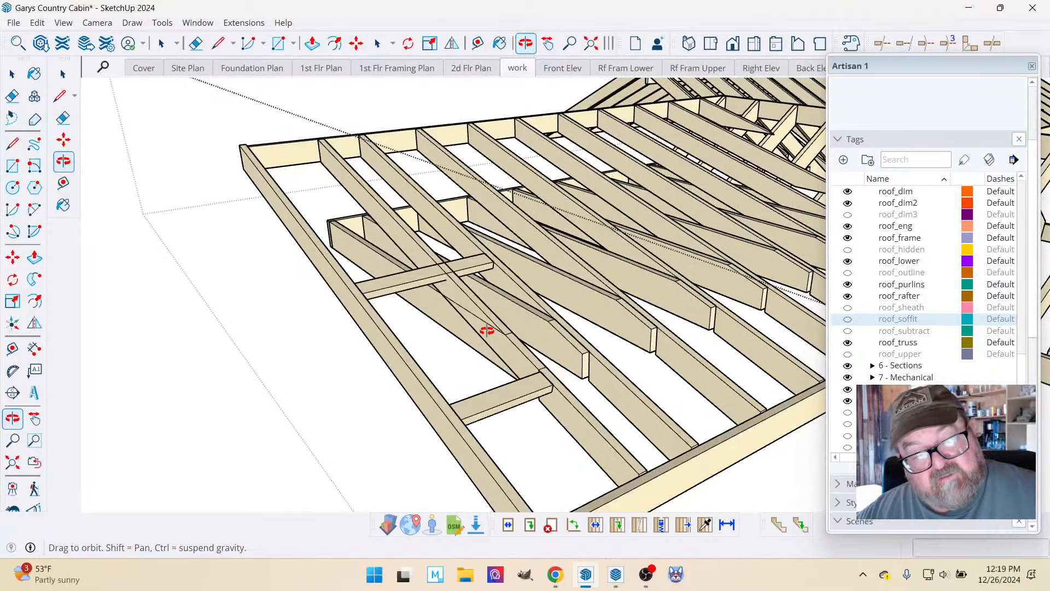
drag(487, 331, 461, 310)
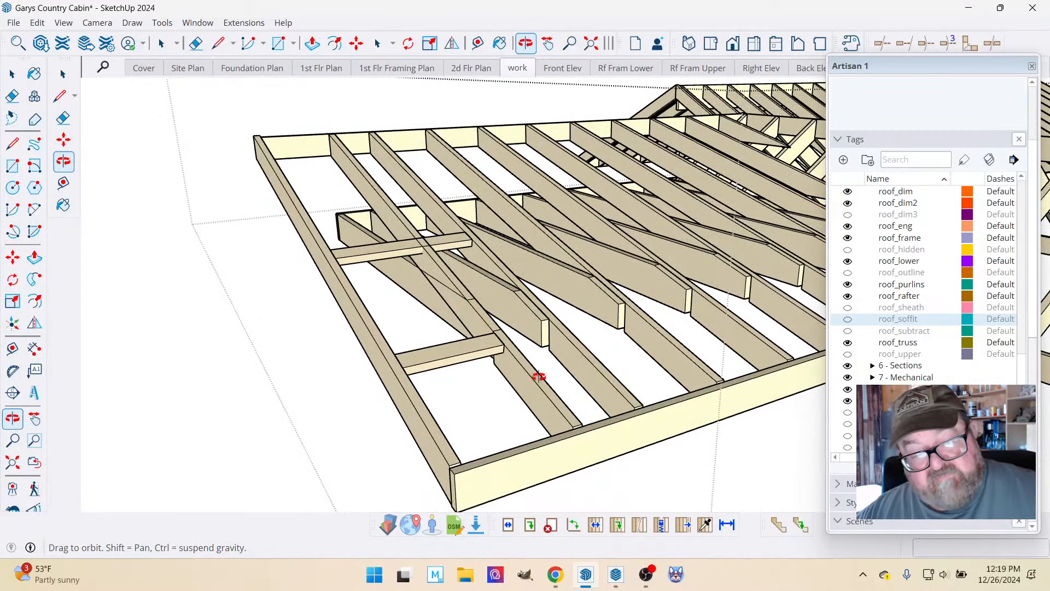
drag(539, 377, 538, 389)
scroll(529, 369, up, 5)
scroll(527, 366, down, 2)
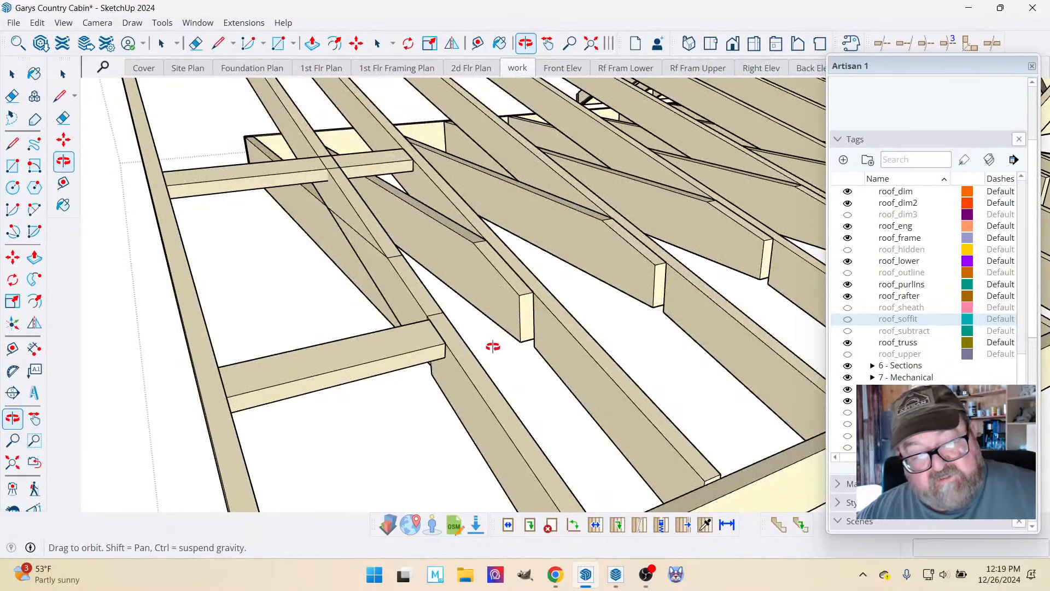
scroll(493, 346, down, 3)
Delete the short lower lookout in the rake overhang.
click(12, 73)
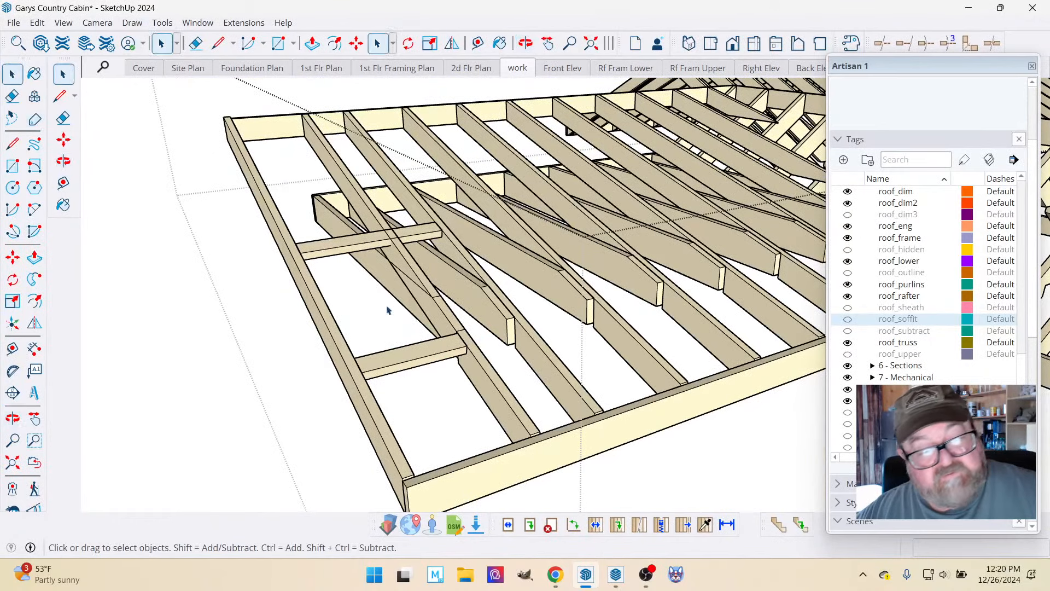
click(413, 351)
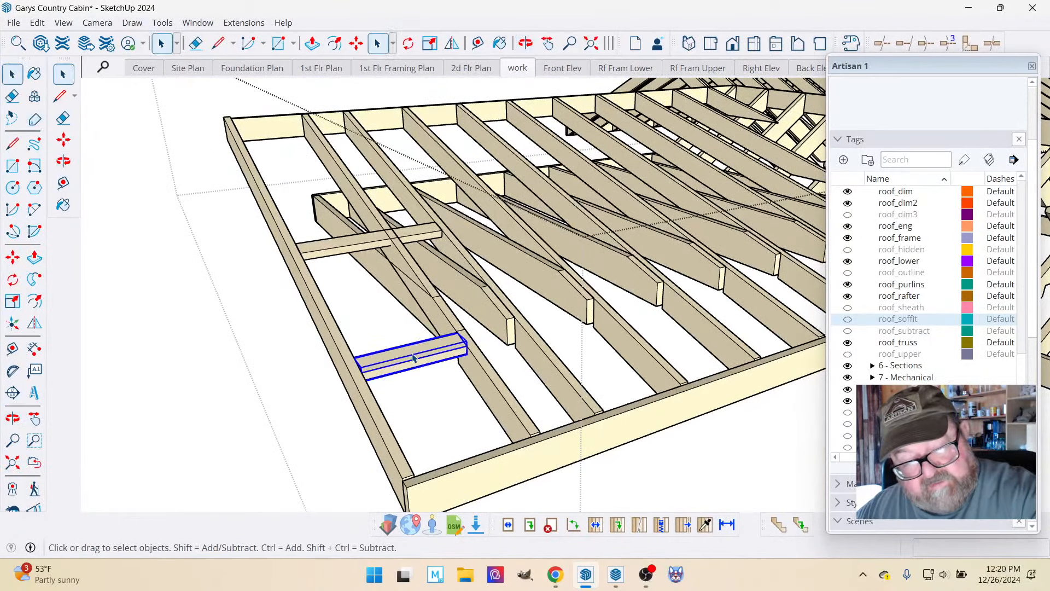
key(Delete)
Copy the extended upper lookout 3' 3/4" down the slope, with its inner end against the second rafter.
click(345, 249)
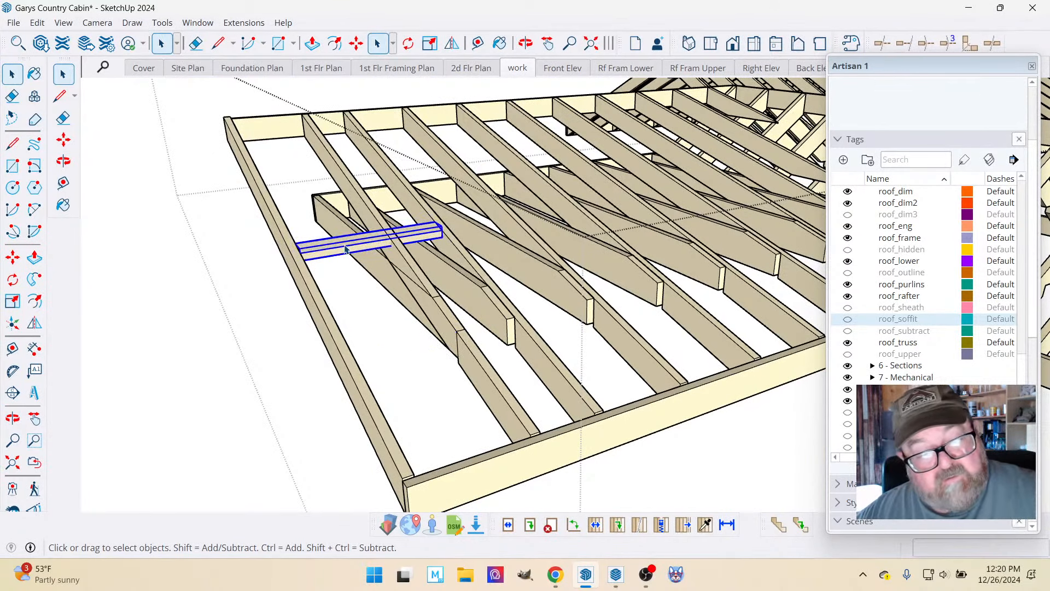
key(m)
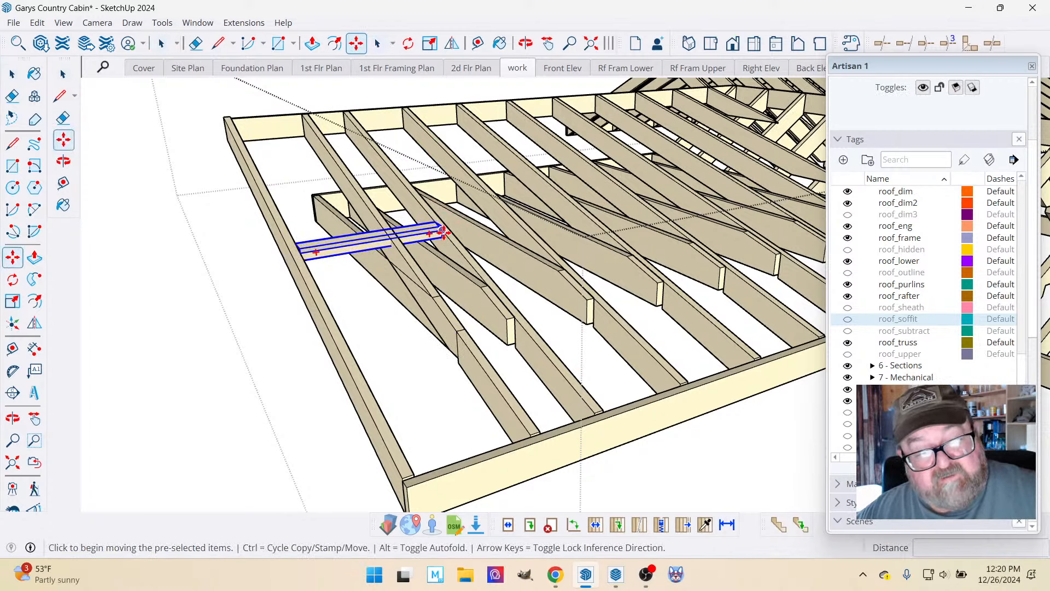
click(454, 226)
key(ctrl)
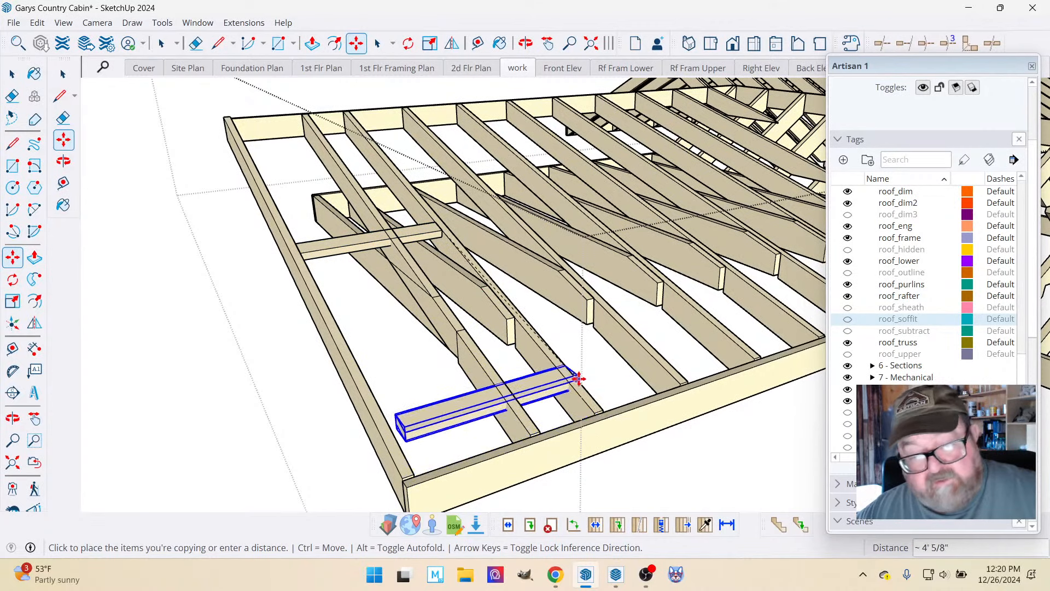
click(533, 333)
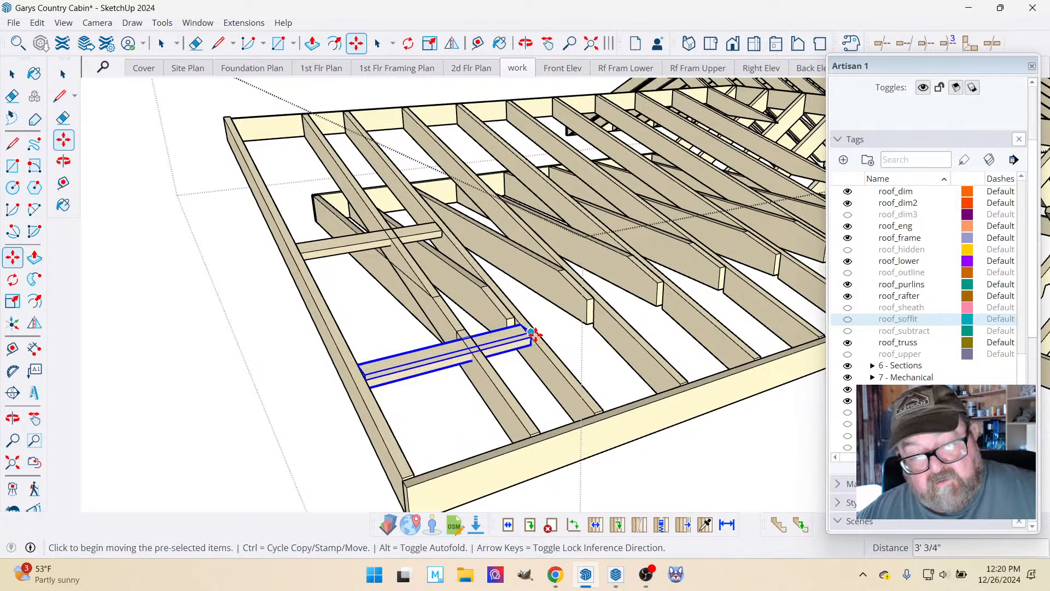
scroll(535, 393, down, 2)
click(12, 74)
click(167, 232)
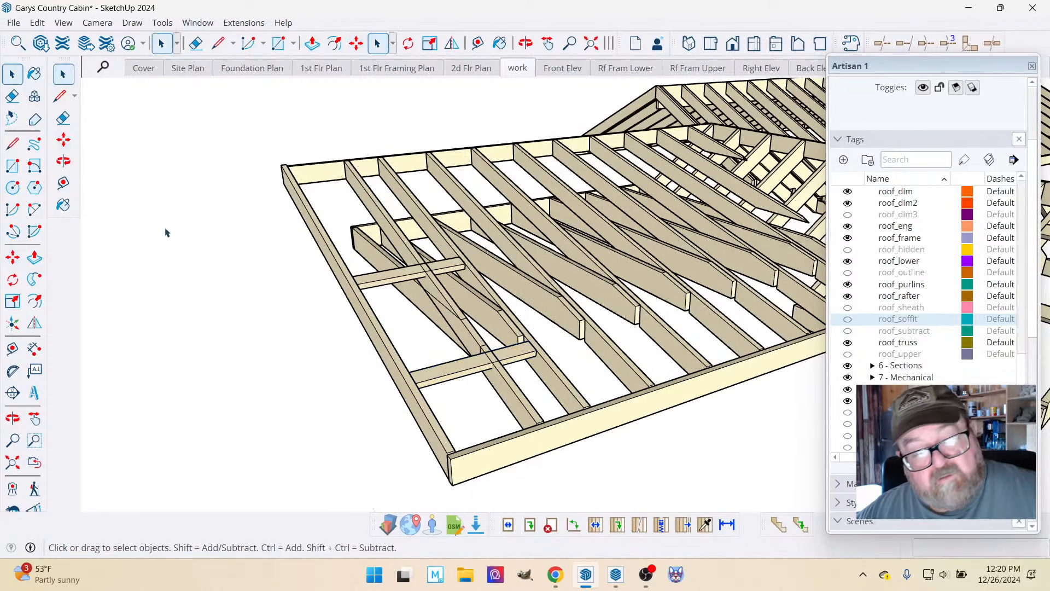
Delete the upper lookout in the rake overhang of the adjoining lower roof.
scroll(218, 278, down, 4)
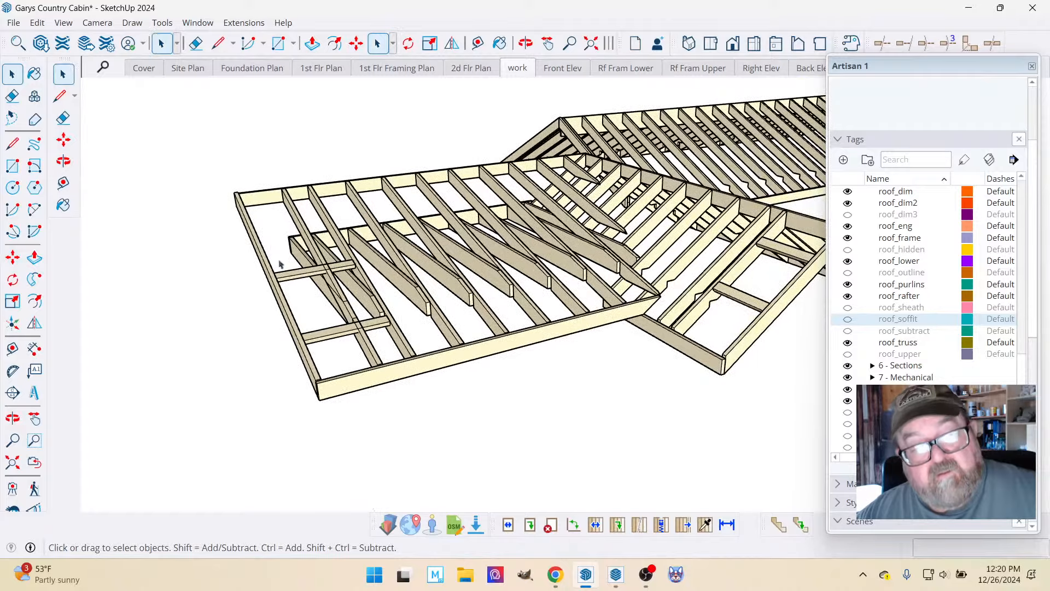
click(525, 43)
drag(432, 222, 531, 335)
scroll(612, 344, up, 4)
drag(412, 332, 462, 343)
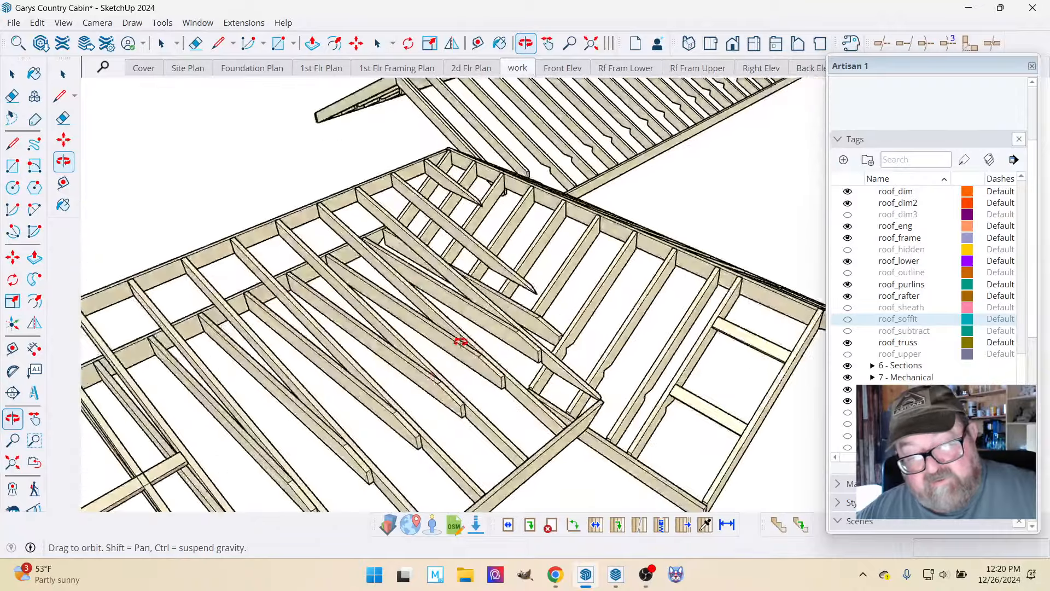
scroll(288, 310, down, 3)
scroll(575, 376, up, 4)
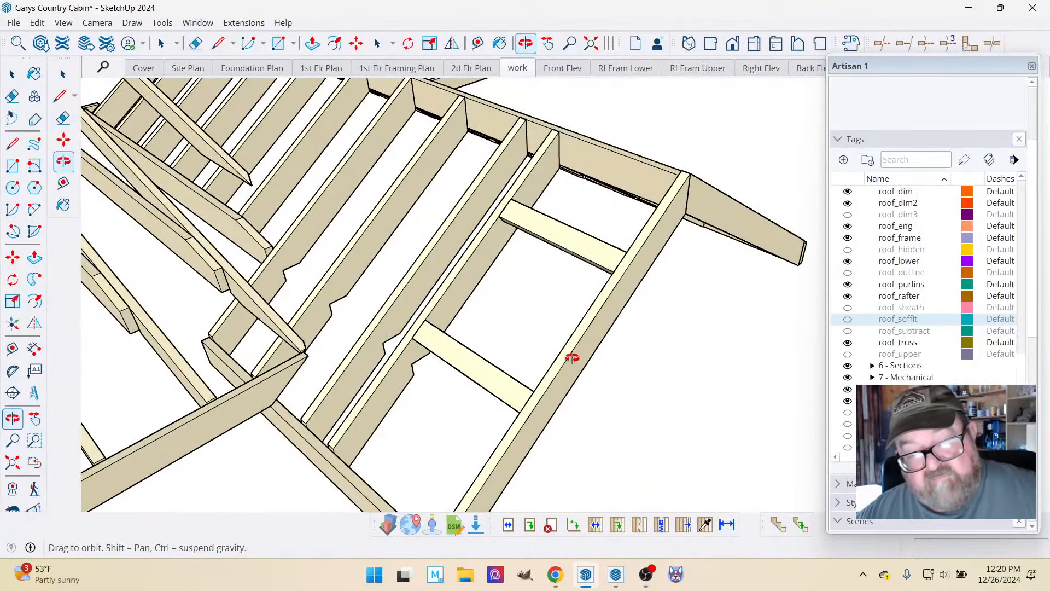
scroll(591, 345, up, 3)
drag(607, 337, 532, 362)
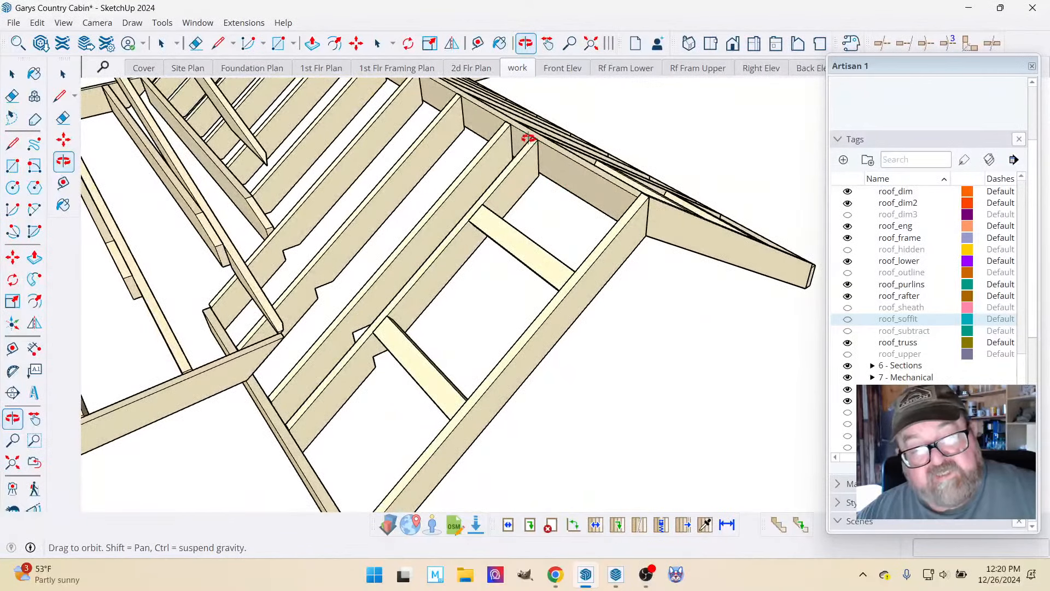
scroll(621, 198, down, 1)
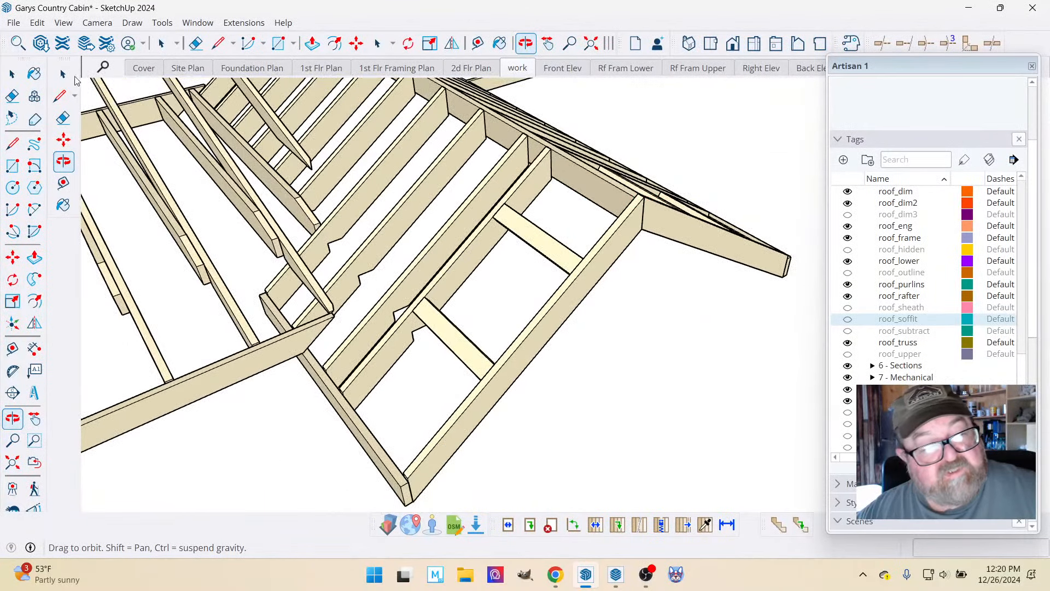
click(12, 74)
click(532, 245)
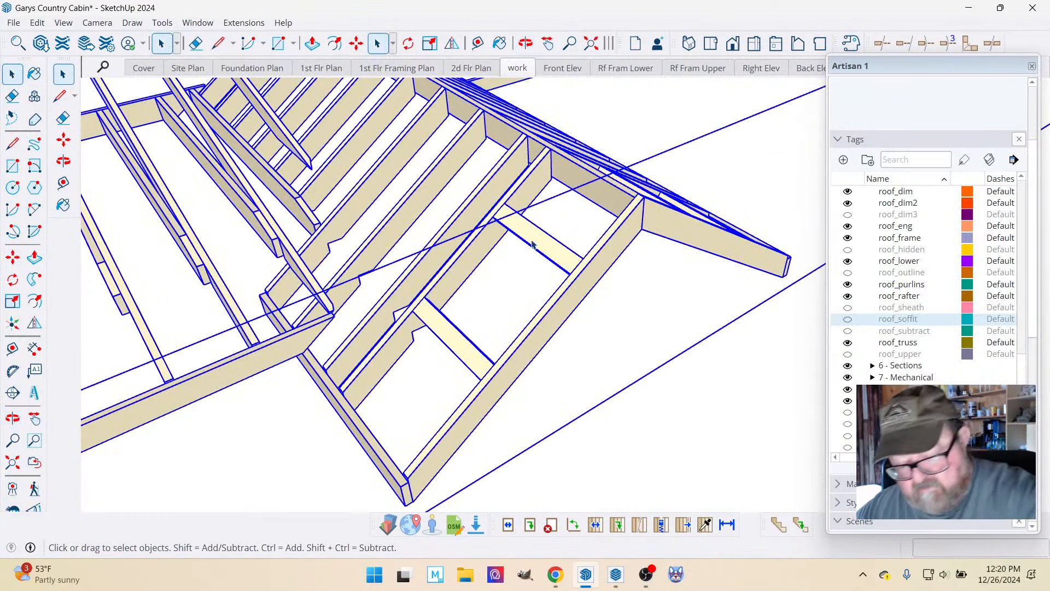
double_click(539, 243)
click(538, 243)
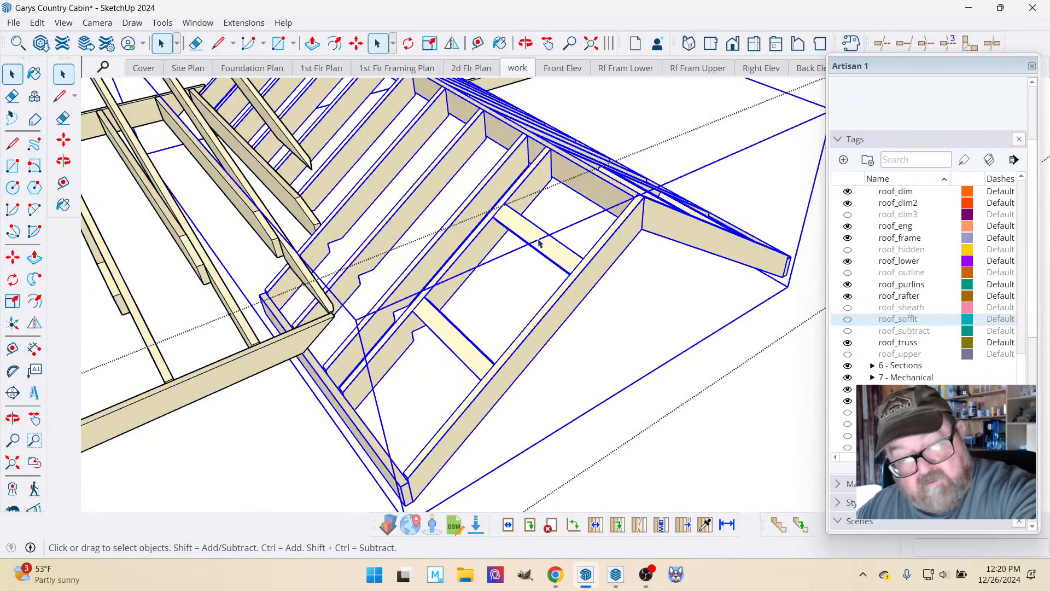
double_click(539, 244)
click(539, 244)
key(Delete)
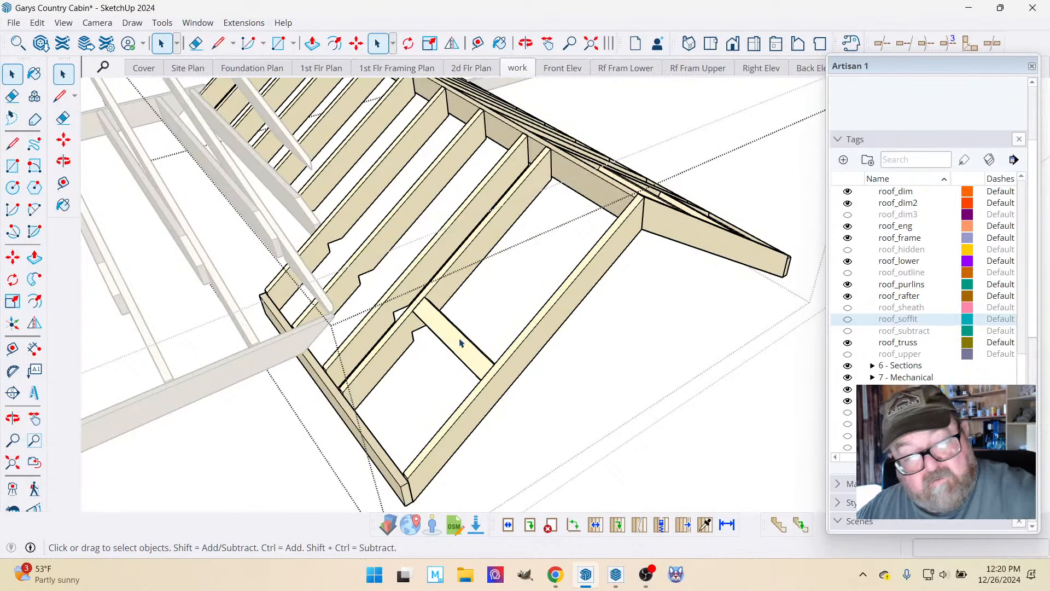
Measure along the adjoining roof's rake board and move the remaining lookout about 9 1/4" up the slope.
click(460, 344)
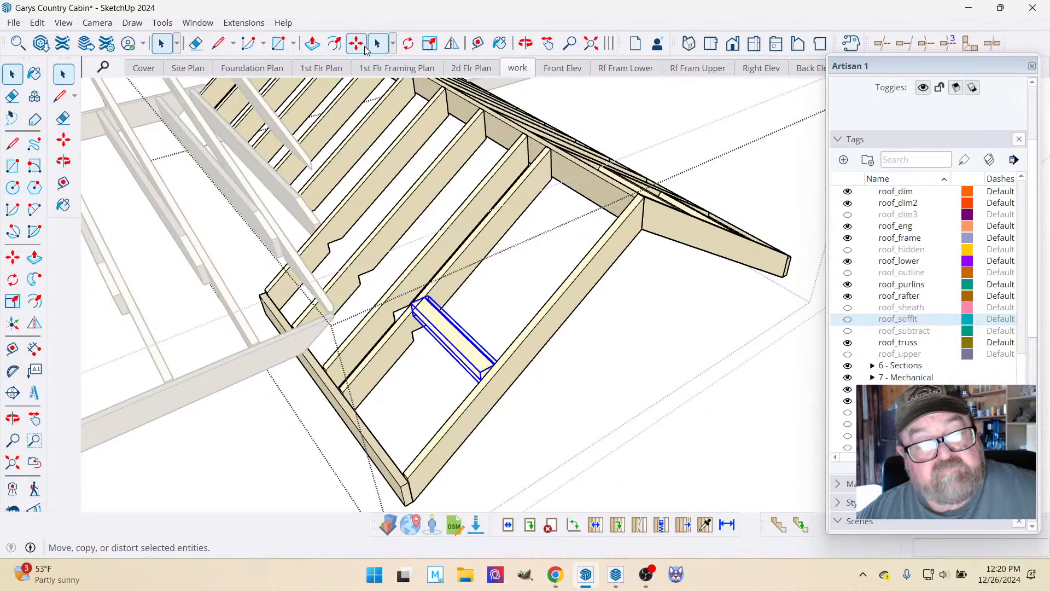
click(478, 44)
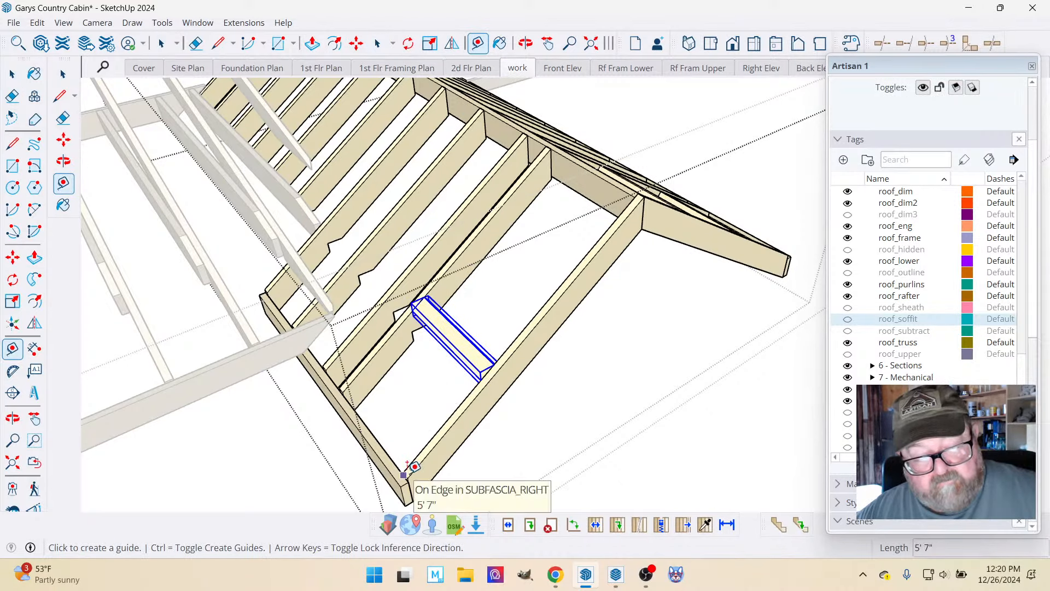
click(356, 43)
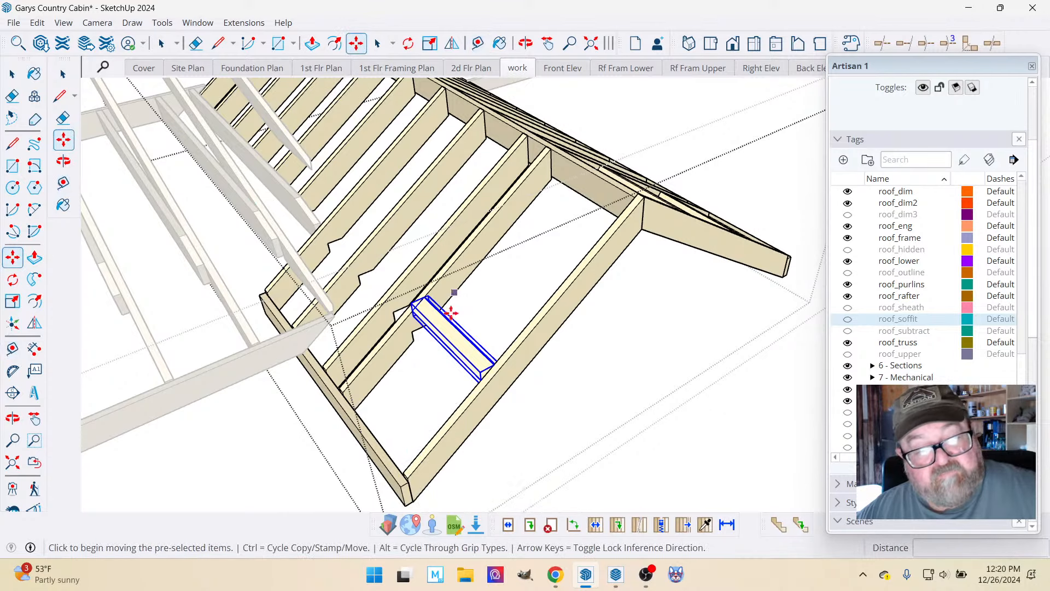
scroll(451, 313, up, 5)
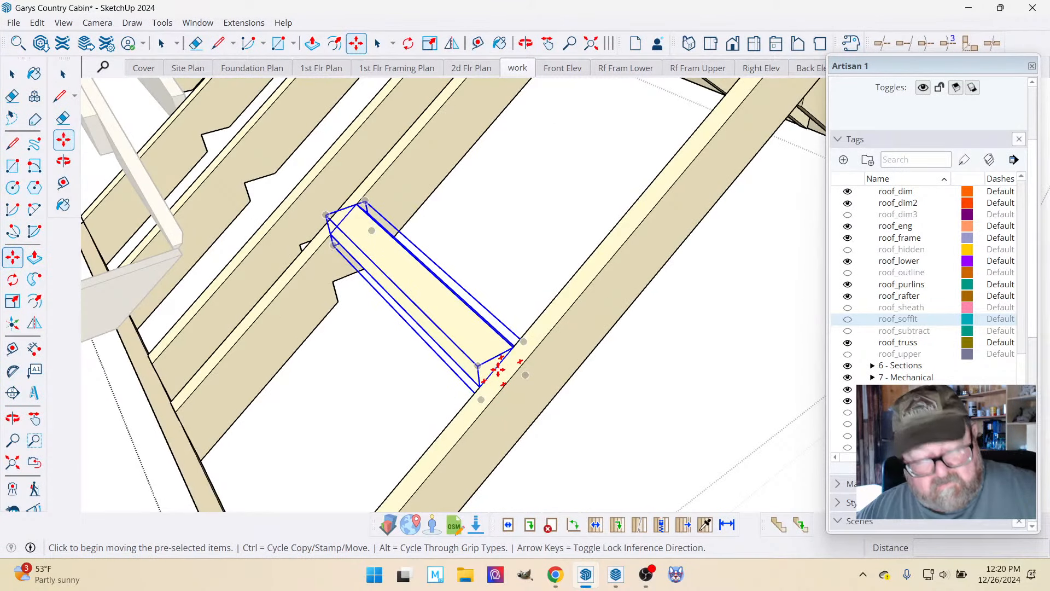
click(497, 367)
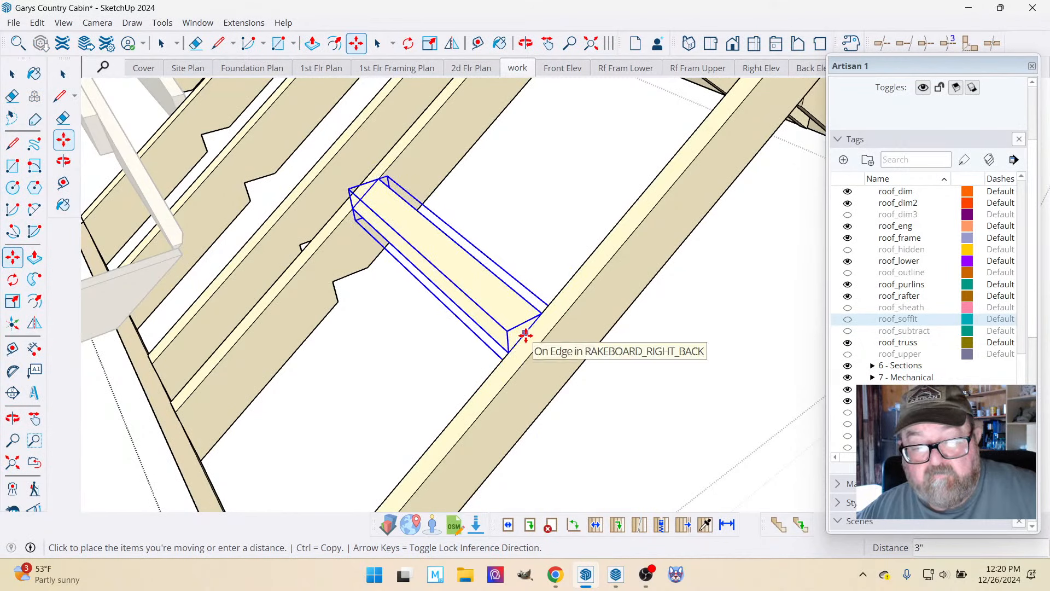
scroll(527, 335, down, 3)
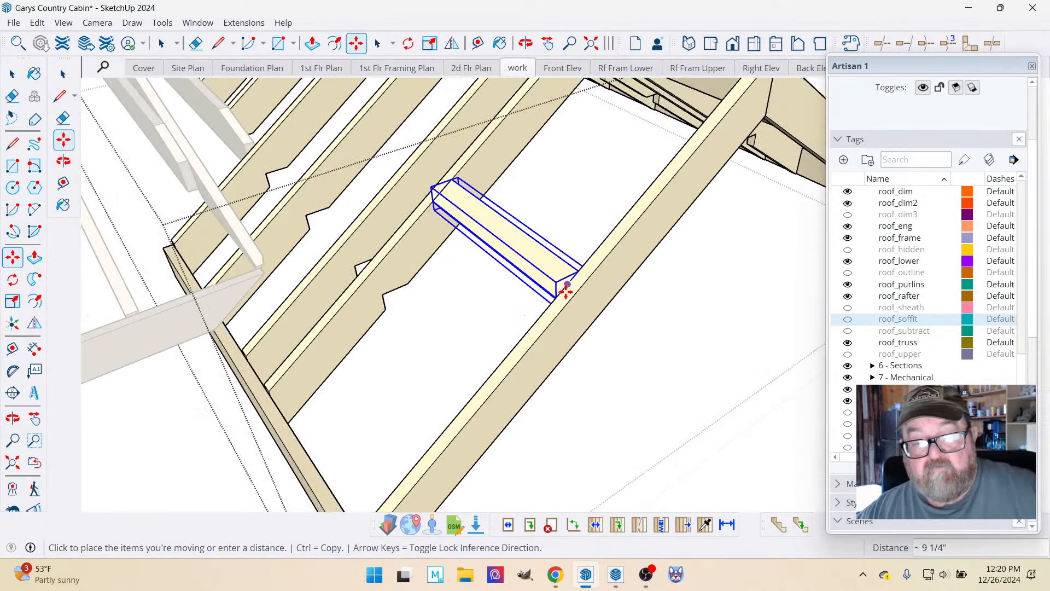
click(568, 284)
scroll(591, 424, down, 2)
scroll(484, 272, up, 2)
scroll(484, 271, up, 1)
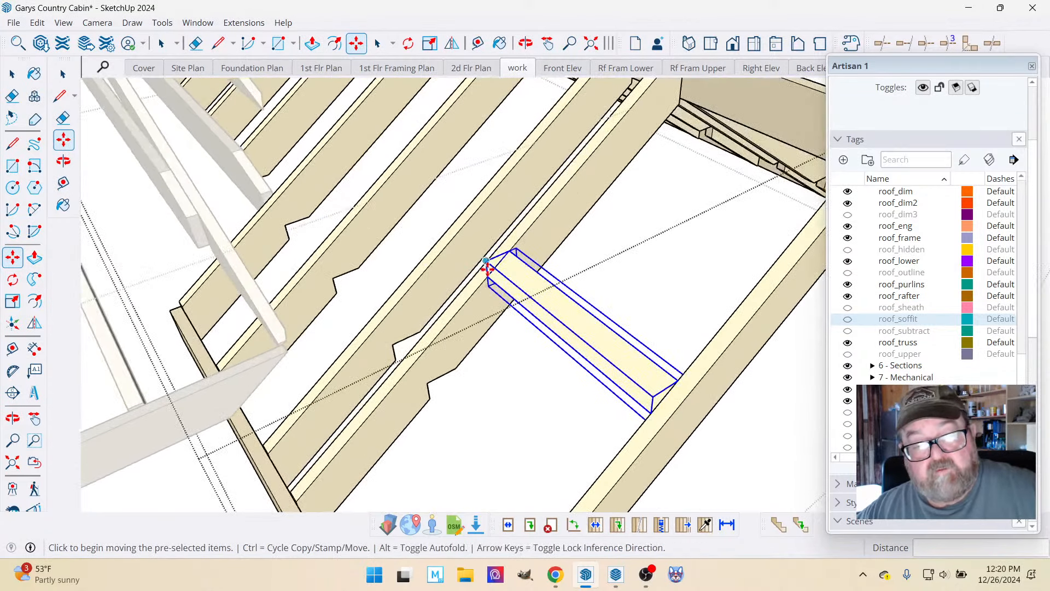
Stretch the moved lookout's inner end 7 3/4" across the first rafter to the face of the second rafter.
click(12, 73)
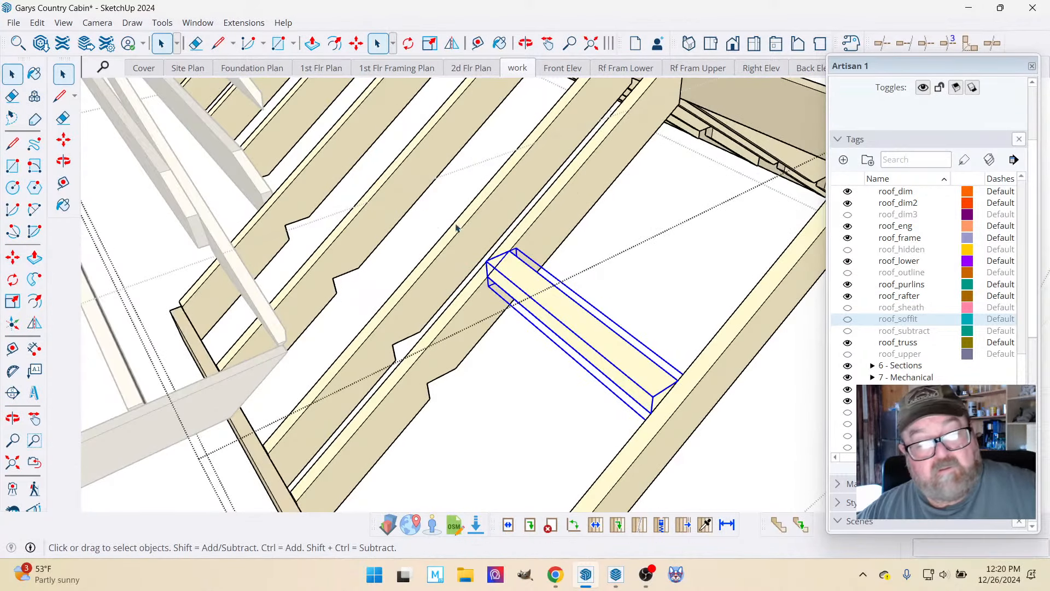
double_click(520, 280)
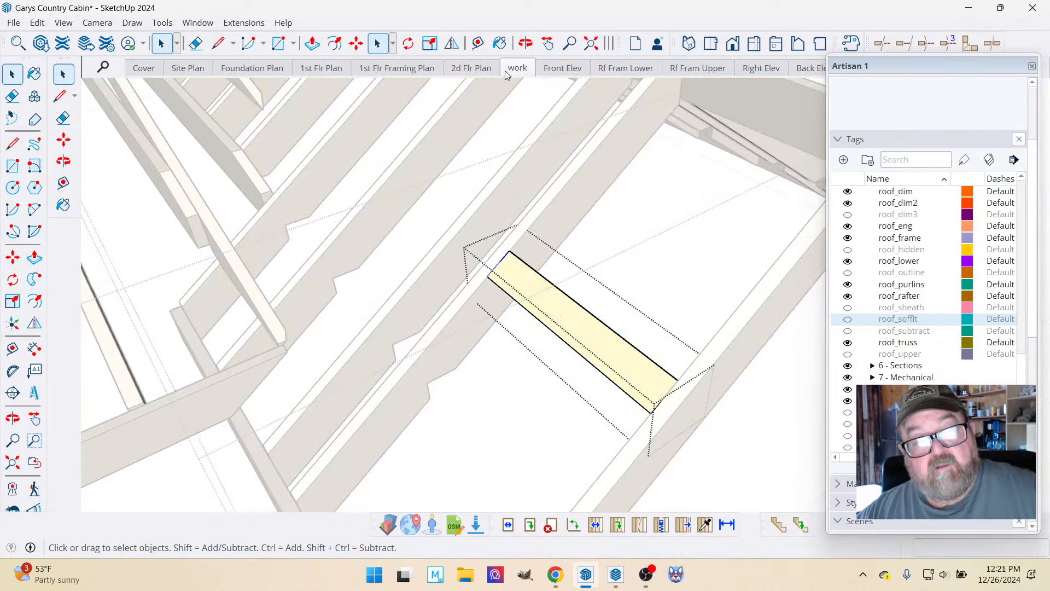
click(526, 43)
drag(530, 301, 797, 313)
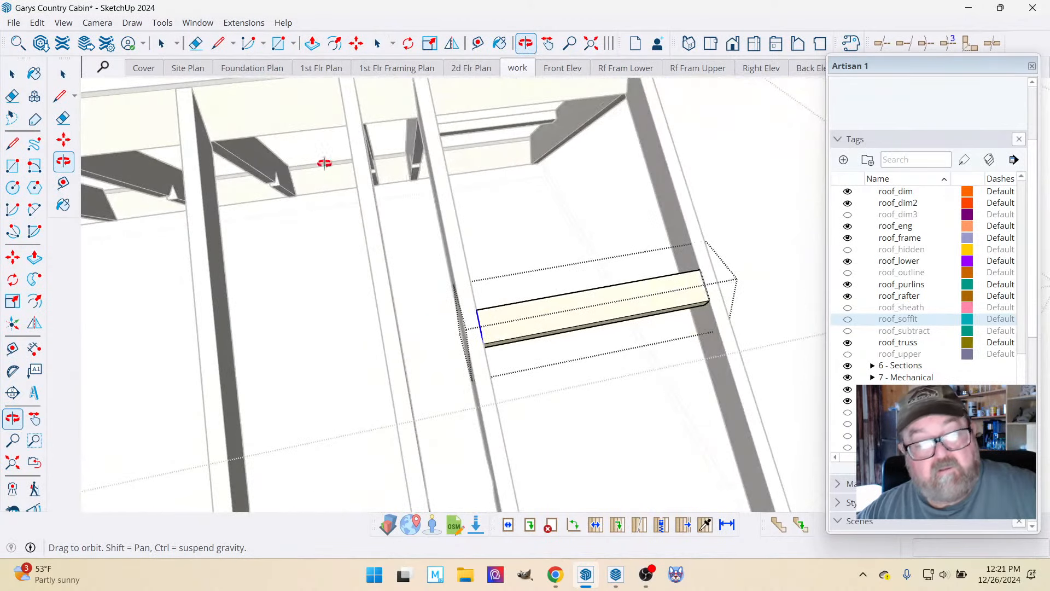
click(356, 43)
scroll(469, 344, up, 2)
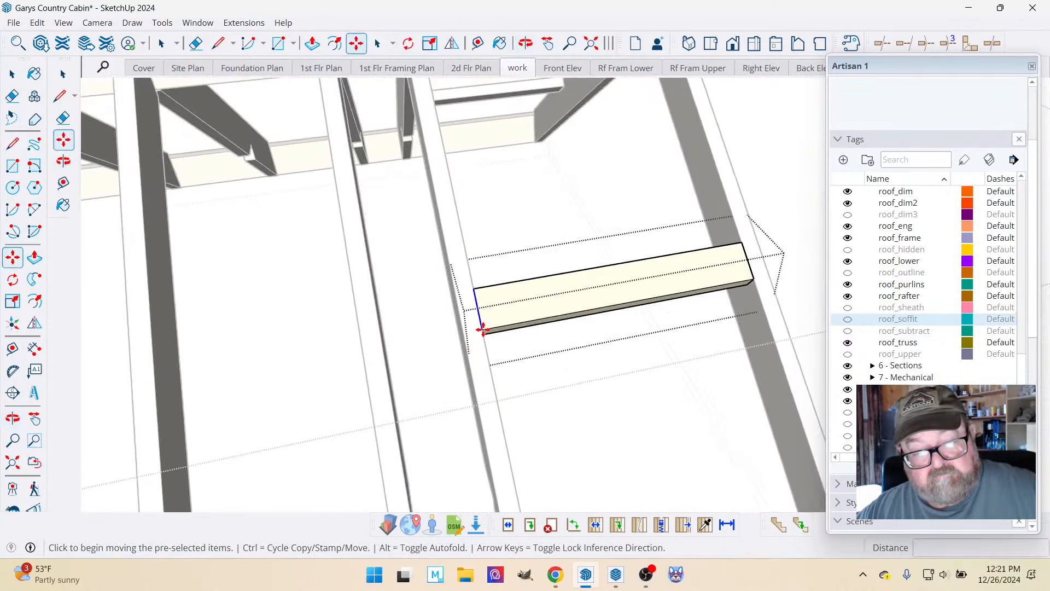
click(482, 329)
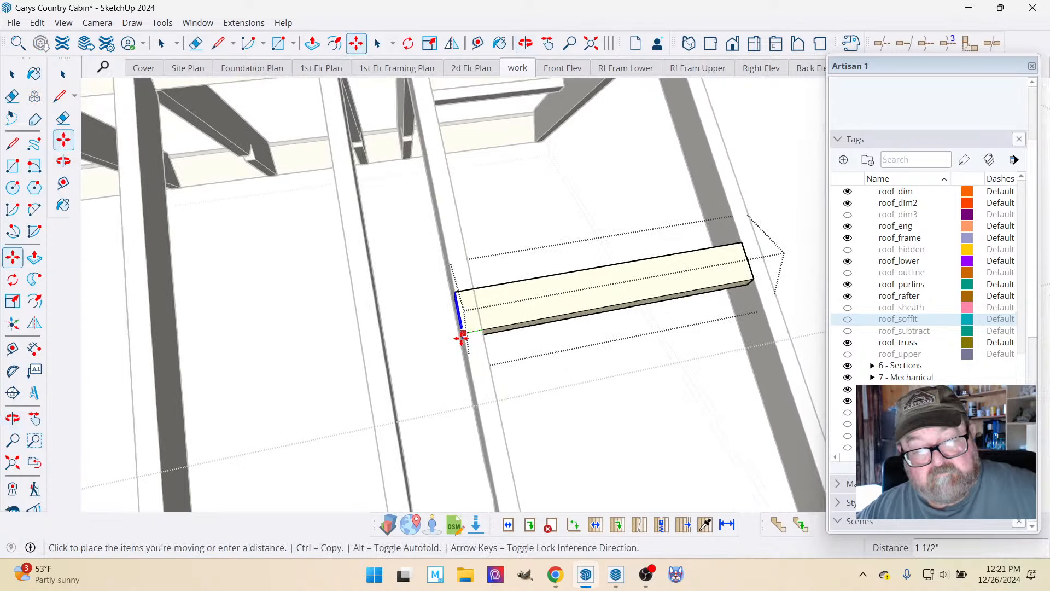
click(382, 347)
Delete the upper lookout in the rake overhang on the opposite slope of the same roof.
click(526, 43)
scroll(563, 304, down, 3)
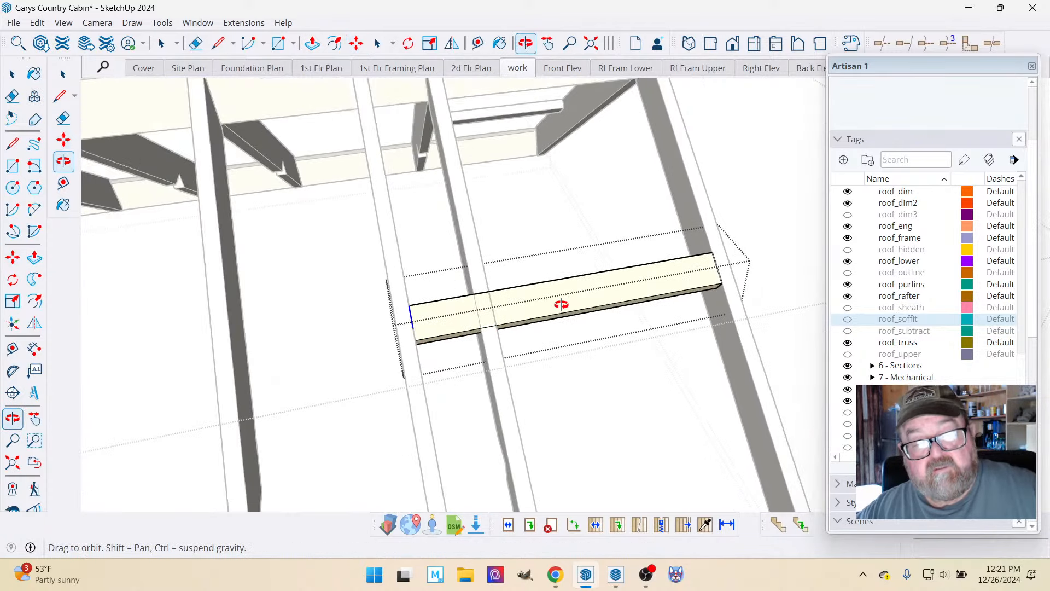
drag(560, 296, 502, 284)
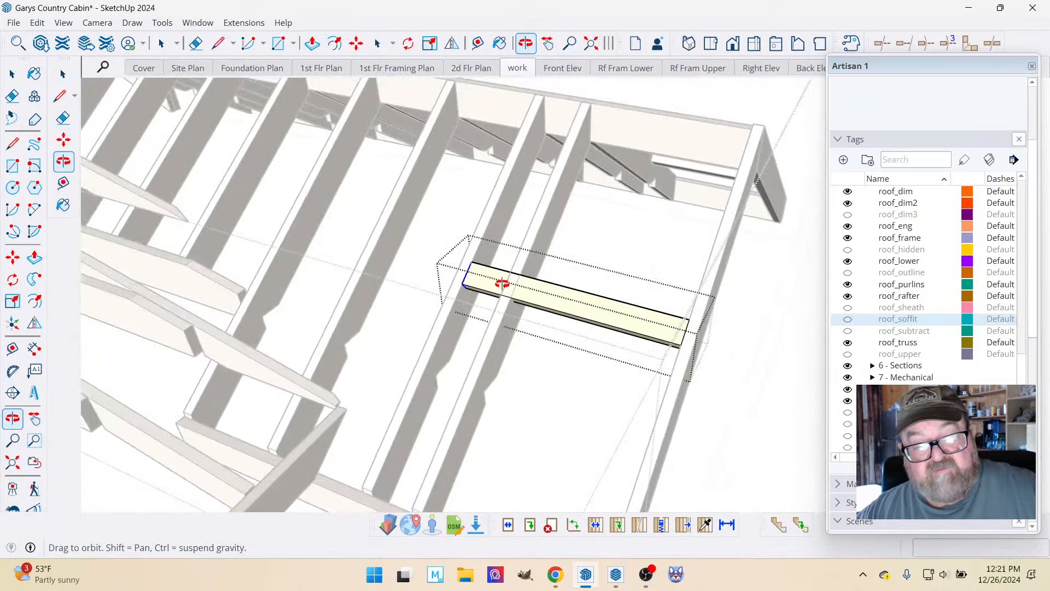
drag(382, 236, 539, 339)
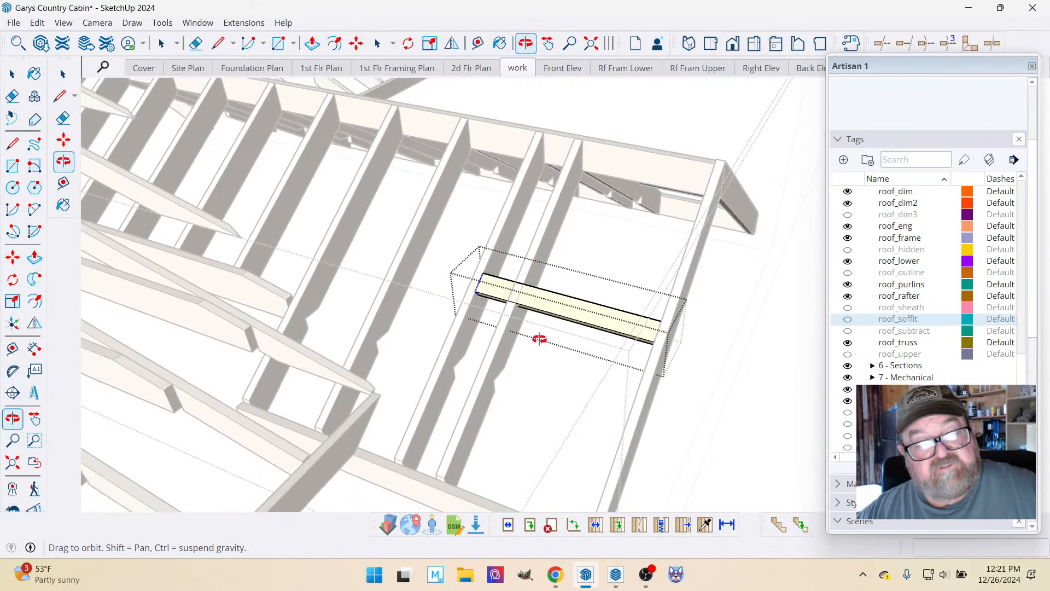
drag(596, 319, 323, 295)
drag(558, 254, 398, 426)
scroll(365, 181, up, 5)
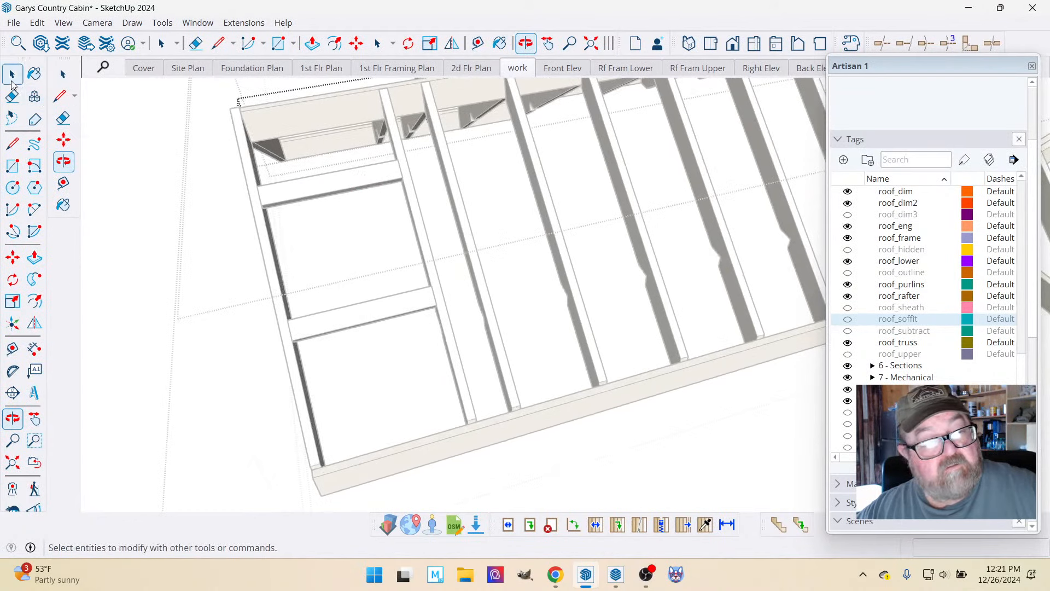
click(63, 74)
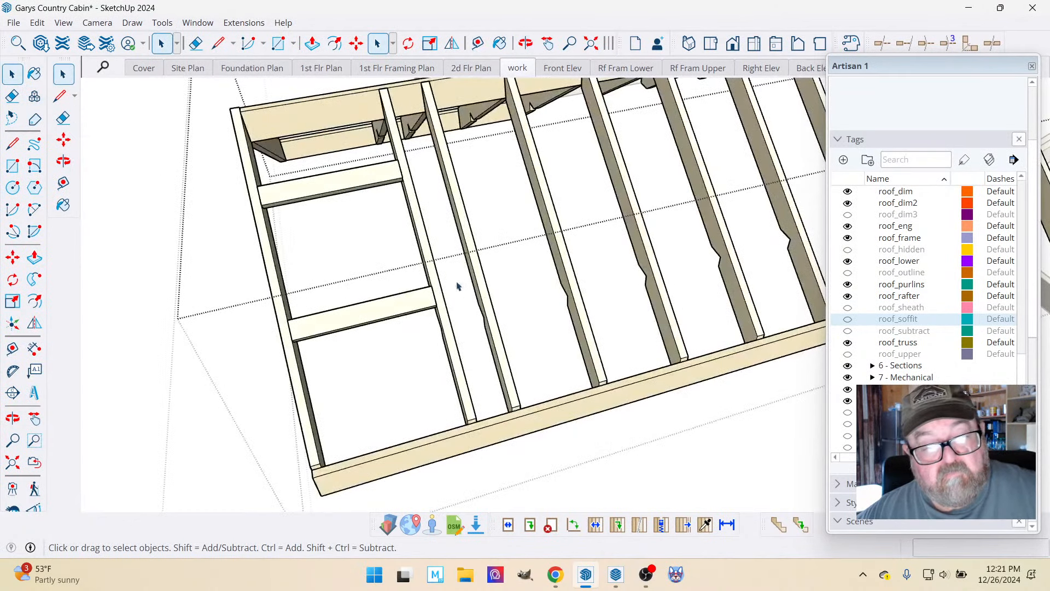
click(367, 187)
key(Delete)
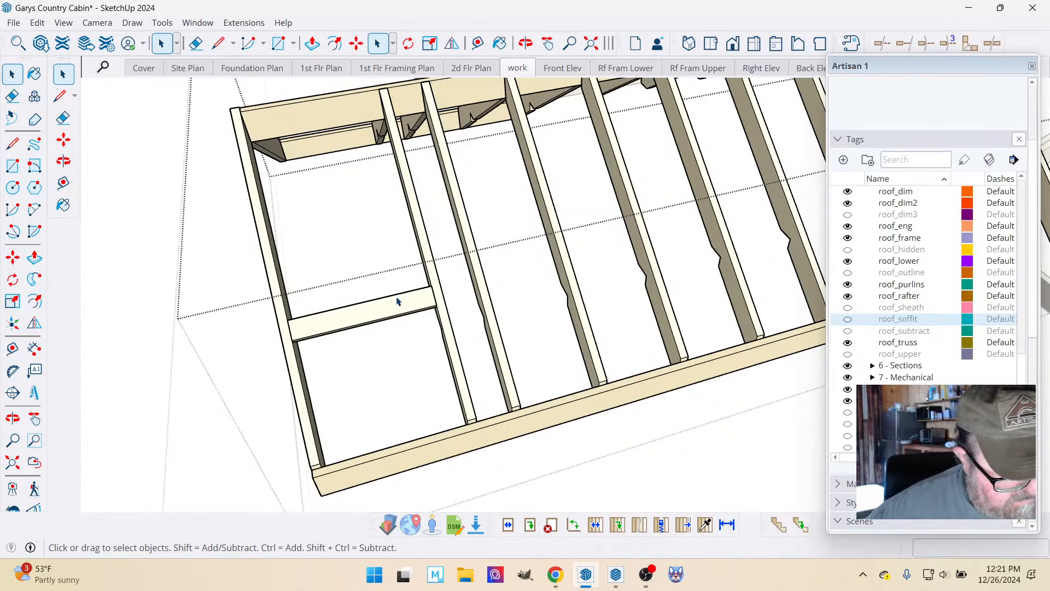
Stretch the remaining lookout's inner end 7 3/4" across the first rafter to the face of the second rafter.
click(393, 301)
double_click(408, 308)
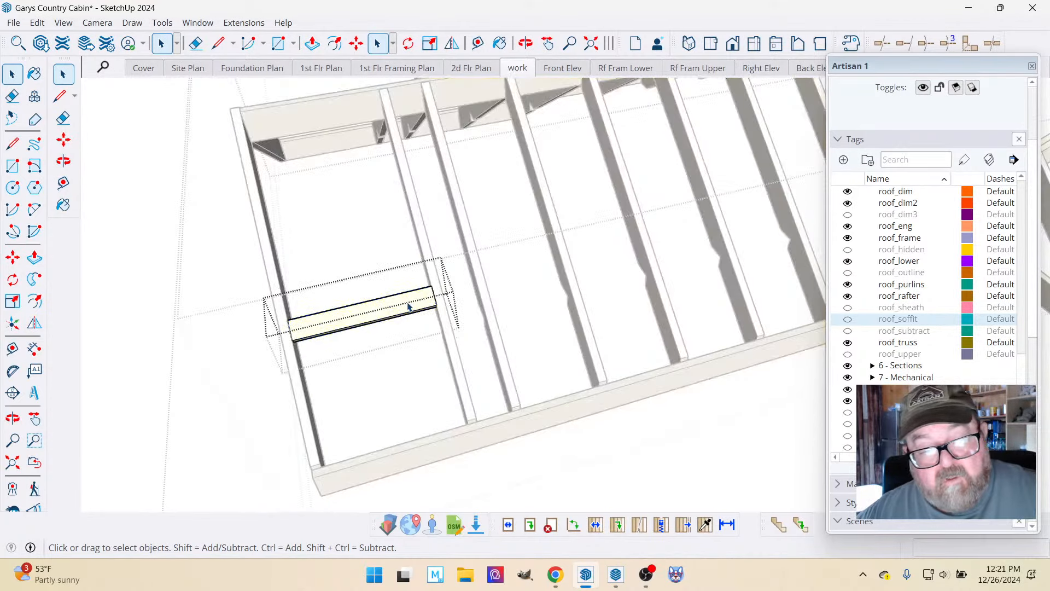
click(357, 44)
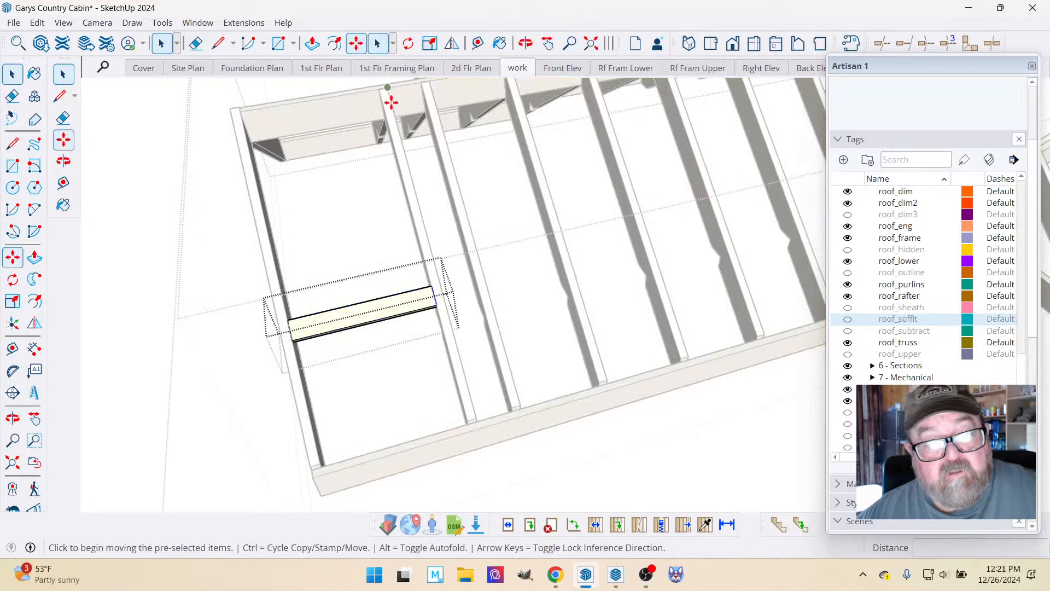
click(433, 290)
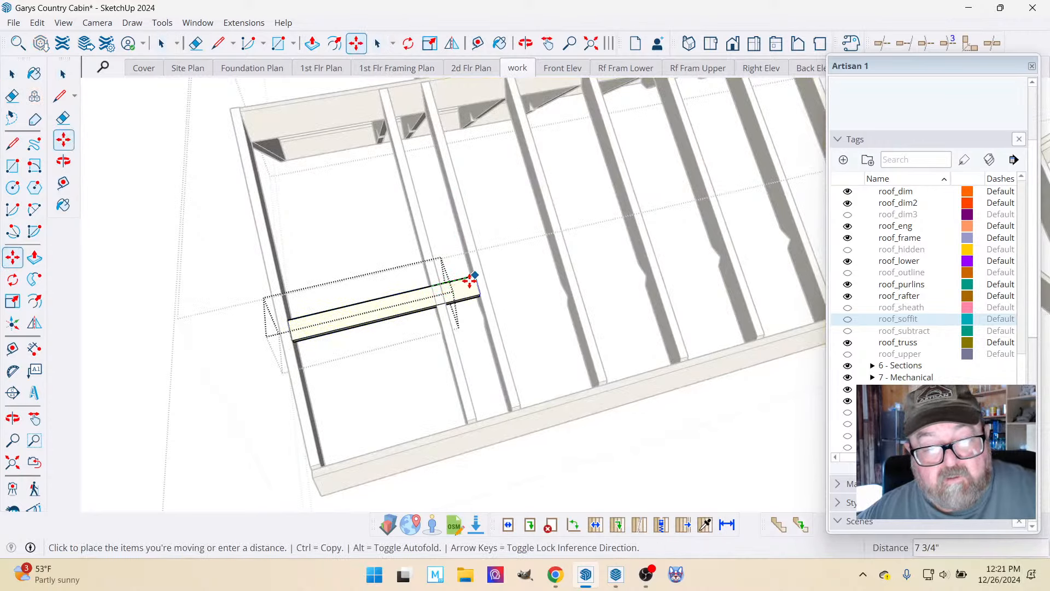
click(469, 280)
scroll(398, 268, up, 2)
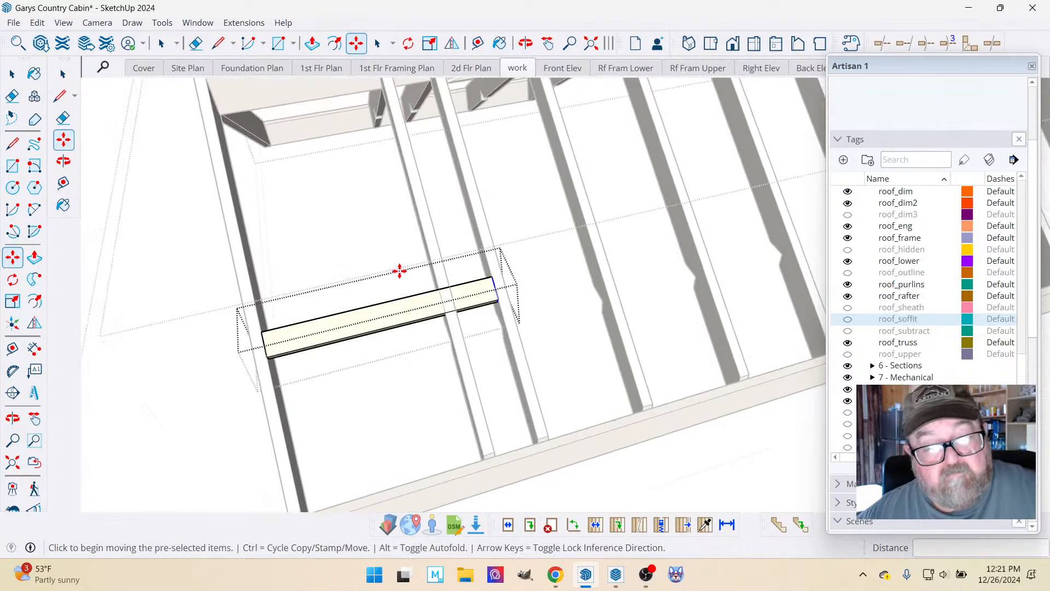
key(space)
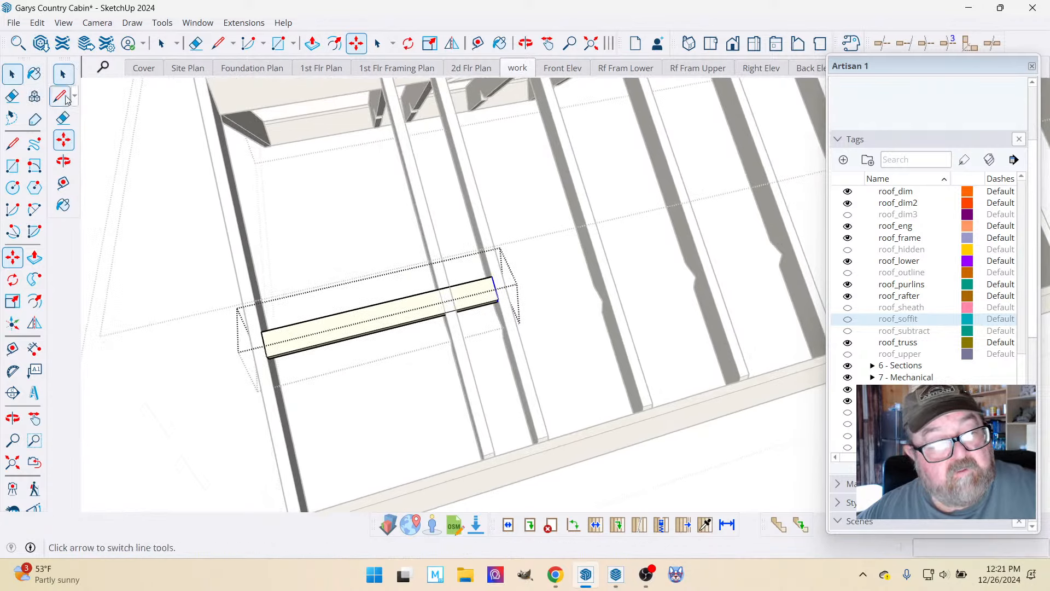
Close the lookout for editing and move it up the slope along the rake board to its new position.
click(117, 165)
key(m)
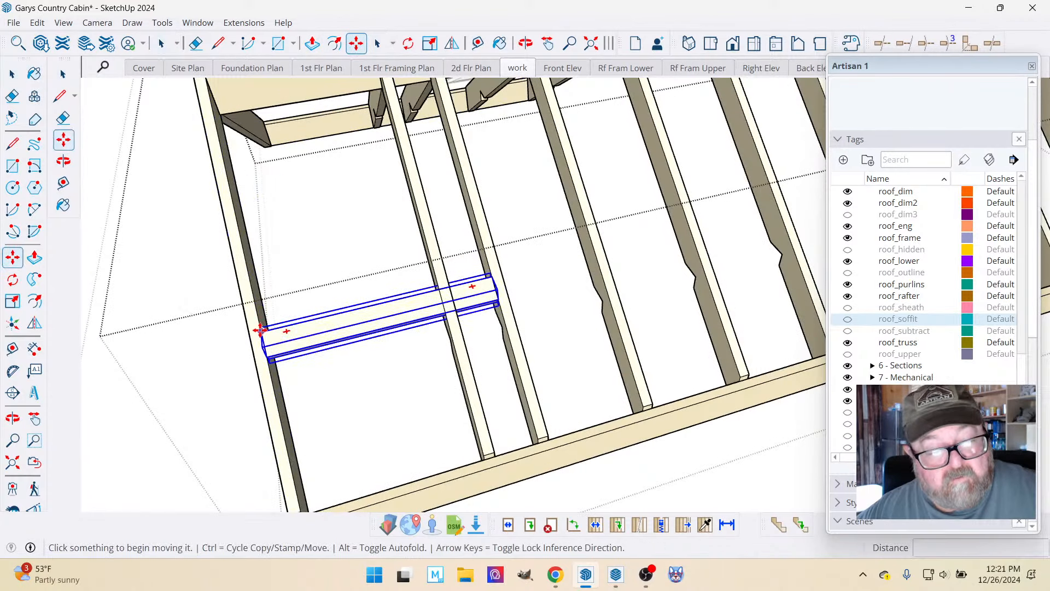
click(264, 343)
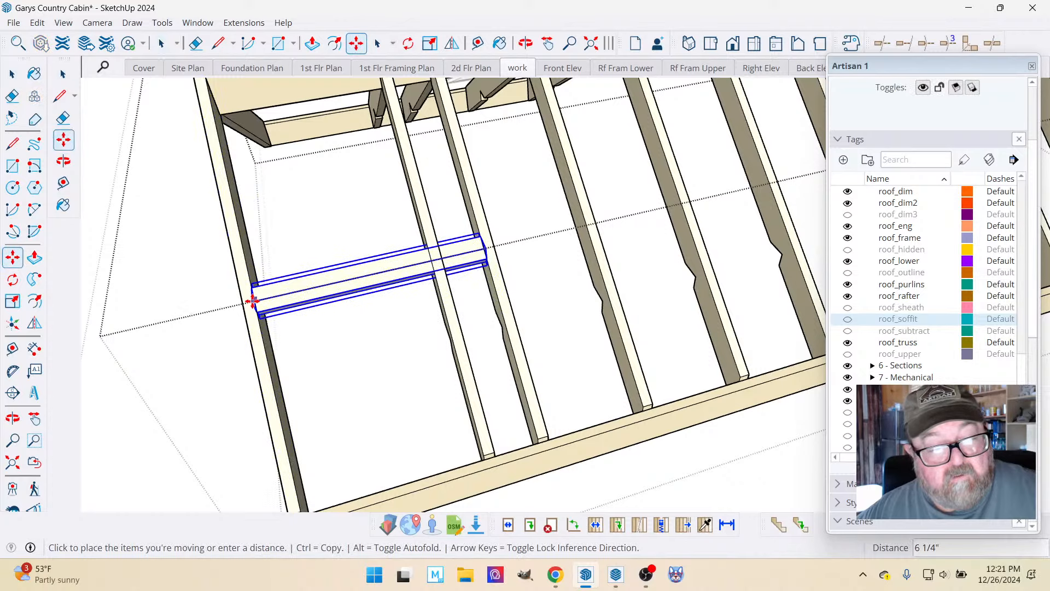
click(248, 283)
scroll(321, 331, down, 4)
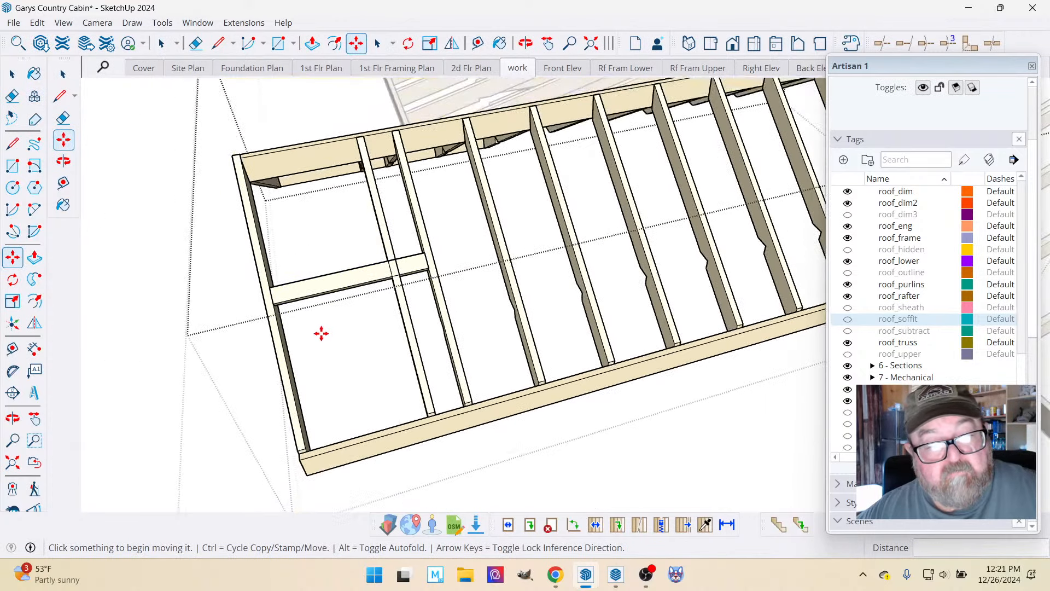
Close the adjoining roof for editing and delete the lookouts from the long lower roof's end overhang on both slopes.
click(526, 43)
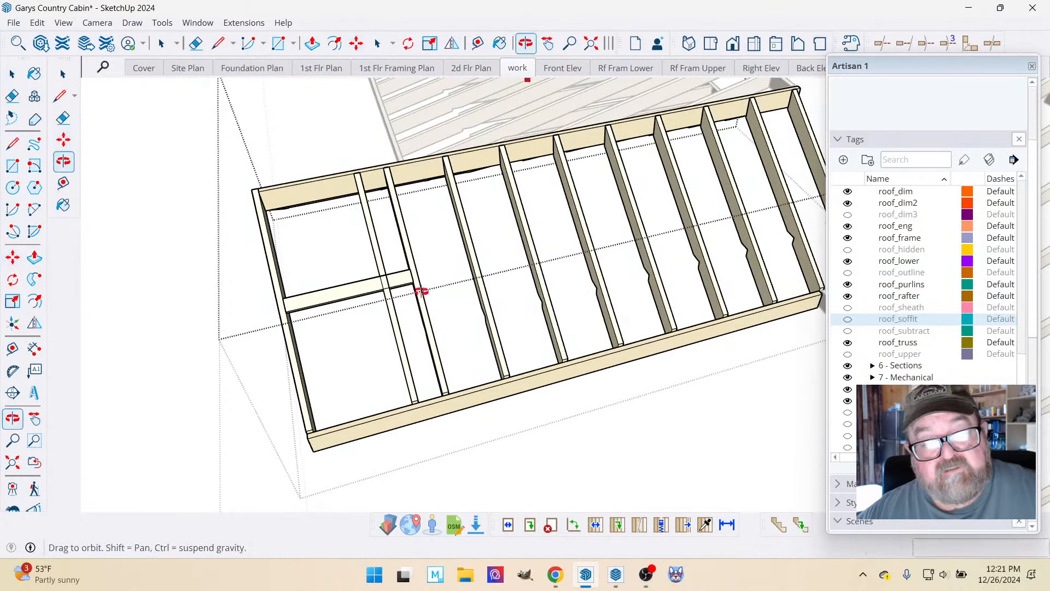
drag(418, 288, 504, 305)
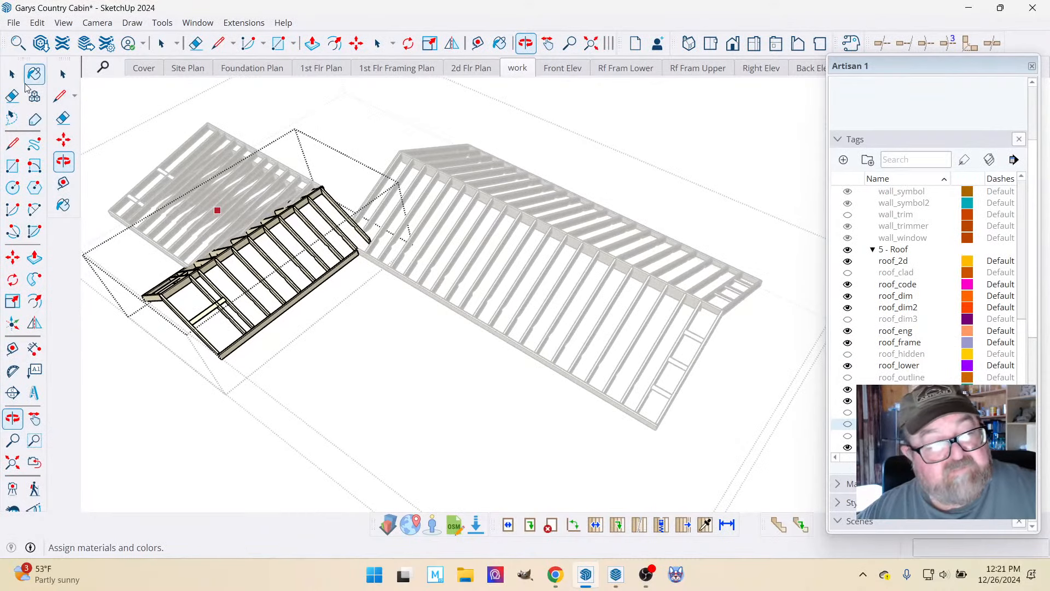
click(12, 74)
click(714, 217)
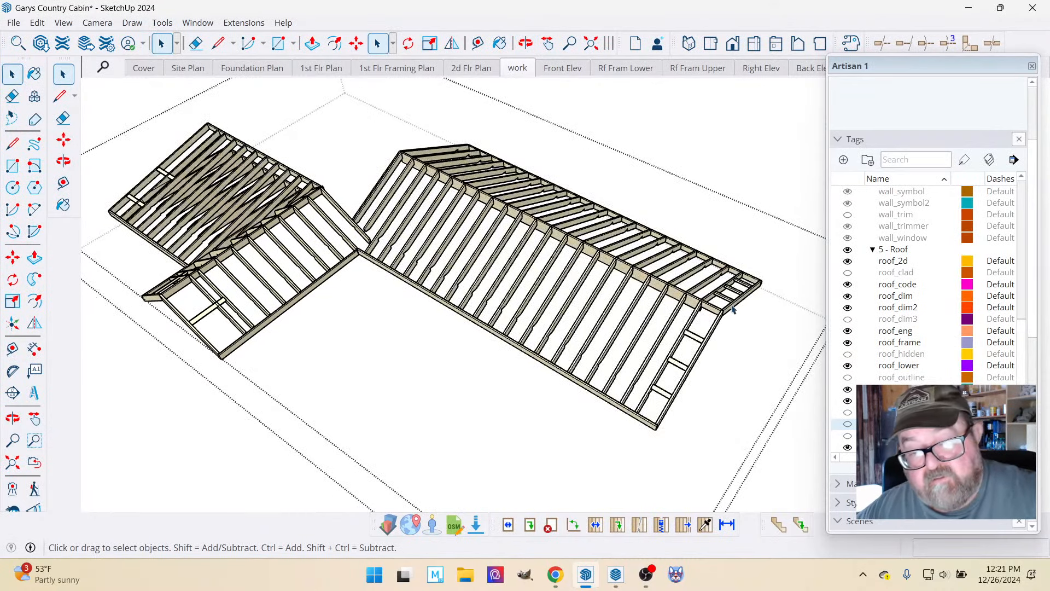
scroll(733, 309, up, 3)
click(722, 298)
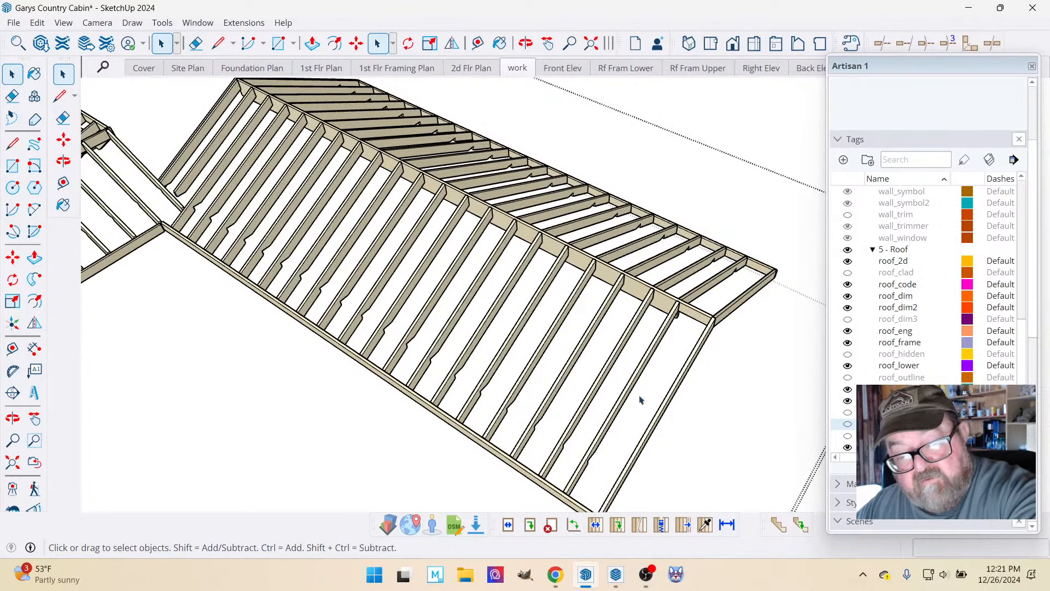
scroll(749, 290, down, 2)
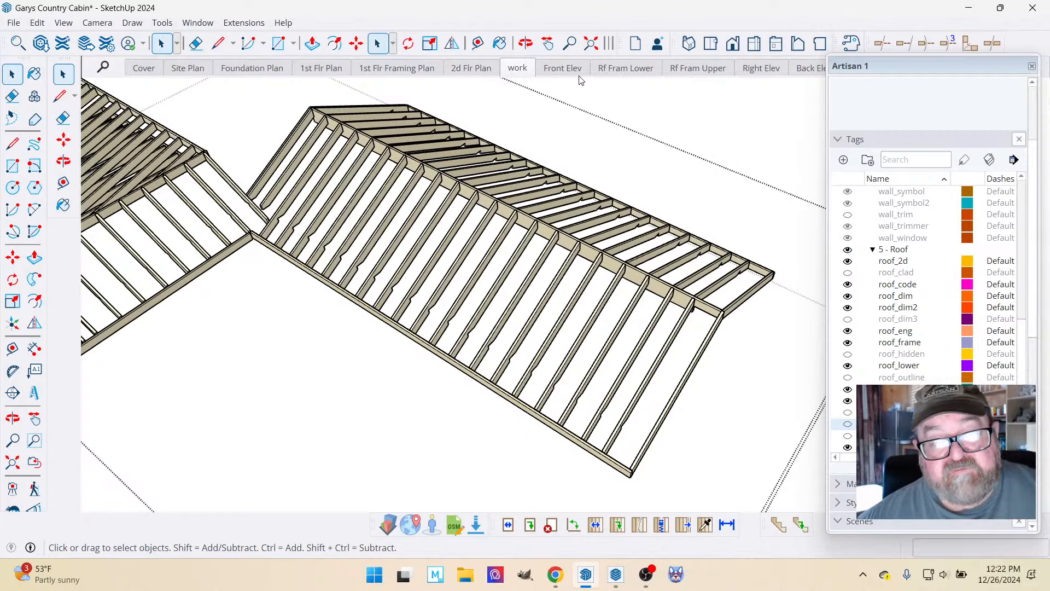
Review the Rf Fram Lower and Rf Fram Upper scenes, ending back in the work scene.
click(645, 74)
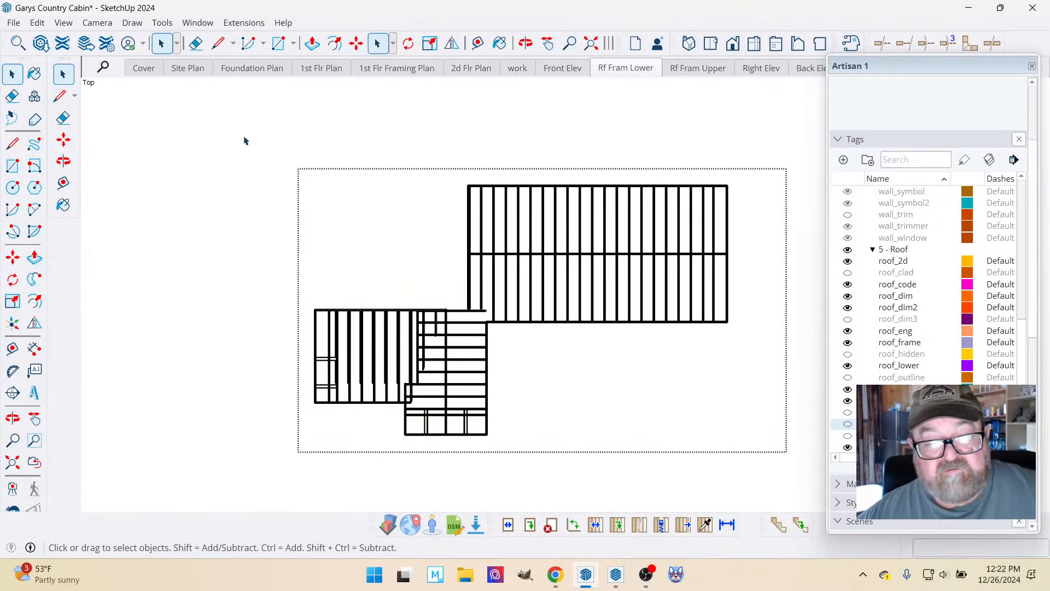
click(364, 198)
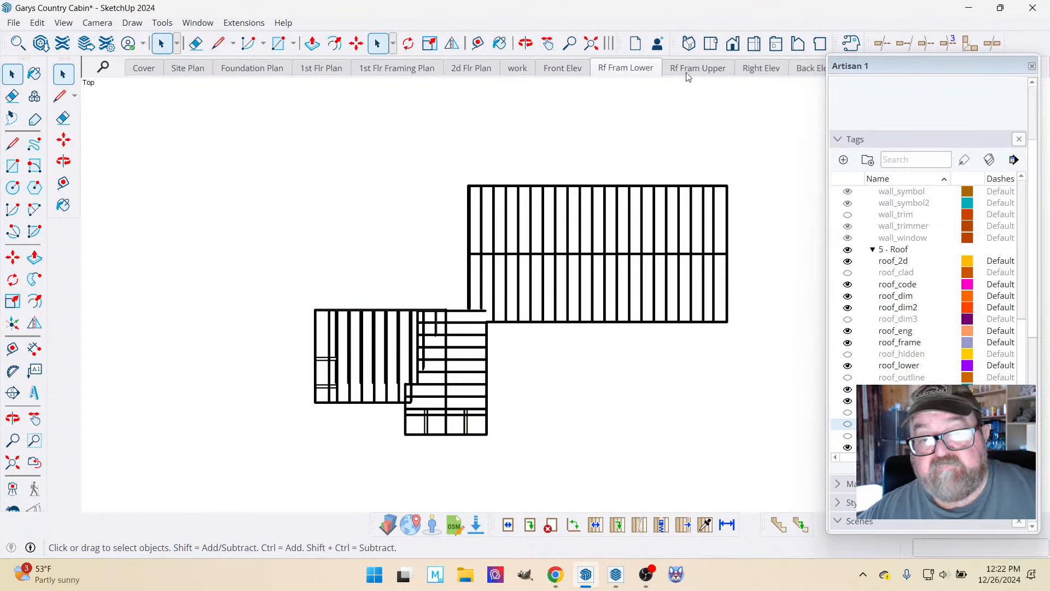
click(703, 73)
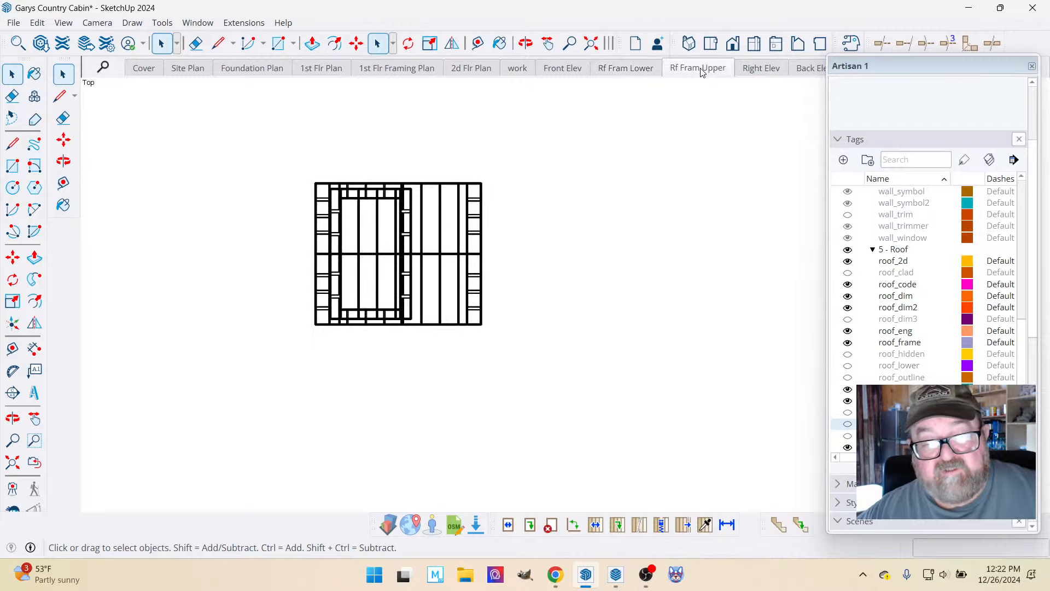
click(519, 72)
Switch to the browser to check the live stream in YouTube Studio and return to the SketchUp model.
click(555, 574)
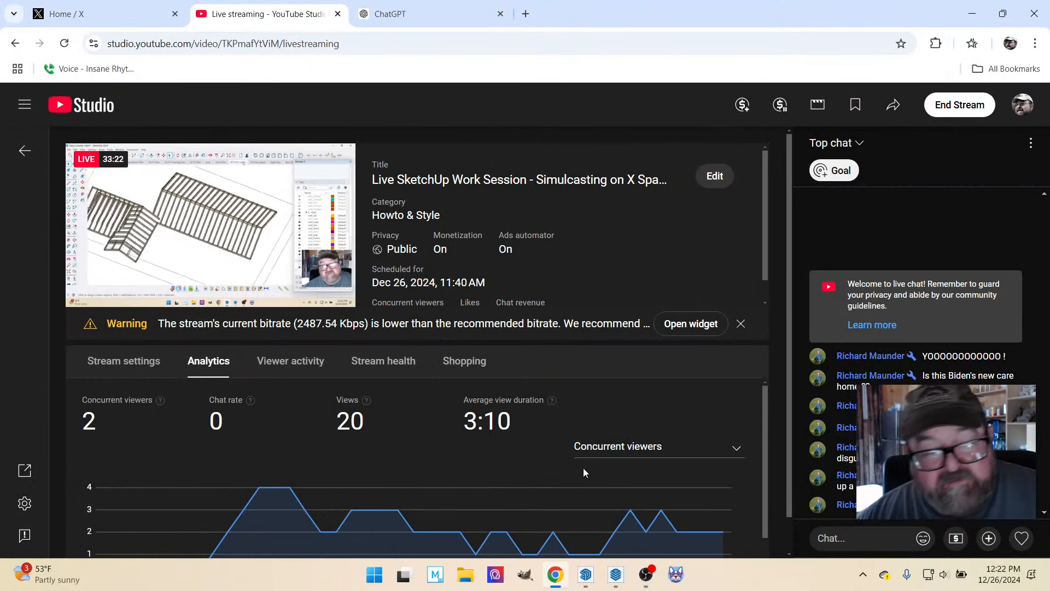
mouse_move(558, 582)
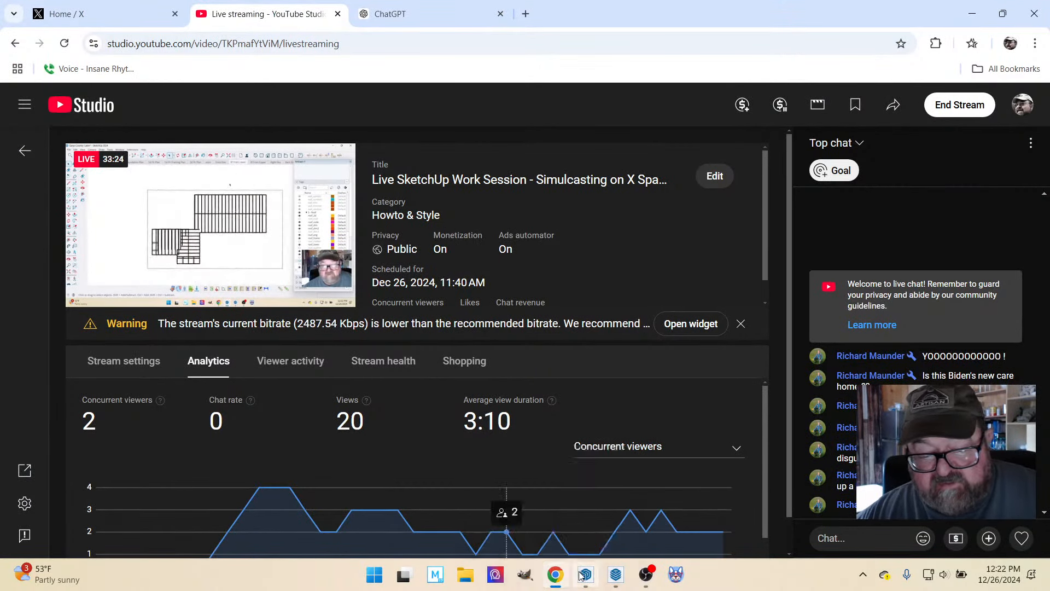
key(alt+Tab)
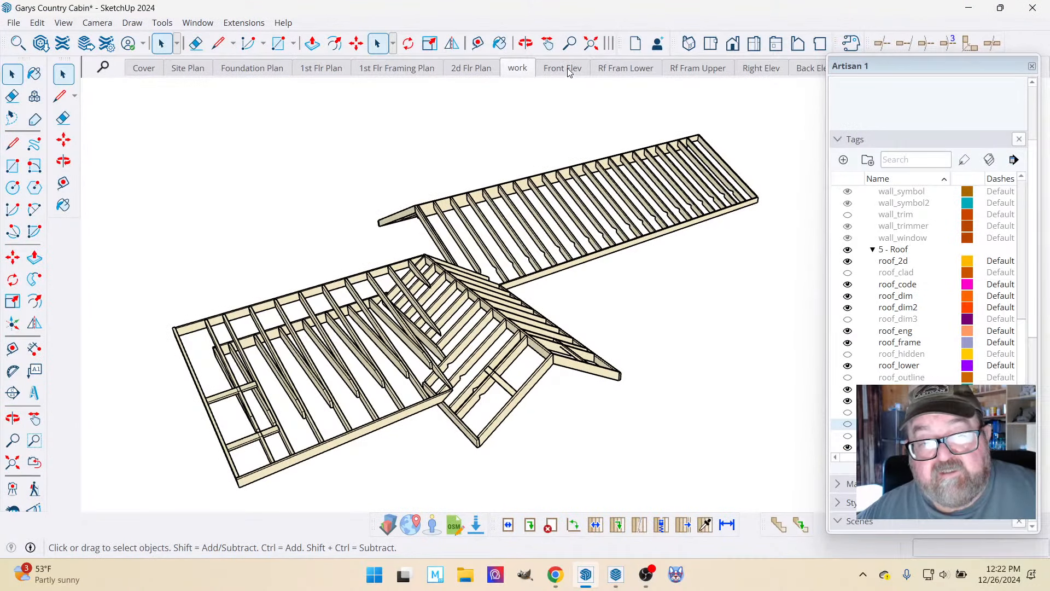
Recheck the Rf Fram Upper scene, then show the roof_upper tag and hide roof_lower in the work scene.
click(678, 71)
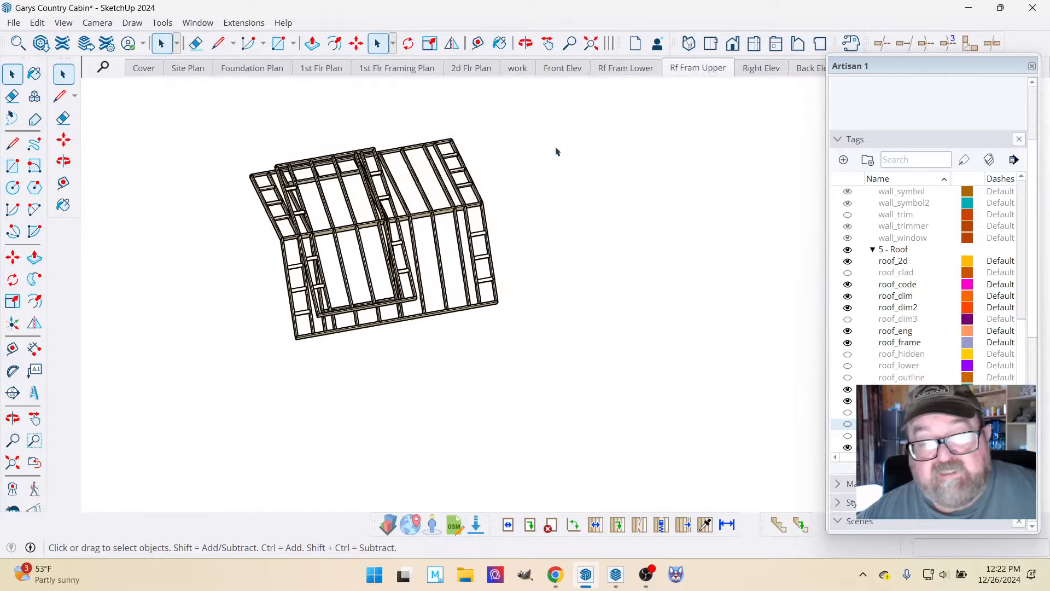
click(517, 68)
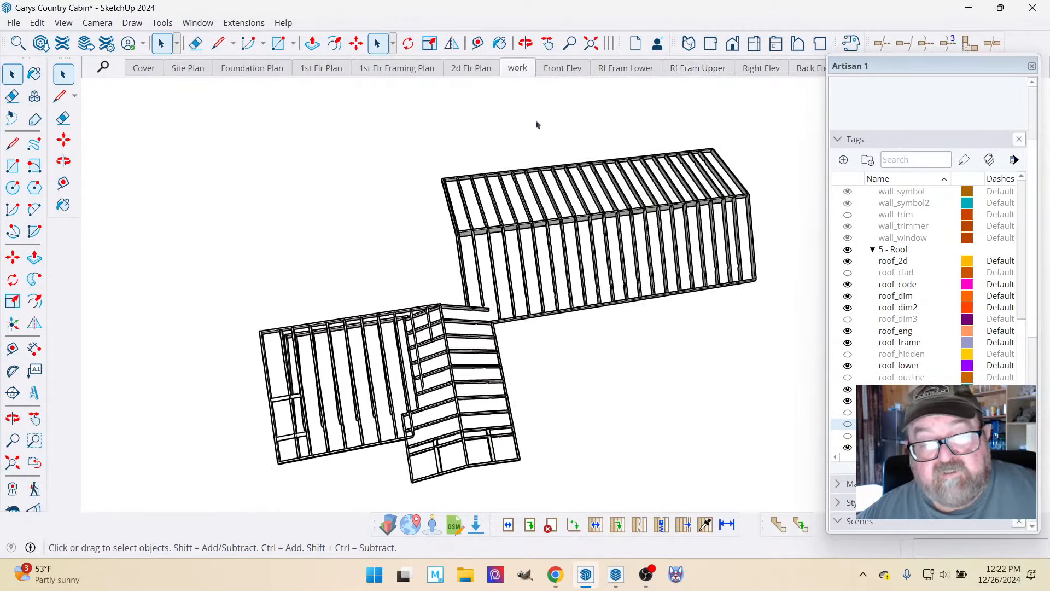
scroll(843, 363, down, 1)
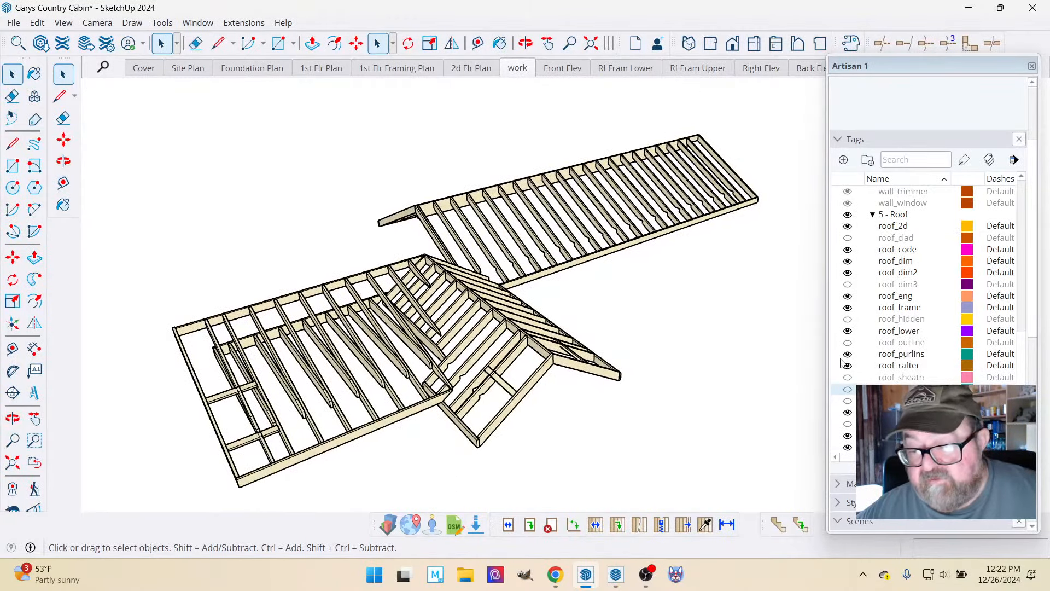
click(848, 424)
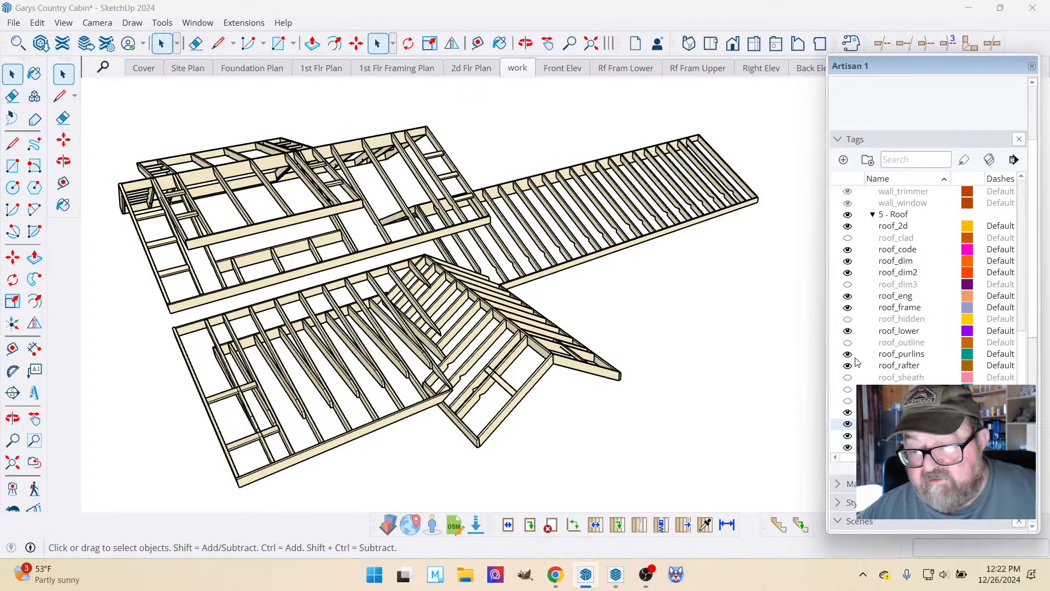
click(848, 331)
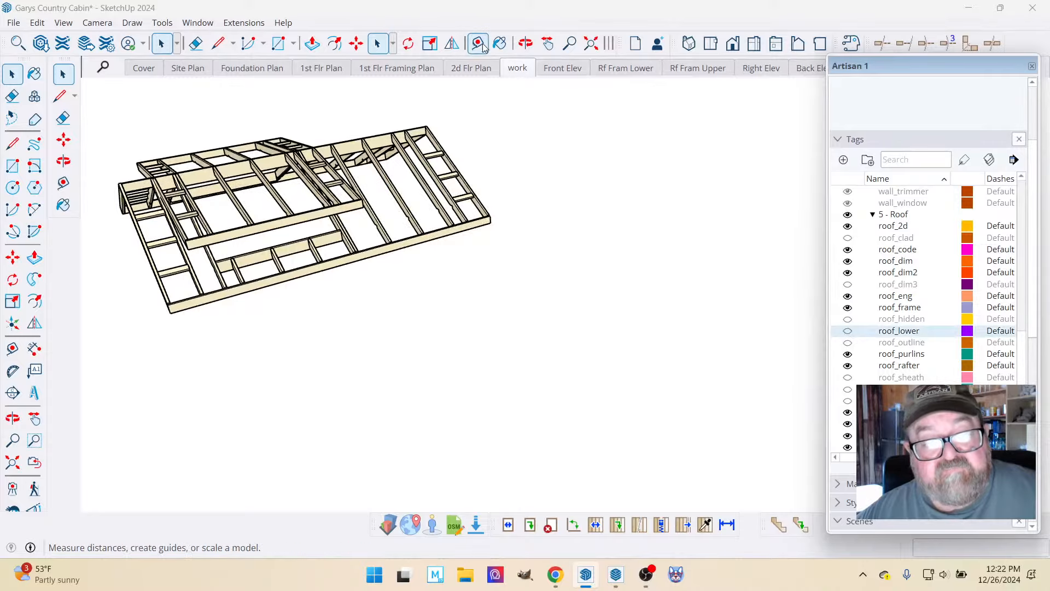
Open the upper roof framing and its nested rear-slope component for editing, facing the end overhang without the dormer.
click(526, 43)
drag(499, 97, 347, 169)
scroll(429, 206, up, 5)
scroll(469, 217, down, 8)
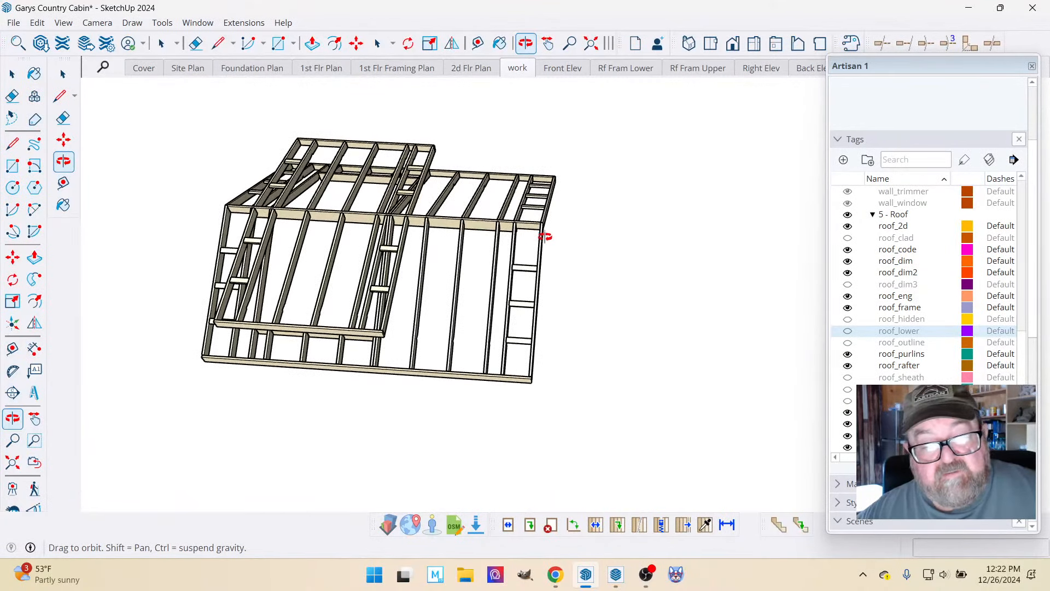
click(63, 74)
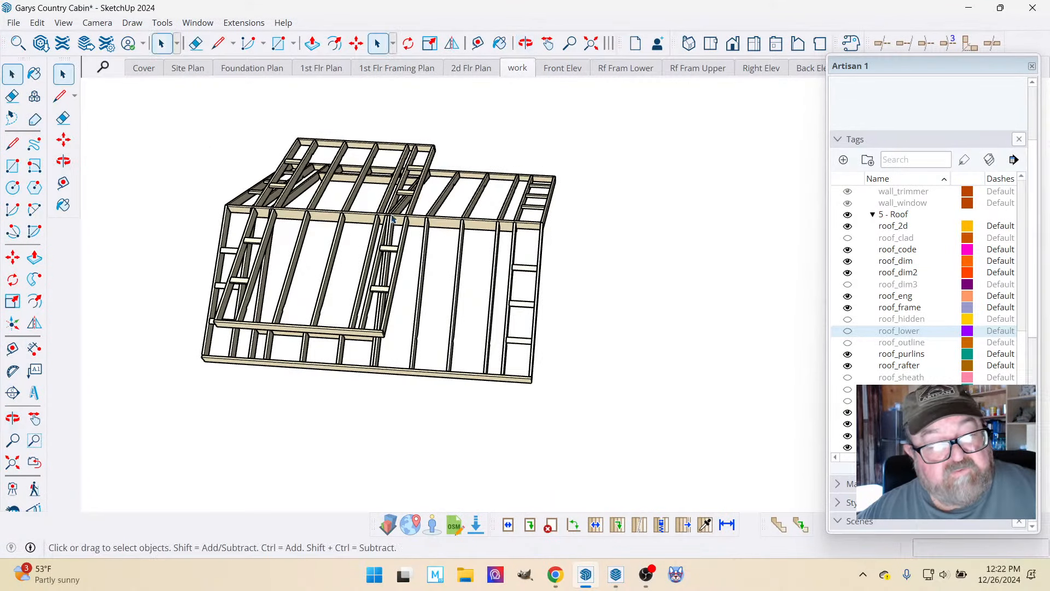
scroll(542, 186, up, 3)
click(541, 192)
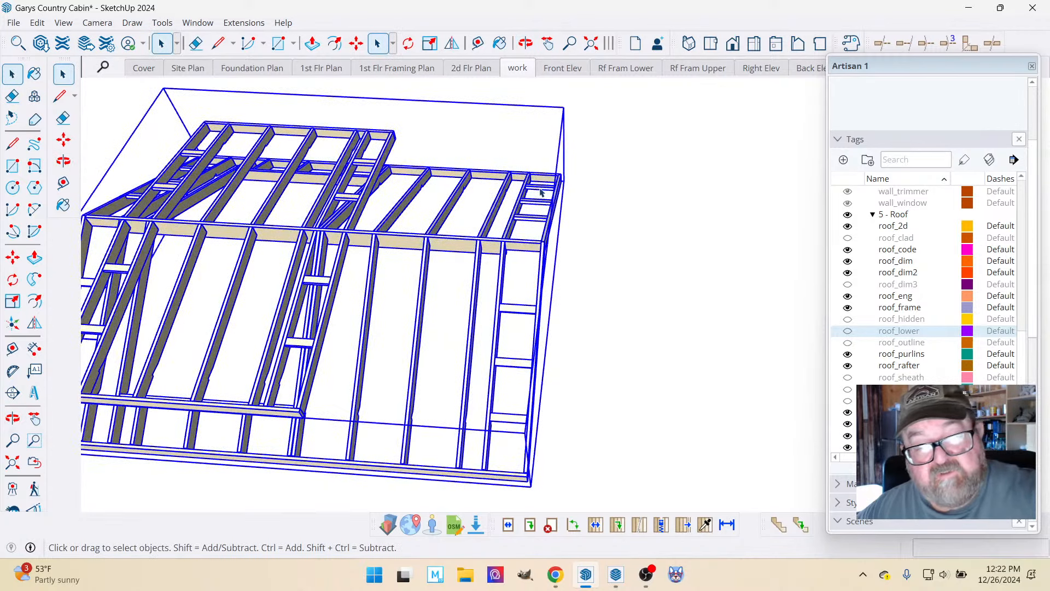
double_click(541, 189)
click(536, 189)
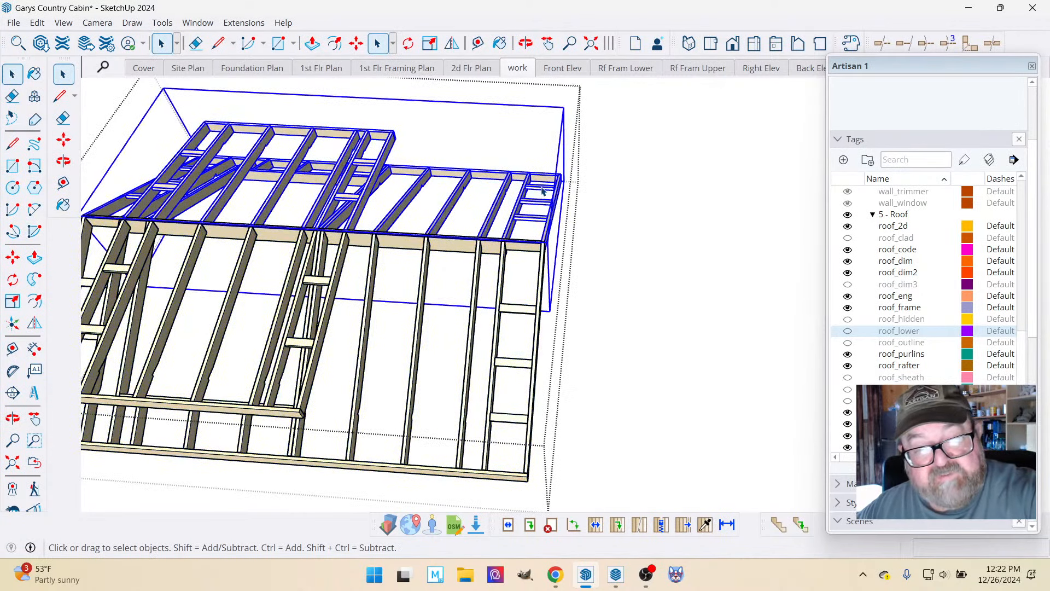
double_click(537, 189)
Delete the three lookouts in the upper roof's rake overhang at the end away from the dormer.
click(538, 191)
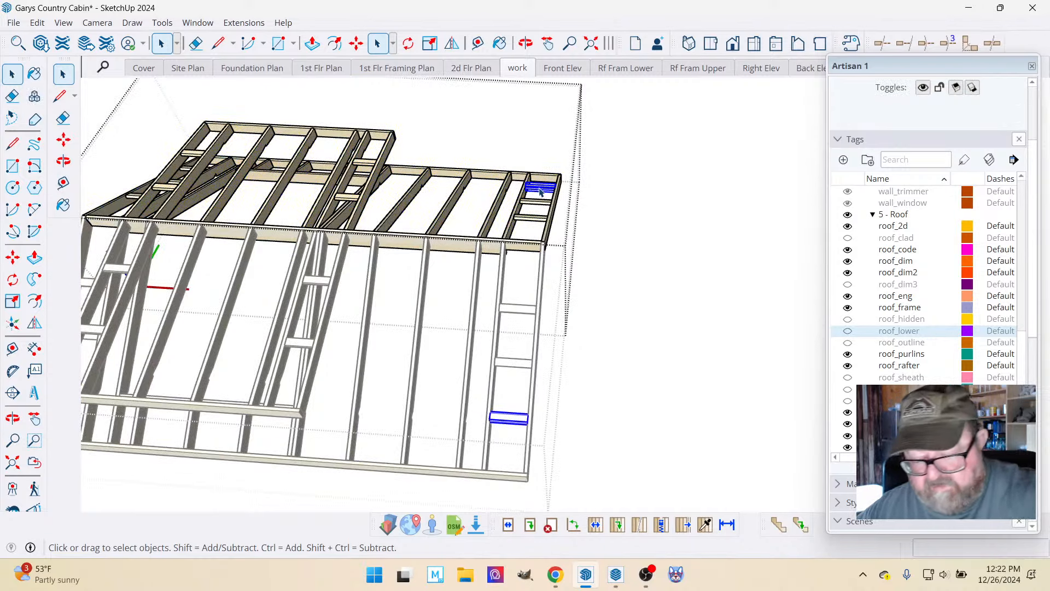
key(Delete)
click(537, 201)
key(Delete)
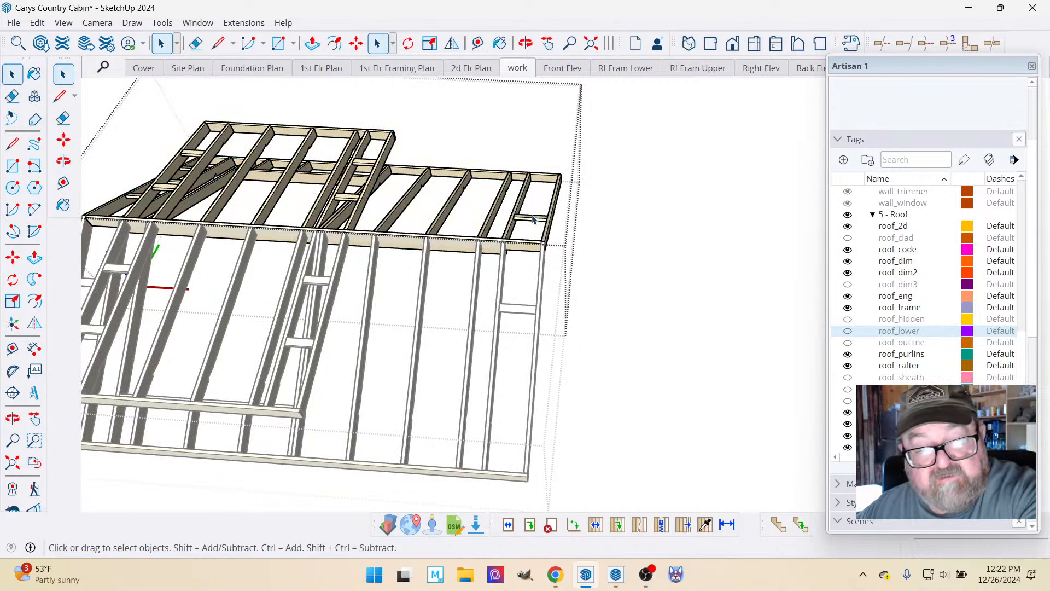
click(533, 217)
key(Delete)
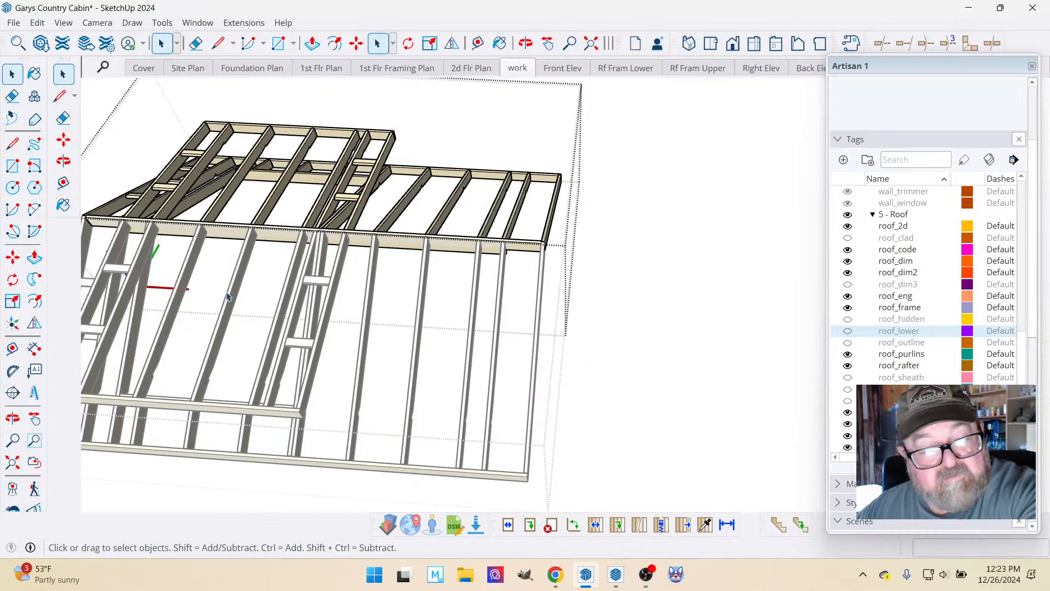
Remove the dormer overhang's extra lookout nearer the eave and extend the remaining lookout to the second rafter.
scroll(646, 338, down, 3)
scroll(112, 187, up, 3)
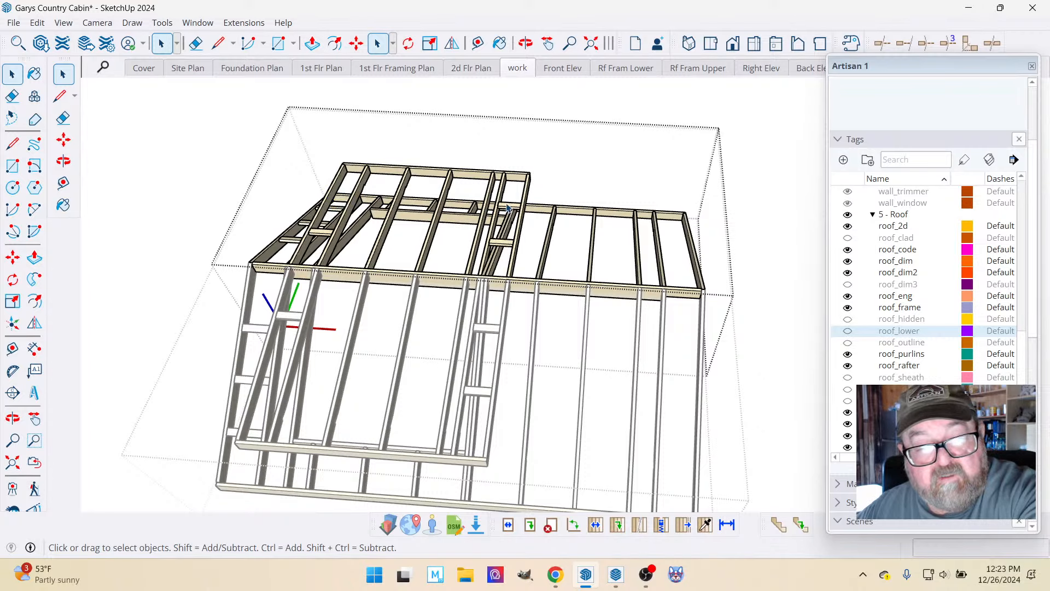
scroll(489, 211, up, 4)
click(555, 266)
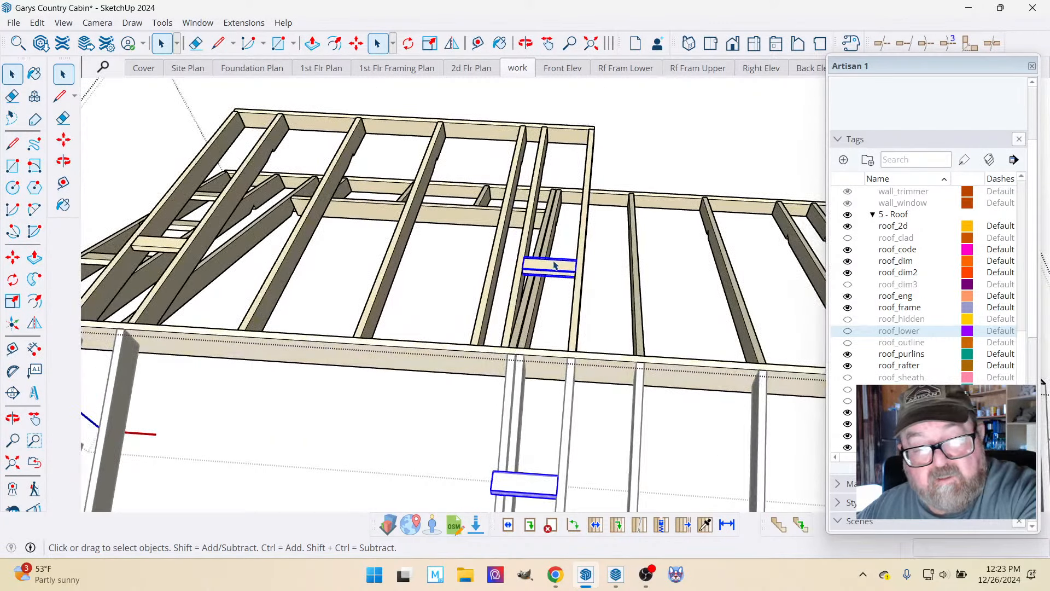
double_click(543, 267)
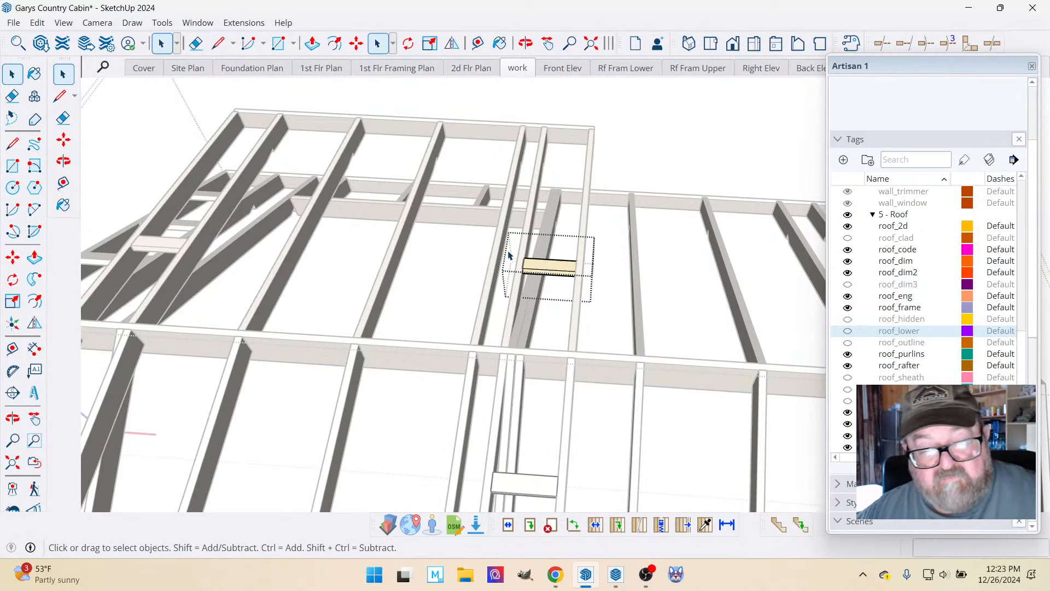
scroll(515, 257, up, 3)
key(m)
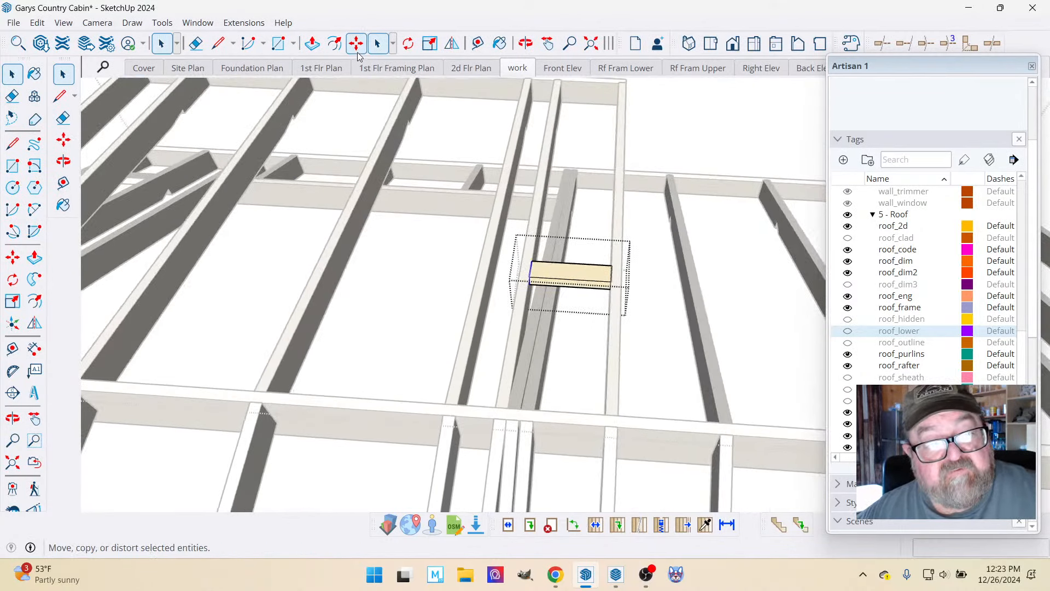
click(533, 273)
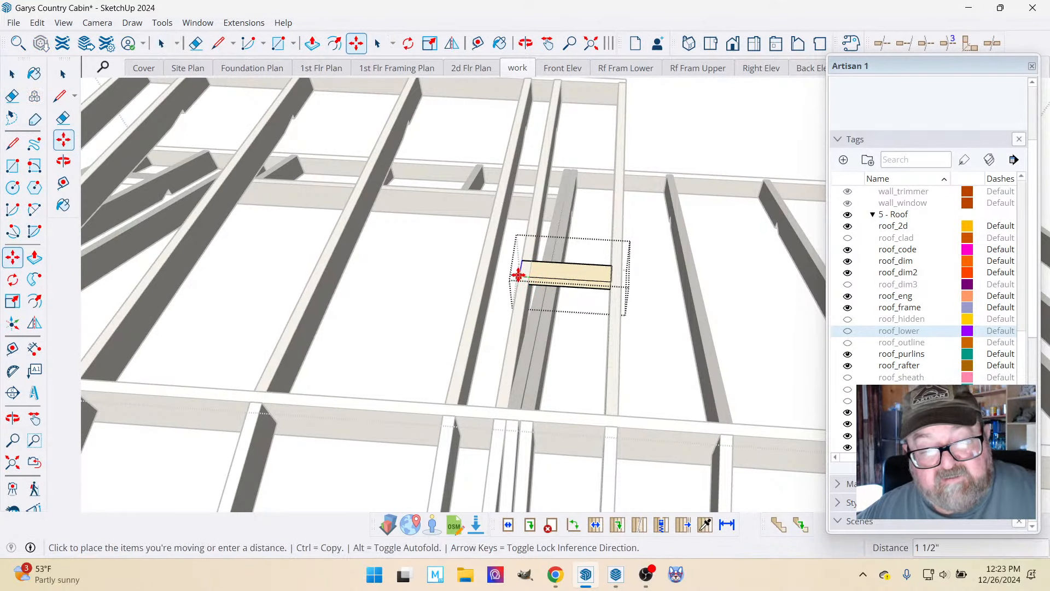
click(489, 275)
scroll(491, 279, up, 1)
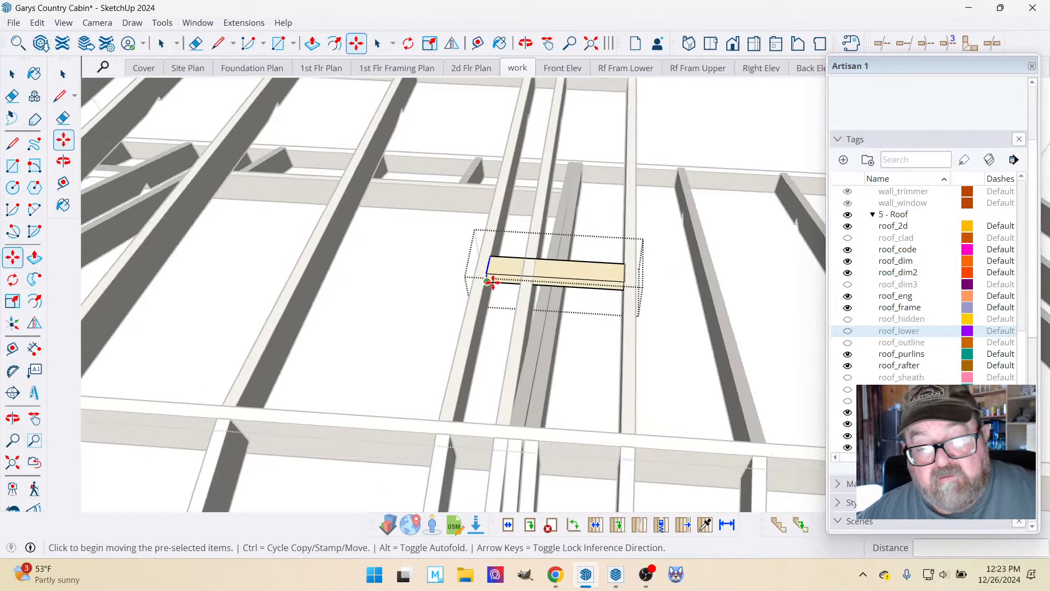
click(12, 74)
click(462, 215)
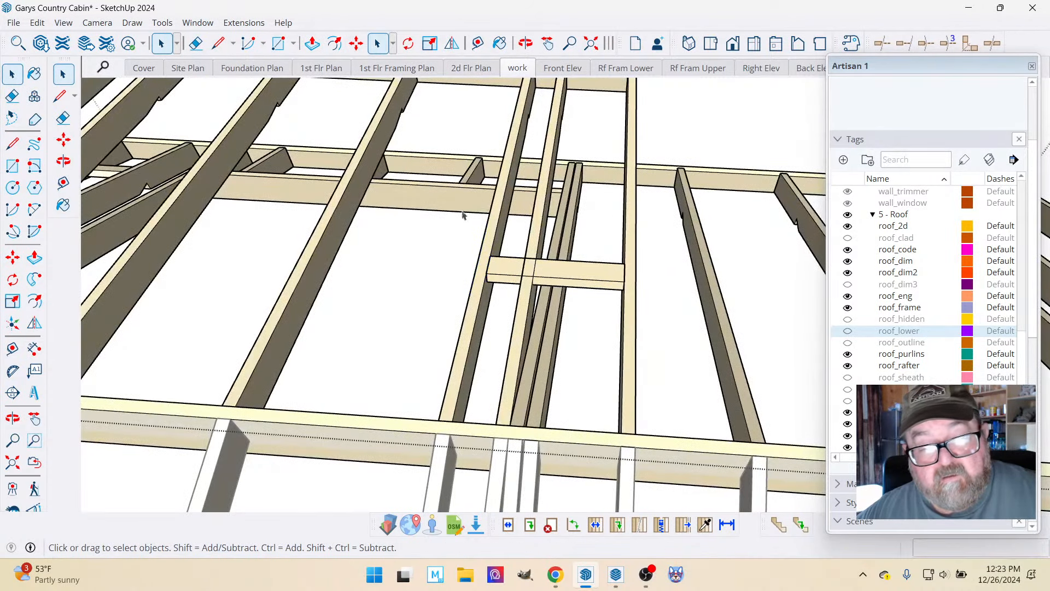
Slide the extended lookout about 1' 5" toward the eave, to roughly the middle of the dormer overhang's rafters.
click(565, 272)
key(m)
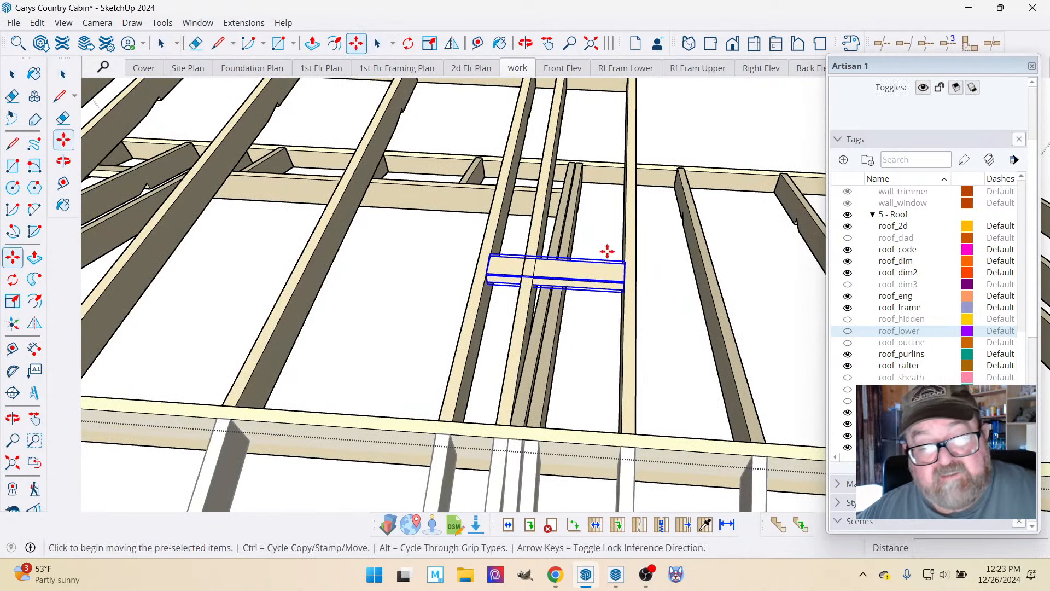
click(628, 271)
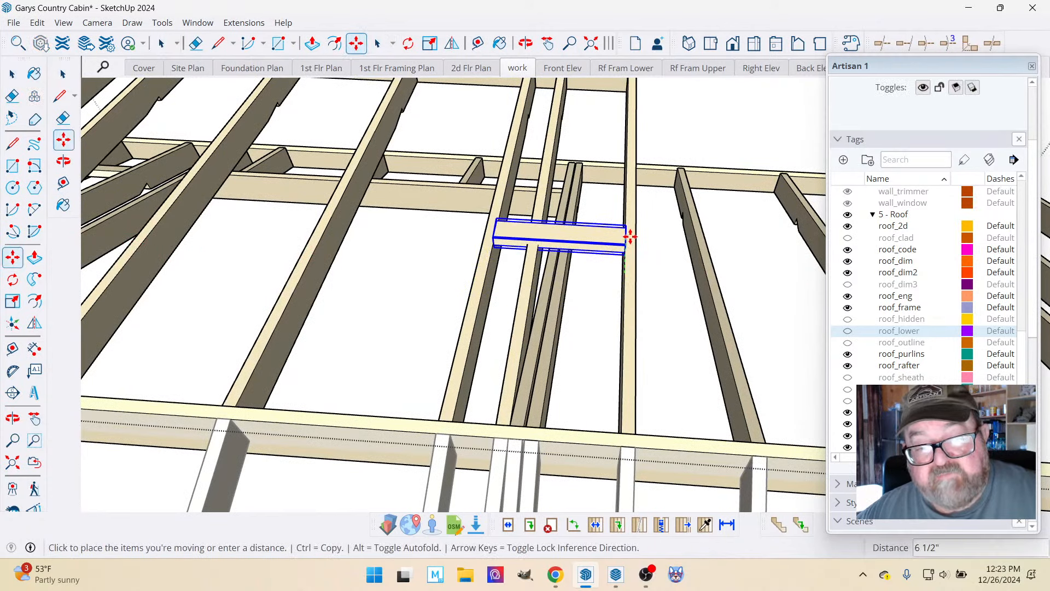
scroll(625, 243, down, 1)
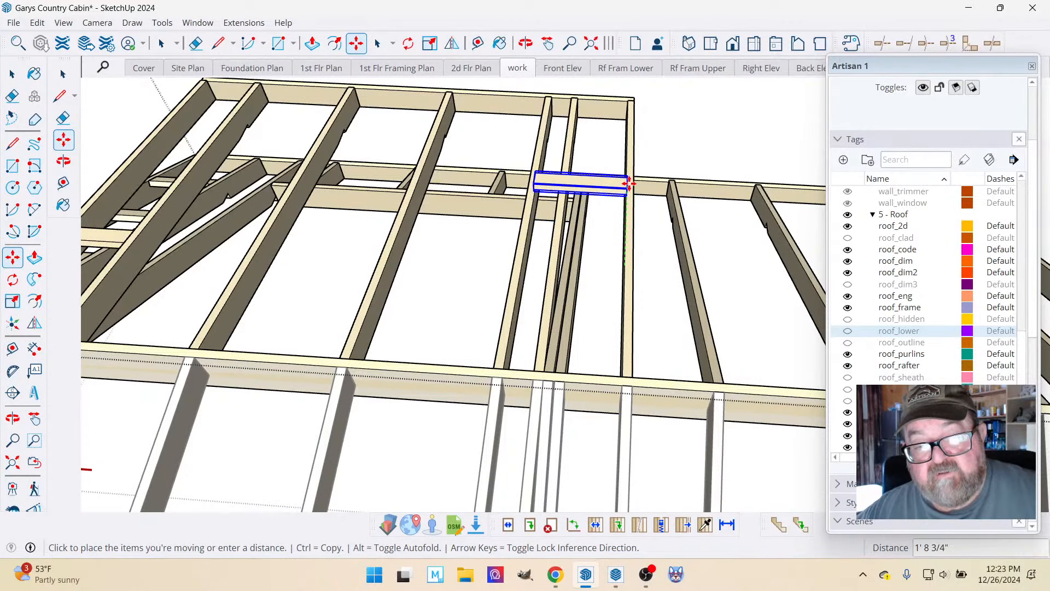
click(629, 227)
middle_drag(629, 227, 535, 134)
key(Escape)
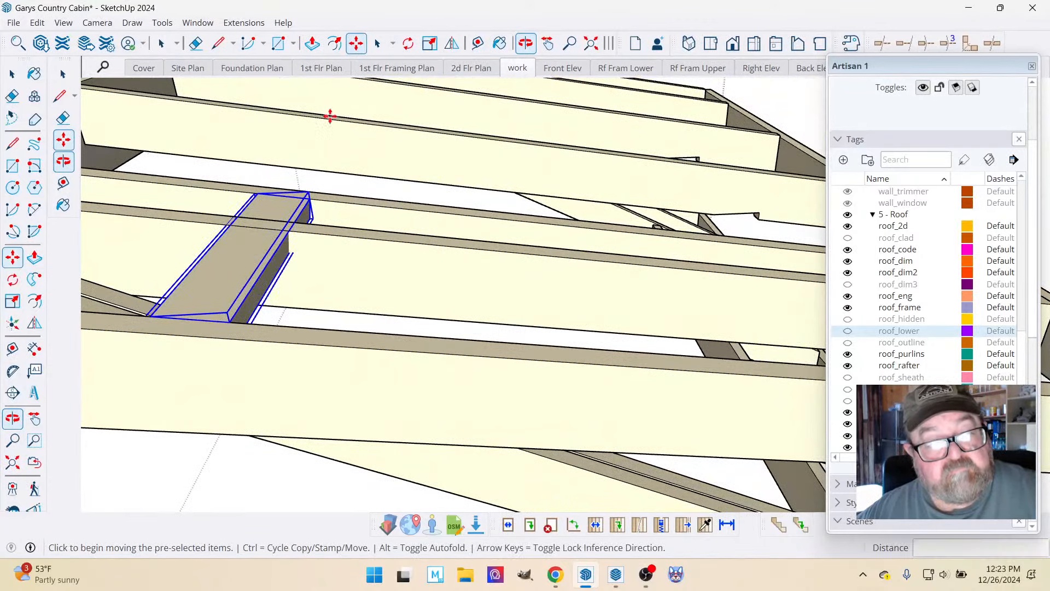
click(199, 321)
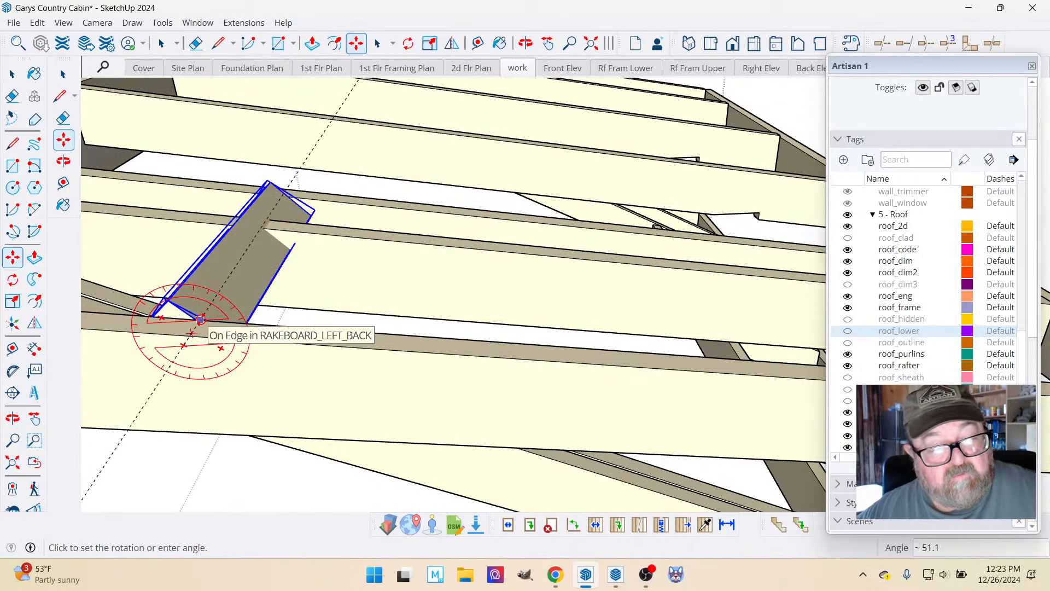
click(198, 318)
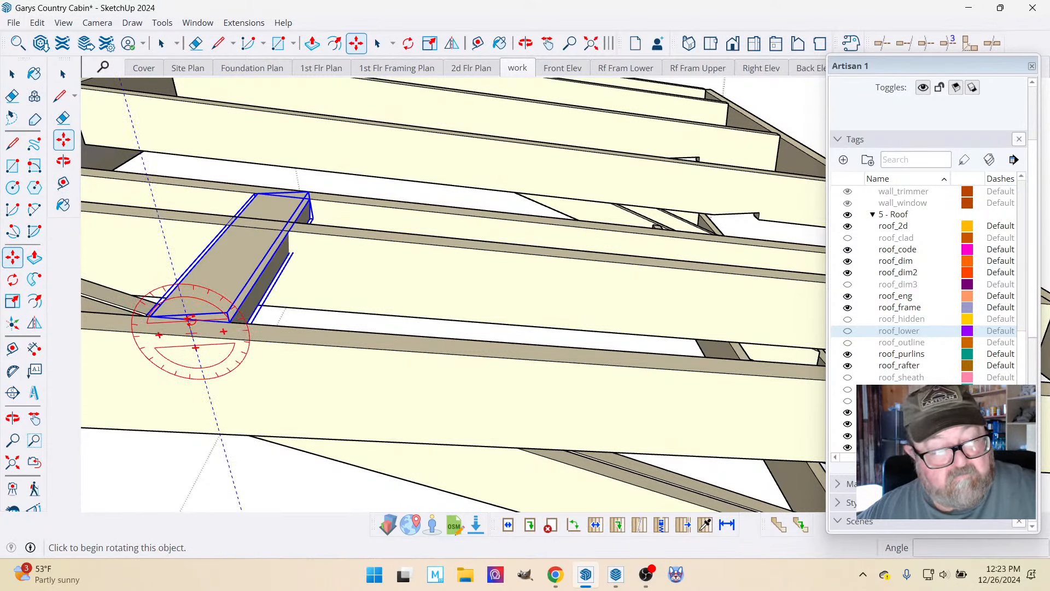
click(195, 317)
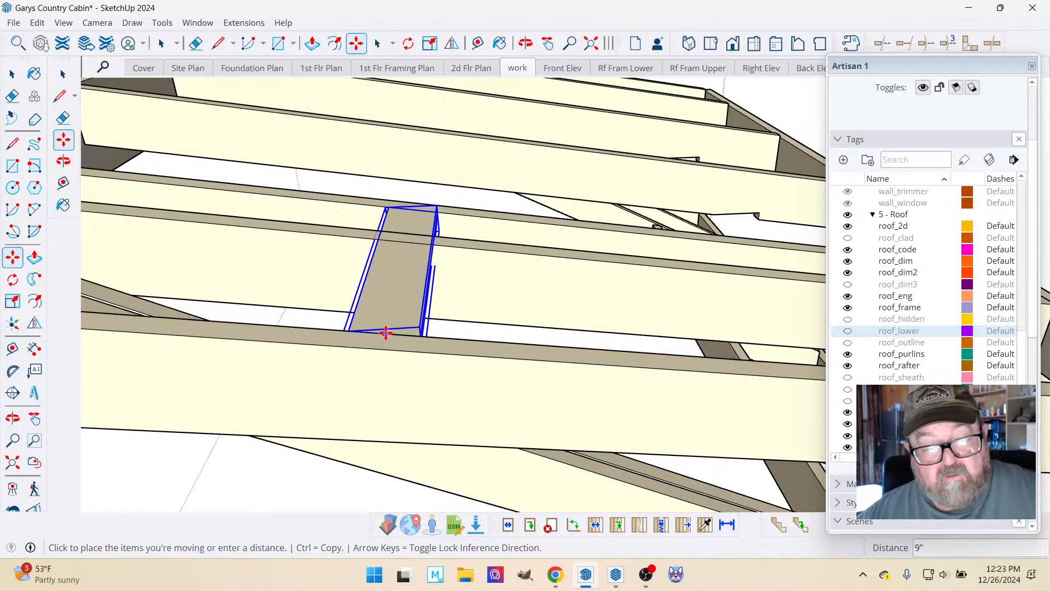
scroll(386, 332, down, 3)
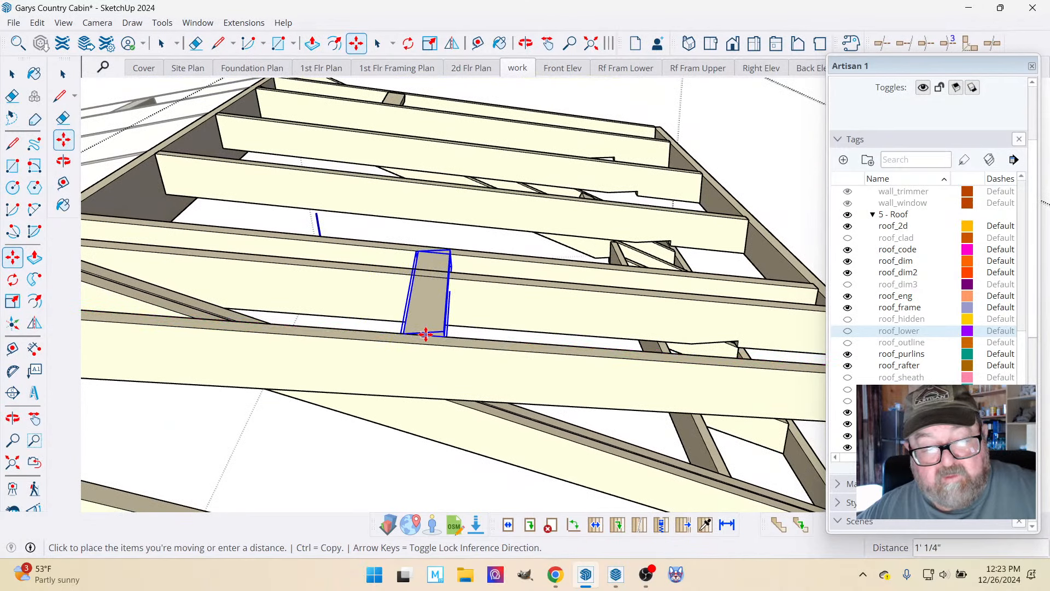
click(474, 348)
scroll(485, 385, down, 2)
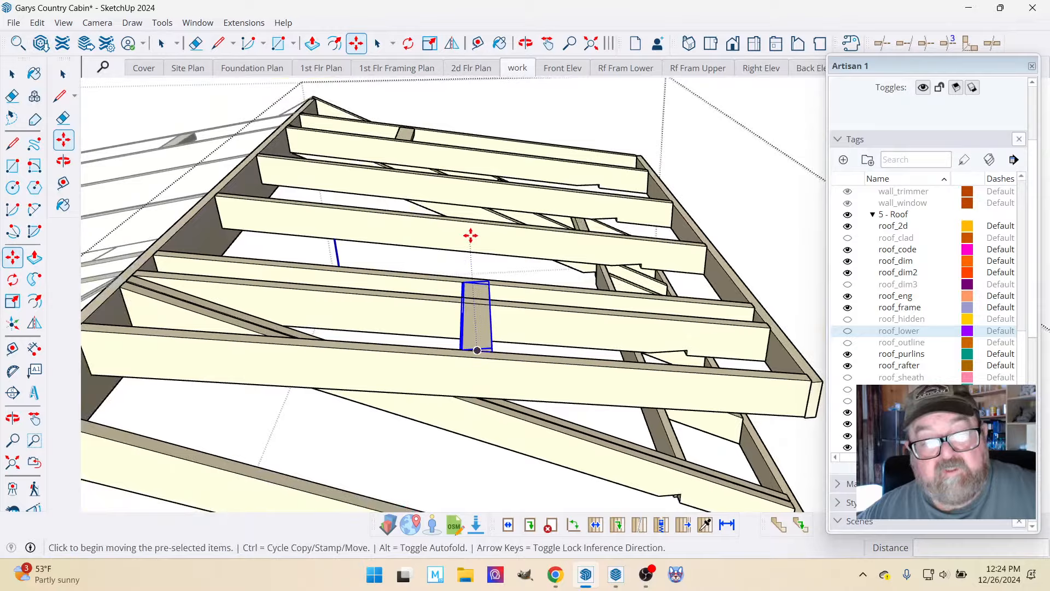
Extend the lookout at the dormer's opposite end 1' 11 1/4" inward, past the inner rafter to the next common rafter.
click(525, 44)
drag(598, 246, 460, 384)
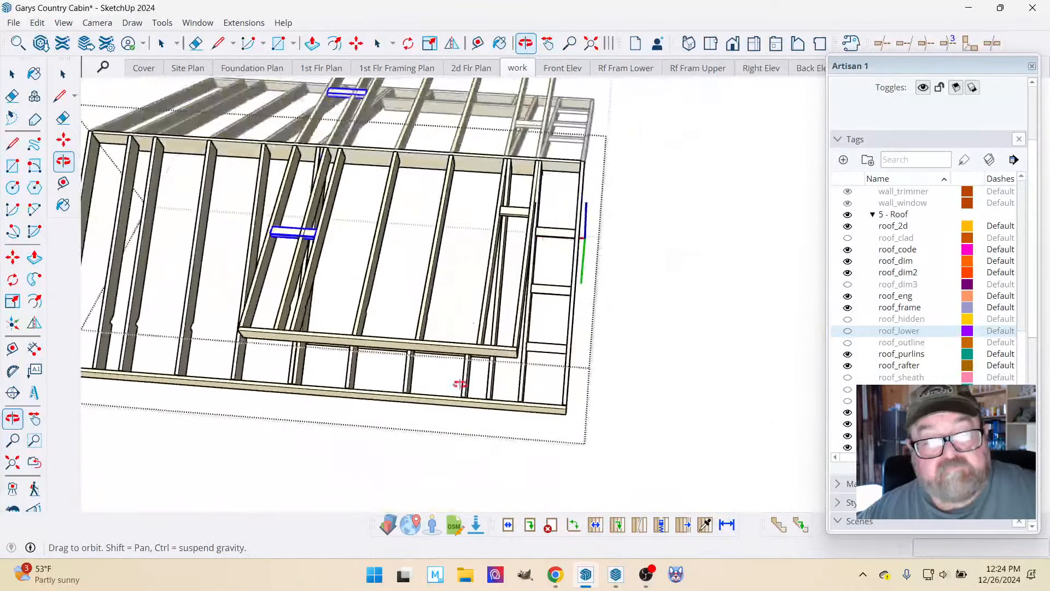
scroll(504, 216, up, 3)
drag(495, 208, 463, 194)
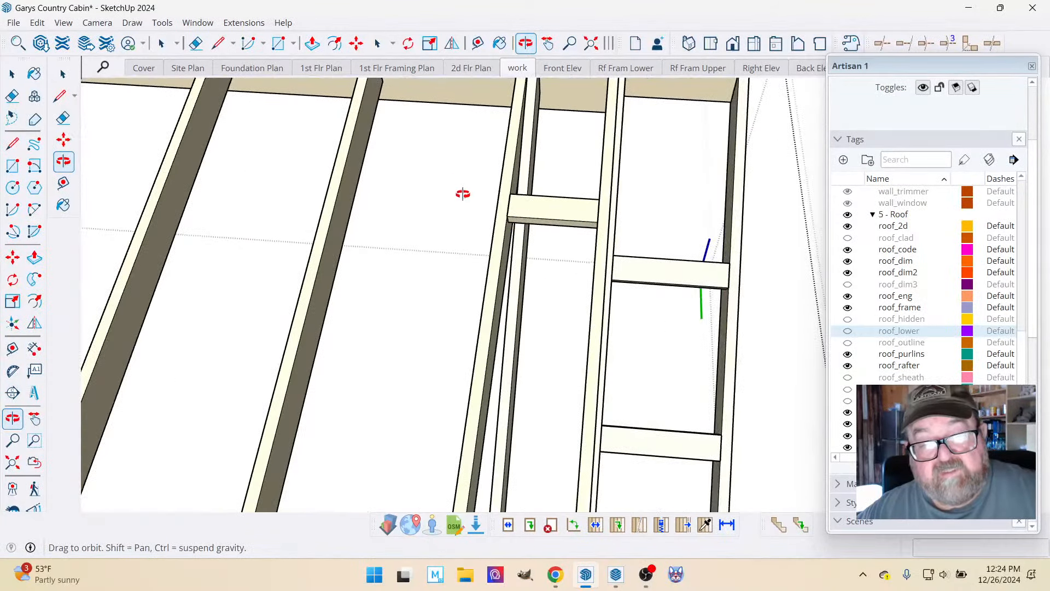
click(12, 73)
double_click(553, 218)
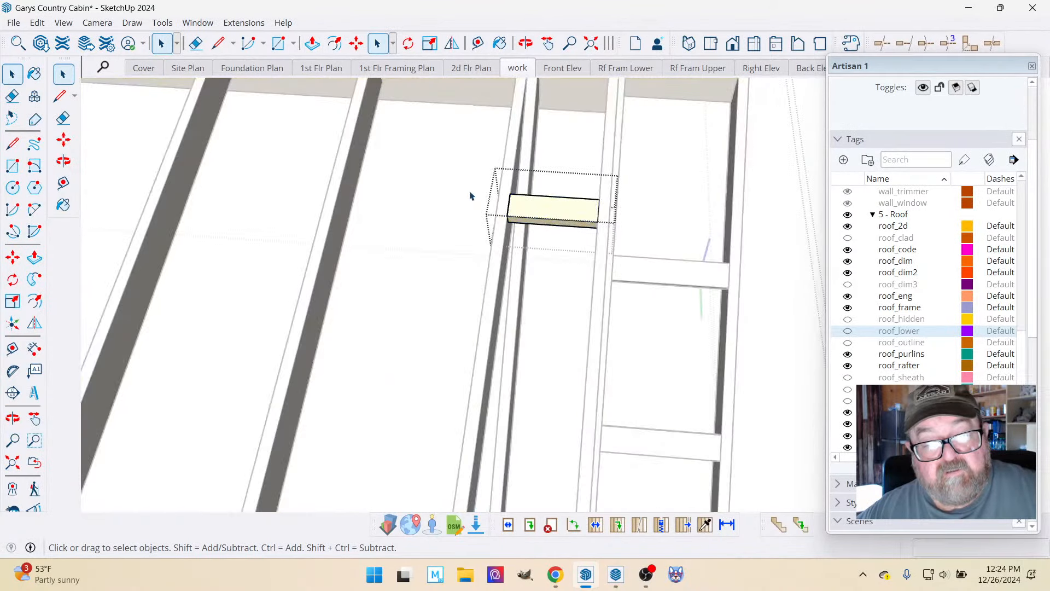
middle_drag(441, 214, 346, 180)
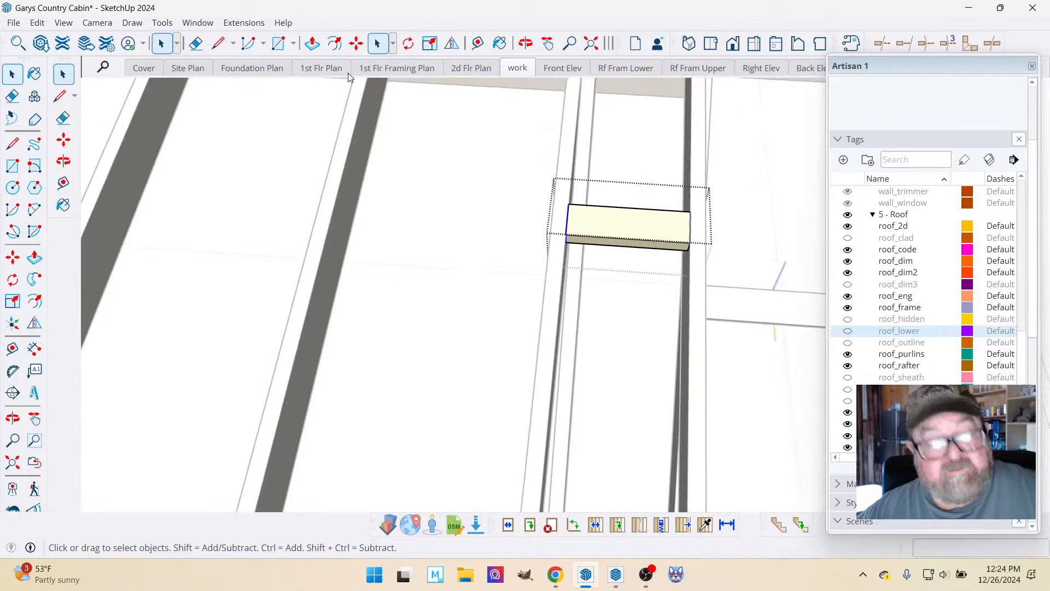
click(356, 44)
click(570, 234)
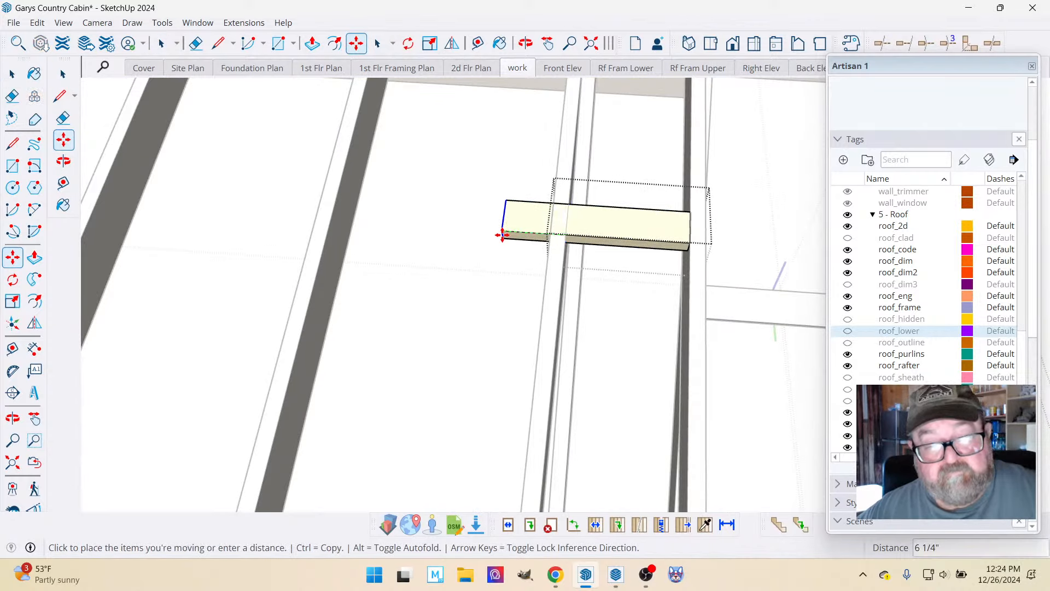
click(340, 218)
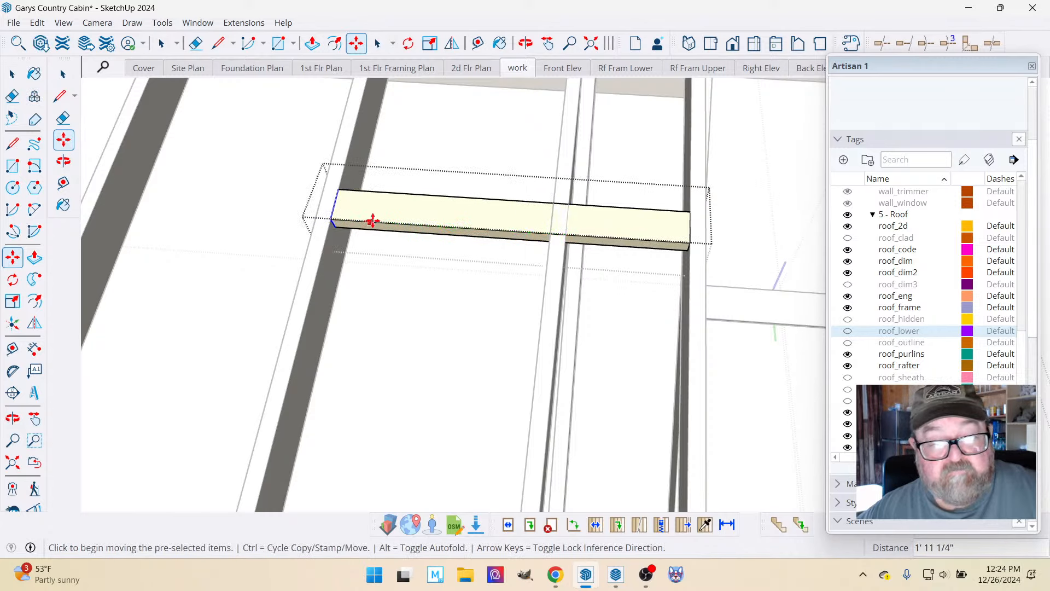
scroll(565, 228, down, 8)
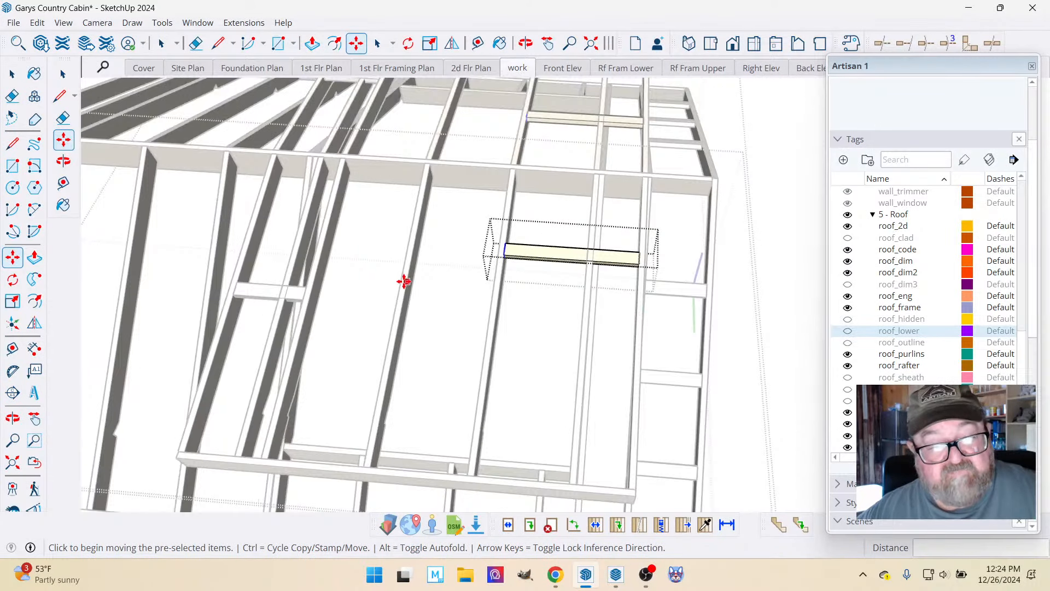
scroll(592, 363, down, 3)
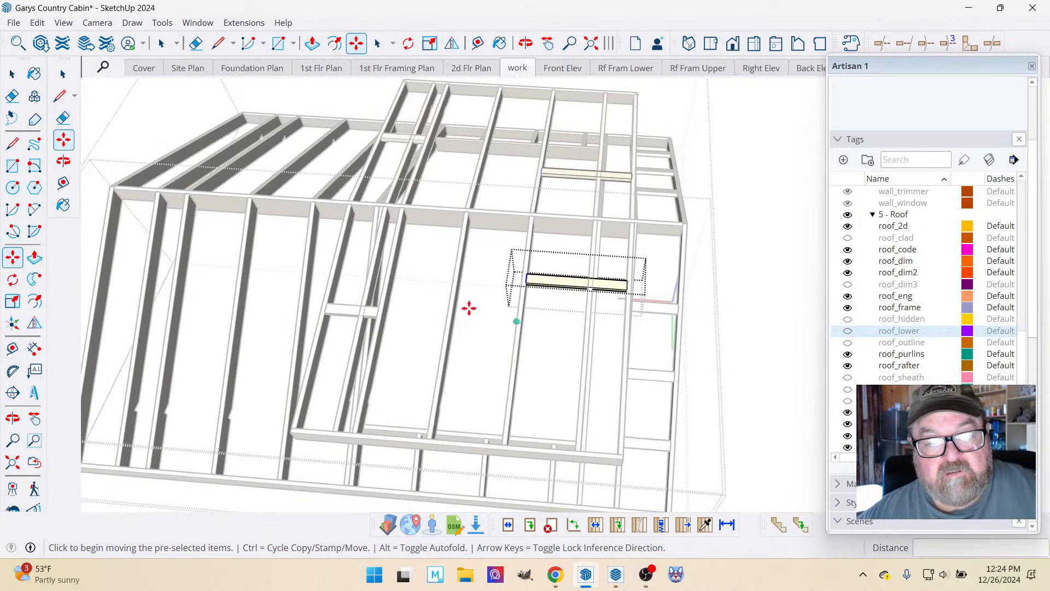
scroll(364, 251, up, 2)
click(15, 80)
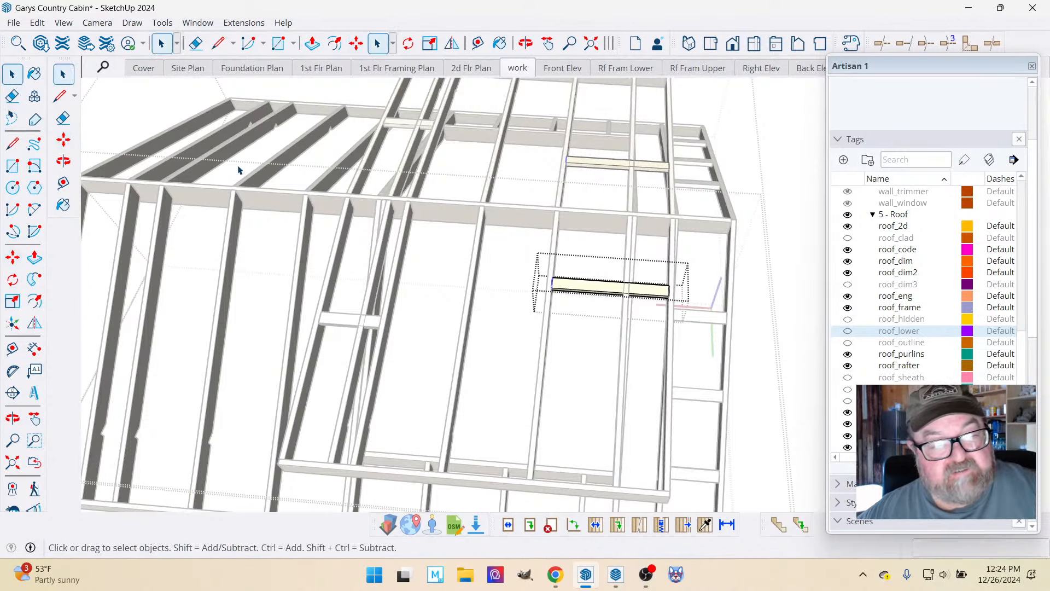
click(252, 185)
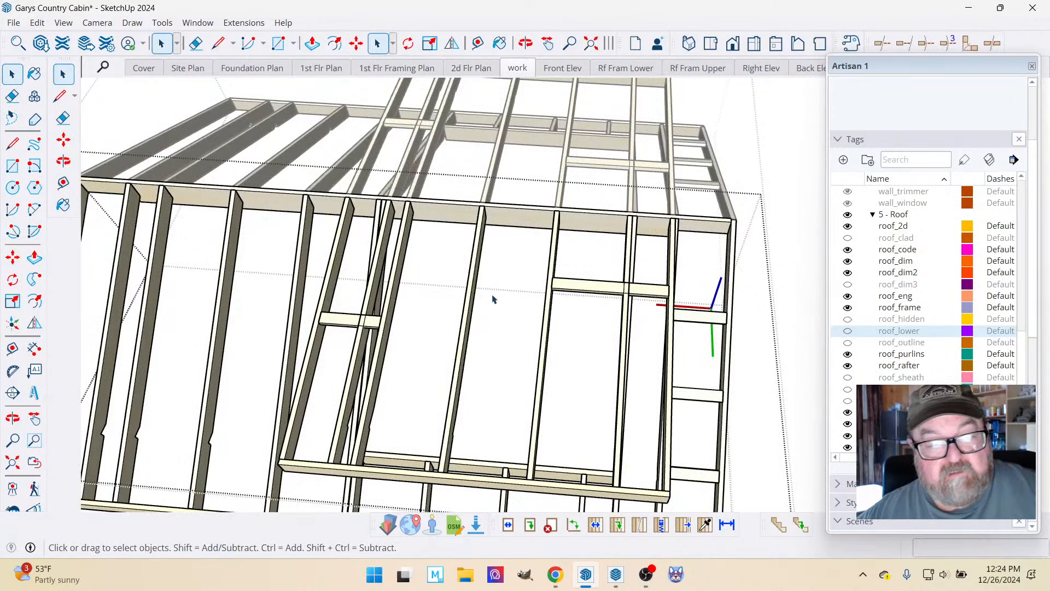
Place a guide 48" along the ridge from the common rafter just outside the dormer overhang, toward the dormer.
scroll(494, 299, down, 4)
scroll(297, 199, up, 5)
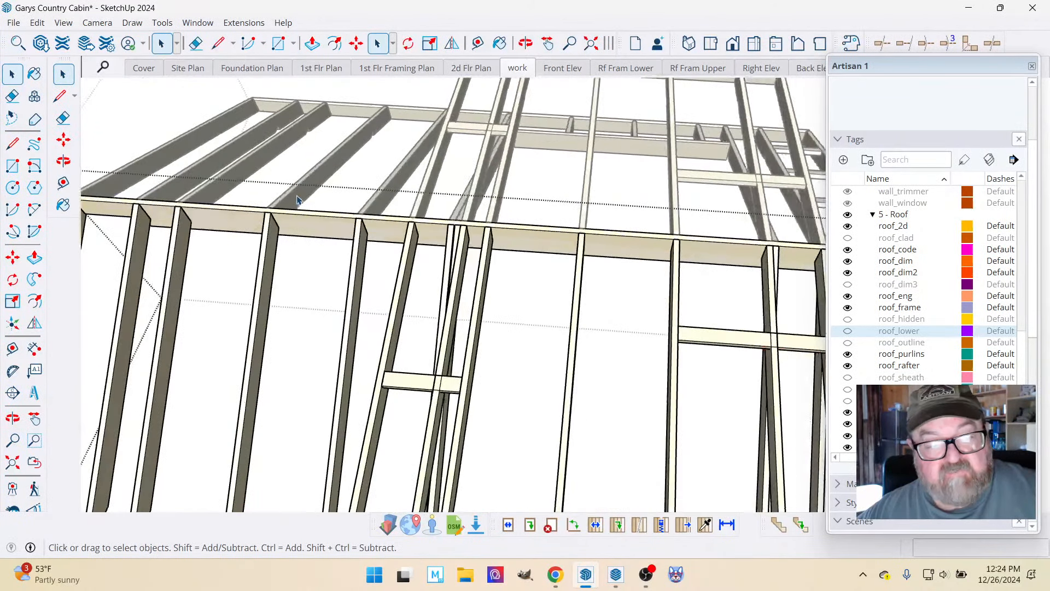
click(478, 43)
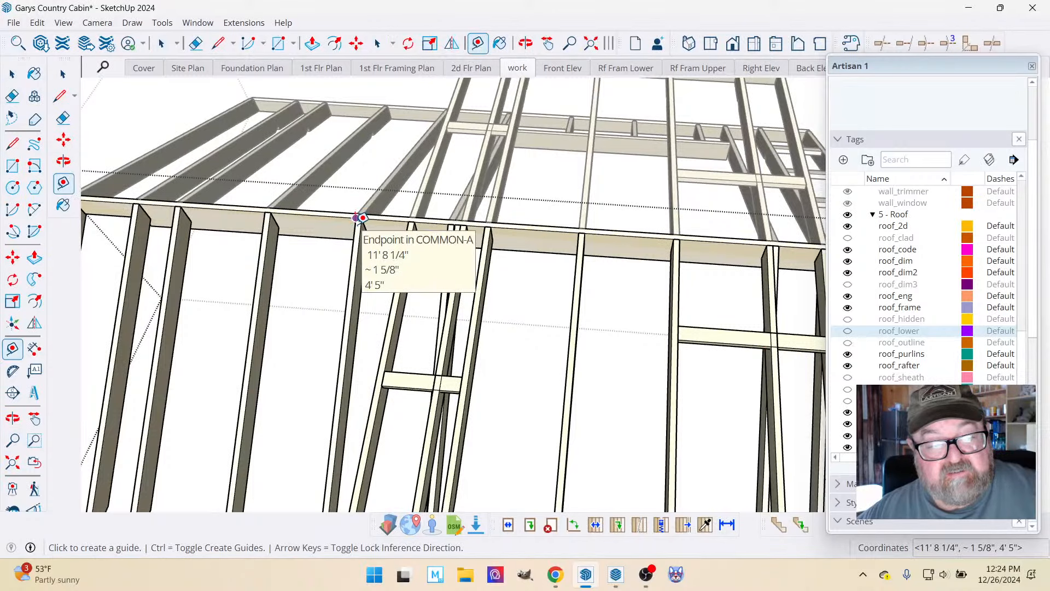
click(360, 223)
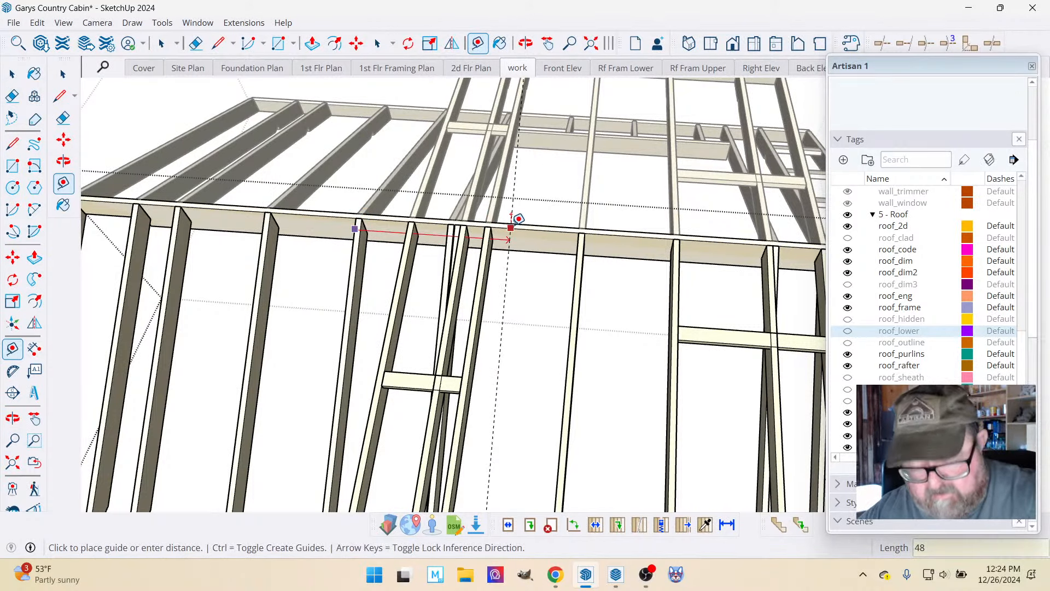
click(512, 216)
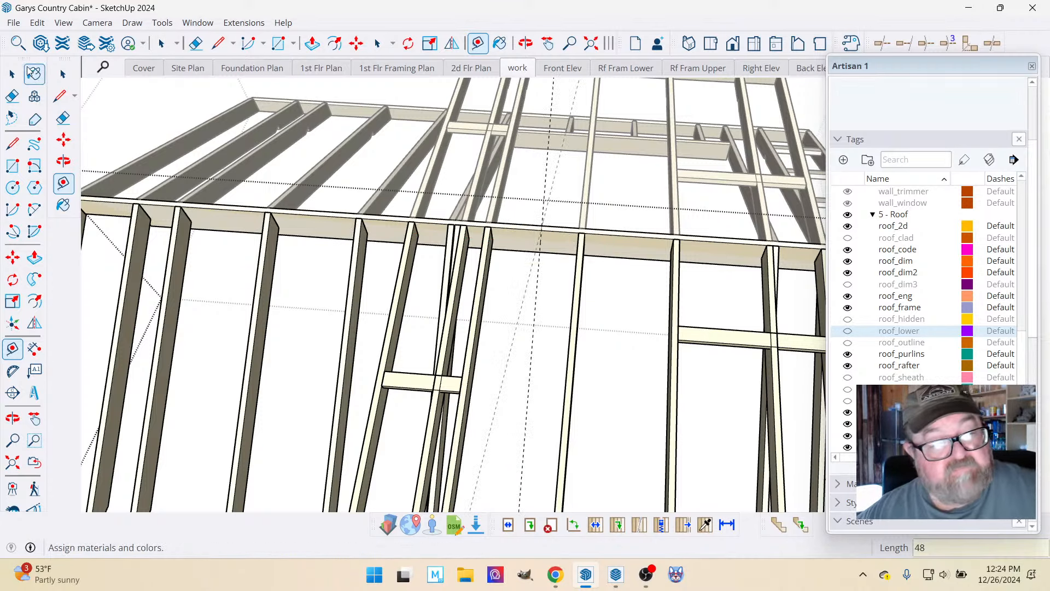
click(12, 73)
Delete the dormer common rafter at the inner end of the extended lookout.
scroll(459, 212, down, 2)
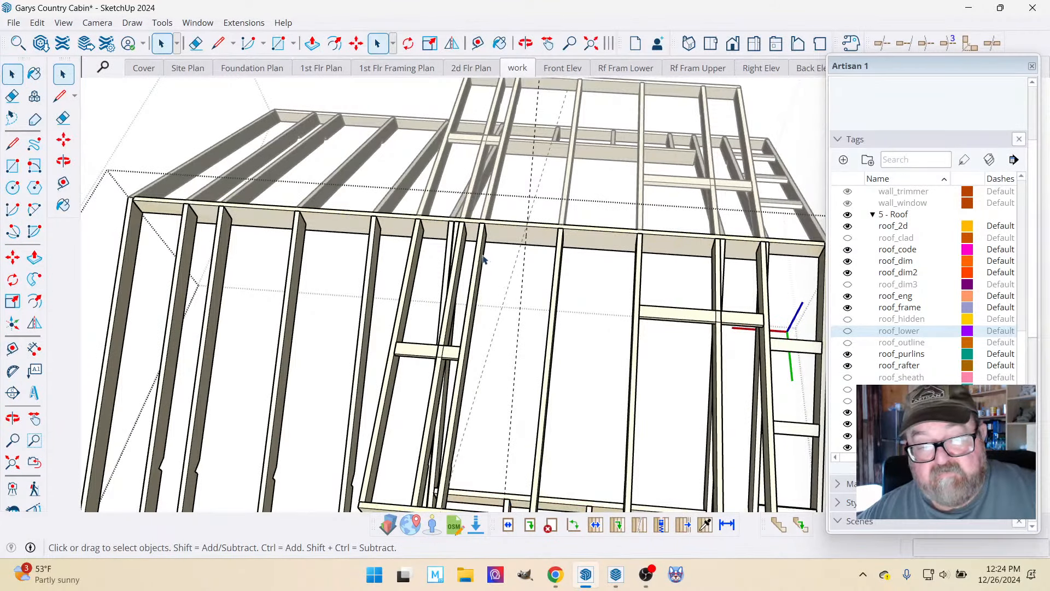
scroll(483, 259, down, 1)
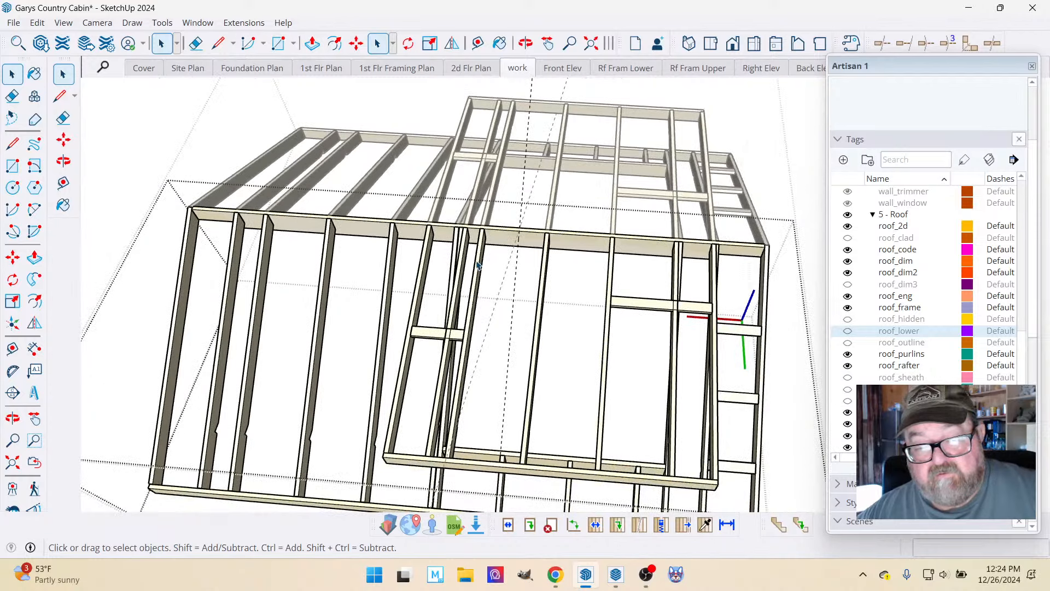
click(477, 263)
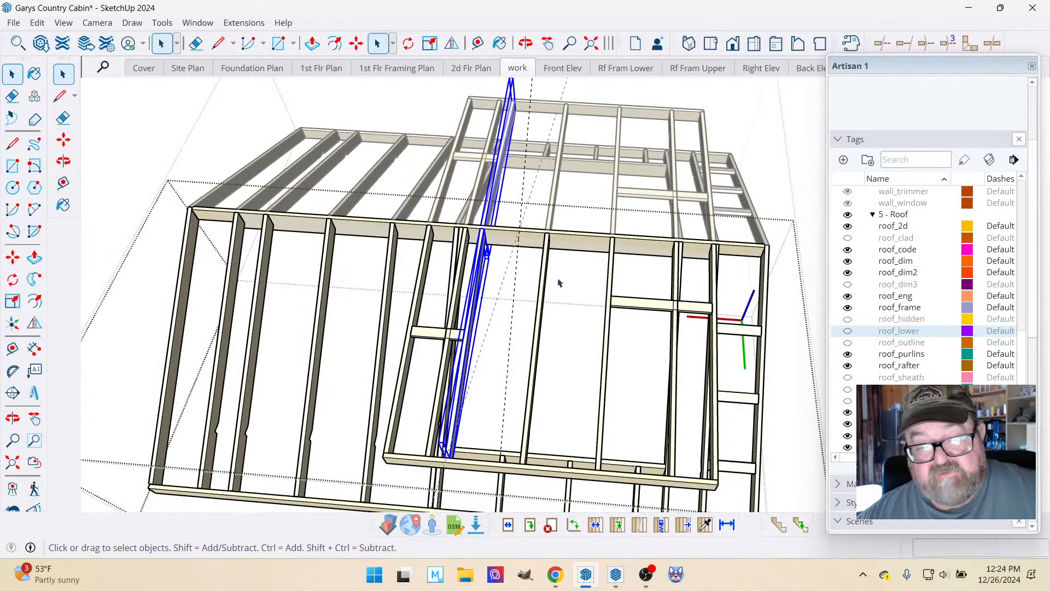
click(611, 269)
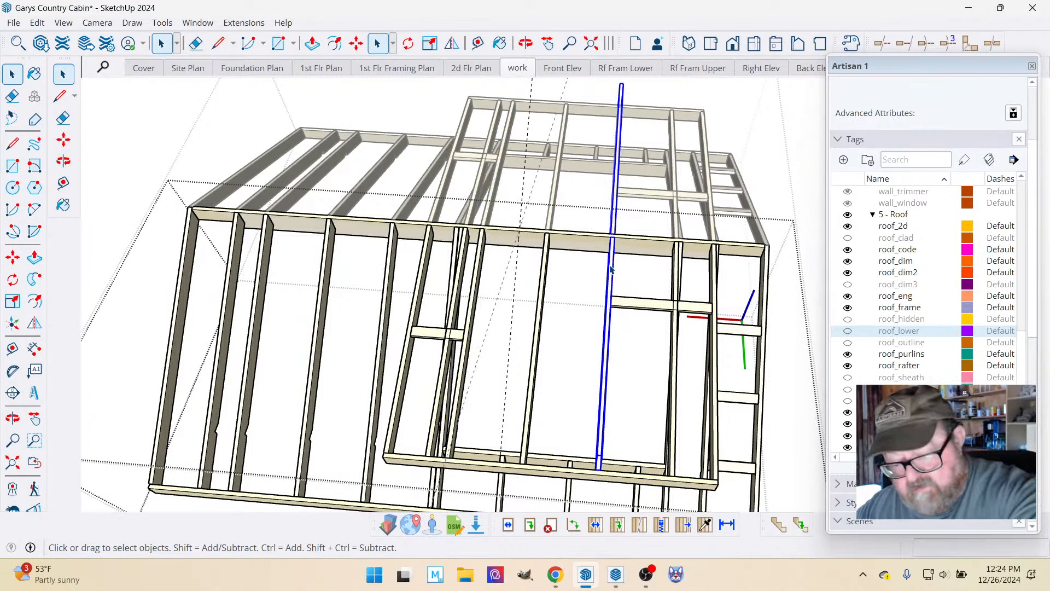
key(Delete)
Move the two remaining dormer common rafters together about 1' 2" along the ridge to the 48" guide.
click(484, 246)
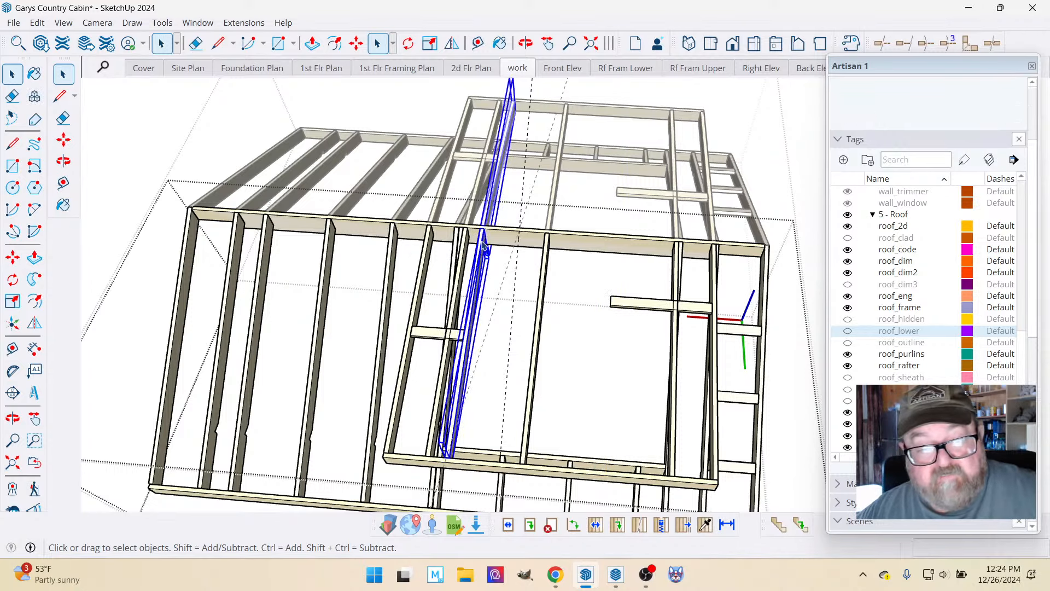
ctrl+click(549, 264)
scroll(547, 257, up, 4)
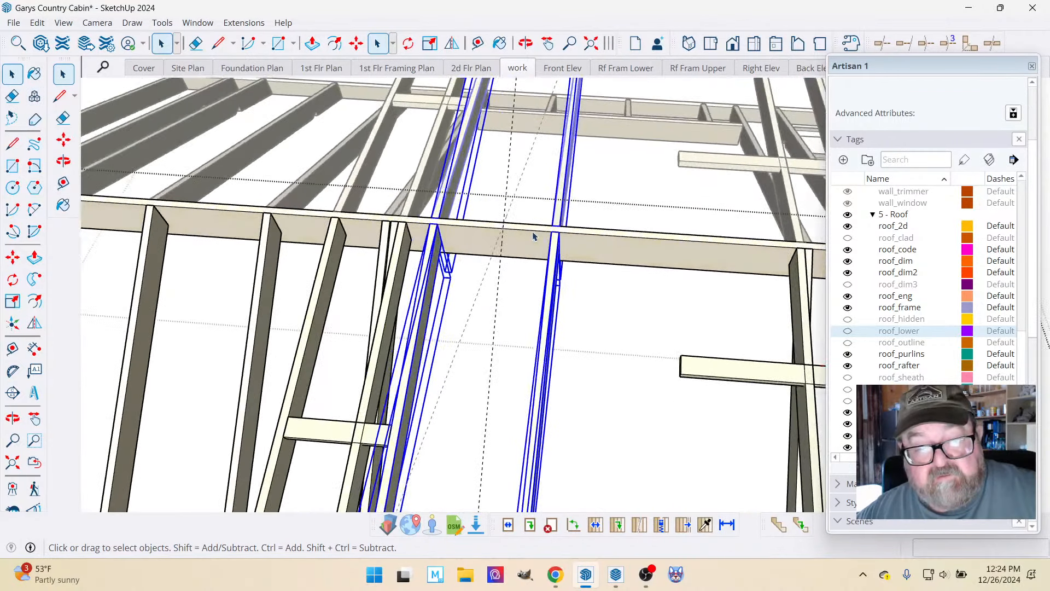
click(357, 43)
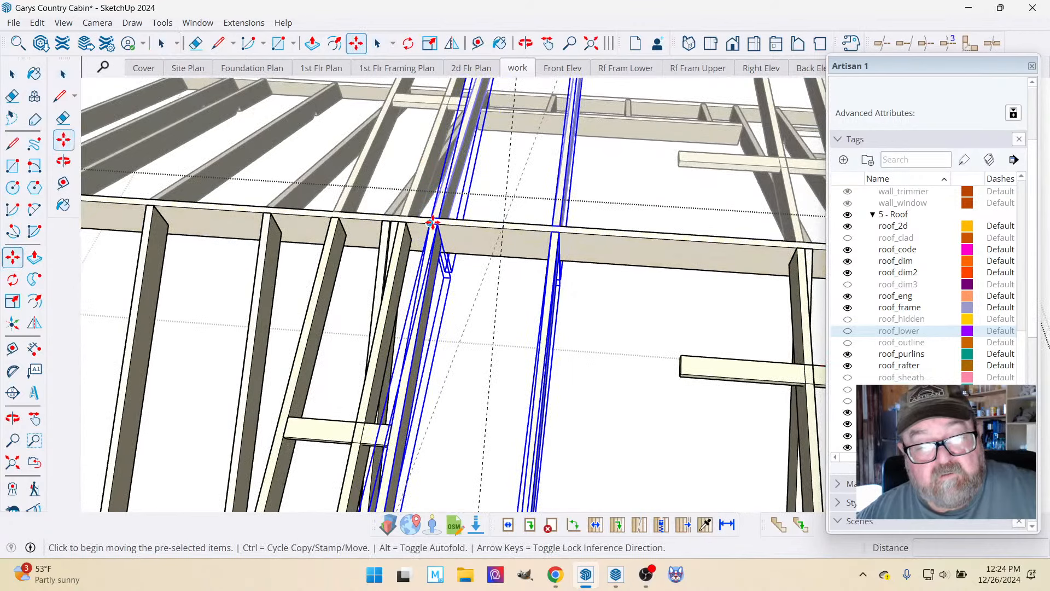
click(432, 222)
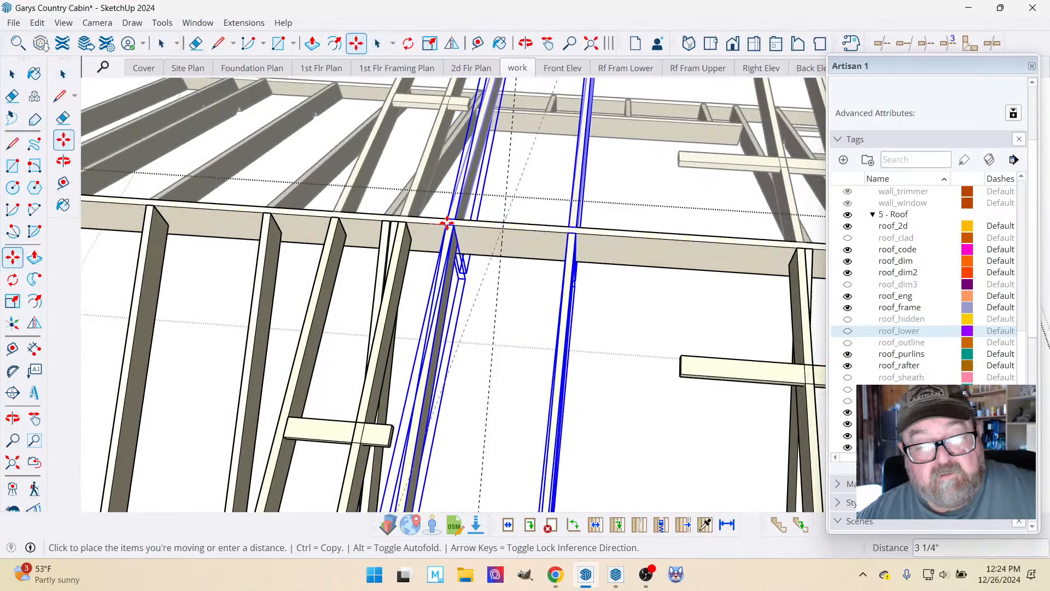
click(502, 227)
Fine-adjust the moved rafter pair so the first rafter's top corner meets the guide at the ridge.
scroll(502, 227, down, 3)
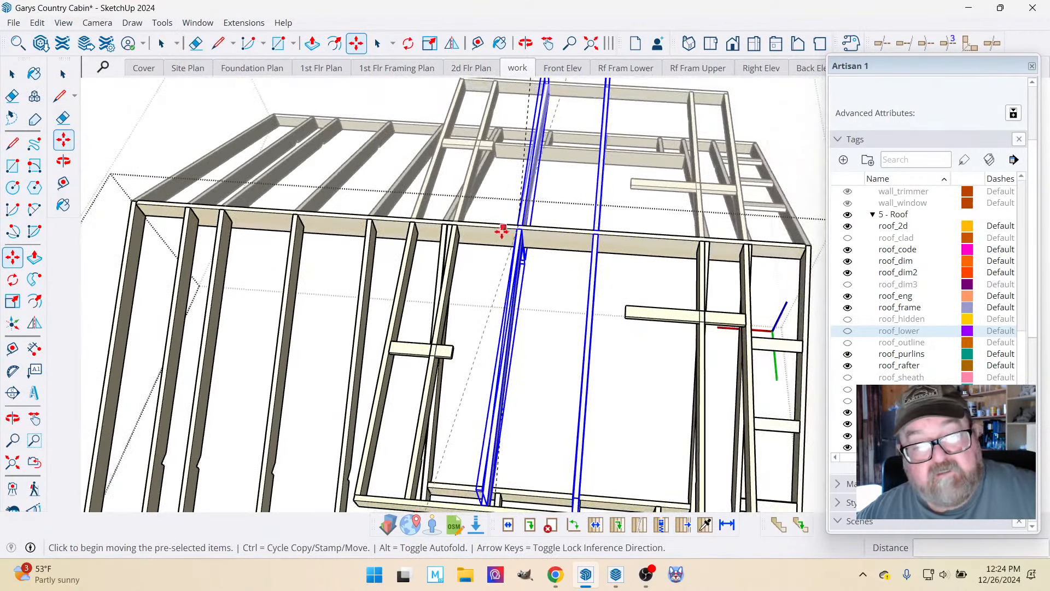
scroll(590, 255, up, 3)
scroll(392, 188, up, 10)
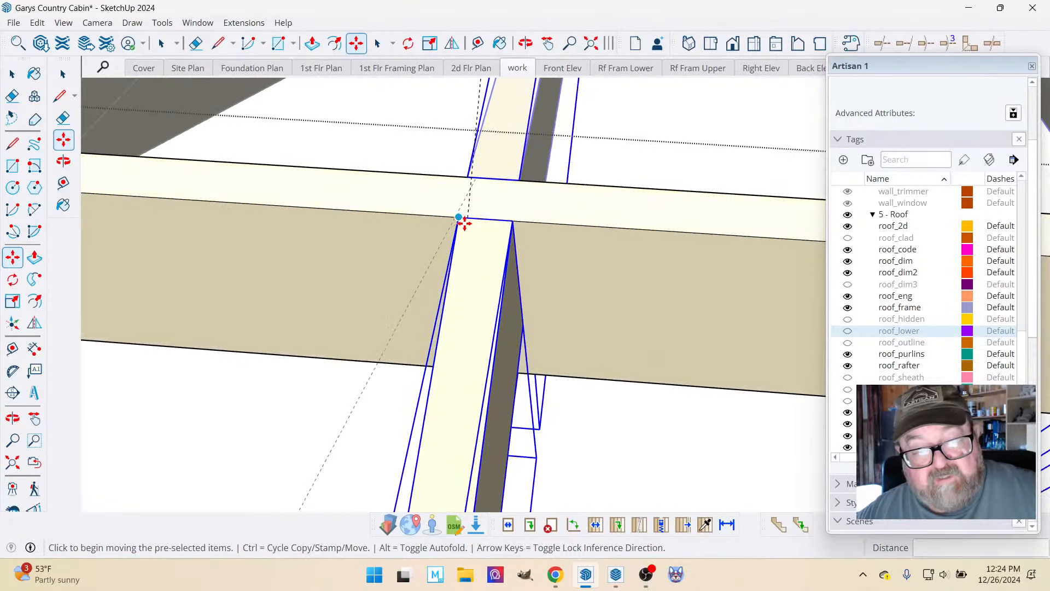
click(462, 222)
click(465, 219)
scroll(352, 192, down, 2)
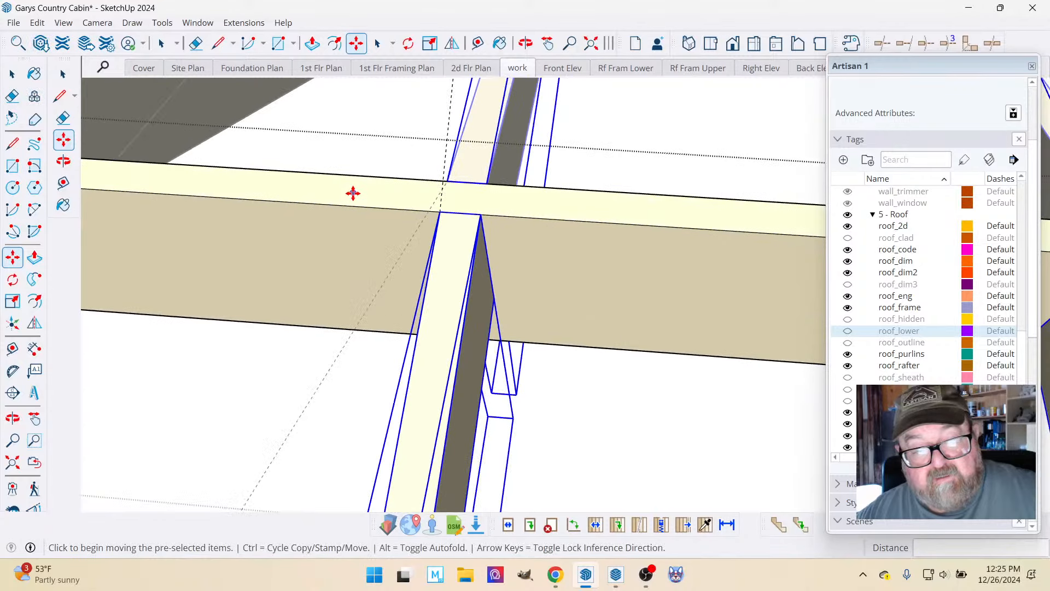
scroll(353, 192, down, 6)
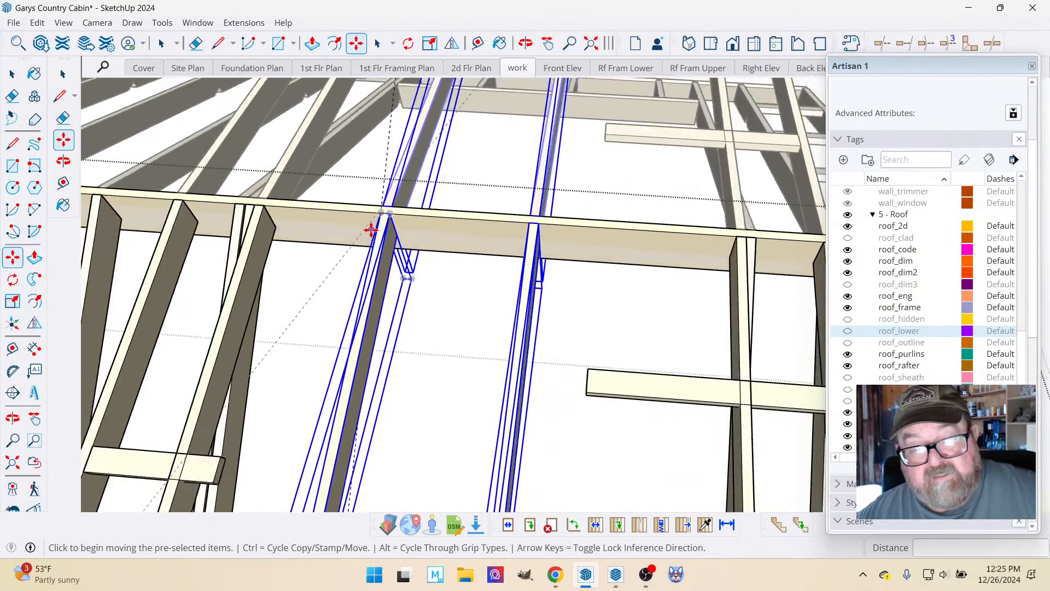
Copy the second of the moved rafters 24" along the ridge toward the dormer end with the overlong lookout.
click(13, 74)
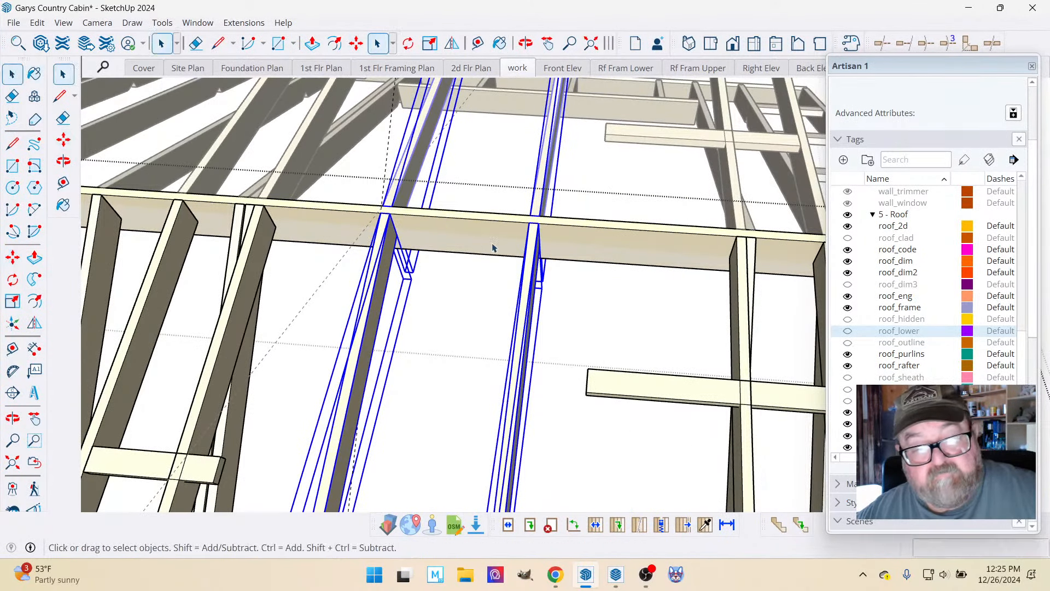
click(533, 246)
click(356, 43)
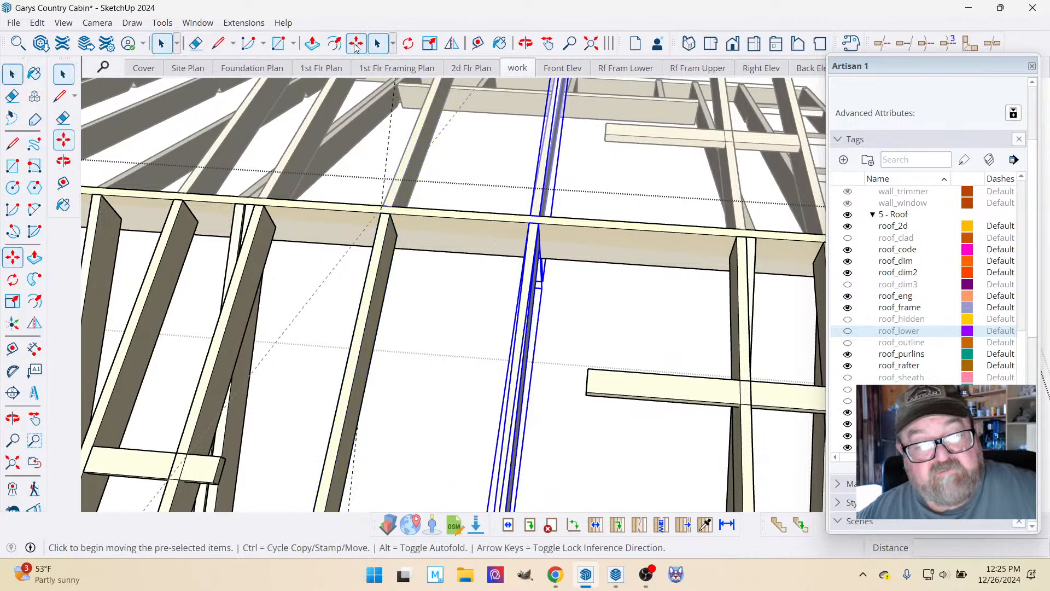
click(525, 224)
key(ctrl)
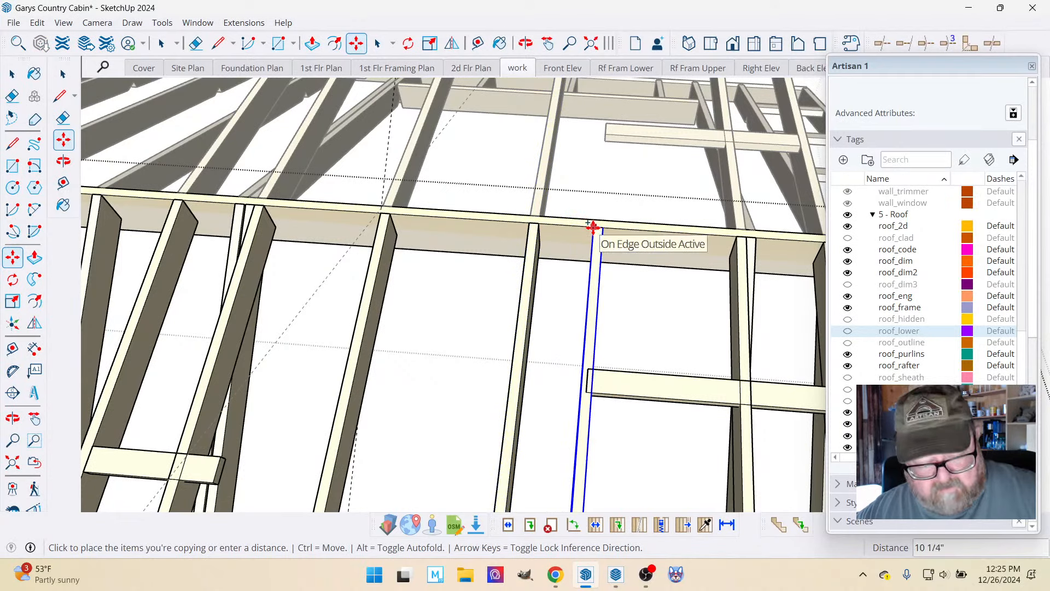
key(Escape)
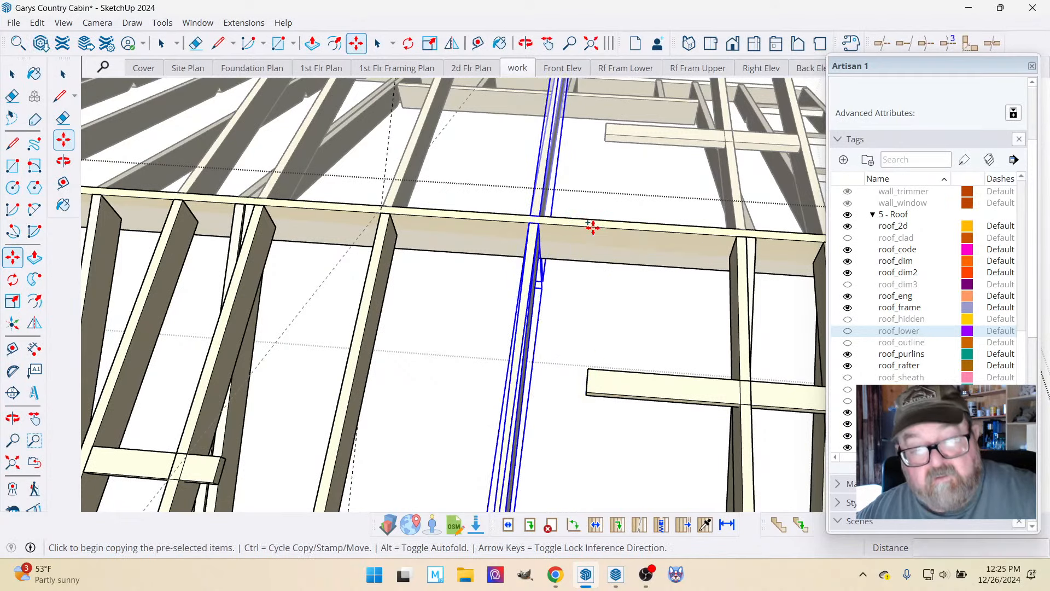
click(529, 223)
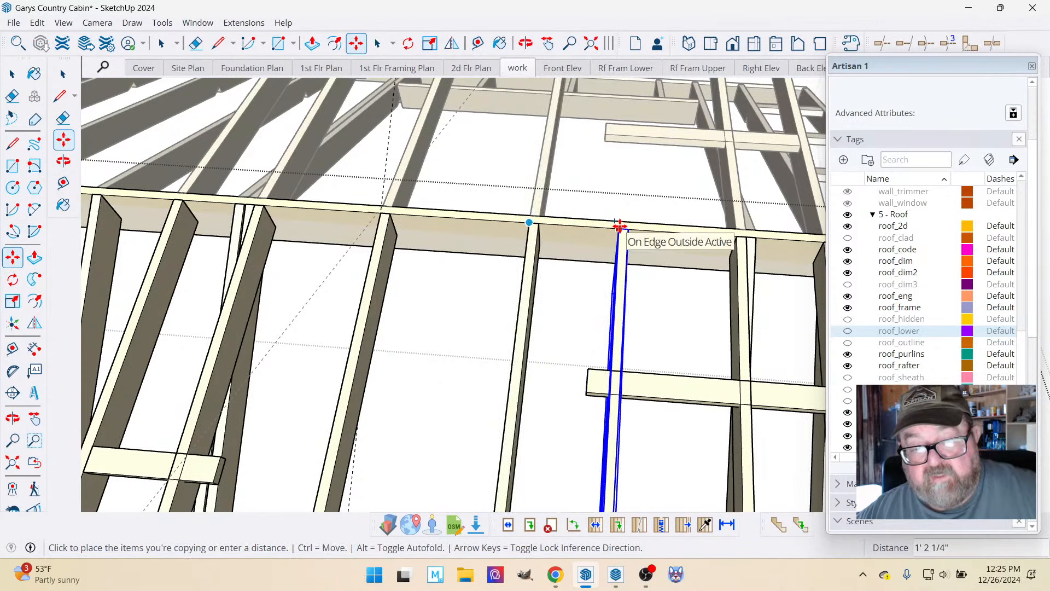
text(24)
key(Return)
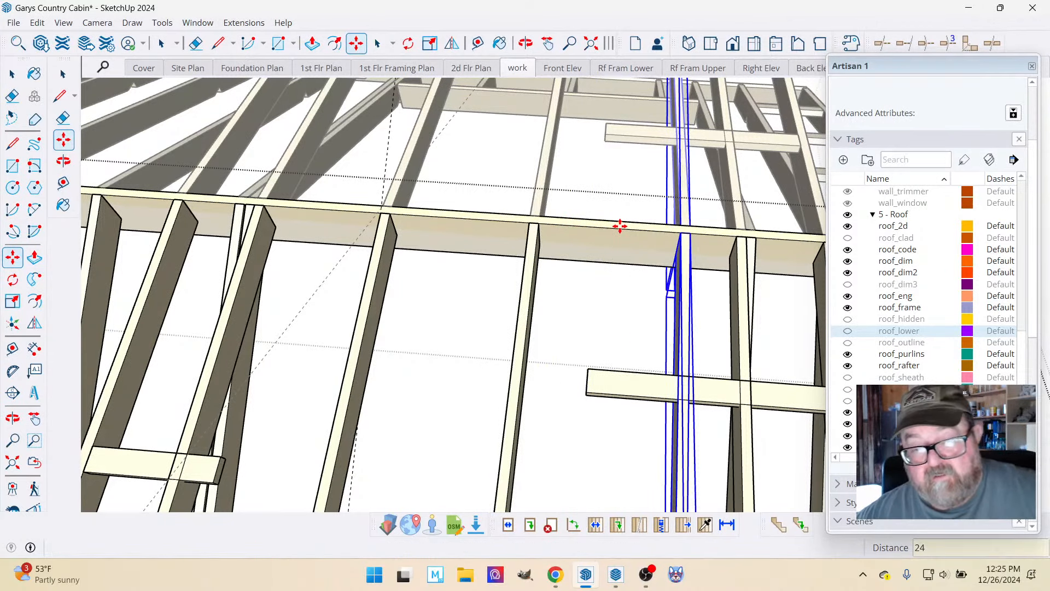
Shorten the overlong dormer lookout by moving its inner end face back to the newly copied rafter.
scroll(620, 226, down, 2)
middle_drag(674, 113, 440, 298)
scroll(668, 329, up, 2)
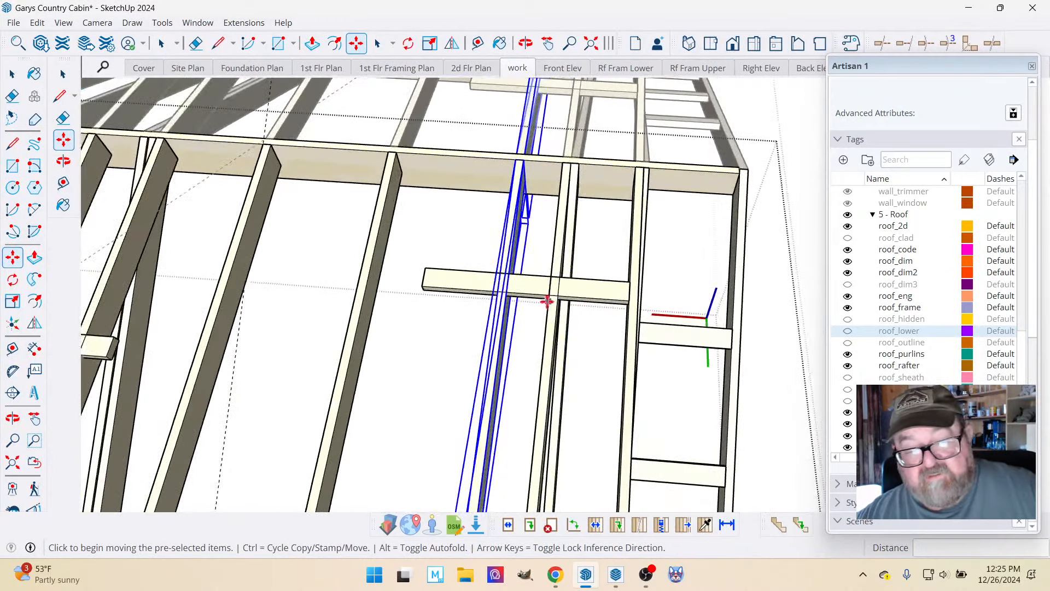
click(13, 73)
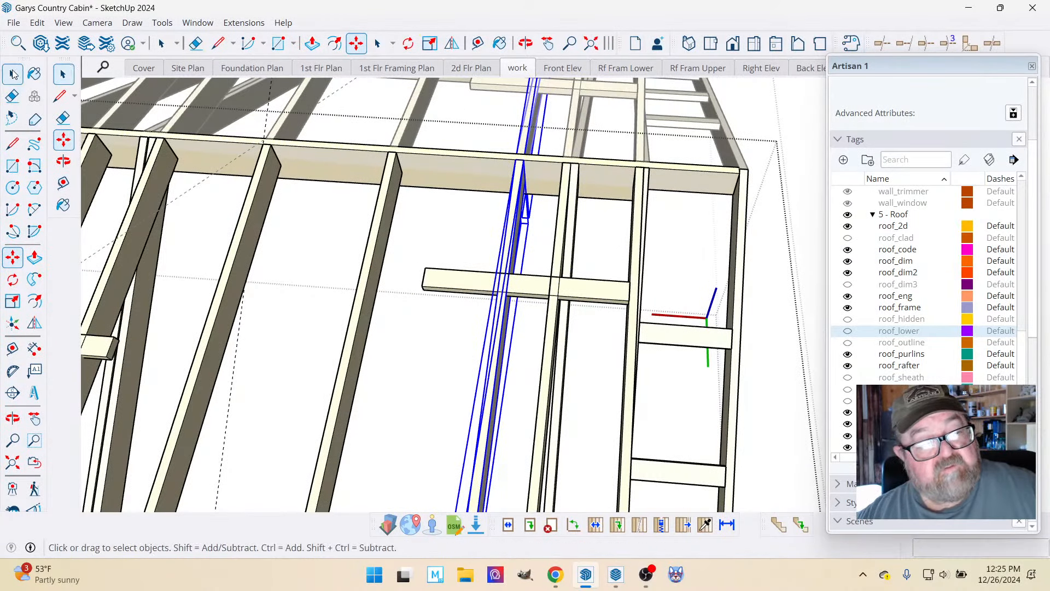
scroll(359, 171, down, 5)
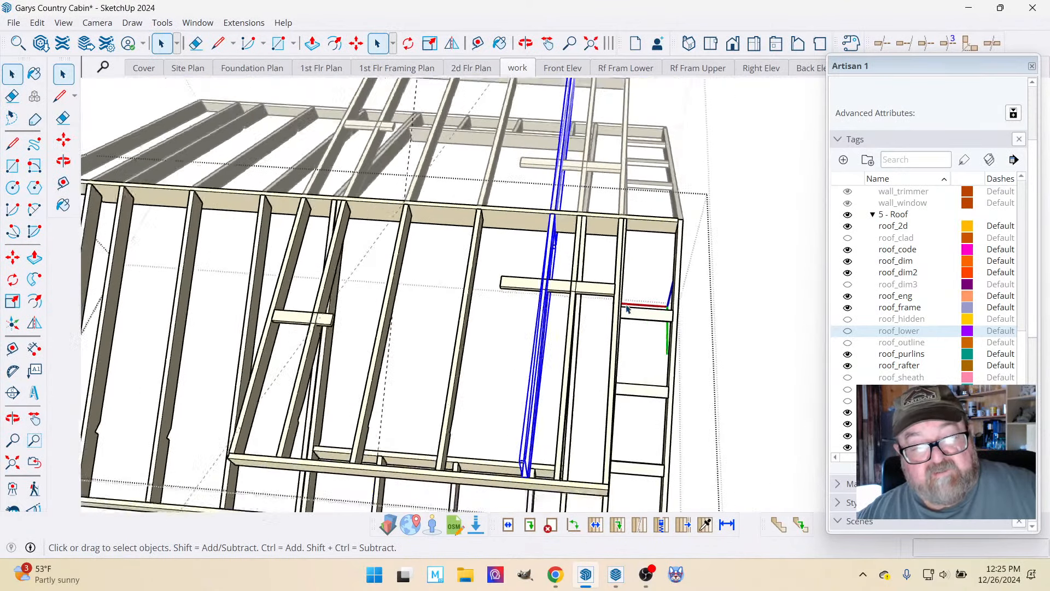
scroll(602, 294, up, 3)
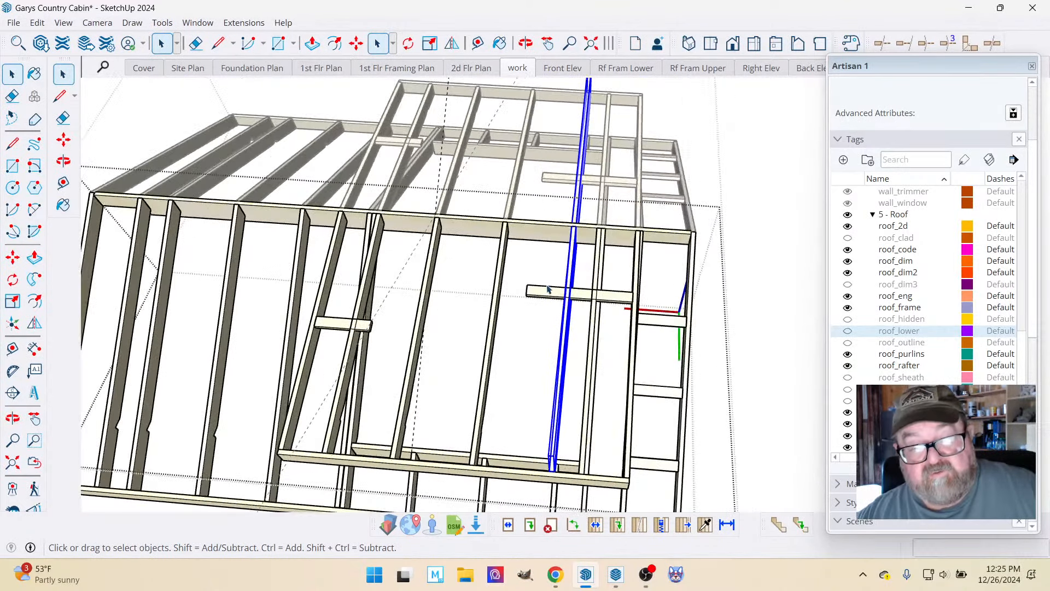
click(610, 295)
scroll(611, 296, up, 1)
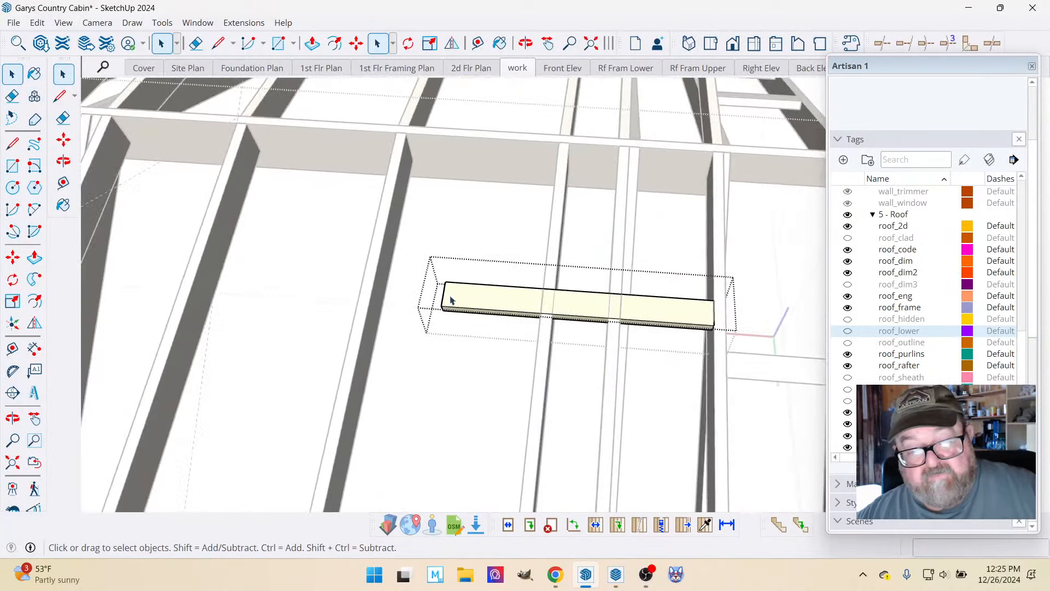
scroll(563, 300, up, 1)
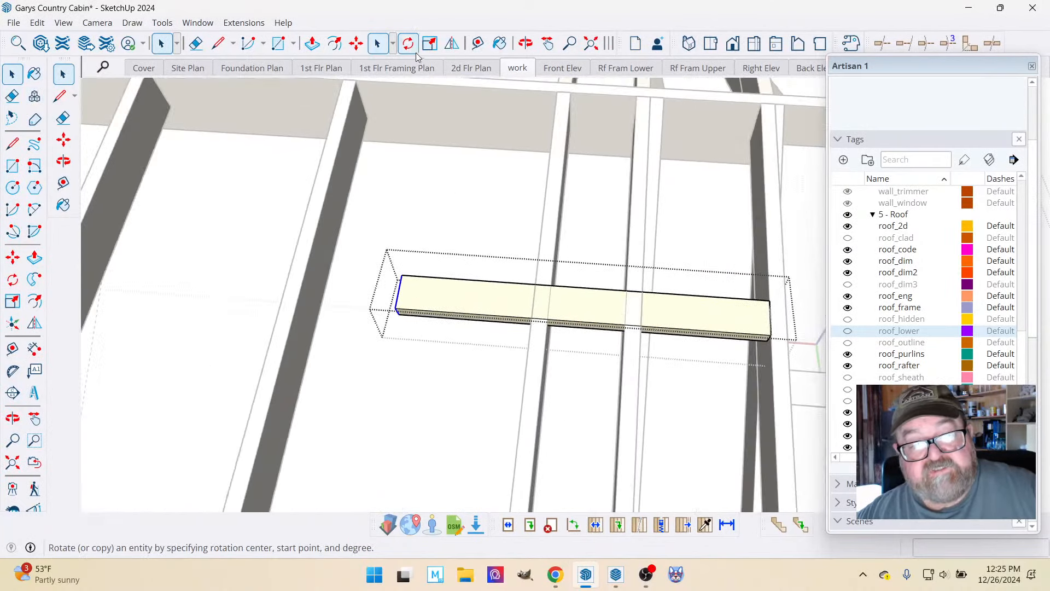
click(356, 44)
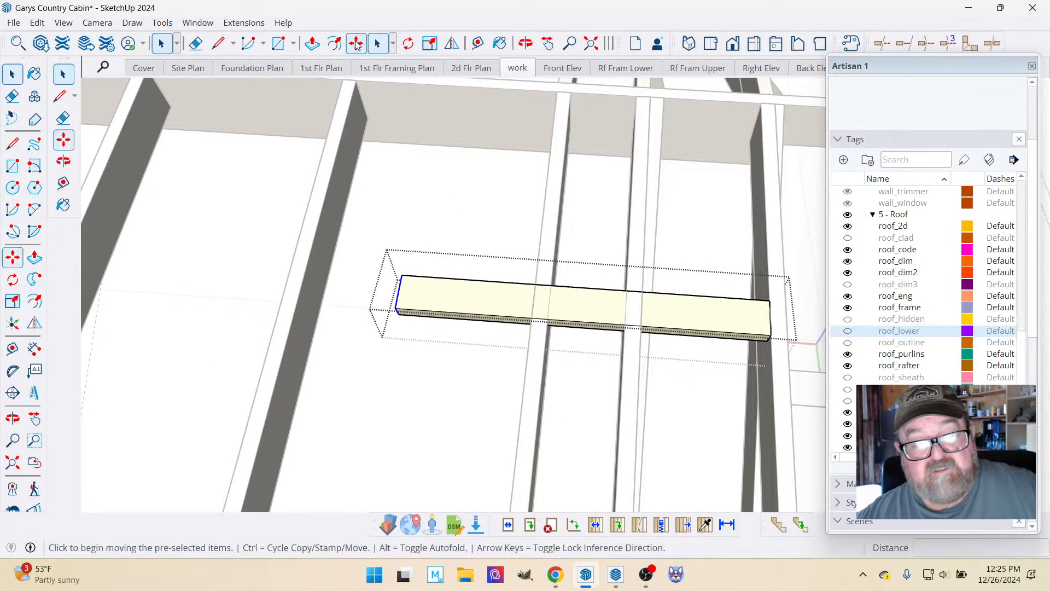
click(403, 273)
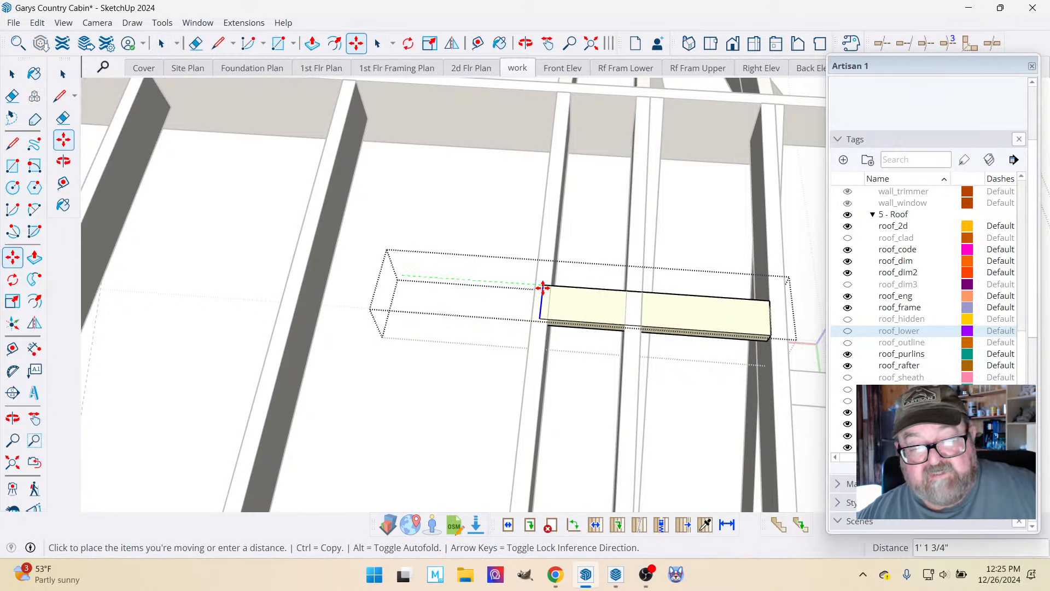
click(553, 286)
scroll(706, 306, down, 5)
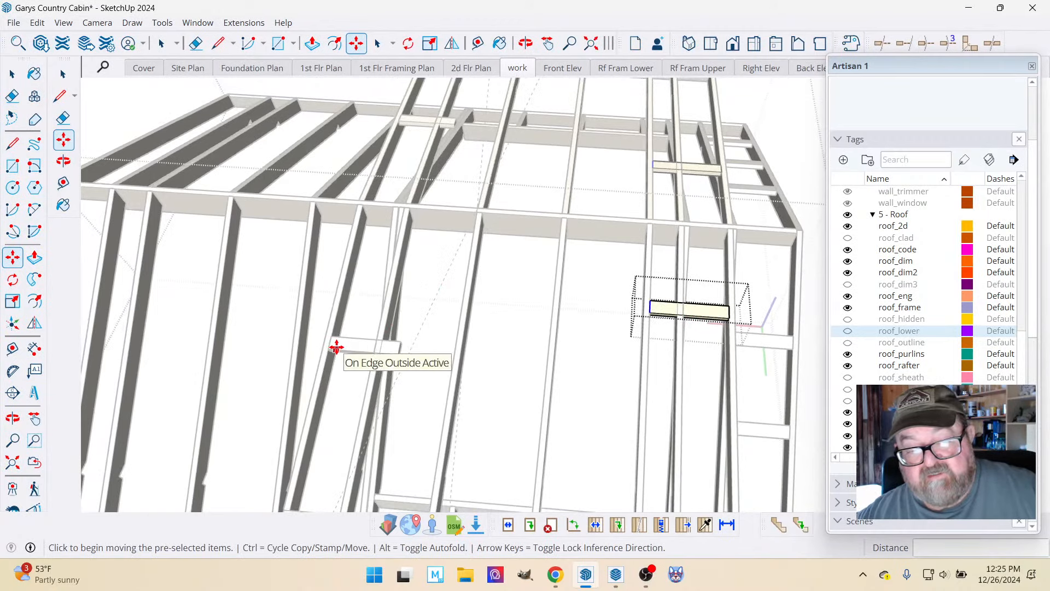
Extend the lookout at the dormer's opposite end inward to the first repositioned common rafter.
scroll(334, 348, up, 3)
click(12, 76)
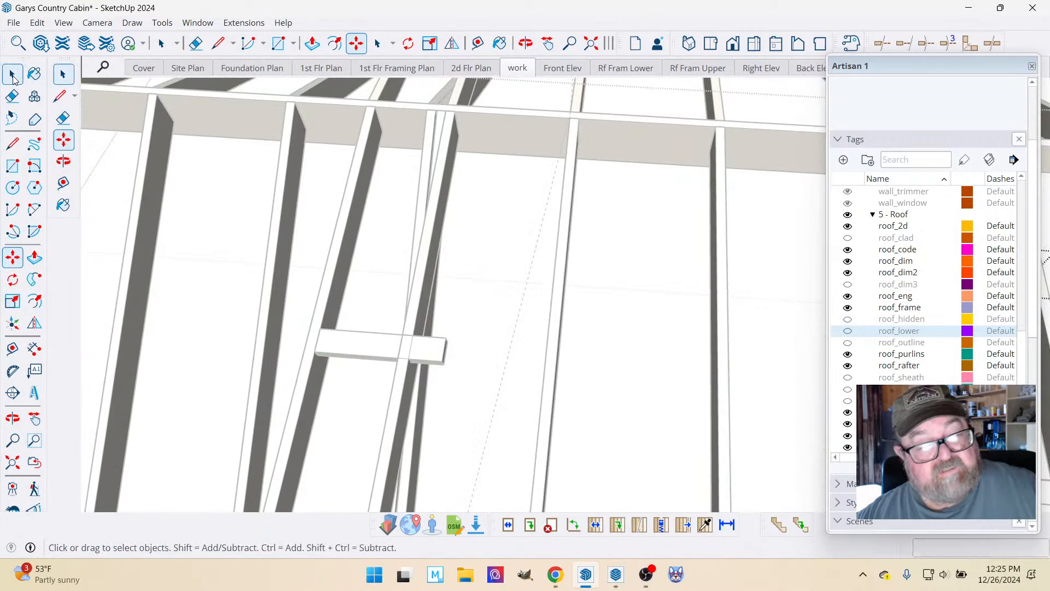
click(436, 347)
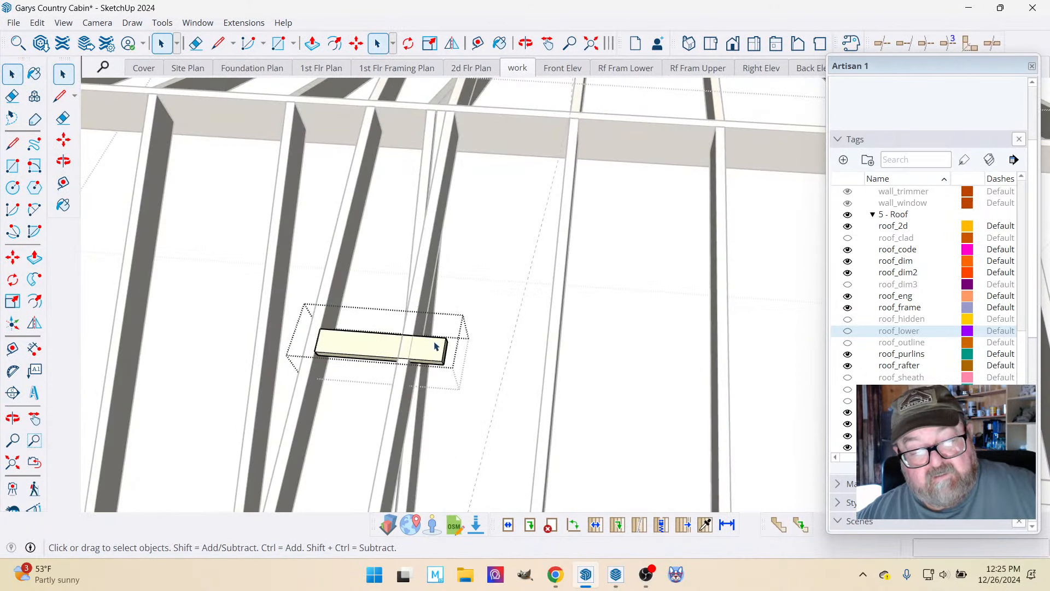
click(356, 43)
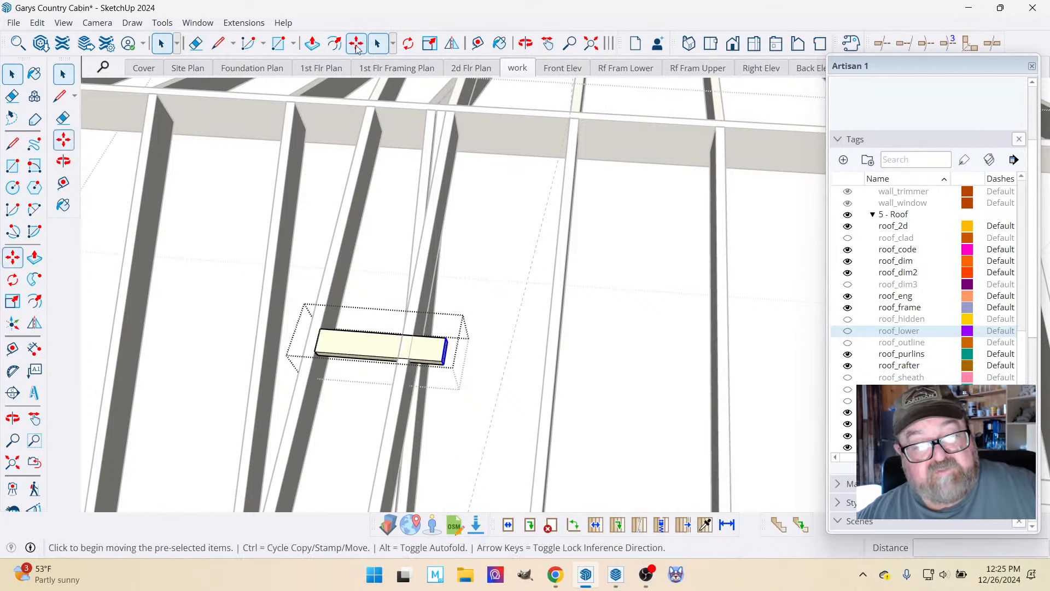
click(442, 360)
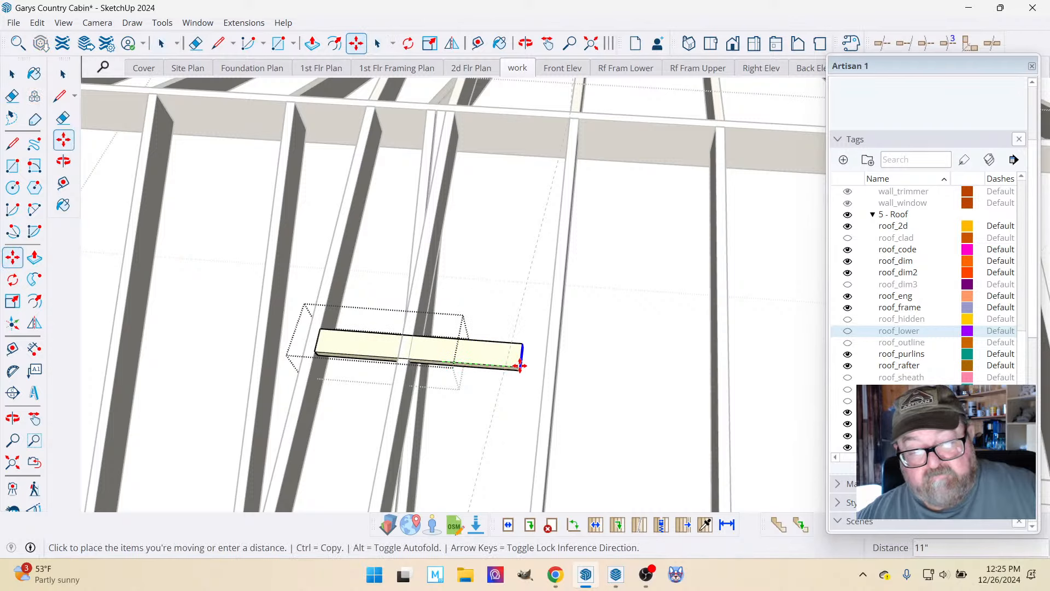
click(542, 366)
scroll(296, 298, down, 6)
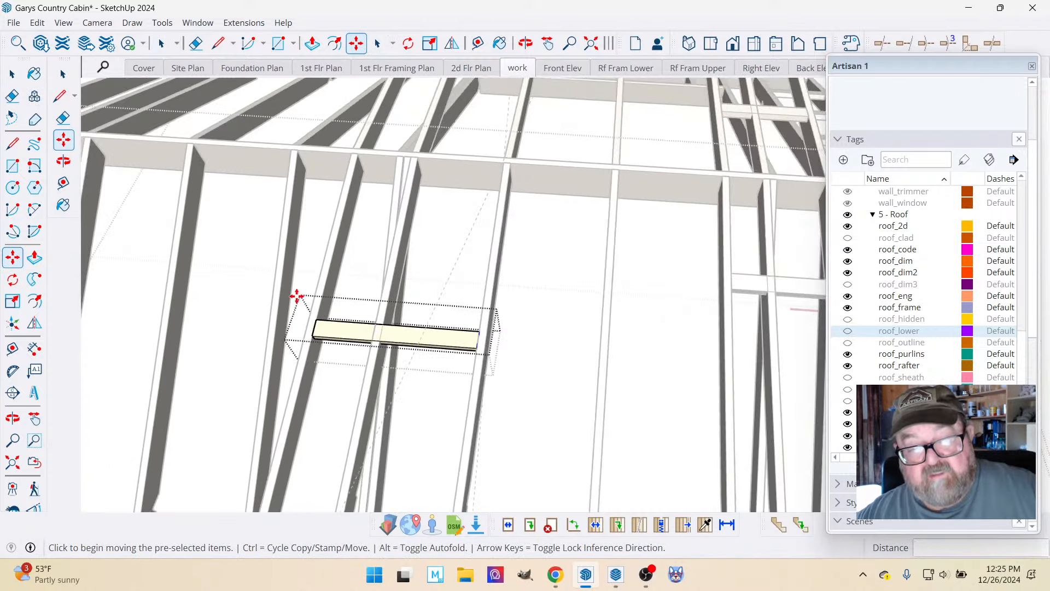
Select the shortened lookout at the dormer end nearest the ladder-framed gable overhang.
scroll(547, 270, up, 3)
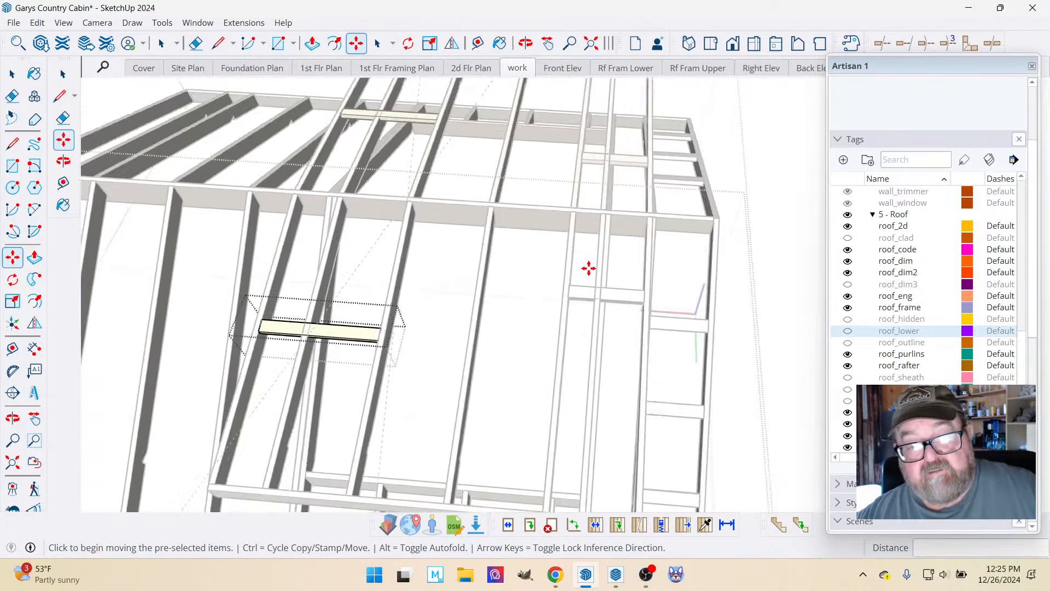
scroll(352, 263, down, 1)
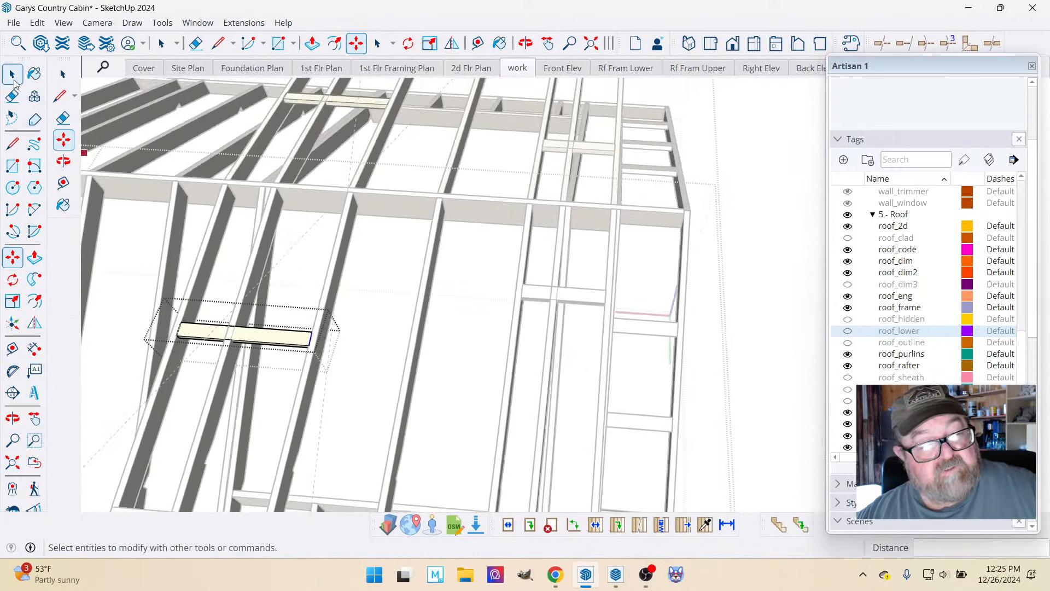
click(12, 75)
click(629, 297)
click(589, 296)
scroll(458, 238, up, 2)
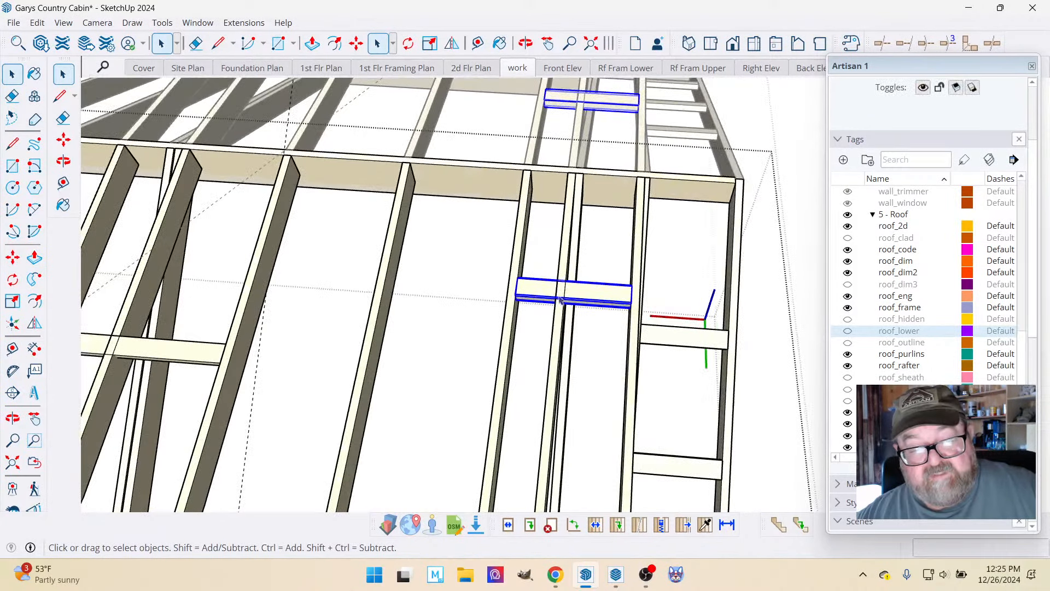
click(356, 43)
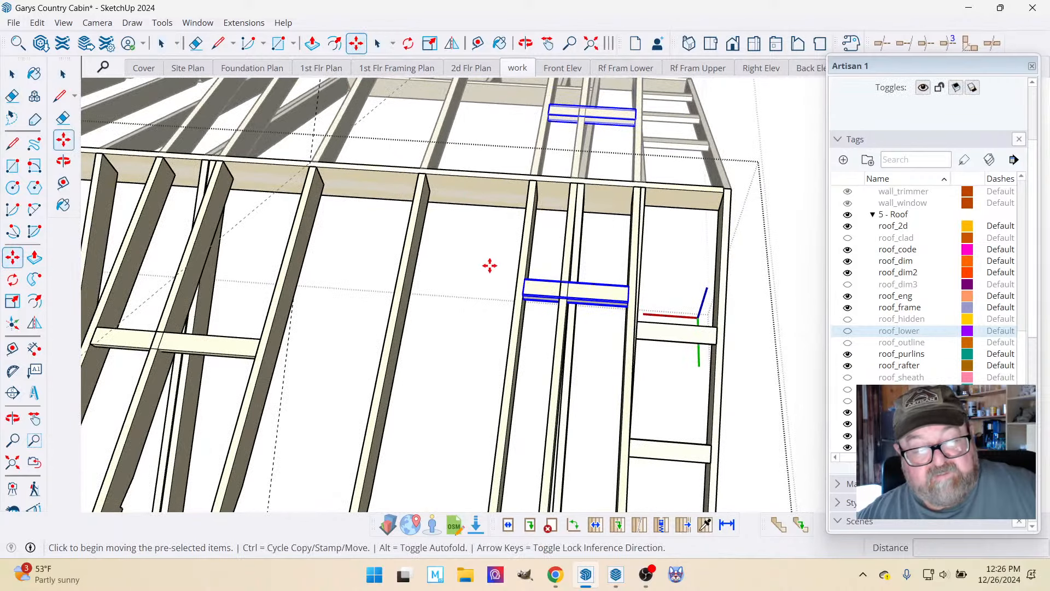
scroll(534, 284, up, 4)
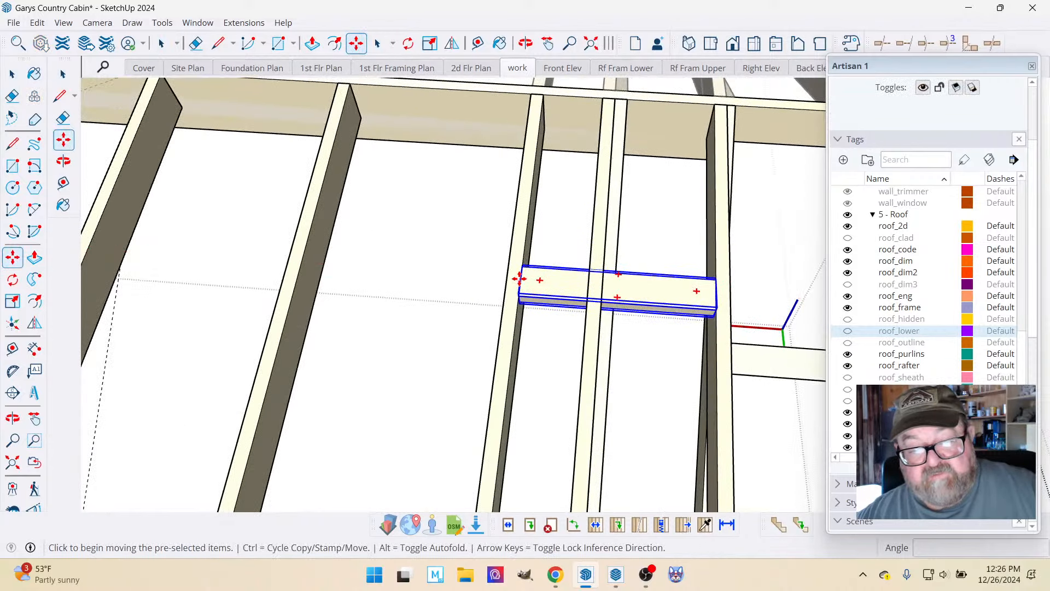
click(519, 279)
scroll(519, 282, down, 3)
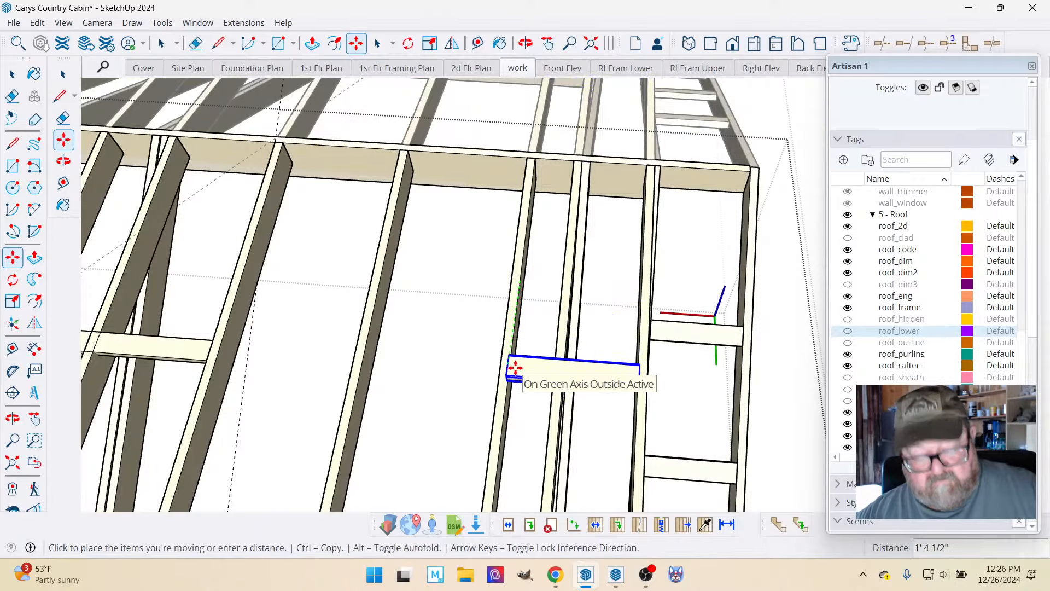
key(Escape)
Move the selected dormer lookout down the roof slope toward the eave, keeping it between the same rafters.
key(o)
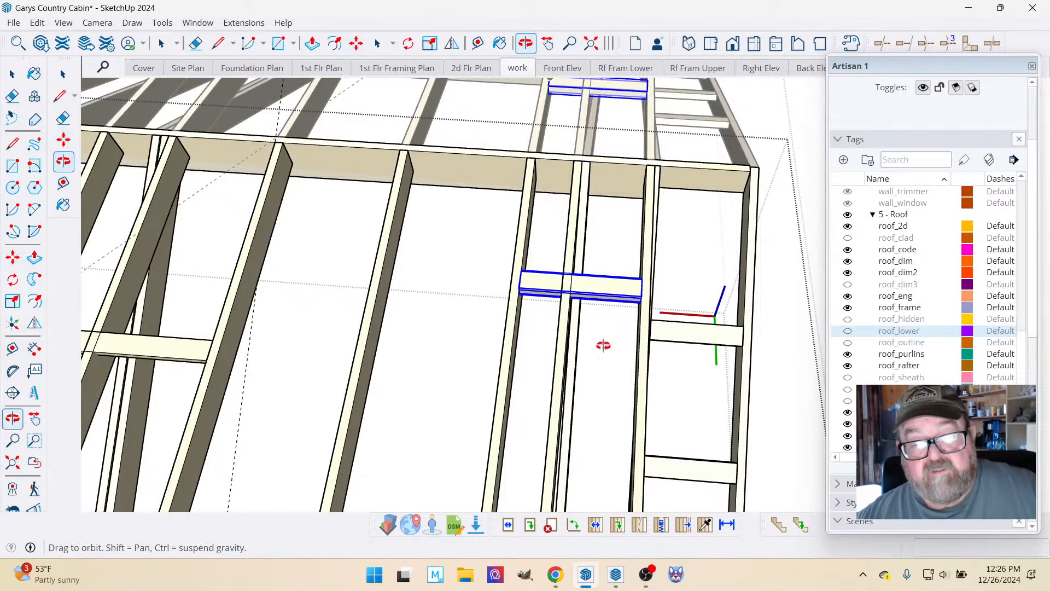
drag(602, 347, 232, 331)
scroll(233, 331, down, 3)
scroll(300, 276, up, 8)
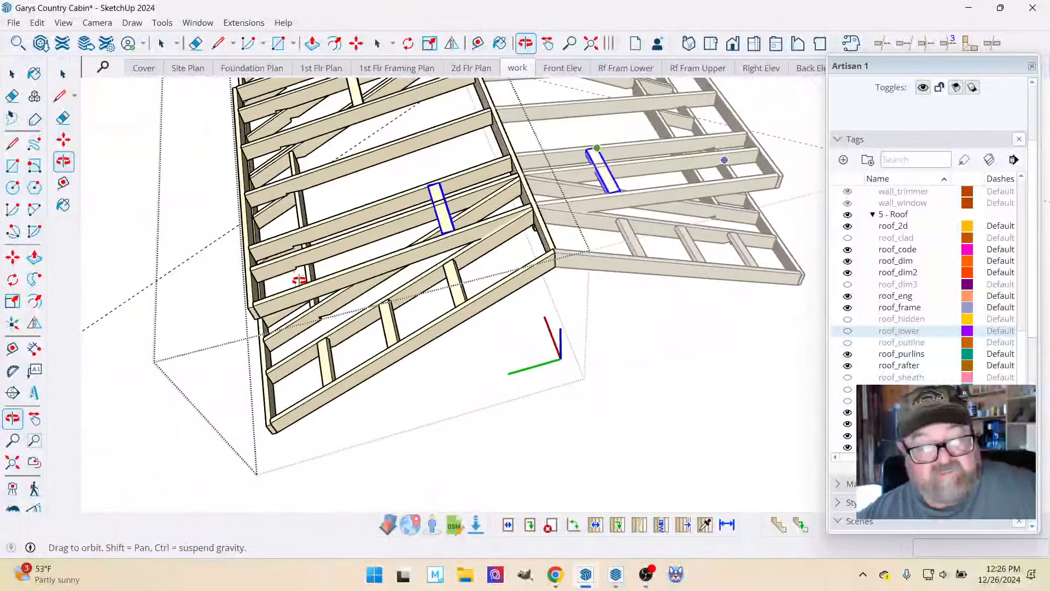
scroll(391, 165, up, 2)
drag(502, 277, 431, 228)
key(m)
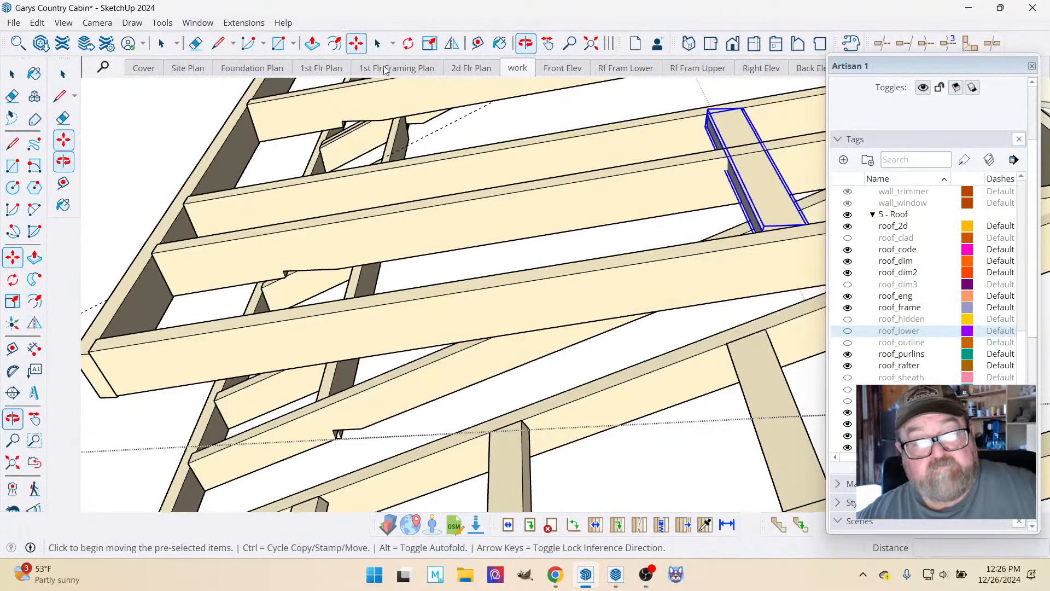
mouse_move(784, 231)
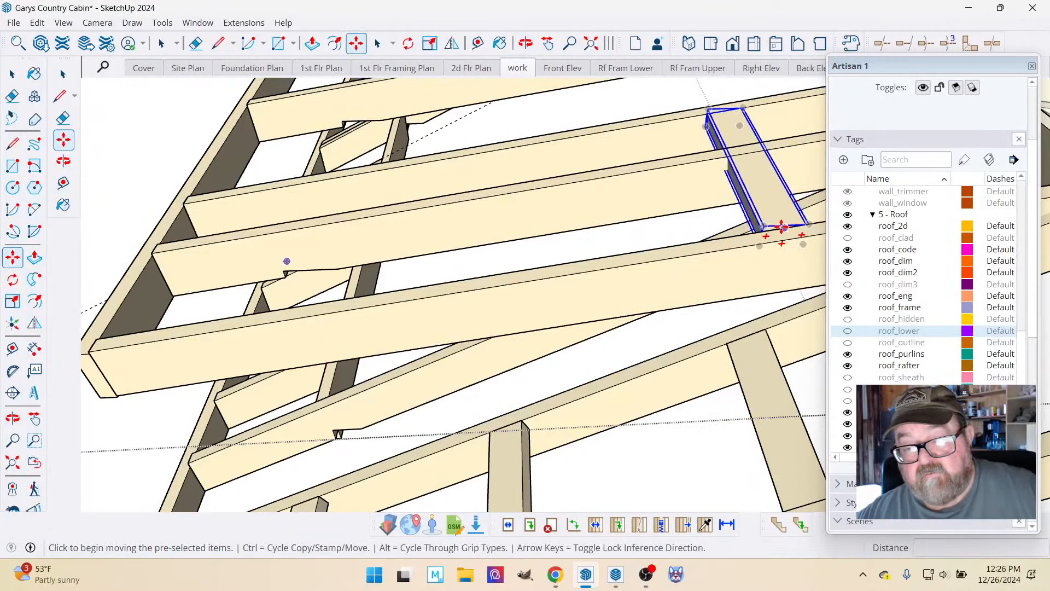
click(781, 228)
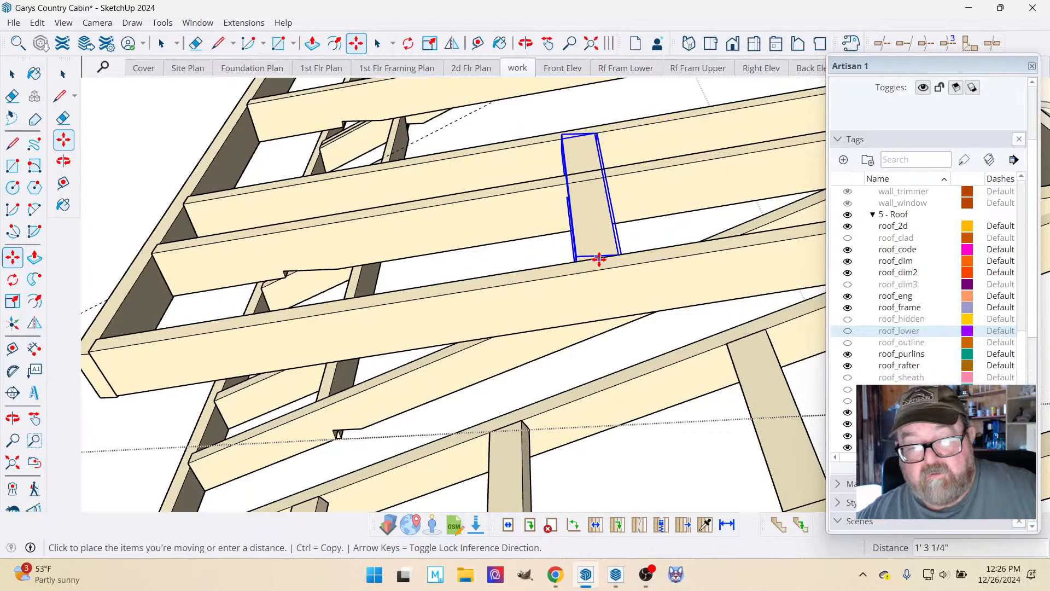
click(583, 259)
scroll(548, 343, down, 2)
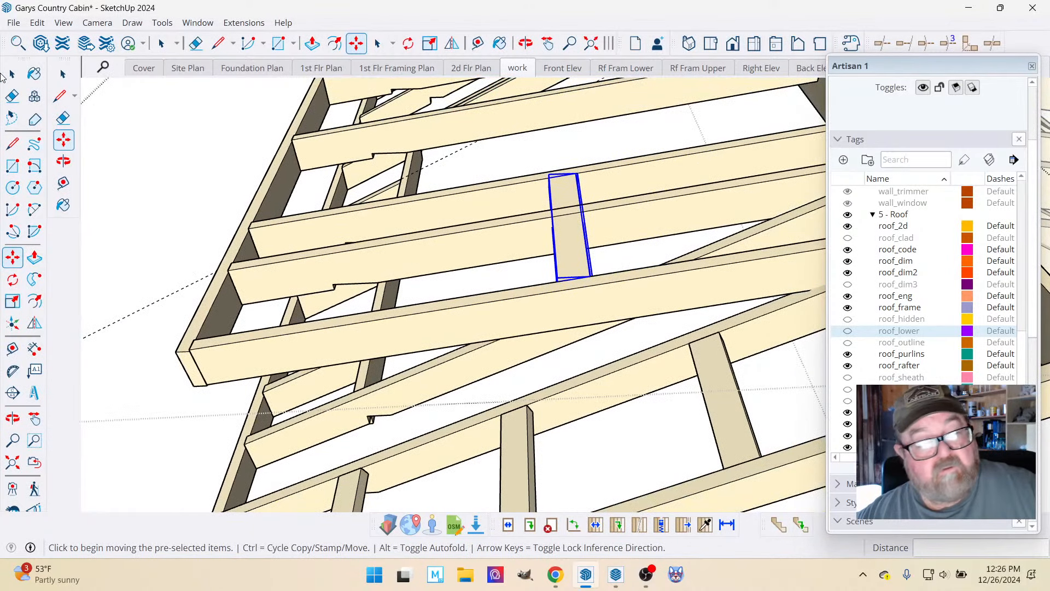
click(12, 74)
click(134, 125)
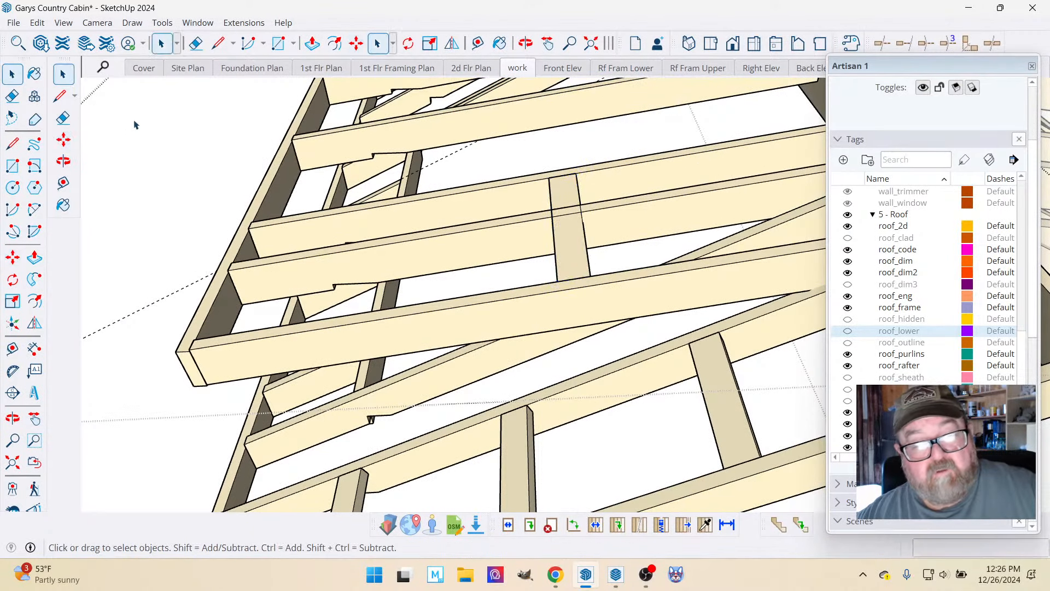
Delete the three short lookouts between the gable-end overhang rafter and its neighbouring common rafter.
scroll(474, 277, down, 4)
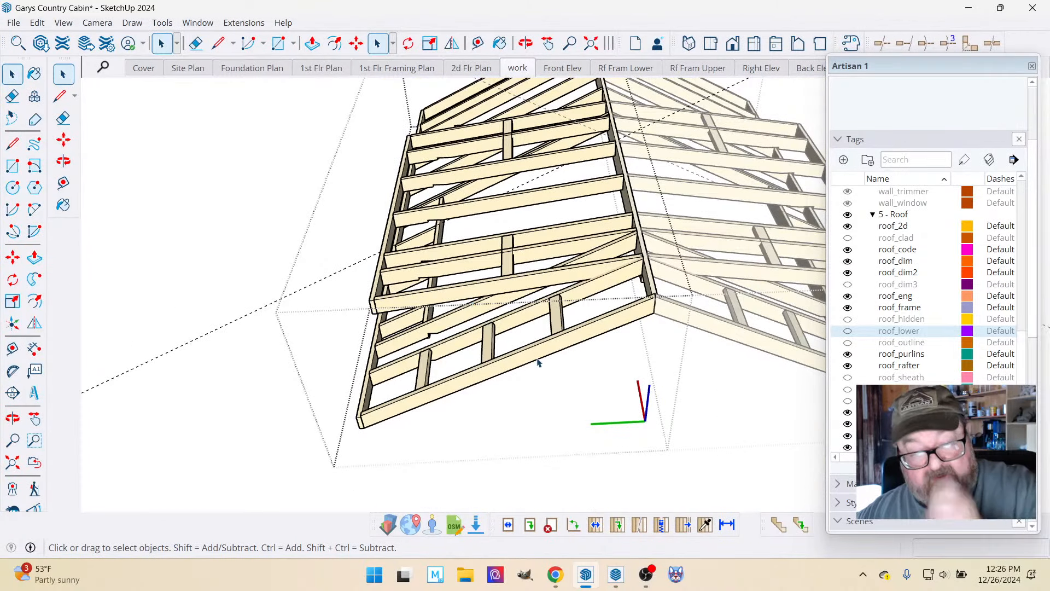
middle_drag(542, 362, 469, 336)
scroll(613, 336, up, 3)
click(494, 309)
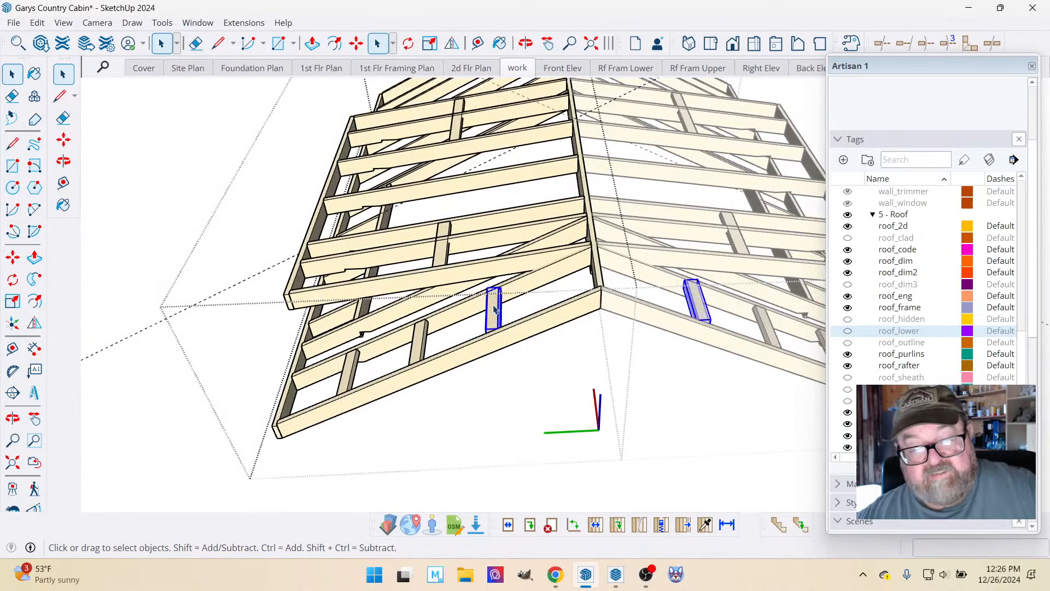
key(Delete)
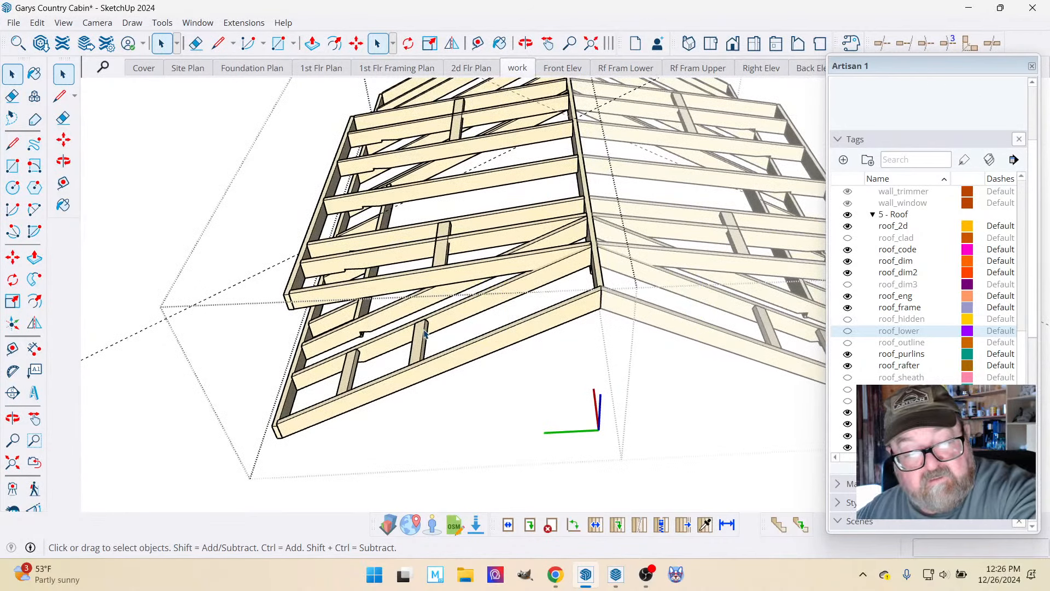
click(353, 371)
key(Delete)
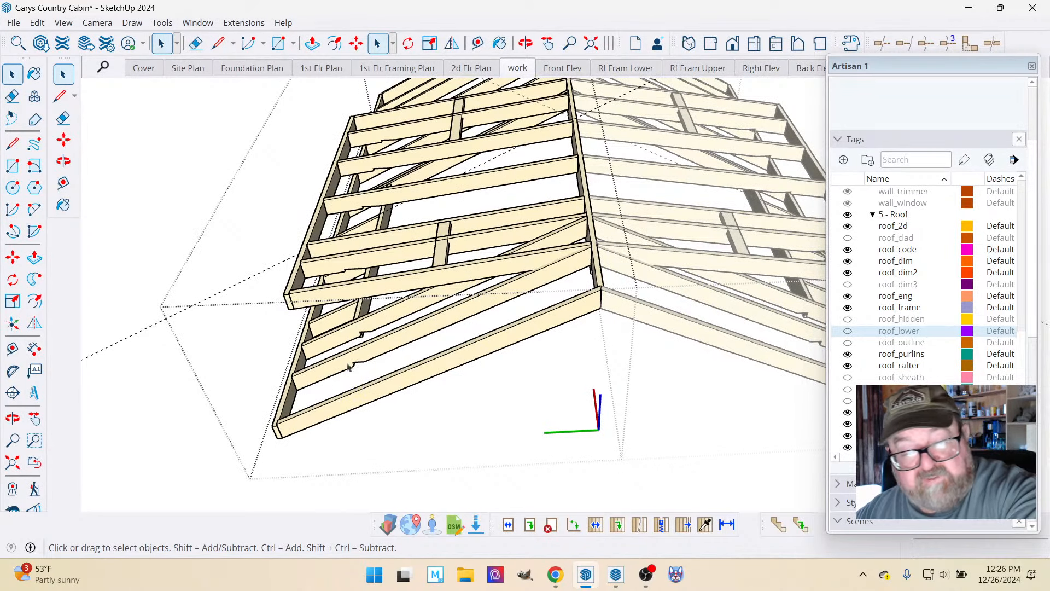
Examine the upper roof and dormer framing from several angles, including in the Rf Fram Upper scene.
scroll(437, 383, down, 2)
scroll(574, 410, down, 2)
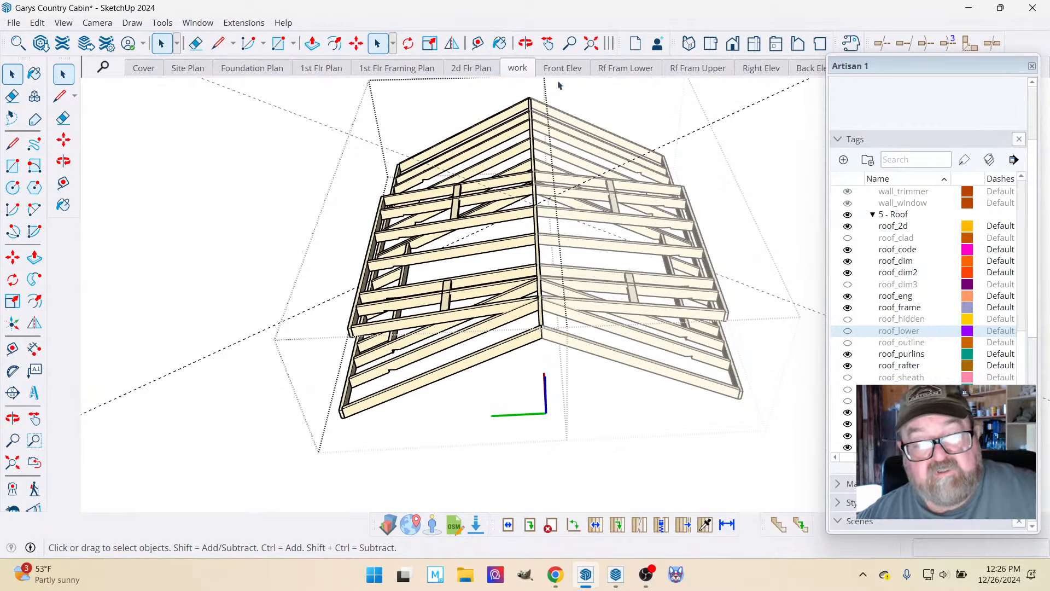
click(525, 43)
drag(509, 225, 507, 144)
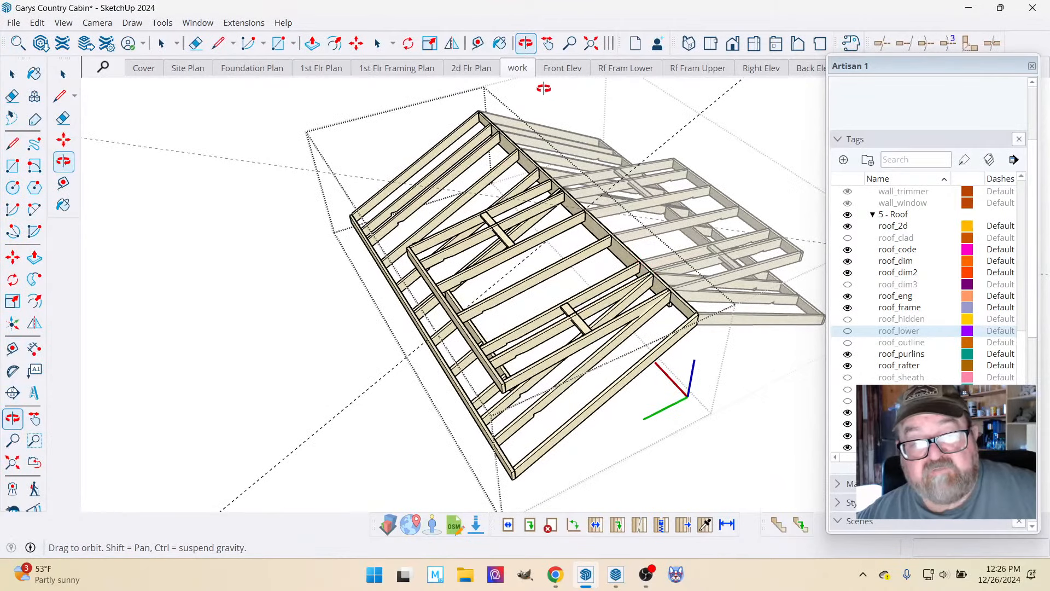
click(679, 71)
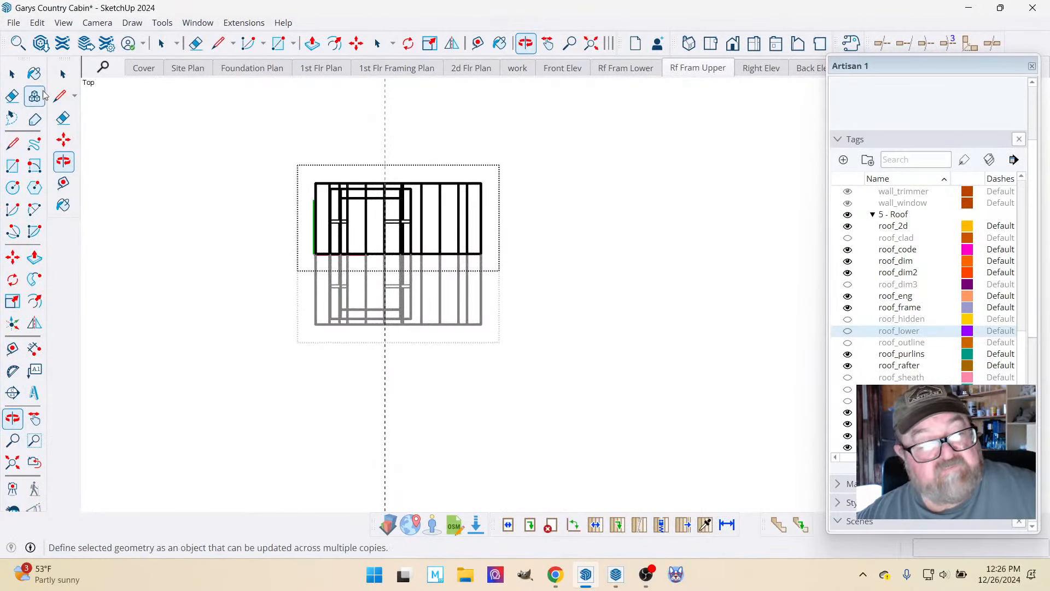
click(12, 73)
scroll(378, 217, up, 3)
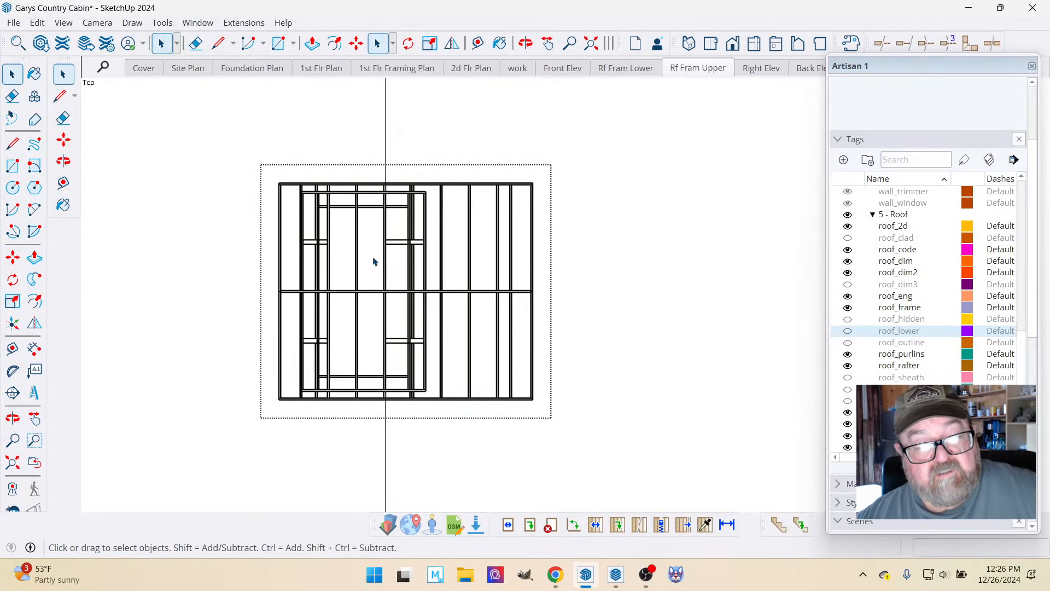
scroll(375, 257, up, 1)
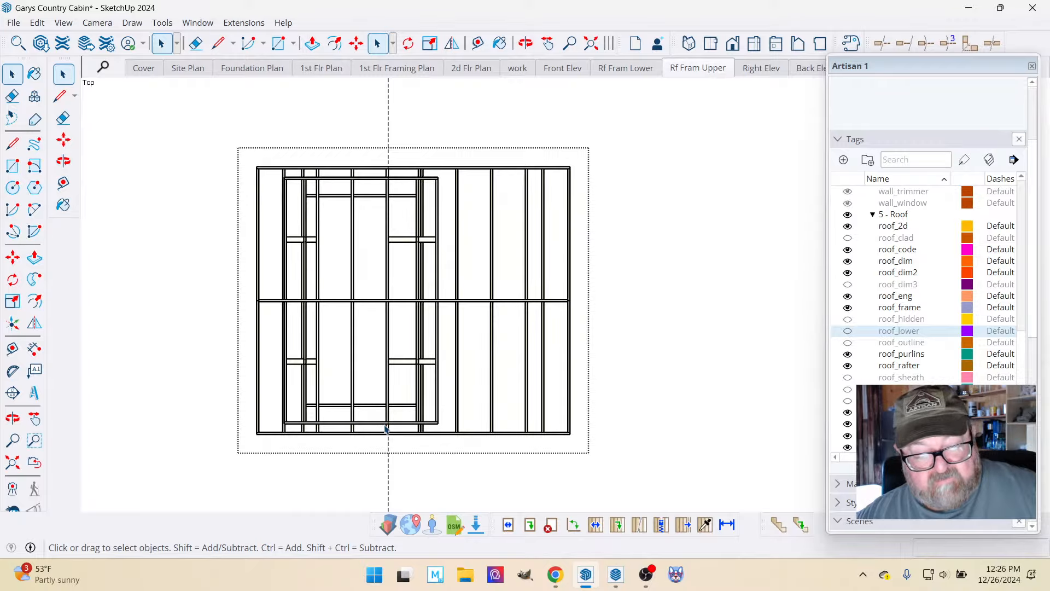
click(525, 43)
drag(429, 345, 394, 251)
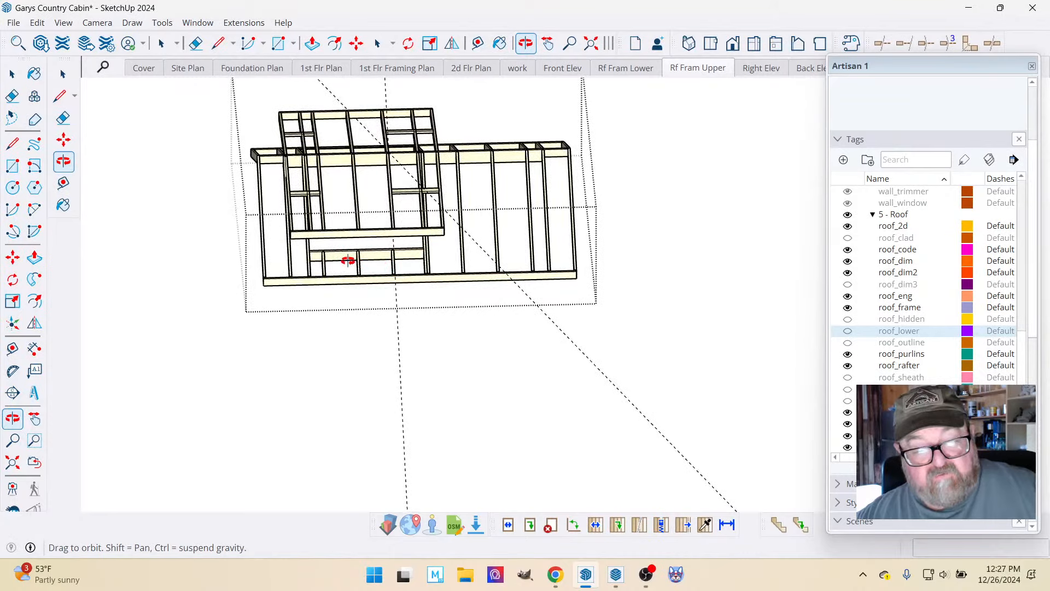
Restore the Rf Fram Upper scene and delete all guides from the model.
click(699, 68)
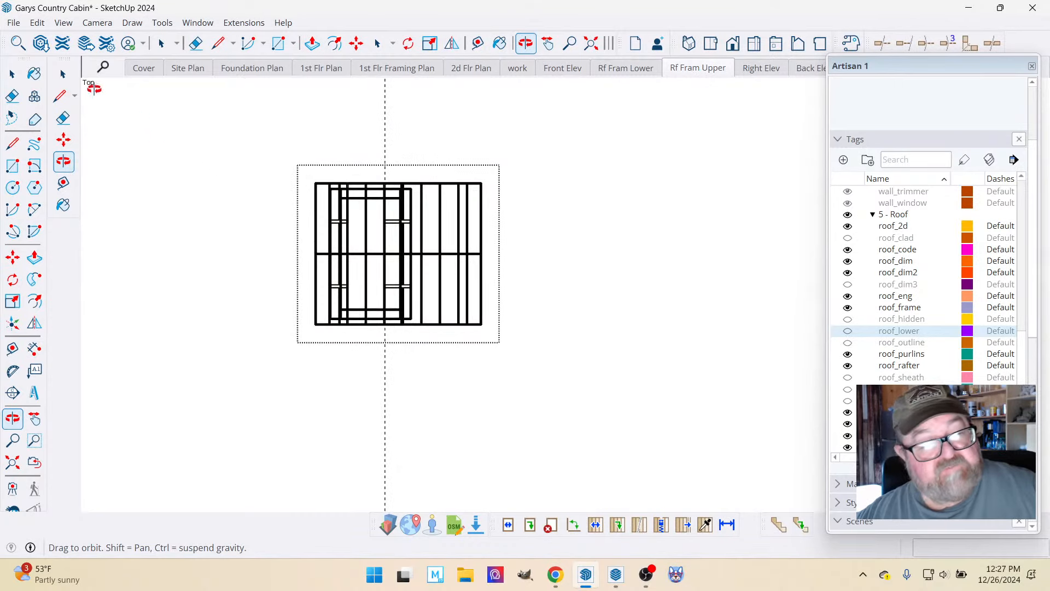
click(37, 22)
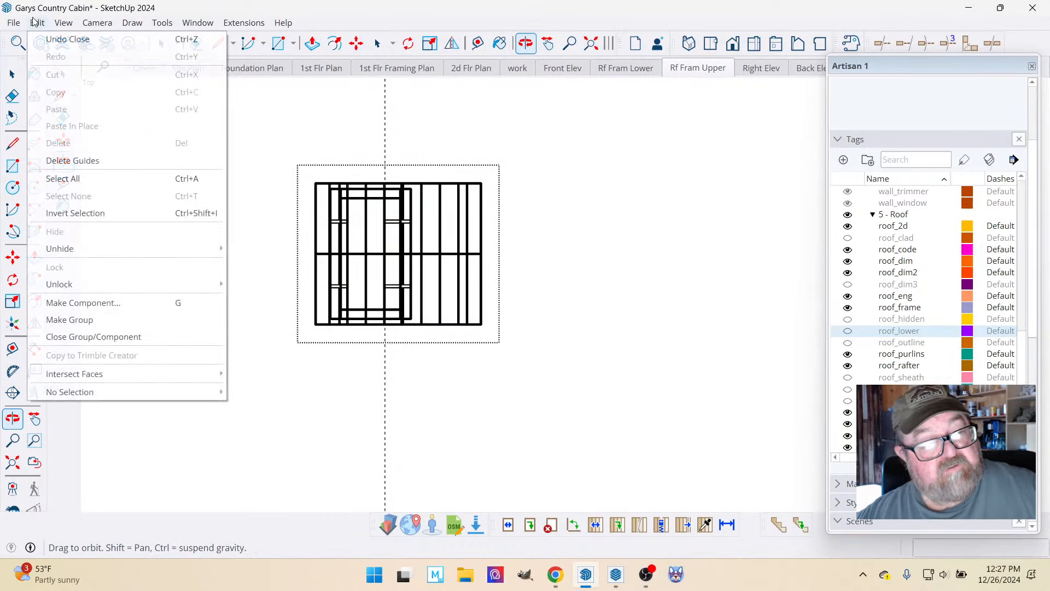
click(64, 160)
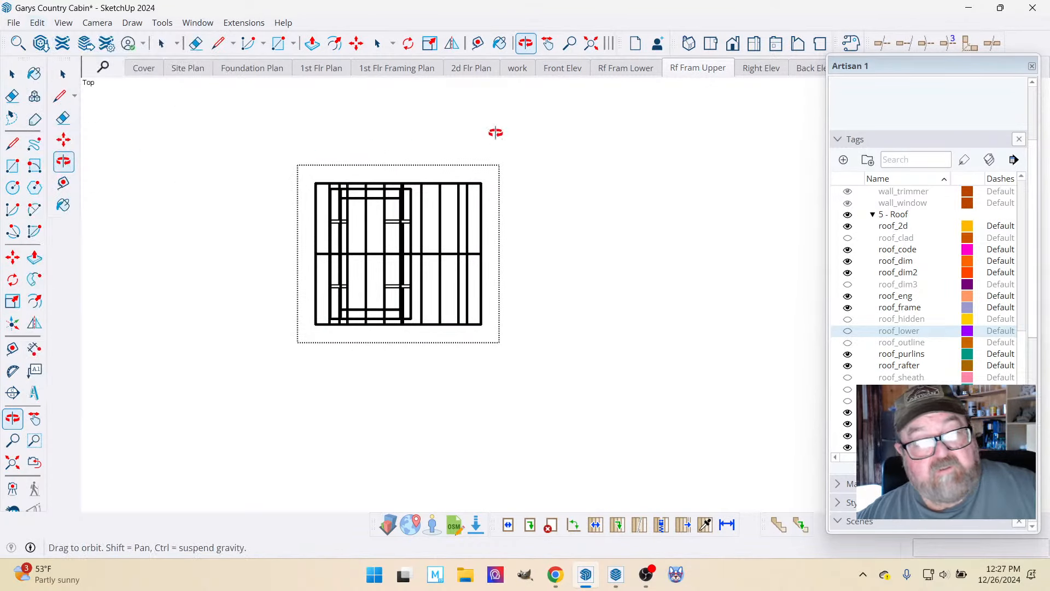
In the work scene, close the open roof object and make the upper roof framing visible alongside the lower framing.
click(524, 70)
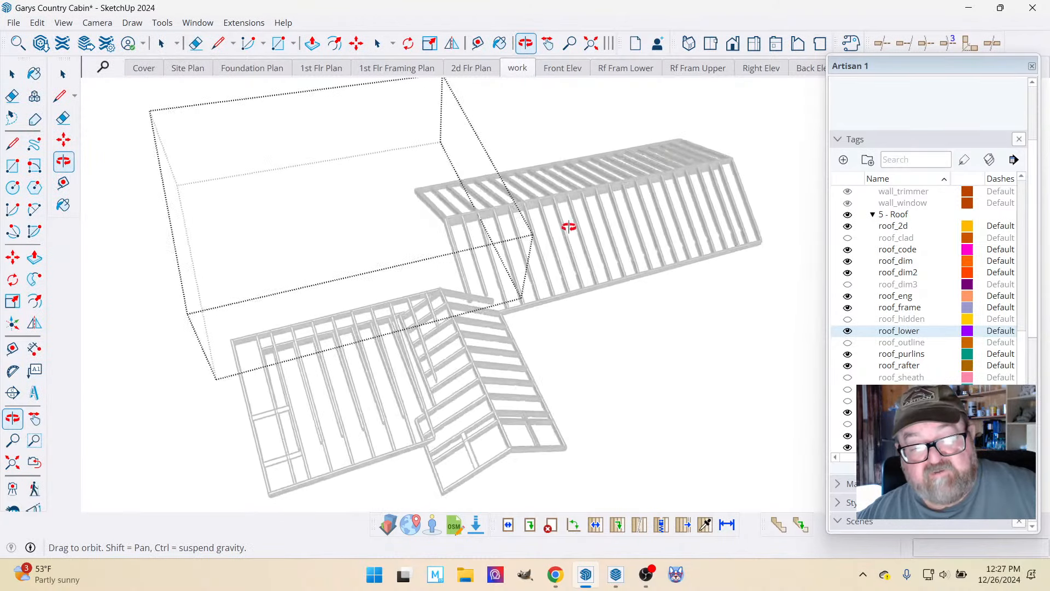
click(12, 74)
click(569, 129)
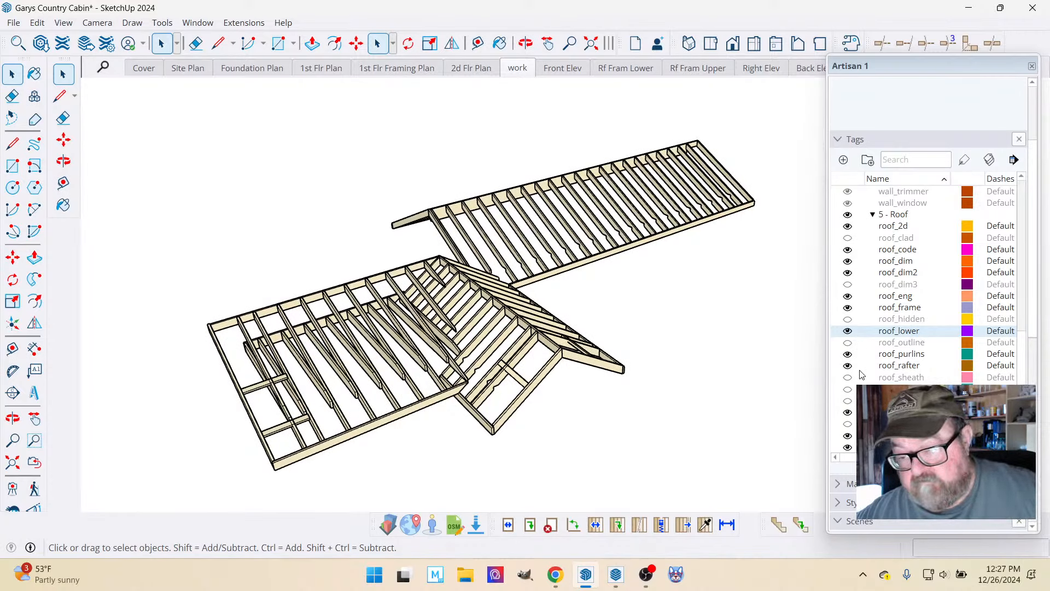
click(847, 424)
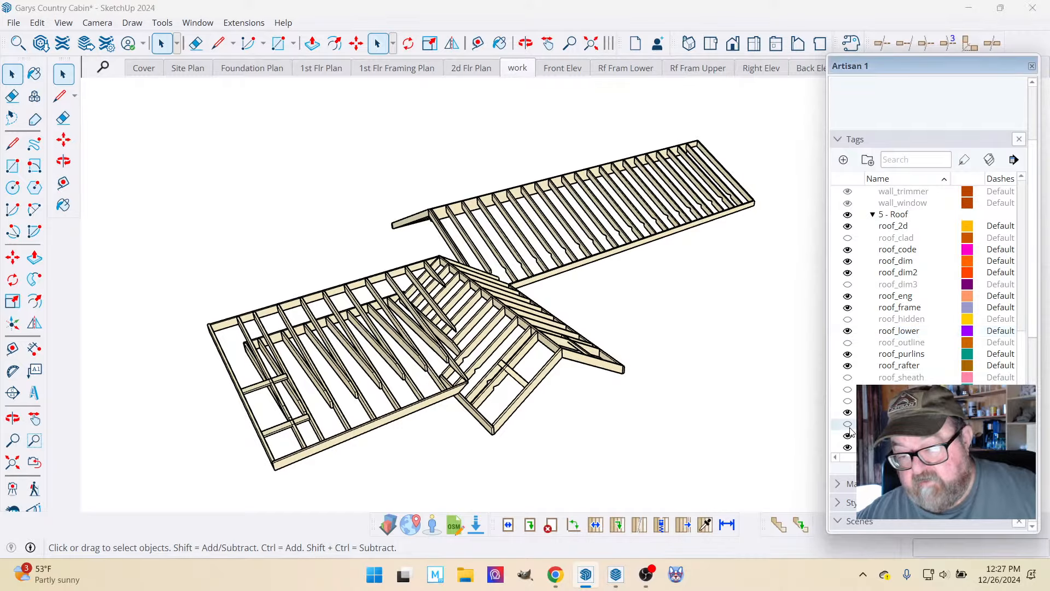
Examine the combined upper and lower roof framing from different angles.
click(526, 44)
drag(607, 230, 527, 206)
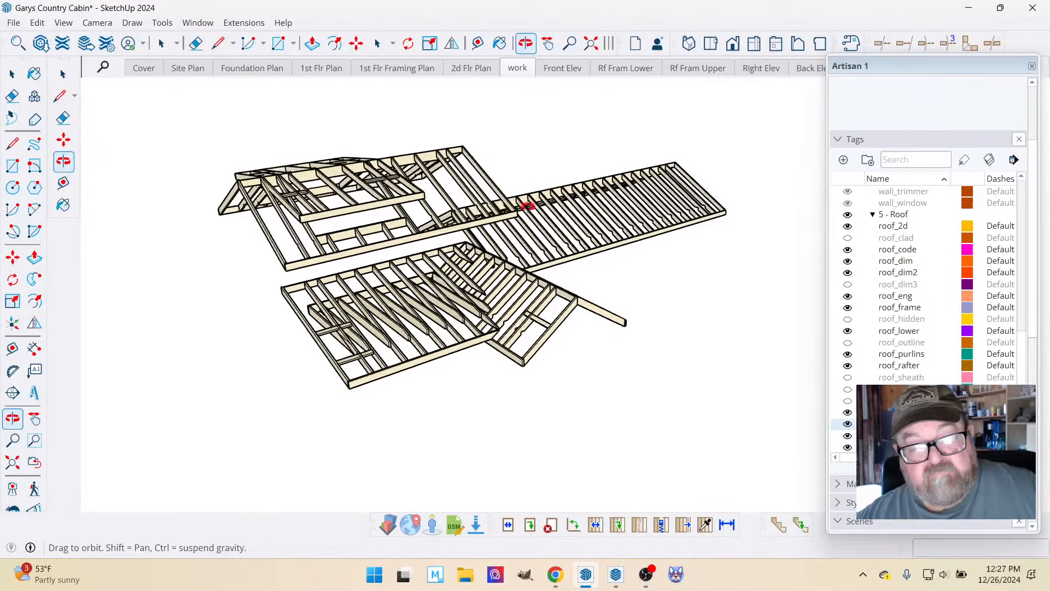
scroll(522, 206, up, 2)
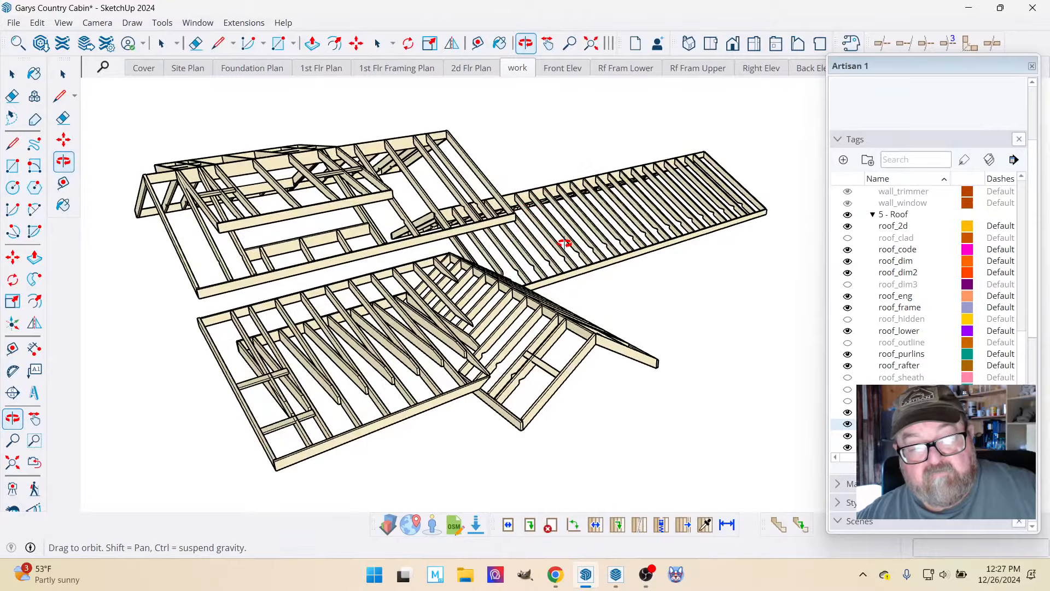
drag(565, 243, 593, 263)
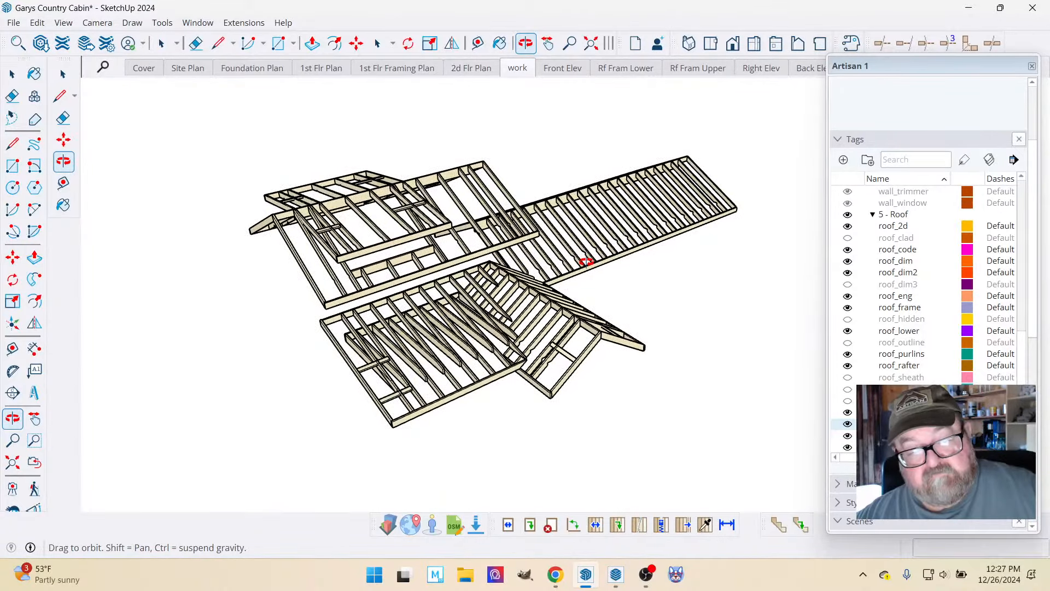
scroll(593, 262, up, 2)
scroll(680, 262, down, 1)
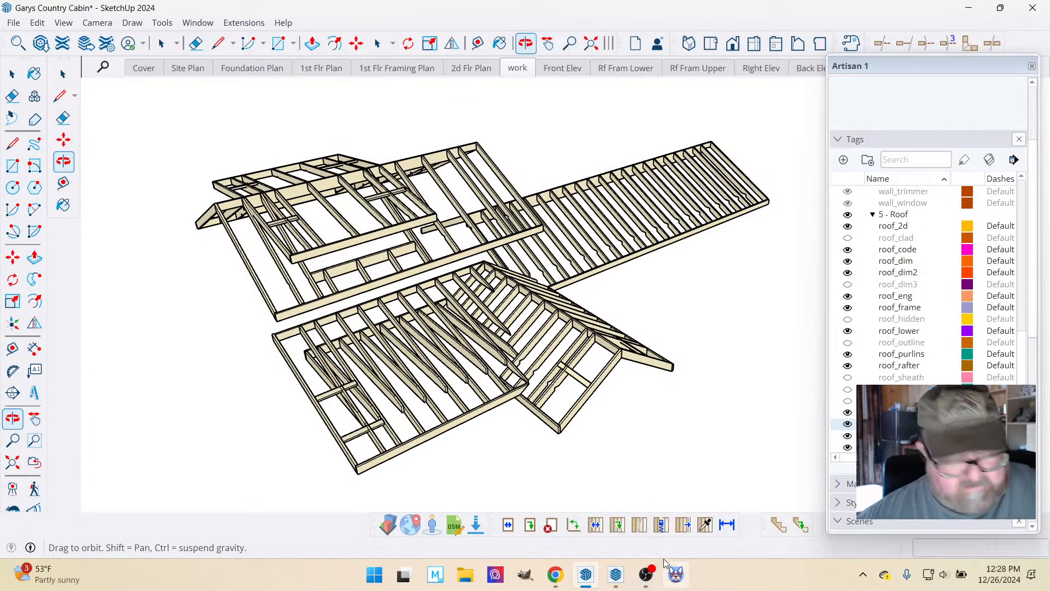
Switch to the Chrome window with YouTube Studio's live streaming page to check the stream.
mouse_move(591, 578)
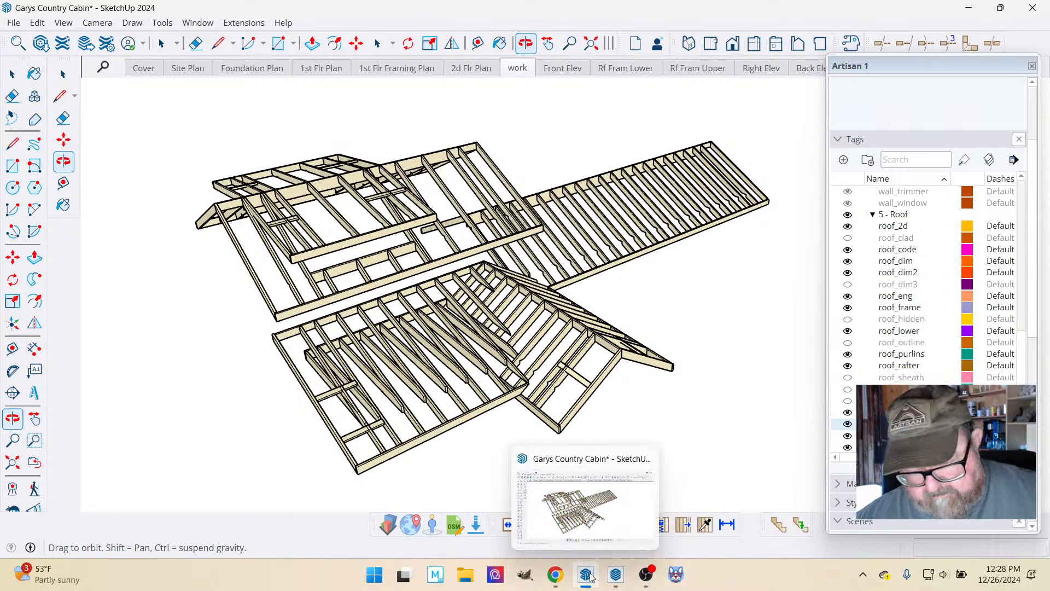
click(555, 575)
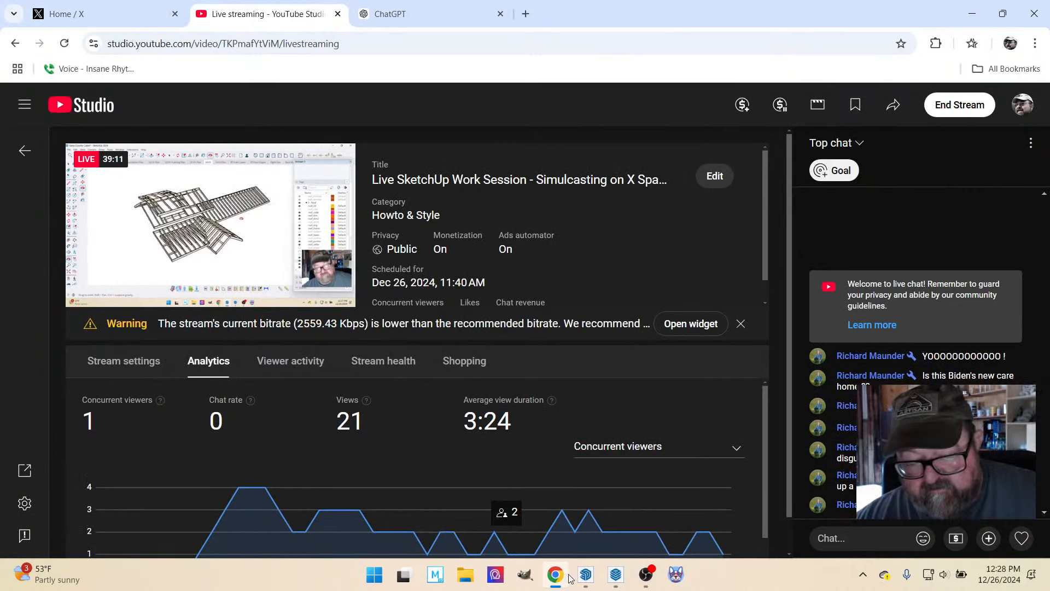
Switch back to the SketchUp model and update the work scene with the current combined roof framing view.
click(556, 574)
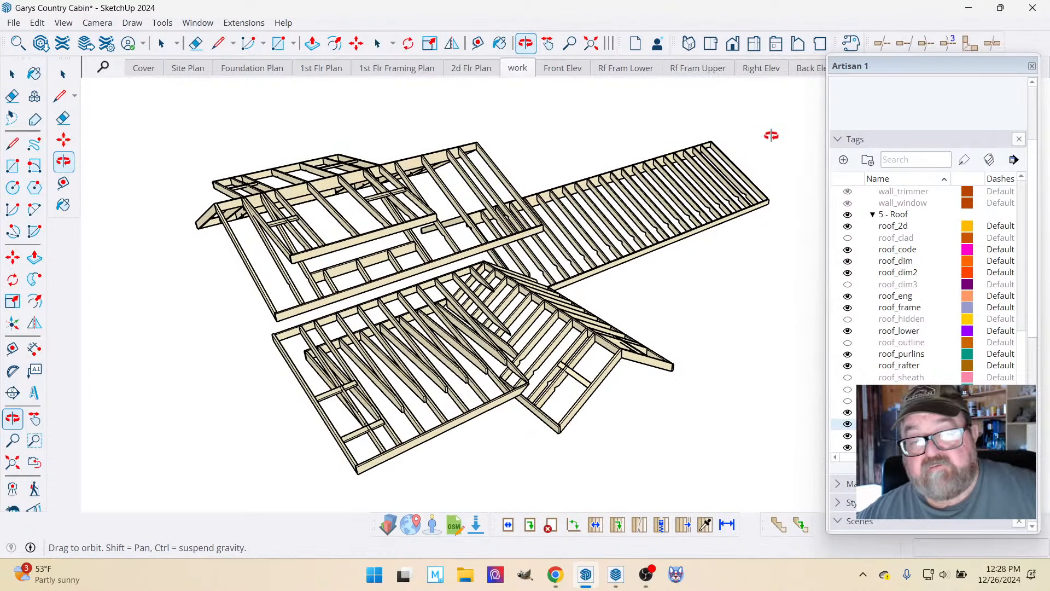
click(842, 140)
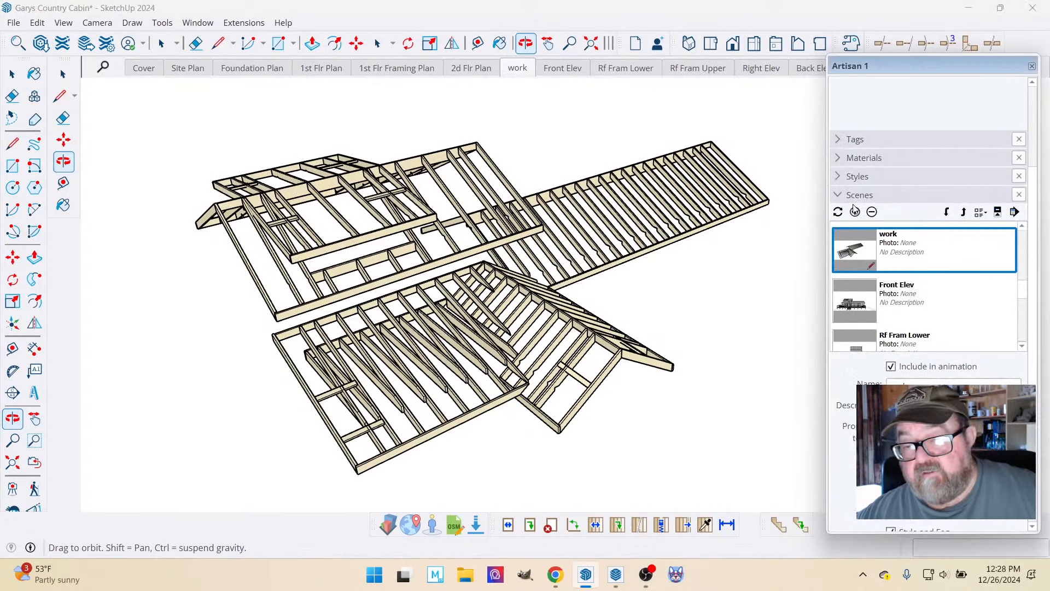
right_click(523, 72)
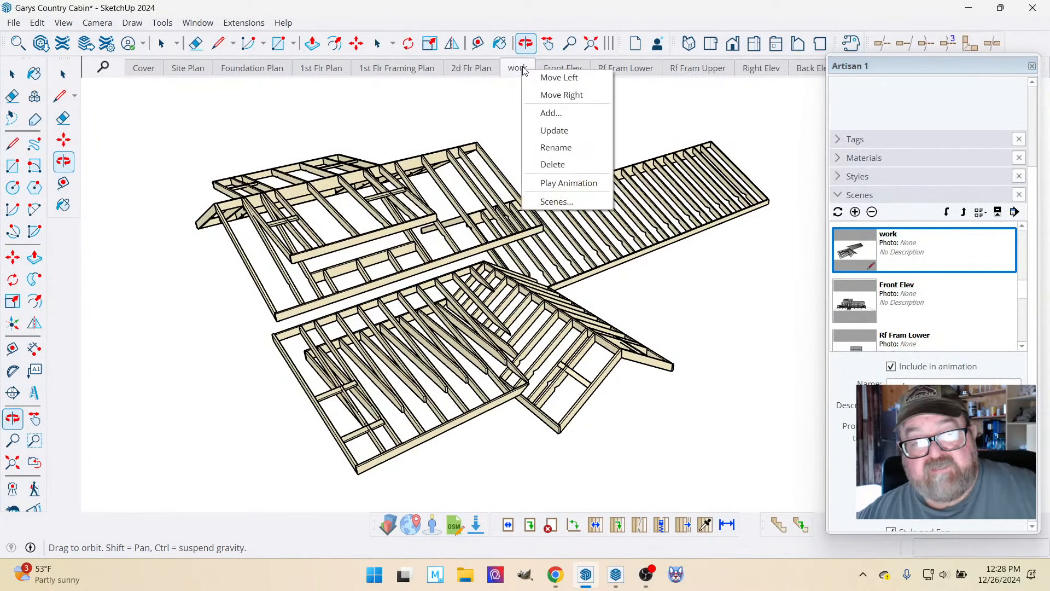
click(544, 126)
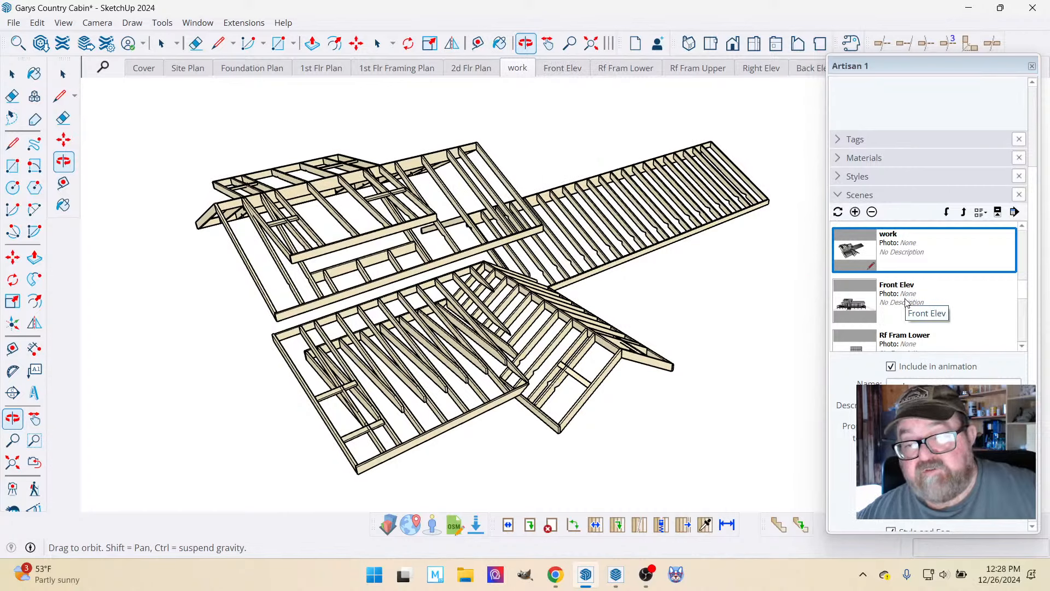
Add a scene named Rf Fram Pers 1 after the work scene and update it with the current perspective view.
click(862, 215)
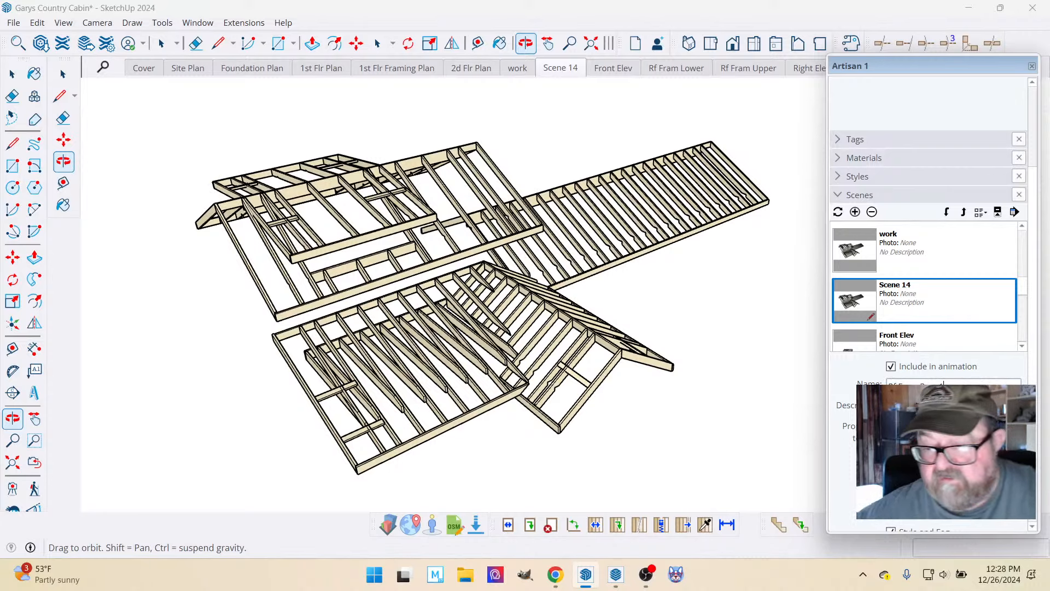
key(Return)
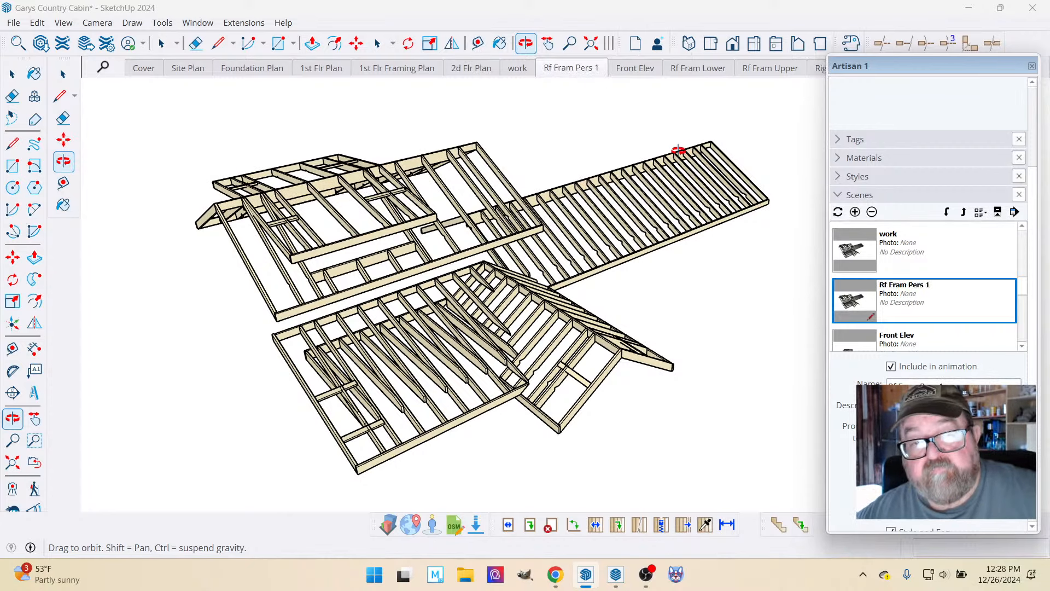
right_click(574, 74)
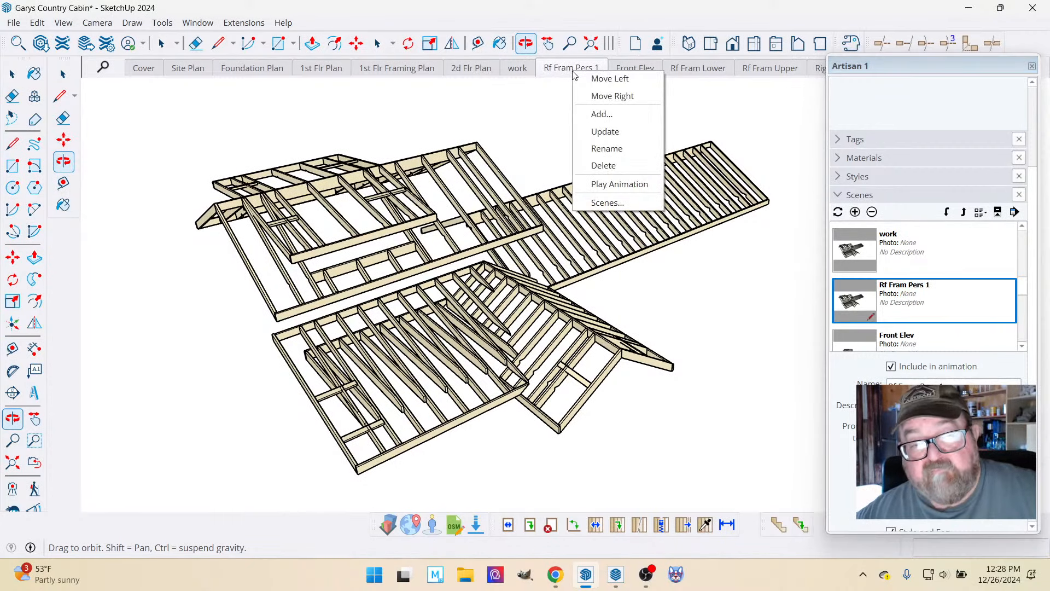
click(596, 131)
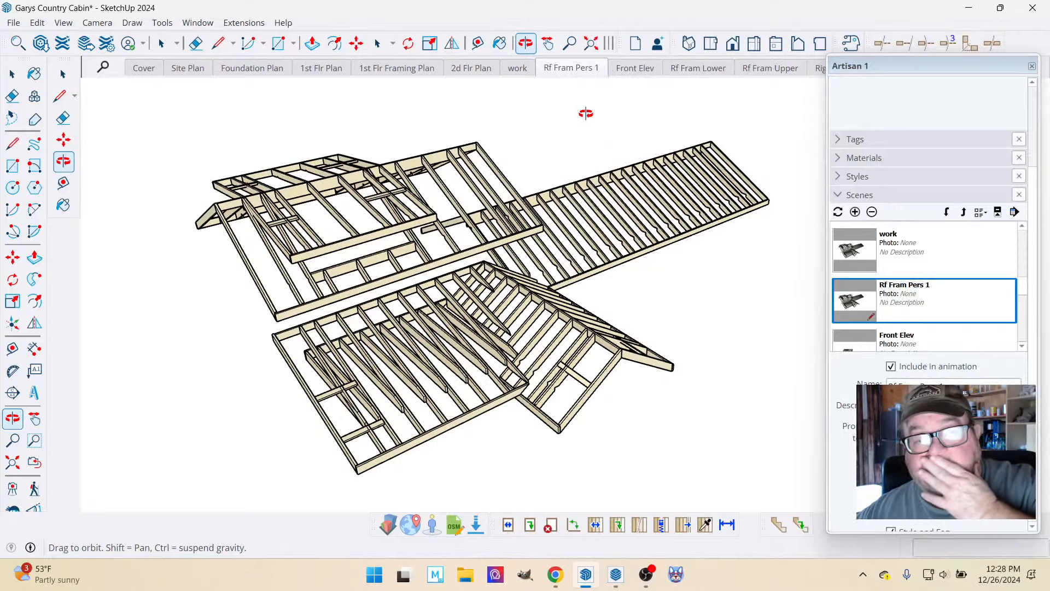
Open the lower roof framing object for editing.
drag(624, 235, 536, 465)
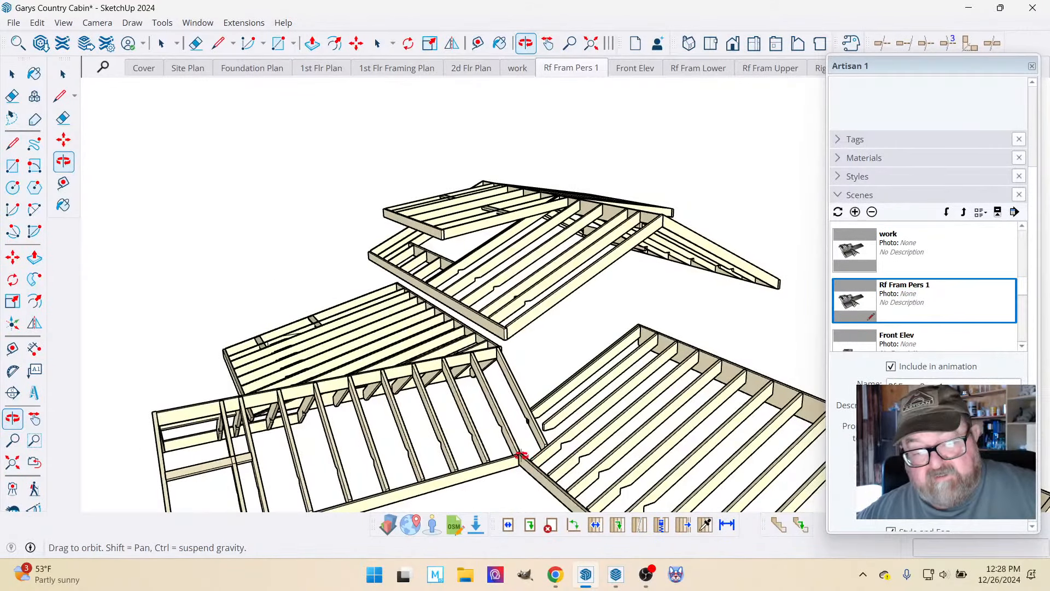
scroll(521, 455, up, 4)
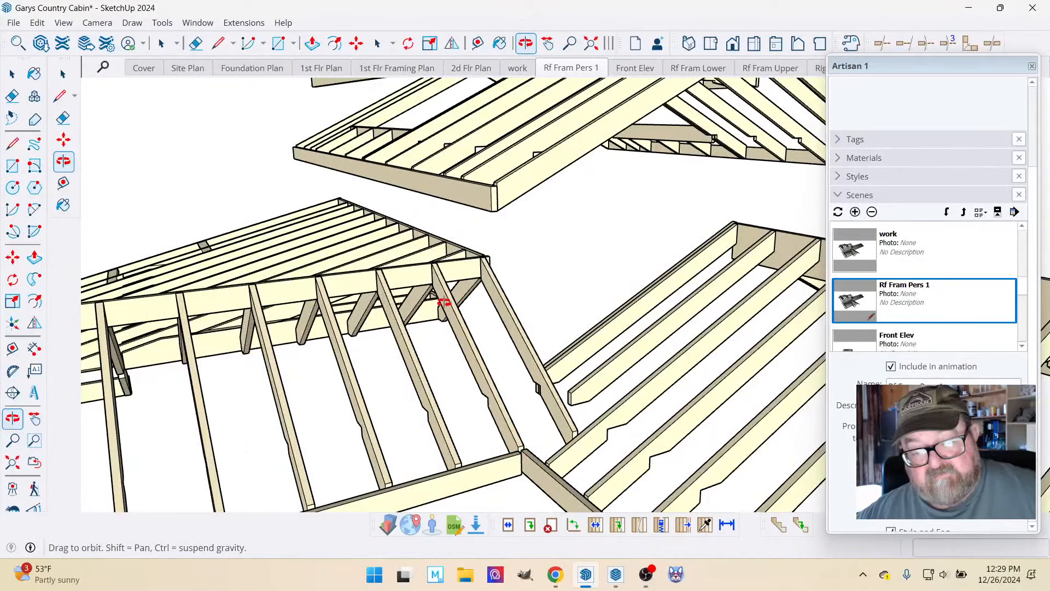
scroll(444, 302, down, 8)
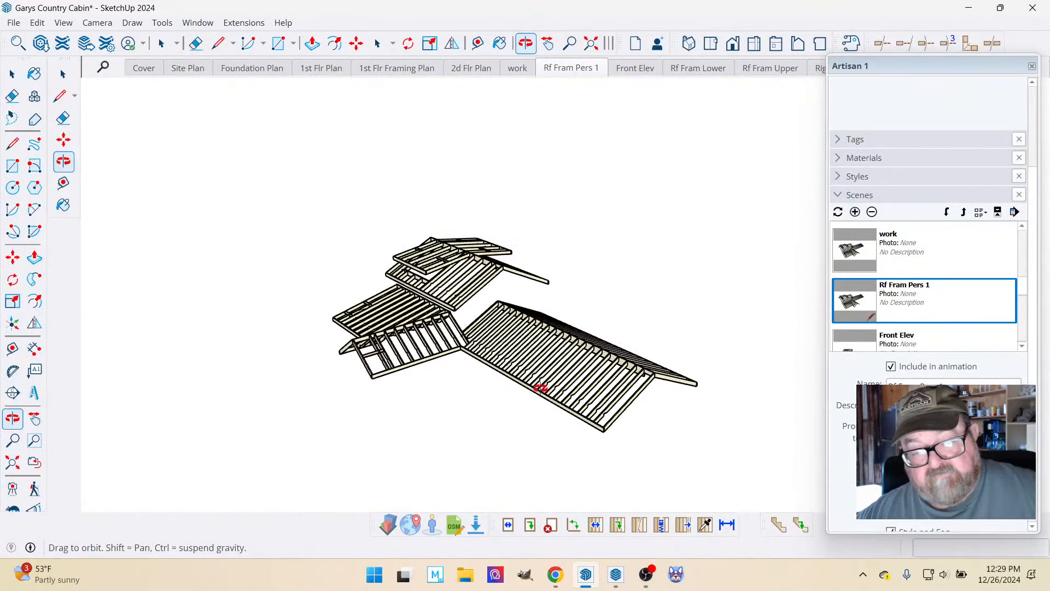
scroll(563, 391, up, 2)
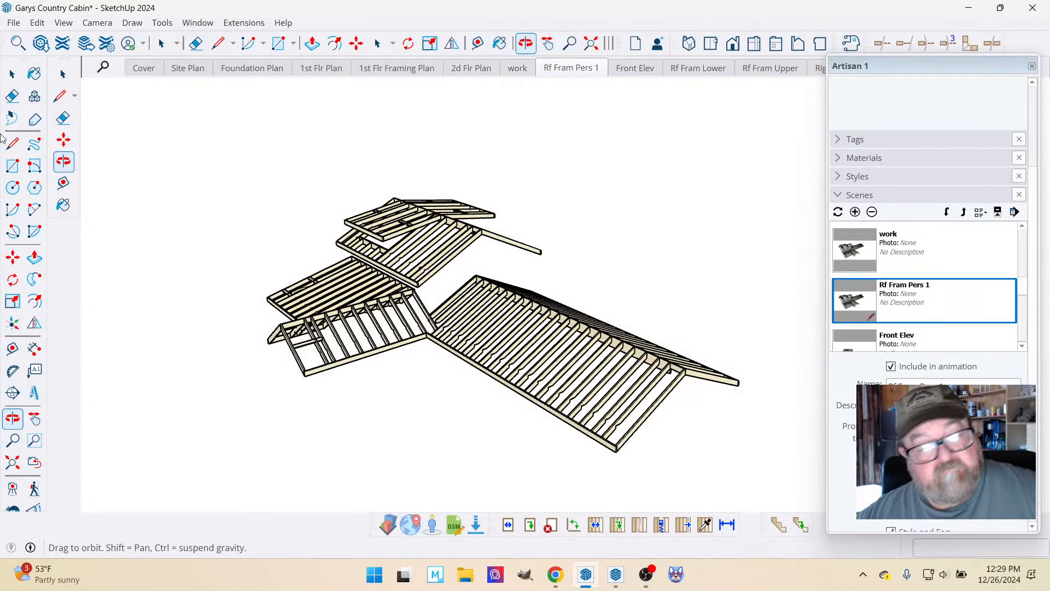
click(12, 74)
click(601, 375)
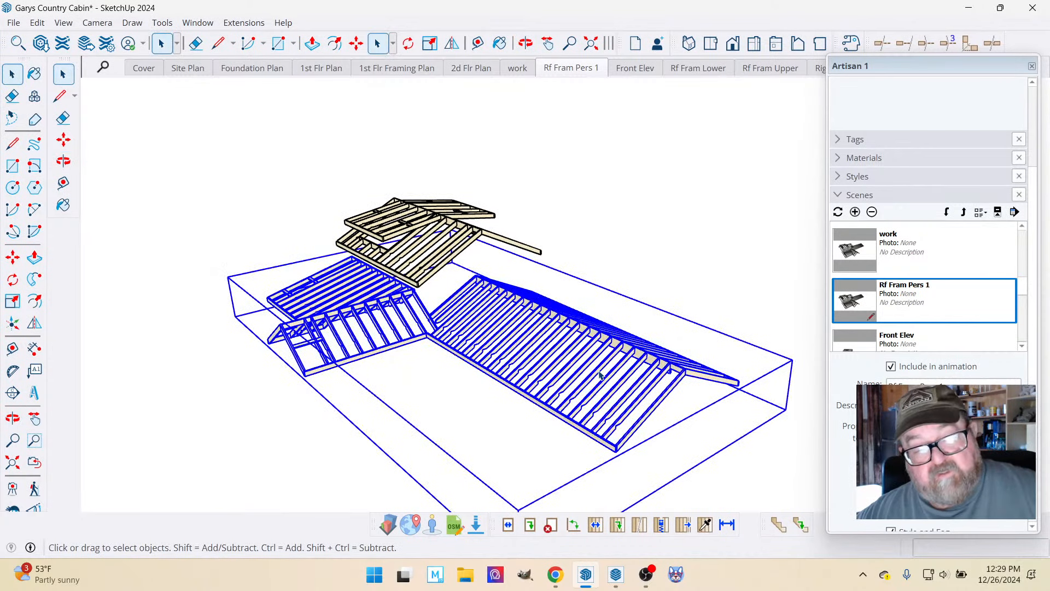
double_click(600, 376)
Try to cut the long wing's rafters, ridge and eave boards out of the lower roof framing, and undo the cut.
click(481, 306)
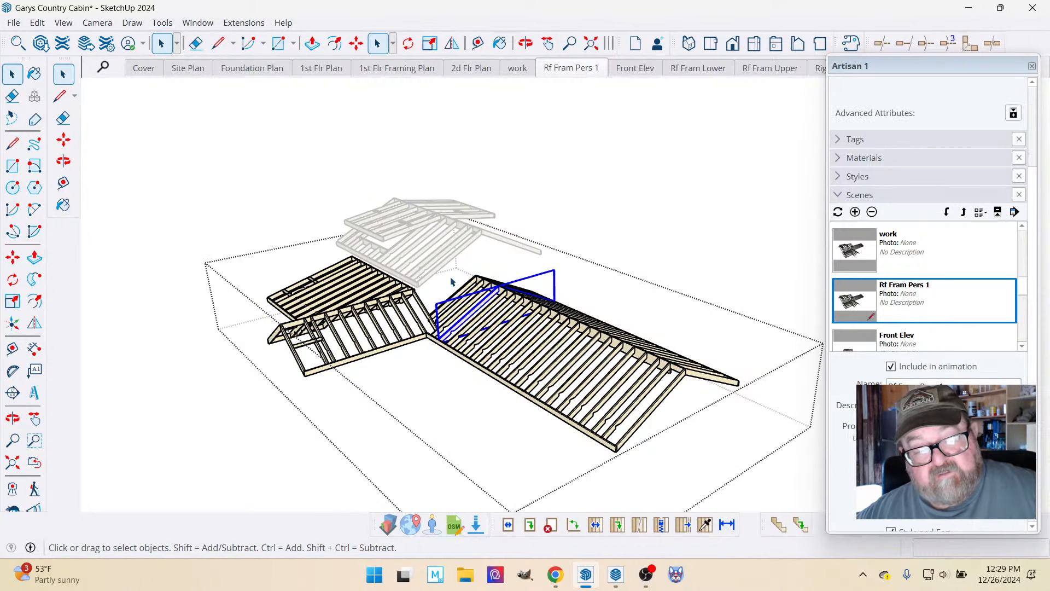
drag(452, 274, 746, 462)
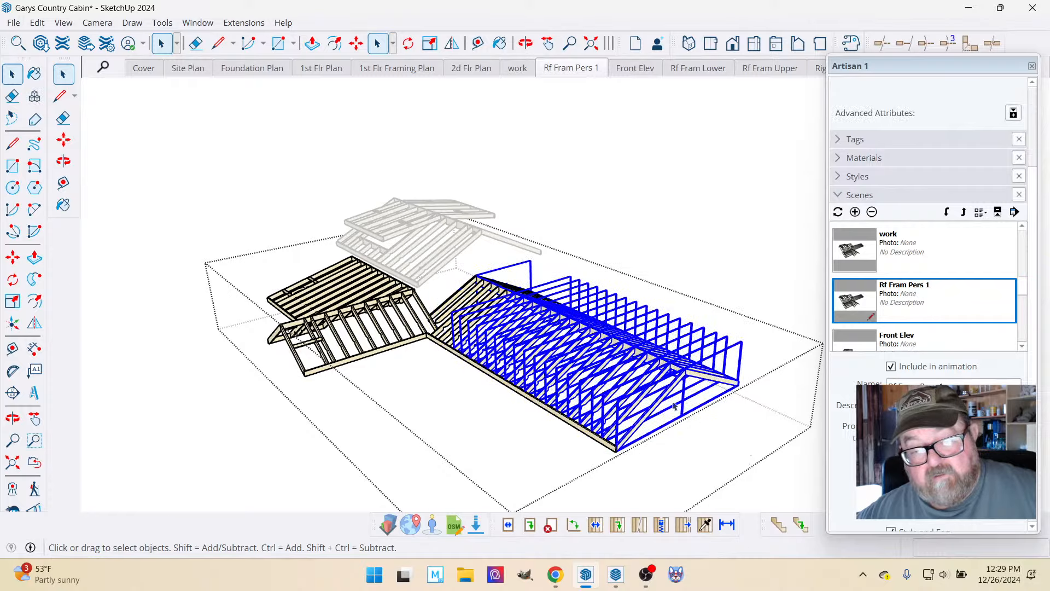
scroll(443, 293, up, 1)
scroll(443, 293, up, 3)
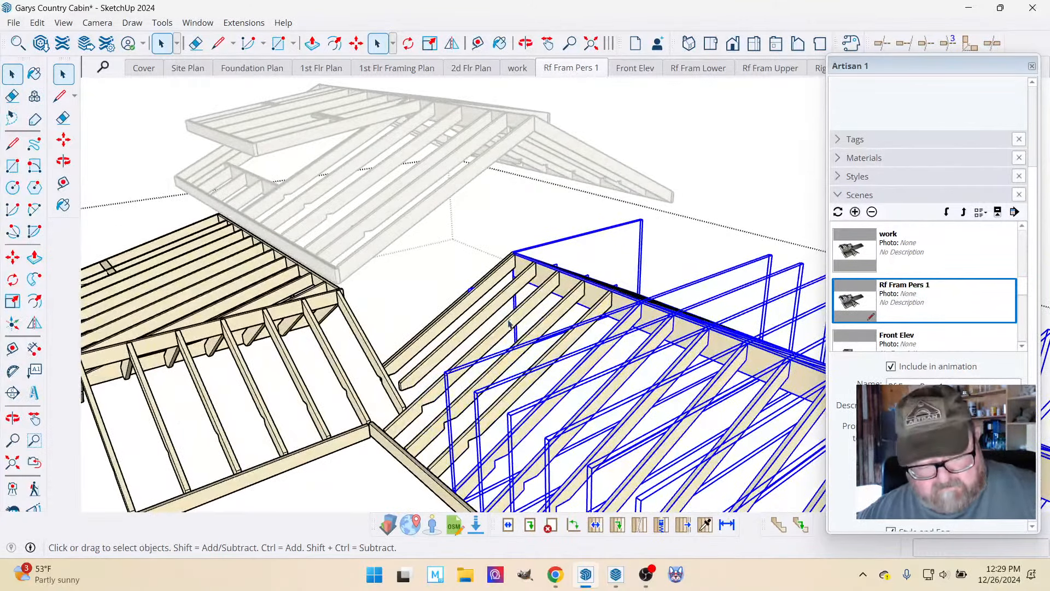
shift+click(604, 309)
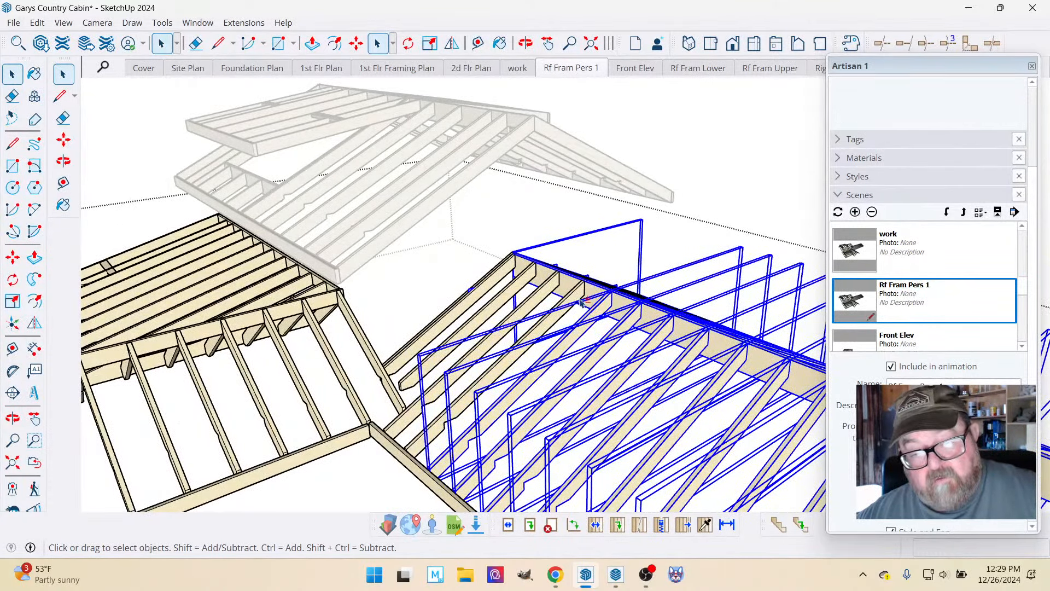
shift+click(580, 300)
shift+click(550, 288)
shift+click(521, 282)
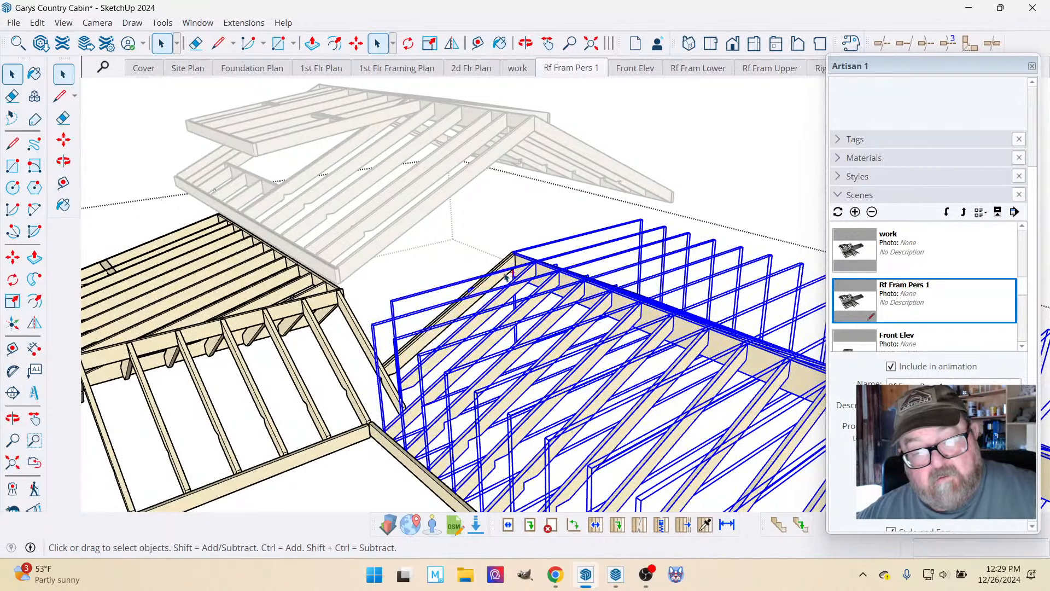
shift+click(504, 270)
scroll(439, 269, up, 6)
scroll(533, 255, up, 2)
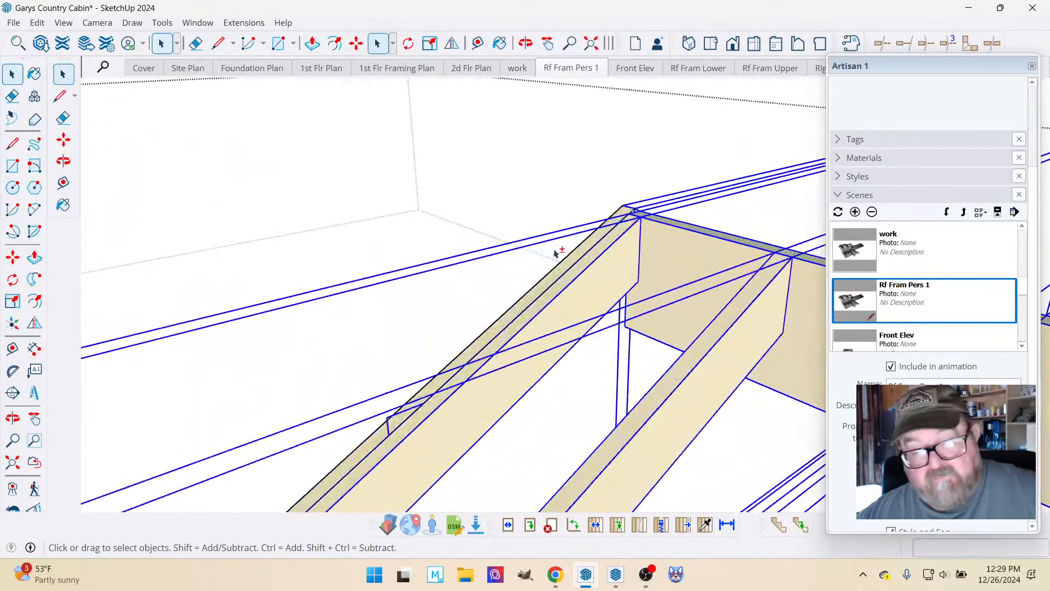
scroll(580, 251, down, 10)
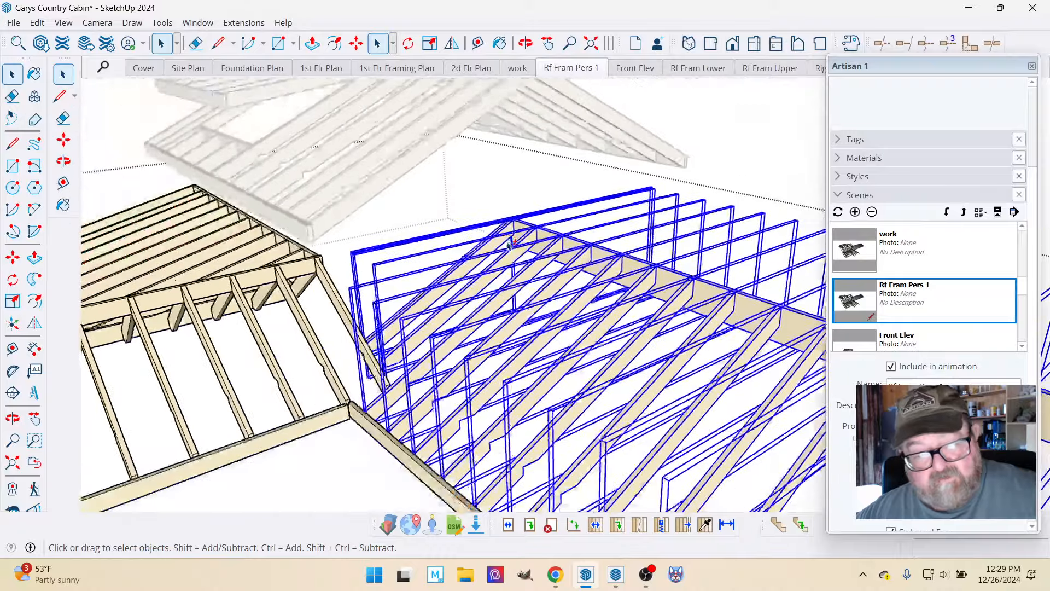
scroll(337, 304, down, 4)
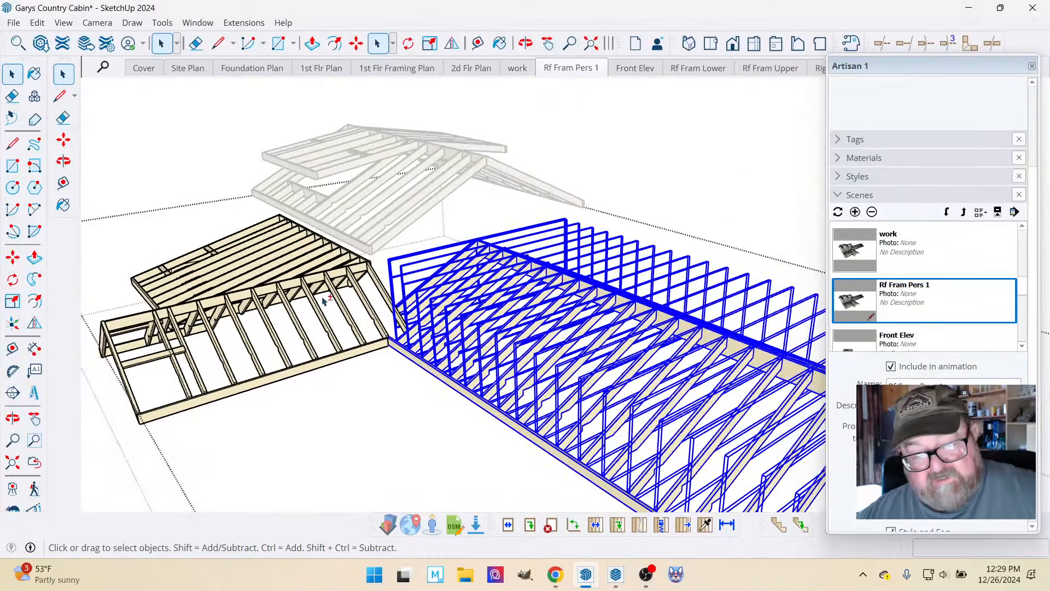
scroll(338, 304, down, 2)
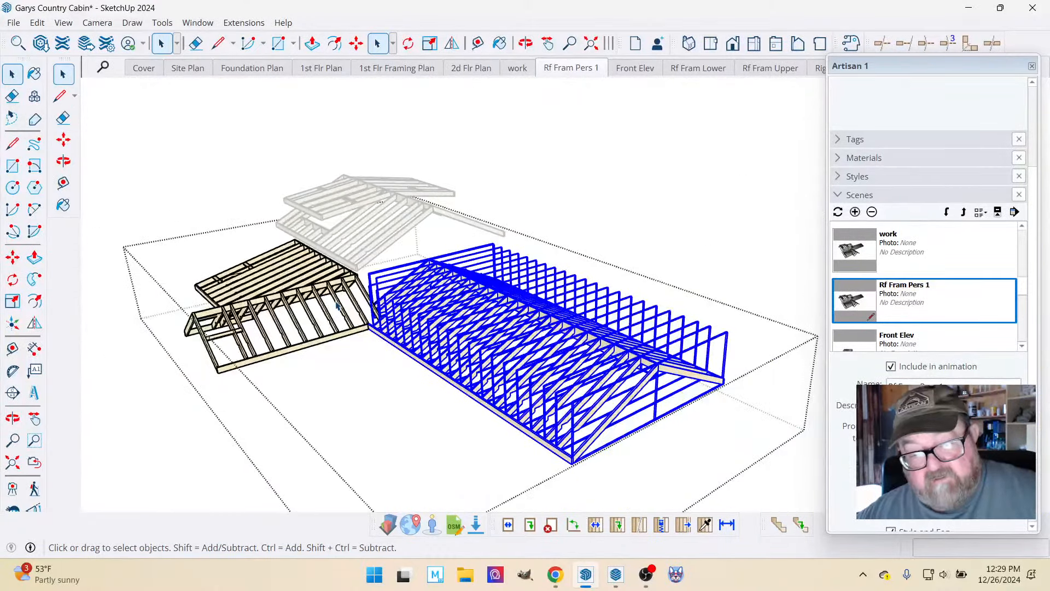
click(526, 43)
drag(569, 298, 415, 342)
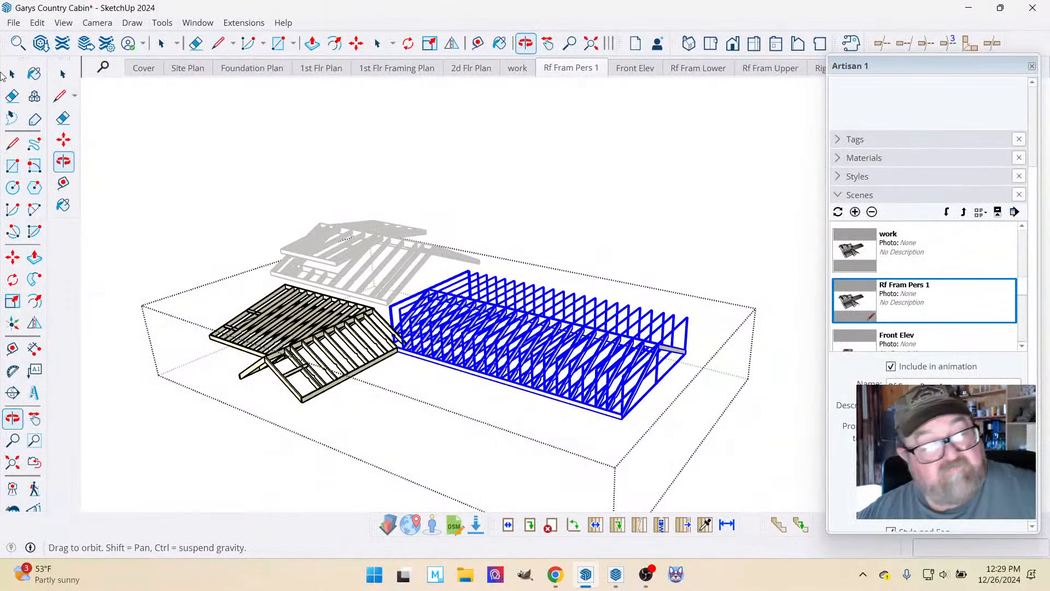
click(37, 22)
click(47, 73)
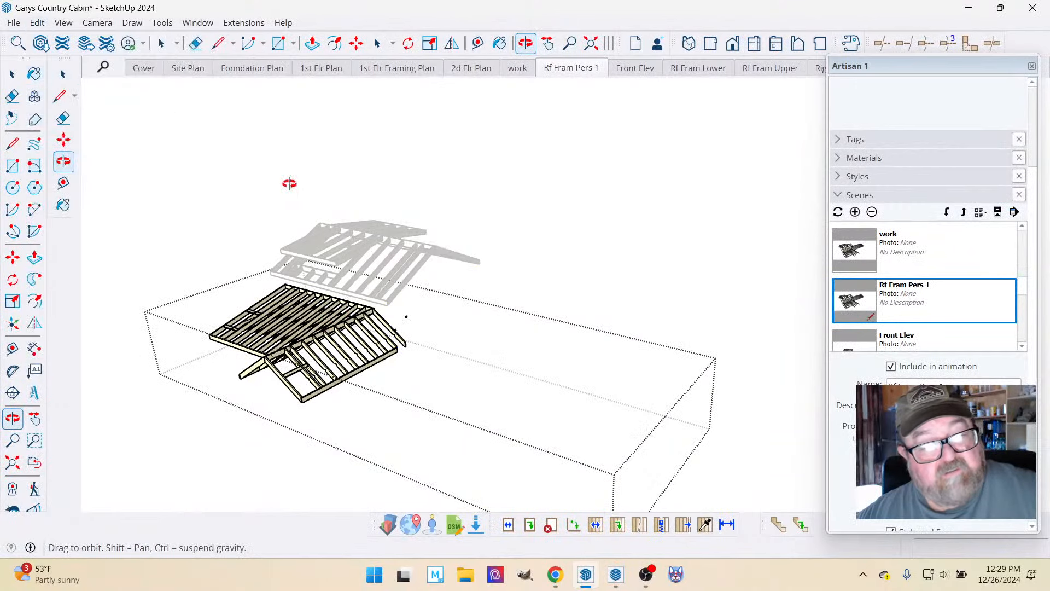
scroll(414, 311, up, 10)
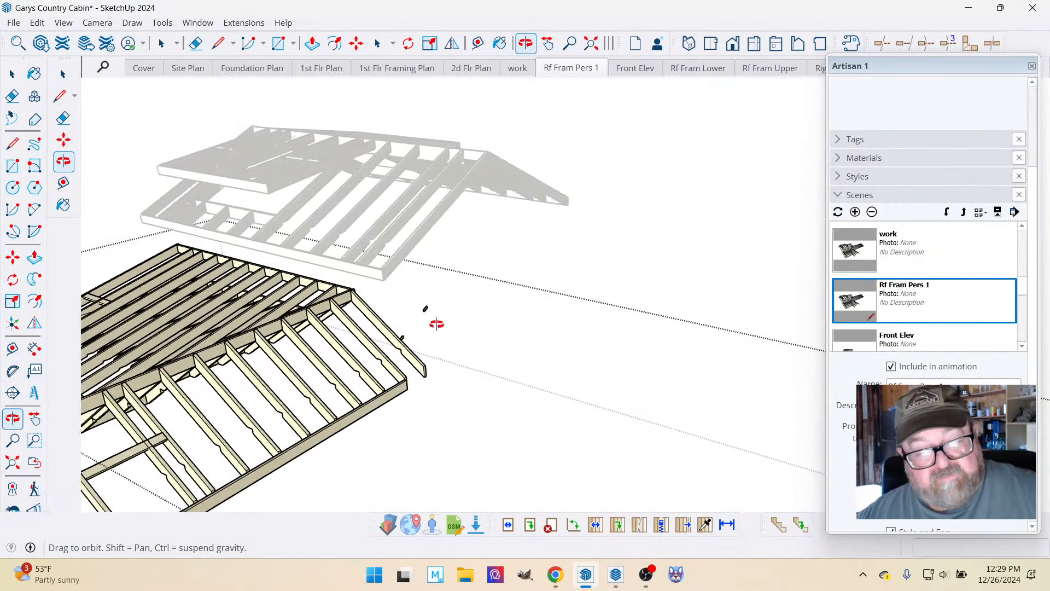
scroll(416, 310, up, 3)
scroll(416, 310, down, 6)
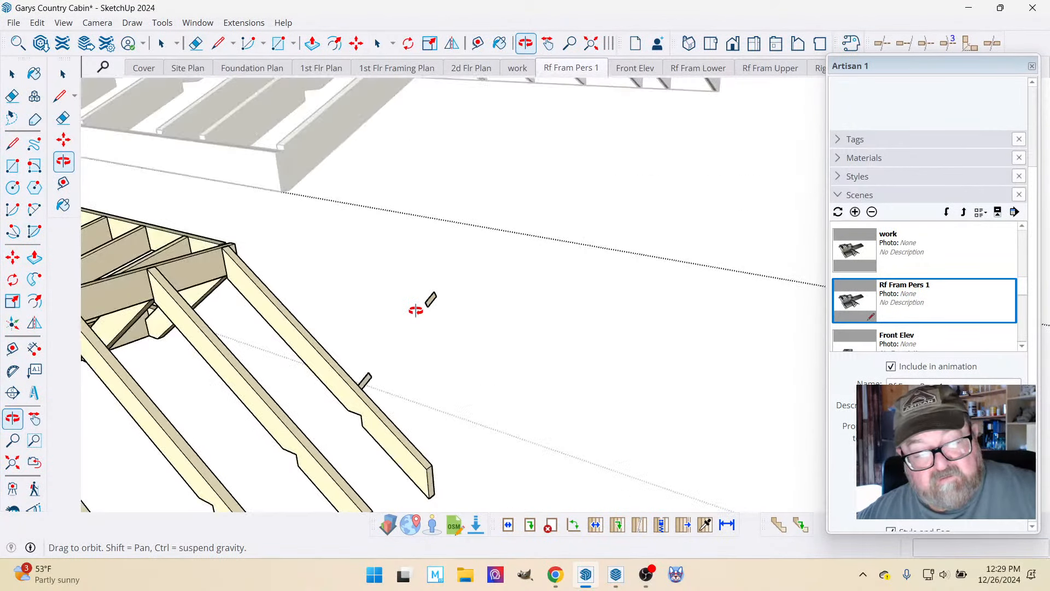
key(ctrl+z)
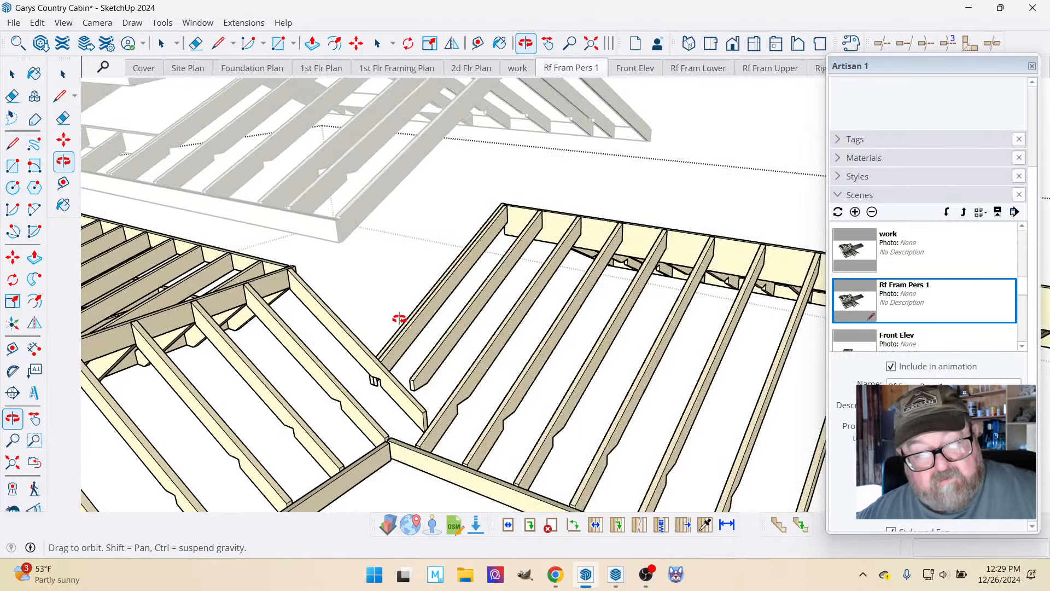
Cut all of the long wing's framing, including the small pieces at the valley end, out of the lower roof framing.
scroll(399, 319, up, 4)
scroll(392, 320, down, 7)
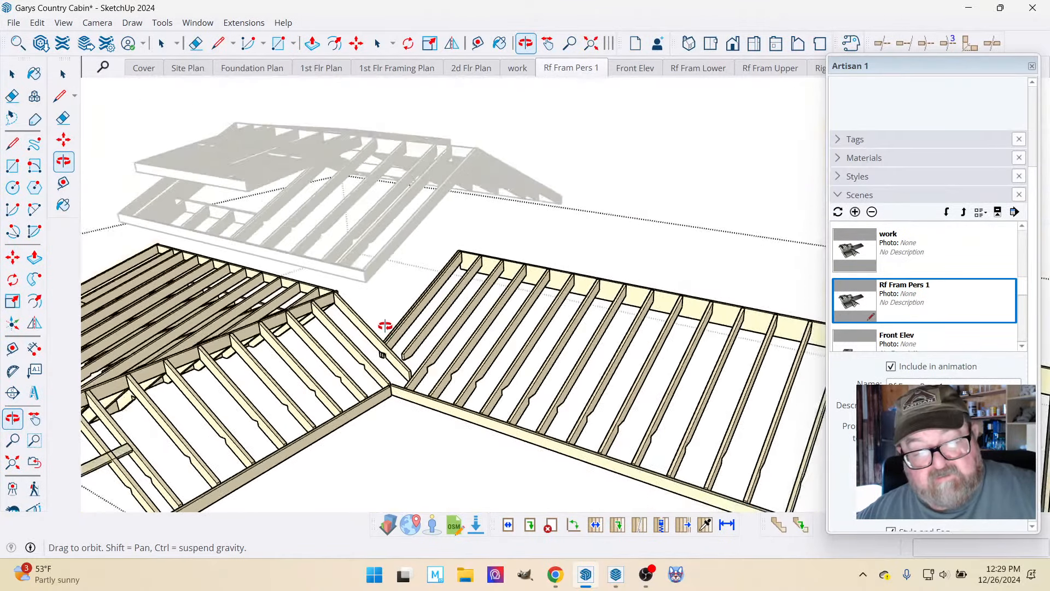
scroll(386, 326, down, 3)
drag(375, 297, 376, 290)
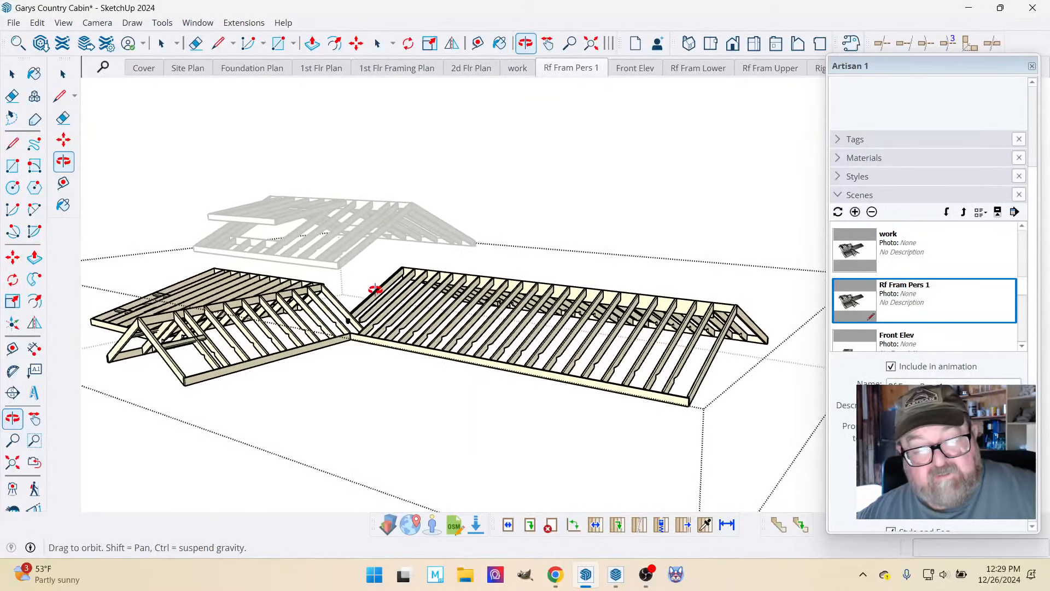
key(space)
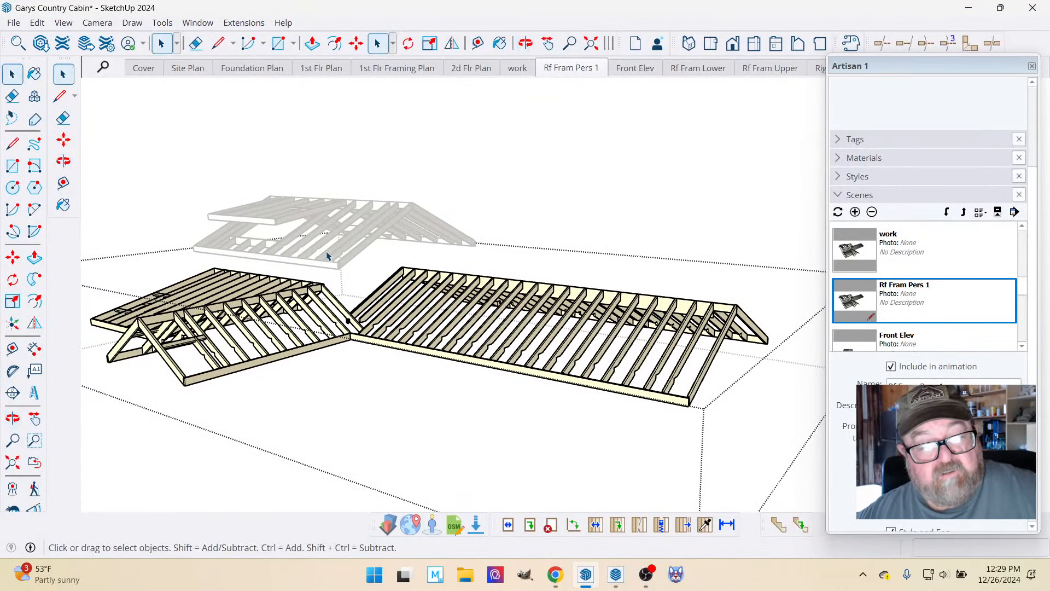
drag(343, 244, 788, 427)
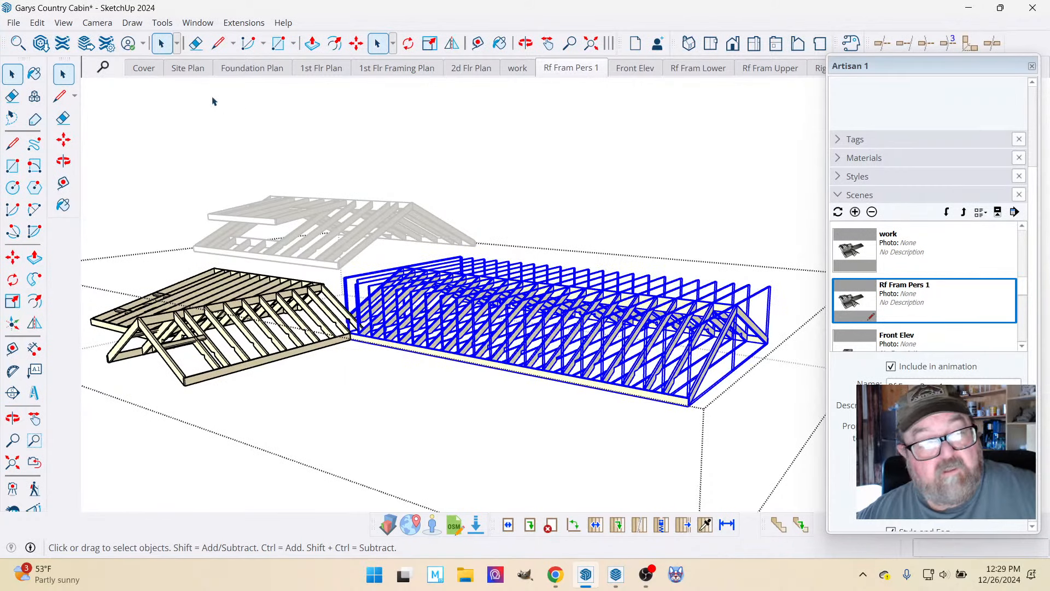
click(38, 23)
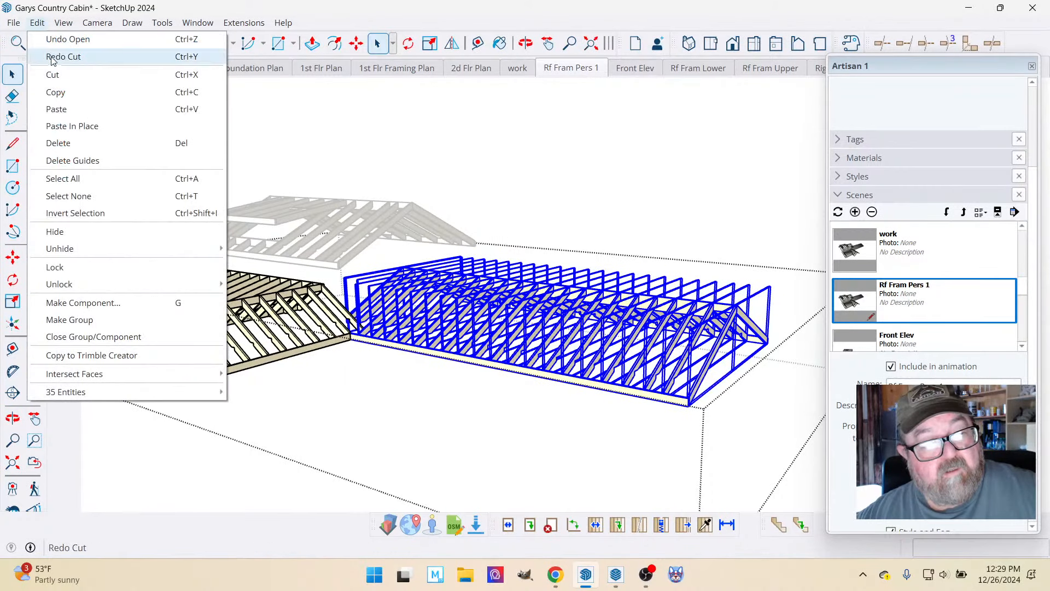
click(52, 75)
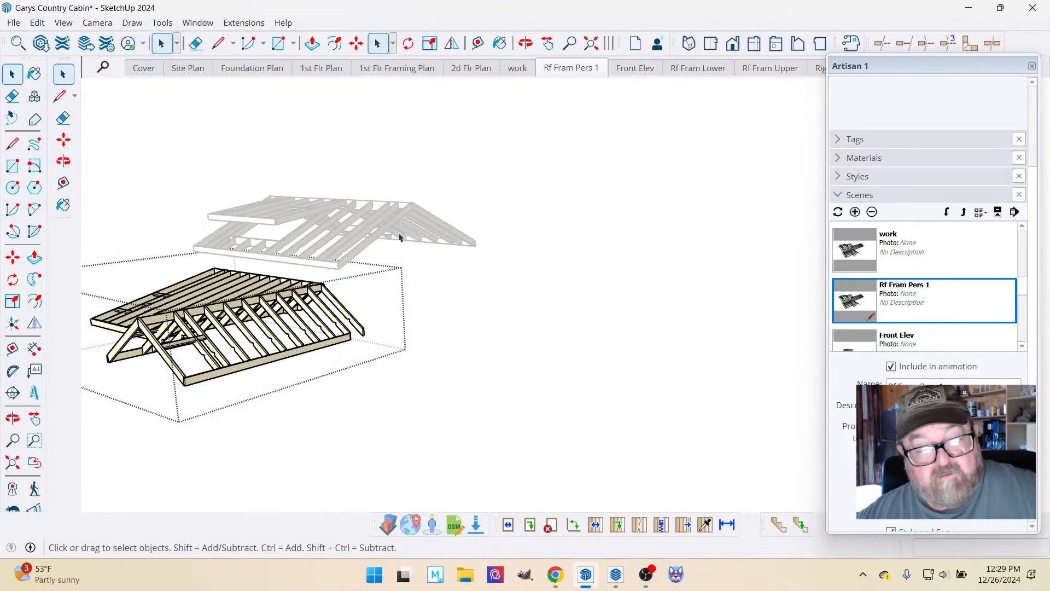
Close the lower roof framing object, paste the long wing's cut framing back in place outside it, and make it a group.
click(525, 43)
drag(434, 202, 274, 263)
key(space)
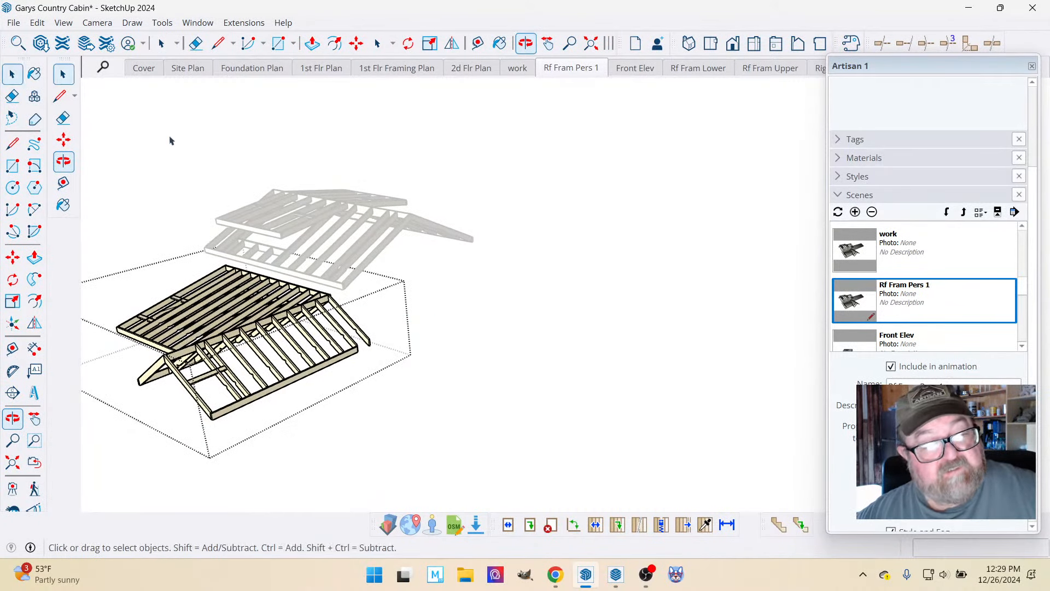
click(37, 22)
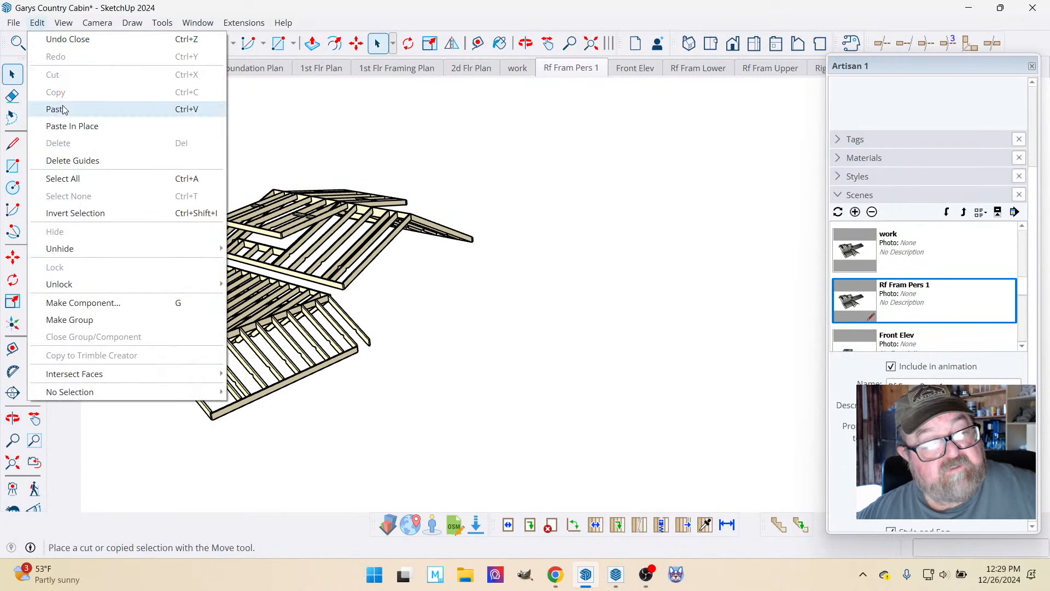
click(64, 125)
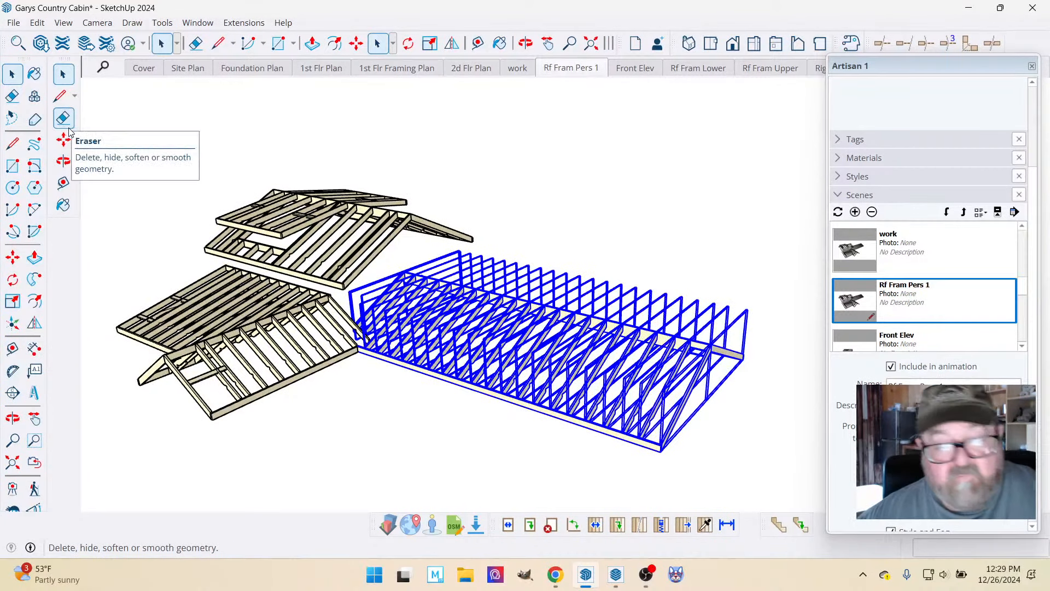
right_click(492, 299)
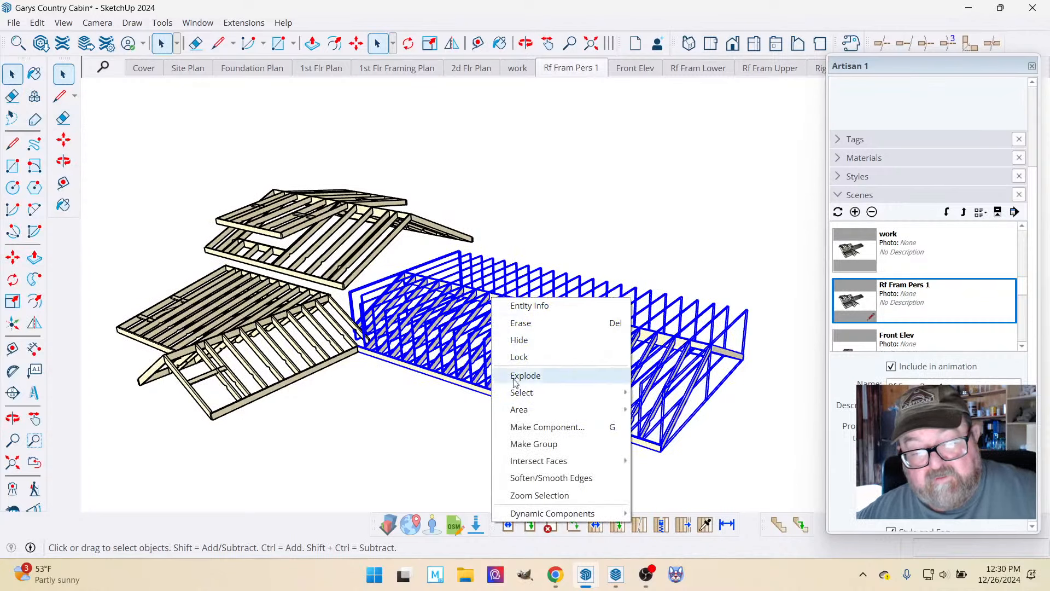
click(530, 444)
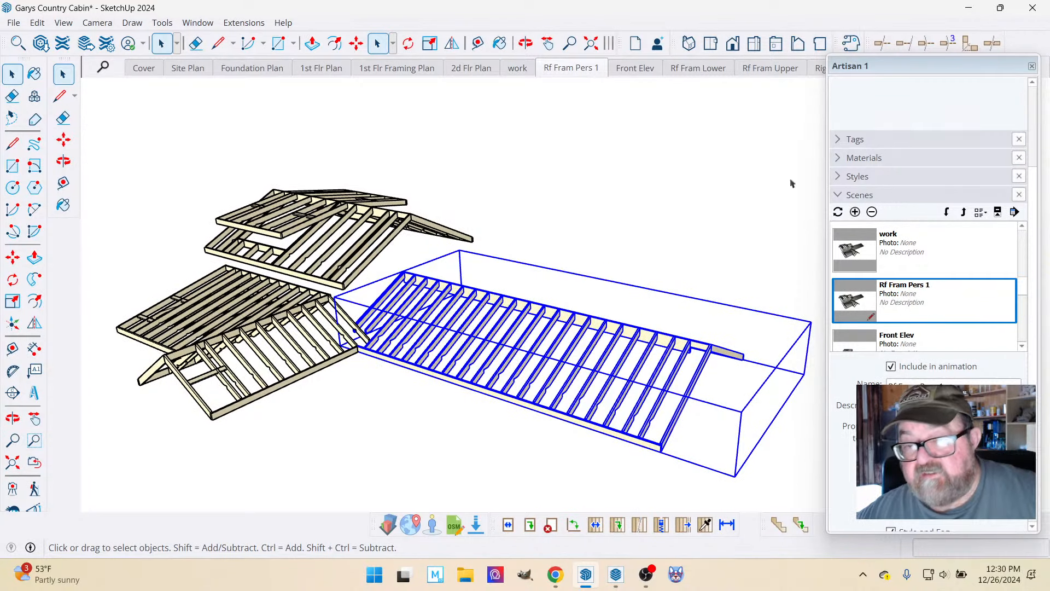
Add a tag named roof_fram_exist in the 5 - Roof tag folder.
click(840, 140)
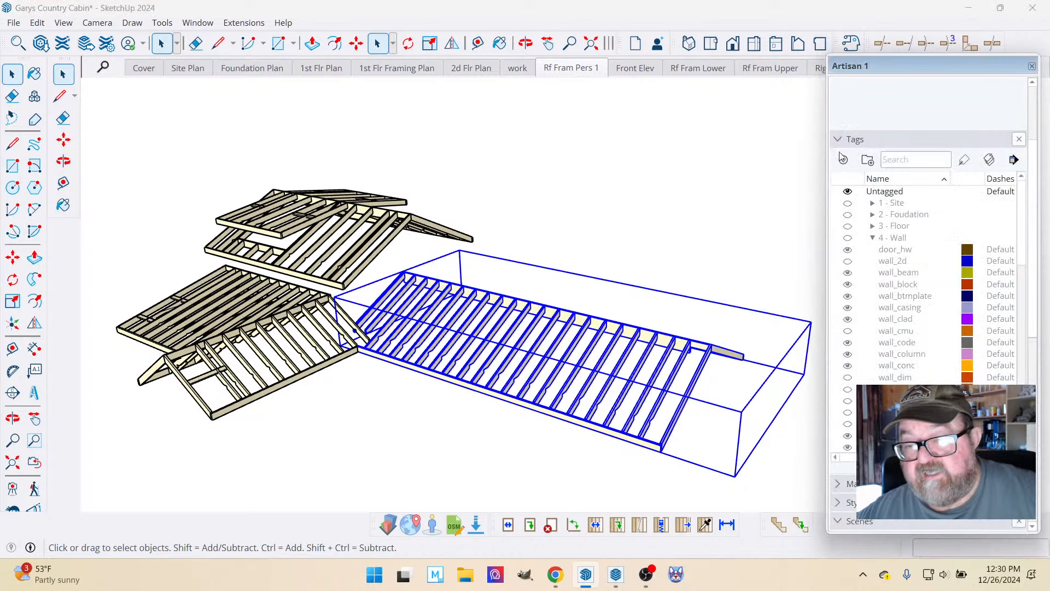
click(872, 237)
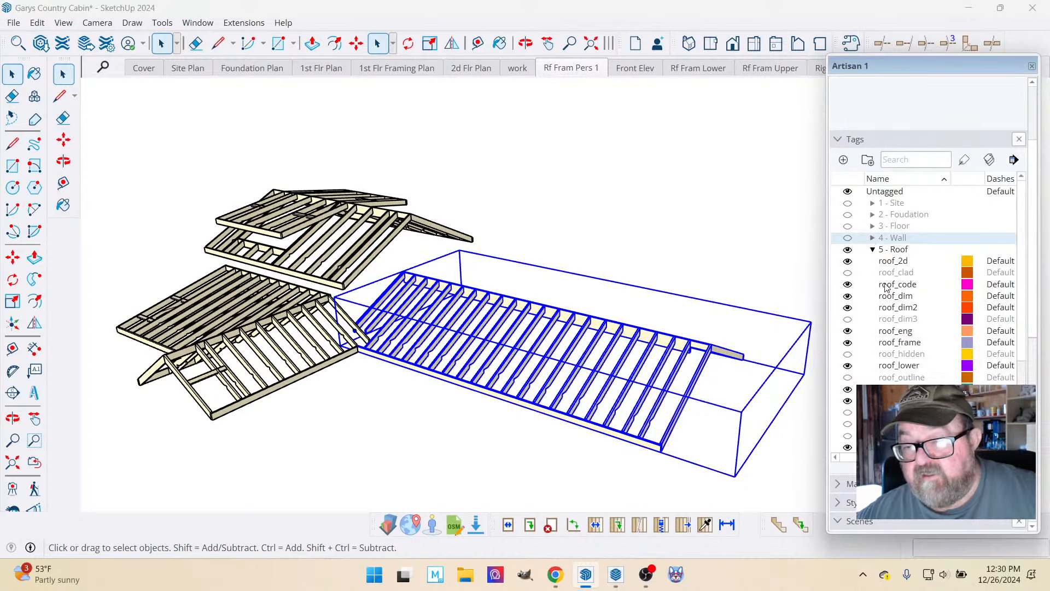
click(893, 346)
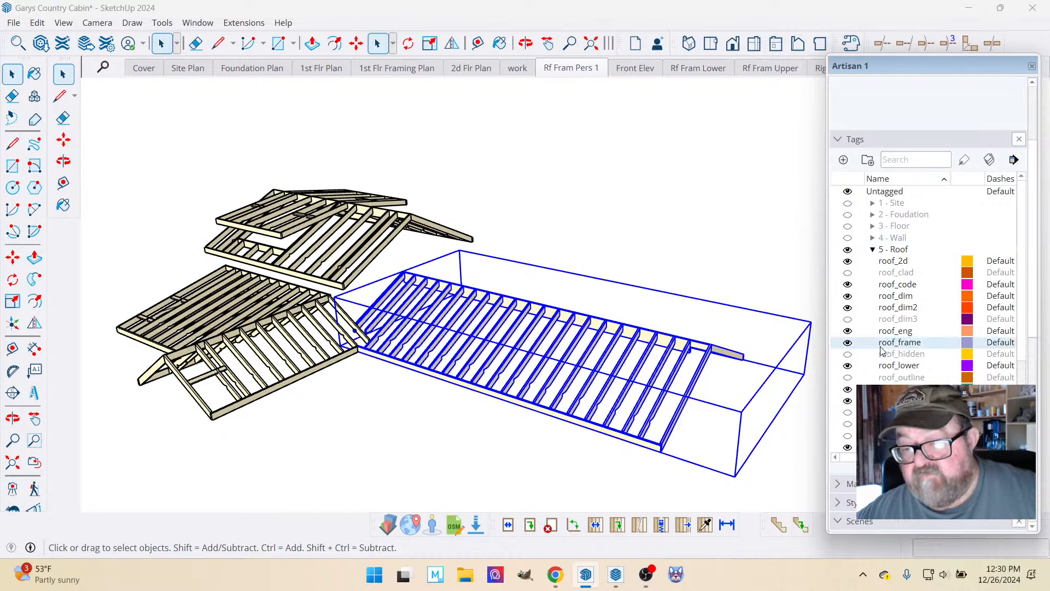
click(846, 160)
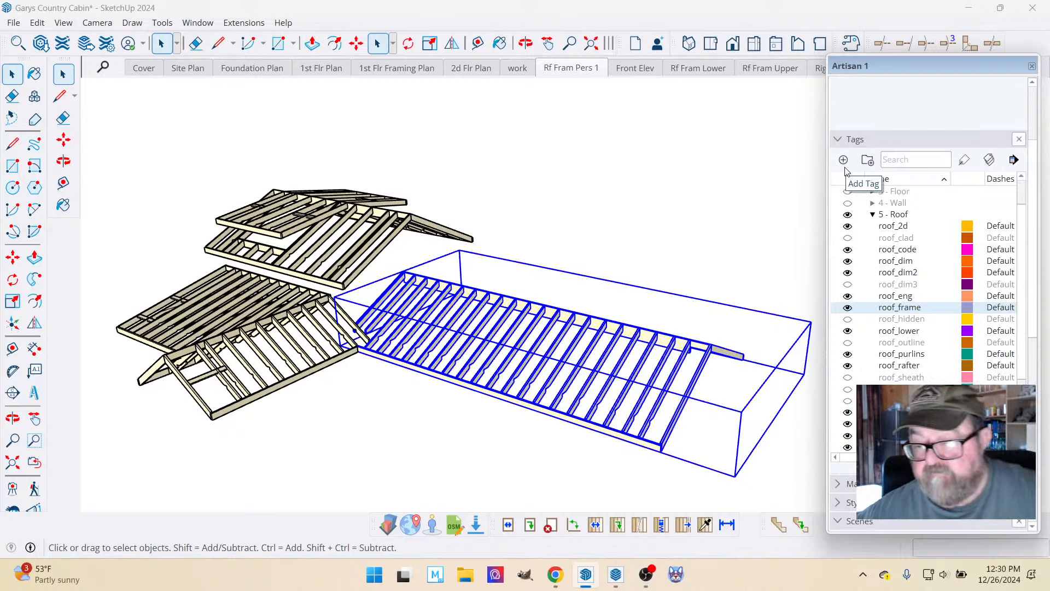
click(885, 375)
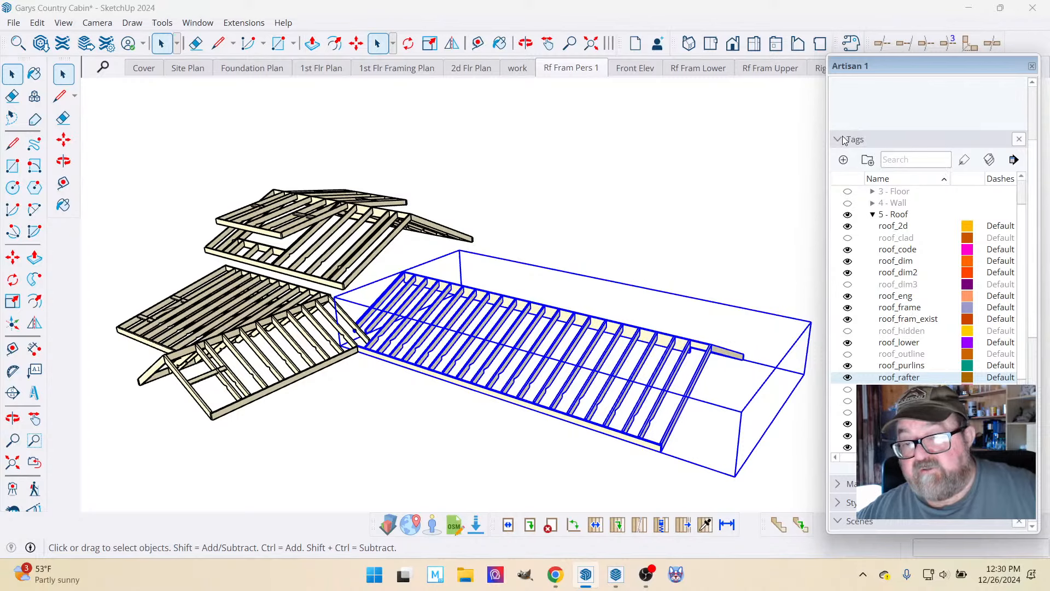
Assign the roof_fram_exist tag to the long wing's framing group.
scroll(872, 118, up, 2)
scroll(872, 118, up, 1)
click(967, 132)
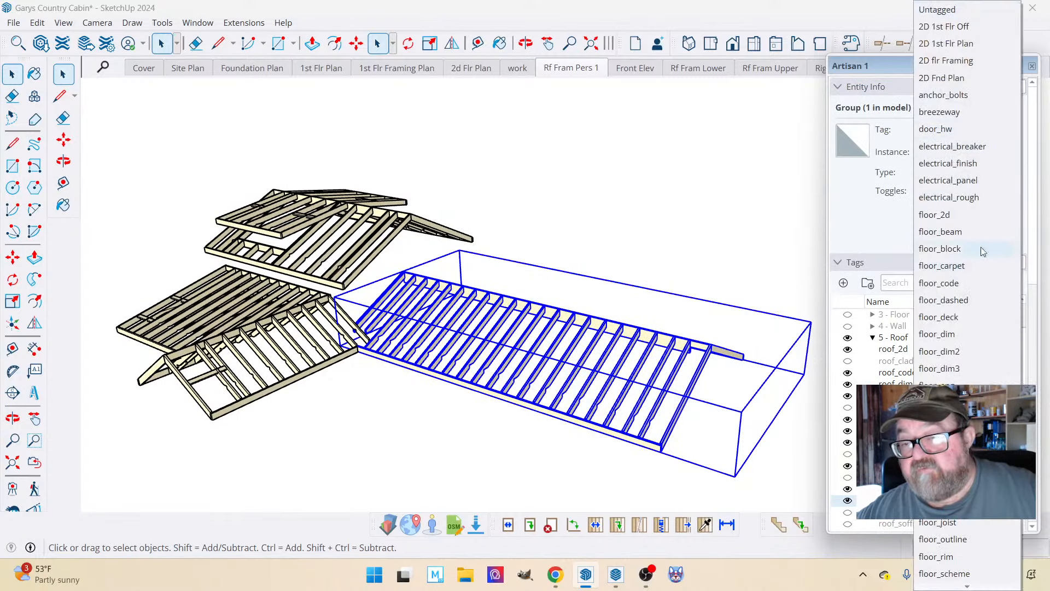
scroll(972, 384, down, 10)
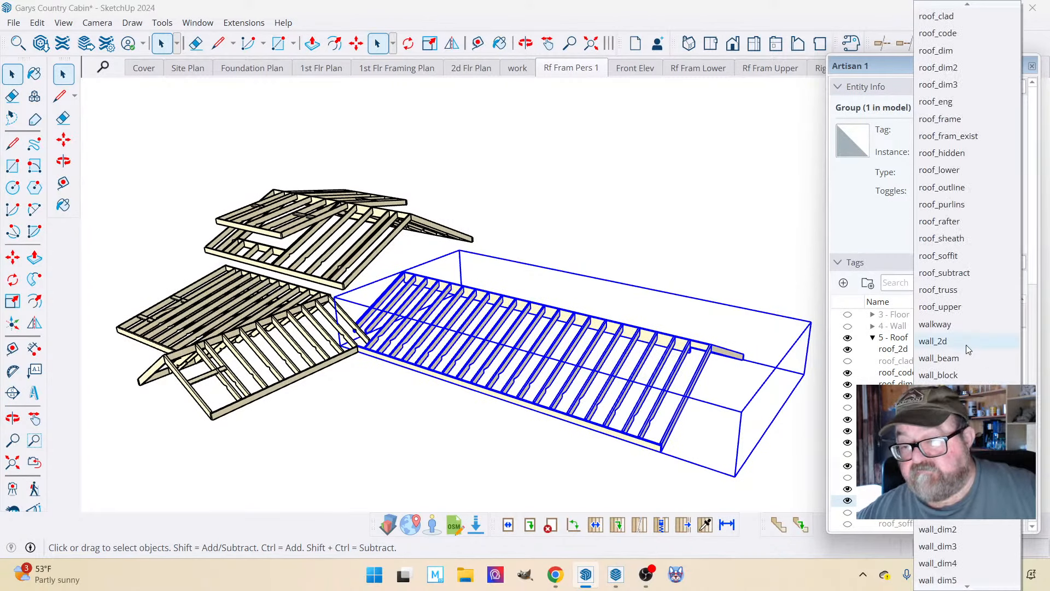
scroll(966, 345, up, 3)
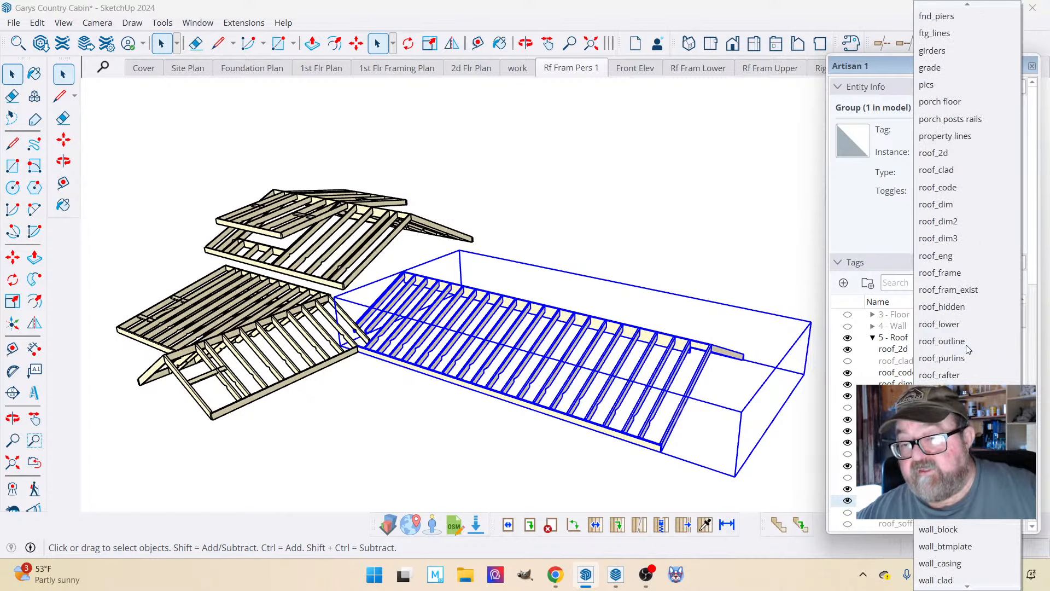
click(955, 289)
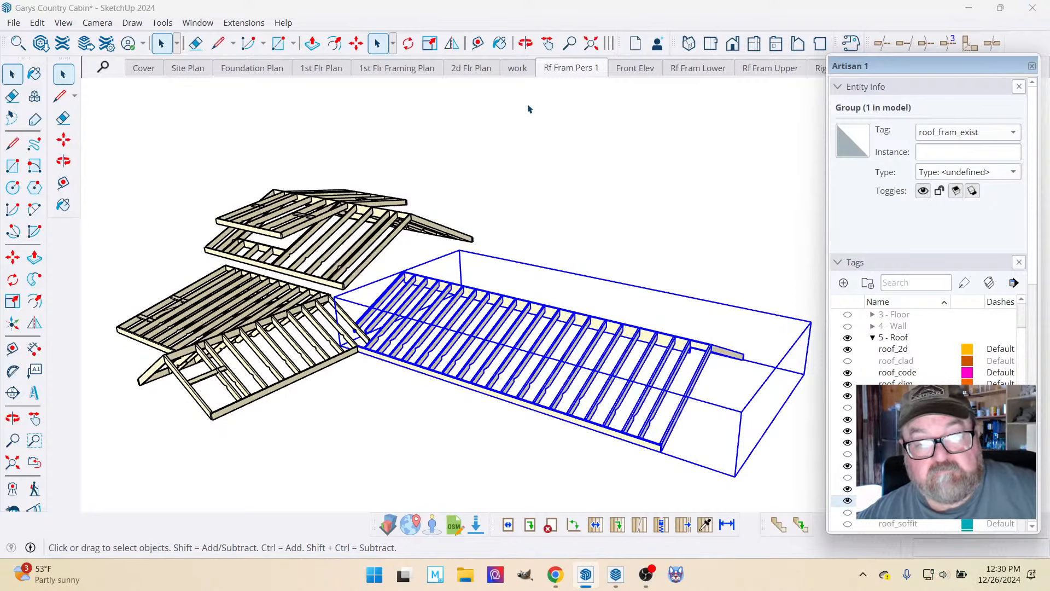
Switch to the Rf Fram Lower scene and clear the selection.
click(692, 68)
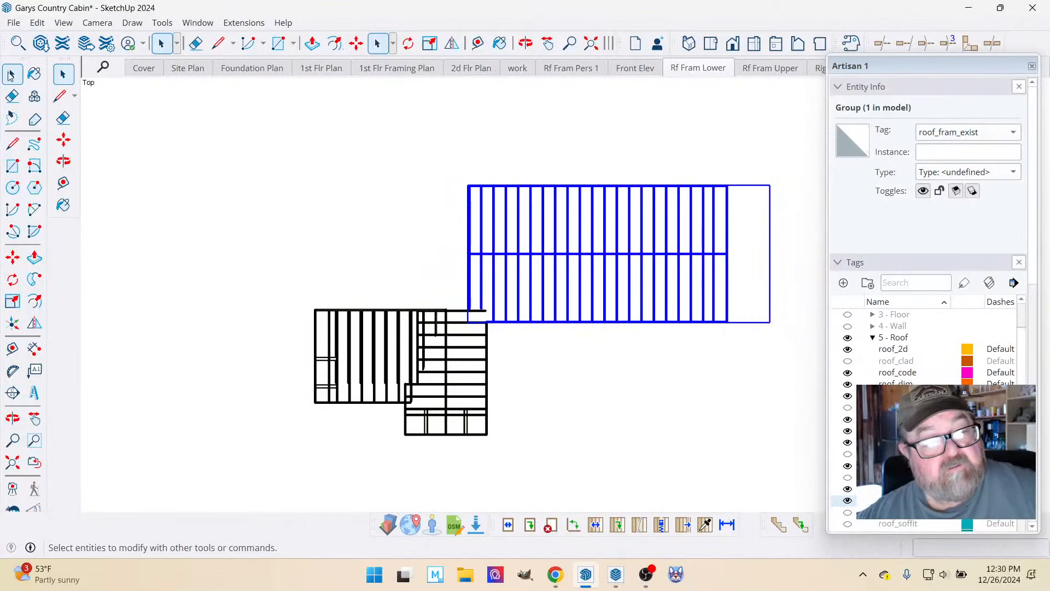
click(10, 75)
click(258, 171)
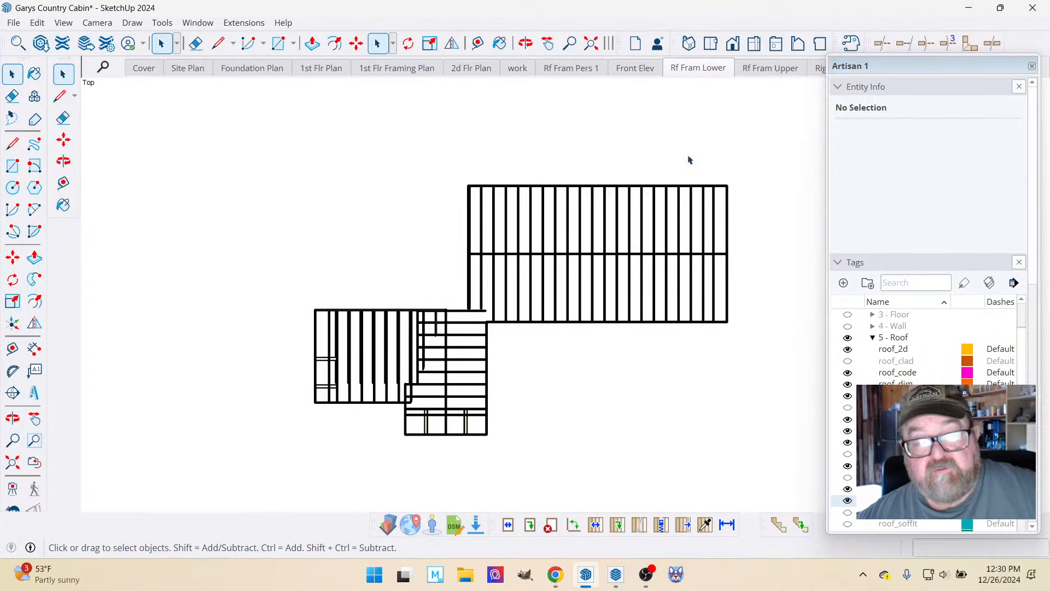
Hide the roof_fram_exist tag to examine the remaining lower roof framing in plan, and show the tag again.
scroll(924, 416, down, 3)
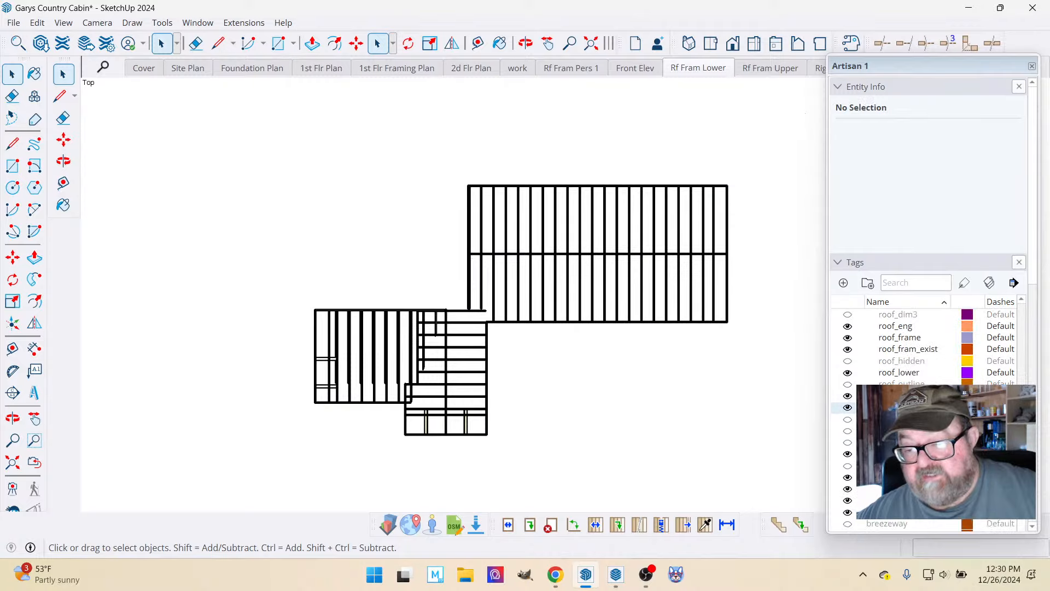
scroll(925, 416, up, 1)
click(848, 384)
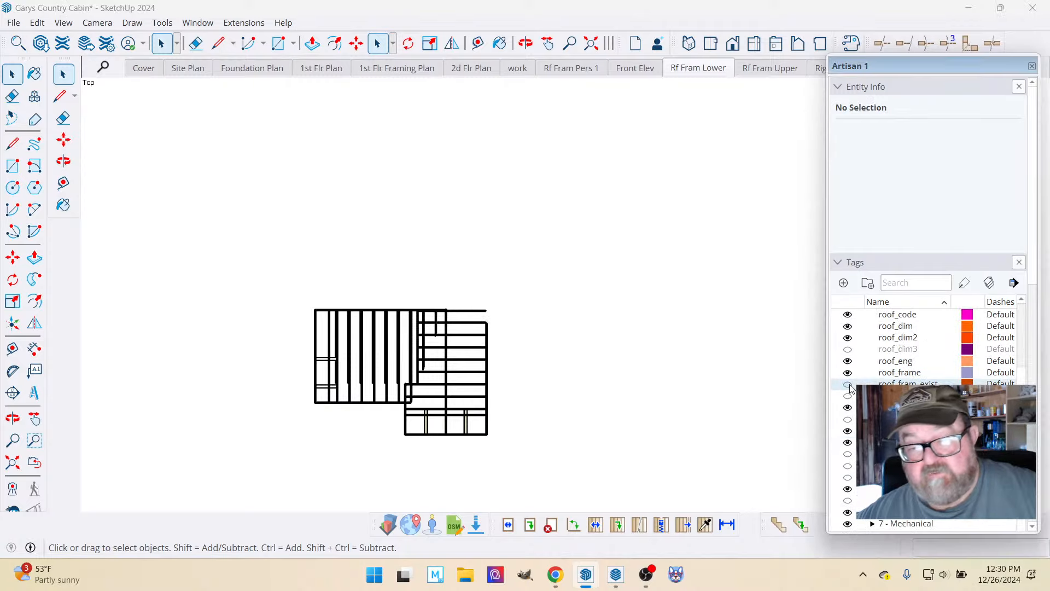
scroll(359, 438, up, 5)
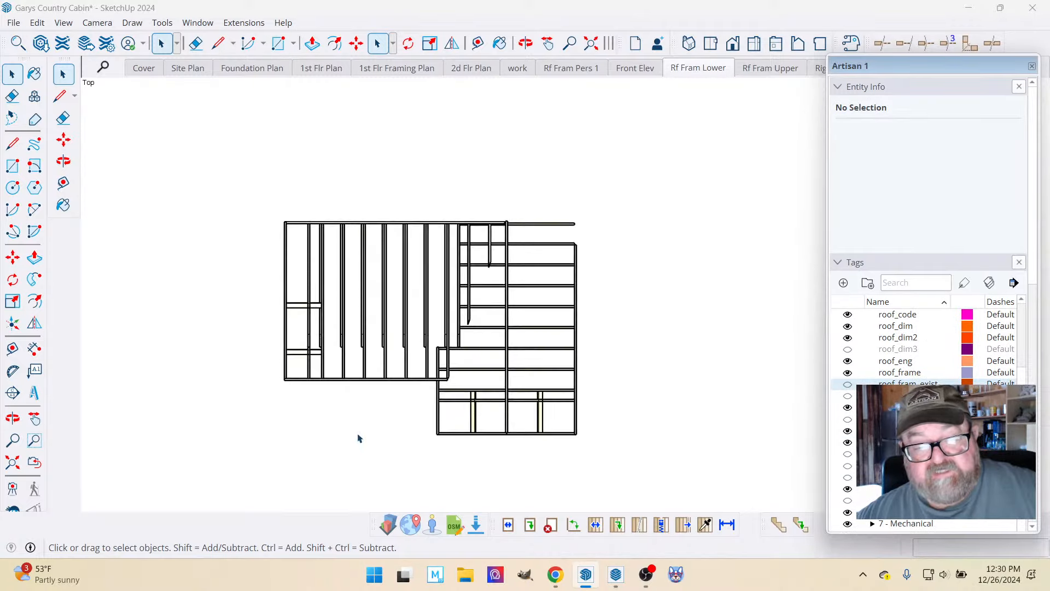
scroll(308, 384, up, 1)
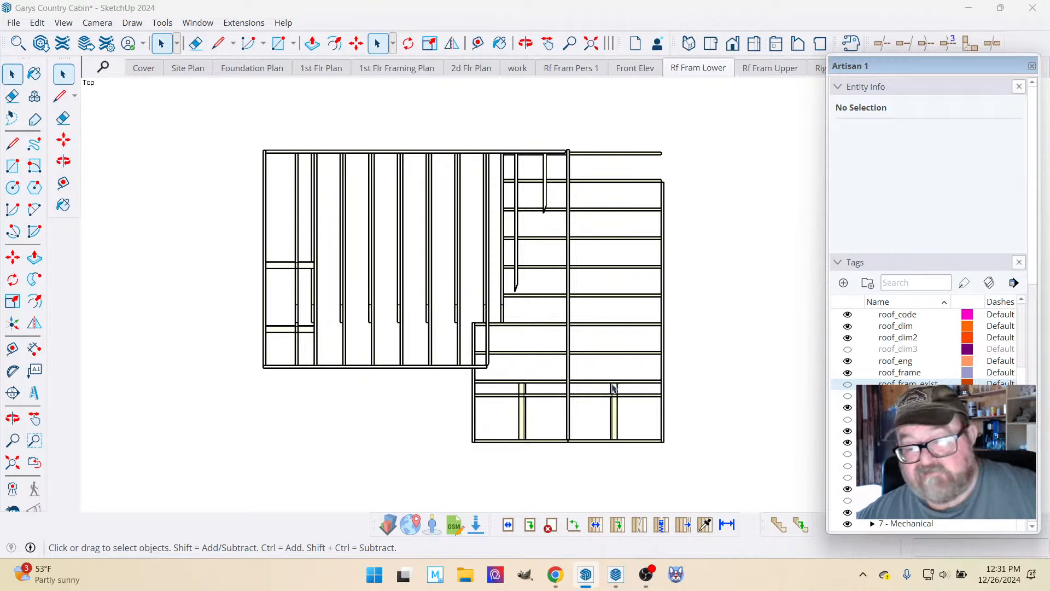
click(849, 384)
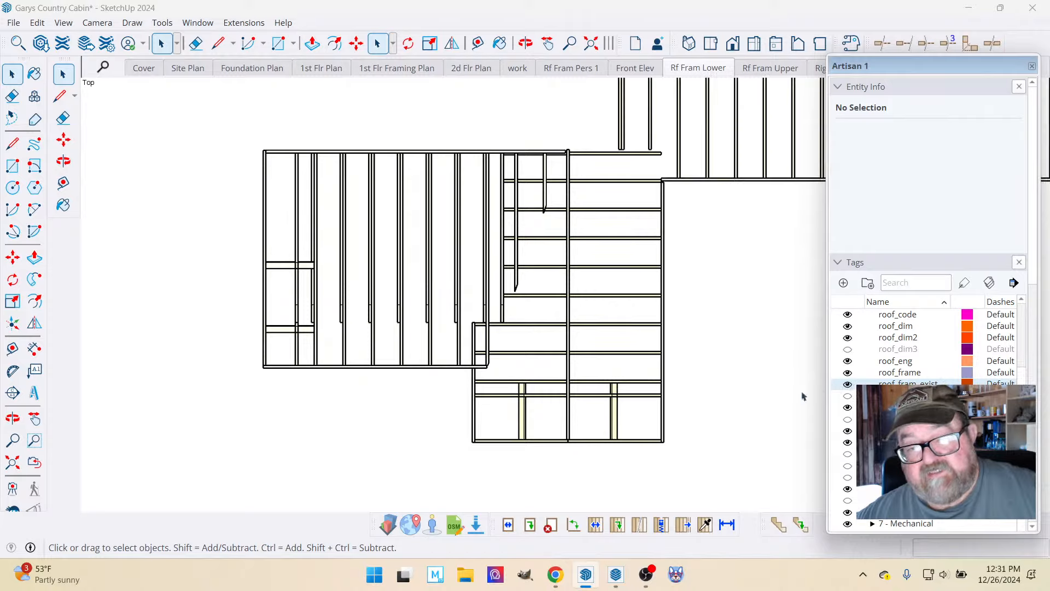
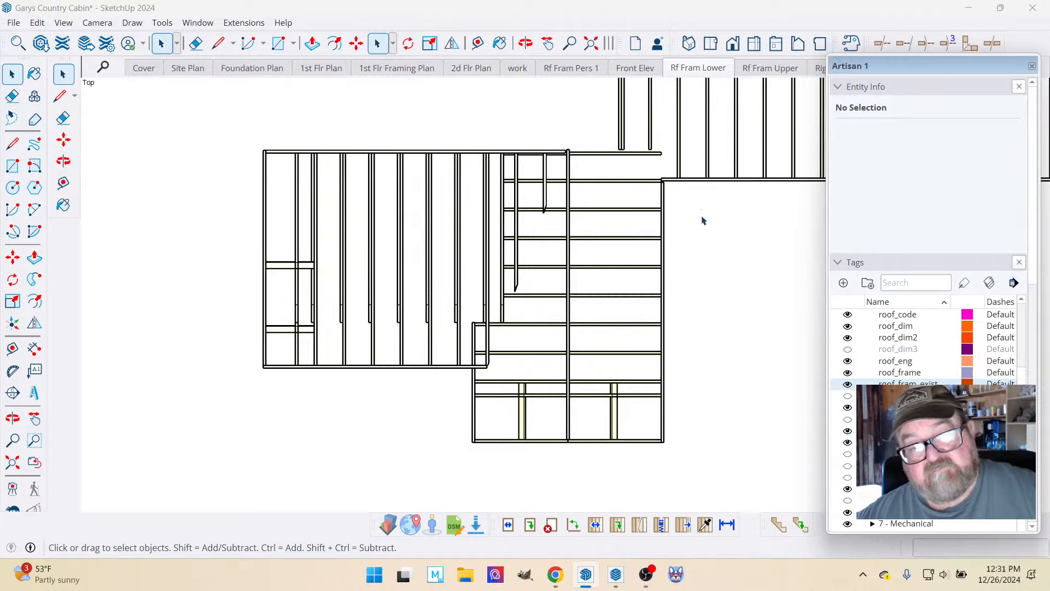
Update the Rf Fram Lower scene so it saves the current tag visibility.
right_click(691, 69)
click(727, 130)
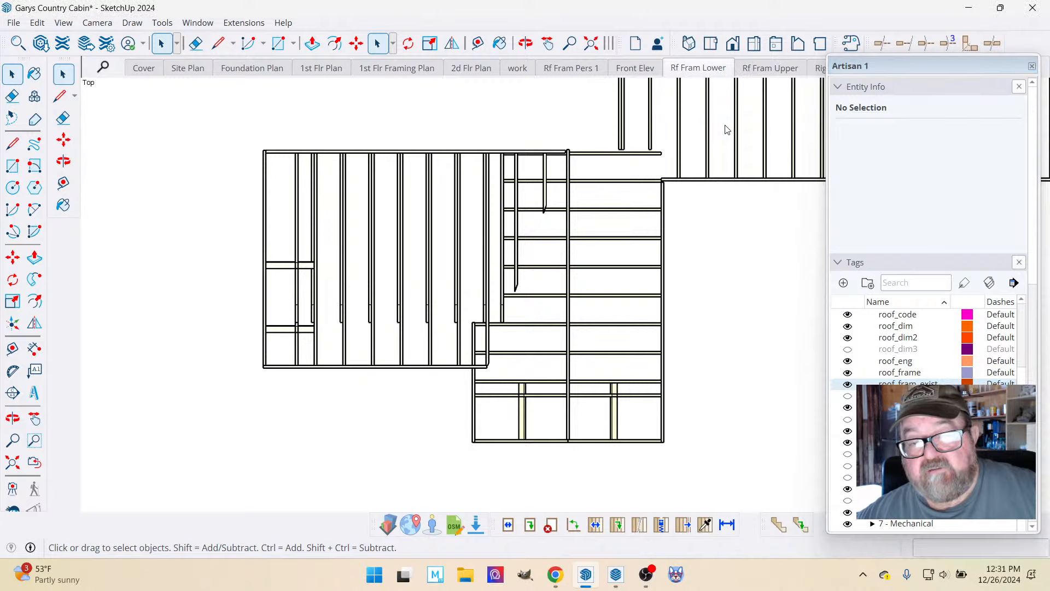
Hide the roof_fram_exist tag in the Rf Fram Upper scene and update that scene.
click(767, 69)
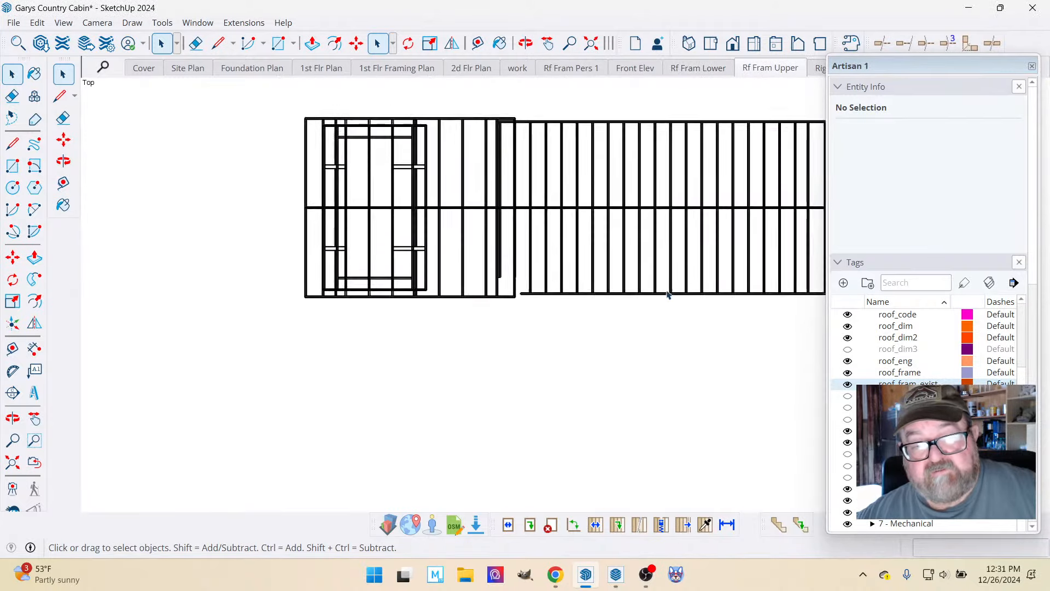
click(848, 385)
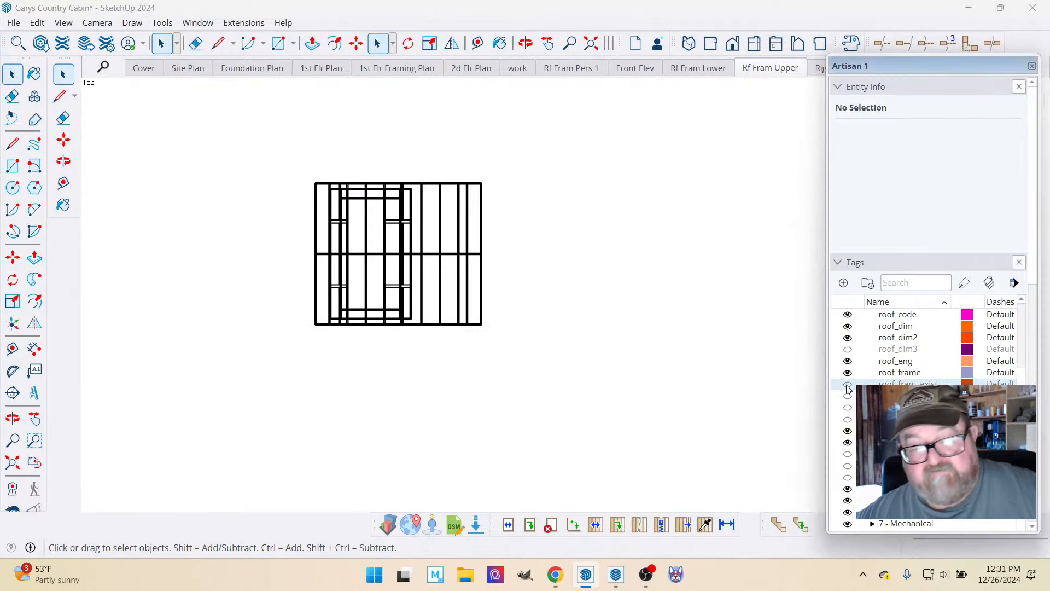
scroll(300, 228, up, 5)
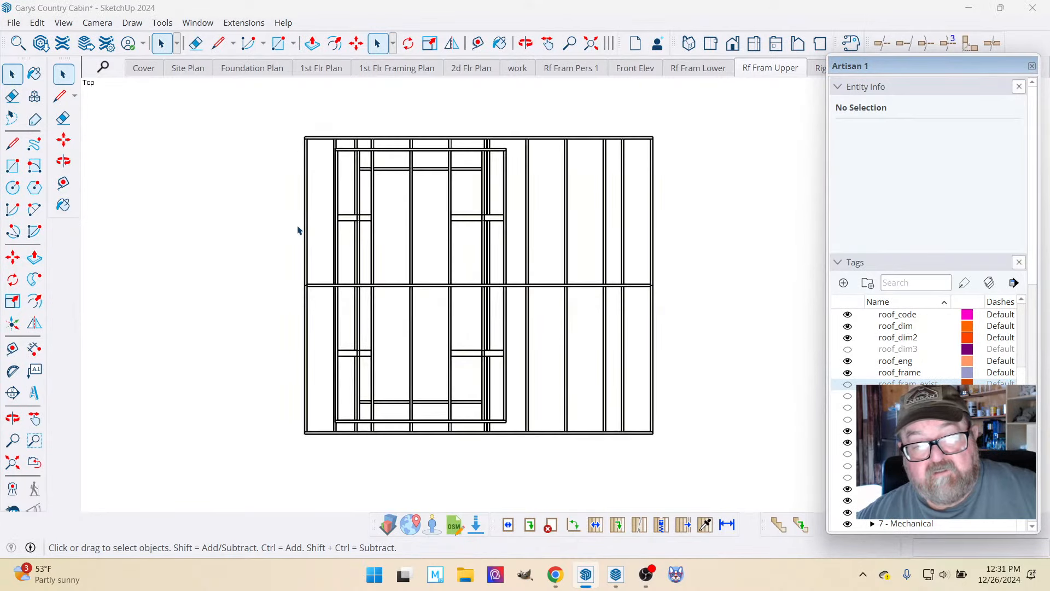
scroll(299, 231, up, 1)
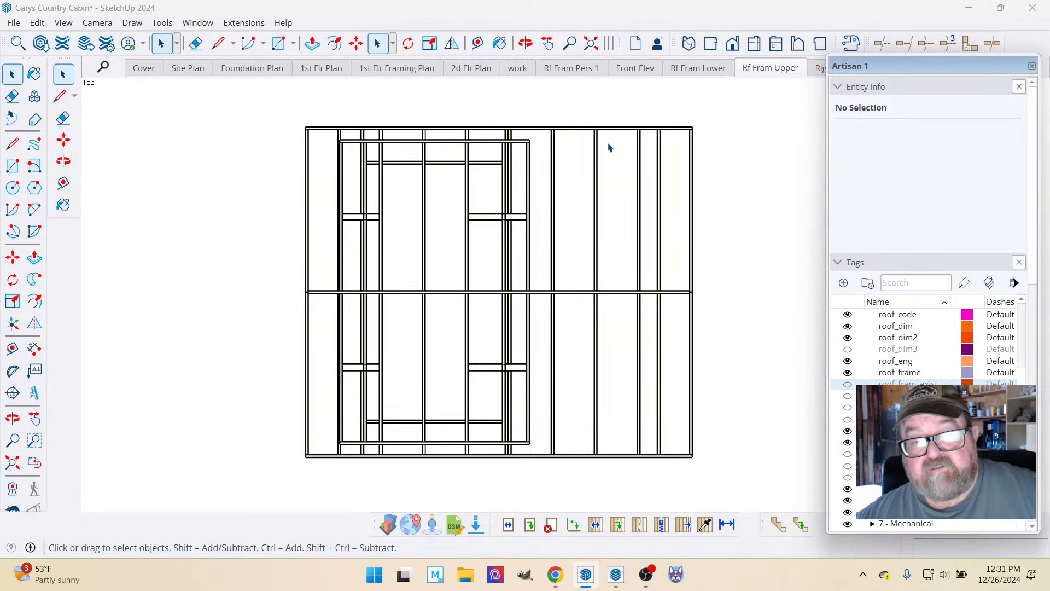
drag(881, 65, 877, 88)
right_click(776, 73)
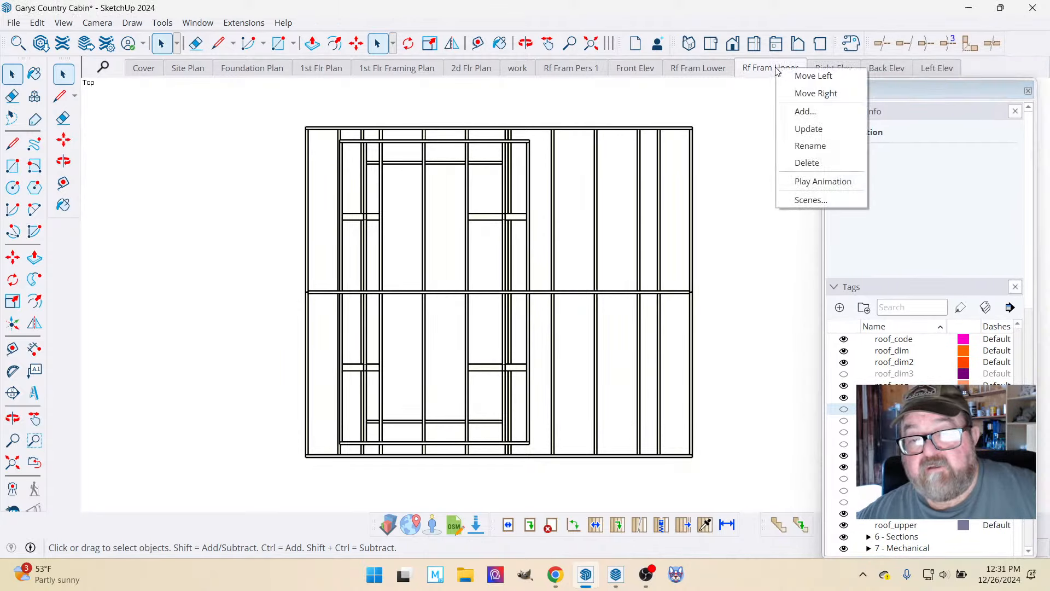
click(789, 125)
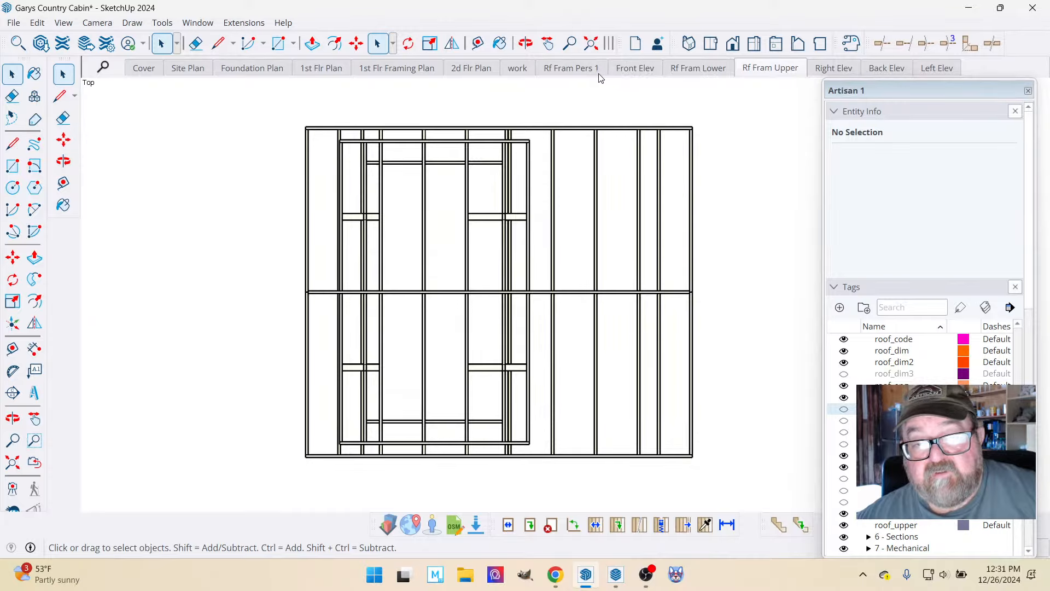
Switch to the Rf Fram Pers 1 scene and reorder it to sit between Right Elev and Back Elev.
click(584, 76)
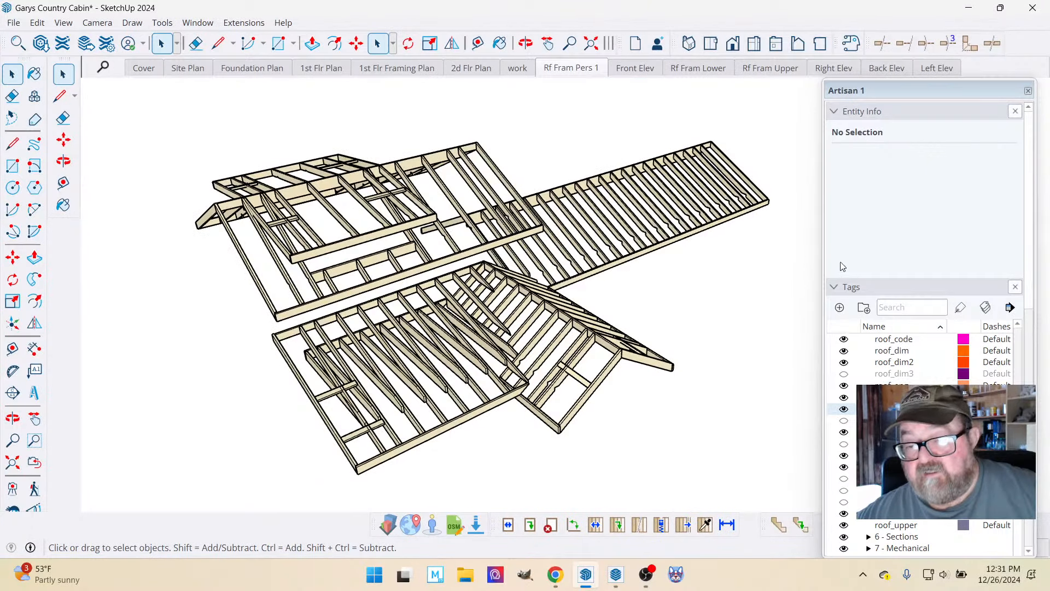
click(836, 286)
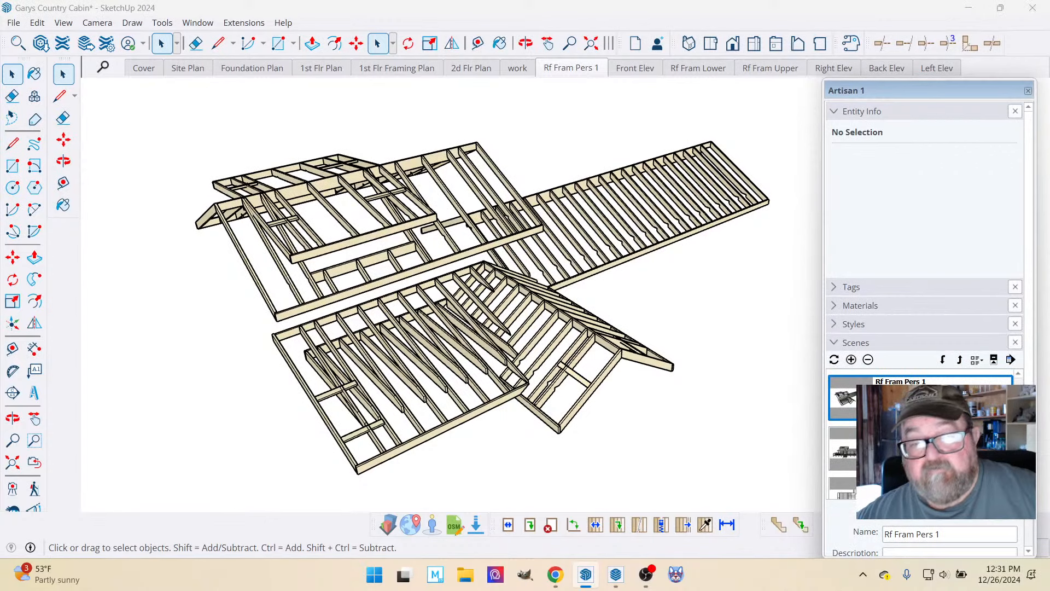
click(961, 361)
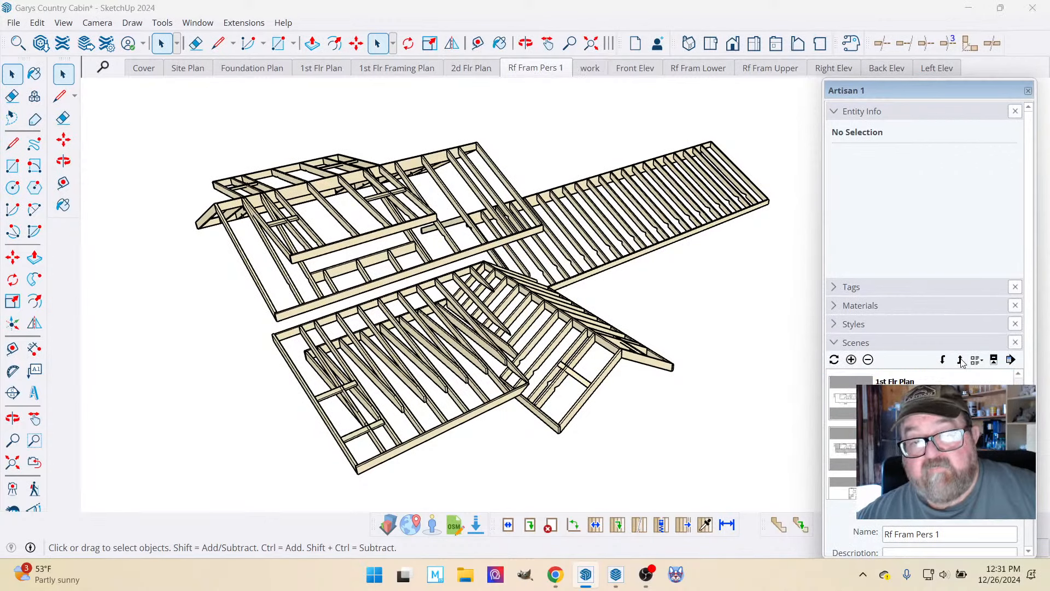
click(945, 360)
click(945, 361)
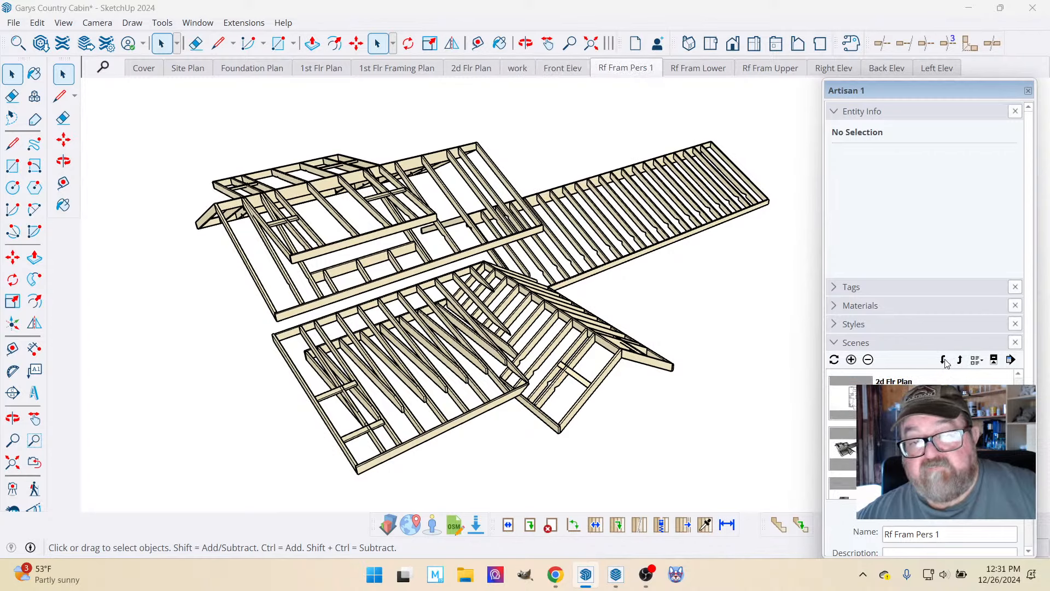
click(945, 361)
click(945, 361)
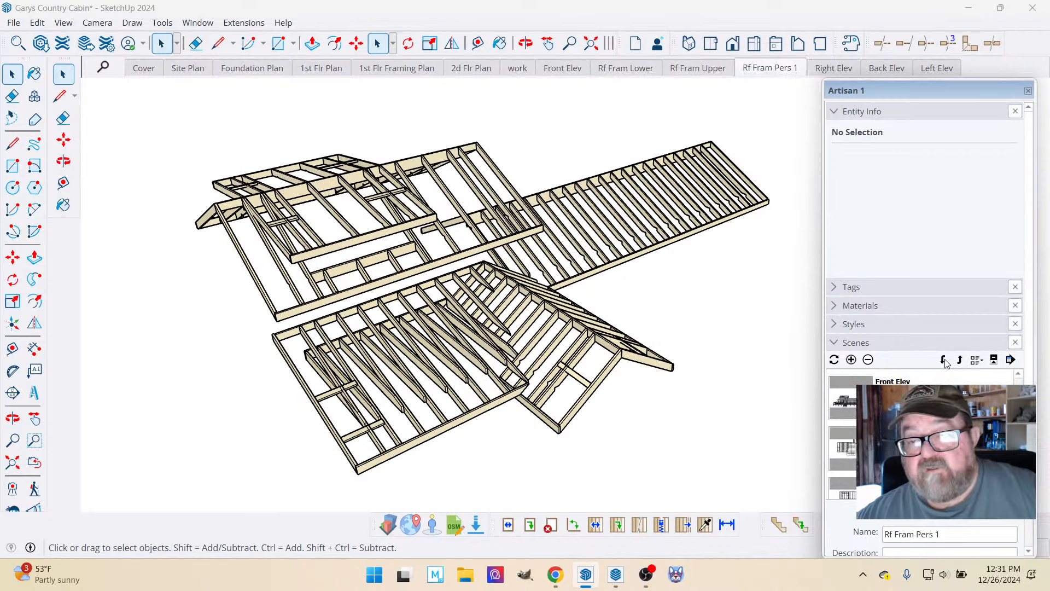
click(945, 361)
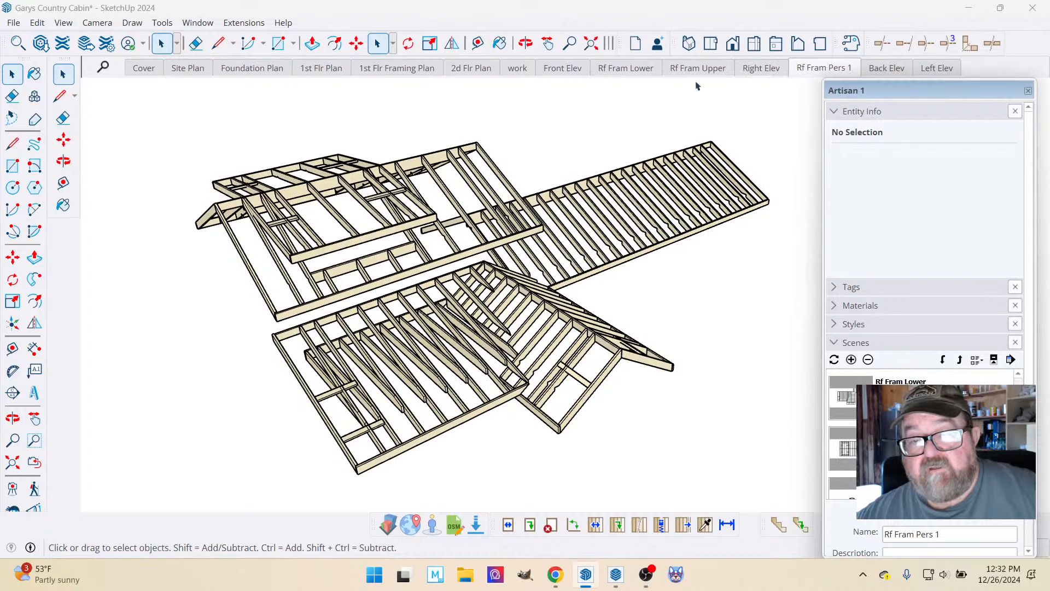
Reorder the Rf Fram Lower and Rf Fram Upper scenes to follow Right Elev, with Lower first and both ahead of Rf Fram Pers 1.
scroll(925, 435, up, 1)
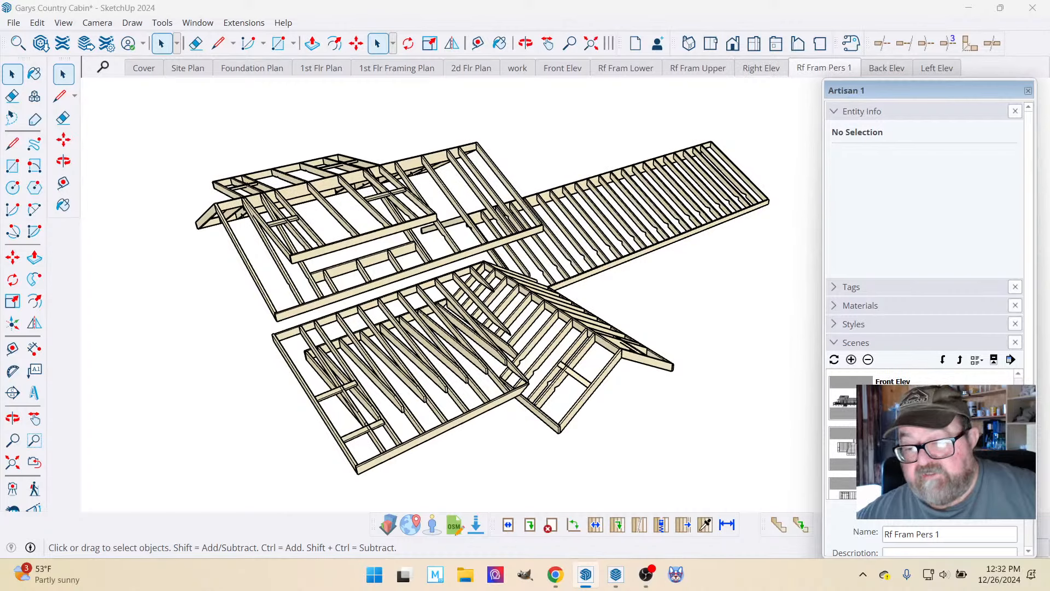
scroll(925, 435, down, 2)
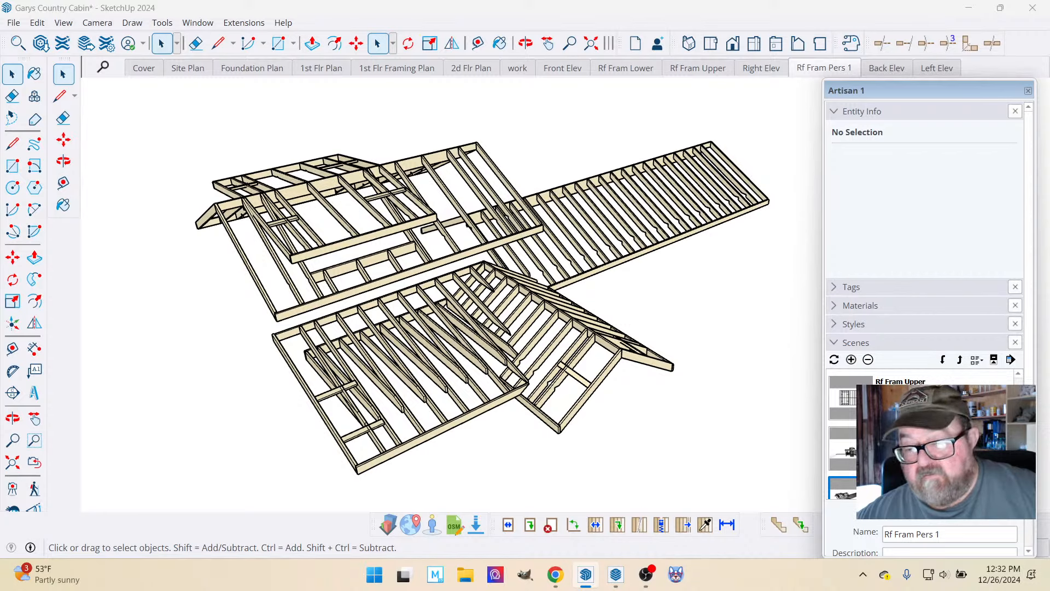
scroll(925, 435, down, 2)
scroll(925, 436, up, 2)
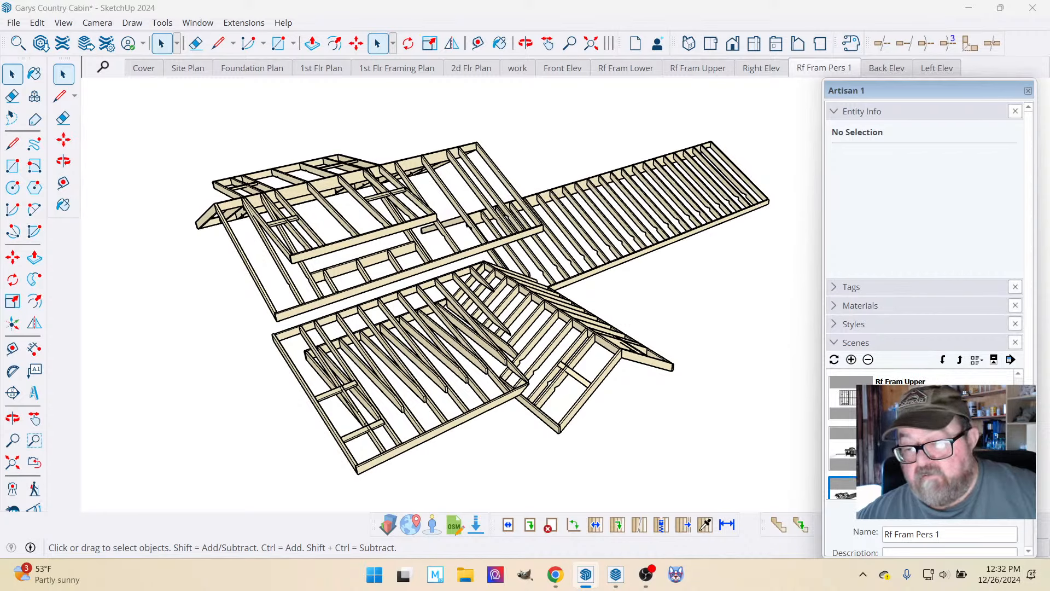
scroll(924, 403, up, 1)
double_click(924, 404)
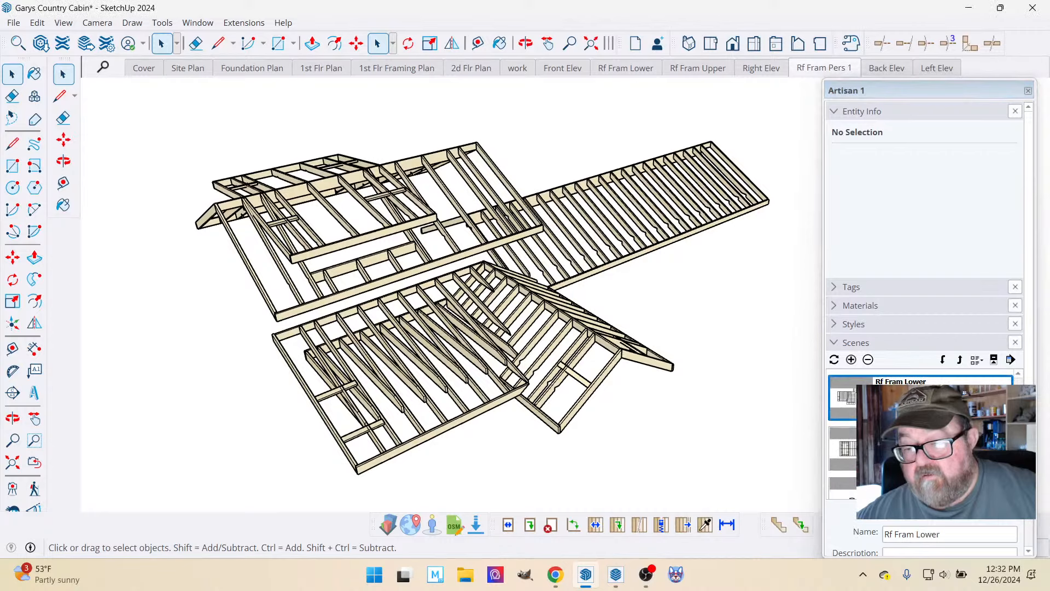
click(945, 360)
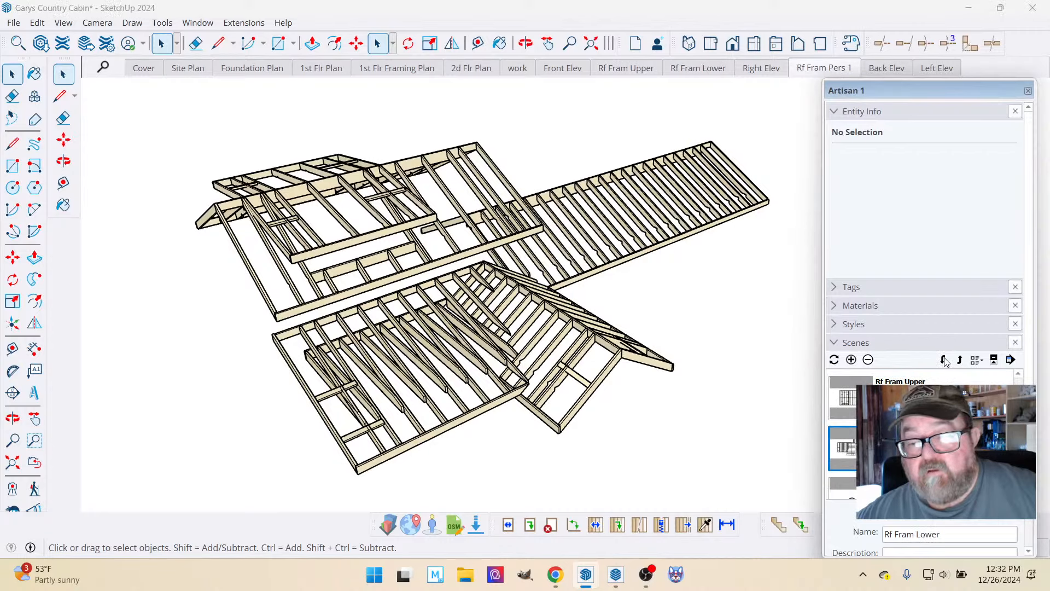
click(944, 361)
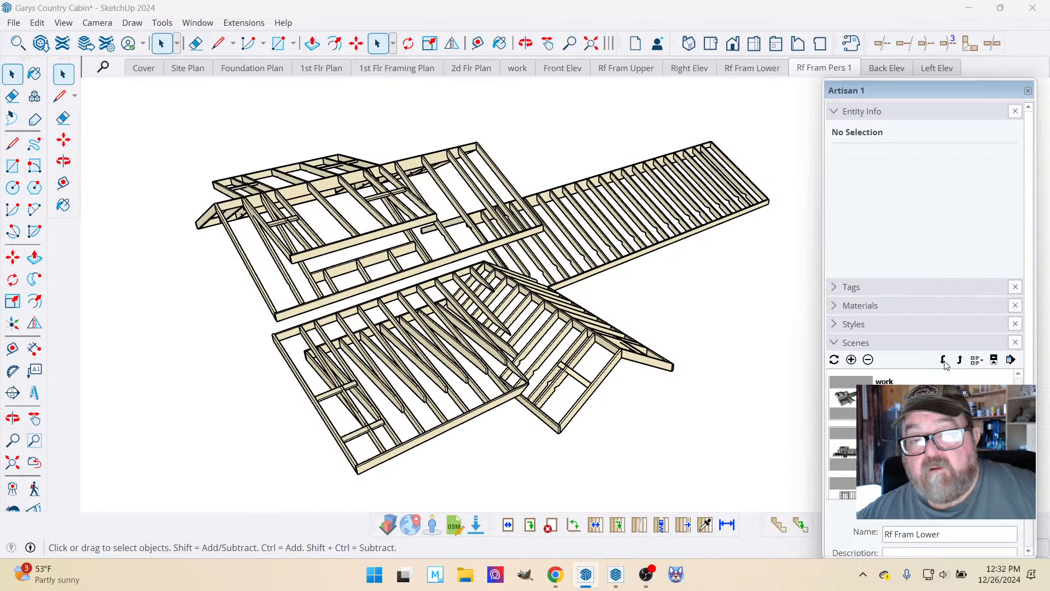
click(944, 361)
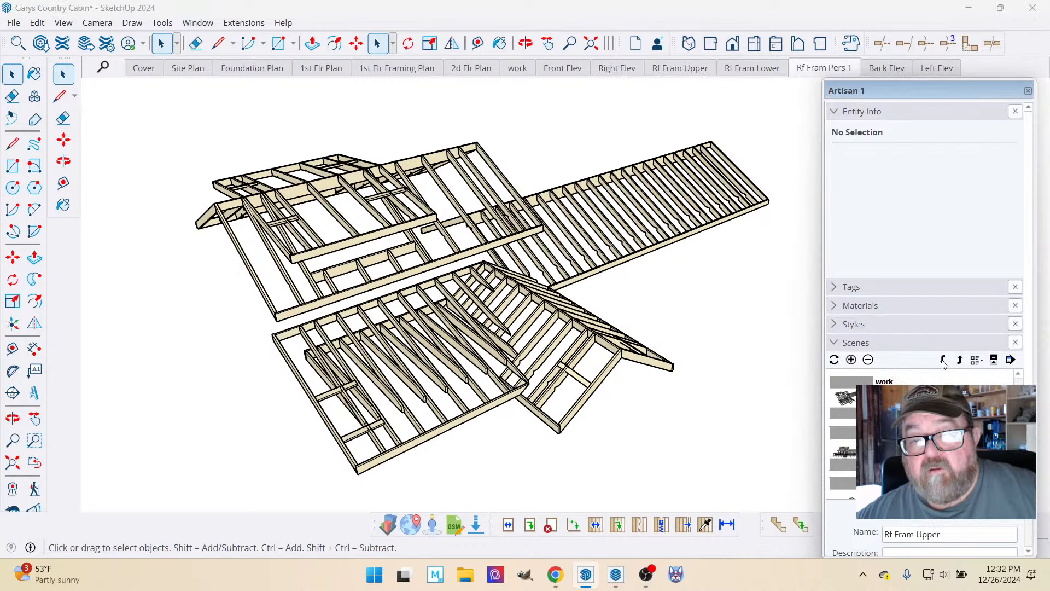
click(943, 361)
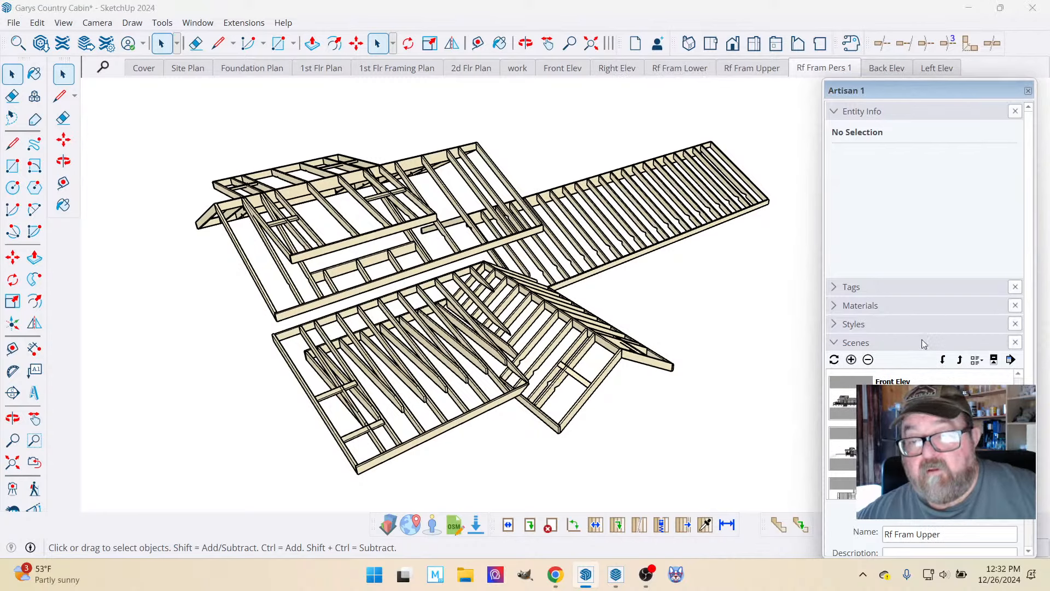
Reorder the Back Elev scene to sit between Right Elev and Rf Fram Lower.
scroll(926, 437, down, 3)
click(842, 487)
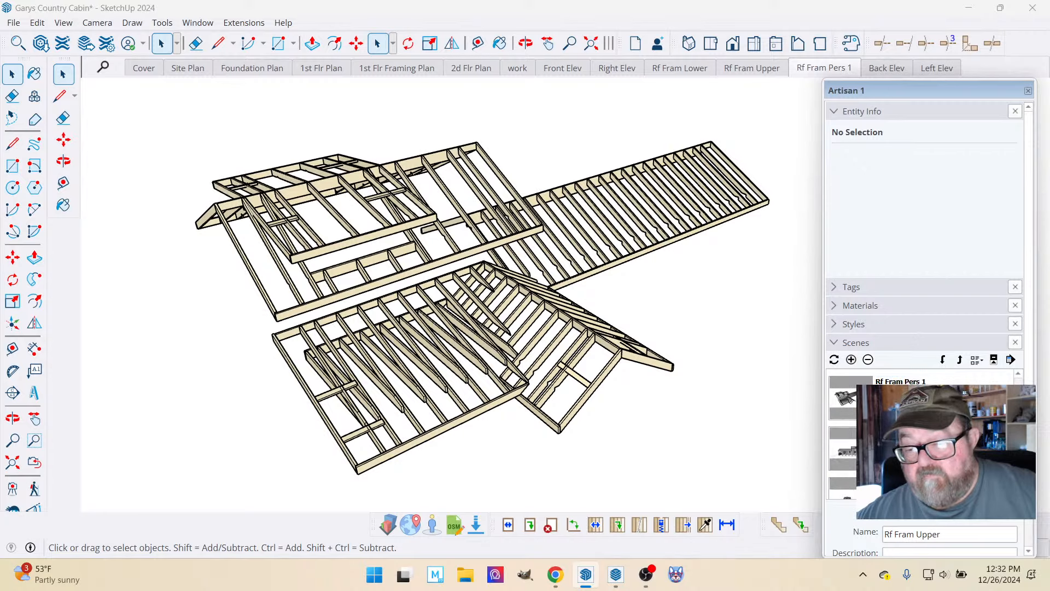
click(960, 361)
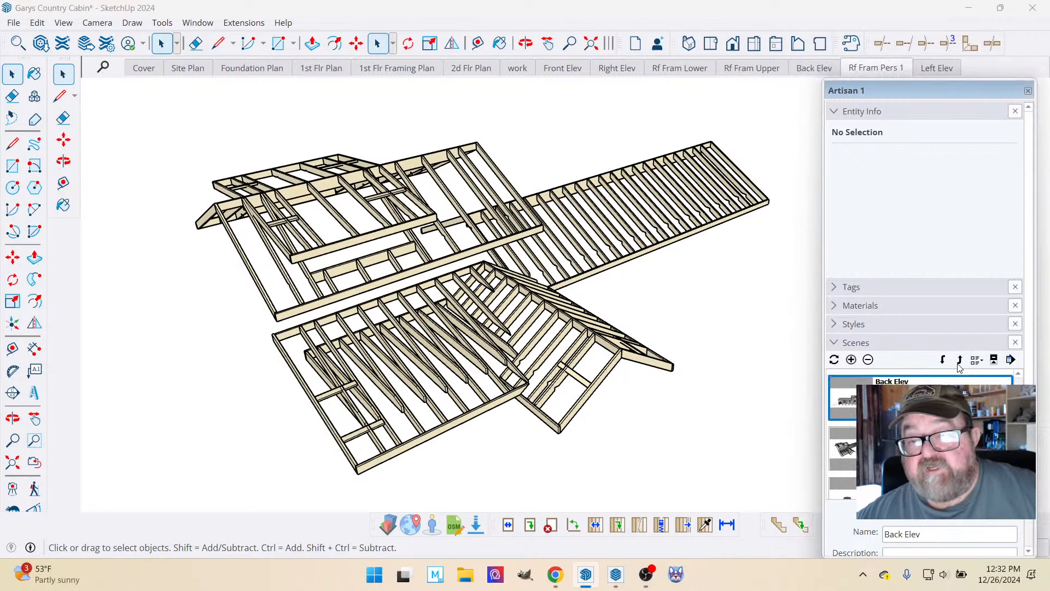
click(960, 361)
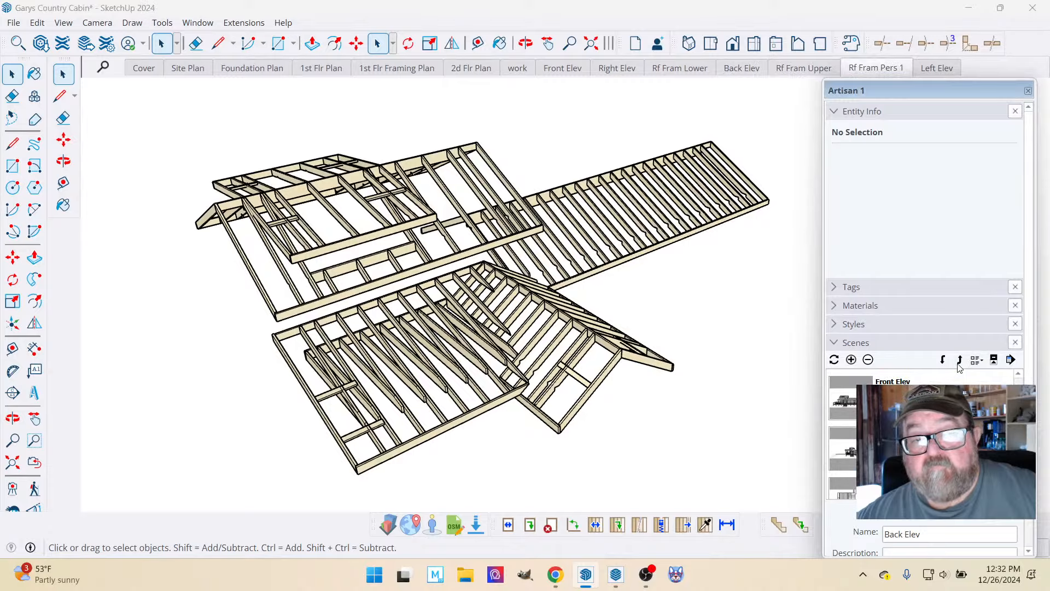
click(960, 361)
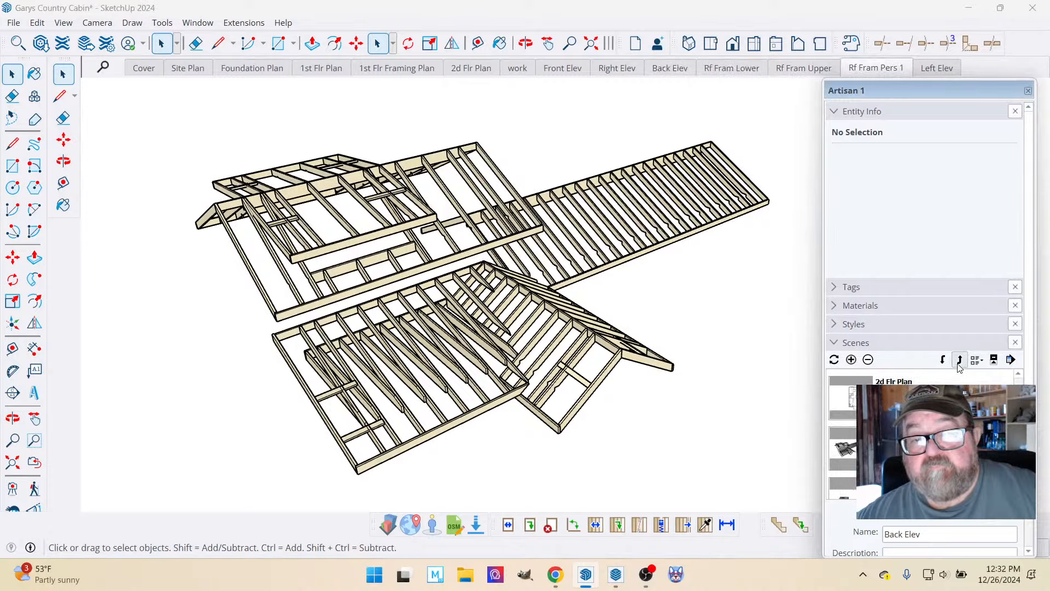
Switch to the Left Elev scene and reorder it to sit between Back Elev and Rf Fram Lower.
click(949, 70)
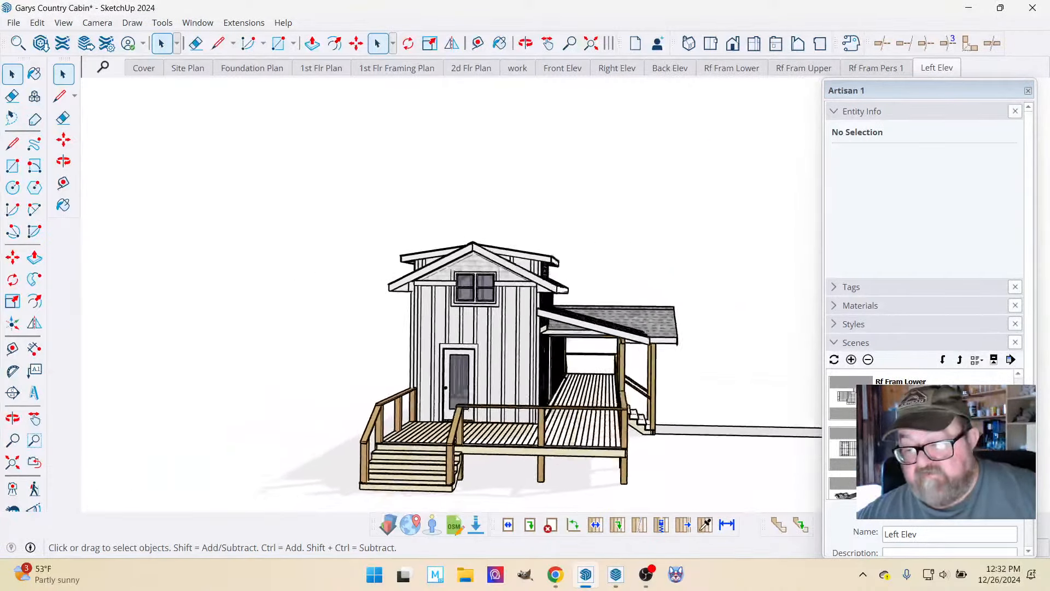
click(959, 360)
click(960, 361)
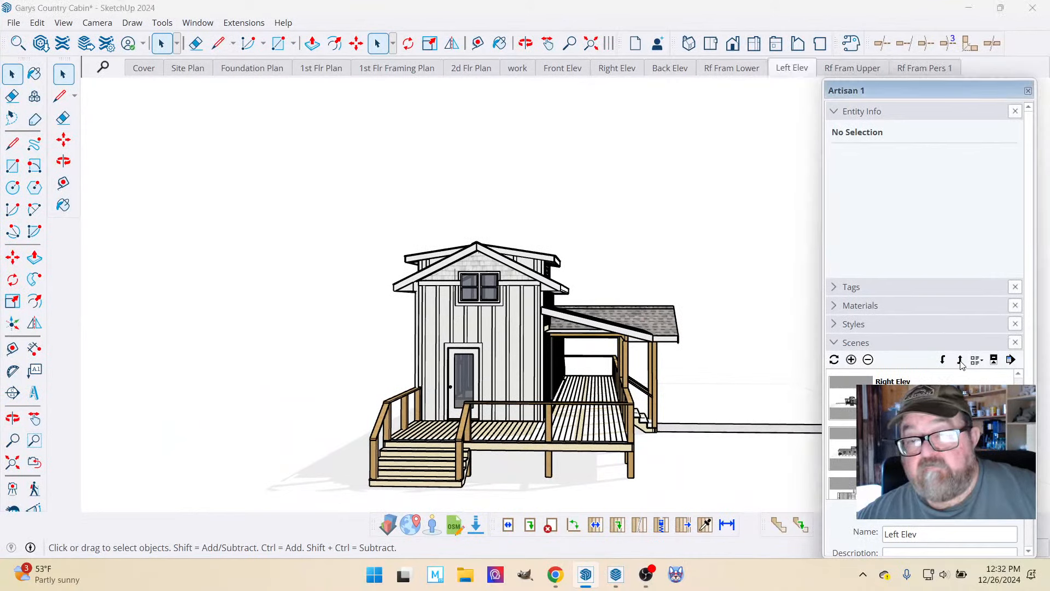
click(960, 360)
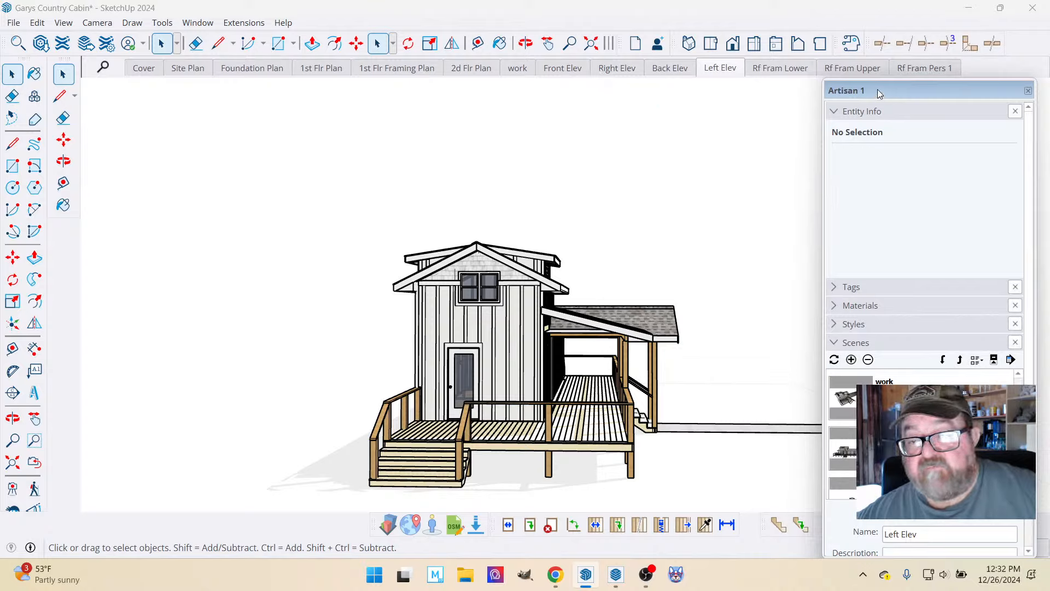
Shorten the floating Artisan 1 tray and place it just below the scene tabs.
drag(860, 91, 853, 64)
drag(897, 529, 897, 512)
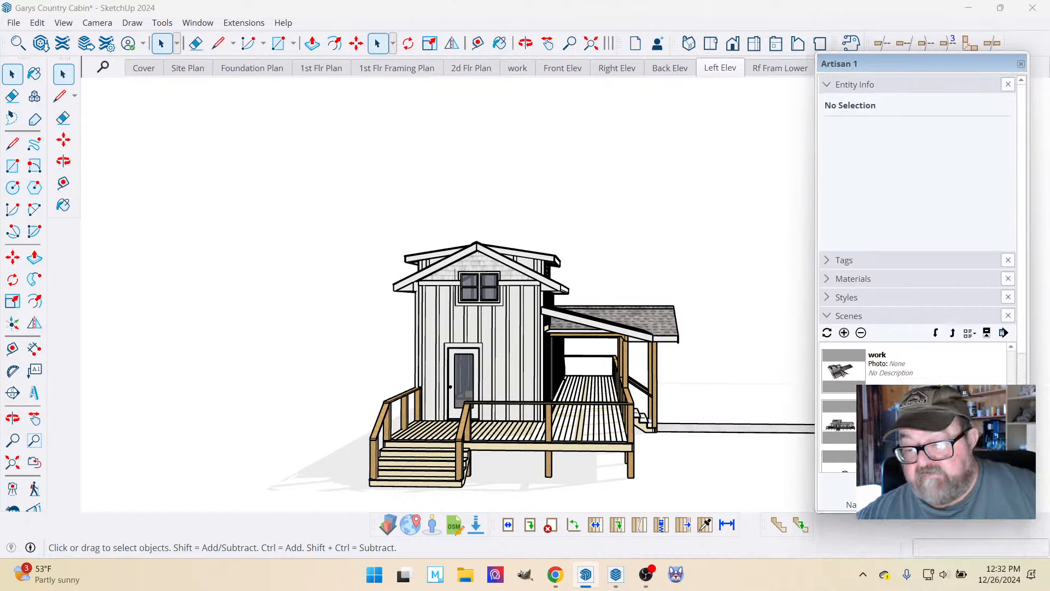
drag(886, 69, 888, 97)
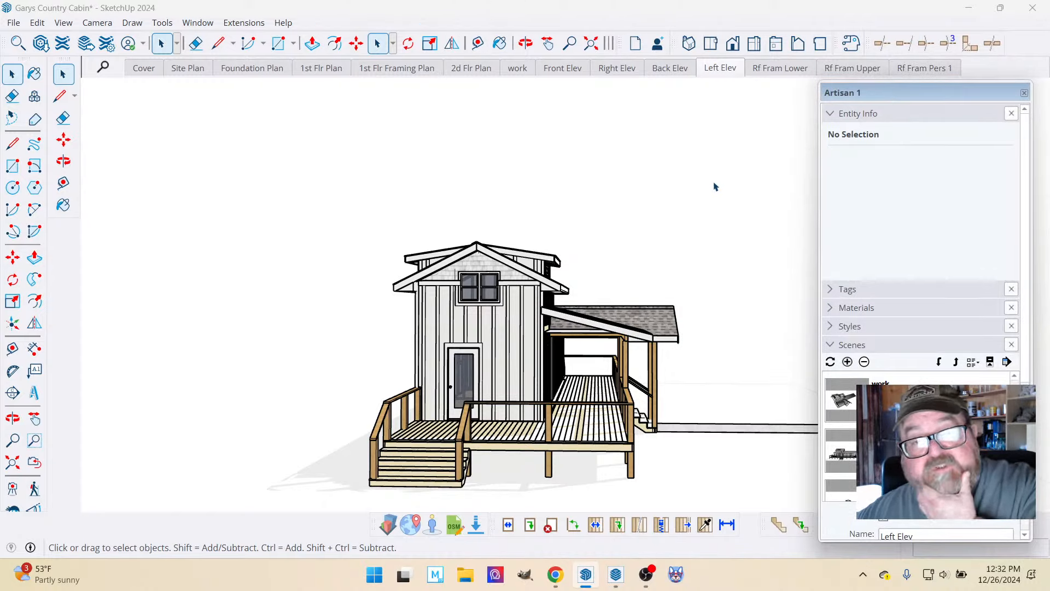
Switch to the Rf Fram Pers 1 scene and hide the roof_fram_exist tag.
click(924, 69)
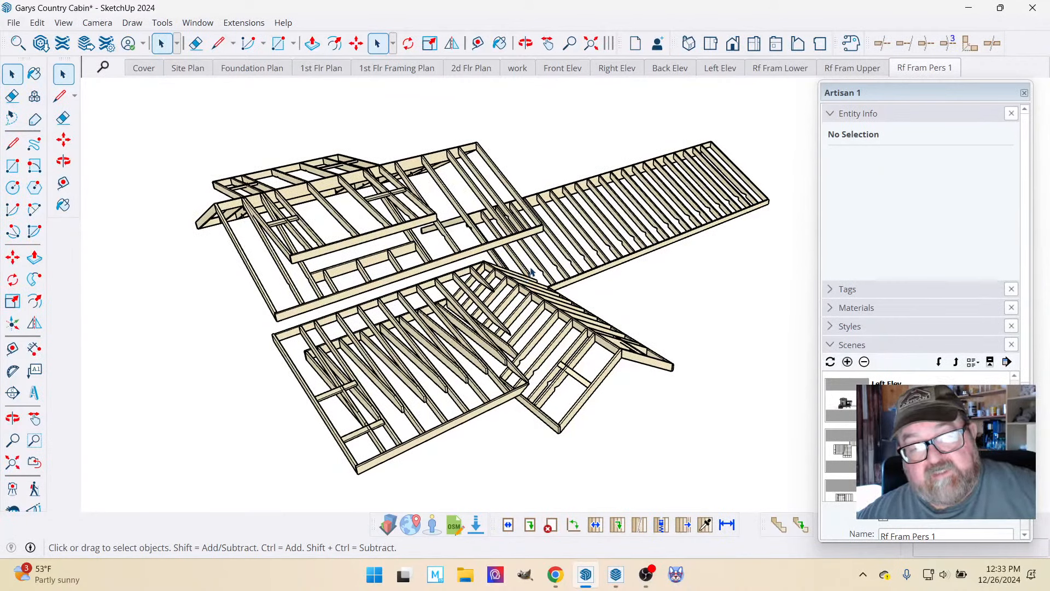
click(830, 290)
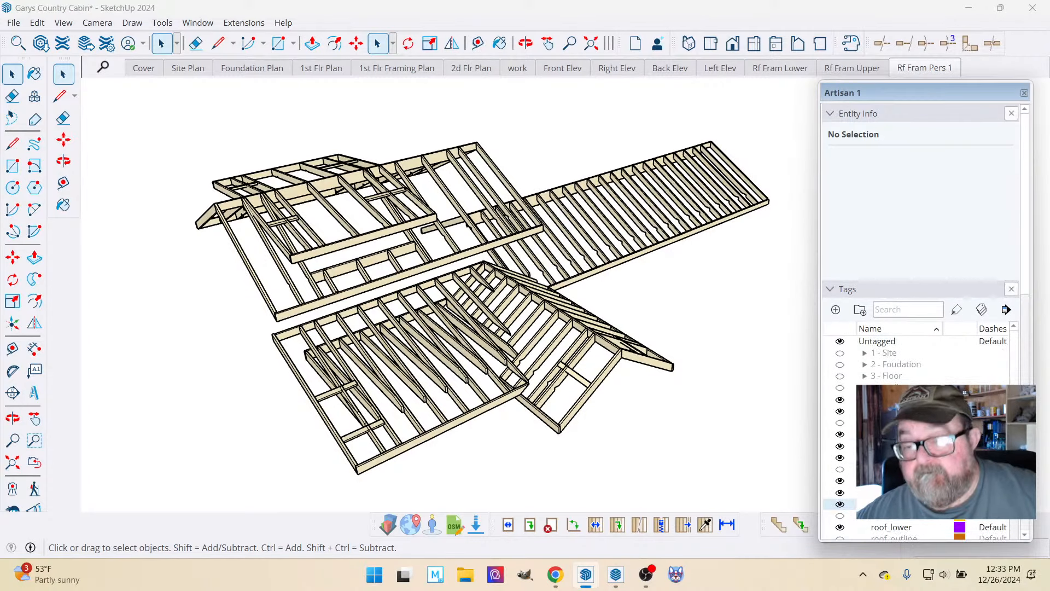
scroll(919, 433, down, 5)
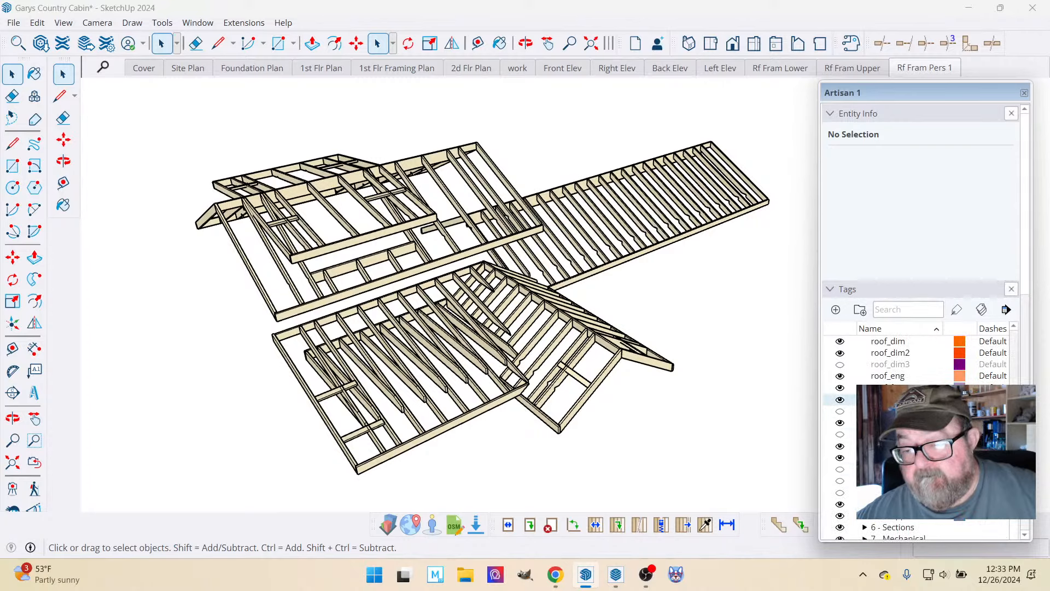
scroll(920, 432, down, 3)
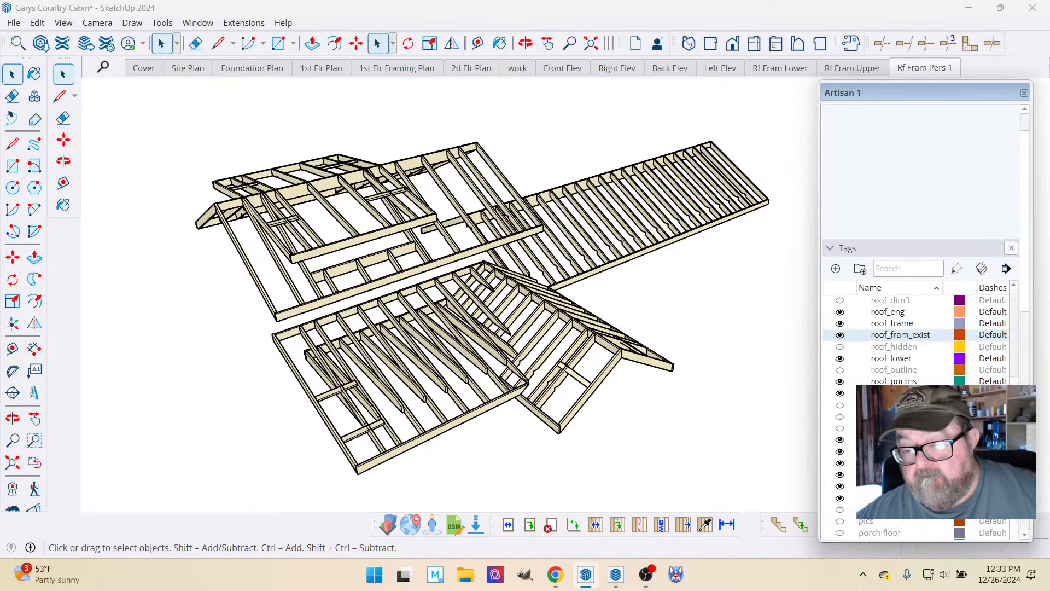
scroll(919, 432, up, 2)
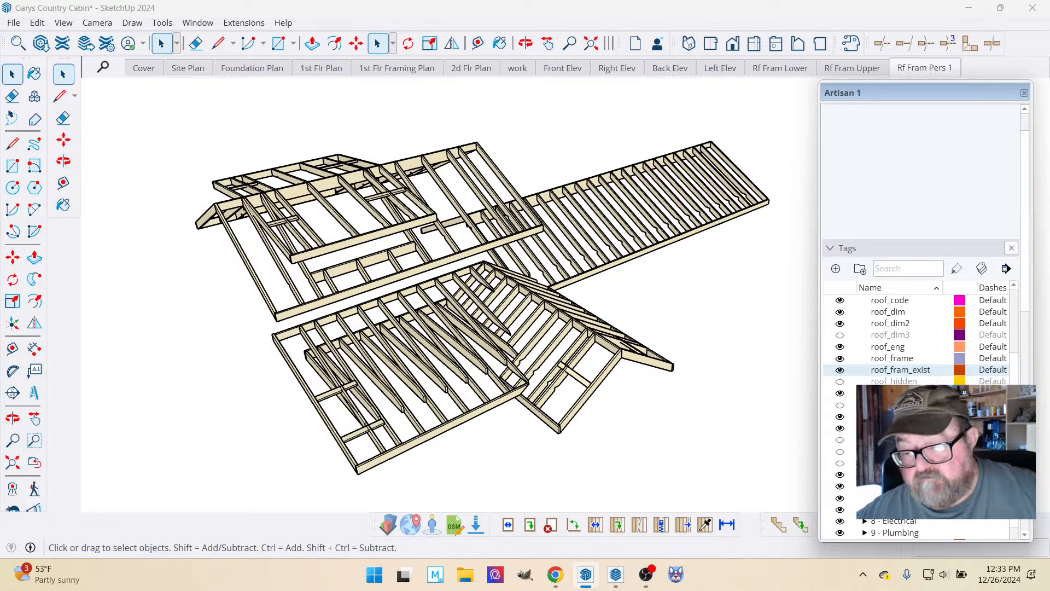
click(841, 394)
click(841, 393)
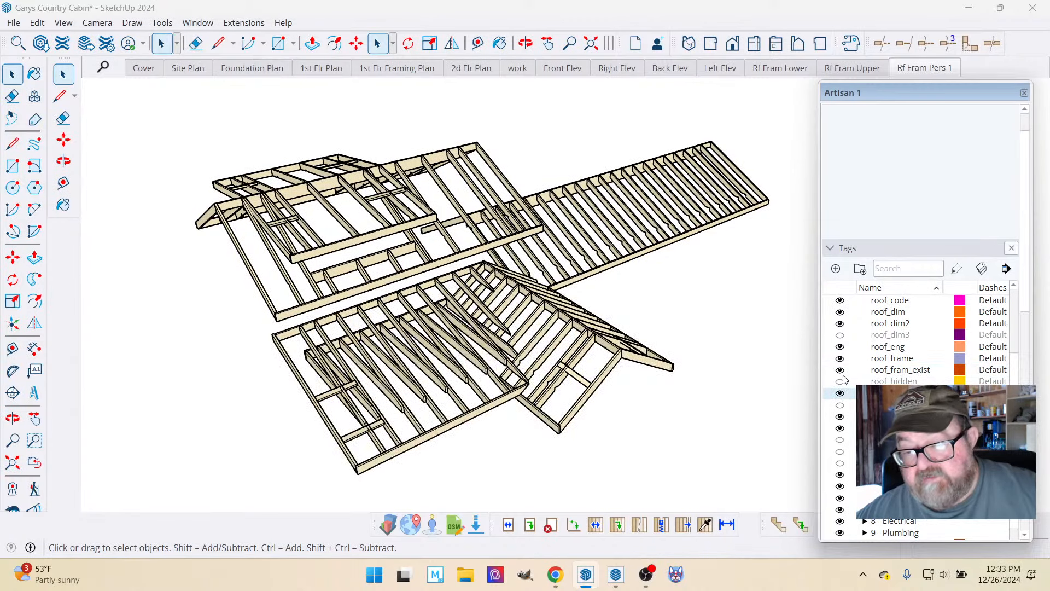
click(841, 370)
Show the roof_fram_exist tag again and update the Rf Fram Pers 1 scene with a lower-angled perspective of the roof framing.
scroll(255, 267, up, 1)
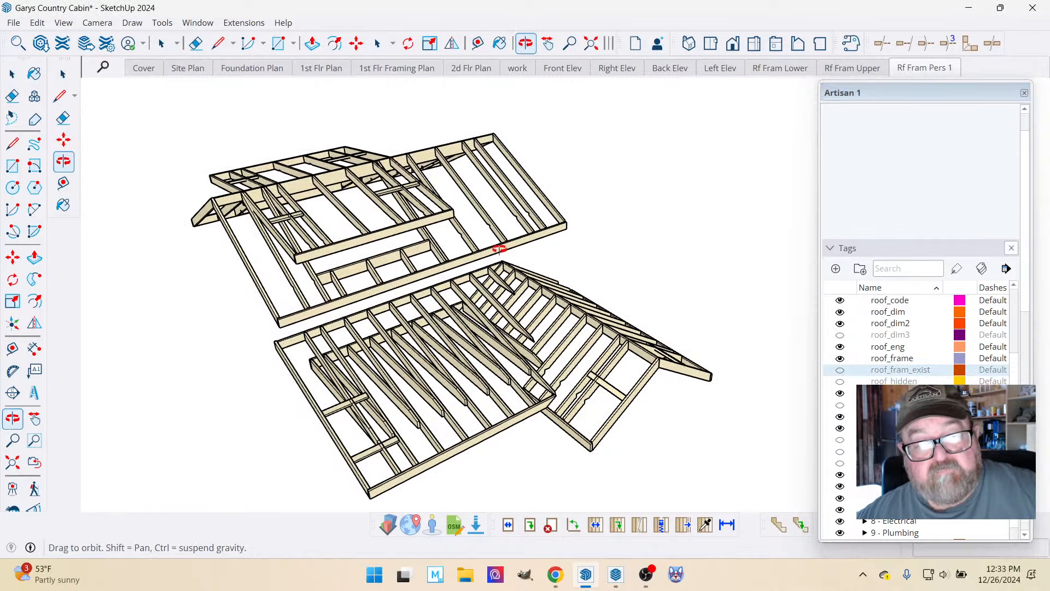
mouse_move(499, 241)
middle_down()
mouse_move(478, 211)
mouse_move(475, 252)
mouse_move(481, 236)
middle_up()
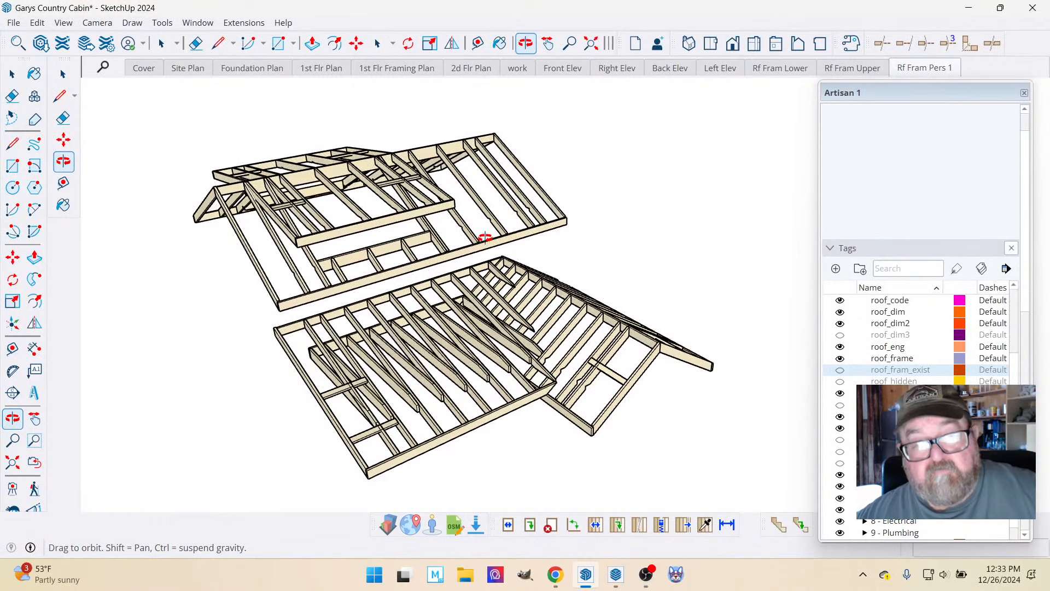
middle_drag(490, 286, 481, 299)
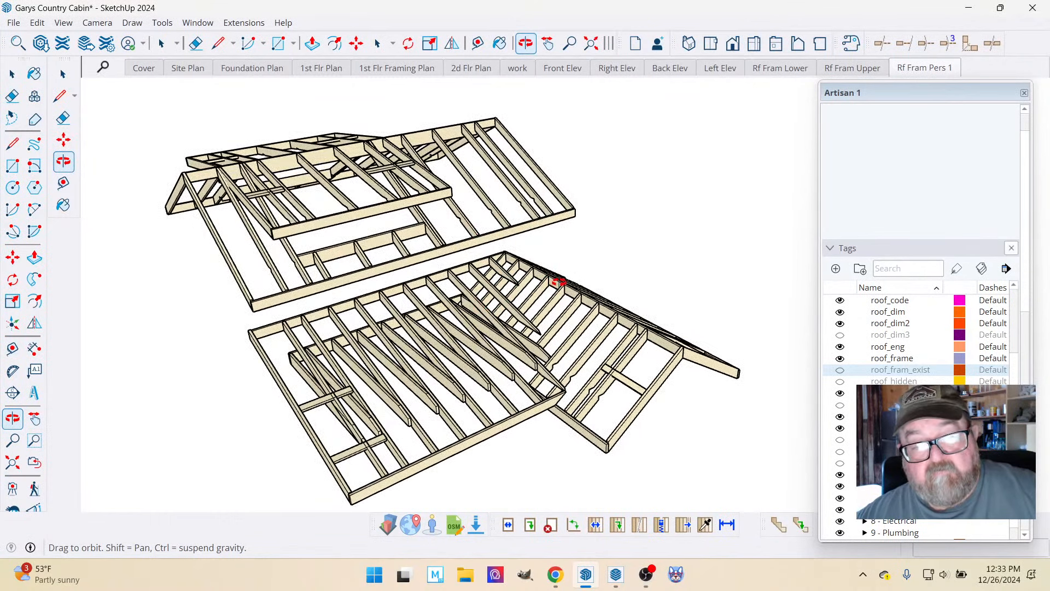
click(841, 371)
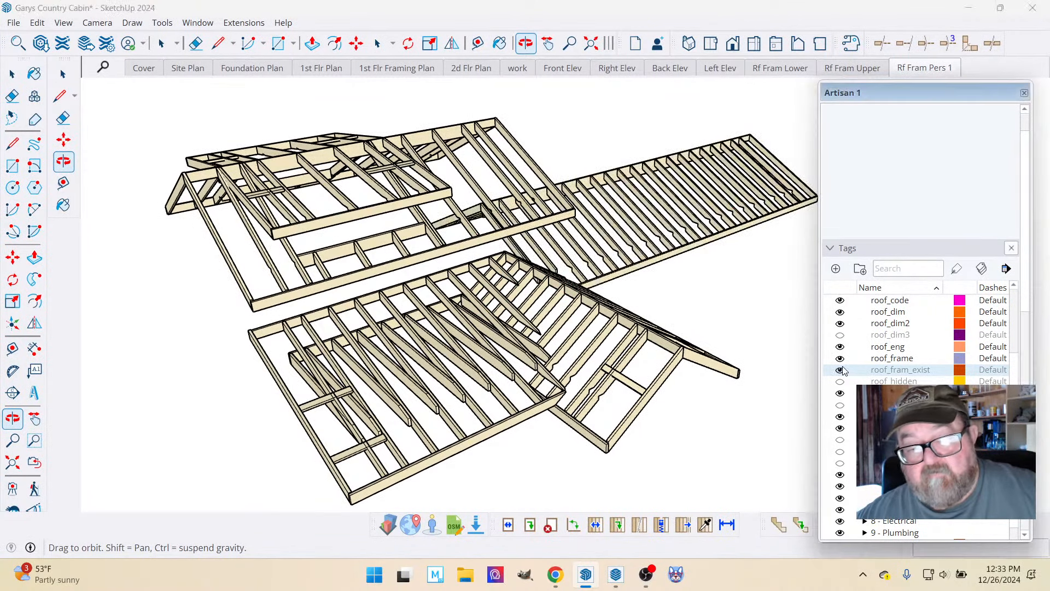
click(841, 370)
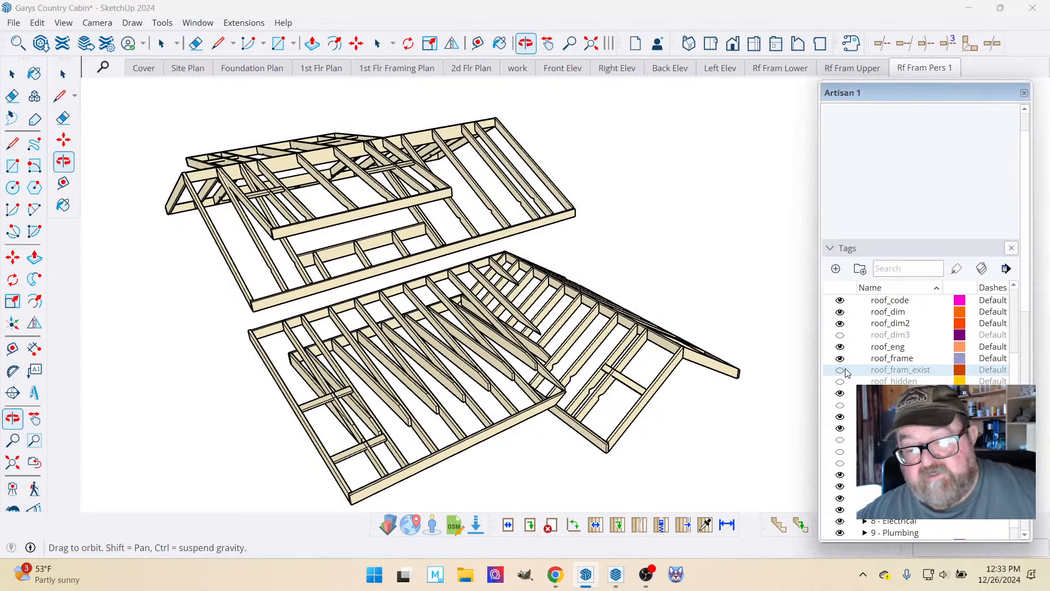
click(841, 371)
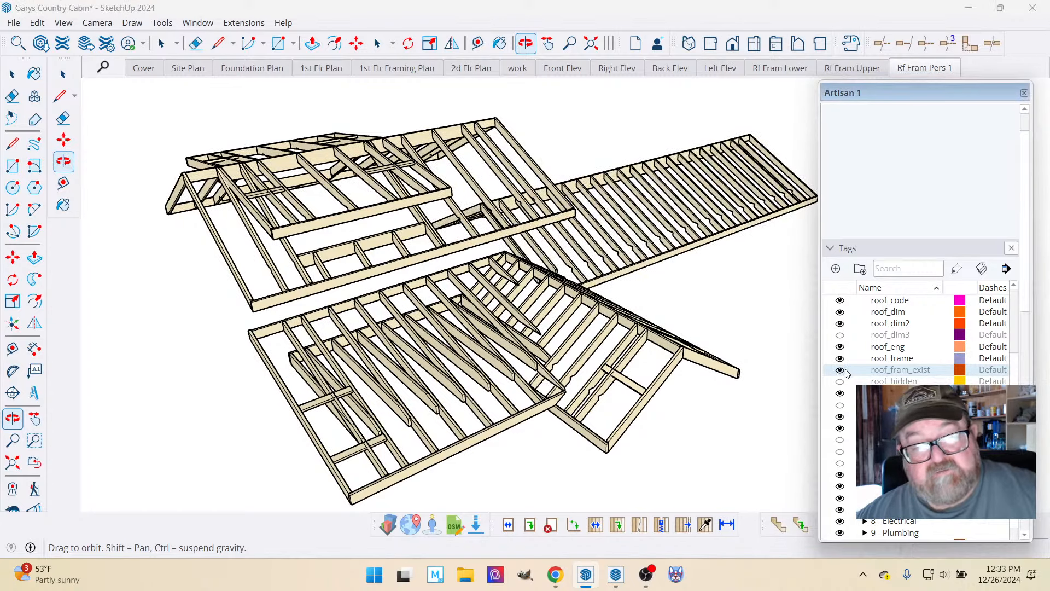
right_click(914, 67)
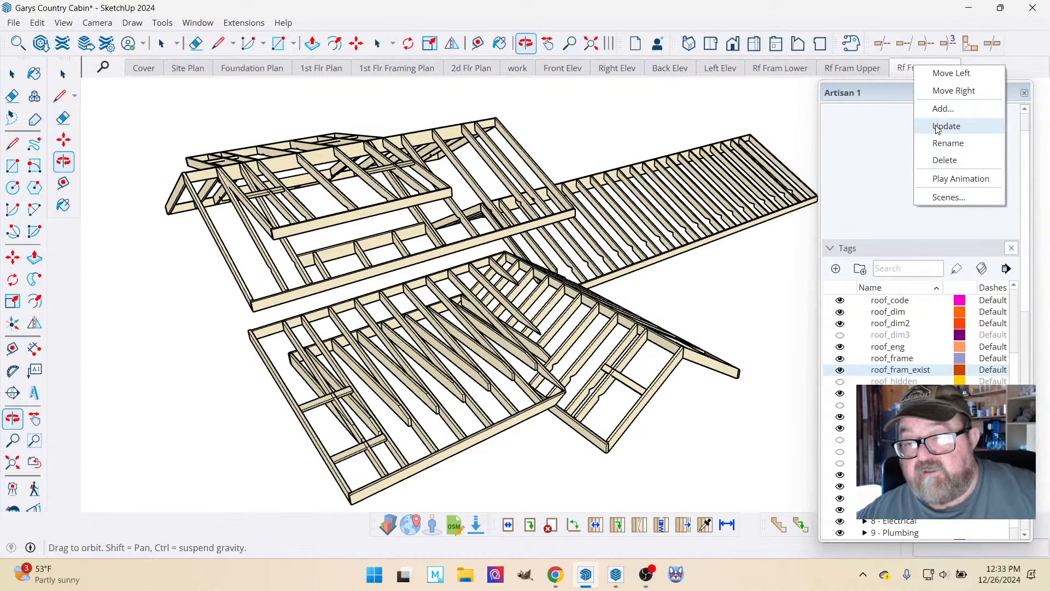
click(938, 126)
scroll(590, 249, down, 3)
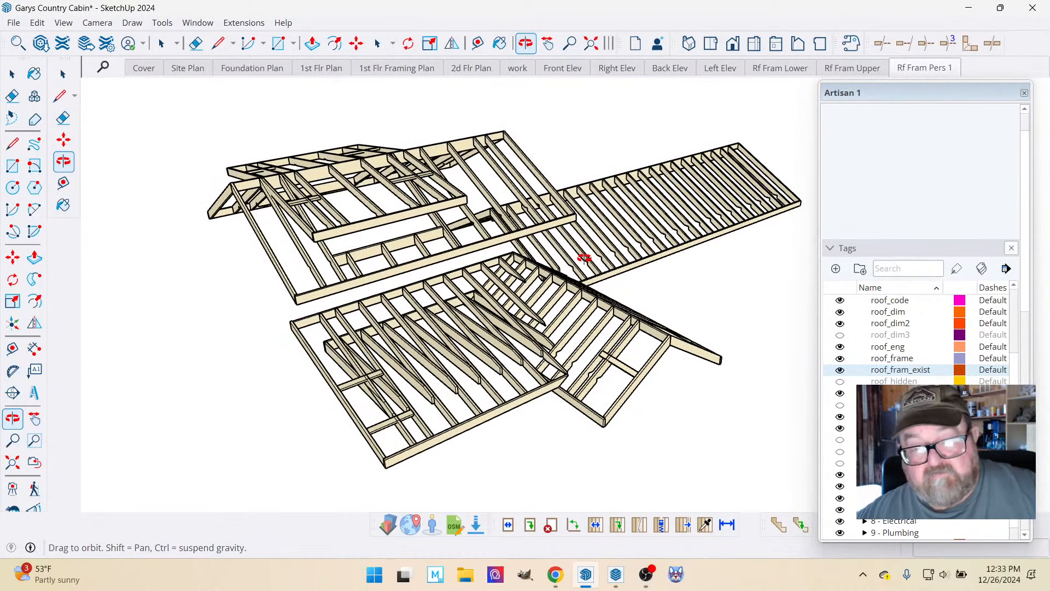
Switch to LayOut and insert Garys Country Cabin.skp on the A2 Roof Framing page.
click(617, 573)
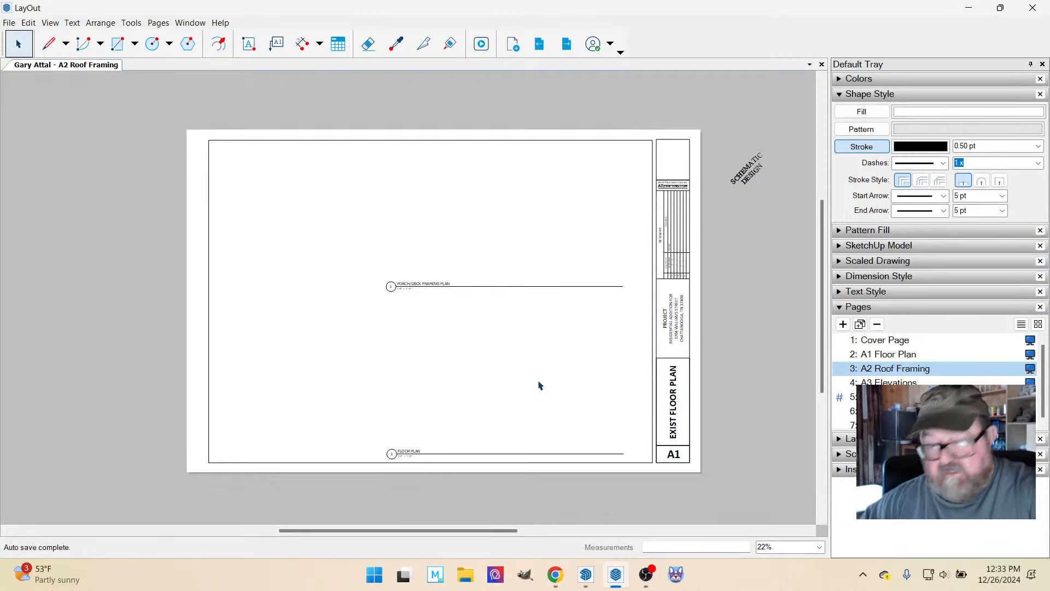
click(9, 22)
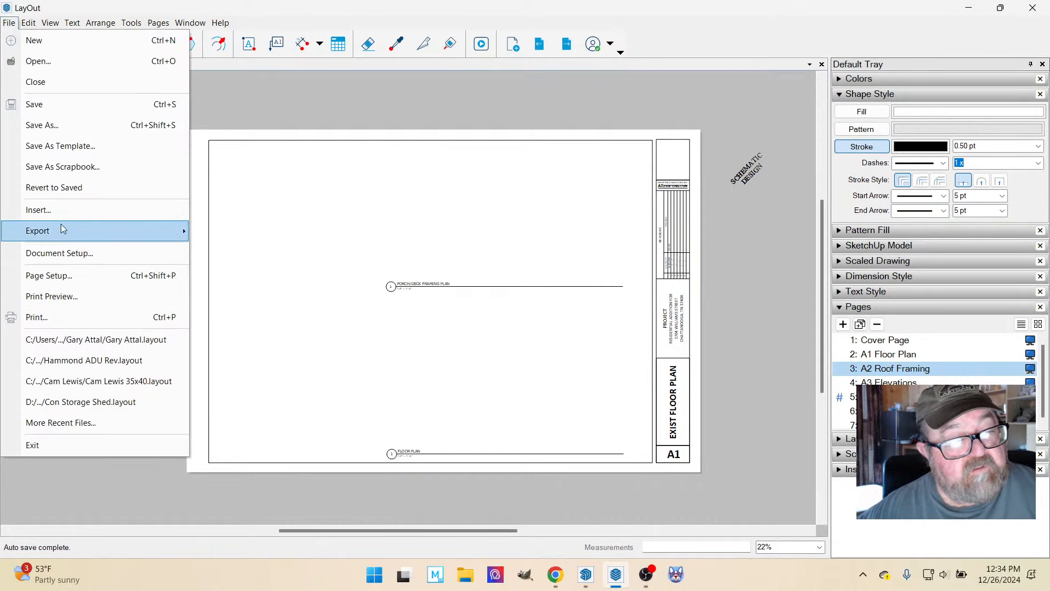
click(61, 210)
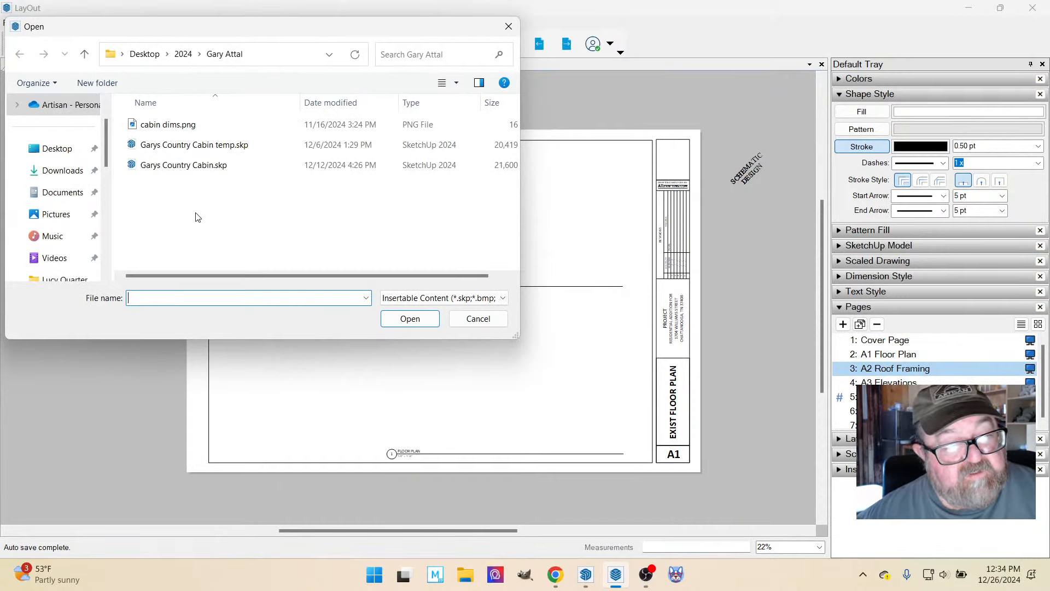
click(171, 165)
click(403, 319)
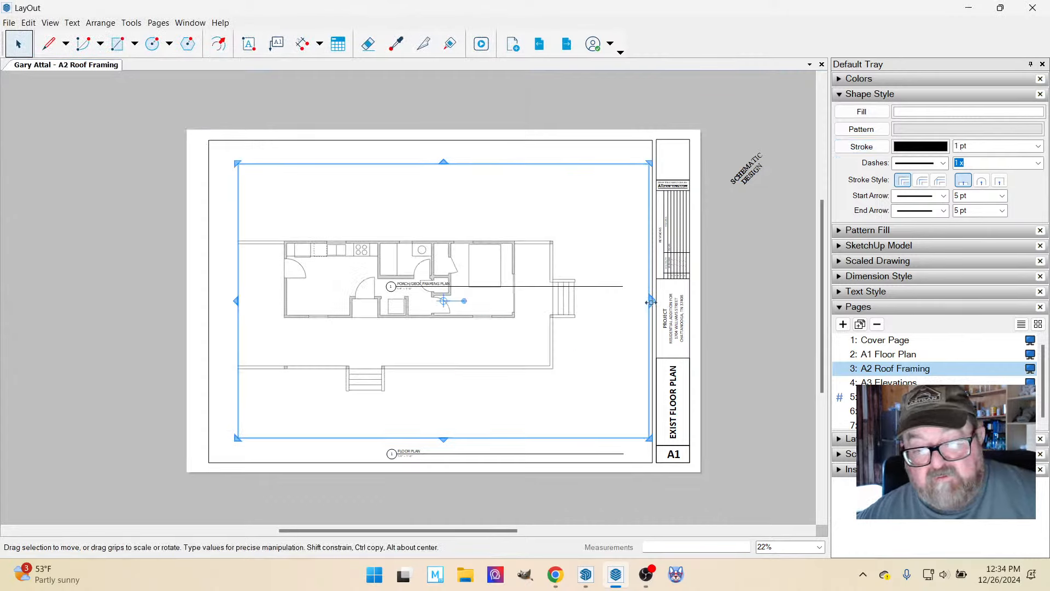
Shrink the inserted model viewport to fit just above the lower Floor Plan title and below the Porch/Deck Framing Plan title.
drag(651, 302, 598, 305)
drag(418, 163, 435, 323)
drag(238, 380, 378, 381)
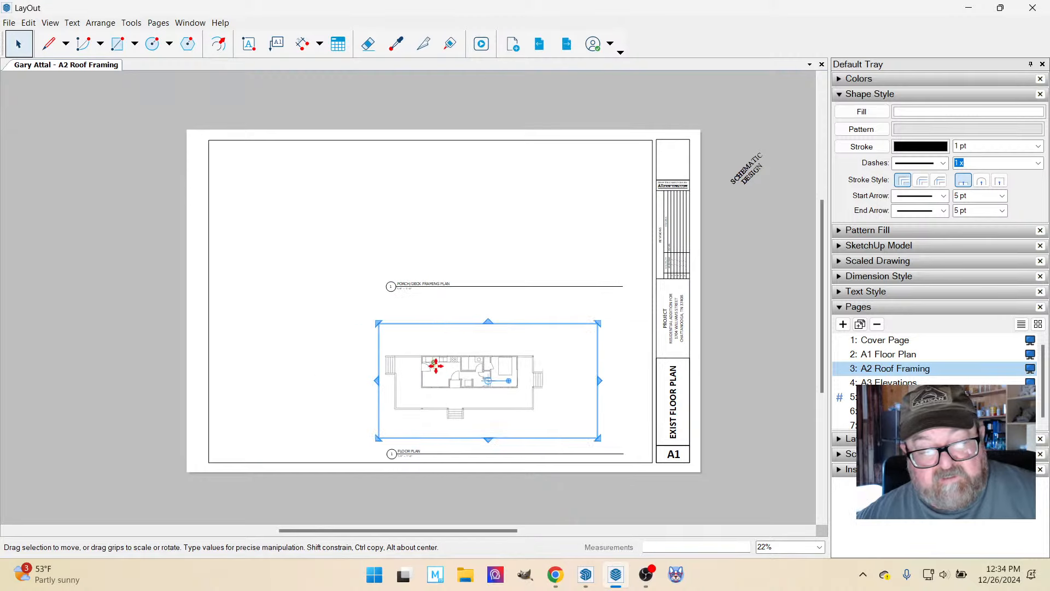
Try to update the viewport's model reference and check its scene list for the roof framing scenes.
right_click(483, 372)
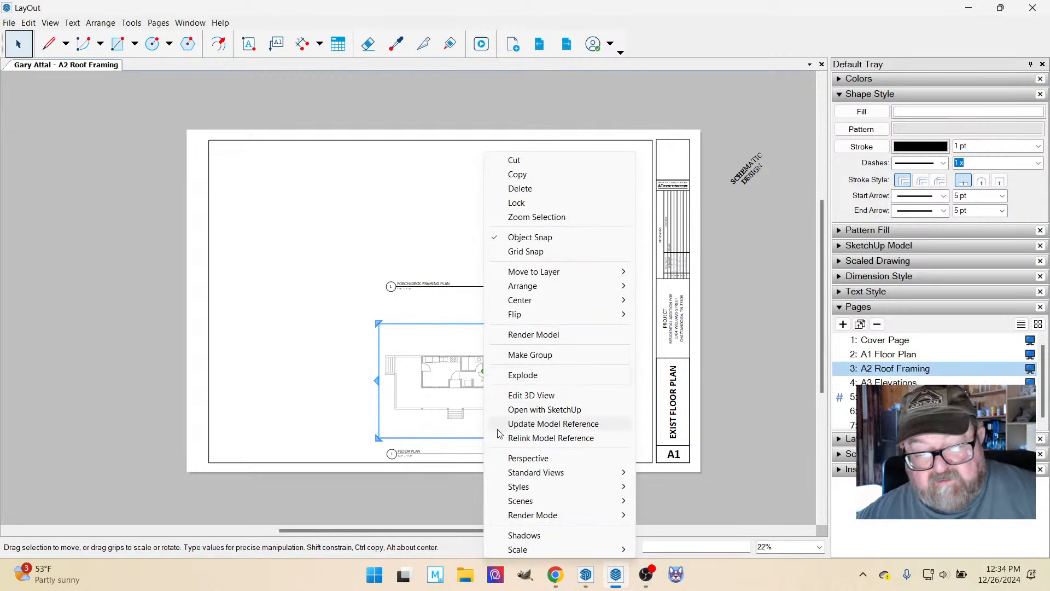
click(528, 425)
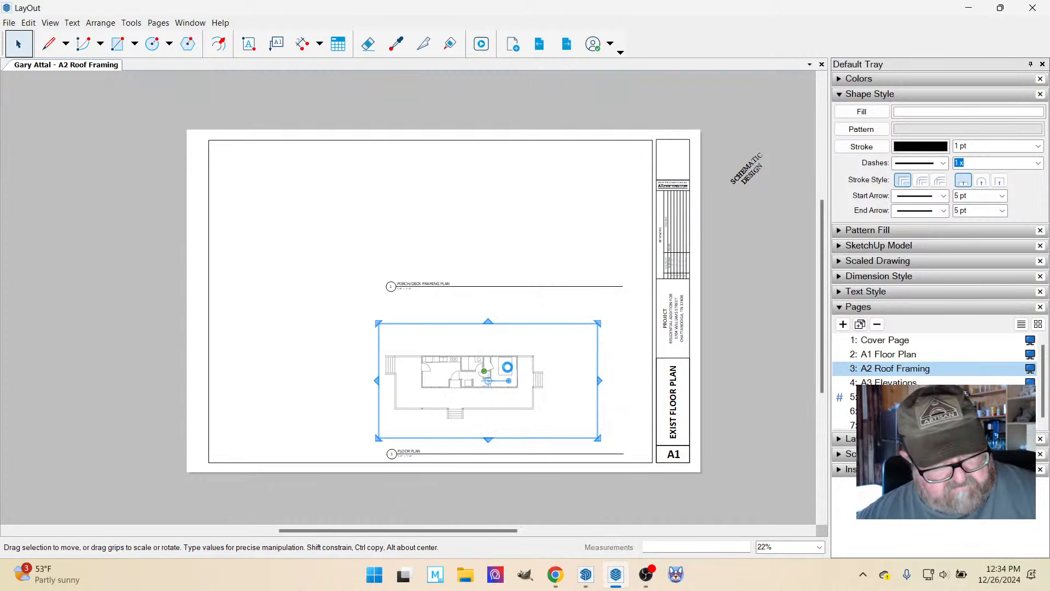
right_click(510, 381)
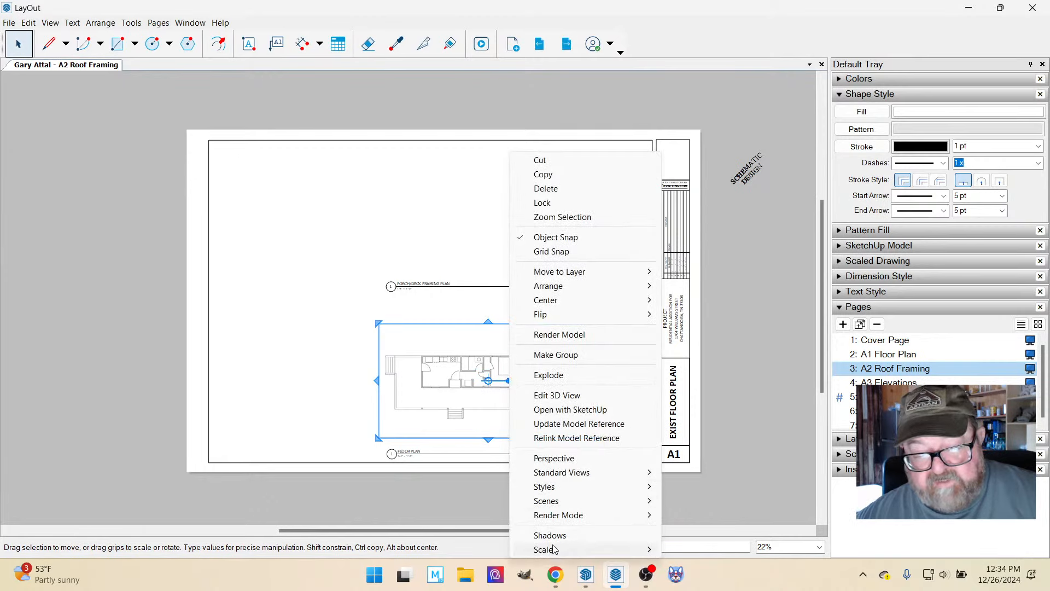
mouse_move(555, 502)
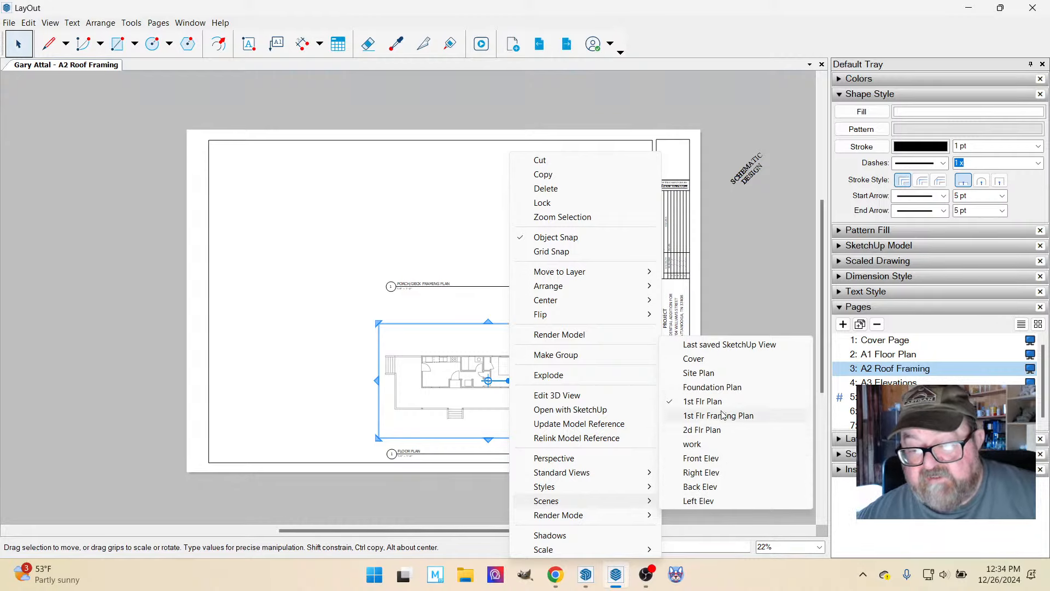
click(376, 304)
click(442, 364)
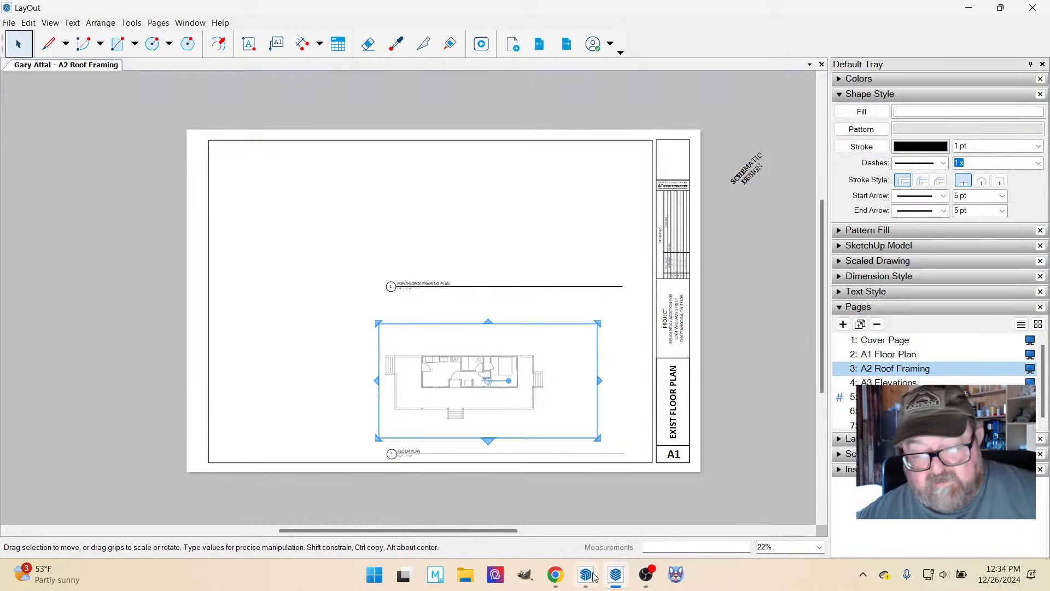
Save the cabin model in SketchUp, return to LayOut and update the viewport's model reference.
click(586, 575)
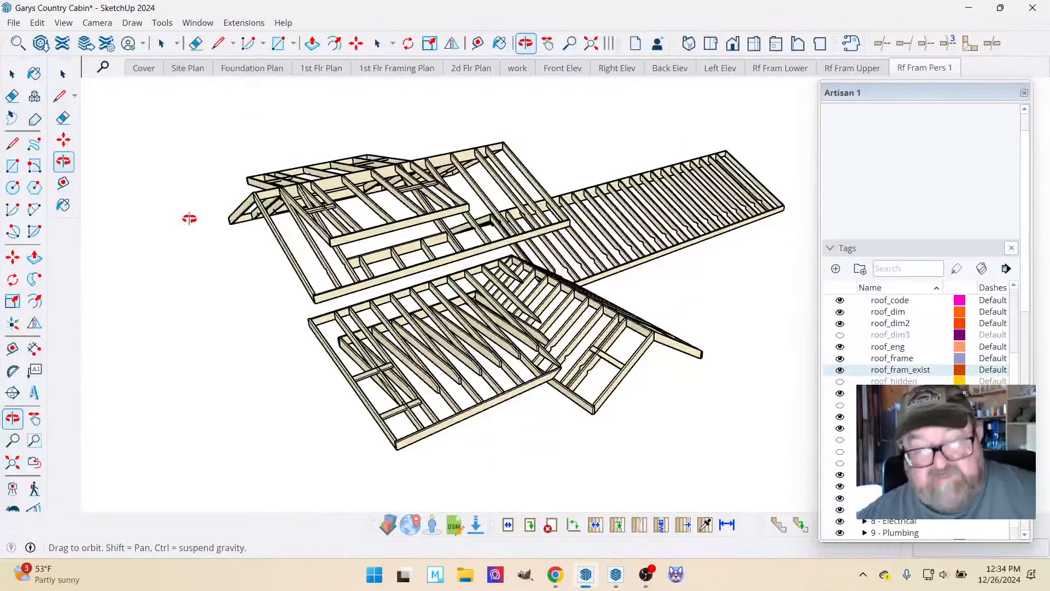
click(13, 23)
click(32, 92)
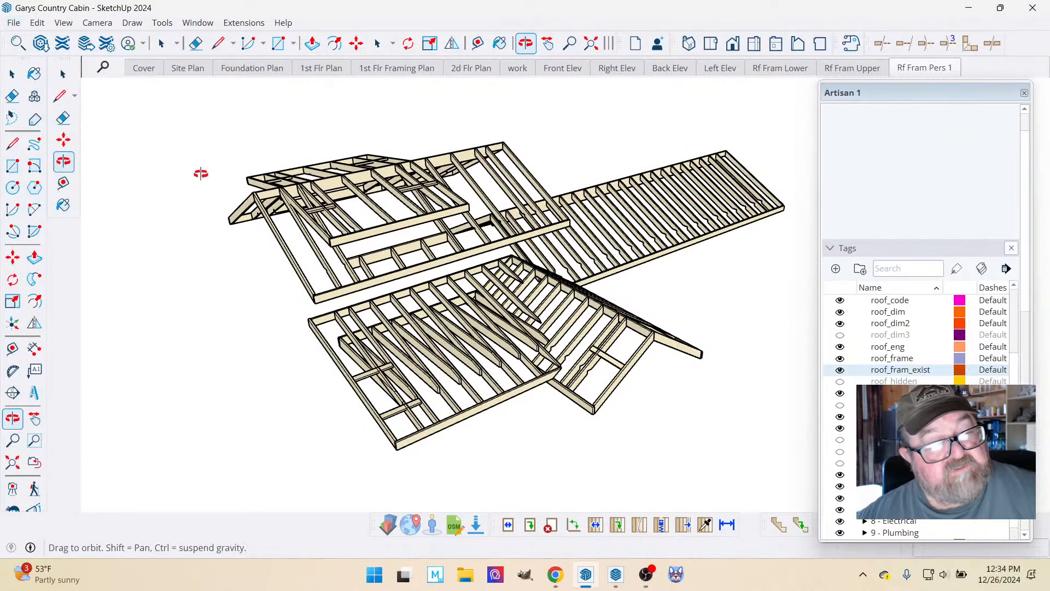
click(616, 574)
right_click(500, 366)
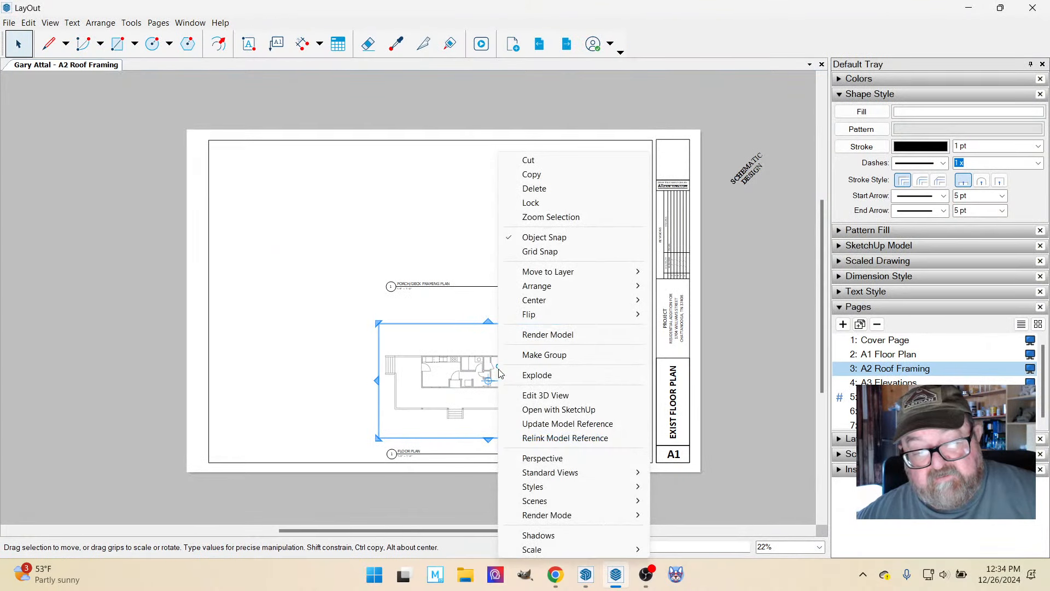
click(536, 424)
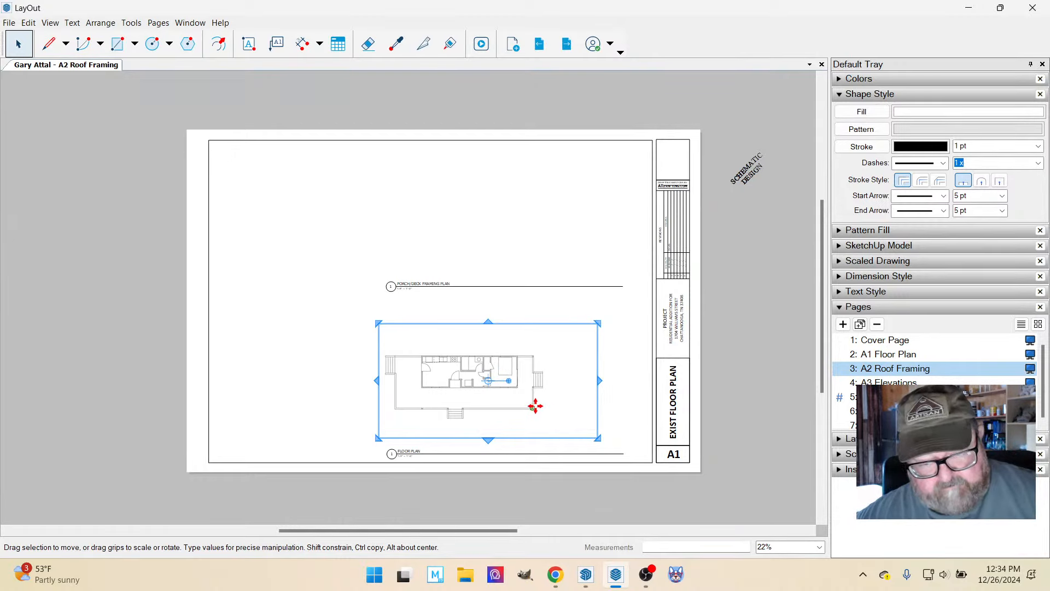
Assign the Rf Fram Lower scene to the viewport above the Floor Plan title.
right_click(534, 406)
mouse_move(593, 501)
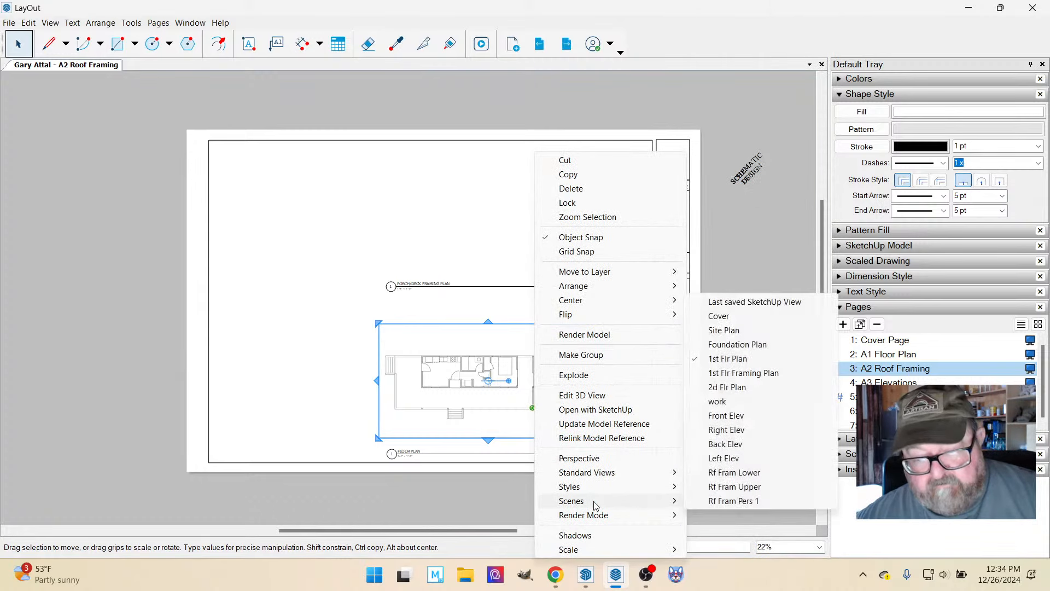
click(748, 474)
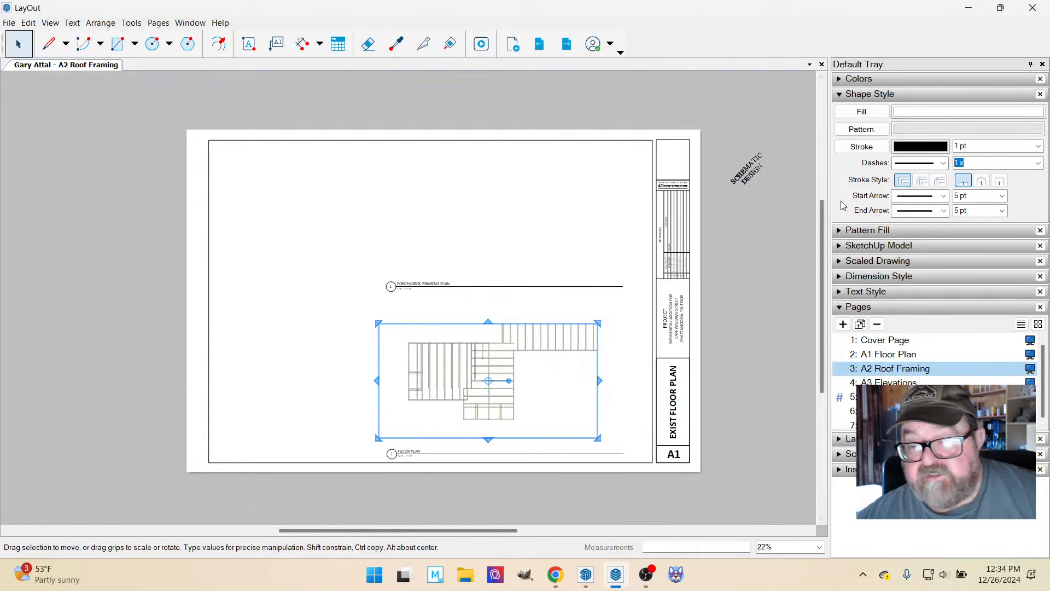
Set the Rf Fram Lower viewport's rendering to Hybrid and raise its lower edge farther above the Floor Plan title.
click(878, 245)
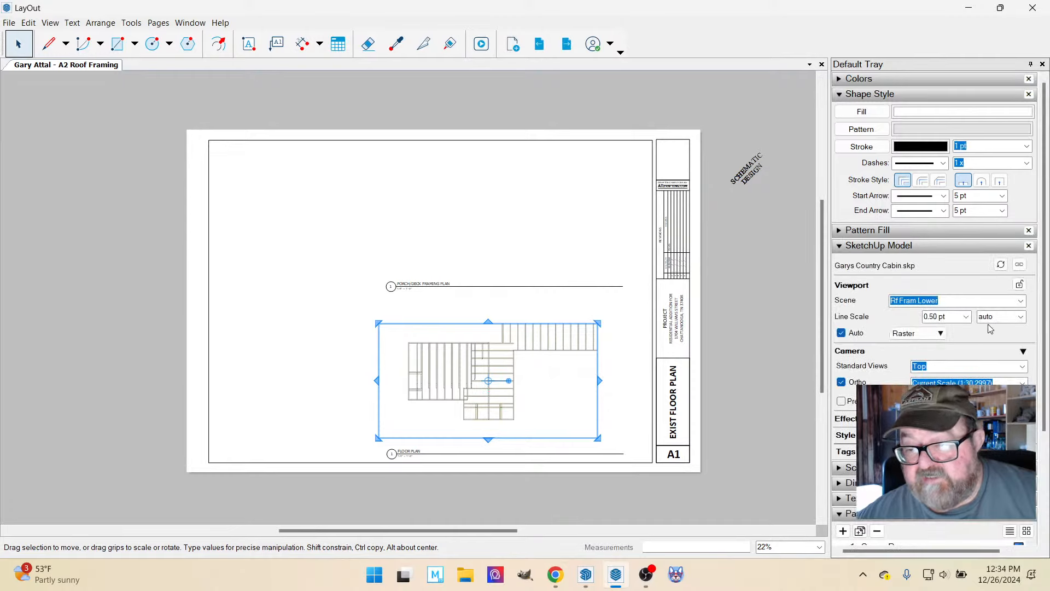
click(943, 334)
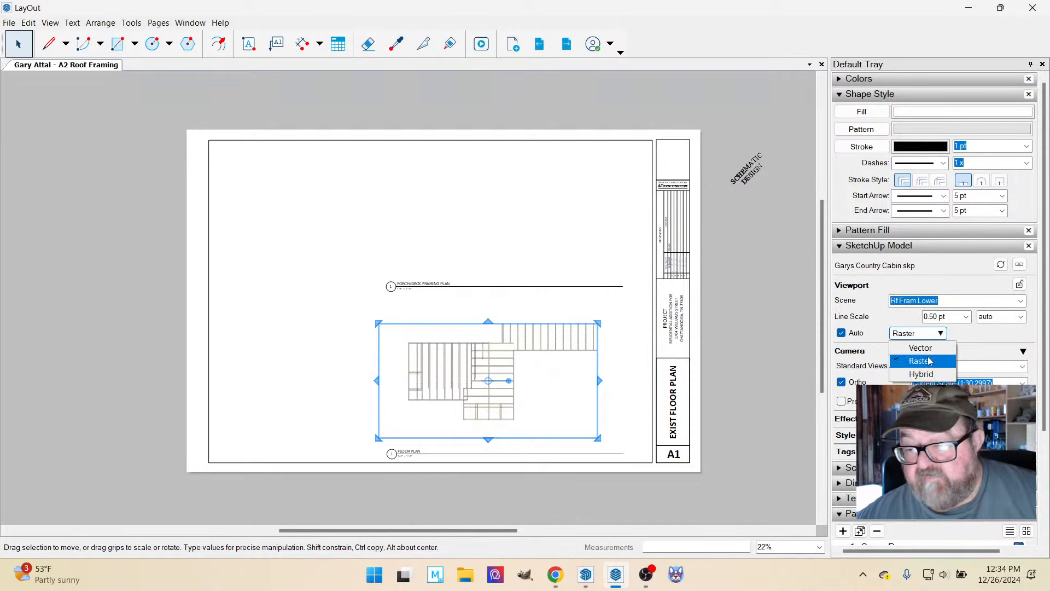
scroll(461, 458, up, 3)
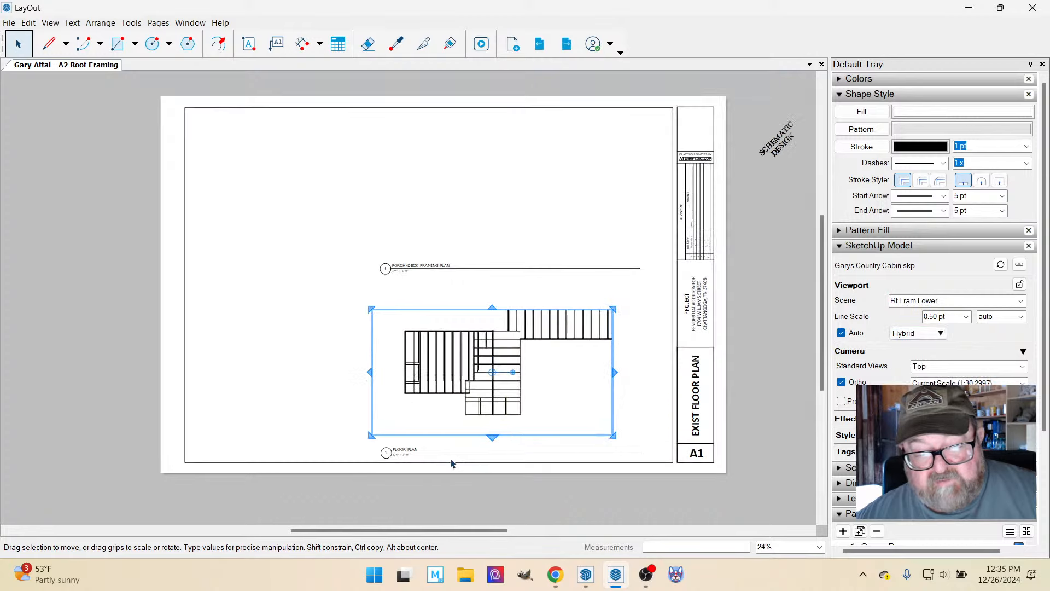
scroll(490, 452, up, 1)
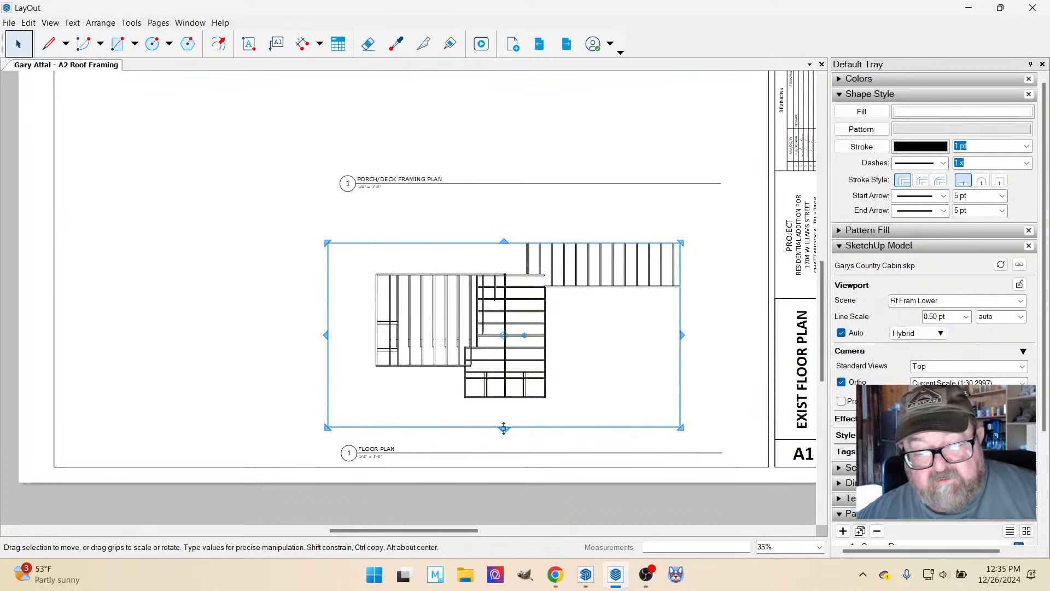
drag(504, 428, 504, 408)
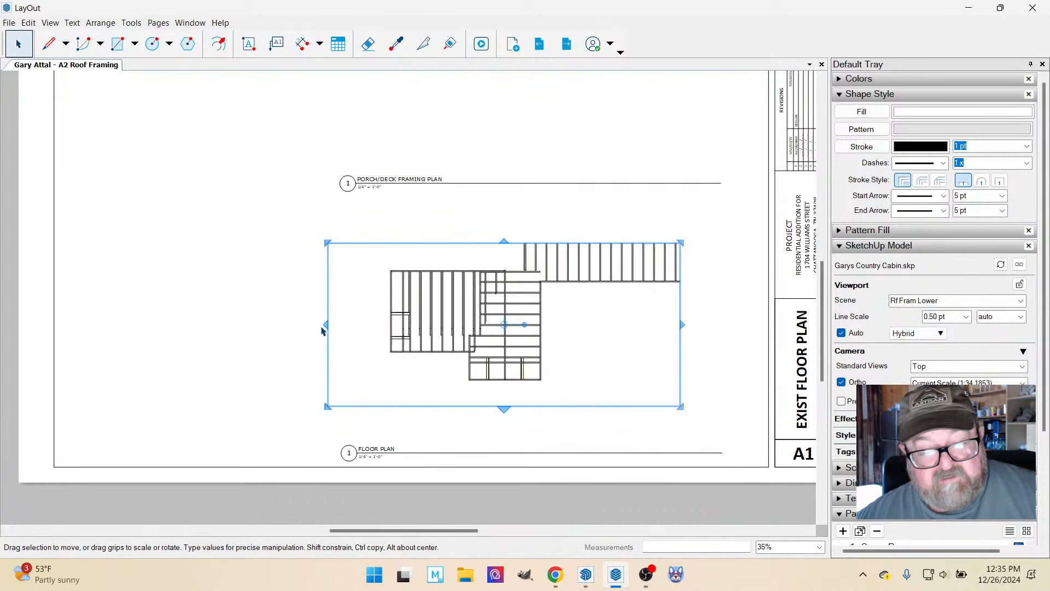
Try the 1/8" = 1'-0" scale on the Rf Fram Lower viewport.
right_click(528, 316)
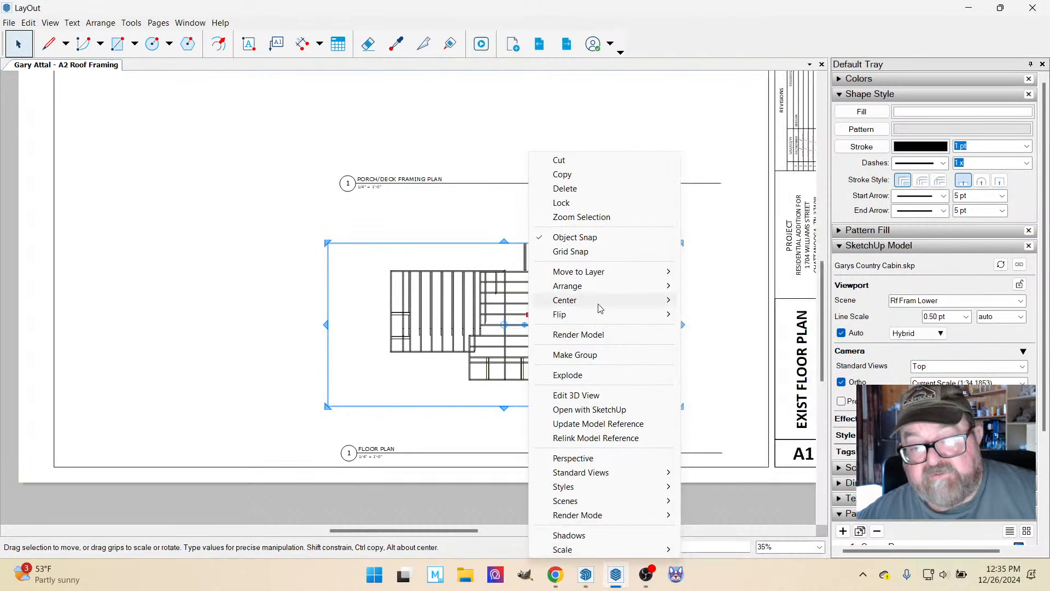
mouse_move(607, 548)
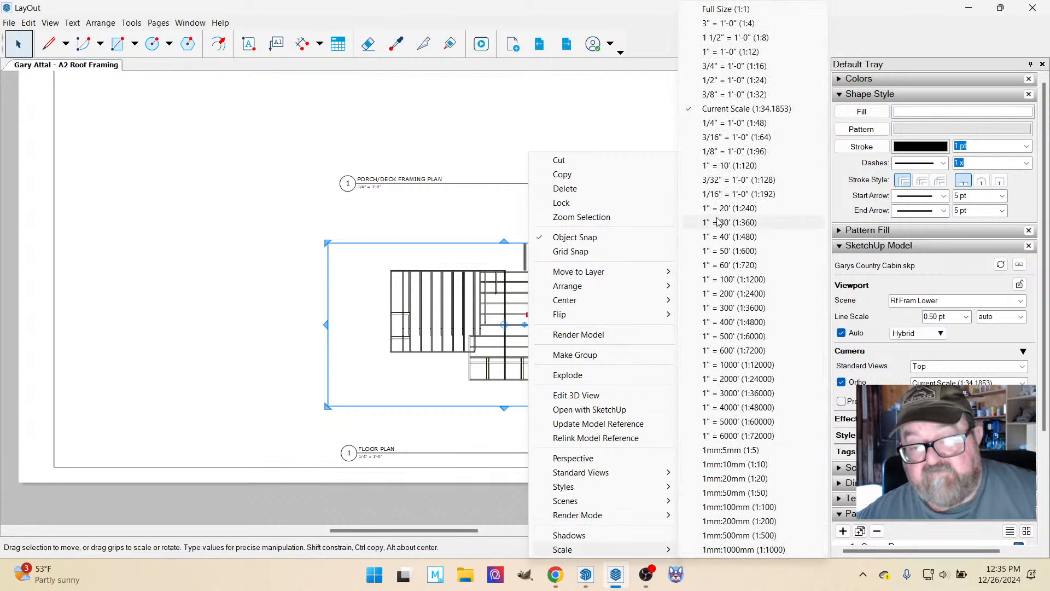
click(715, 153)
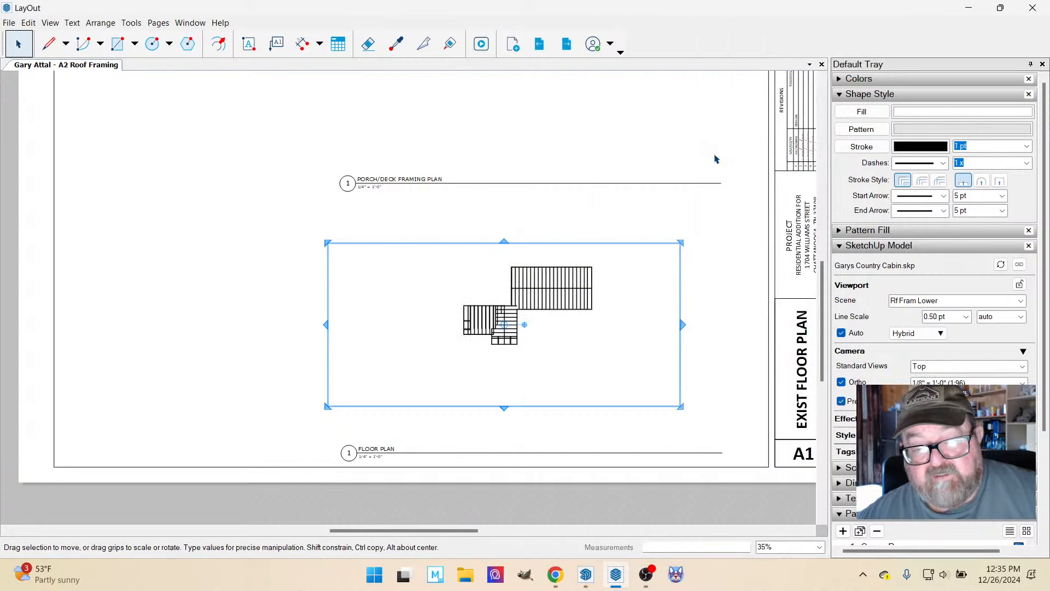
Set the Rf Fram Lower viewport's scale to 1/4" = 1'-0".
right_click(540, 290)
mouse_move(622, 550)
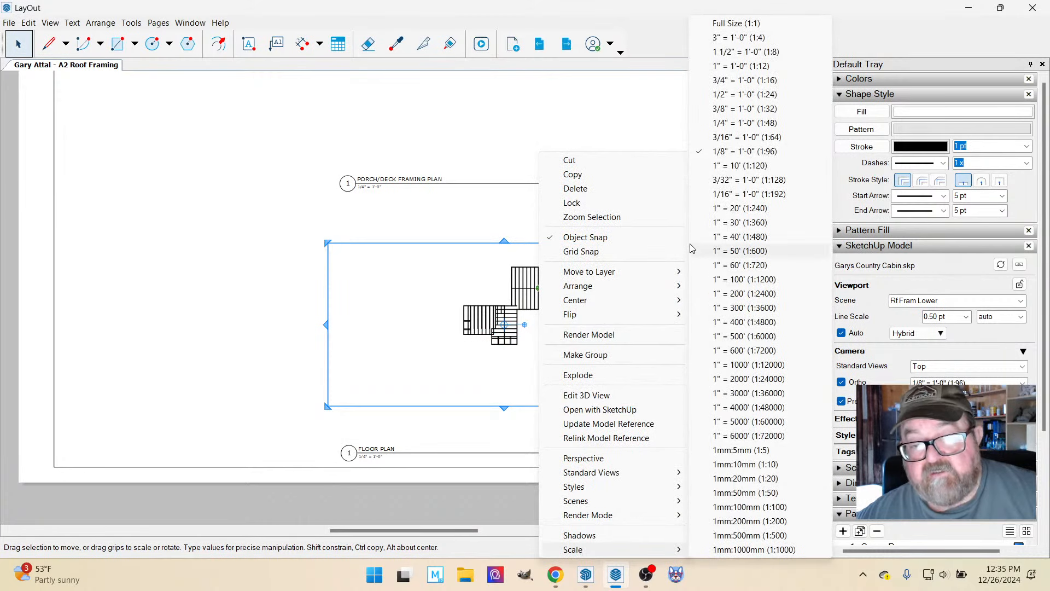
click(766, 122)
Move the Rf Fram Lower viewport down the page and raise its lower edge clear of the Floor Plan title.
scroll(546, 385, down, 2)
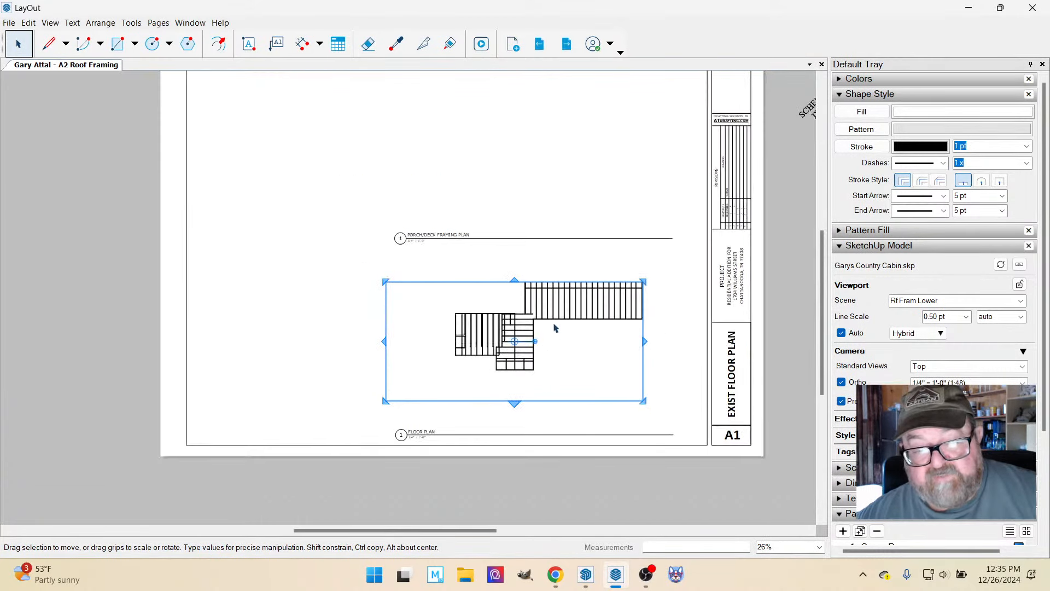
drag(554, 327, 555, 356)
scroll(518, 446, up, 1)
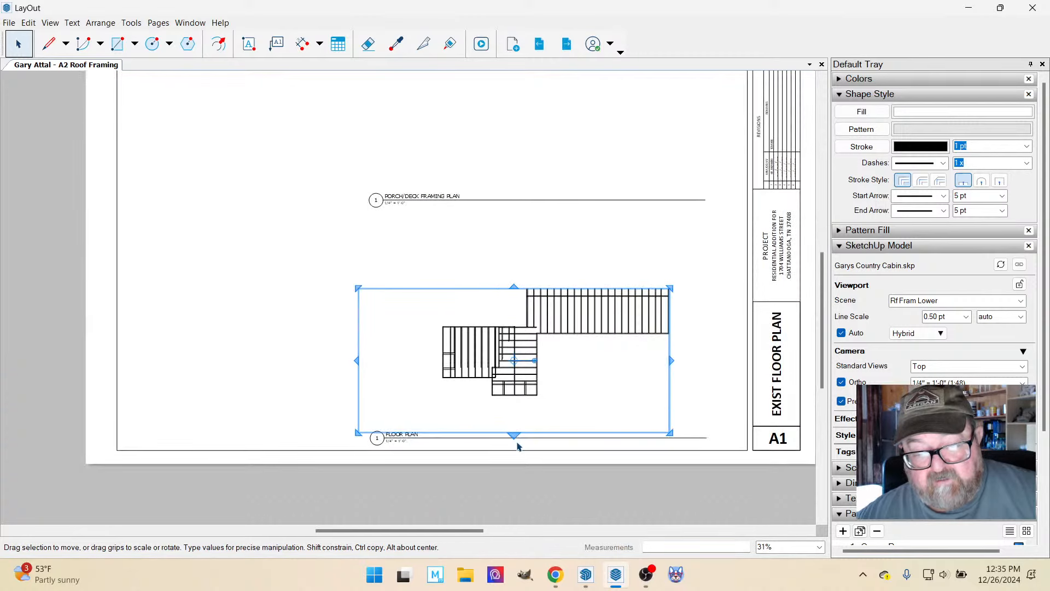
drag(515, 434, 515, 401)
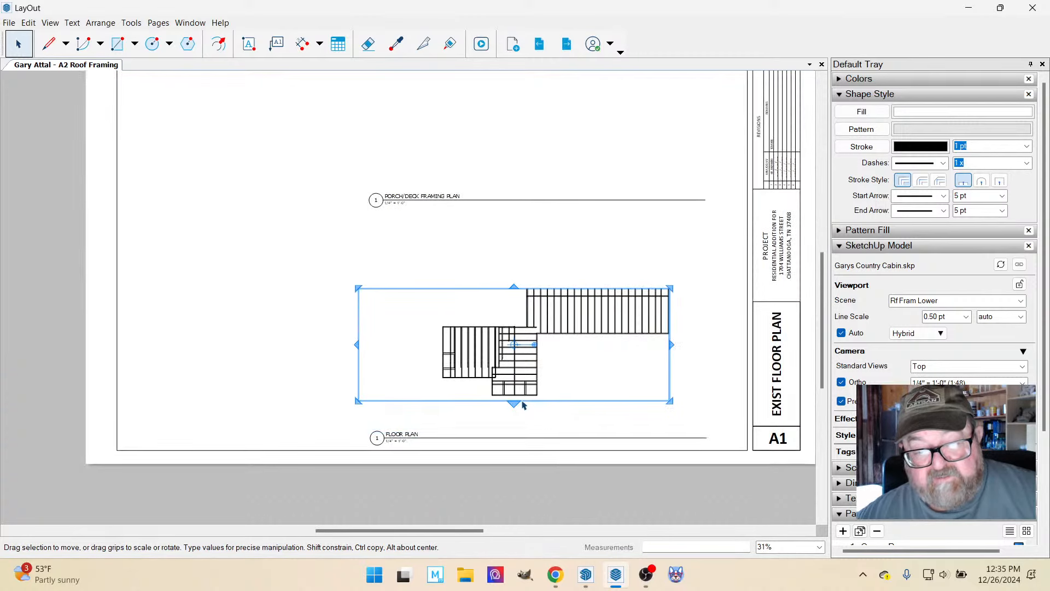
click(517, 280)
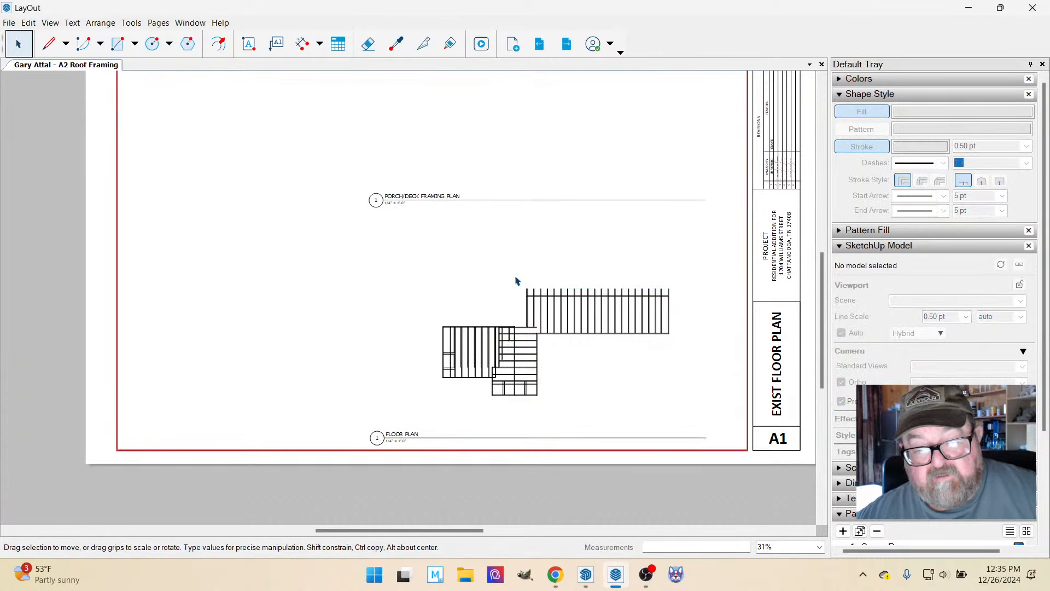
Extend the Rf Fram Lower viewport's upper edge toward the Porch/Deck Framing Plan title to uncover more of the long roof section's rafters.
scroll(512, 303, up, 2)
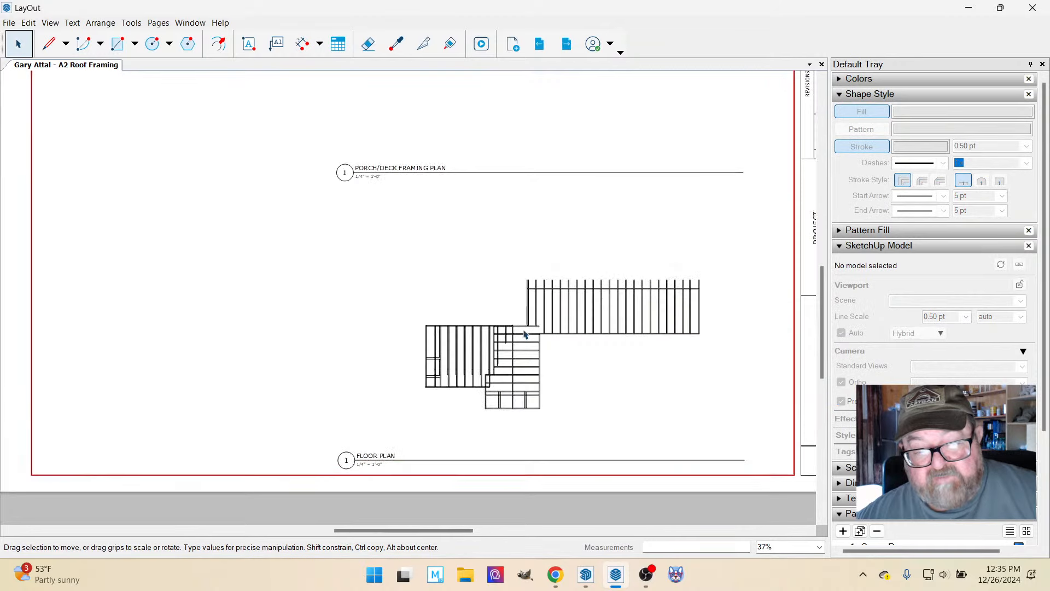
scroll(561, 316, down, 2)
click(572, 319)
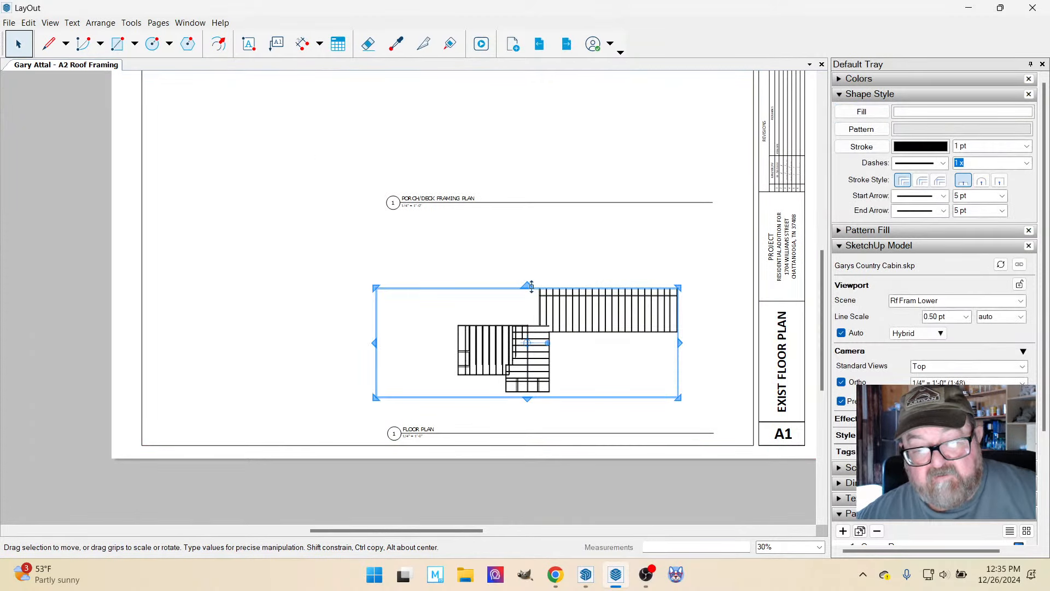
drag(532, 285, 528, 261)
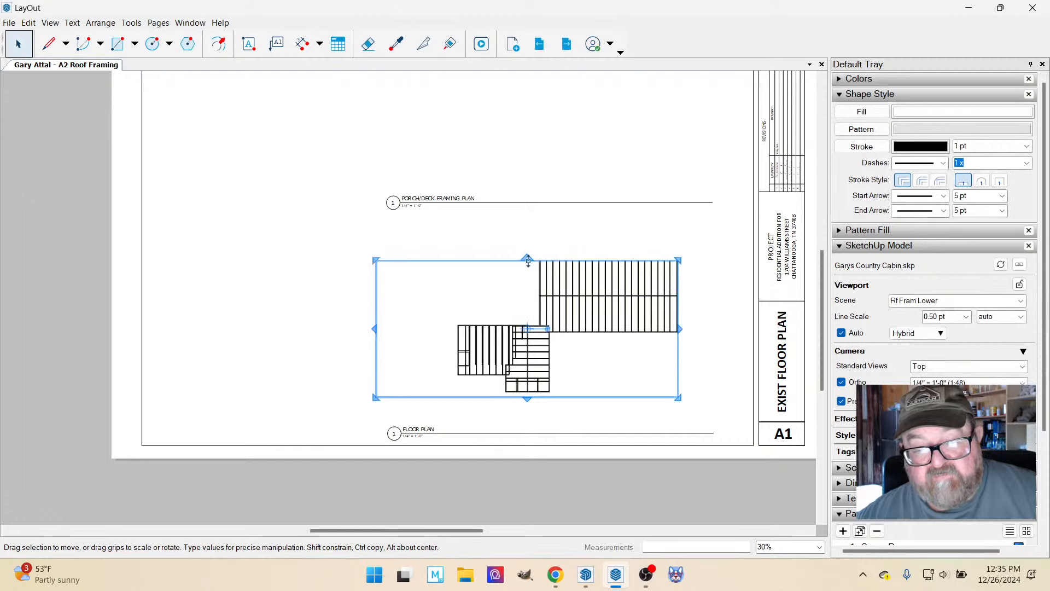
click(528, 247)
click(536, 269)
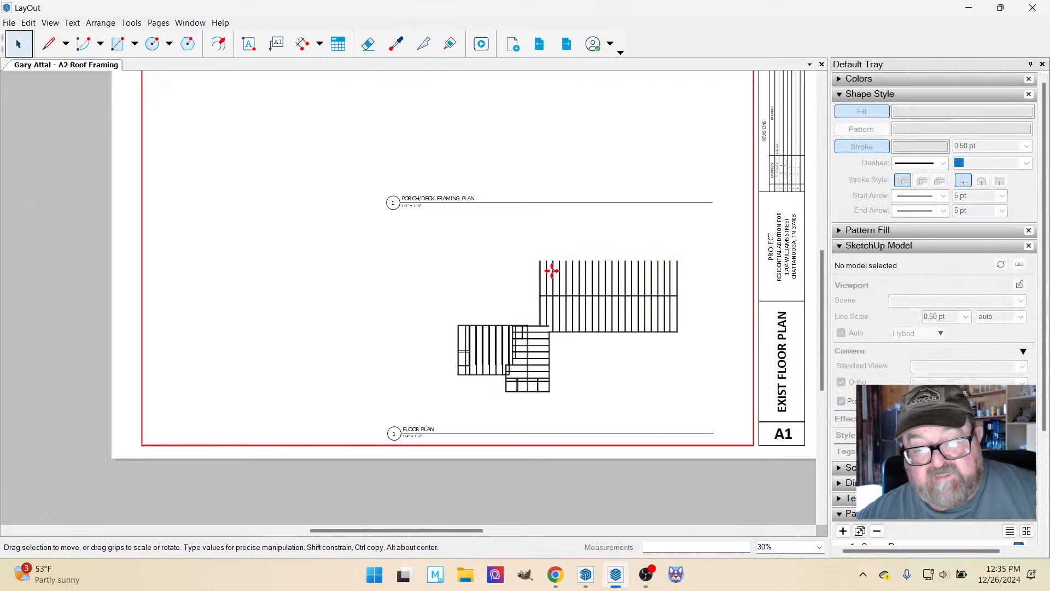
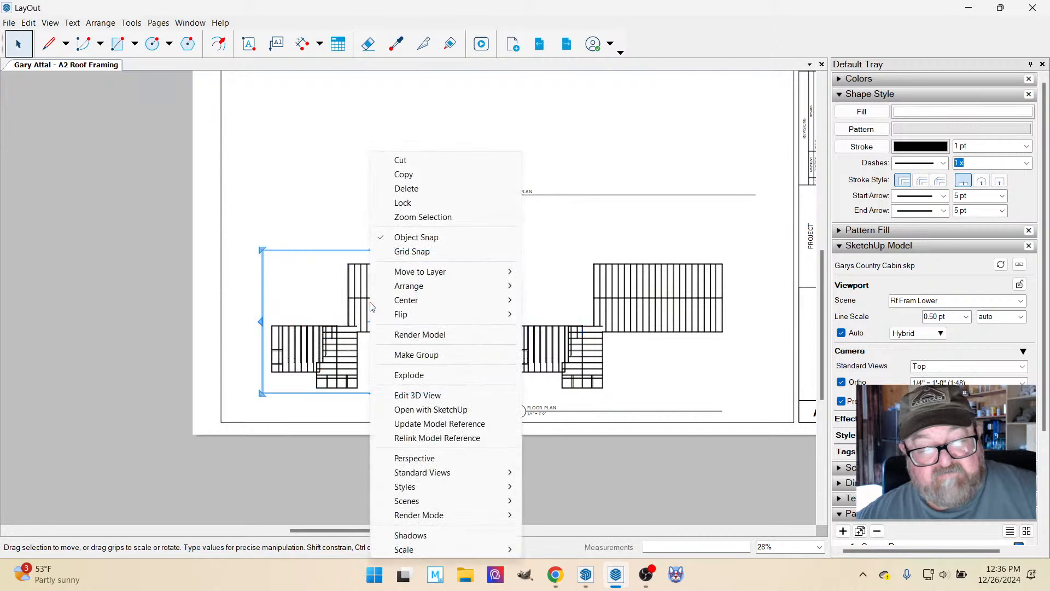
Switch the selected Rf Fram Lower viewport to the Rf Fram Pers 1 scene and extend its left edge to uncover the clipped framing.
mouse_move(418, 505)
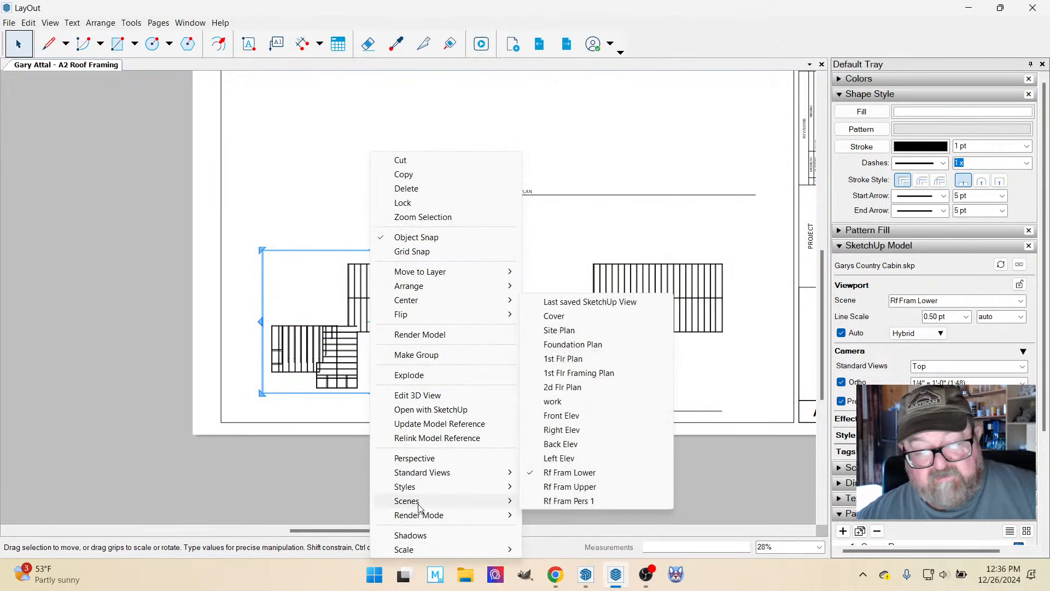
click(596, 501)
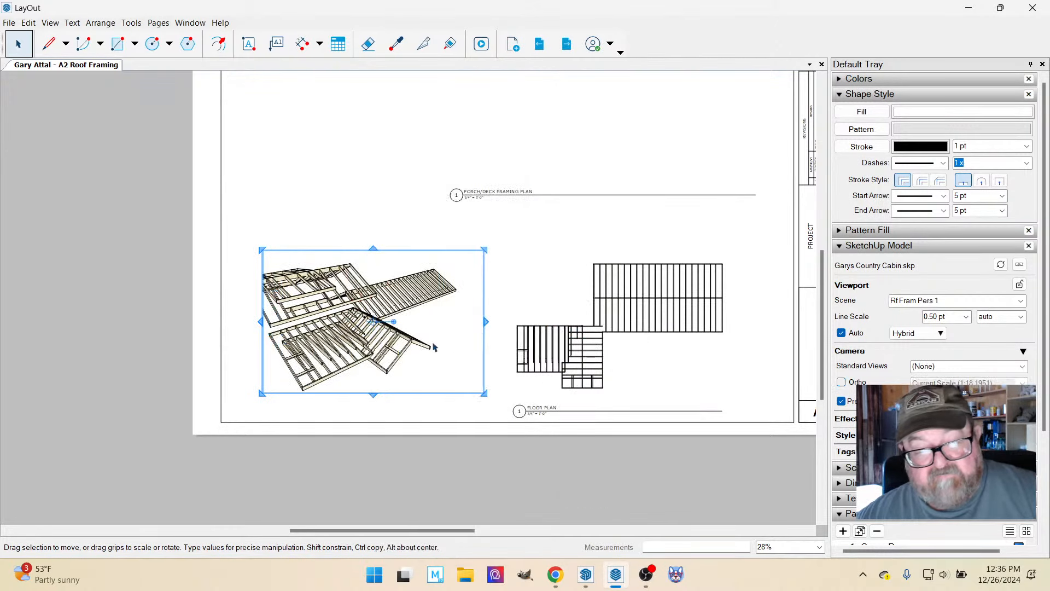
scroll(458, 368, down, 1)
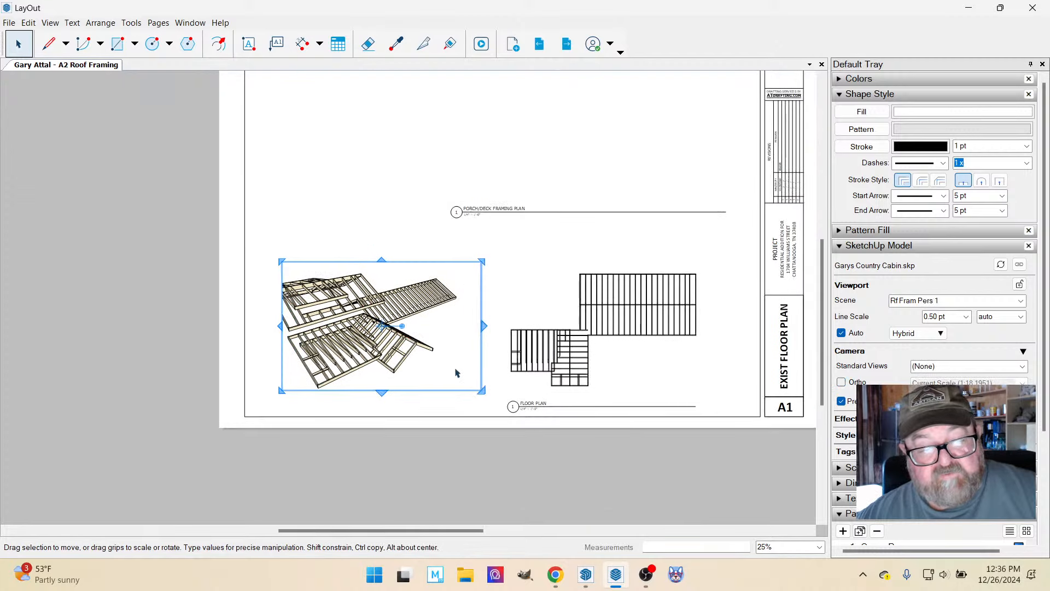
scroll(310, 320, up, 1)
drag(277, 327, 256, 328)
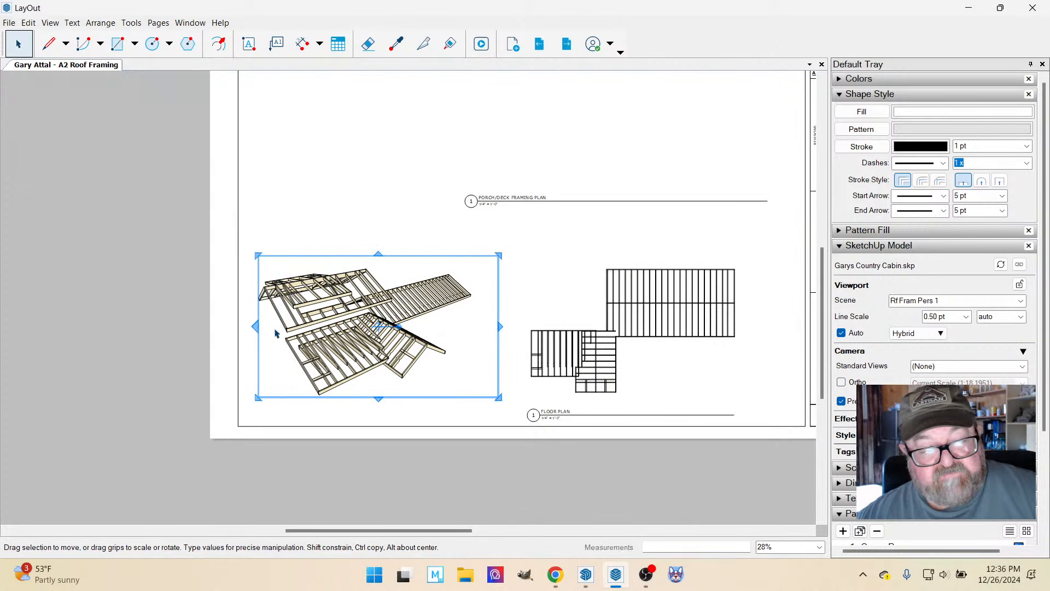
Enlarge and recenter the perspective roof framing inside its viewport, and extend the viewport's upper edge.
click(359, 307)
click(359, 305)
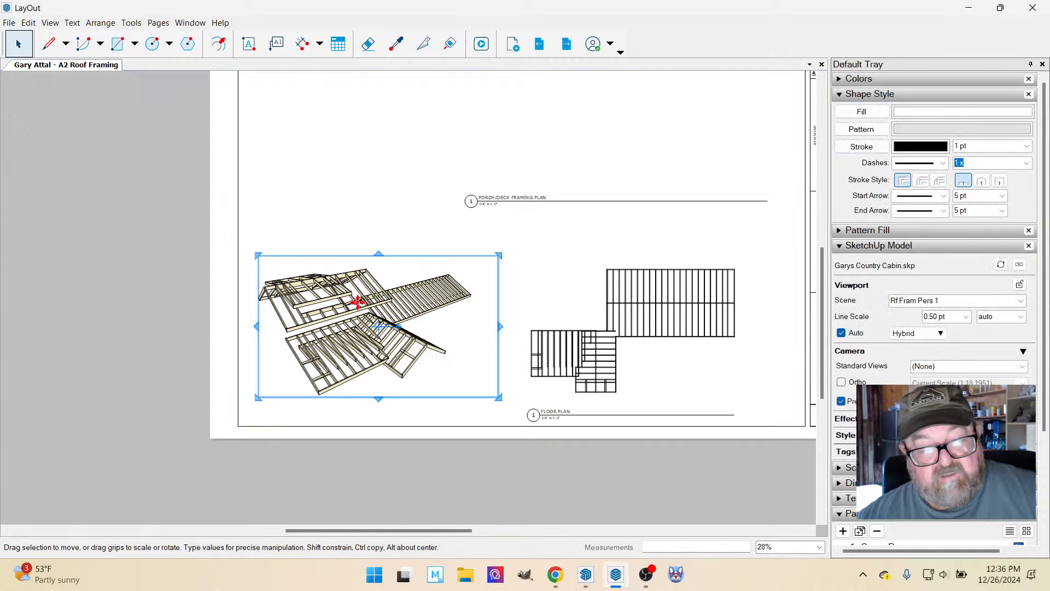
double_click(358, 304)
shift+middle_drag(358, 303, 385, 315)
scroll(385, 332, up, 1)
click(380, 230)
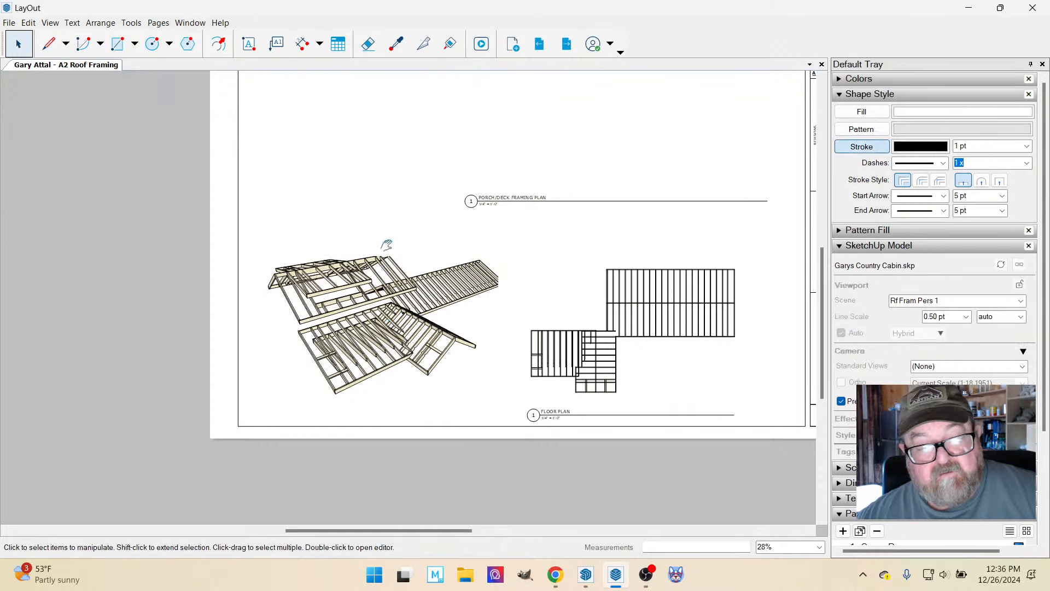
click(382, 272)
drag(378, 244, 378, 236)
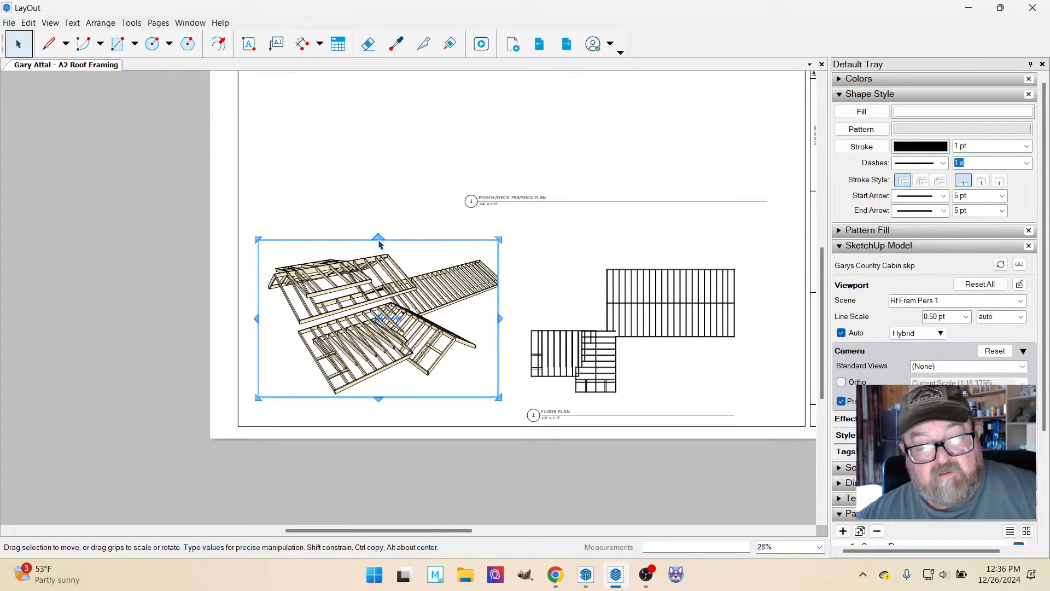
Zoom the perspective out slightly and shift it inside its viewport so the whole roof framing fits.
double_click(395, 314)
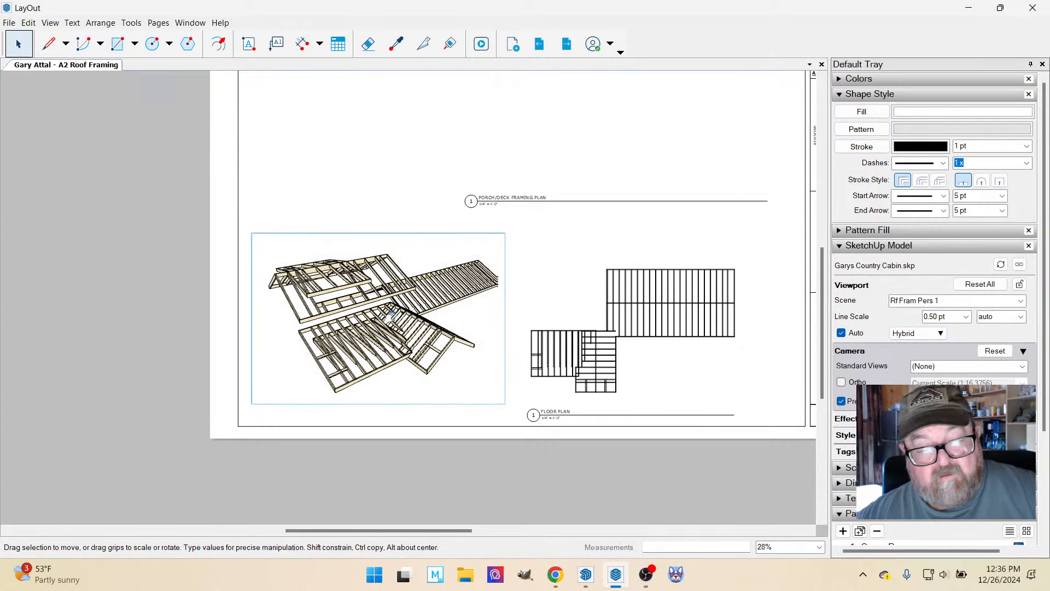
scroll(389, 316, down, 1)
drag(390, 316, 384, 319)
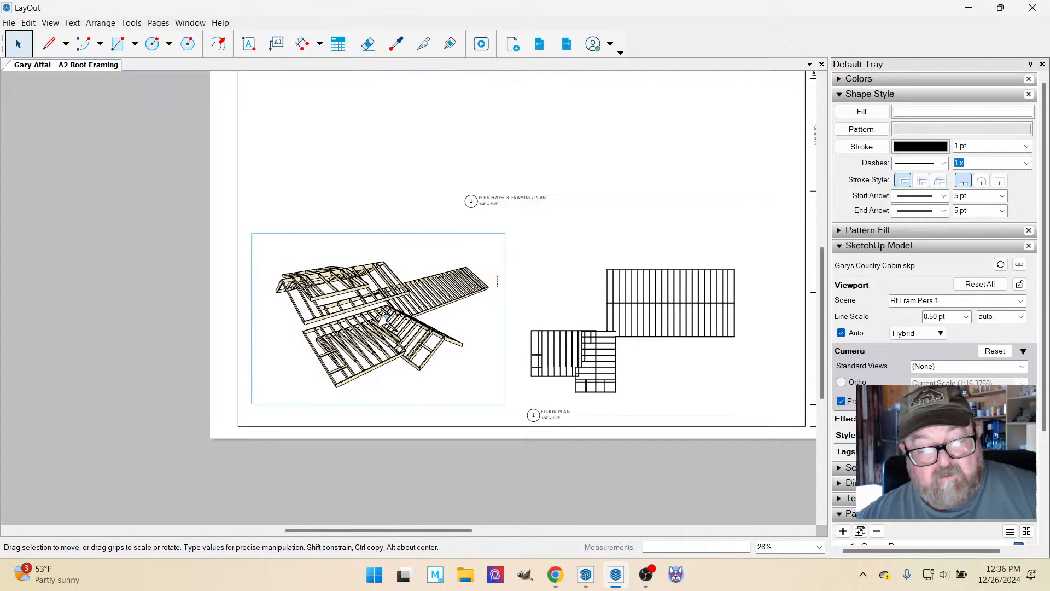
click(319, 188)
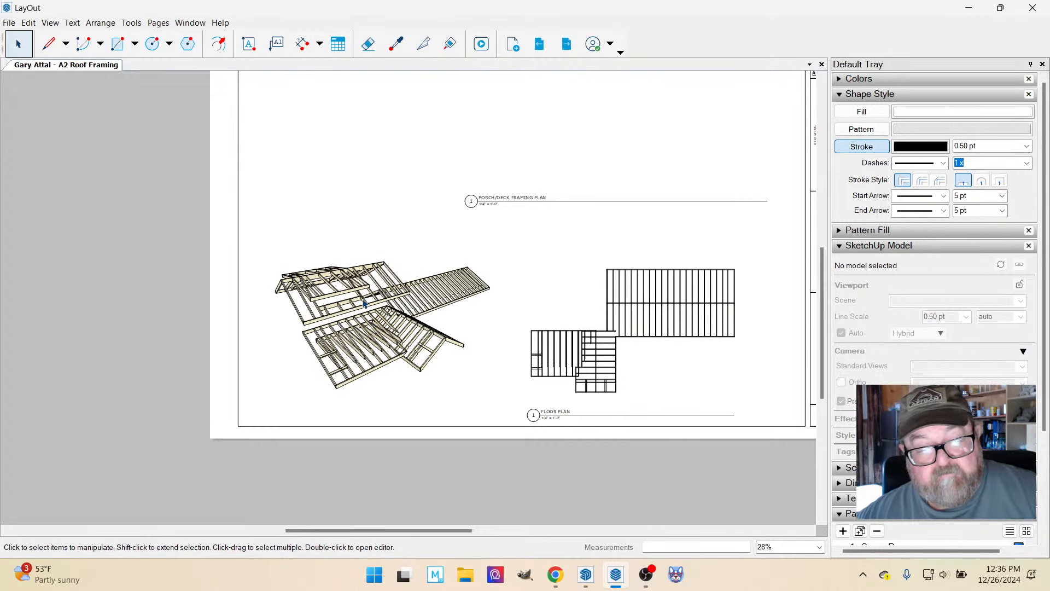
Copy the Floor Plan title beneath the perspective view and lengthen its line to the far end of the framing.
click(537, 412)
drag(538, 413, 277, 412)
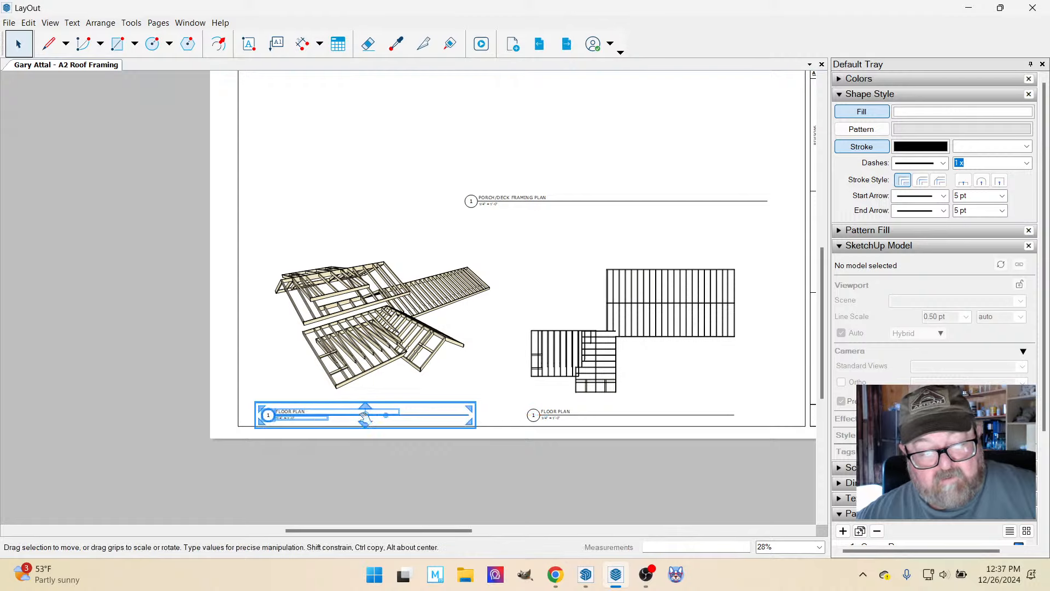
double_click(410, 421)
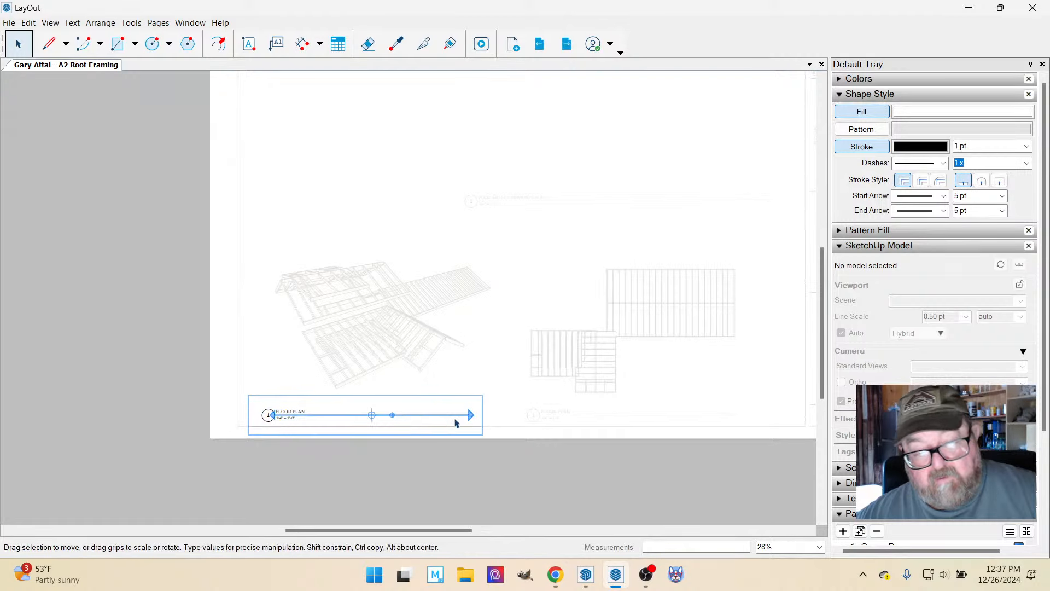
drag(471, 415, 490, 287)
click(224, 308)
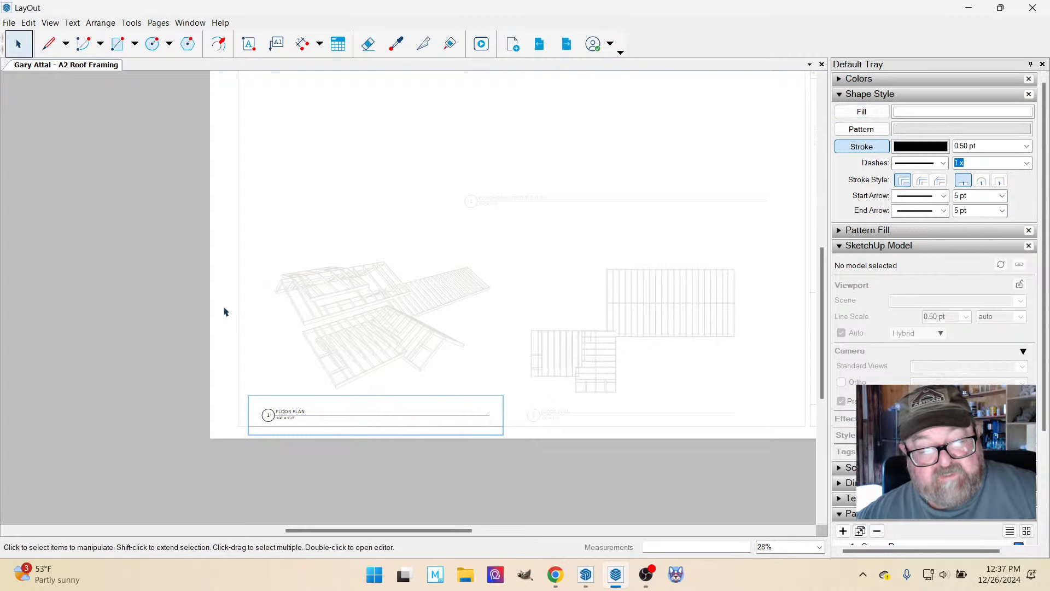
click(199, 316)
scroll(535, 454, down, 2)
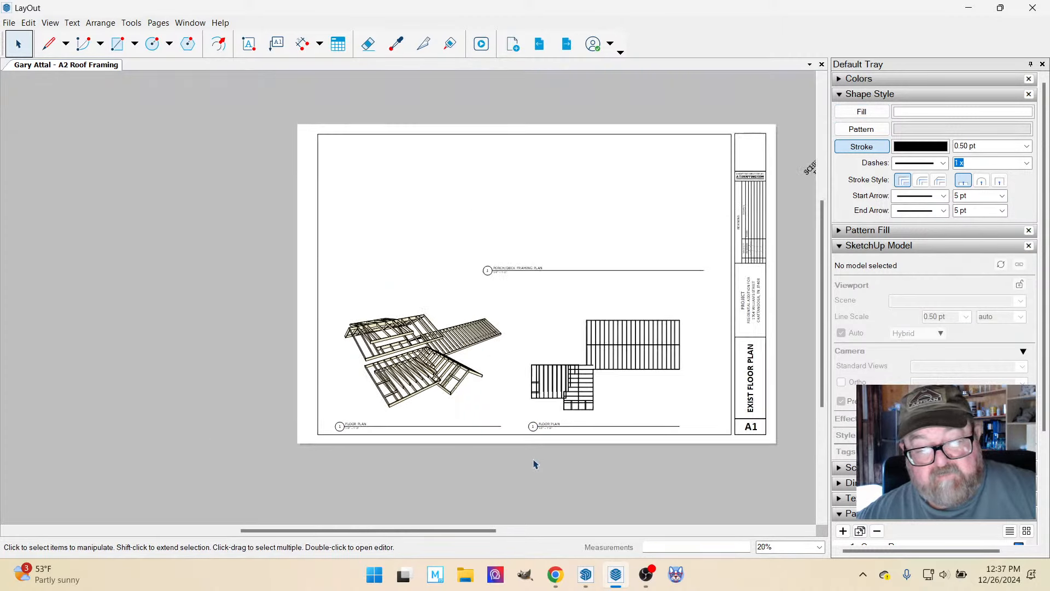
scroll(438, 295, up, 1)
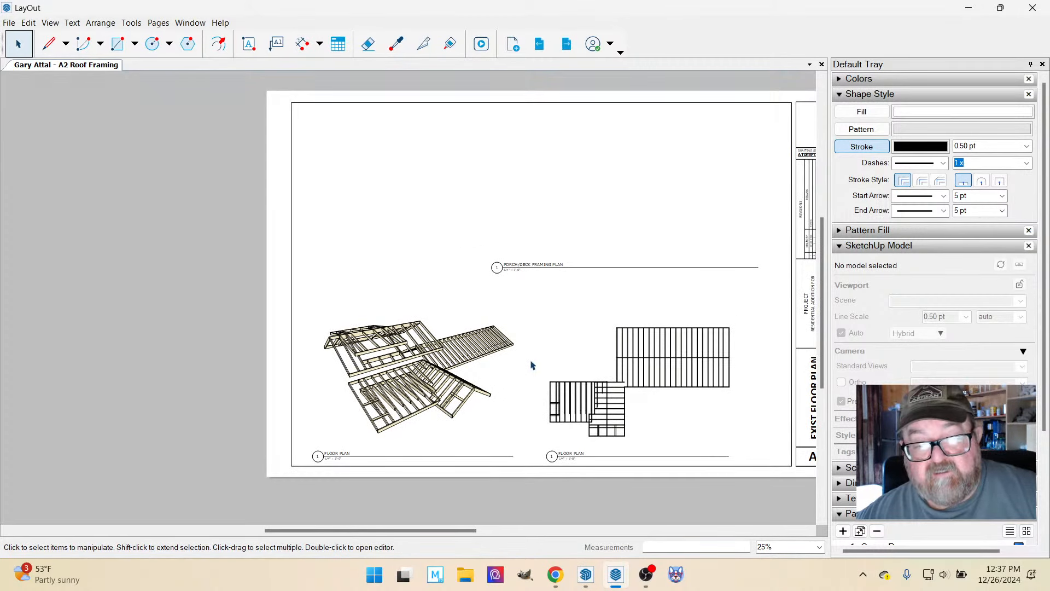
scroll(493, 345, down, 1)
scroll(588, 304, up, 1)
scroll(482, 314, down, 1)
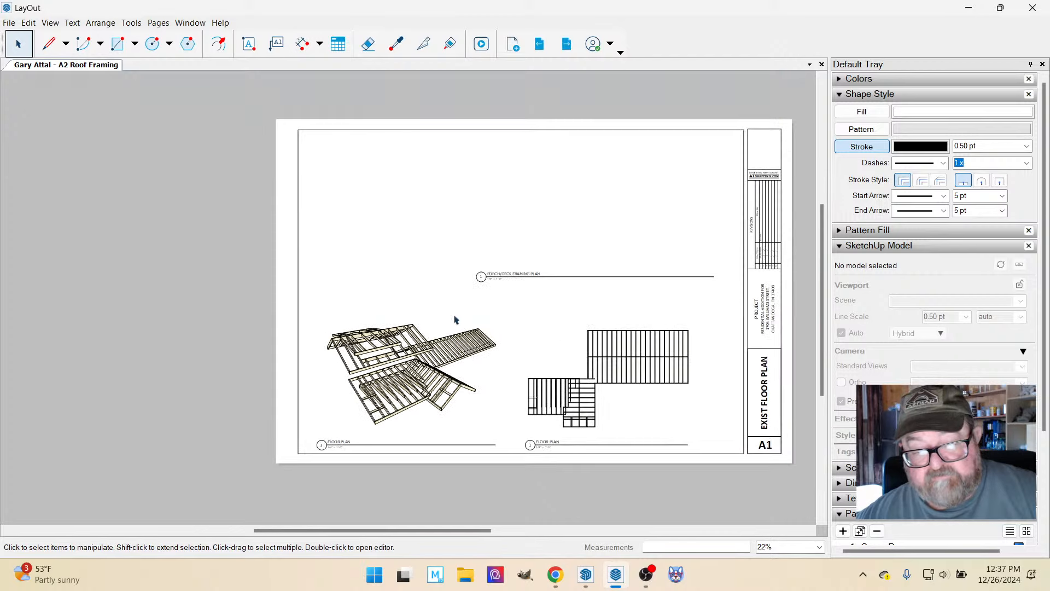
scroll(560, 322, up, 1)
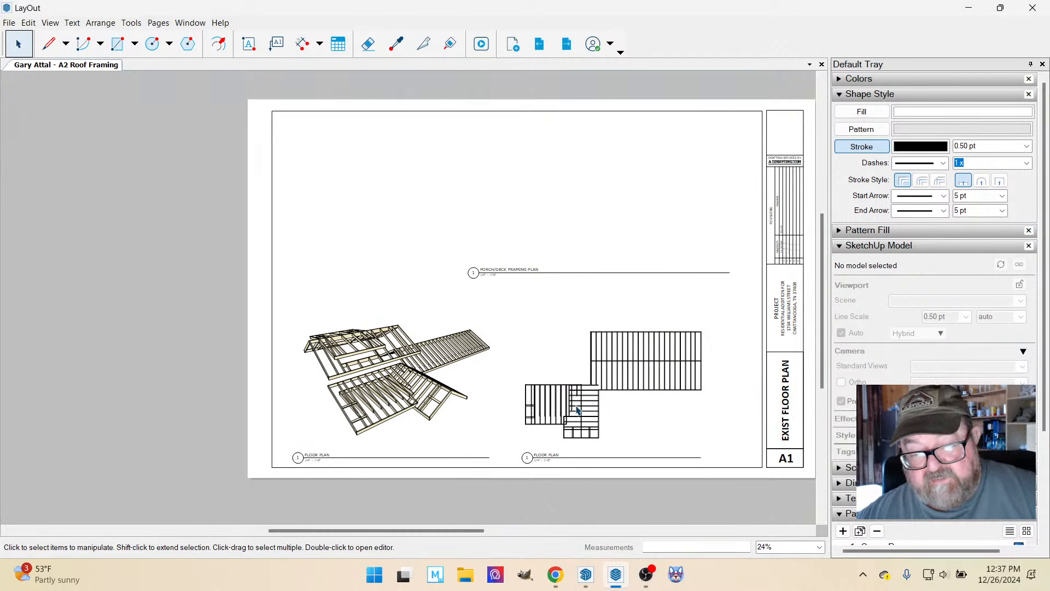
Switch to the Garys Country Cabin model in SketchUp, orbit around the roof framing and restore the Rf Fram Pers 1 scene.
mouse_move(611, 576)
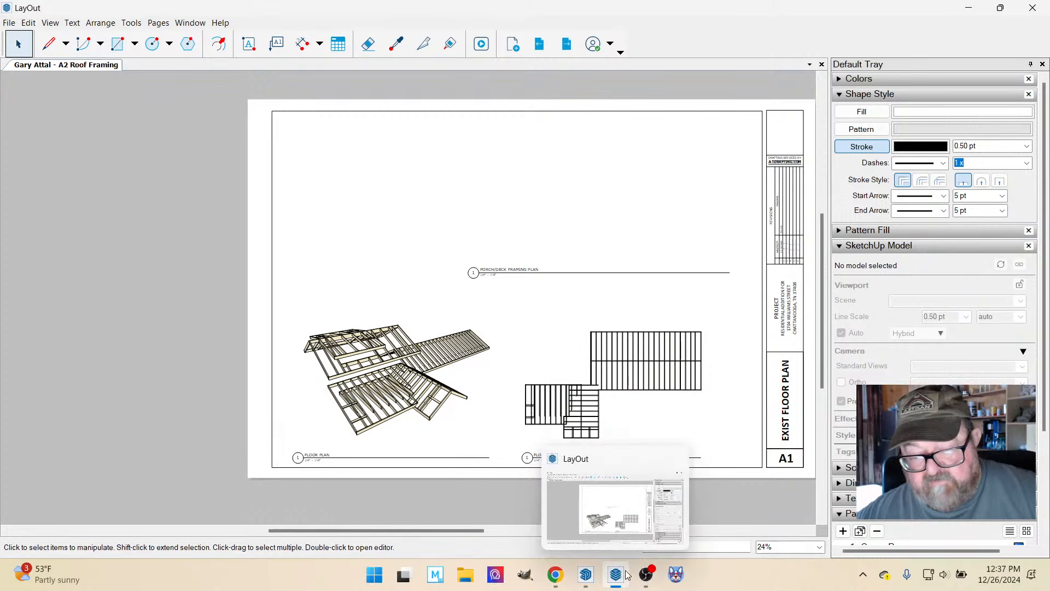
click(585, 576)
mouse_move(547, 405)
mouse_down()
mouse_move(509, 429)
mouse_move(503, 356)
mouse_up()
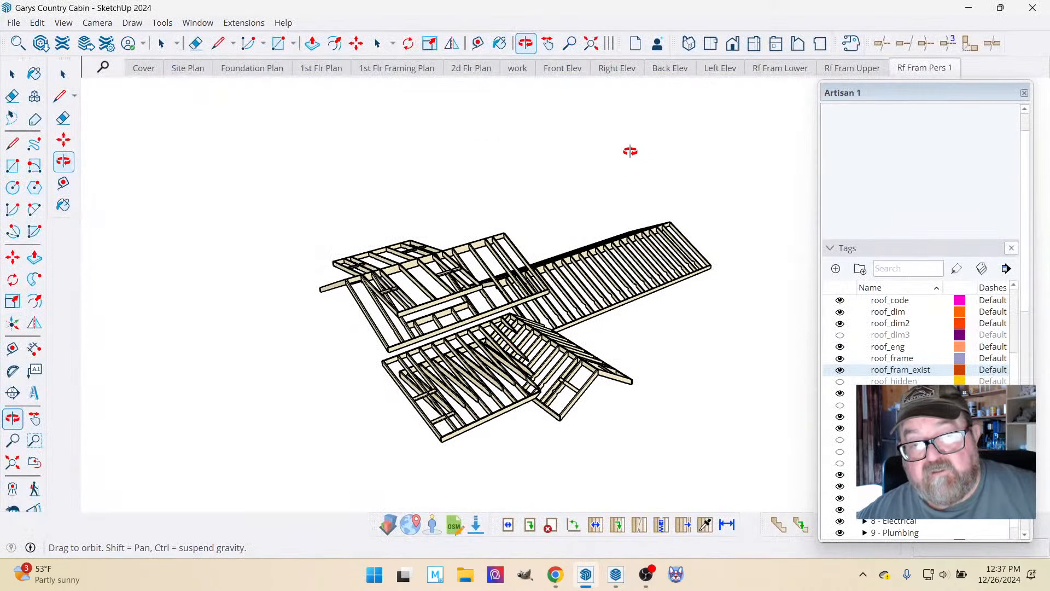
click(924, 68)
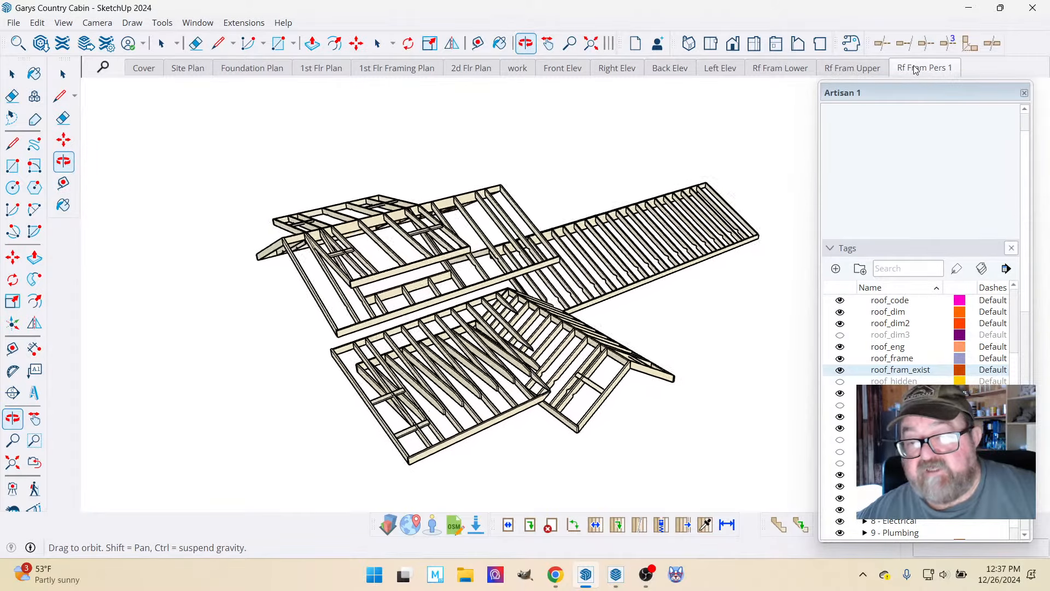
Add a scene named Rf Fram Overall based on Rf Fram Lower, and zoom its top view out to the whole roof framing.
click(780, 68)
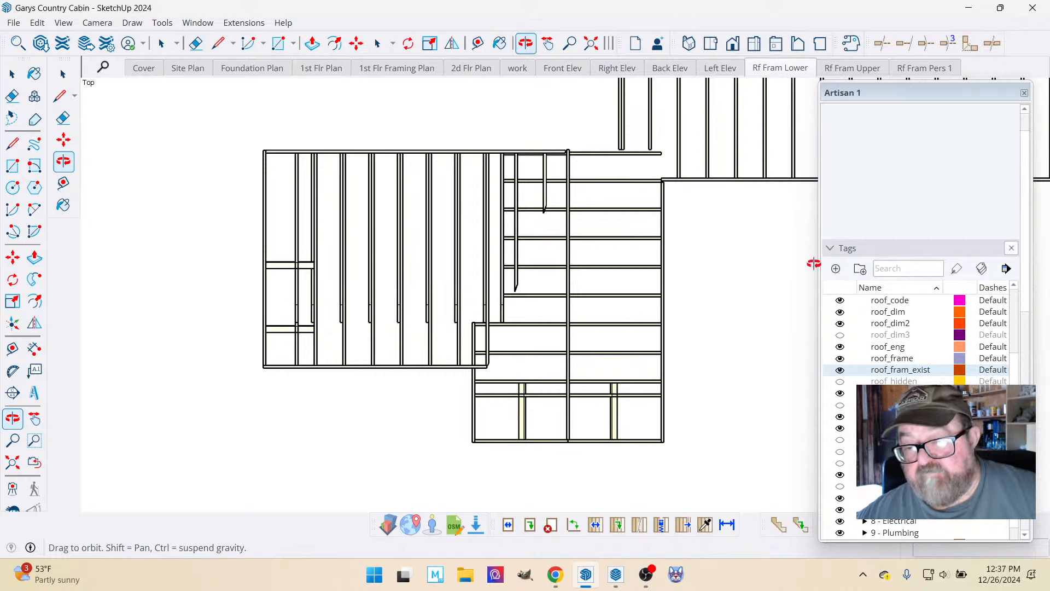
click(831, 251)
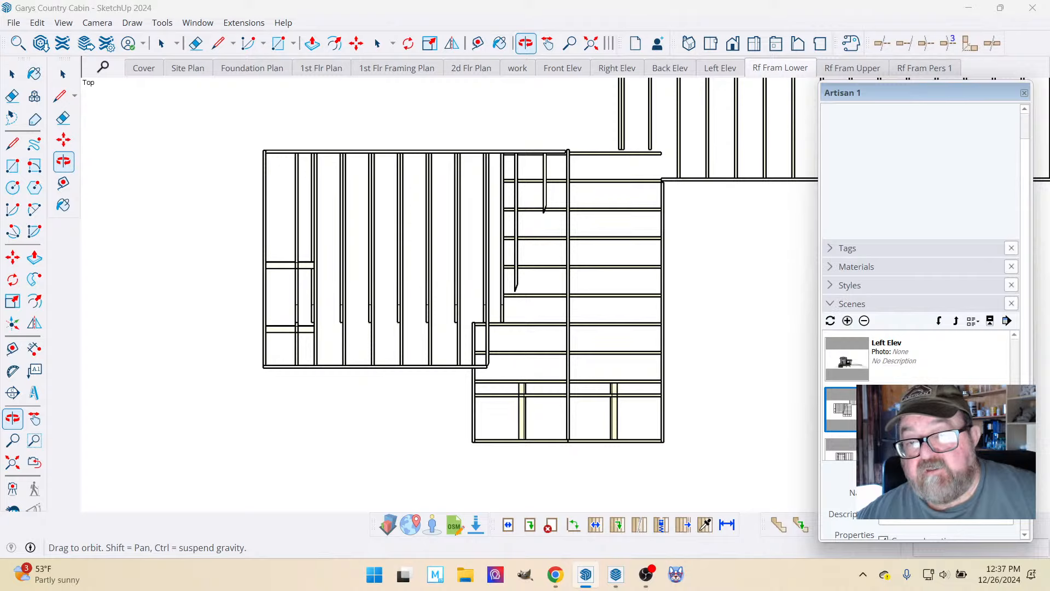
click(848, 320)
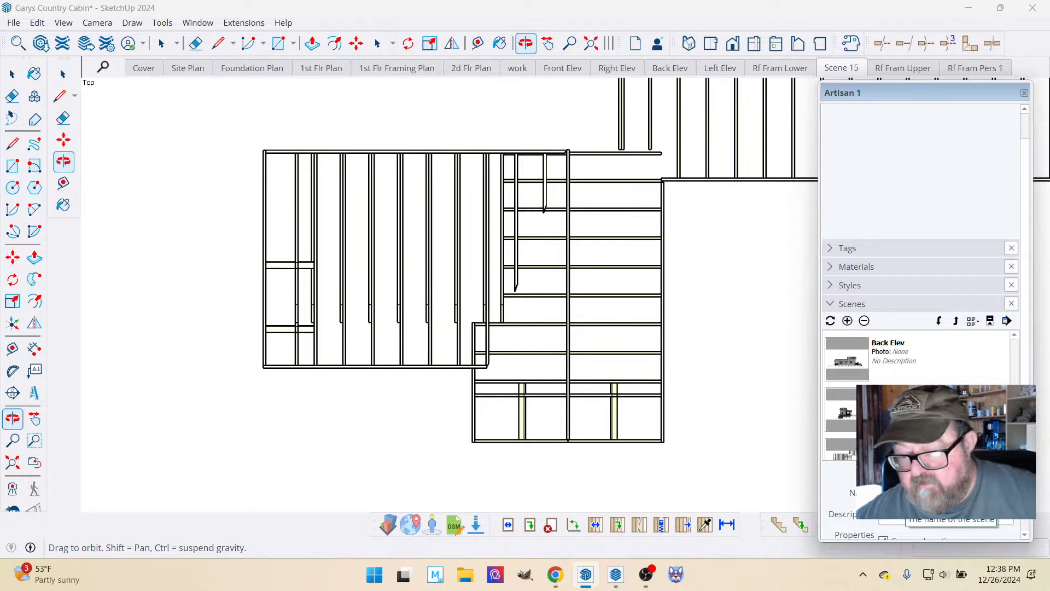
scroll(386, 344, down, 4)
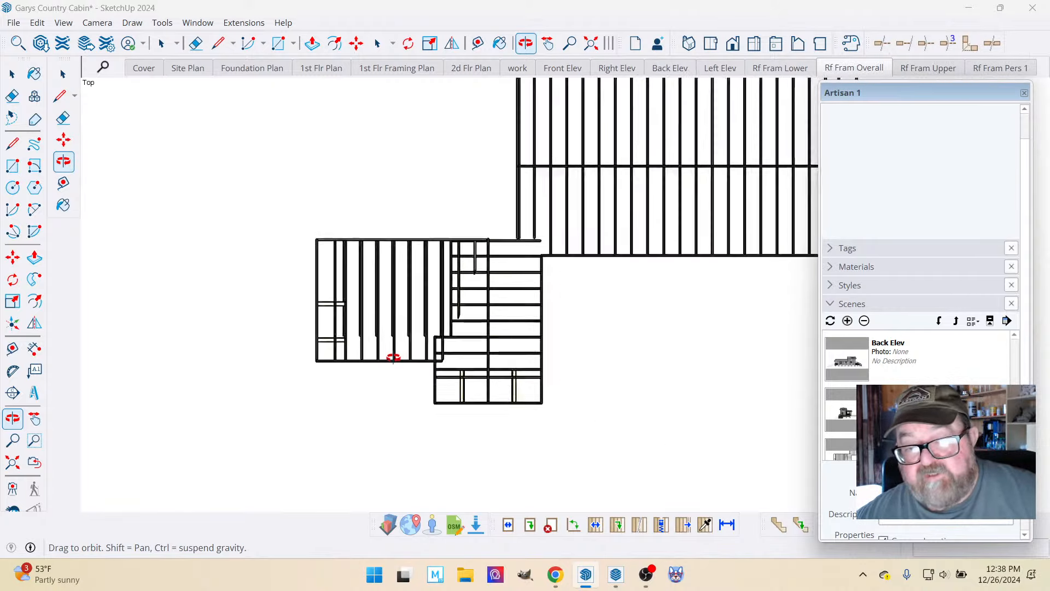
scroll(396, 360, down, 2)
scroll(429, 248, up, 2)
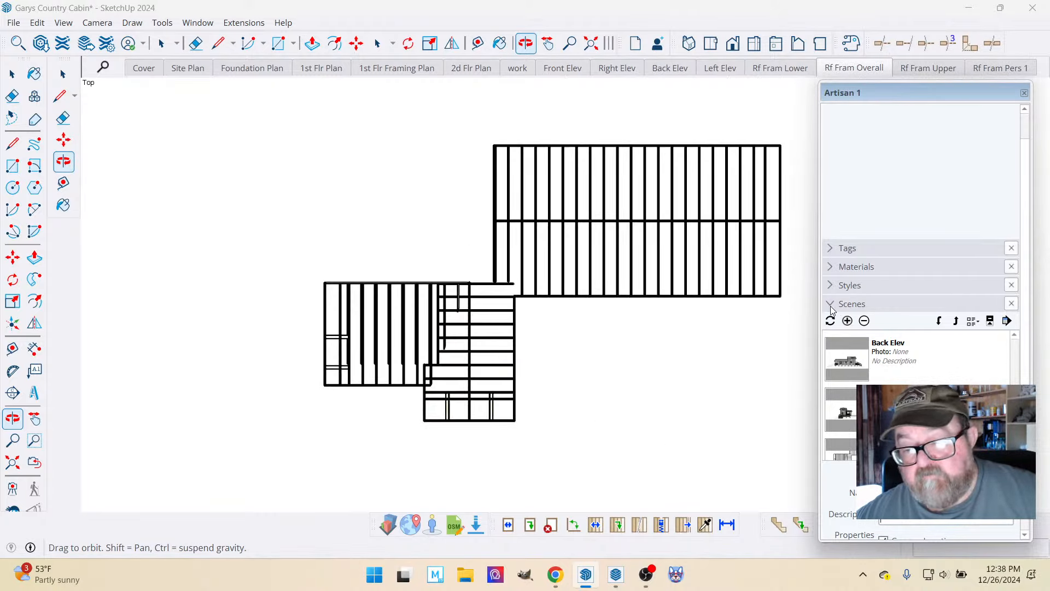
Try showing the upper roof framing tag over the lower roof in Rf Fram Overall, and hide it again.
click(832, 307)
click(832, 290)
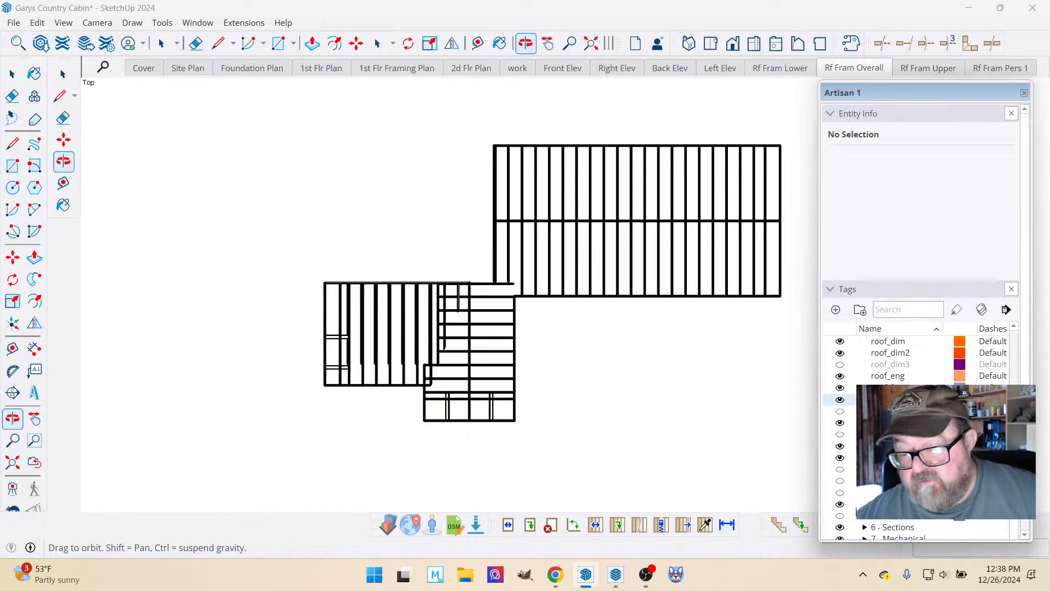
click(840, 516)
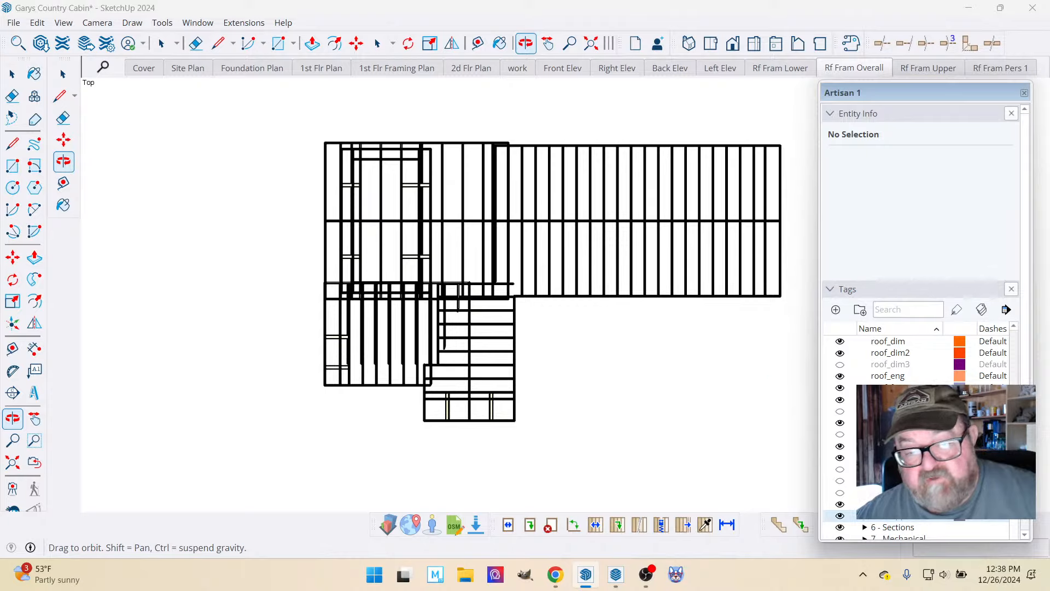
click(841, 516)
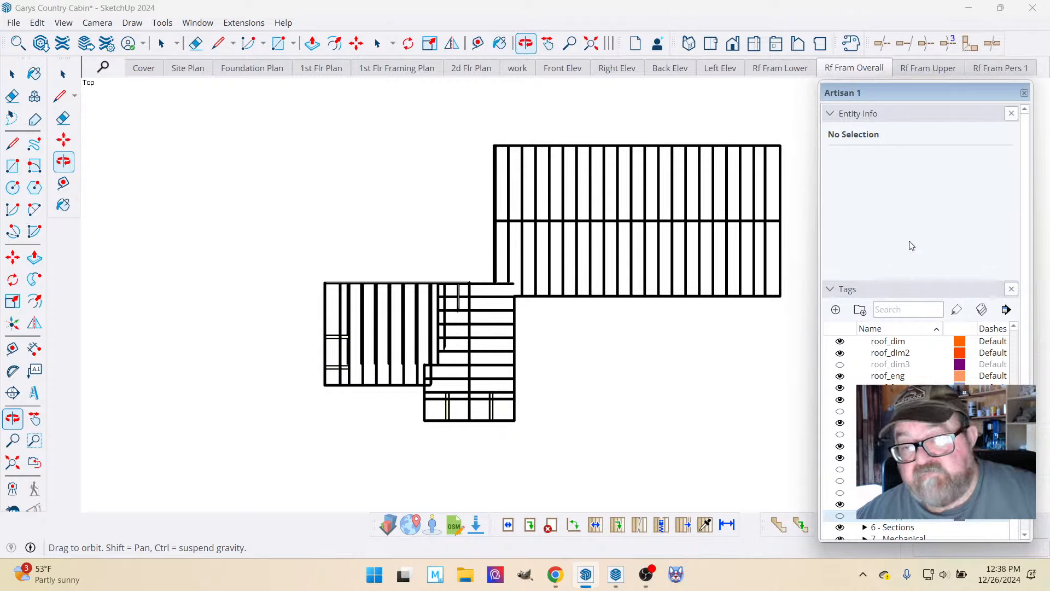
Delete the Rf Fram Overall scene.
click(831, 290)
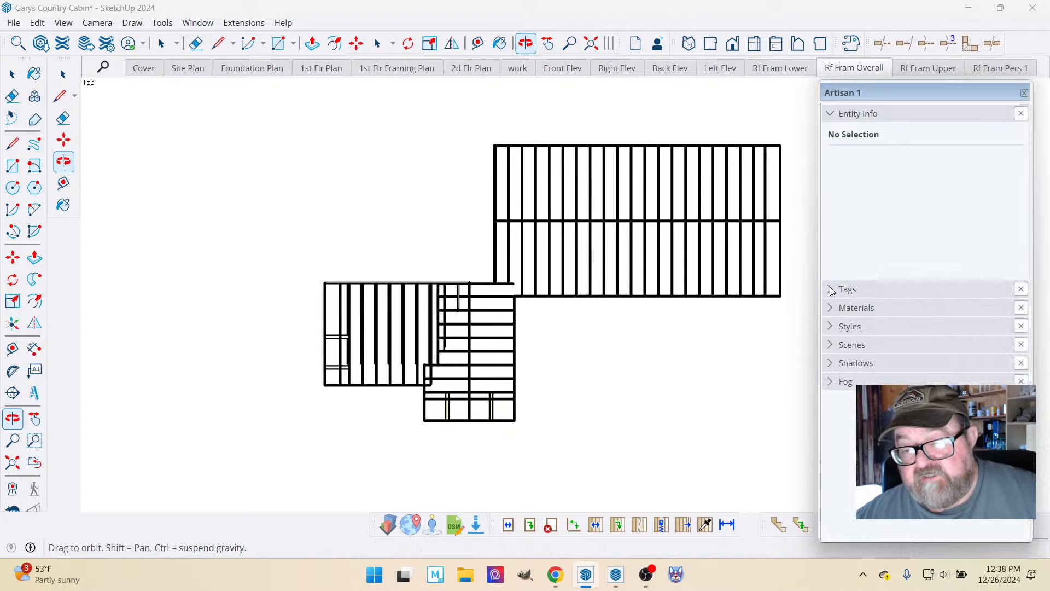
click(831, 346)
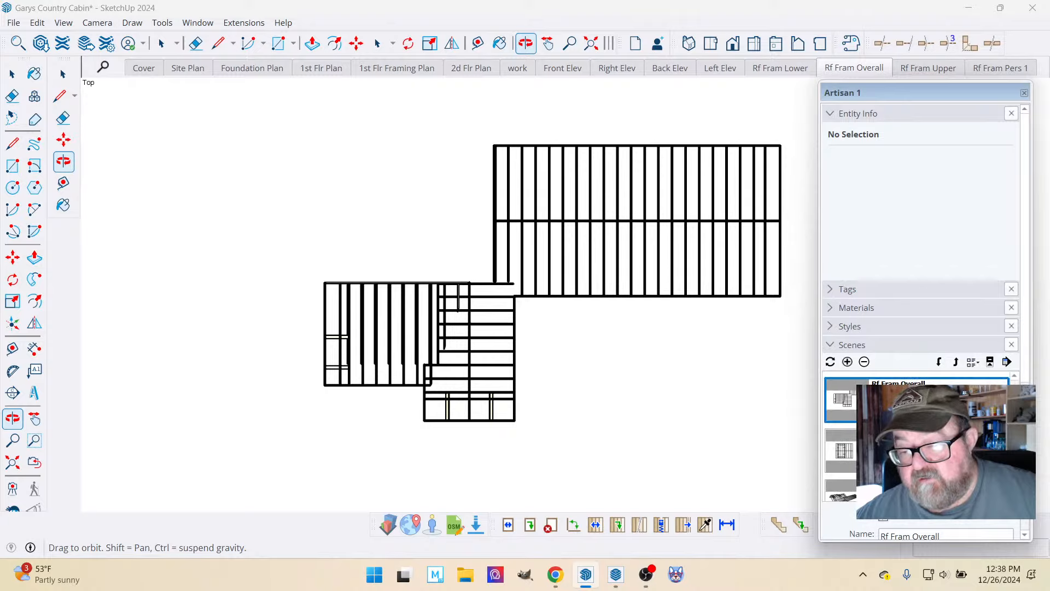
click(864, 362)
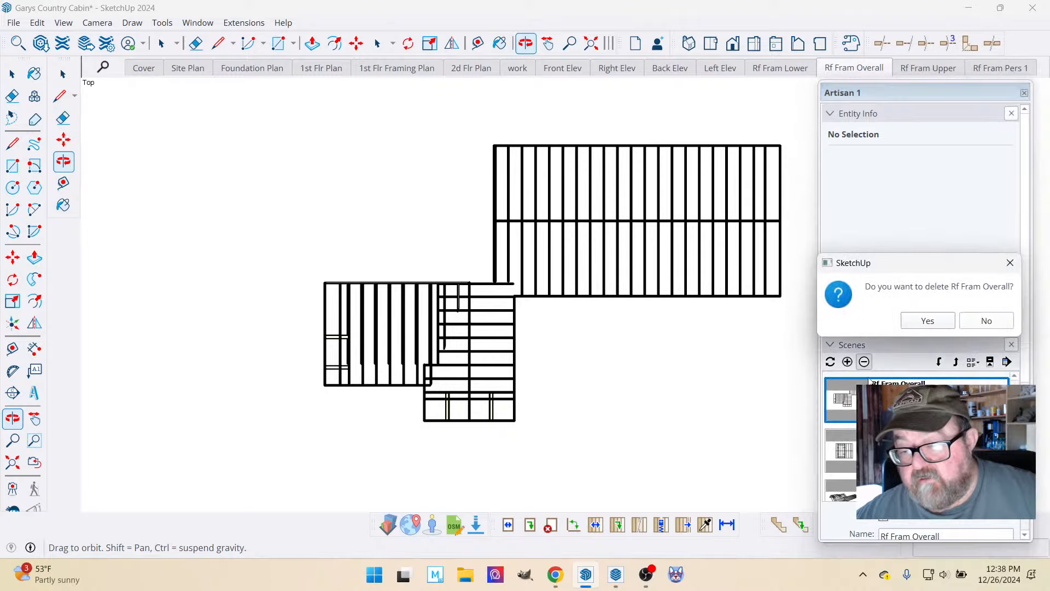
click(939, 321)
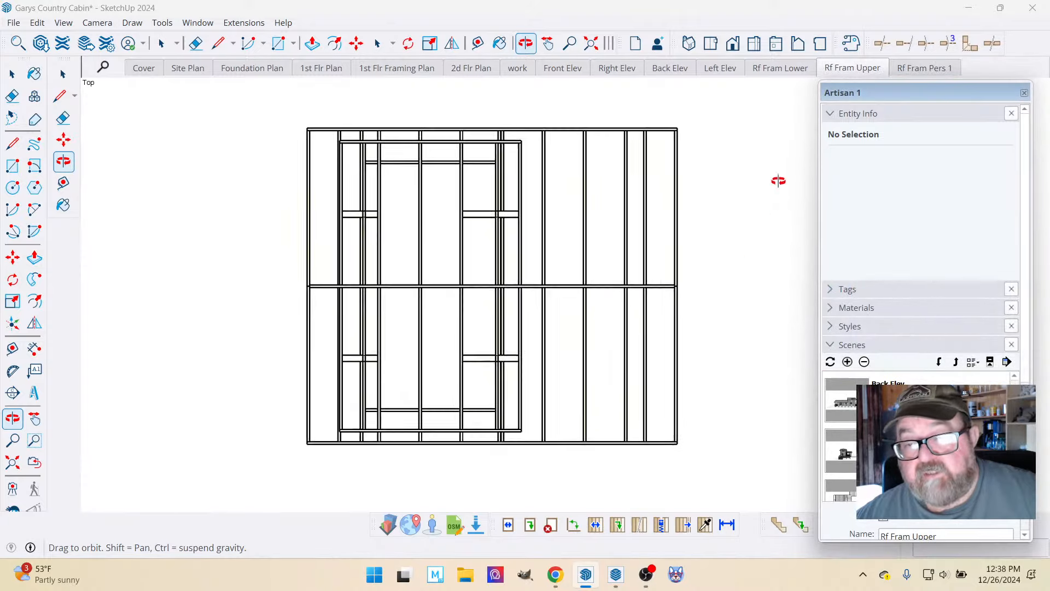
Review the Rf Fram Lower, Rf Fram Upper and Rf Fram Pers 1 scenes in turn.
click(786, 73)
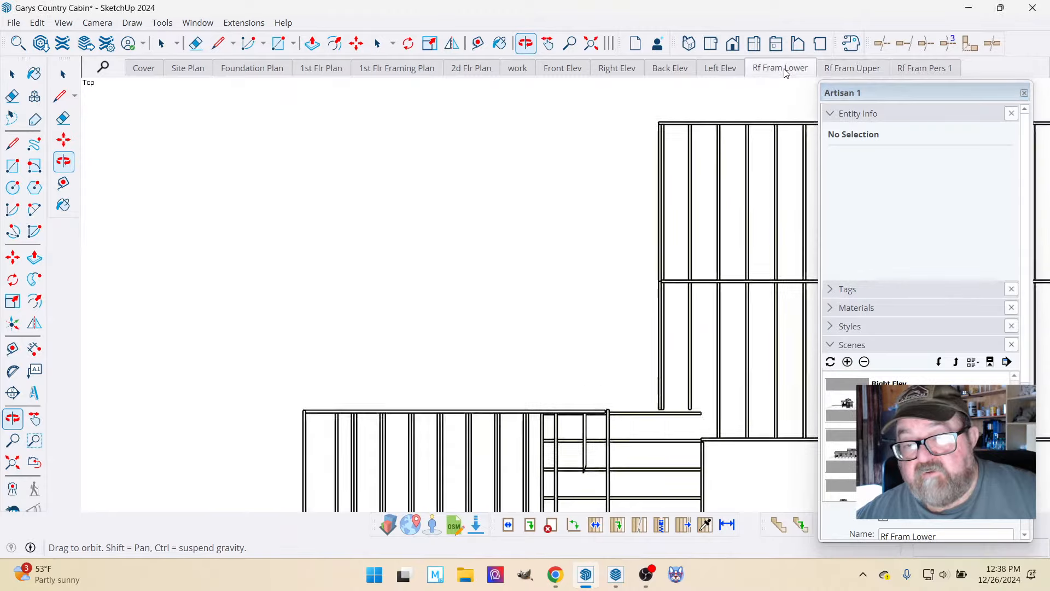
click(842, 73)
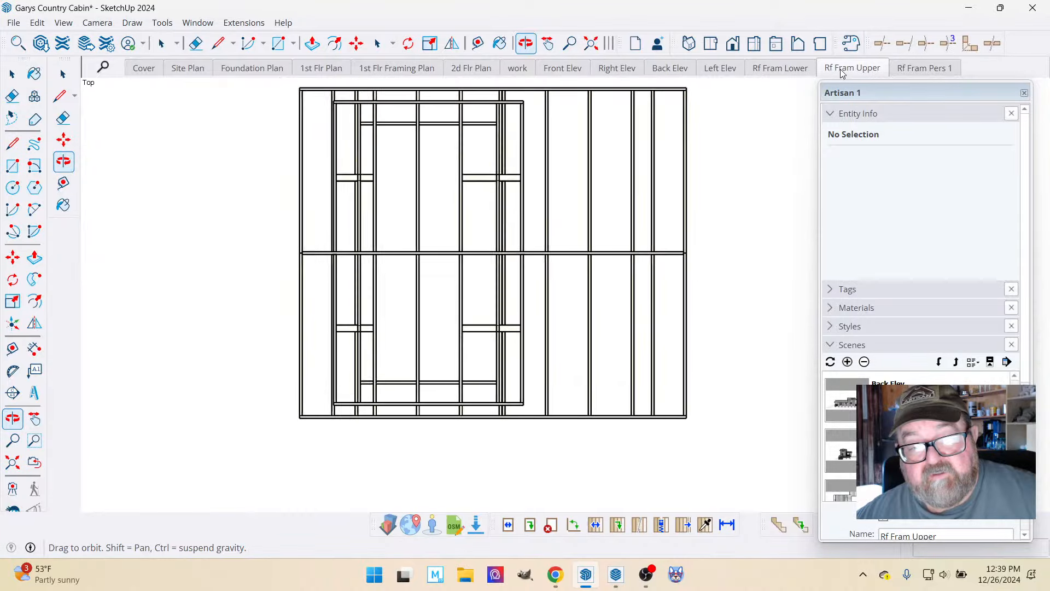
click(915, 70)
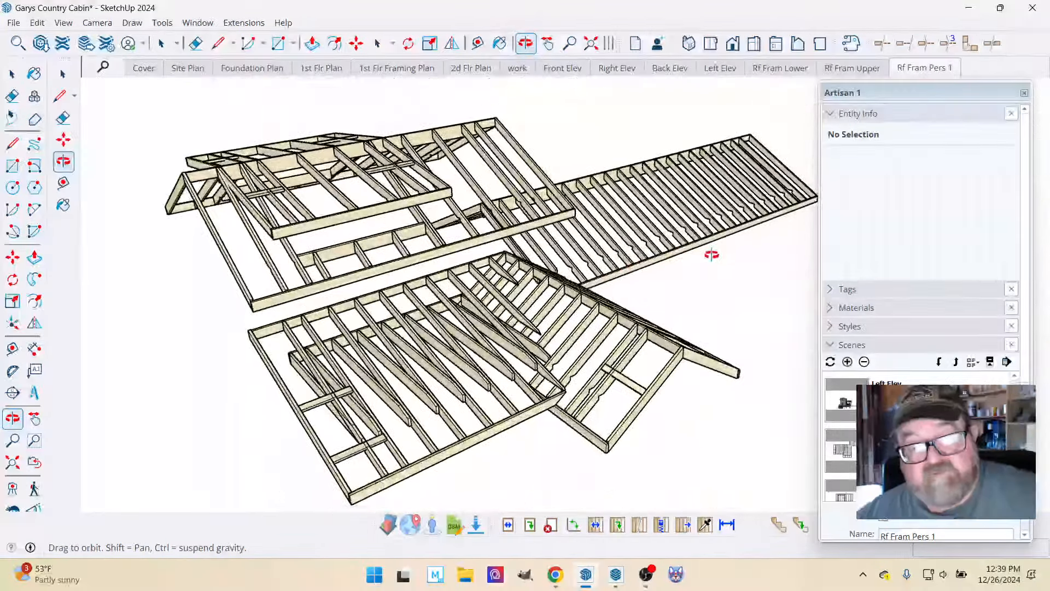
Orbit and pan the roof framing model to frame a second perspective from another corner.
drag(602, 263, 458, 239)
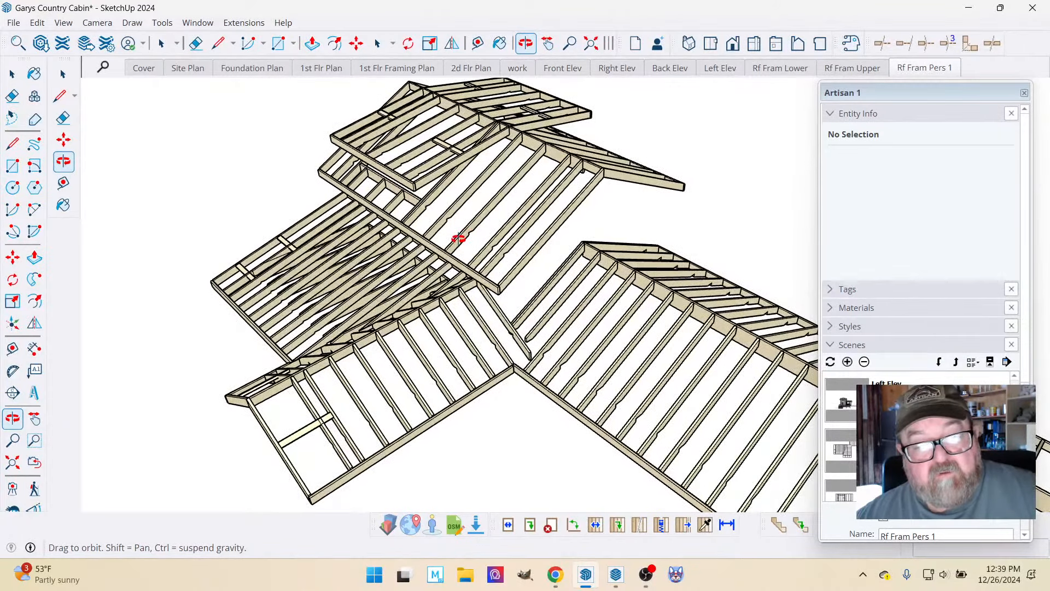
drag(629, 276, 447, 253)
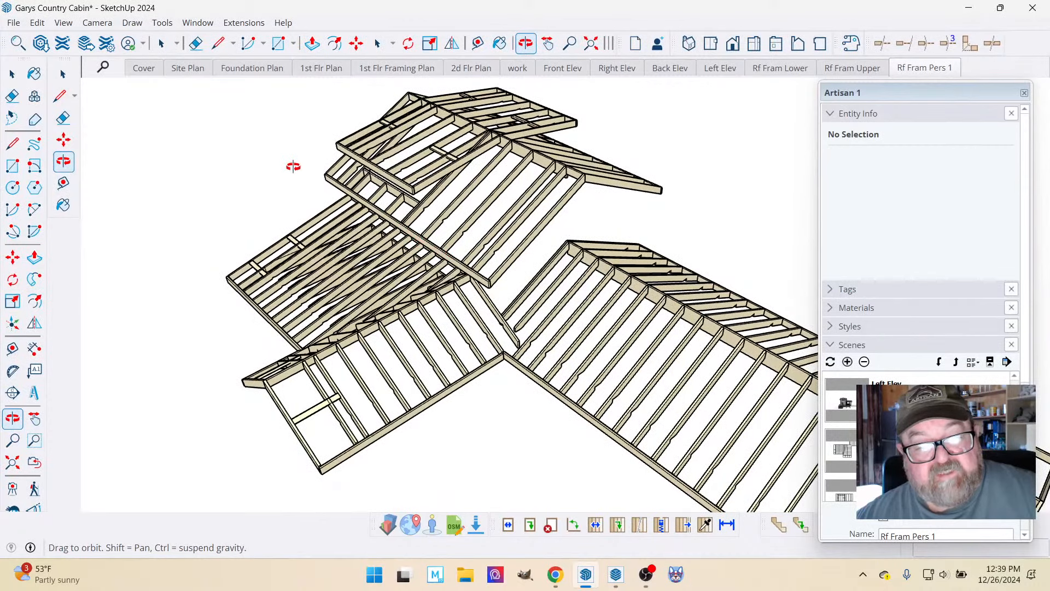
drag(345, 185, 398, 217)
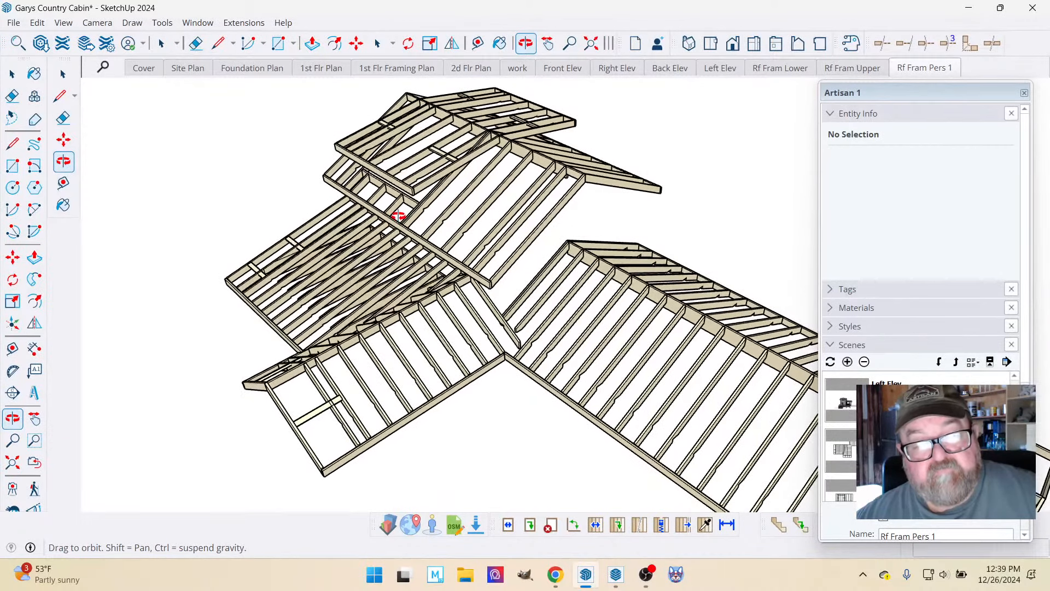
click(549, 45)
drag(519, 174, 541, 188)
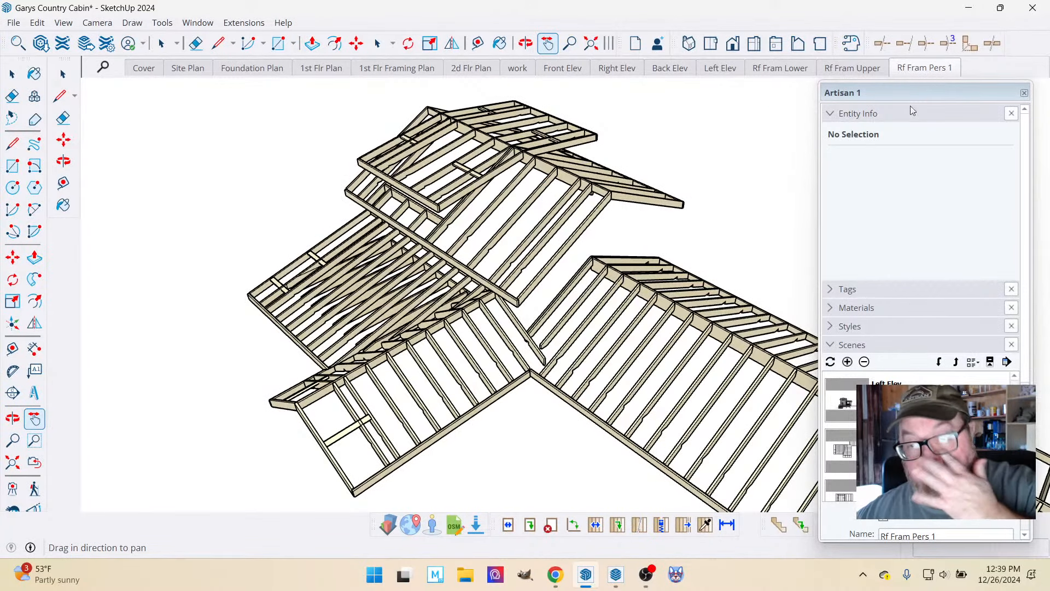
Add the current perspective as a scene named Rf Fram Pers 2 and update the scene.
click(835, 114)
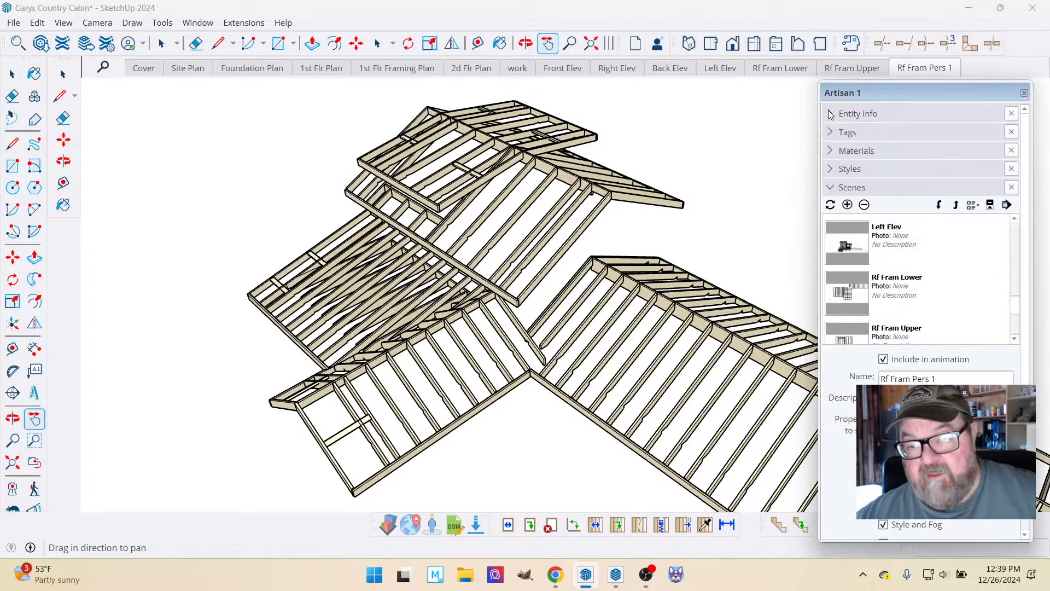
click(832, 188)
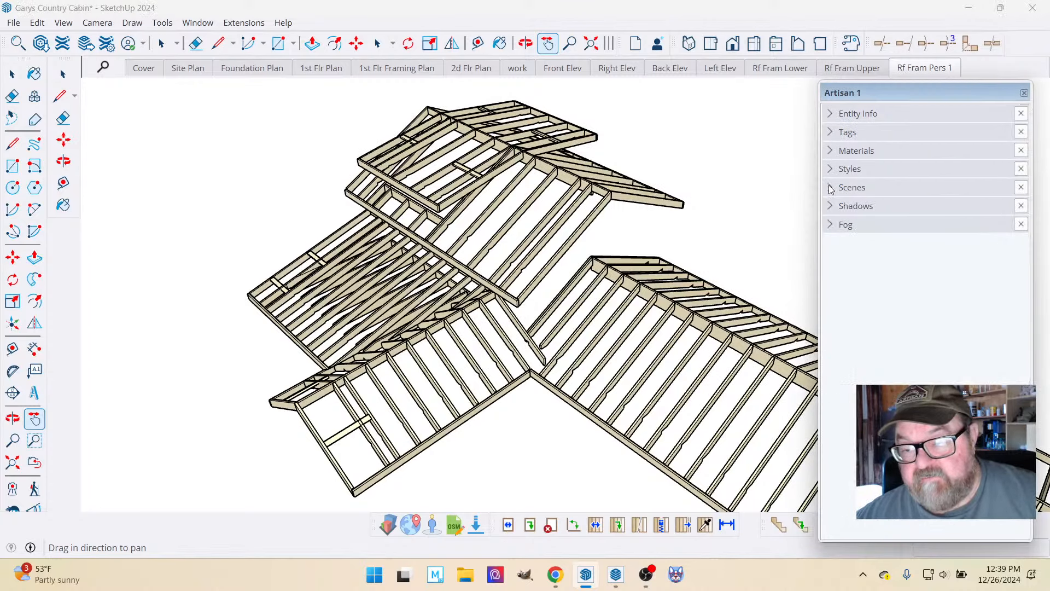
click(831, 189)
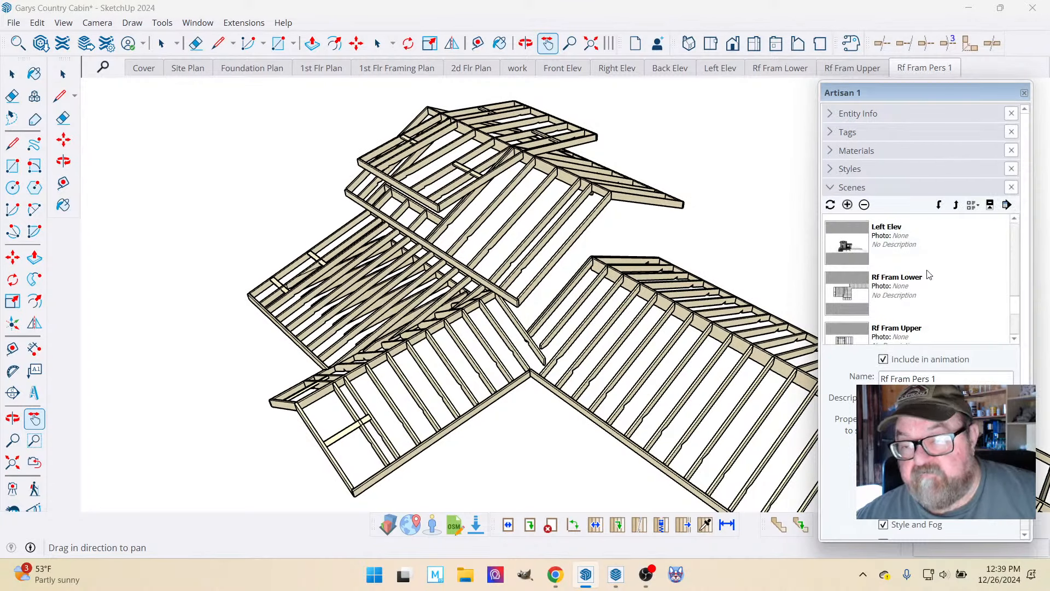
click(847, 205)
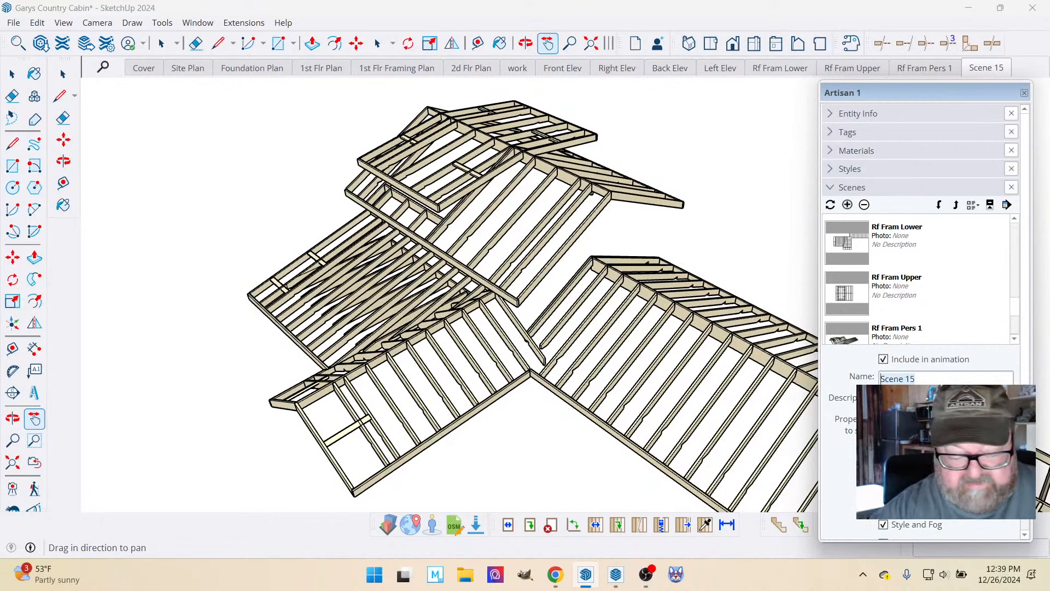
text(Rf F)
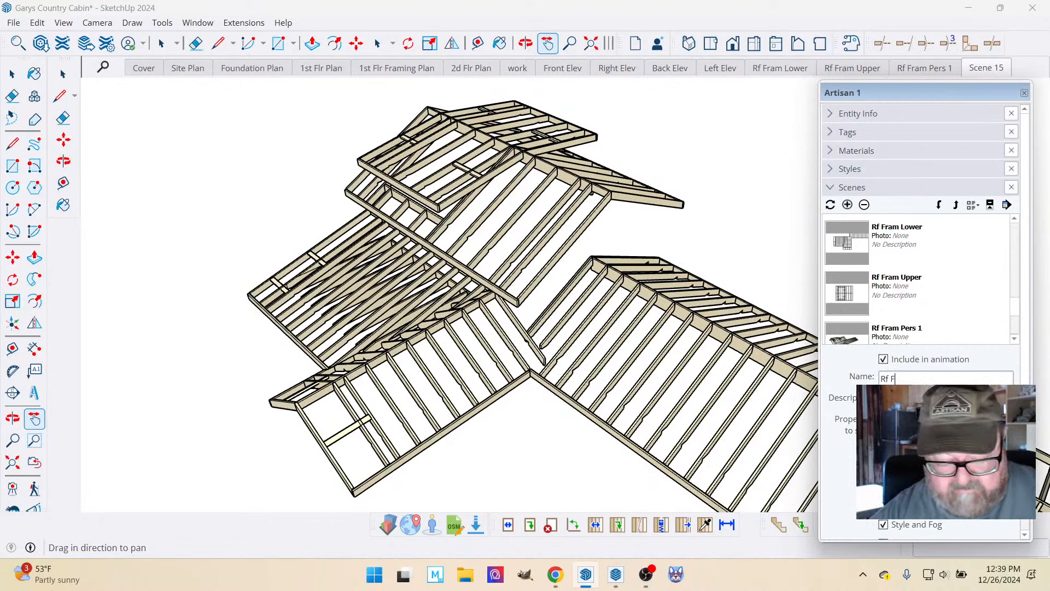
text(ram Pers 2)
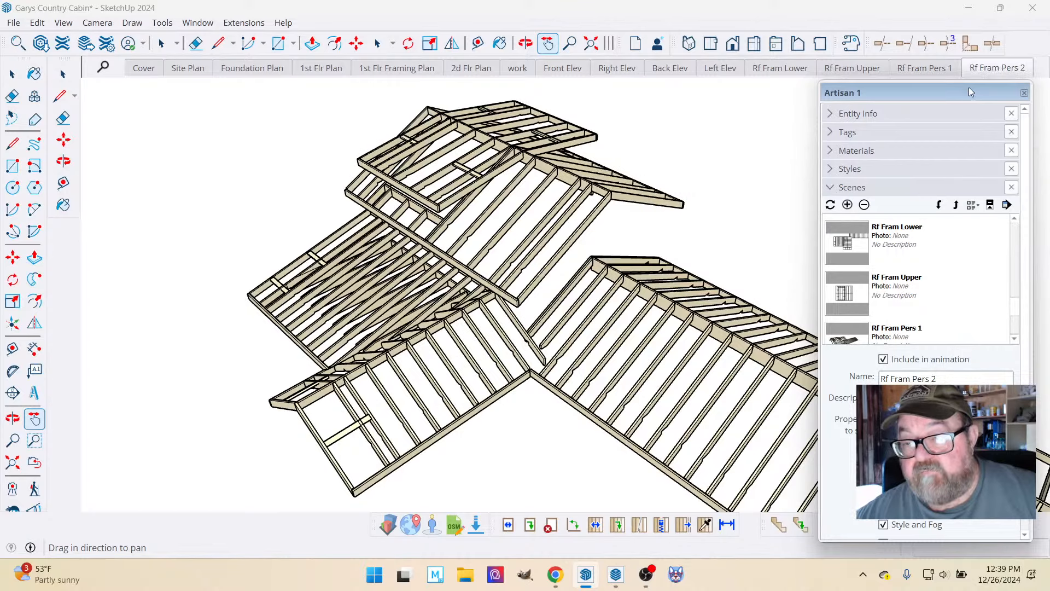
right_click(982, 72)
click(989, 137)
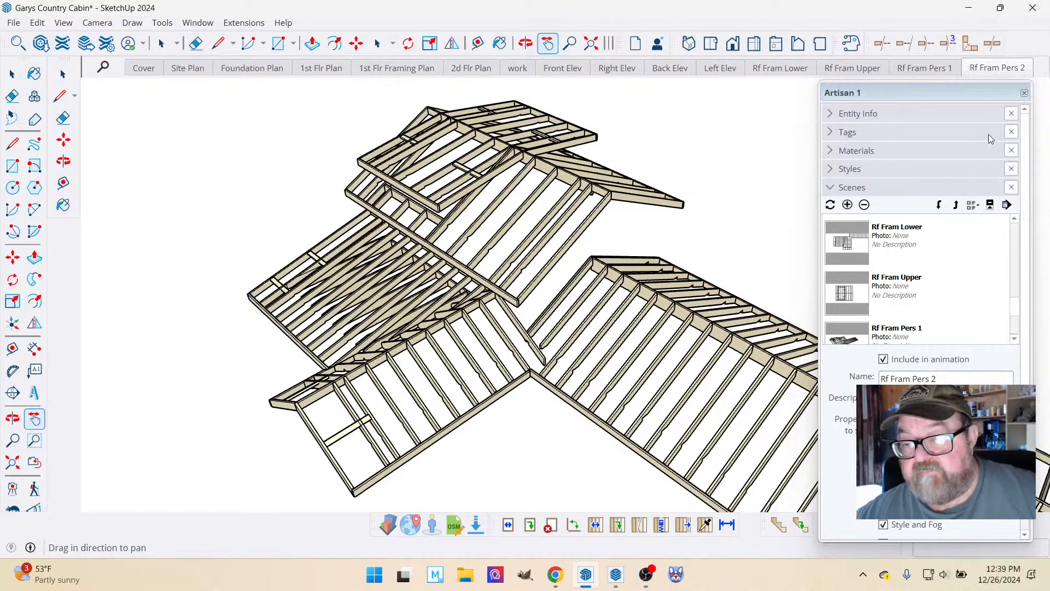
Save the cabin model and switch to LayOut.
click(615, 576)
click(586, 576)
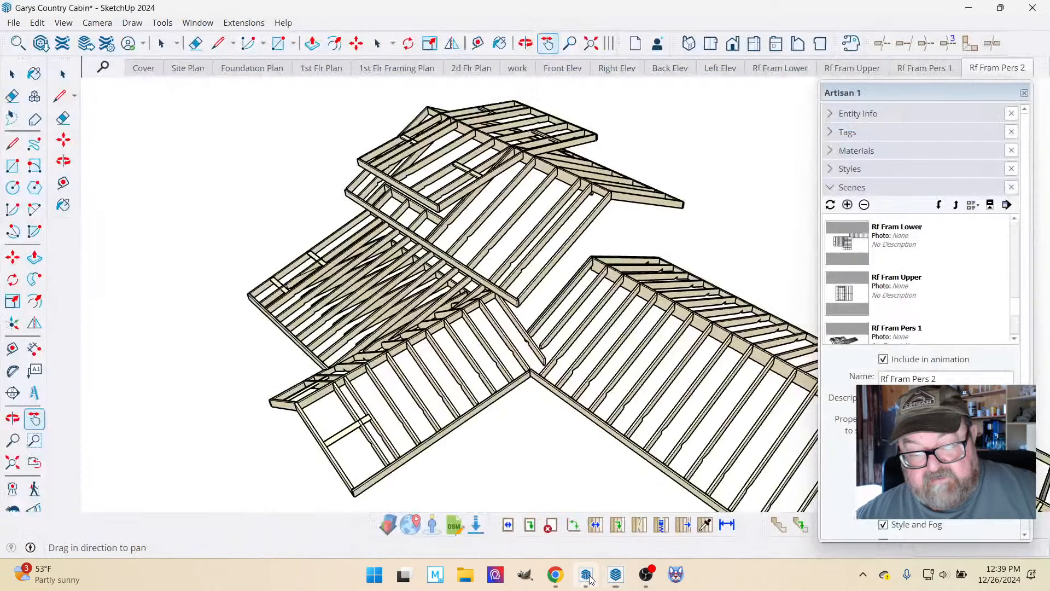
click(12, 22)
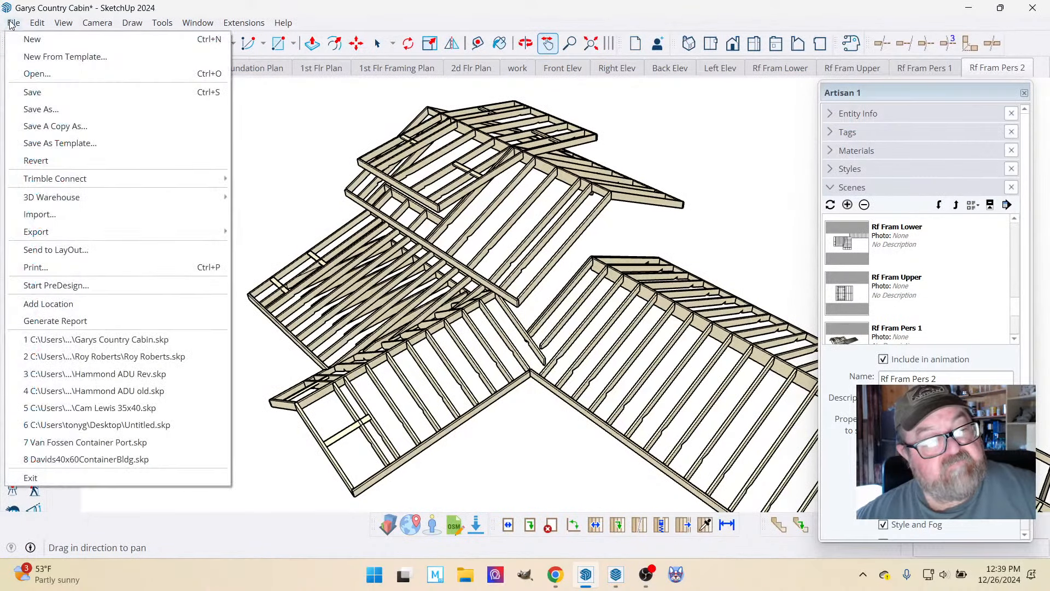
click(33, 91)
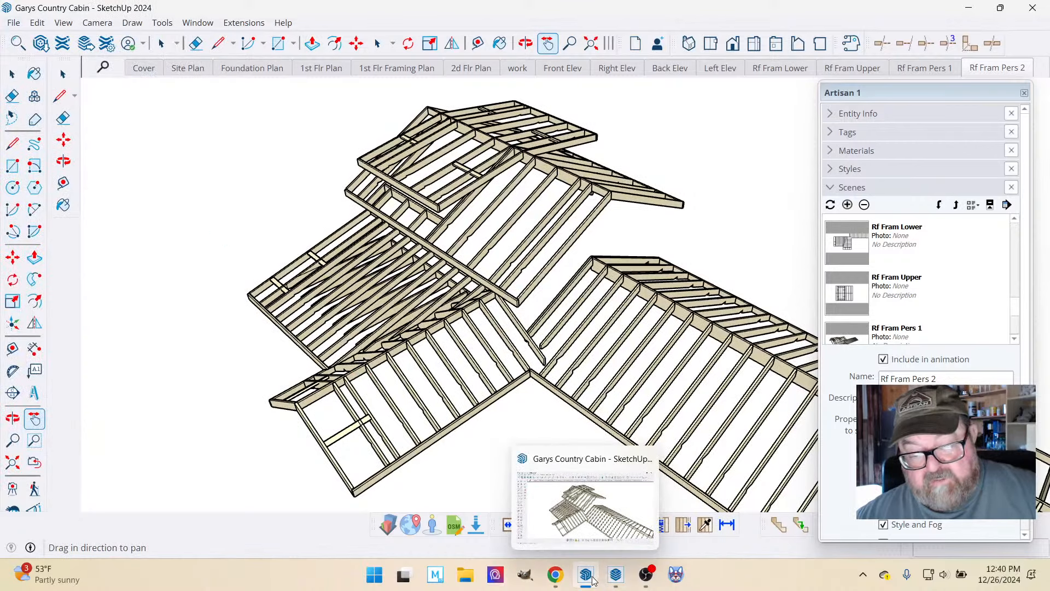
click(614, 577)
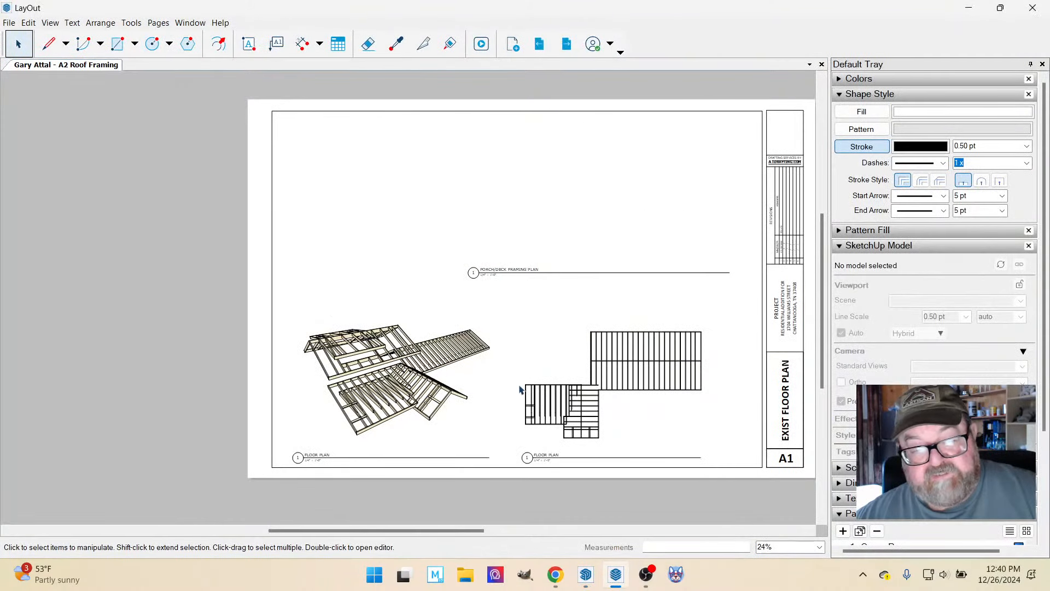
Widen the lower roof framing viewport on the sheet and set its scale to 1/2" = 1'-0".
scroll(464, 418, up, 1)
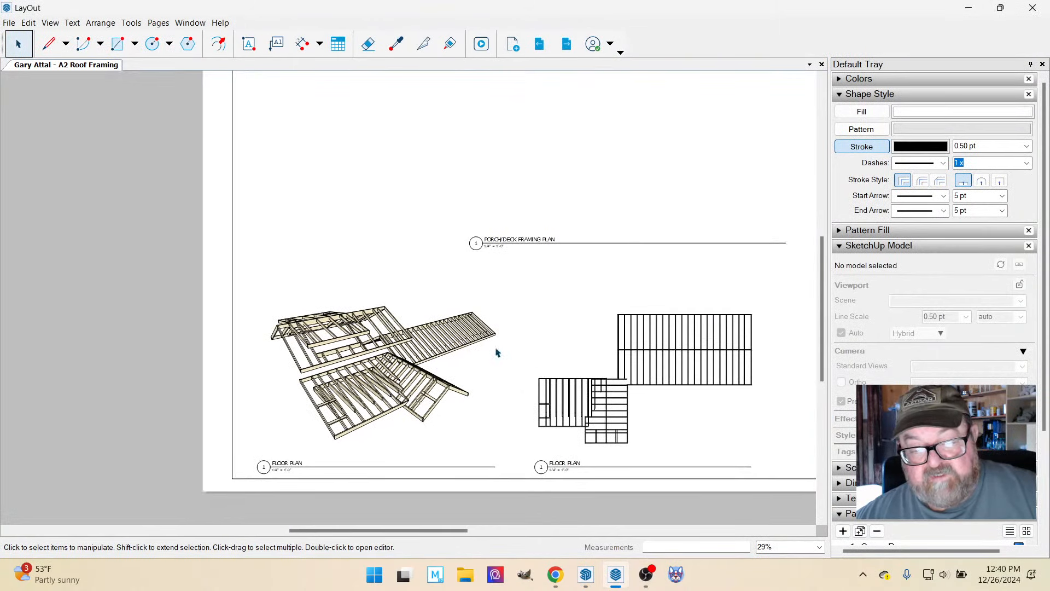
scroll(614, 433, up, 1)
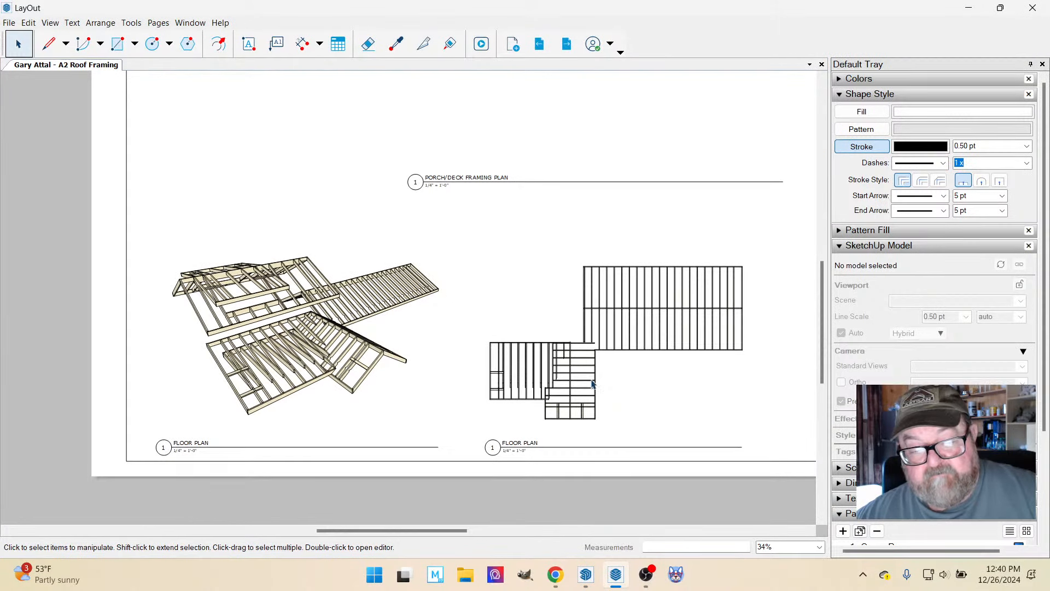
click(592, 384)
scroll(585, 378, down, 1)
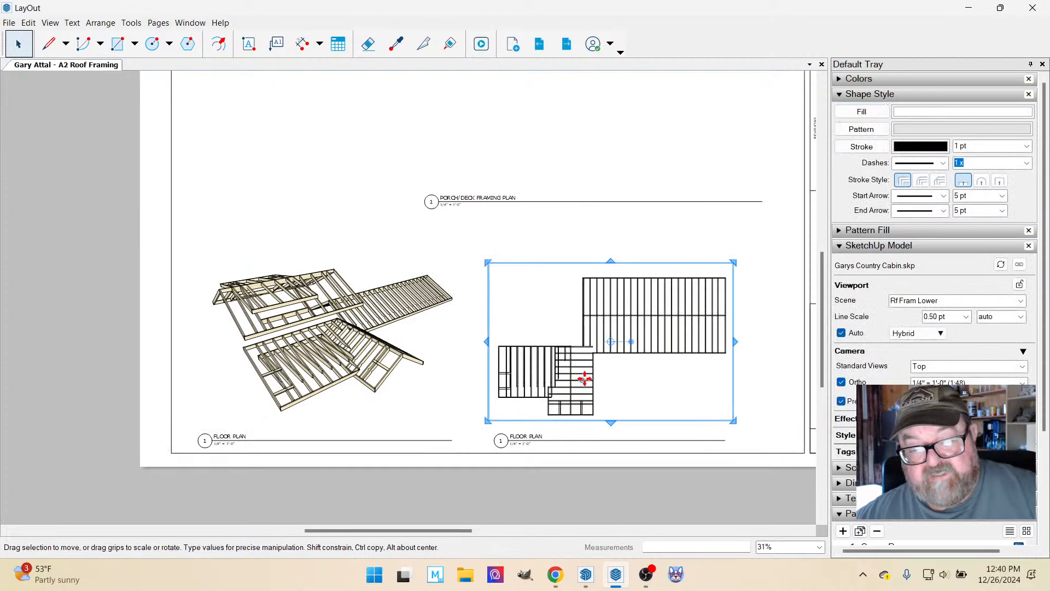
drag(736, 342, 757, 354)
right_click(604, 323)
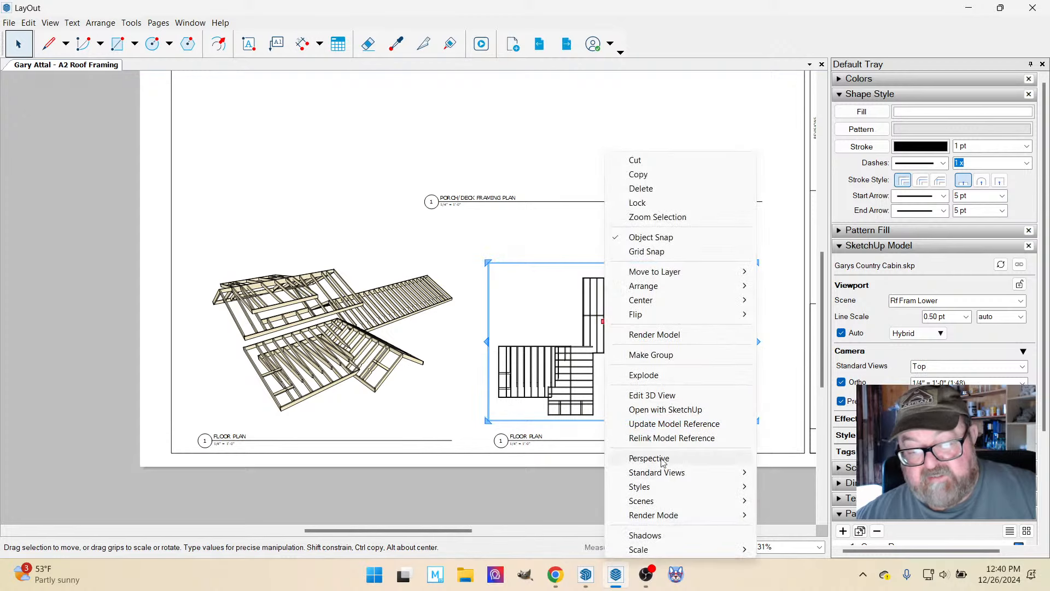
mouse_move(656, 555)
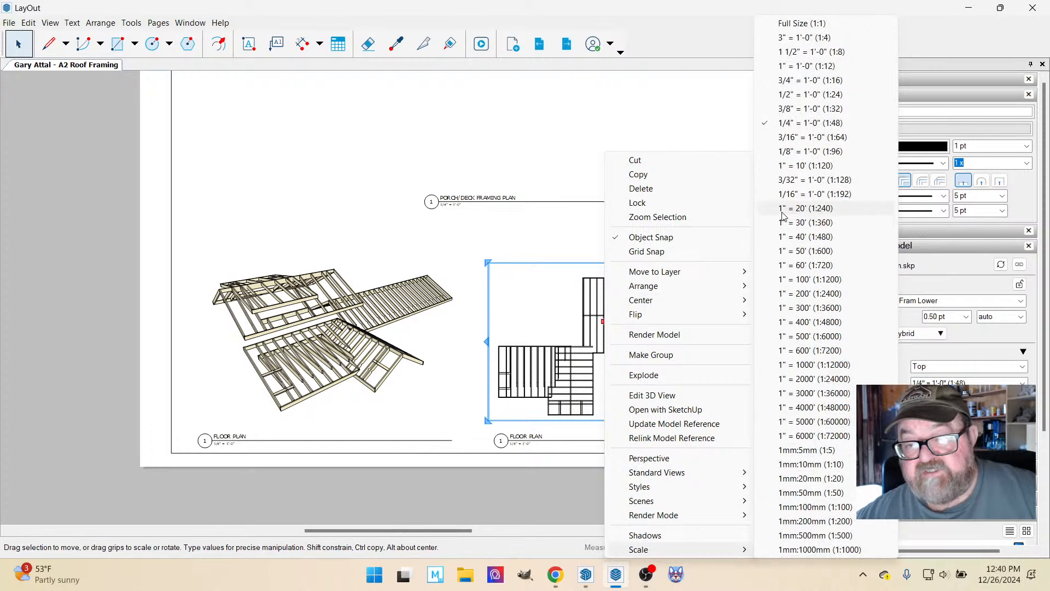
click(793, 95)
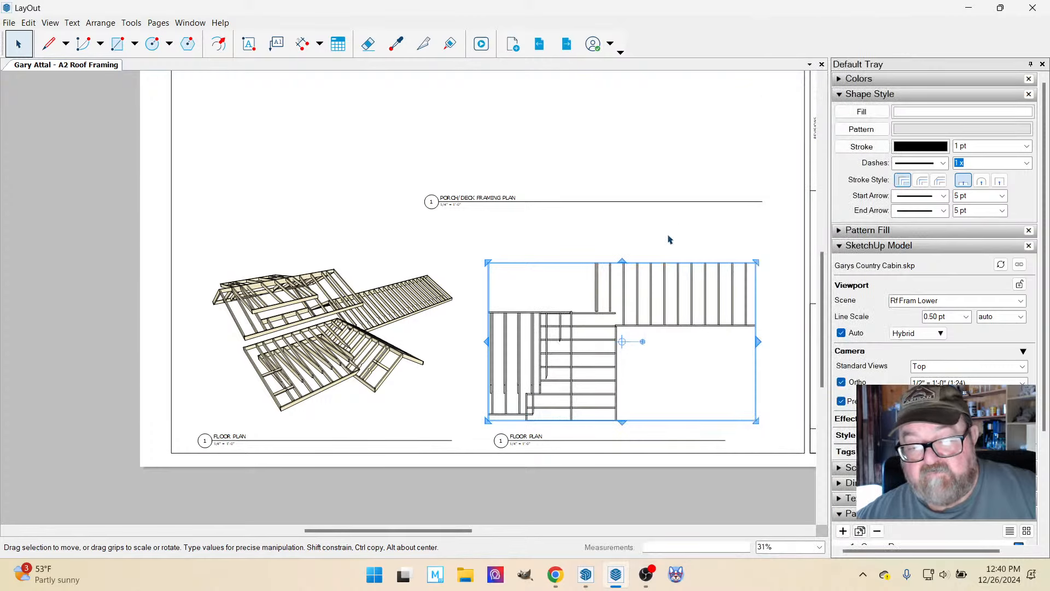
Crop the lower roof framing viewport around the main roof, cutting off most of the long wing, and place it above its floor plan title.
drag(759, 343, 649, 343)
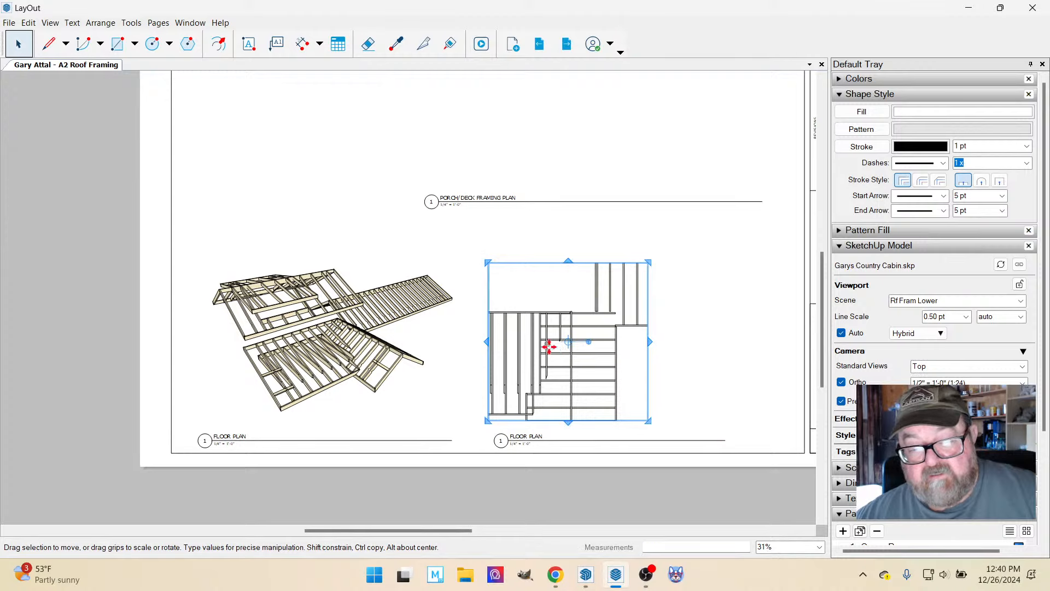
drag(533, 339, 493, 336)
drag(605, 404, 602, 433)
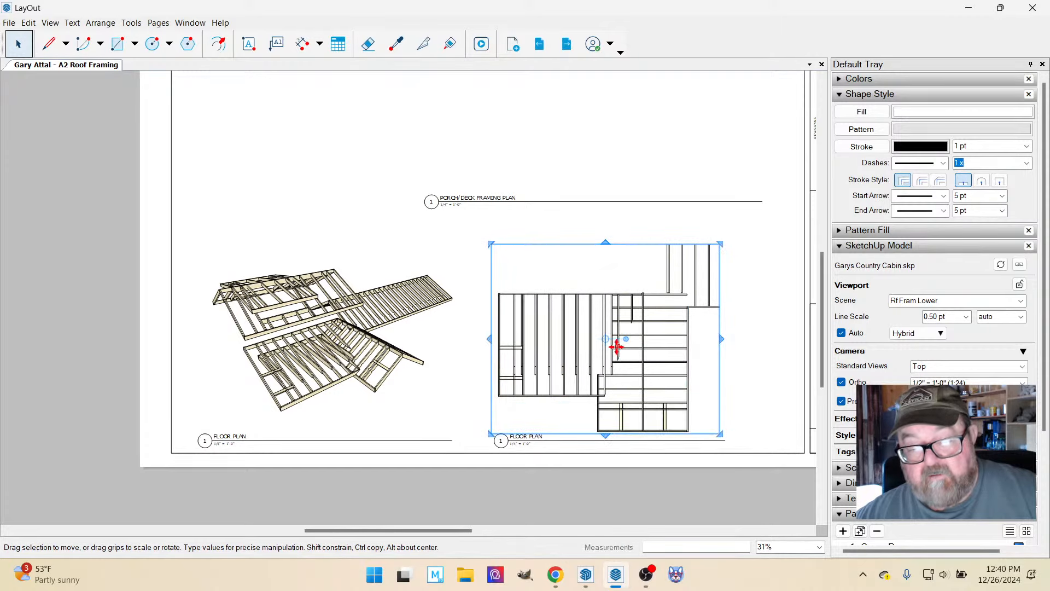
drag(617, 346, 608, 300)
drag(606, 218, 607, 247)
drag(720, 328, 709, 329)
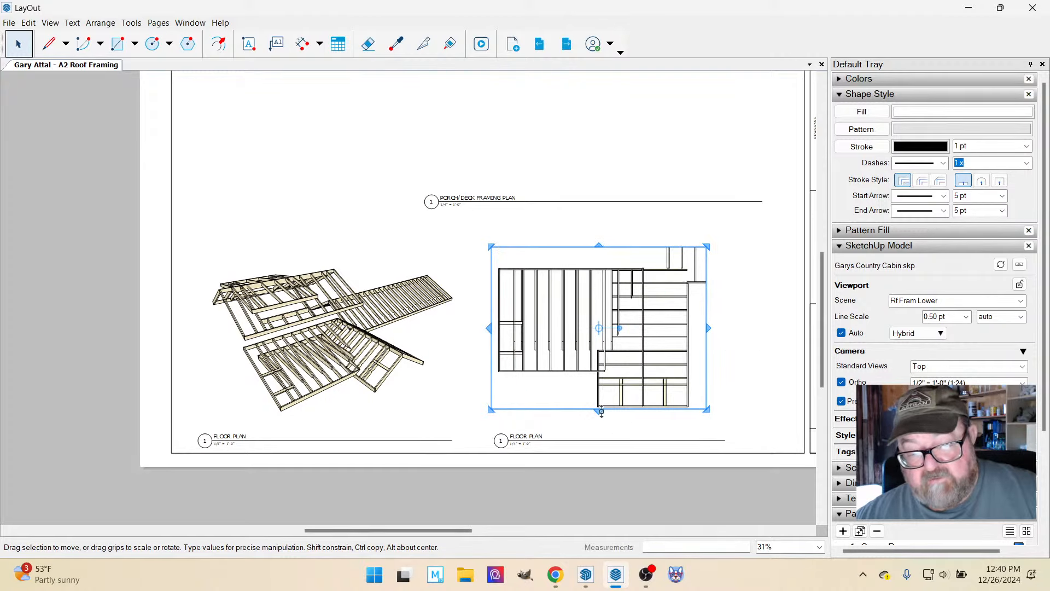
drag(601, 412, 605, 421)
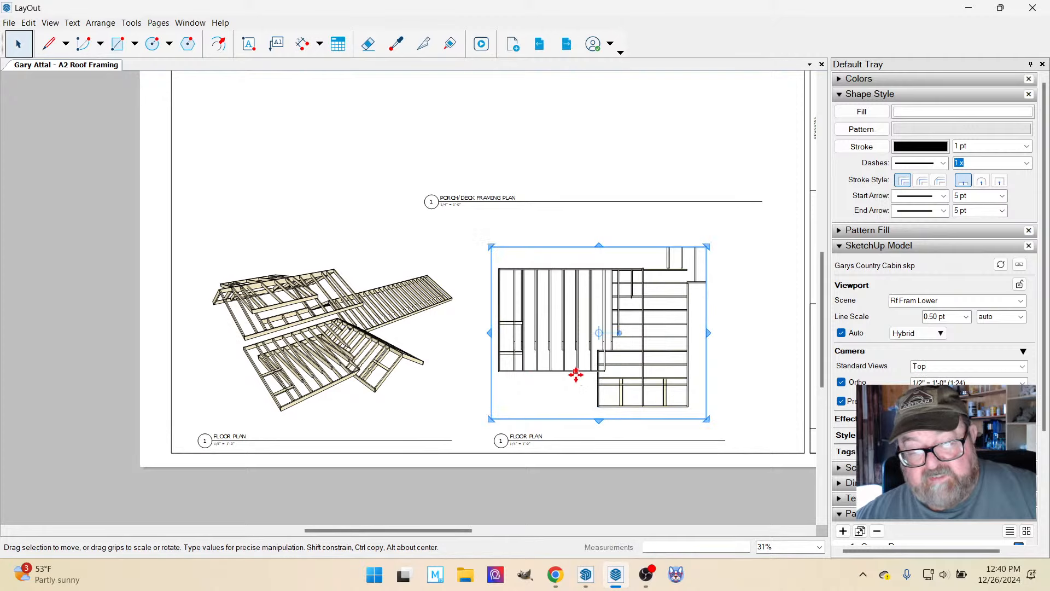
click(436, 257)
Copy the lower roof framing viewport straight up above the porch/deck framing title and assign the copy the Rf Fram Upper scene.
scroll(700, 435, down, 3)
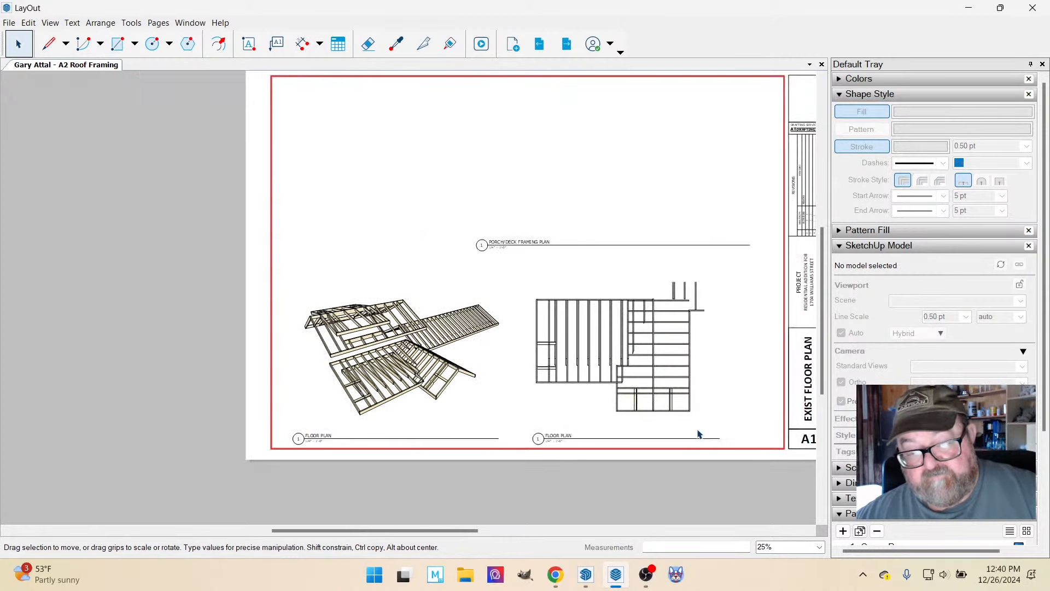
scroll(712, 442, down, 1)
scroll(648, 350, up, 1)
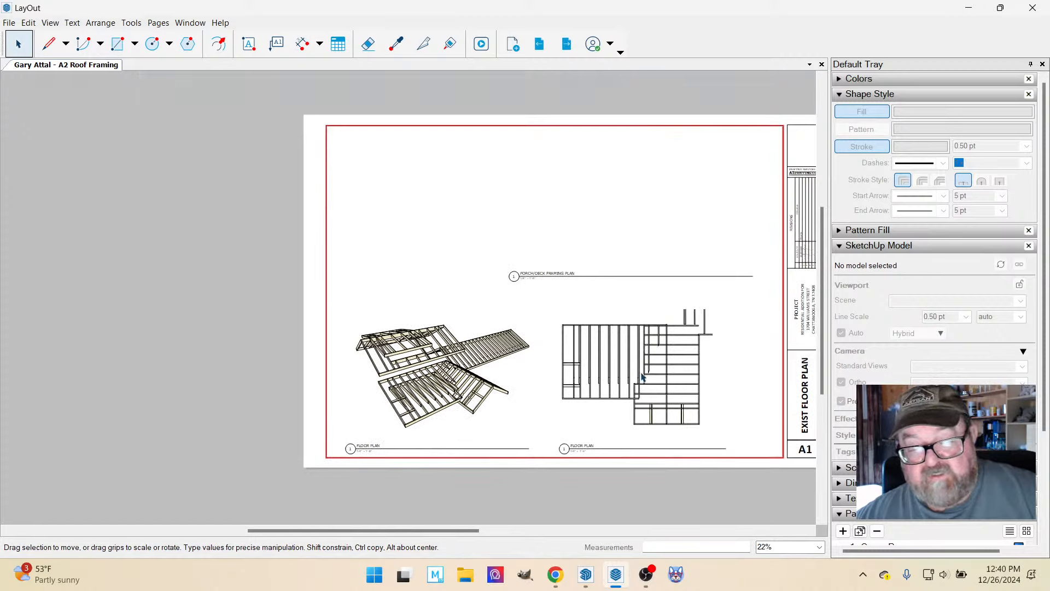
click(651, 375)
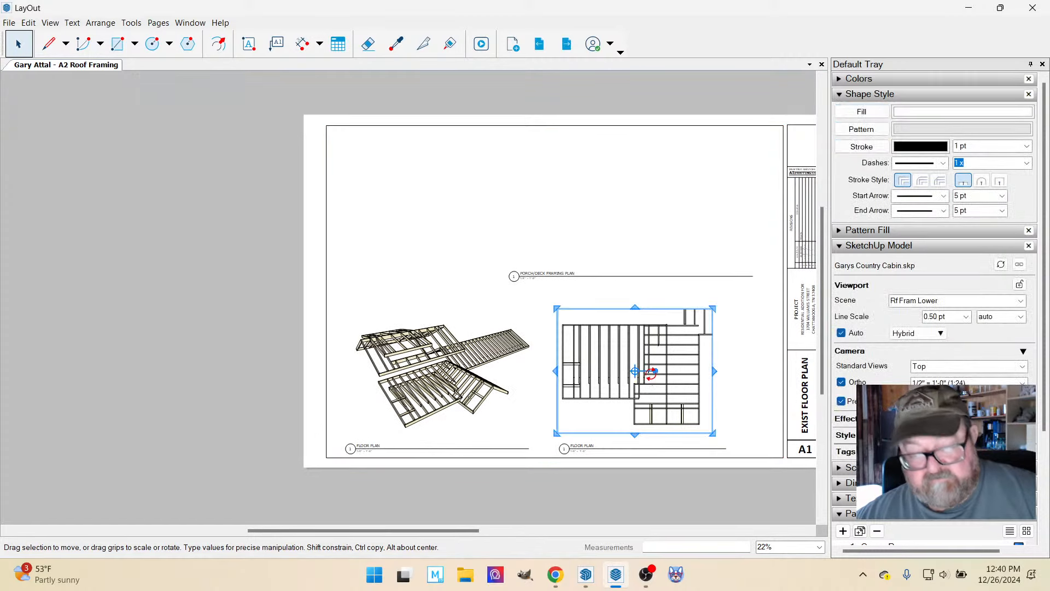
drag(619, 370, 614, 202)
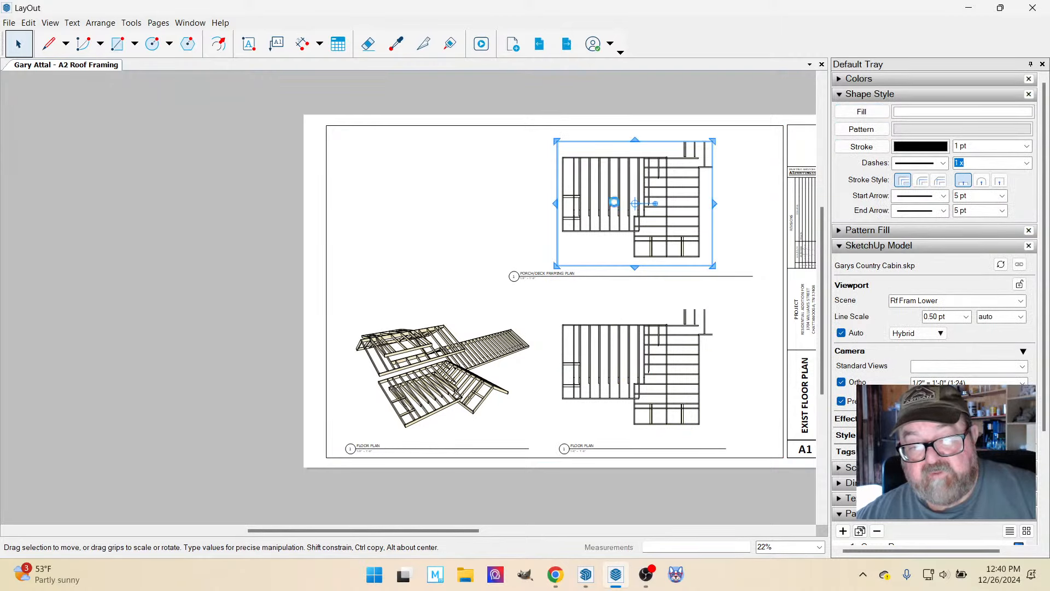
right_click(616, 201)
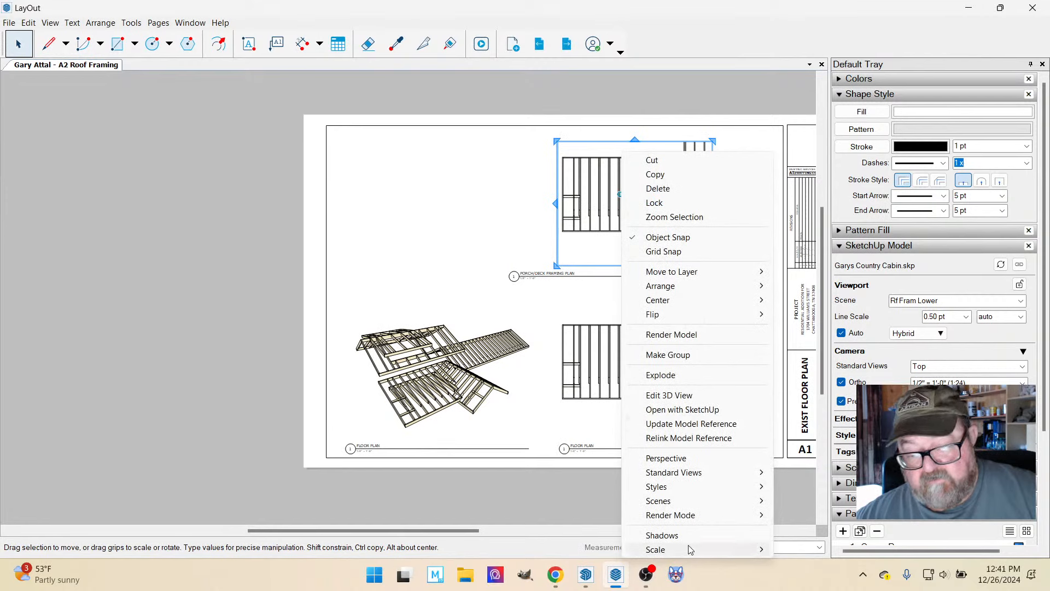
mouse_move(749, 500)
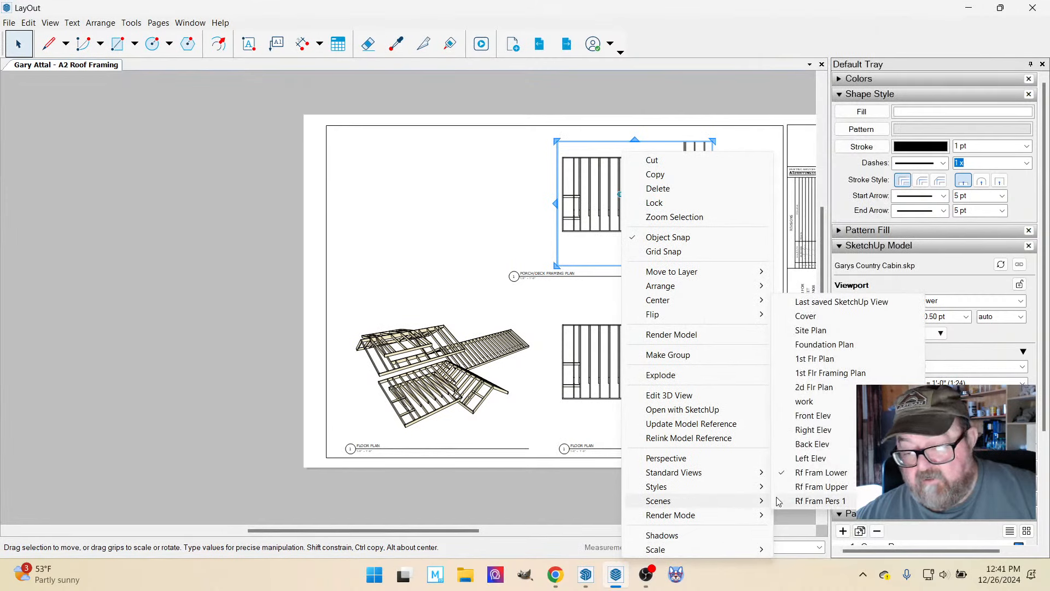
click(821, 487)
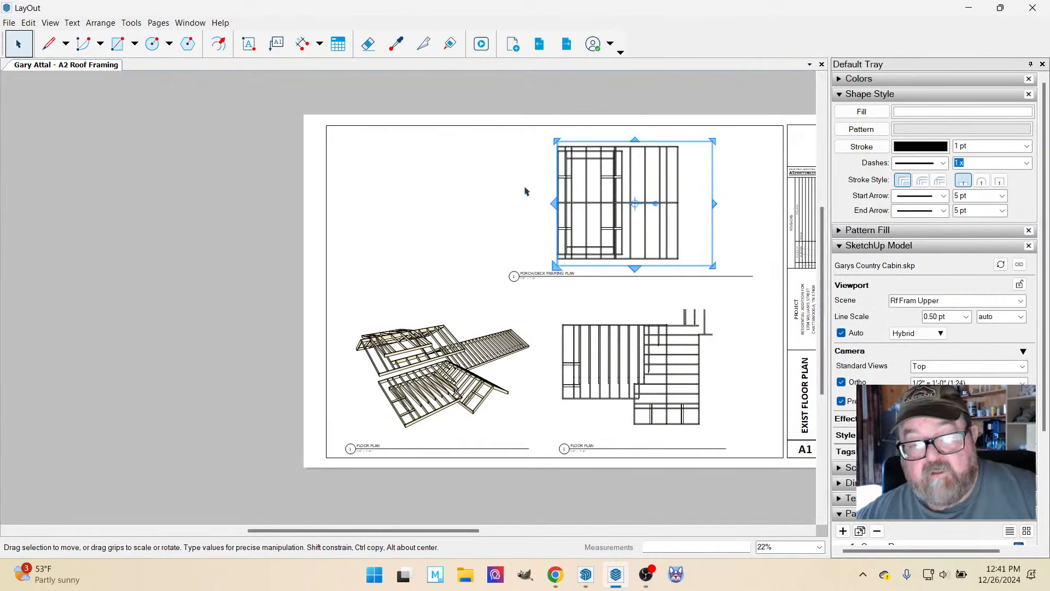
Resize the upper roof framing viewport to fit its whole roof and move it above the lower plan.
mouse_move(554, 204)
mouse_down()
mouse_move(496, 204)
mouse_move(530, 206)
mouse_up()
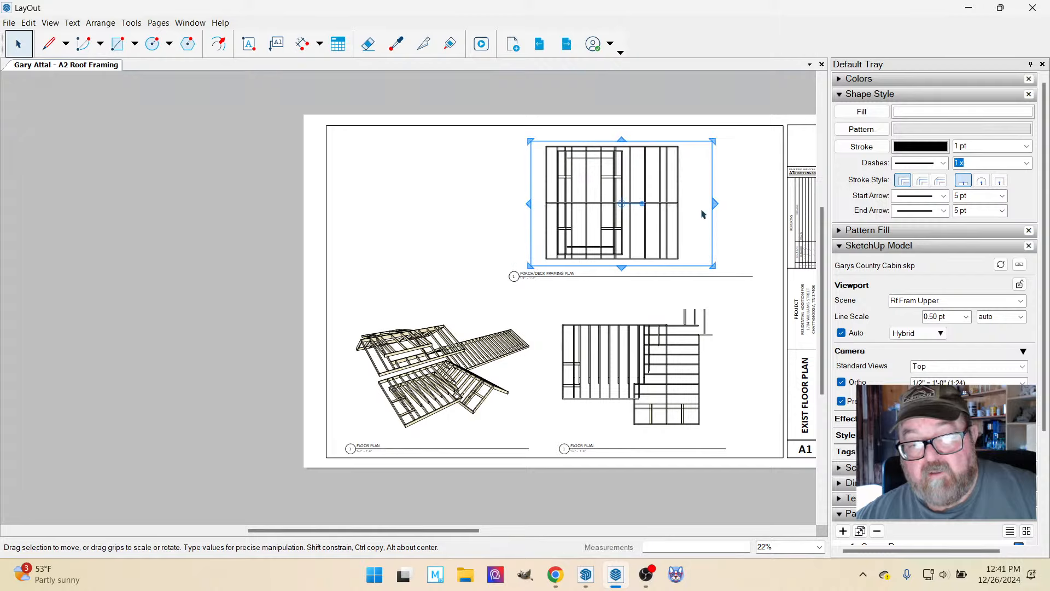
drag(716, 201, 688, 204)
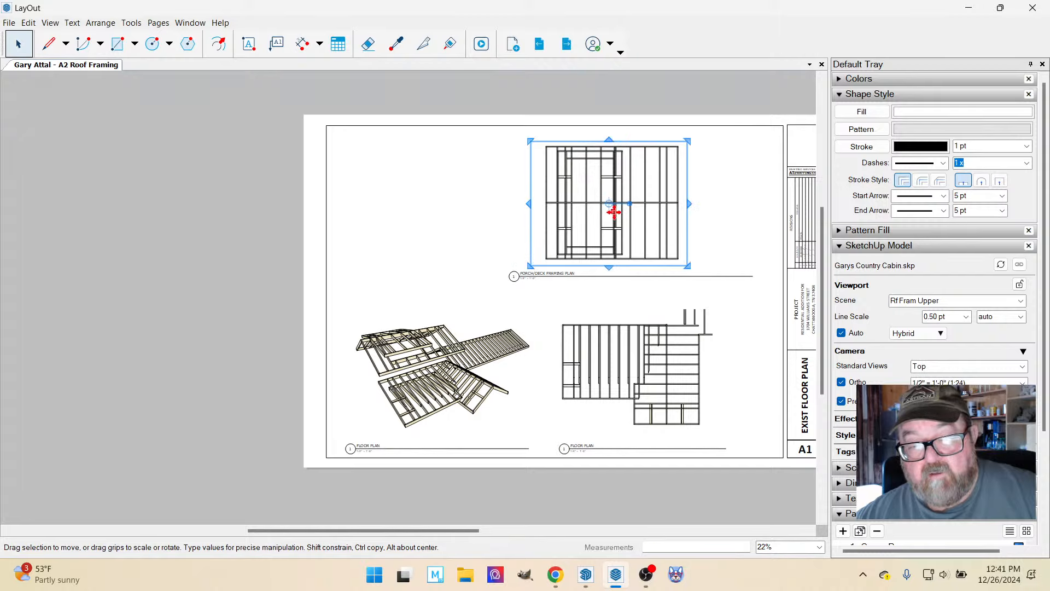
drag(602, 209, 624, 209)
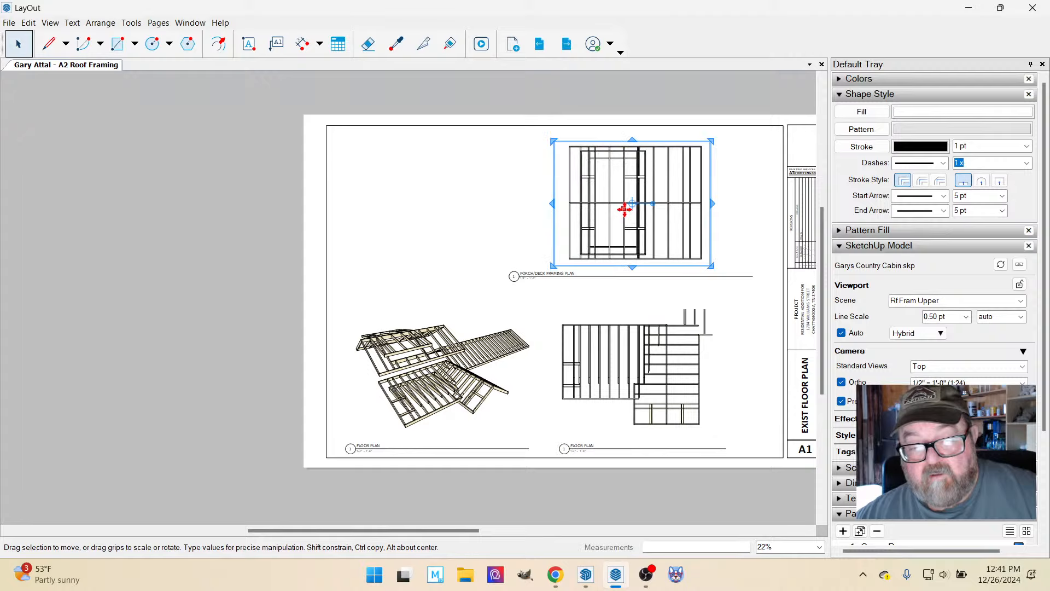
Shift the lower roof framing viewport slightly to the right above its floor plan title.
click(601, 334)
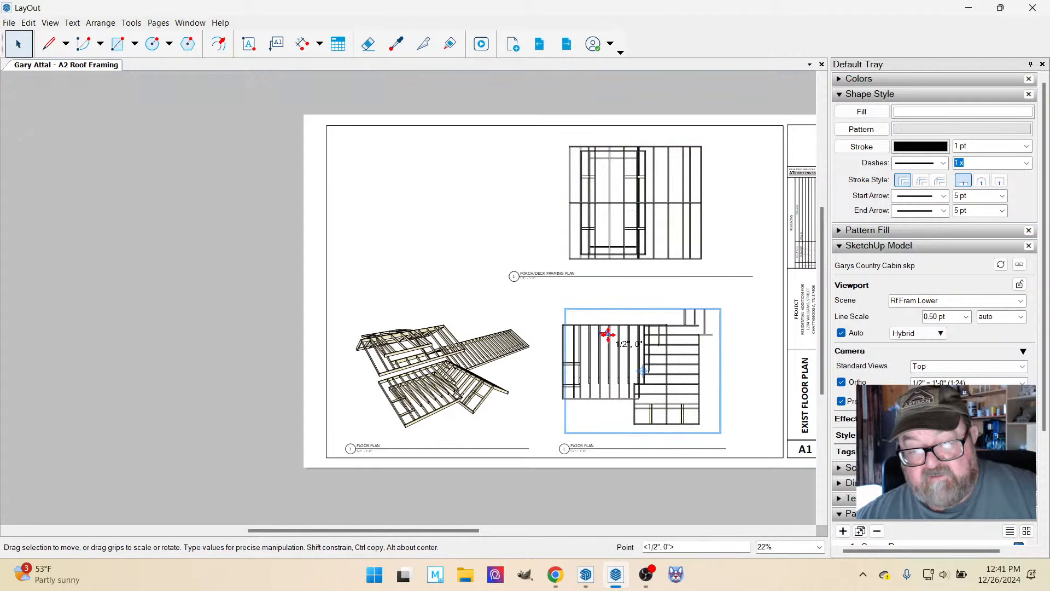
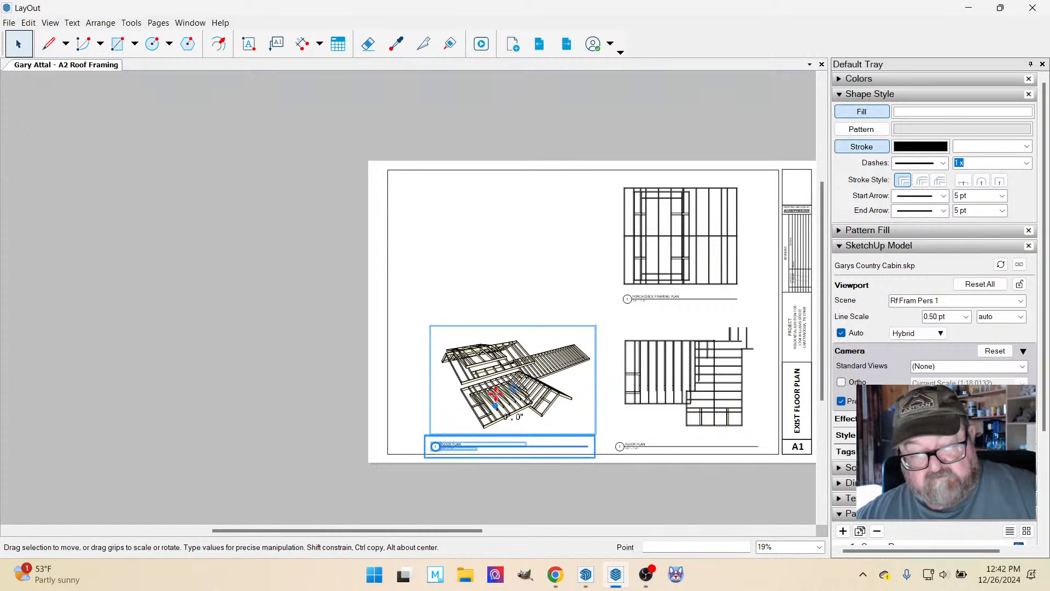
Copy the perspective viewport and its title straight up, assign the copied viewport the Rf Fram Pers 2 scene and reset its overrides.
drag(495, 403, 496, 260)
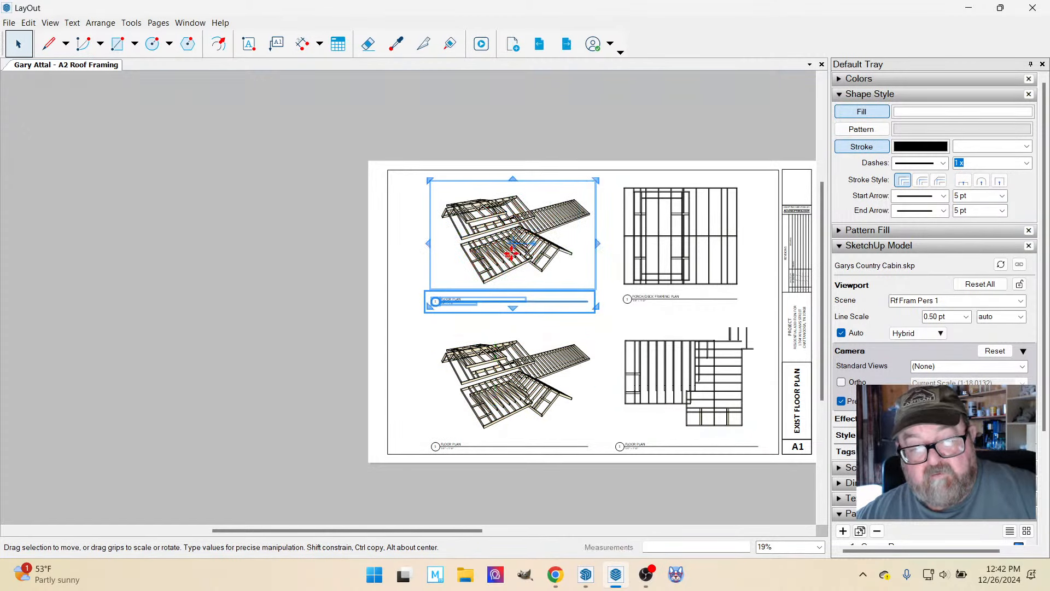
click(415, 272)
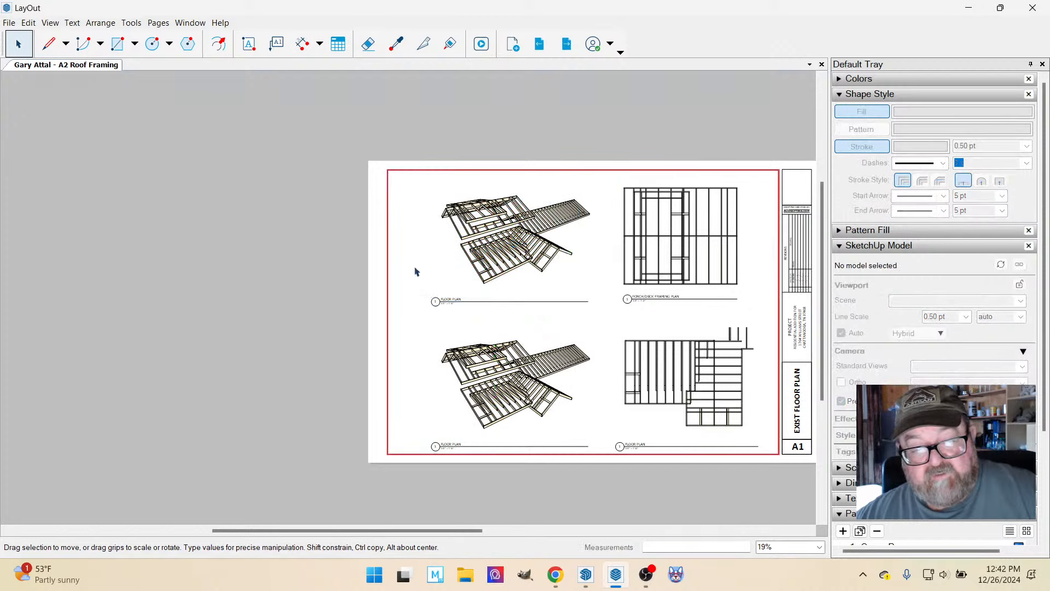
click(481, 256)
right_click(482, 255)
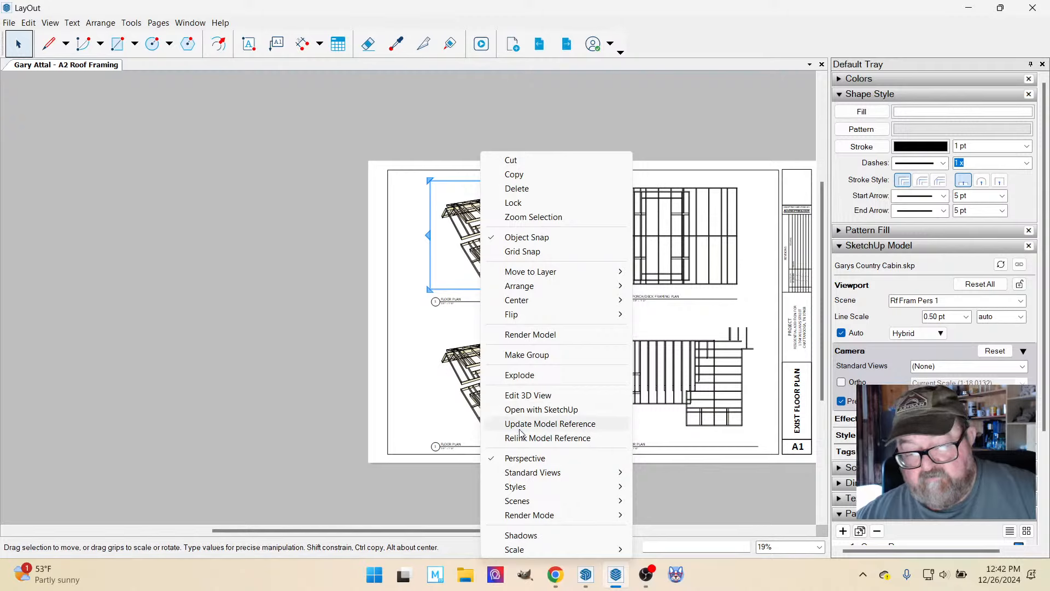
mouse_move(533, 505)
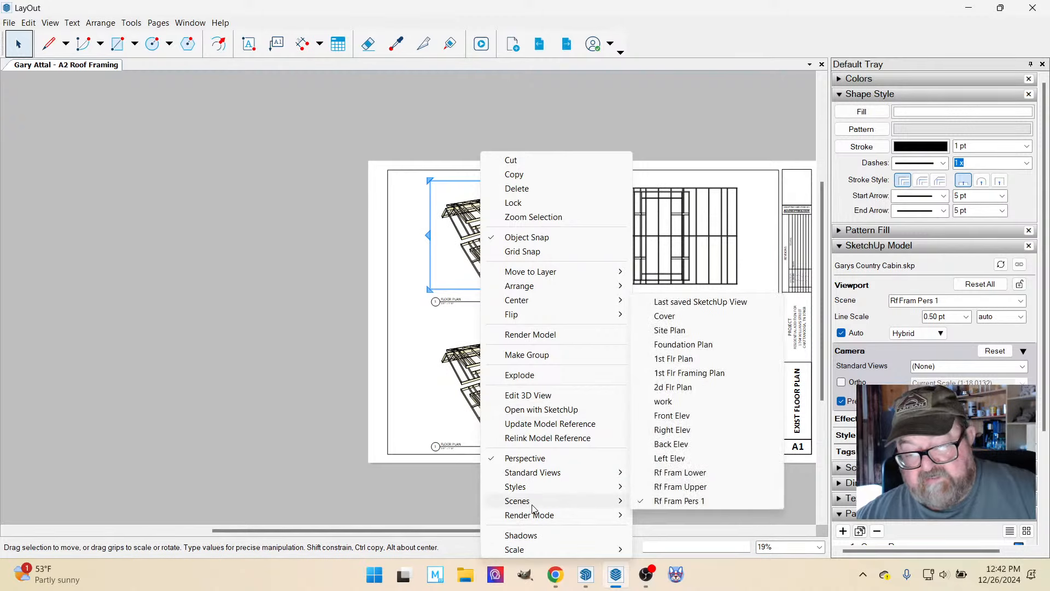
click(550, 423)
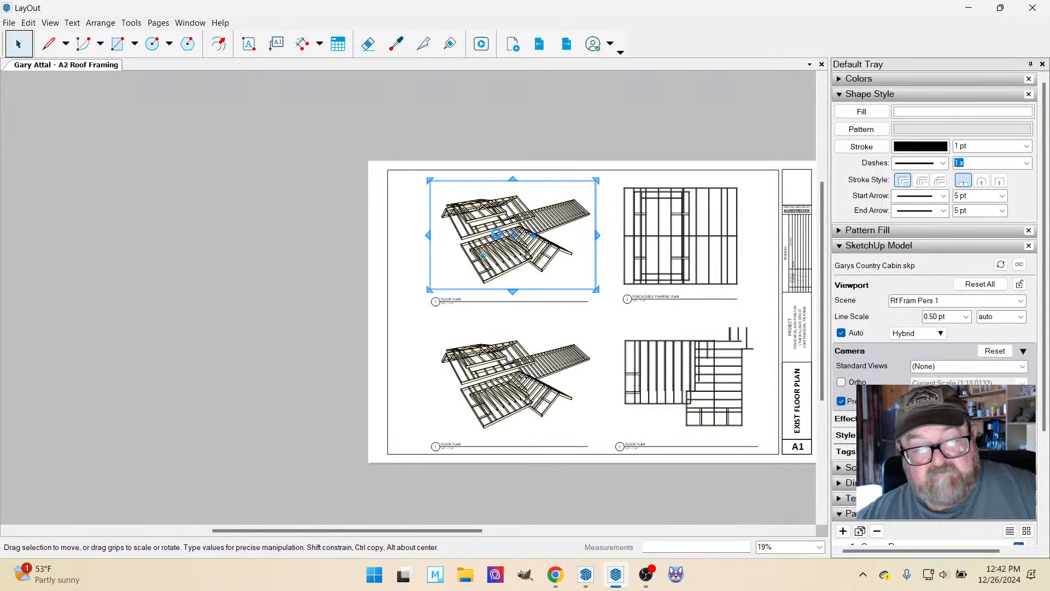
right_click(496, 235)
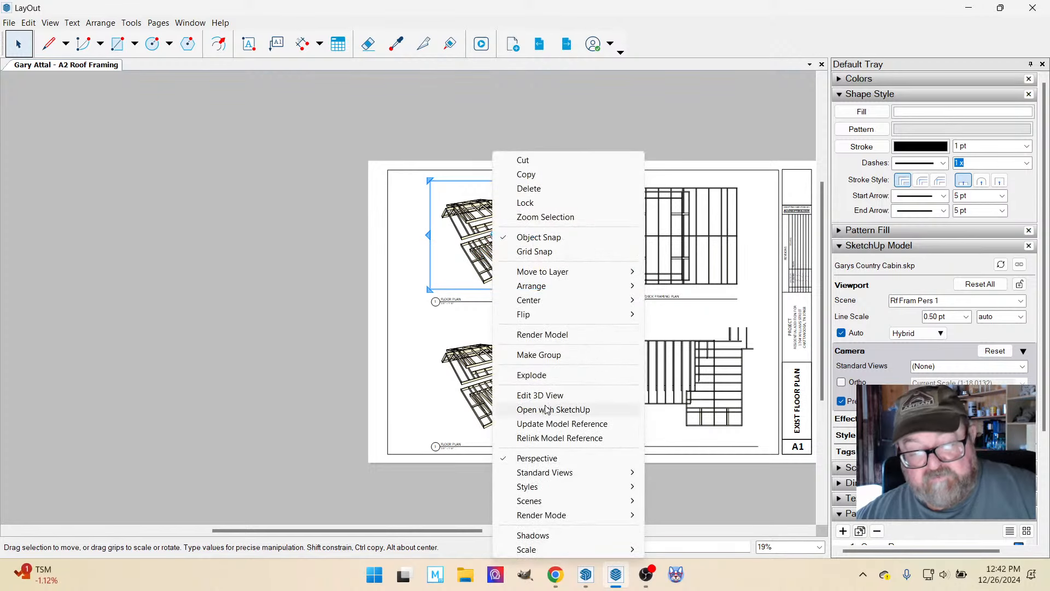
mouse_move(556, 506)
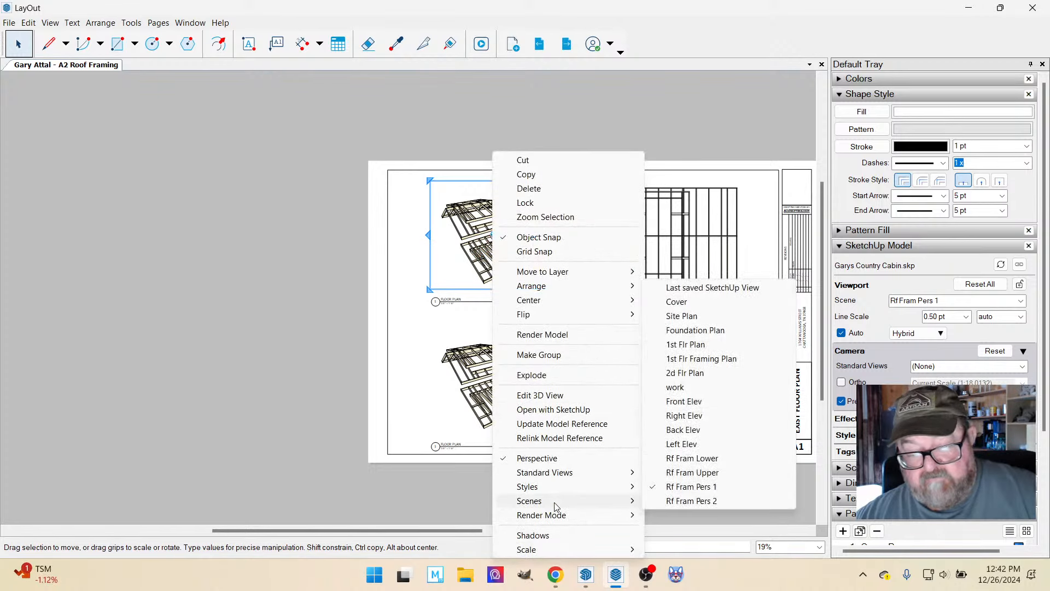
click(670, 501)
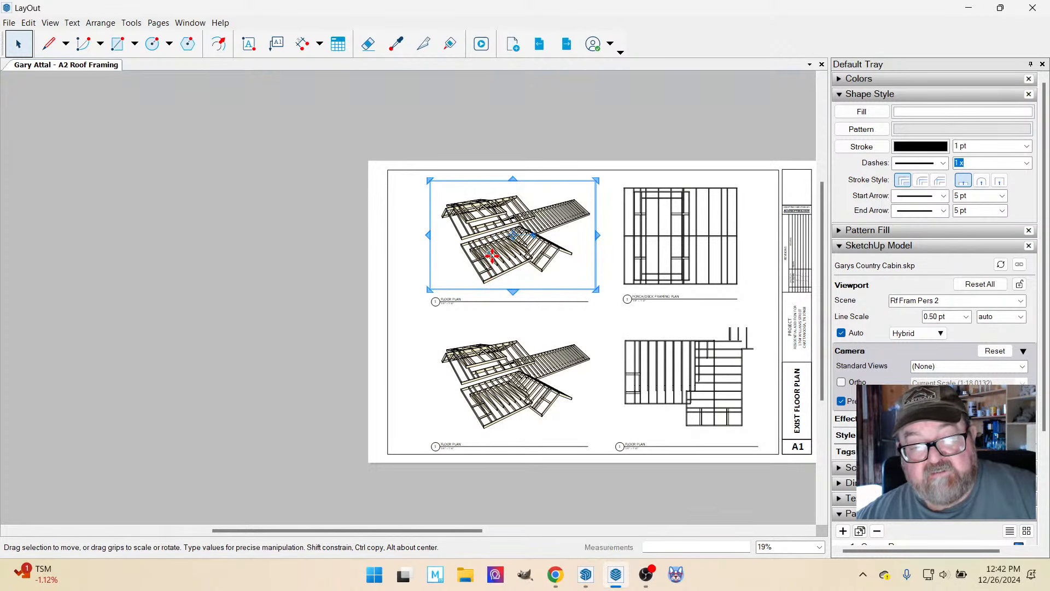
click(980, 283)
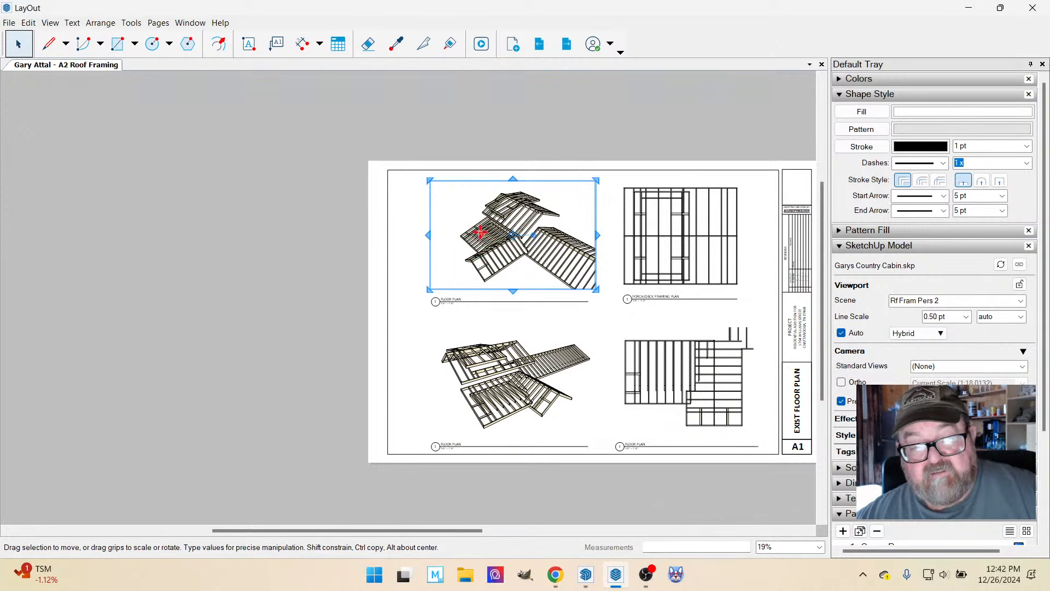
Shift the roof model left inside the upper perspective viewport and enlarge it slightly within the frame.
scroll(499, 243, up, 1)
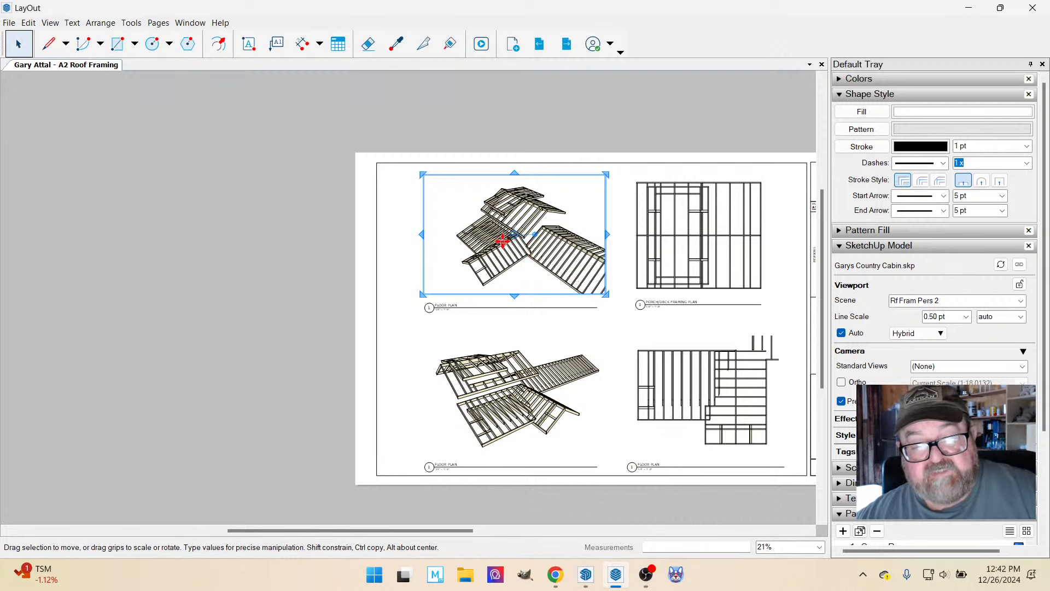
scroll(502, 241, up, 1)
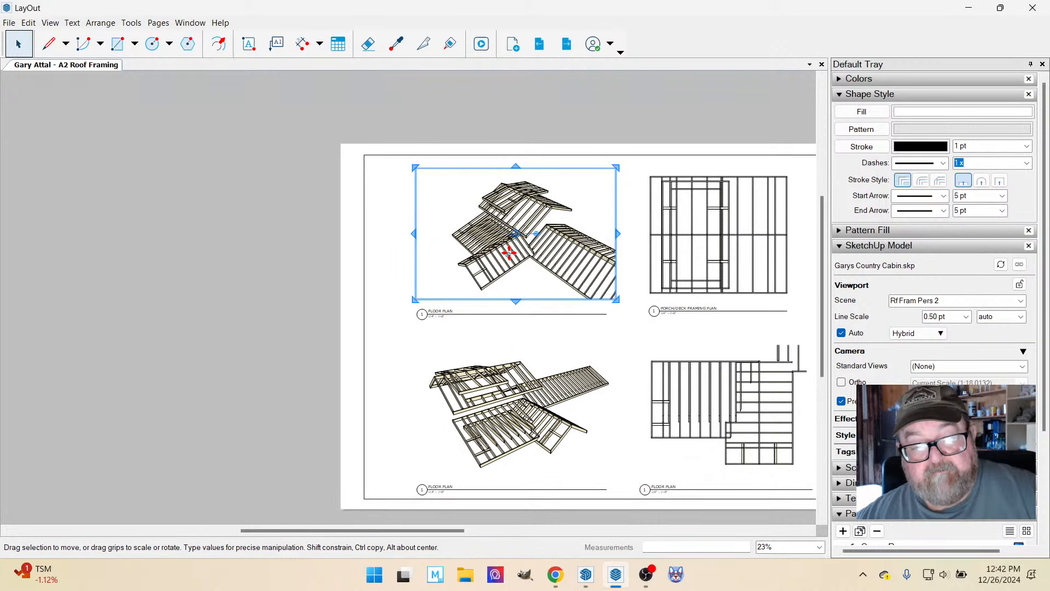
double_click(509, 252)
shift+middle_drag(509, 251, 492, 250)
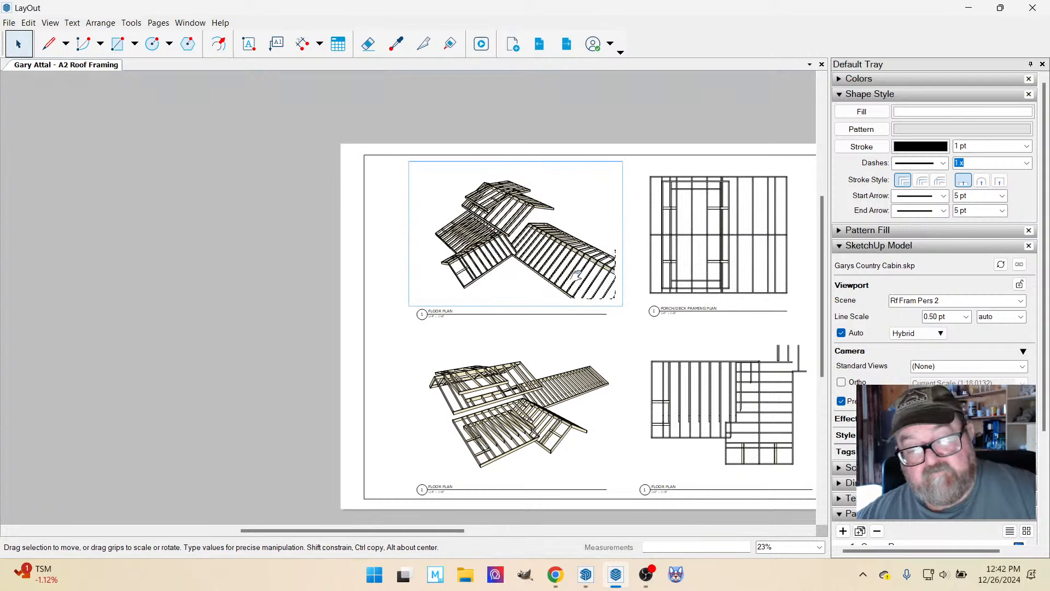
click(296, 224)
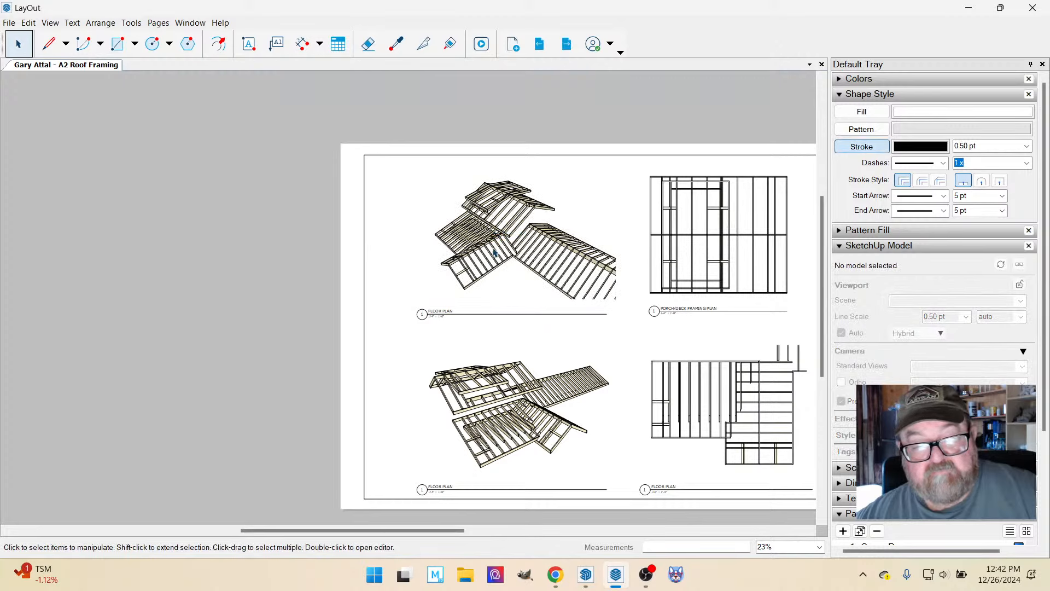
double_click(494, 239)
mouse_move(489, 231)
shift+middle_down()
mouse_move(494, 238)
mouse_move(496, 229)
shift+middle_up()
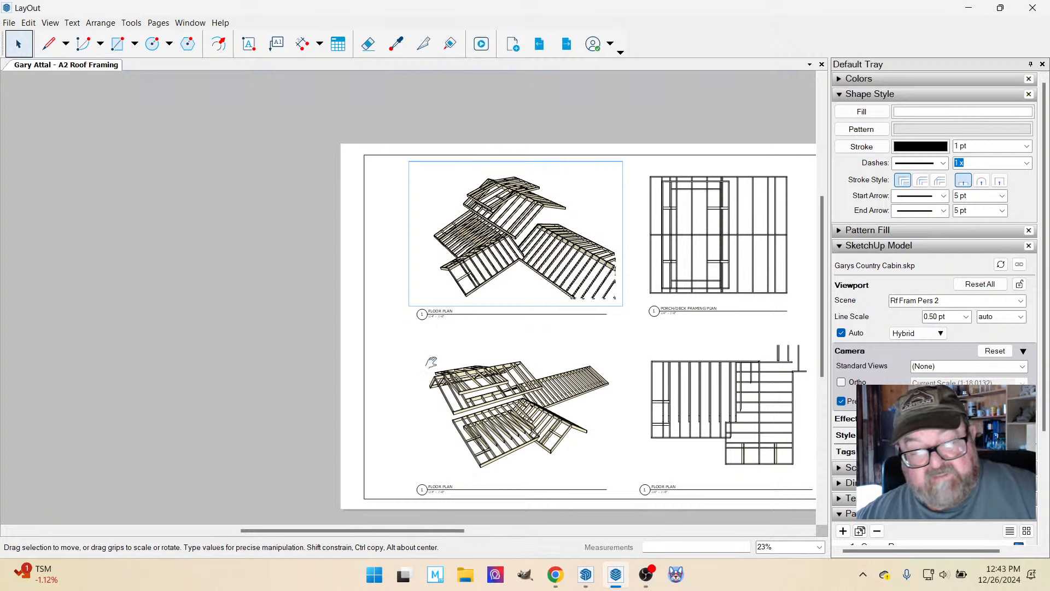
click(283, 290)
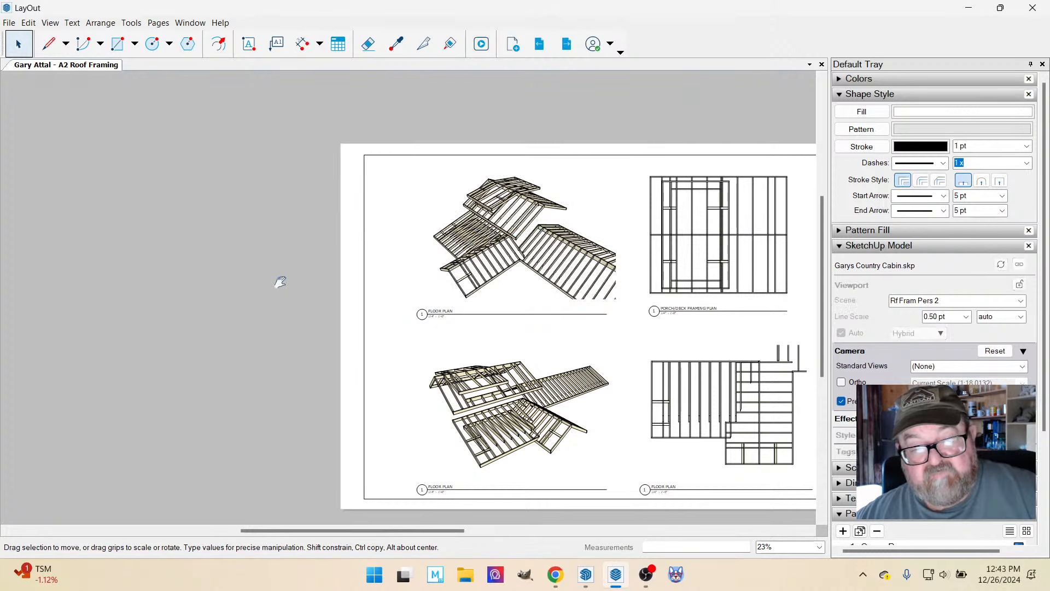
Crop the right edge of the lower perspective viewport inward to cut off the end of the long wing.
click(562, 417)
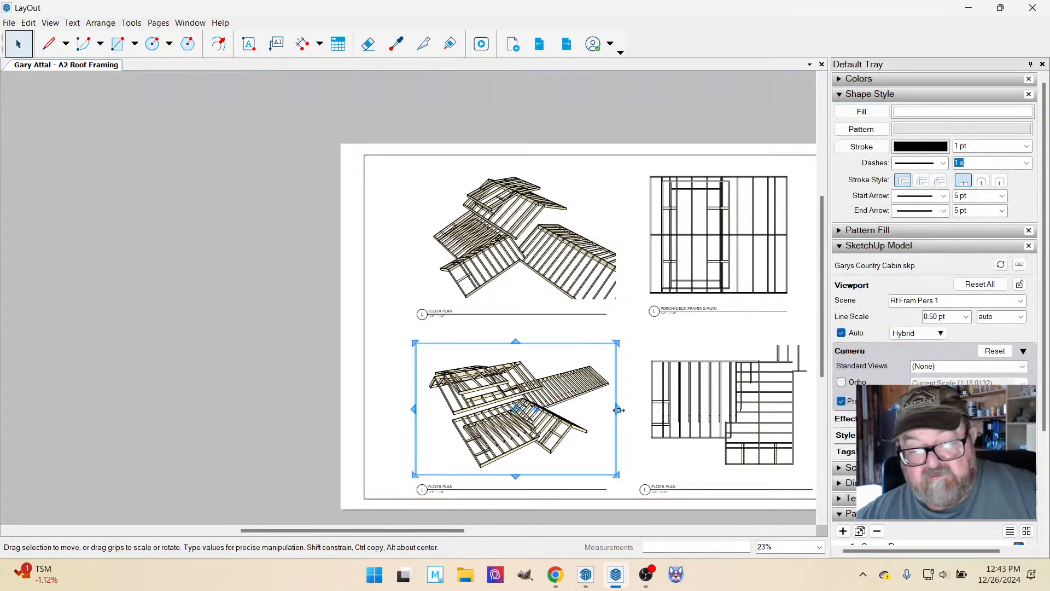
drag(618, 410, 595, 413)
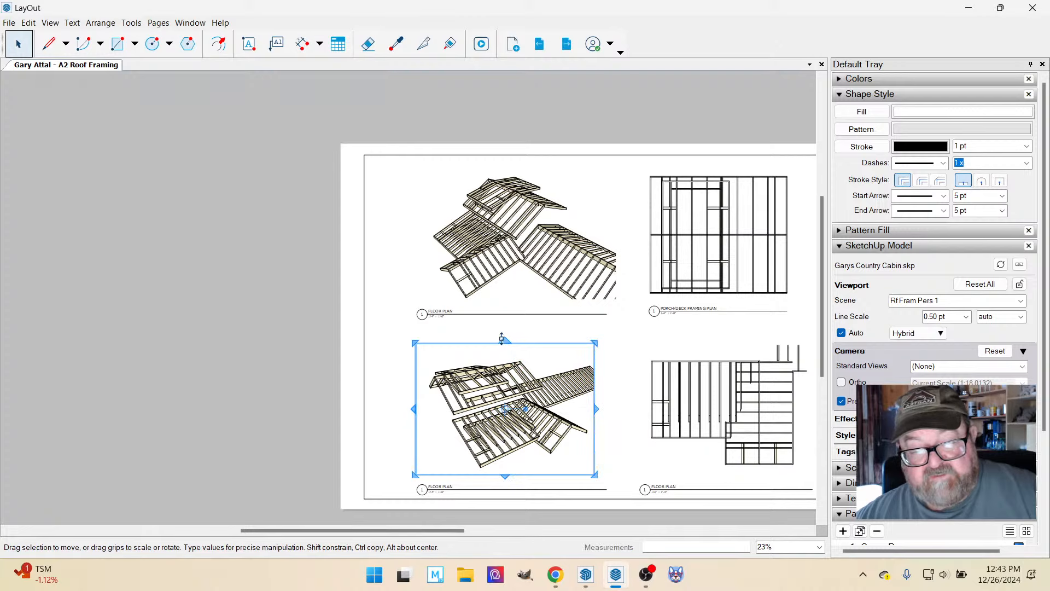
click(291, 312)
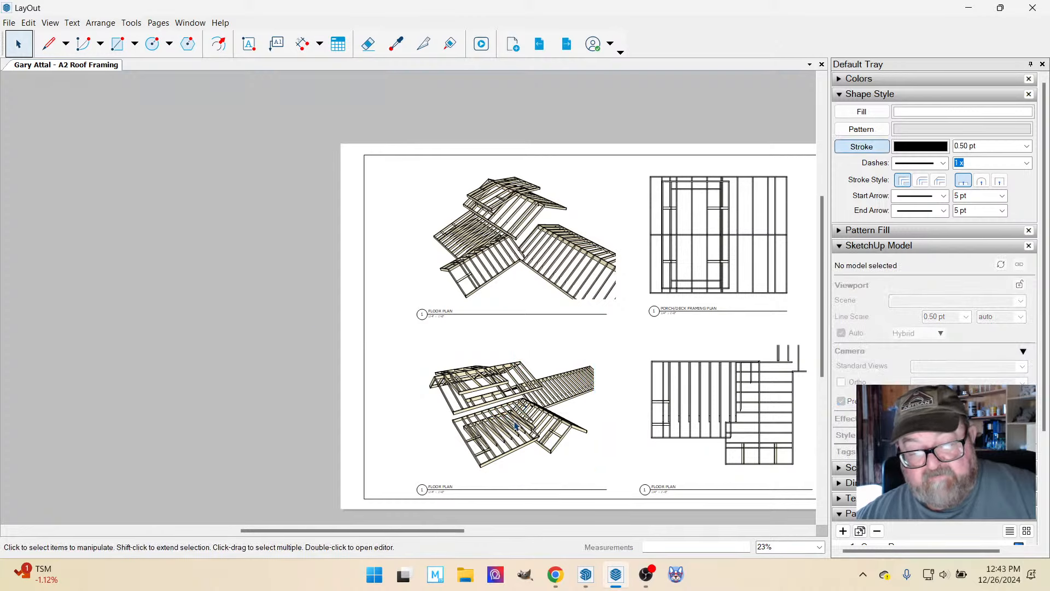
Lengthen the underline of the upper perspective's title to the right so it reaches the viewport's right edge.
scroll(516, 426, up, 3)
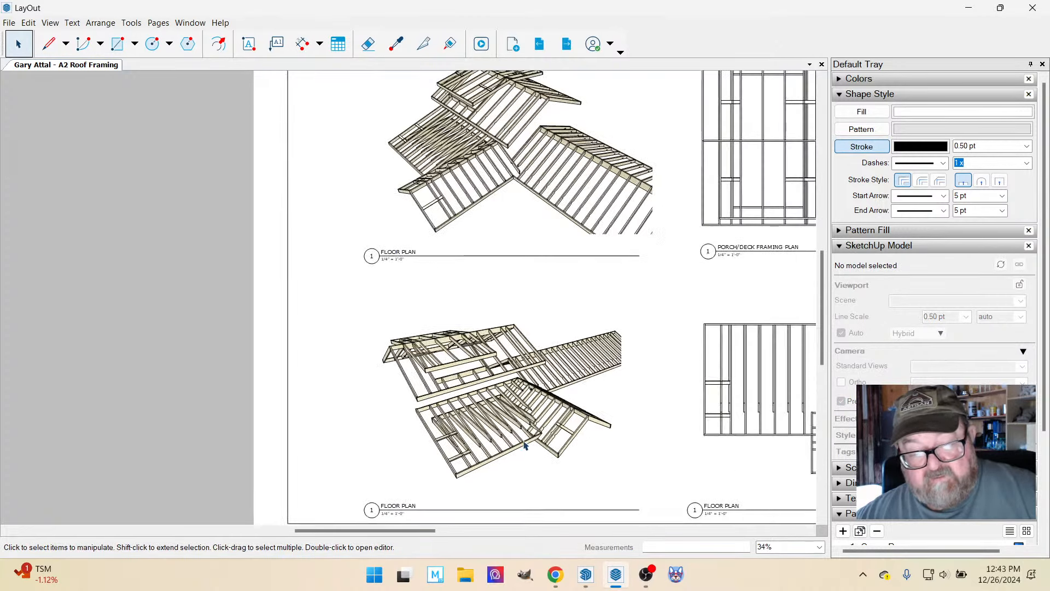
scroll(524, 446, down, 3)
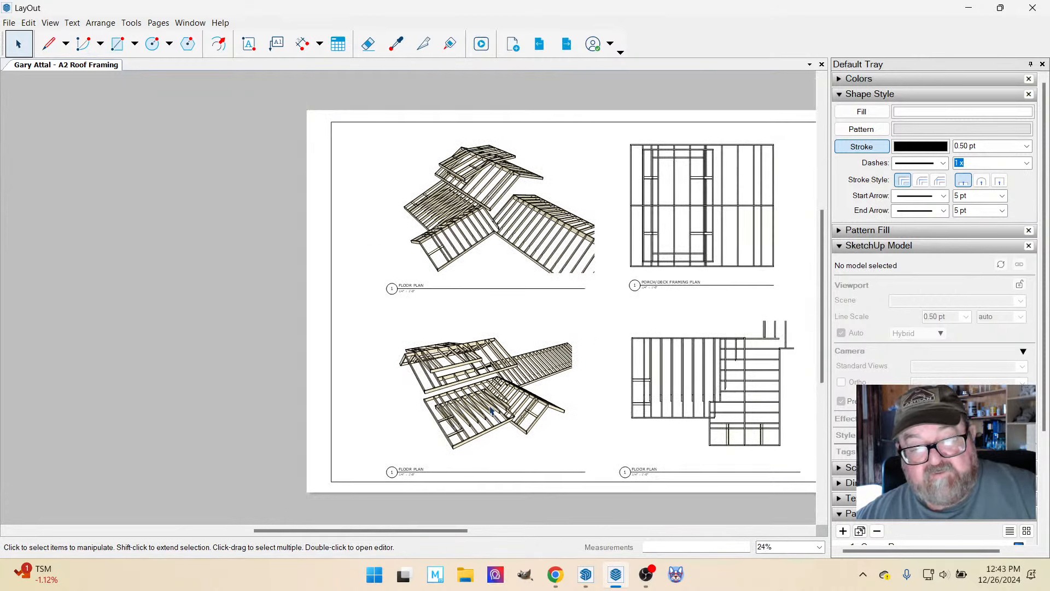
scroll(481, 329, up, 3)
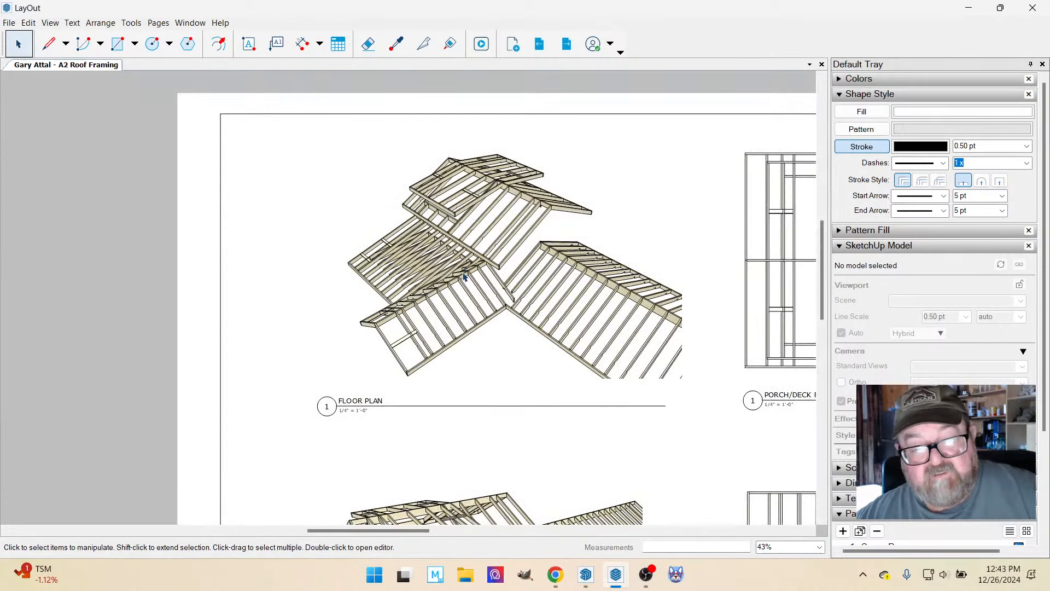
scroll(524, 231, up, 1)
scroll(488, 232, down, 4)
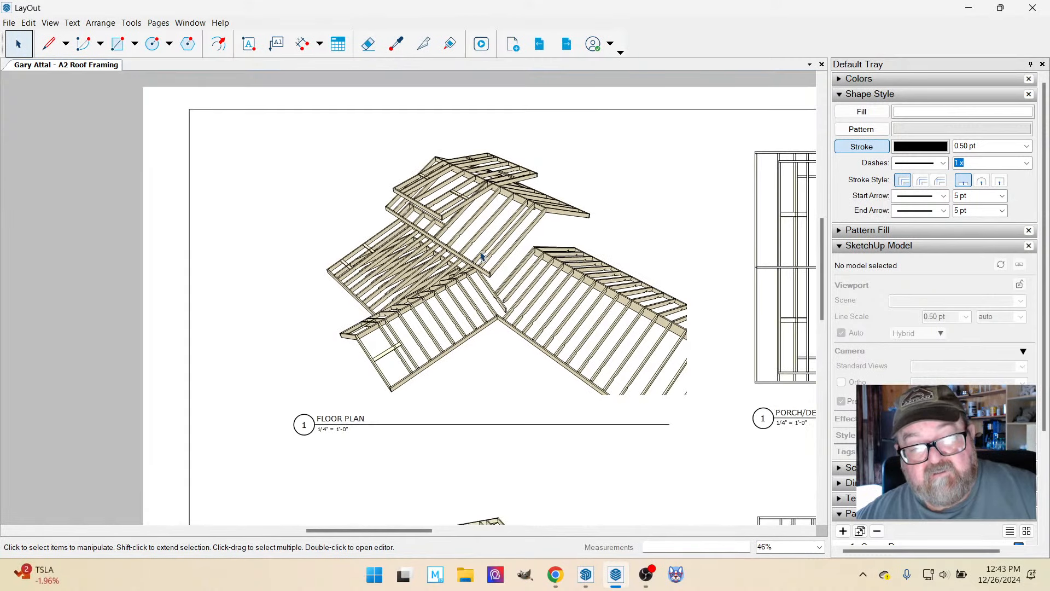
scroll(474, 270, down, 1)
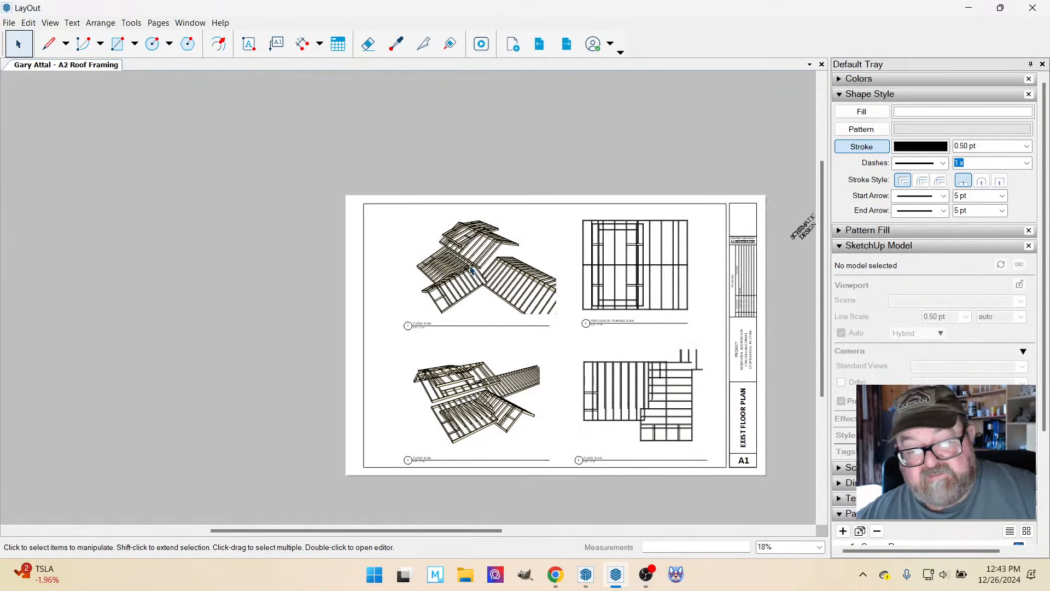
scroll(531, 335, up, 1)
click(532, 325)
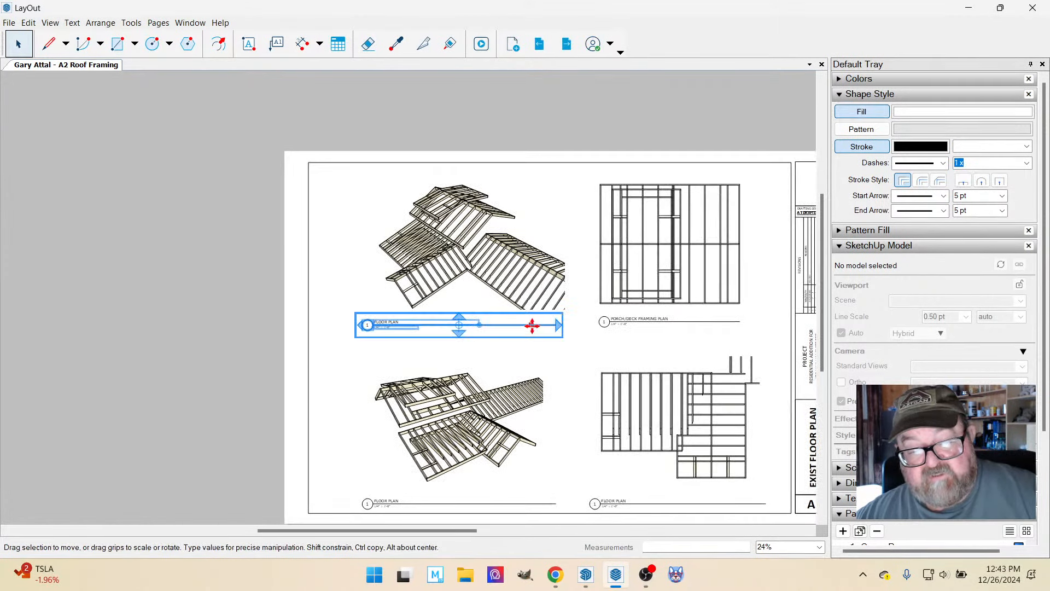
double_click(532, 325)
click(553, 325)
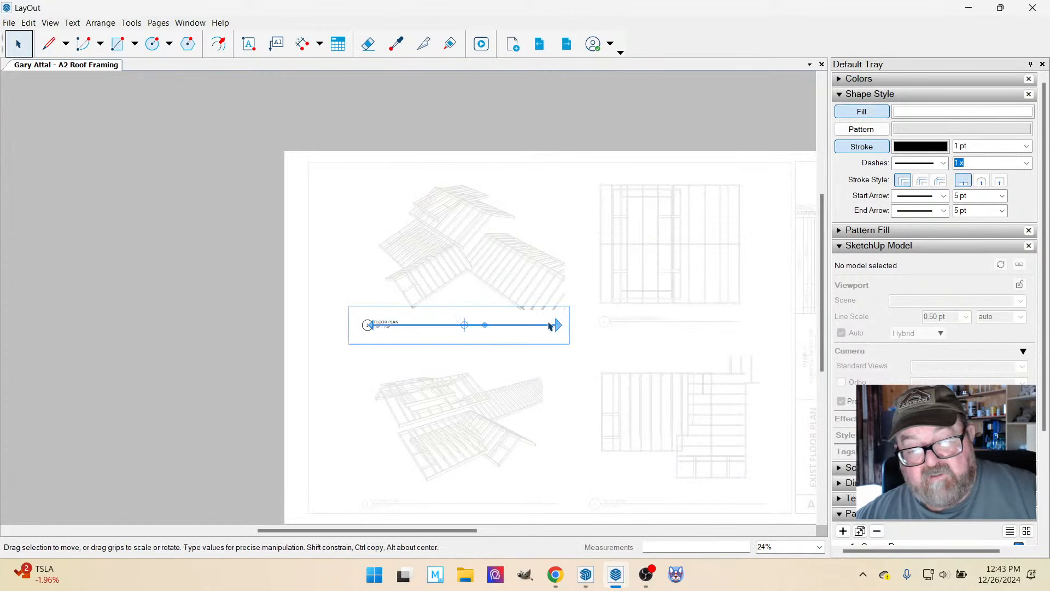
drag(557, 323, 566, 324)
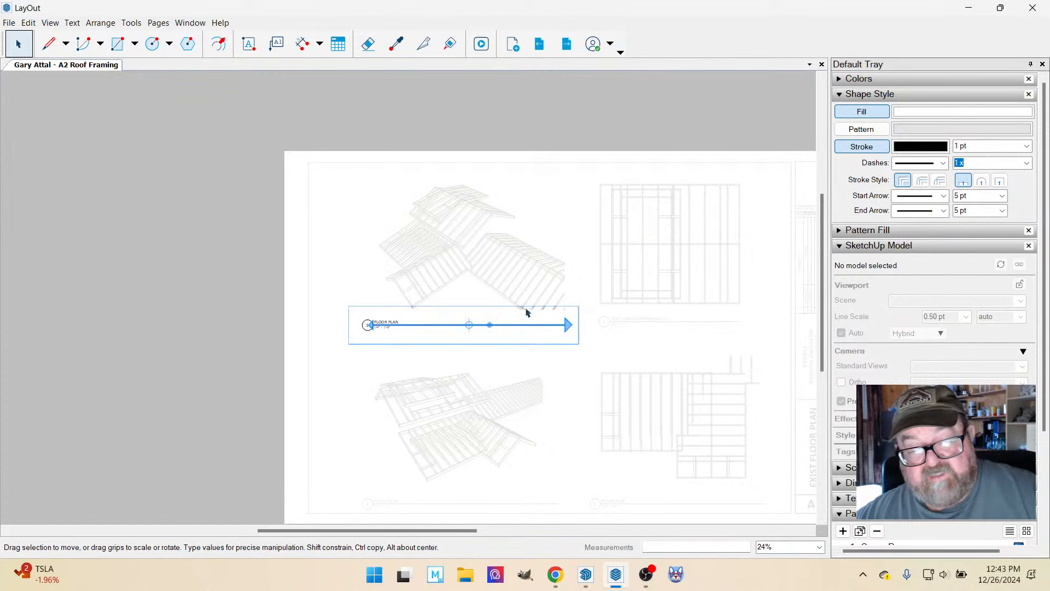
click(326, 269)
click(321, 287)
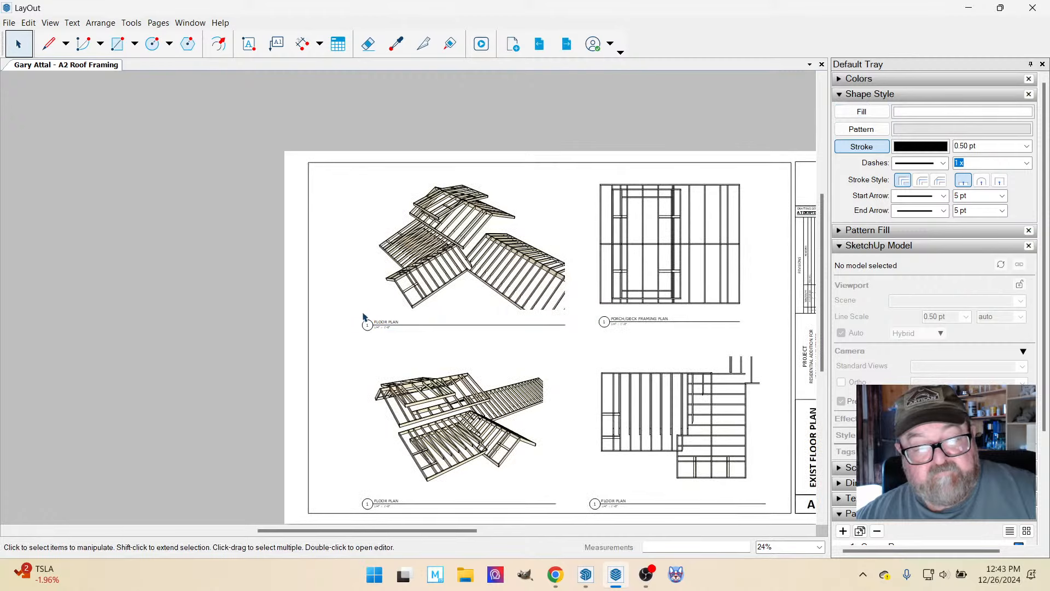
Draw a vertical guide line about 18 5/8" long from the upper perspective's leftmost roof corner down past the sheet's bottom edge.
scroll(377, 304, up, 4)
scroll(356, 212, down, 2)
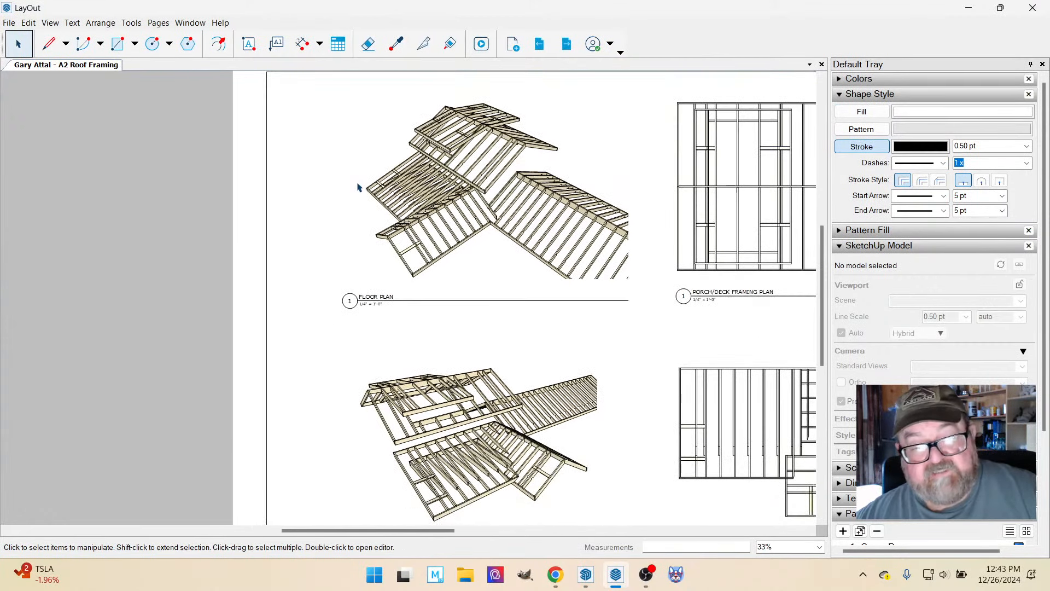
scroll(358, 188, down, 1)
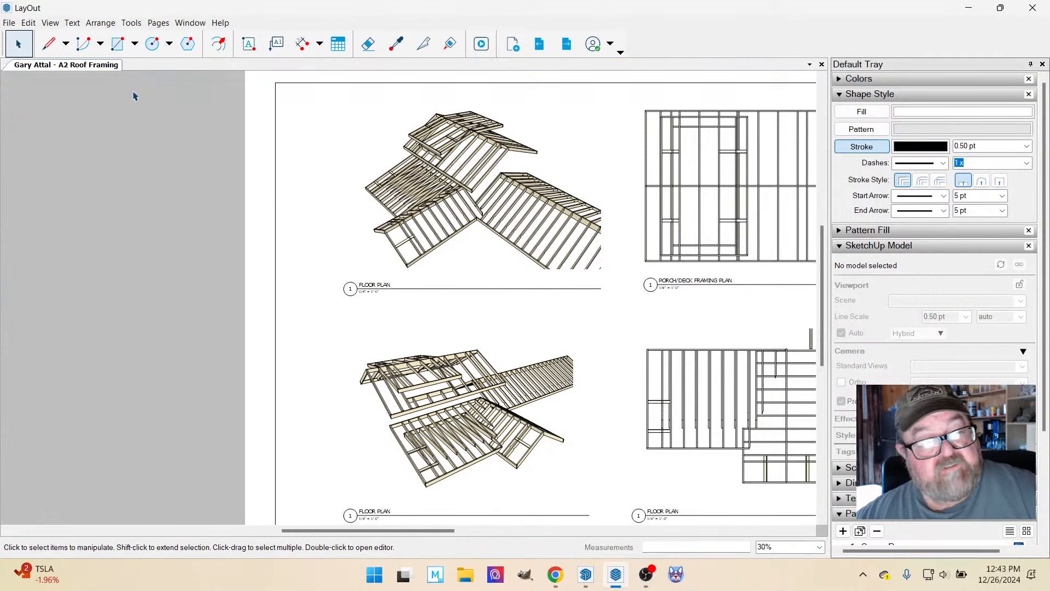
click(49, 44)
scroll(361, 219, up, 2)
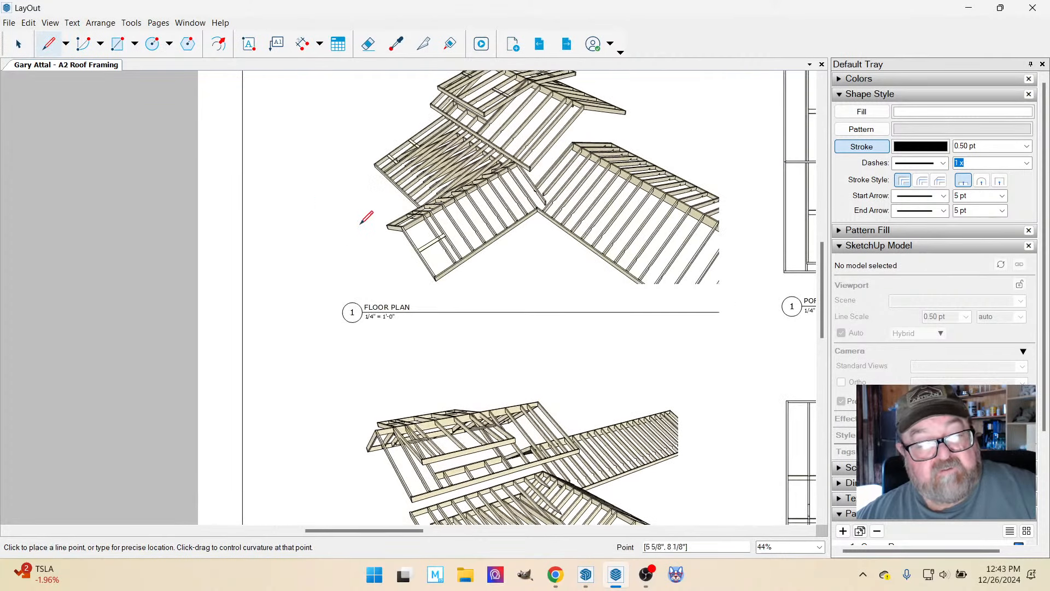
click(374, 163)
scroll(374, 163, down, 4)
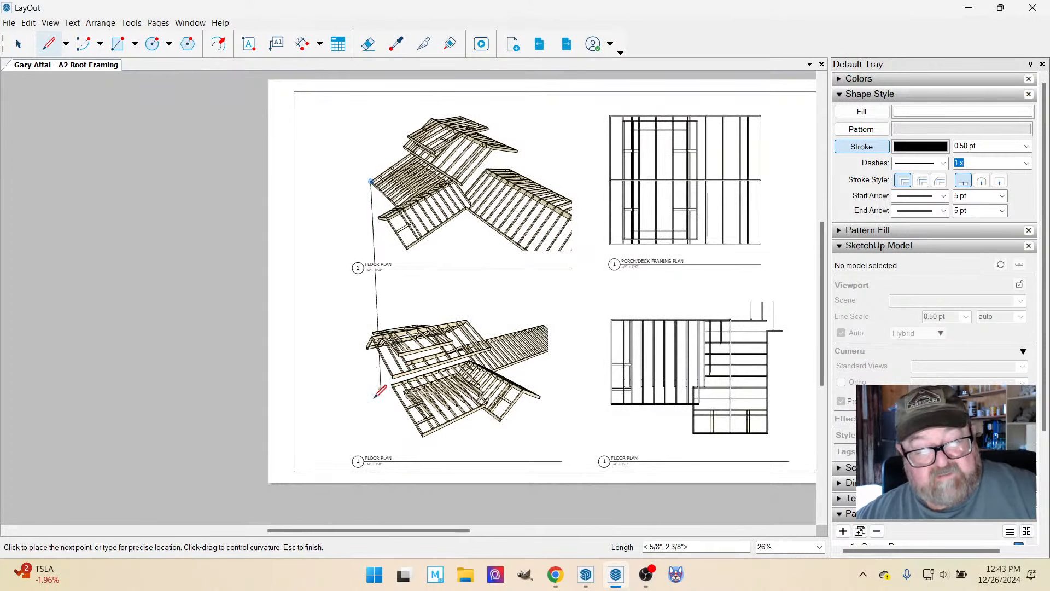
double_click(371, 494)
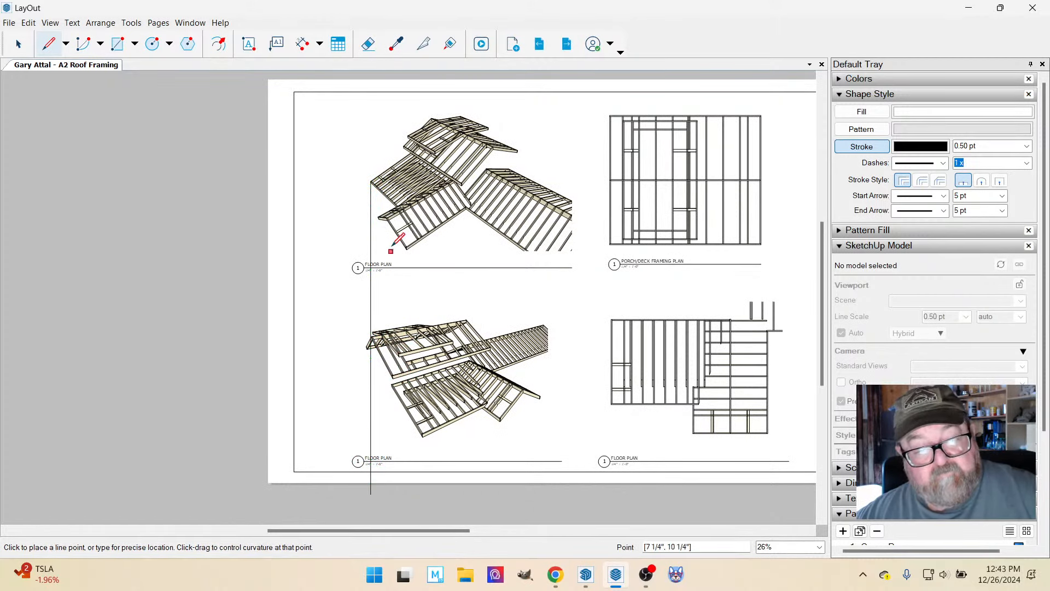
Move the upper perspective's title right until its number bubble's left edge meets the vertical guide line.
scroll(391, 233, up, 2)
click(18, 44)
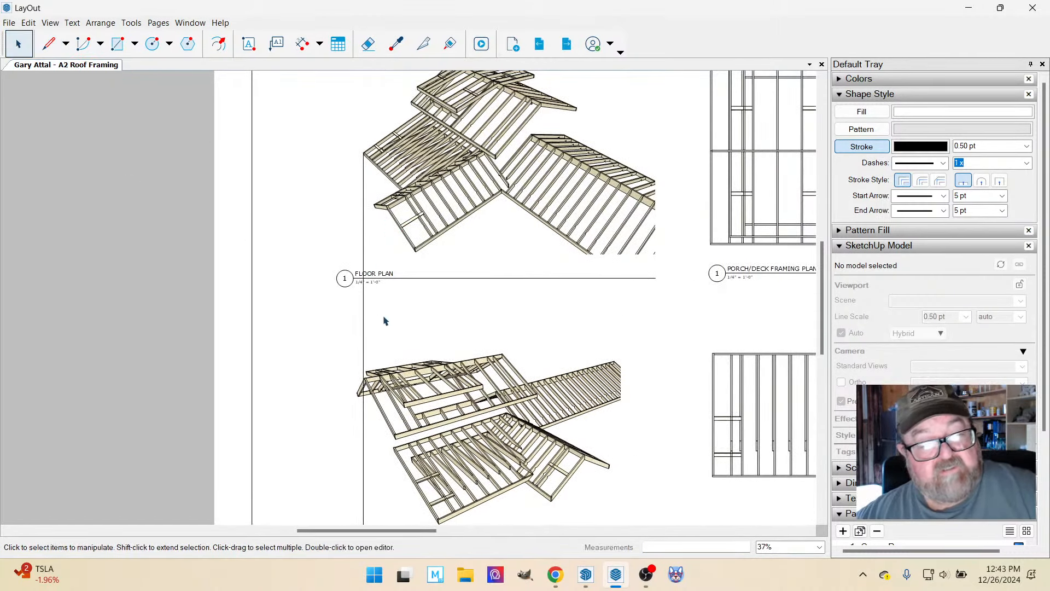
drag(374, 284, 405, 272)
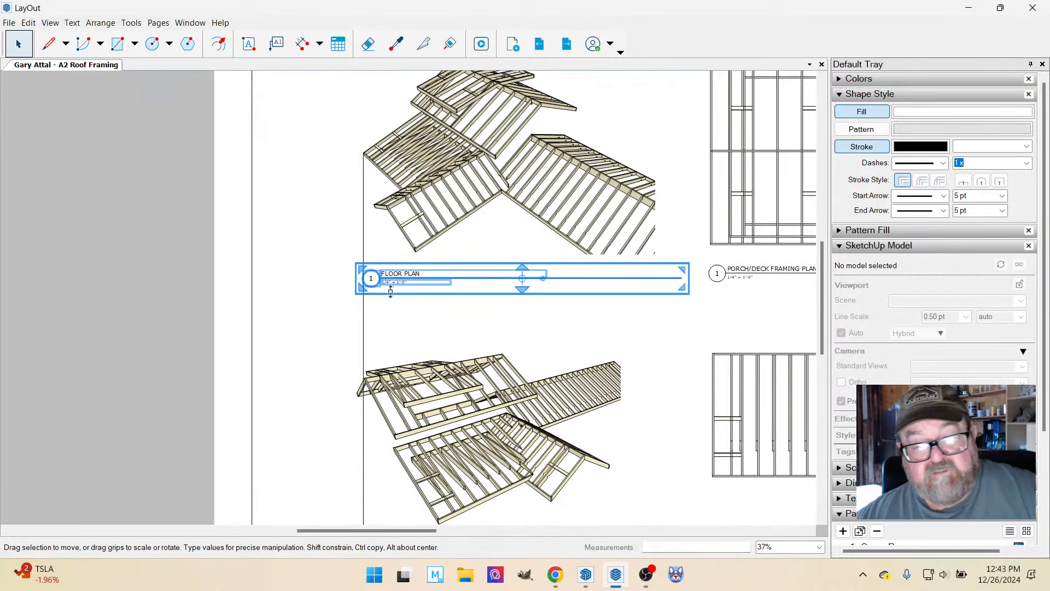
Shorten the underline inside the upper perspective's title so it ends at the viewport's right edge.
double_click(644, 284)
click(651, 283)
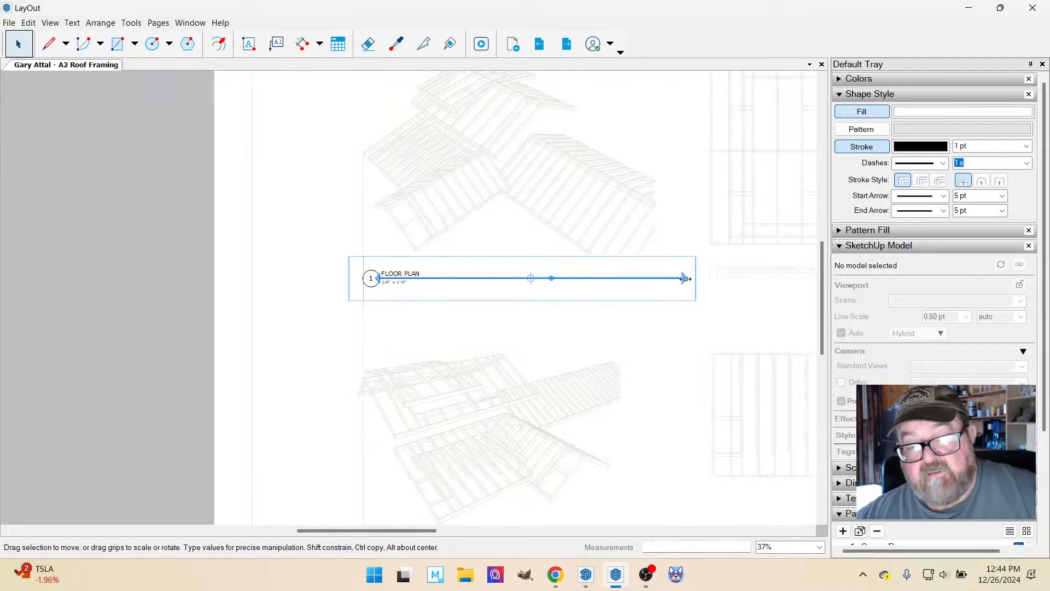
drag(686, 279, 656, 228)
click(216, 196)
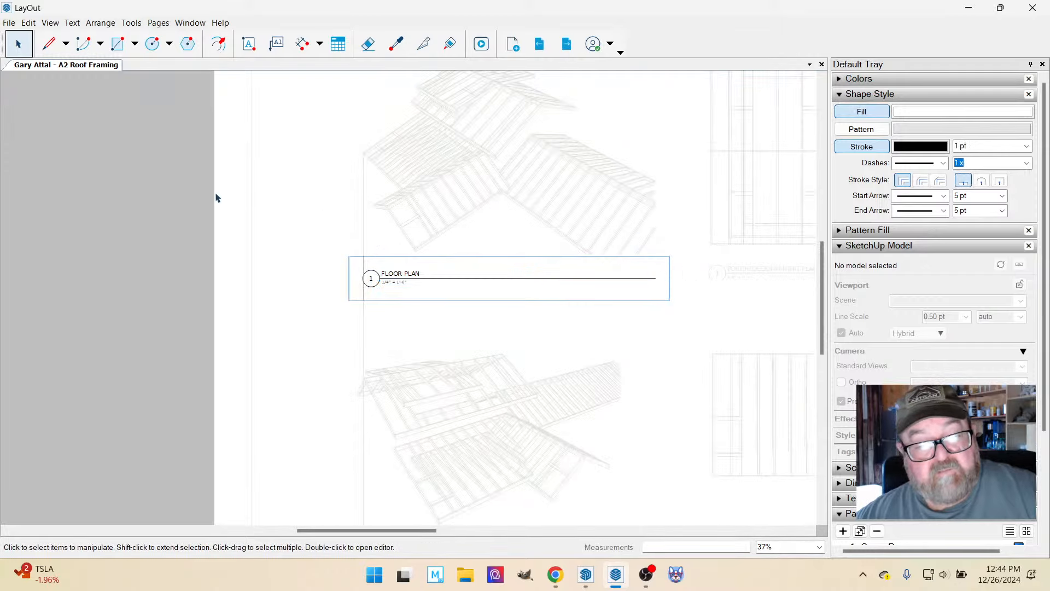
click(175, 219)
Move the lower perspective viewport right so the roof's leftmost corner lies on the vertical guide line.
scroll(221, 213, down, 3)
scroll(351, 422, up, 2)
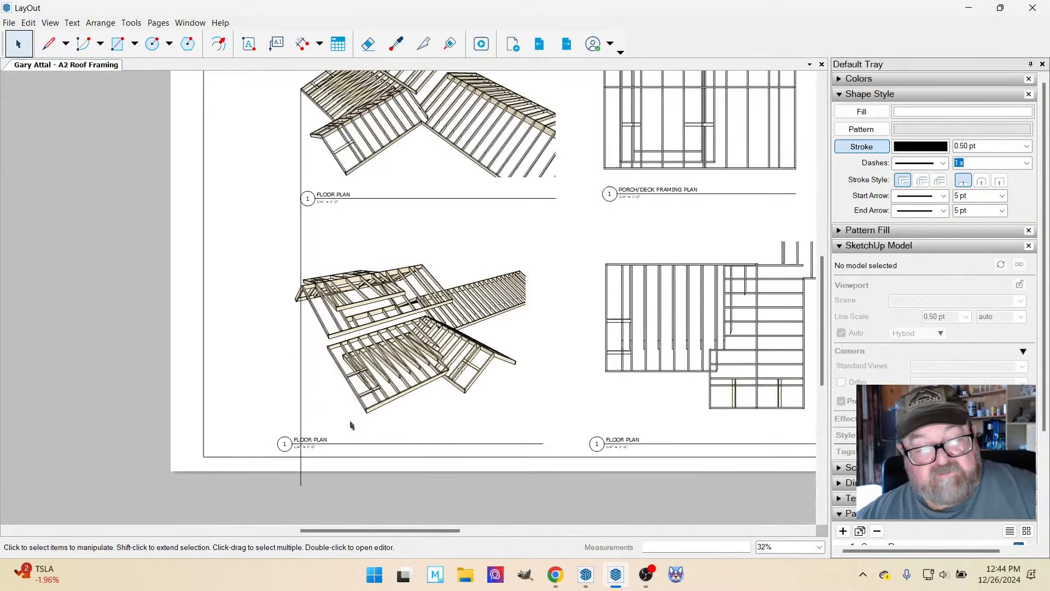
scroll(350, 426, up, 1)
click(338, 277)
scroll(337, 277, up, 2)
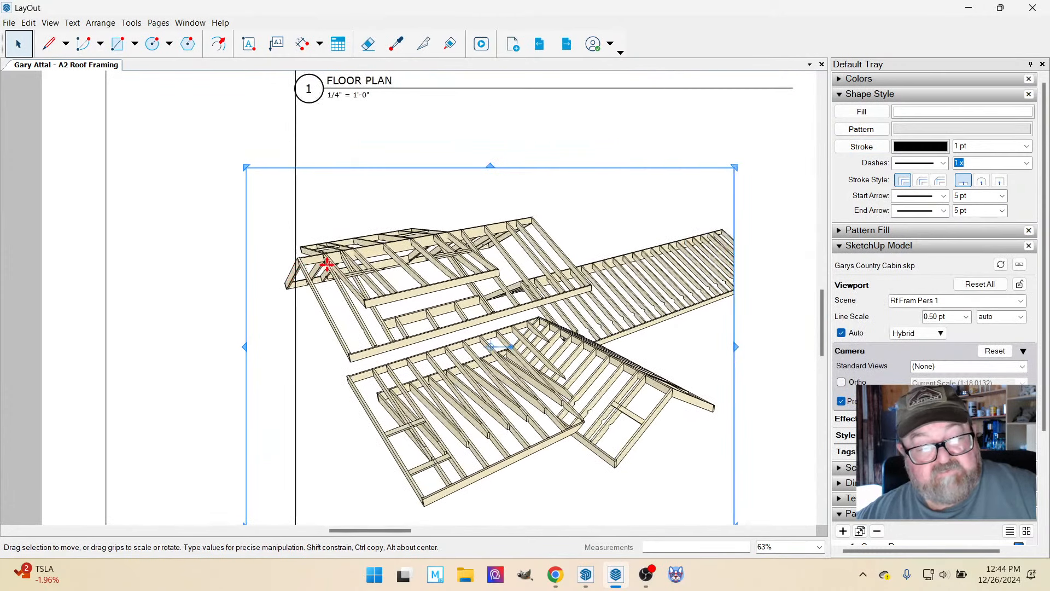
drag(331, 264, 348, 263)
scroll(295, 284, up, 6)
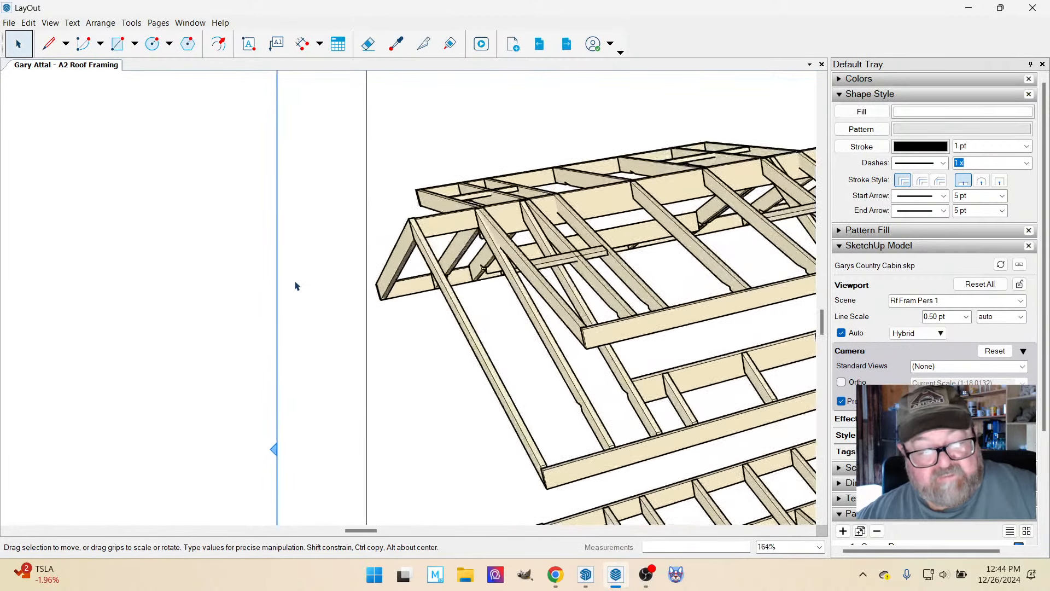
scroll(369, 290, up, 2)
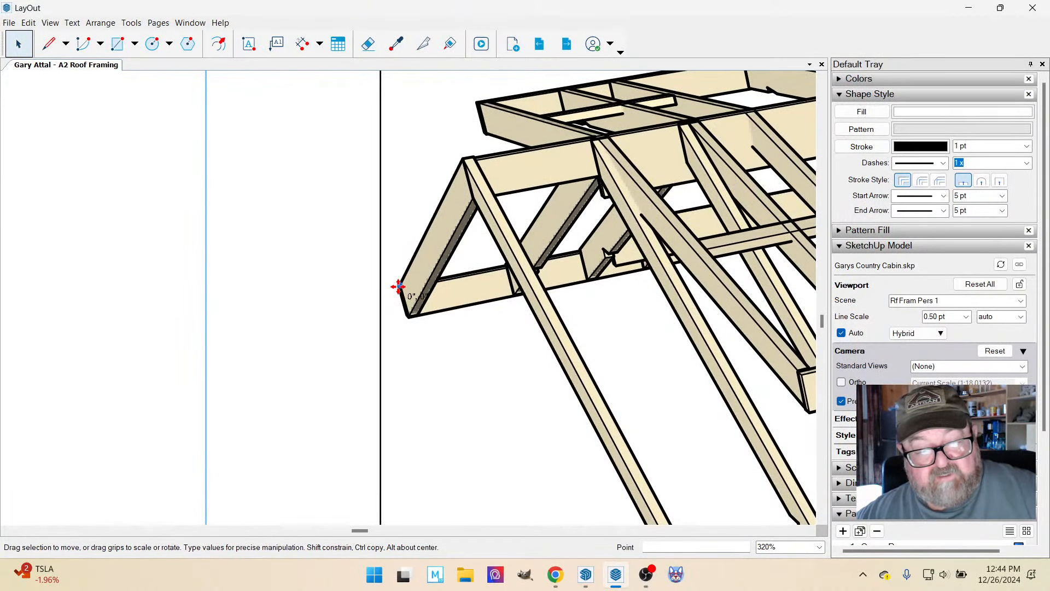
drag(399, 286, 383, 286)
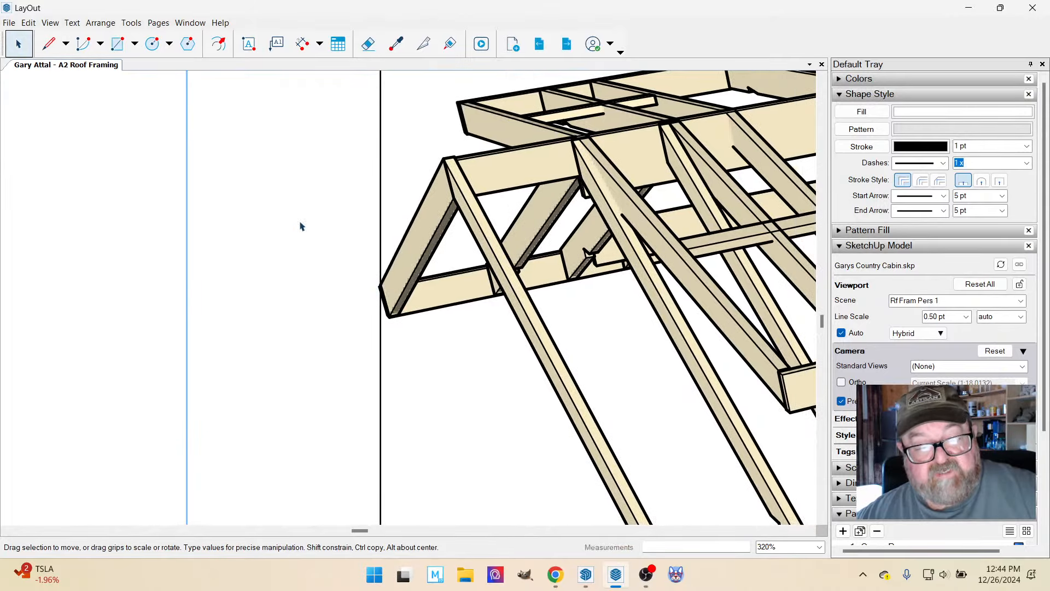
Move the lower perspective's title right until its number bubble's left edge meets the vertical guide line.
scroll(300, 226, down, 10)
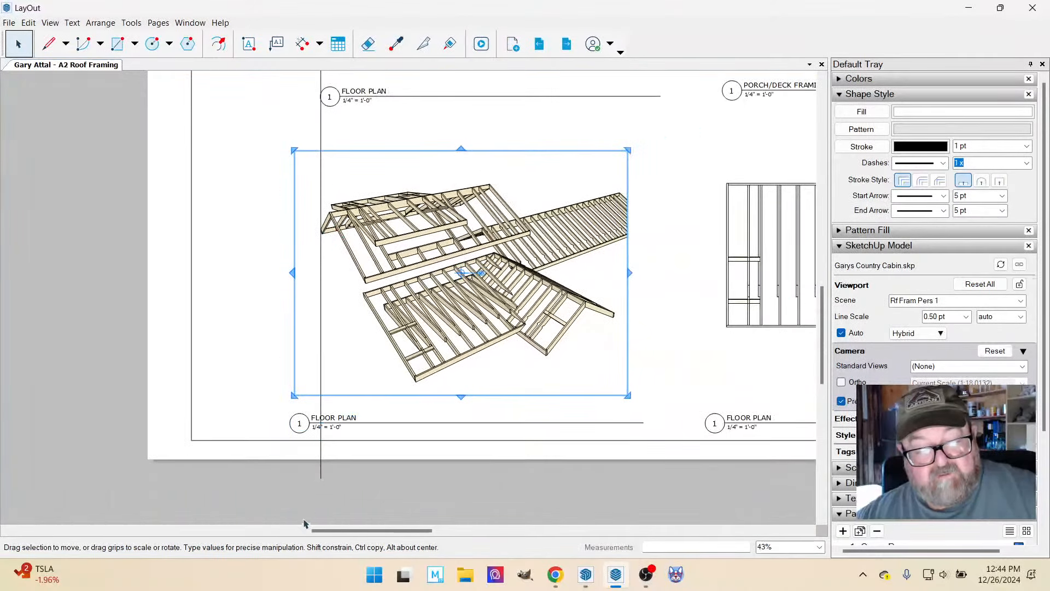
scroll(371, 410, up, 2)
click(331, 425)
scroll(345, 394, up, 2)
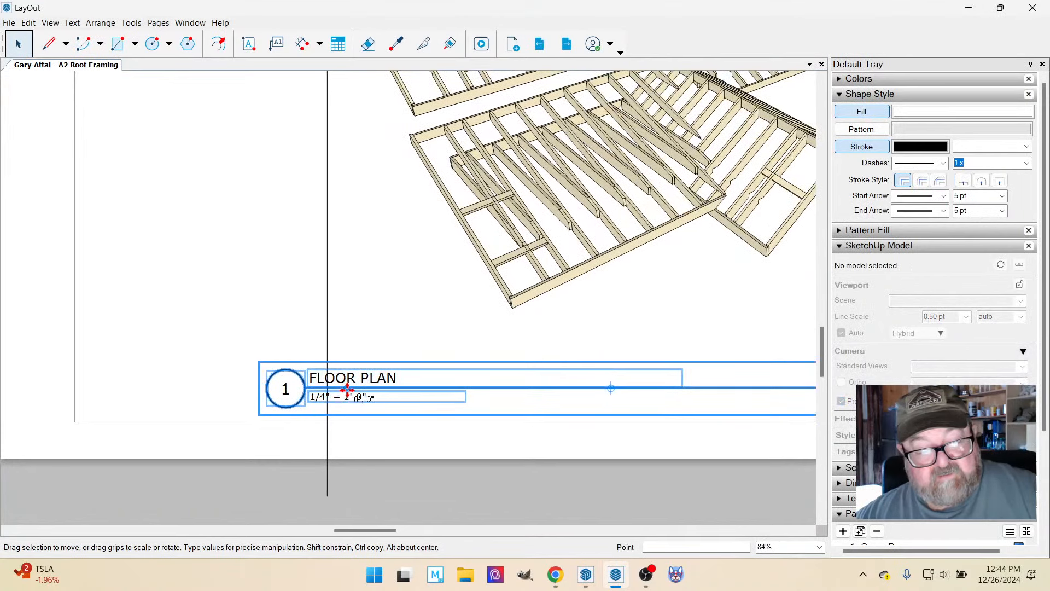
drag(347, 390, 401, 390)
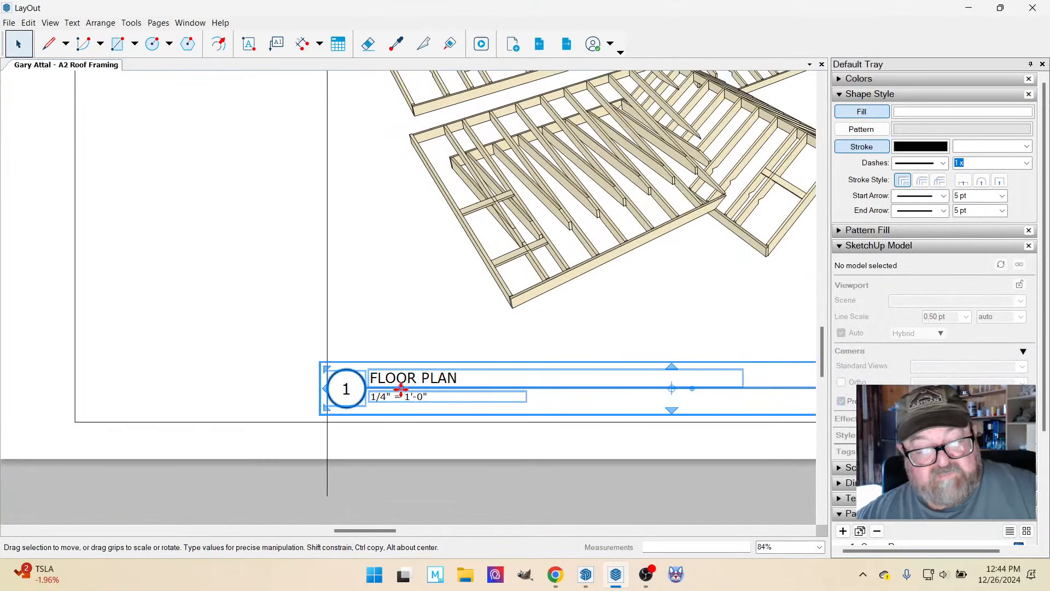
Delete the vertical guide line running past the sheet's bottom edge.
scroll(246, 420, down, 3)
click(294, 335)
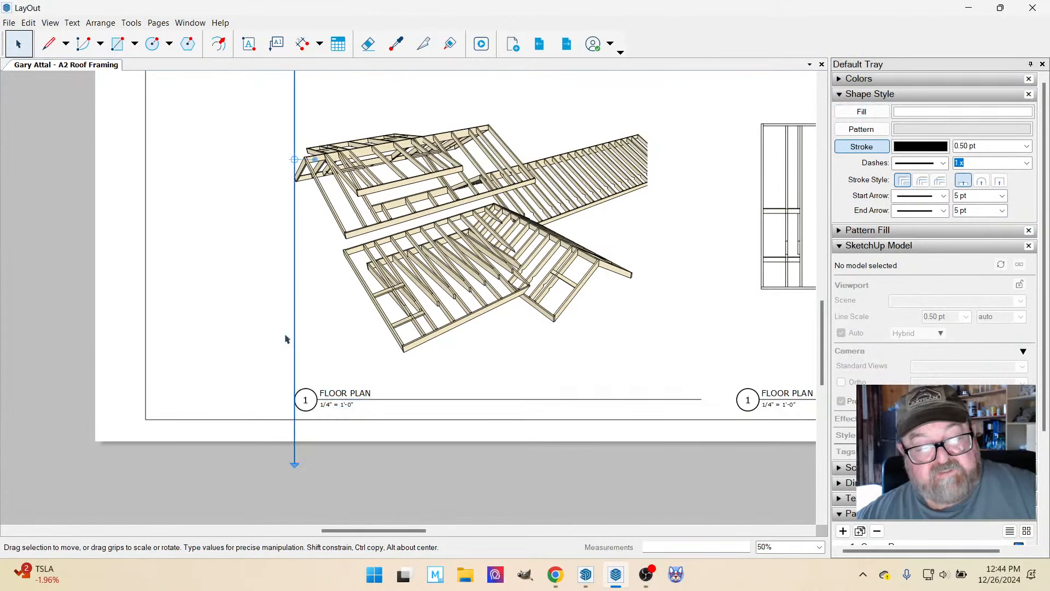
key(Delete)
Shorten the underline inside the lower perspective's title so it ends at that viewport's right edge.
scroll(355, 449, down, 1)
scroll(354, 450, down, 1)
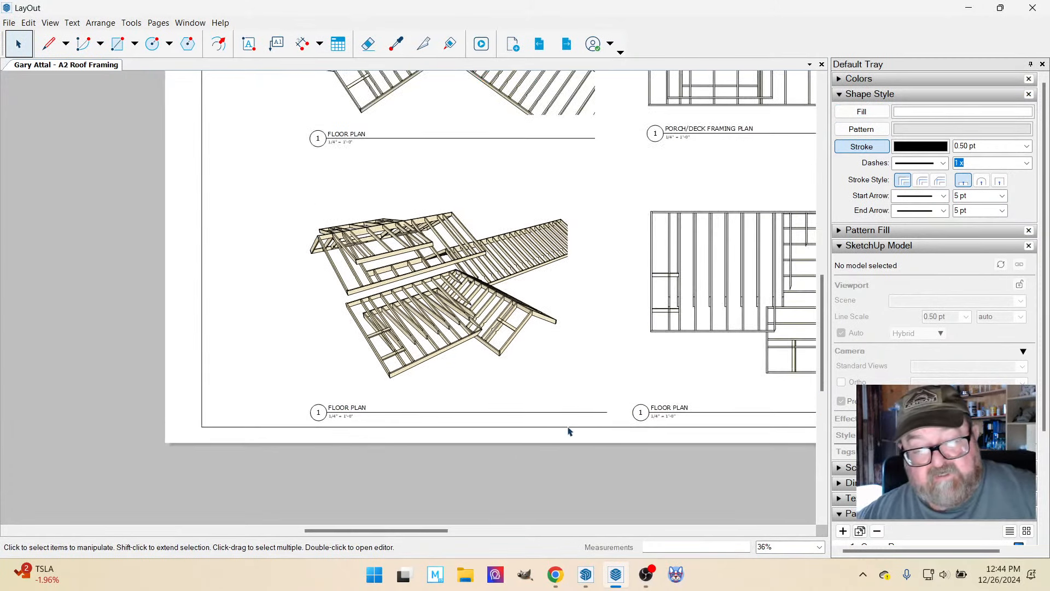
click(572, 412)
double_click(574, 418)
click(572, 412)
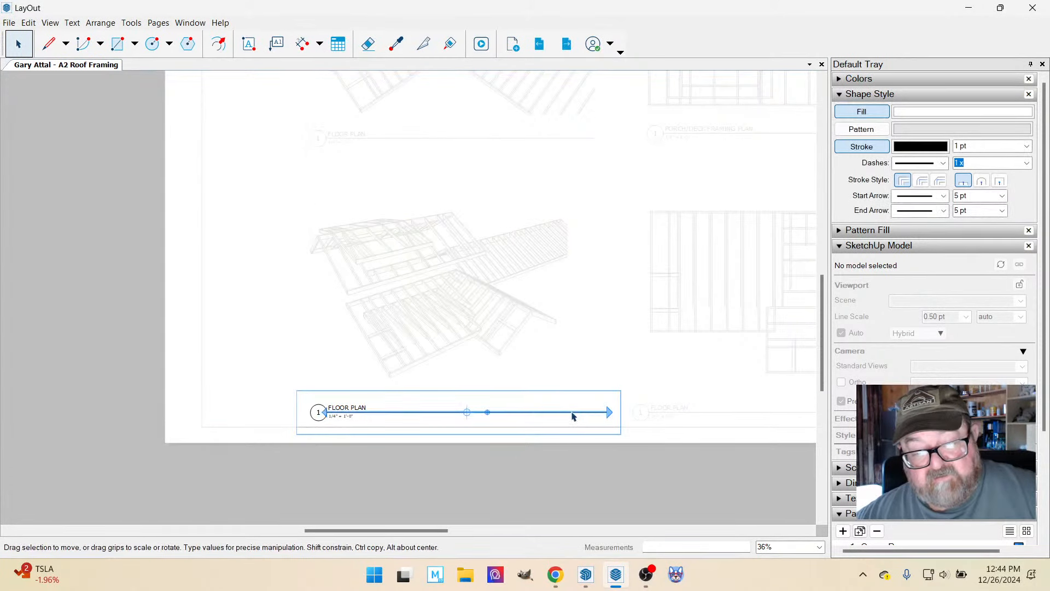
double_click(599, 413)
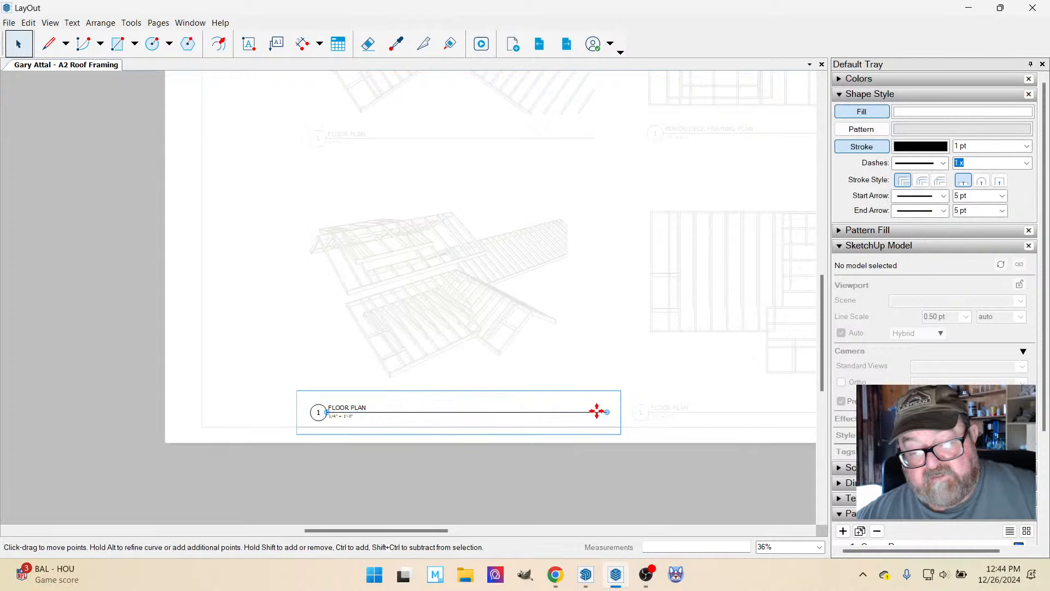
click(580, 412)
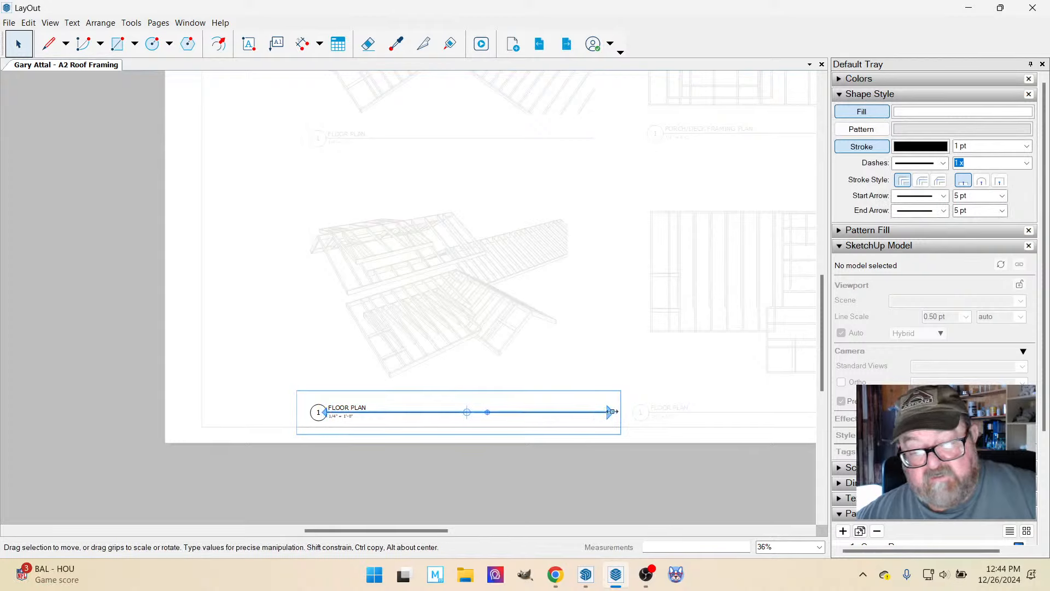
drag(612, 412, 568, 255)
click(235, 301)
click(111, 332)
scroll(397, 423, down, 3)
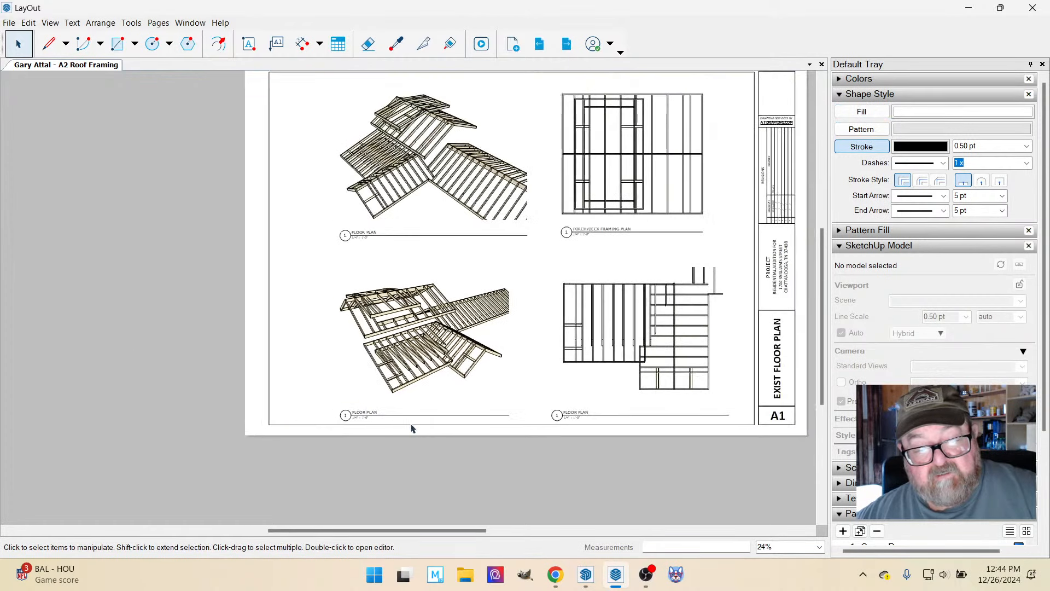
scroll(412, 429, down, 1)
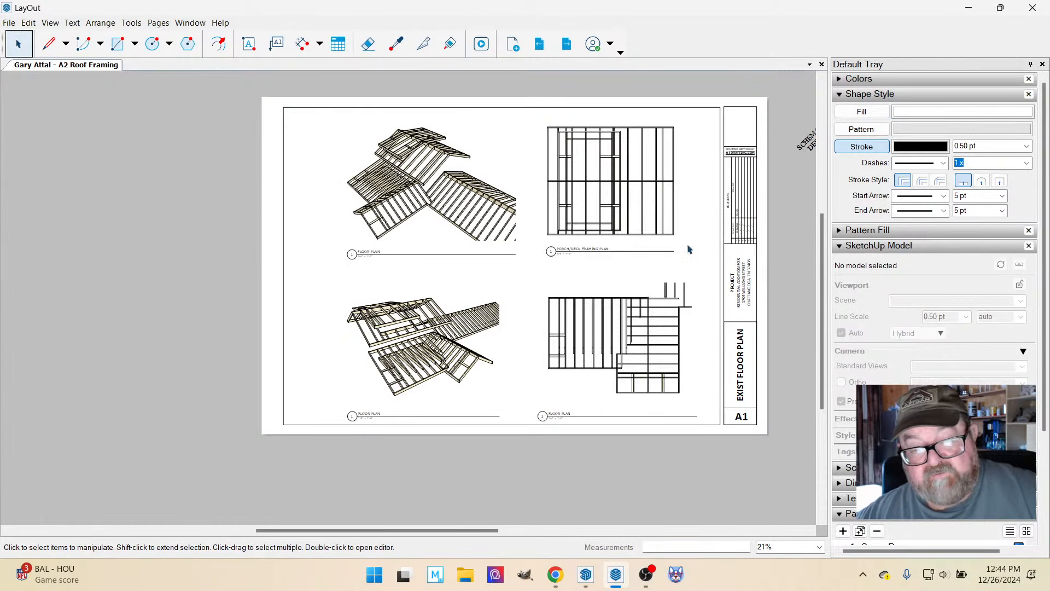
scroll(529, 336, up, 2)
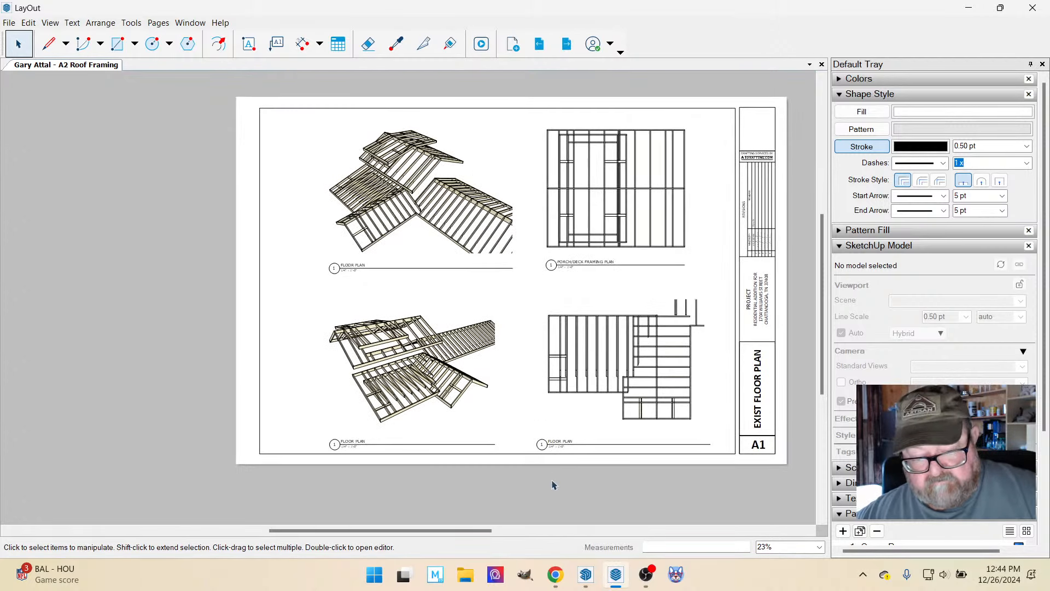
click(556, 574)
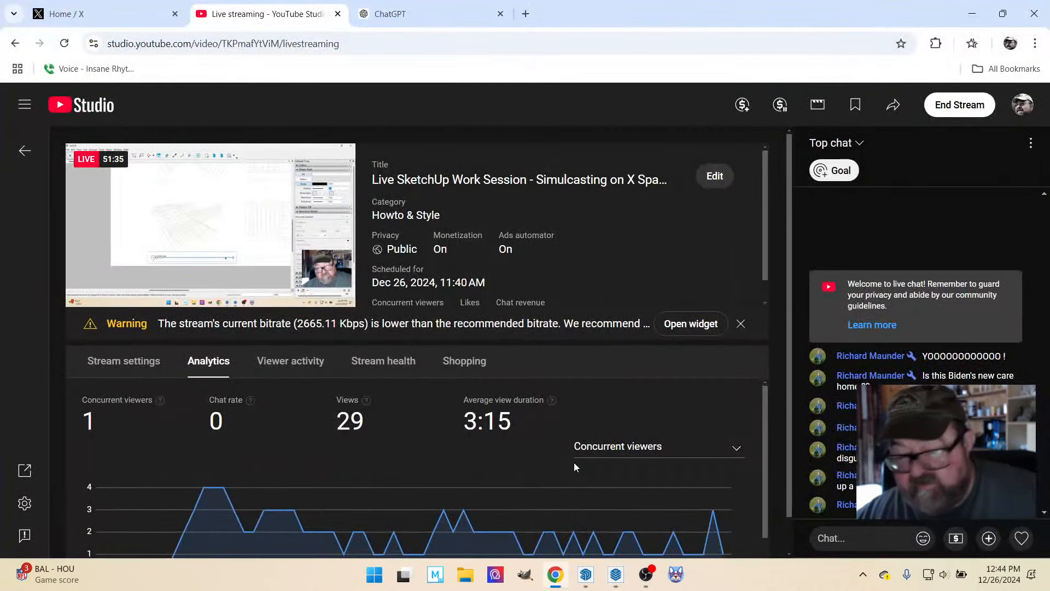
click(556, 574)
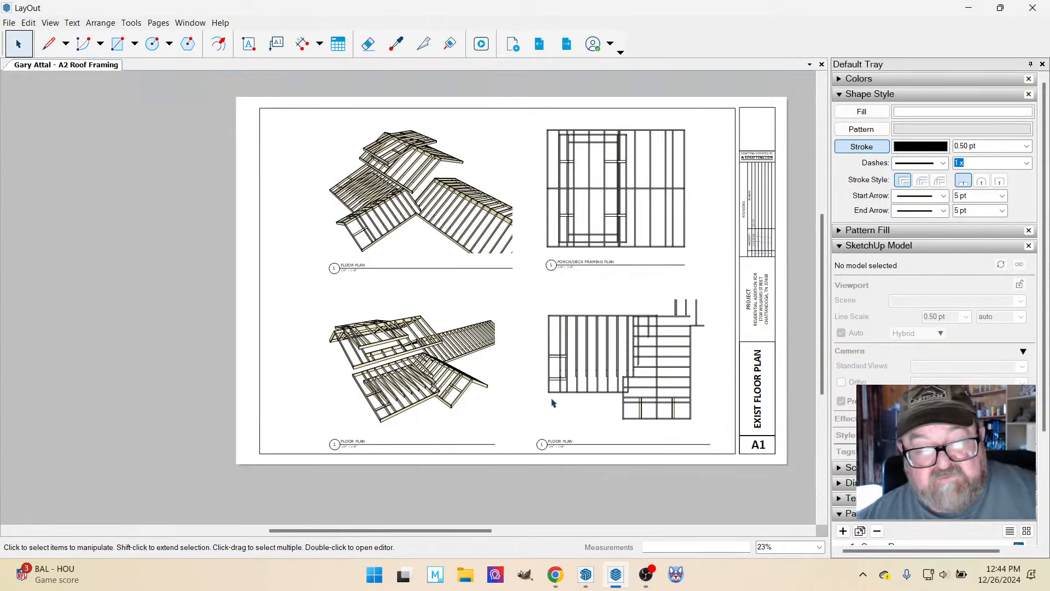
Move the upper perspective's title and the Porch/Deck Framing Plan title slightly down together.
scroll(517, 236, up, 3)
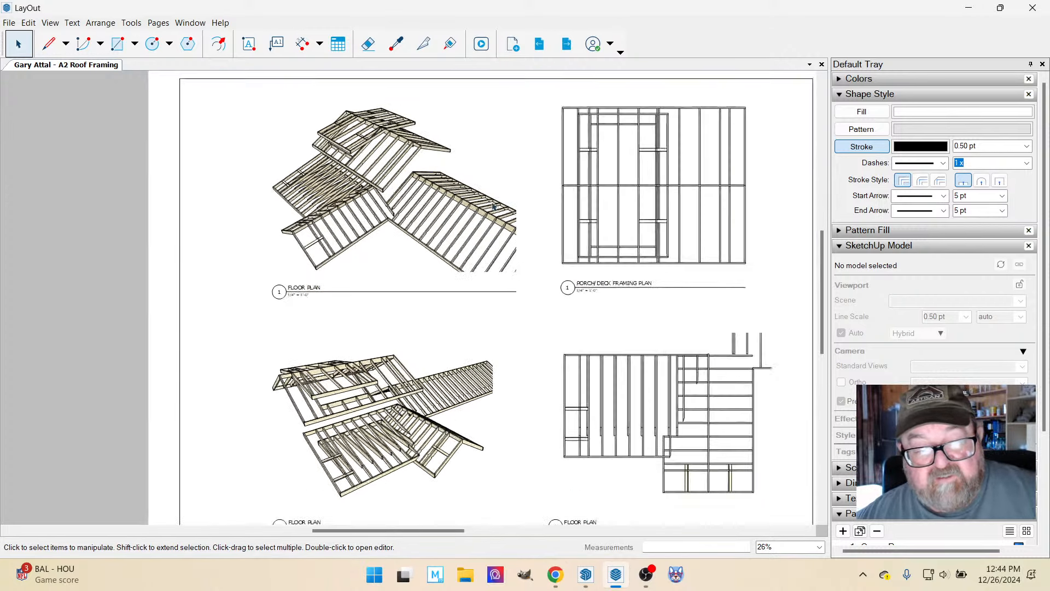
click(401, 309)
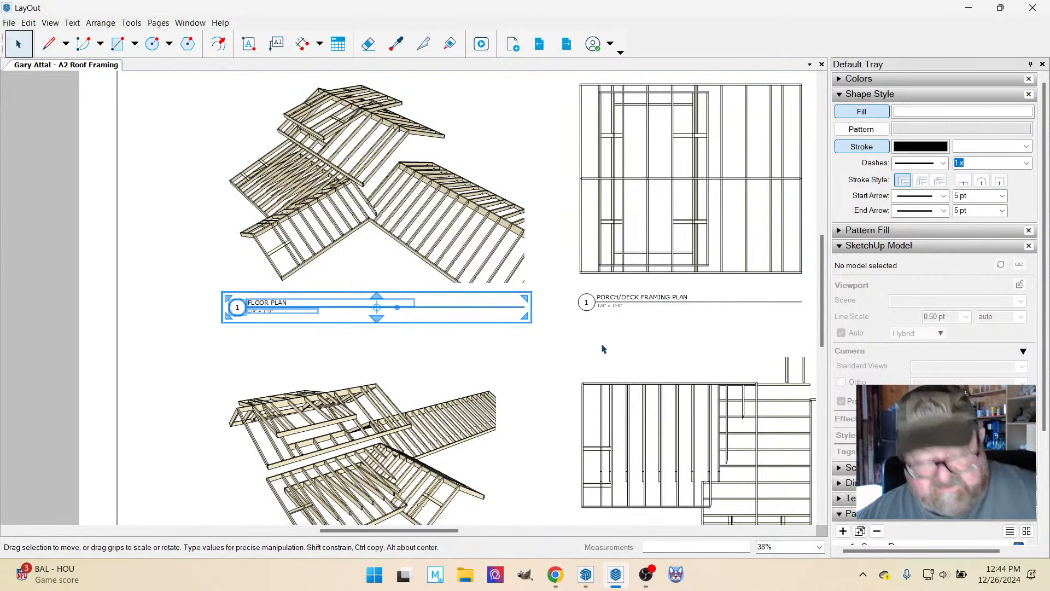
shift+click(635, 308)
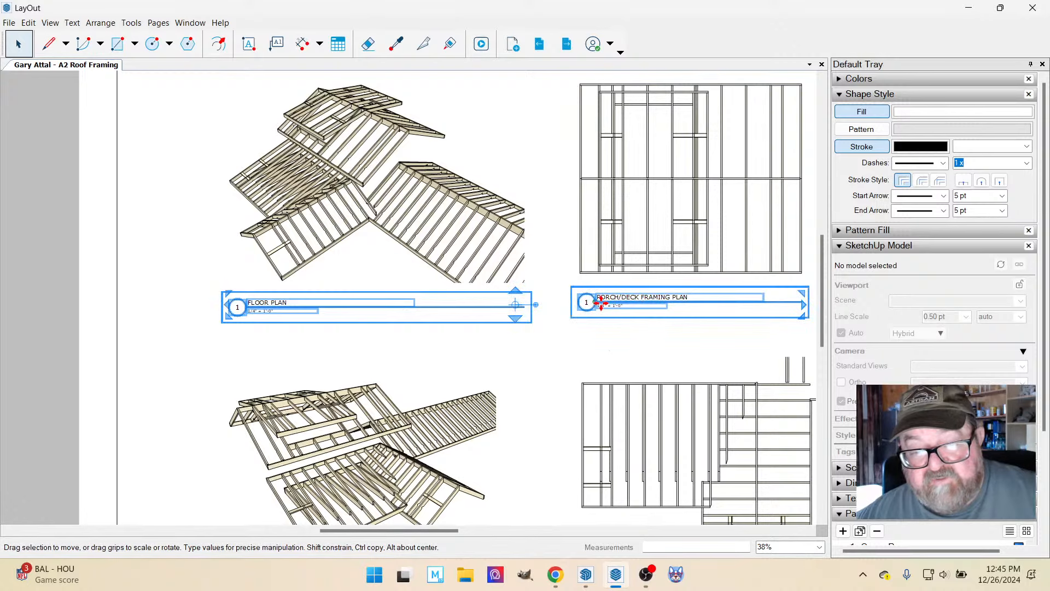
drag(602, 301, 604, 313)
Draw a horizontal guide line about 7/8" long extending right from the end of the upper perspective's title underline.
scroll(581, 301, up, 4)
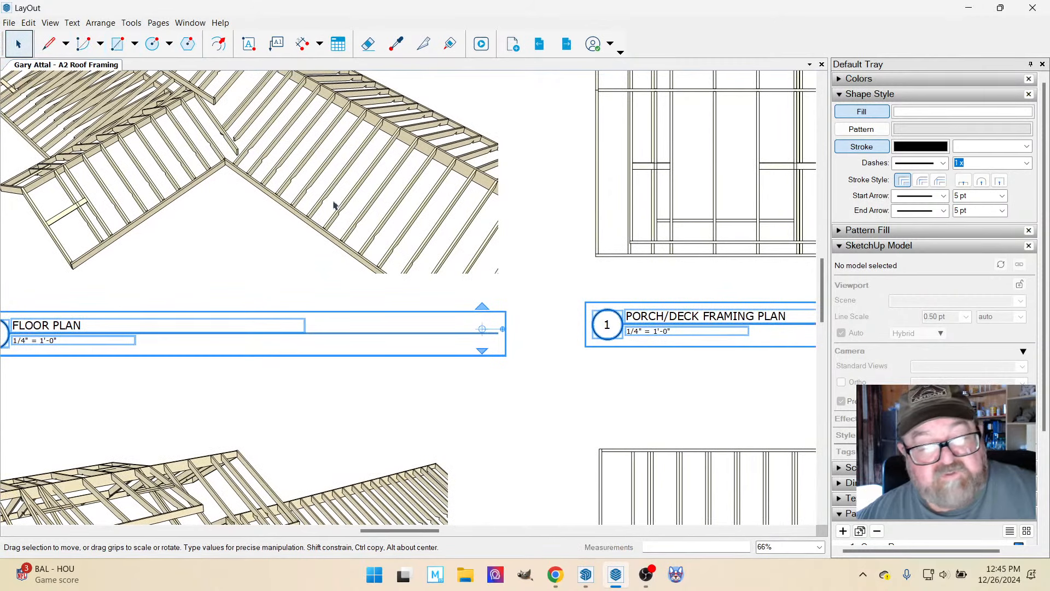
click(48, 43)
scroll(579, 382, up, 2)
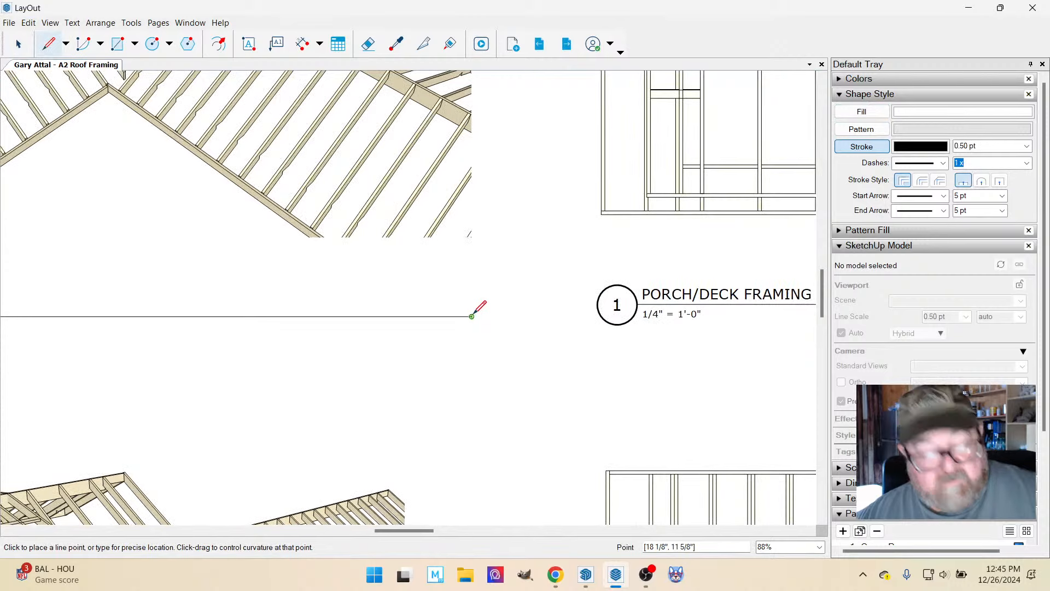
click(472, 316)
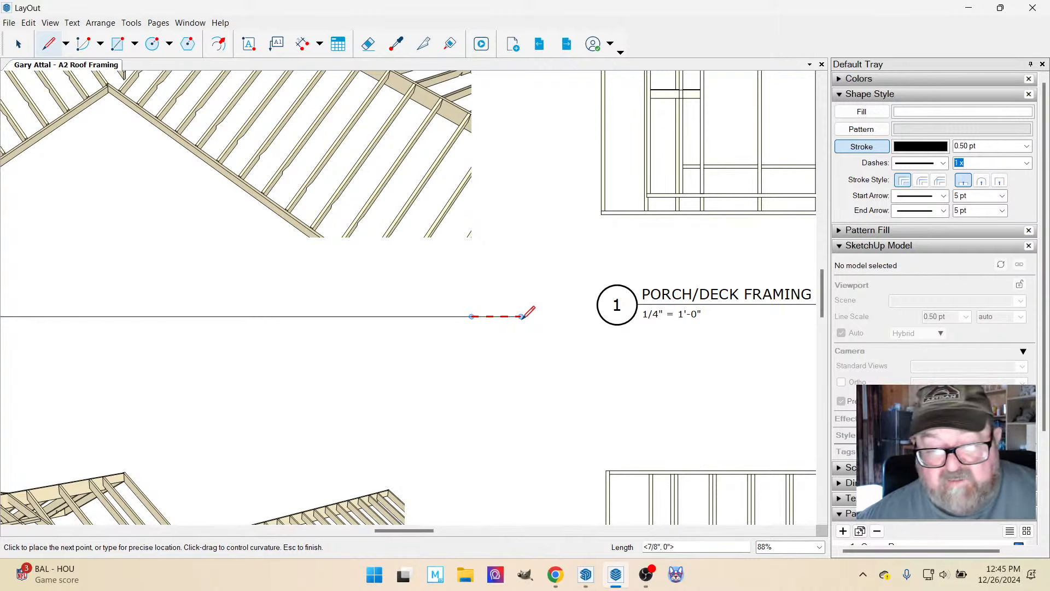
click(522, 316)
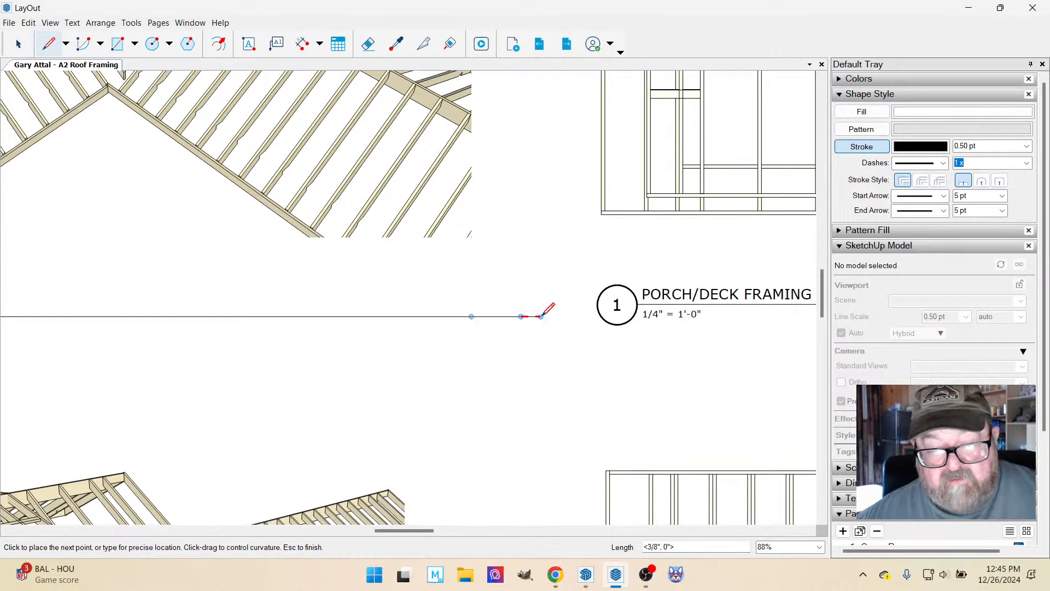
key(Escape)
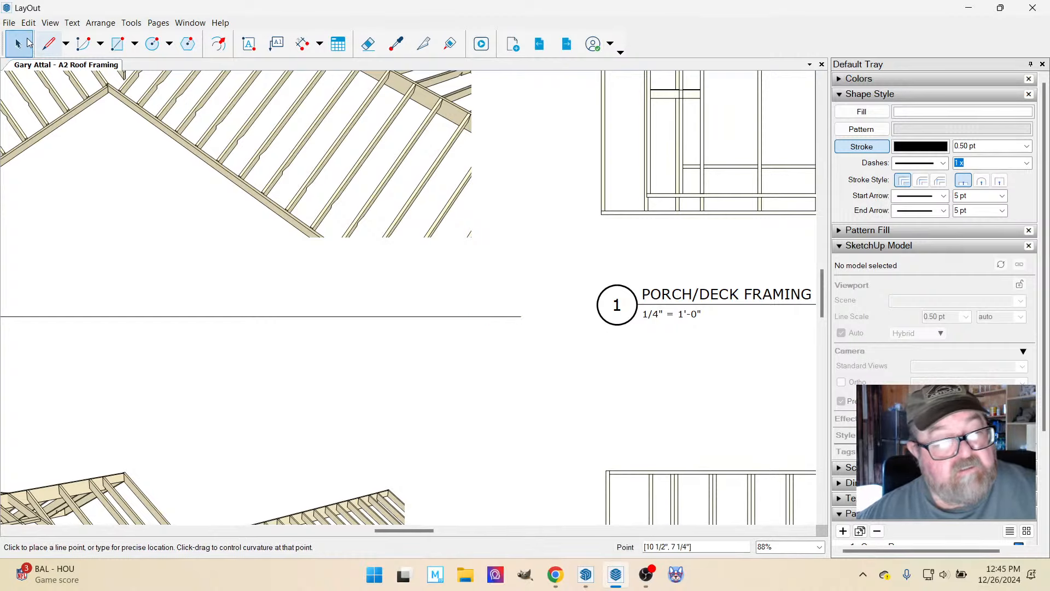
Move the Porch/Deck Framing Plan title down so its underline is level with the short horizontal guide line.
click(17, 45)
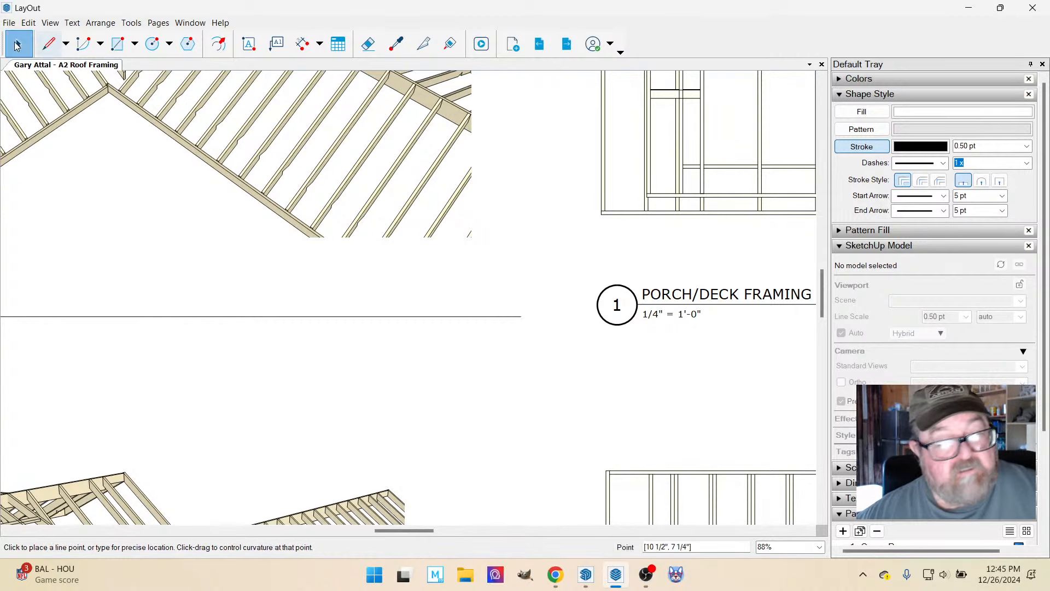
click(516, 319)
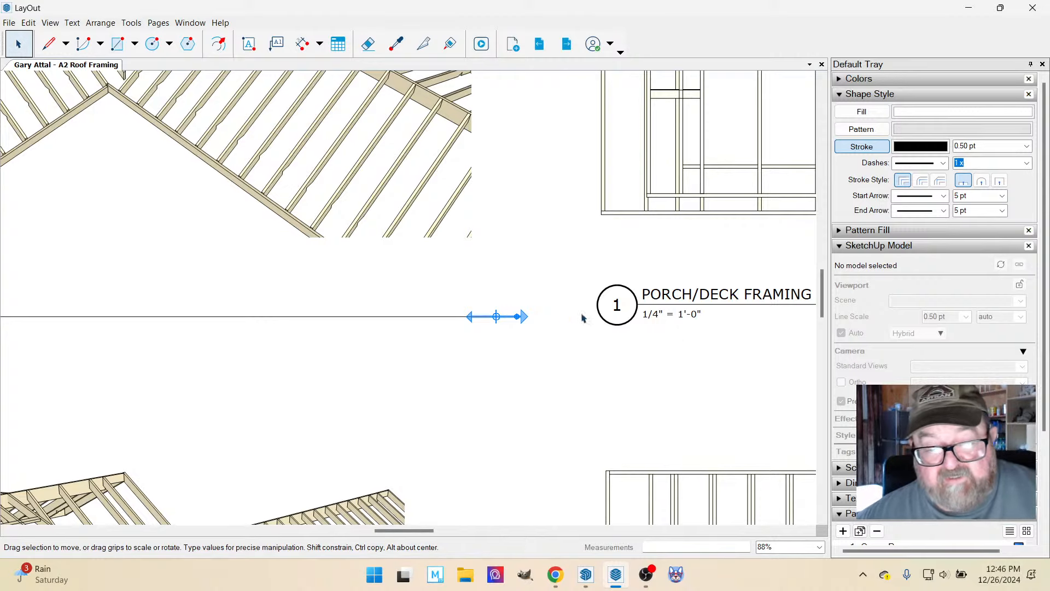
click(610, 303)
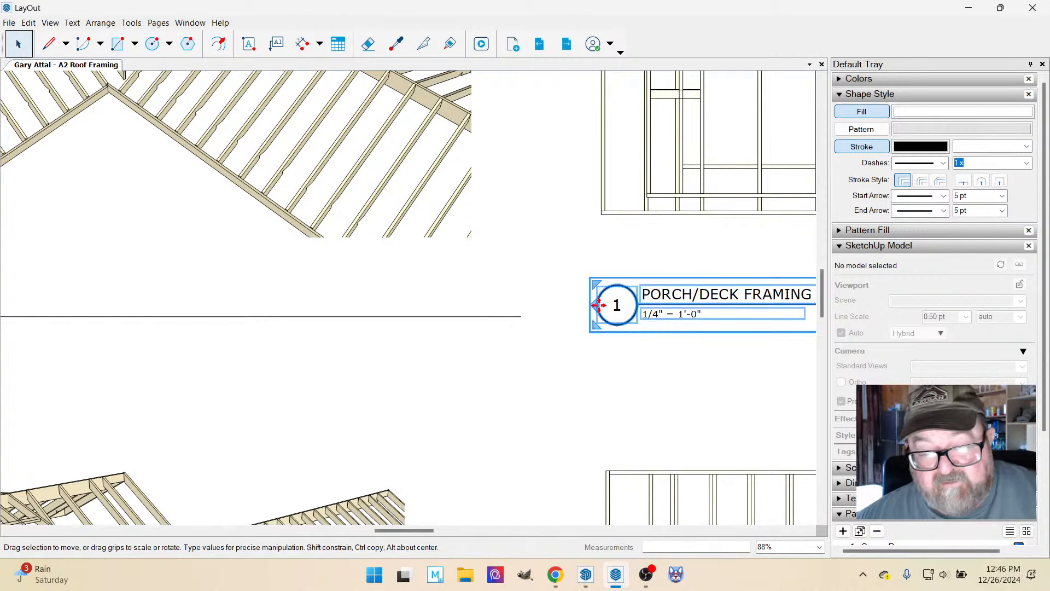
drag(599, 305, 531, 315)
Delete the short horizontal guide line at the end of the upper perspective's title underline.
scroll(528, 331, down, 3)
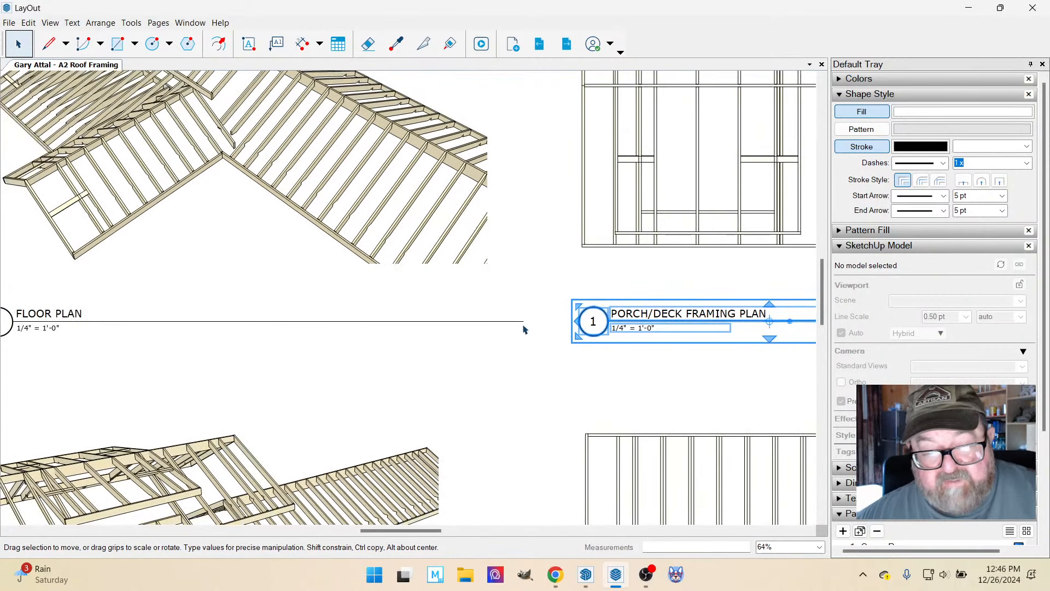
click(524, 323)
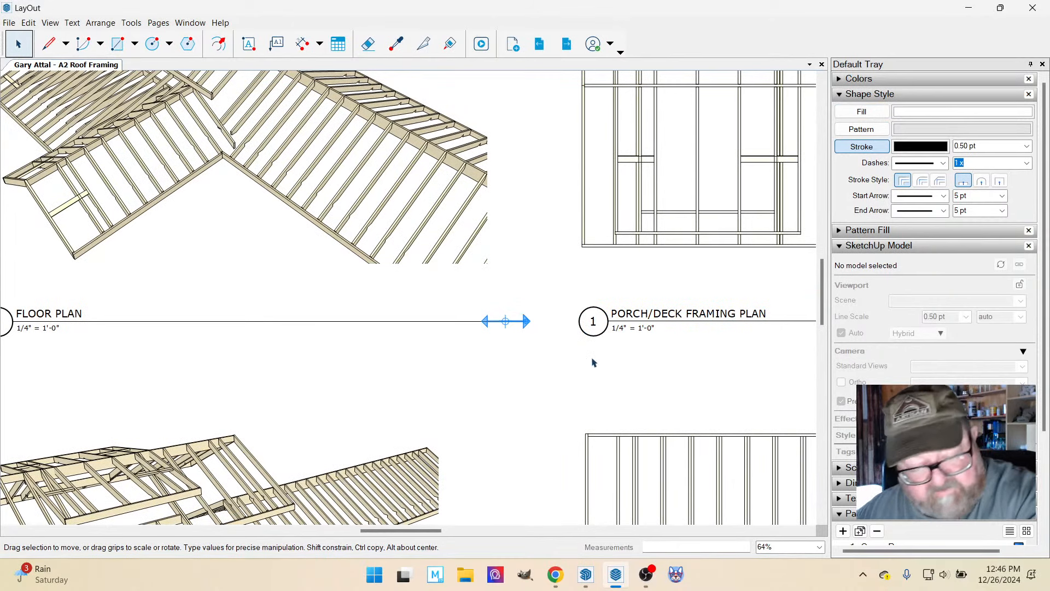
click(594, 362)
Change the sheet title in the title block to ROOF FRAMING PLAN.
scroll(560, 363, down, 4)
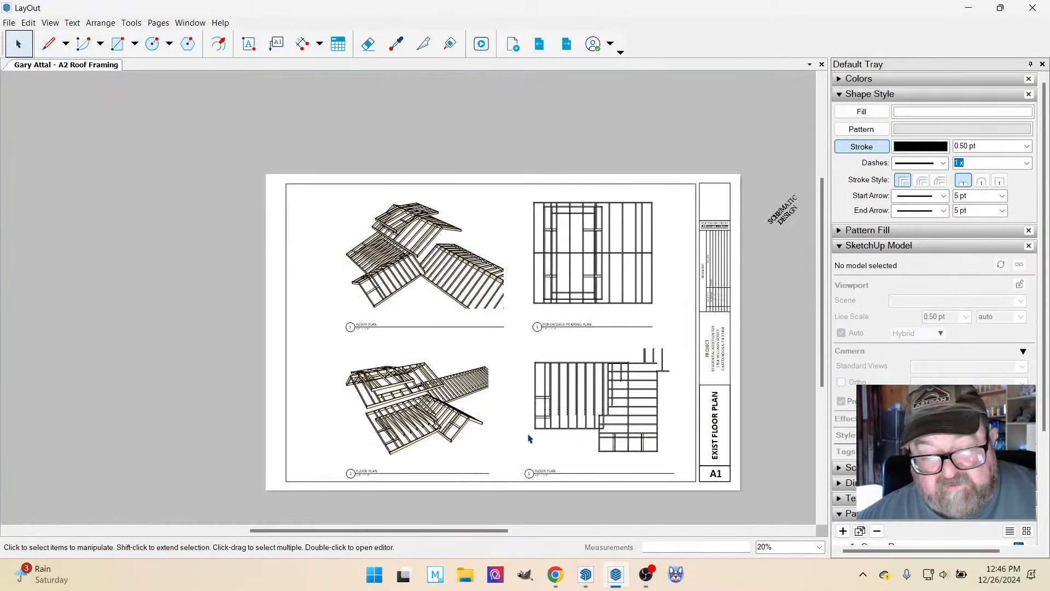
scroll(588, 434, up, 1)
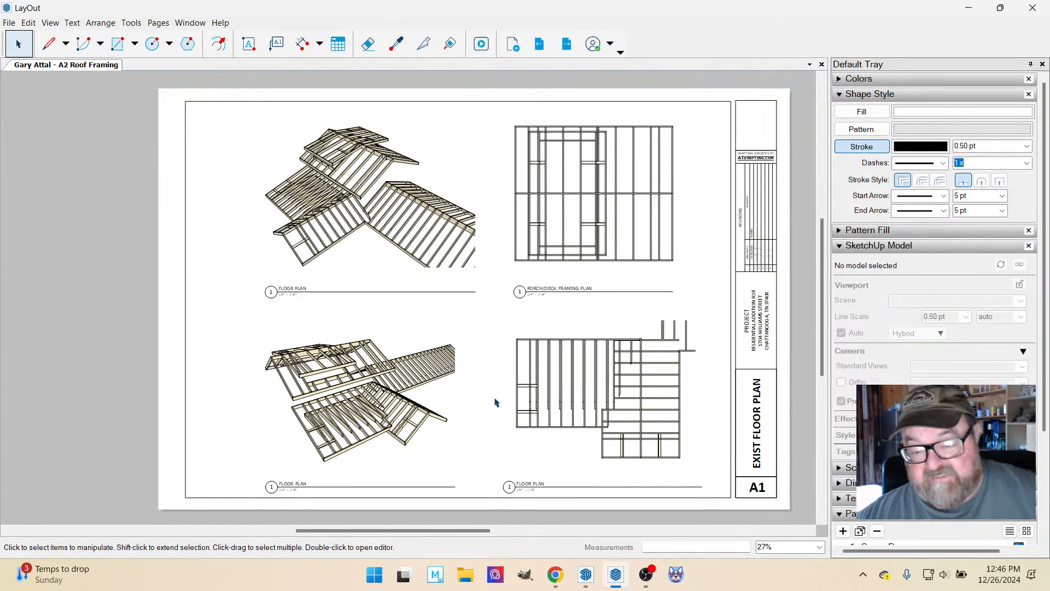
click(758, 441)
double_click(757, 436)
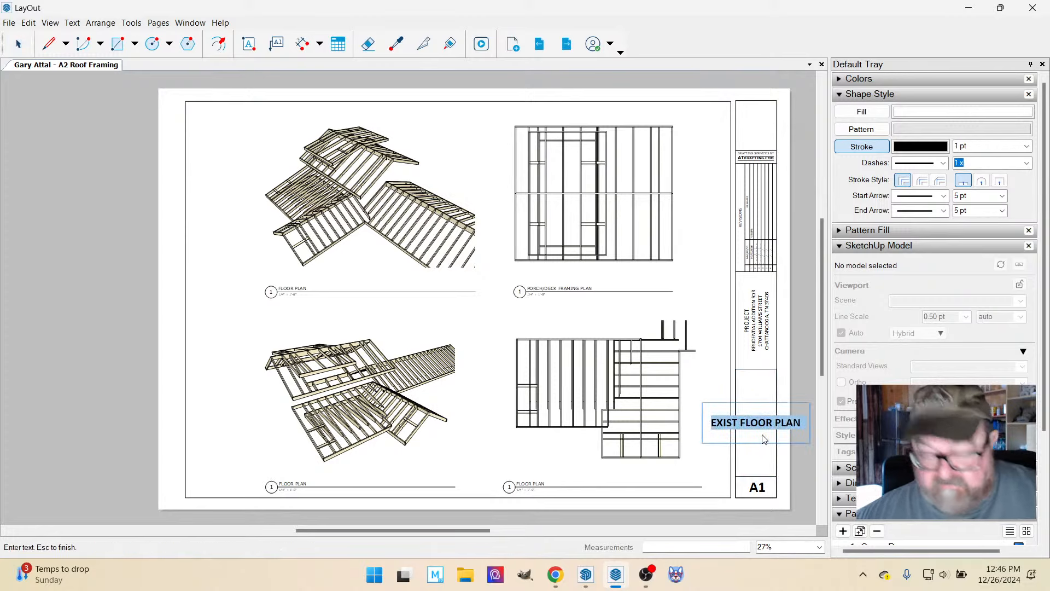
text(ROO)
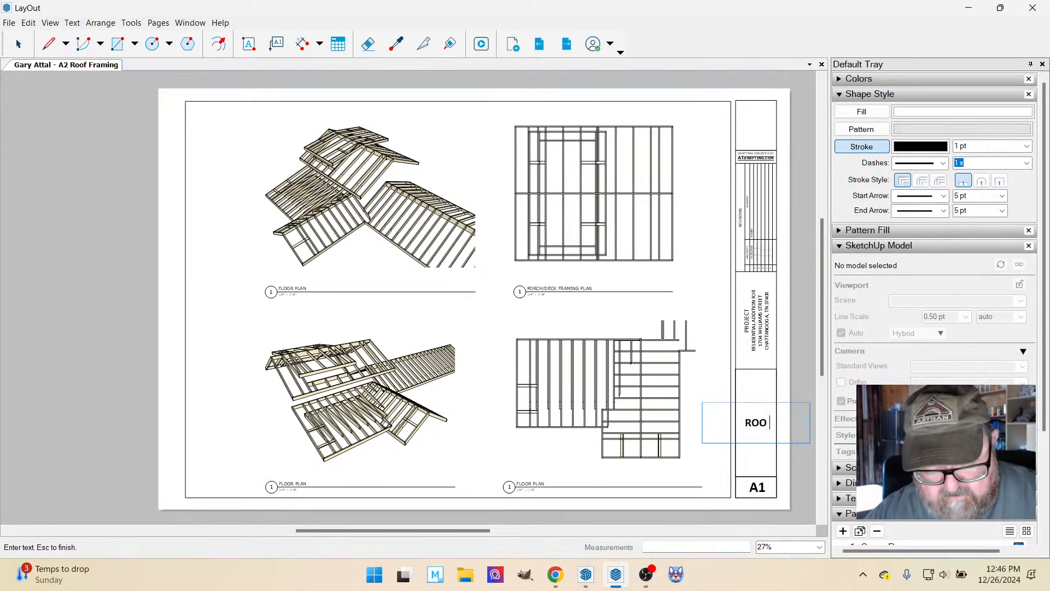
text(F FRA)
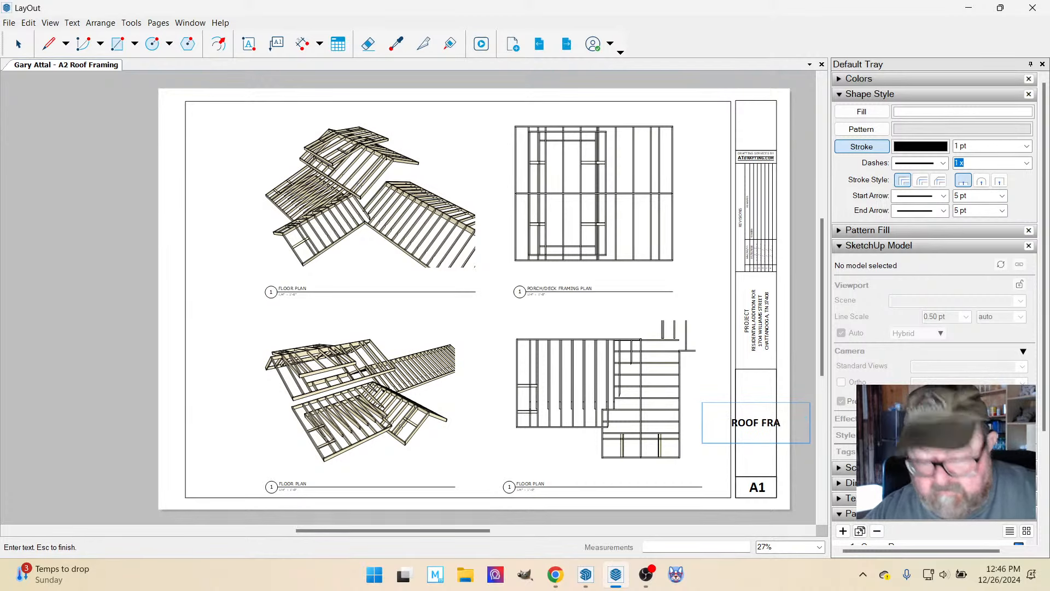
text(MING PLAN)
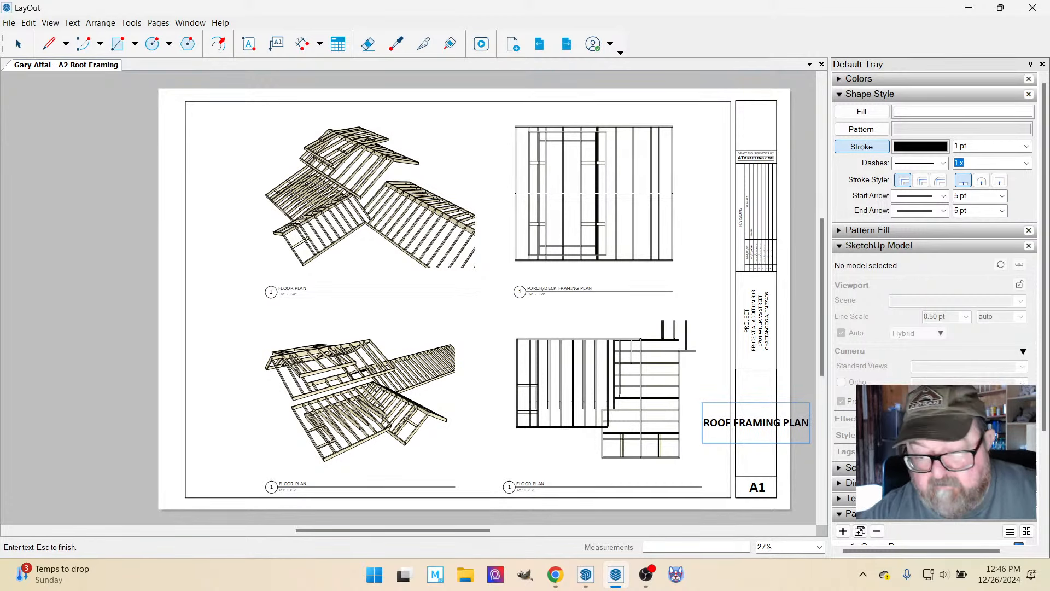
key(Escape)
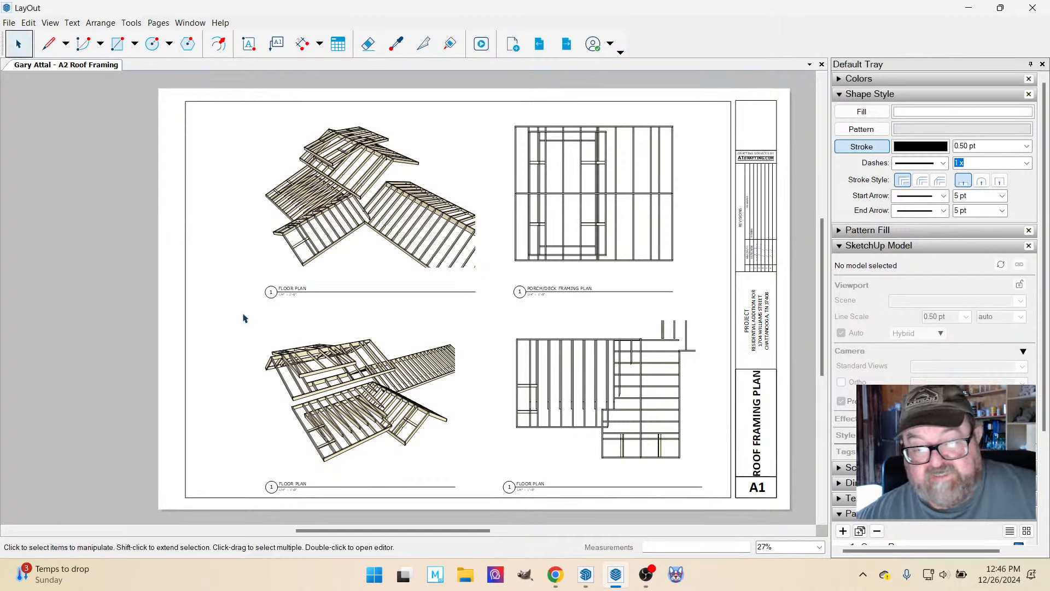
Set the font size of the title block's ROOF FRAMING PLAN text to 40 pt.
click(752, 421)
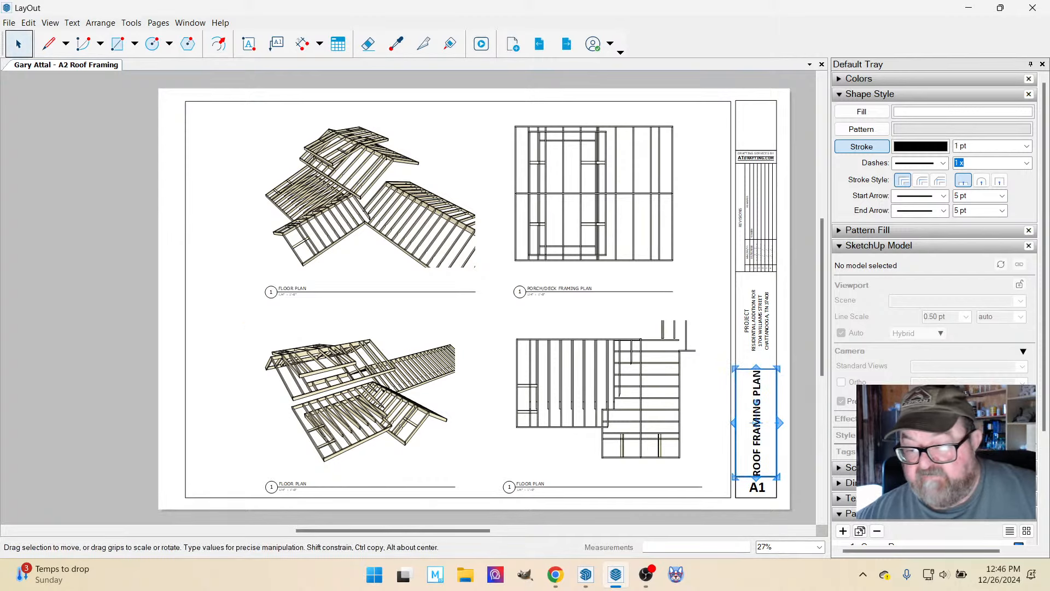
click(845, 246)
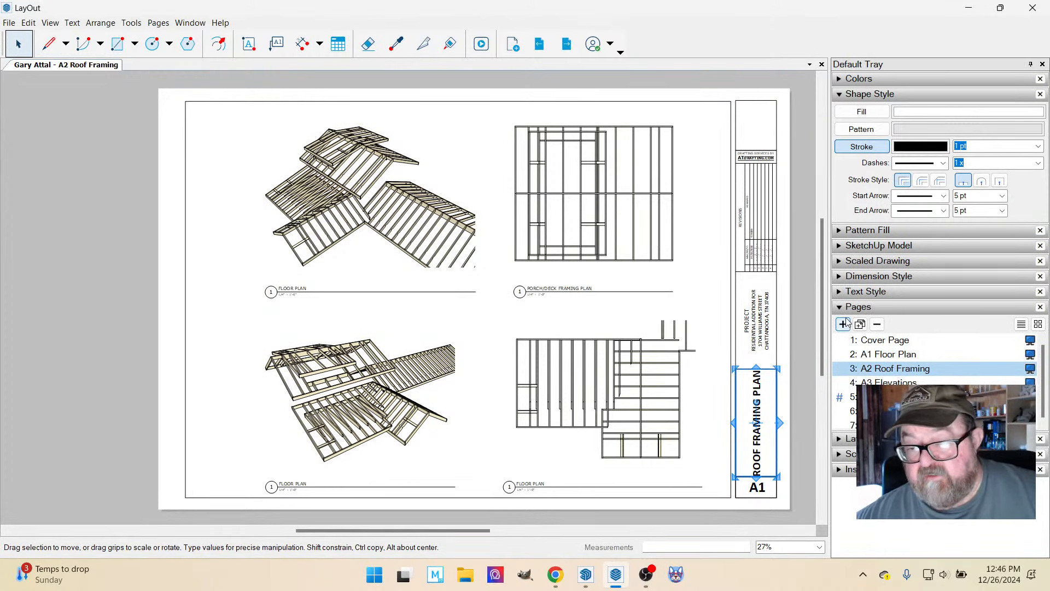
click(843, 291)
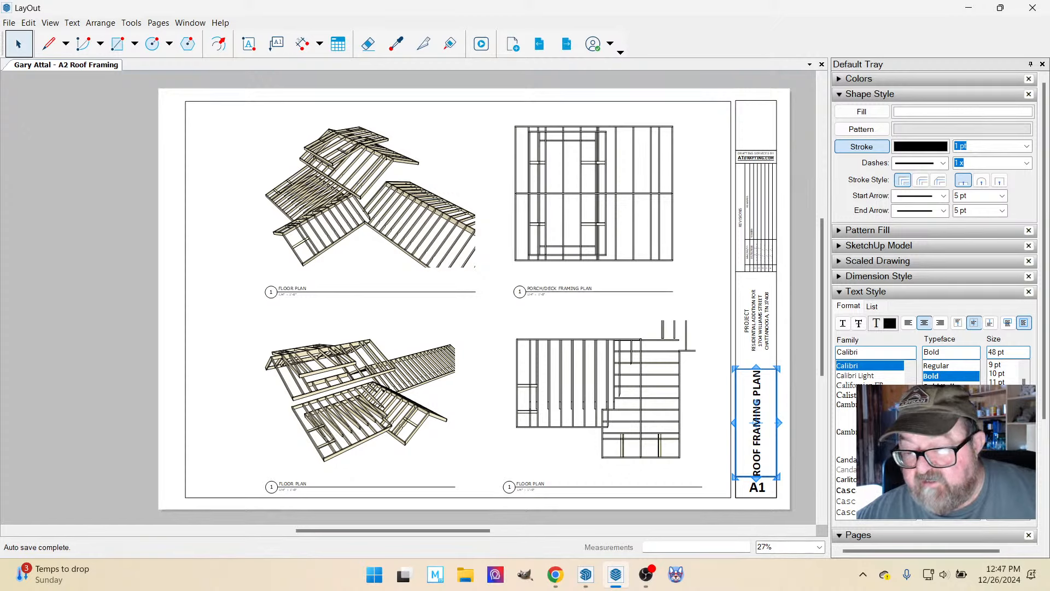
click(996, 469)
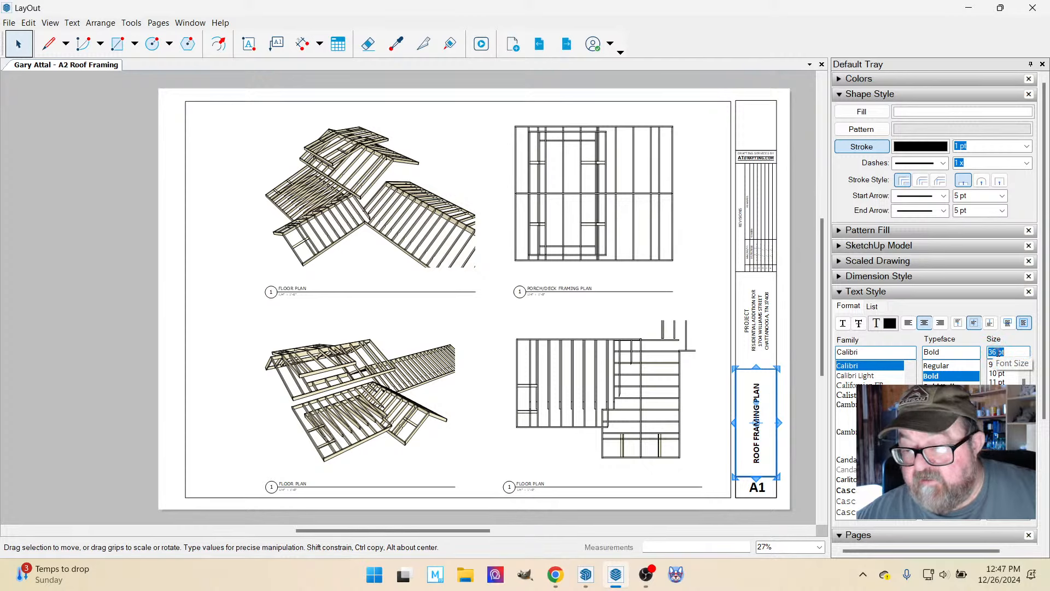
text(4)
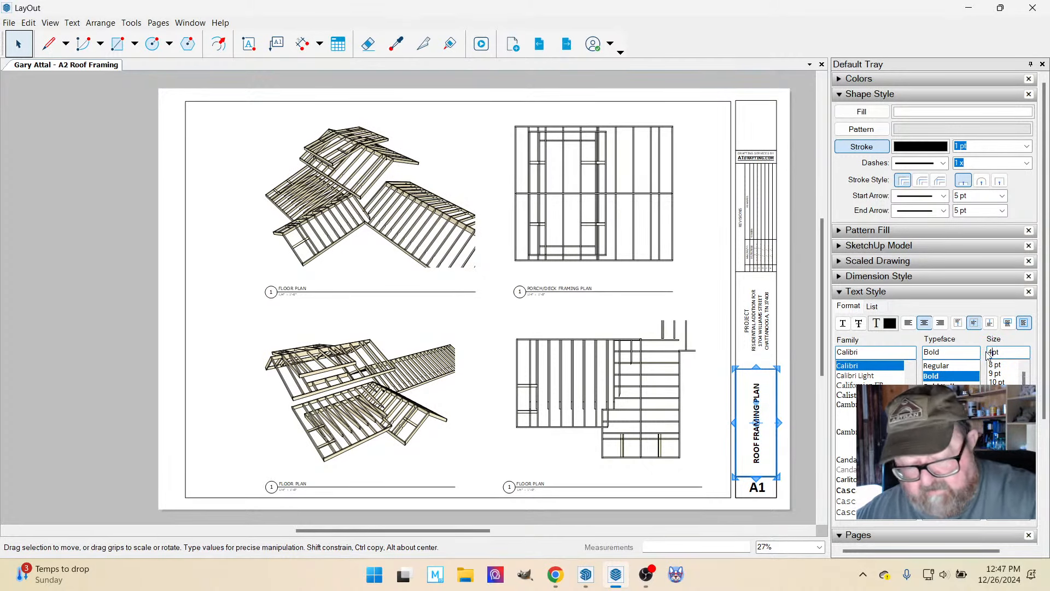
text(0)
key(Return)
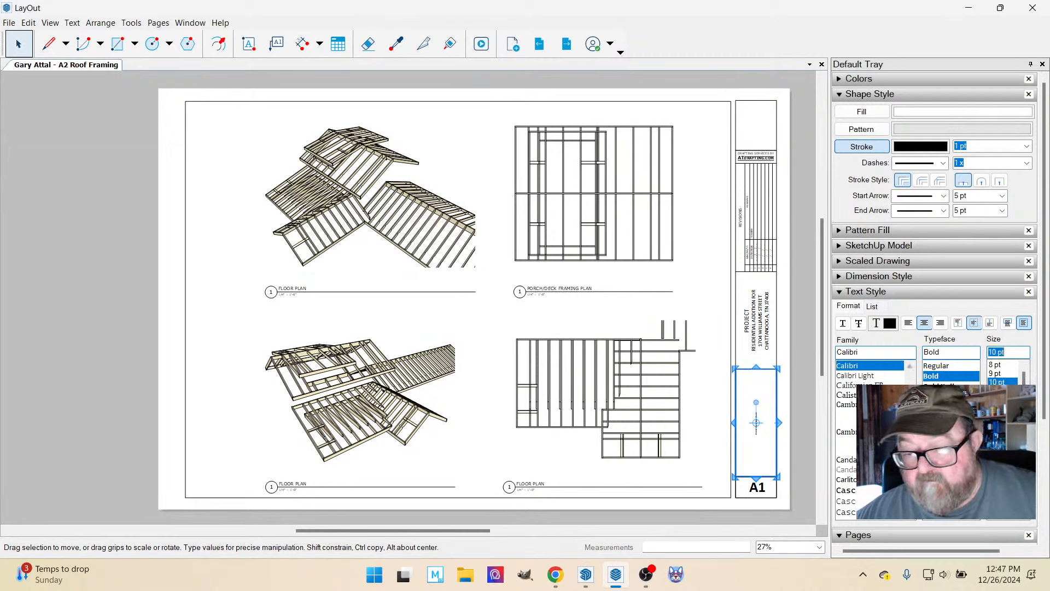
drag(1000, 352, 989, 352)
text(40)
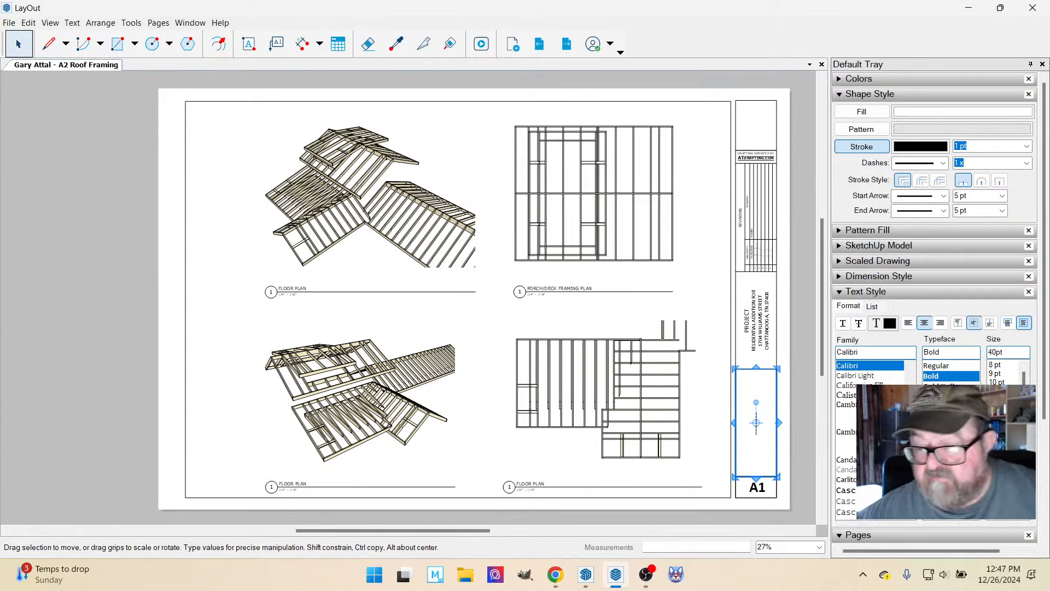
key(Tab)
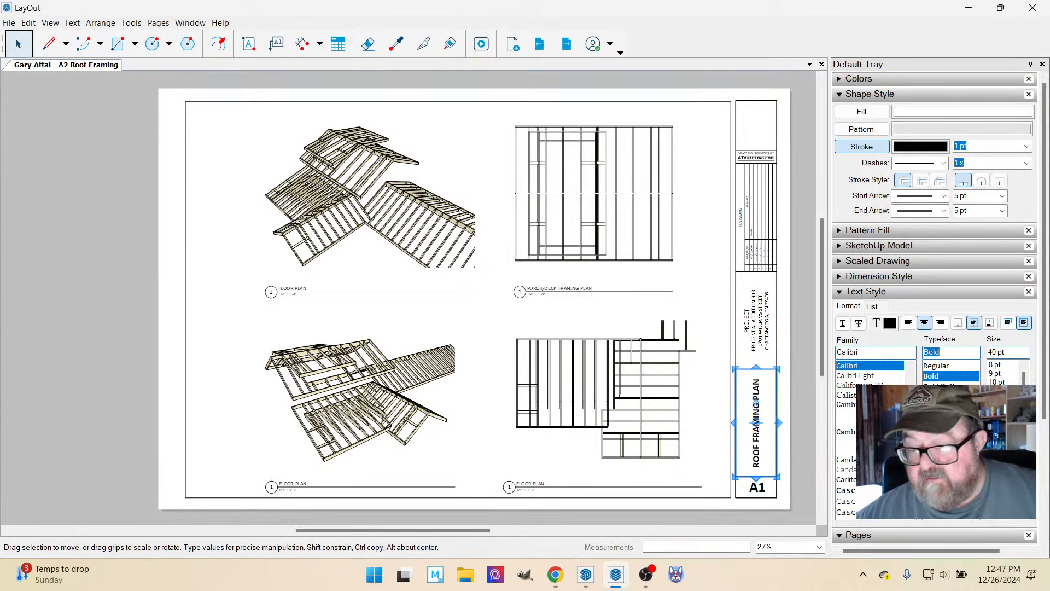
click(169, 294)
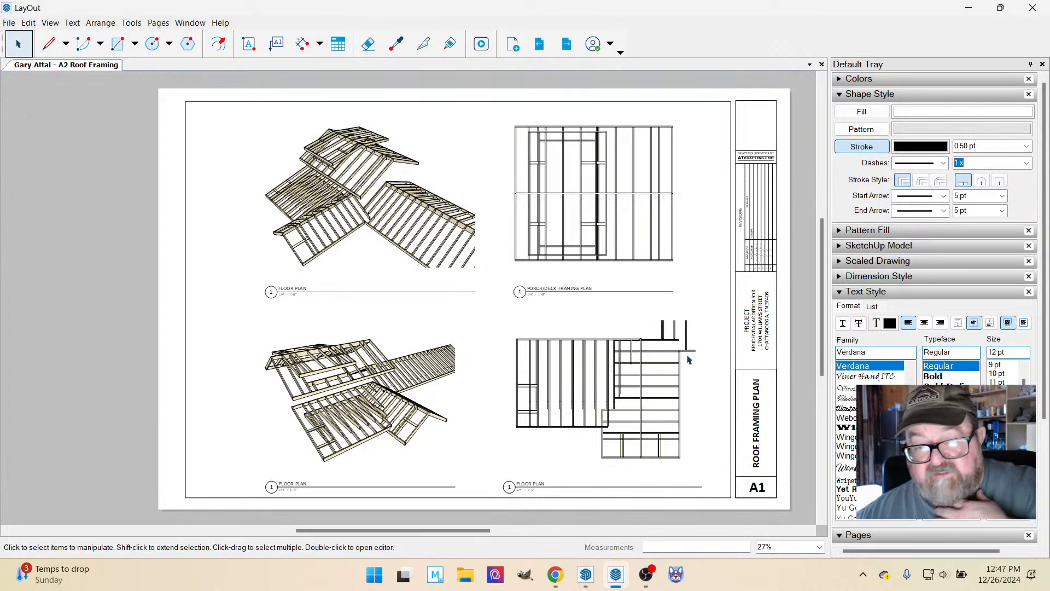
scroll(594, 465, up, 2)
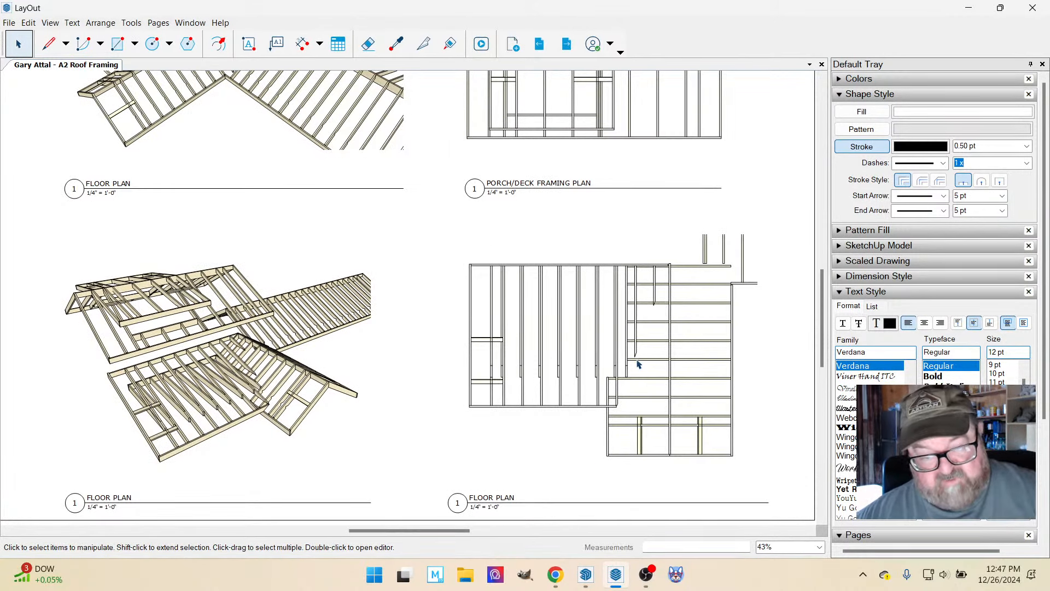
scroll(638, 363, down, 3)
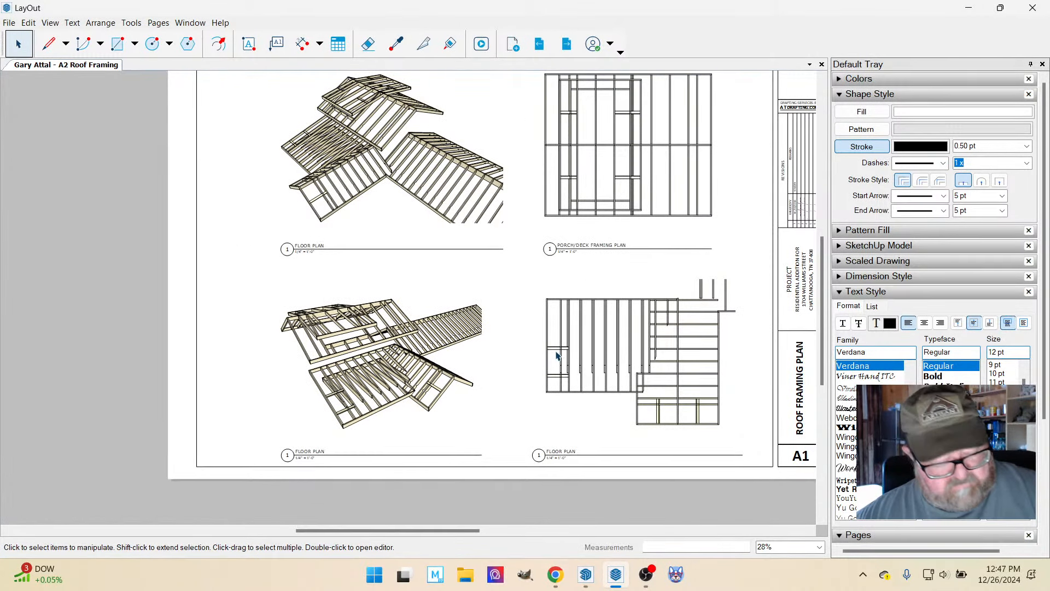
scroll(599, 415, down, 1)
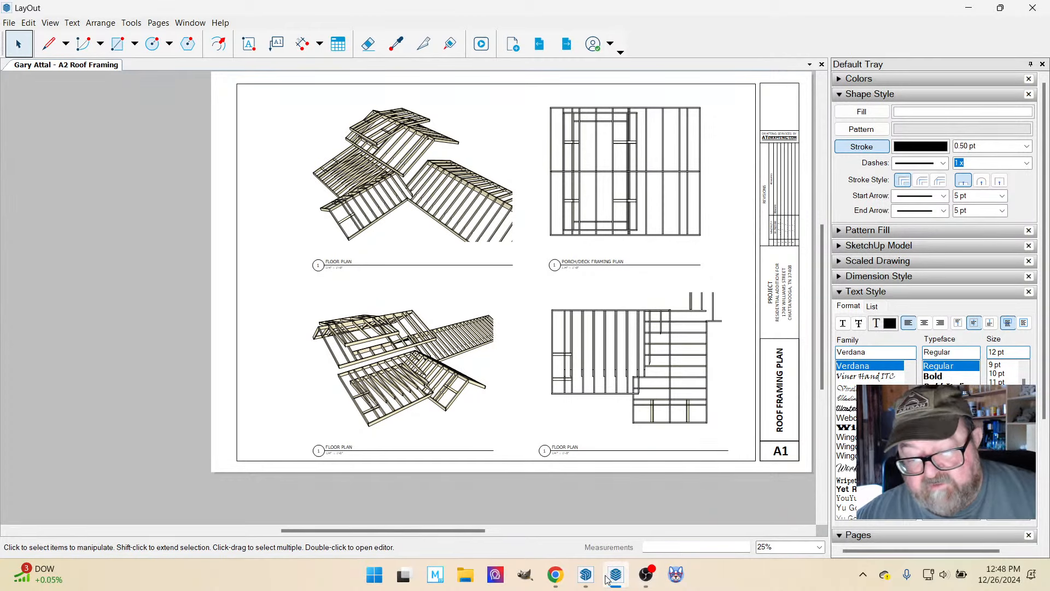
Switch to SketchUp and orbit the roof framing model to examine the lower and upper roofs from several sides.
click(586, 574)
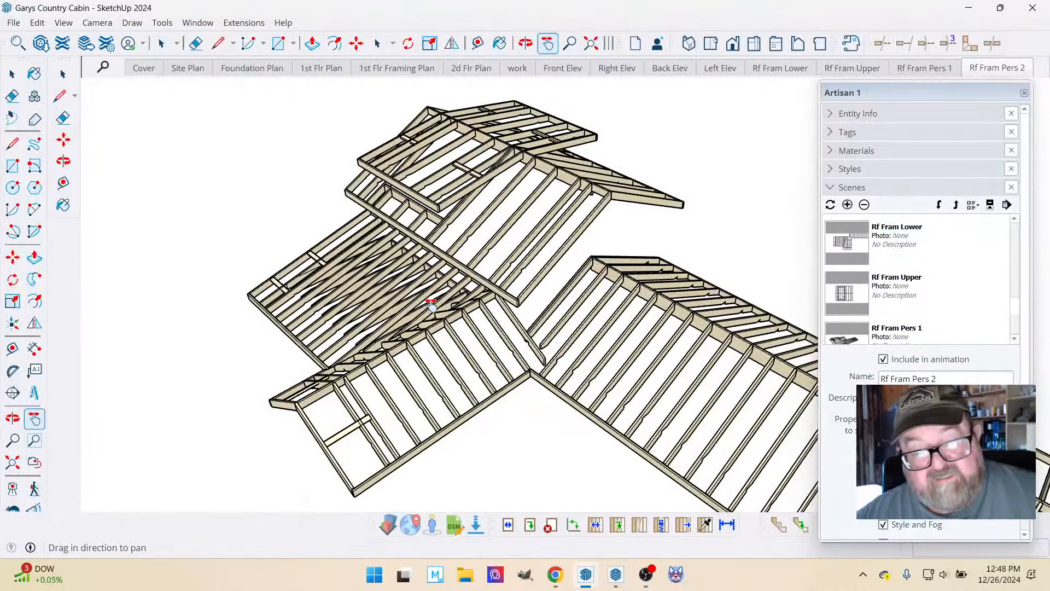
click(526, 44)
drag(569, 241, 566, 266)
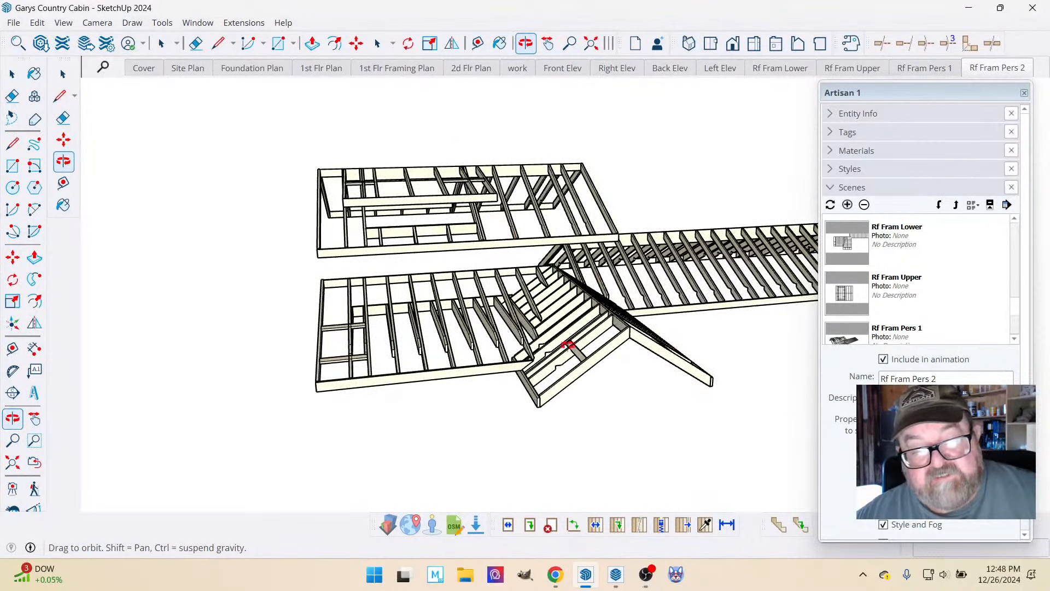
drag(569, 346, 523, 300)
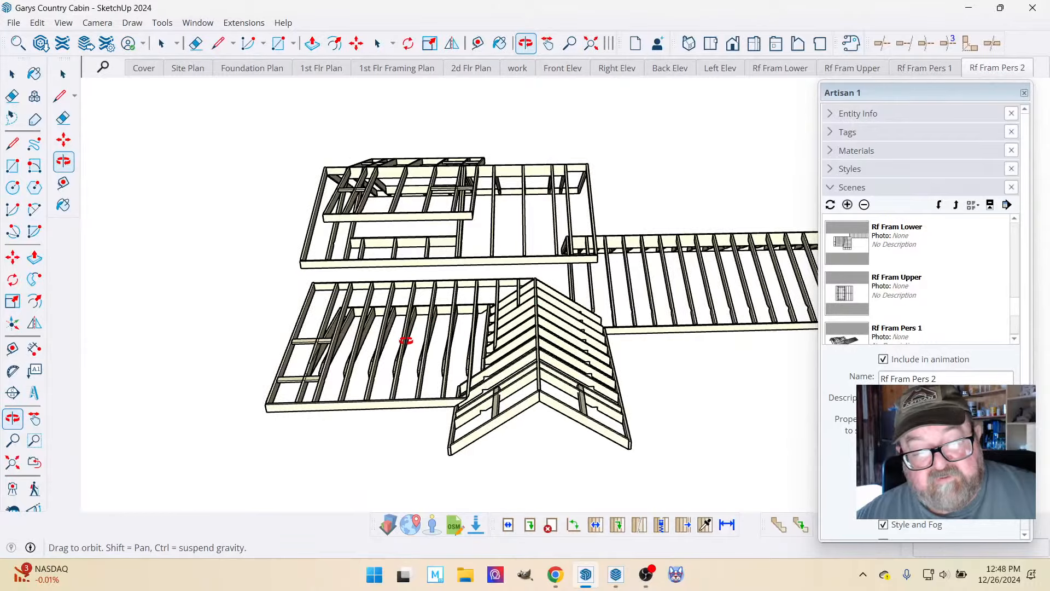
drag(407, 339, 575, 353)
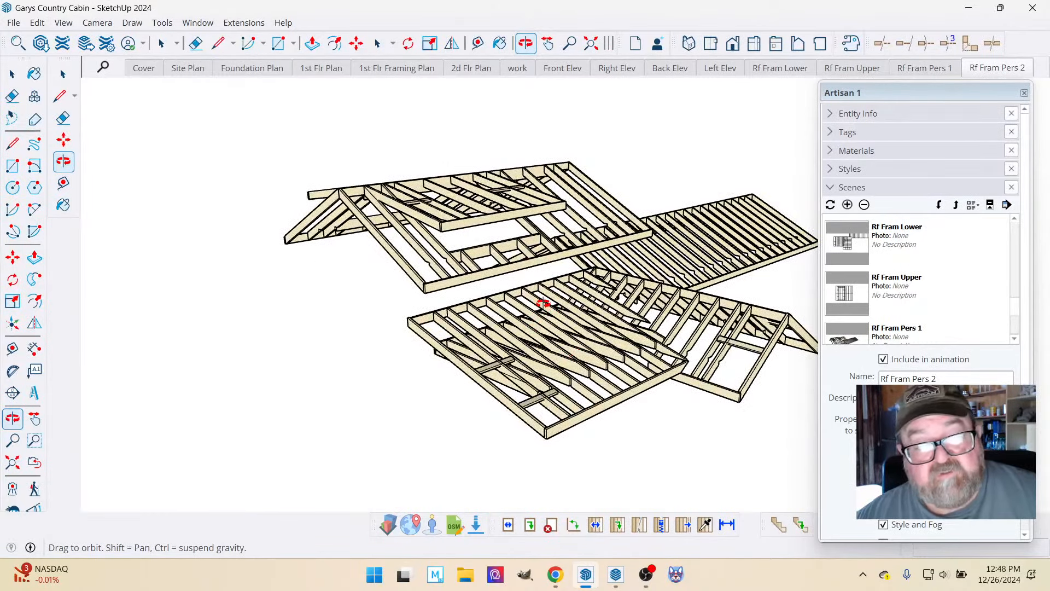
Switch back to LayOut and open the A3 Elevations page.
click(616, 574)
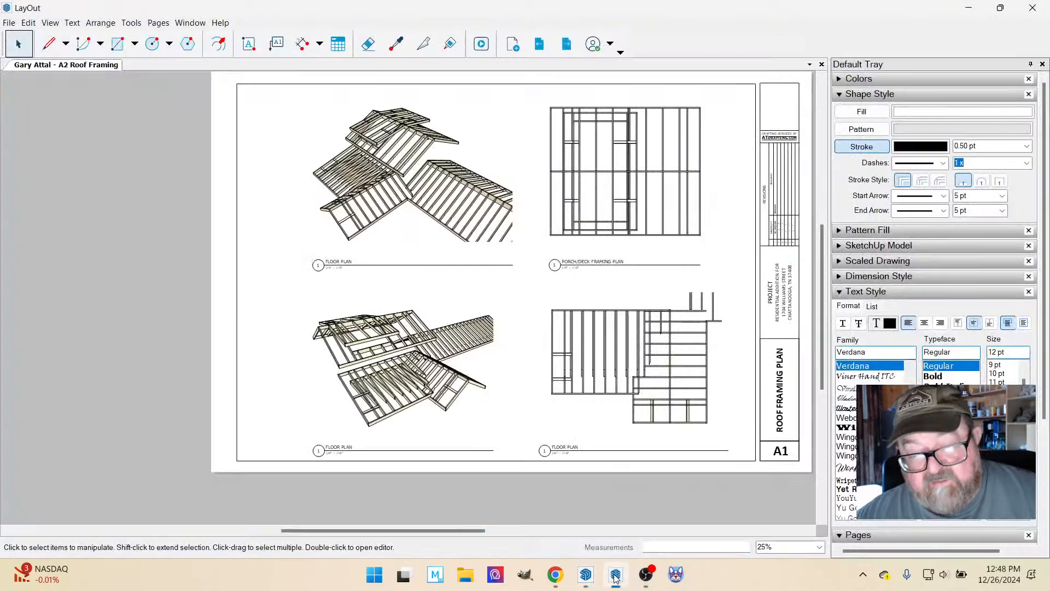
click(840, 293)
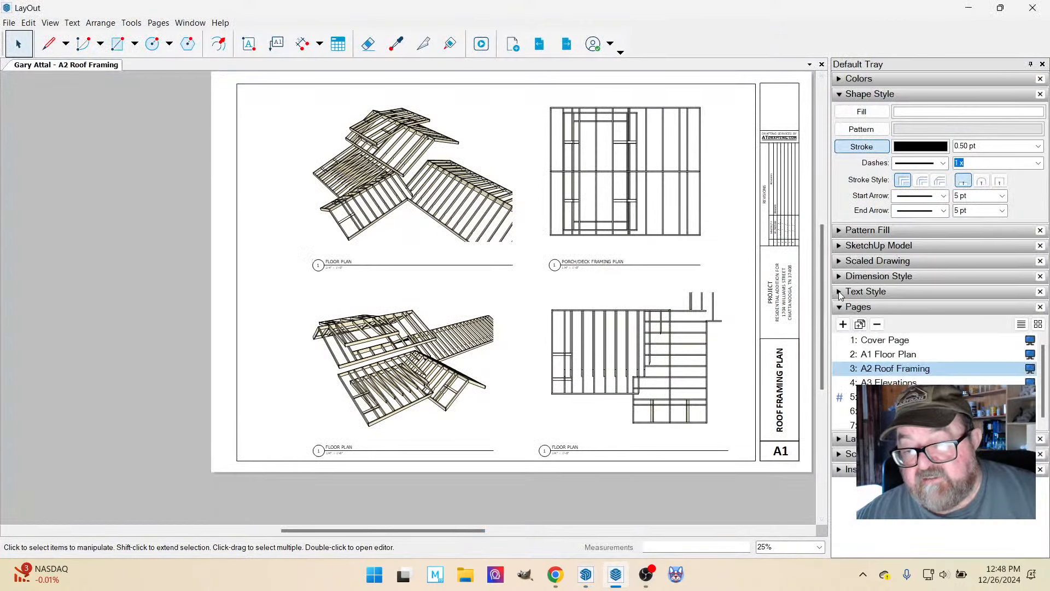
click(889, 382)
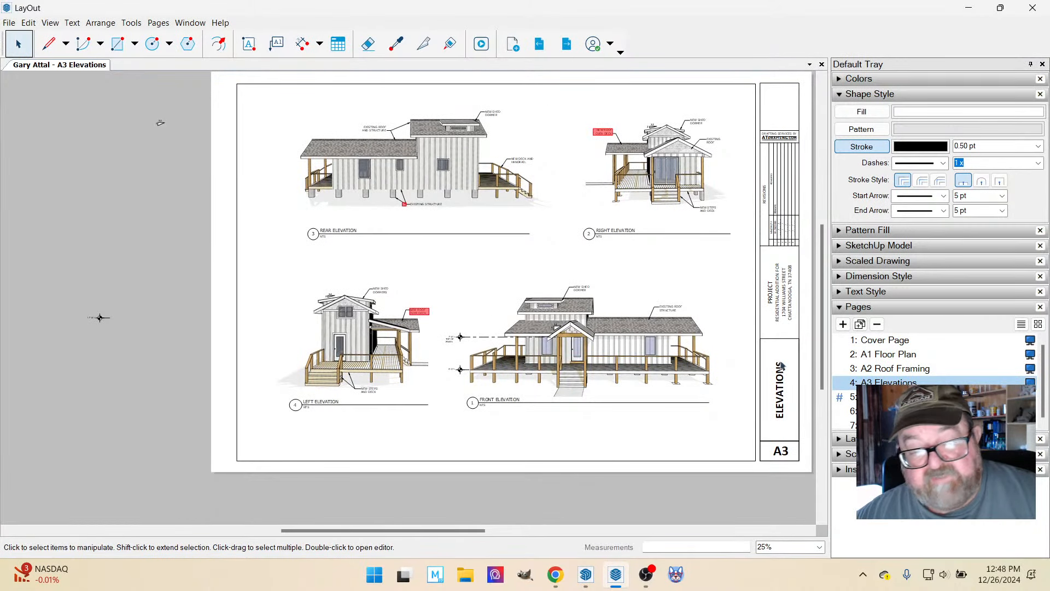
Reconnect the NEW ROOF OVER DECK labels of the right and left elevations to the model.
click(608, 134)
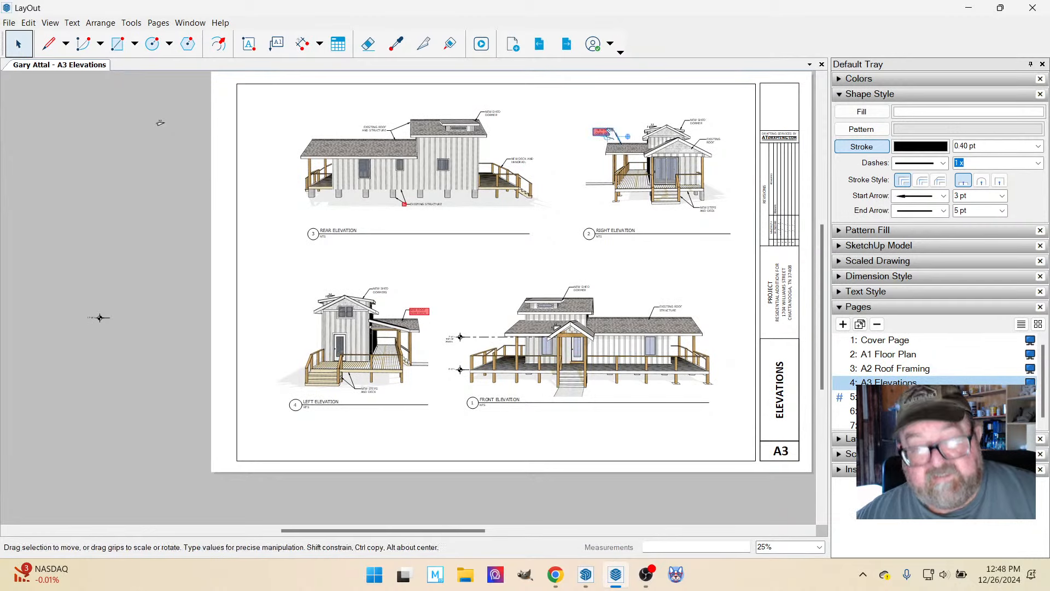
shift+click(419, 312)
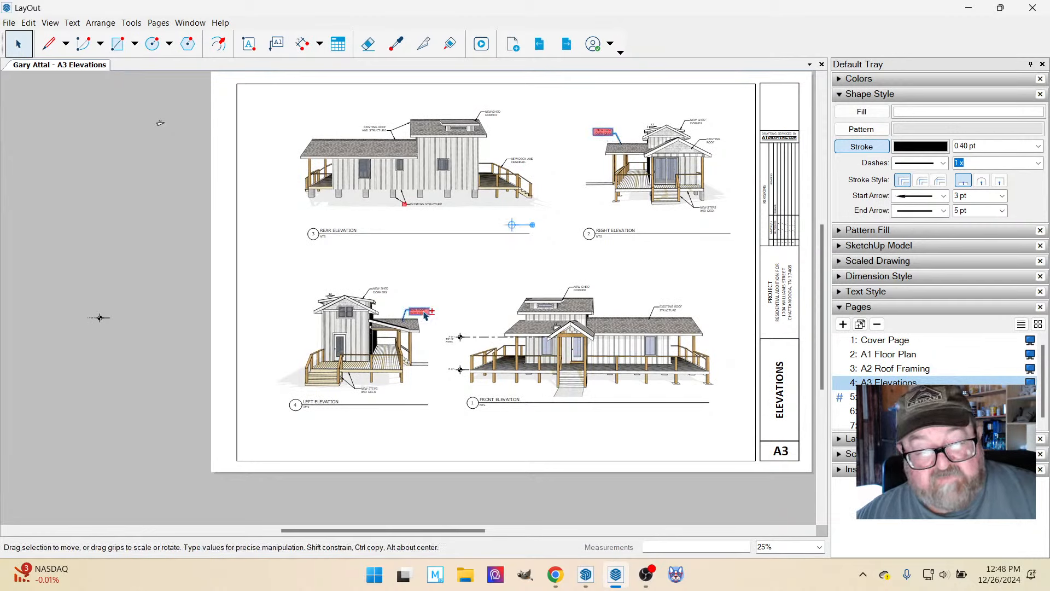
right_click(423, 314)
click(501, 462)
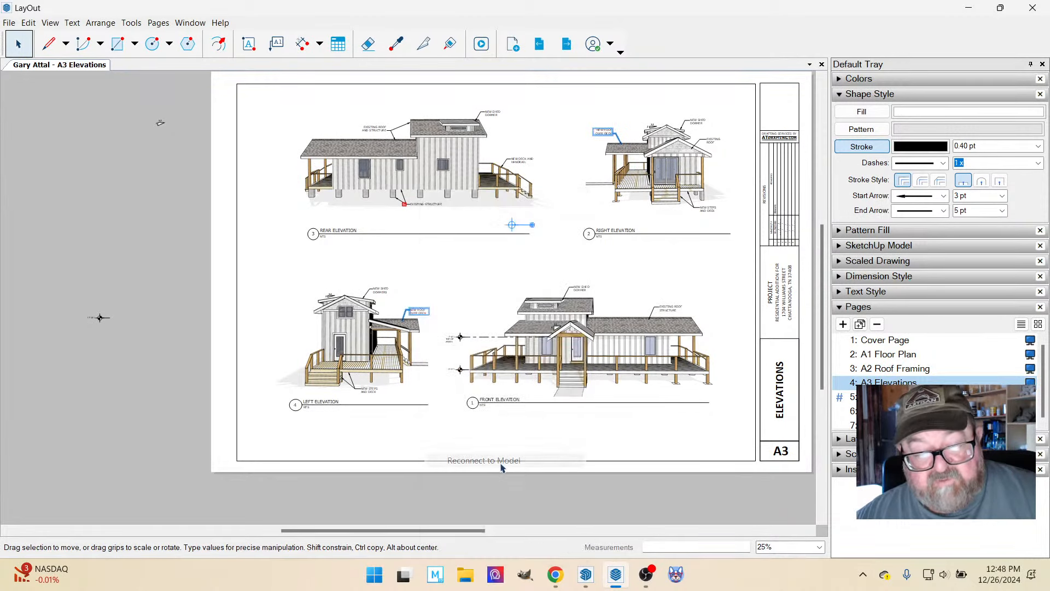
click(271, 273)
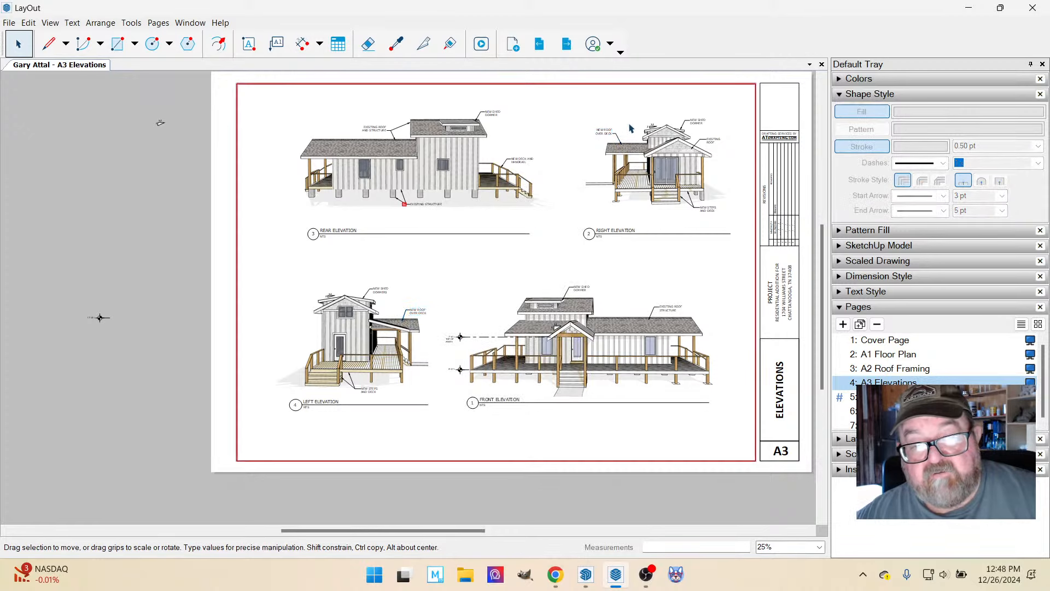
scroll(628, 137, up, 2)
scroll(606, 180, down, 1)
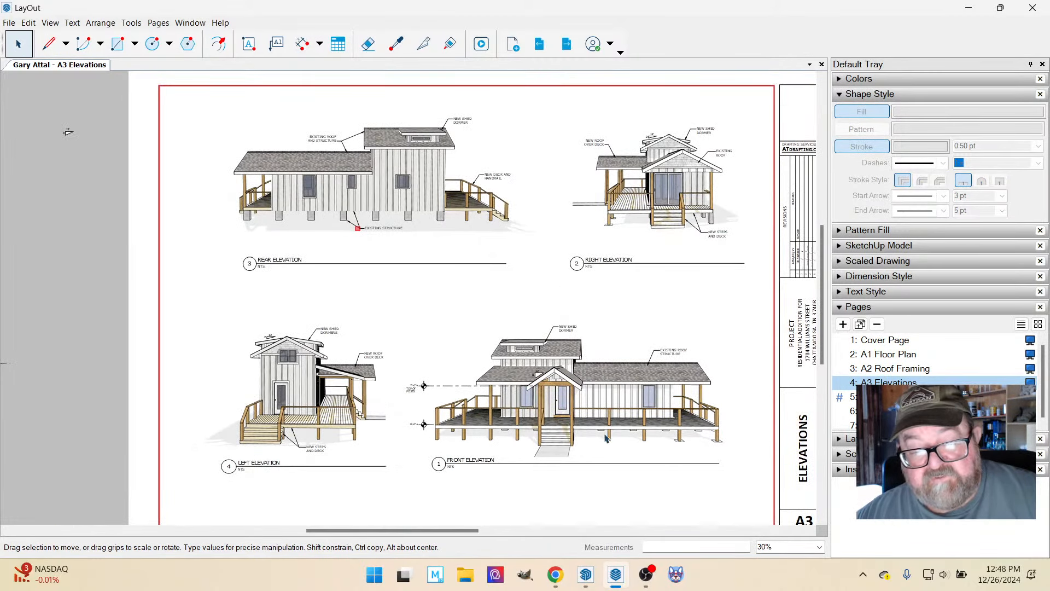
scroll(605, 438, up, 3)
scroll(567, 371, down, 2)
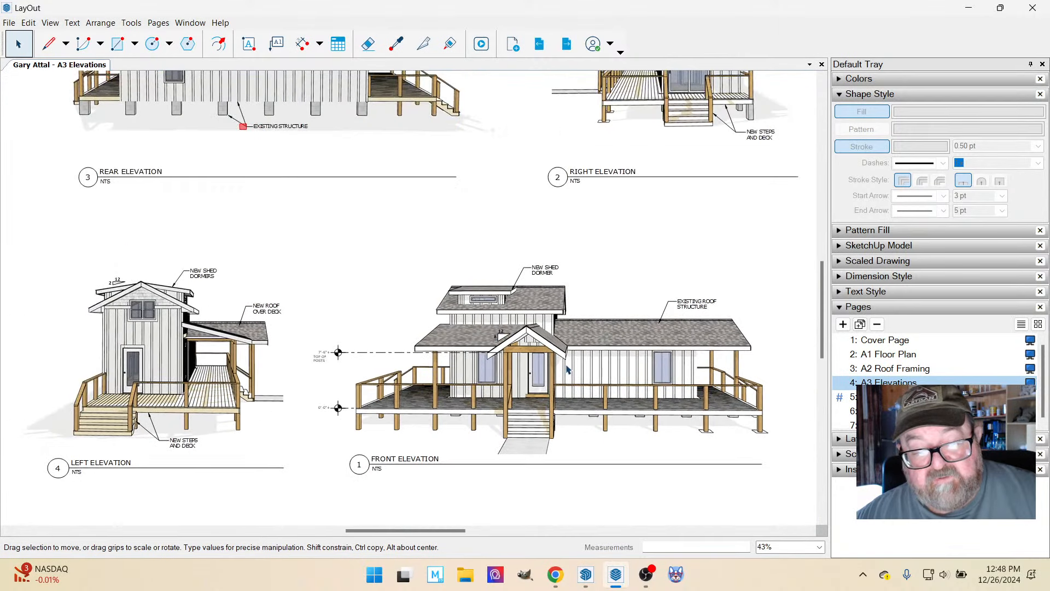
scroll(657, 441, down, 1)
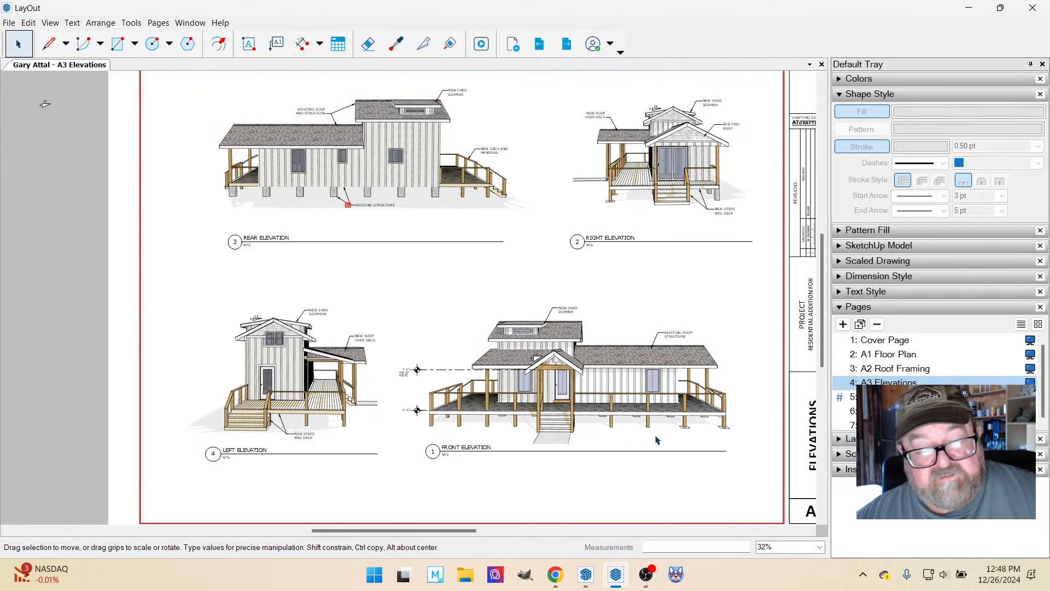
Open the A2 Roof Framing page and examine its perspective views and framing plans up close.
scroll(526, 319, down, 1)
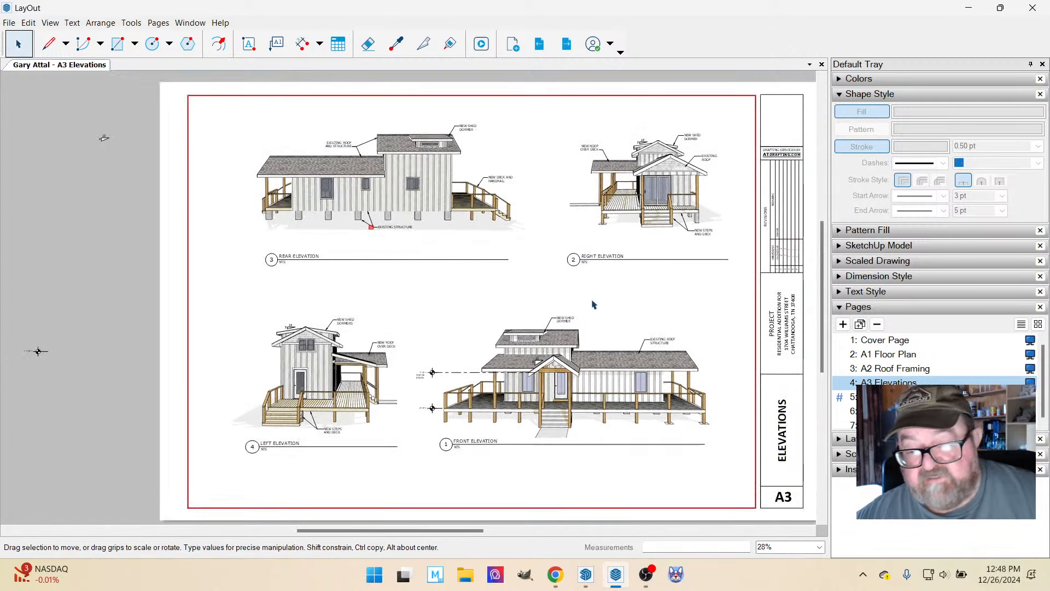
click(901, 369)
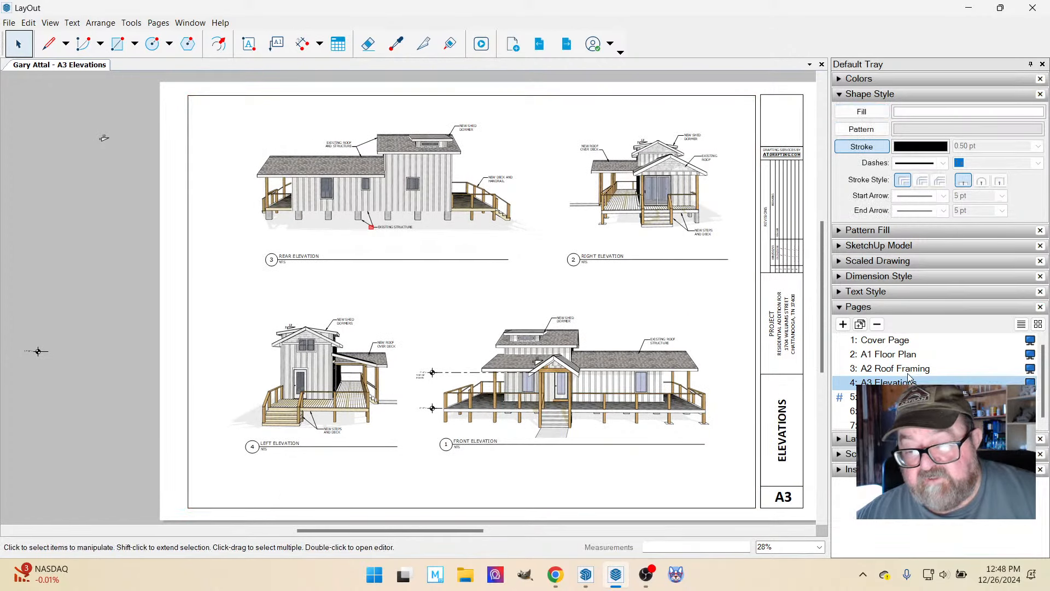
scroll(319, 427, up, 5)
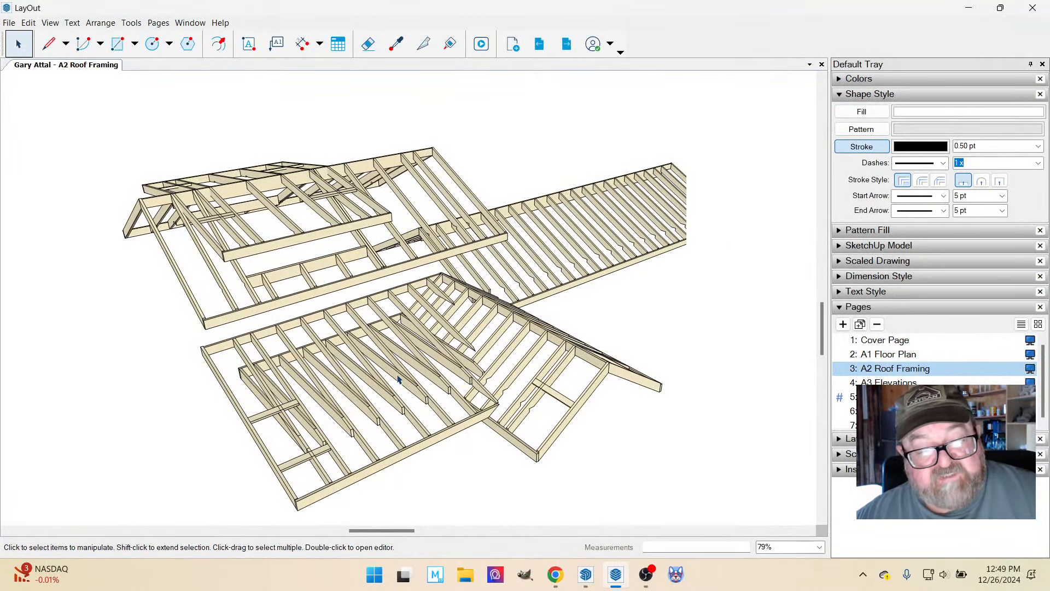
scroll(398, 365, down, 5)
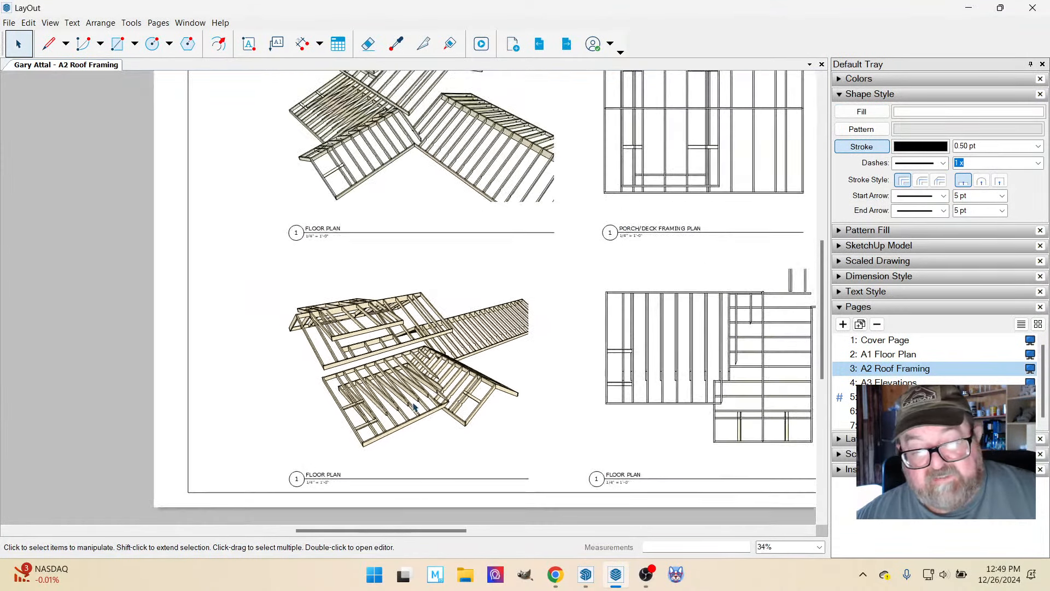
scroll(621, 402, up, 2)
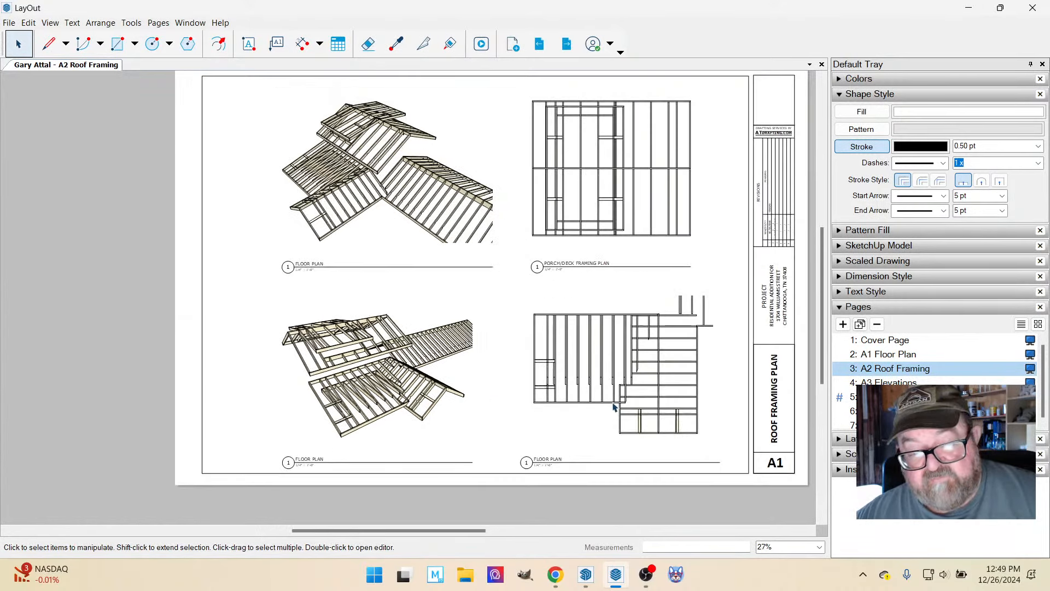
scroll(628, 403, up, 1)
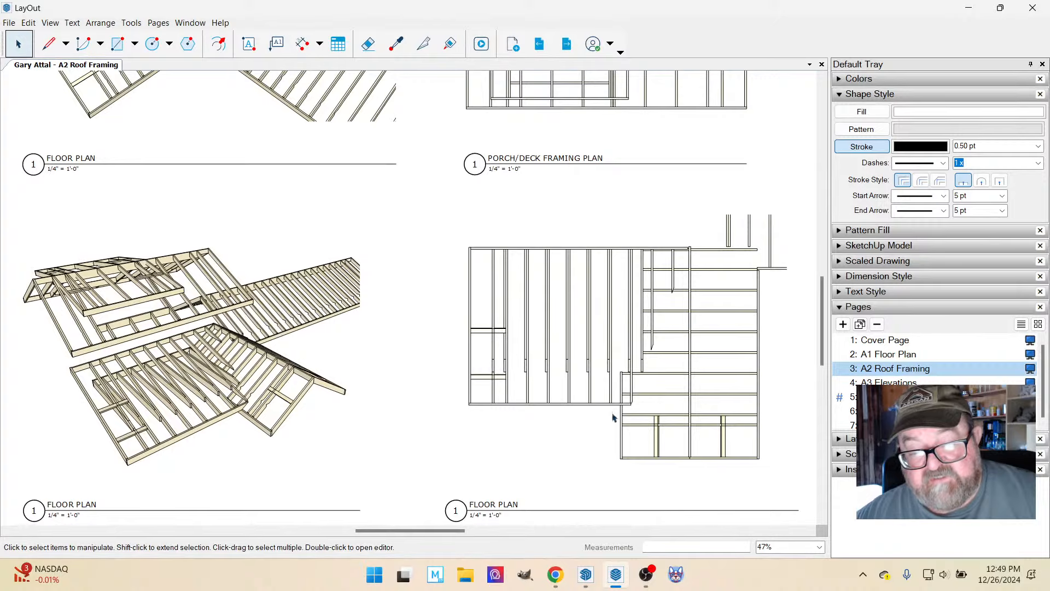
scroll(476, 364, down, 3)
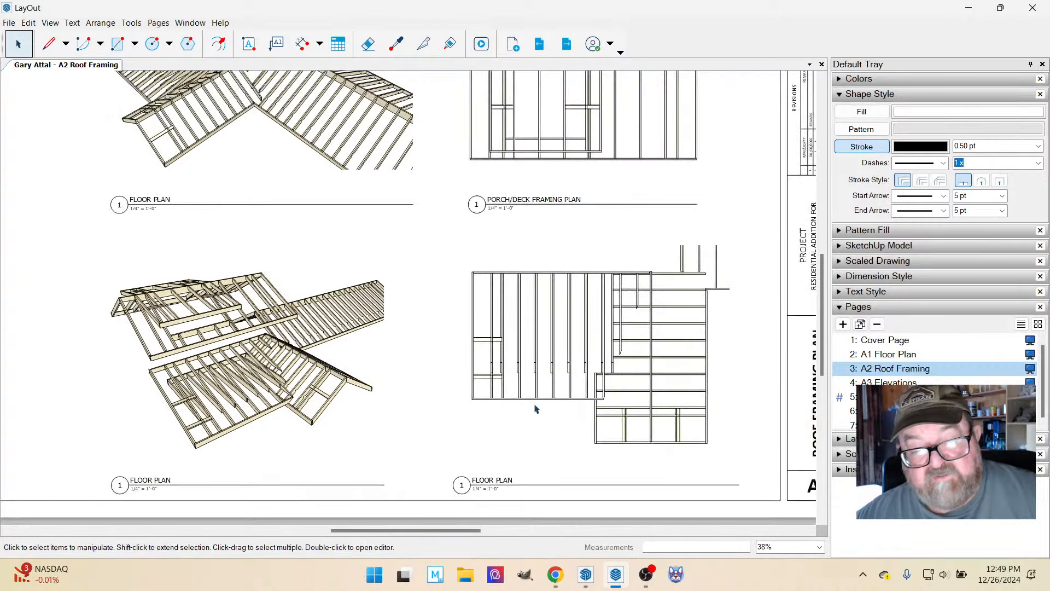
scroll(318, 166, up, 1)
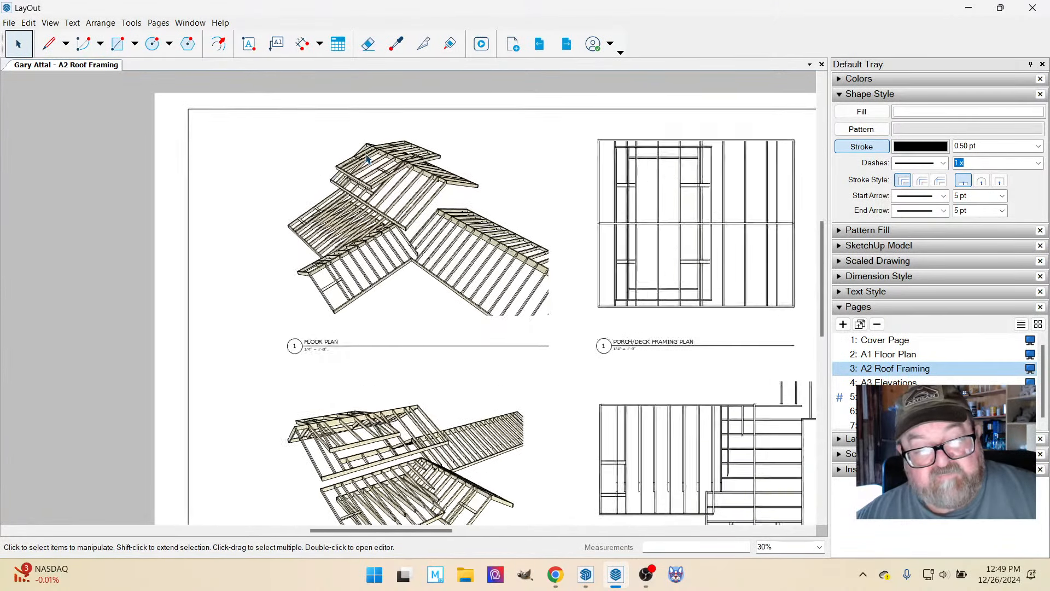
scroll(367, 156, up, 5)
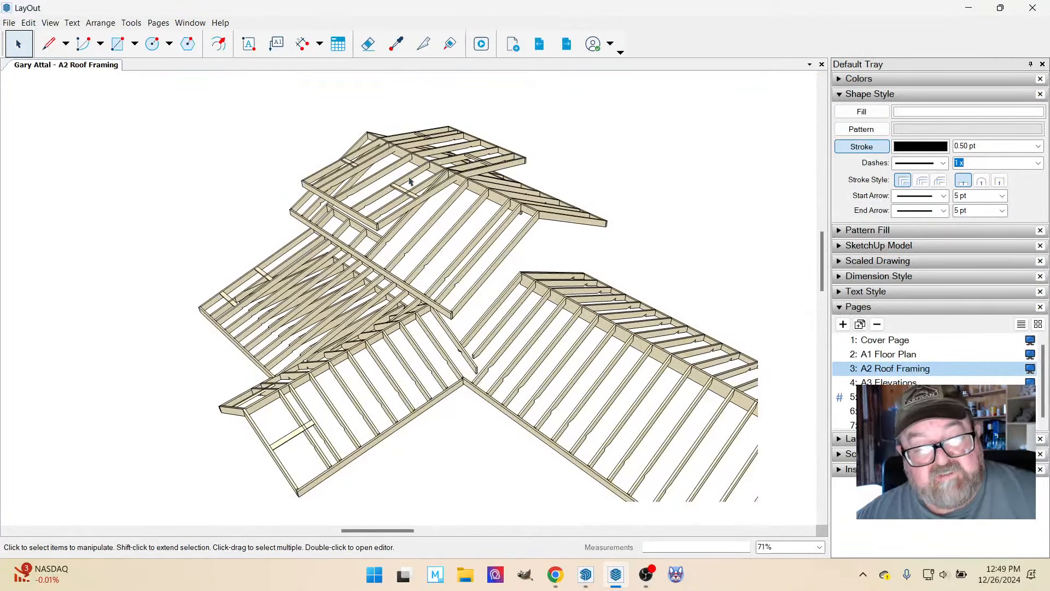
scroll(410, 181, down, 5)
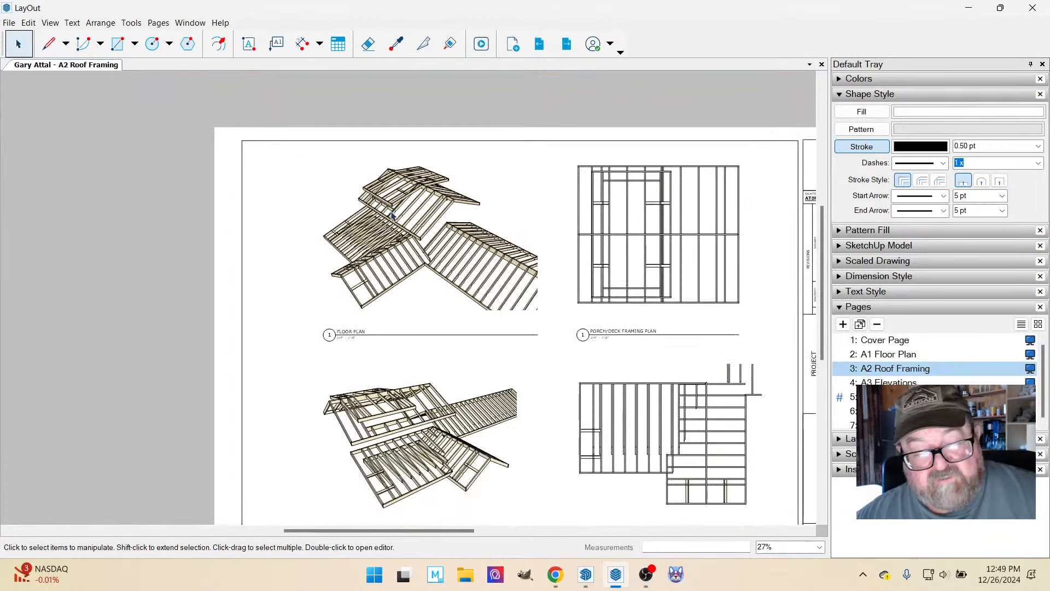
scroll(393, 215, down, 1)
scroll(405, 422, up, 2)
scroll(443, 399, down, 1)
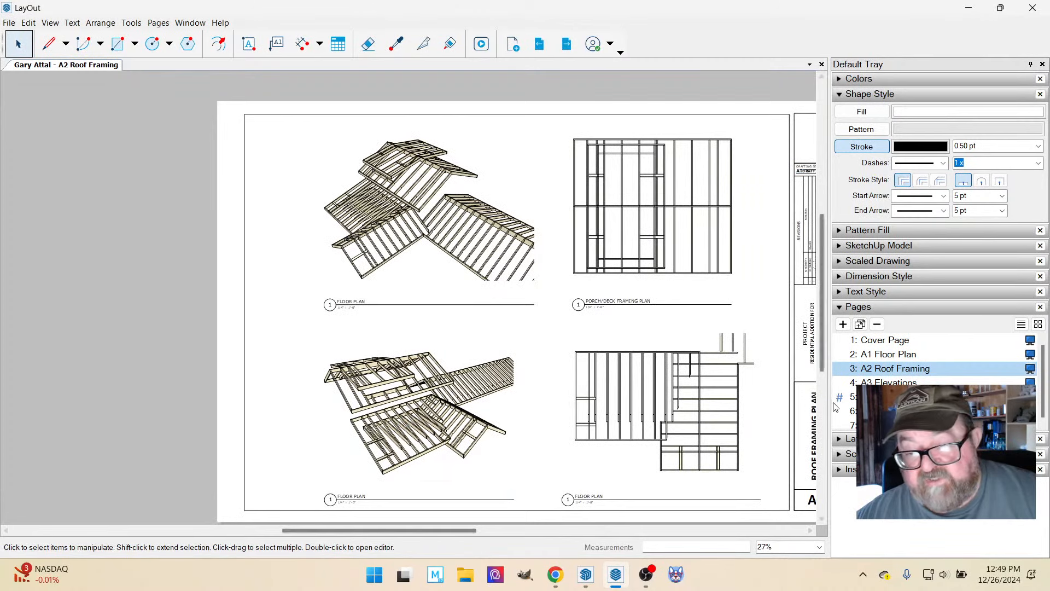
Open the A3 Elevations page and examine the roof pitch symbols on the left and front elevations.
click(887, 382)
scroll(343, 366, up, 1)
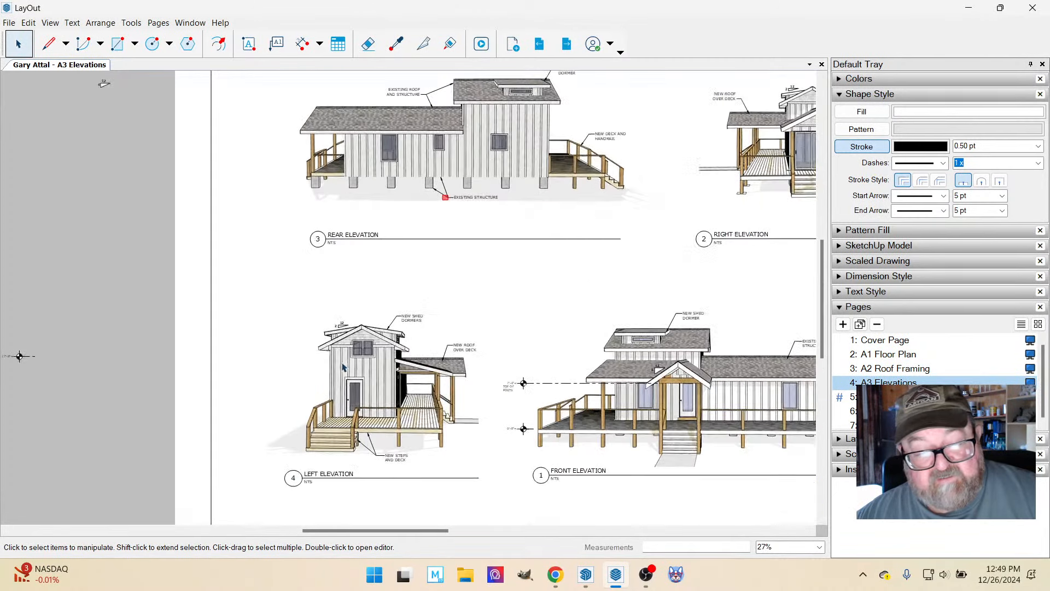
scroll(342, 367, up, 7)
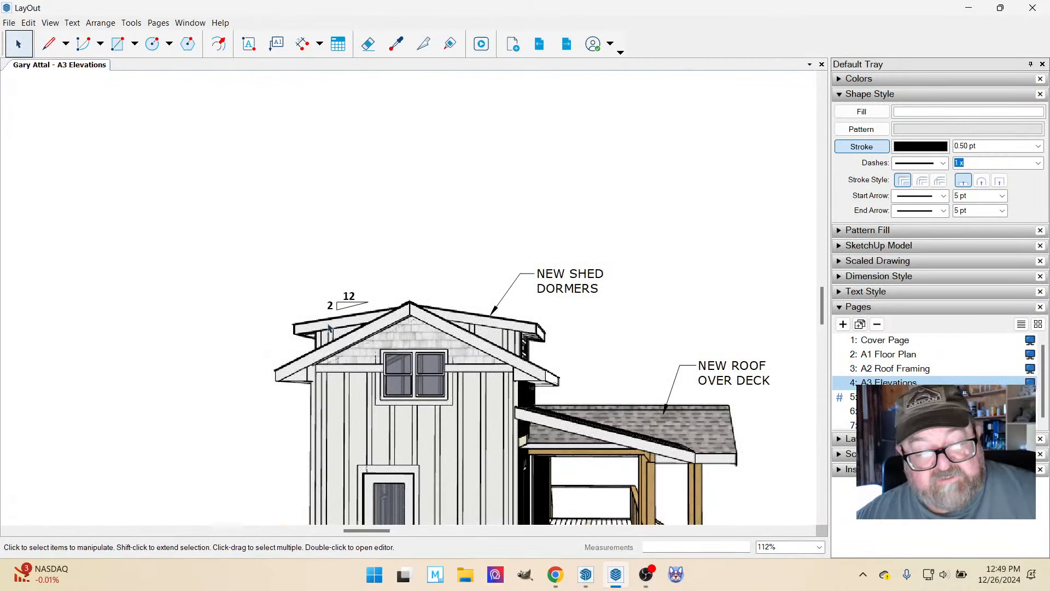
scroll(338, 329, down, 7)
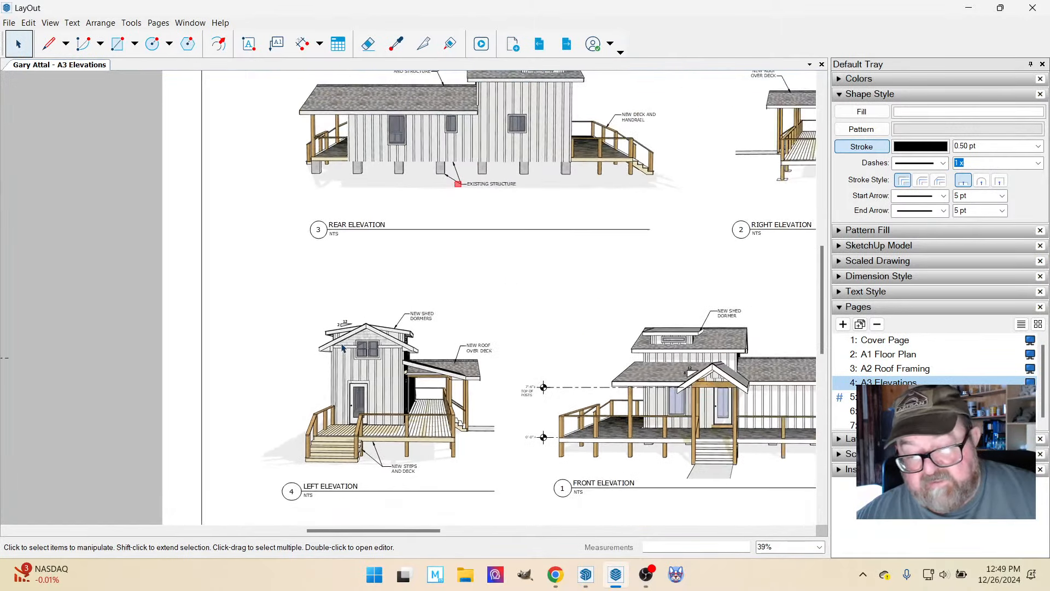
scroll(605, 365, up, 8)
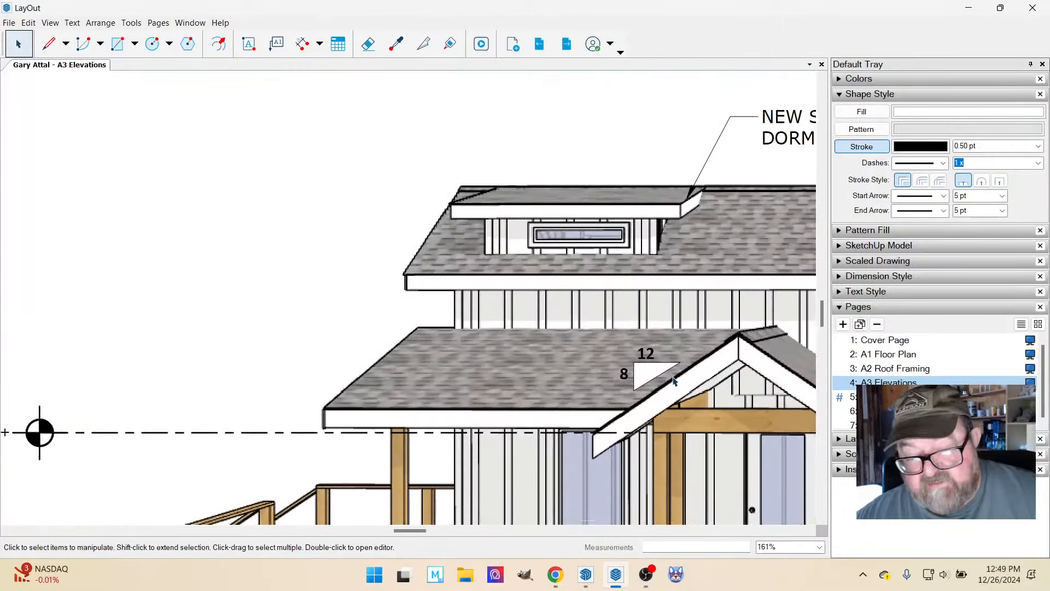
scroll(475, 351, down, 3)
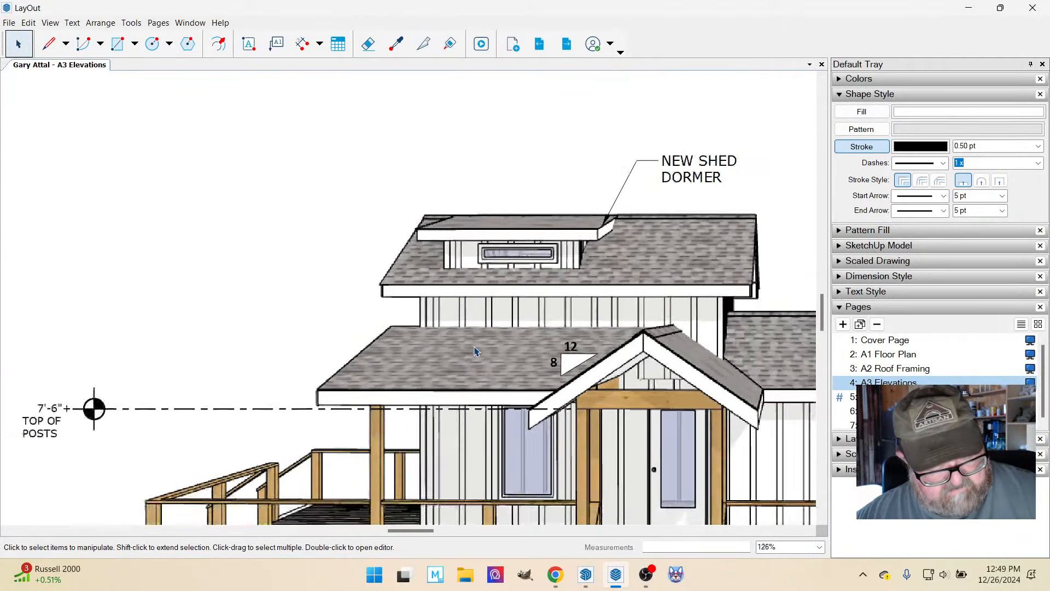
scroll(475, 352, down, 7)
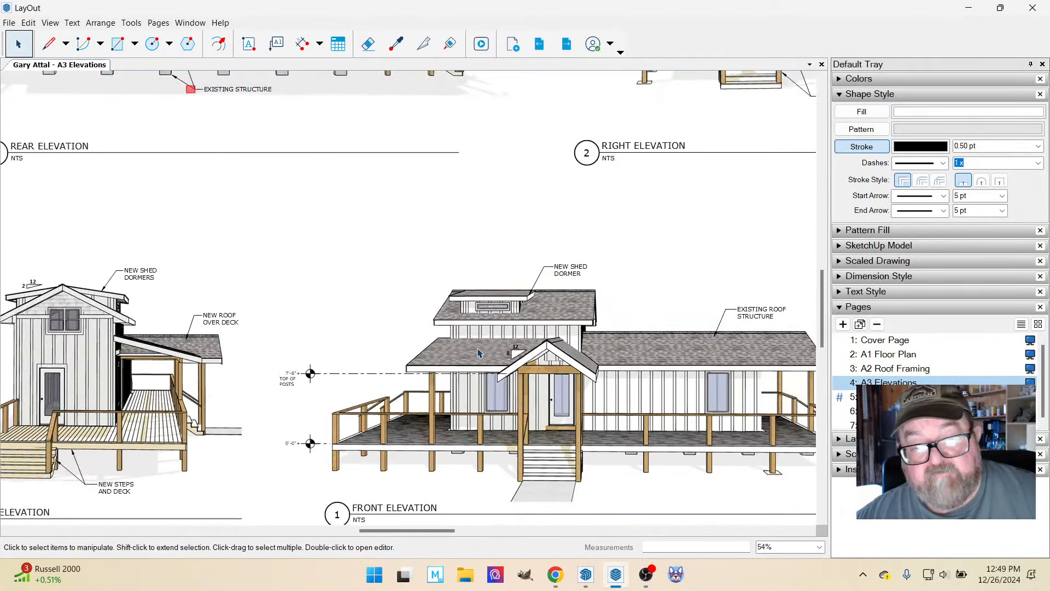
scroll(486, 317, down, 2)
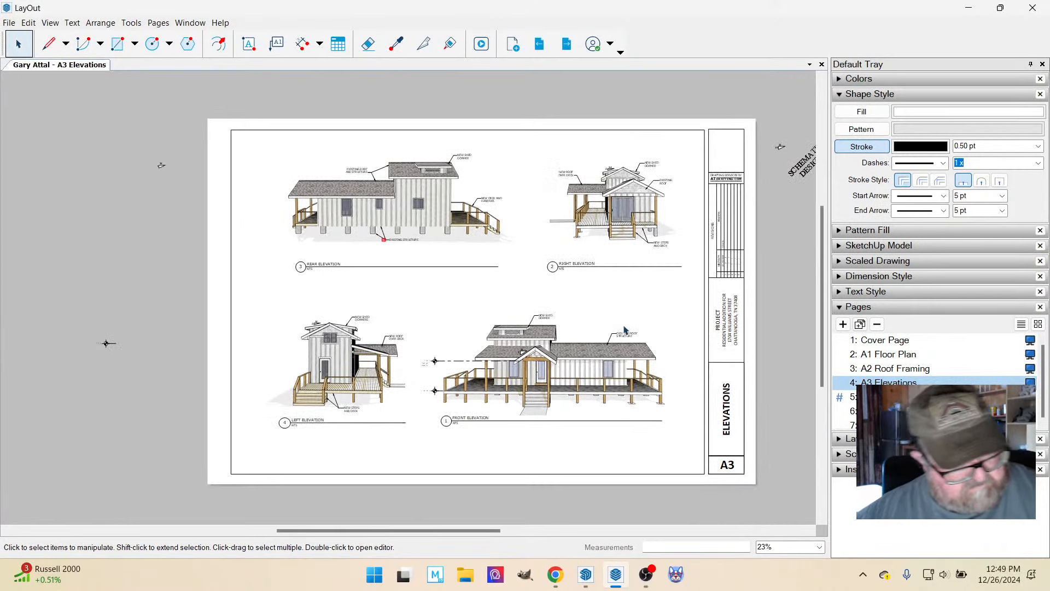
Check the YouTube Studio livestream page in Chrome, and switch to SketchUp to orbit the roof framing model.
click(555, 574)
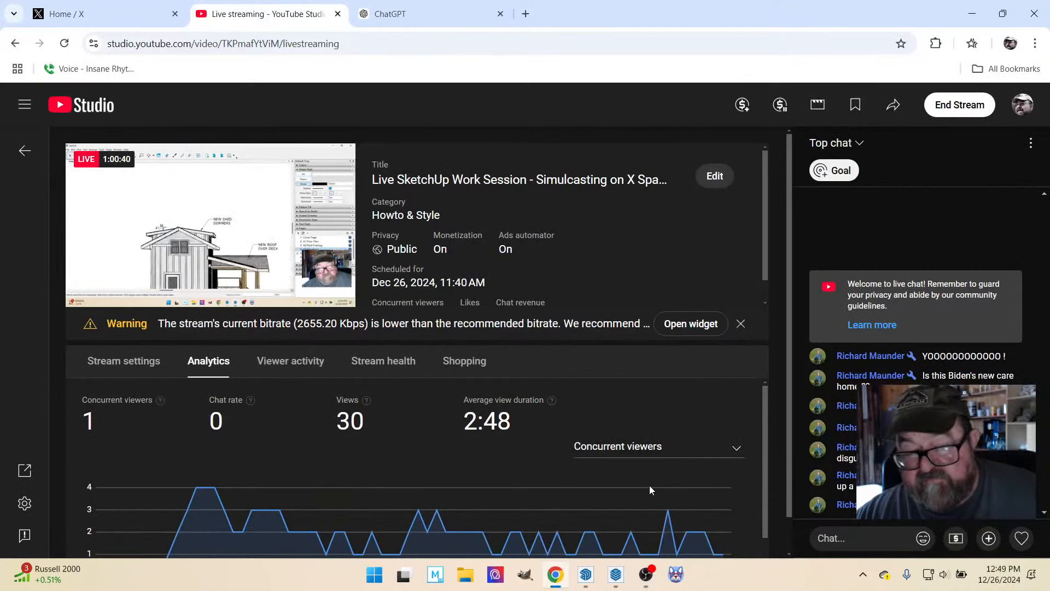
click(586, 576)
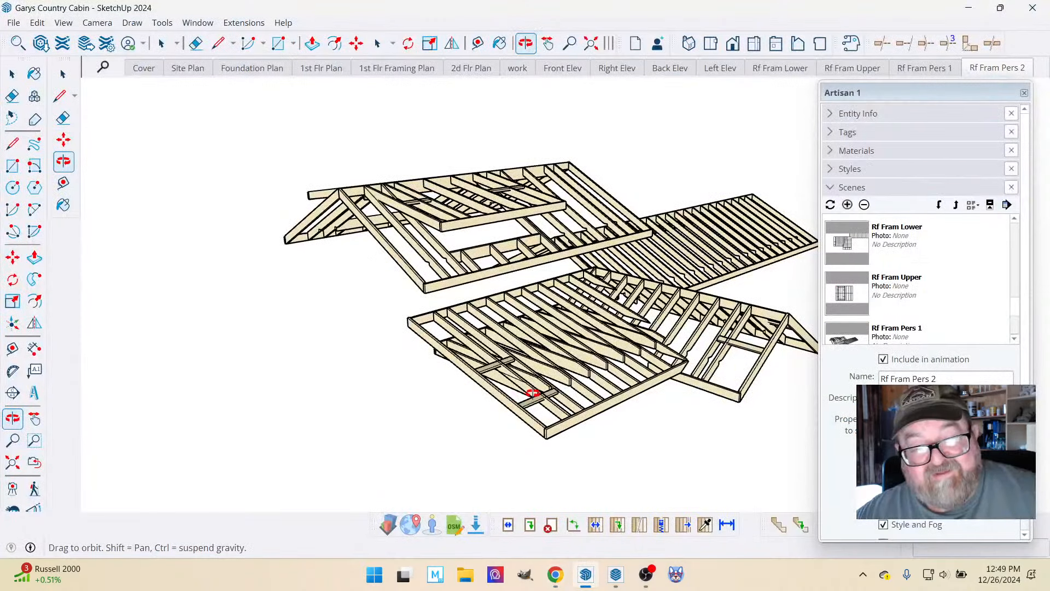
drag(536, 367, 466, 341)
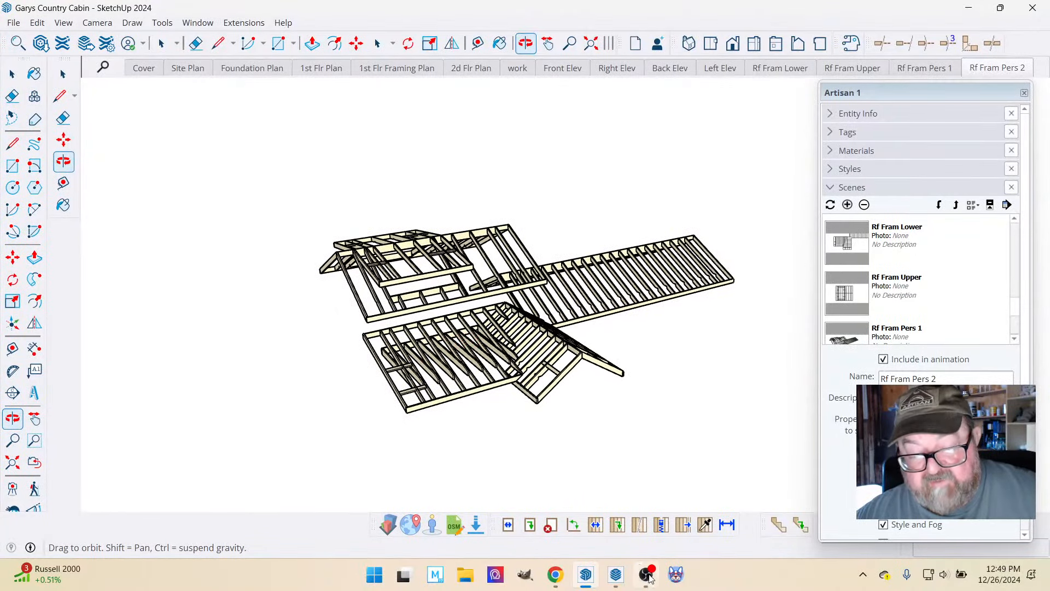
Switch back to LayOut and compare the drawings and sheet numbers of the A1 Floor Plan and A2 Roof Framing pages.
click(616, 574)
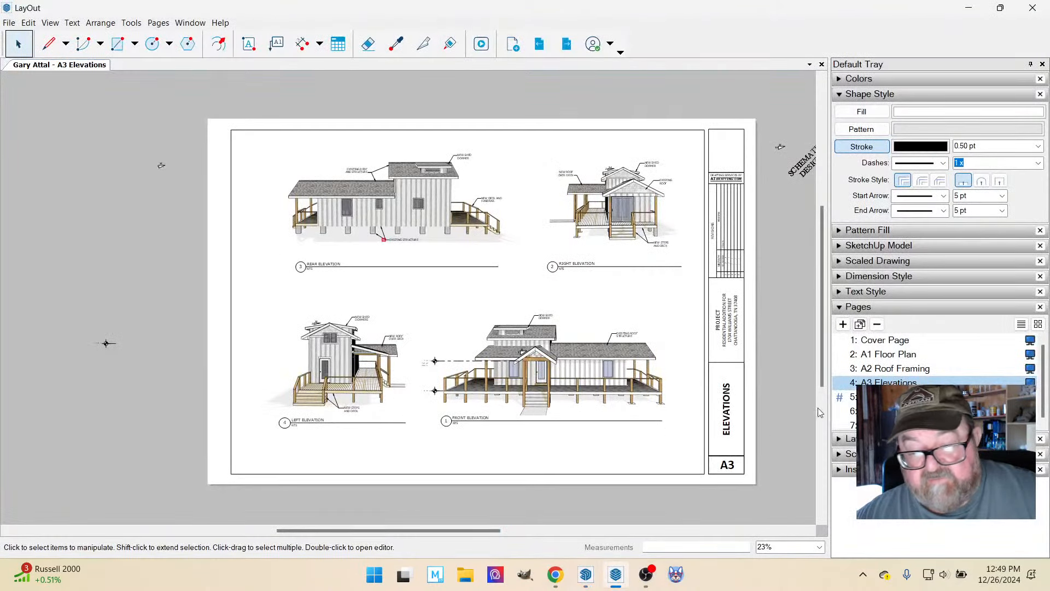
click(892, 370)
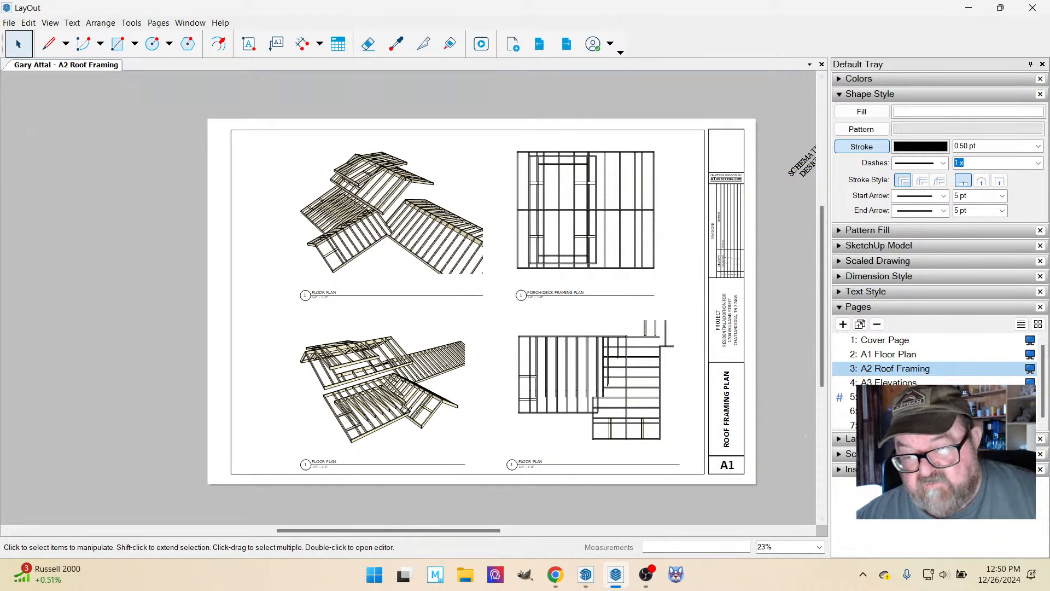
click(879, 355)
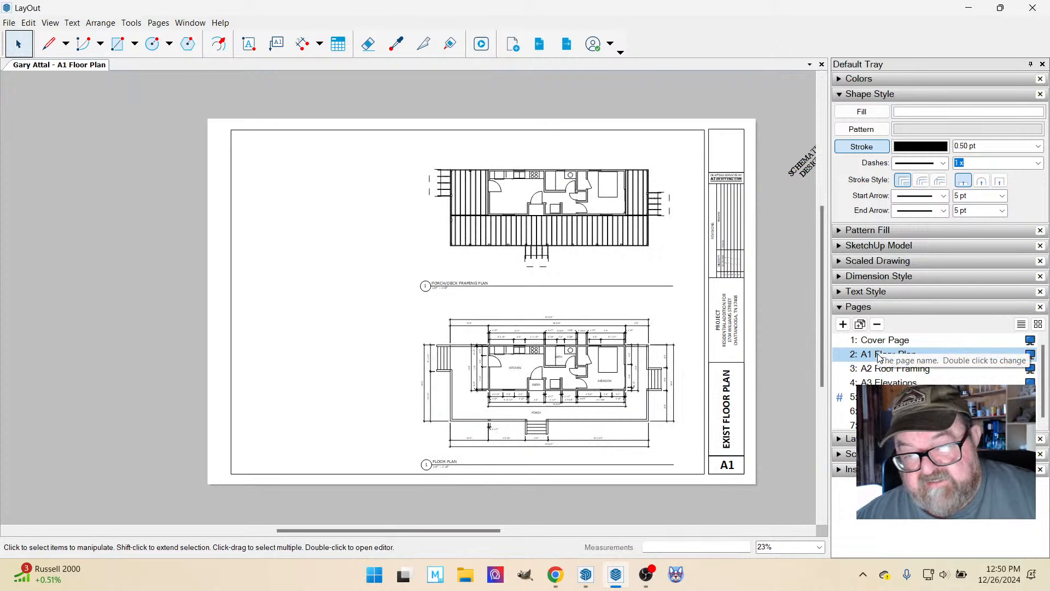
scroll(566, 229, up, 3)
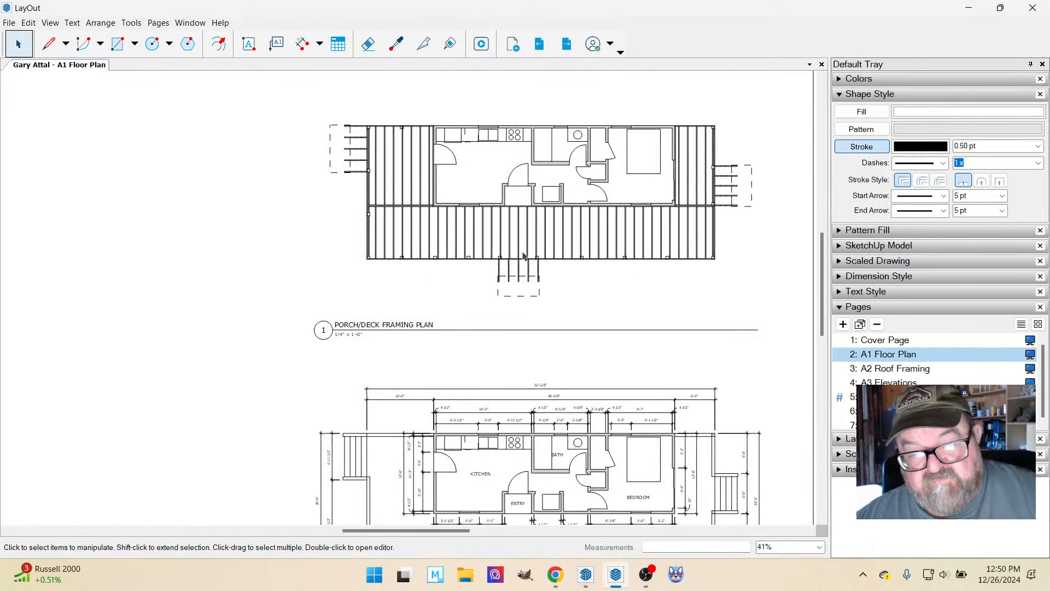
scroll(530, 274, down, 1)
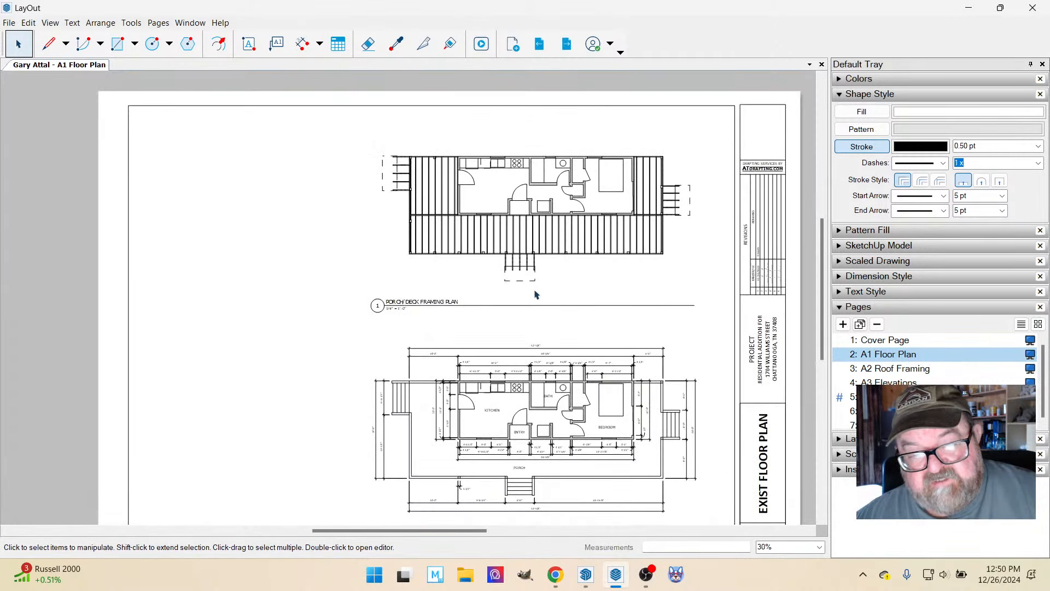
scroll(532, 262, down, 1)
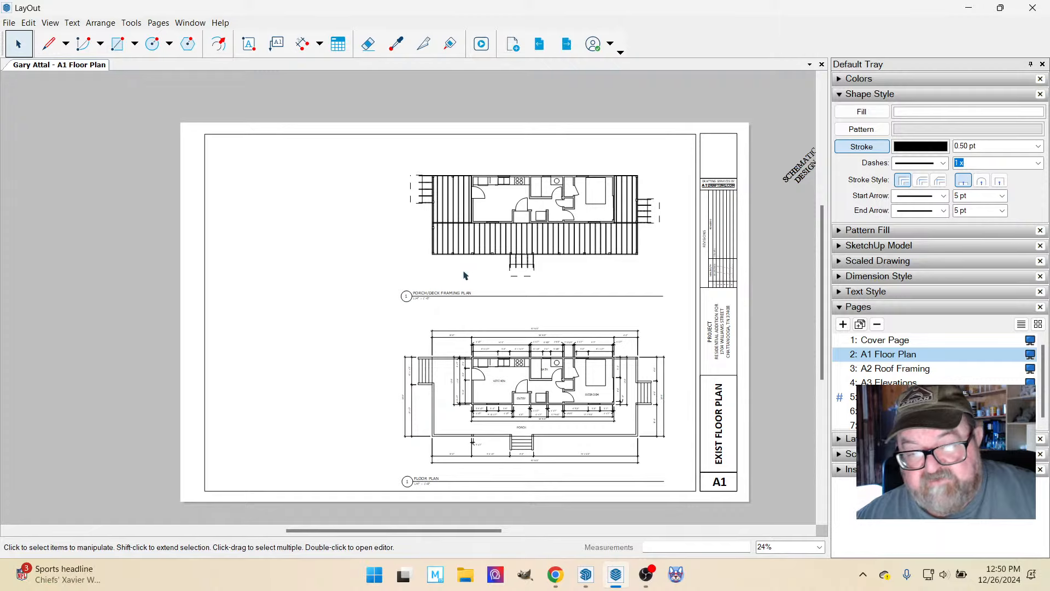
click(877, 370)
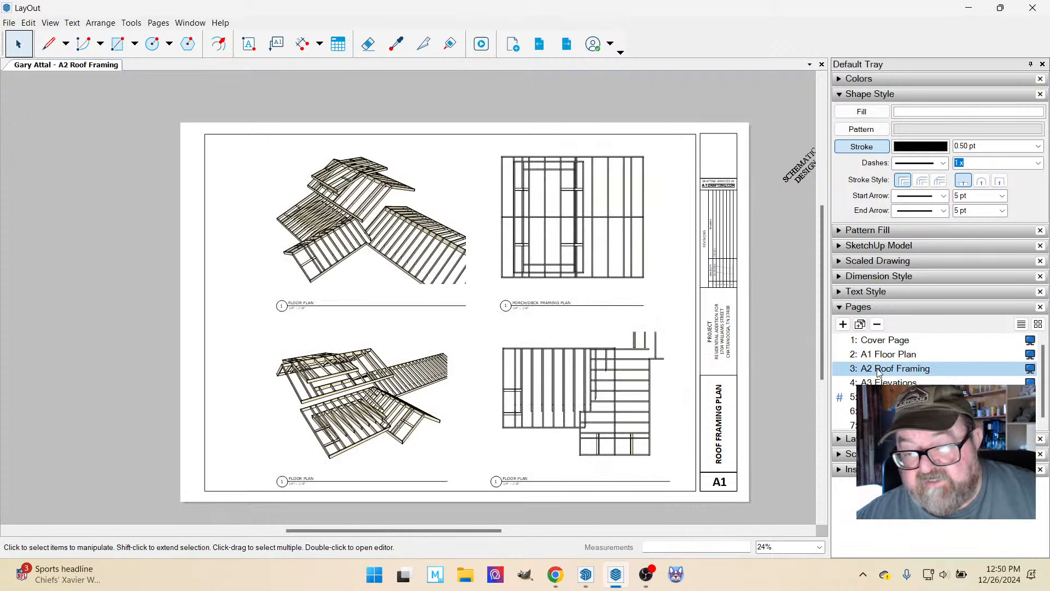
click(879, 355)
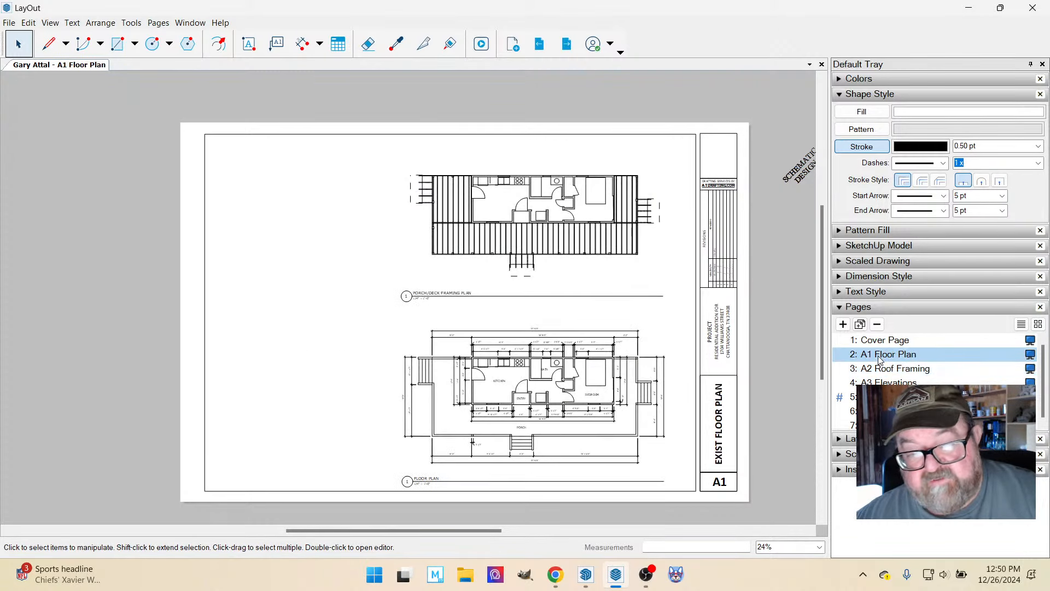
click(880, 370)
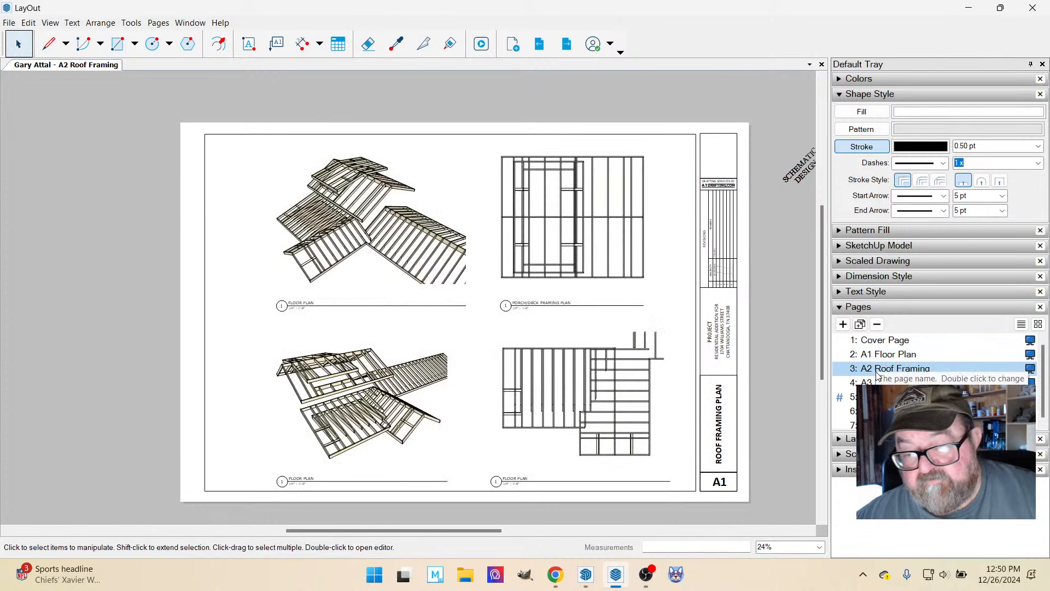
Change the title block's sheet number on the A3 Elevations page to A2.
click(875, 383)
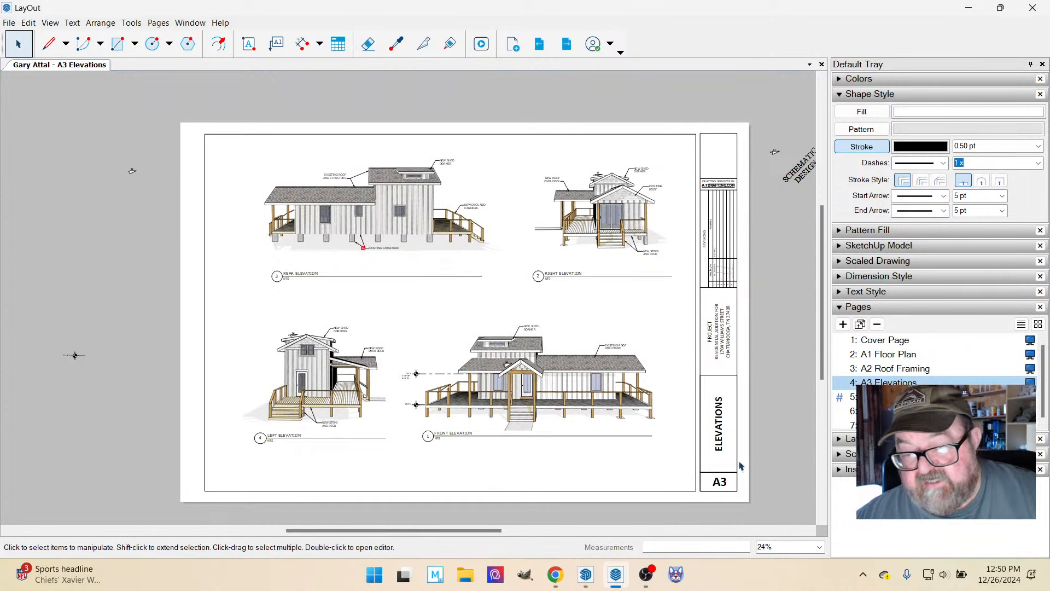
double_click(723, 482)
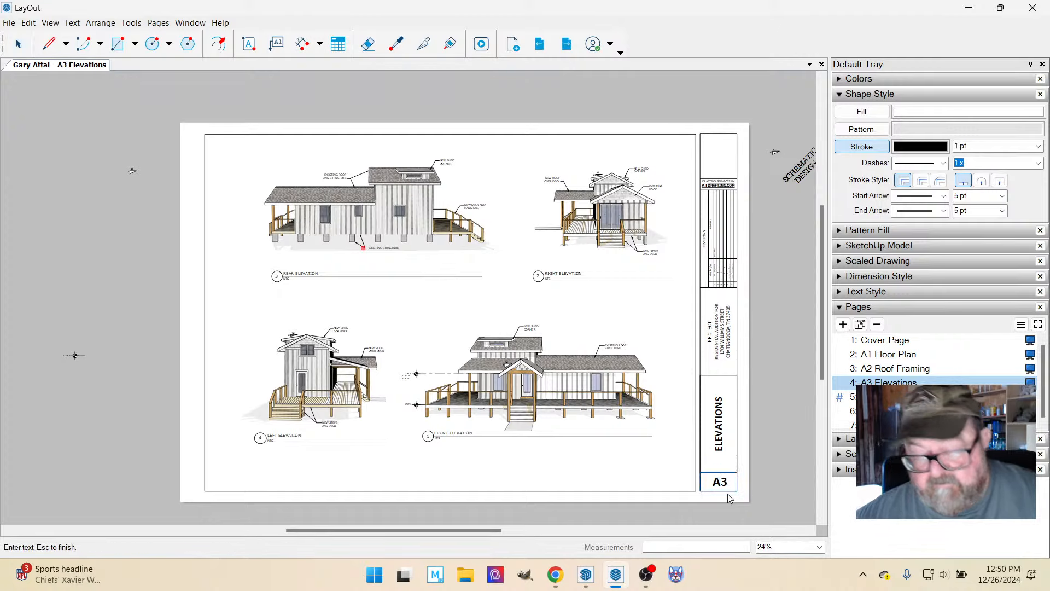
key(Delete)
text(2)
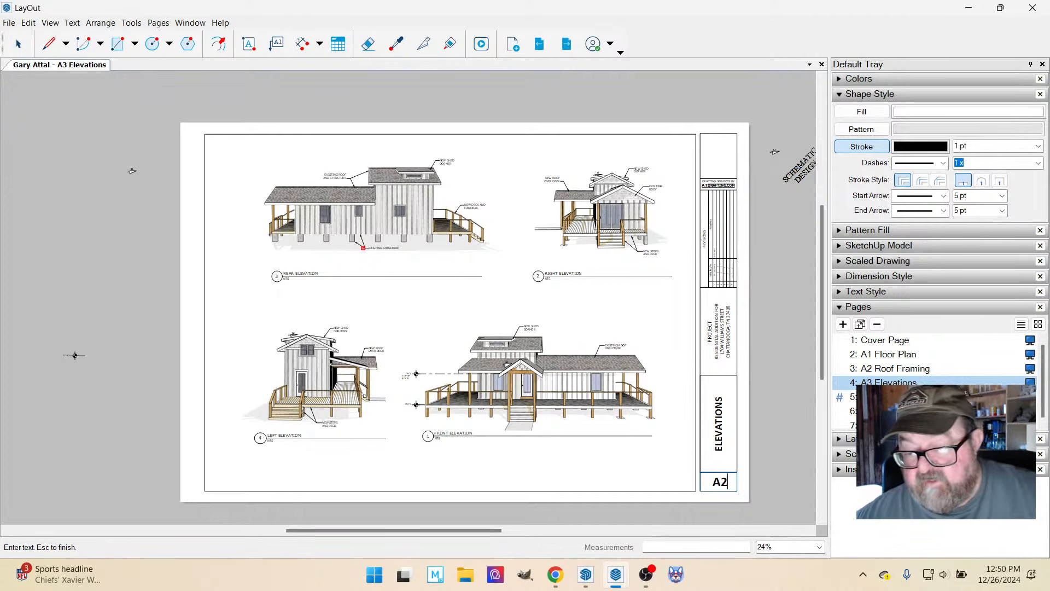
Change the title block's sheet number on the A2 Roof Framing page to A3.
click(877, 369)
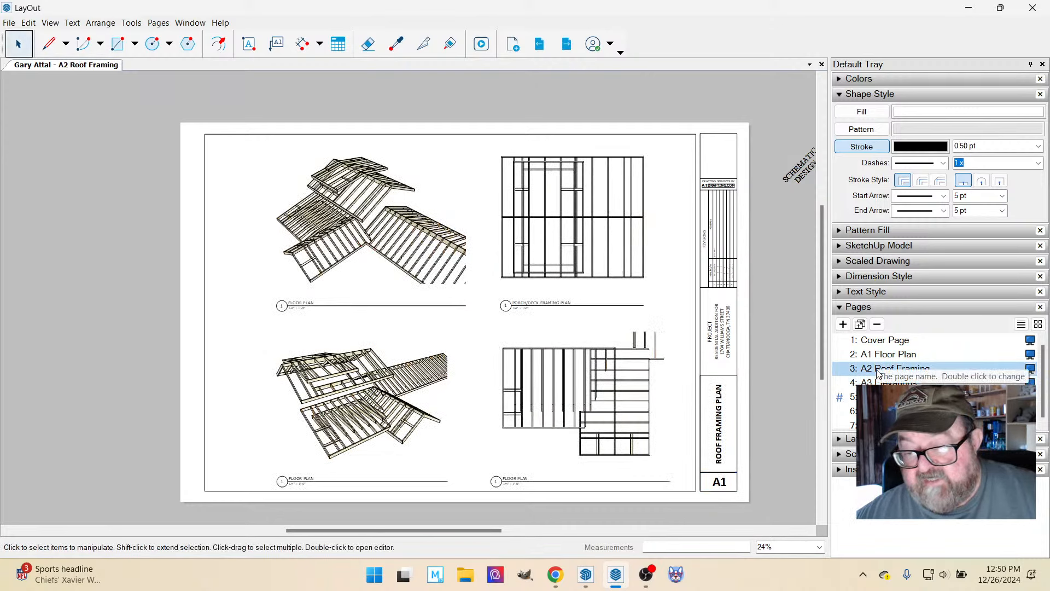
double_click(713, 485)
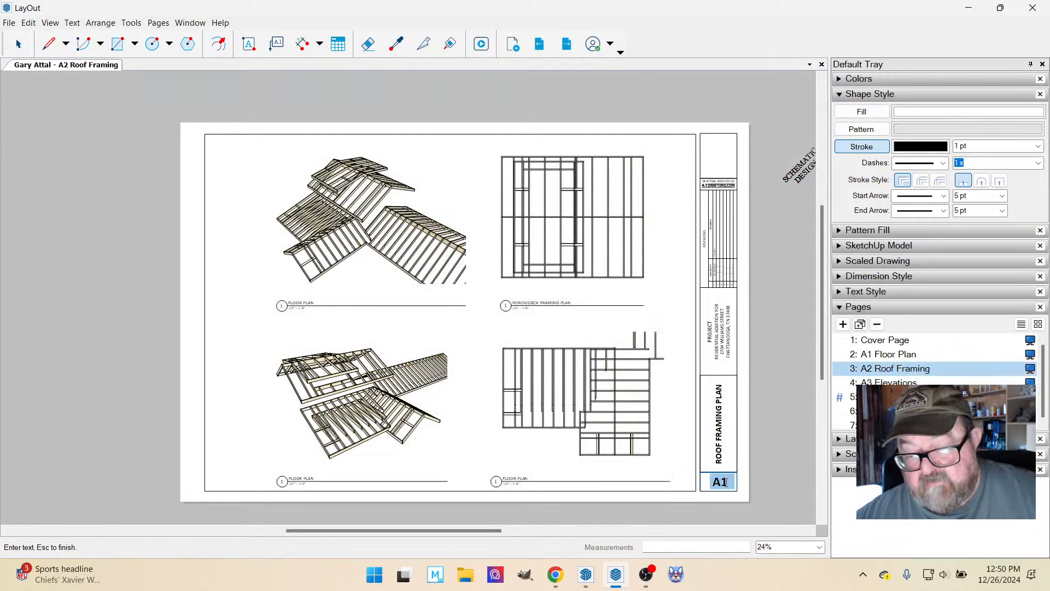
key(BackSpace)
text(3)
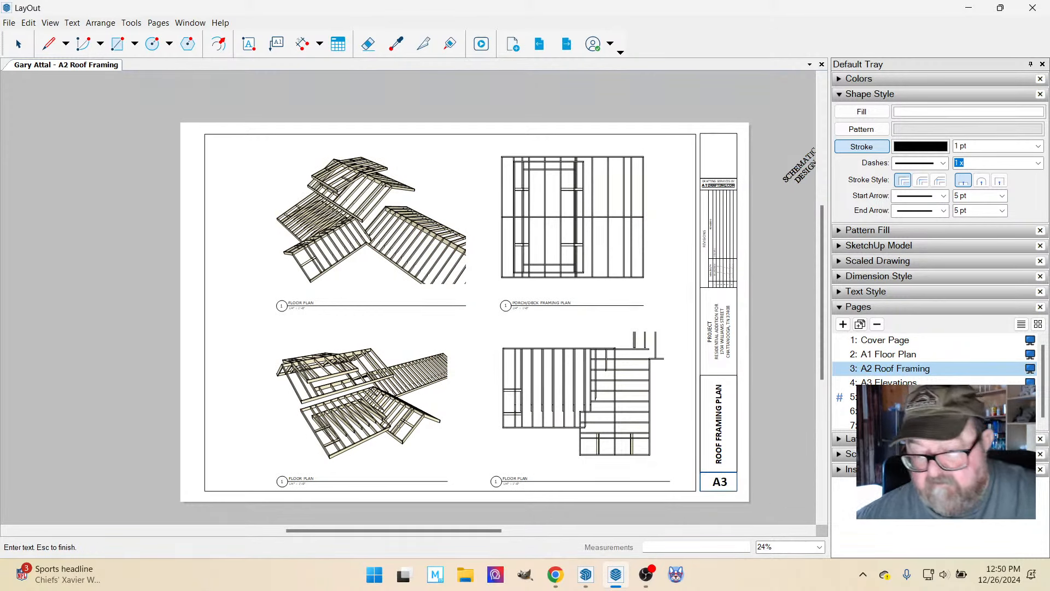
key(Escape)
Reorder the pages so that the Elevations page comes directly before the Roof Framing page.
key(Page_Down)
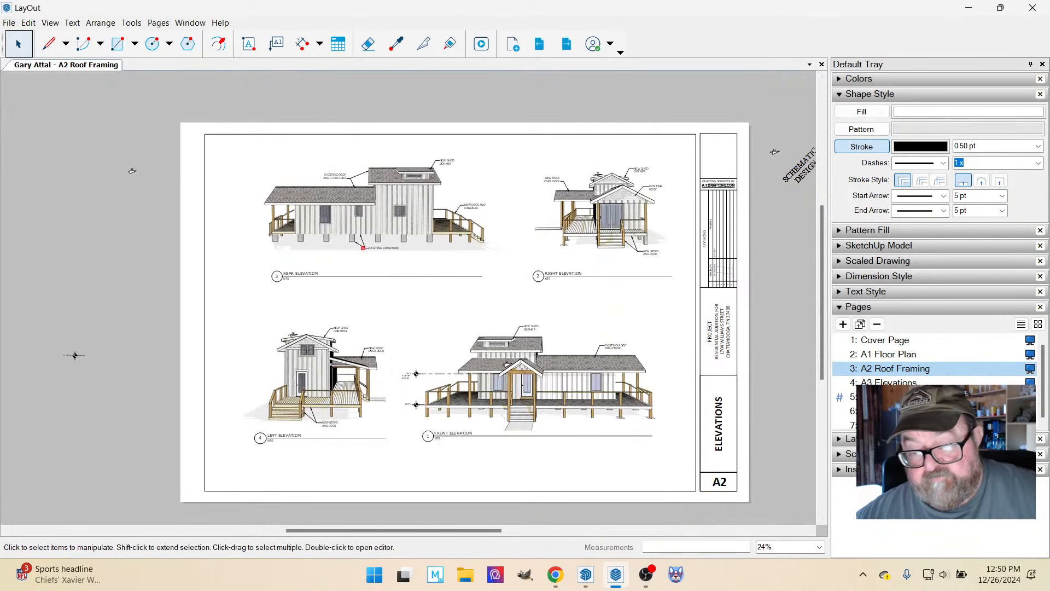
click(889, 370)
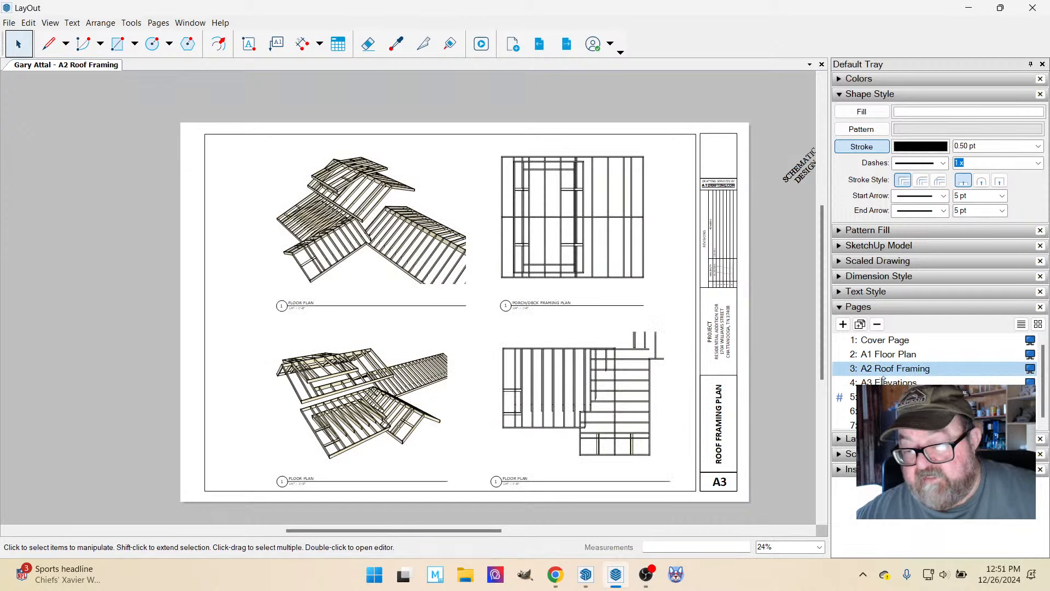
drag(885, 383, 887, 372)
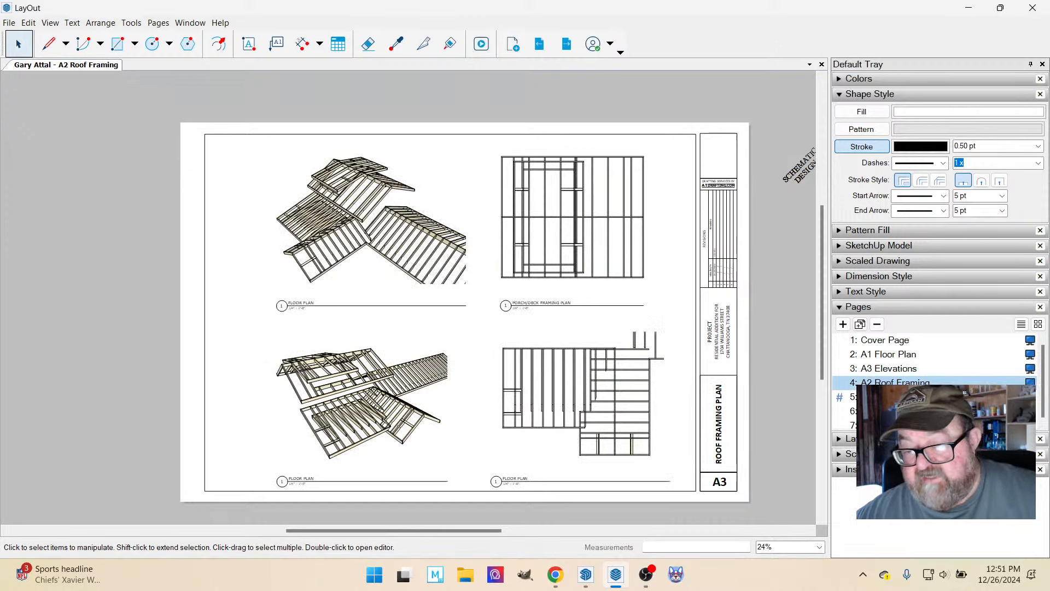
Rename the Elevations page to A2 Elevations and the Roof Framing page to A3 Roof Framing.
double_click(879, 371)
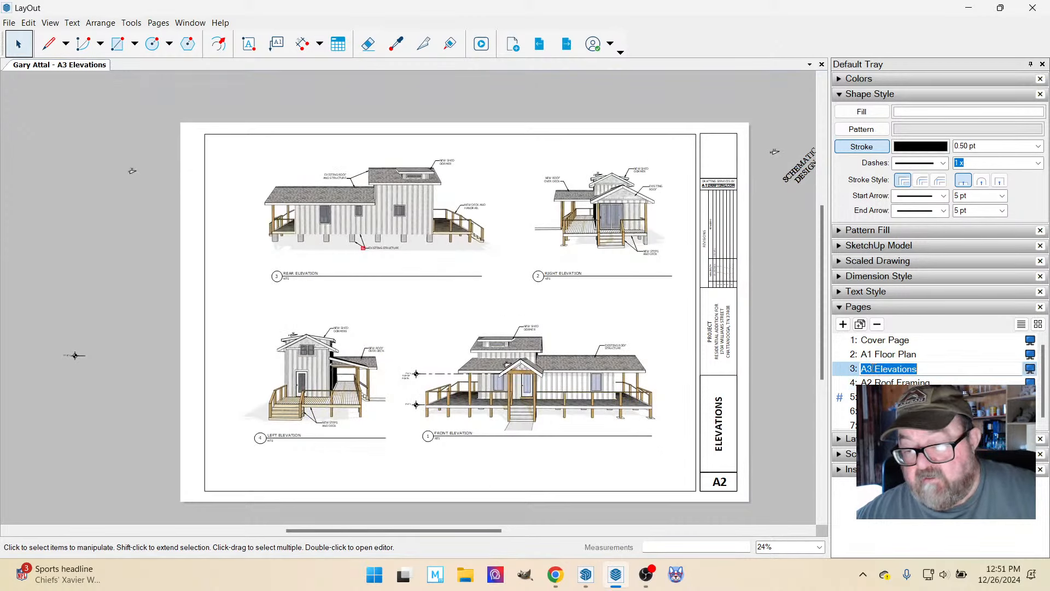
key(Delete)
text(2)
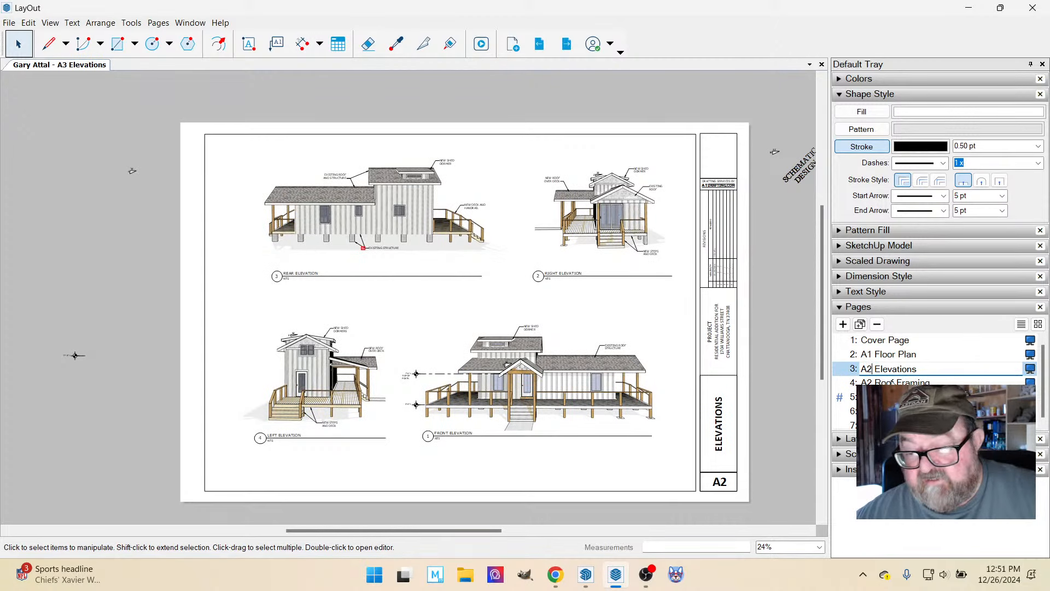
double_click(877, 381)
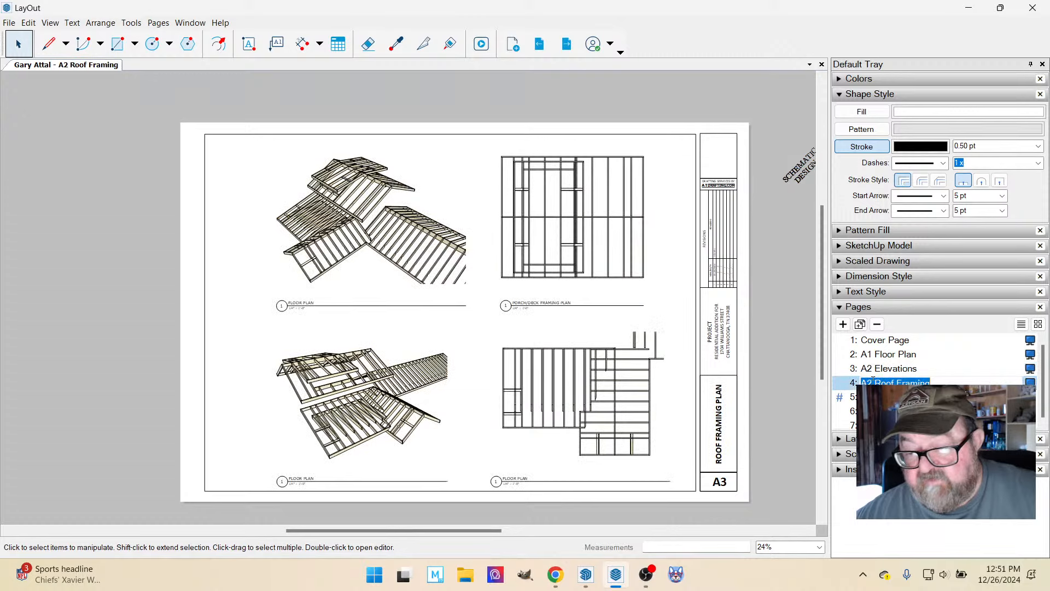
key(BackSpace)
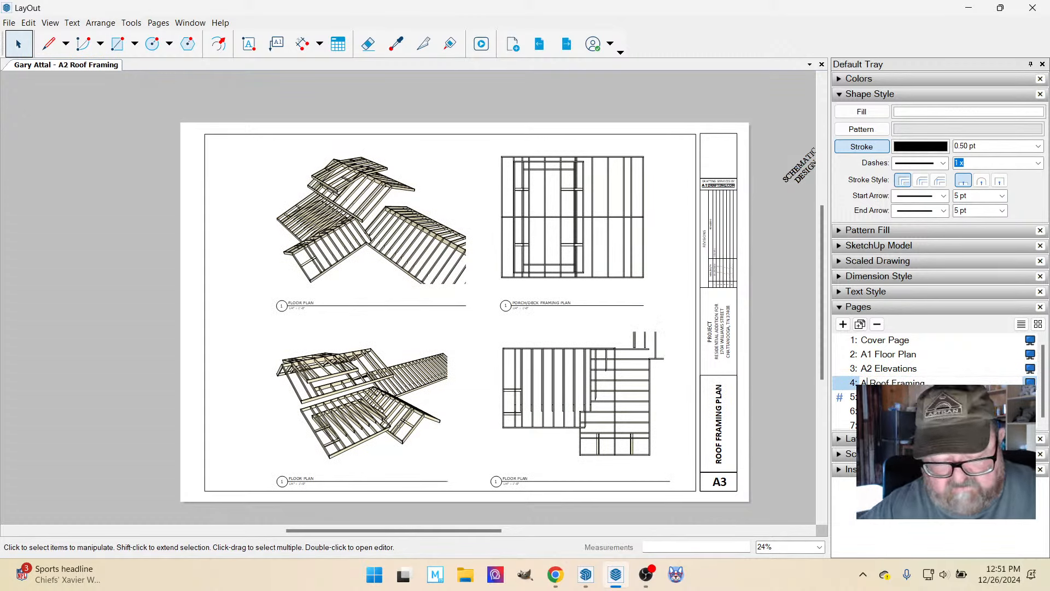
text(3)
key(Return)
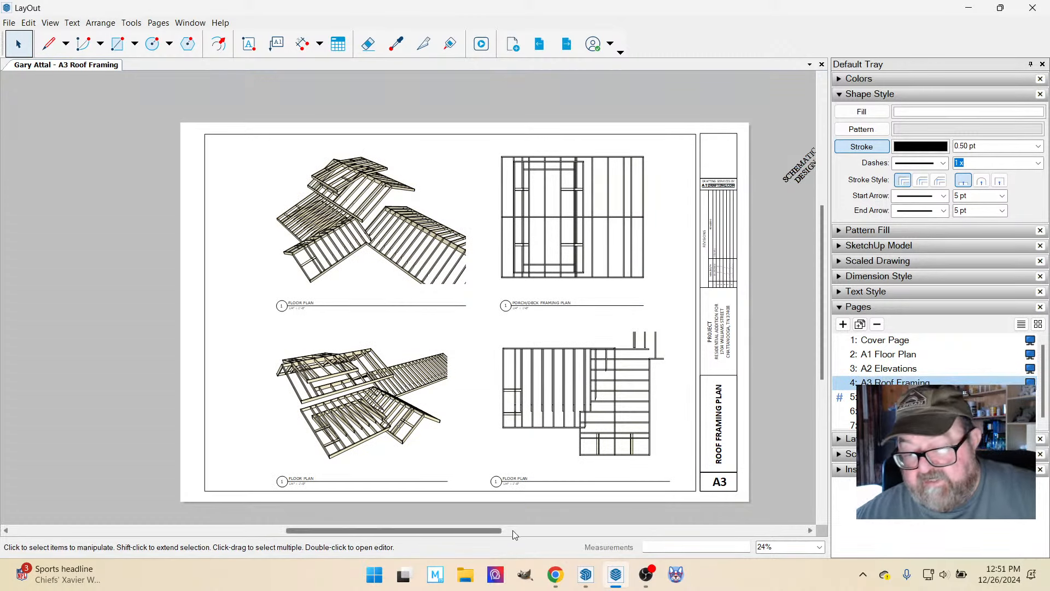
Check the title block sheet numbers against the page names on the Cover, Floor Plan, Elevations and Roof Framing pages.
click(716, 483)
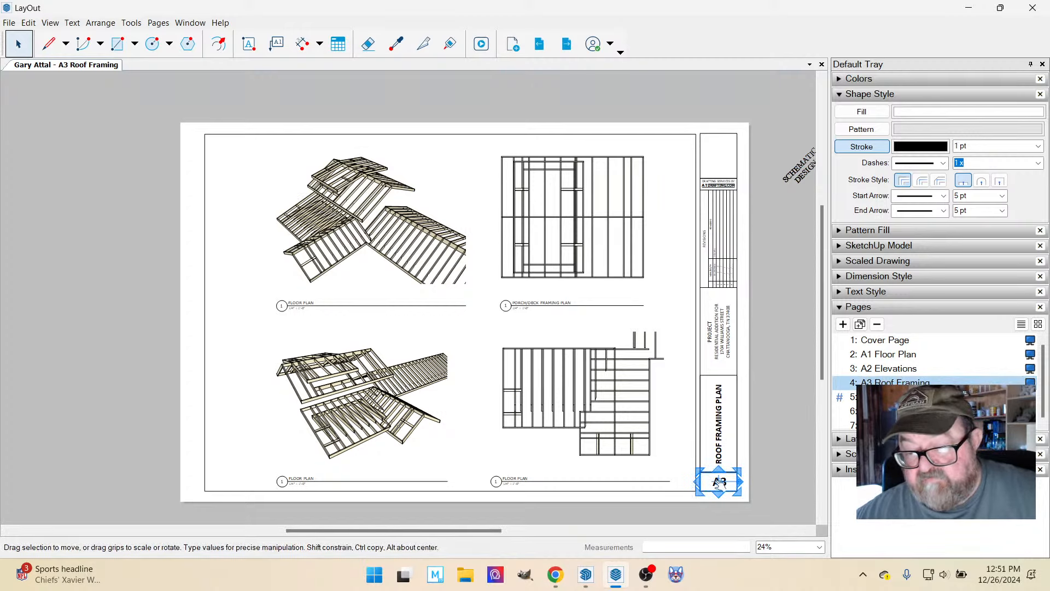
click(893, 354)
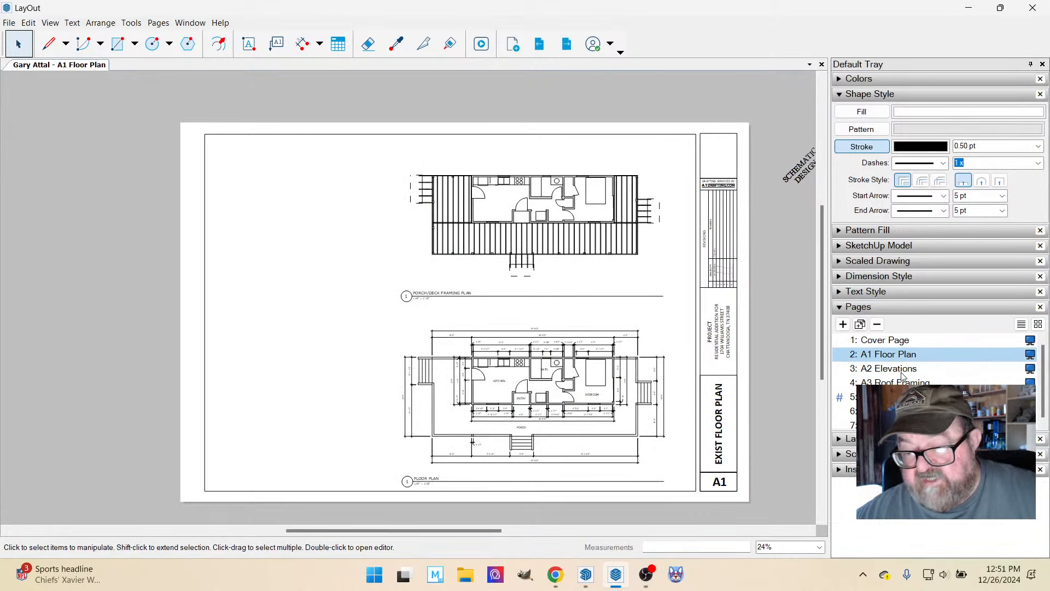
click(902, 372)
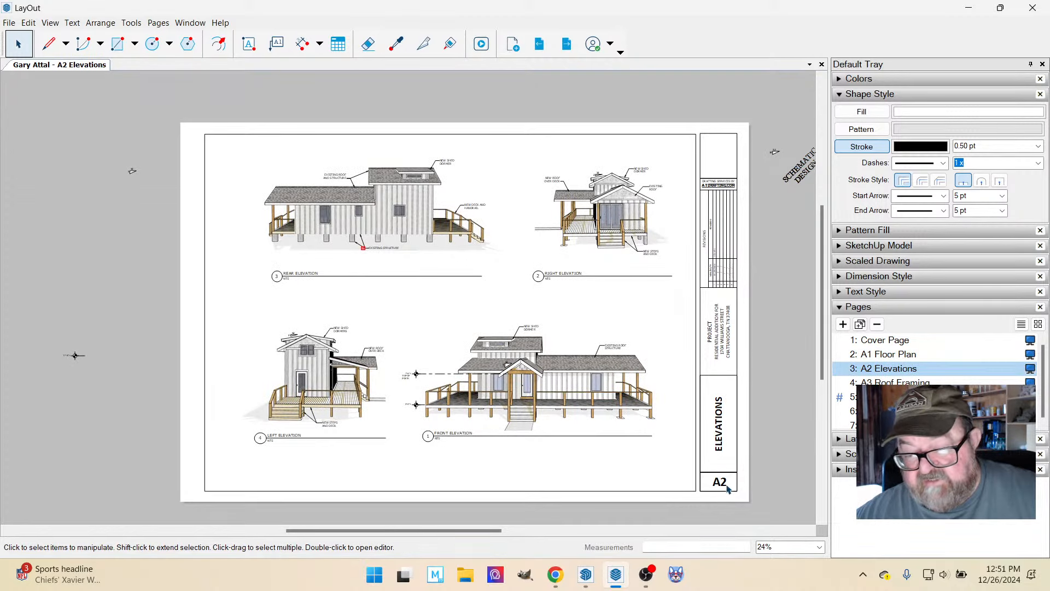
click(875, 341)
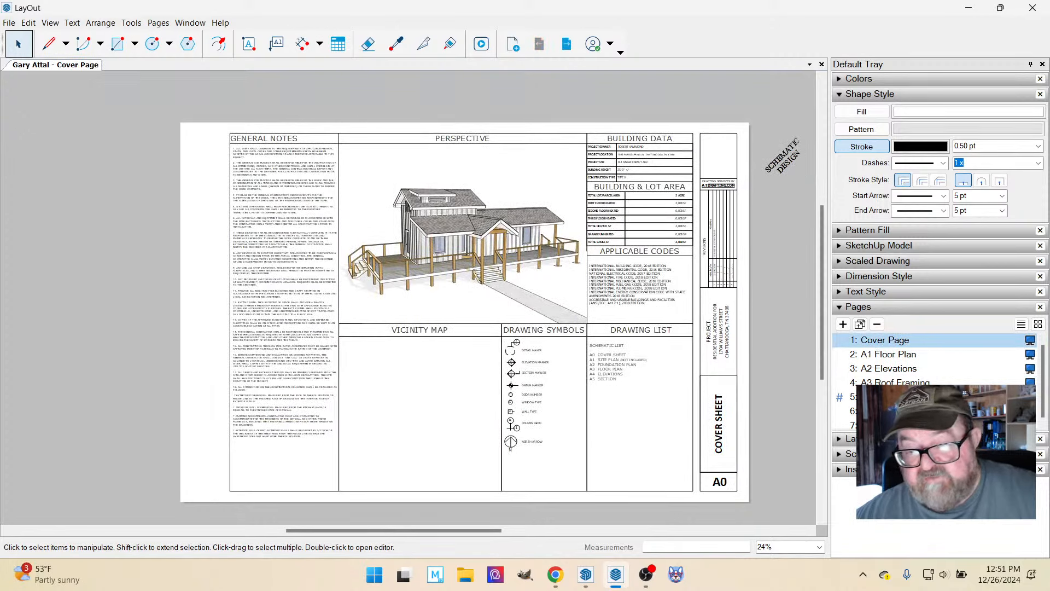
click(890, 357)
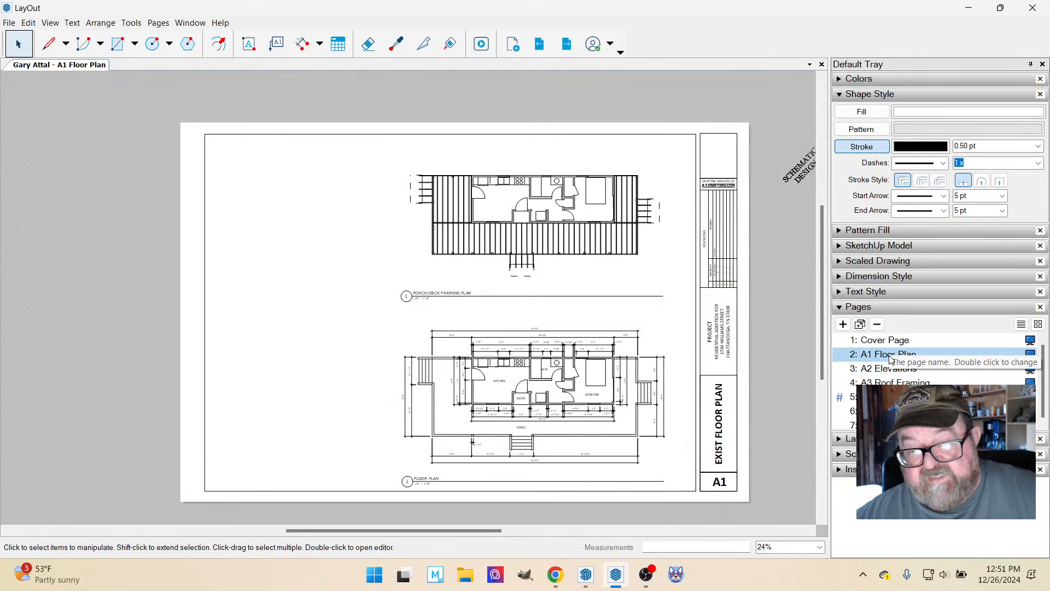
click(892, 370)
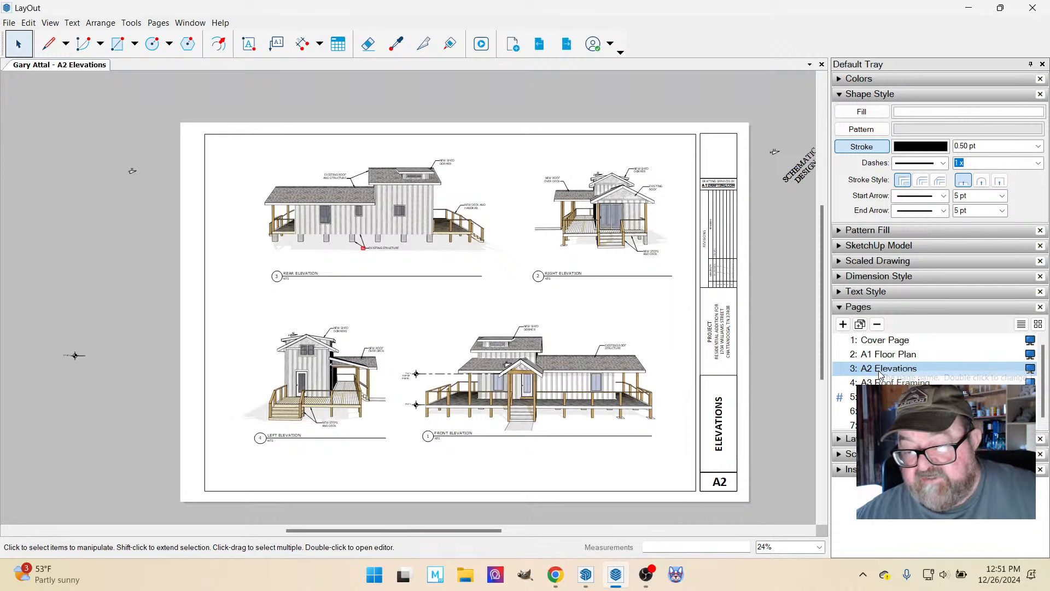
click(877, 383)
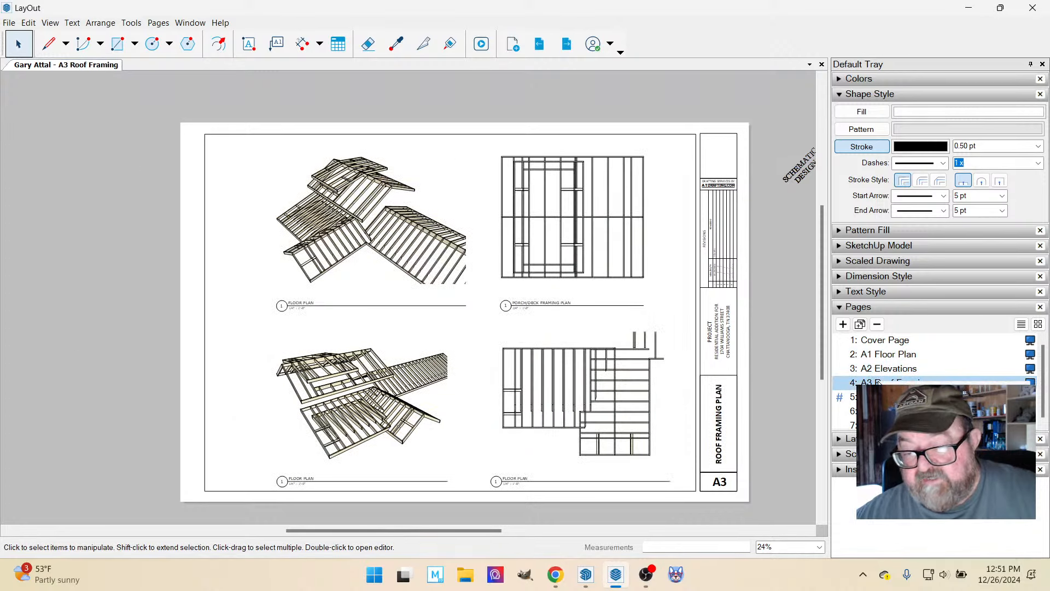
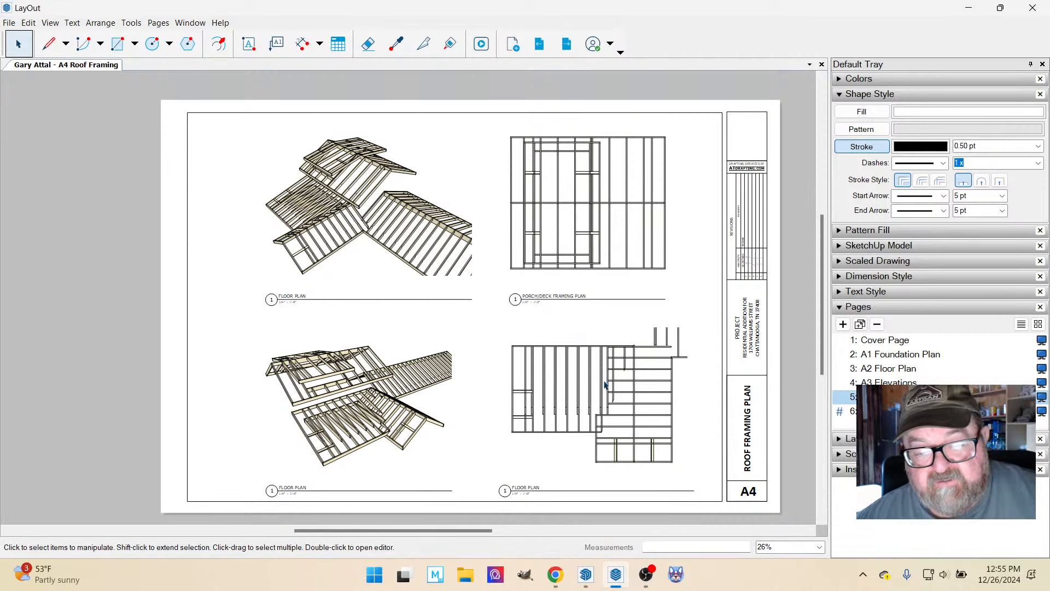
Dimension the overall width of the Porch/Deck Framing Plan, placing the dimension line above the roof's upper edge.
scroll(639, 393, up, 2)
scroll(627, 430, down, 3)
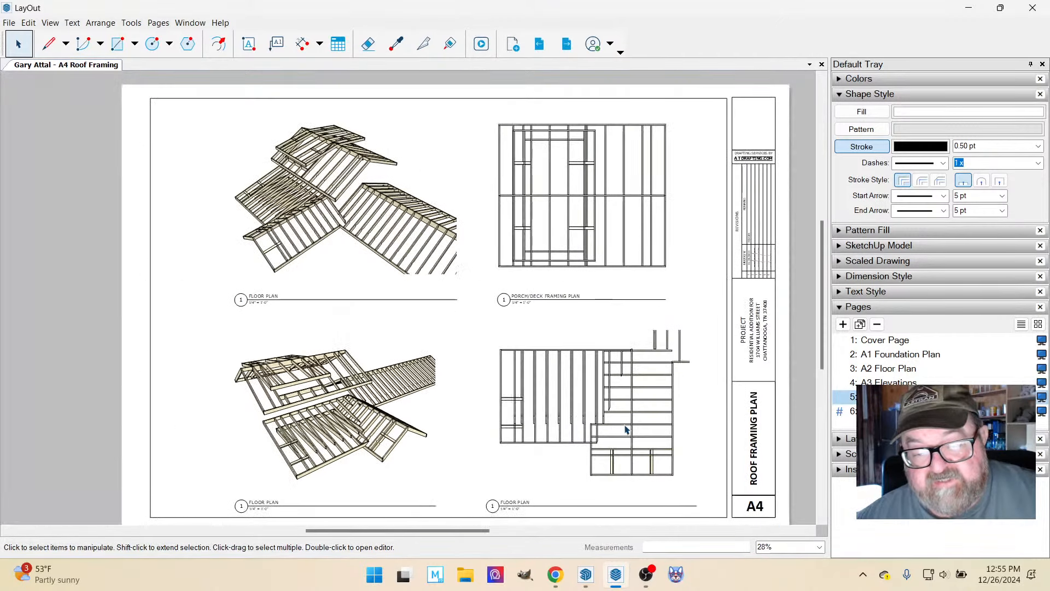
scroll(612, 168, up, 3)
scroll(629, 186, up, 2)
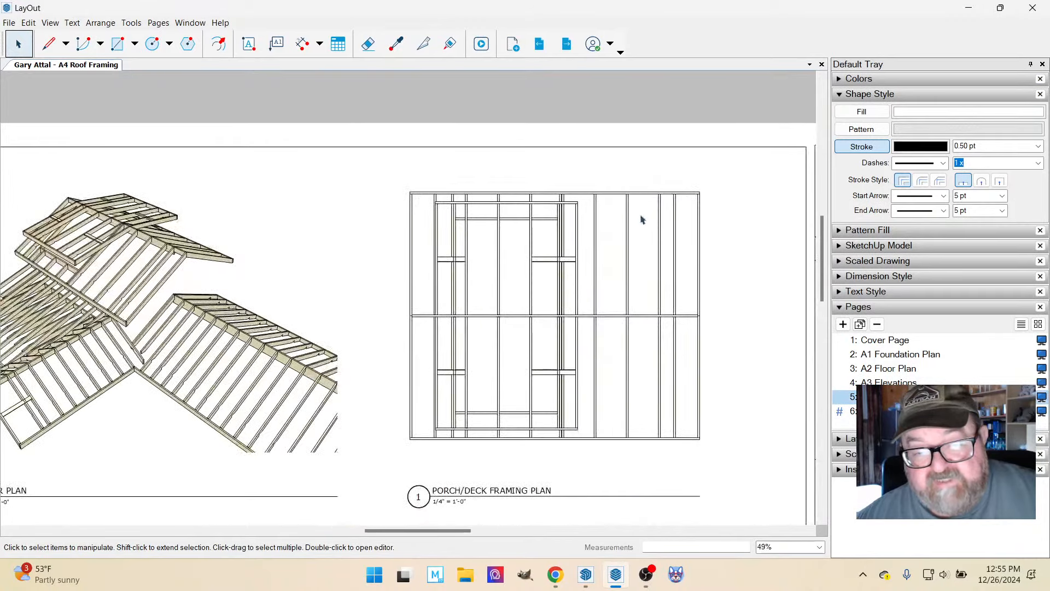
scroll(577, 251, down, 2)
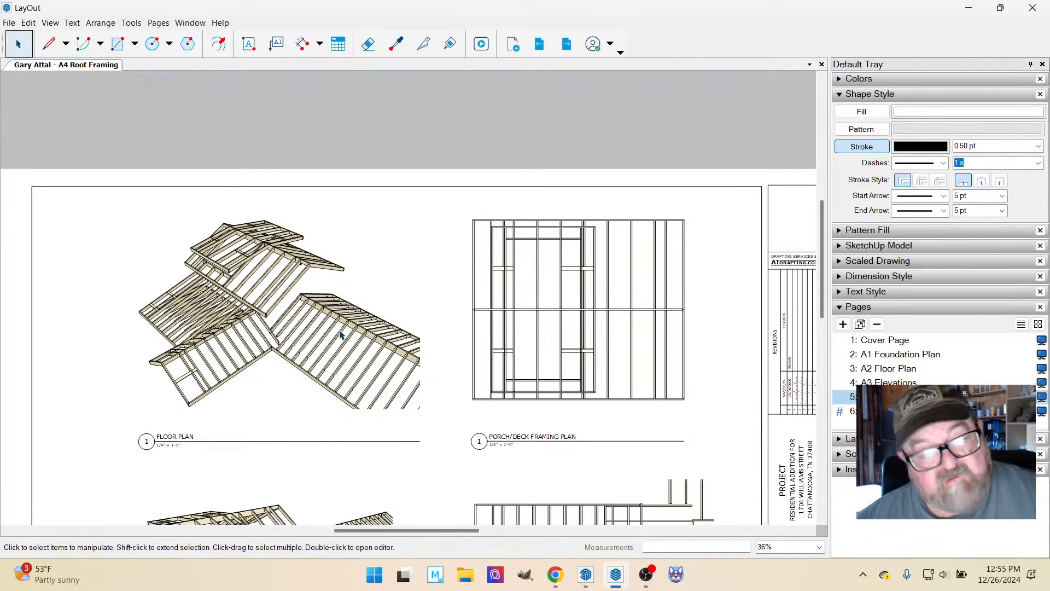
scroll(659, 241, up, 2)
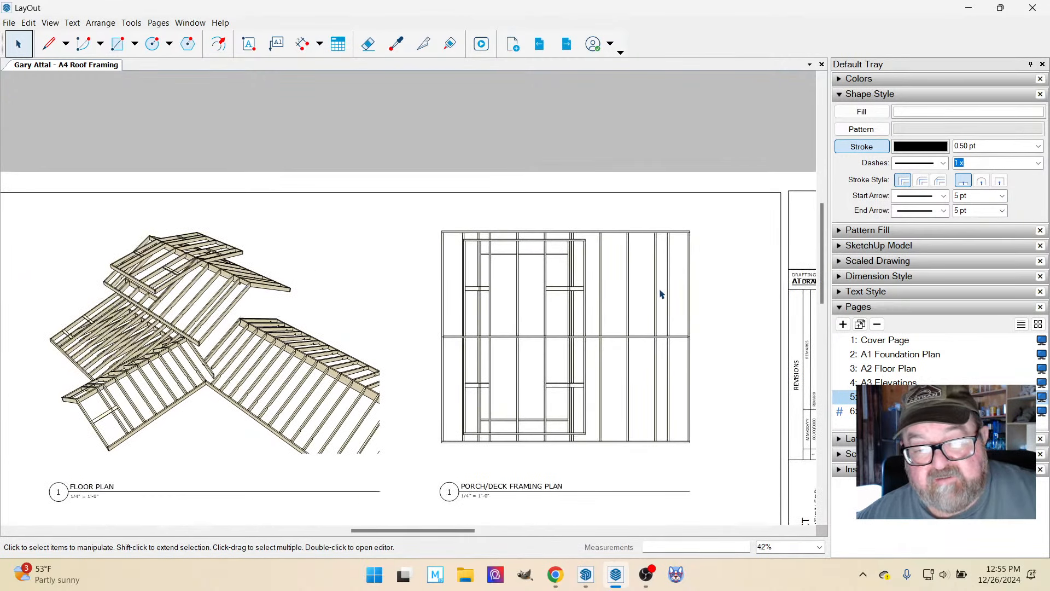
click(303, 44)
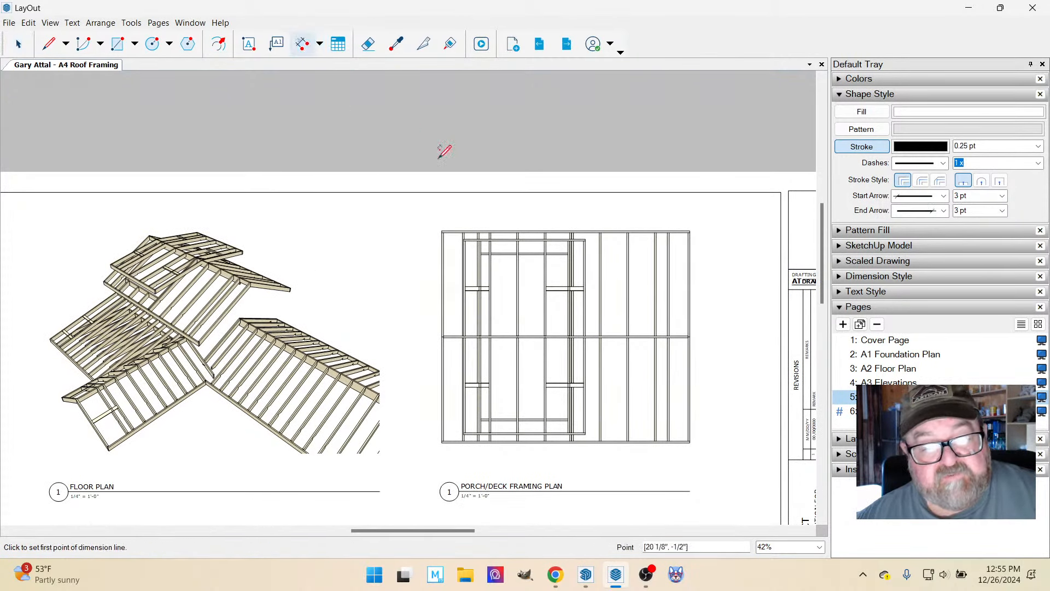
scroll(529, 204, up, 3)
click(788, 248)
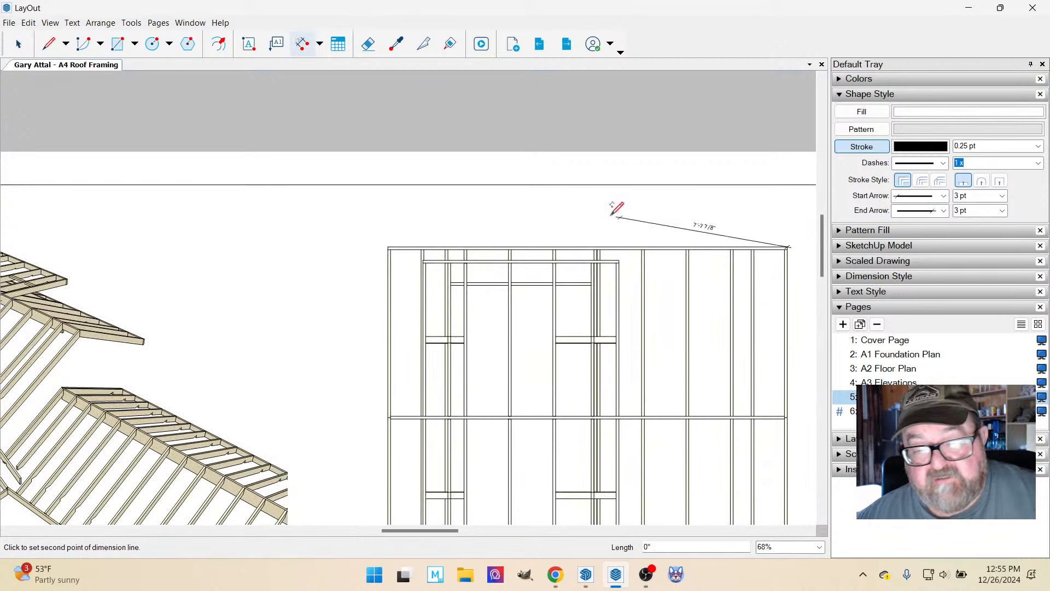
click(388, 247)
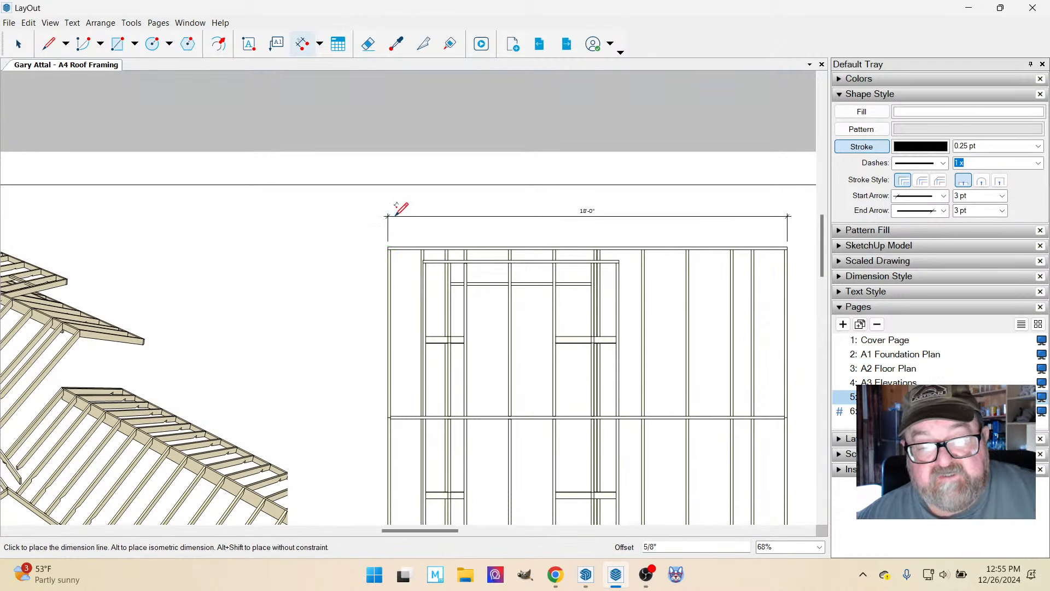
click(397, 211)
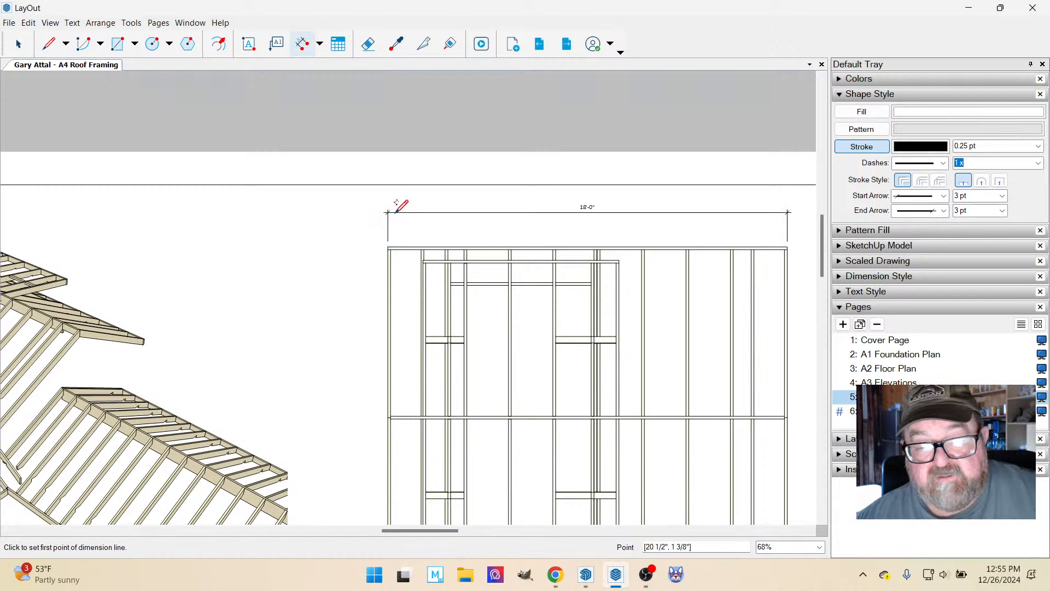
Dimension the right-hand overhang of the Porch/Deck Framing Plan, from the roof corner to the nearest inner rafter, below the overall width dimension.
scroll(602, 235, up, 2)
scroll(705, 254, down, 2)
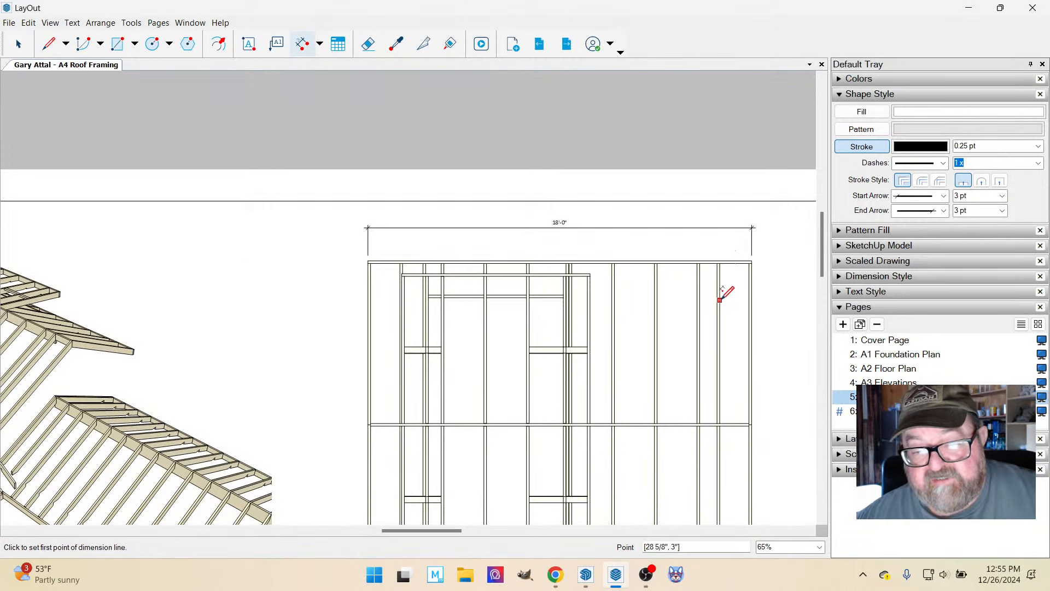
scroll(744, 239, up, 2)
click(757, 267)
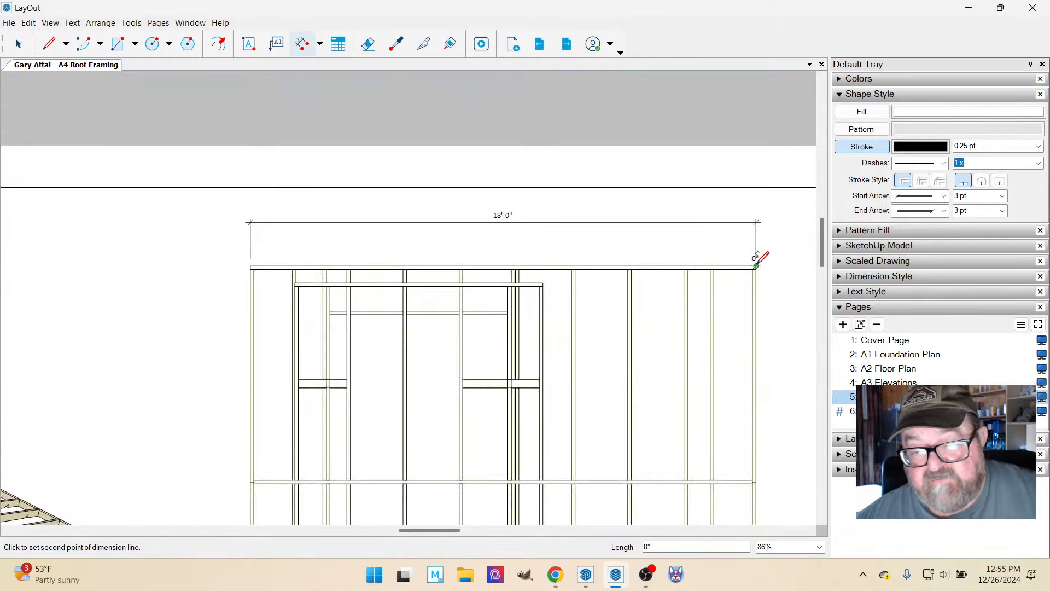
click(713, 267)
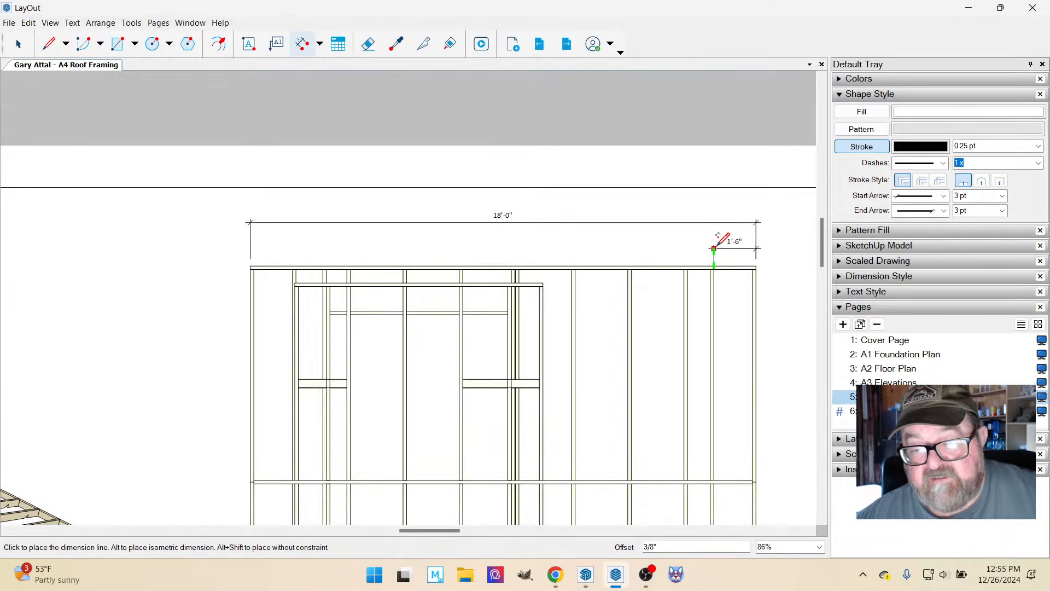
click(725, 230)
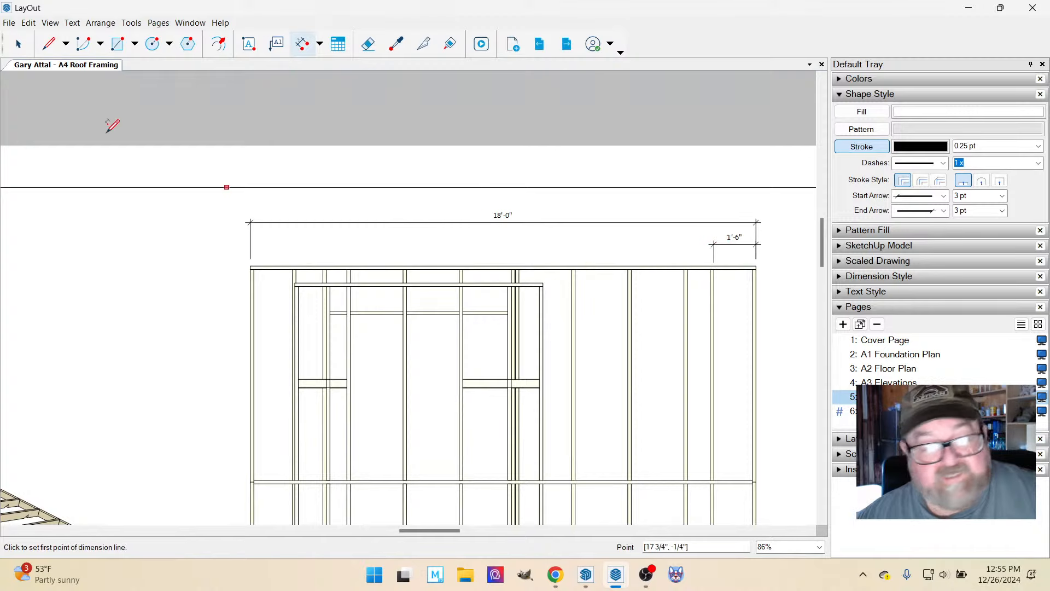
click(19, 44)
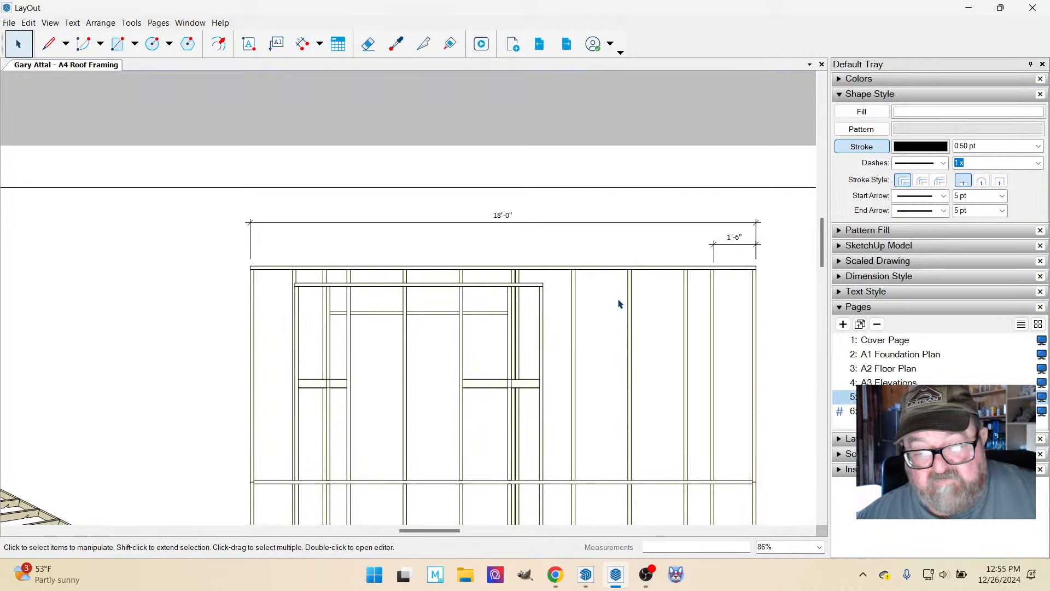
Dimension the left-hand overhang of the Porch/Deck Framing Plan, aligning its dimension line with the right-hand overhang dimension.
scroll(618, 257, down, 3)
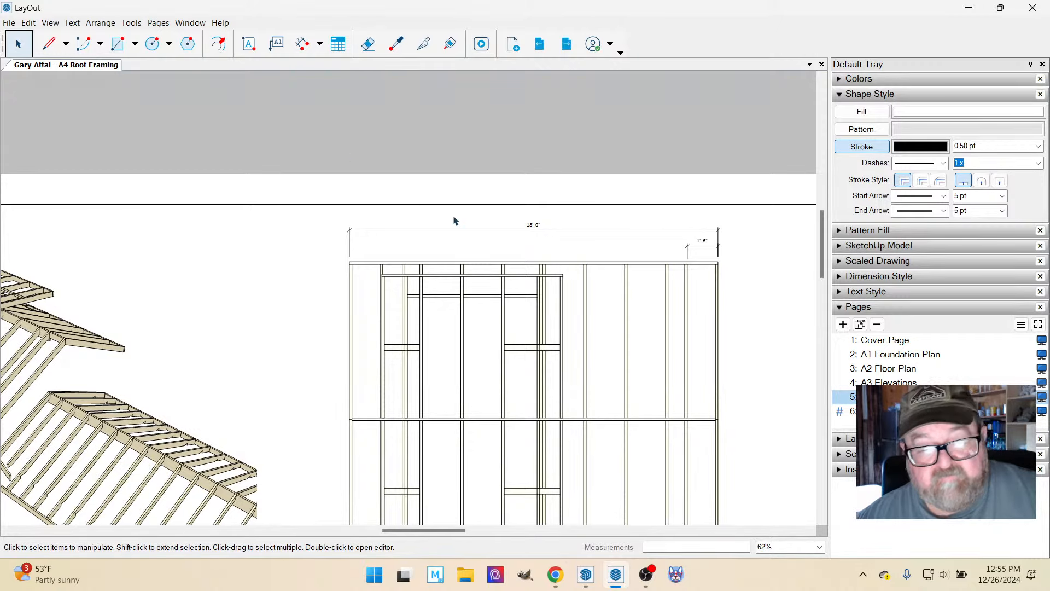
click(303, 43)
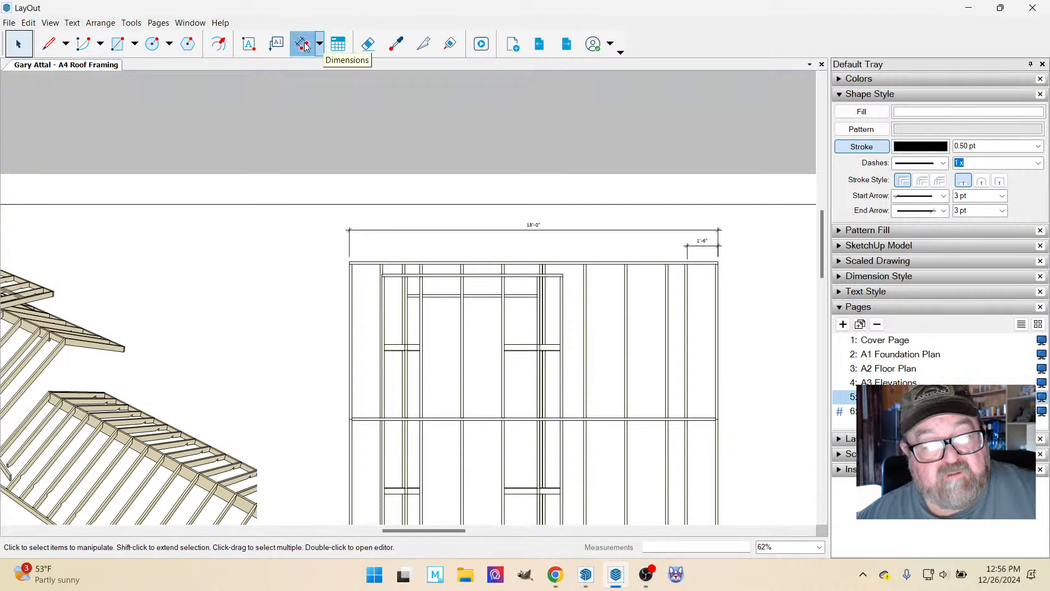
click(349, 262)
click(381, 263)
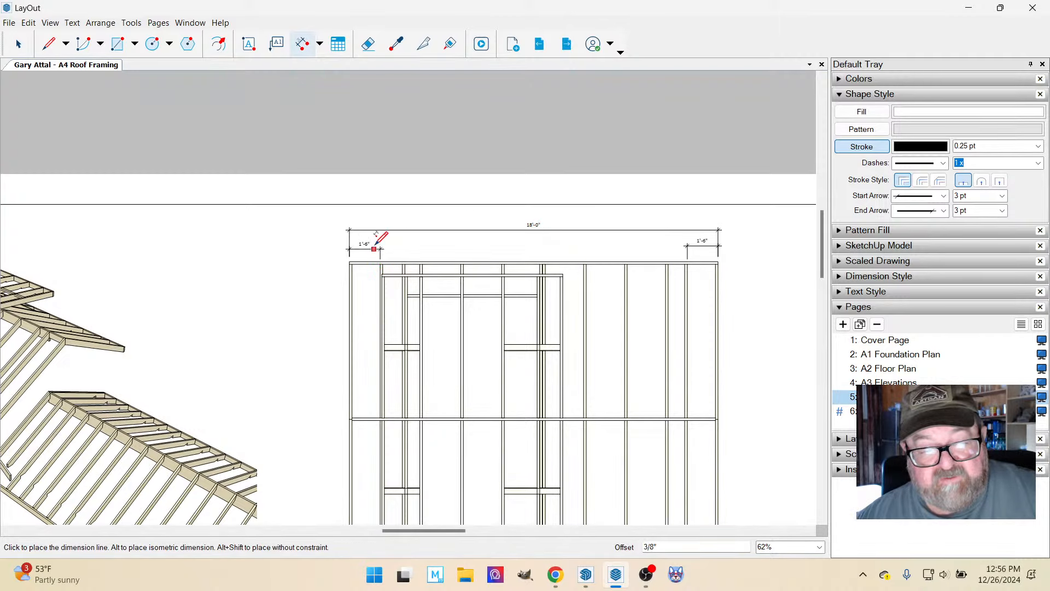
click(688, 245)
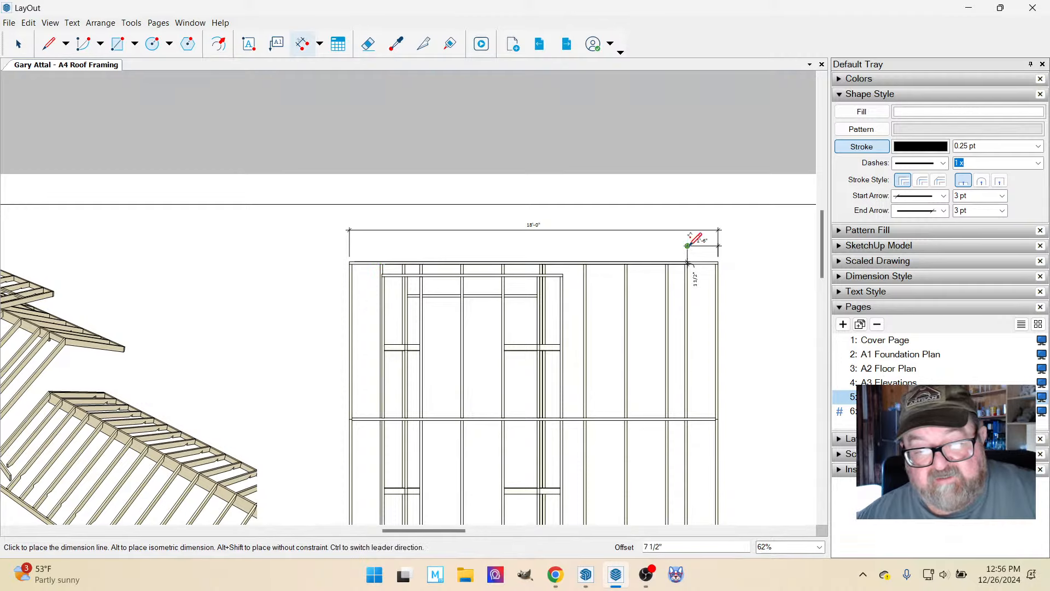
click(385, 244)
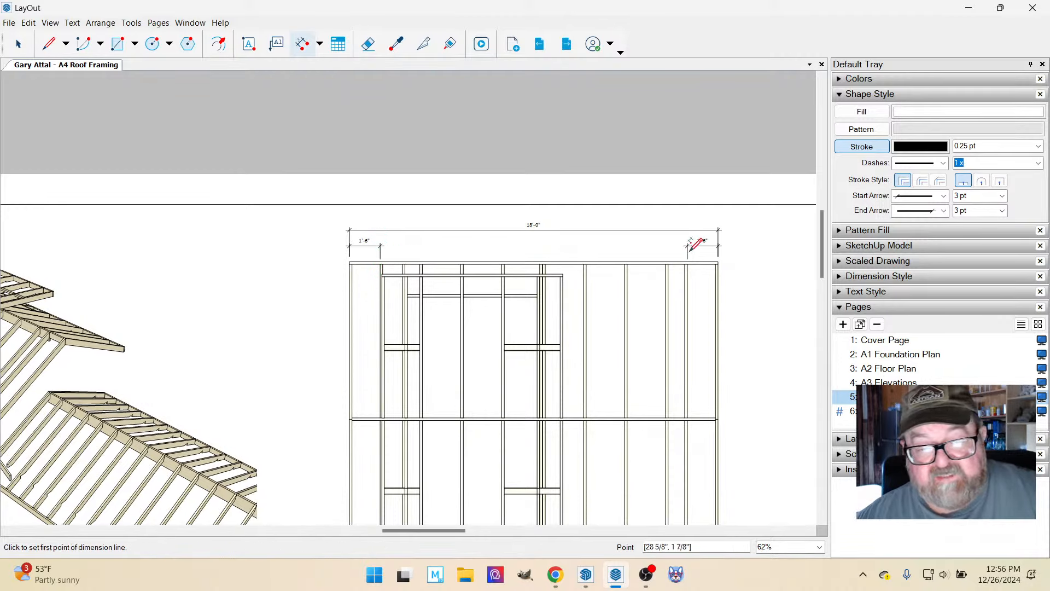
Dimension the span between the two overhangs of the Porch/Deck Framing Plan, in line with the overhang dimensions.
scroll(408, 290, up, 2)
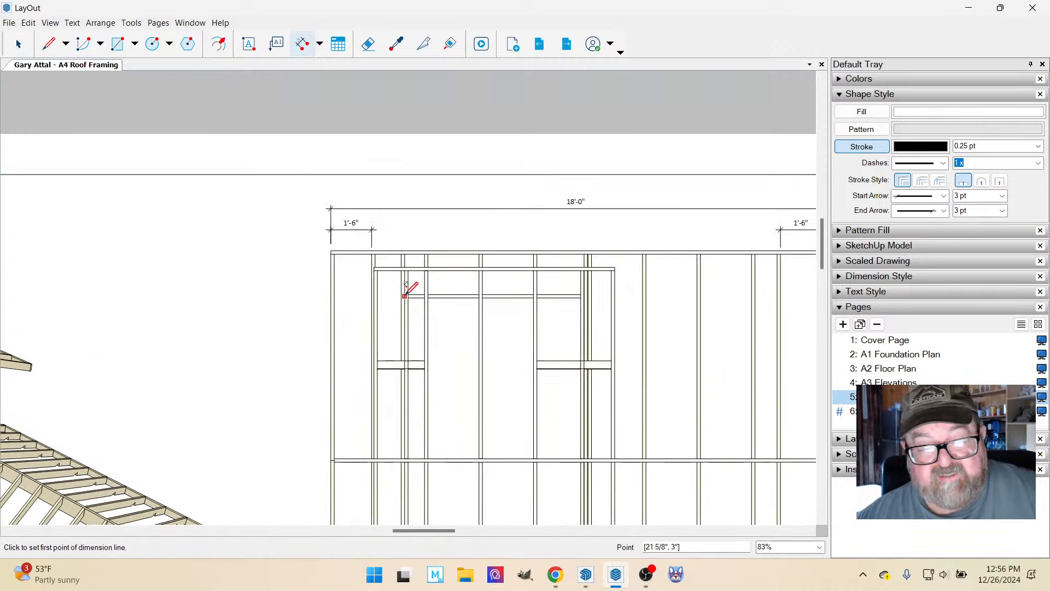
click(372, 253)
scroll(372, 254, down, 1)
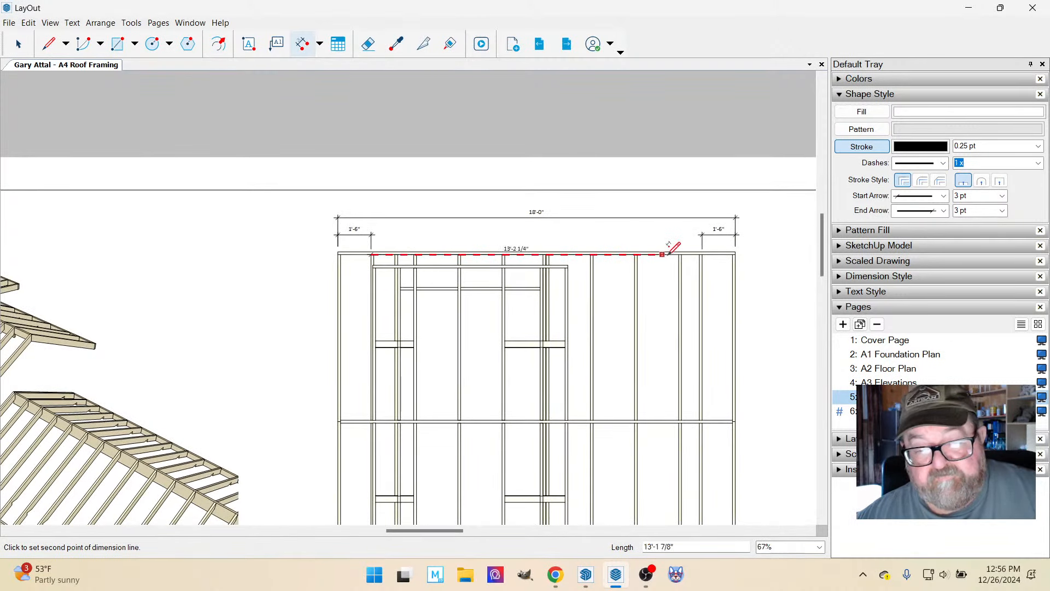
click(702, 254)
click(704, 234)
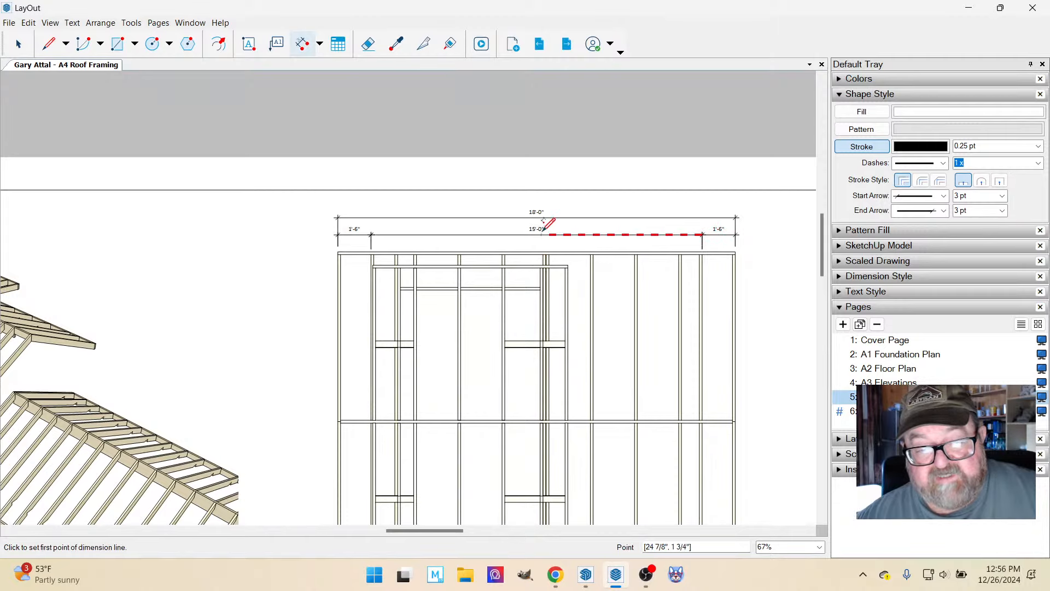
Dimension the gable-end rafter from eave corner to ridge in the lower perspective framing view, offsetting the dimension line outside the roof.
scroll(494, 217, down, 1)
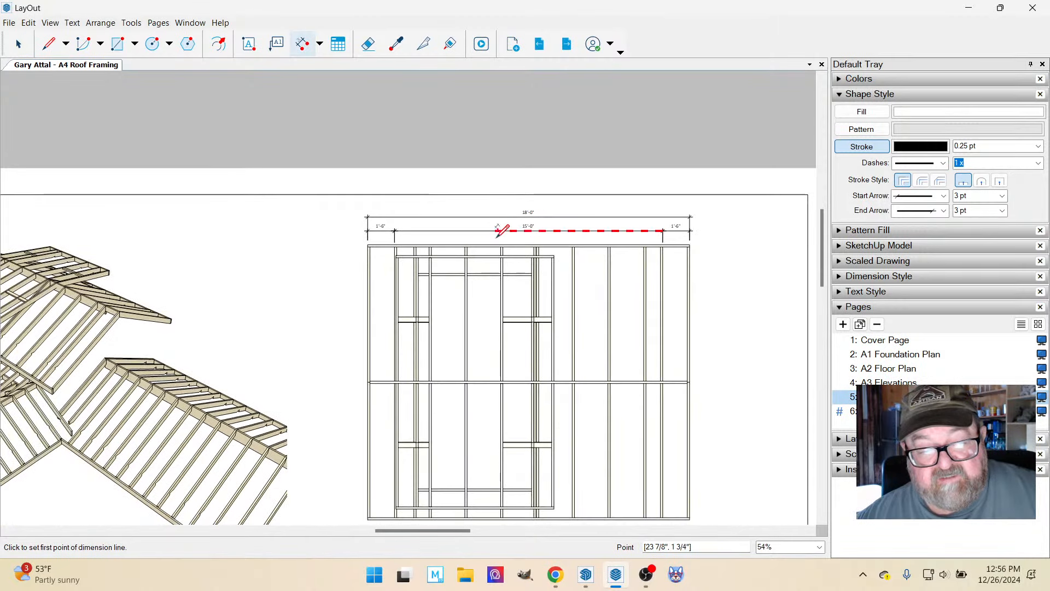
scroll(476, 236, down, 1)
scroll(633, 365, up, 1)
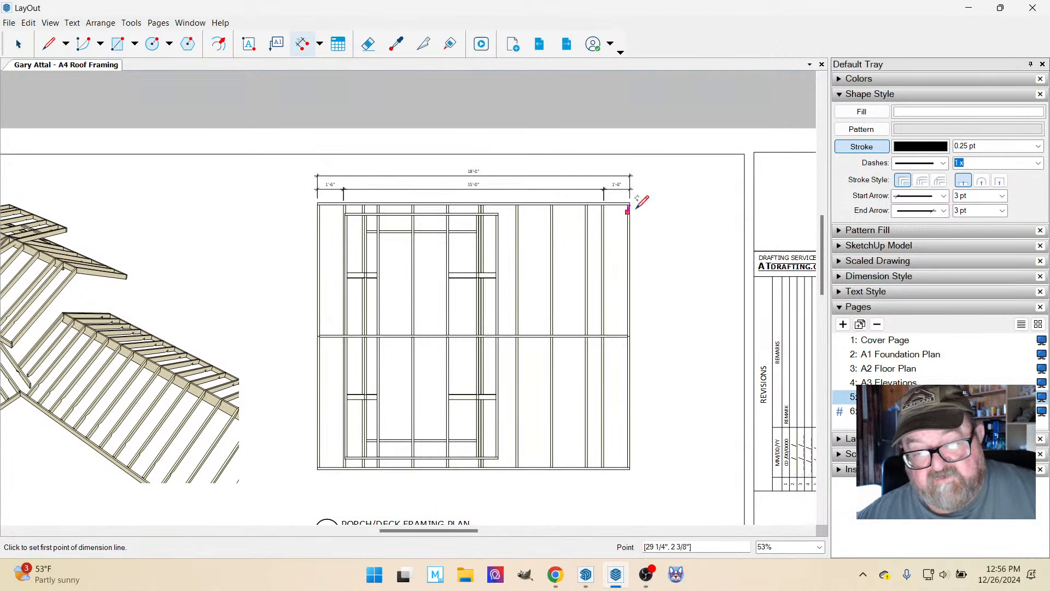
scroll(656, 243, down, 2)
scroll(312, 380, up, 2)
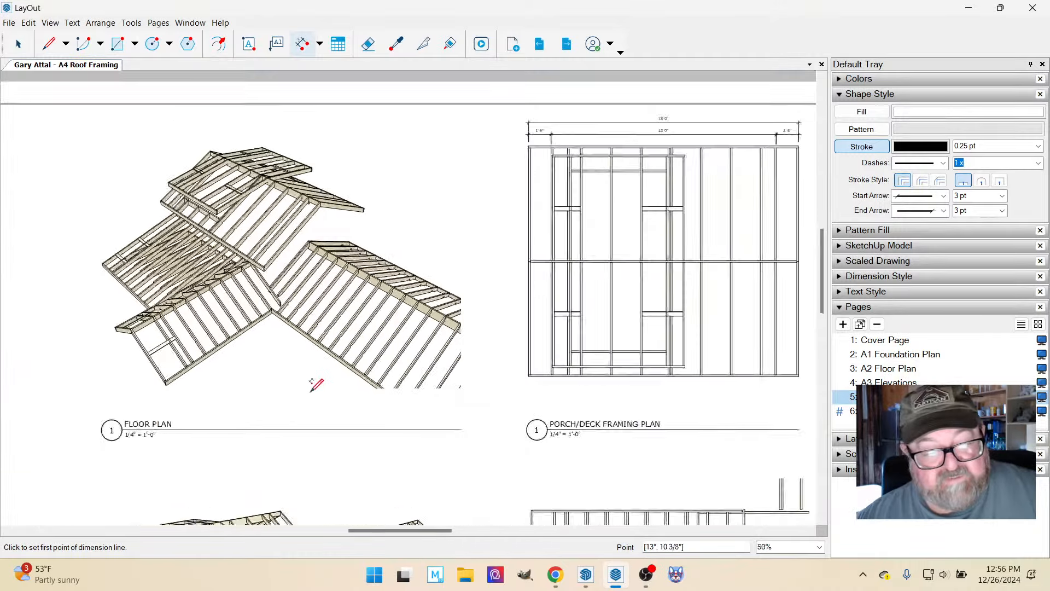
scroll(334, 312, up, 2)
scroll(459, 323, down, 3)
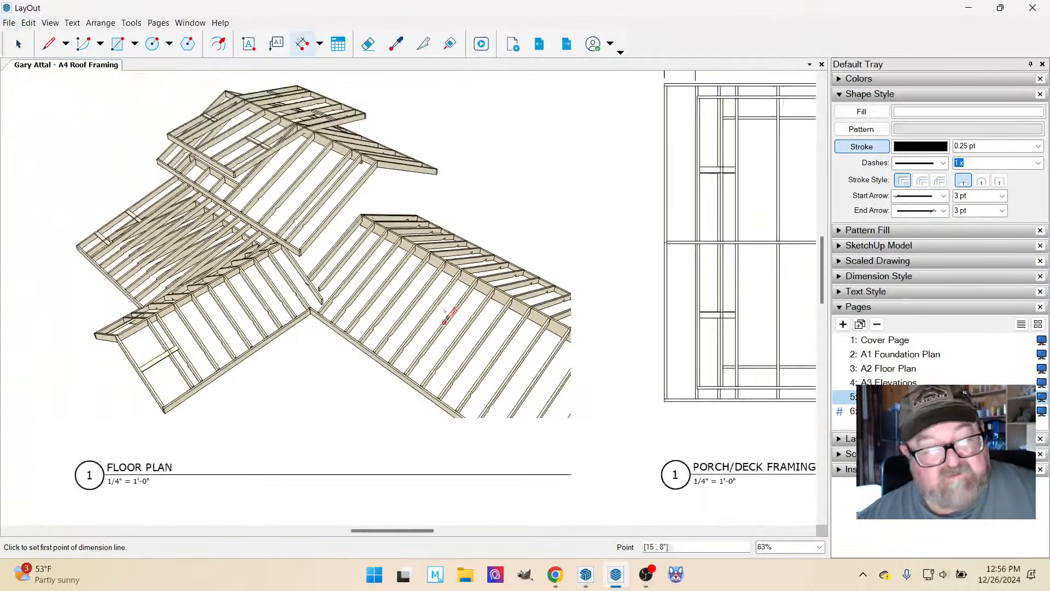
scroll(398, 275, down, 2)
scroll(397, 463, up, 3)
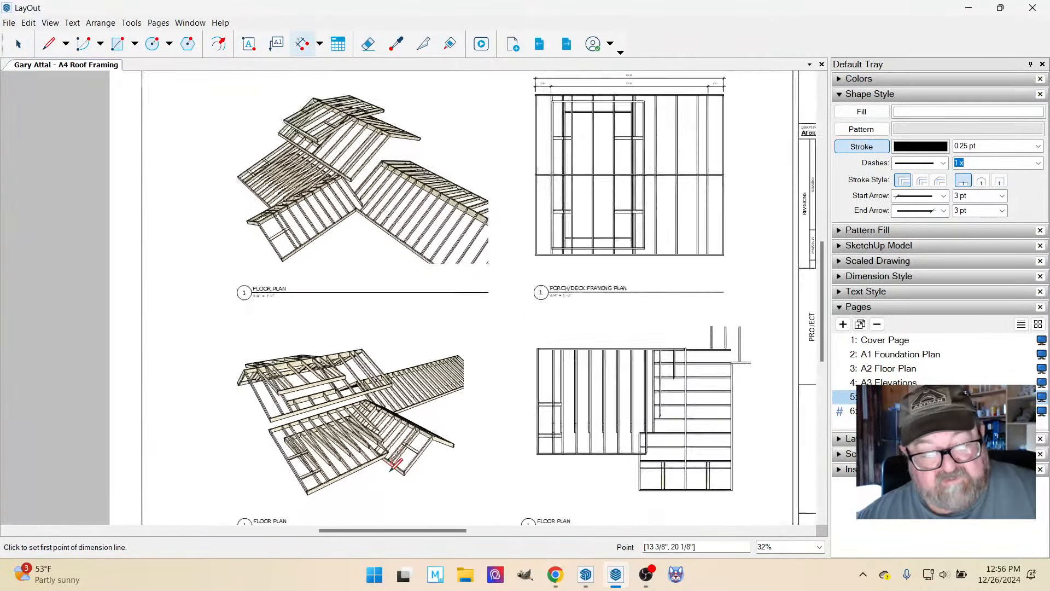
scroll(398, 463, up, 5)
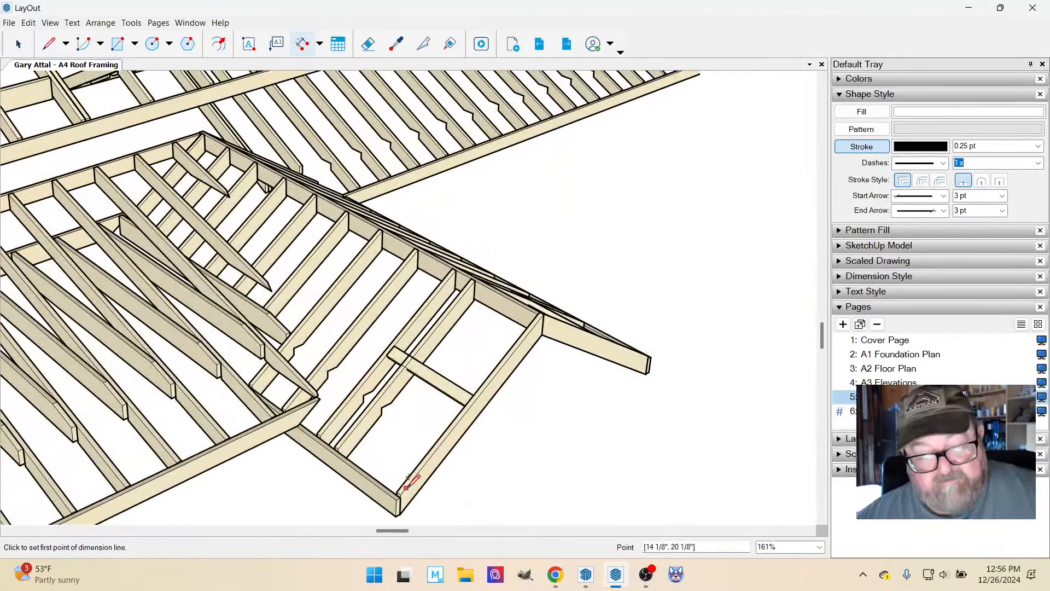
click(401, 494)
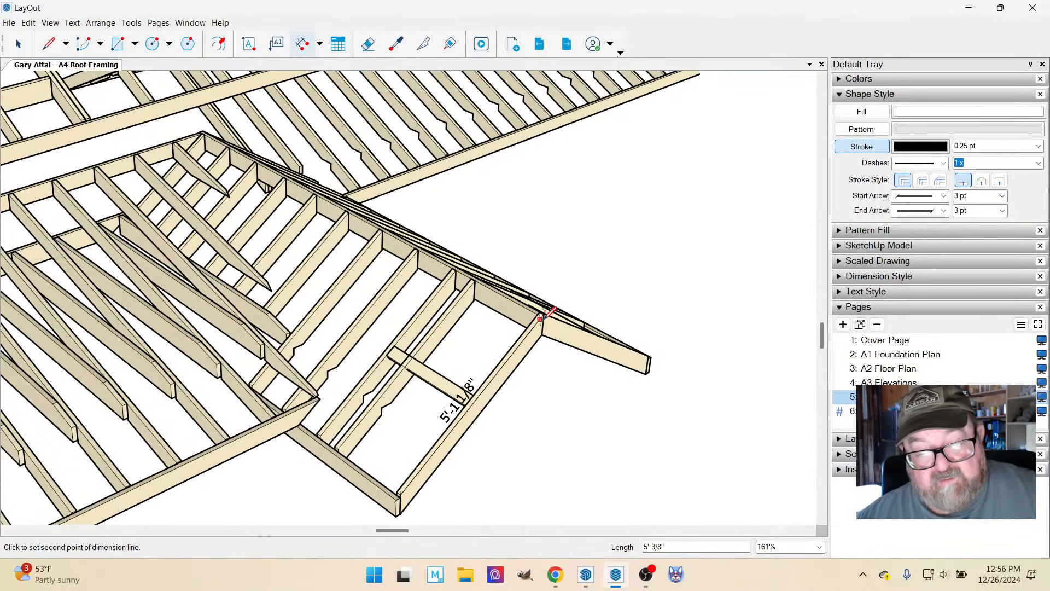
click(548, 311)
scroll(549, 311, down, 1)
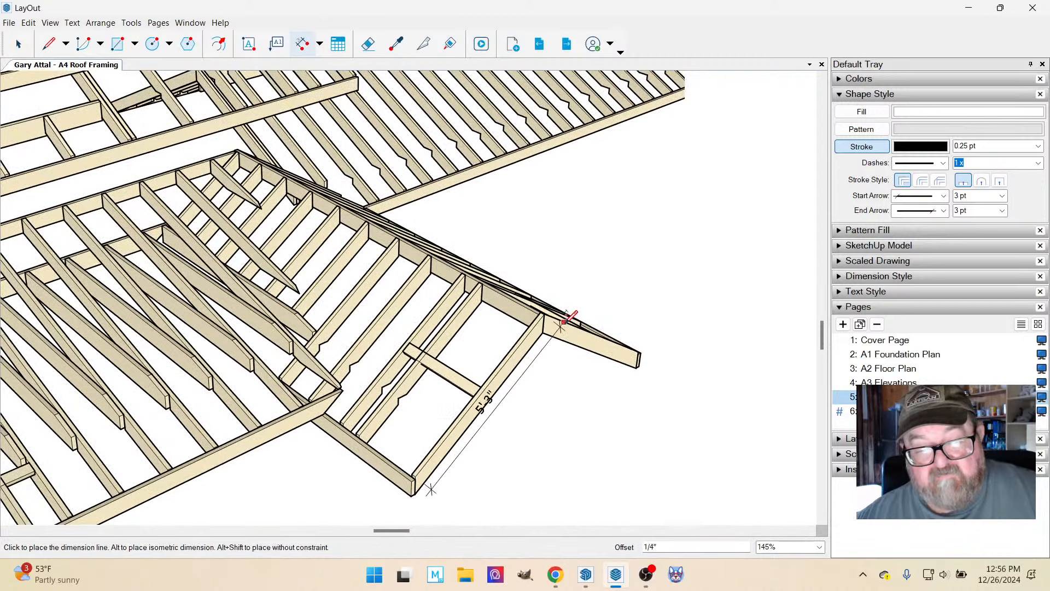
click(584, 333)
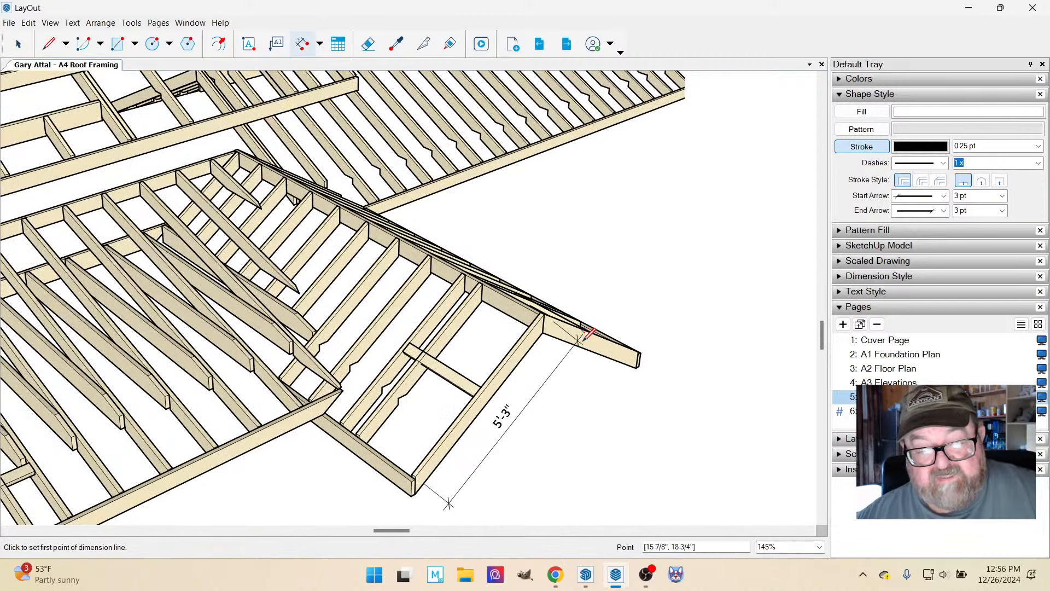
Switch to the SketchUp model, measure the same gable-end rafter from eave to ridge with Tape Measure, and return to LayOut.
click(586, 574)
scroll(563, 383, up, 8)
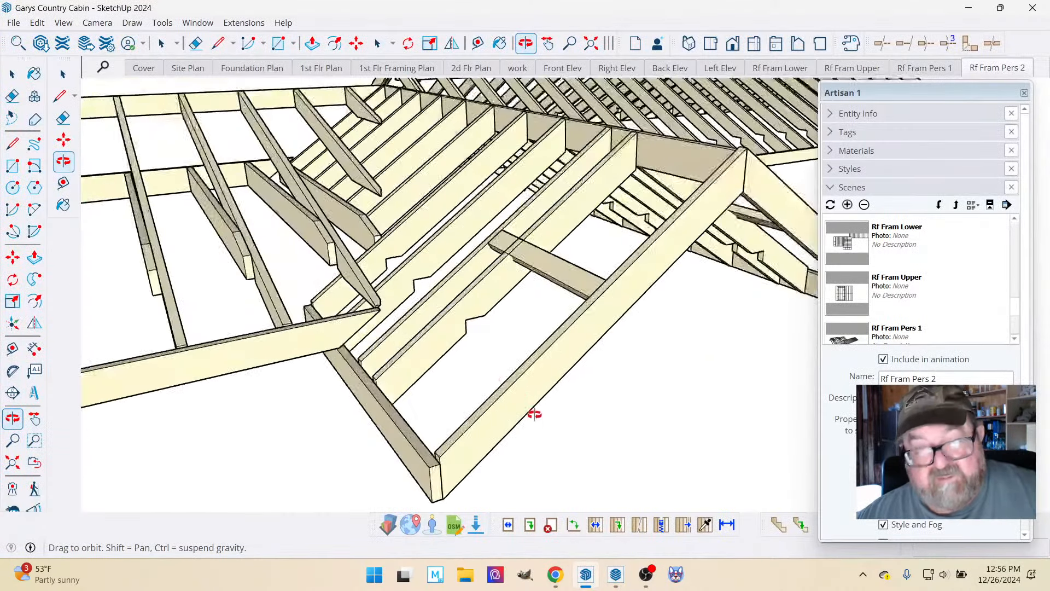
click(478, 44)
scroll(547, 309, down, 2)
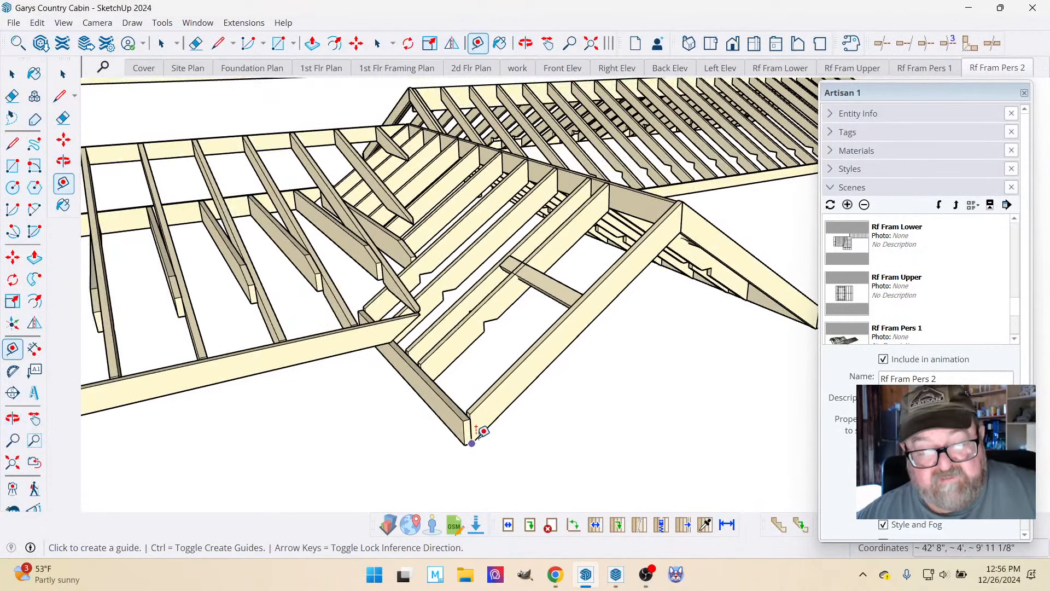
click(475, 404)
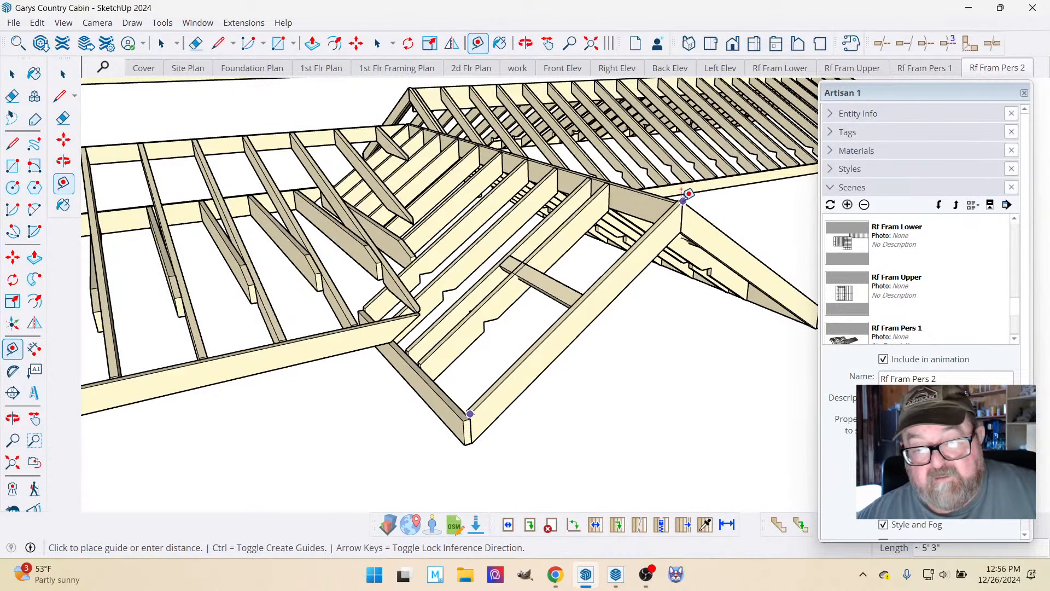
key(Escape)
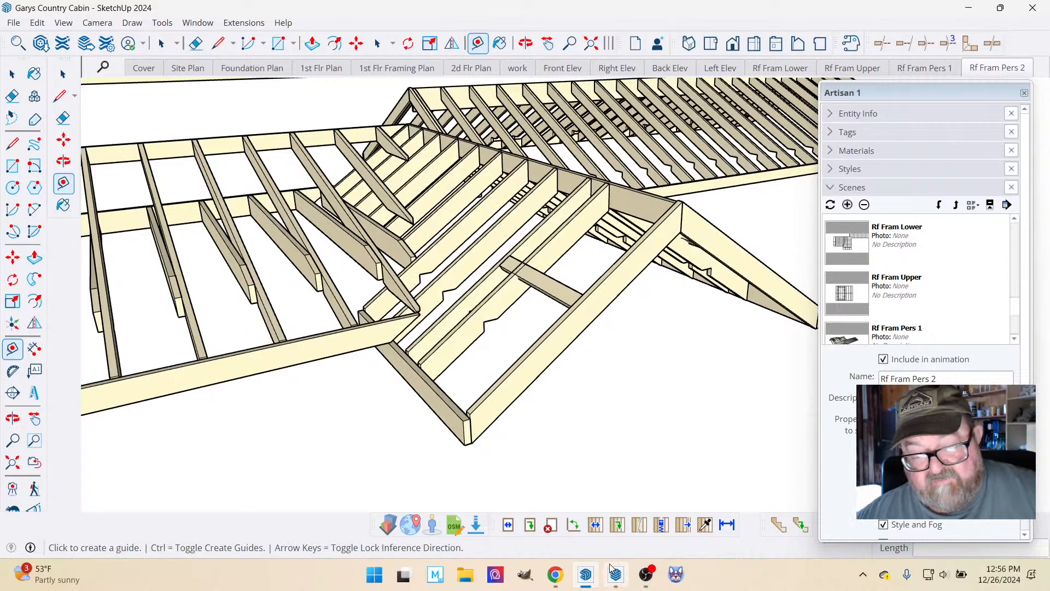
click(615, 580)
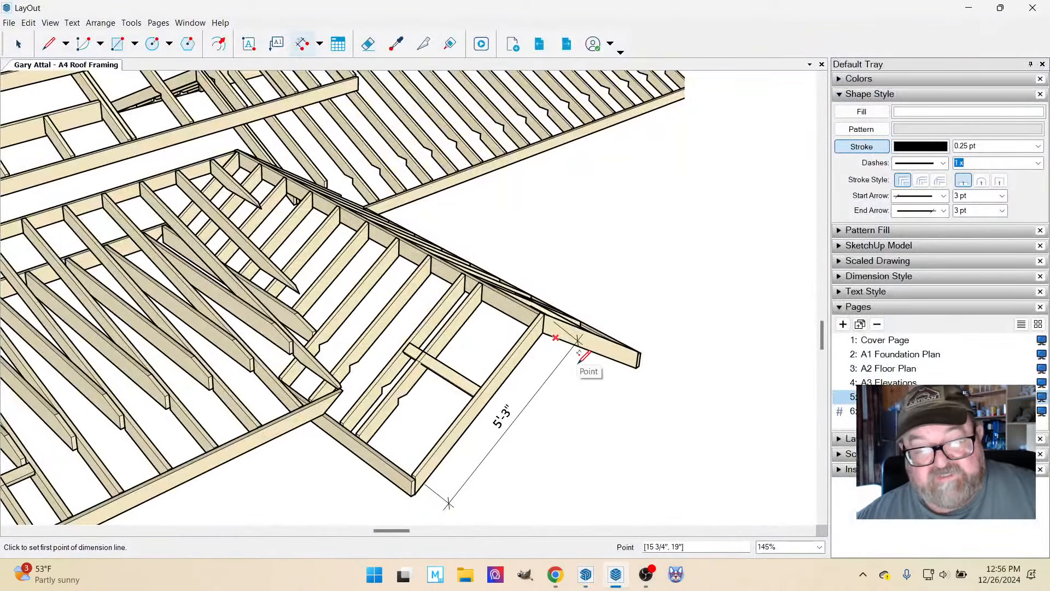
Delete the gable-end rafter dimension from the lower perspective framing view.
scroll(591, 361, down, 3)
scroll(601, 354, down, 4)
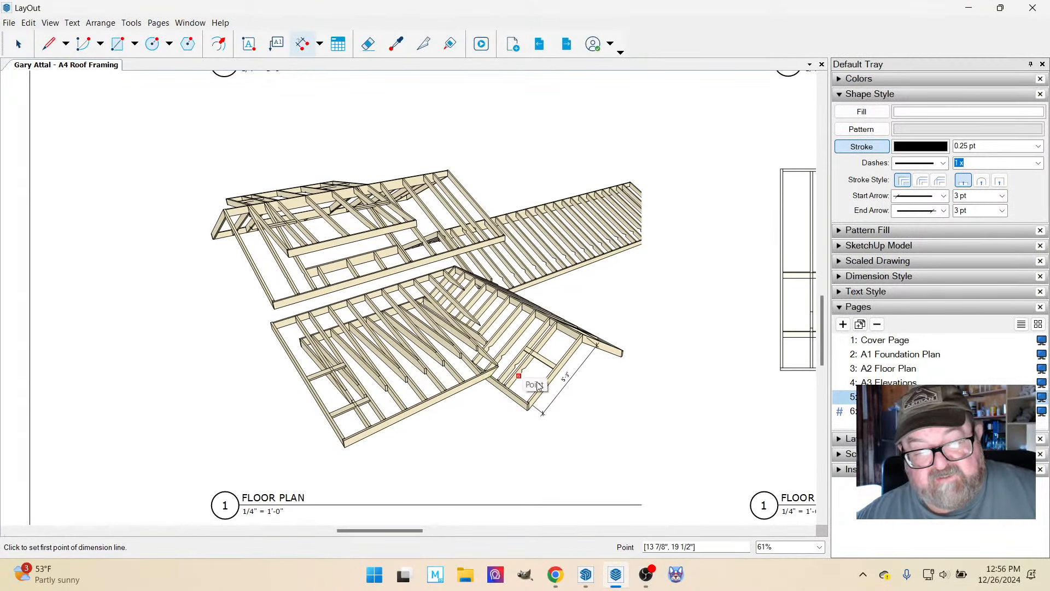
scroll(591, 383, up, 3)
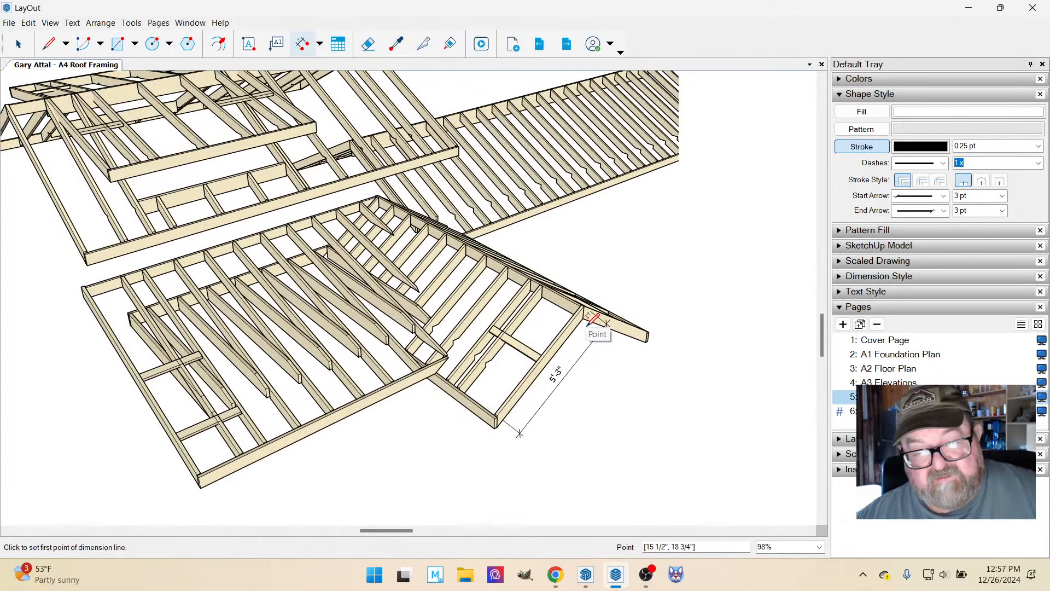
scroll(550, 336, down, 3)
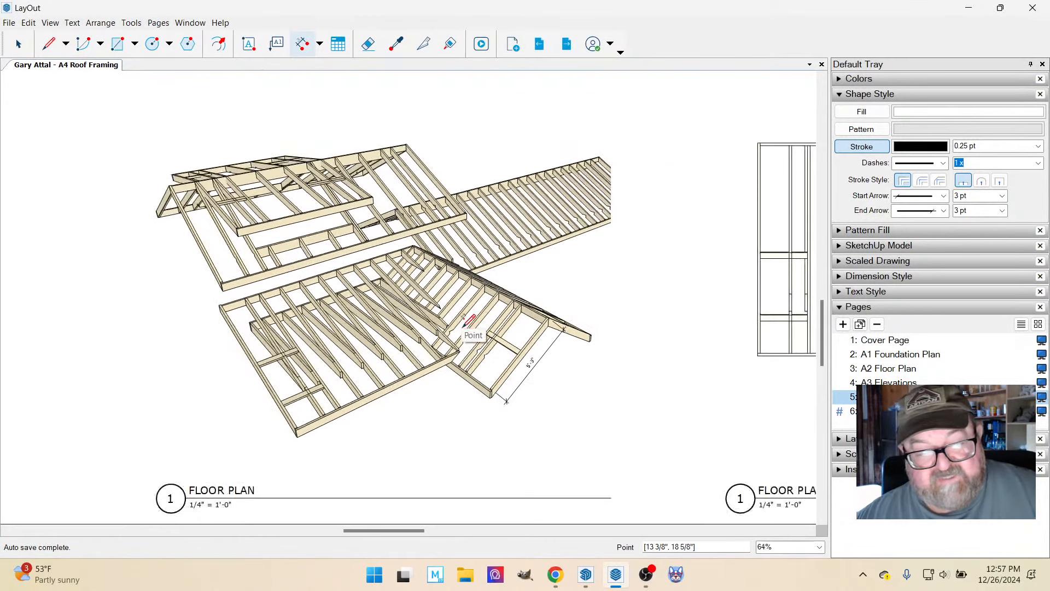
scroll(531, 352, up, 3)
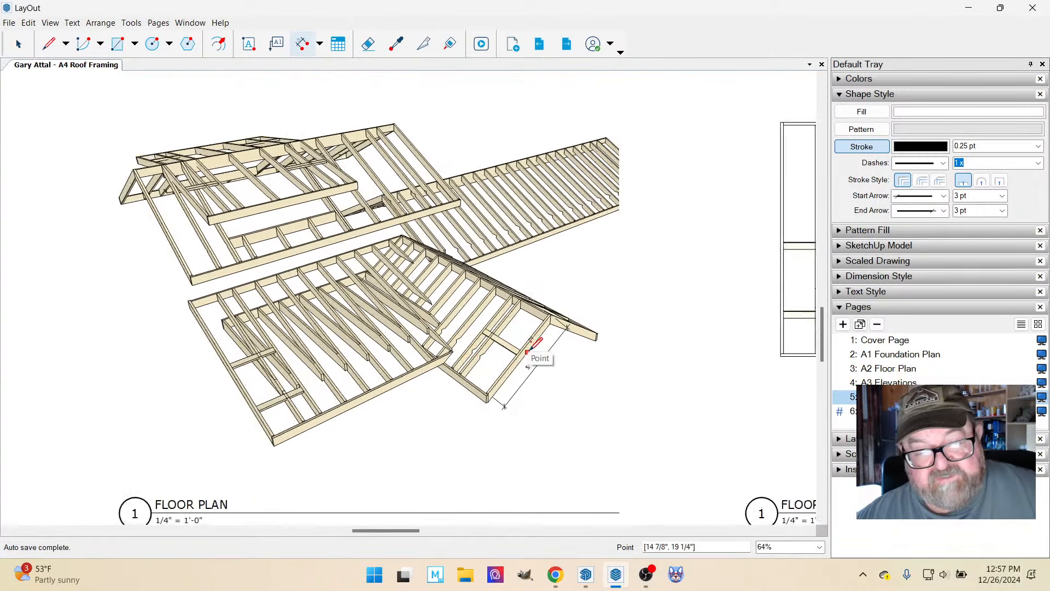
scroll(534, 342, up, 2)
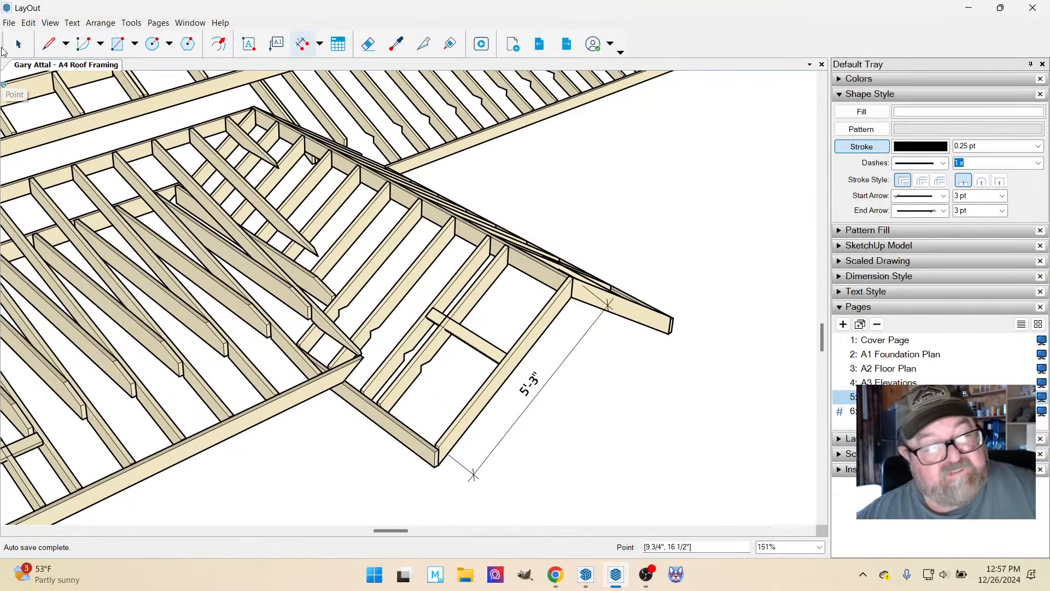
click(18, 44)
click(533, 381)
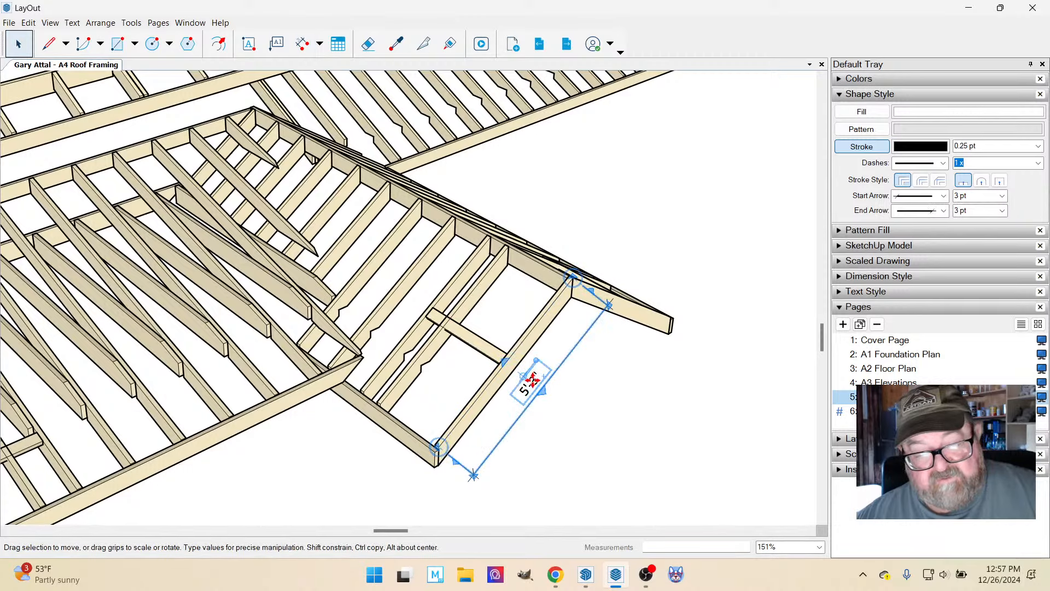
key(Delete)
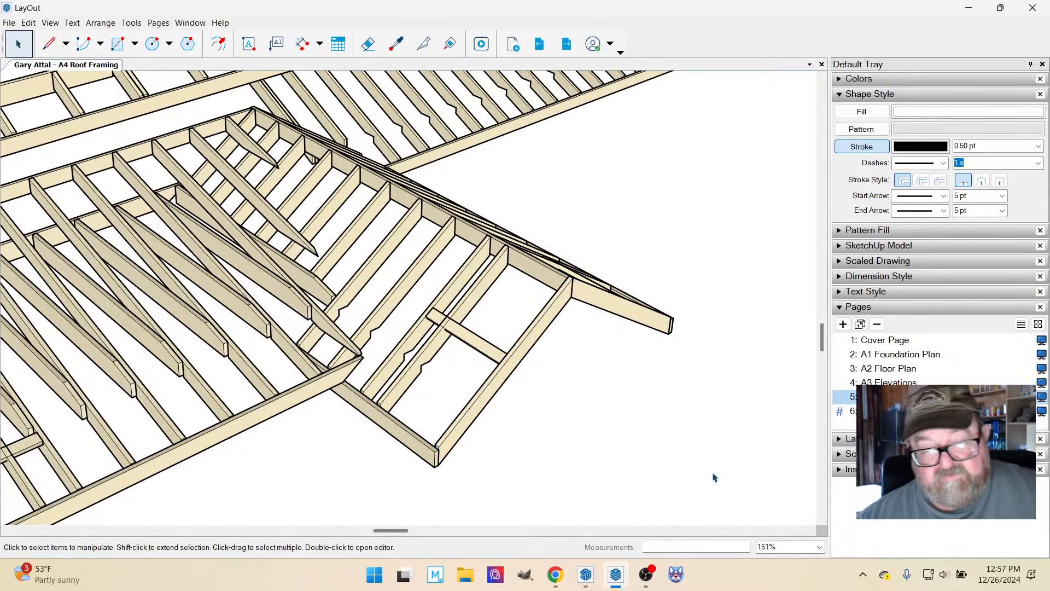
Go to the A3 Elevations page and examine the entry gable and its roof pitch symbol on the Front Elevation.
scroll(601, 460, down, 3)
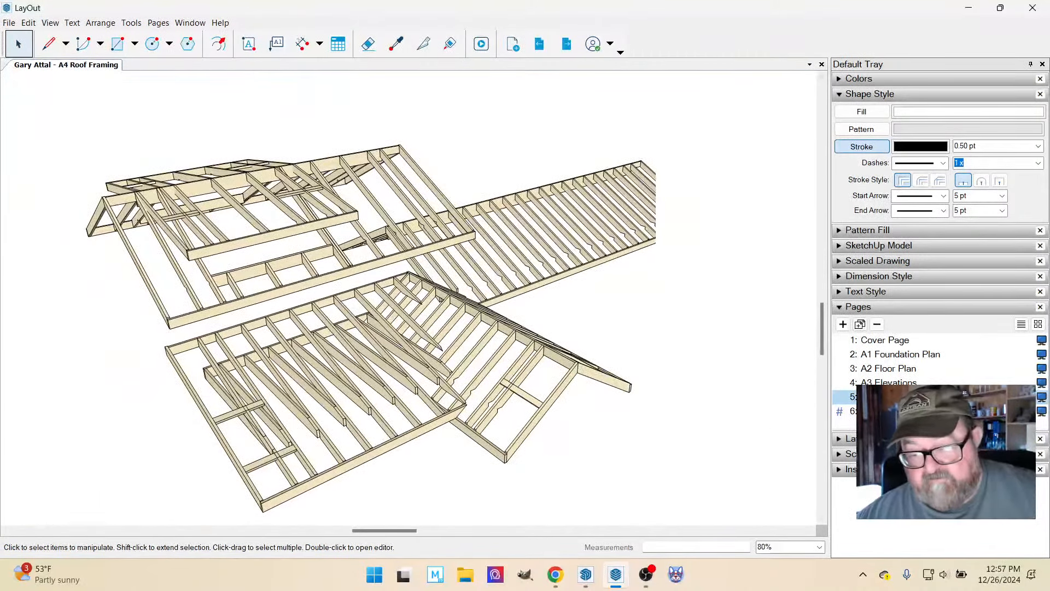
click(890, 381)
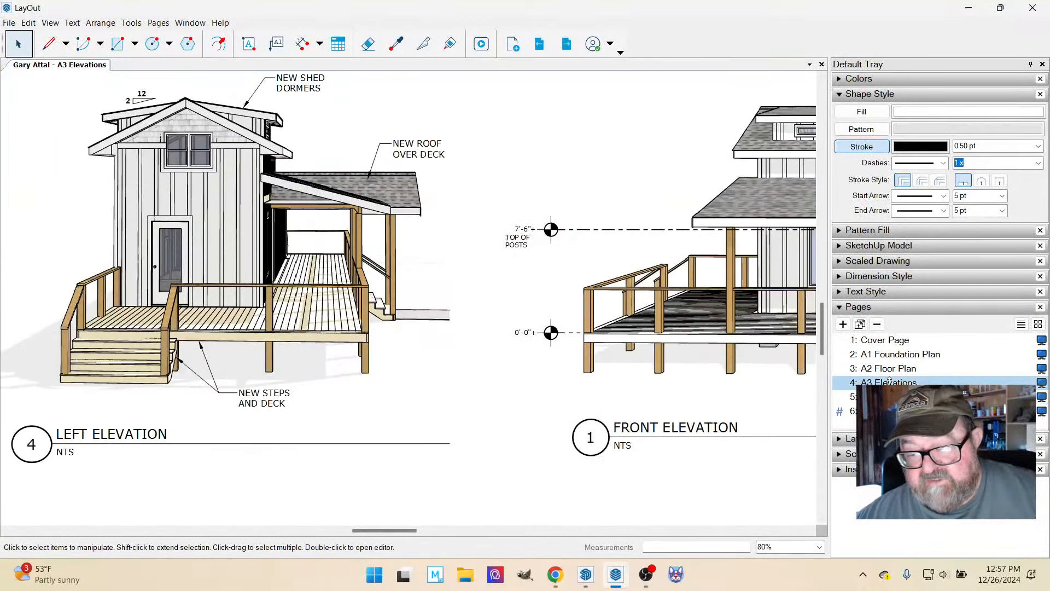
scroll(733, 359, down, 3)
scroll(704, 277, up, 5)
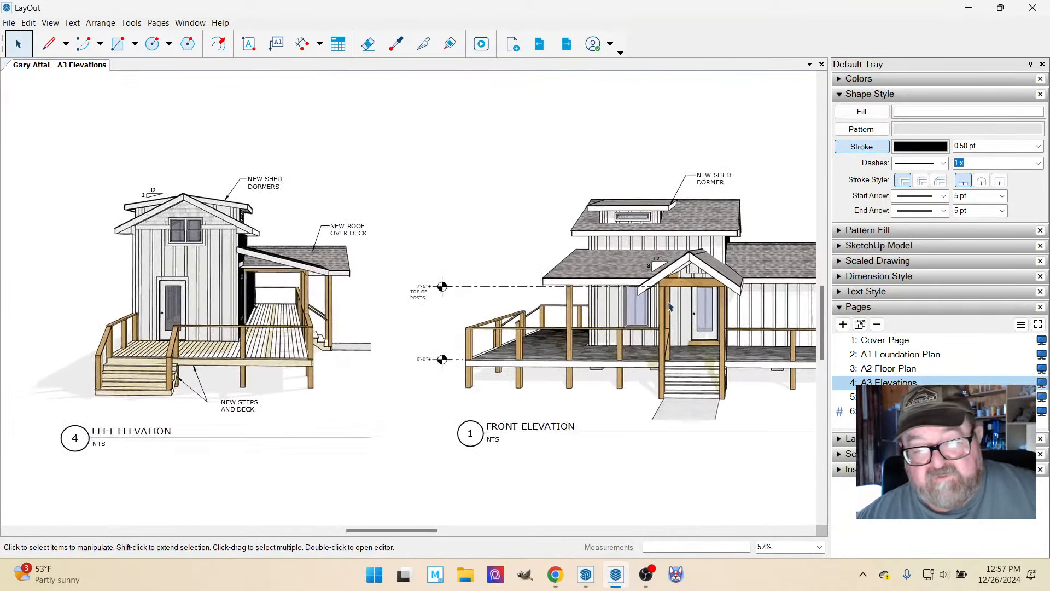
scroll(704, 278, up, 3)
scroll(677, 297, up, 2)
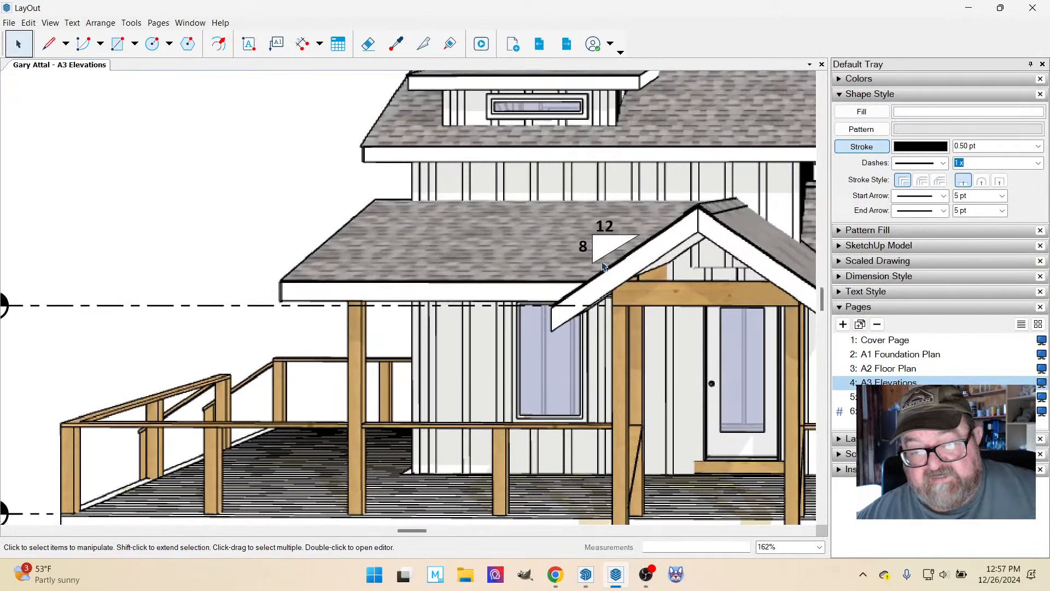
scroll(675, 320, up, 1)
scroll(675, 320, down, 4)
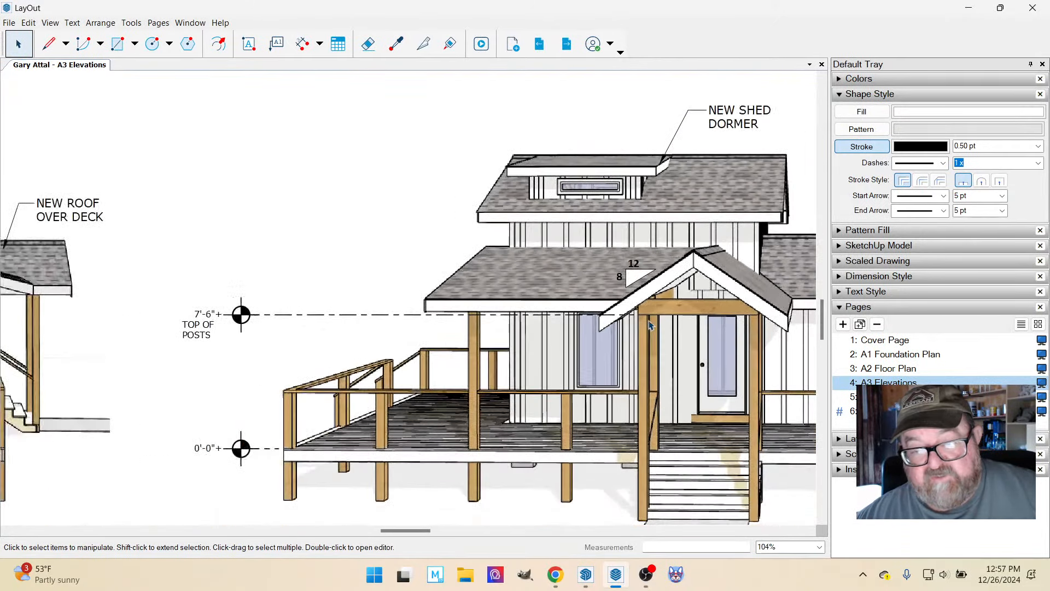
scroll(692, 282, up, 3)
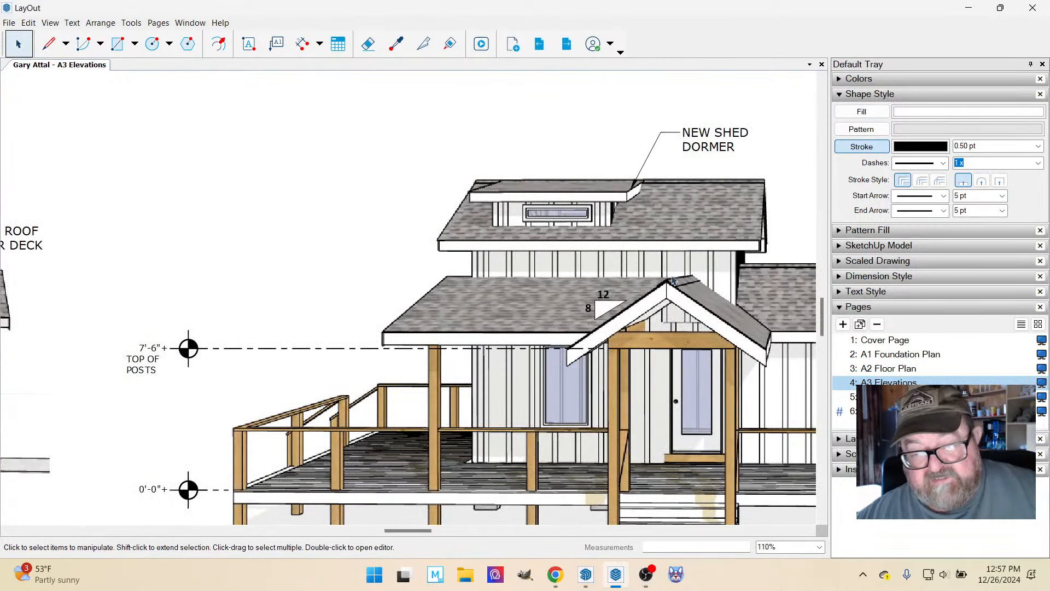
scroll(589, 298, down, 8)
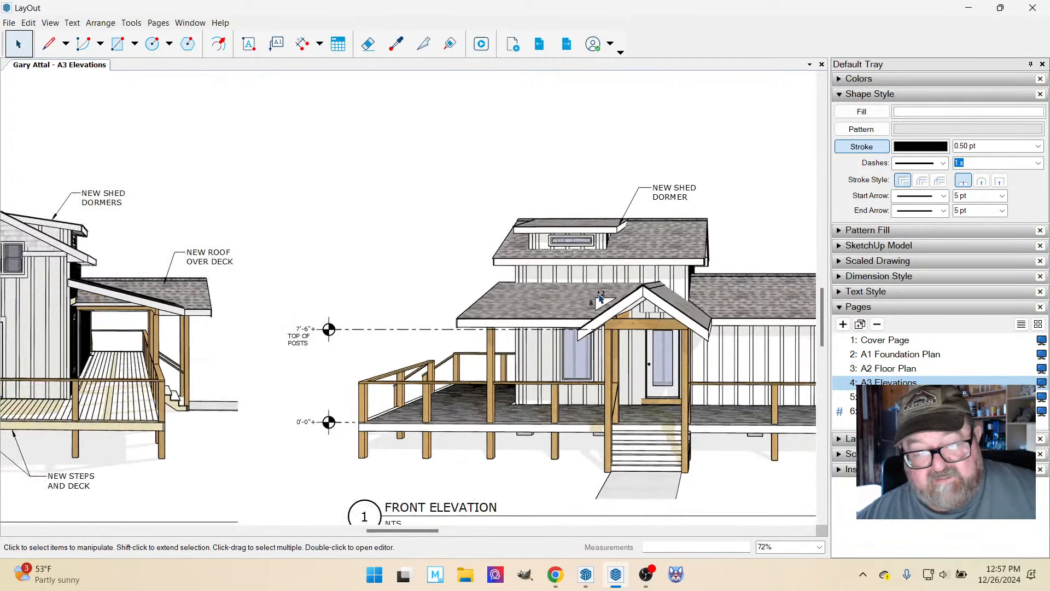
scroll(545, 366, down, 1)
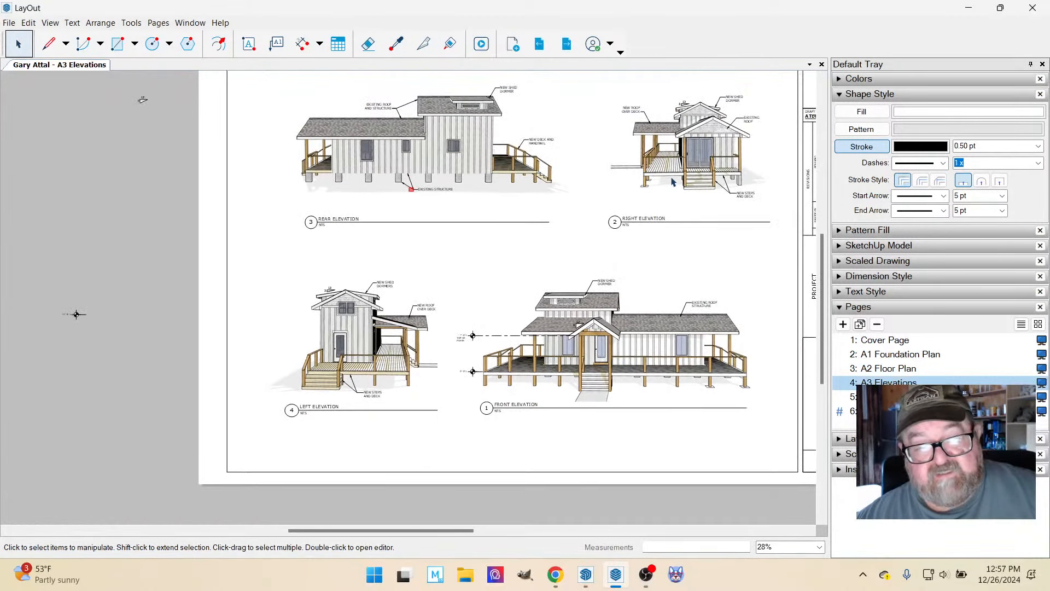
scroll(677, 180, up, 1)
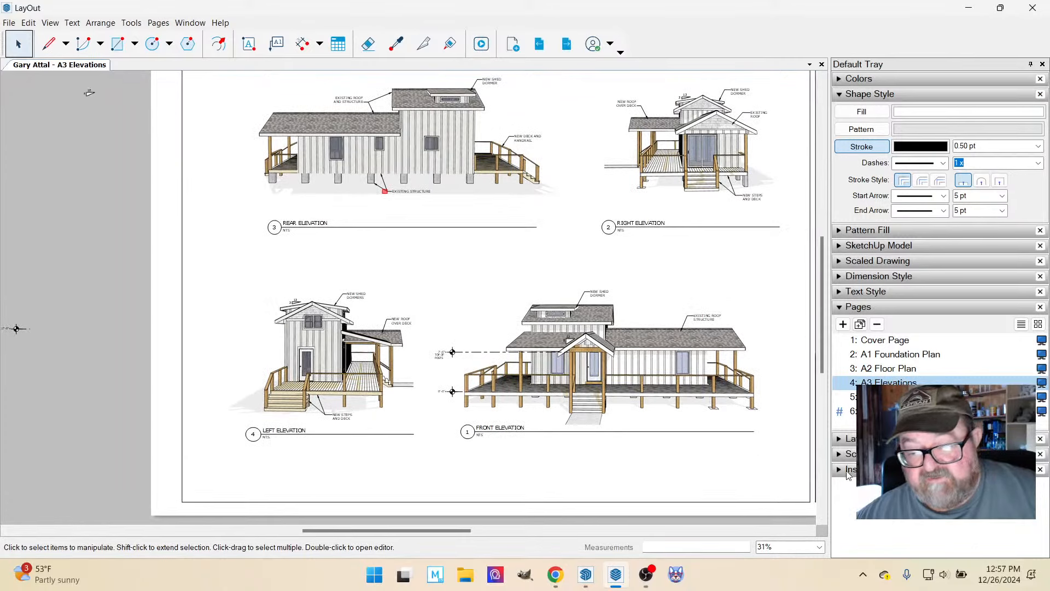
Switch to the SketchUp model, examine the roof framing in the Rf Fram Pers 2 scene, and collapse the scene list.
click(585, 574)
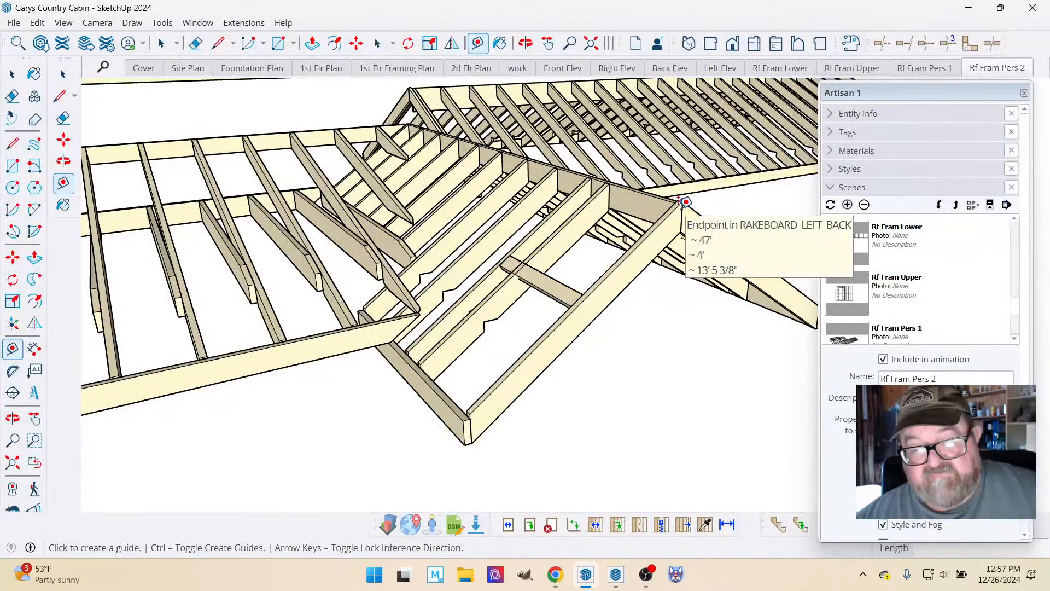
scroll(476, 405, down, 3)
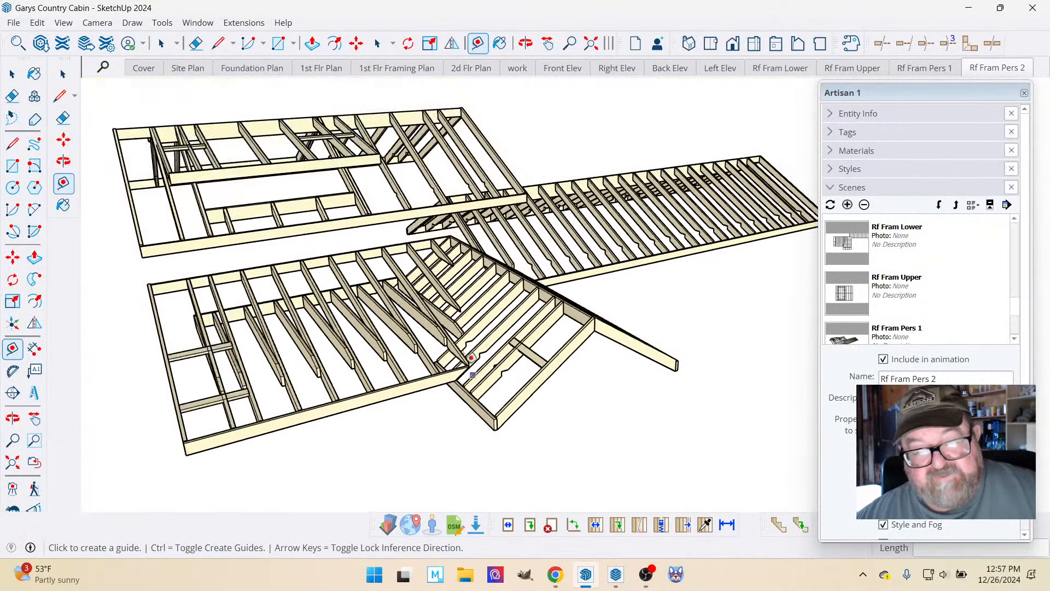
scroll(471, 205, up, 3)
scroll(422, 227, down, 2)
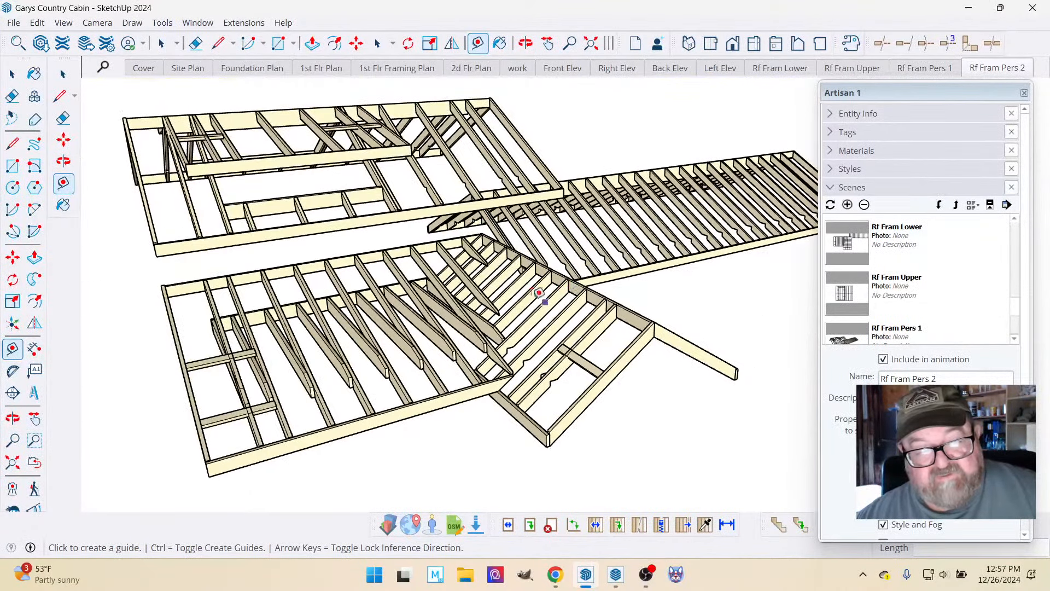
scroll(463, 314, up, 1)
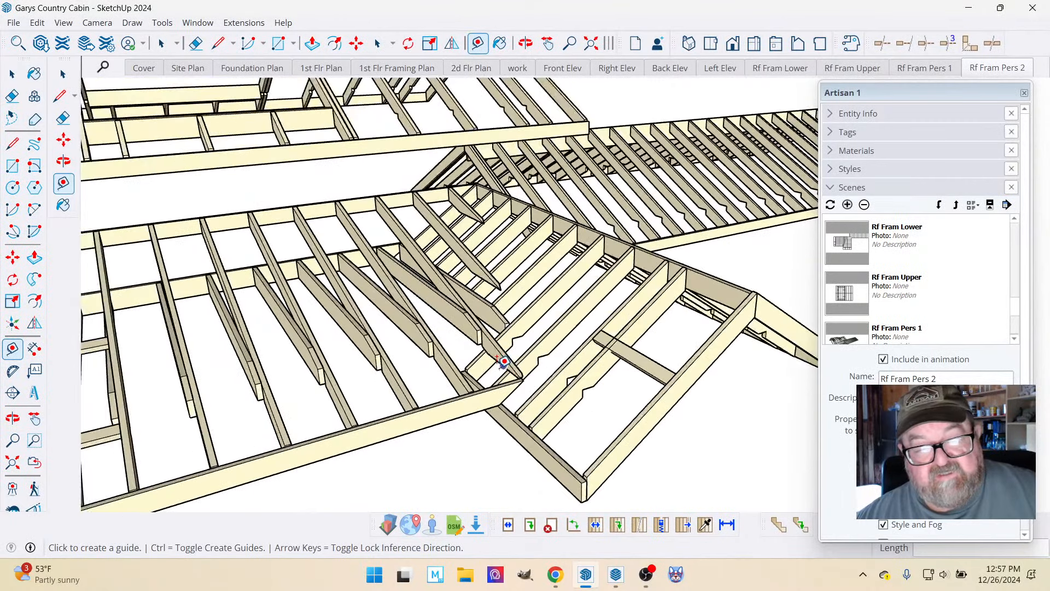
scroll(503, 372, down, 2)
scroll(602, 362, up, 1)
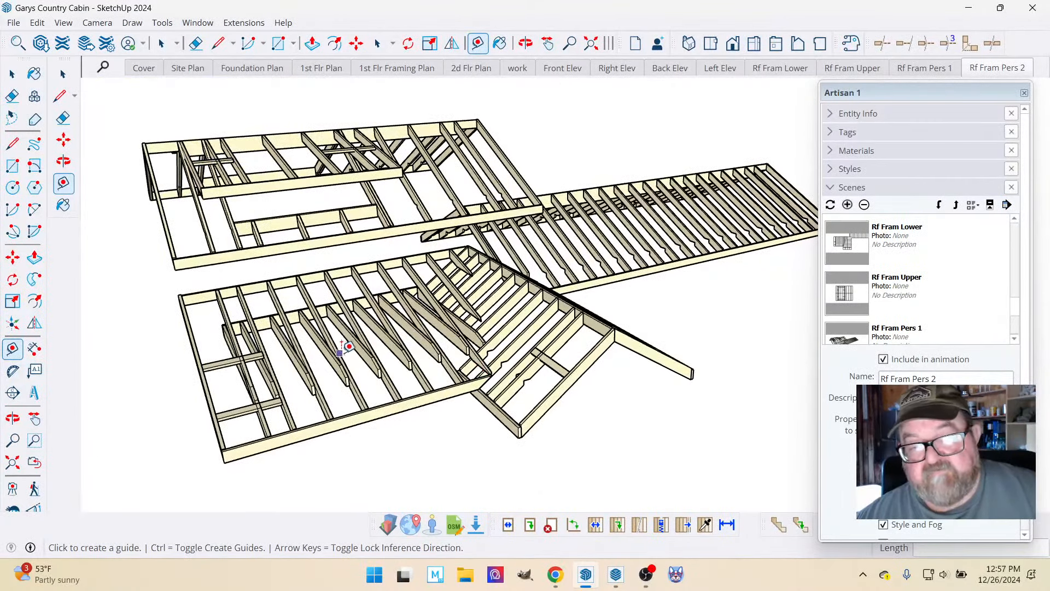
scroll(474, 362, down, 1)
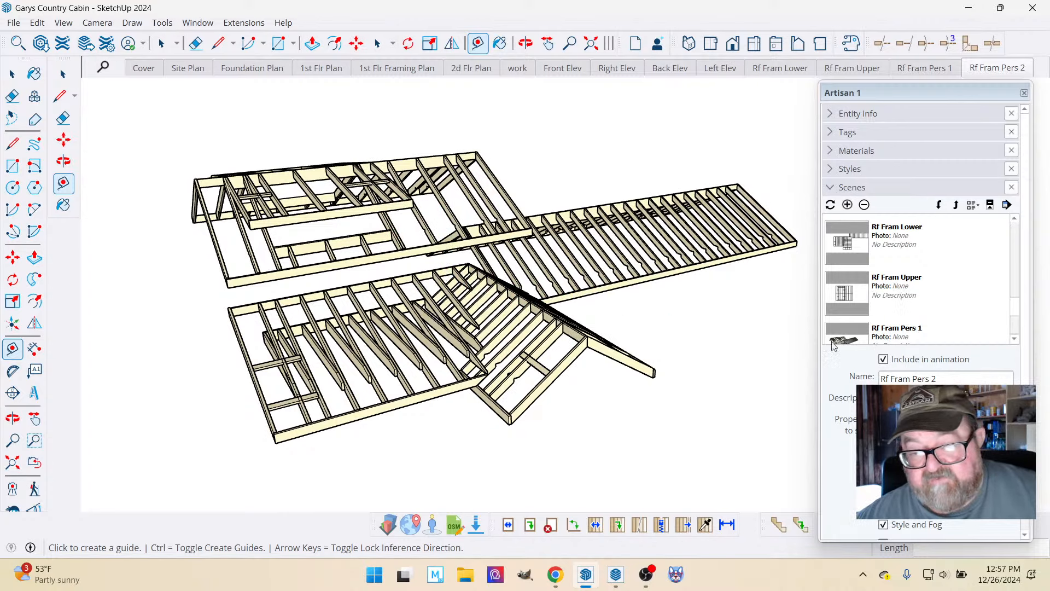
click(831, 188)
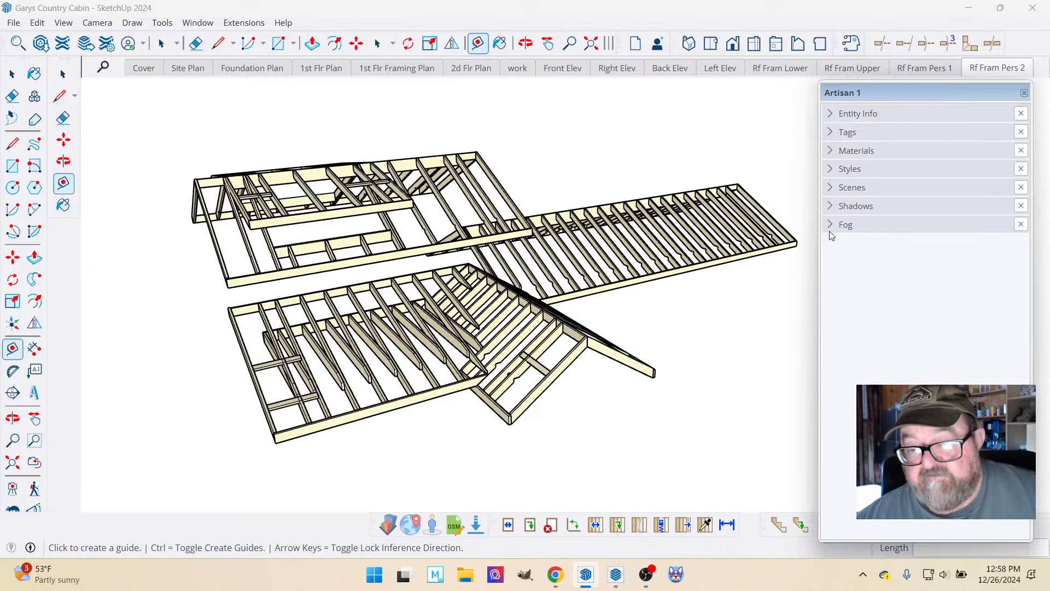
Return to LayOut and examine the porch post and entry step dimensions on the A2 Floor Plan page.
click(617, 574)
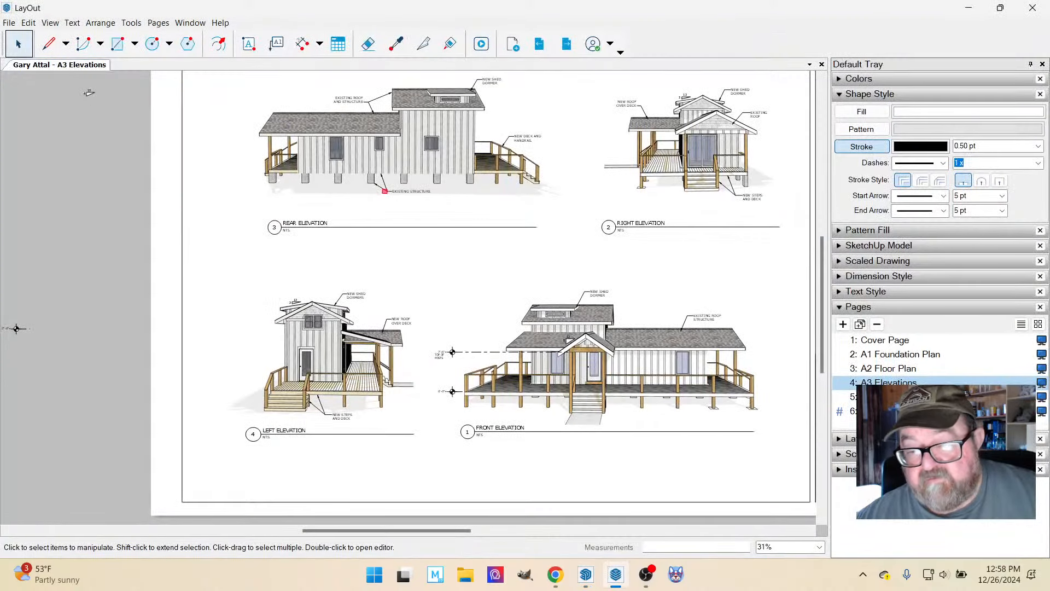
click(883, 357)
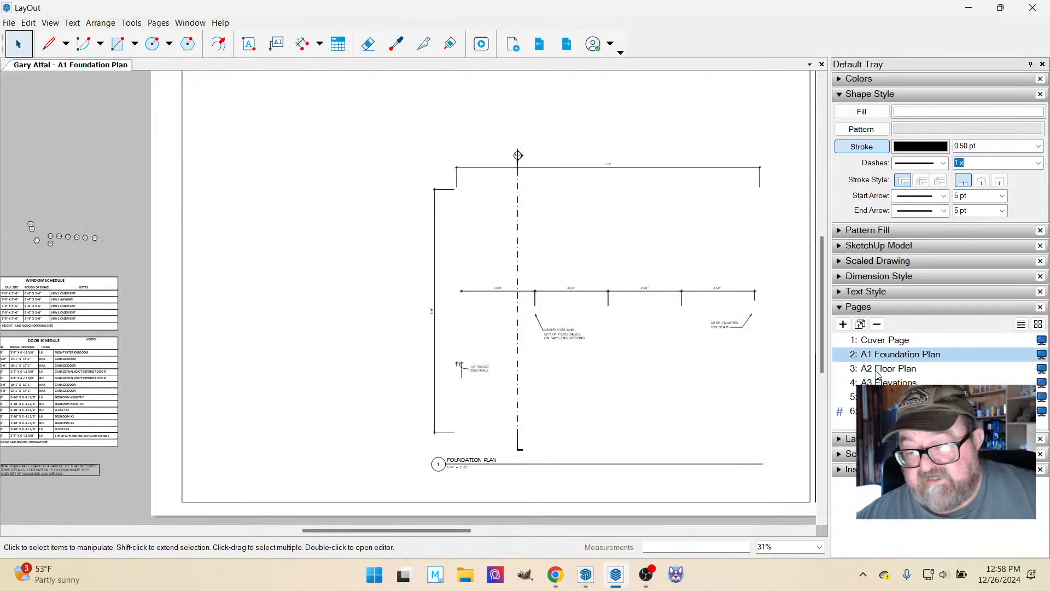
click(877, 369)
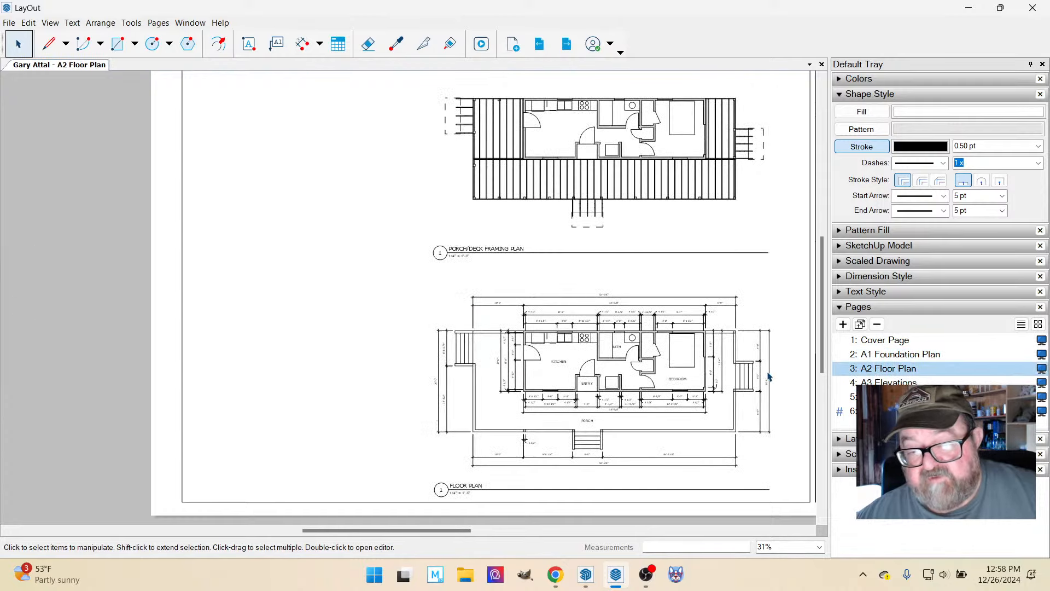
scroll(576, 422, up, 8)
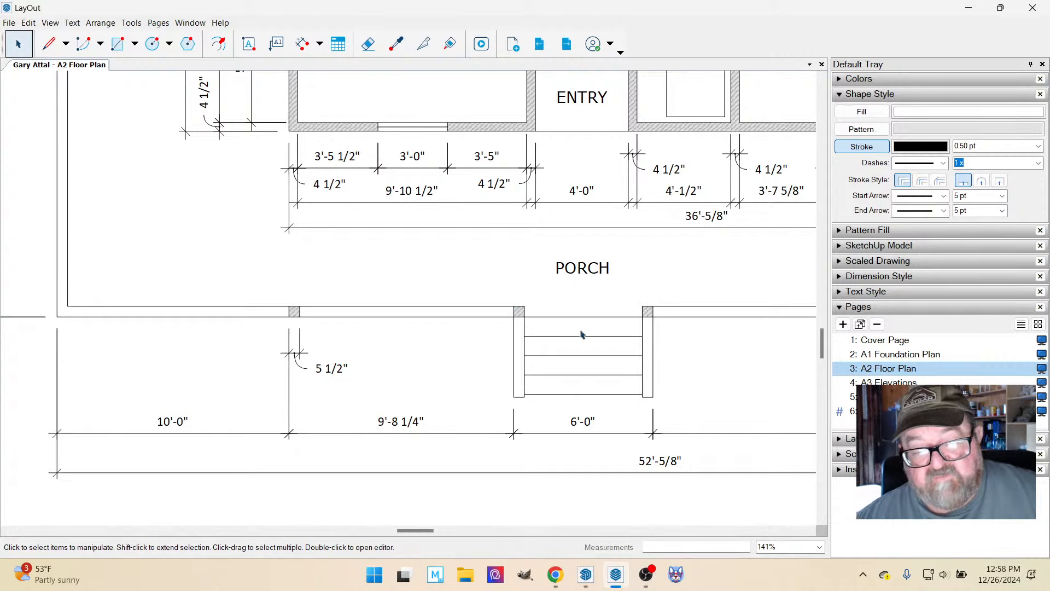
scroll(545, 402, down, 2)
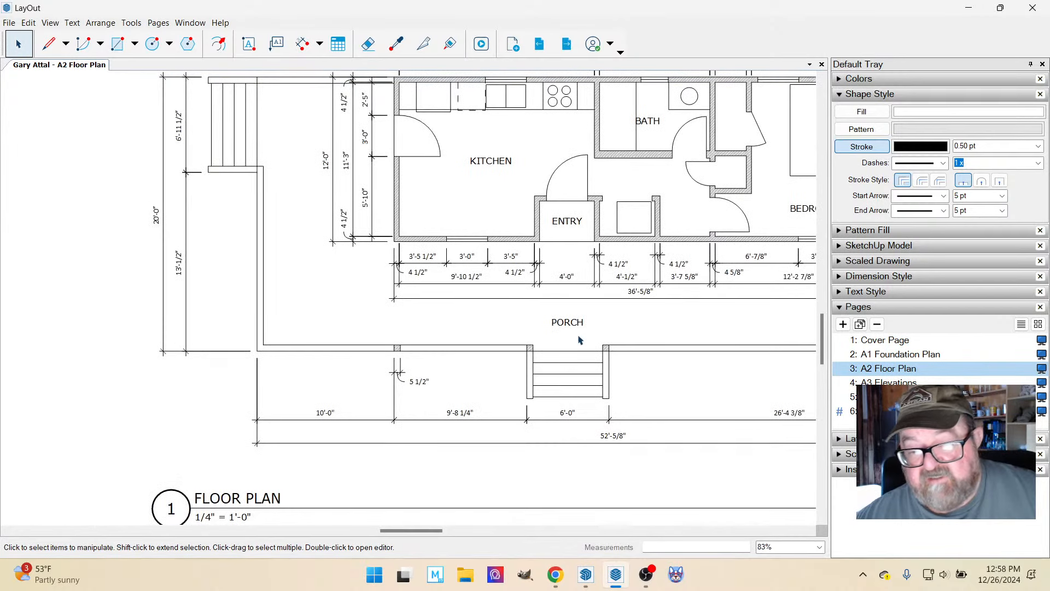
Go to the A3 Elevations page and examine the entry gable's beam, posts and steps on the Front Elevation.
key(Page_Down)
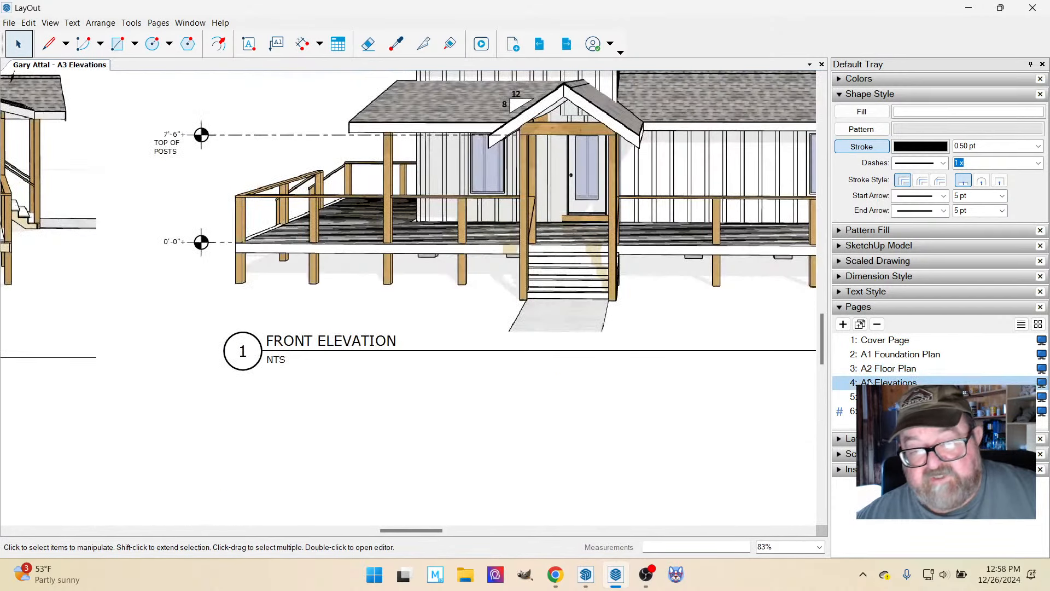
scroll(708, 362, down, 2)
scroll(581, 207, up, 3)
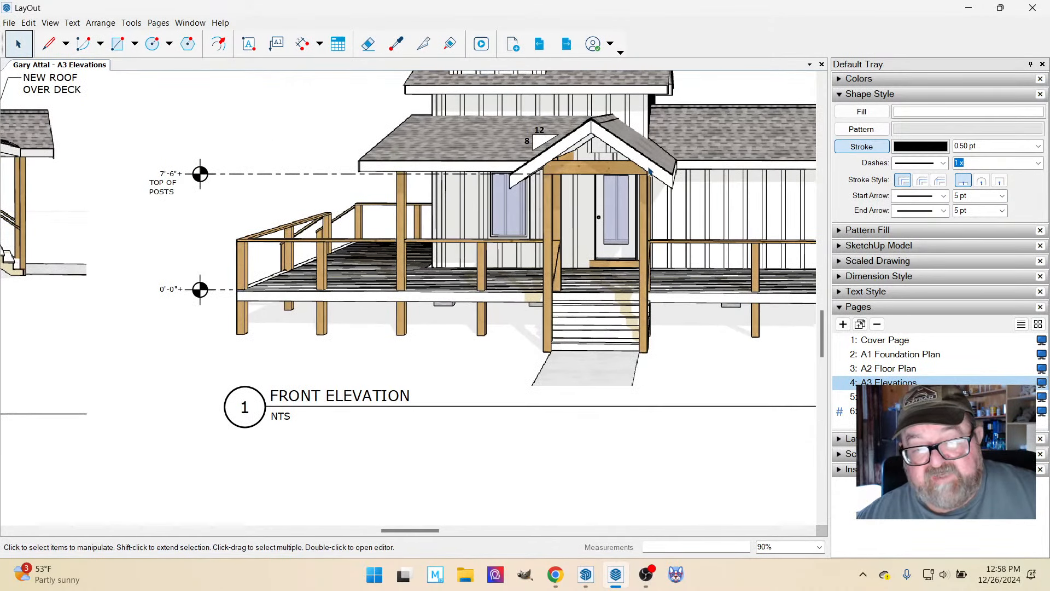
scroll(574, 172, up, 3)
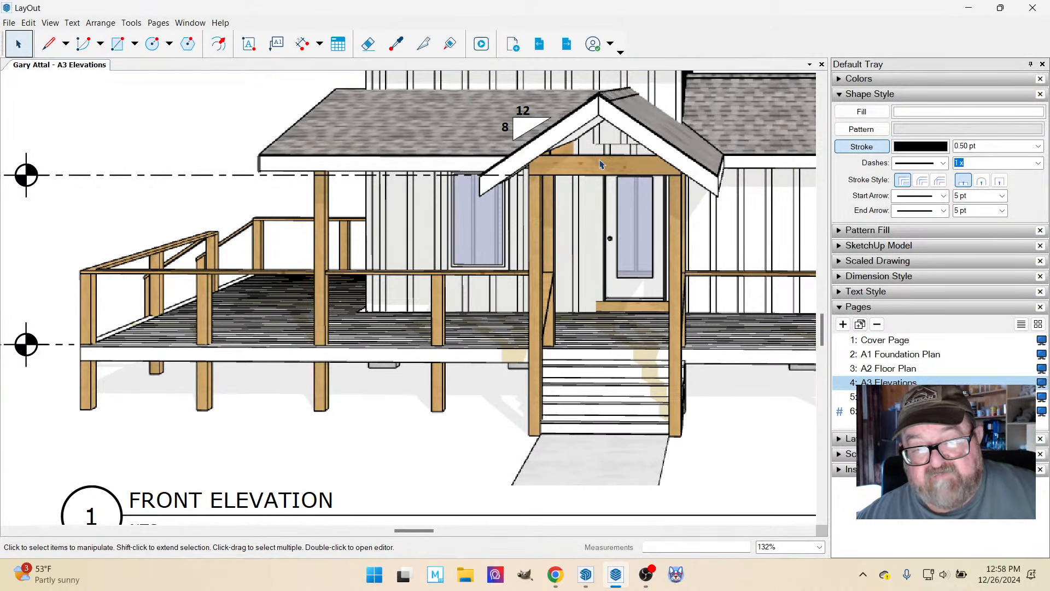
scroll(573, 243, down, 3)
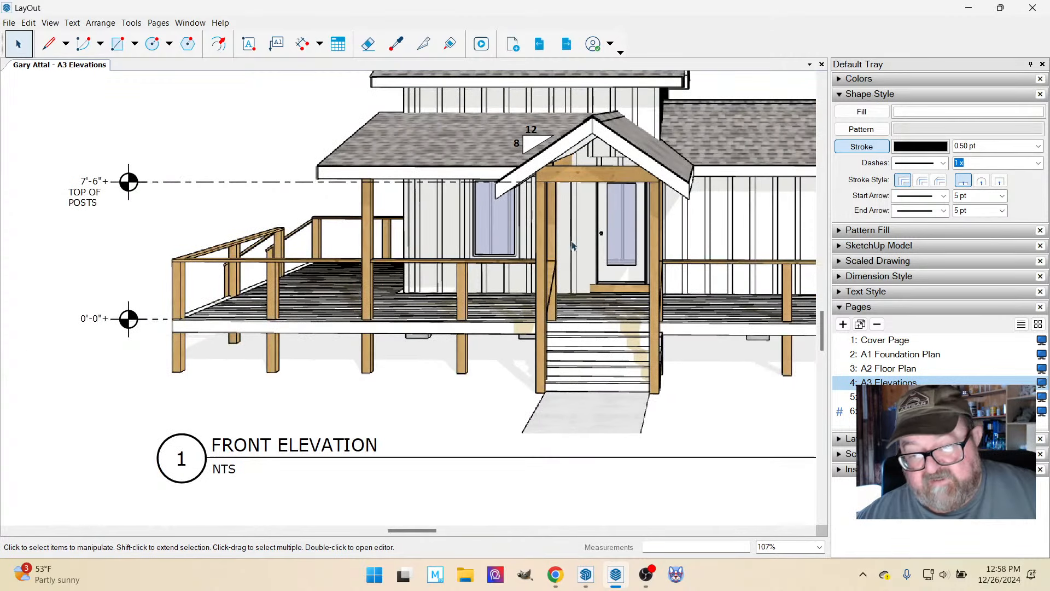
Return to the A2 Floor Plan page and review the overall floor plan and its porch dimensions.
click(887, 368)
scroll(447, 369, down, 4)
scroll(447, 369, down, 2)
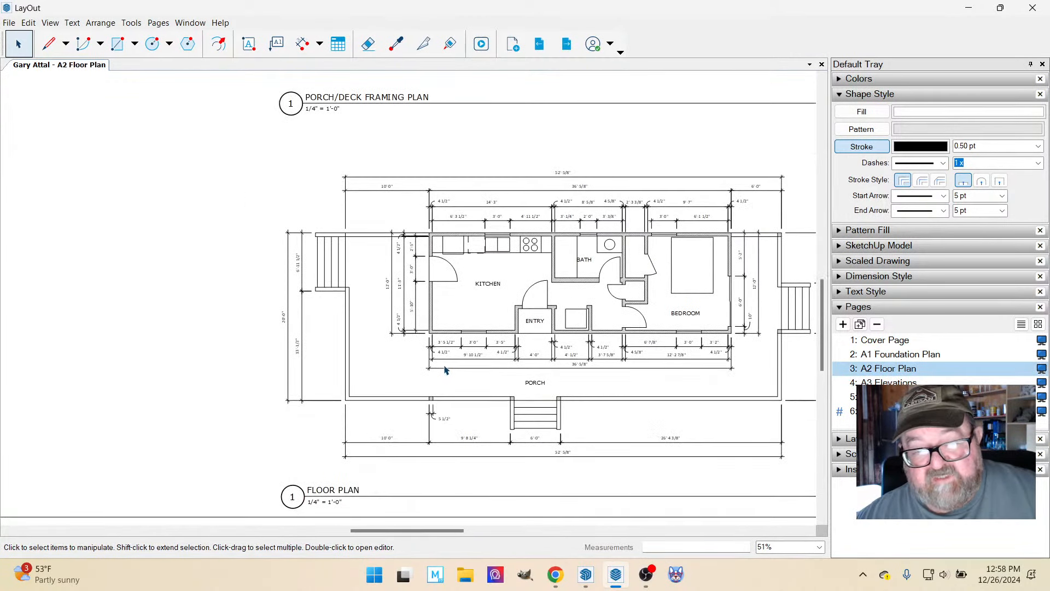
scroll(691, 400, up, 3)
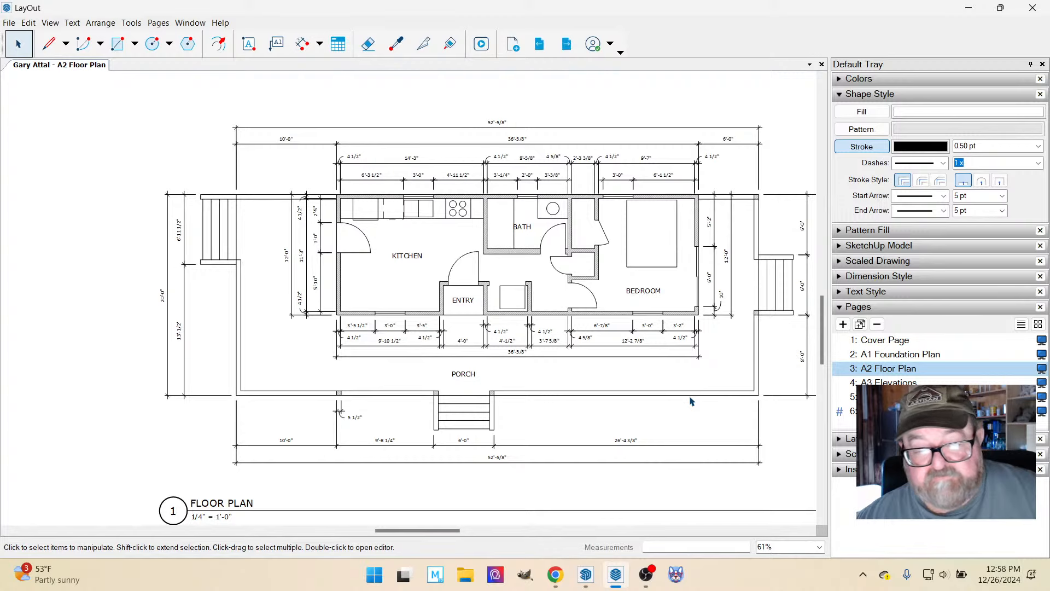
scroll(563, 369, down, 3)
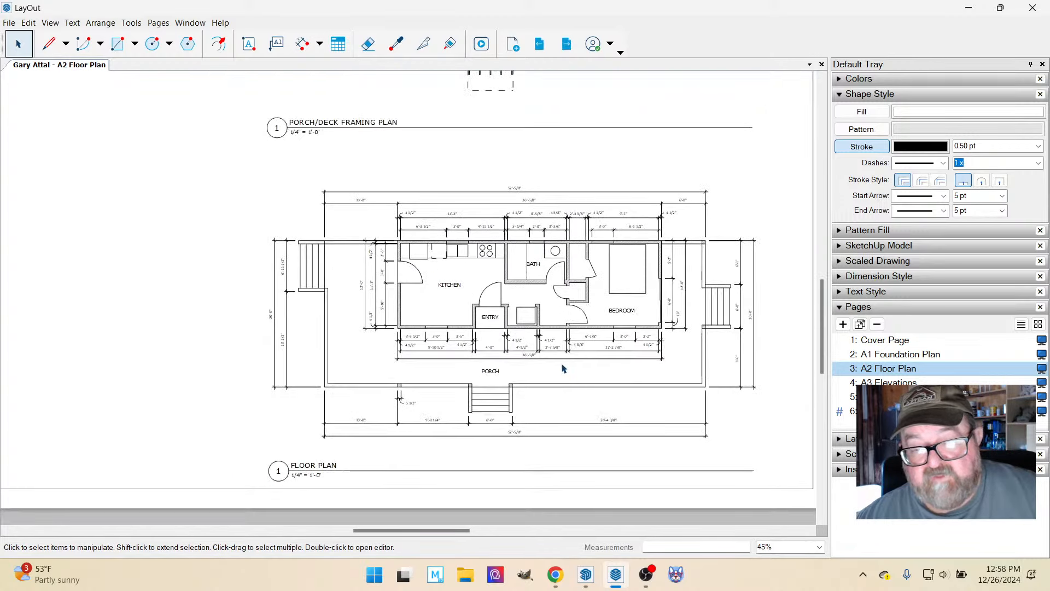
Review the four elevations on the A3 Elevations page, return to the A4 Roof Framing page and examine its views.
click(896, 383)
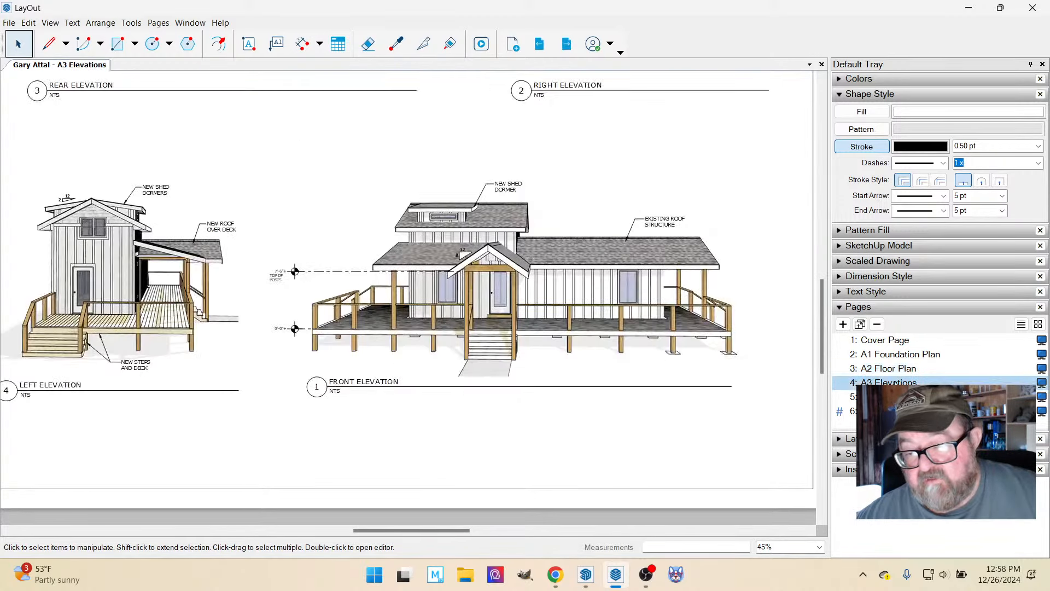
scroll(602, 424, down, 4)
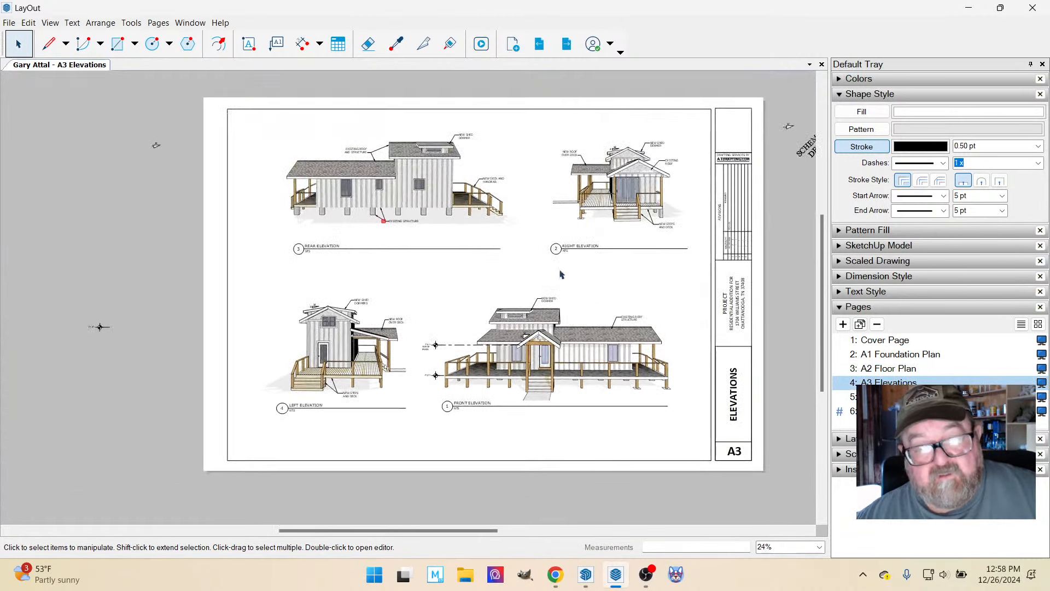
scroll(557, 240, up, 1)
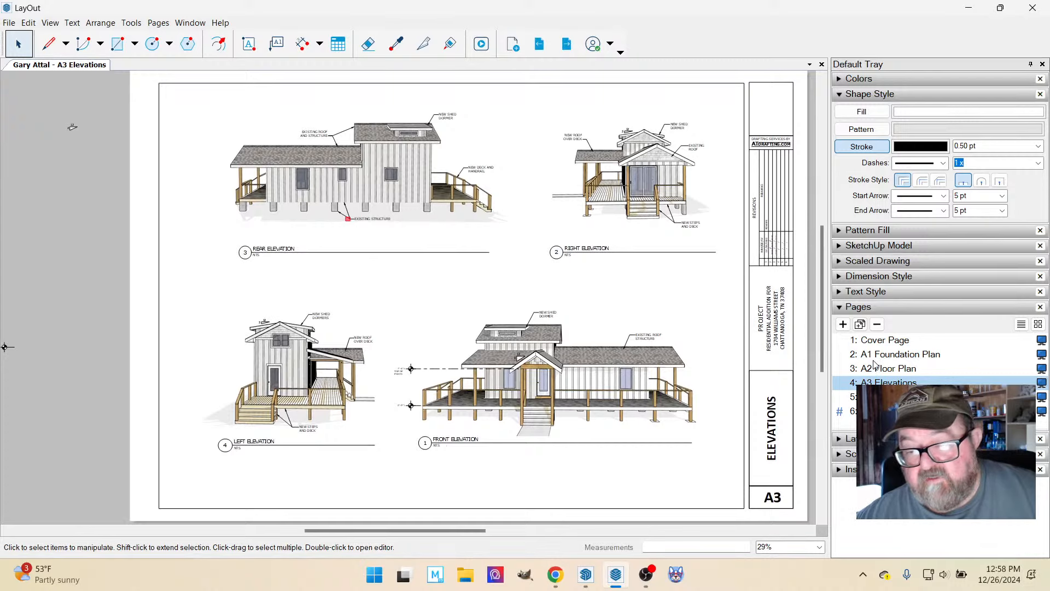
key(Page_Down)
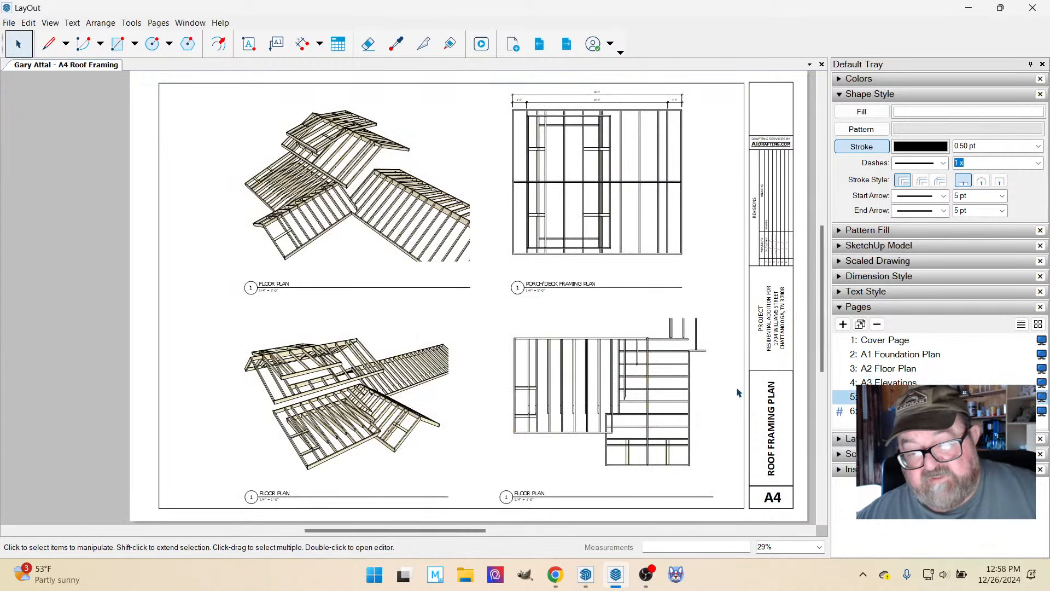
scroll(713, 316, up, 2)
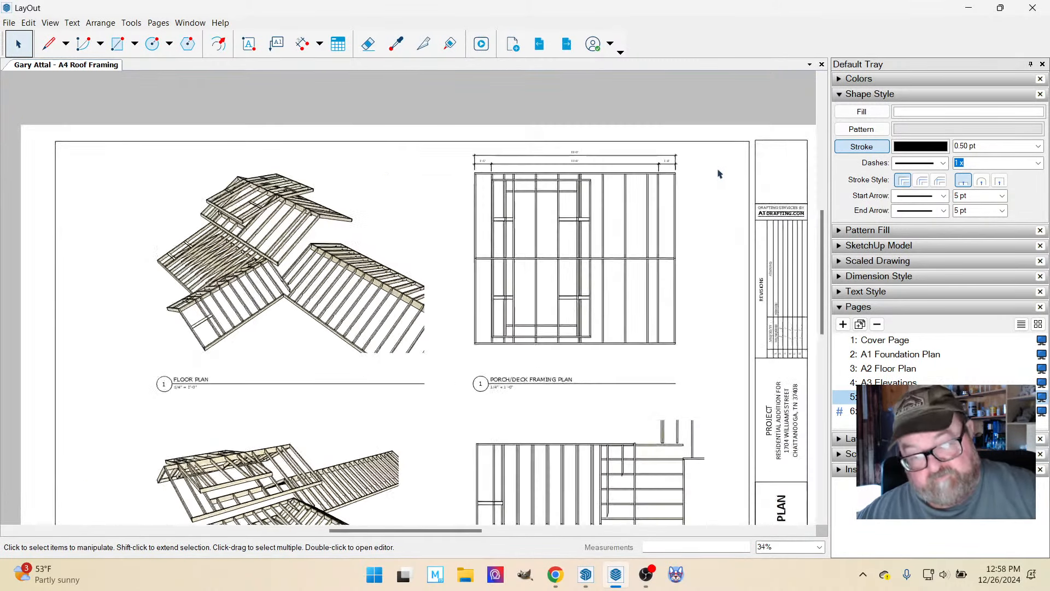
scroll(697, 246, down, 3)
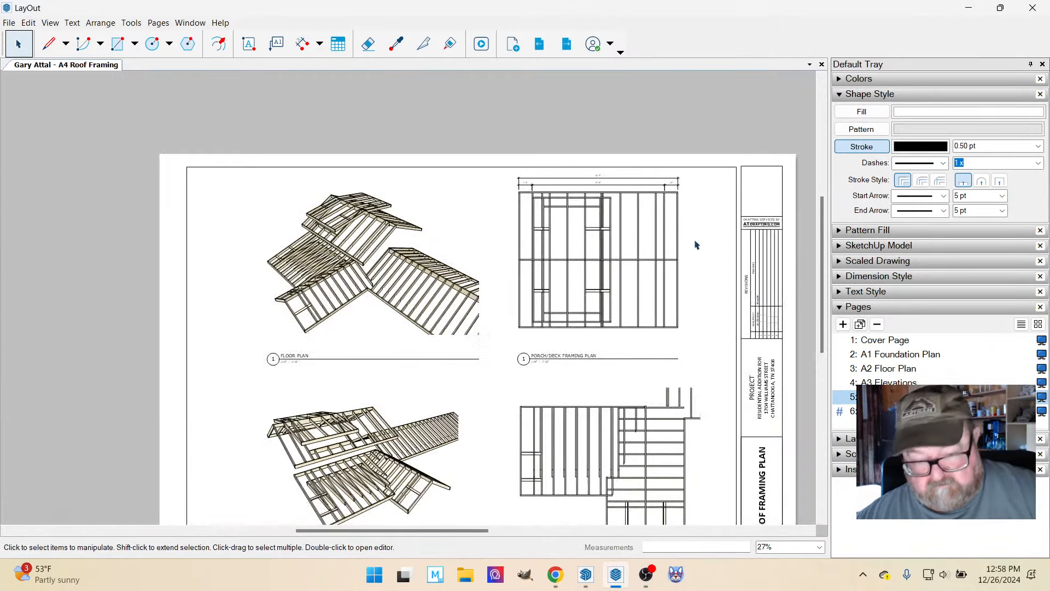
scroll(504, 386, up, 5)
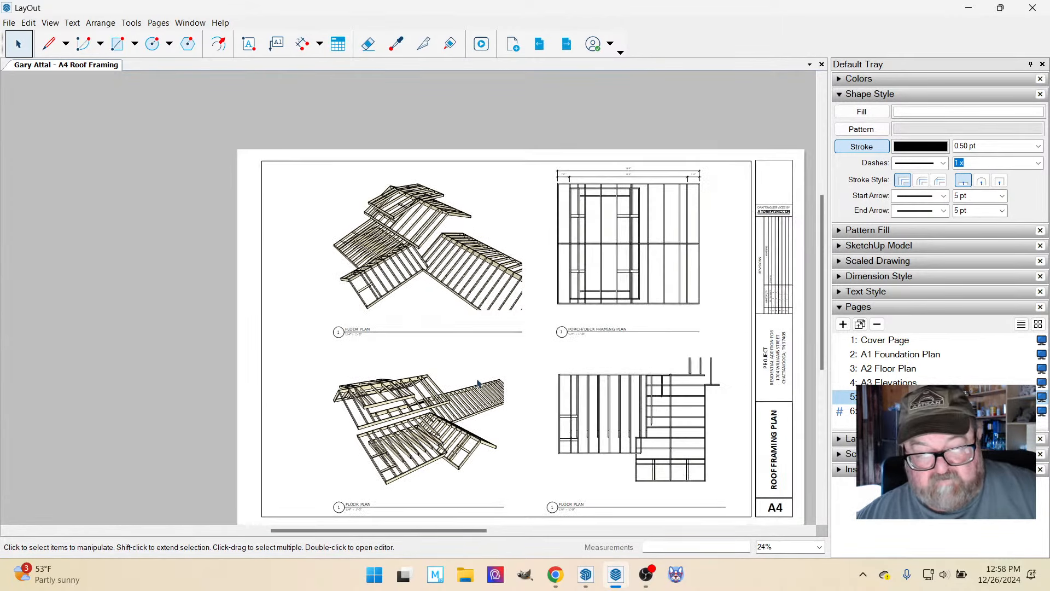
Add a two-line leader label reading "EXIST ROOF STRUCTURE" to the existing roof's rafters in the lower perspective view.
click(277, 44)
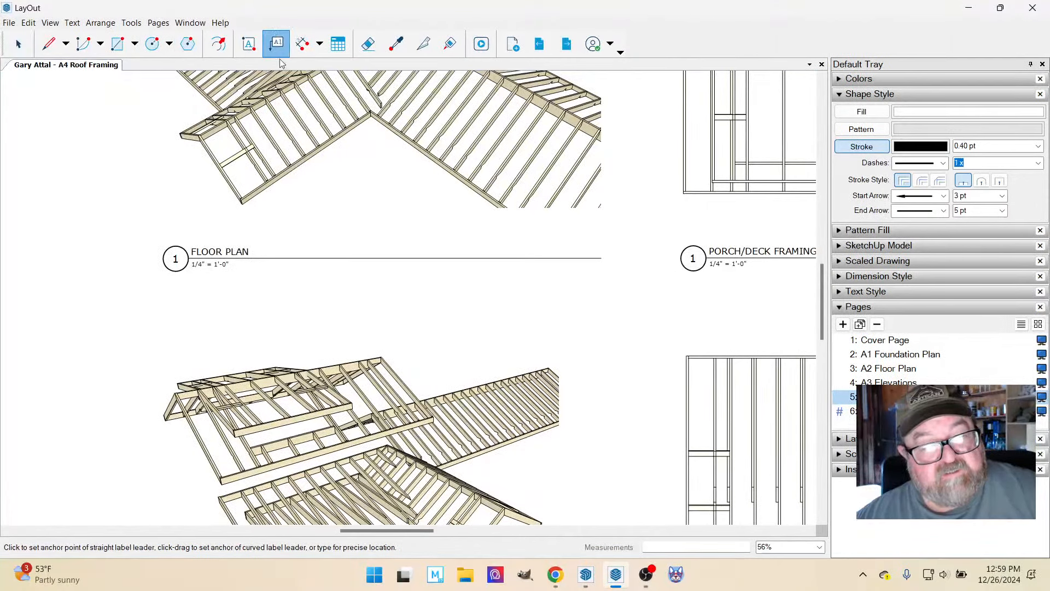
scroll(489, 383, up, 2)
click(486, 379)
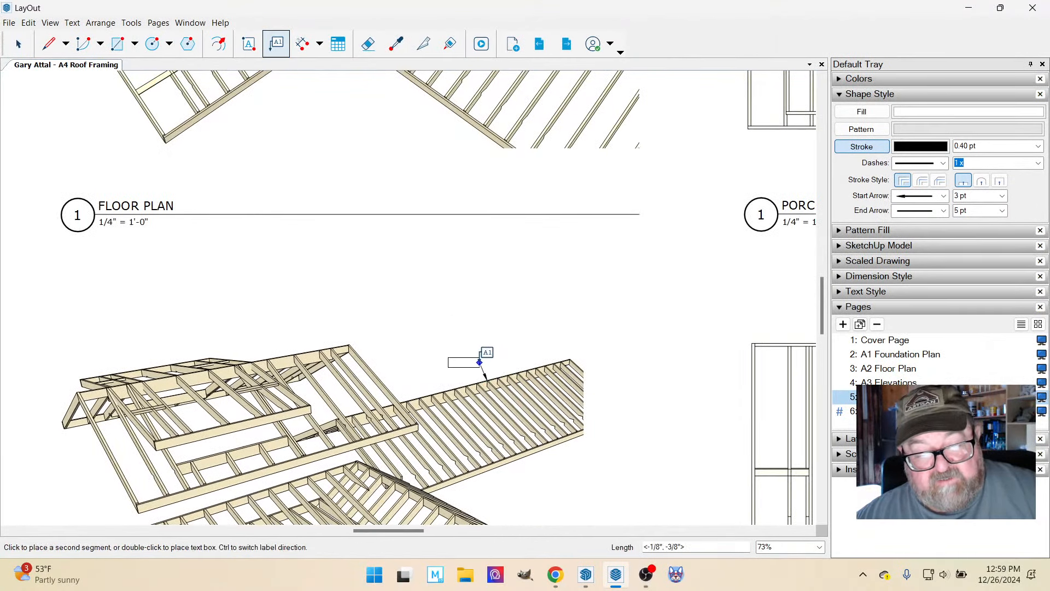
click(467, 356)
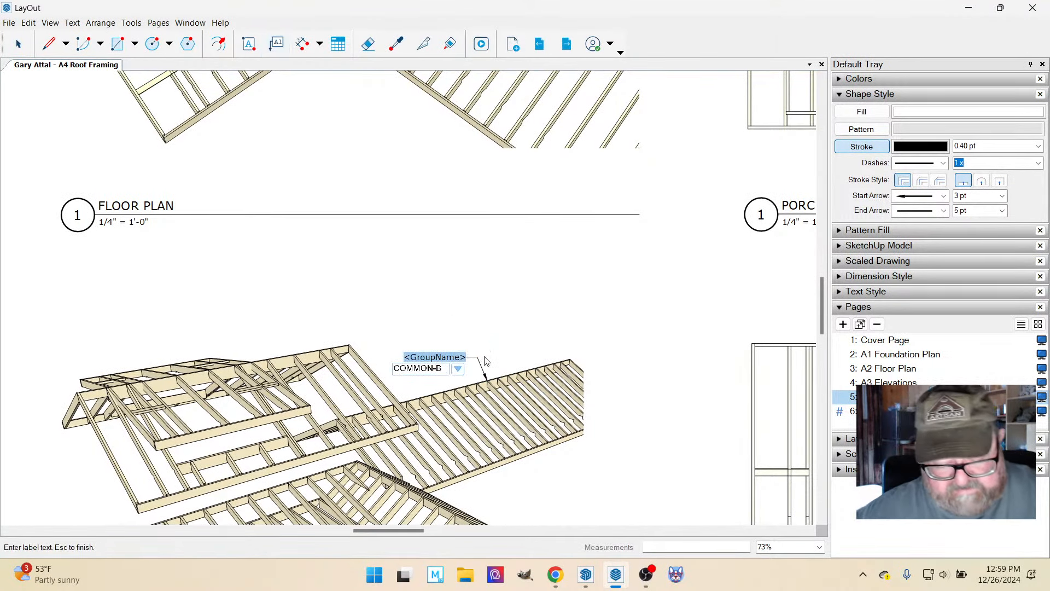
text(EXIST)
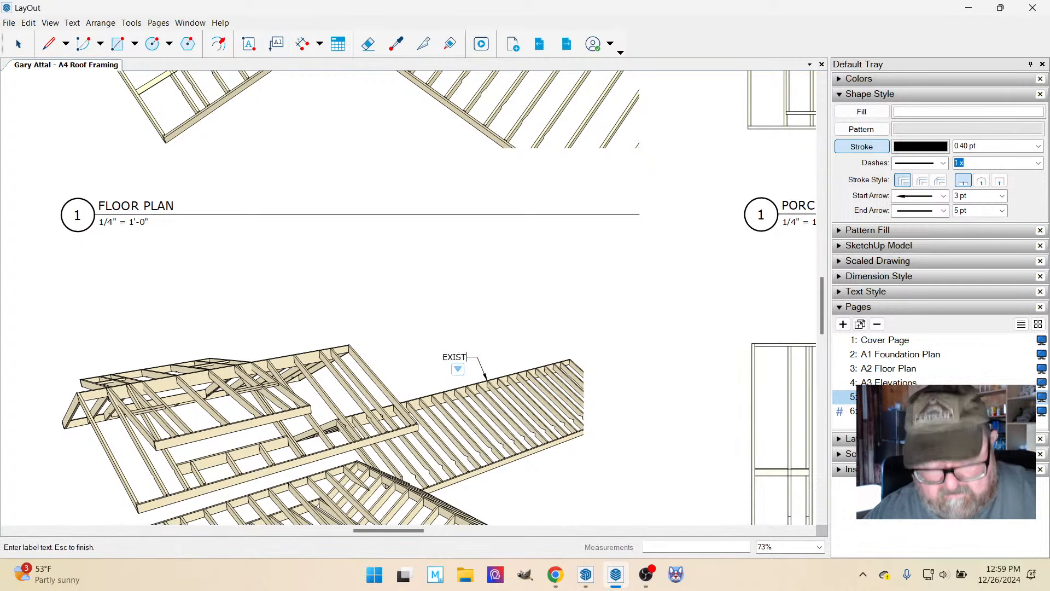
text( ROOF )
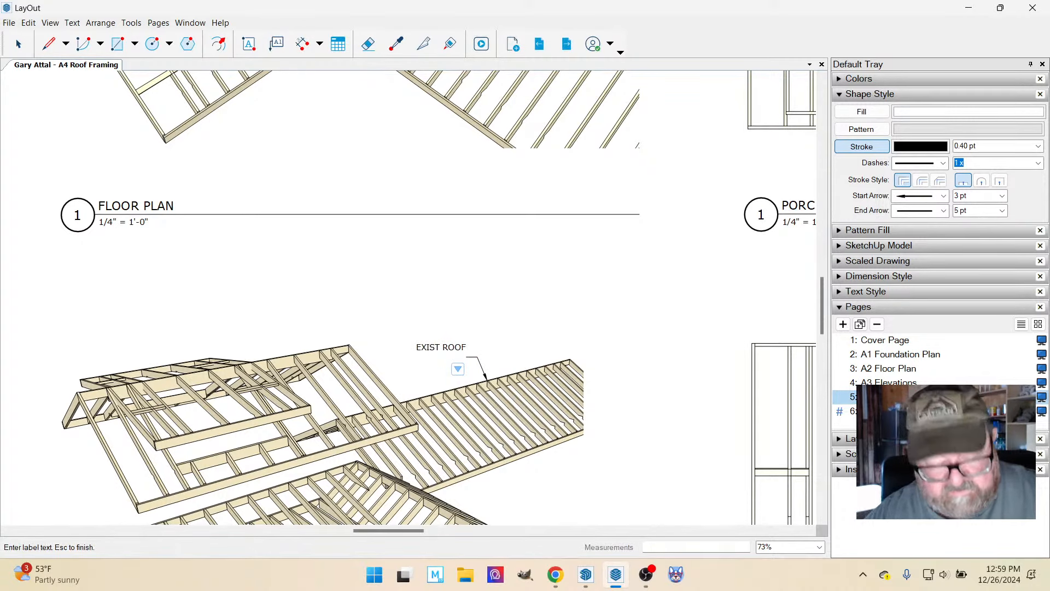
text(STRUCTURE)
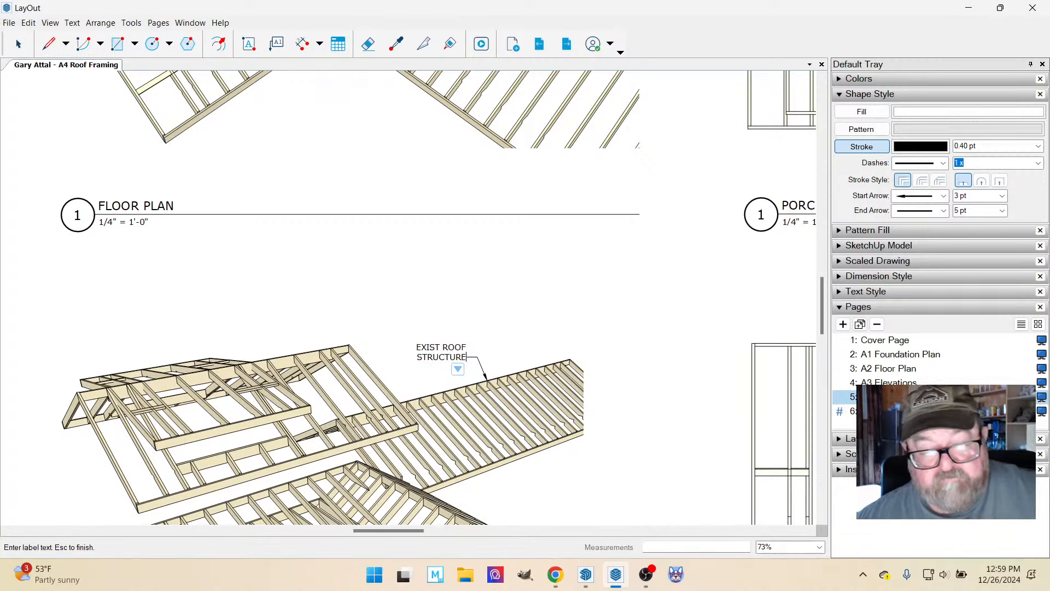
key(Escape)
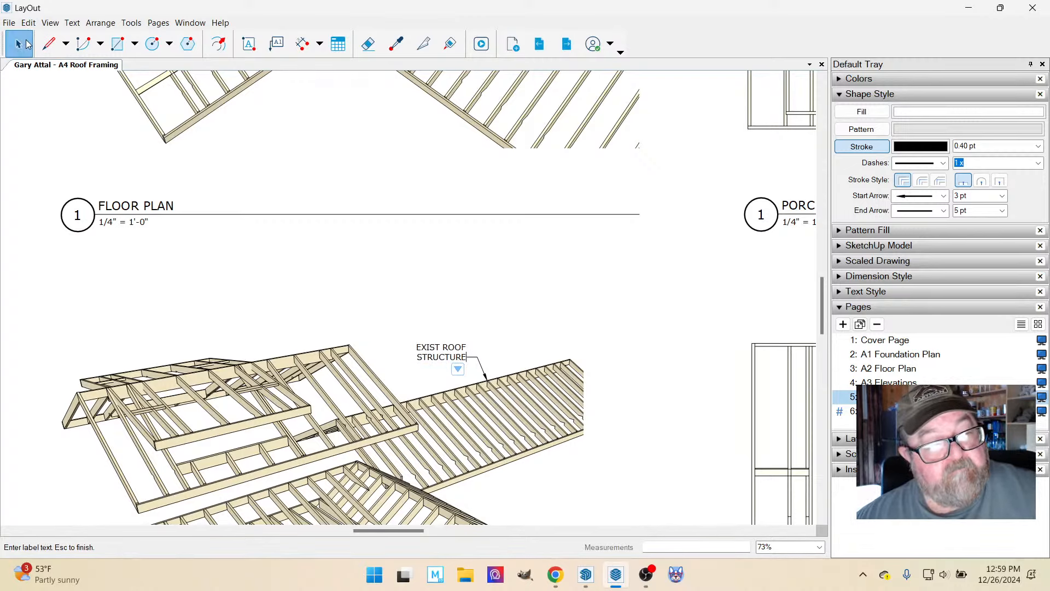
Right-align the text of the "EXIST ROOF STRUCTURE" label.
click(460, 359)
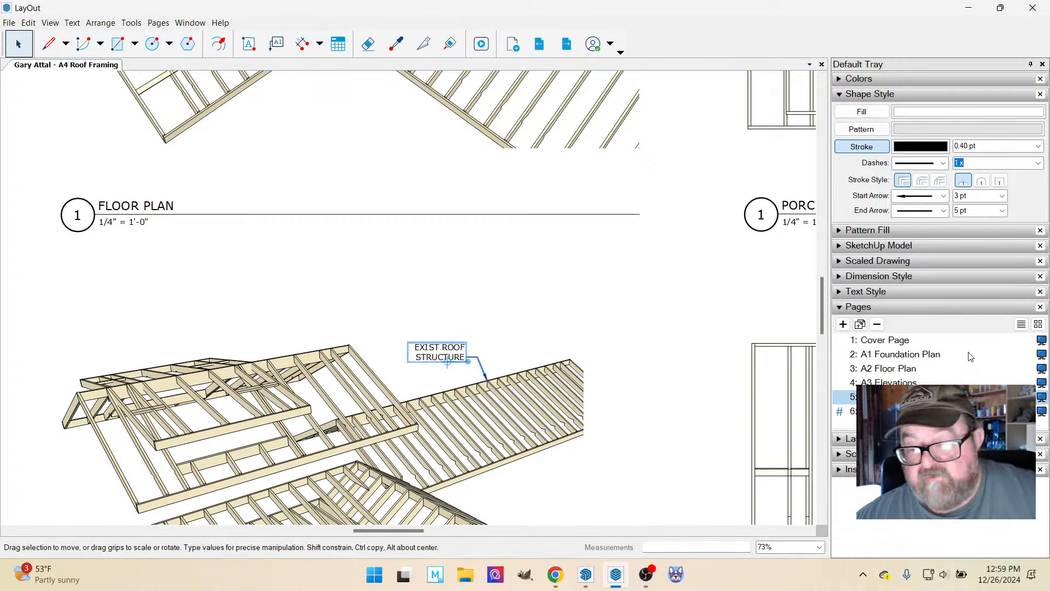
click(845, 291)
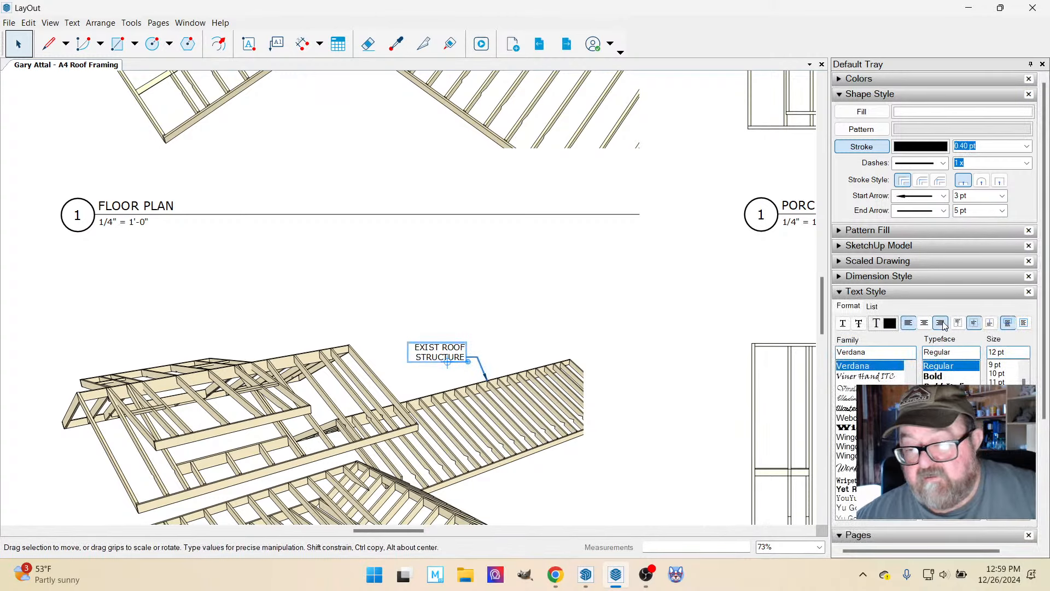
click(941, 324)
click(480, 301)
scroll(434, 379, up, 2)
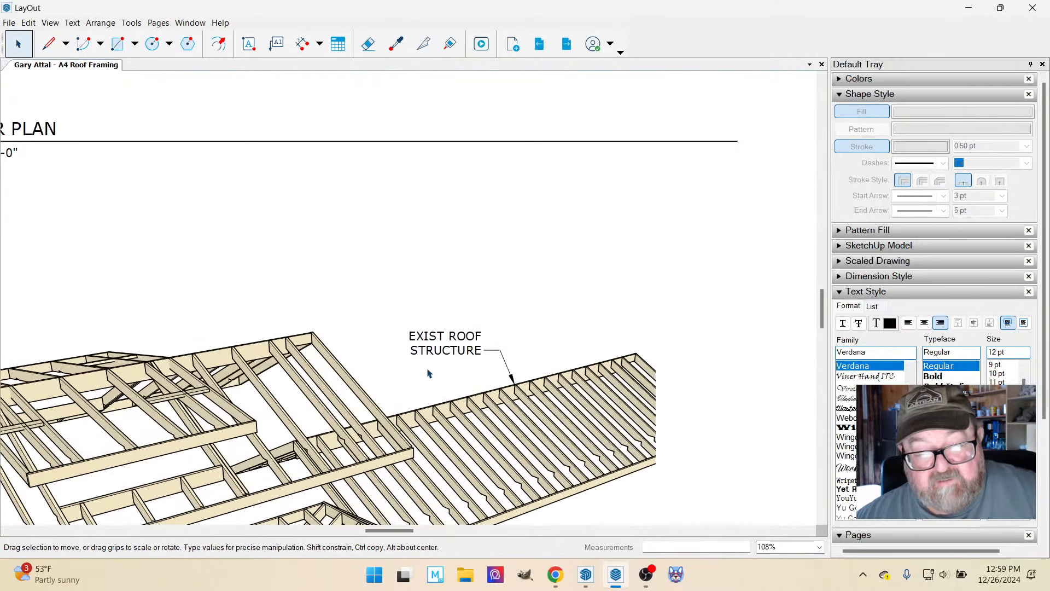
scroll(547, 345, down, 5)
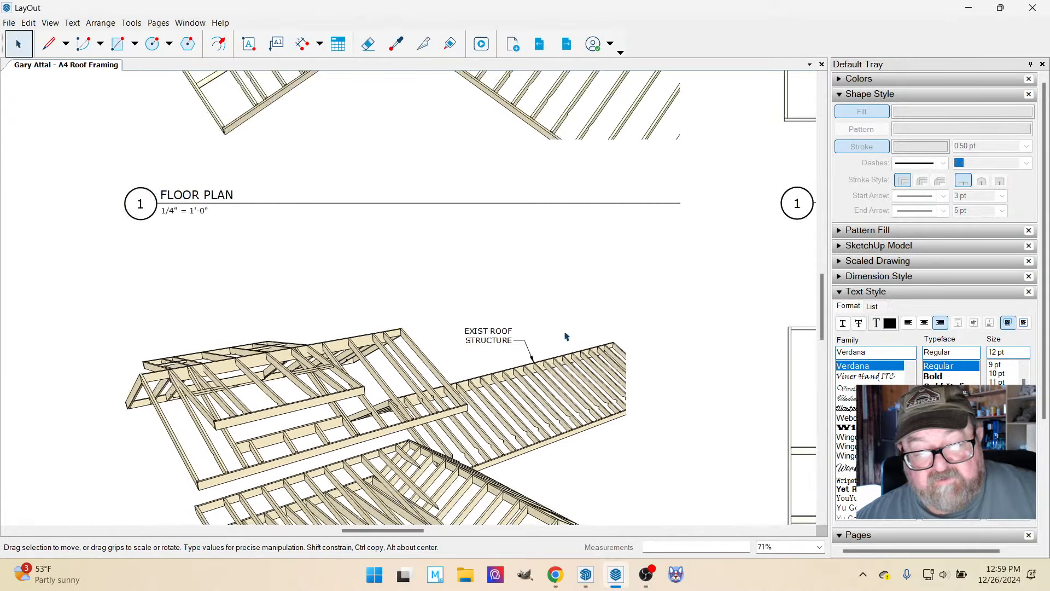
scroll(550, 350, down, 2)
scroll(401, 437, up, 3)
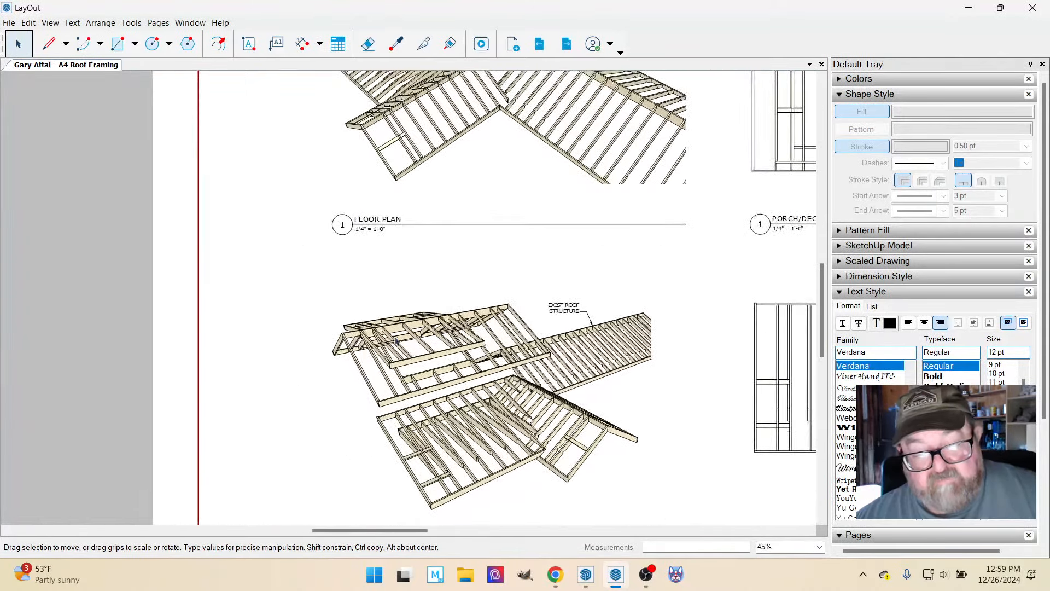
click(276, 43)
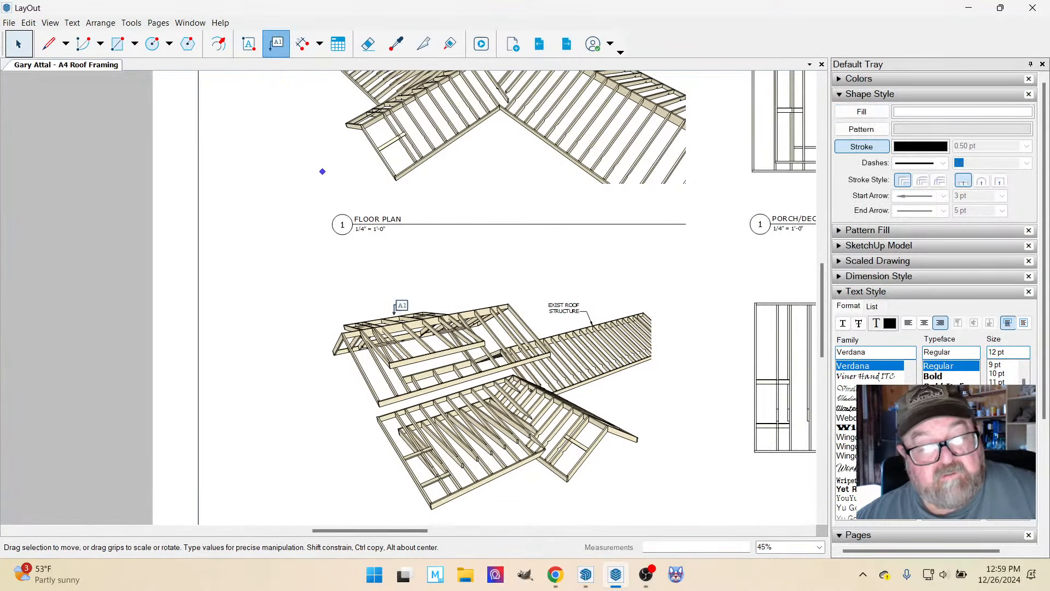
scroll(408, 317, up, 3)
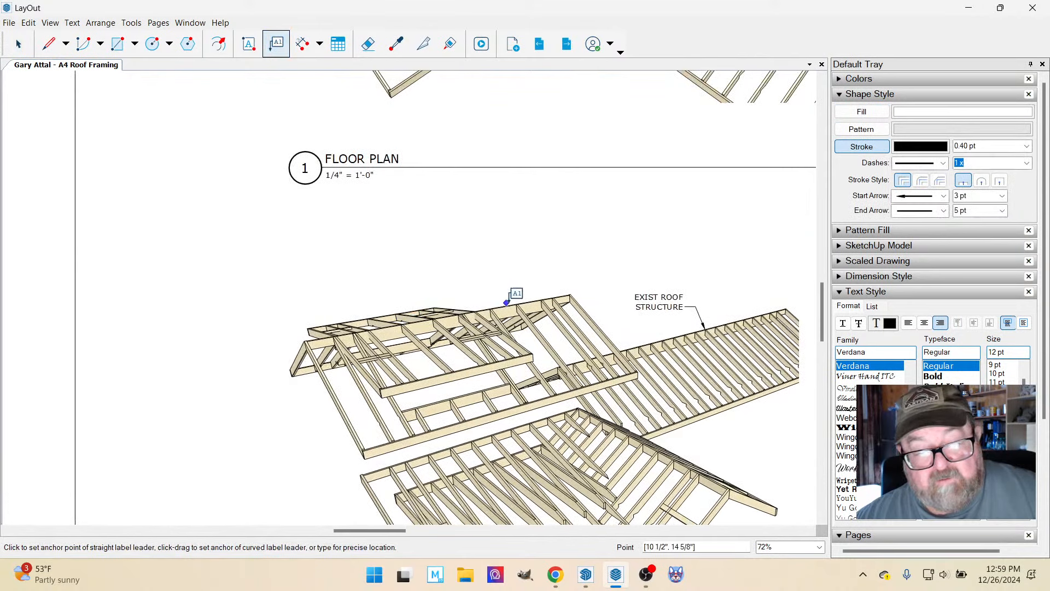
click(515, 302)
click(497, 271)
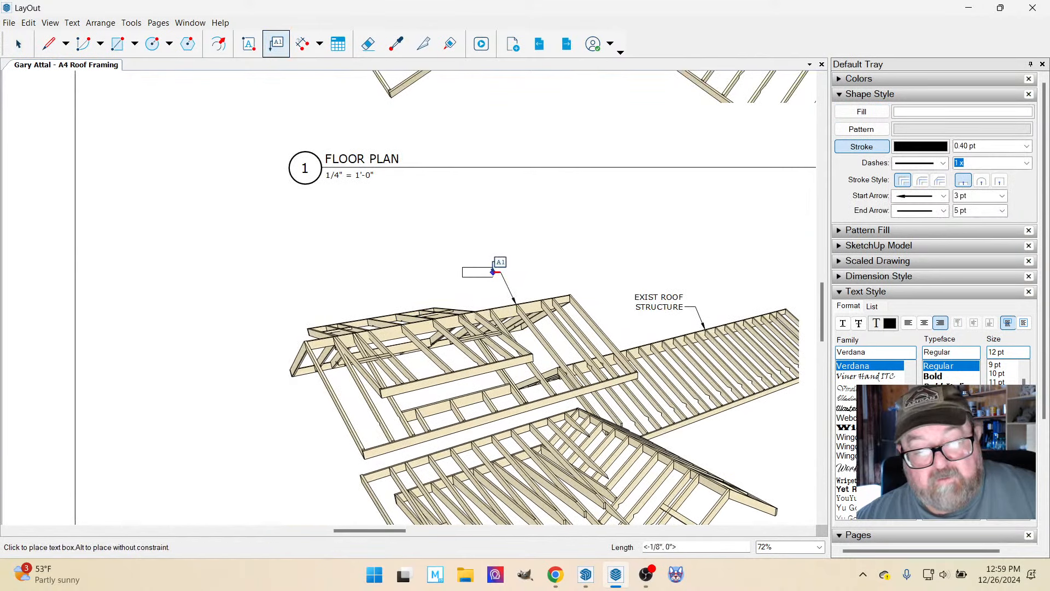
key(Escape)
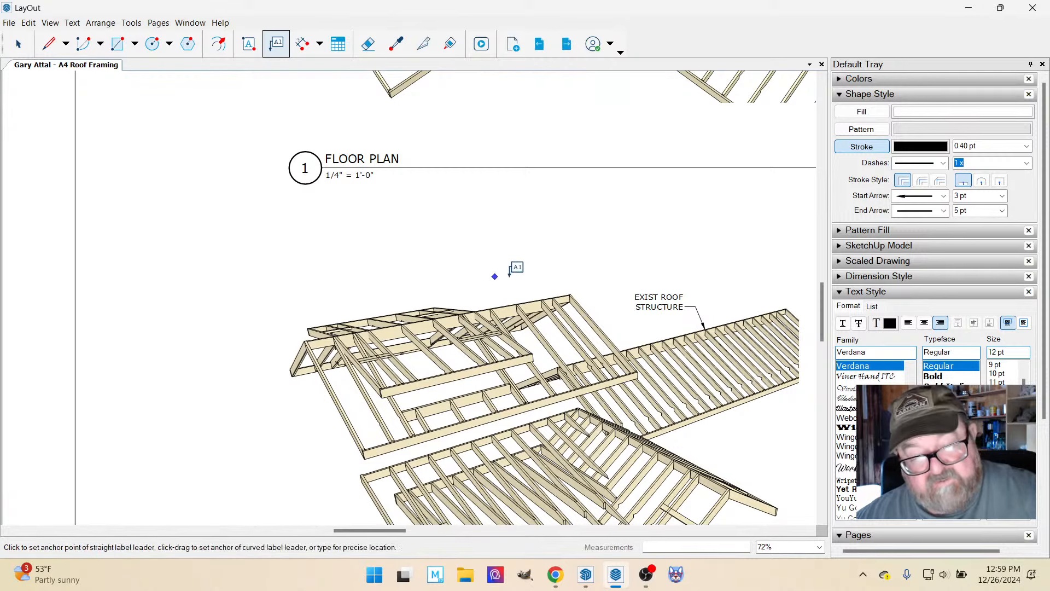
Add a leader label reading "NEW DORMER" to the dormer roof framing in the lower perspective view.
scroll(600, 282, down, 2)
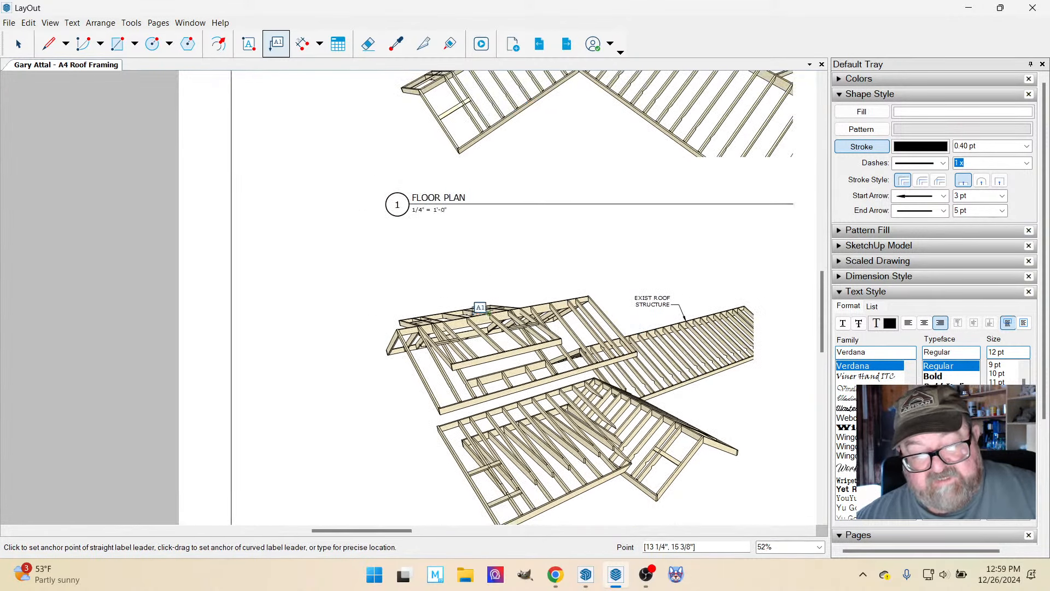
scroll(438, 312, up, 3)
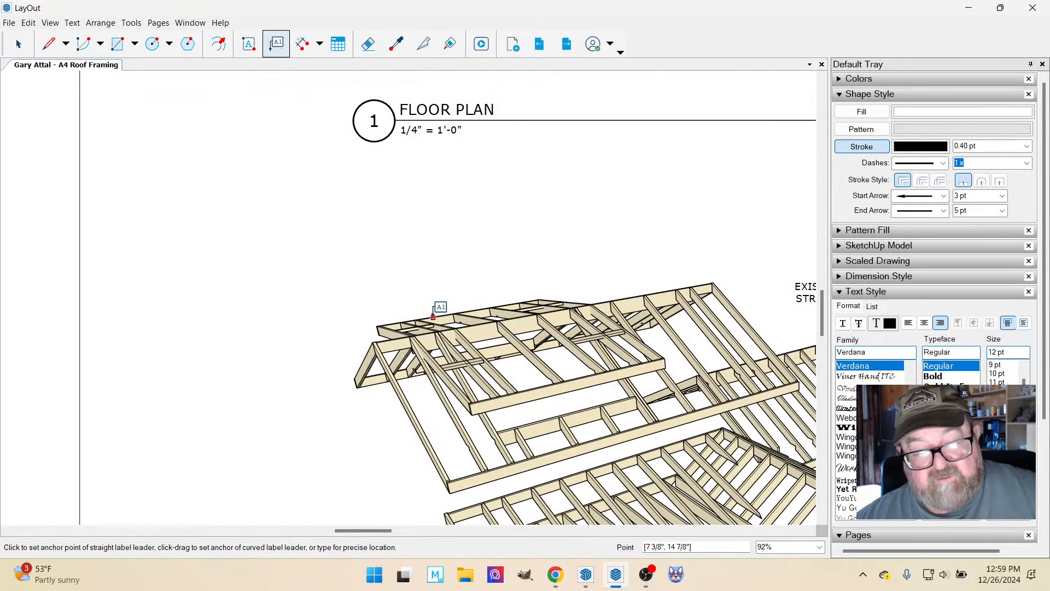
click(433, 315)
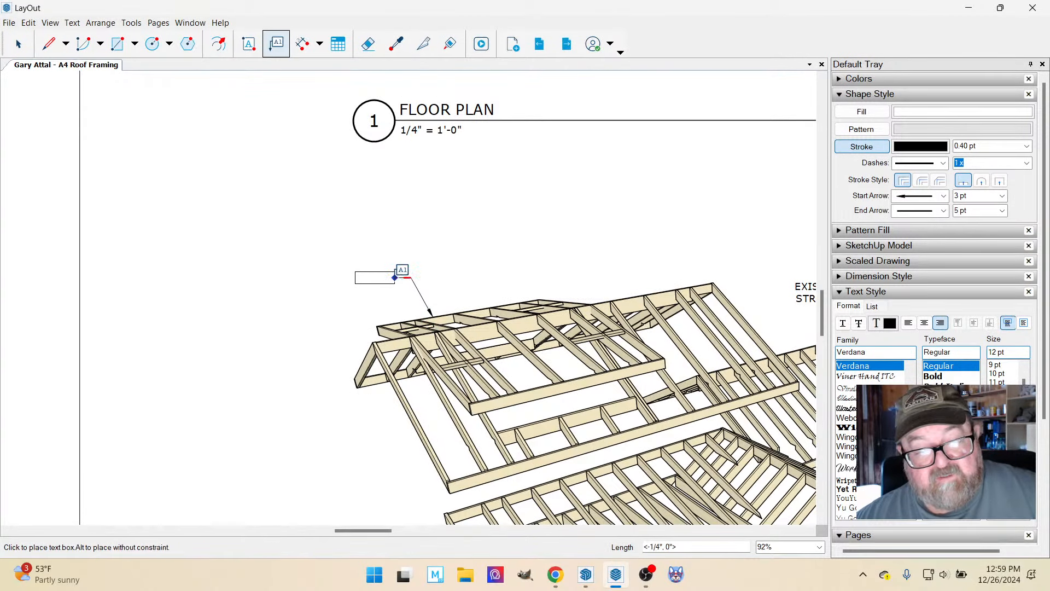
click(395, 280)
text(NEW)
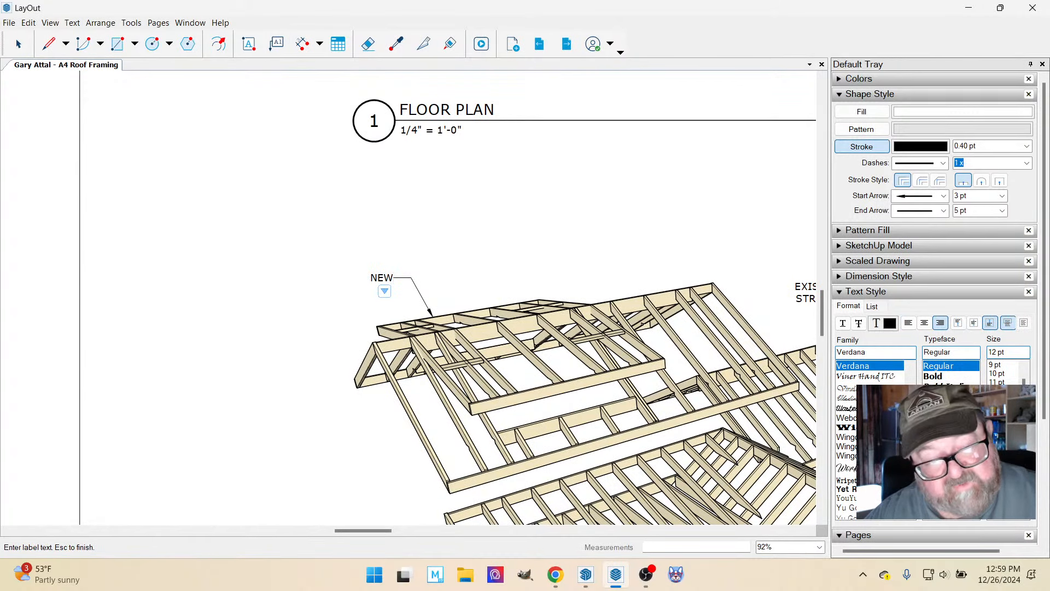
text( DOR)
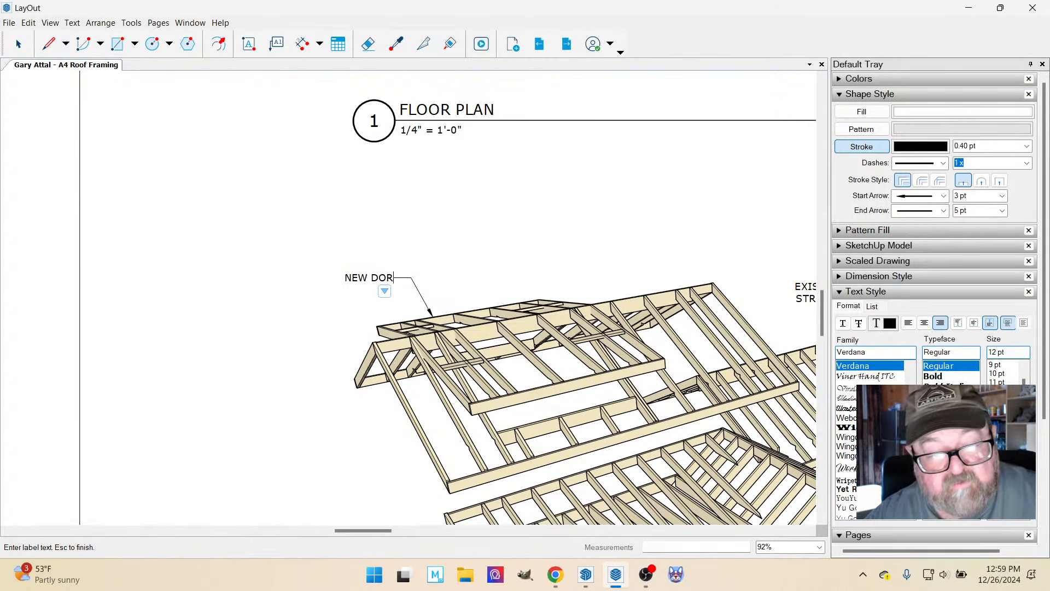
text(MER)
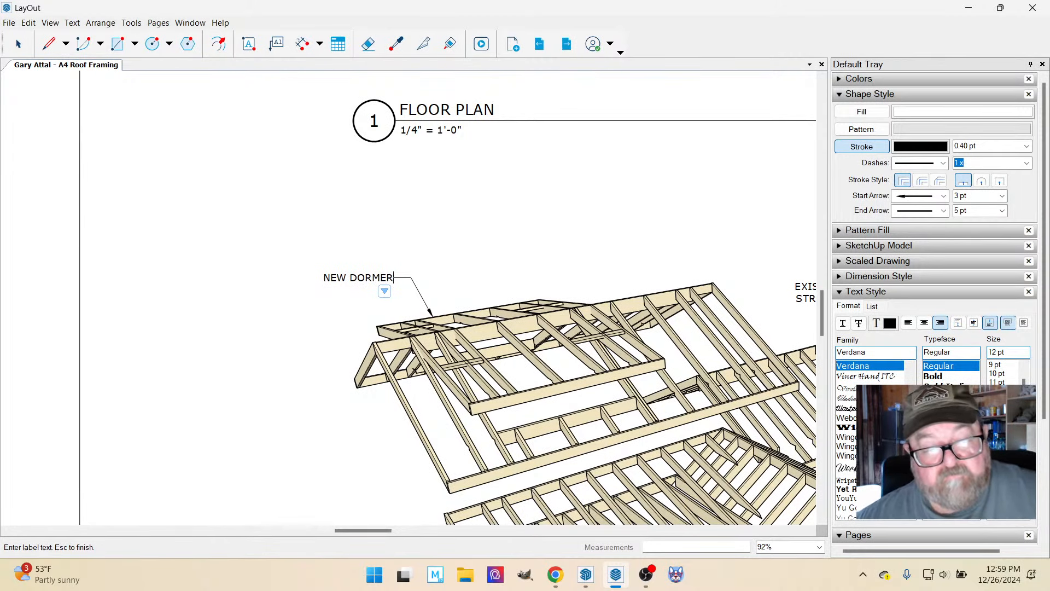
key(Escape)
Add a leader label to the near dormer in the upper perspective view, with "ROOF" and "DORMERS" on two lines.
scroll(481, 277, down, 4)
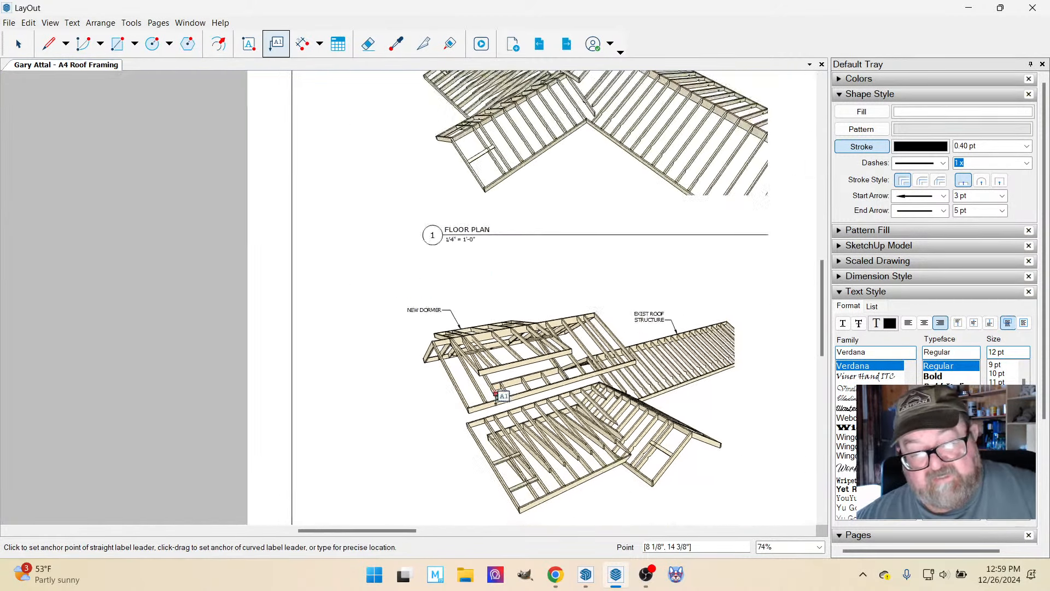
scroll(498, 416, down, 1)
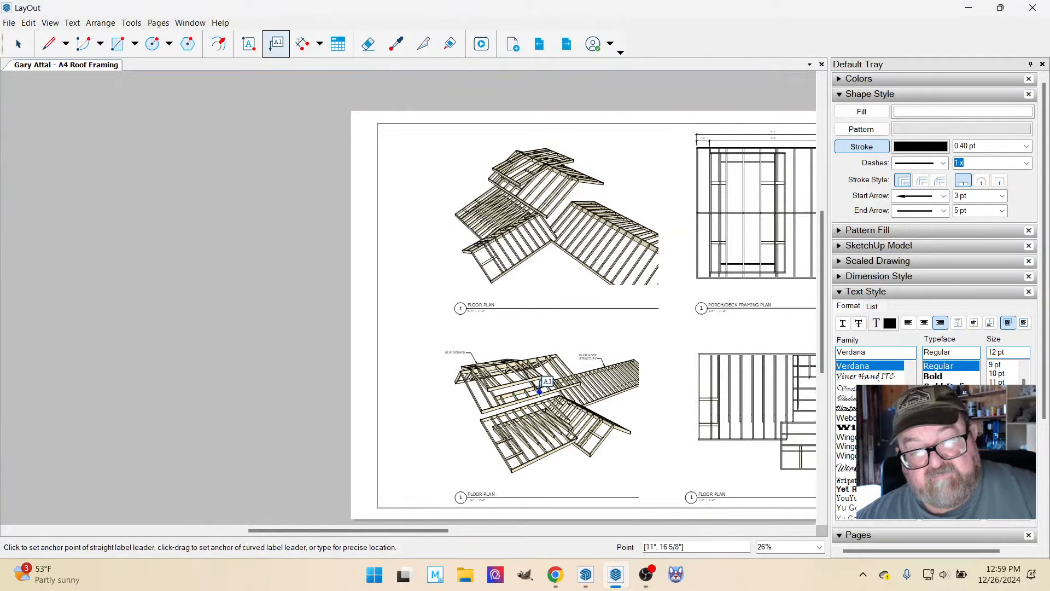
scroll(501, 121, up, 4)
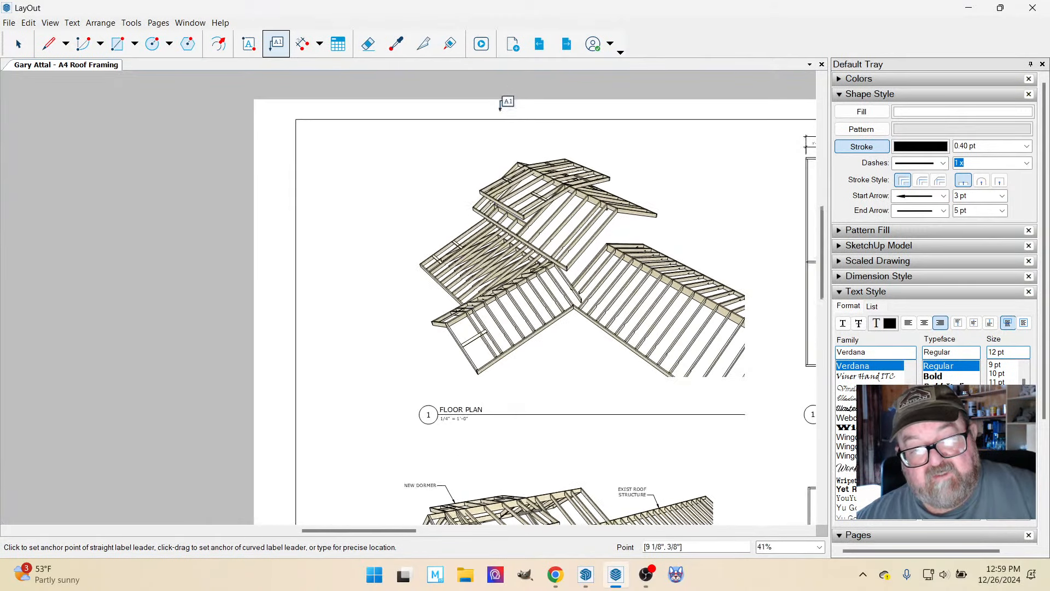
scroll(498, 120, up, 2)
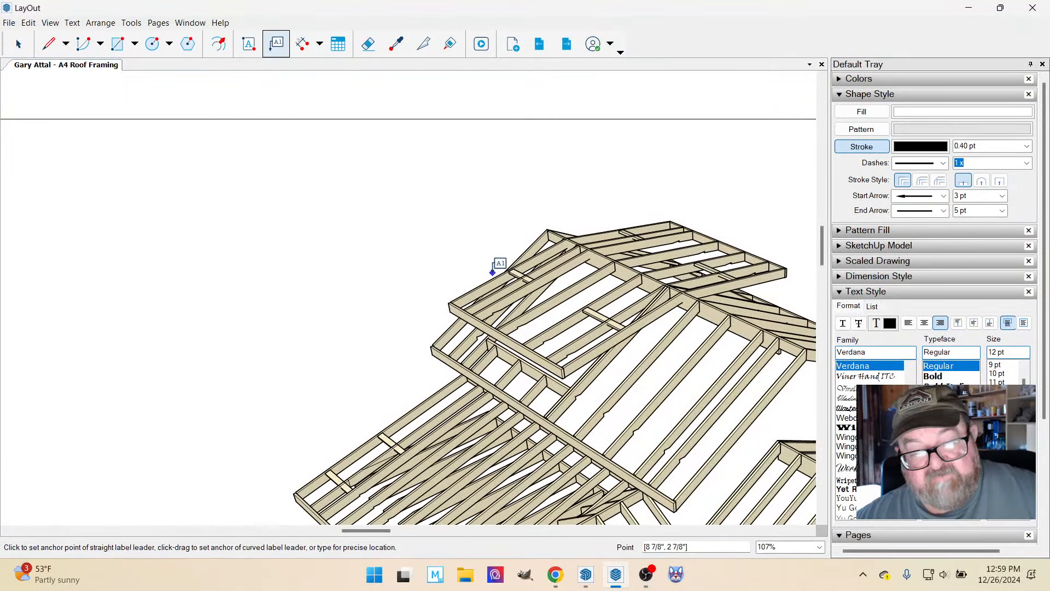
click(494, 273)
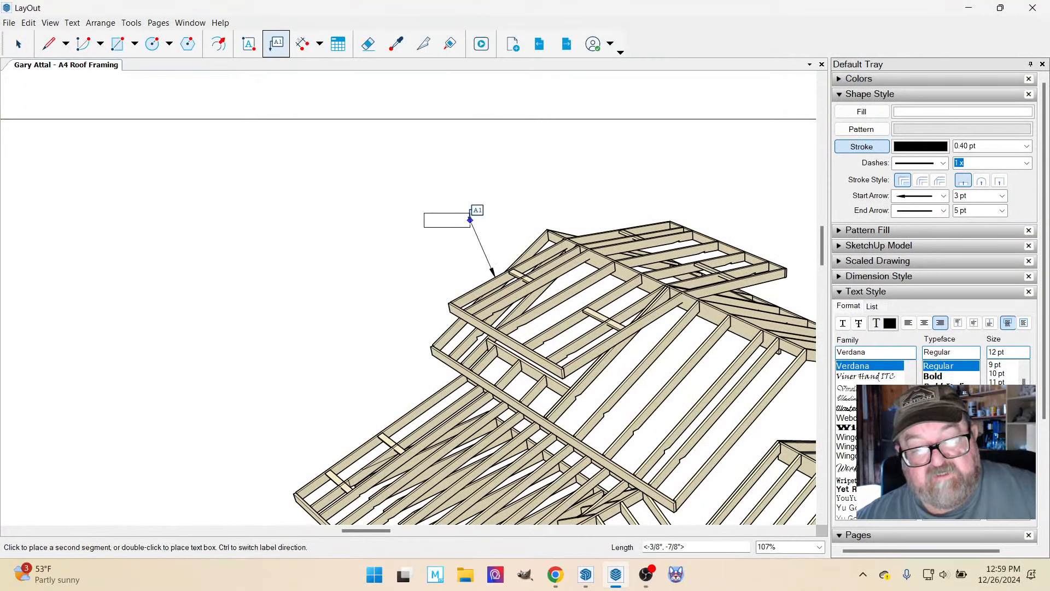
double_click(468, 206)
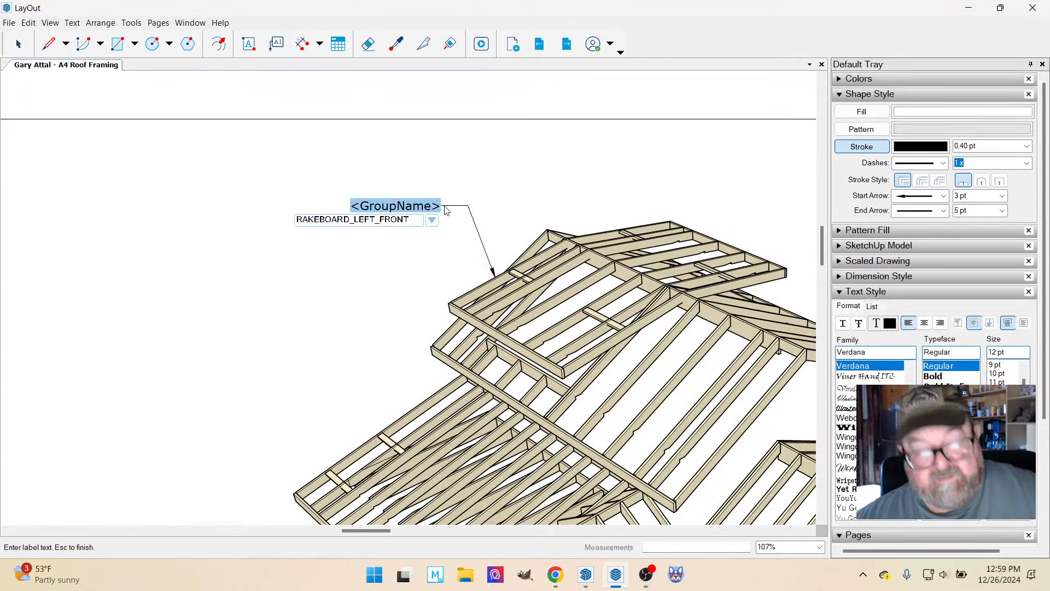
text(ROOF)
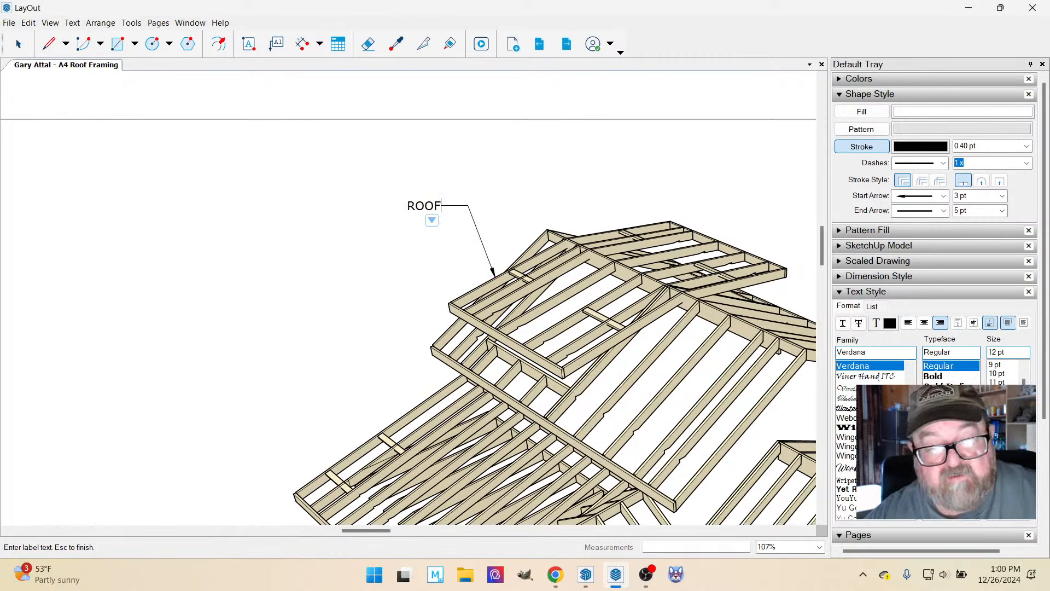
text( DO)
key(BackSpace)
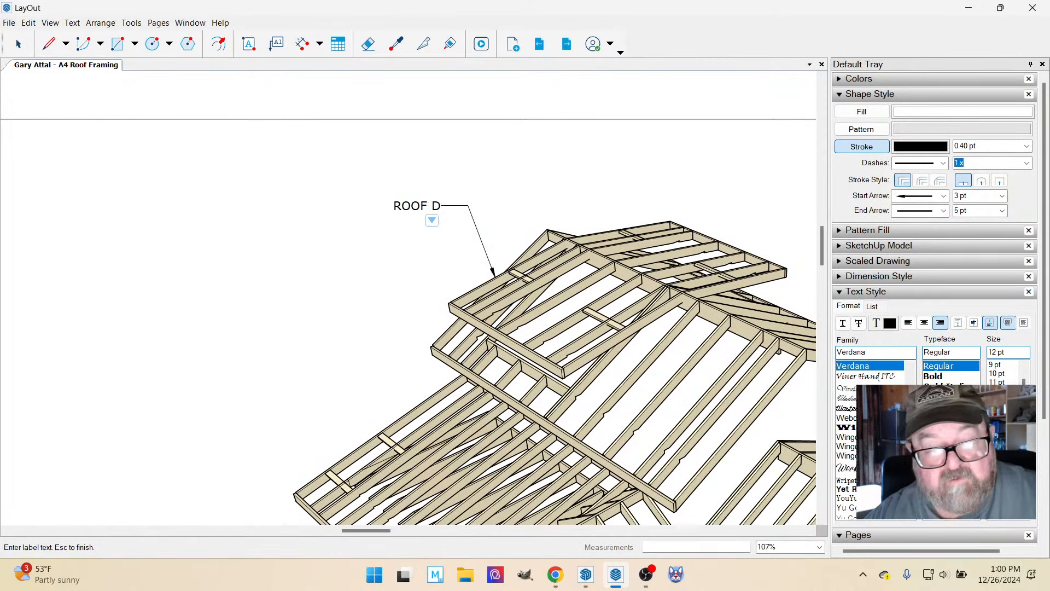
key(BackSpace)
key(BackSpace)
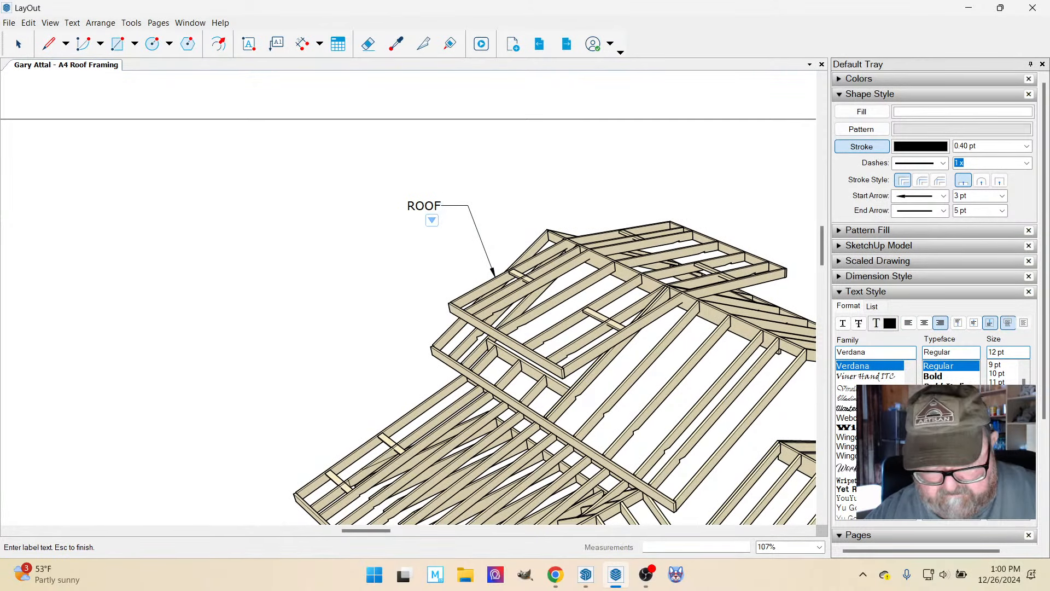
key(Return)
text(DORMERS)
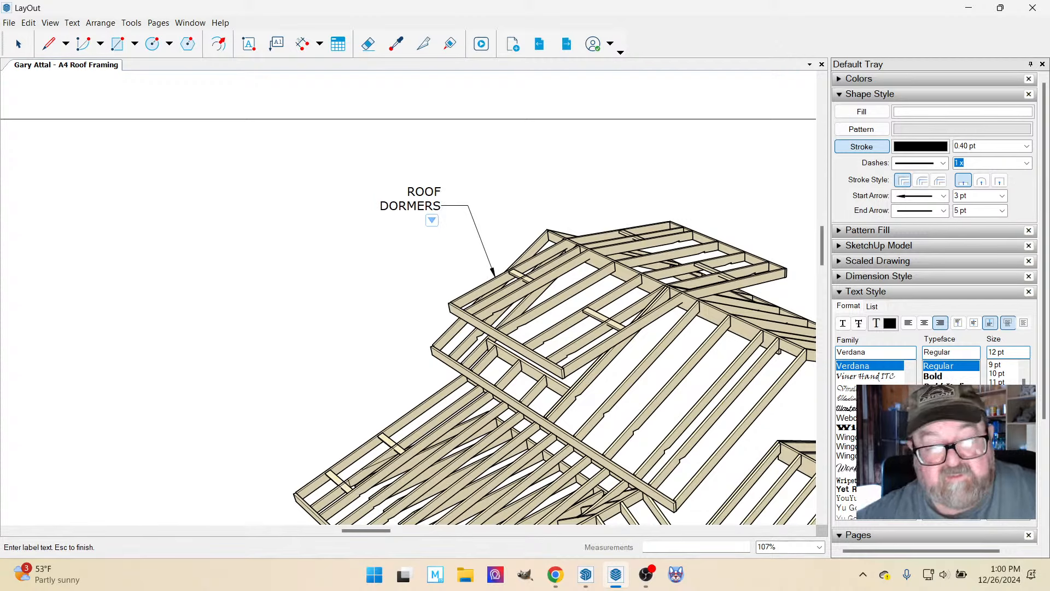
Rework the new dormer label so that "ROOF DORMERS" sits on a single line.
key(BackSpace)
key(BackSpace)
key(BackSpace)
key(BackSpace)
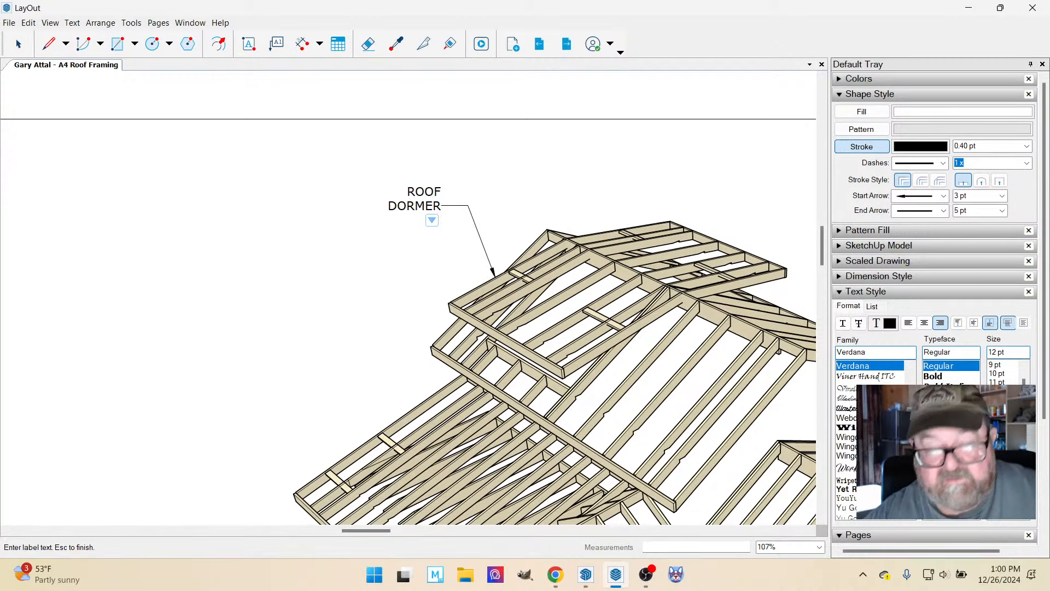
key(BackSpace)
key(BackSpace)
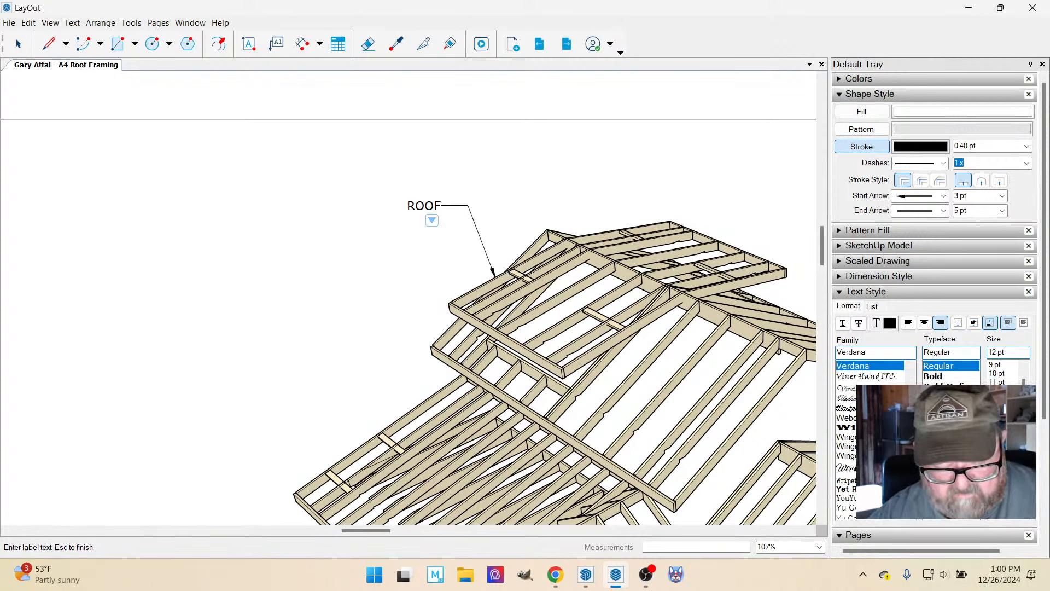
text(DORMERS)
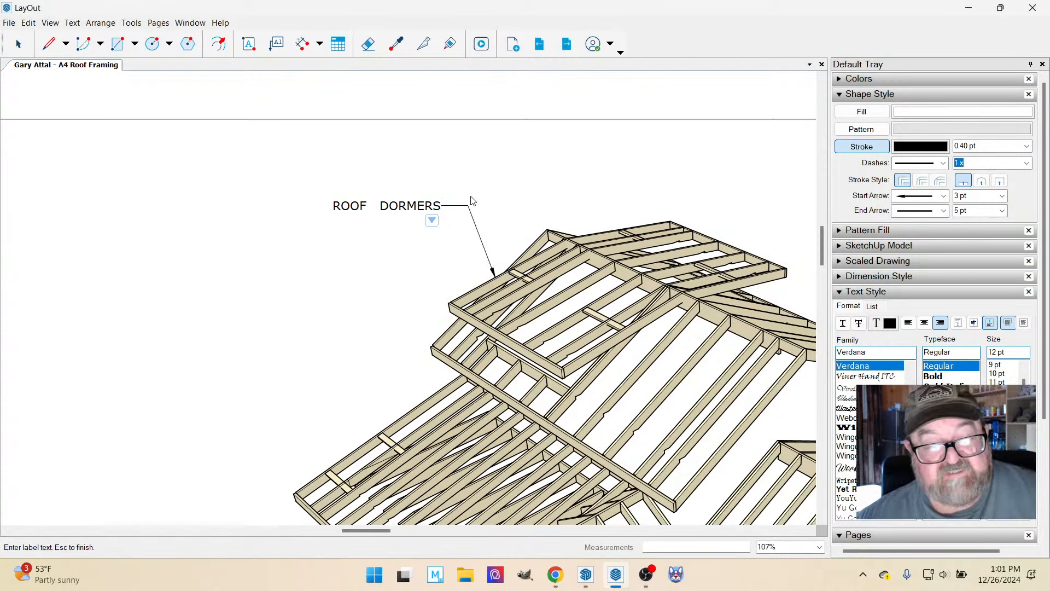
Add a second leader without text from the "ROOF DORMERS" label to the far dormer's roof framing.
click(276, 43)
click(615, 227)
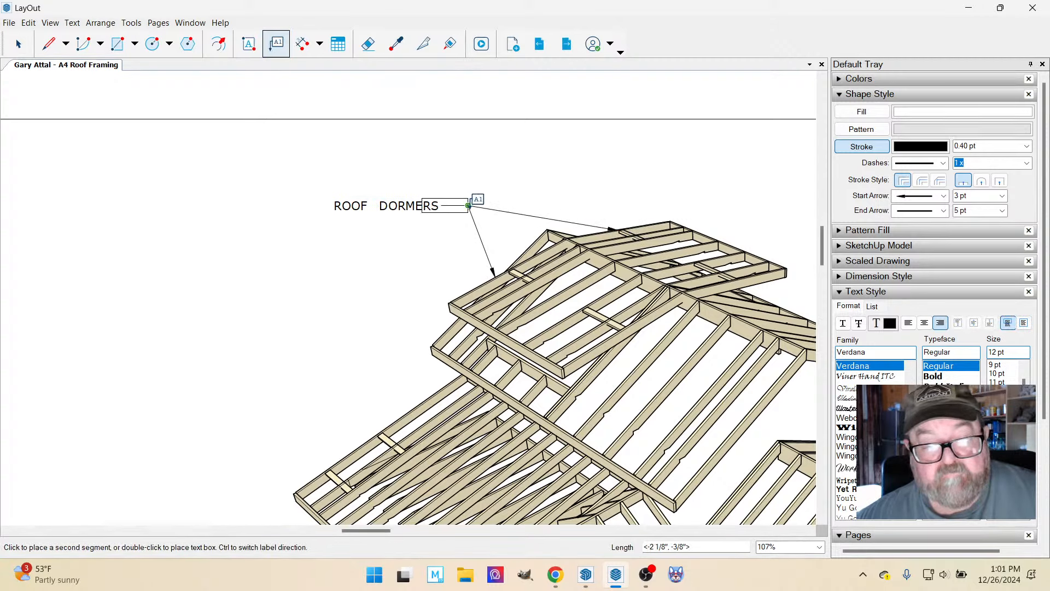
click(550, 206)
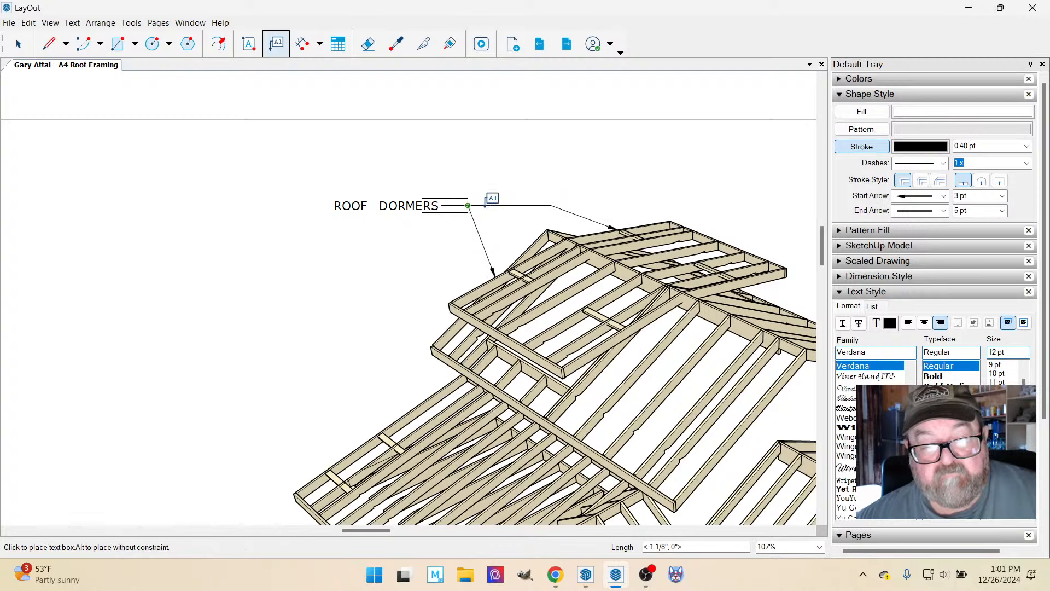
click(469, 206)
key(alt)
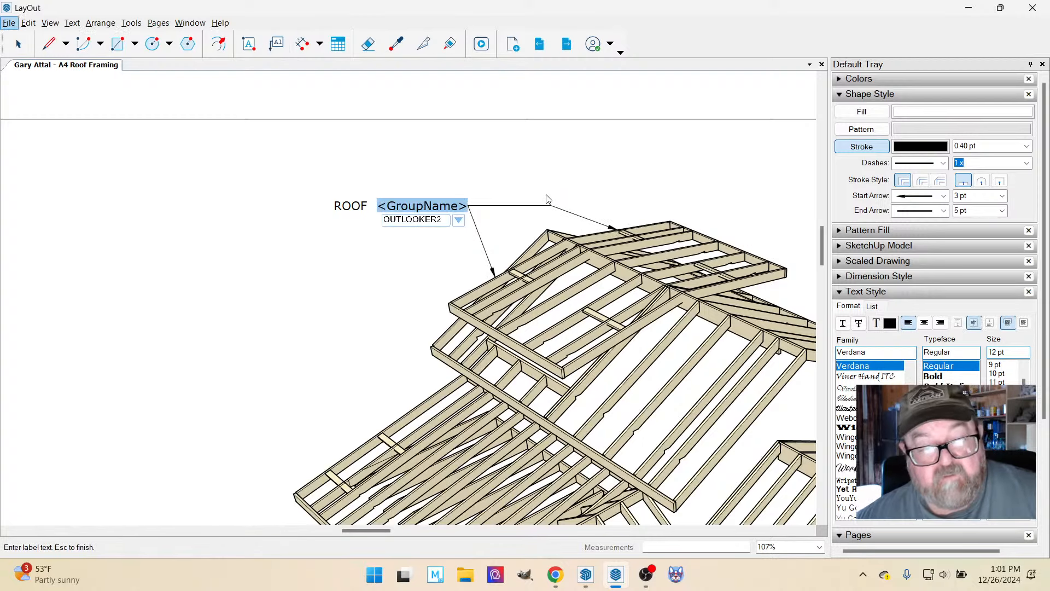
click(18, 43)
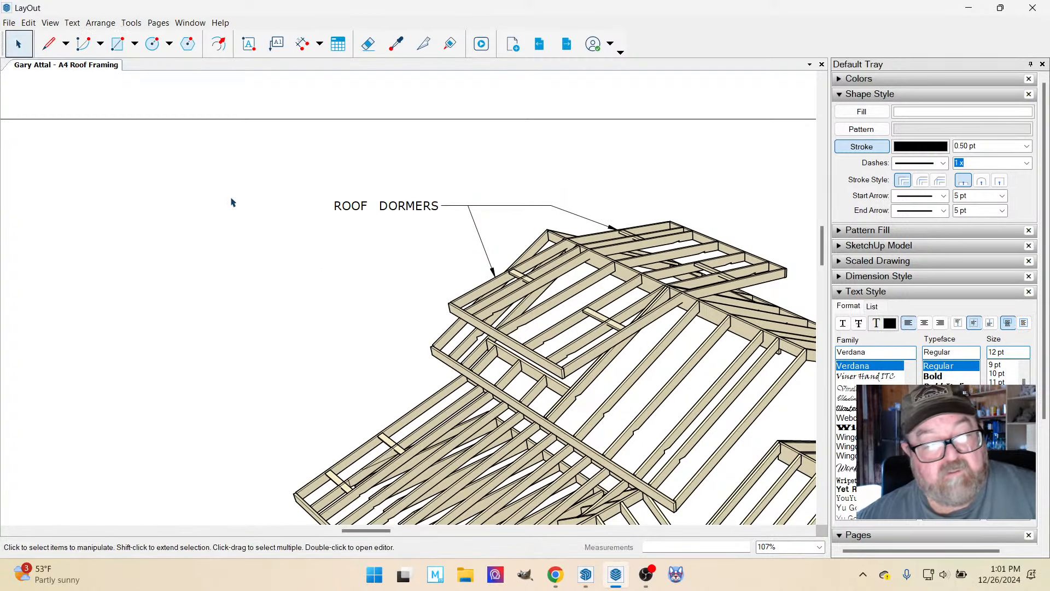
Remove the extra spaces between "ROOF" and "DORMERS" in the dormer label.
click(238, 202)
scroll(302, 185, down, 1)
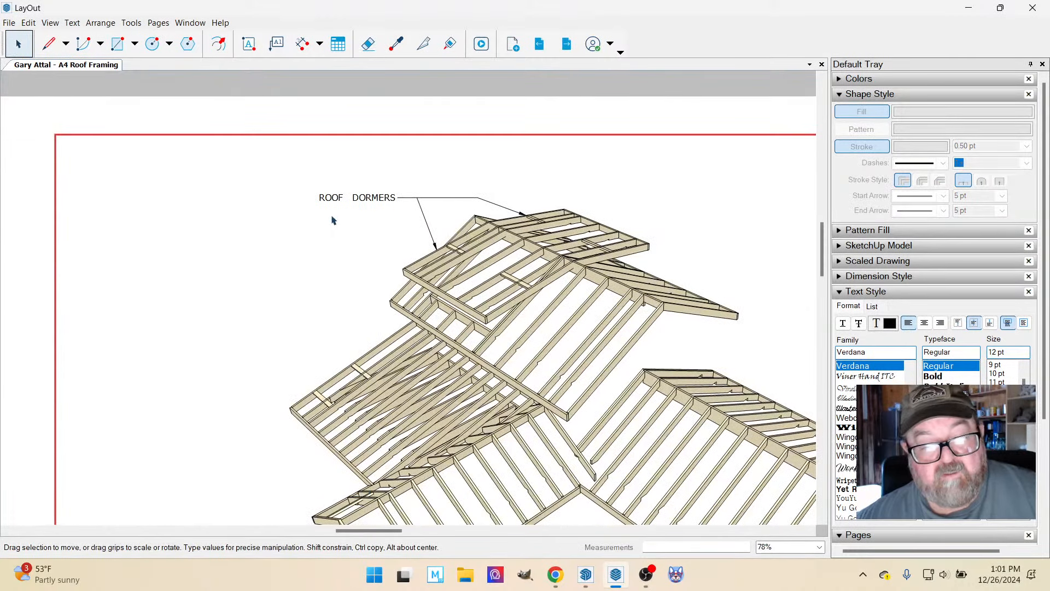
scroll(334, 218, up, 1)
click(339, 198)
double_click(339, 197)
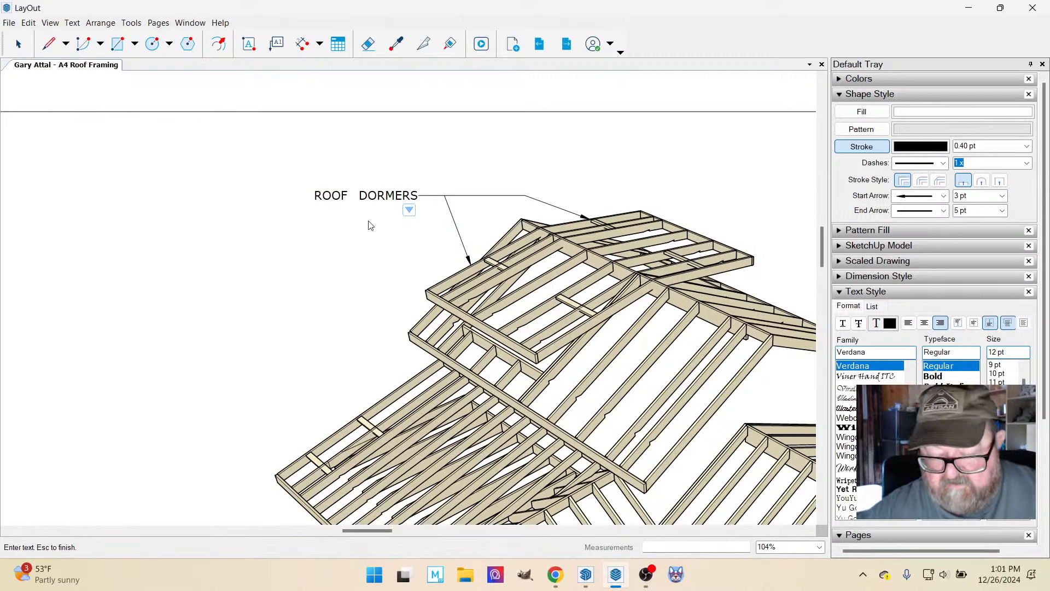
key(BackSpace)
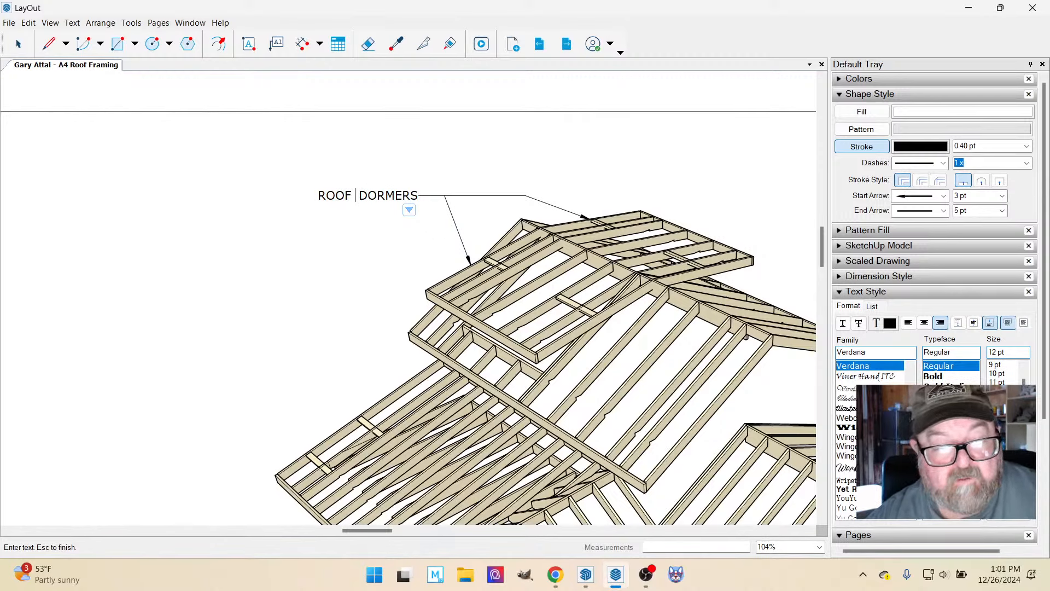
key(Delete)
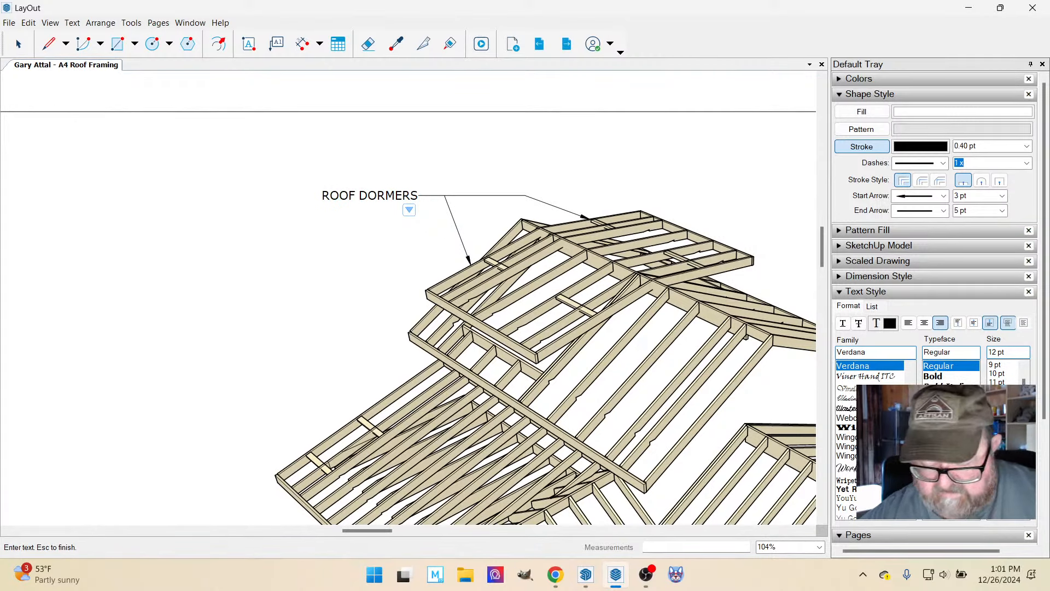
Insert "NEW" before the dormer label's text and break it into two lines, "NEW ROOF" above "DORMERS".
key(Left)
key(Left)
key(Left)
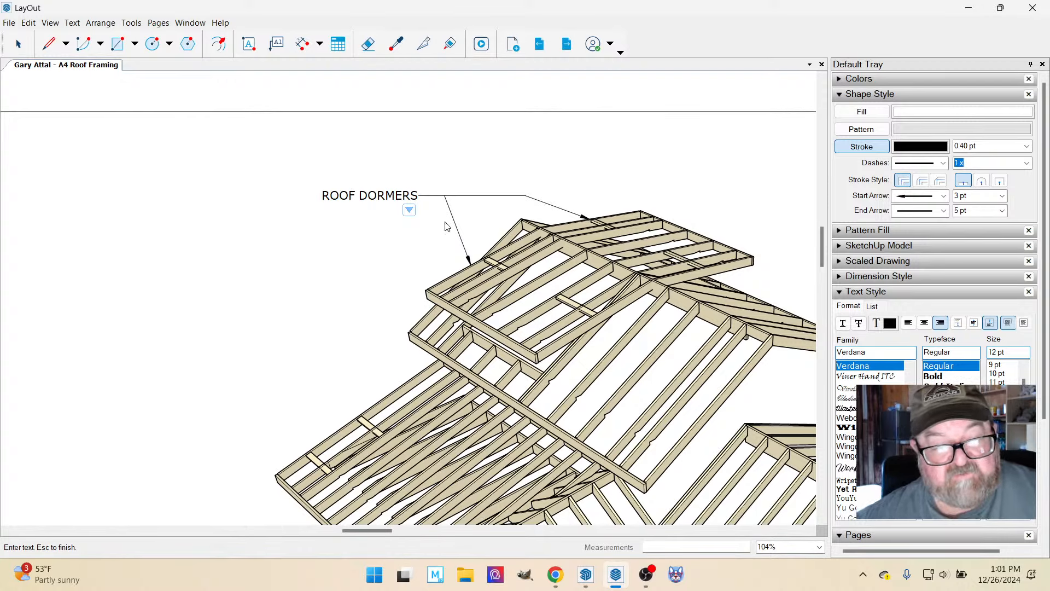
click(325, 194)
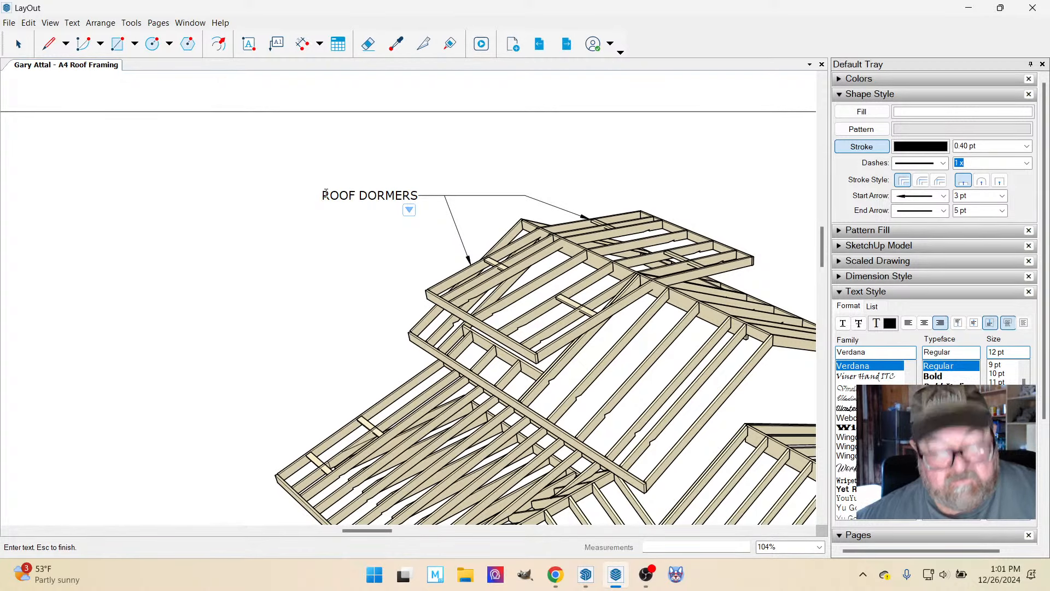
text(NEW)
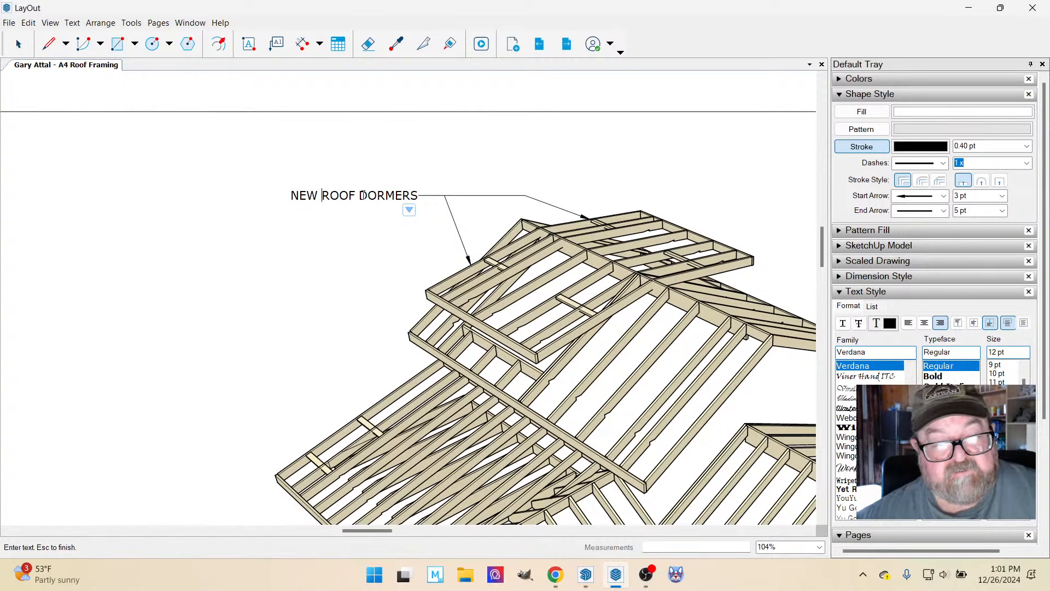
key(Return)
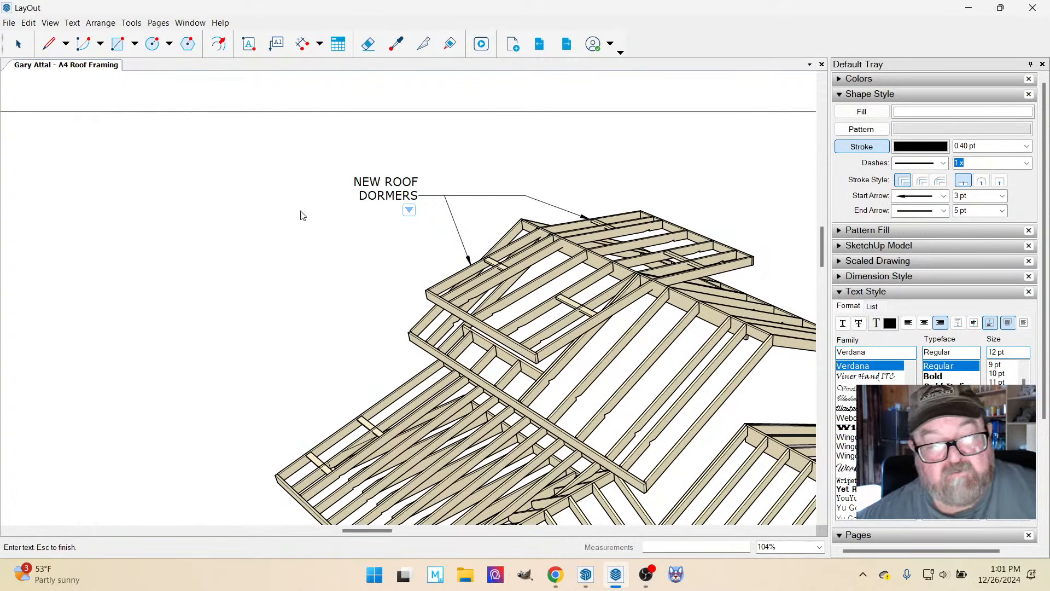
key(Escape)
Add a leader label reading "EXIST ROOF" to the eave of the long existing roof in the upper perspective view.
scroll(386, 183, down, 3)
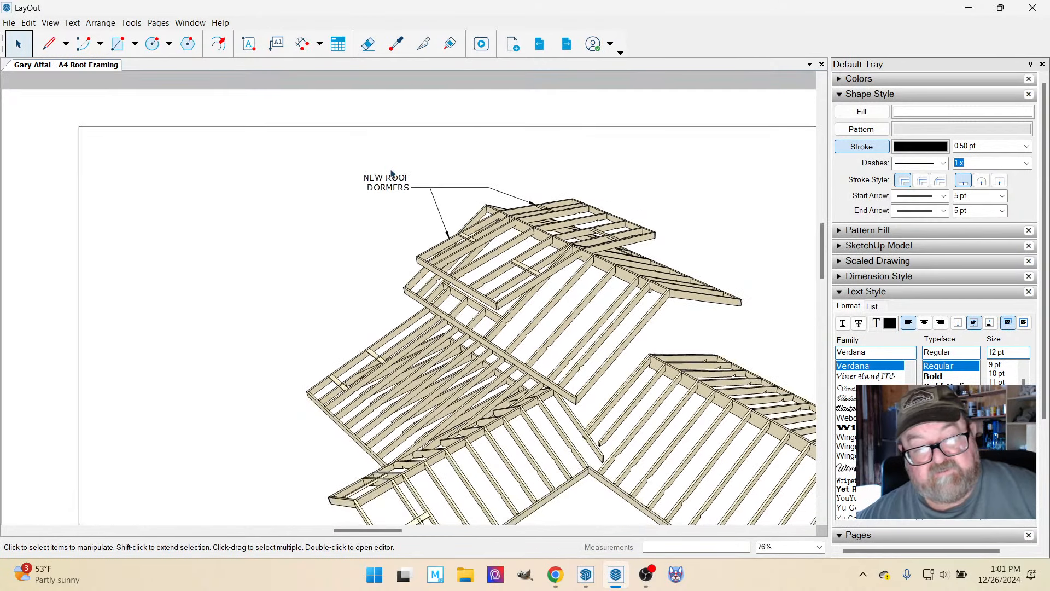
scroll(452, 266, down, 2)
scroll(638, 321, up, 3)
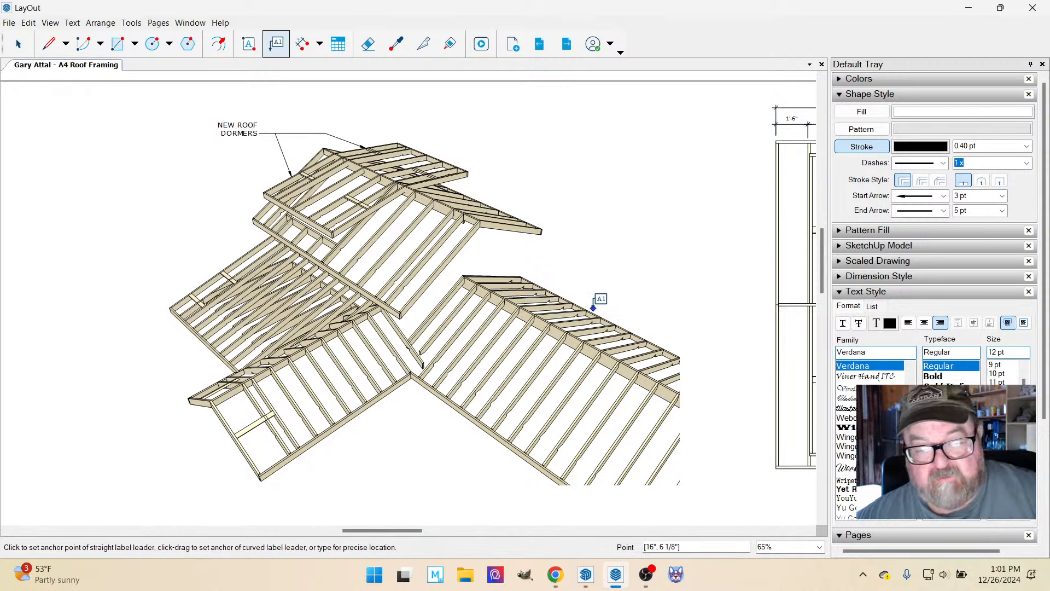
click(594, 312)
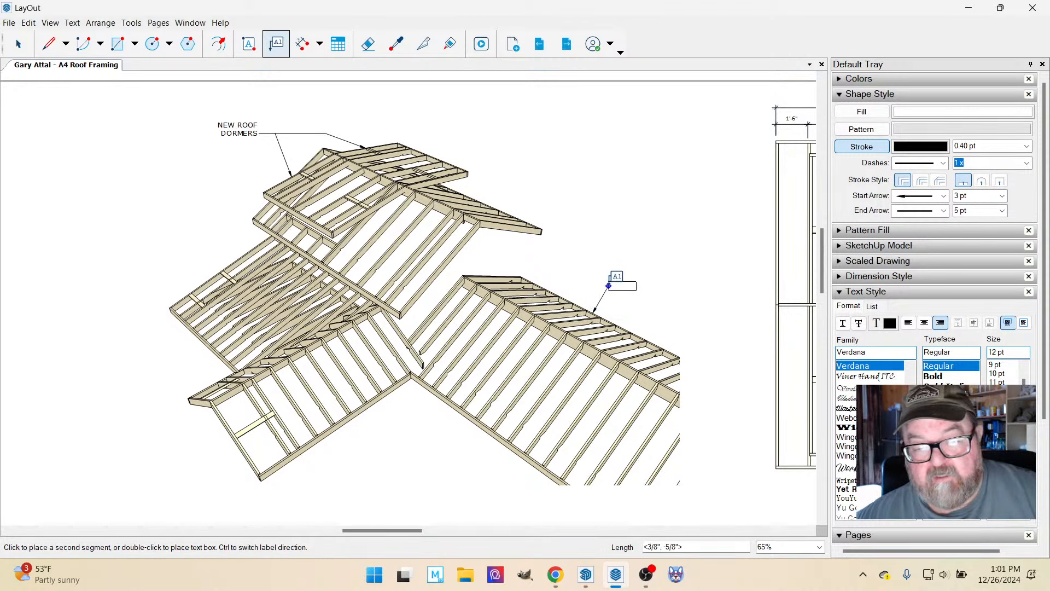
click(614, 285)
click(623, 286)
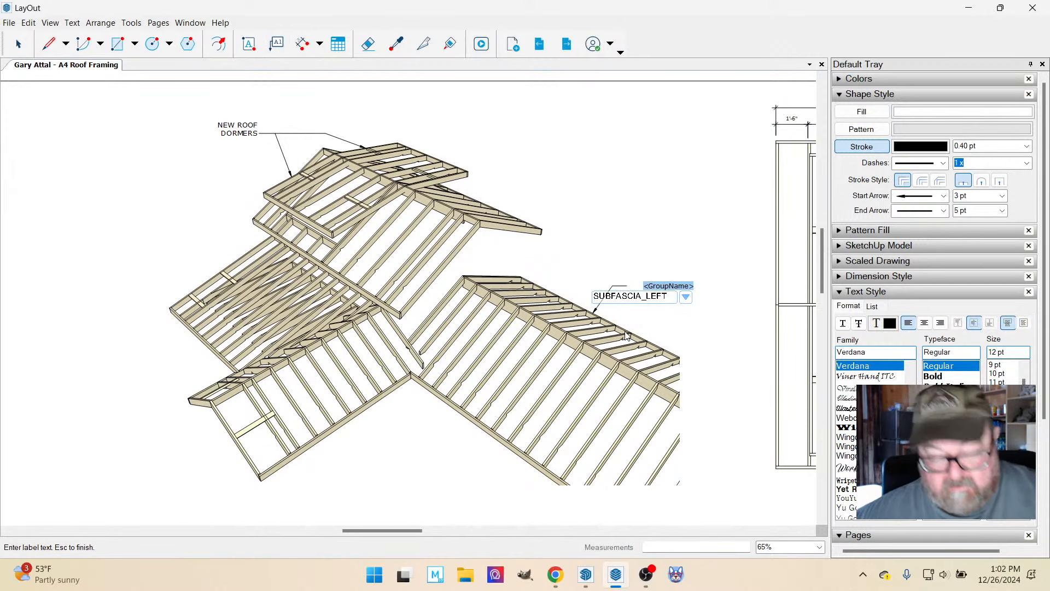
text(EXIST)
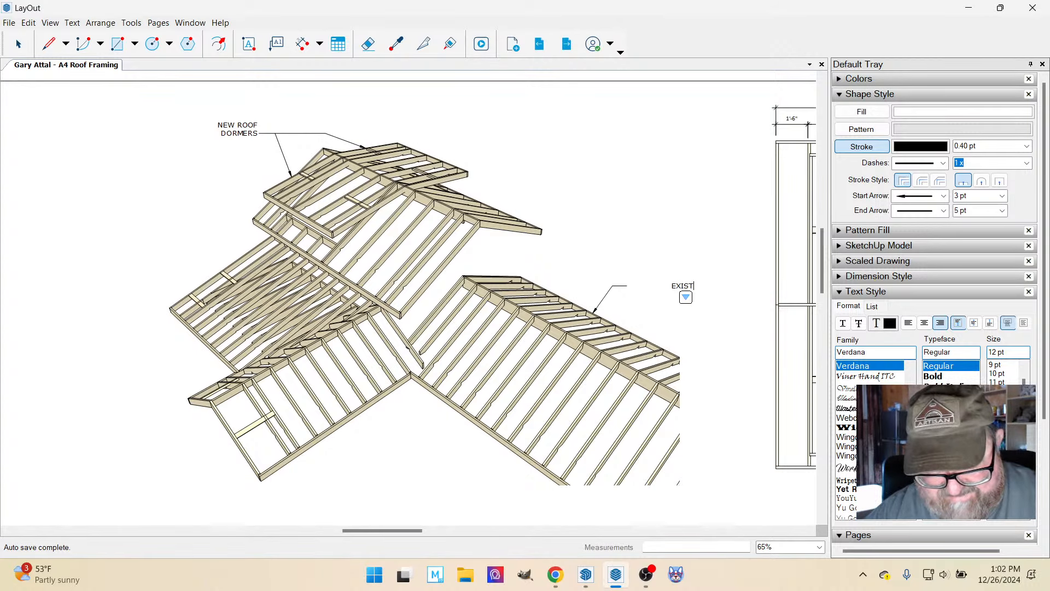
text(ROOF)
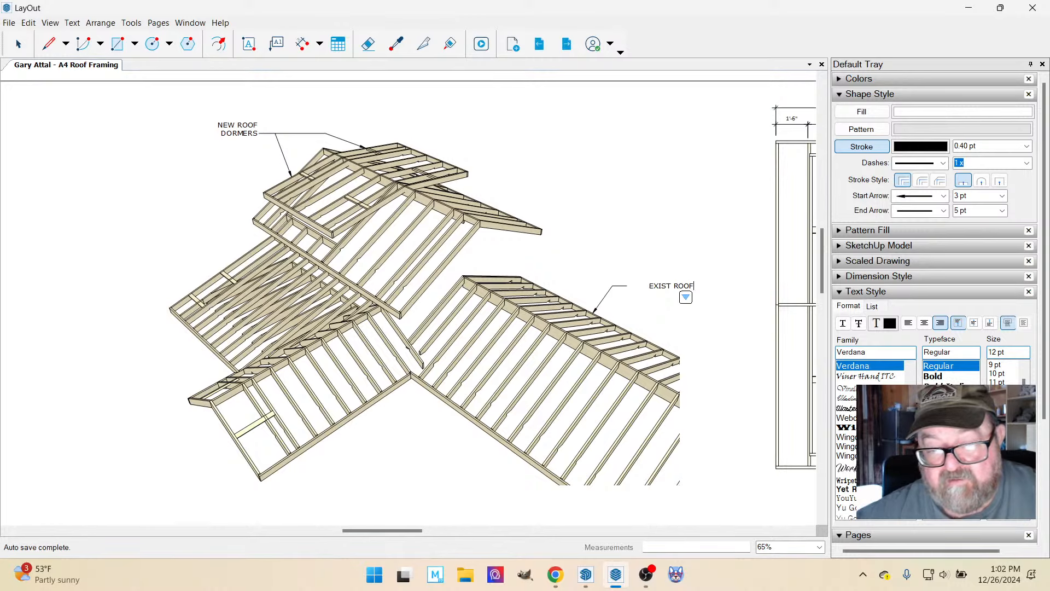
click(658, 232)
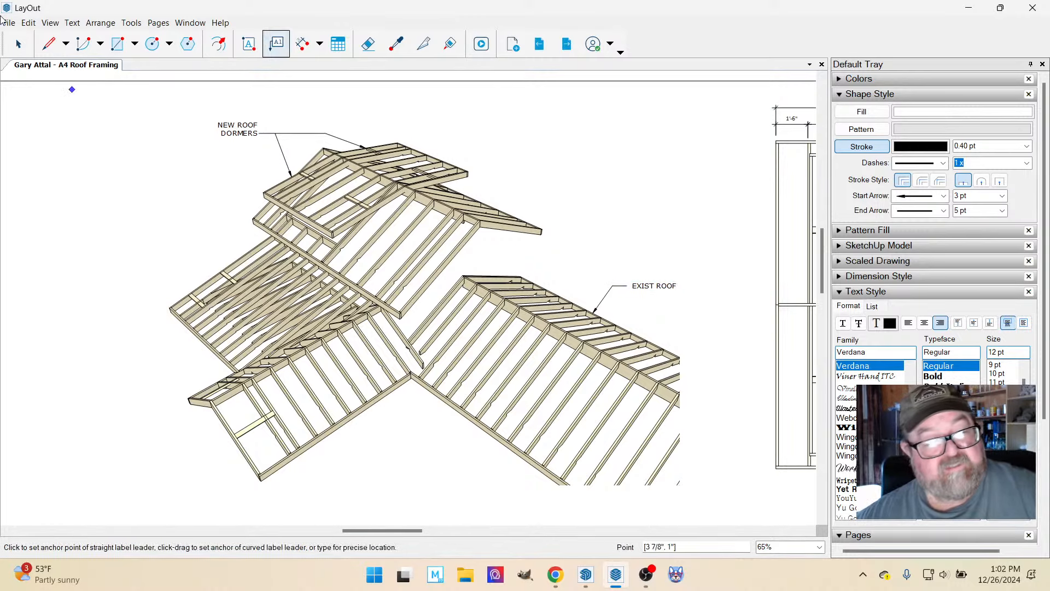
click(18, 44)
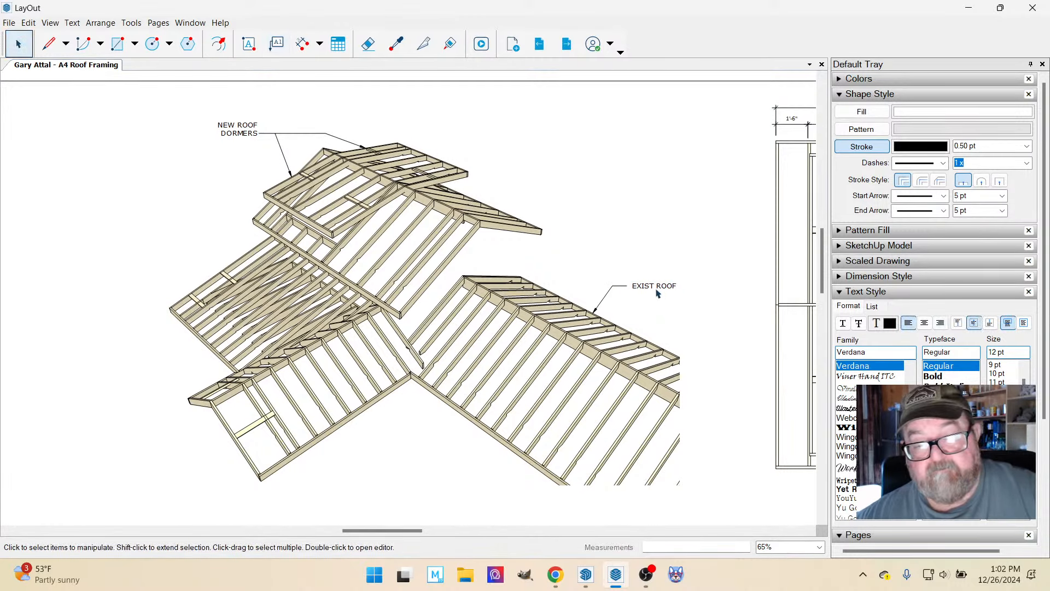
Left-align the "EXIST ROOF" label's text and add "STRUCTURE" as its second line.
click(657, 285)
click(908, 323)
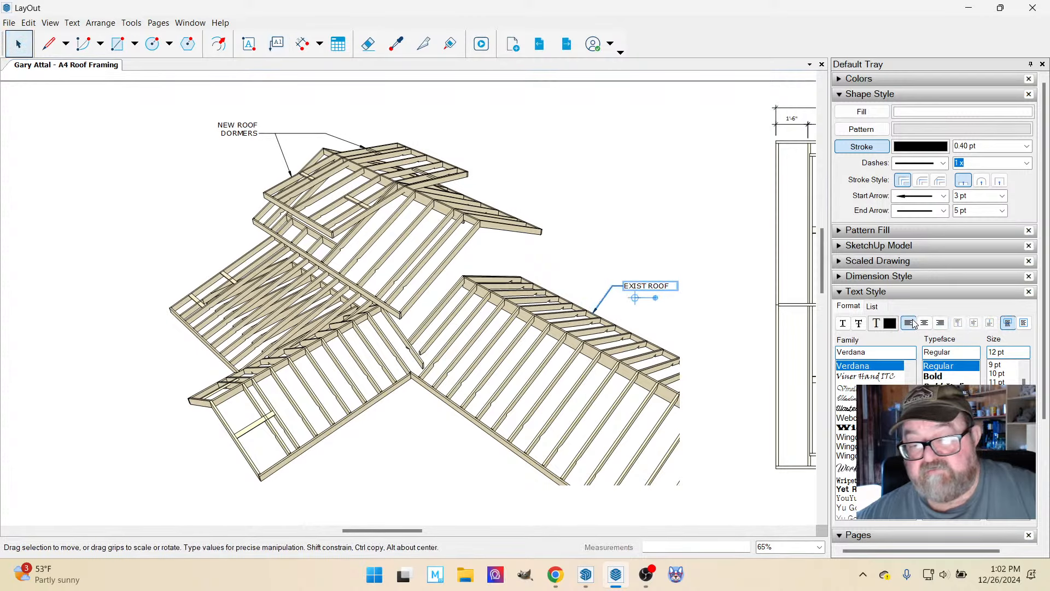
double_click(666, 285)
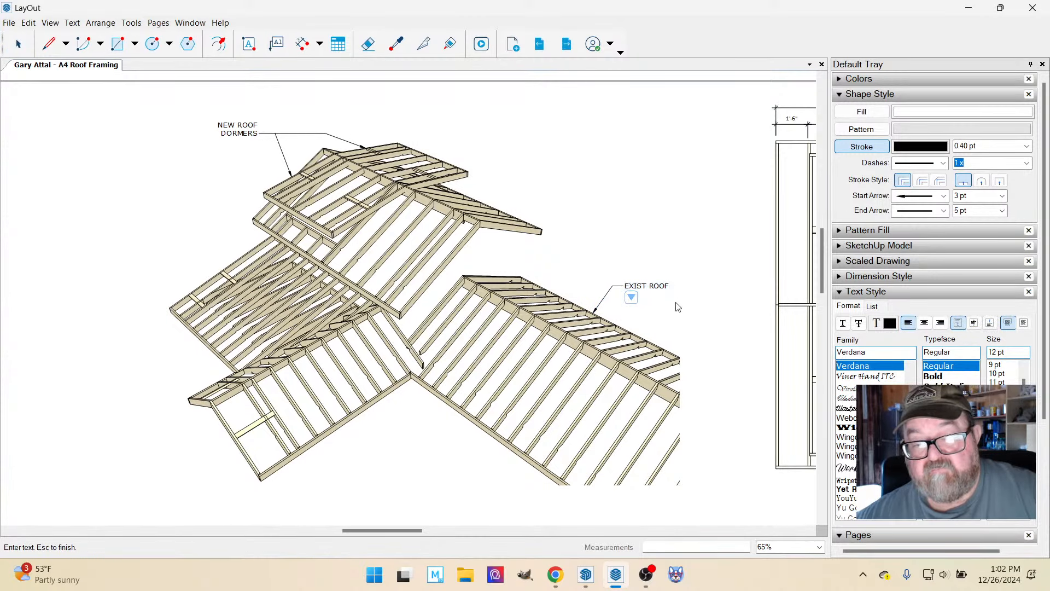
key(Return)
text(STRUC)
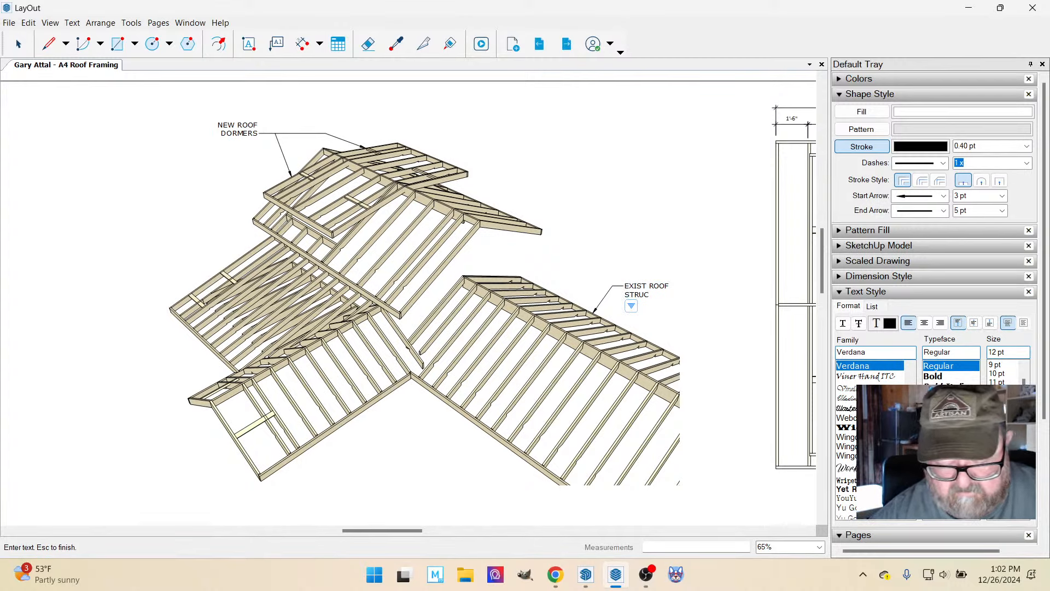
text(TURE)
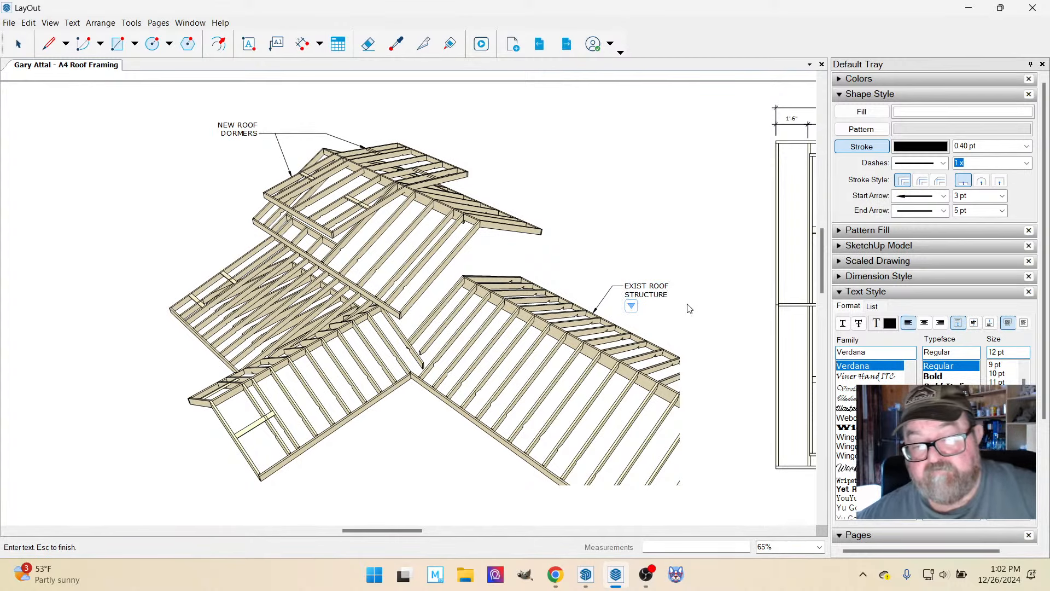
click(632, 256)
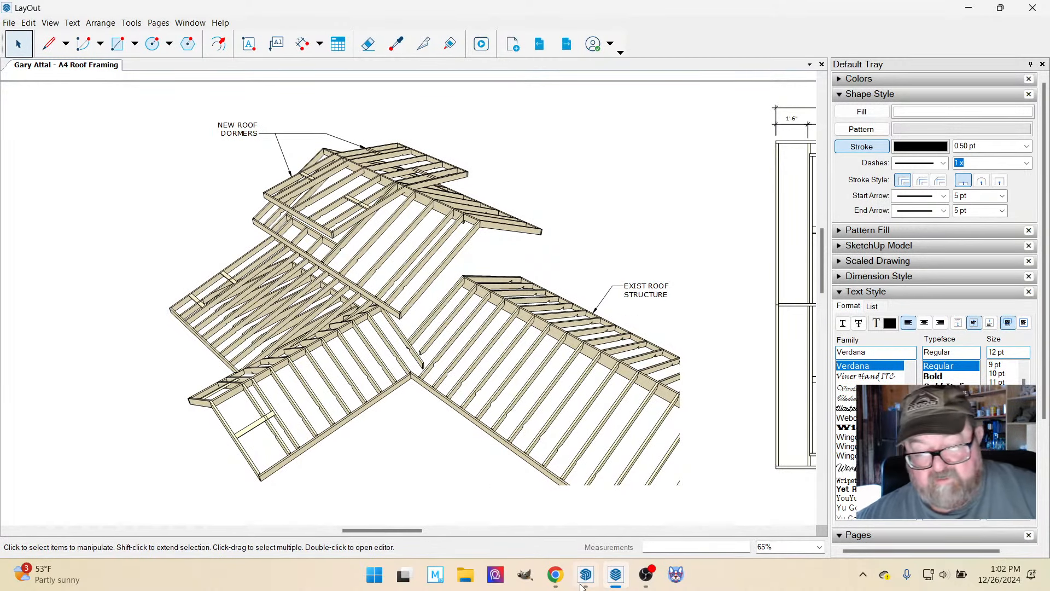
mouse_move(556, 575)
click(576, 542)
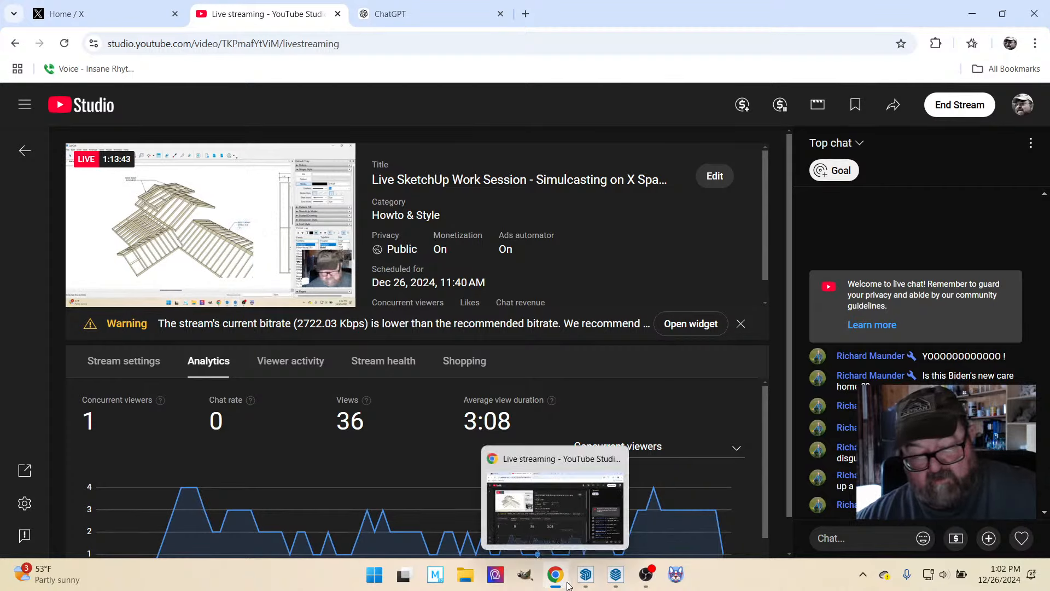
click(586, 575)
mouse_move(614, 579)
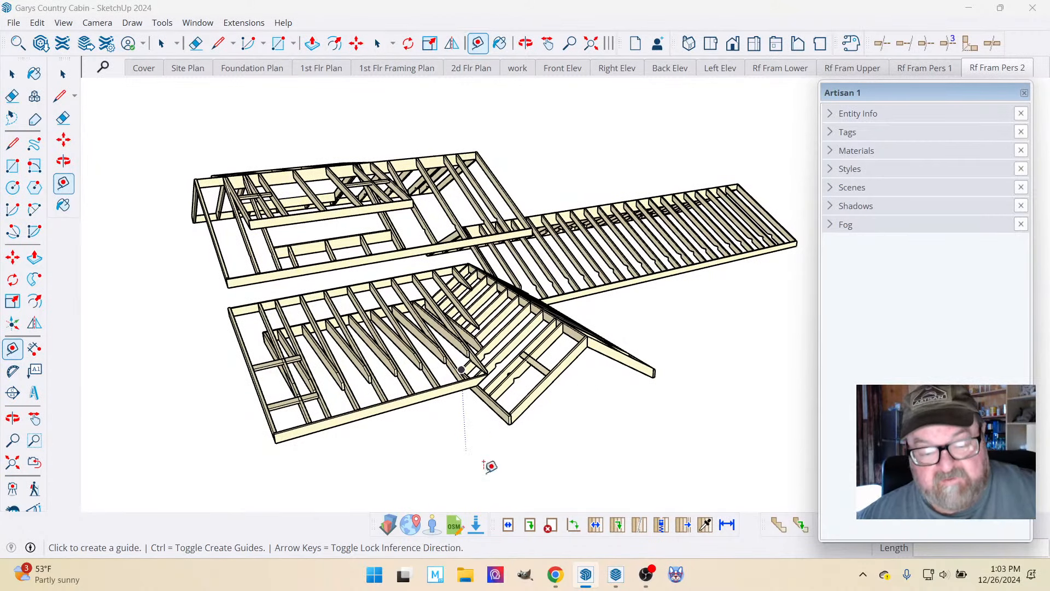
click(616, 575)
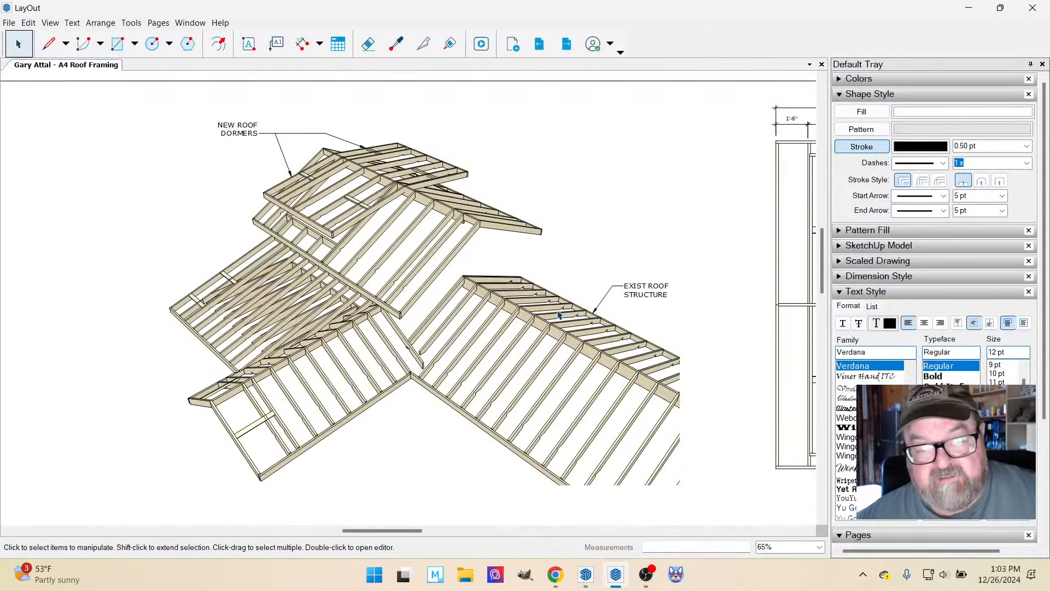
Add a leader label reading "NEW SHED" over "ROOF" to the upper edge of the shed roof framing below the dormers.
scroll(559, 315, down, 2)
scroll(286, 344, up, 3)
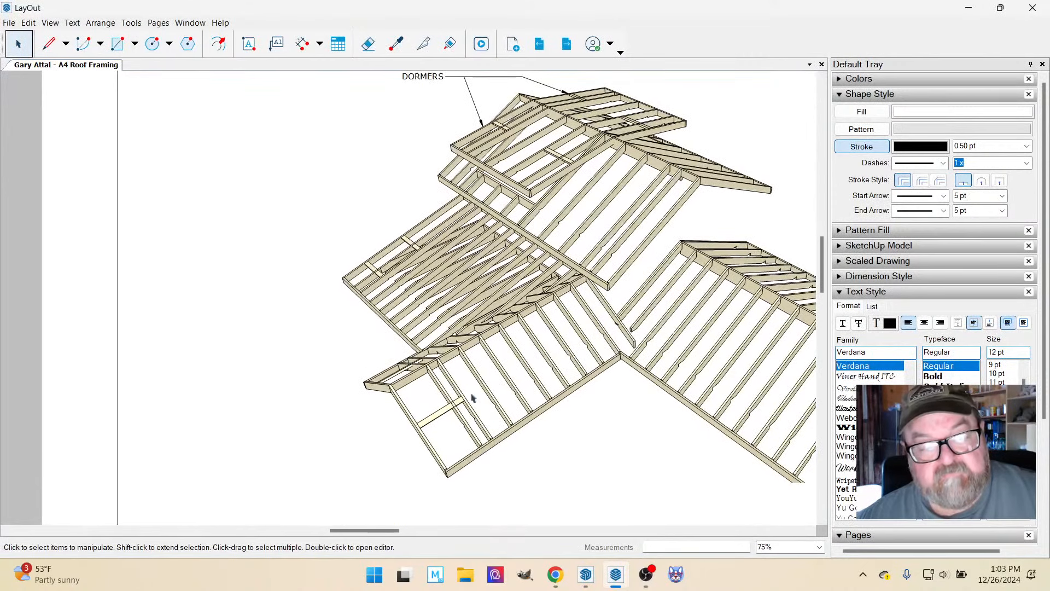
scroll(472, 395, down, 1)
scroll(329, 232, up, 1)
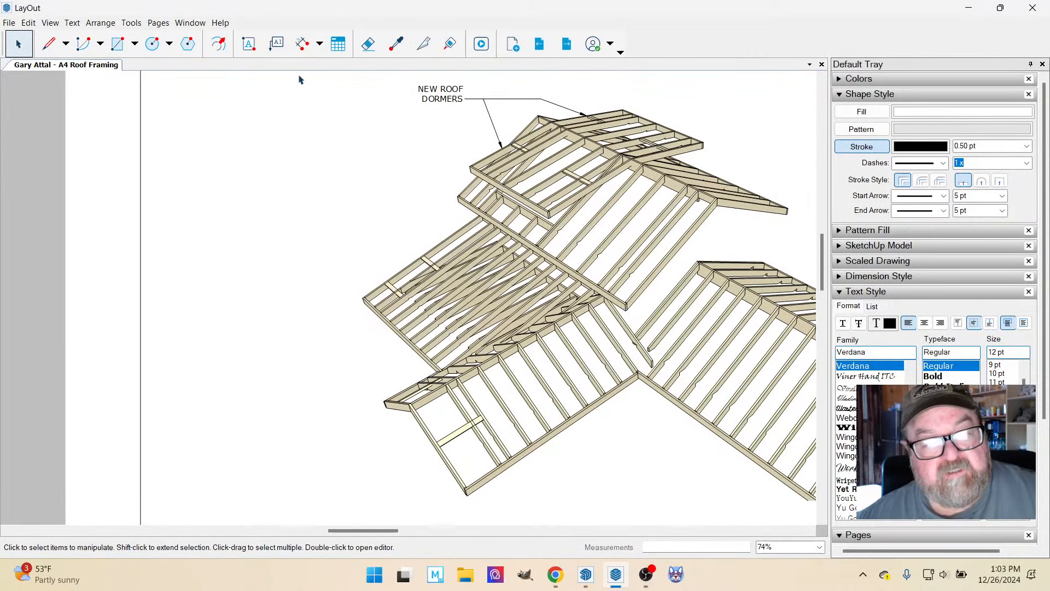
click(270, 46)
scroll(403, 233, up, 2)
click(404, 241)
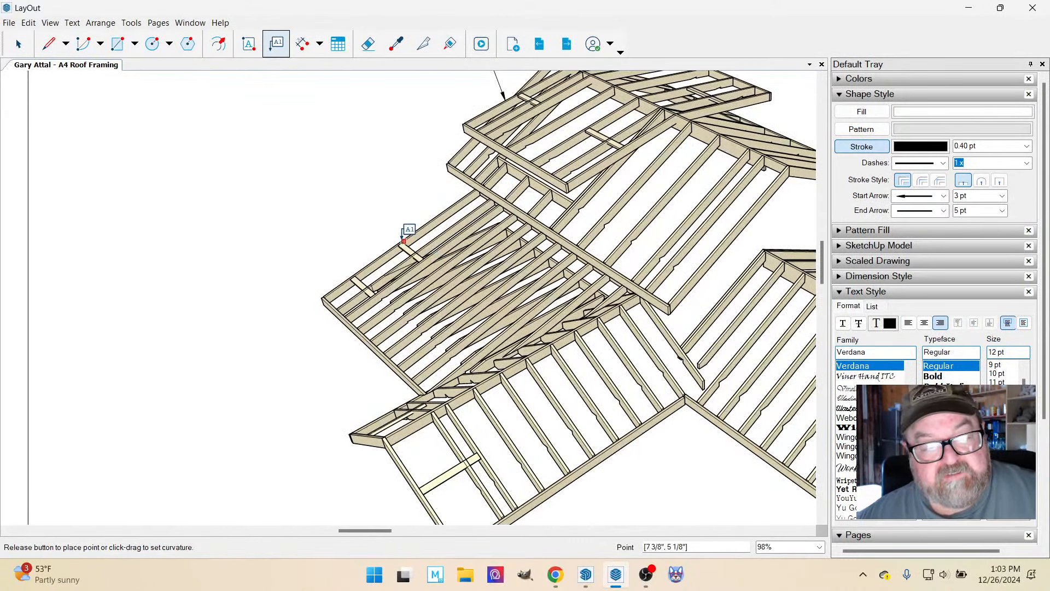
click(383, 221)
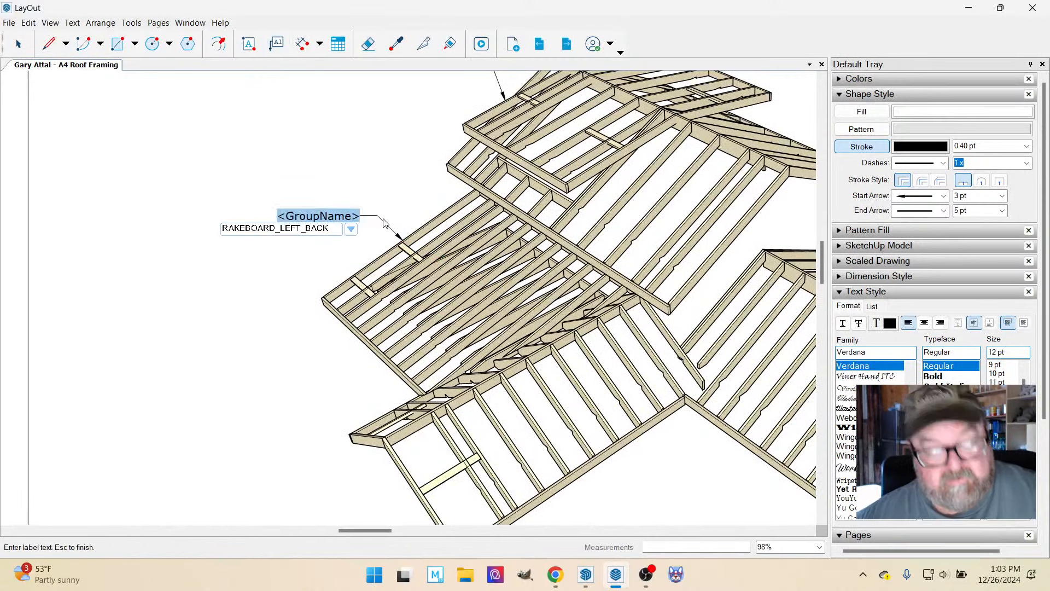
text(NEW)
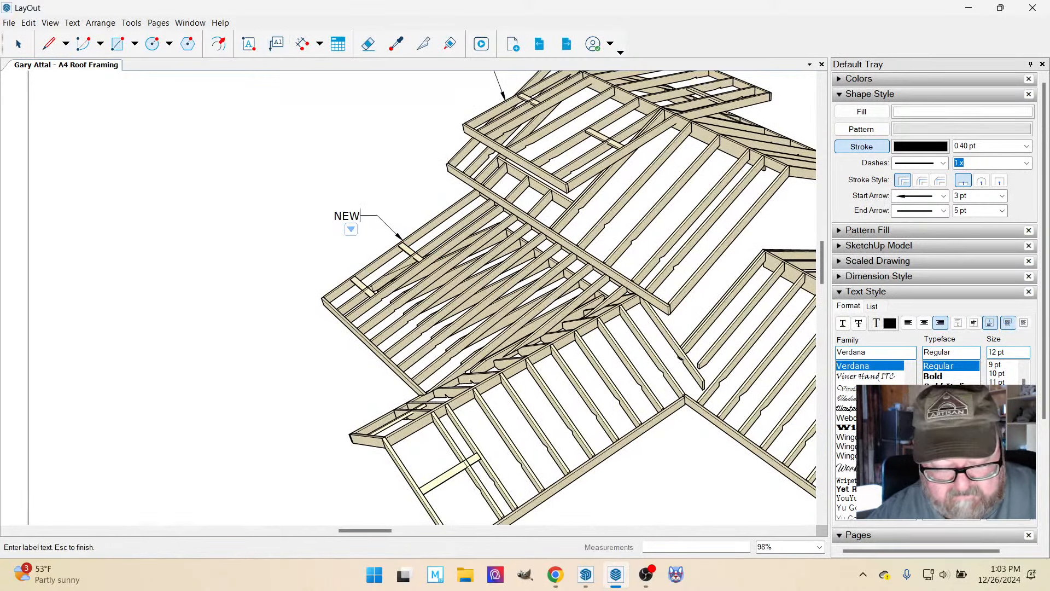
text( SHED)
key(Return)
text(ROO)
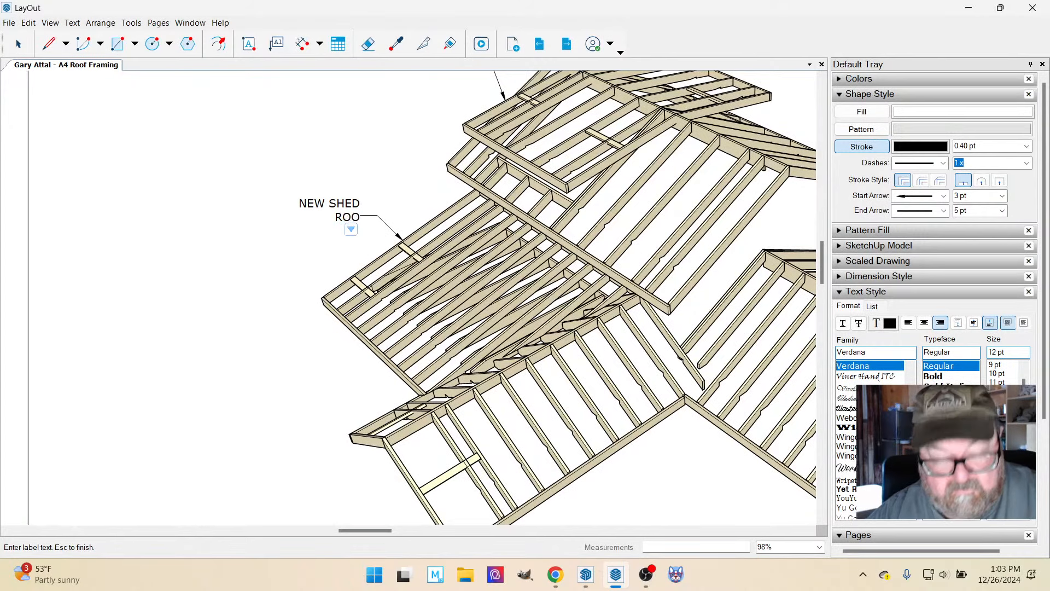
text(F)
key(Escape)
Add a leader label reading "NEW GABLE" over "ROOF" to the end of the lower gable roof framing.
scroll(402, 254, down, 5)
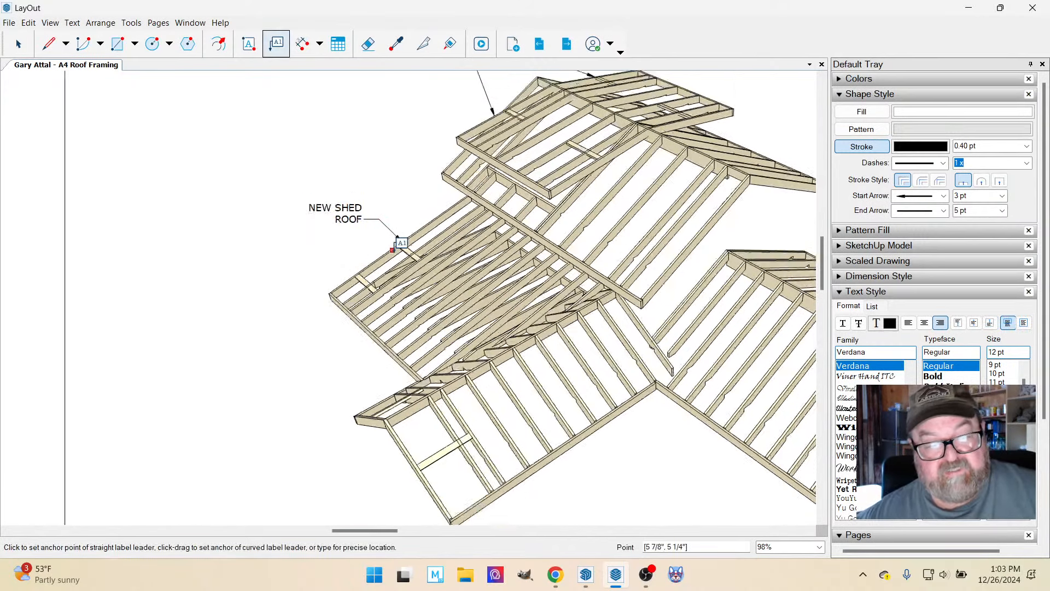
scroll(558, 399, up, 3)
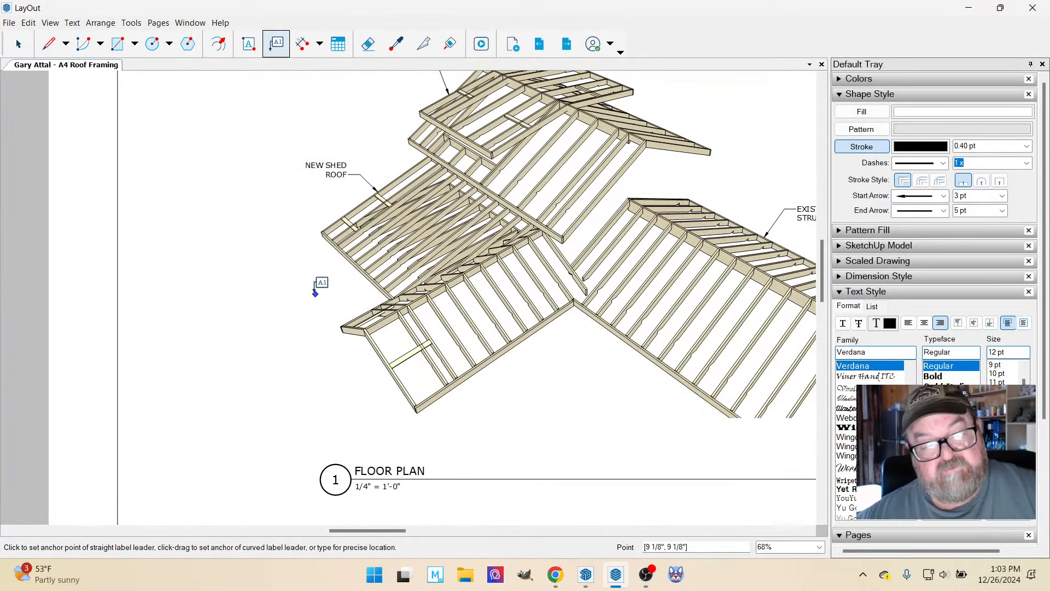
scroll(322, 287, up, 3)
click(376, 321)
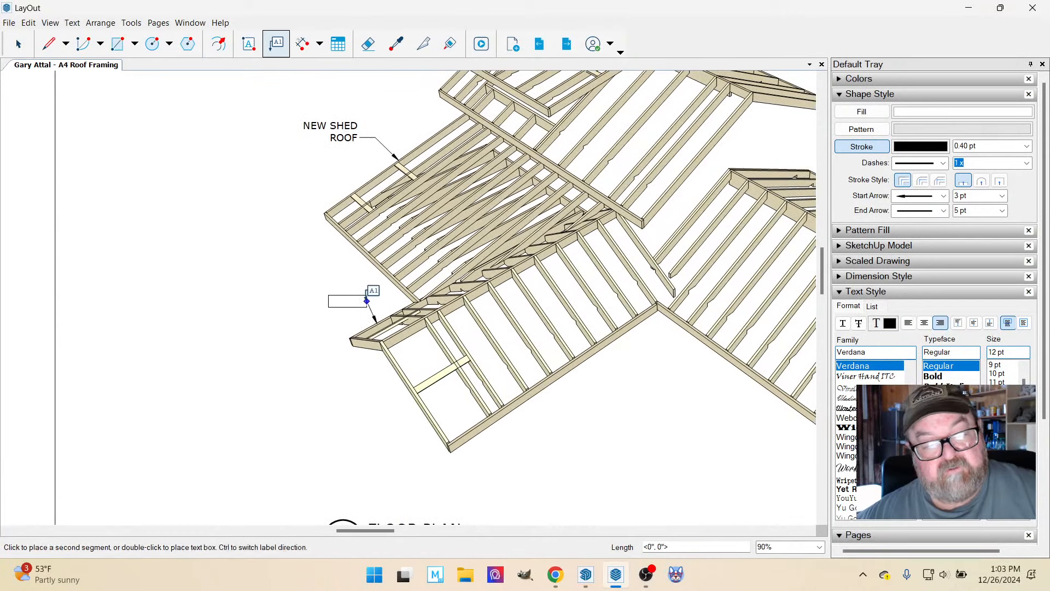
click(349, 295)
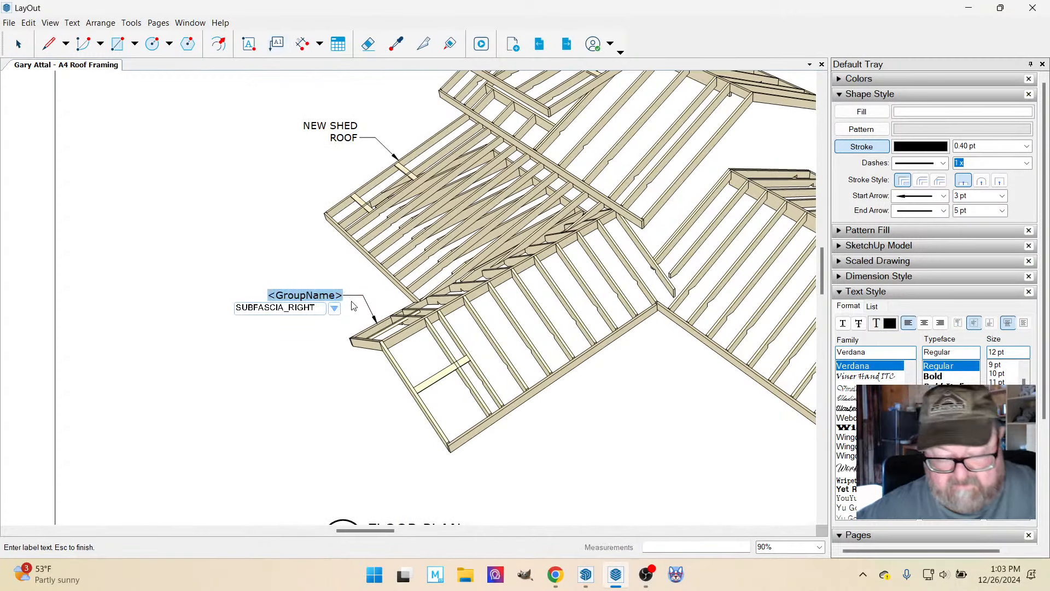
text(NEW)
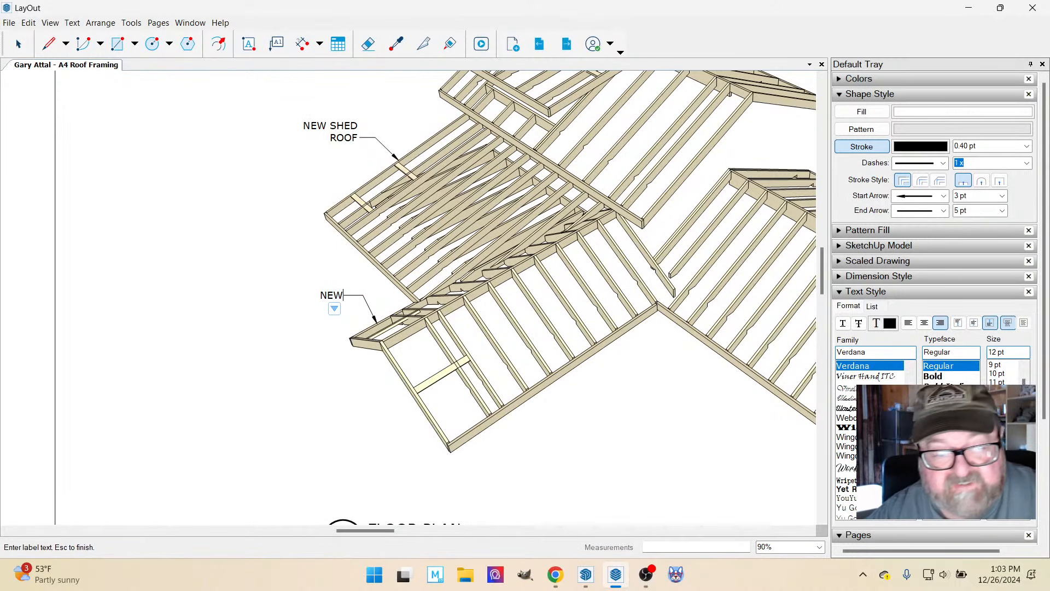
text( GABLE)
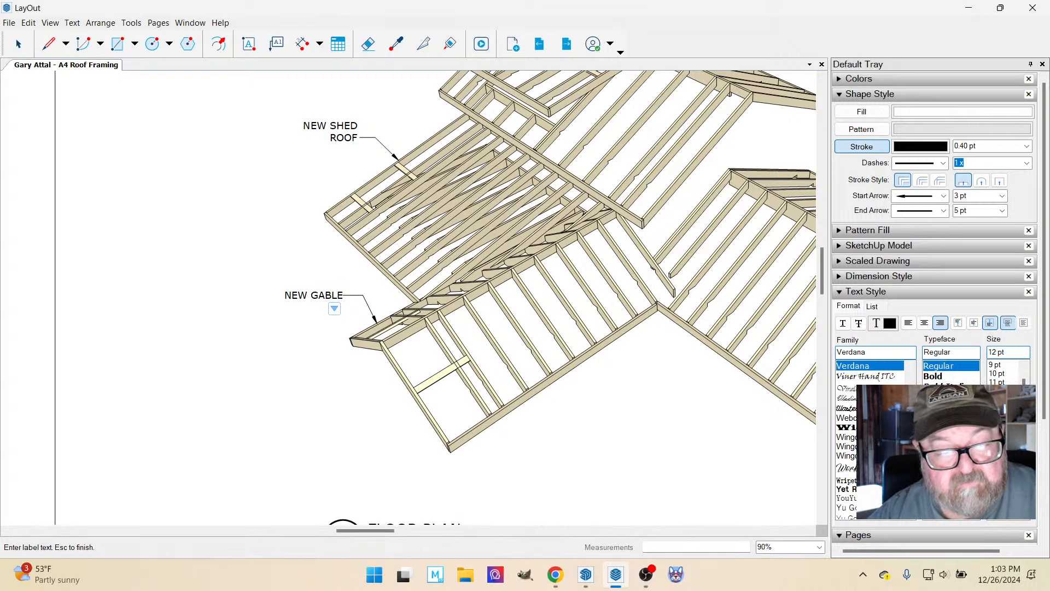
key(Return)
text(ROOF)
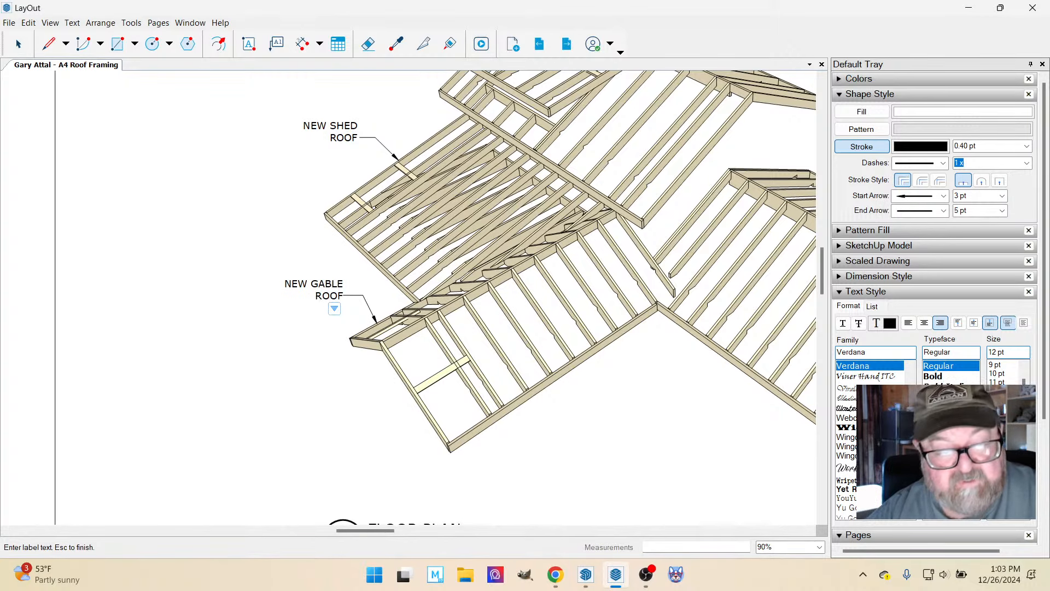
key(Escape)
Add a leader label reading "EXIST GABLE'ROOF" to the sloping edge of the upper gable roof, beside the dormers.
scroll(380, 396, down, 3)
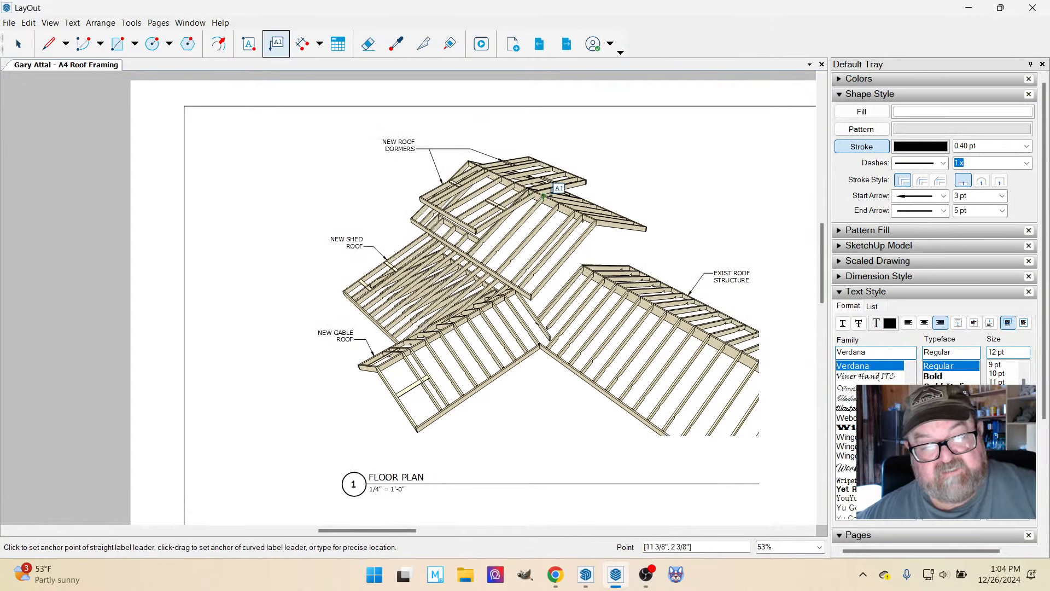
scroll(569, 185, up, 2)
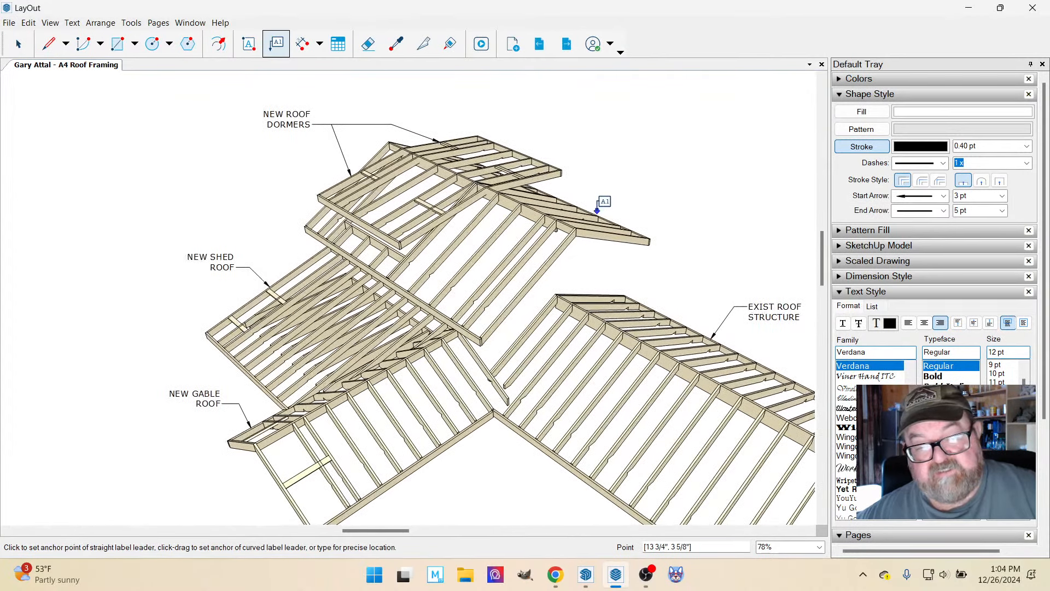
click(598, 213)
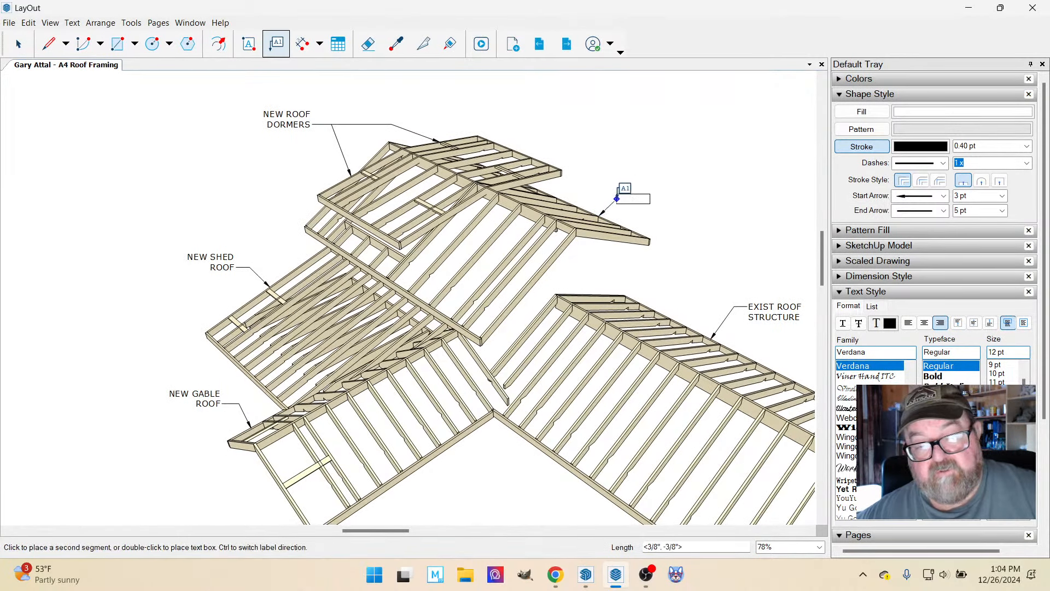
double_click(629, 192)
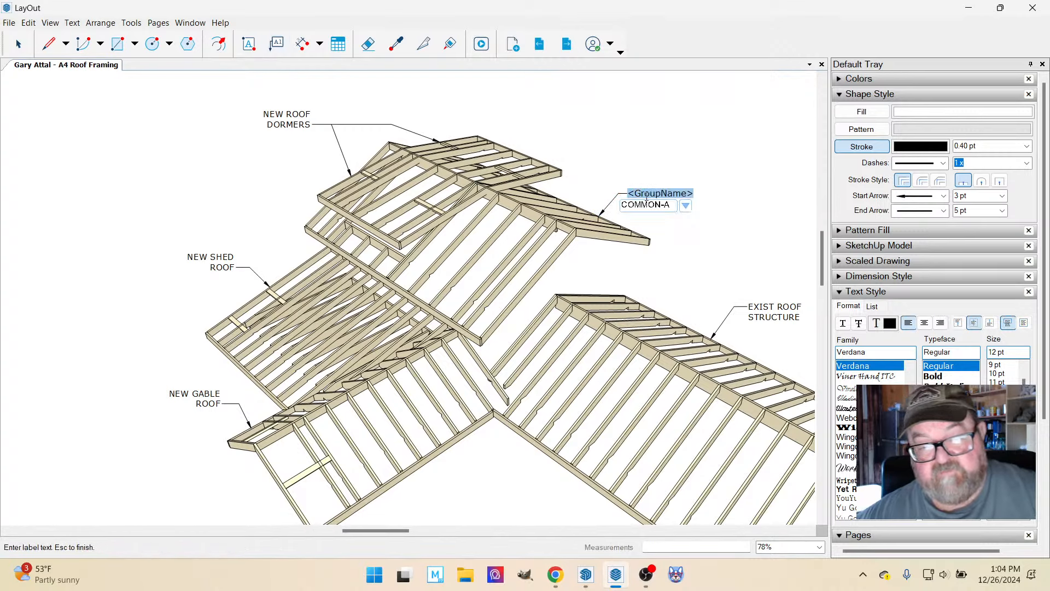
text(EXIST)
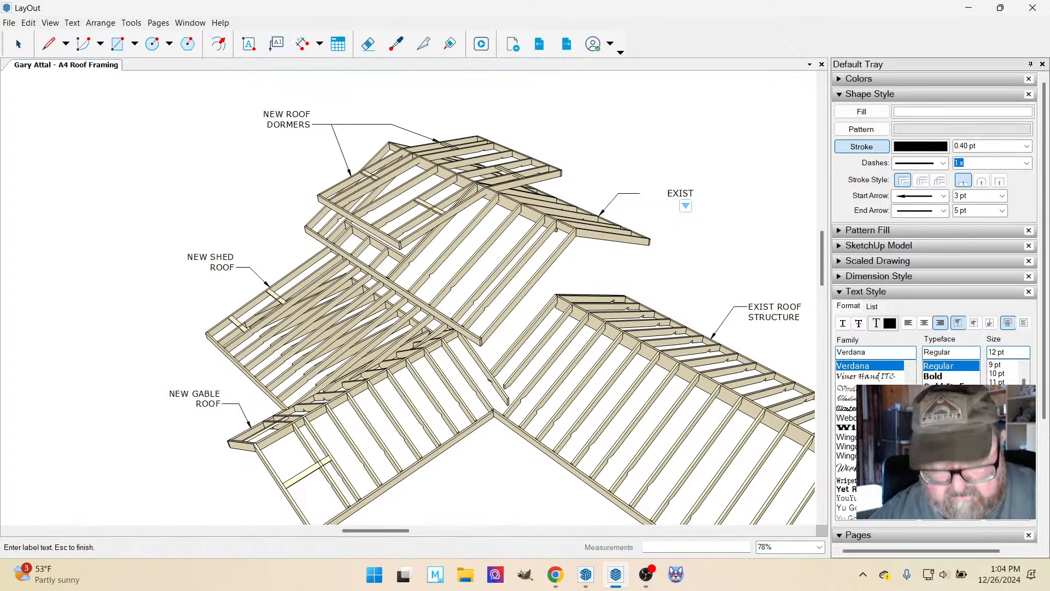
text( GAB)
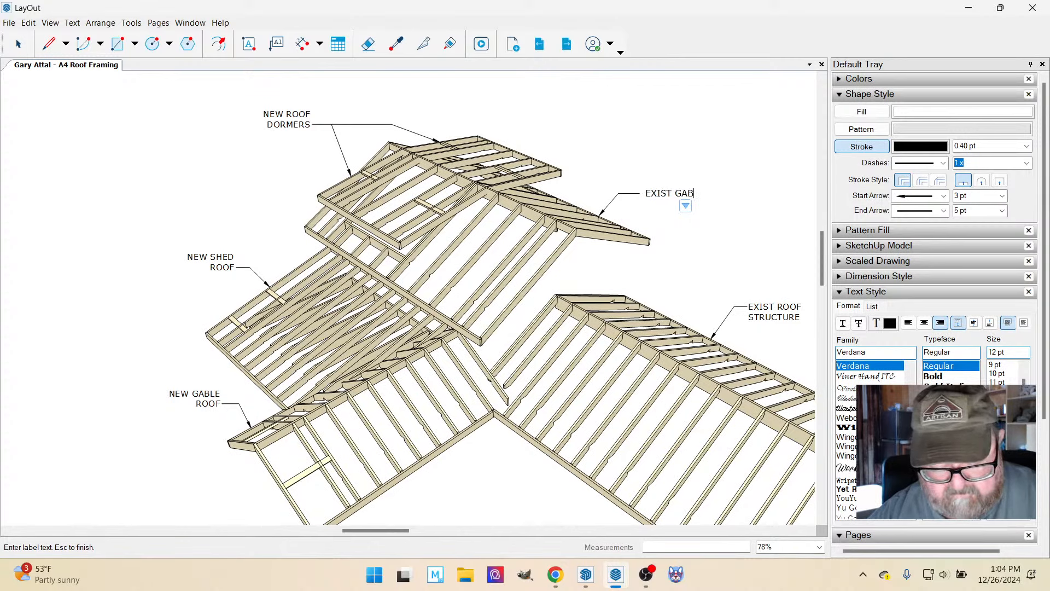
text(LE'ROOF)
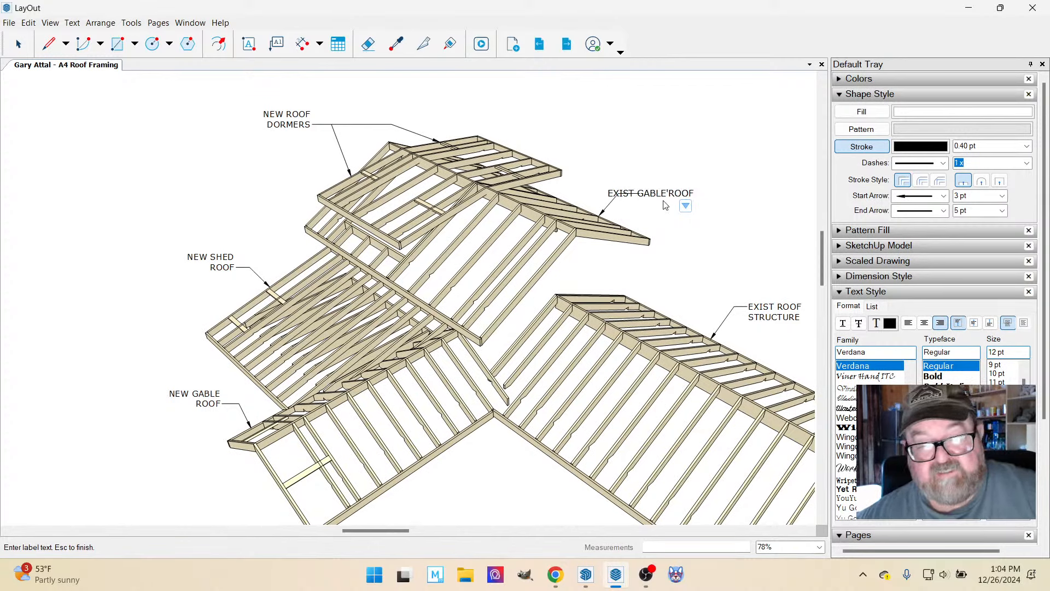
click(18, 44)
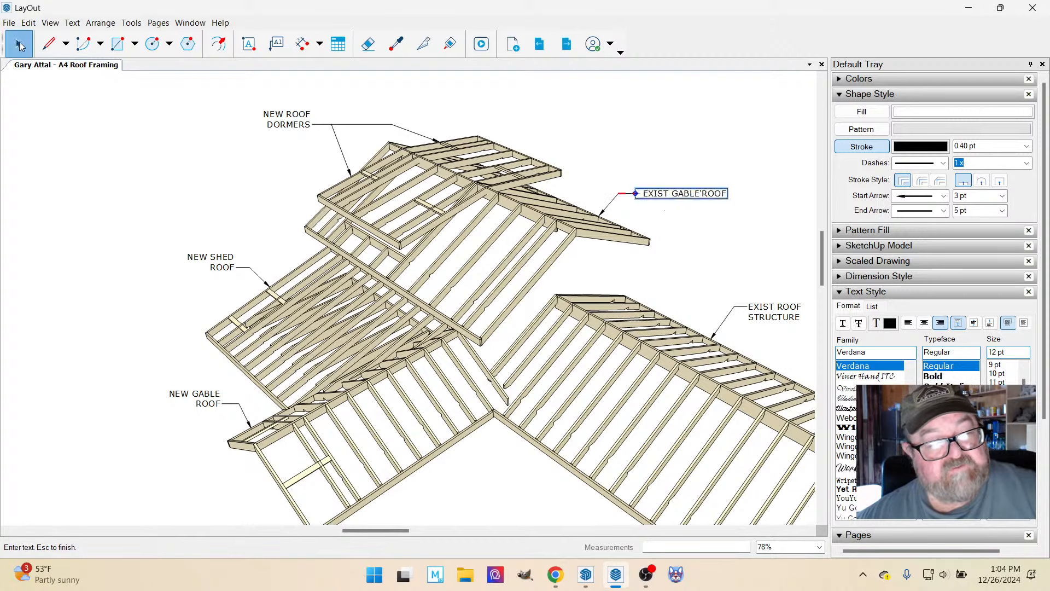
Replace the stray apostrophe in the existing gable roof label with a line break before "ROOF" and left-align its text.
double_click(678, 194)
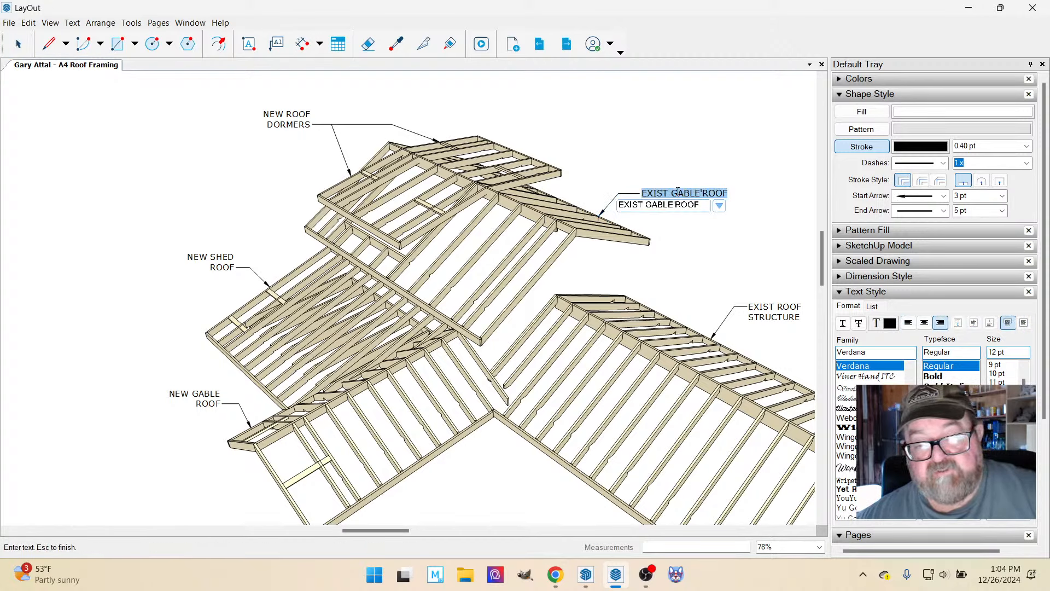
click(700, 194)
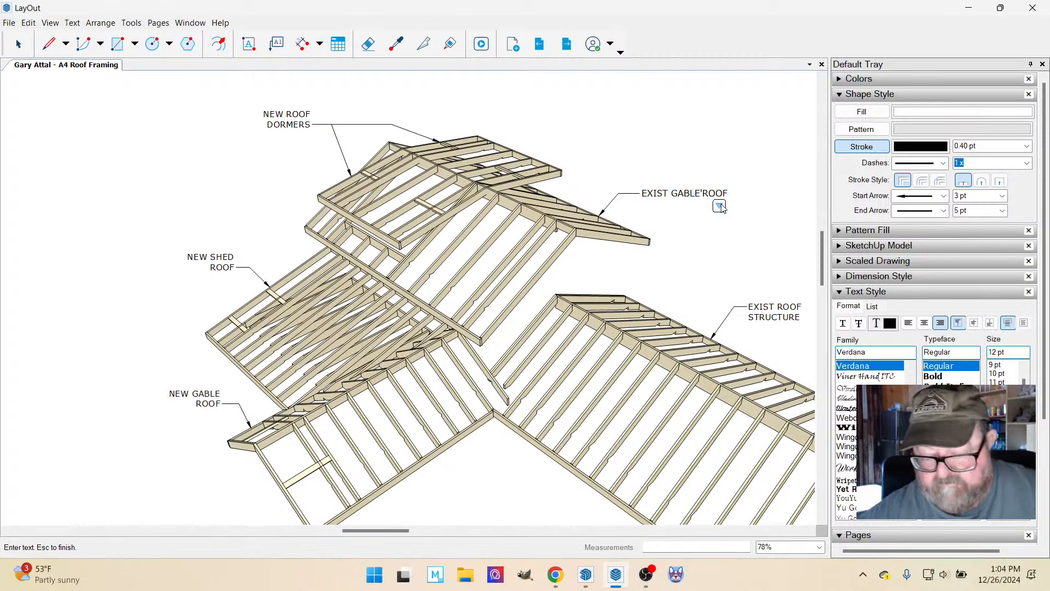
key(BackSpace)
key(Return)
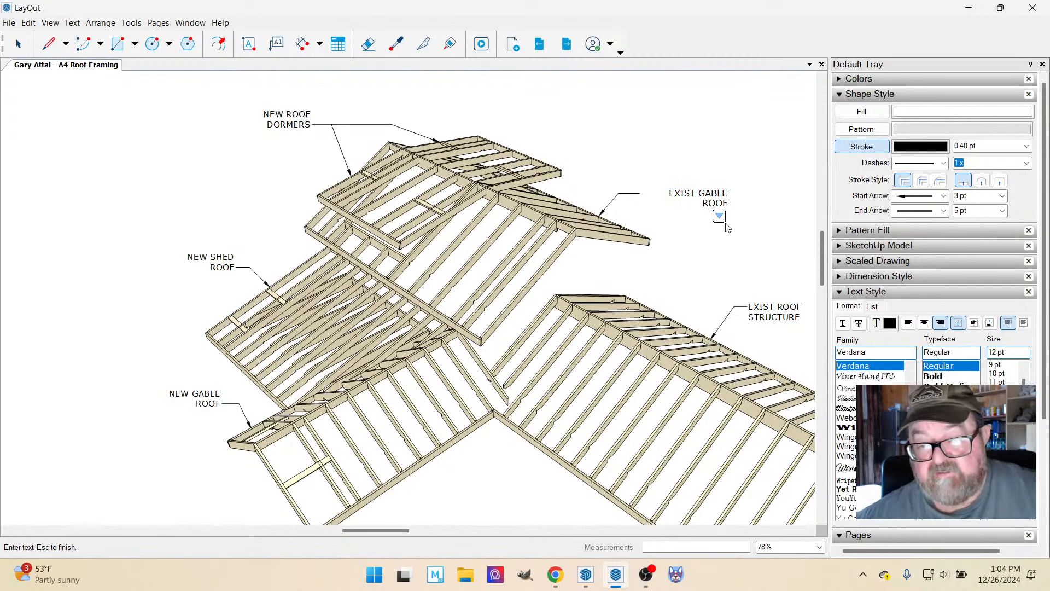
key(Escape)
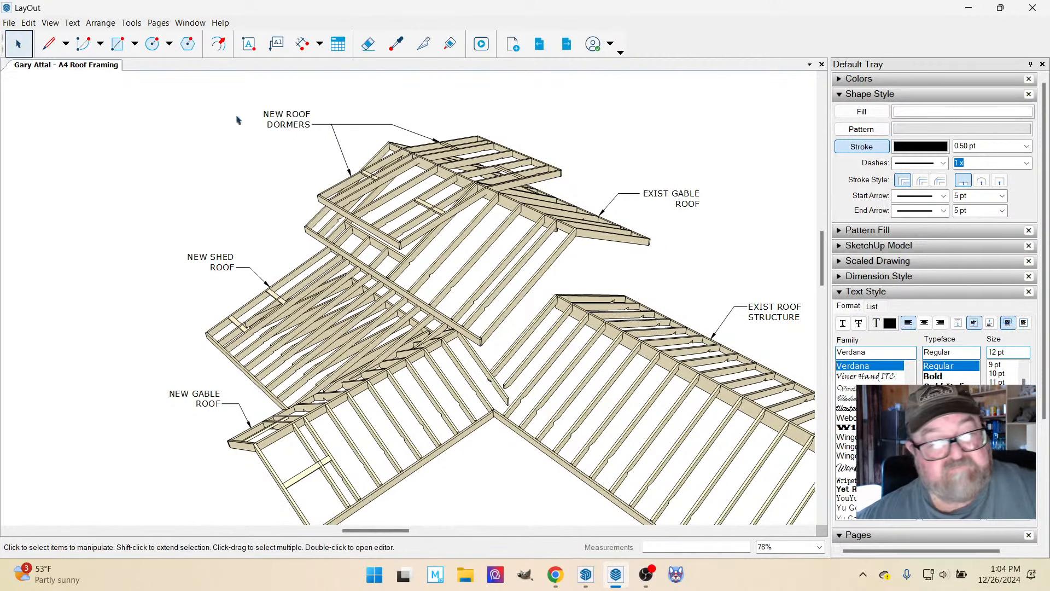
click(683, 202)
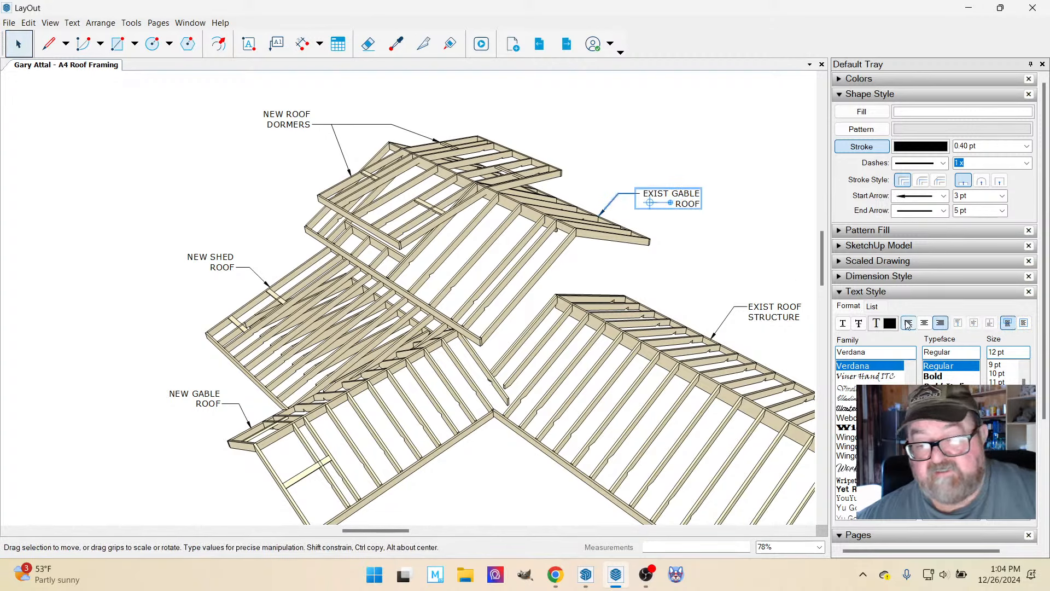
click(744, 239)
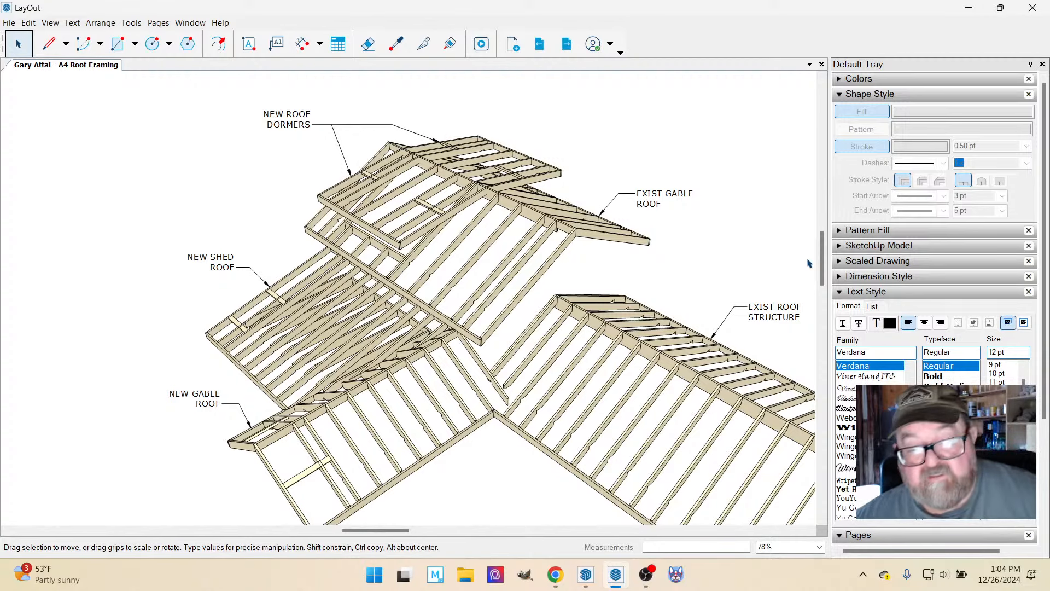
Review the labelled perspective views and the framing plans on the roof framing sheet for missing labels.
mouse_move(576, 581)
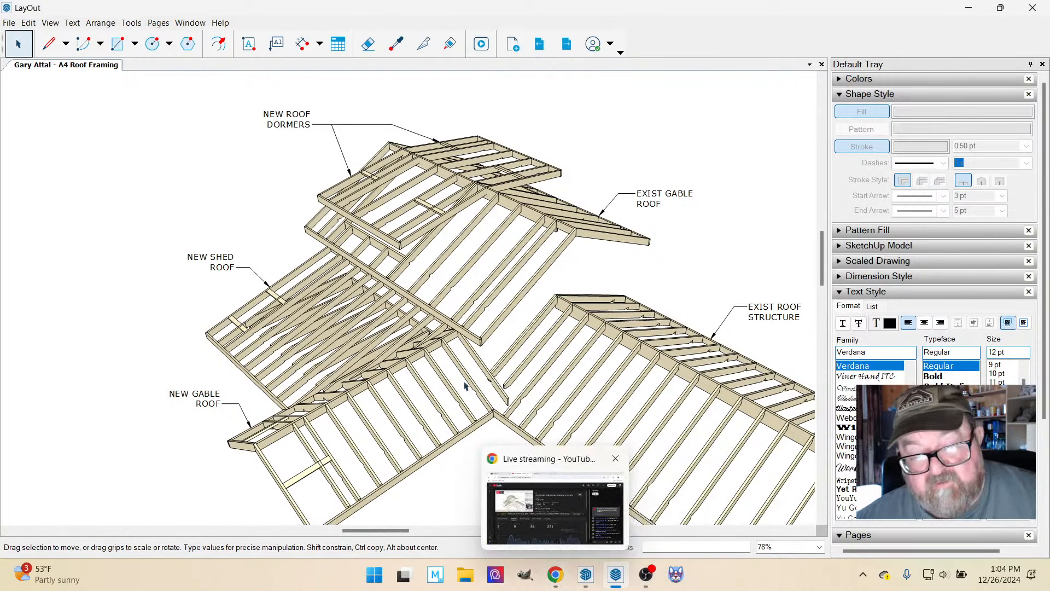
scroll(406, 348, down, 2)
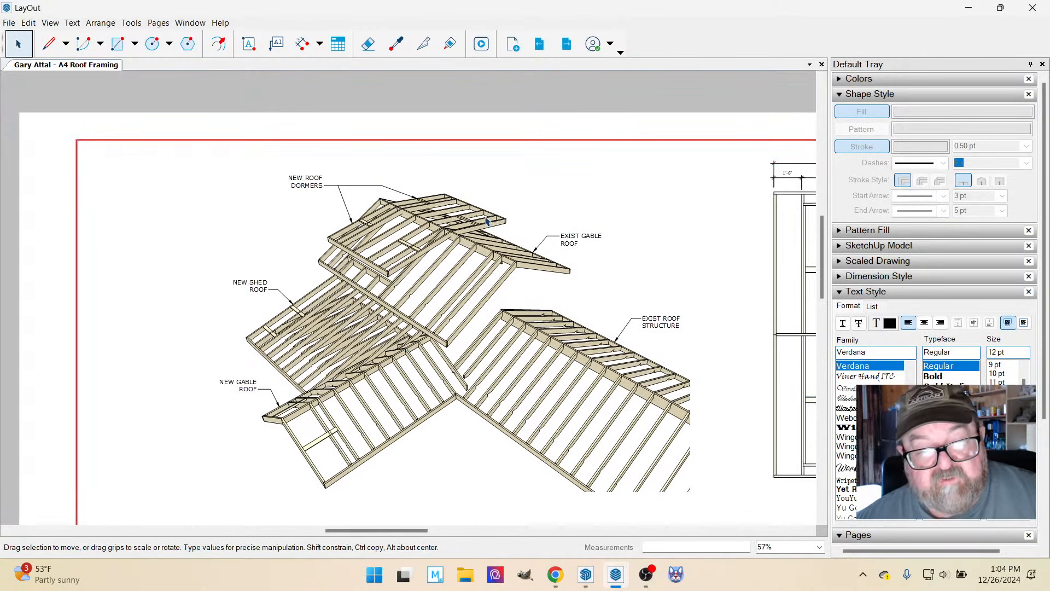
scroll(487, 220, down, 5)
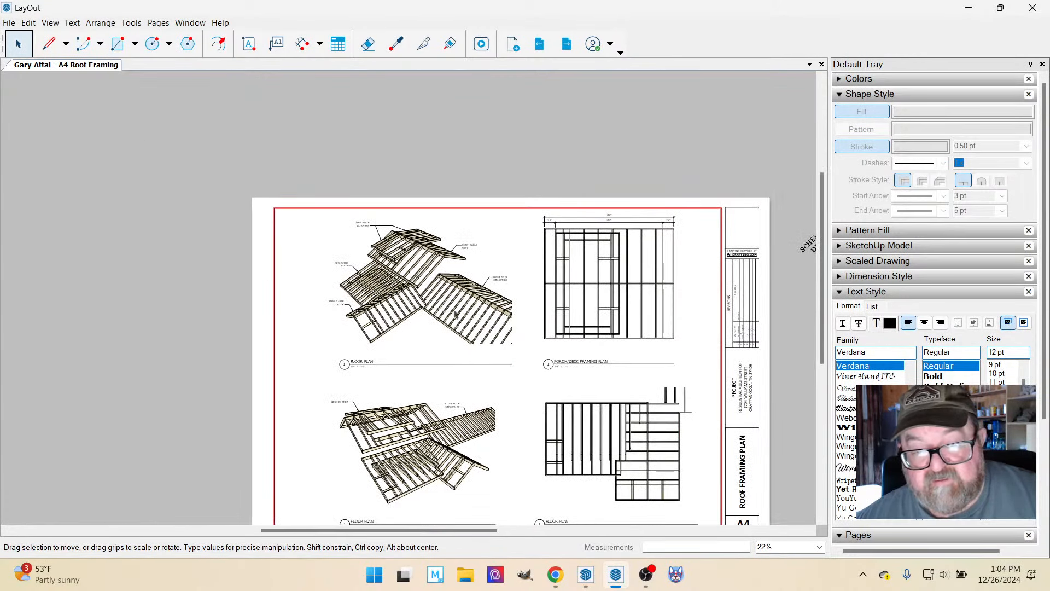
scroll(455, 315, up, 1)
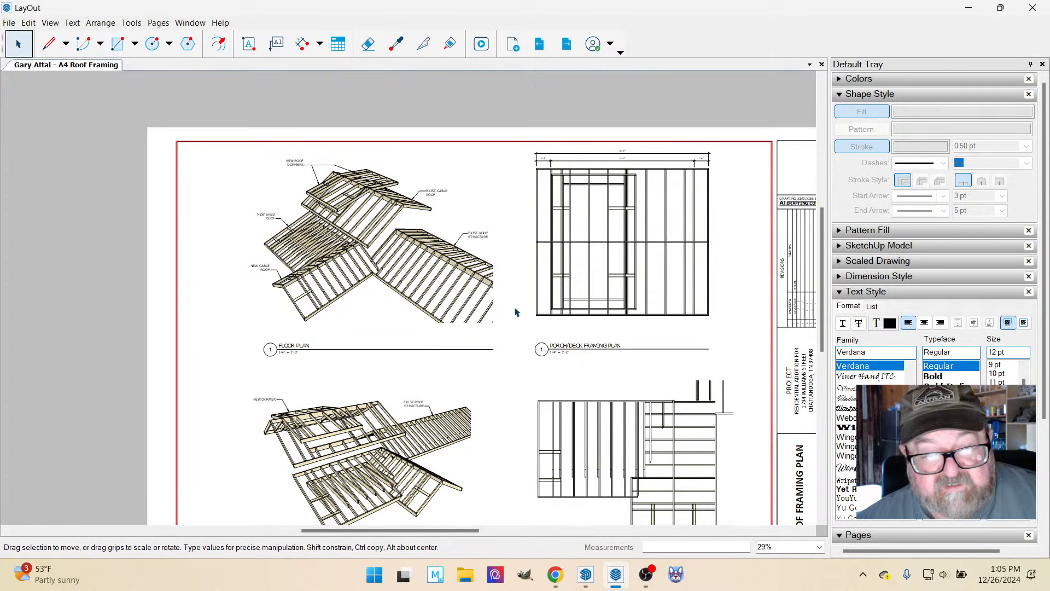
scroll(526, 283, down, 3)
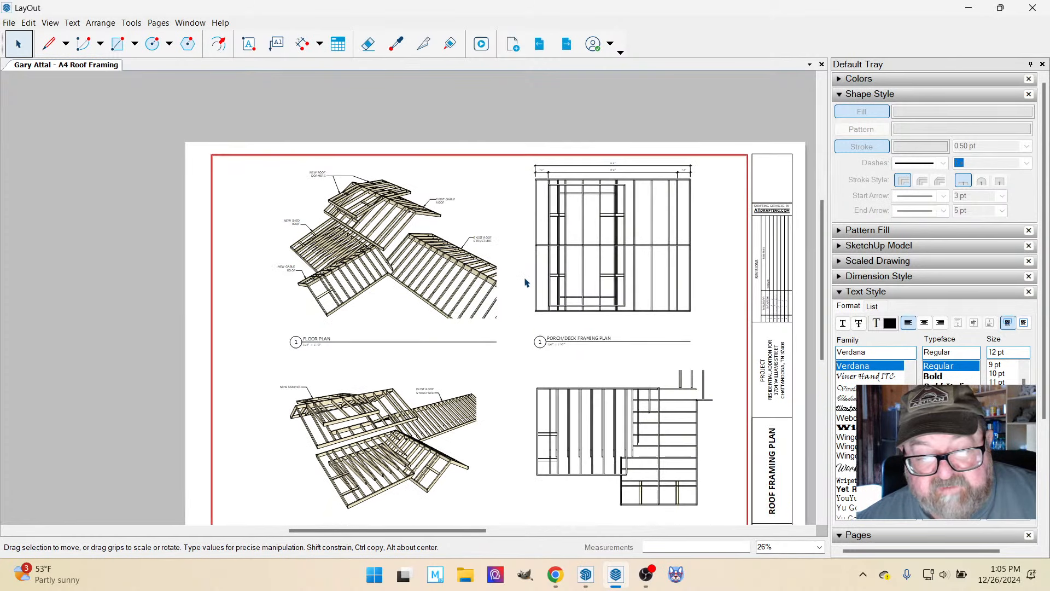
scroll(508, 422, up, 3)
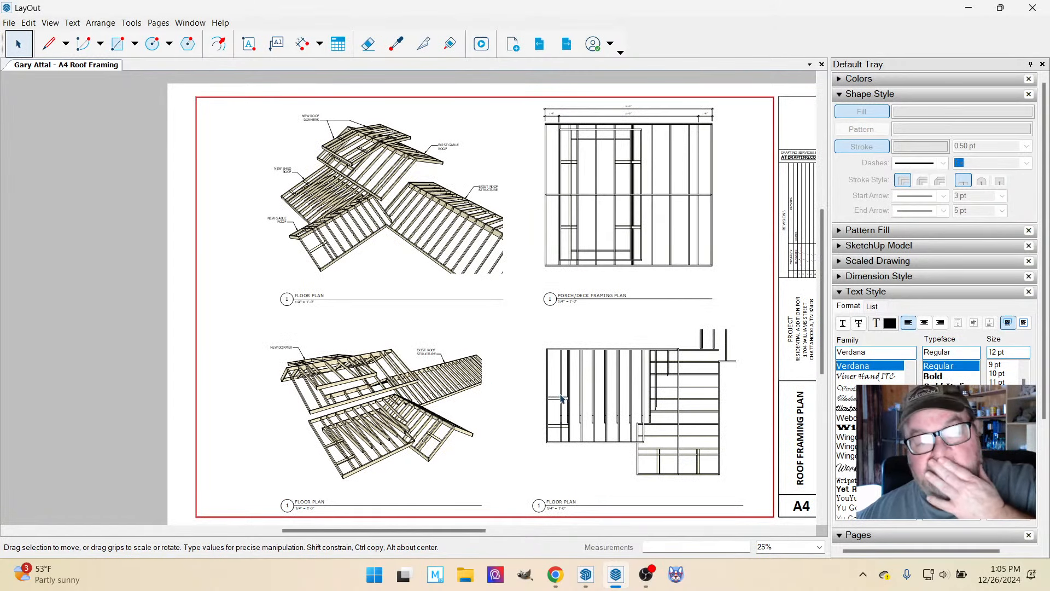
scroll(395, 223, up, 2)
scroll(396, 223, up, 2)
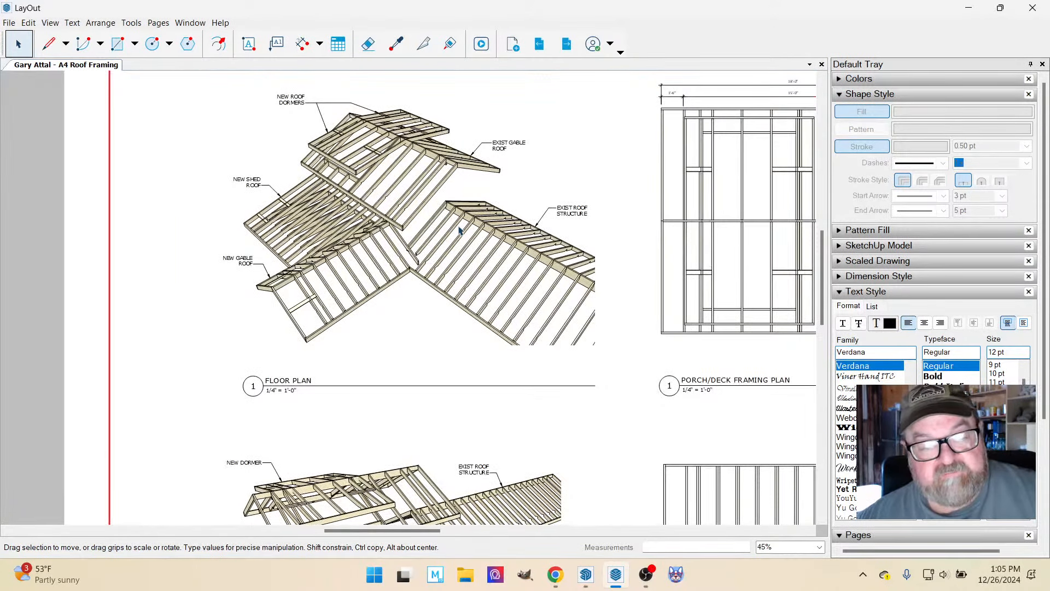
scroll(438, 232, down, 4)
scroll(431, 454, up, 3)
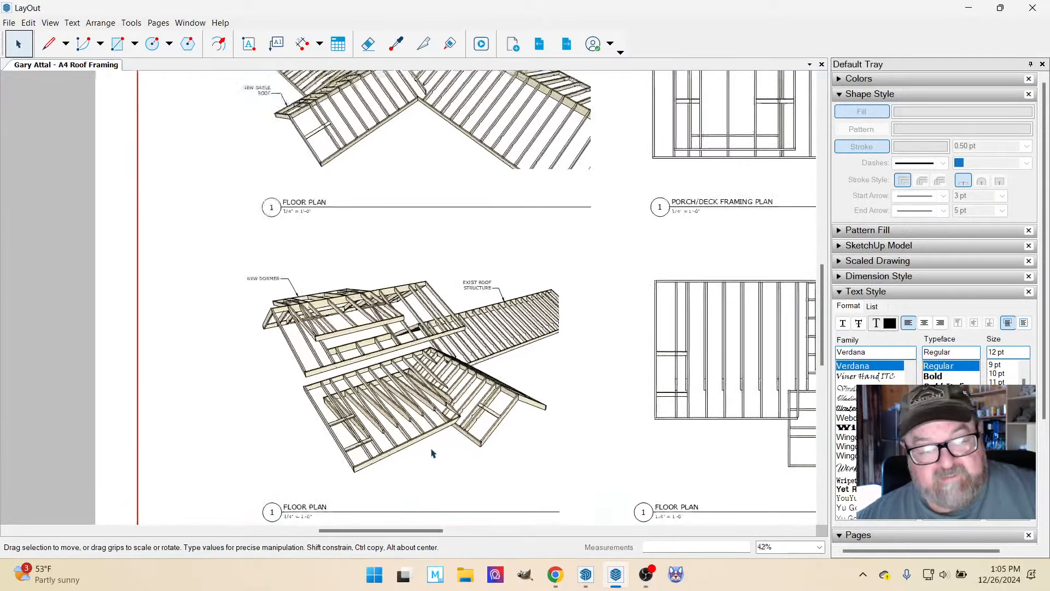
In the lower perspective view, add a leader label reading "NEW GABLE" over "ROOF" to the sloping edge of the lower gable roof.
scroll(481, 434, up, 2)
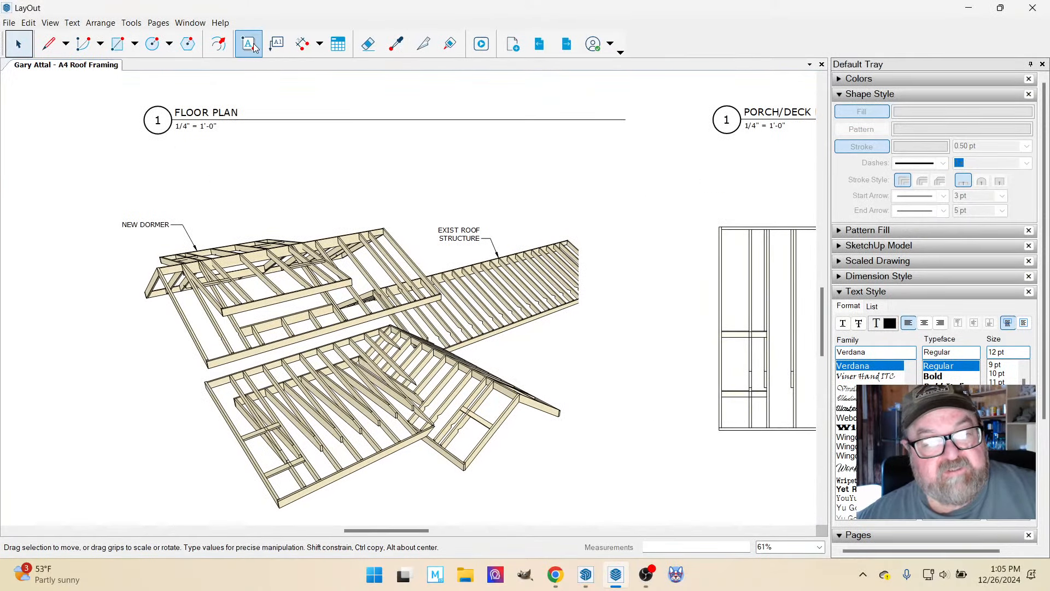
click(279, 48)
scroll(454, 328, up, 1)
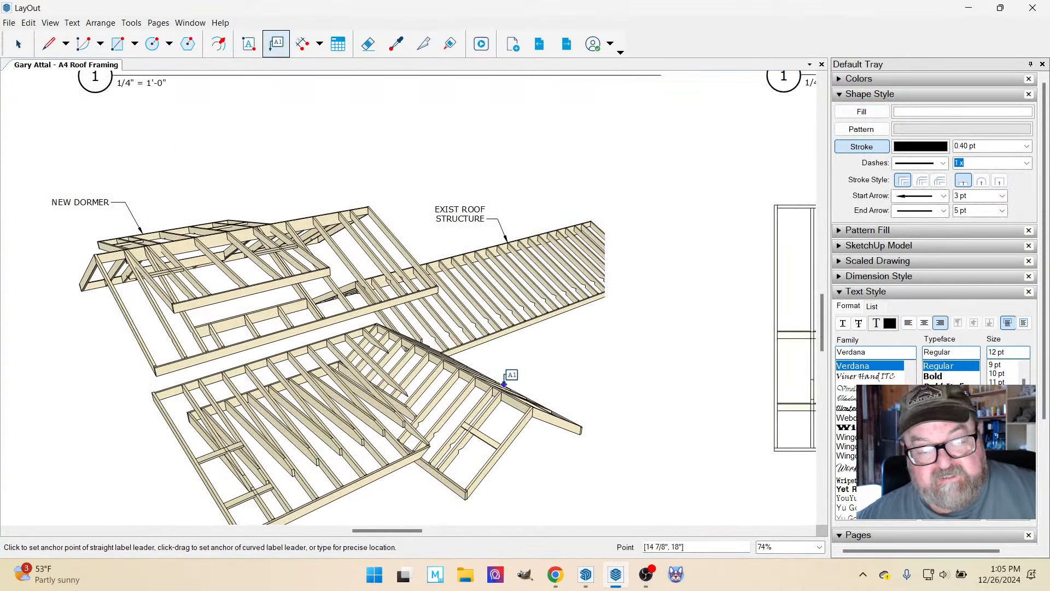
click(504, 386)
click(526, 356)
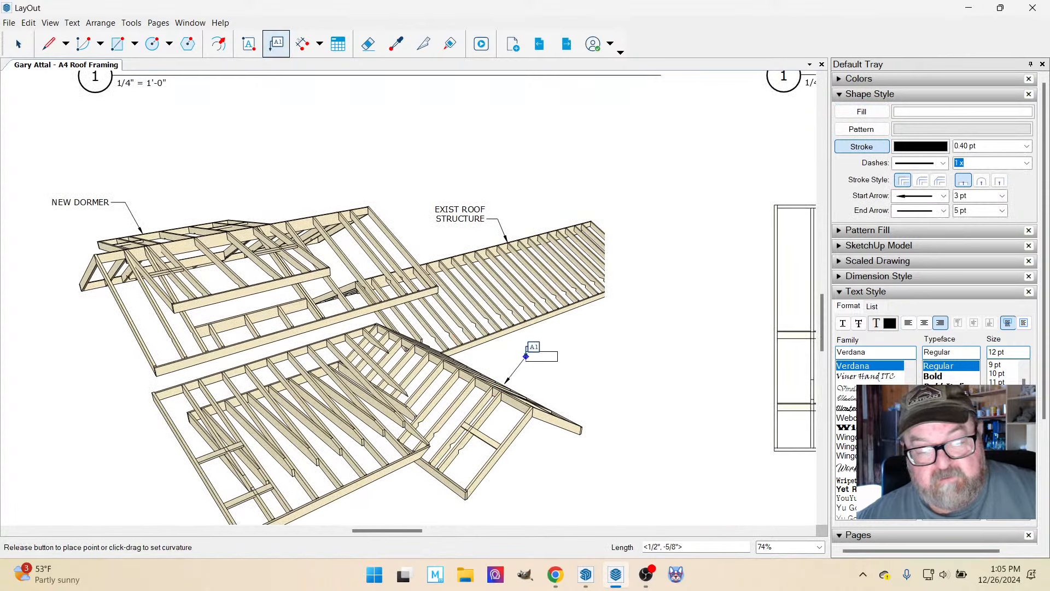
click(539, 356)
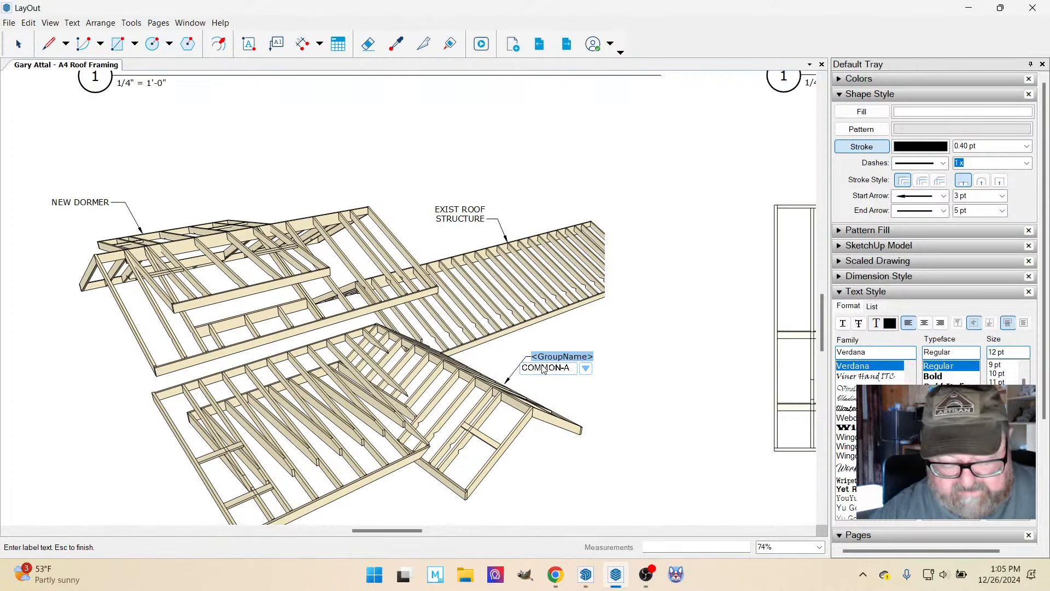
text(NEW GA)
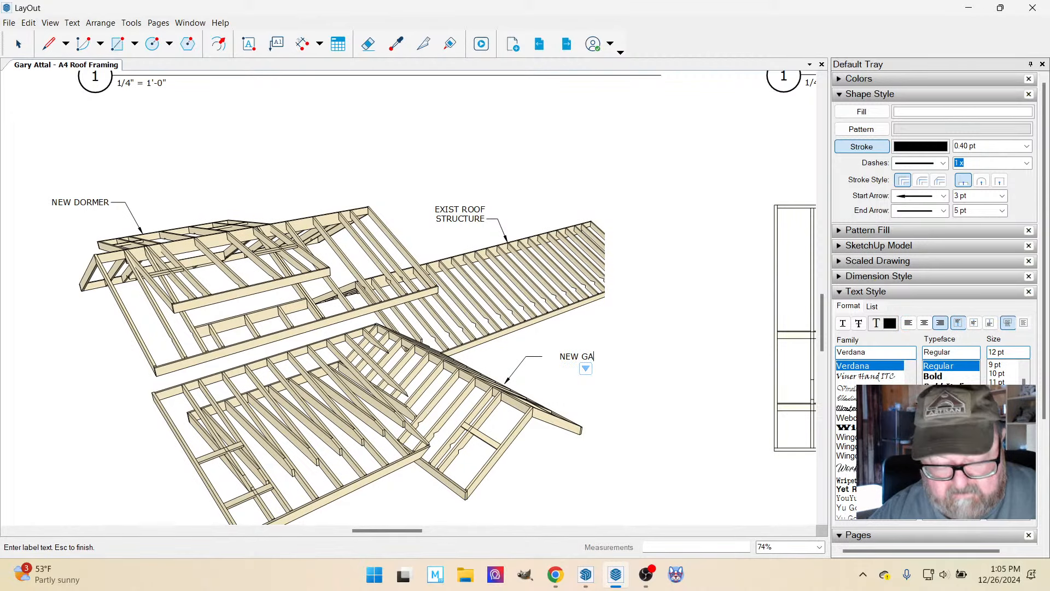
text(BLE)
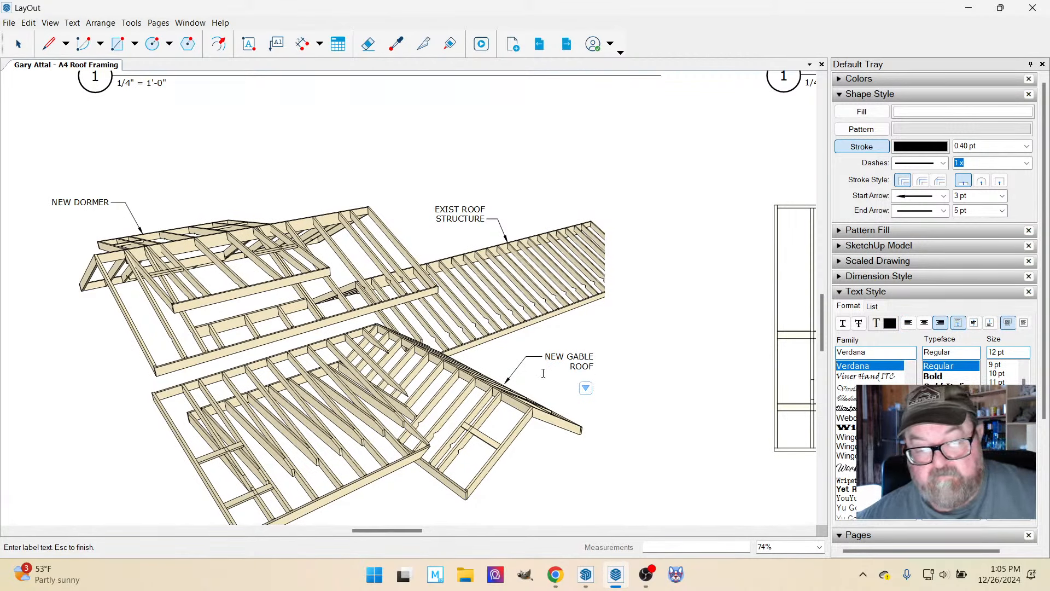
Add a leader label reading "EXIST GABLE" over "ROOF" to the ridge of the upper gable roof in the lower perspective view.
scroll(596, 322, down, 3)
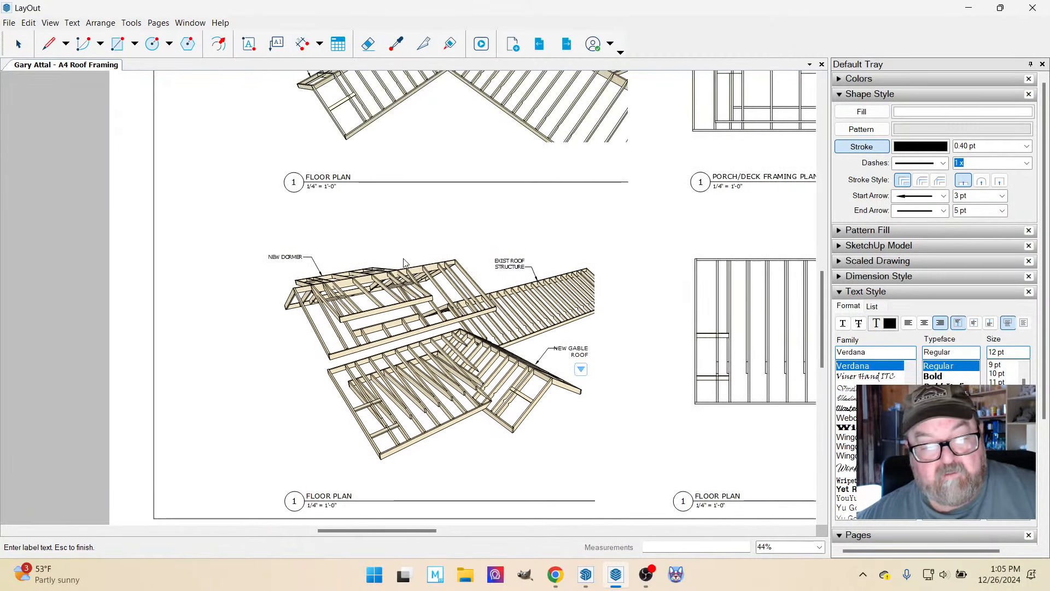
scroll(403, 263, up, 2)
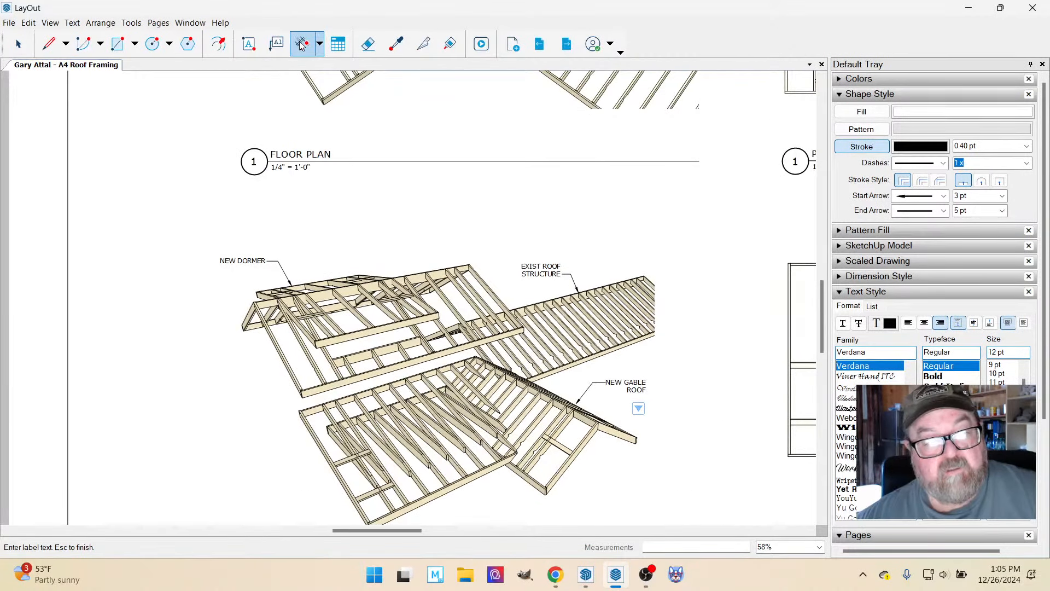
click(276, 44)
scroll(420, 230, up, 2)
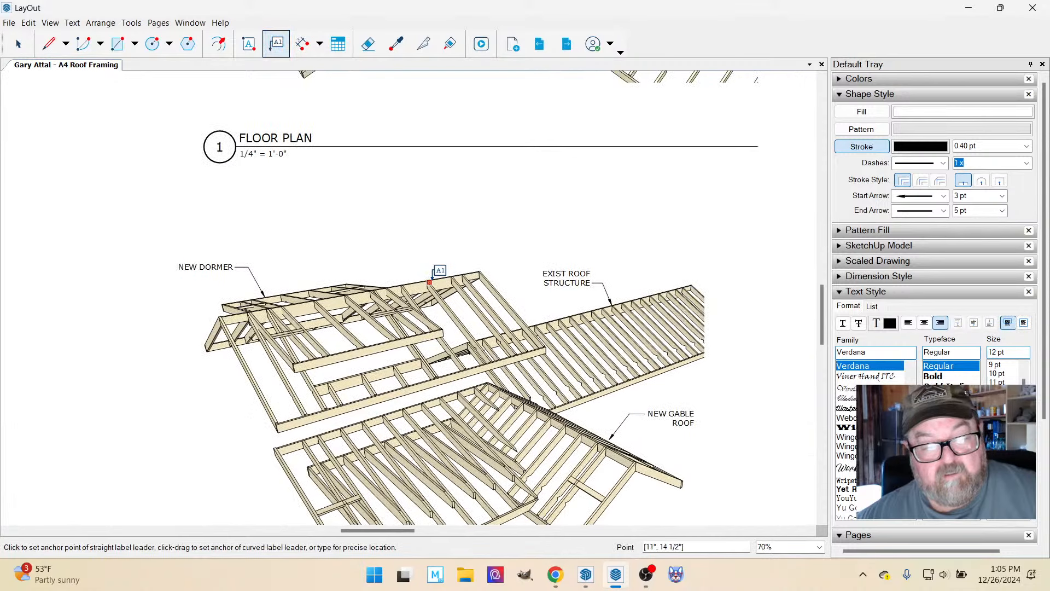
click(436, 278)
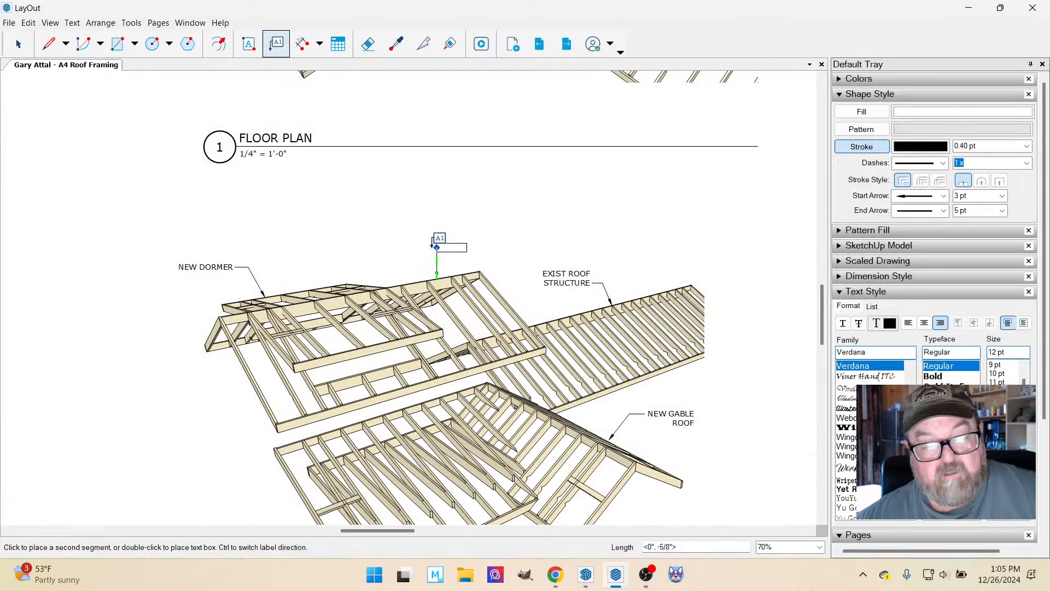
click(420, 241)
click(404, 242)
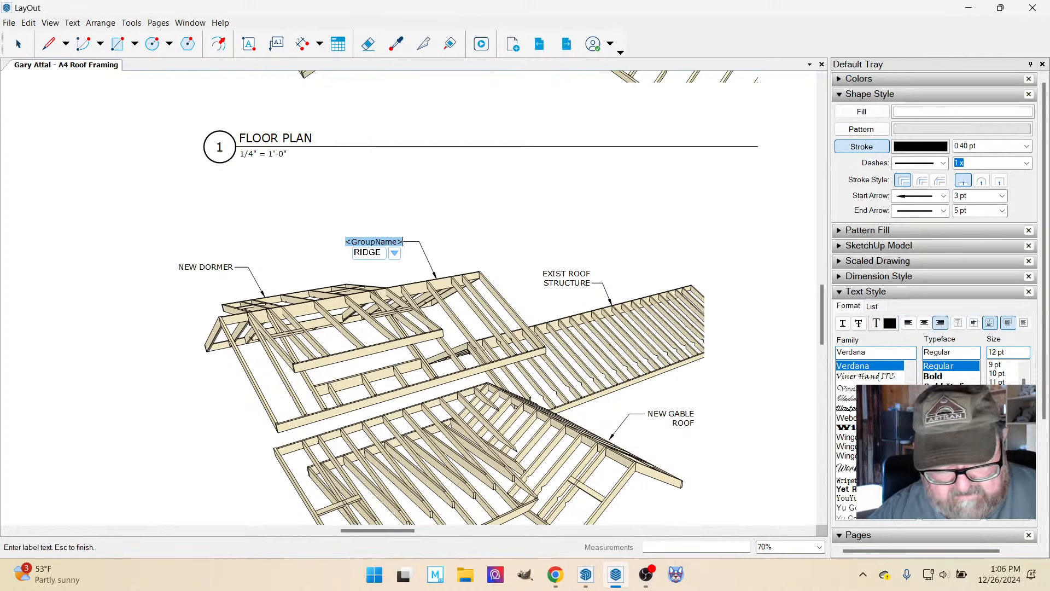
text(EXIST)
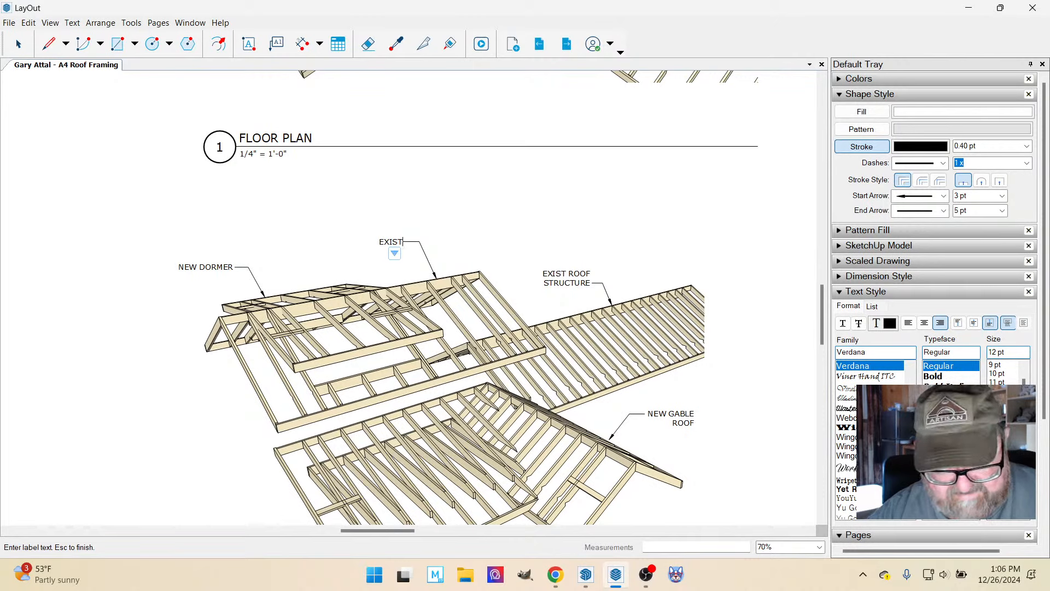
text(GABLE)
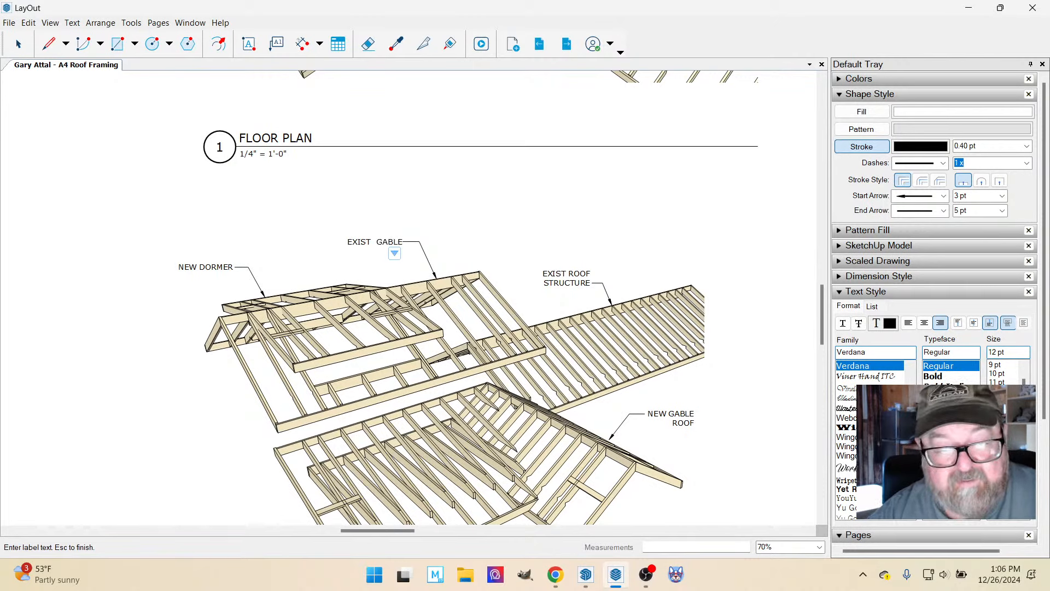
key(Return)
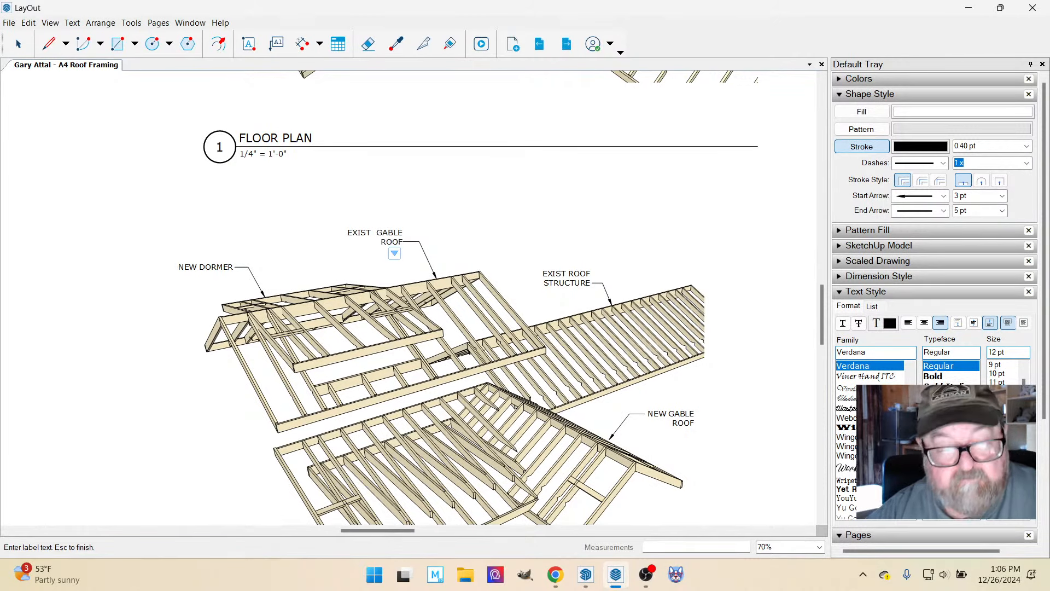
key(Escape)
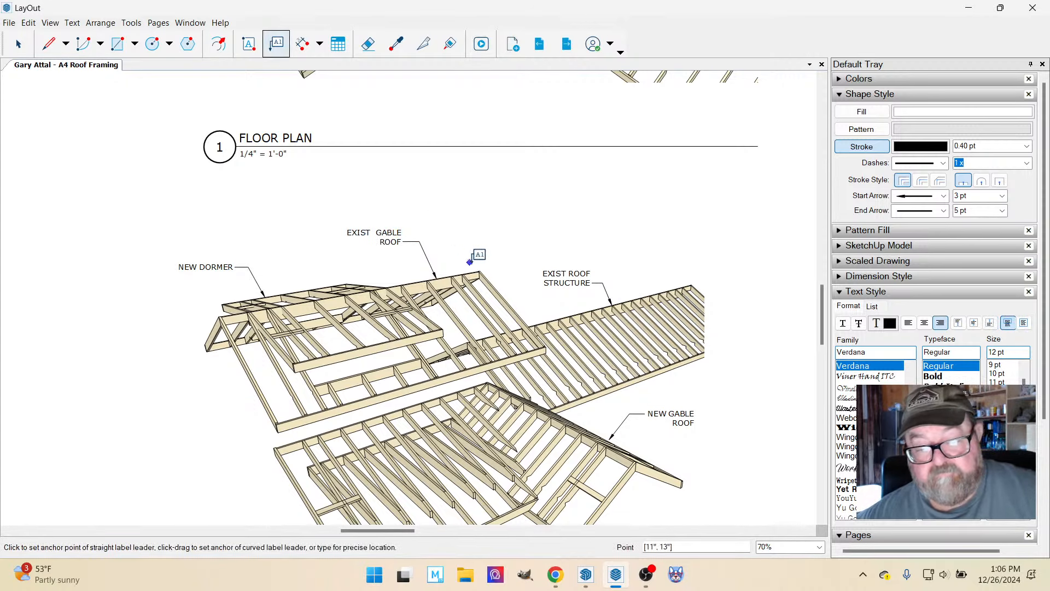
Left-align the text of the "NEW GABLE ROOF" label in the lower perspective view.
scroll(478, 254, down, 1)
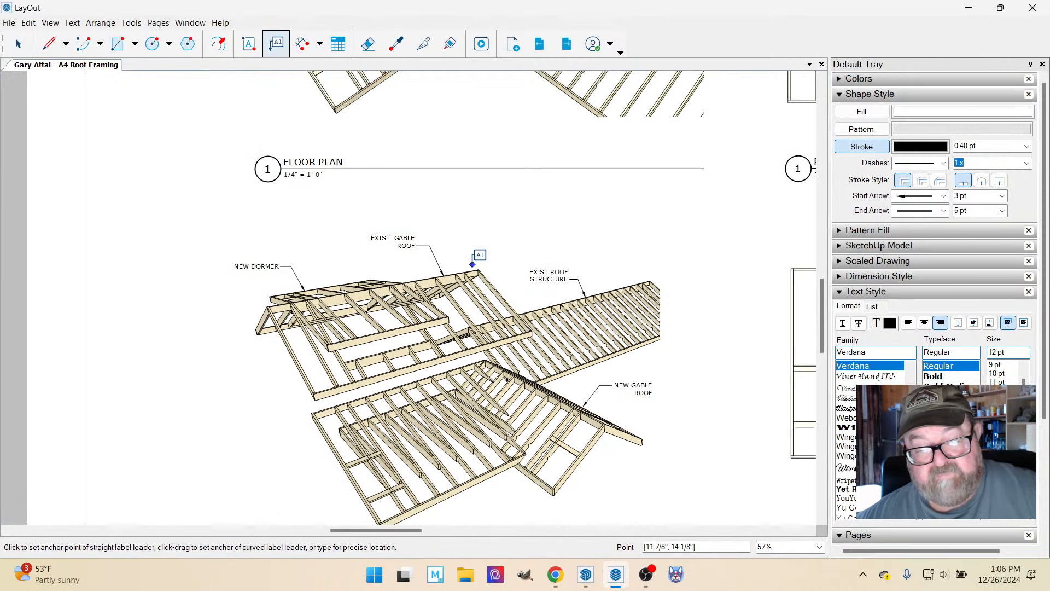
click(18, 44)
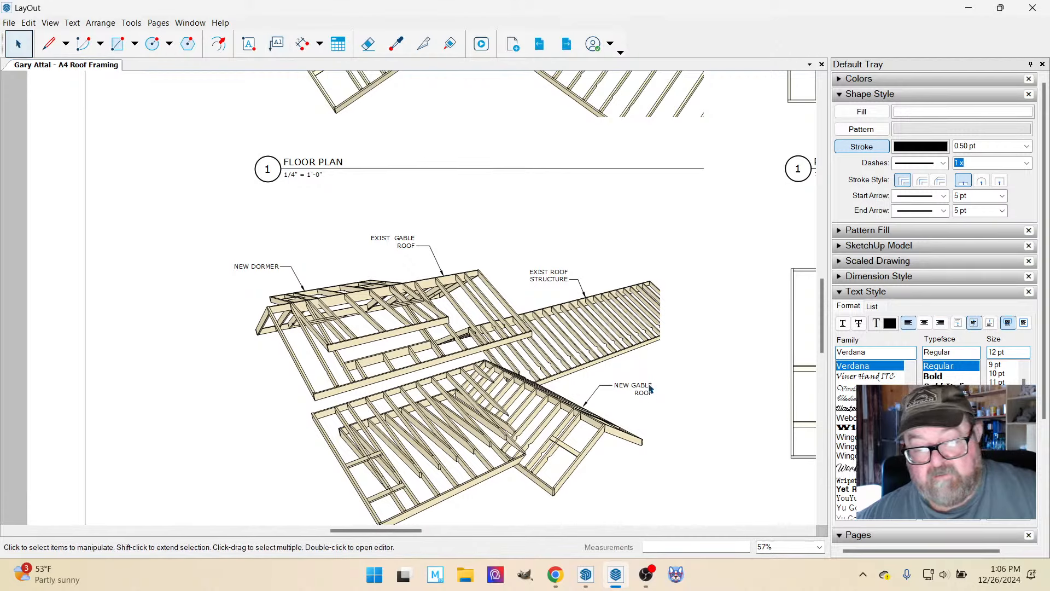
click(650, 389)
click(907, 324)
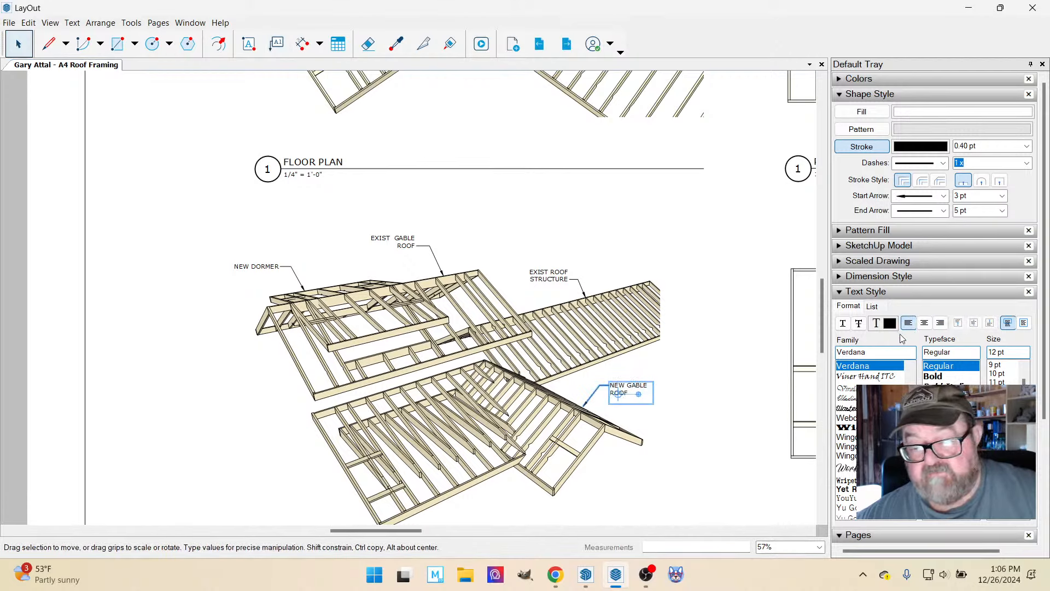
click(681, 284)
Check the live stream dashboard in the browser, and switch to SketchUp to inspect the roof framing model from a higher angle.
click(556, 575)
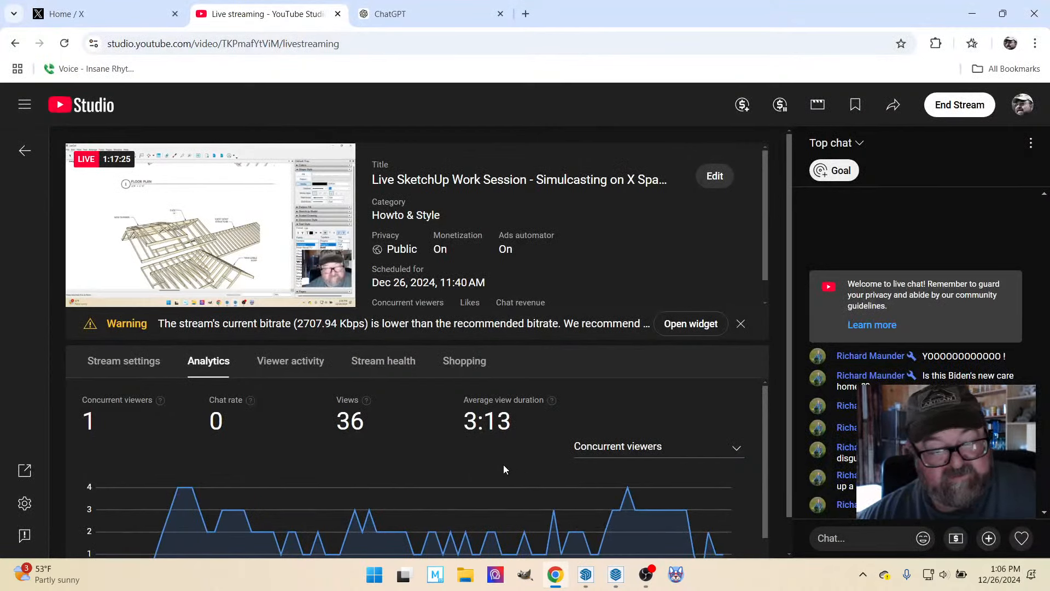
mouse_move(555, 566)
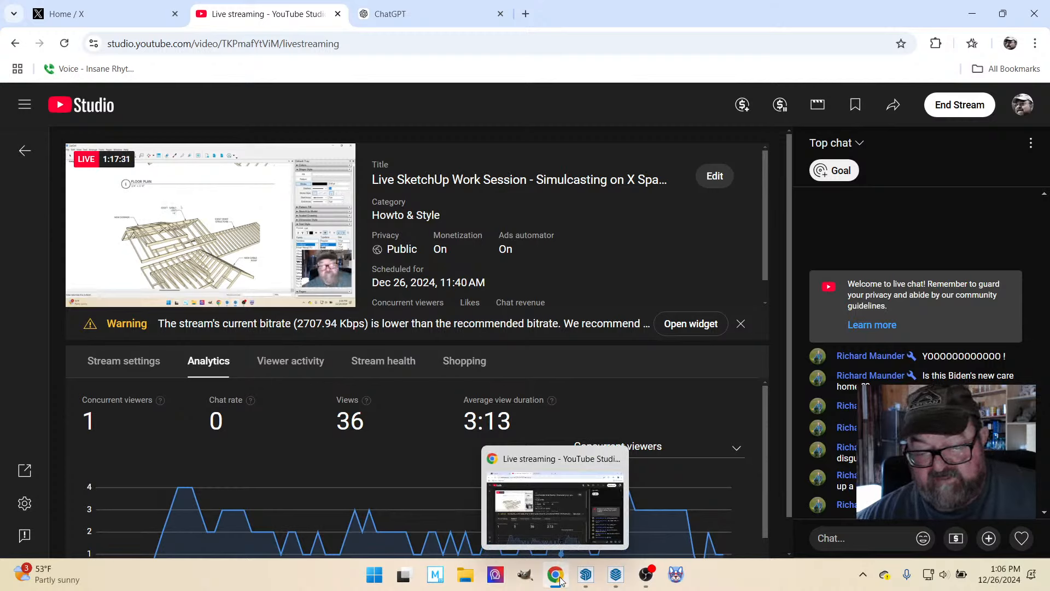
click(586, 577)
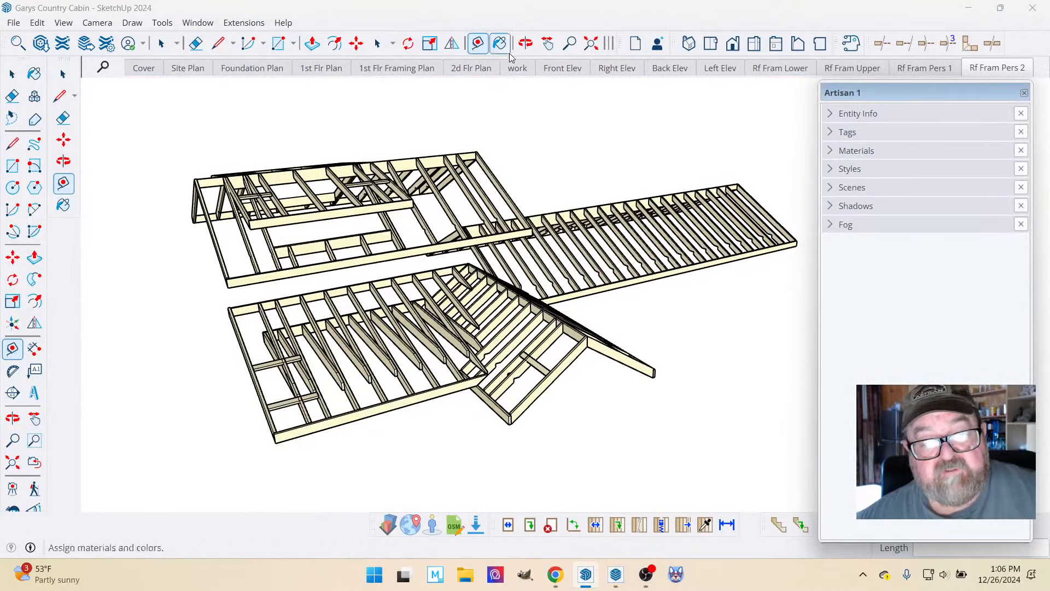
click(525, 43)
drag(516, 223, 457, 342)
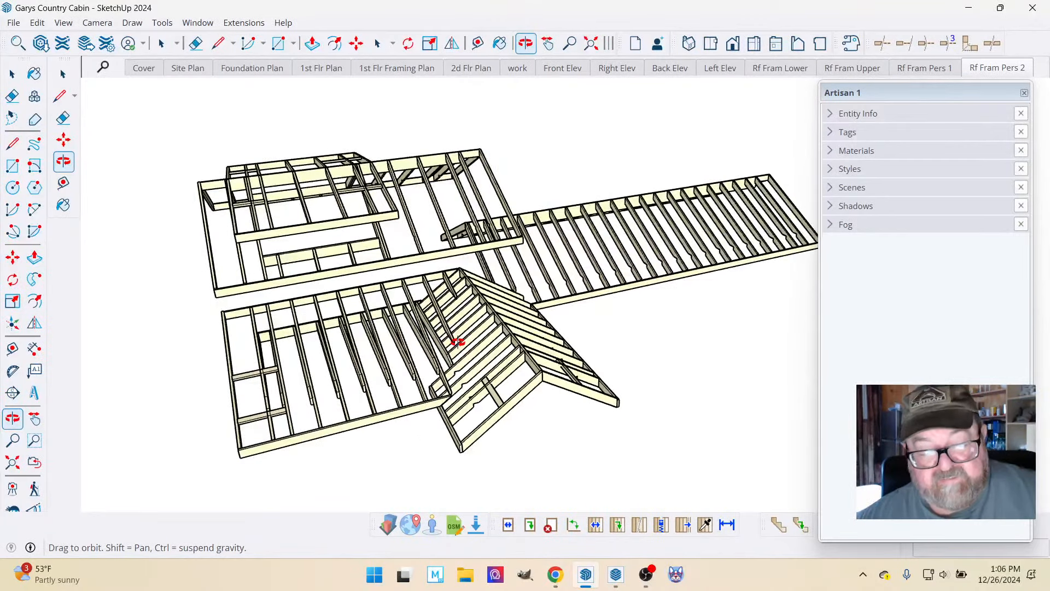
Switch to LayOut and review the labels on the lower roof perspective of the A4 Roof Framing sheet.
click(616, 576)
scroll(416, 346, down, 2)
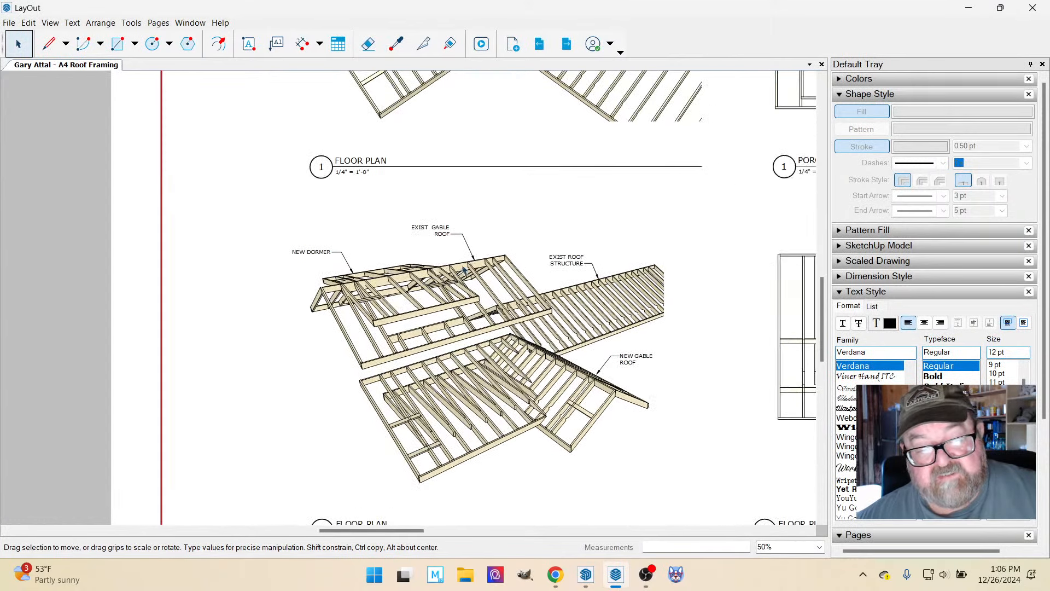
scroll(479, 257, up, 2)
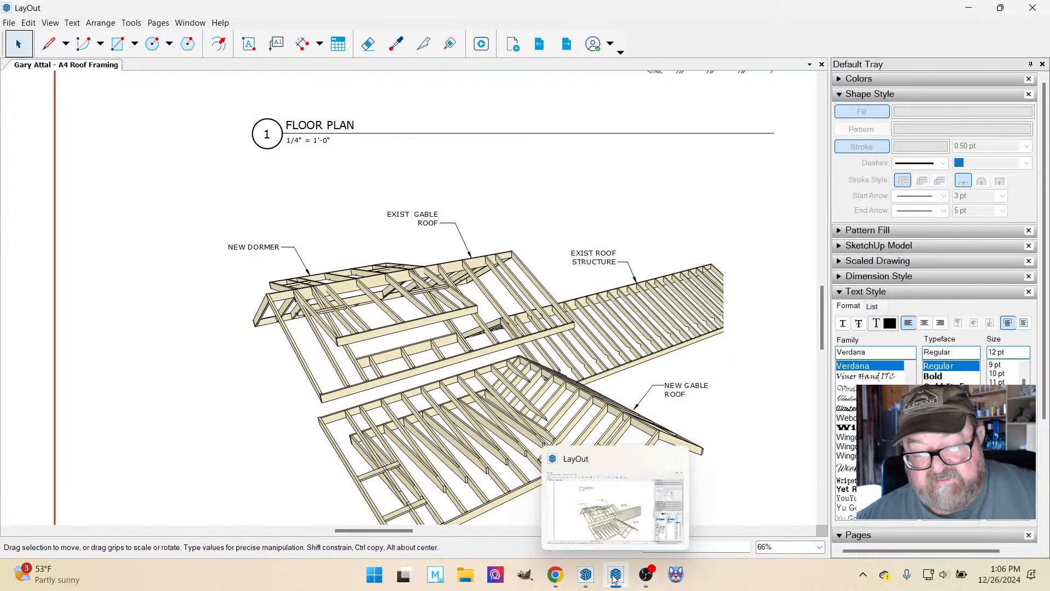
scroll(457, 430, down, 2)
scroll(456, 430, down, 2)
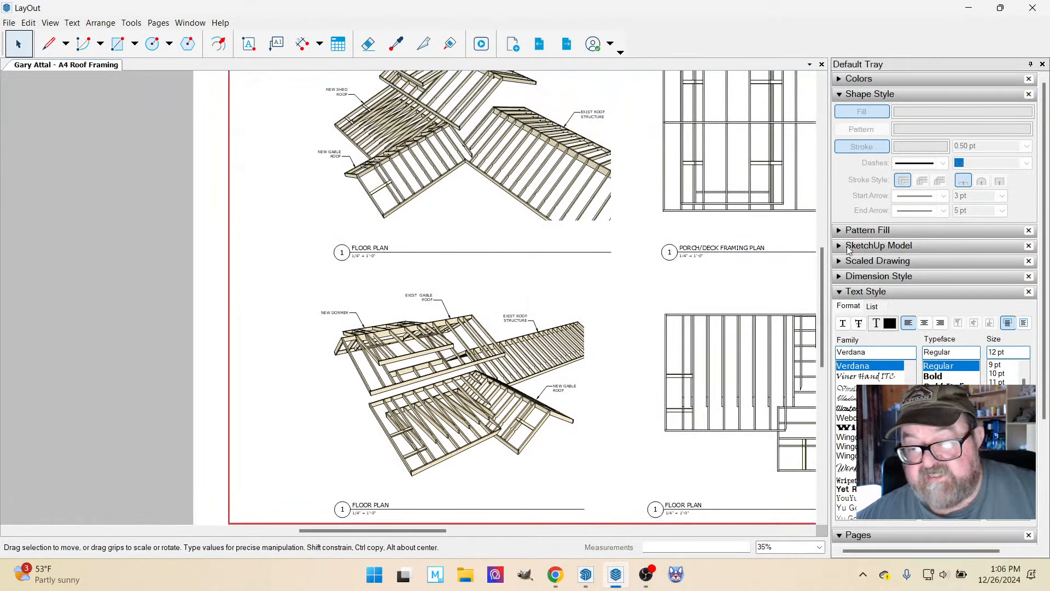
Collapse the text style settings, open the A3 Elevations page, and examine the front elevation and the overall sheet.
click(841, 292)
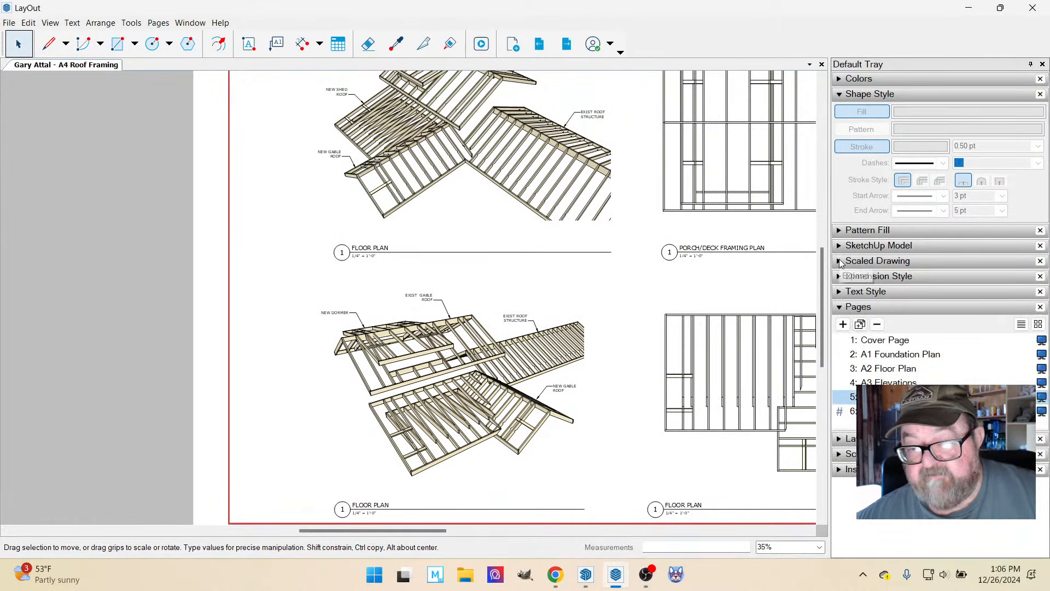
click(841, 262)
click(841, 261)
click(842, 249)
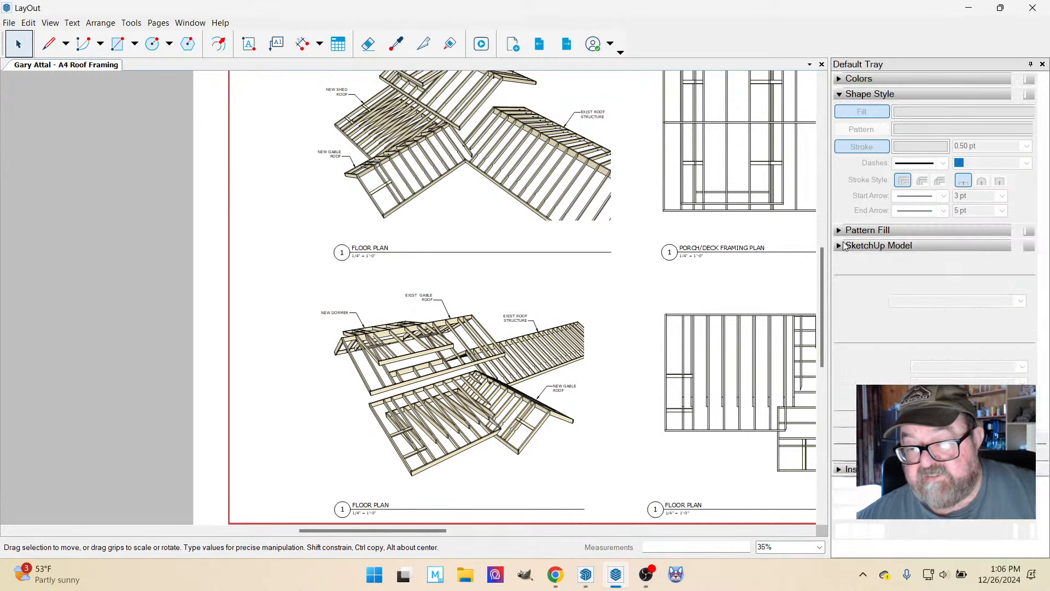
click(842, 249)
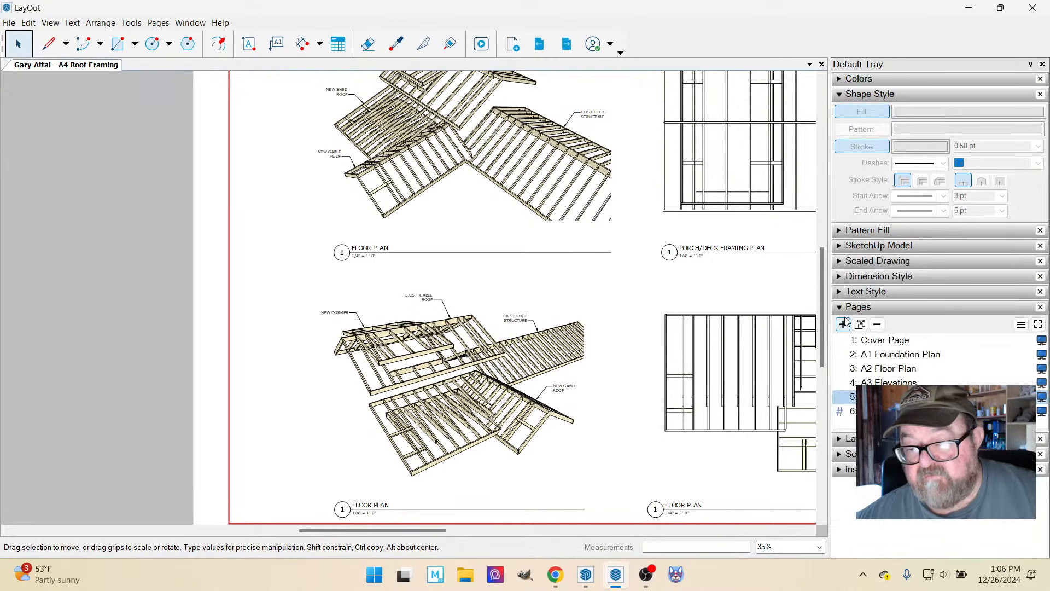
click(875, 382)
scroll(208, 387, down, 2)
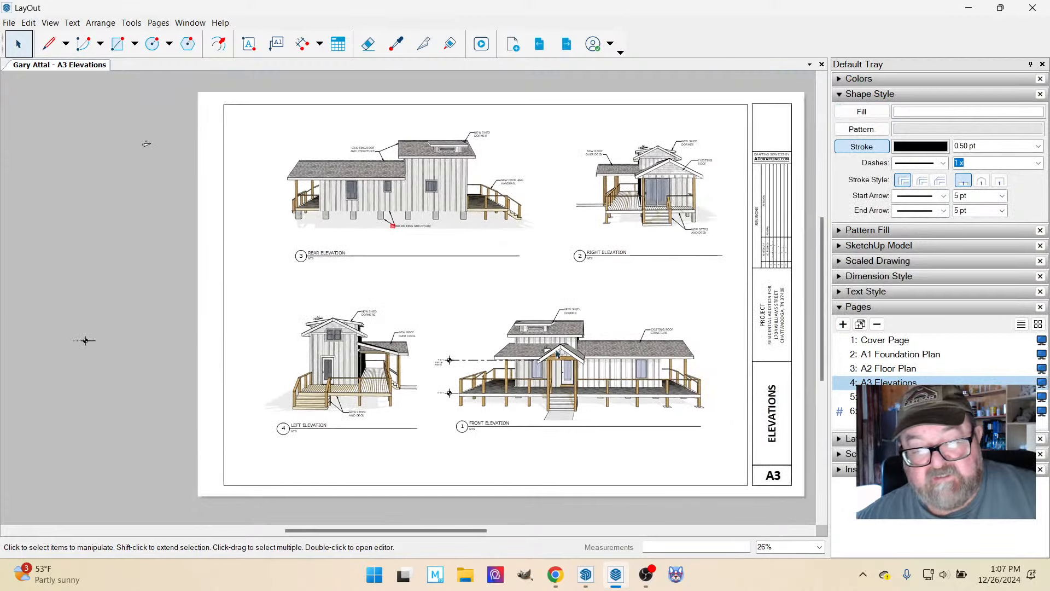
scroll(580, 344, up, 5)
scroll(549, 377, up, 3)
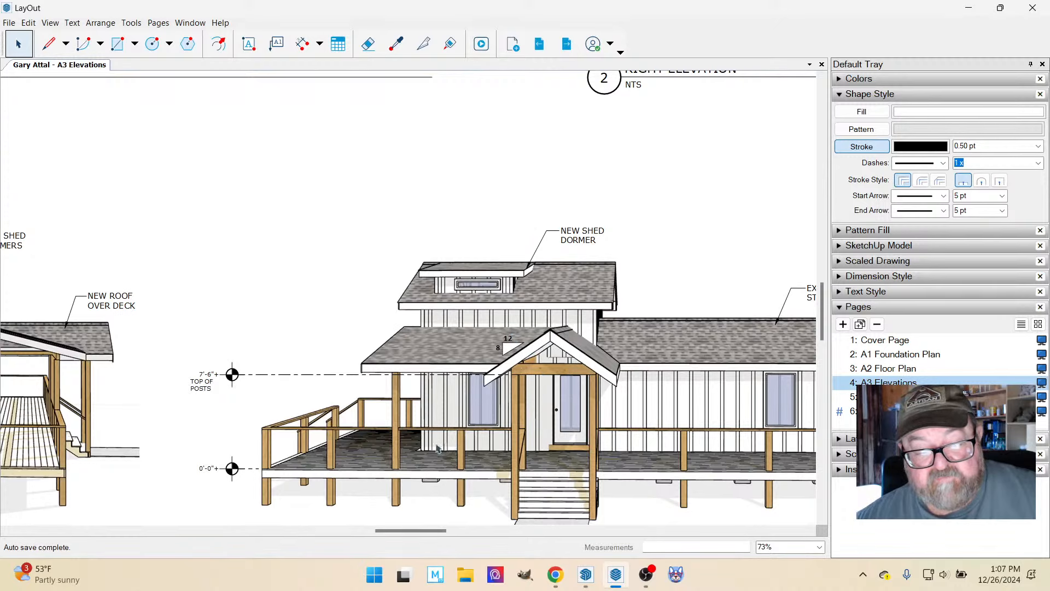
scroll(560, 333, down, 3)
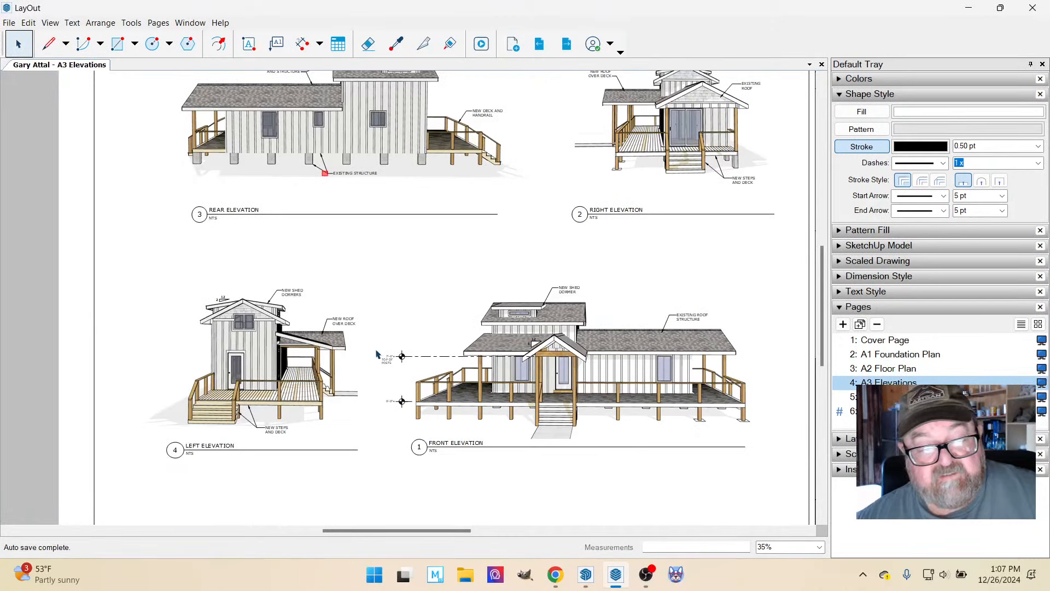
scroll(390, 400, down, 1)
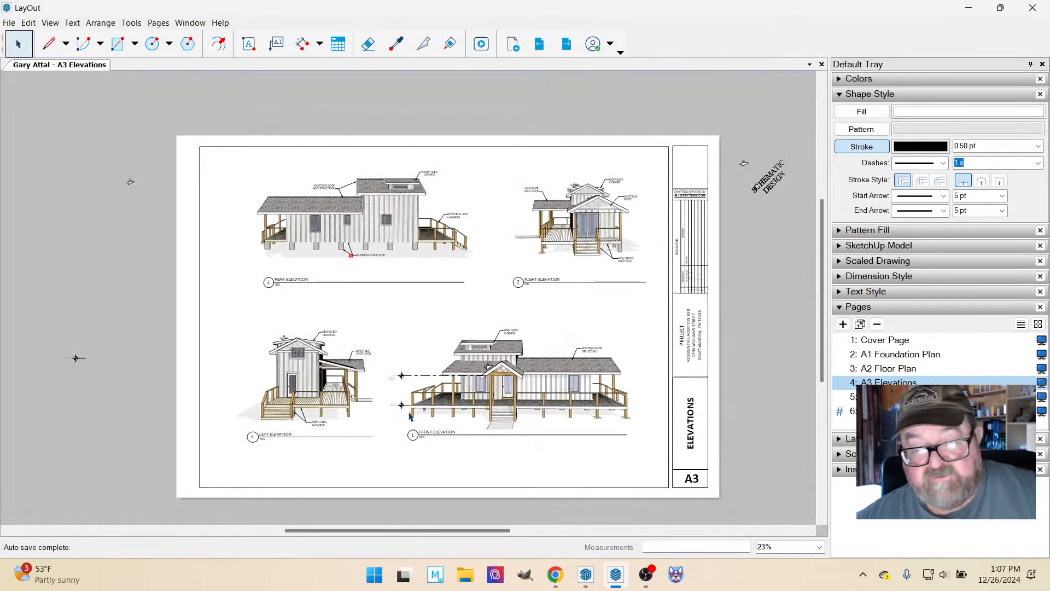
Switch to SketchUp and make the pics tag visible to show the site photos around the roof framing model.
click(586, 574)
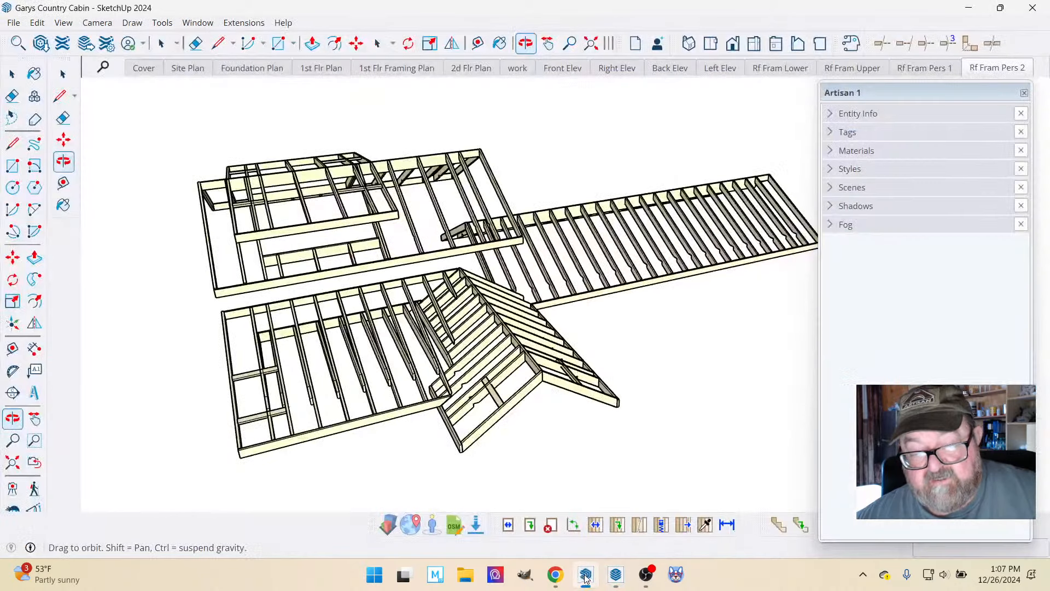
click(841, 134)
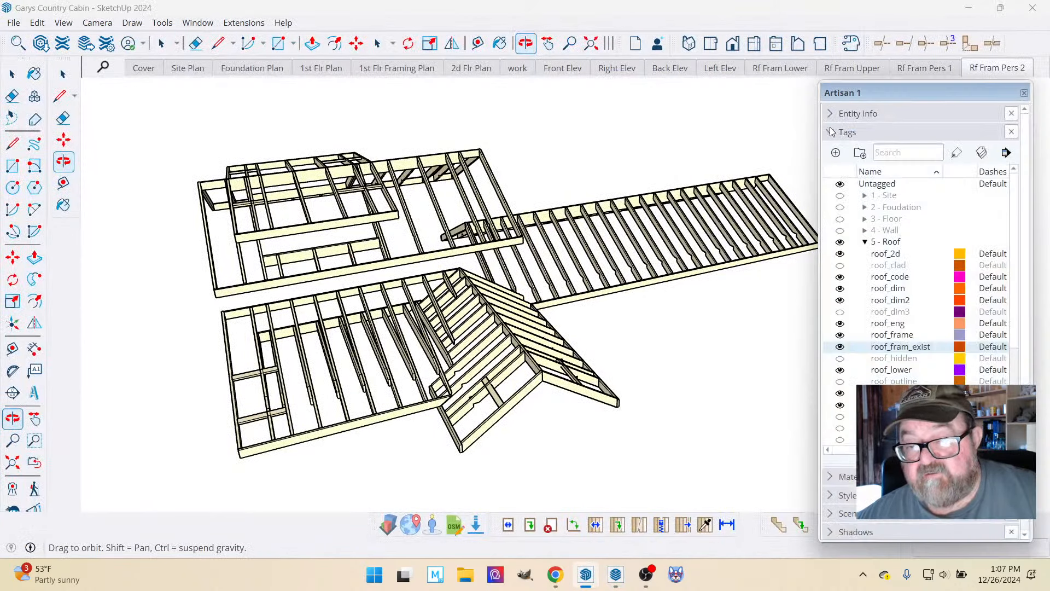
scroll(841, 407, down, 4)
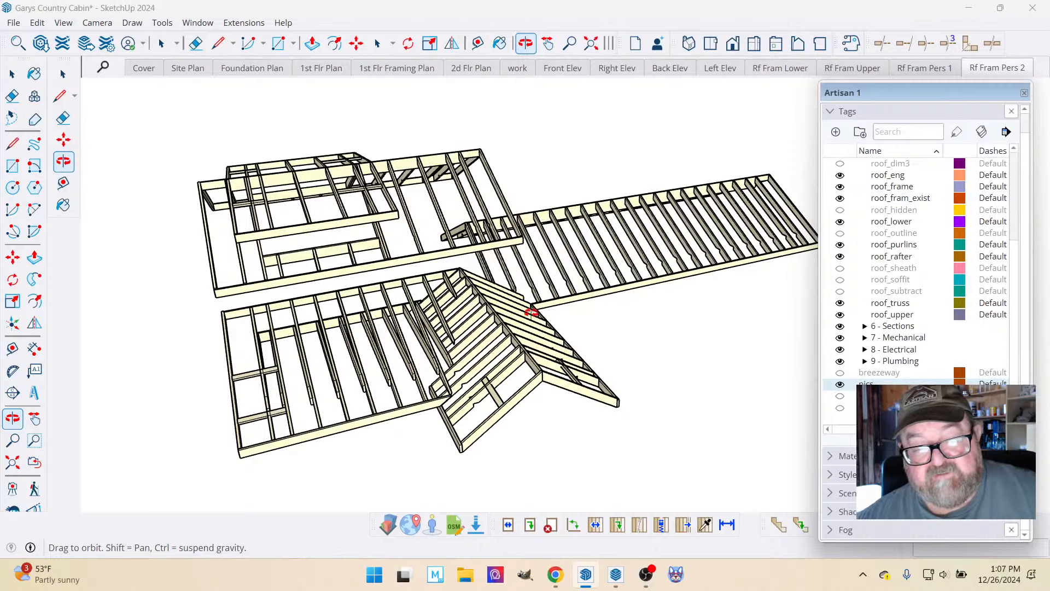
scroll(532, 348, down, 6)
click(521, 70)
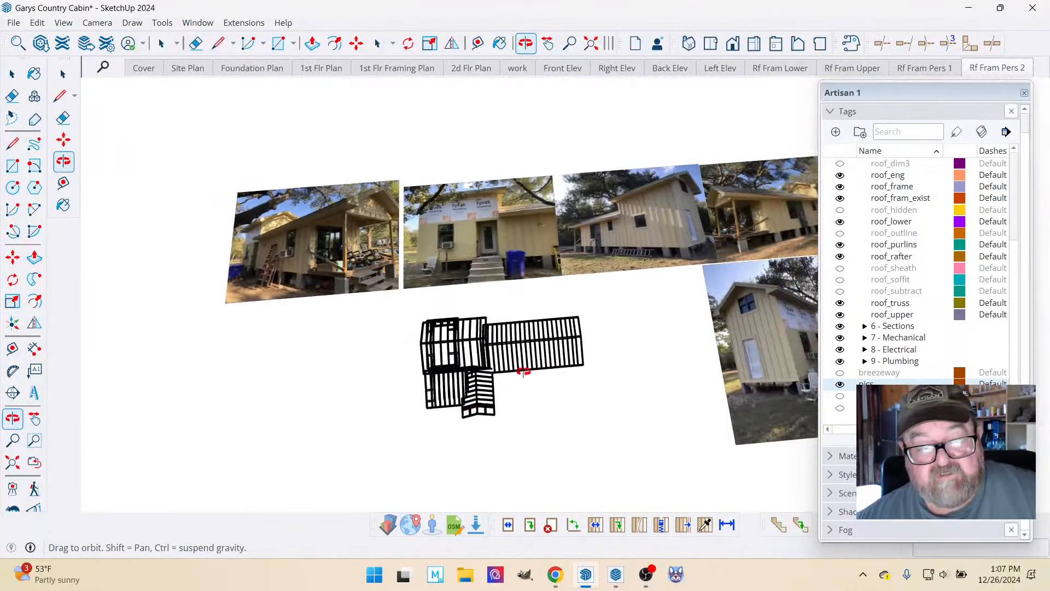
Examine the row of site photos of the existing cabin, including its porch, Tyvek-wrapped wall and tall gable end.
scroll(299, 124, up, 6)
scroll(264, 165, up, 3)
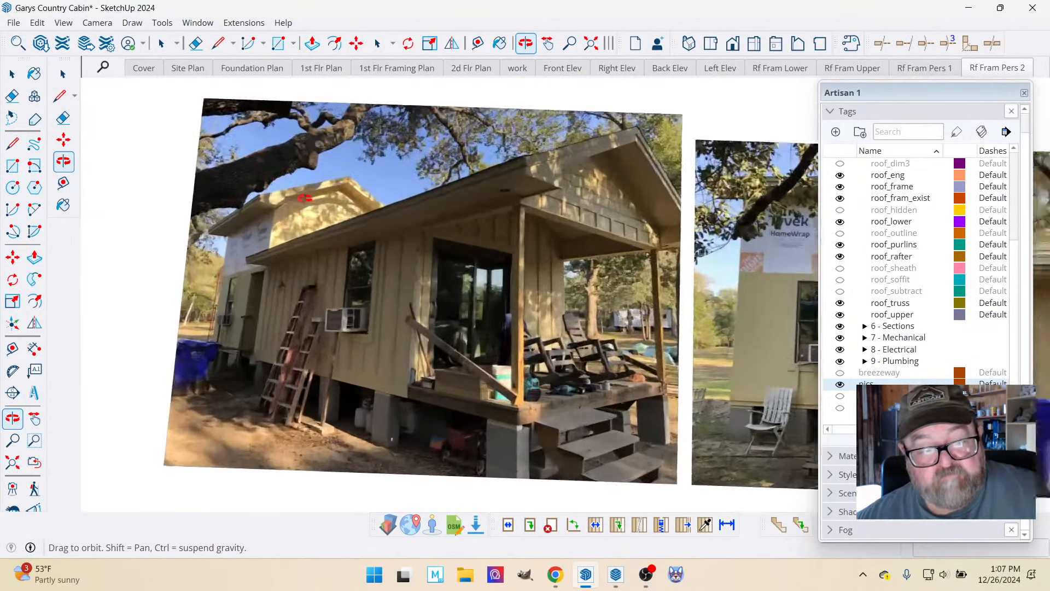
scroll(312, 211, up, 3)
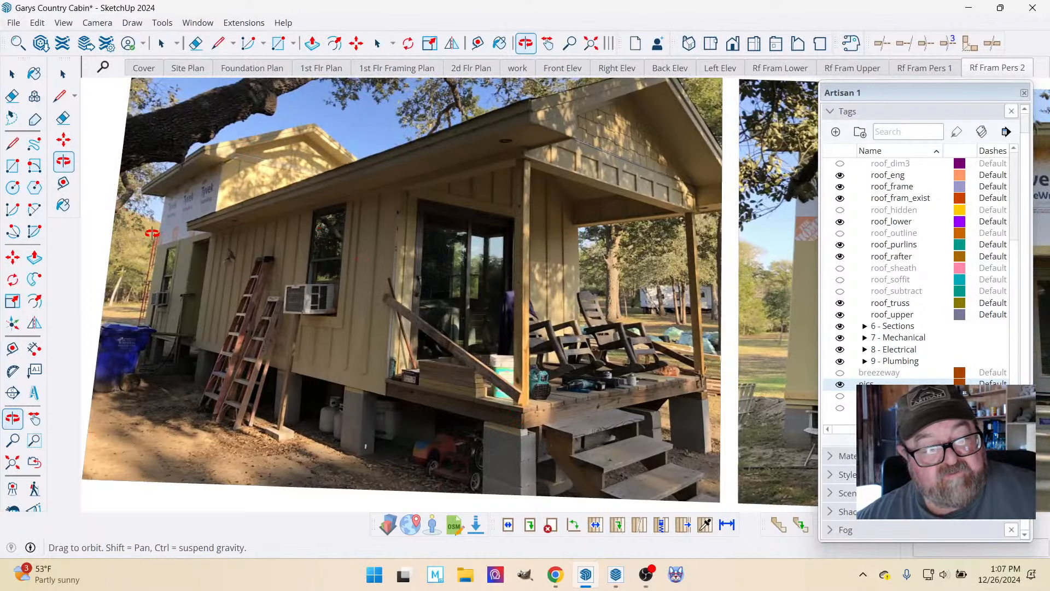
scroll(143, 246, down, 6)
scroll(562, 255, up, 4)
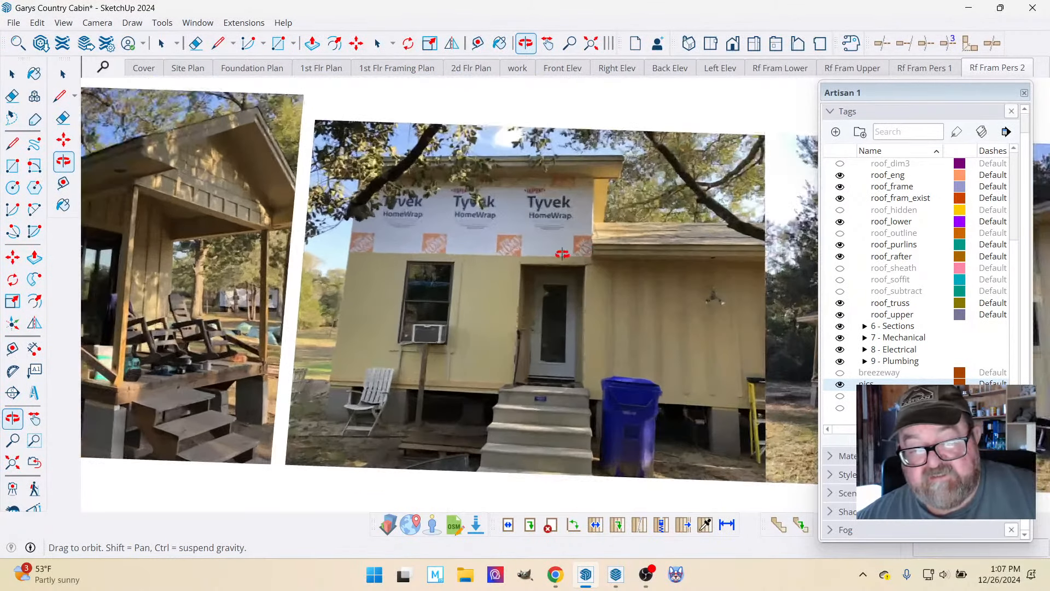
scroll(563, 254, up, 1)
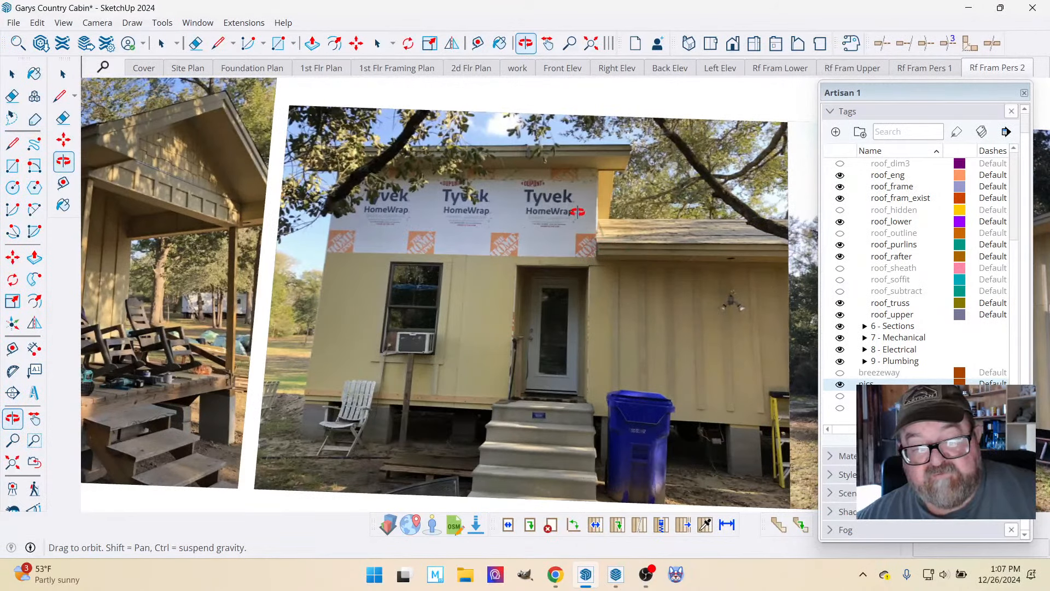
scroll(463, 254, down, 2)
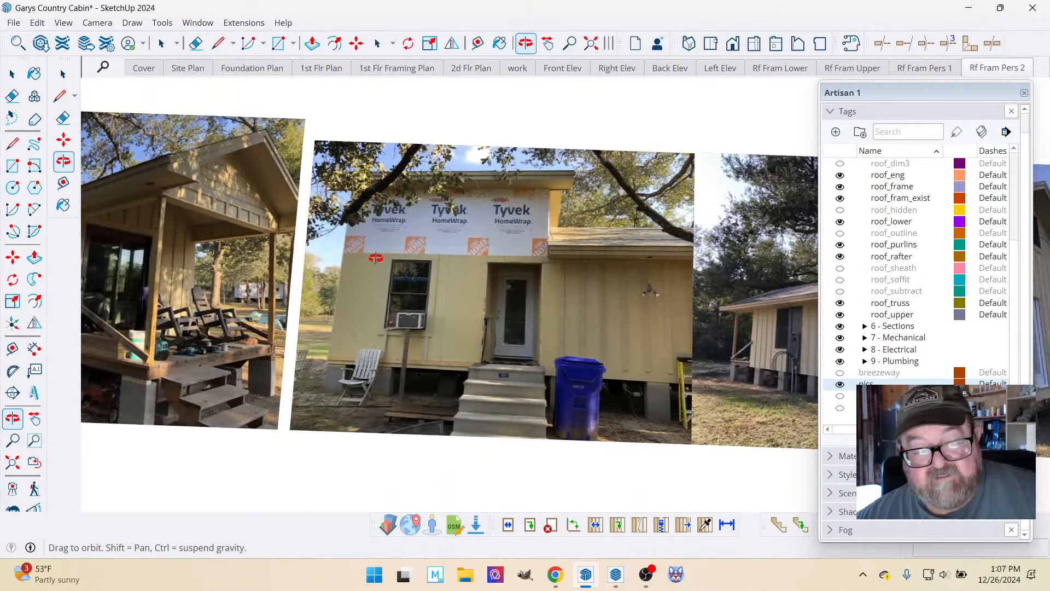
drag(376, 258, 659, 361)
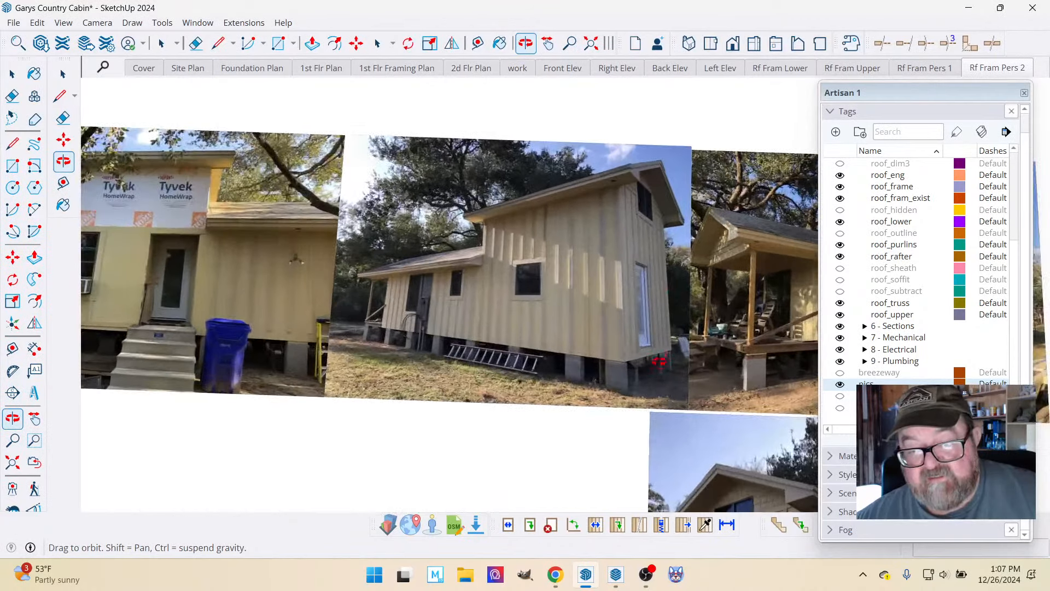
scroll(692, 350, down, 5)
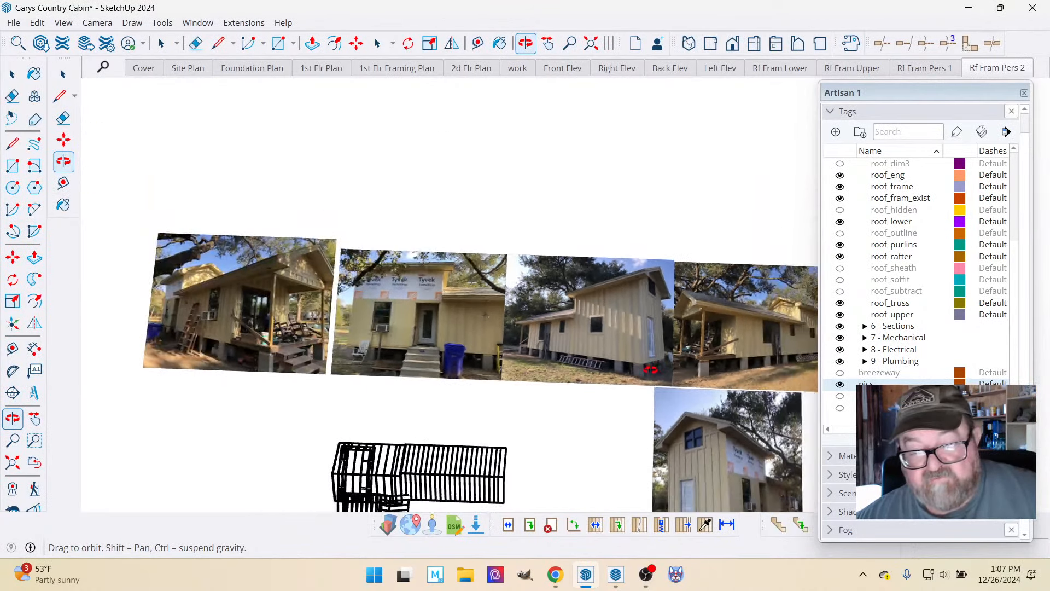
scroll(358, 362, up, 4)
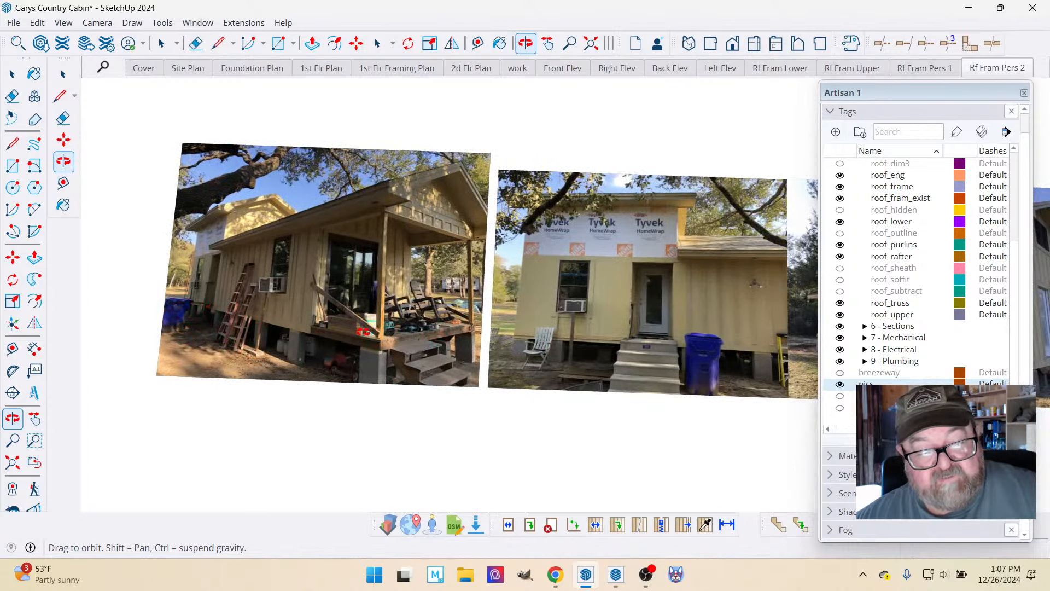
scroll(363, 331, up, 3)
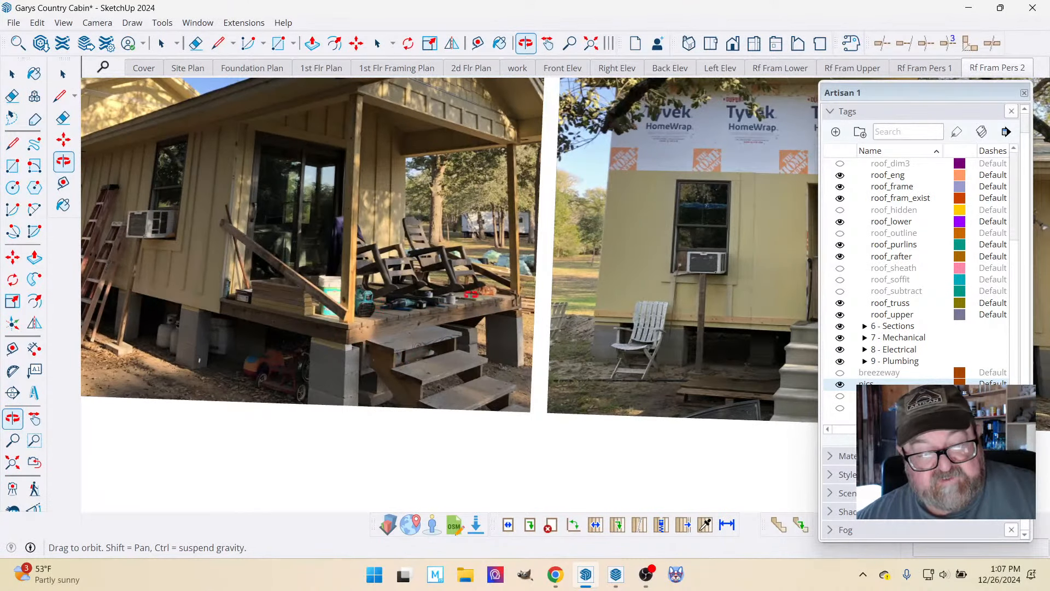
scroll(321, 309, down, 5)
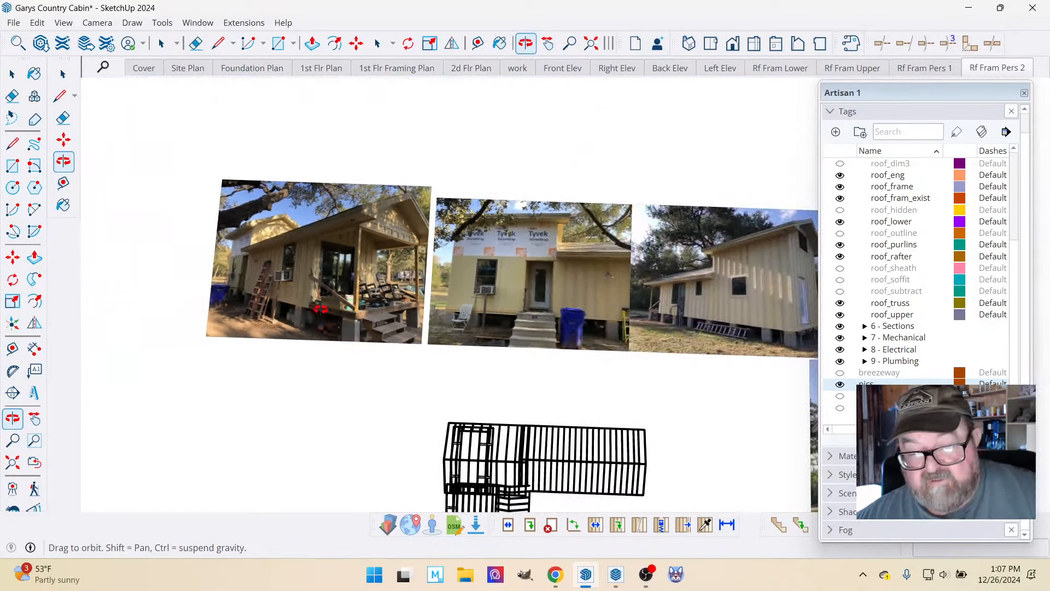
scroll(329, 339, down, 3)
scroll(518, 490, up, 3)
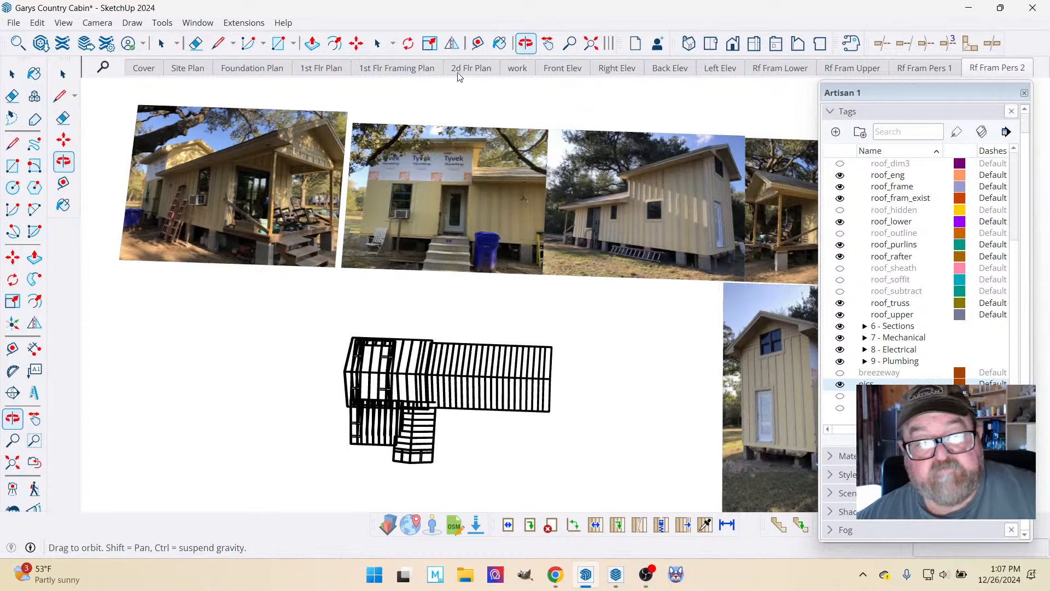
Open the 1st Flr Framing Plan scene and examine the porch and deck joists around the floor plan.
click(400, 70)
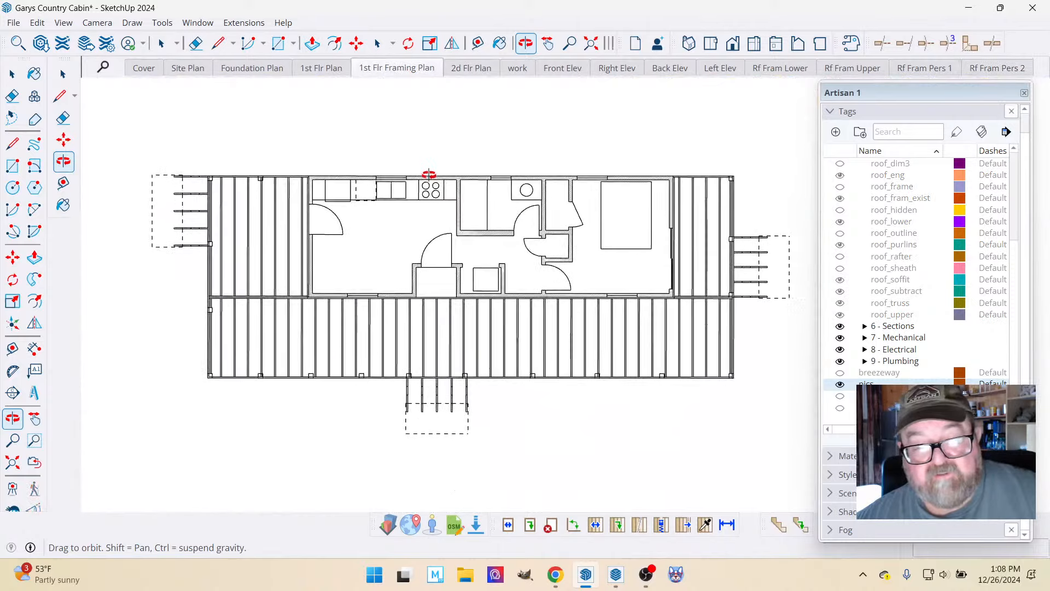
scroll(422, 216, up, 2)
scroll(383, 215, down, 2)
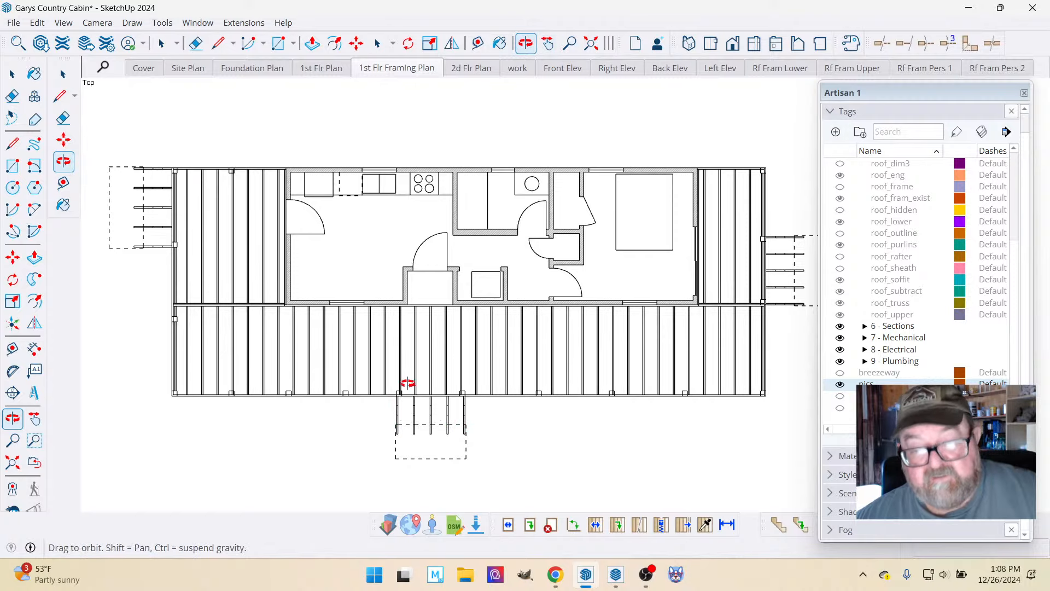
scroll(435, 274, down, 2)
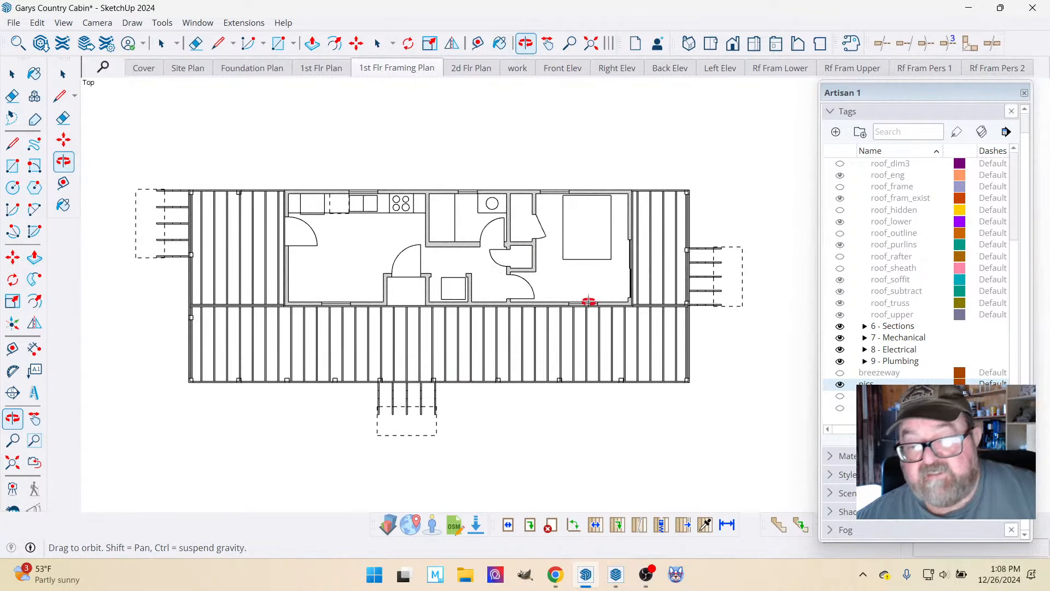
scroll(897, 296, up, 3)
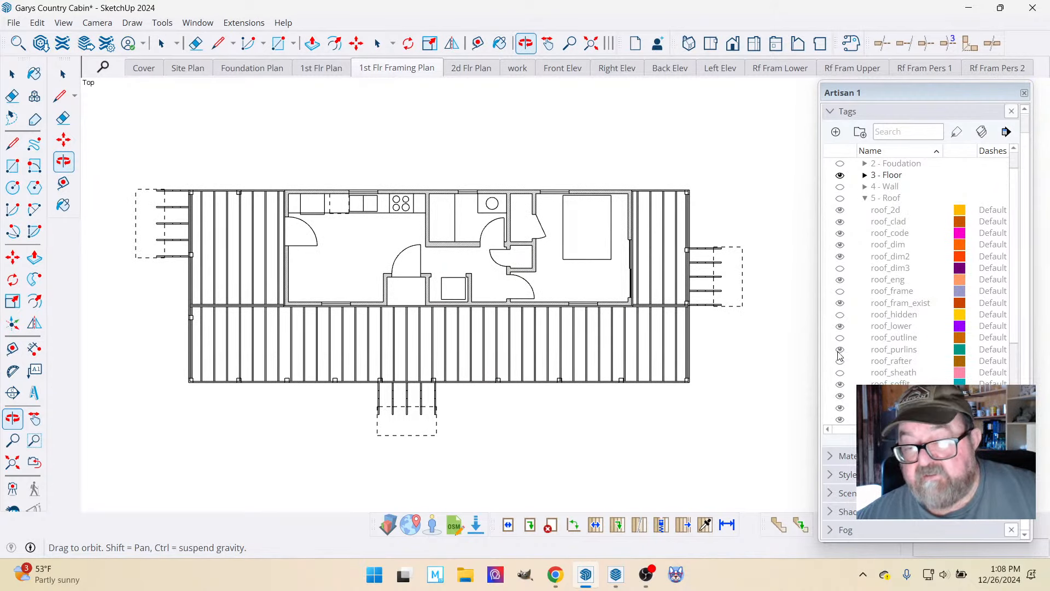
Switch to LayOut, open the A2 Floor Plan page, and examine the dimensioned floor plan and the porch/deck framing plan.
mouse_move(615, 574)
click(616, 577)
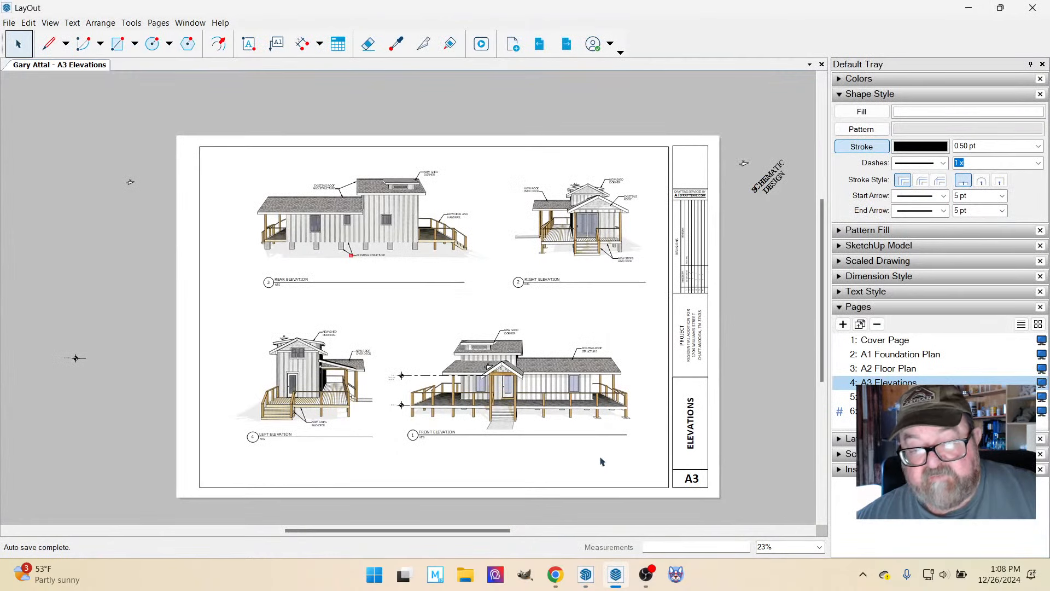
click(887, 368)
scroll(596, 476, up, 4)
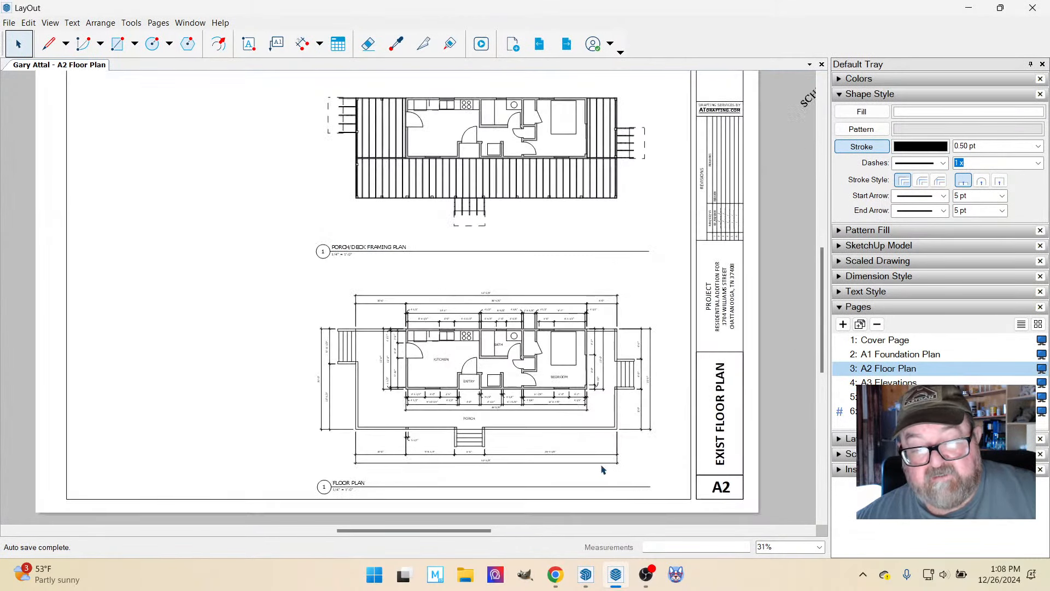
scroll(588, 492, up, 2)
scroll(614, 455, down, 1)
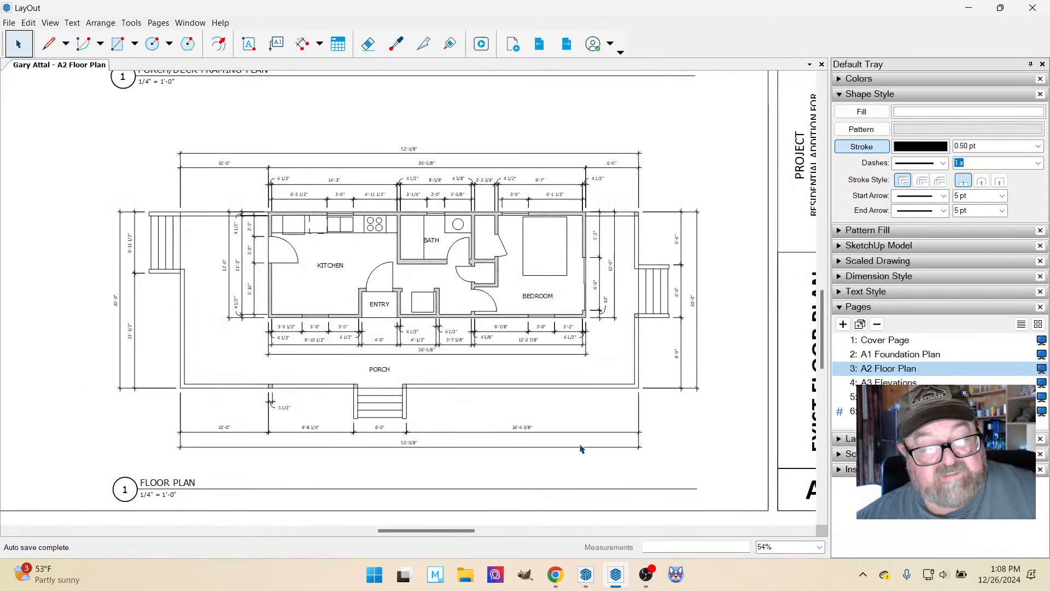
scroll(166, 321, up, 2)
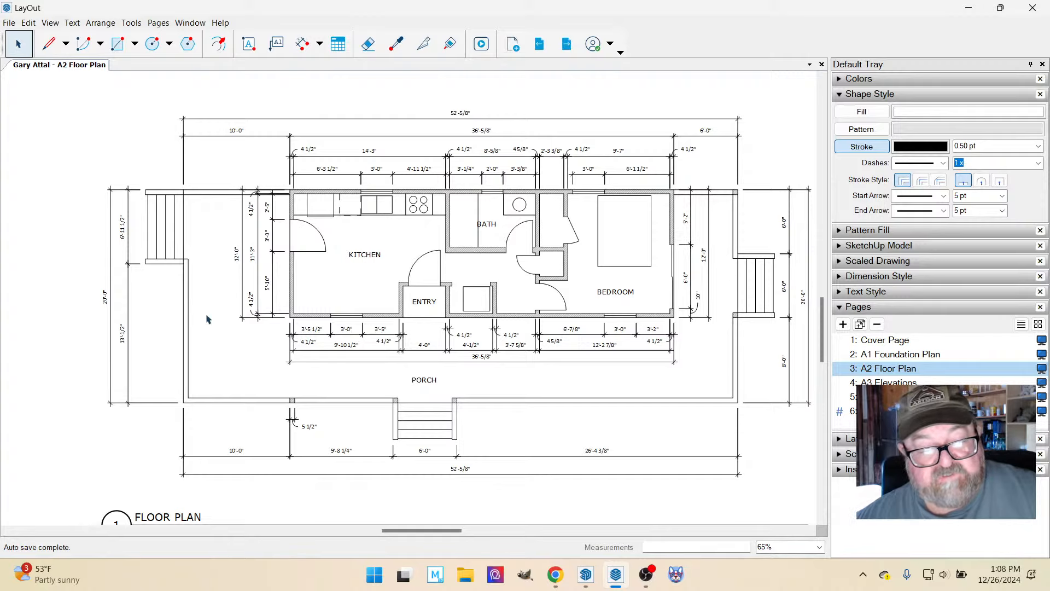
scroll(477, 398, down, 4)
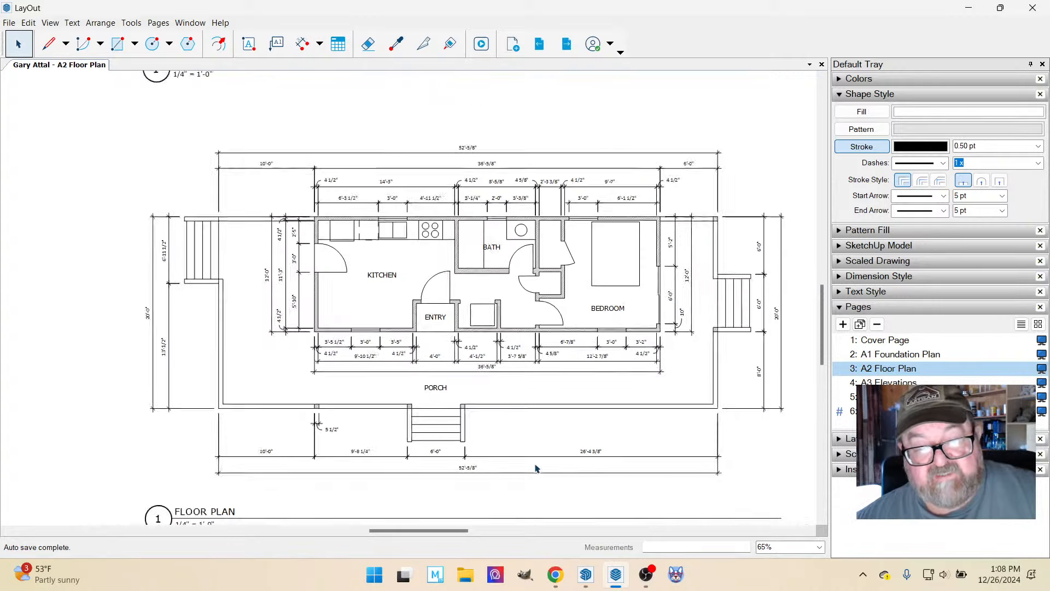
scroll(520, 153, up, 1)
scroll(521, 153, up, 3)
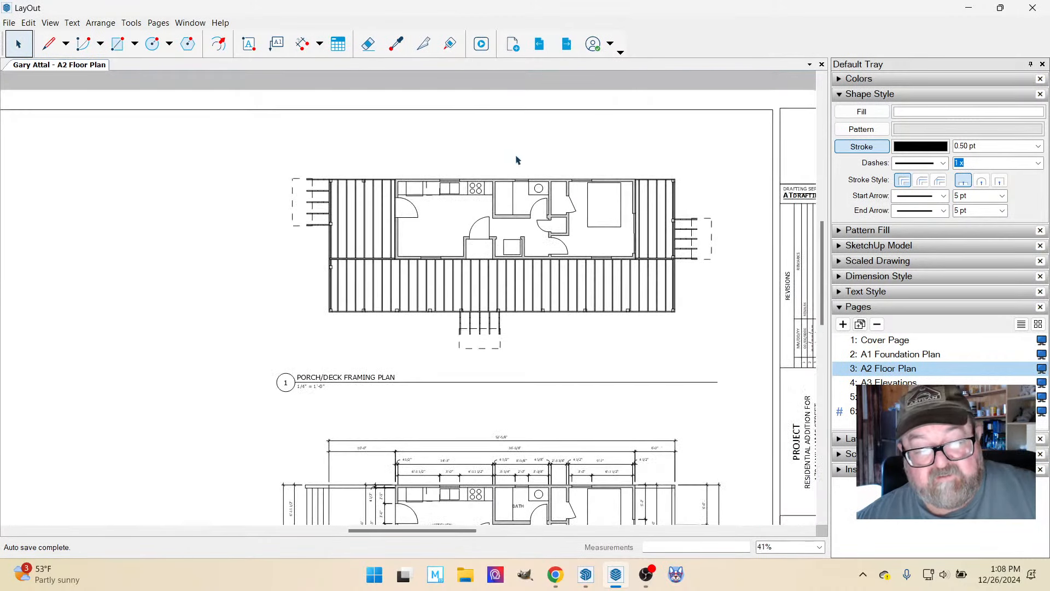
Examine the deck joists and stair framing around the house in the Porch/Deck Framing Plan.
scroll(567, 317, up, 1)
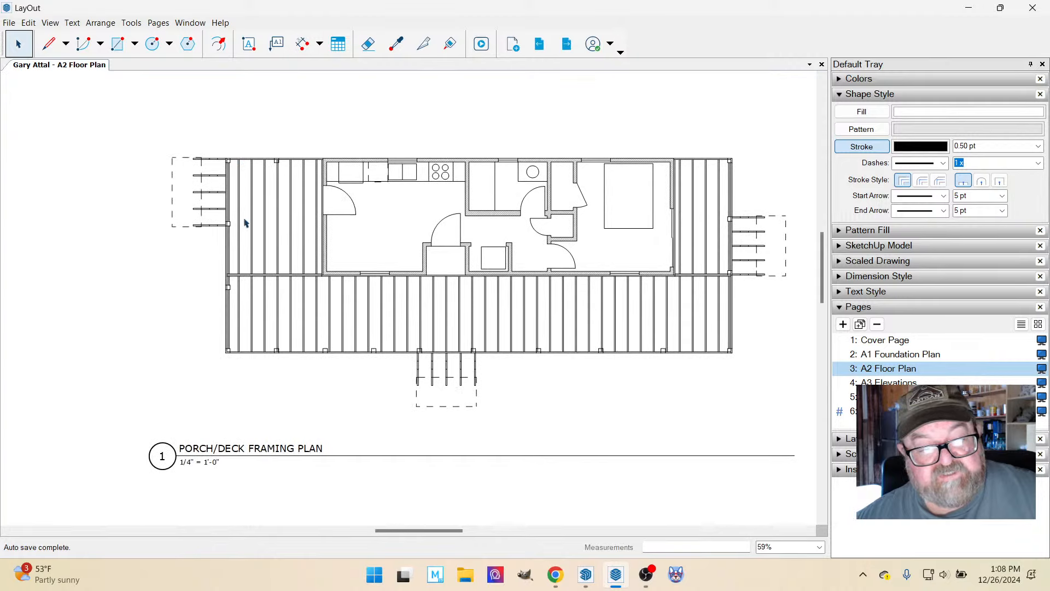
scroll(438, 261, down, 6)
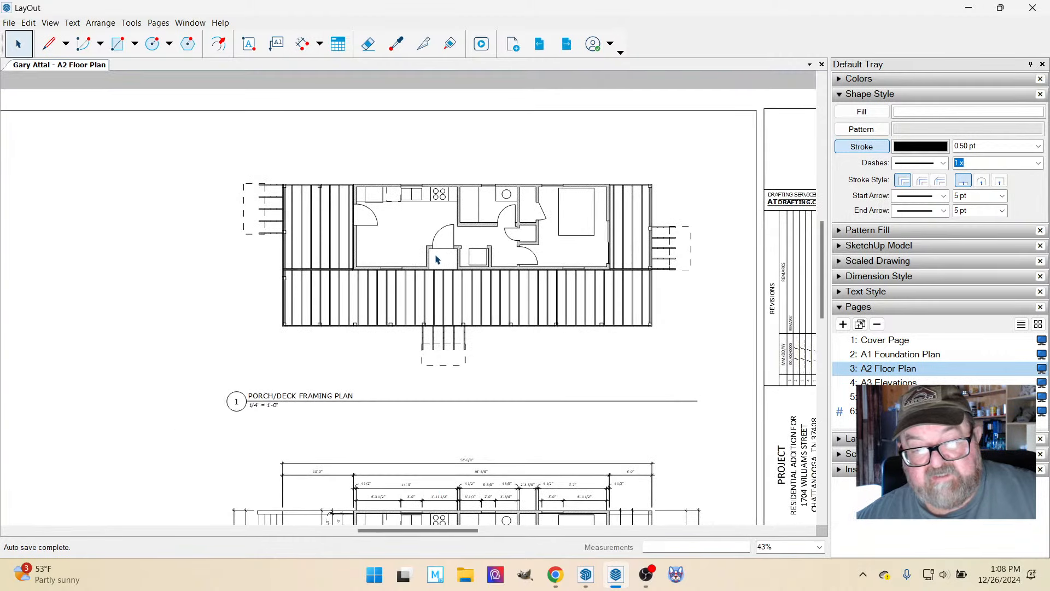
scroll(789, 460, up, 1)
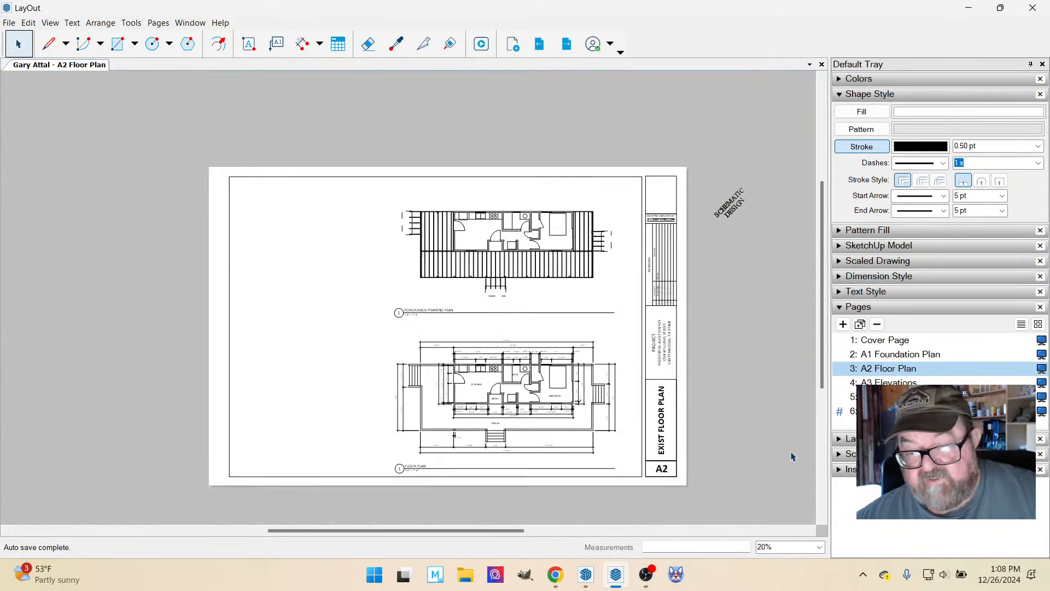
Open the A4 Roof Framing page and shift the four roof views, with their labels, dimensions and upper-row titles, slightly down the sheet.
click(887, 397)
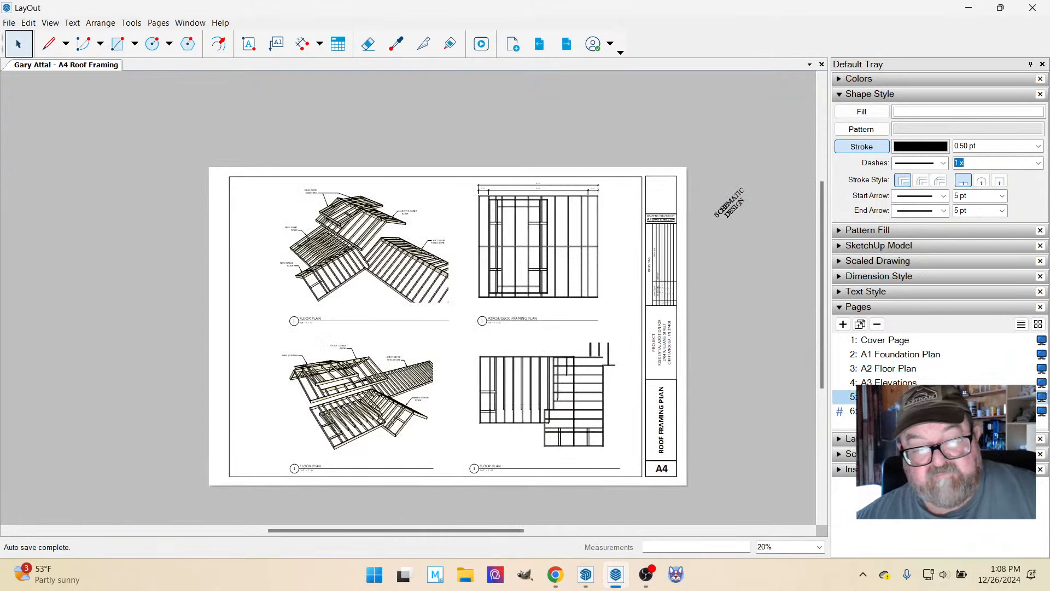
scroll(726, 340, down, 1)
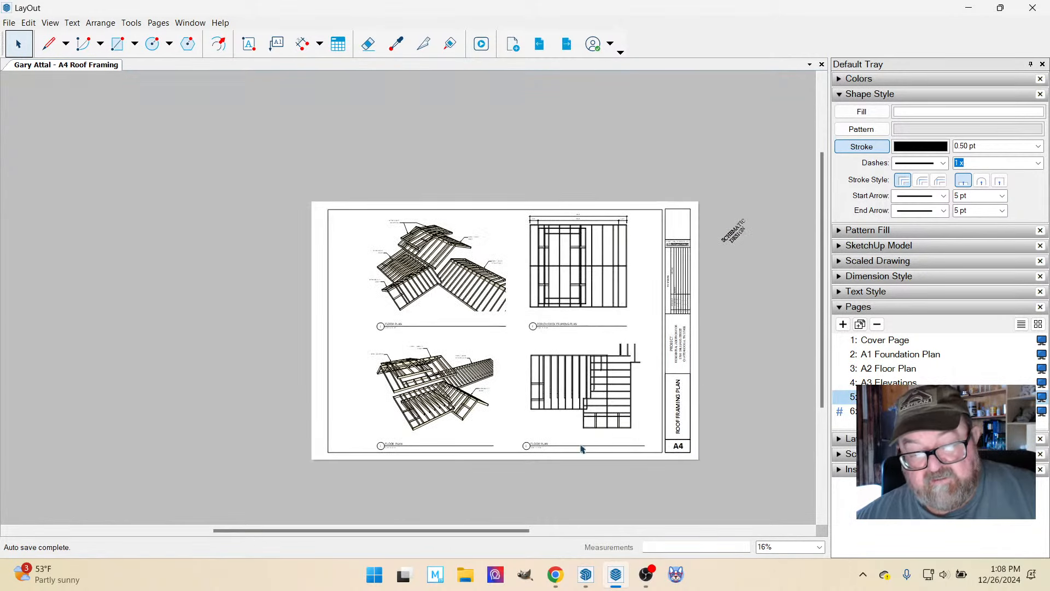
drag(219, 140, 663, 448)
scroll(612, 458, up, 1)
scroll(613, 458, up, 1)
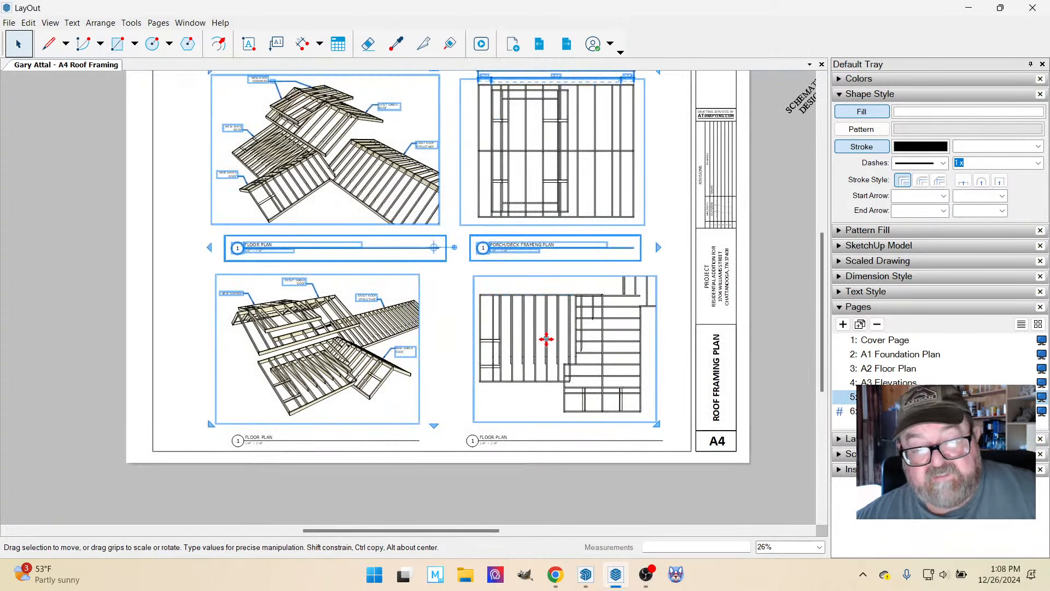
drag(547, 340, 544, 347)
scroll(533, 374, down, 1)
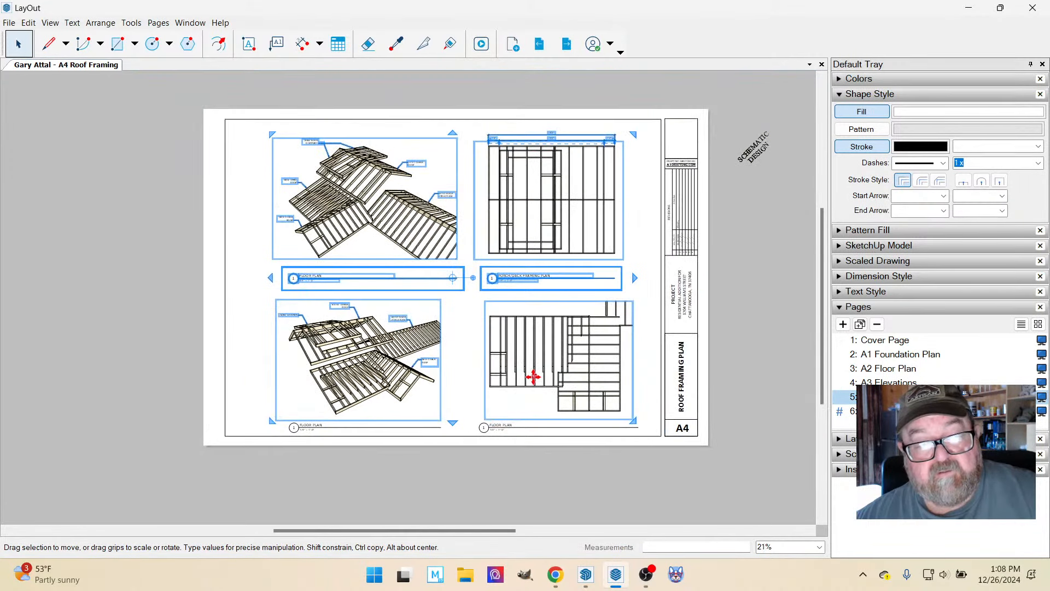
click(152, 138)
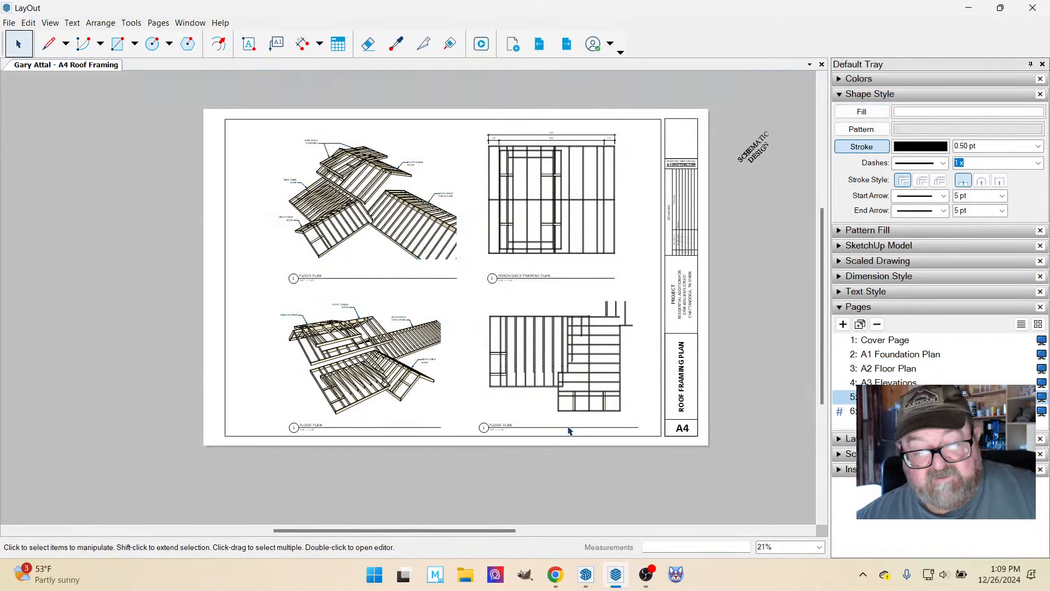
Start a new leader label beside the lower 3D roof framing view.
scroll(371, 422, up, 4)
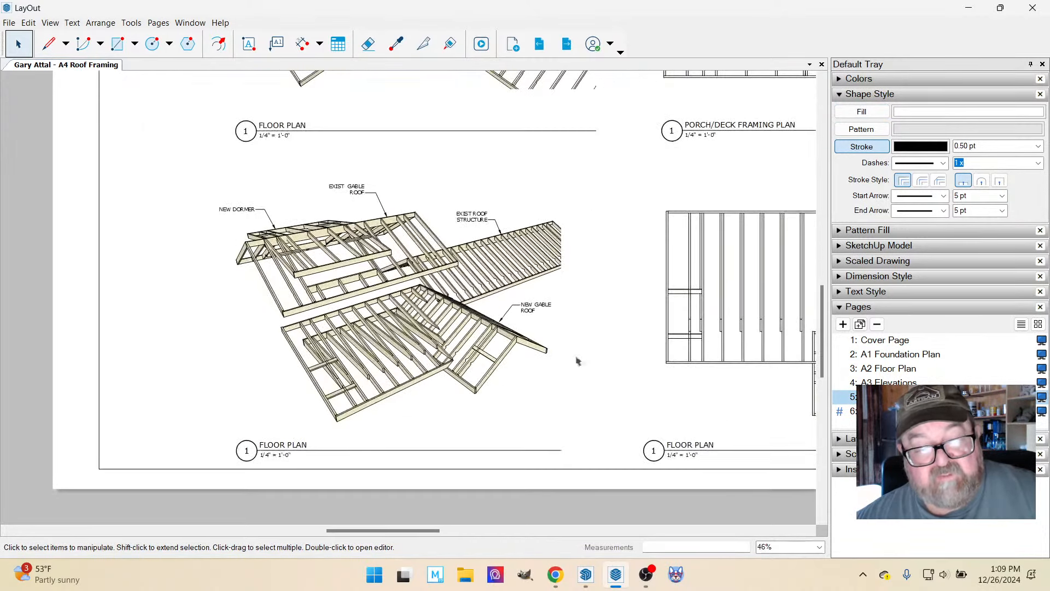
click(276, 43)
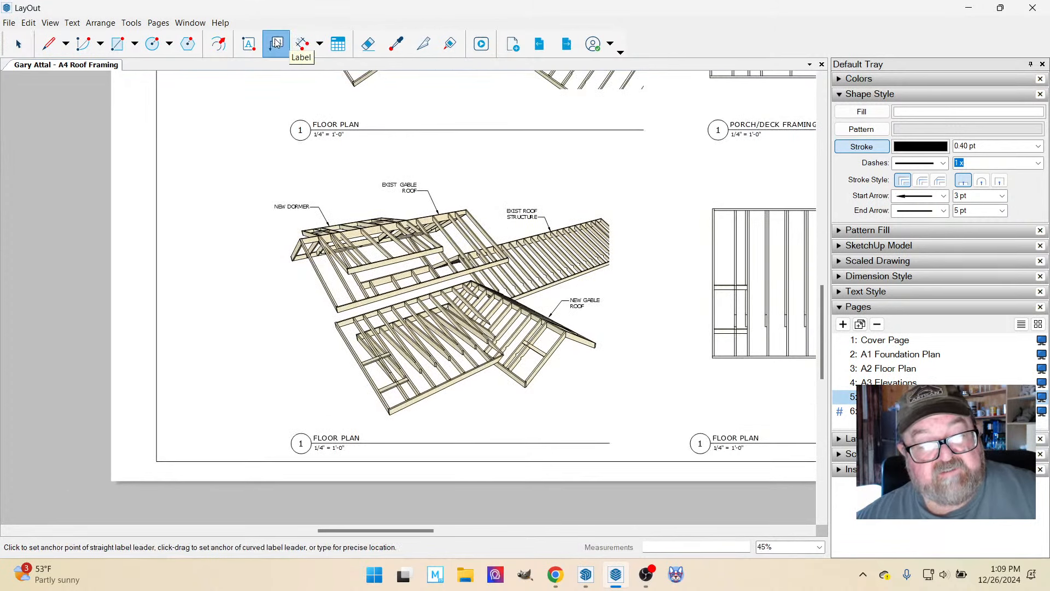
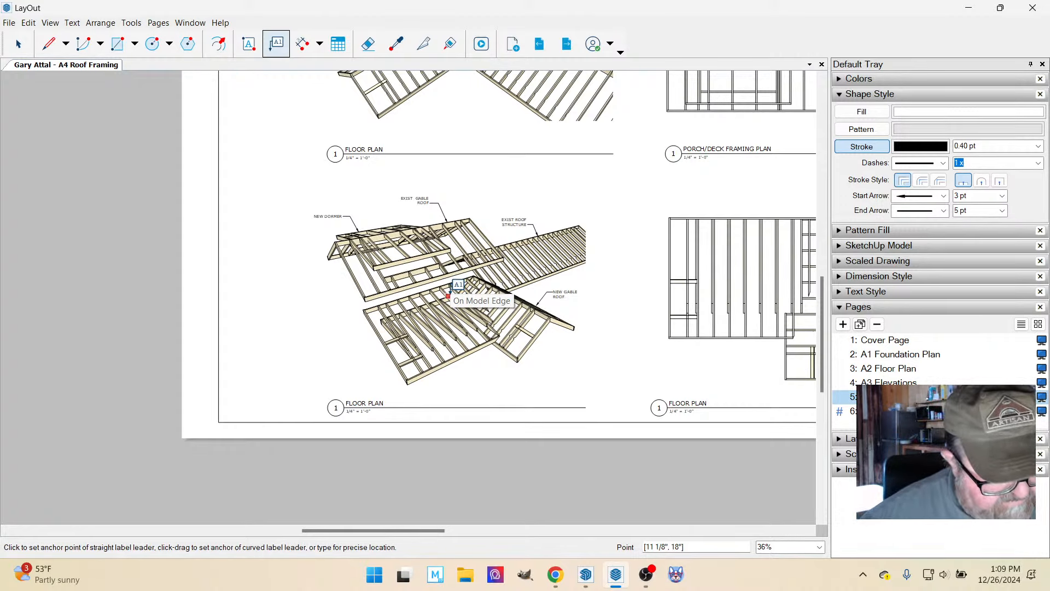
Place a leader label pointing at the outer rake board of the lower shed roof in the lower 3D roof framing view.
scroll(369, 359, up, 2)
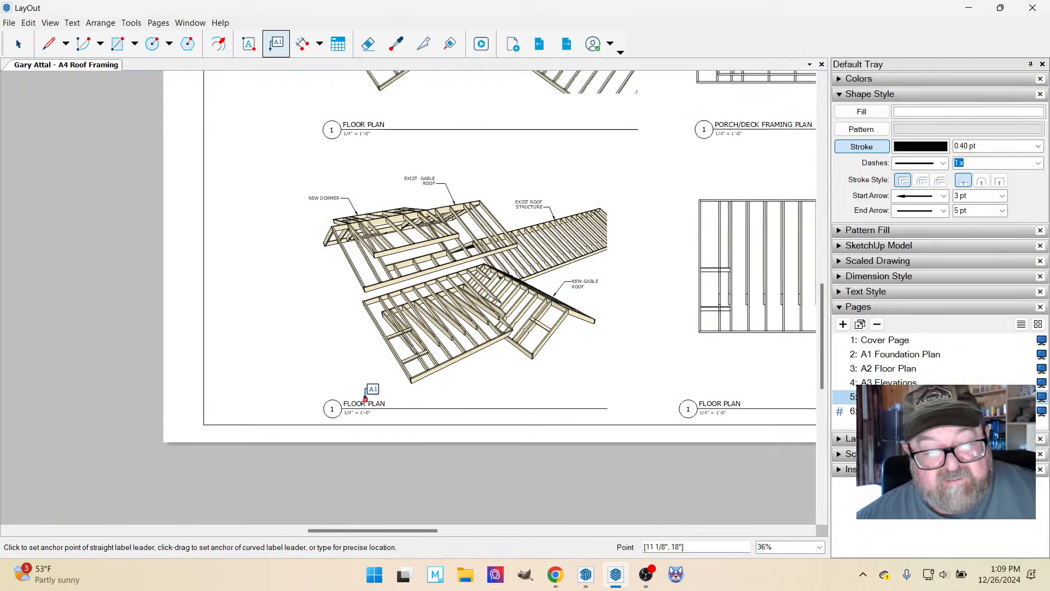
scroll(369, 358, up, 3)
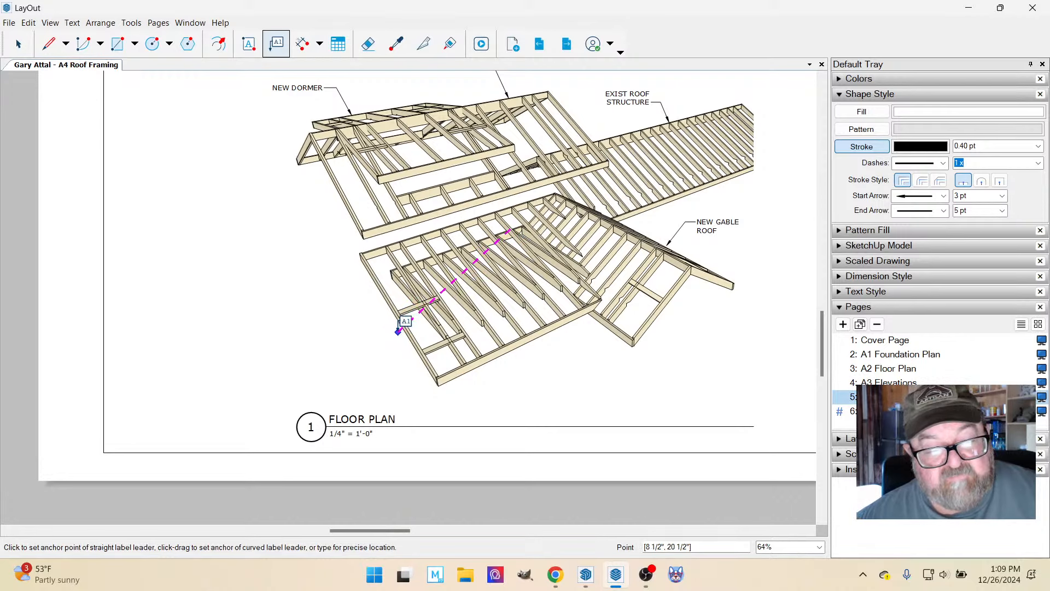
scroll(399, 332, up, 2)
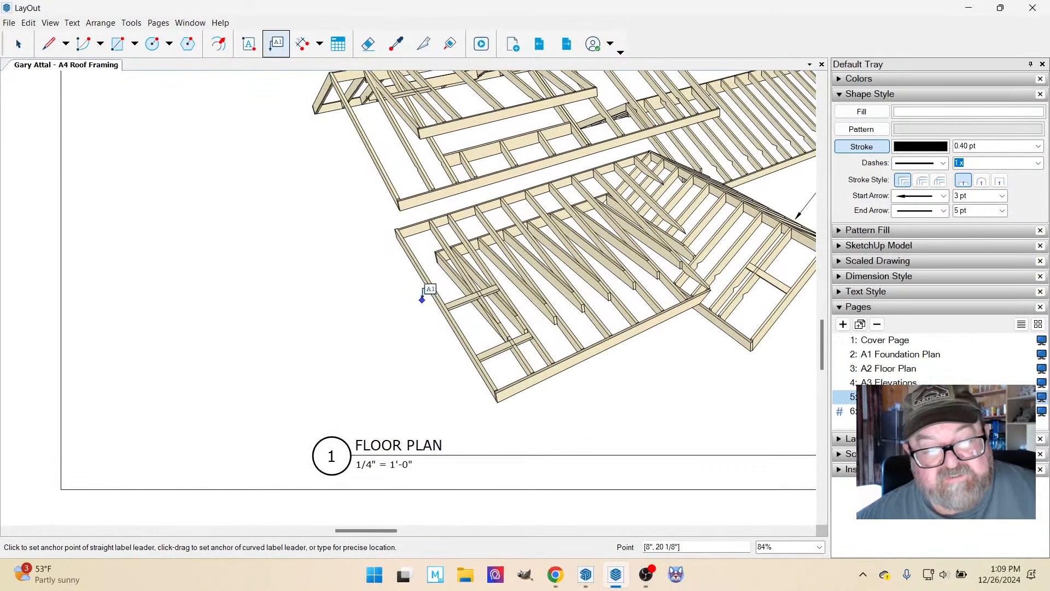
click(427, 286)
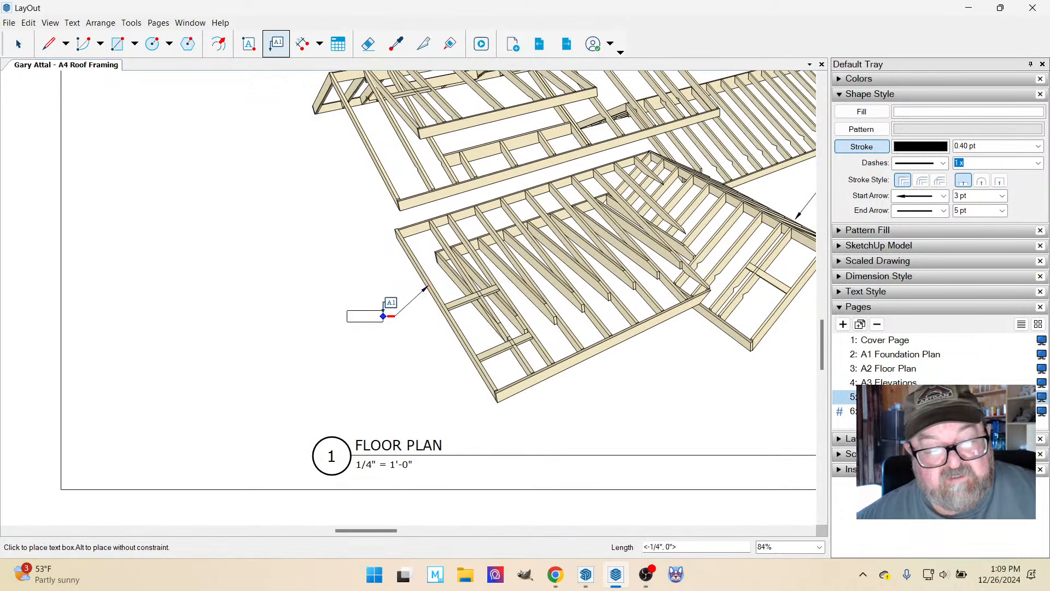
click(376, 316)
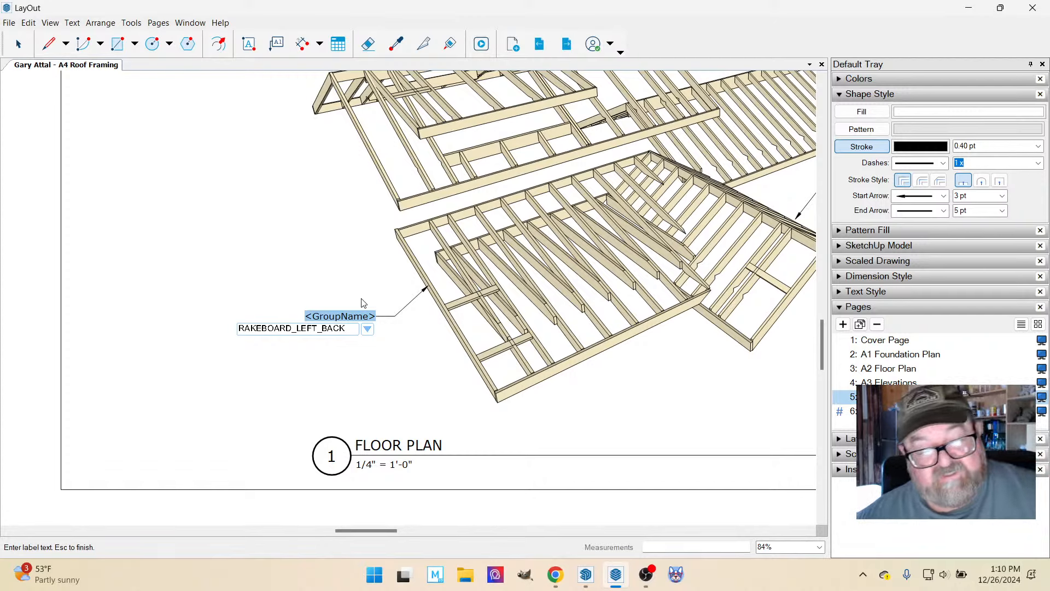
click(19, 43)
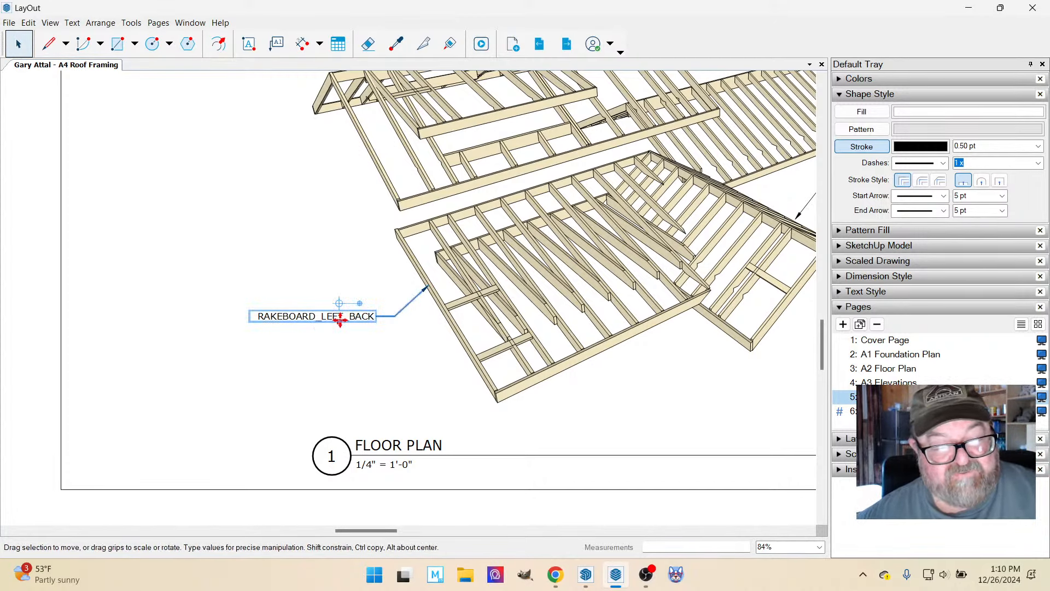
double_click(339, 319)
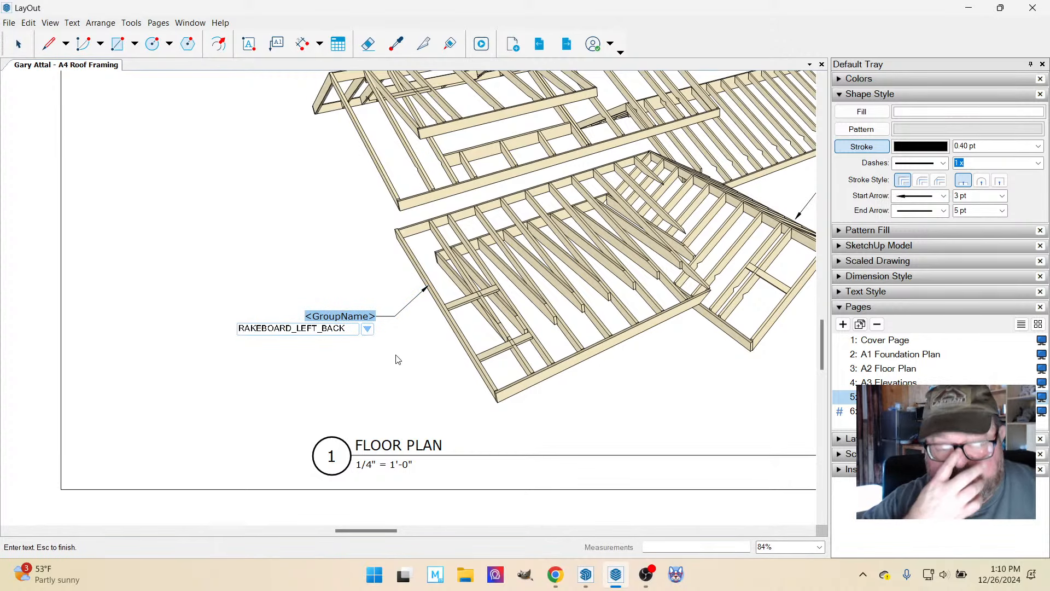
key(Escape)
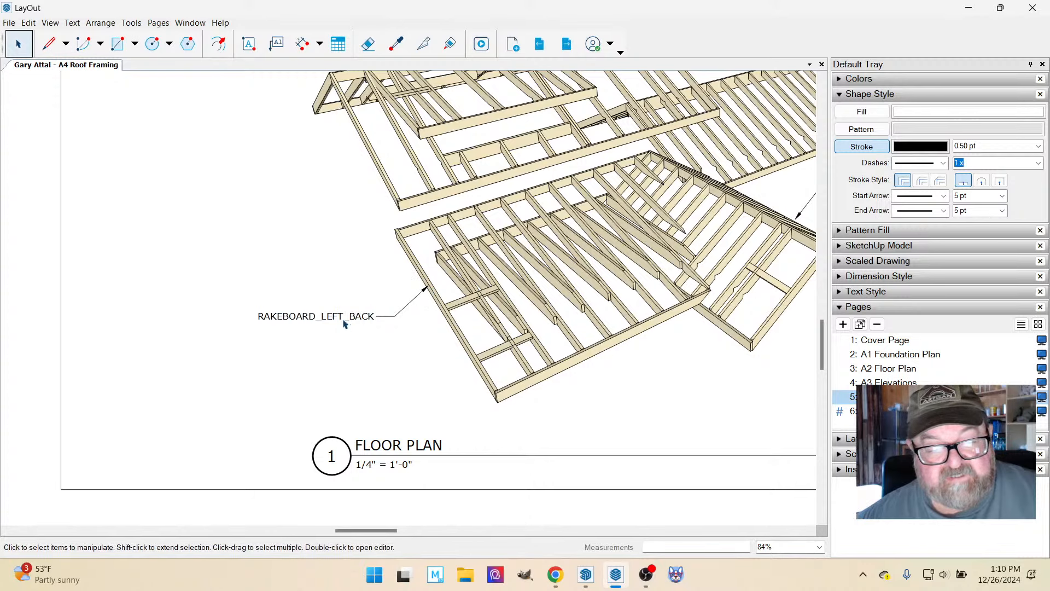
Replace the rake board label's automatic text with "NEW SHED ROOF", breaking the line before "ROOF".
scroll(406, 321, up, 2)
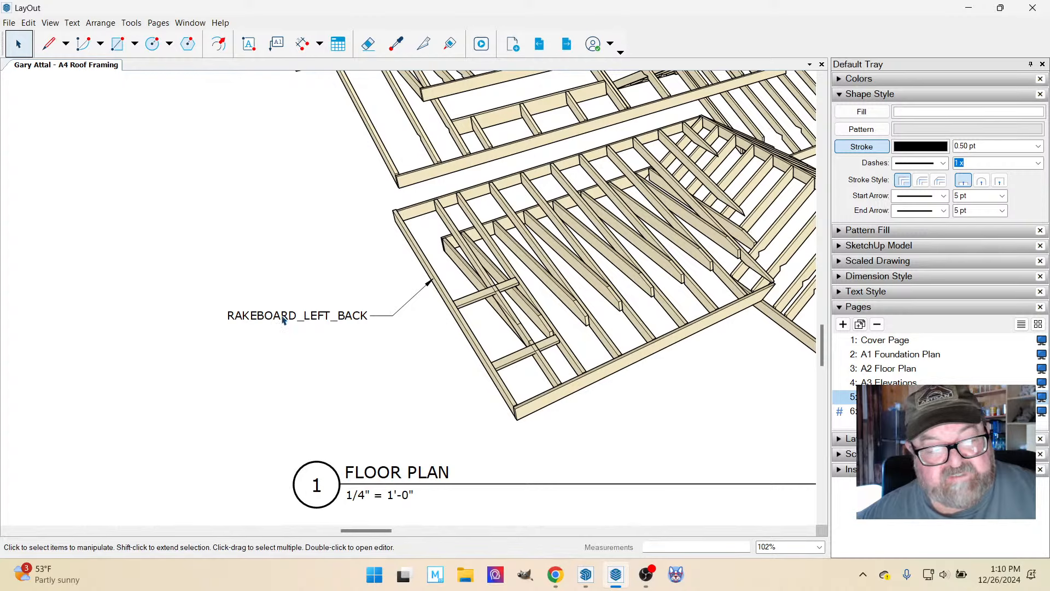
double_click(315, 316)
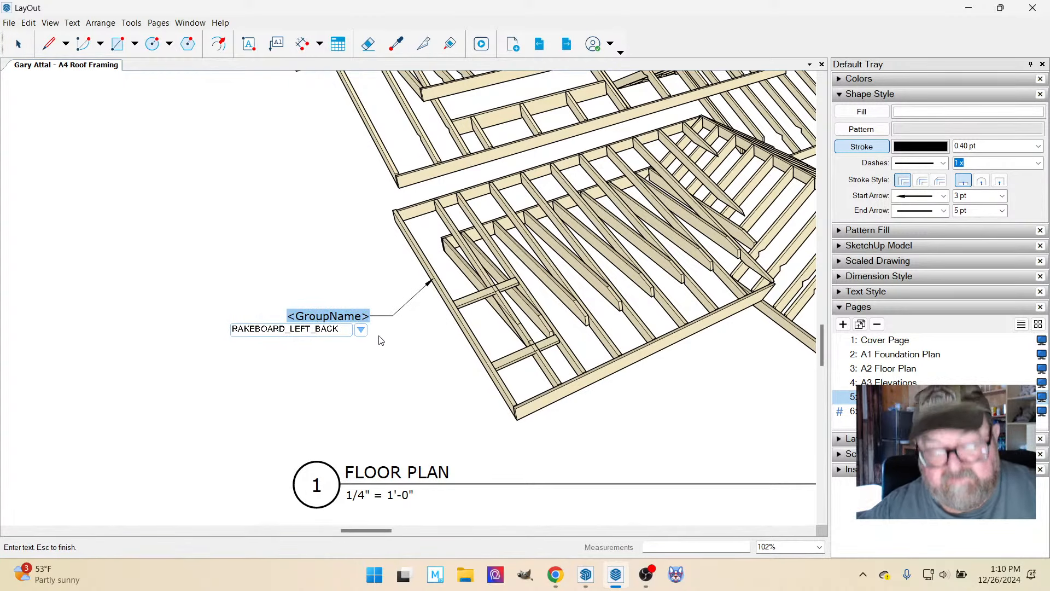
text(NEW)
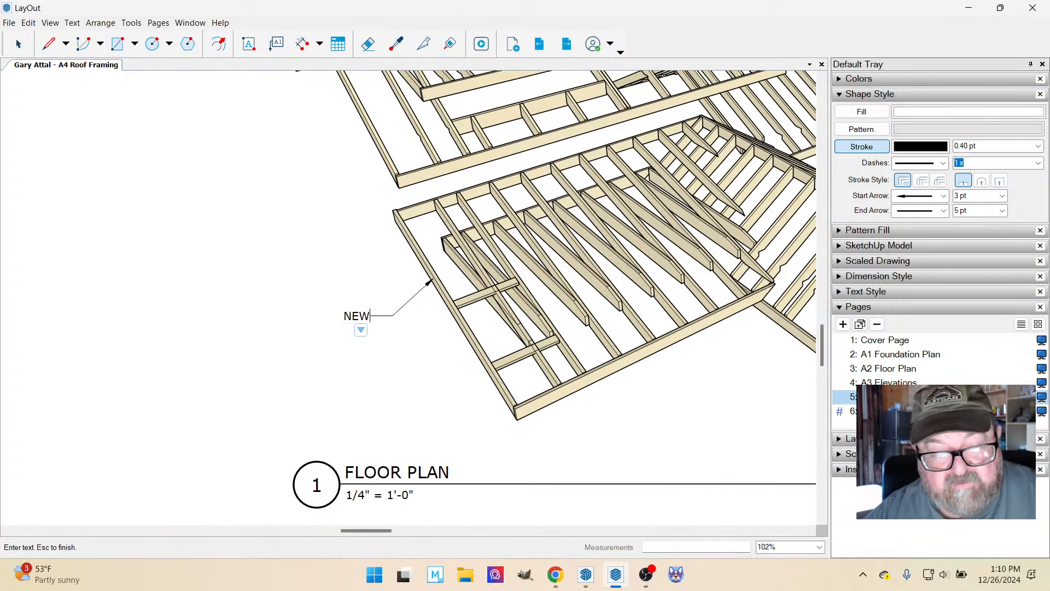
text(  SHED)
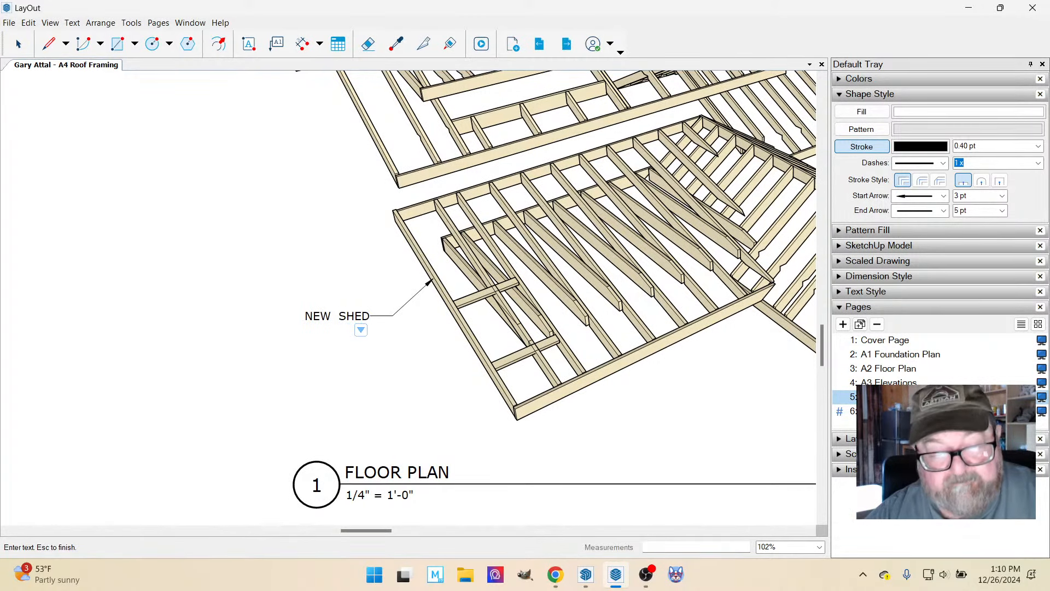
key(Return)
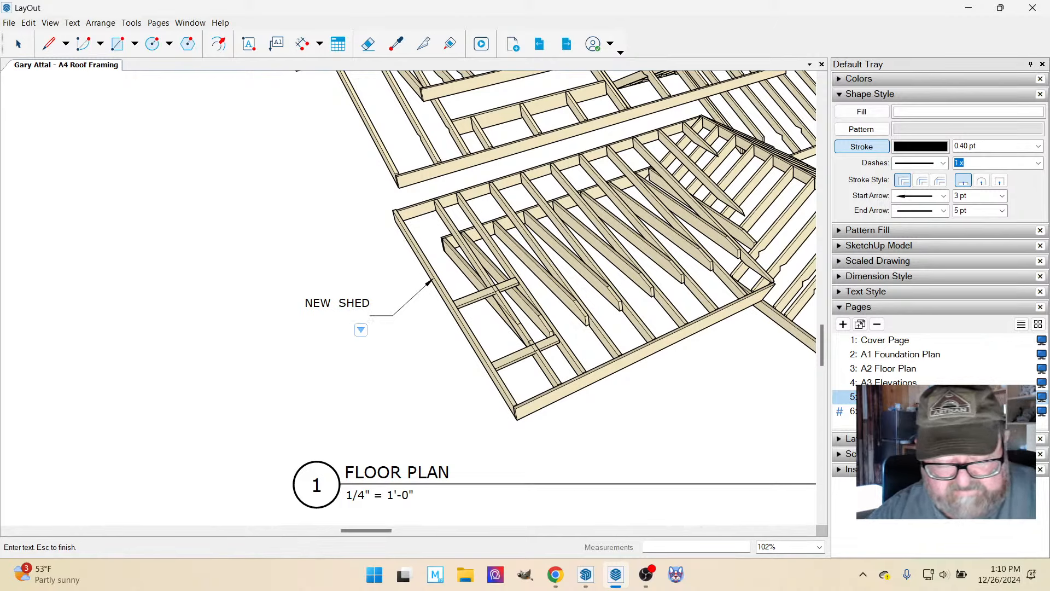
text(ROOF)
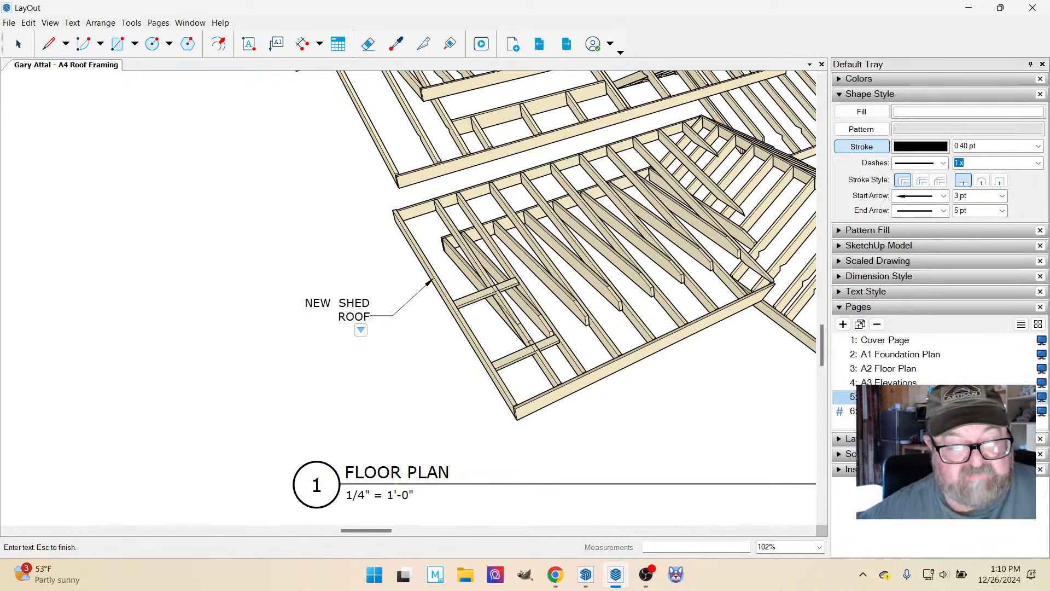
key(Escape)
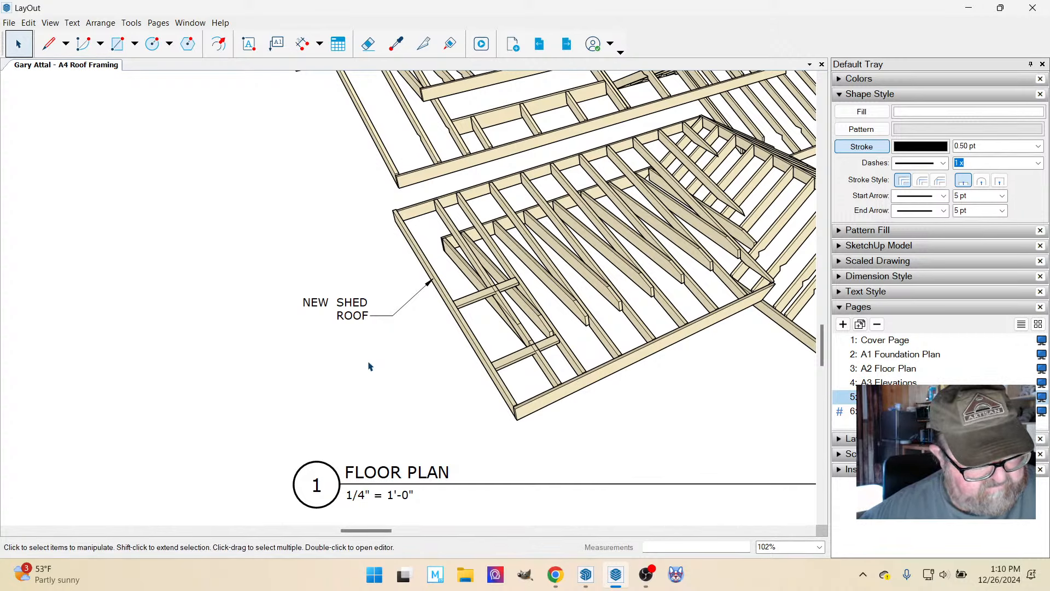
Review the overall arrangement of views, labels and titles on the A4 Roof Framing sheet.
scroll(361, 355, down, 3)
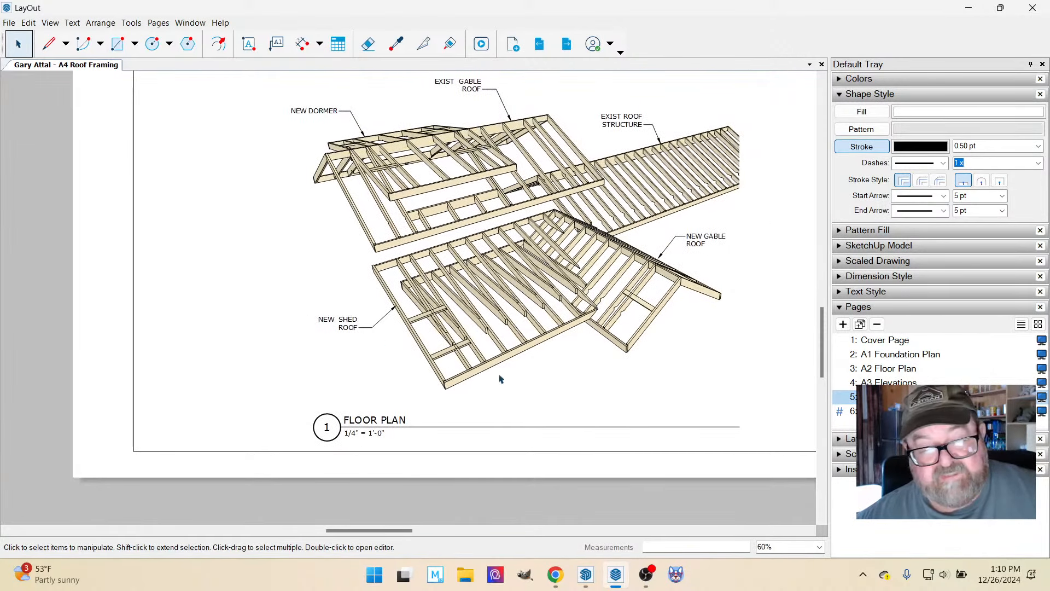
scroll(533, 409, down, 4)
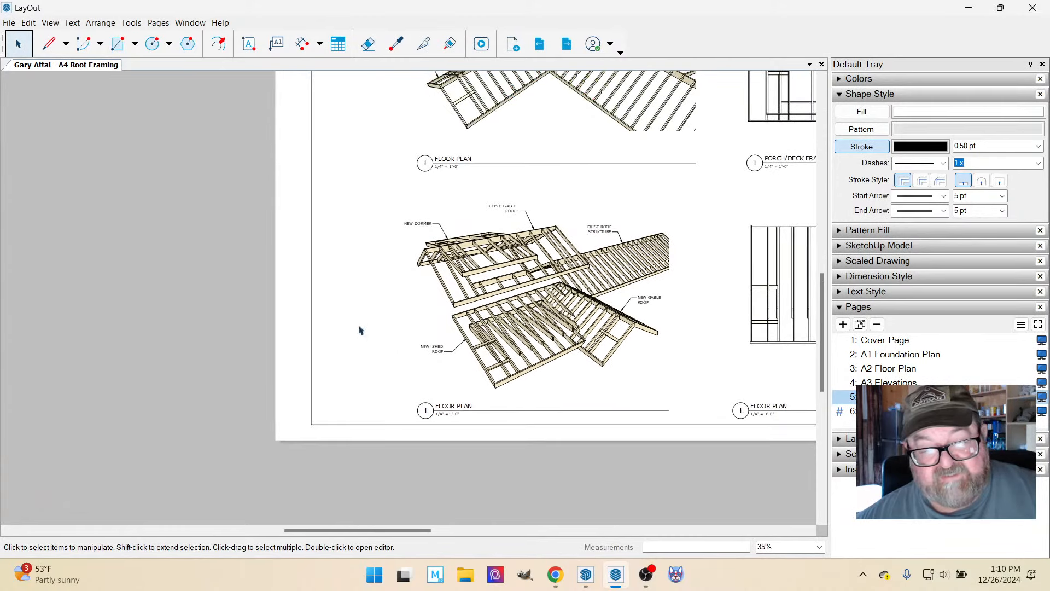
scroll(618, 361, down, 1)
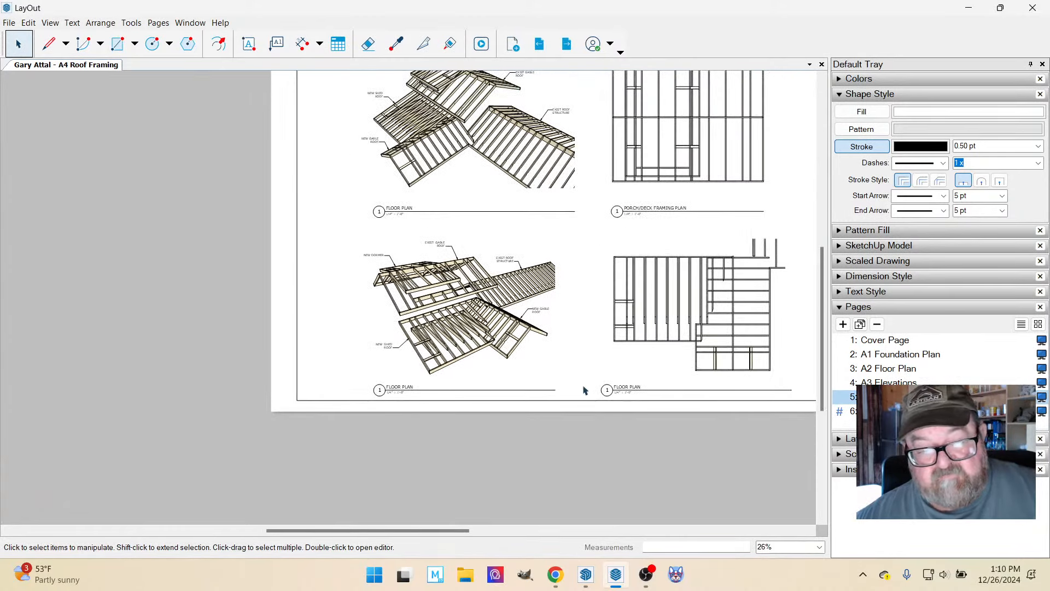
scroll(611, 219, down, 1)
scroll(611, 220, up, 2)
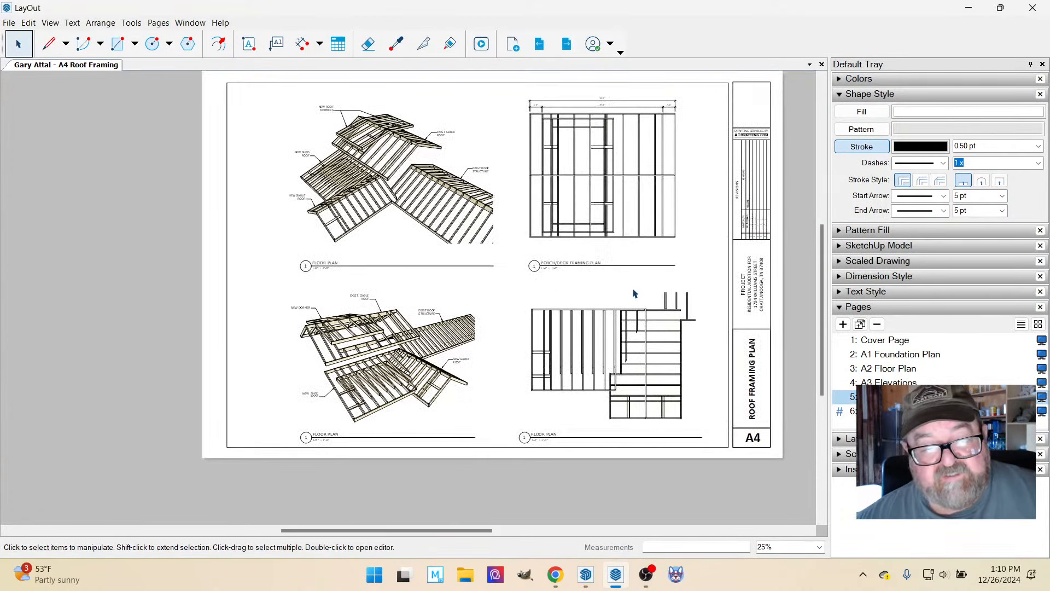
scroll(691, 258, up, 1)
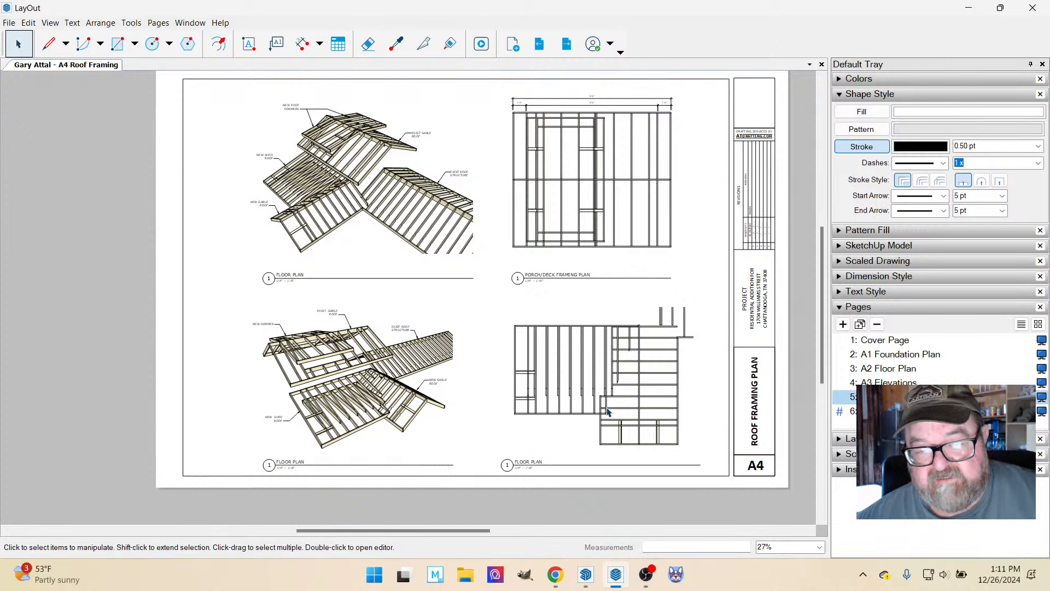
Switch to the SketchUp cabin model, open the Front Elev scene, and examine the roofs from the front and side.
mouse_move(586, 575)
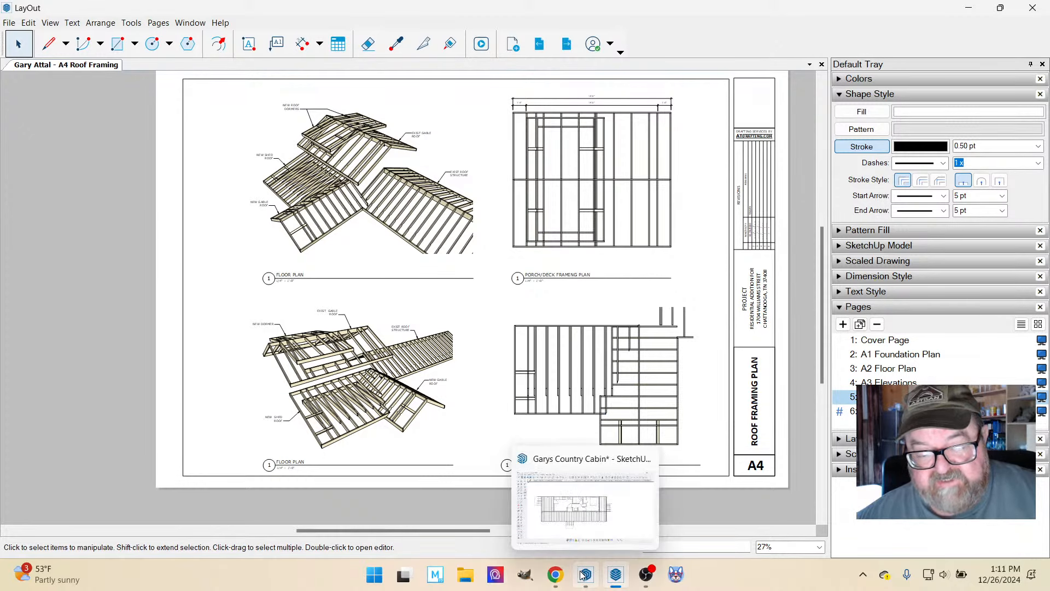
click(575, 472)
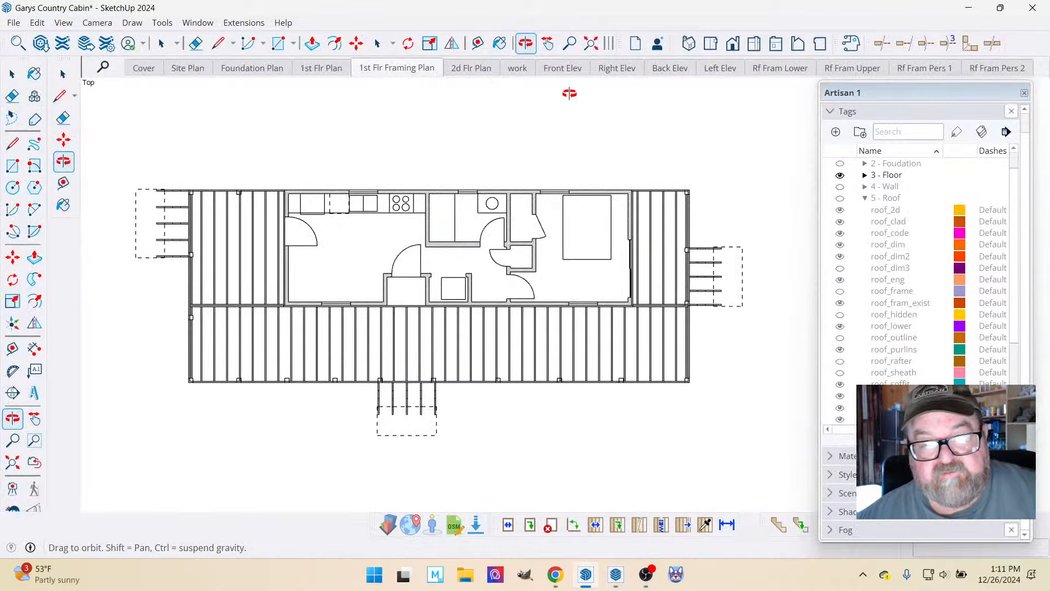
click(573, 74)
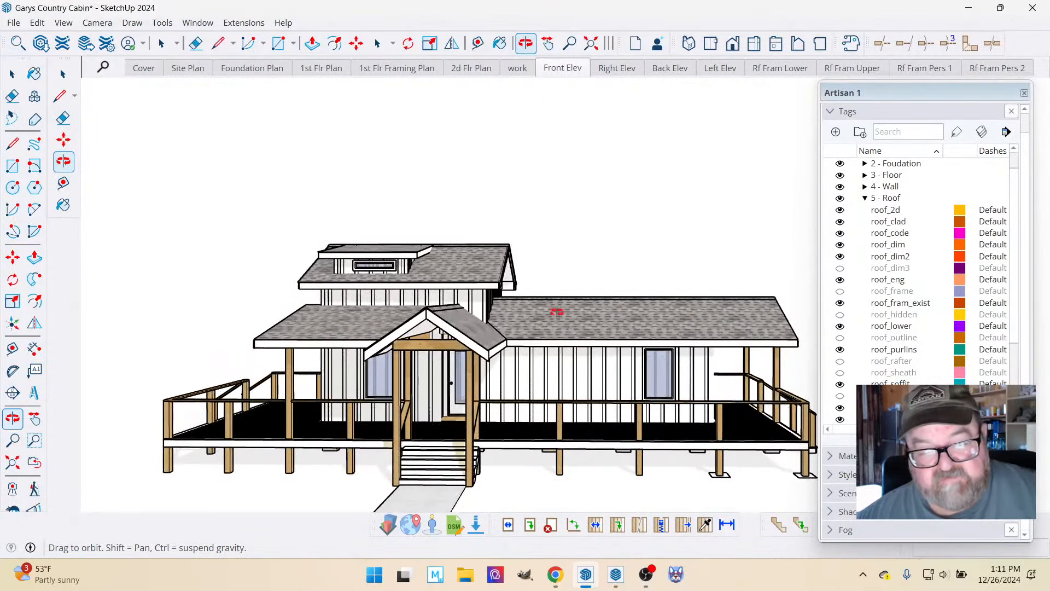
drag(590, 355, 481, 335)
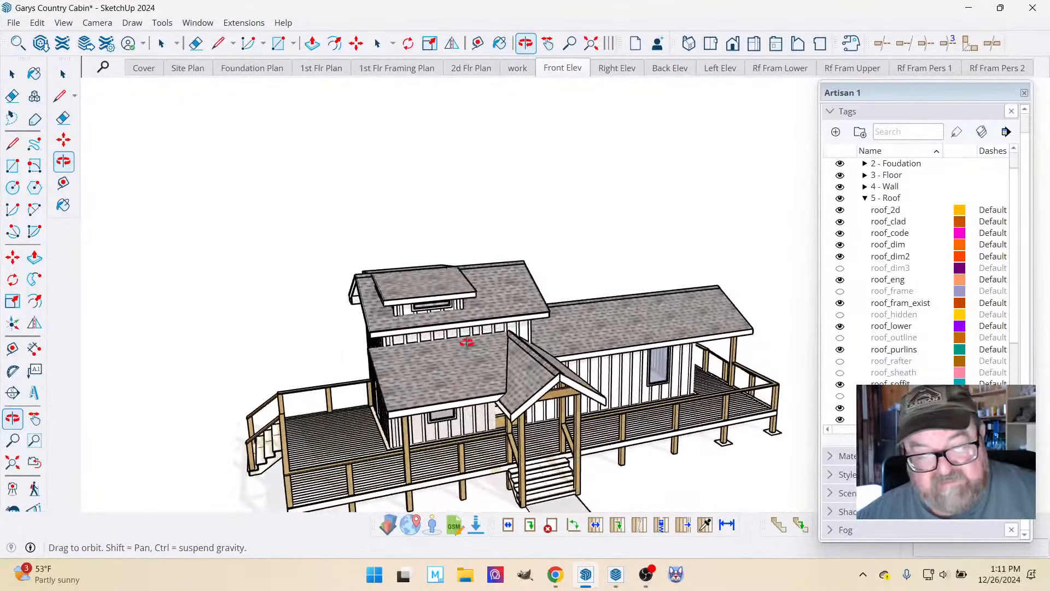
scroll(481, 375, up, 5)
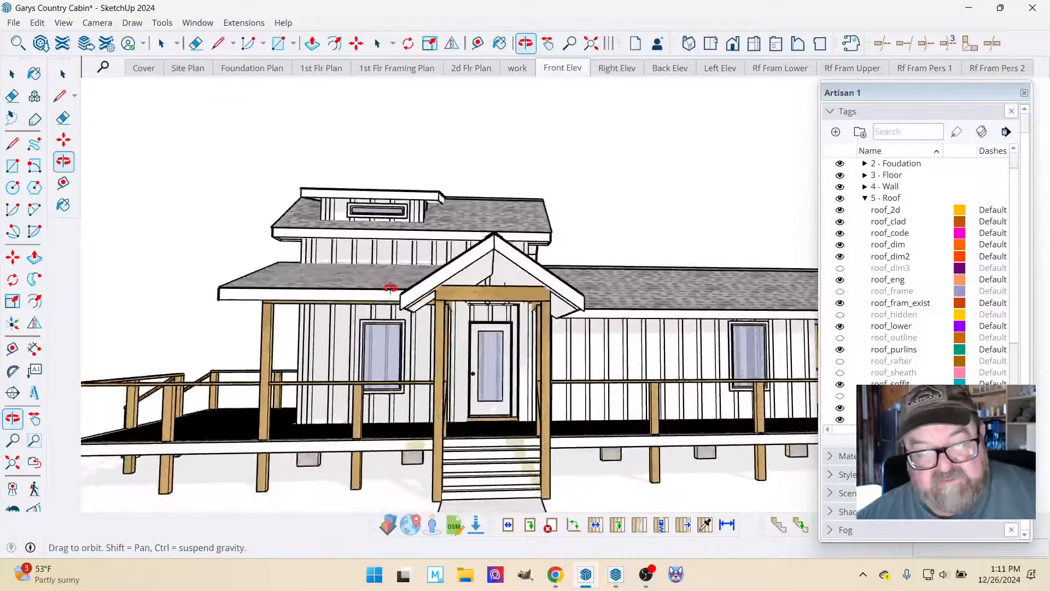
drag(342, 285, 595, 354)
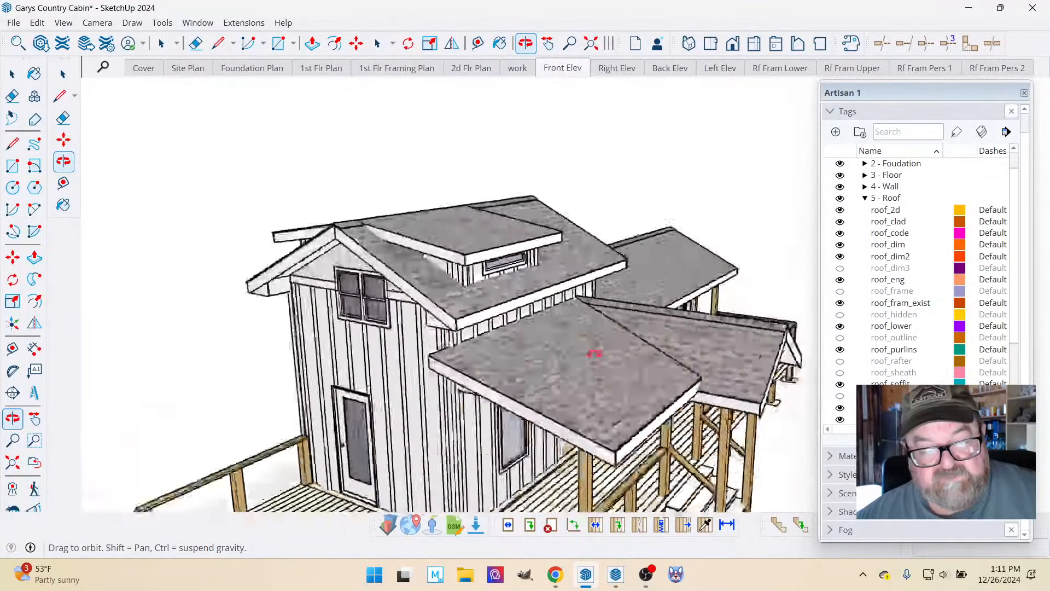
Examine the underside and wall connection of the shed porch roof, the entry gable, and the cabin's overall roof layout.
drag(446, 240, 347, 232)
scroll(602, 309, up, 8)
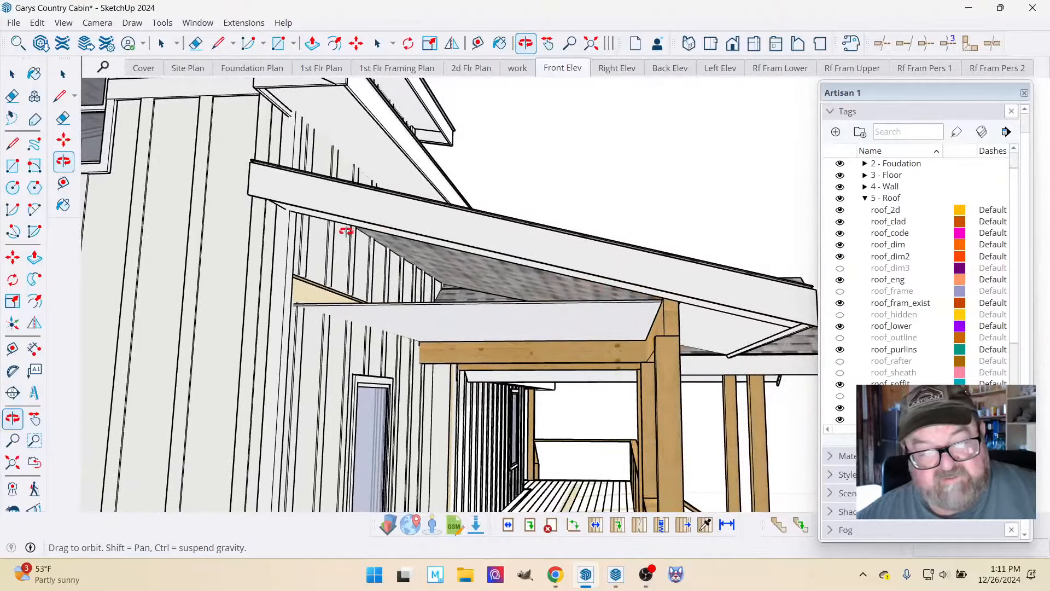
drag(417, 269, 373, 341)
drag(470, 328, 291, 330)
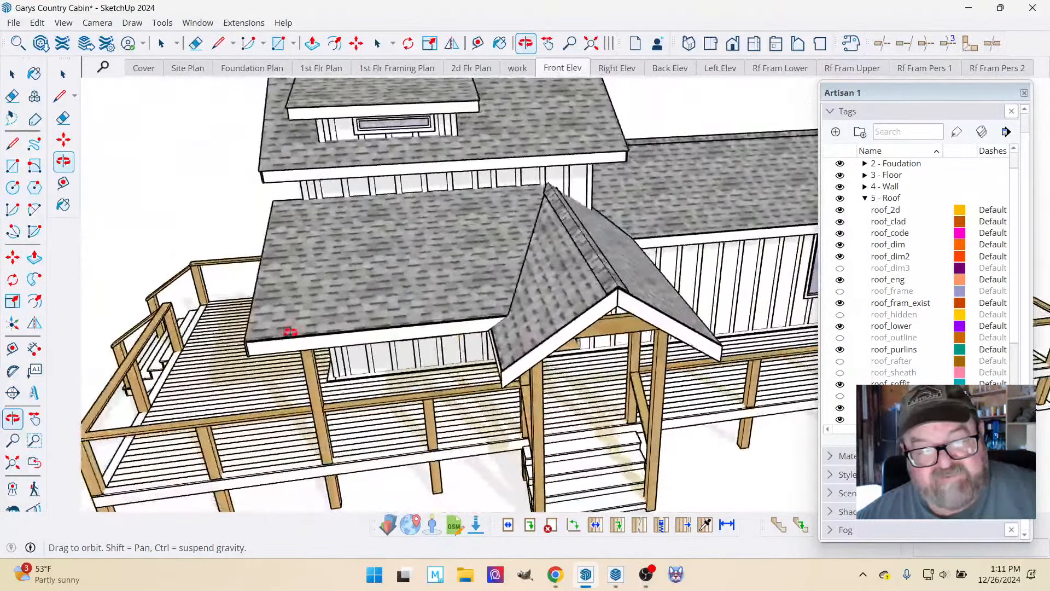
scroll(288, 337, down, 3)
drag(389, 347, 324, 352)
scroll(338, 353, down, 3)
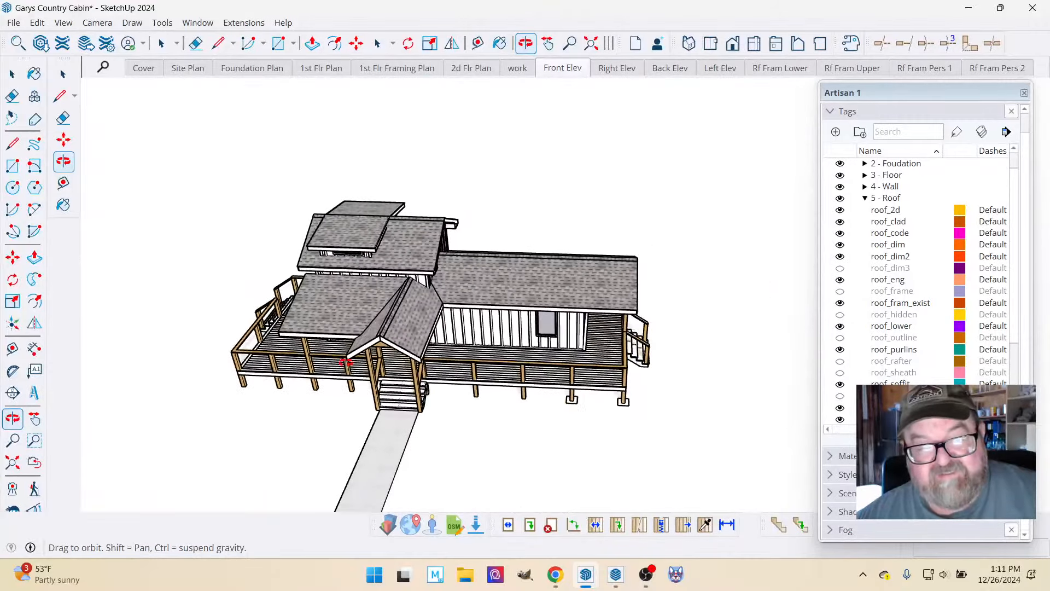
drag(410, 347, 481, 290)
scroll(490, 314, up, 3)
Switch back to LayOut, open the Cover Page, and examine the building data, area table and applicable codes.
click(616, 574)
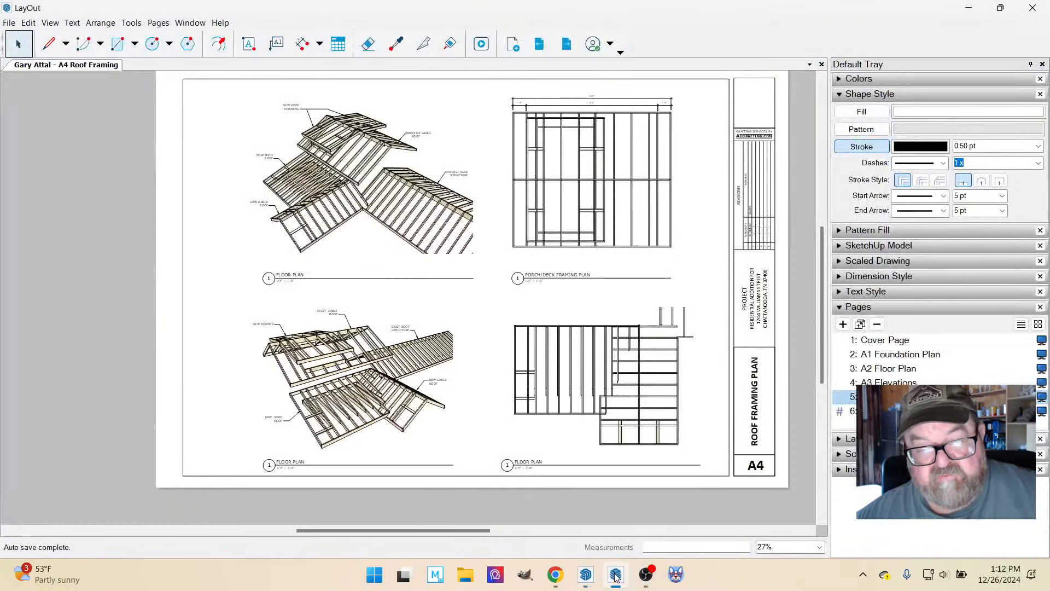
scroll(510, 458, down, 1)
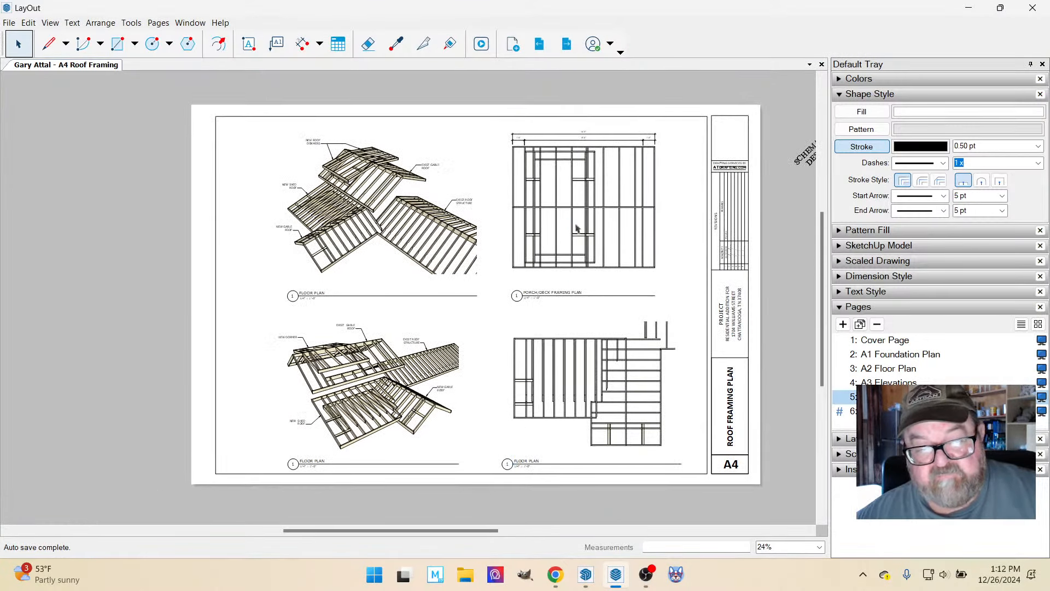
click(898, 343)
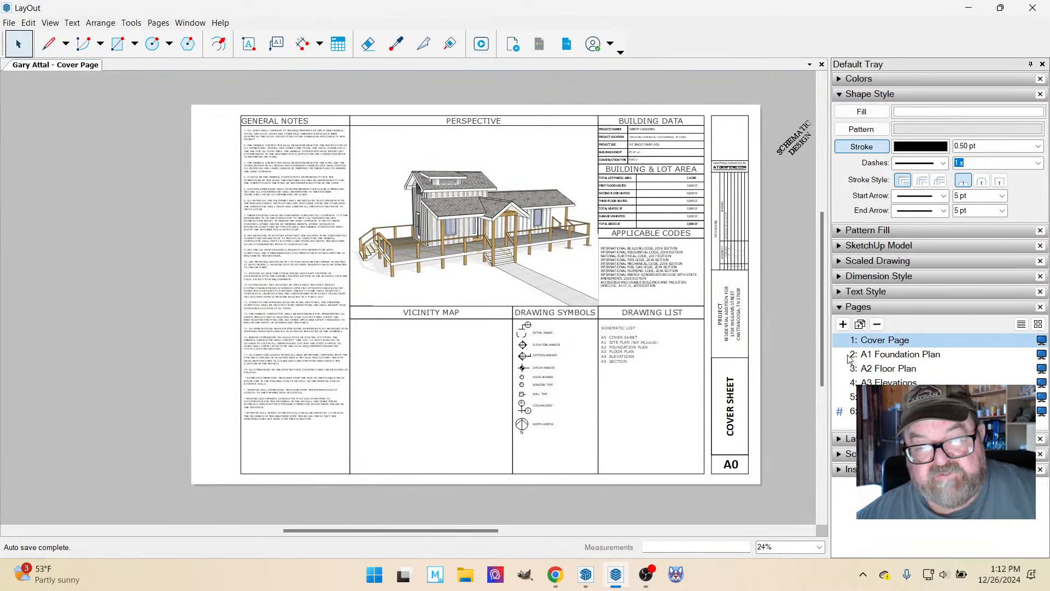
scroll(716, 117, up, 9)
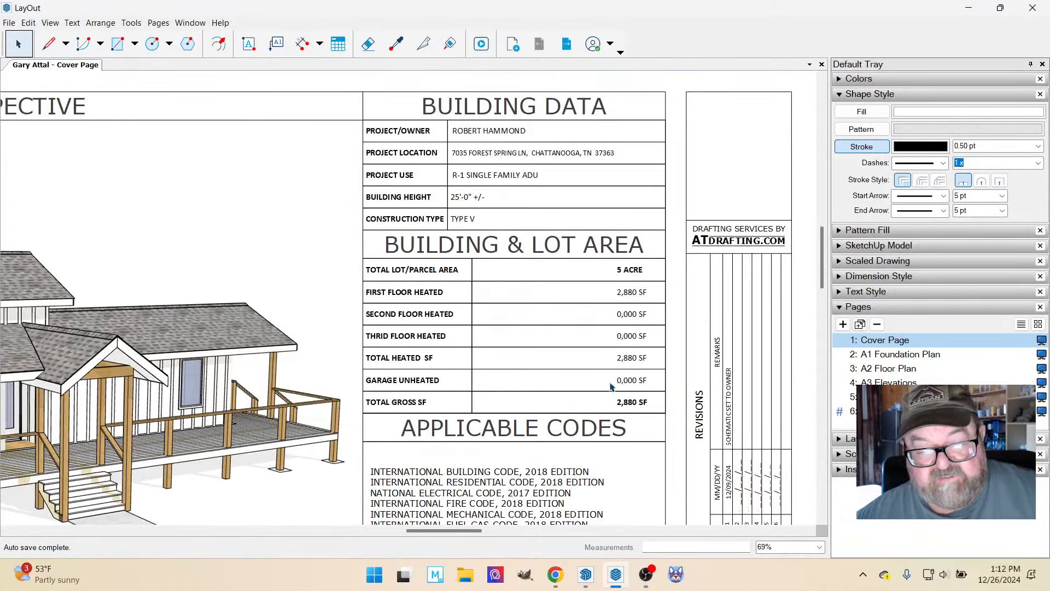
scroll(651, 235, down, 4)
scroll(572, 446, up, 5)
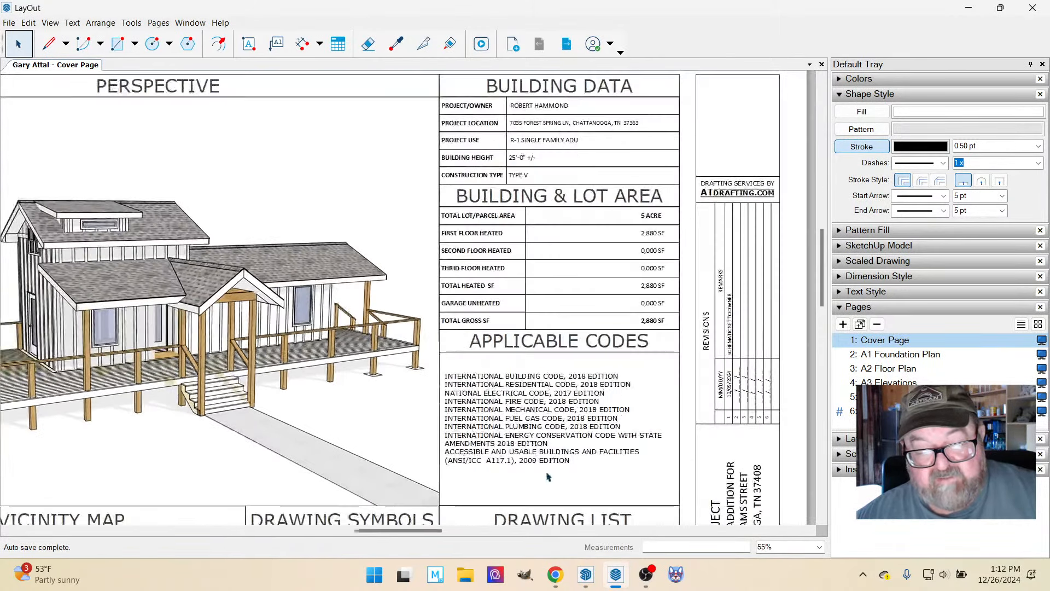
scroll(568, 495, up, 2)
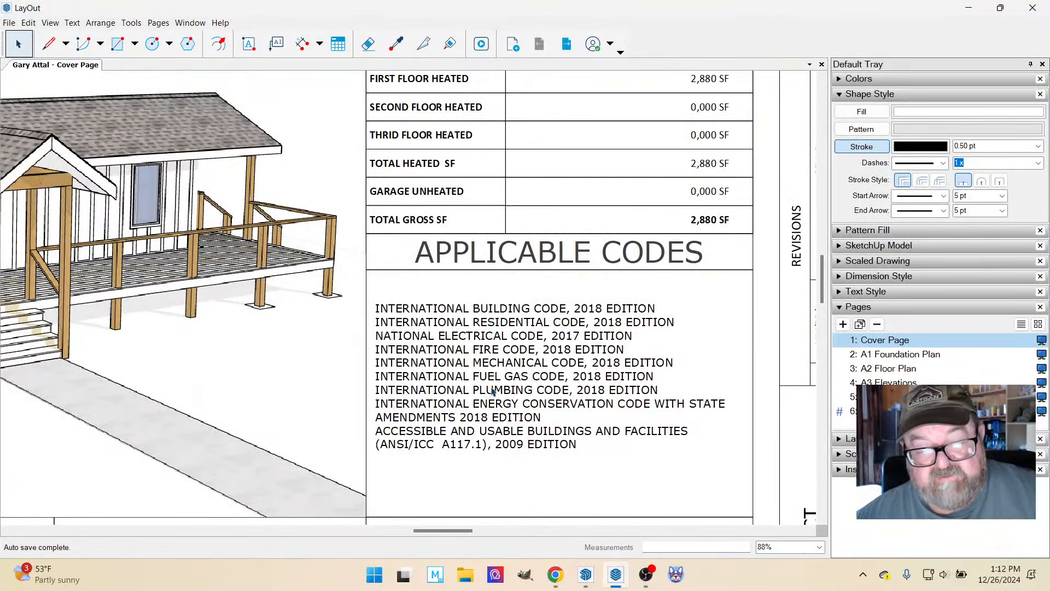
Examine the applicable codes, drawing symbols, drawing list and general notes on the Cover Page, finishing with the whole sheet.
scroll(637, 216, down, 9)
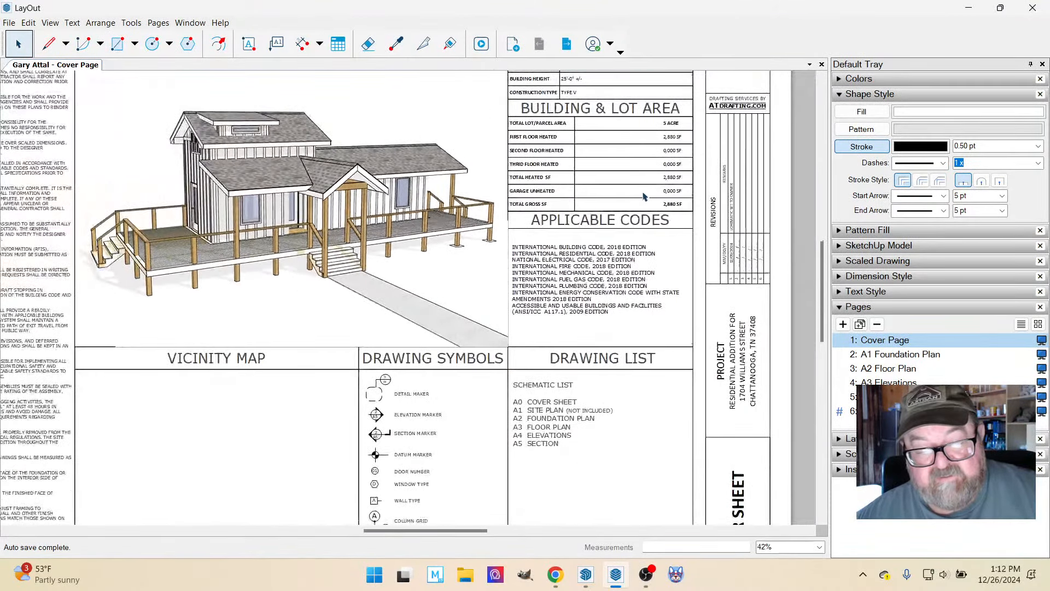
scroll(436, 359, up, 2)
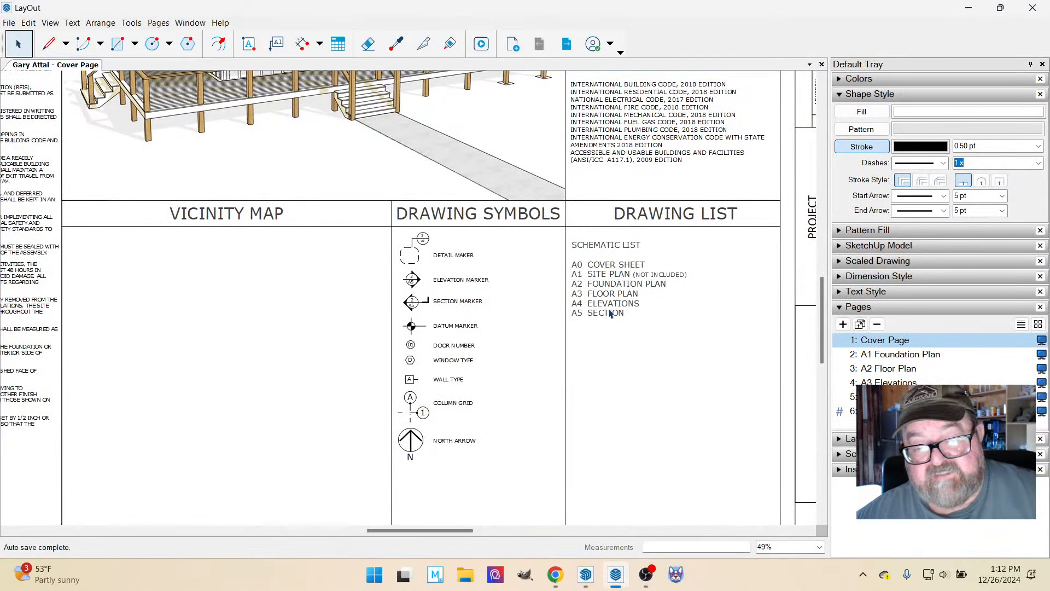
scroll(664, 342, down, 3)
scroll(174, 162, up, 3)
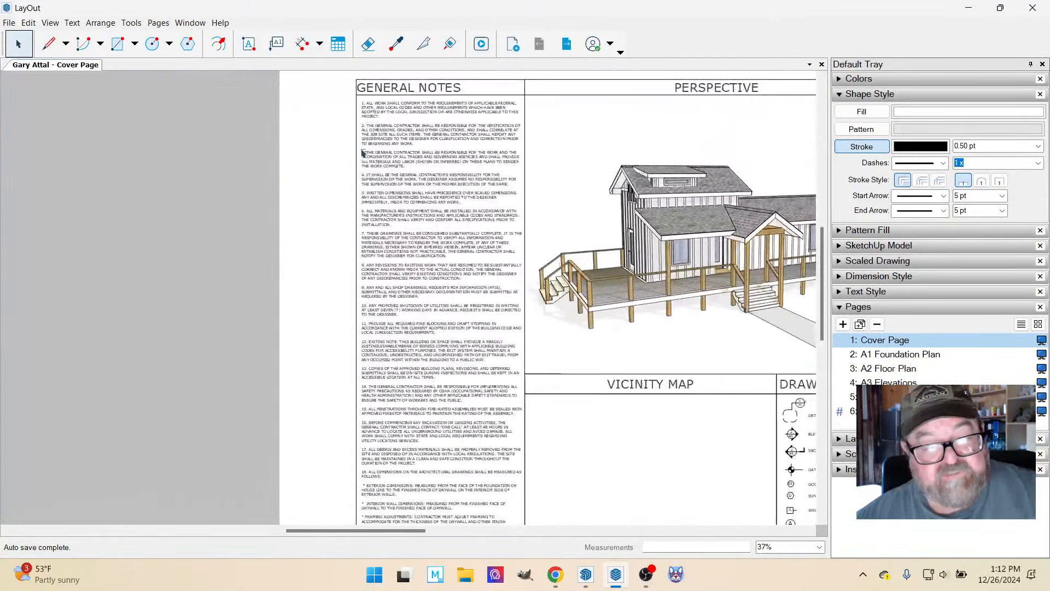
scroll(417, 163, down, 2)
scroll(461, 136, up, 6)
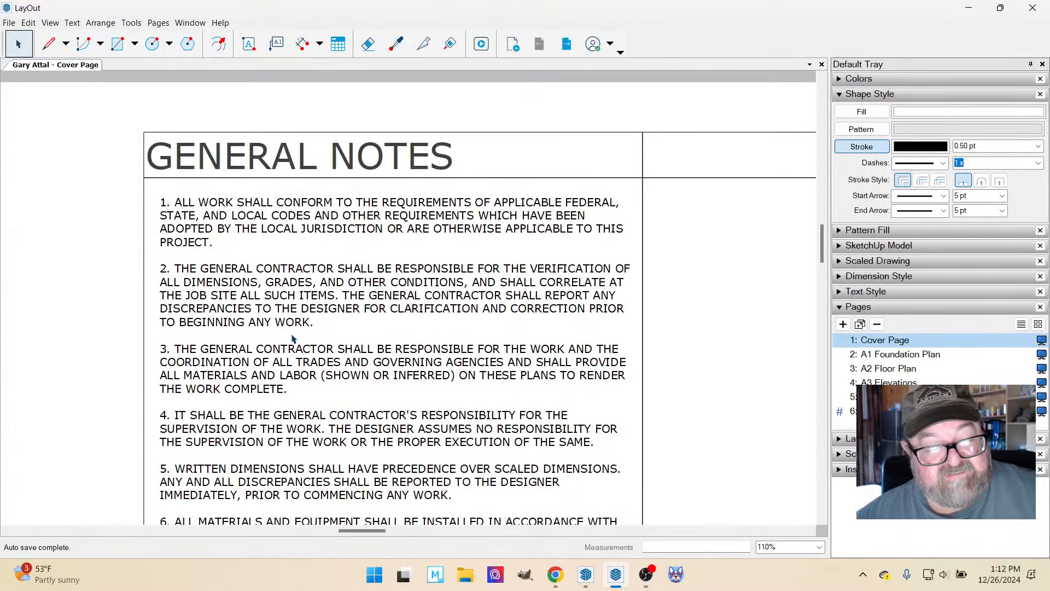
scroll(300, 227, down, 5)
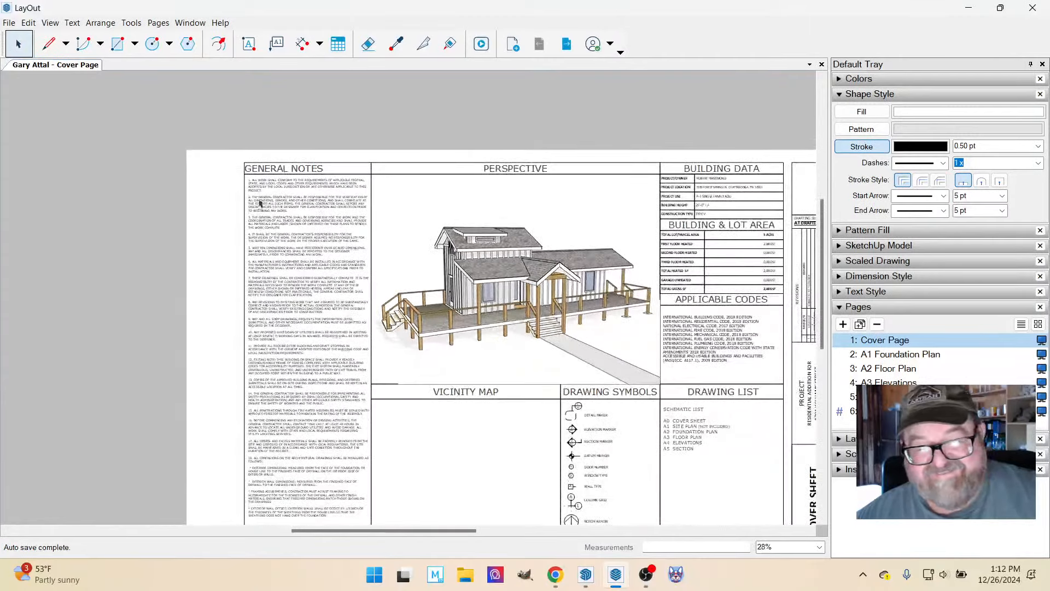
scroll(374, 236, down, 1)
scroll(612, 386, up, 1)
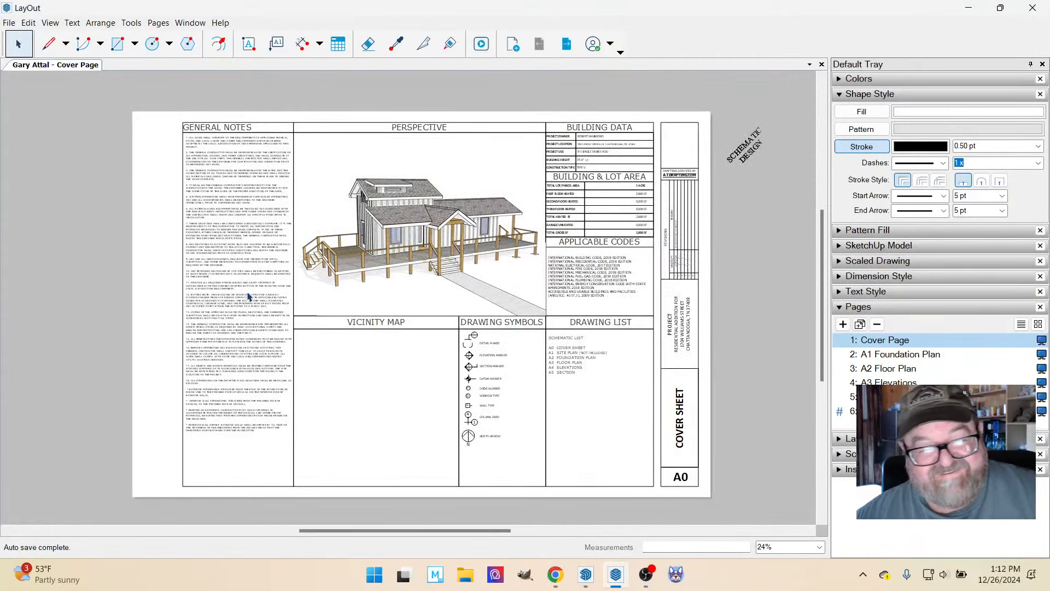
Open the A1 Foundation Plan page and the A2 Floor Plan page, and examine the dimensioned floor plan.
click(885, 355)
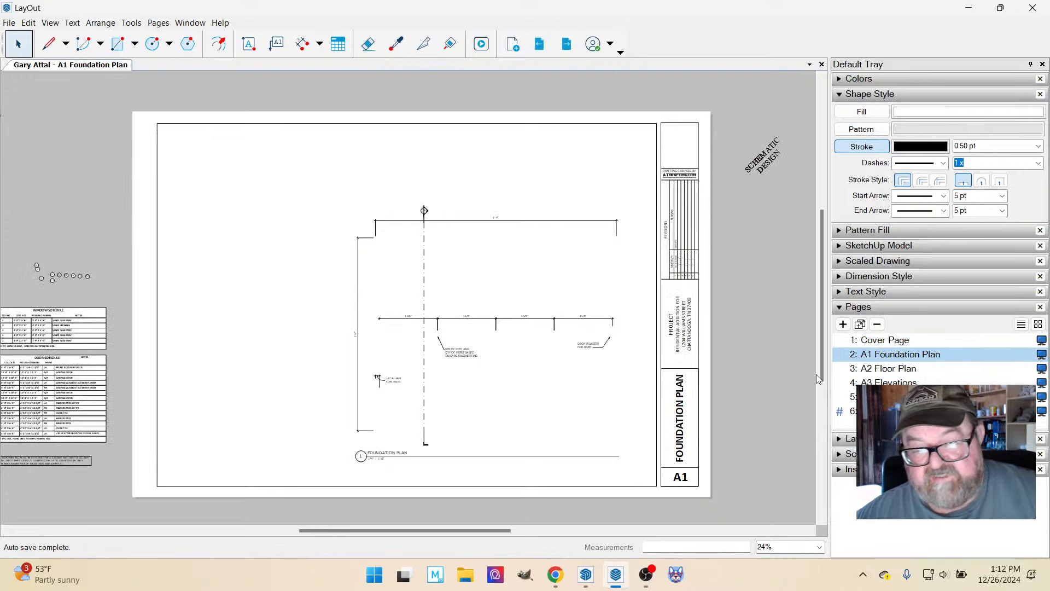
click(897, 370)
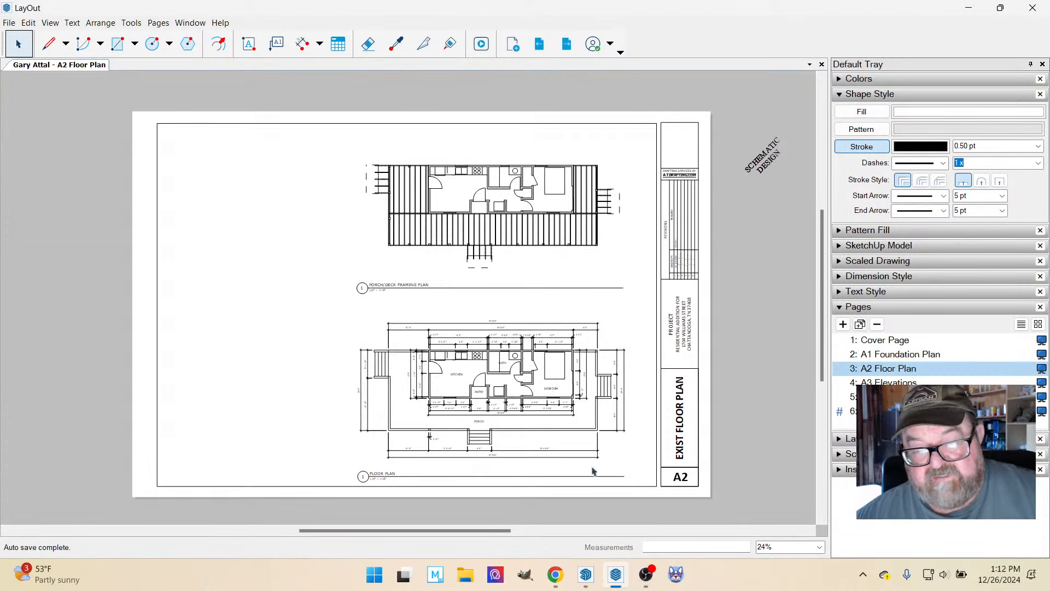
scroll(556, 492, up, 3)
scroll(513, 298, up, 2)
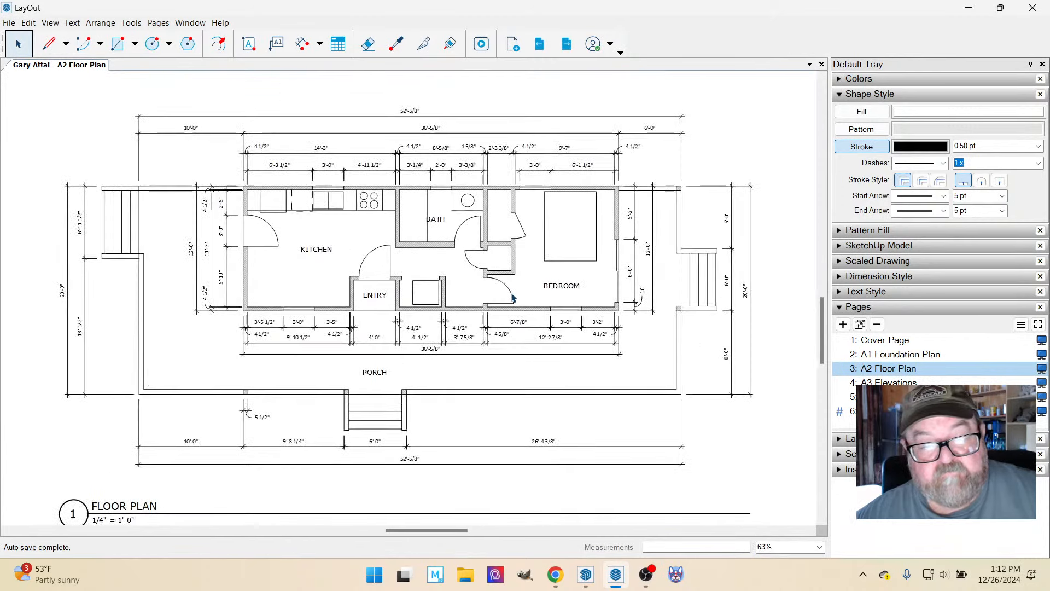
scroll(513, 298, up, 1)
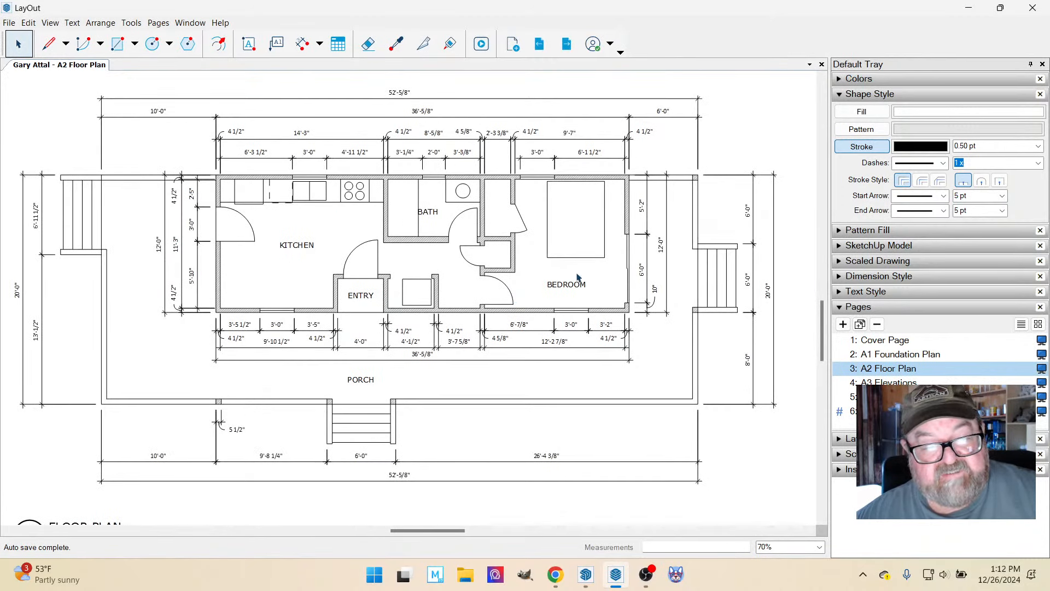
Move the BATH label on the floor plan sideways, clear of the tub line, and deselect it.
click(430, 215)
scroll(427, 218, up, 2)
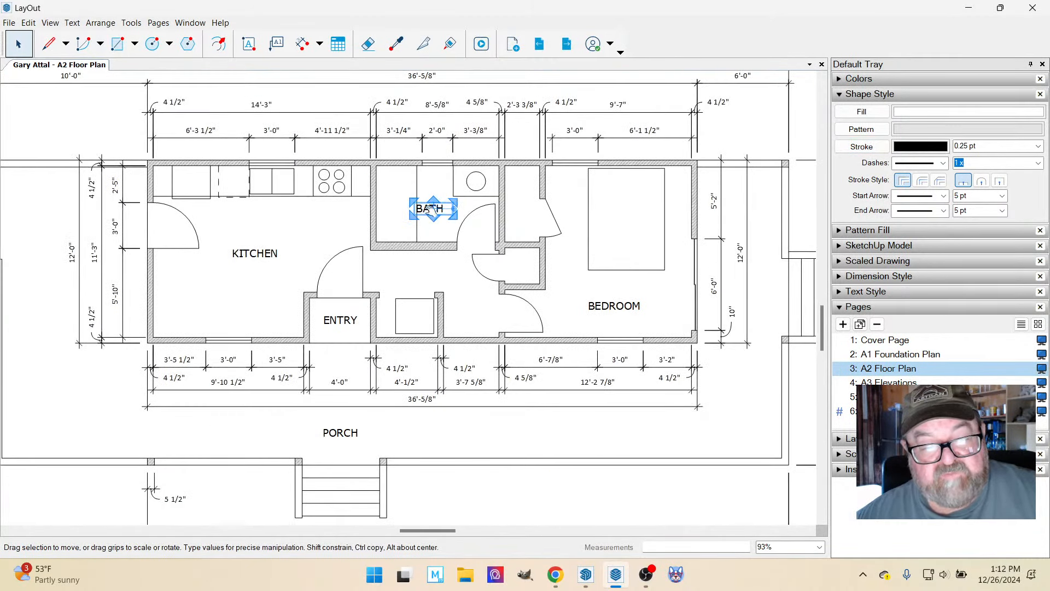
scroll(429, 209, up, 5)
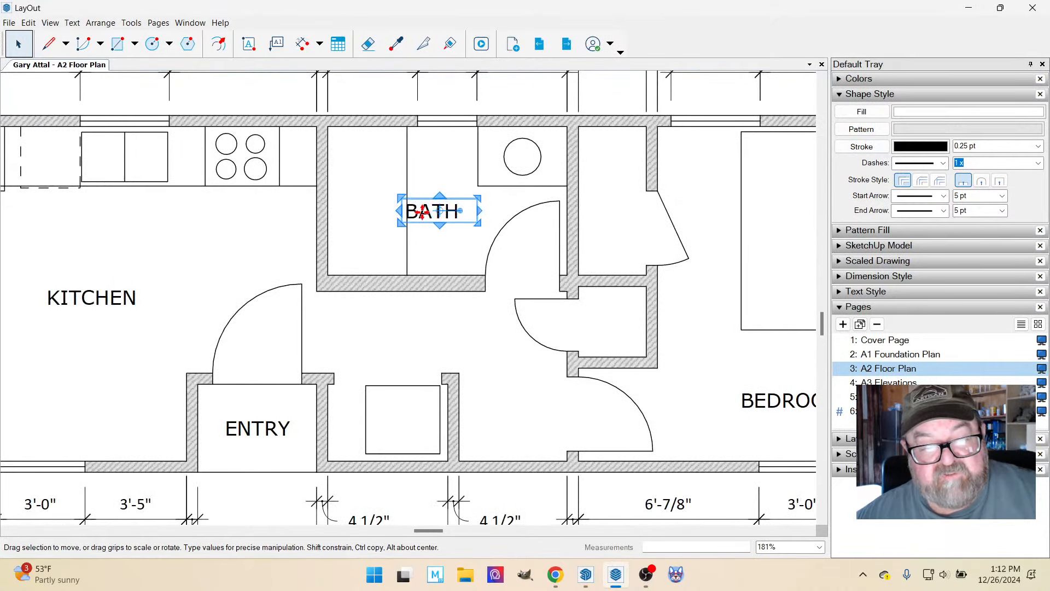
drag(422, 211, 438, 212)
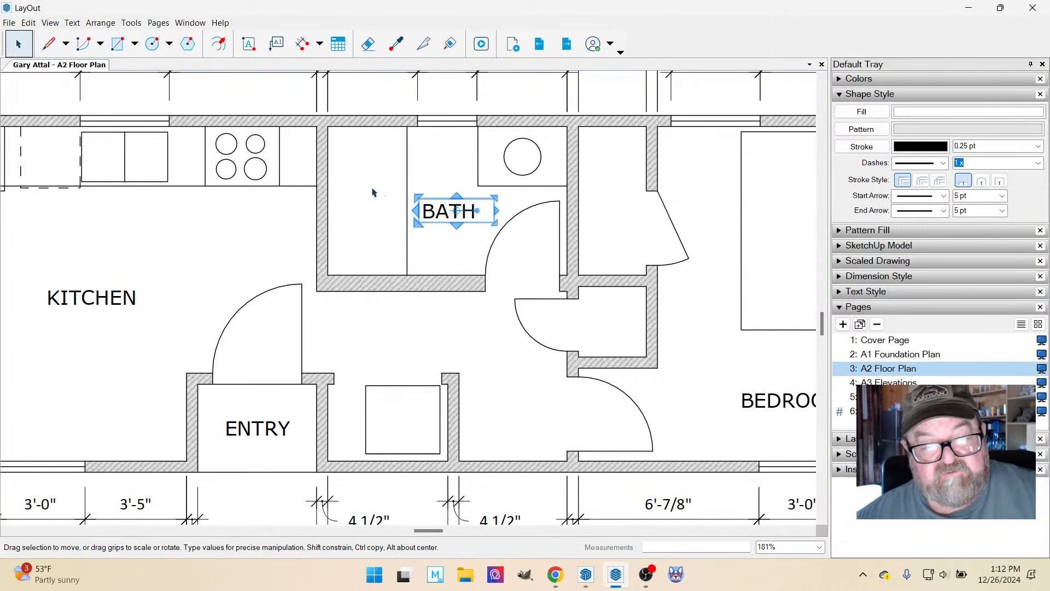
scroll(475, 312, down, 6)
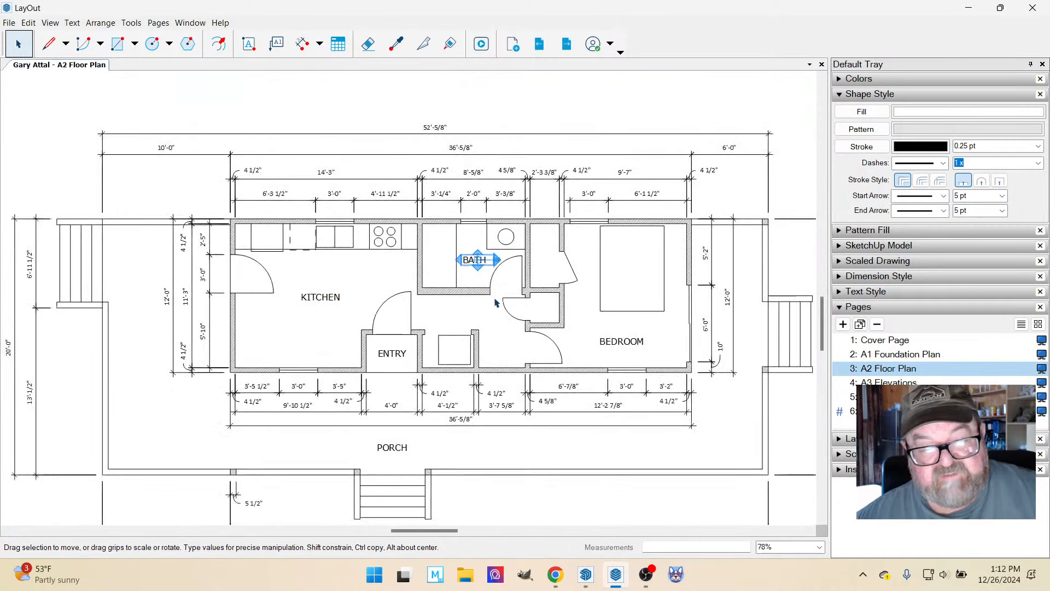
click(218, 132)
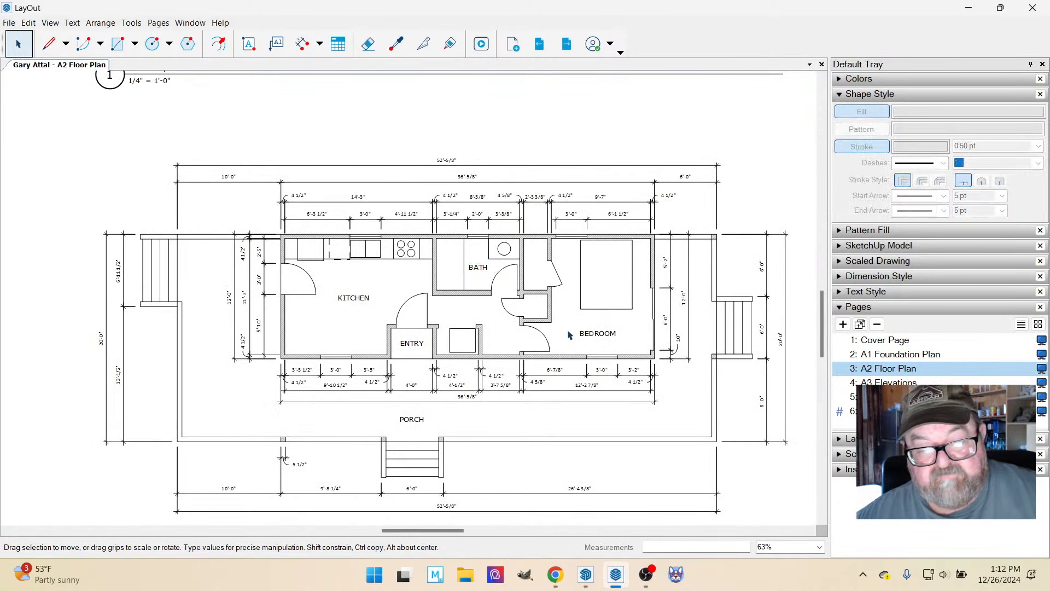
Review the rest of the A2 floor plan, and switch to the SketchUp cabin model to examine the deck and railings.
scroll(512, 316, down, 3)
scroll(420, 373, up, 3)
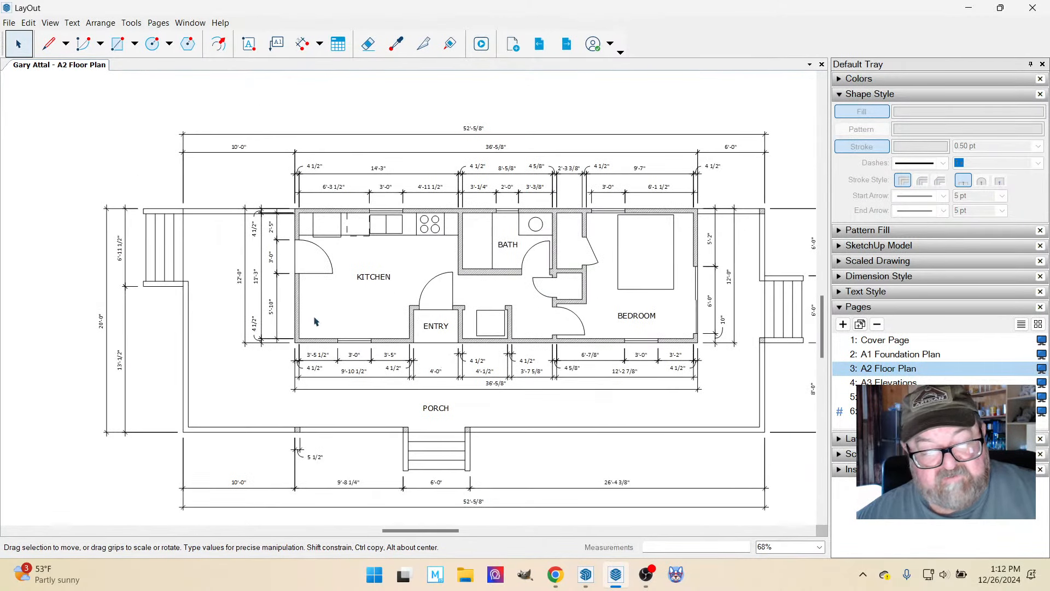
scroll(437, 286, down, 1)
scroll(465, 350, down, 1)
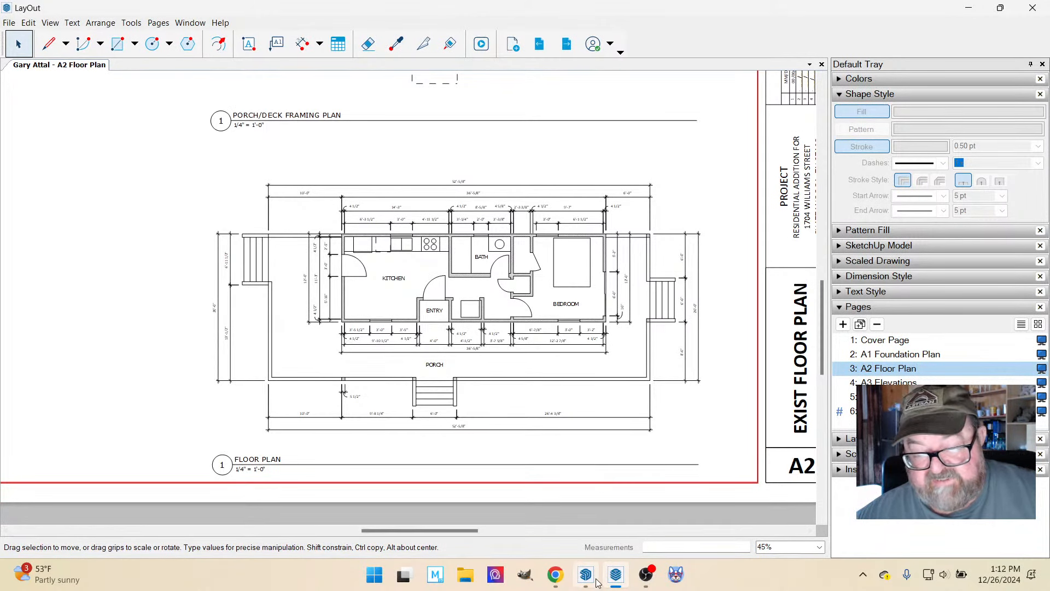
mouse_move(588, 576)
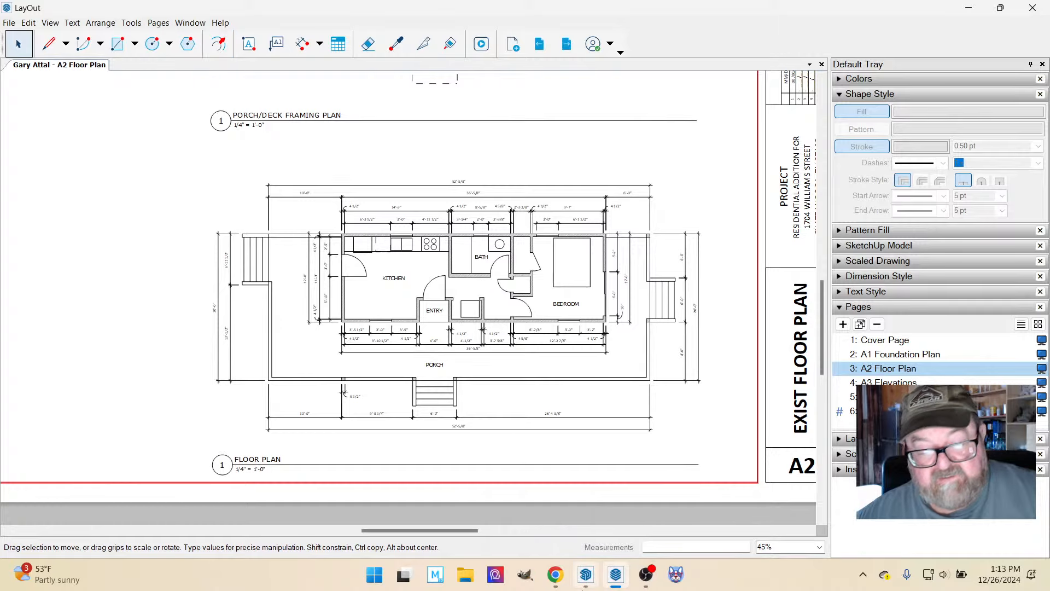
click(582, 578)
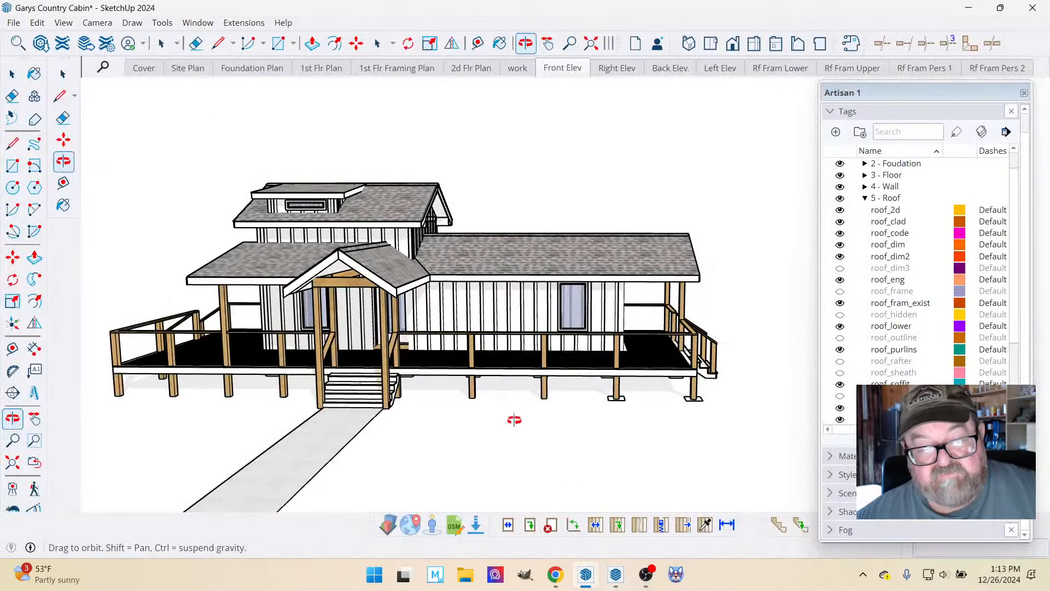
drag(491, 319, 347, 419)
scroll(559, 386, up, 6)
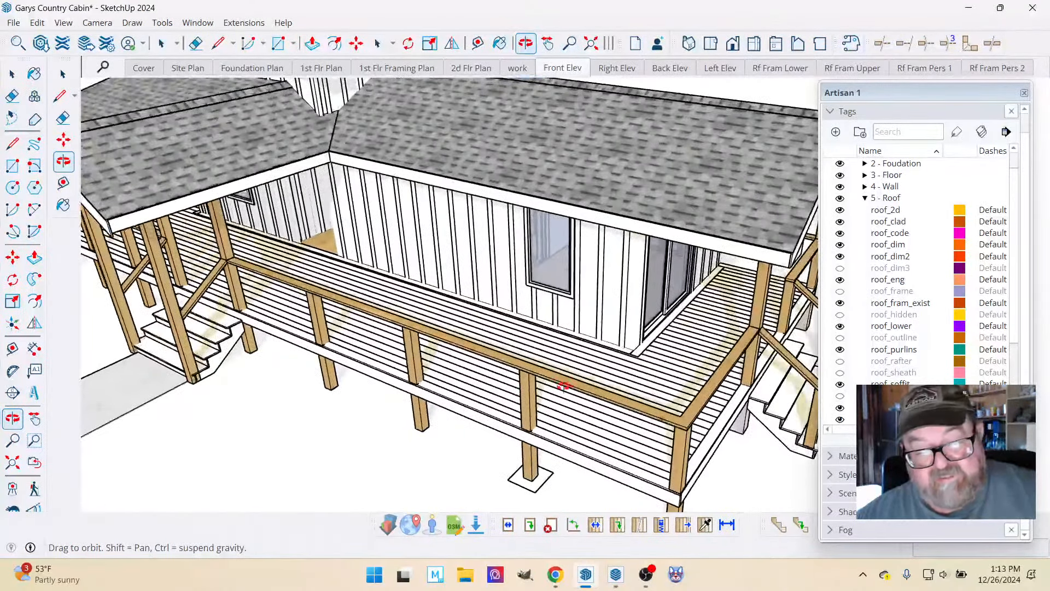
scroll(446, 376, down, 10)
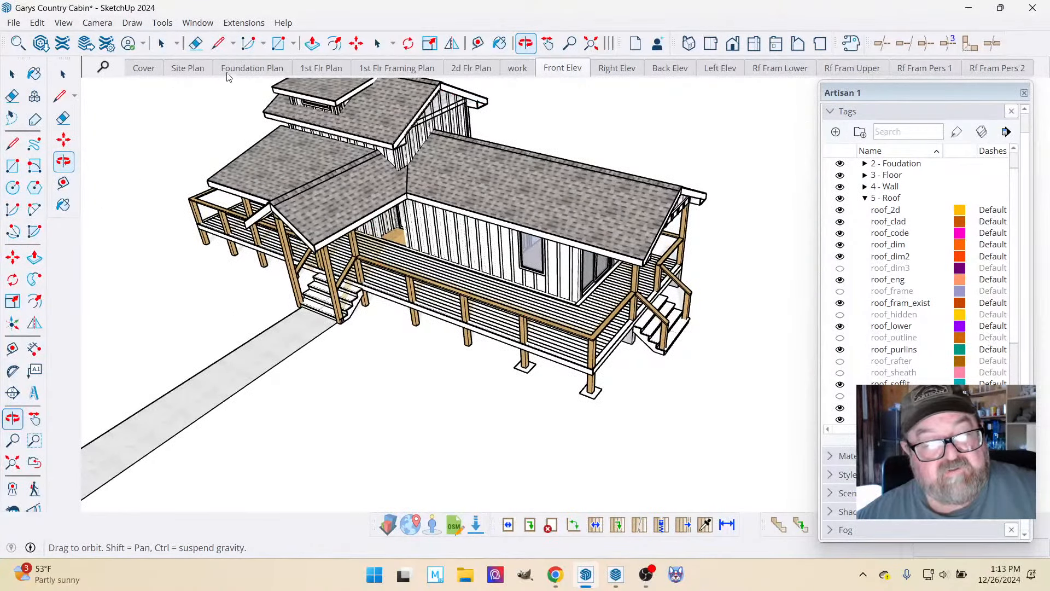
Look through the Medeek Project and Medeek Floor extension commands and leave without choosing one.
click(244, 22)
mouse_move(249, 196)
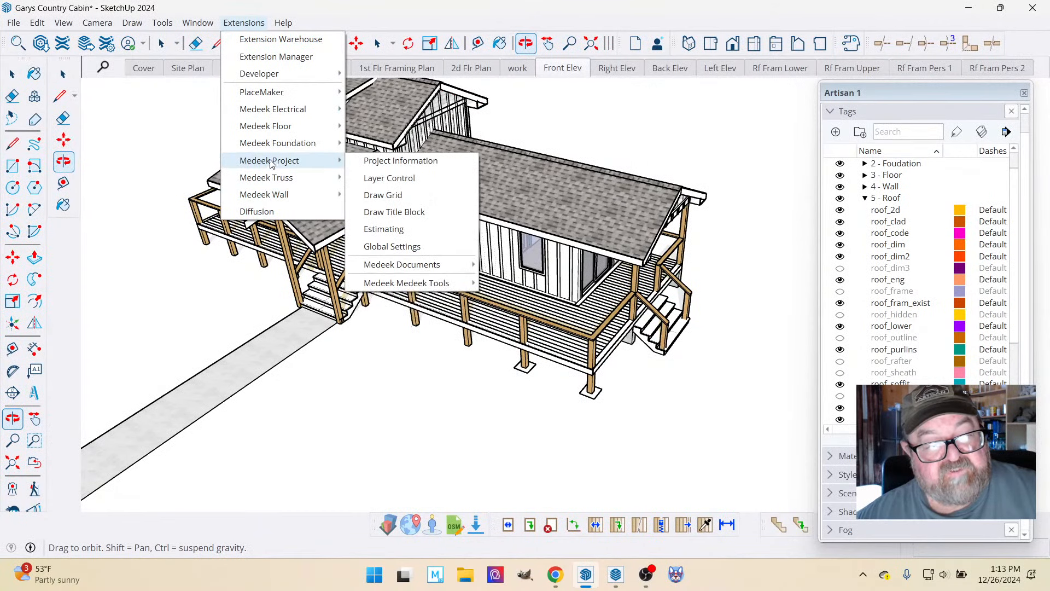
mouse_move(306, 126)
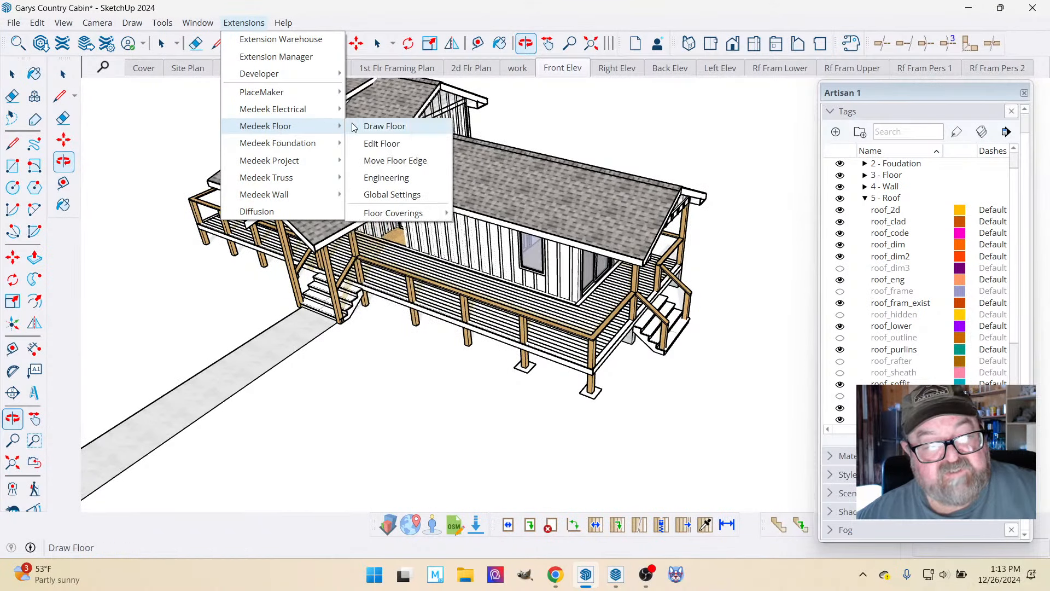
click(448, 15)
Examine the cabin's deck corner, glass door, side stairs and entry porch up close and from several angles.
scroll(540, 274, up, 10)
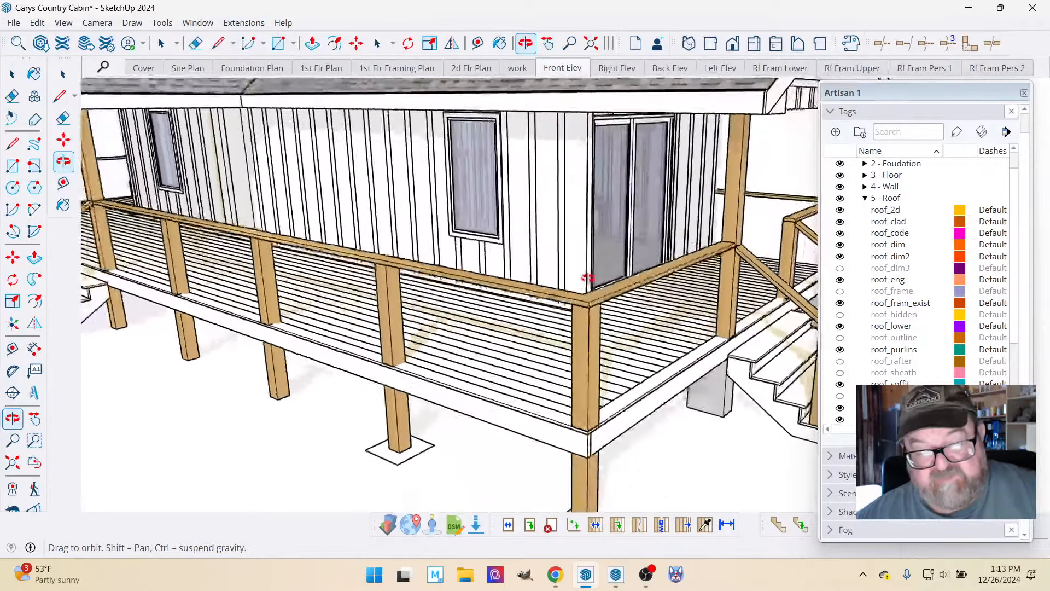
drag(587, 278, 542, 302)
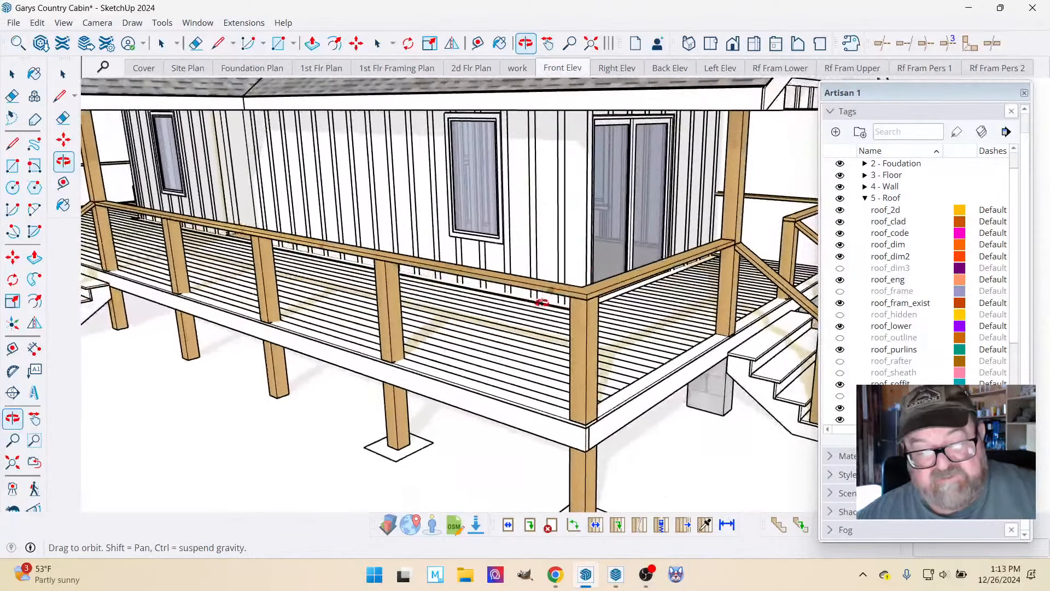
scroll(535, 246, up, 8)
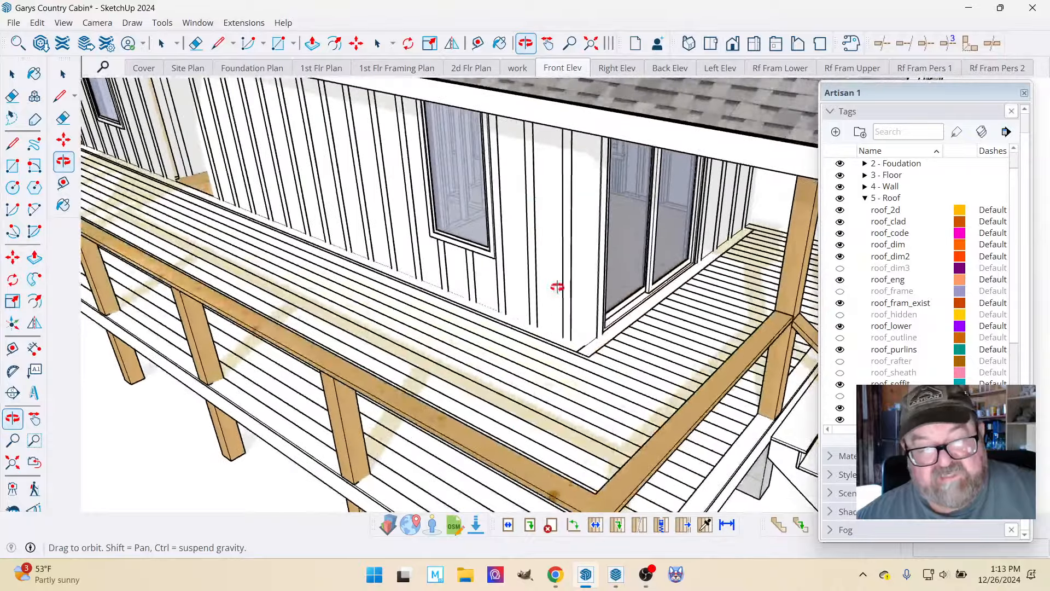
scroll(553, 270, down, 10)
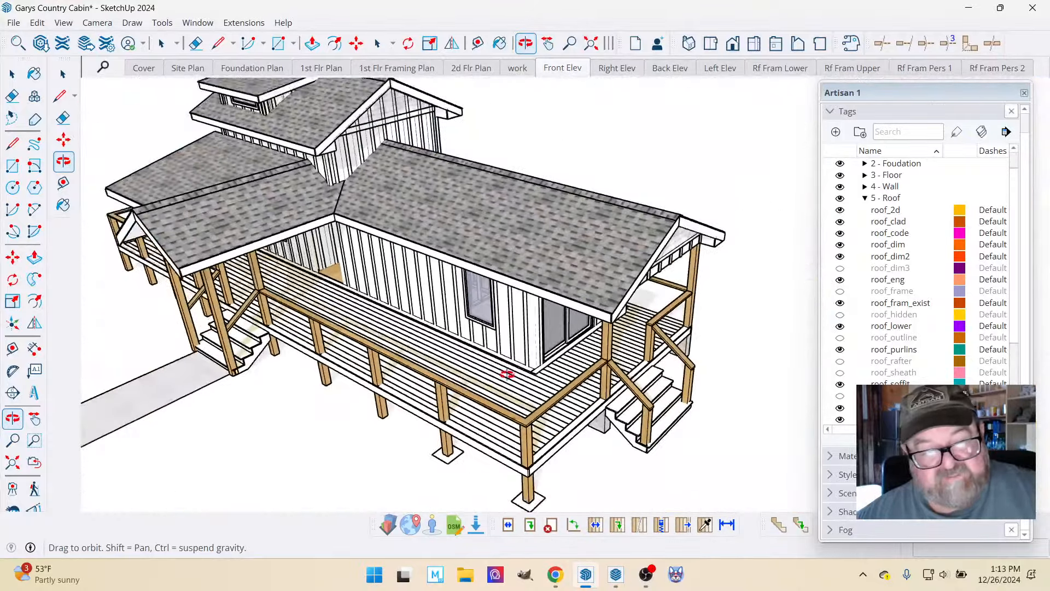
drag(508, 365, 550, 365)
scroll(573, 371, down, 3)
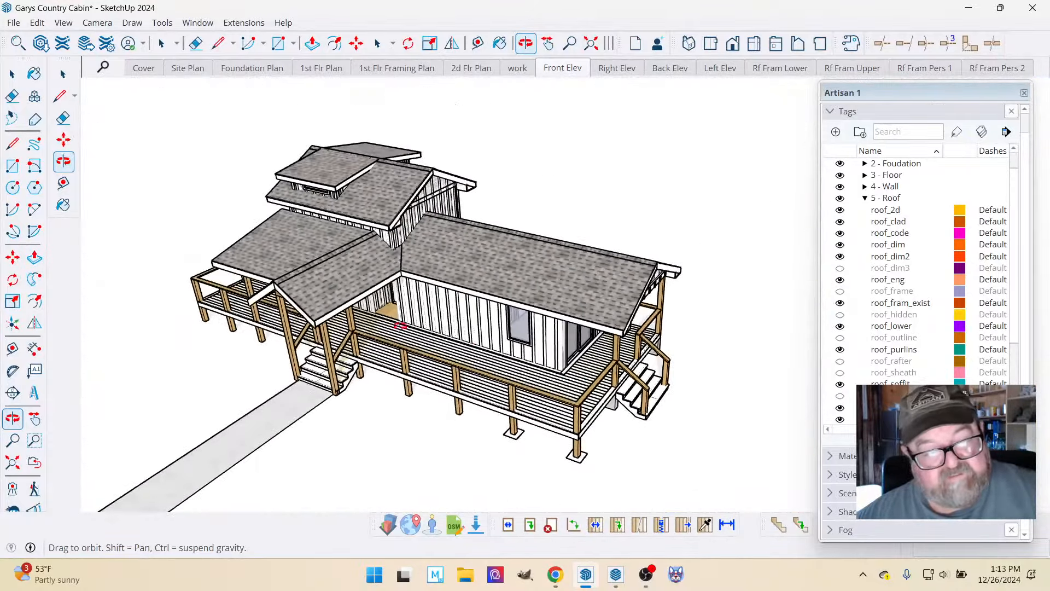
scroll(375, 311, up, 3)
drag(375, 310, 415, 258)
scroll(563, 298, down, 1)
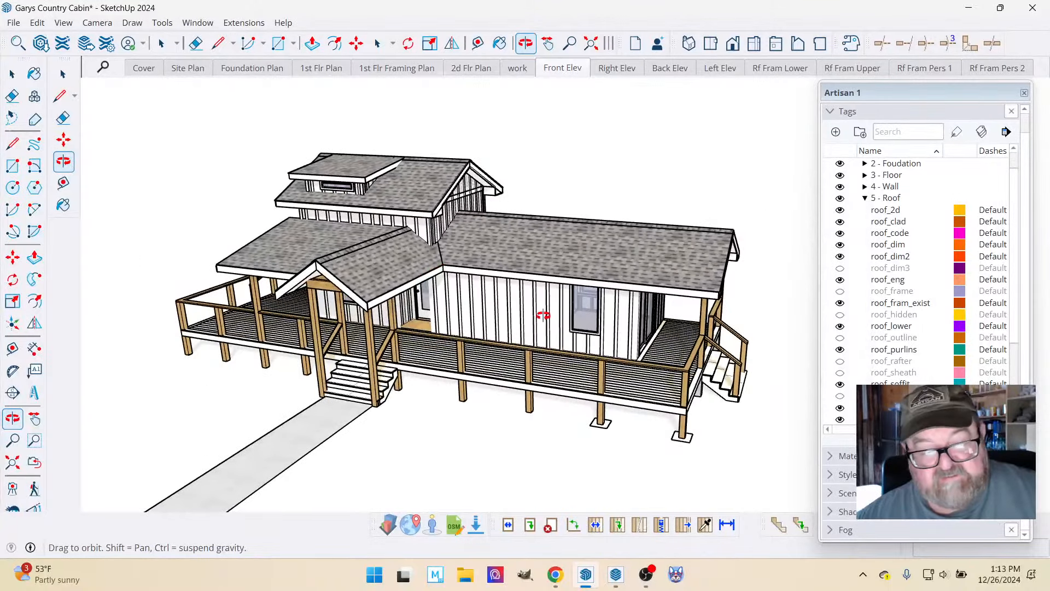
drag(542, 315, 517, 321)
Switch back to LayOut, open the A3 Elevations page, and examine its four elevation views.
click(616, 574)
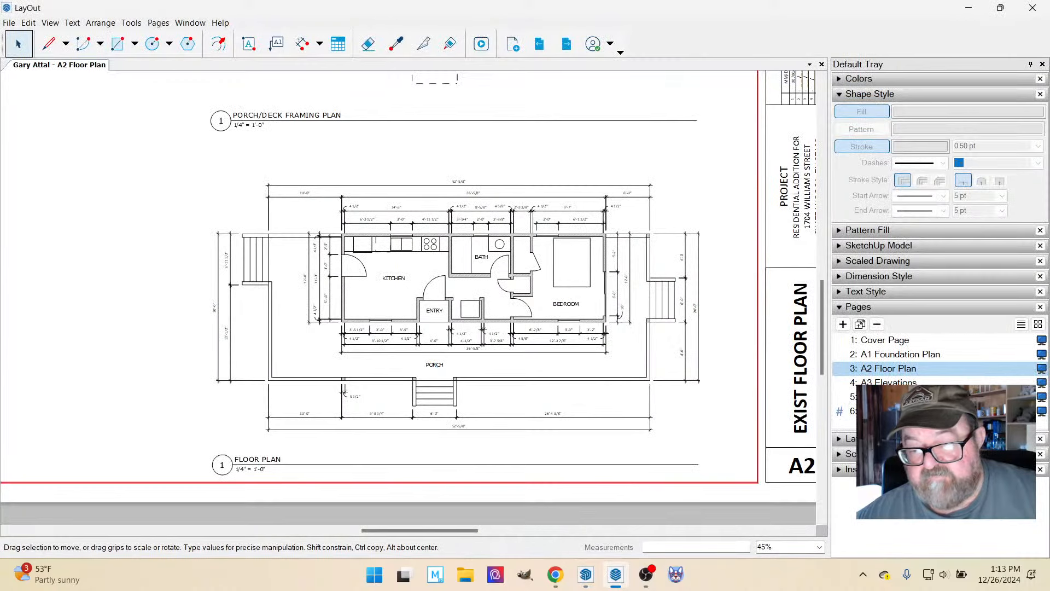
click(890, 385)
scroll(664, 392, down, 5)
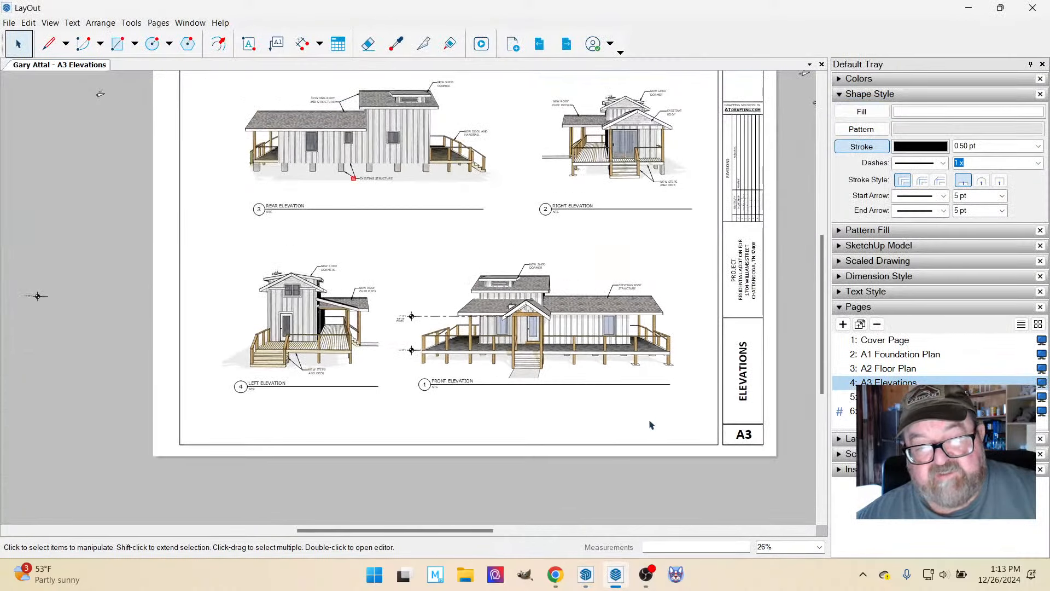
scroll(651, 425, down, 1)
scroll(599, 211, up, 1)
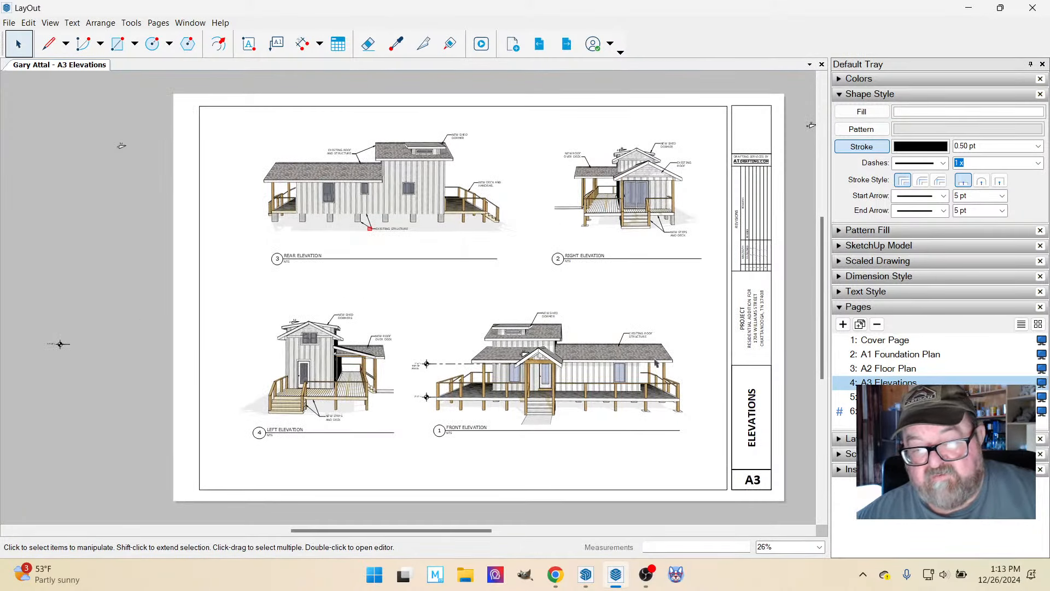
Open the A4 Roof Framing page, examine the labelled roof framing perspective, and switch to the SketchUp cabin model.
key(Page_Down)
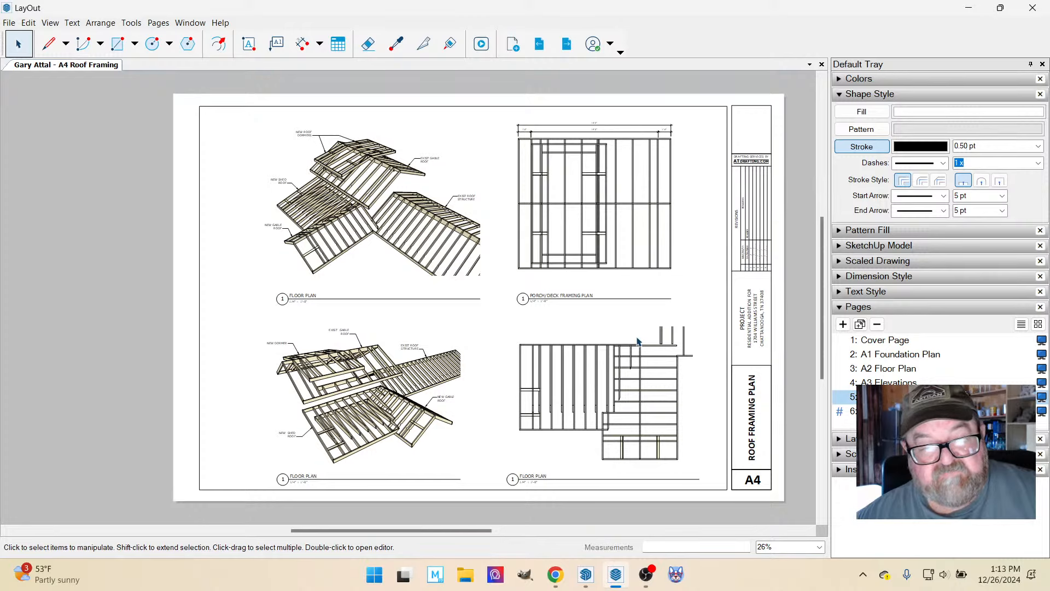
scroll(308, 407, up, 5)
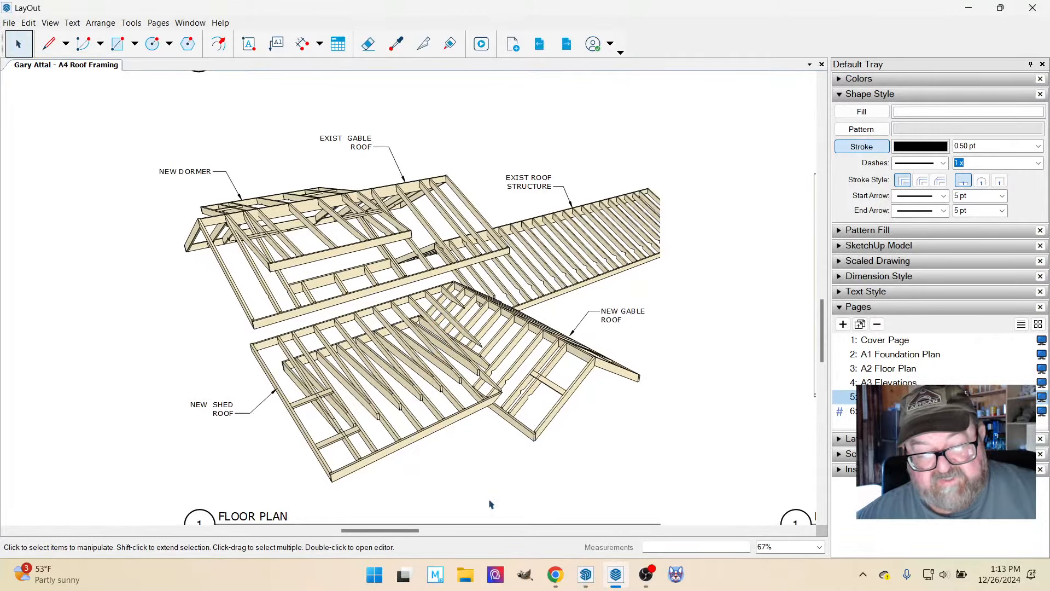
click(586, 574)
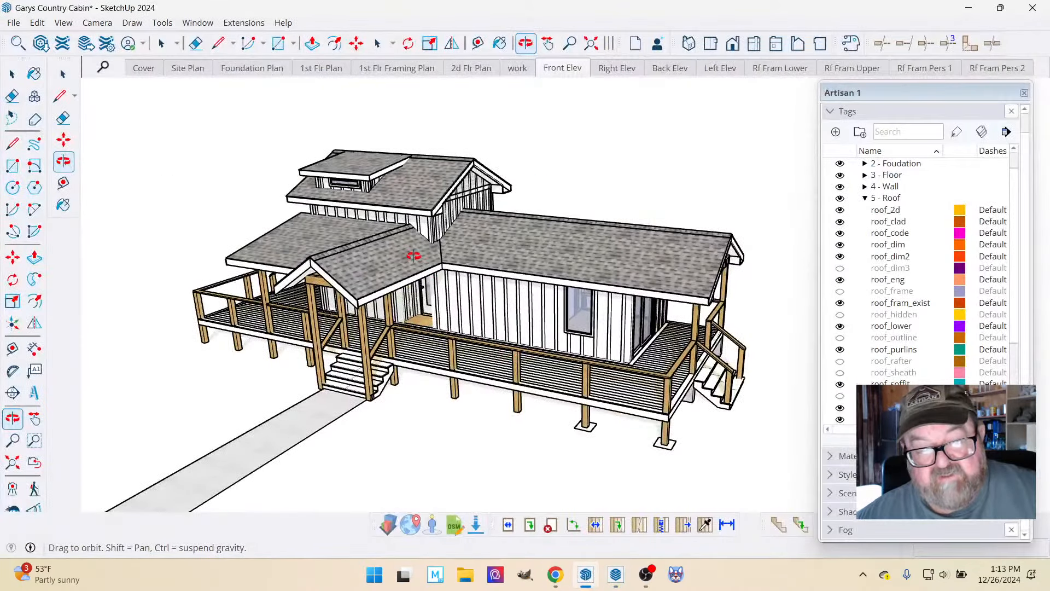
Hide the roof_clad tag to remove the shingles from the cabin's roofs above the entry porch.
drag(391, 252, 688, 241)
scroll(531, 337, up, 5)
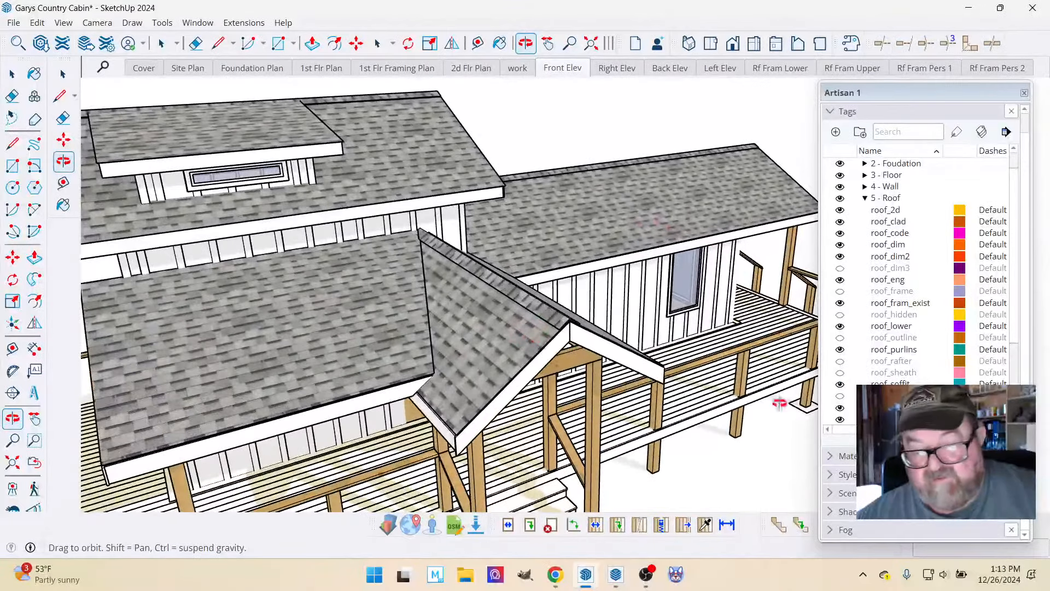
scroll(902, 311, up, 2)
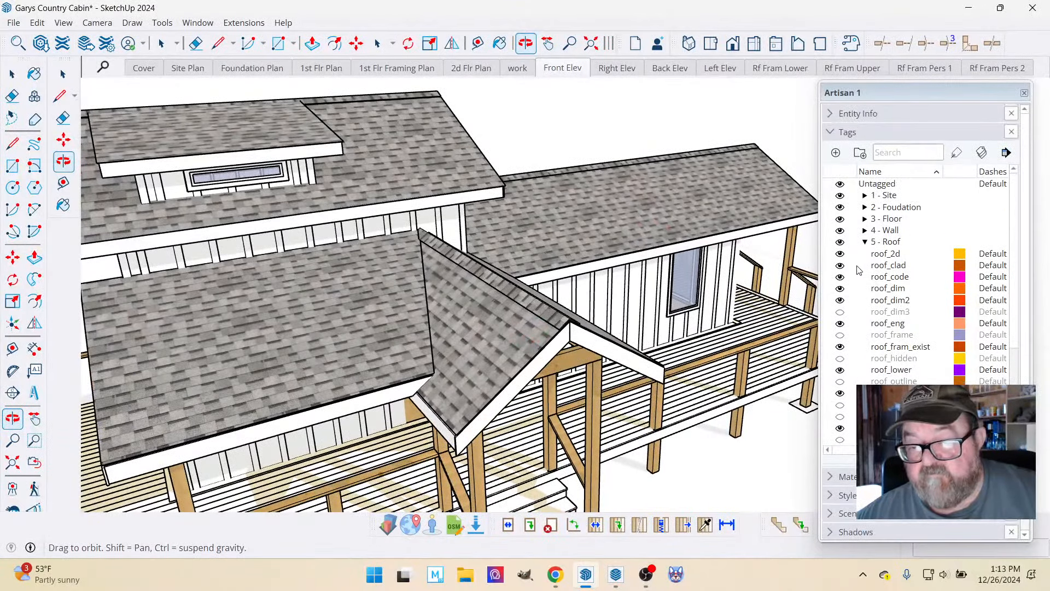
click(840, 266)
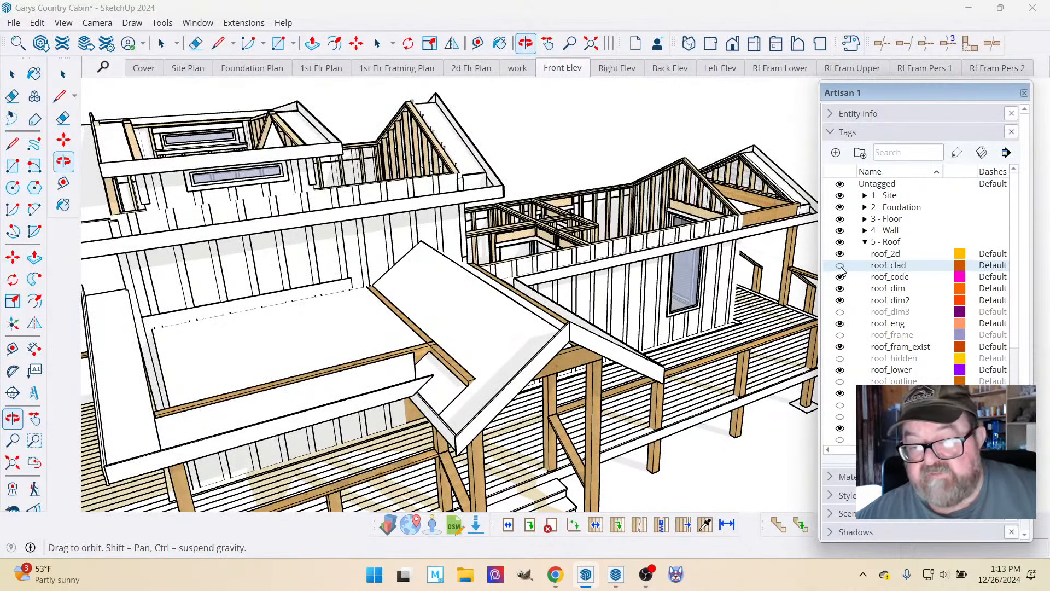
Open the work scene and show the roof_sheath tag to cover the roof framing with sheathing.
click(521, 70)
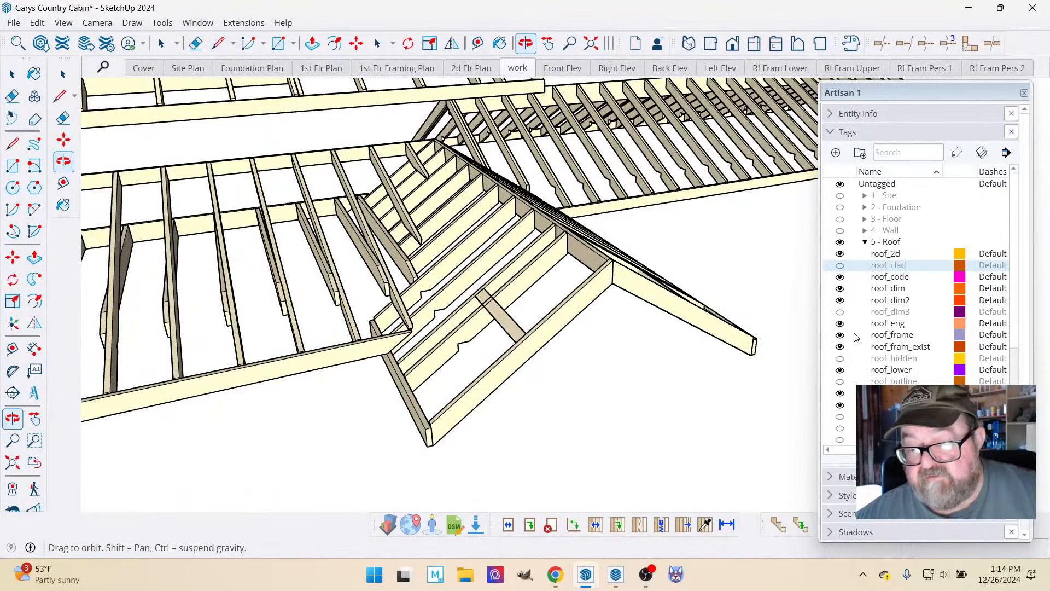
scroll(857, 336, down, 2)
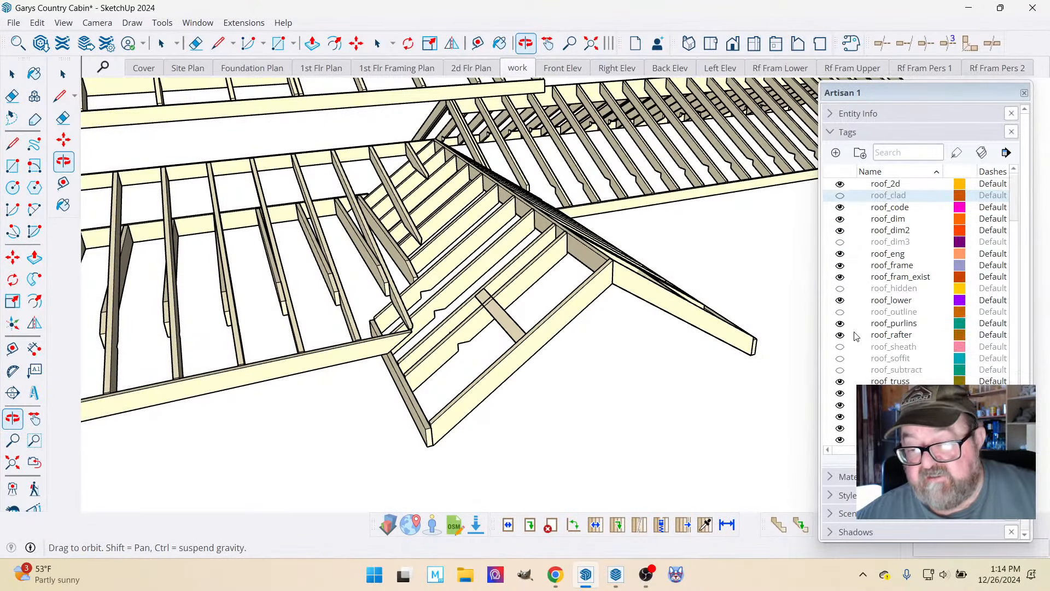
click(841, 347)
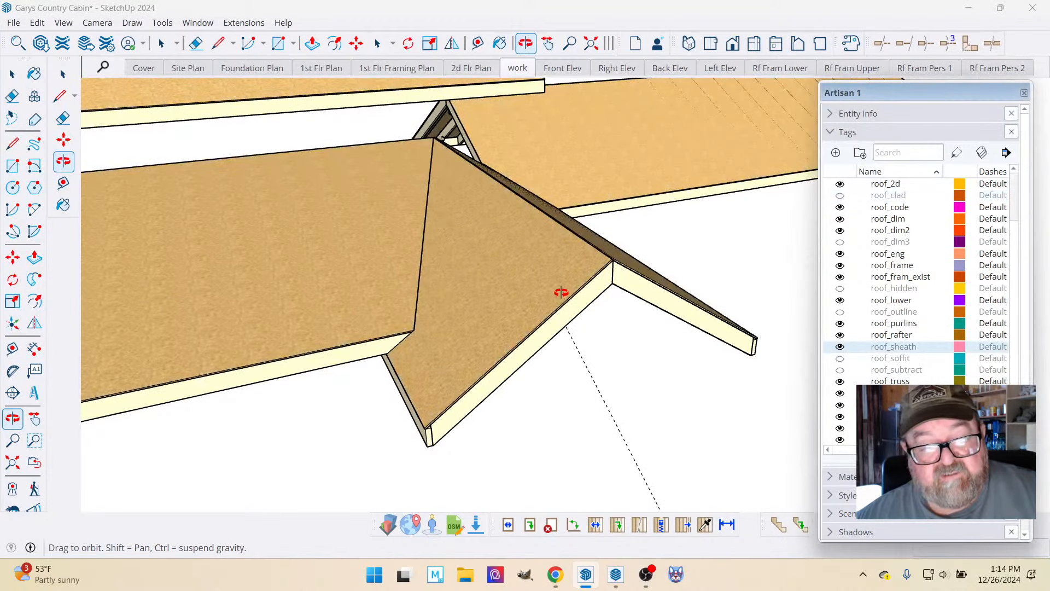
middle_drag(562, 293, 426, 239)
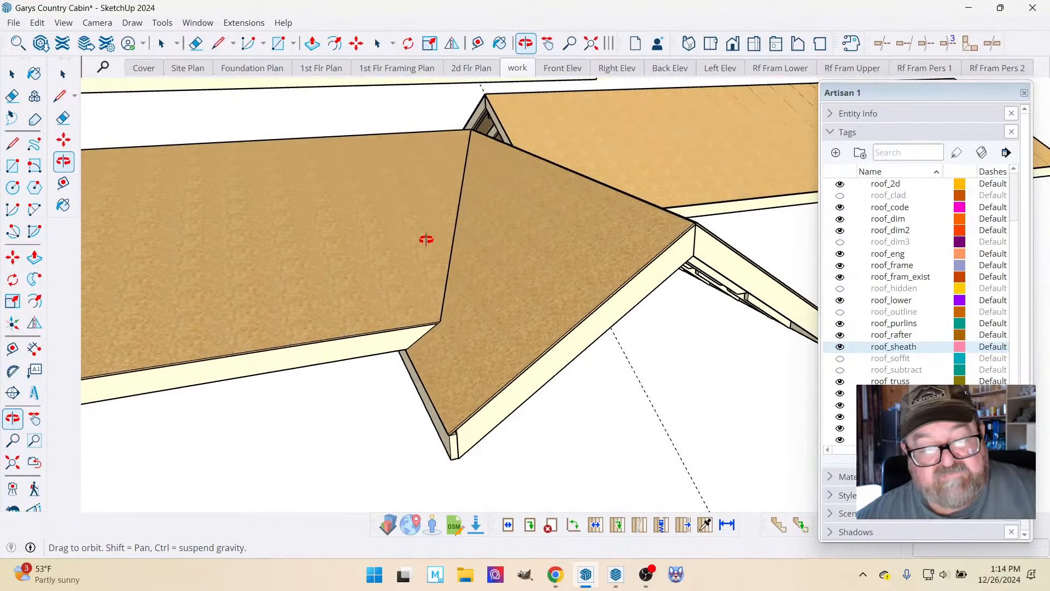
Move the porch roof's front sheathing panel 6' along the ridge direction, away from the entry gable valley.
click(12, 74)
click(331, 181)
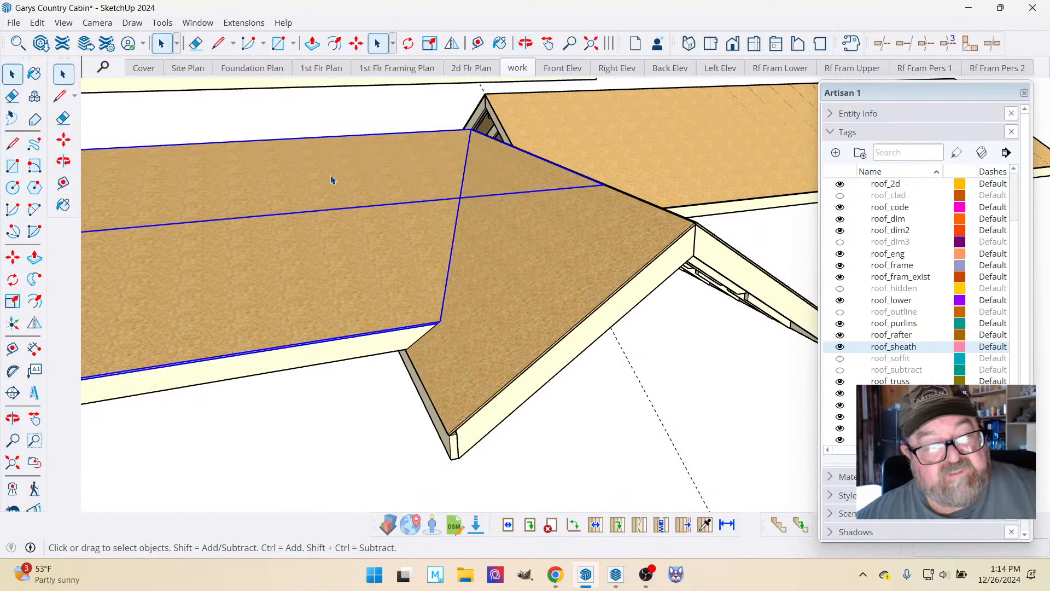
scroll(415, 238, down, 3)
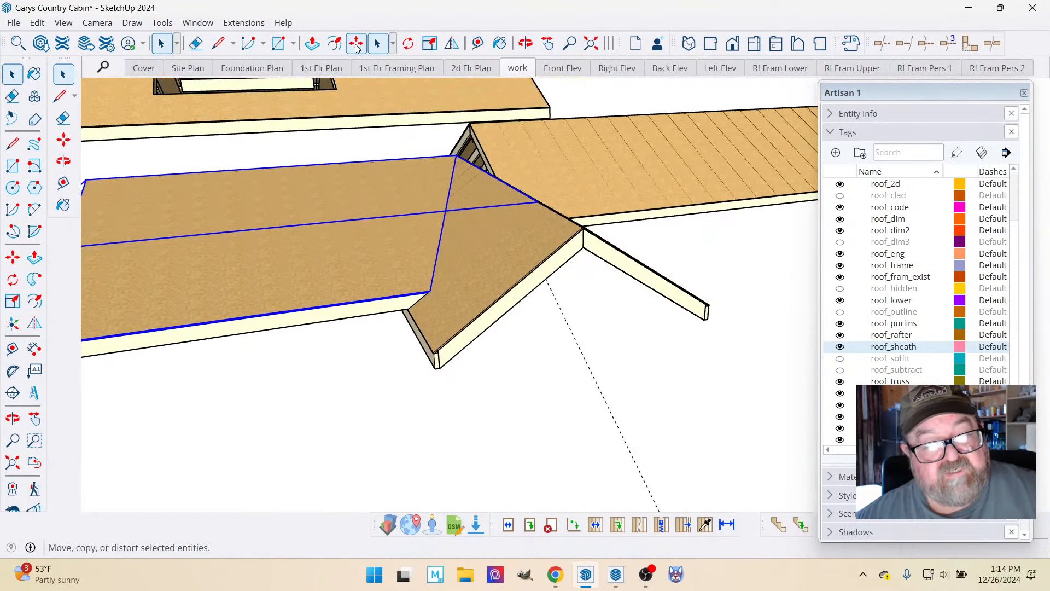
click(356, 42)
click(382, 214)
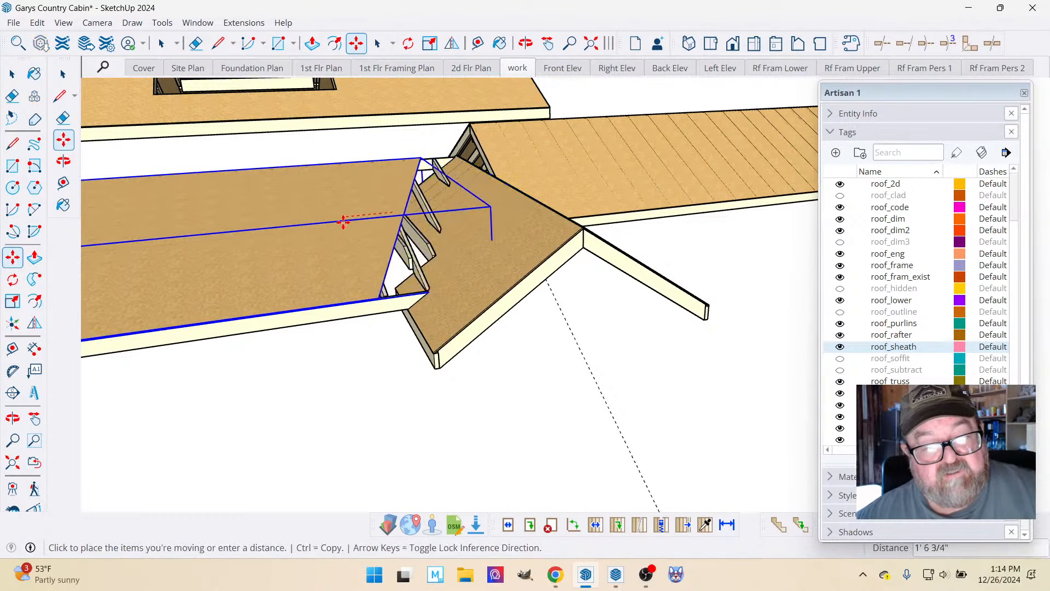
click(276, 220)
Examine the uncovered rafters and their cut ends along the valley against the entry gable's sheathing from several angles.
scroll(383, 208, up, 2)
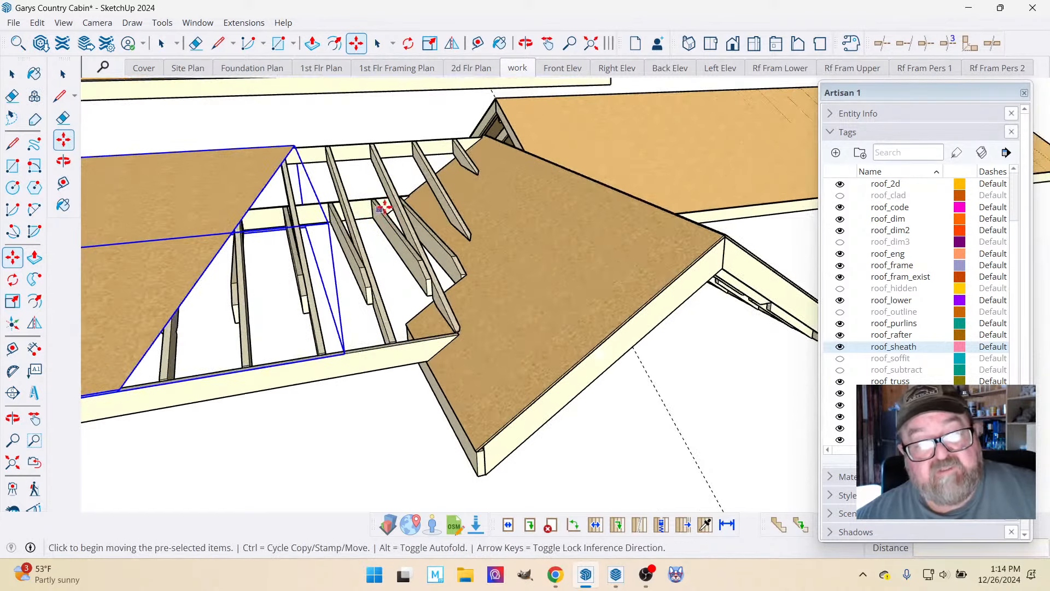
click(525, 43)
drag(558, 192, 400, 221)
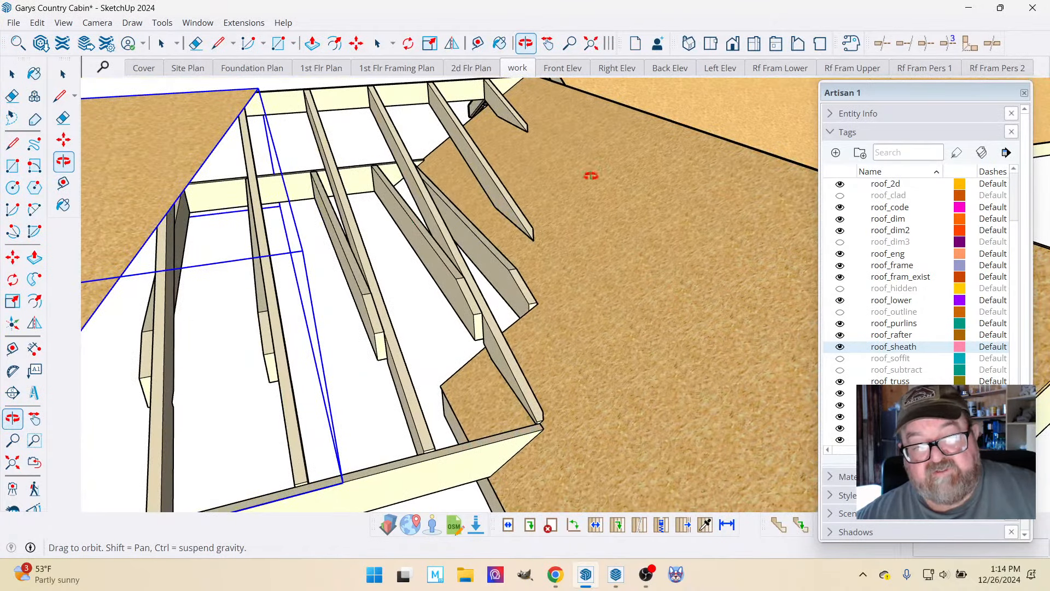
drag(599, 335, 581, 269)
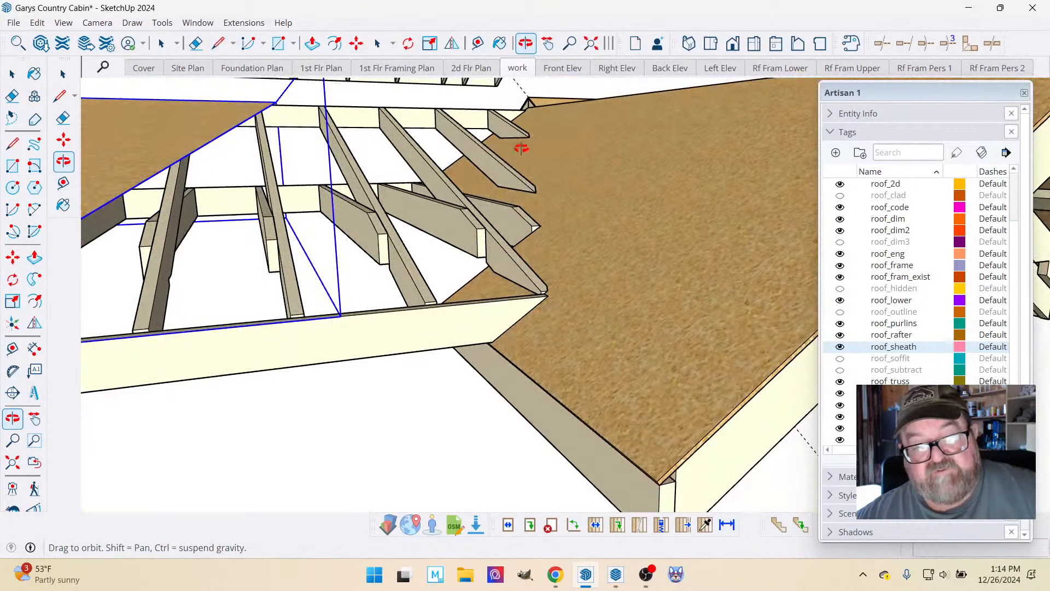
drag(475, 143, 495, 183)
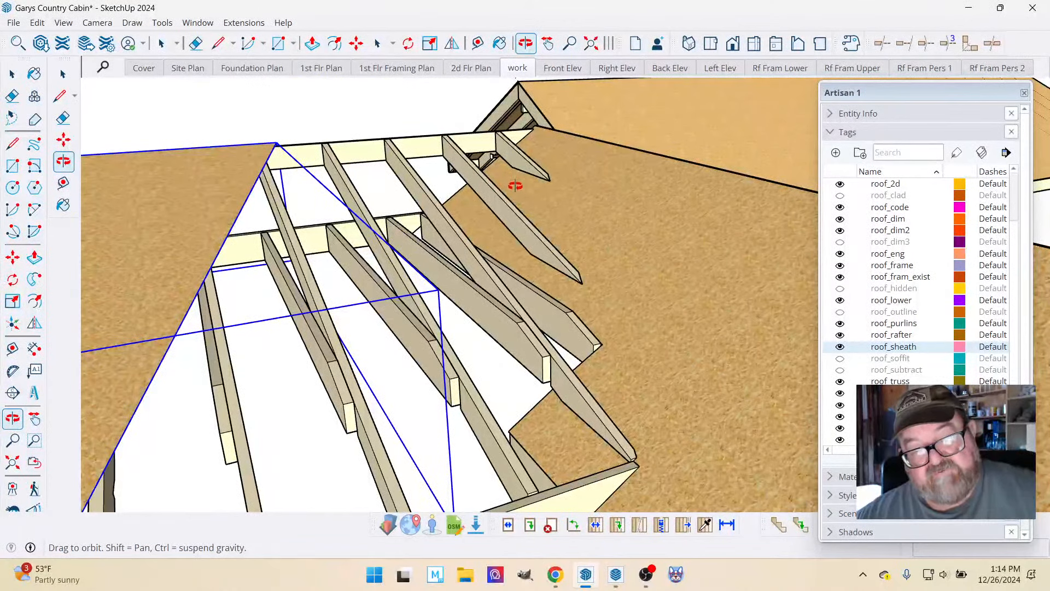
click(563, 68)
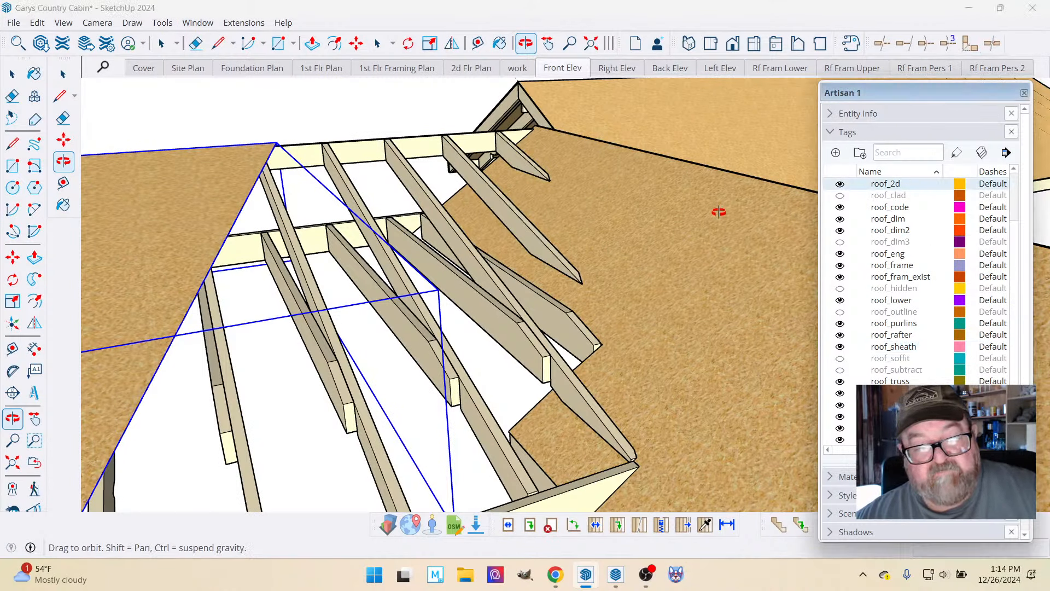
scroll(287, 193, down, 2)
scroll(425, 194, up, 3)
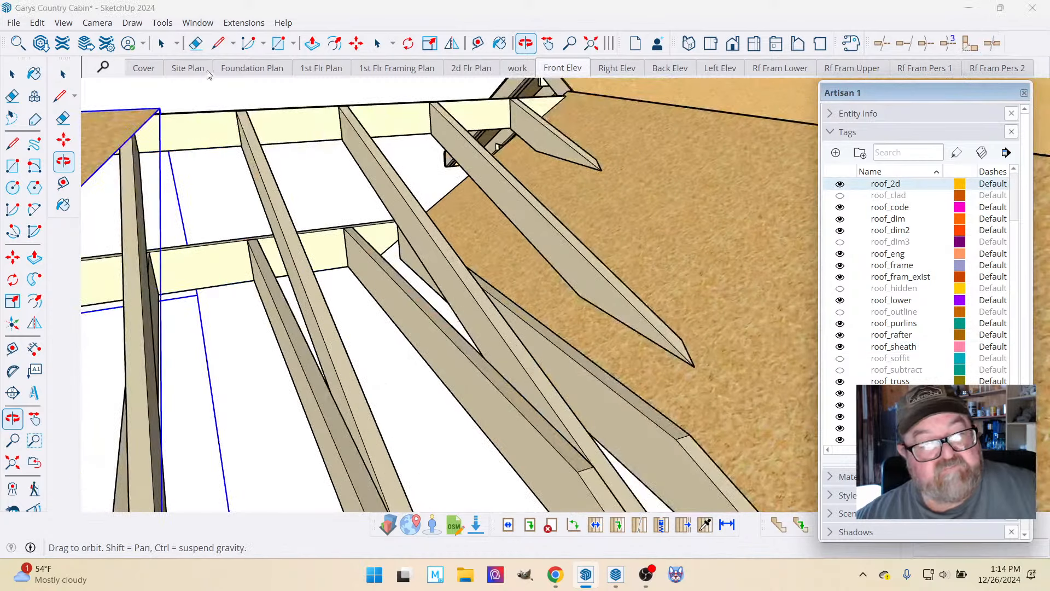
click(219, 43)
scroll(225, 87, down, 6)
scroll(373, 219, down, 3)
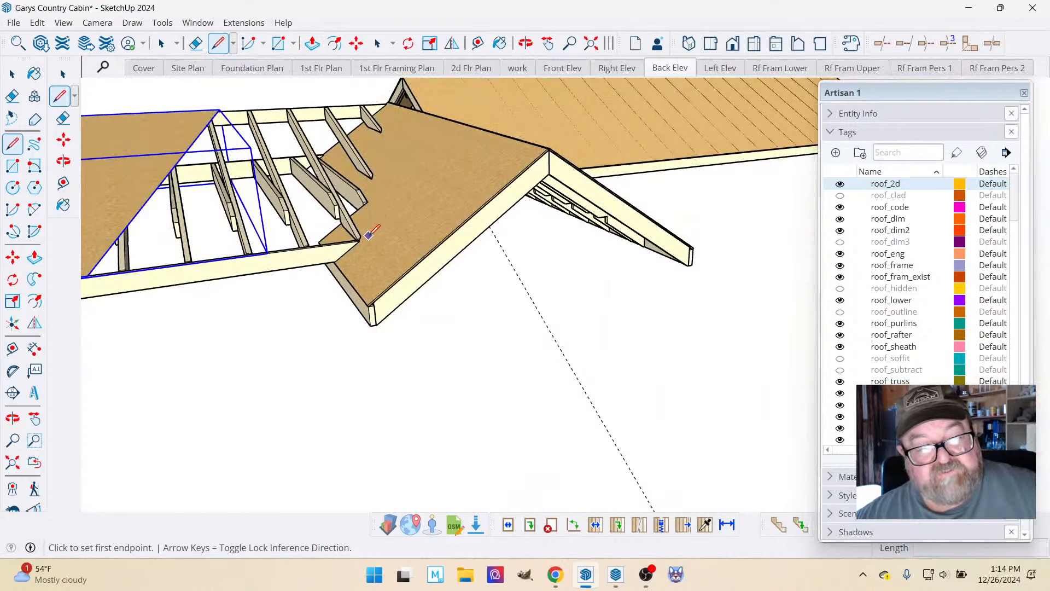
click(359, 240)
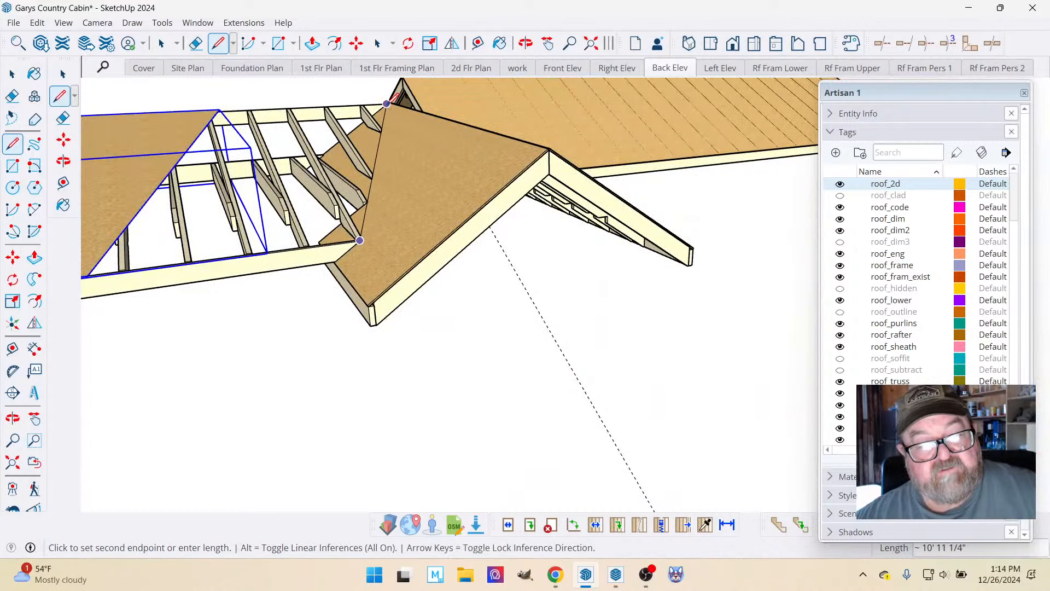
scroll(350, 219, up, 6)
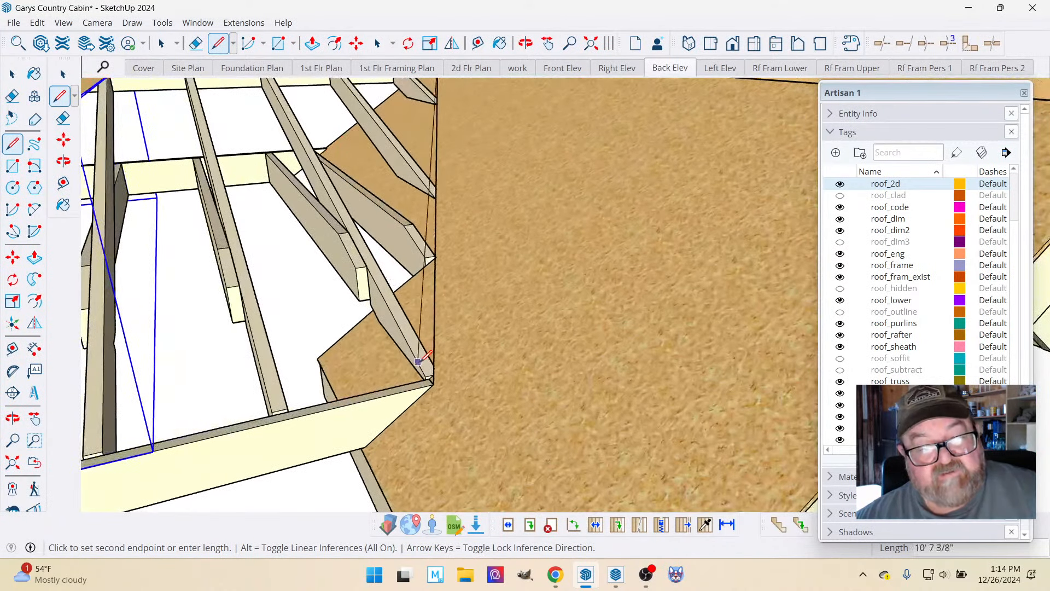
key(Escape)
scroll(490, 320, down, 1)
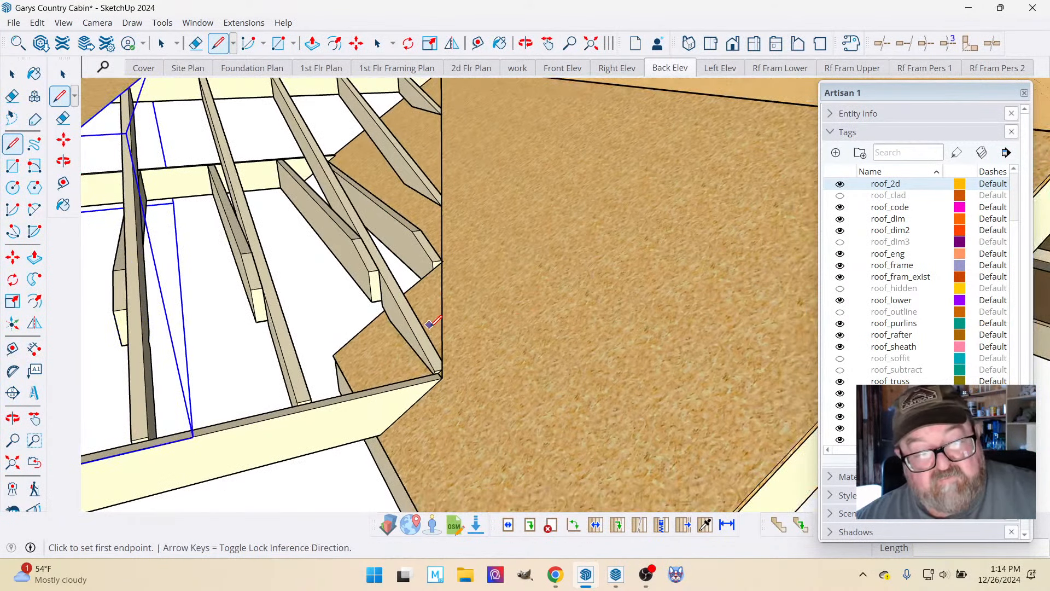
Move the porch roof's sheathing panel 6' back toward the entry gable valley.
scroll(477, 348, down, 2)
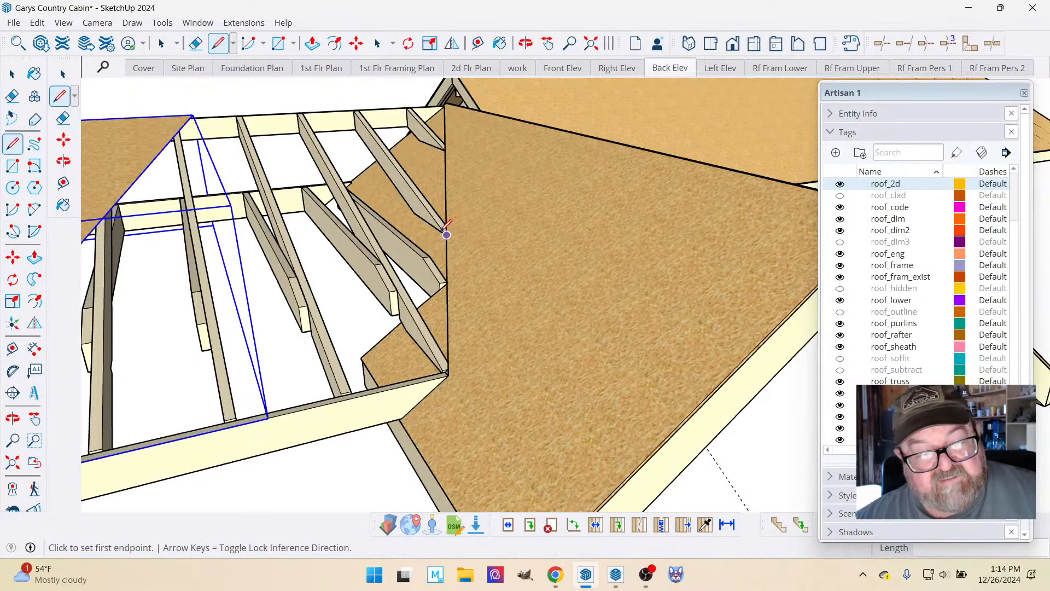
scroll(446, 235, up, 3)
scroll(458, 234, down, 4)
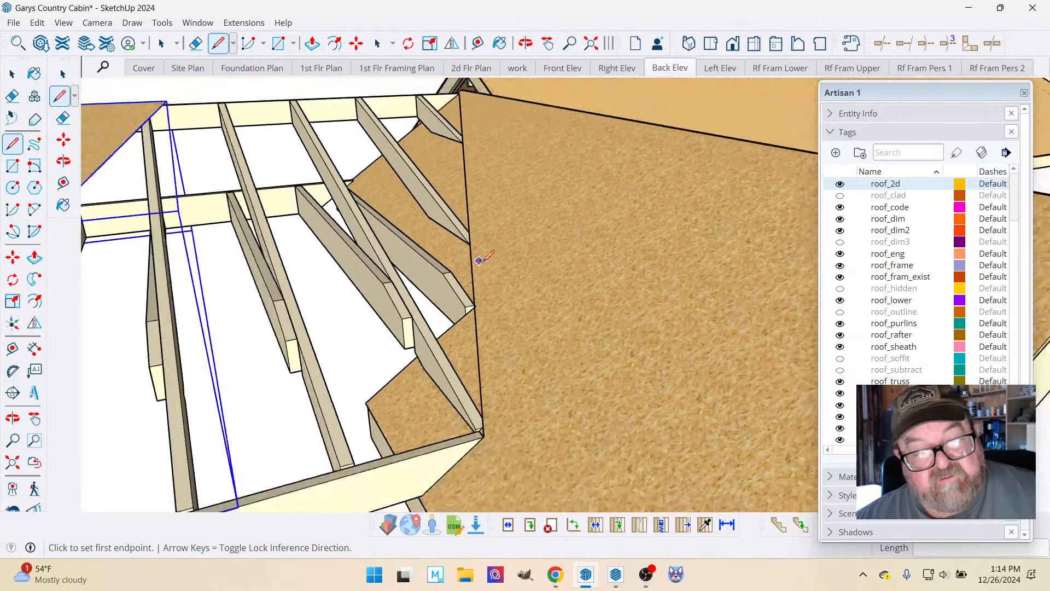
scroll(602, 278, down, 2)
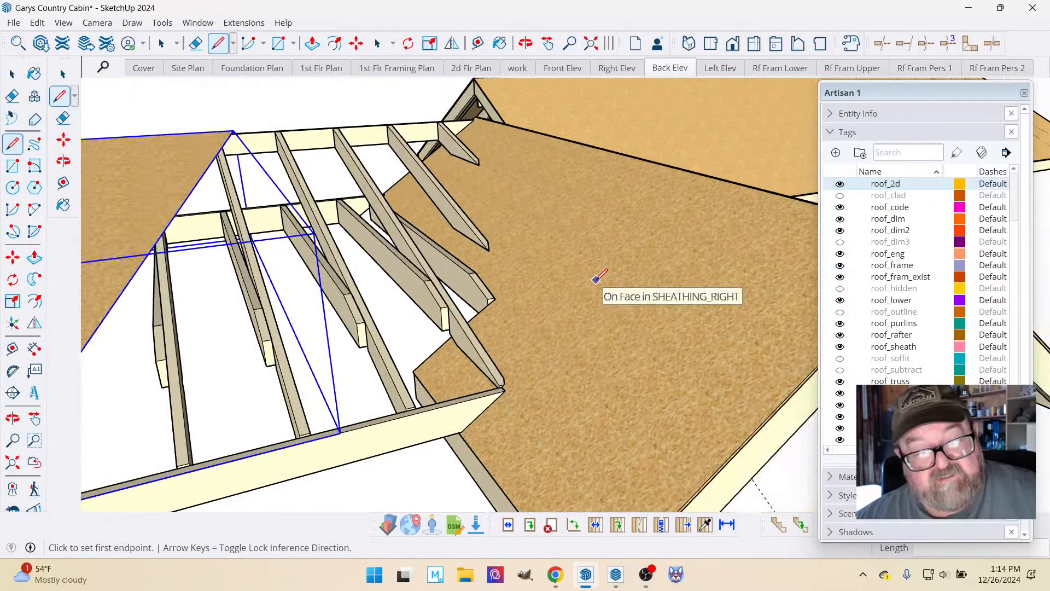
click(17, 78)
key(l)
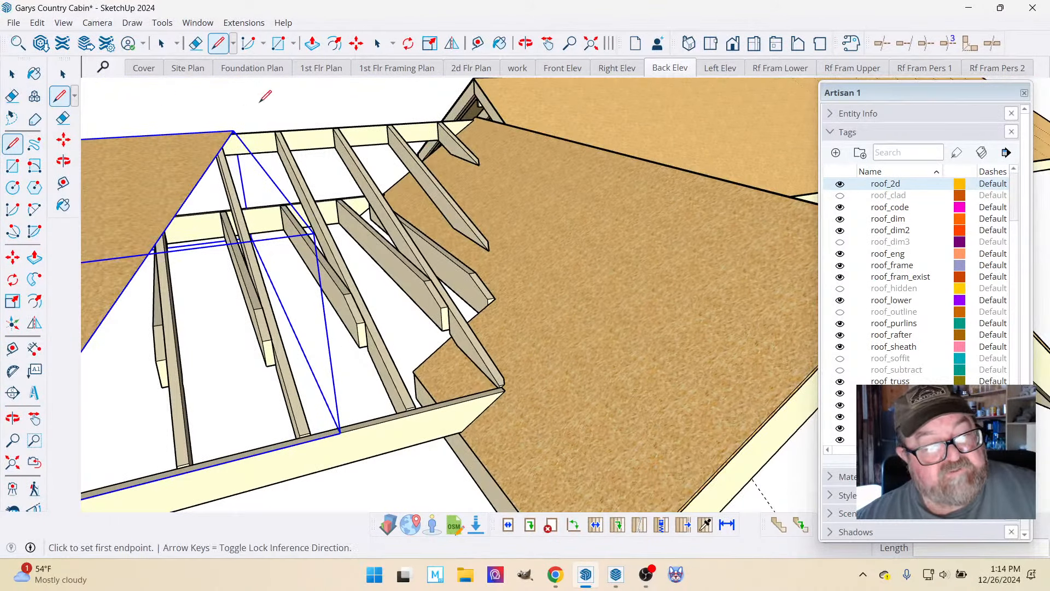
key(m)
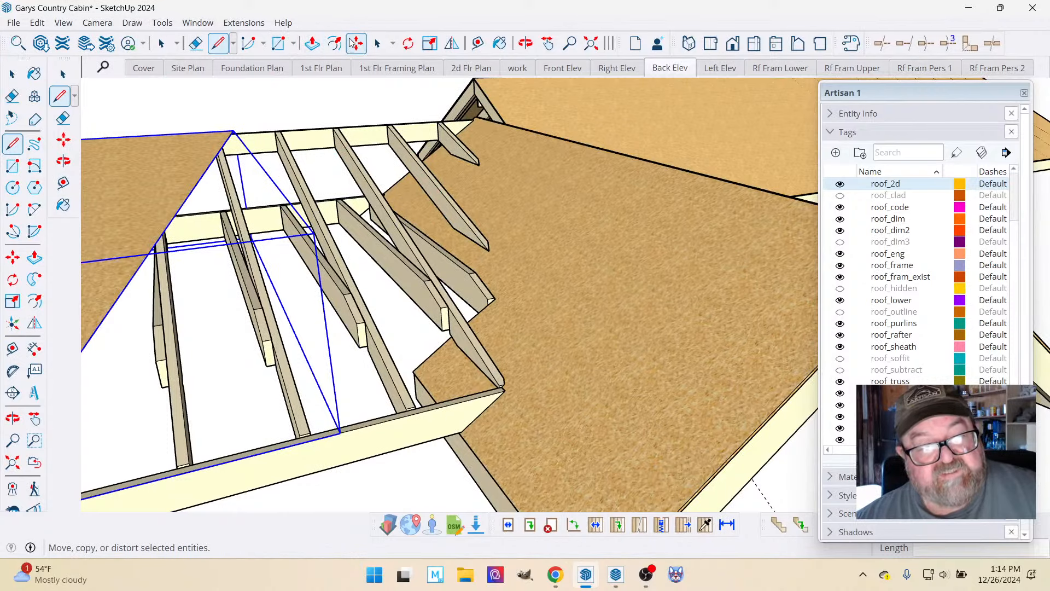
click(131, 176)
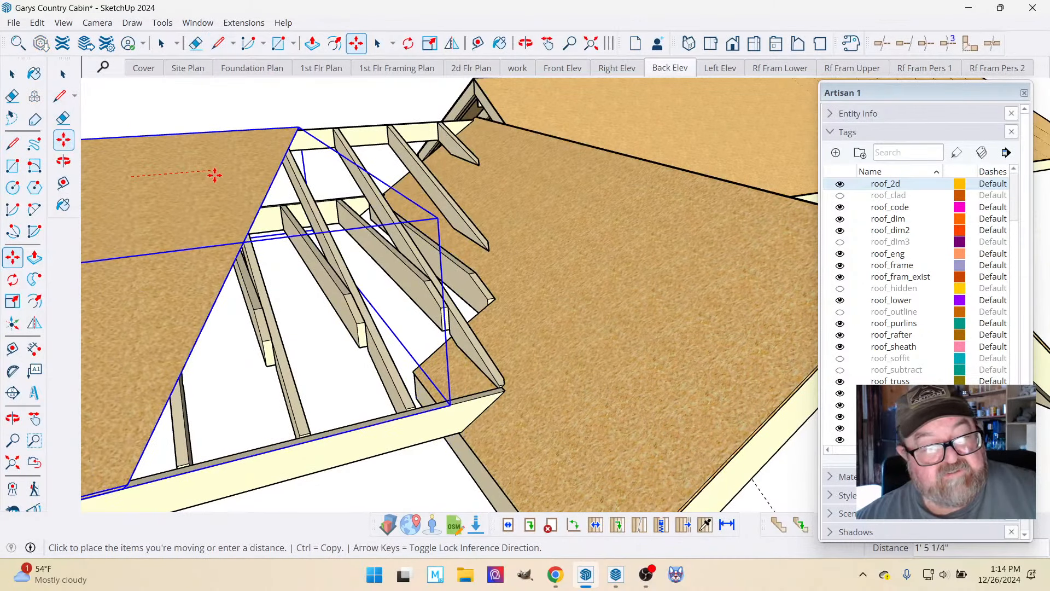
click(216, 173)
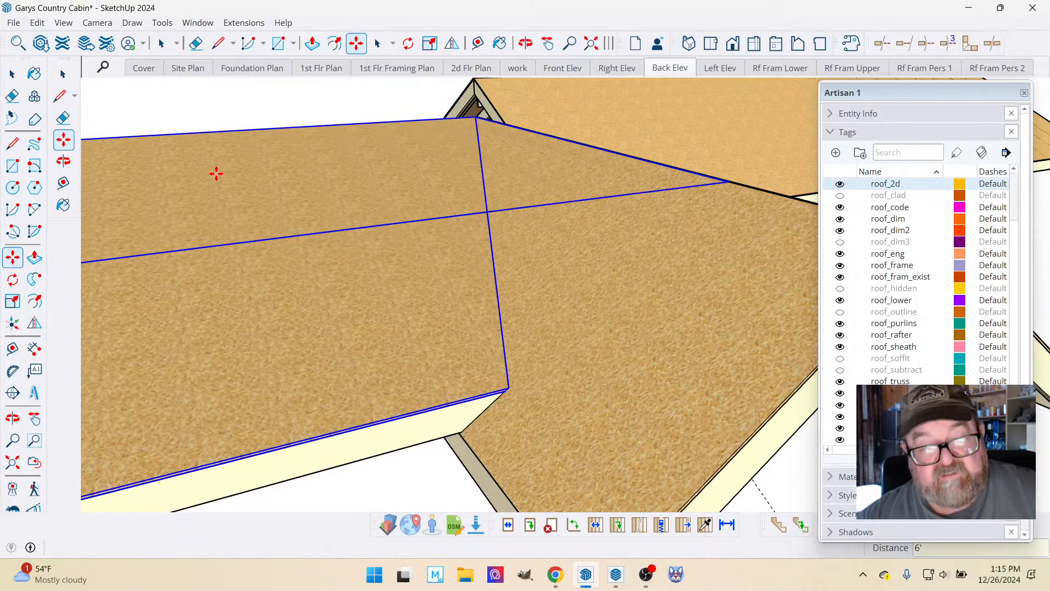
Examine the sheathed roof planes, the dormer opening and the gable ends from the front and side.
scroll(265, 237, down, 8)
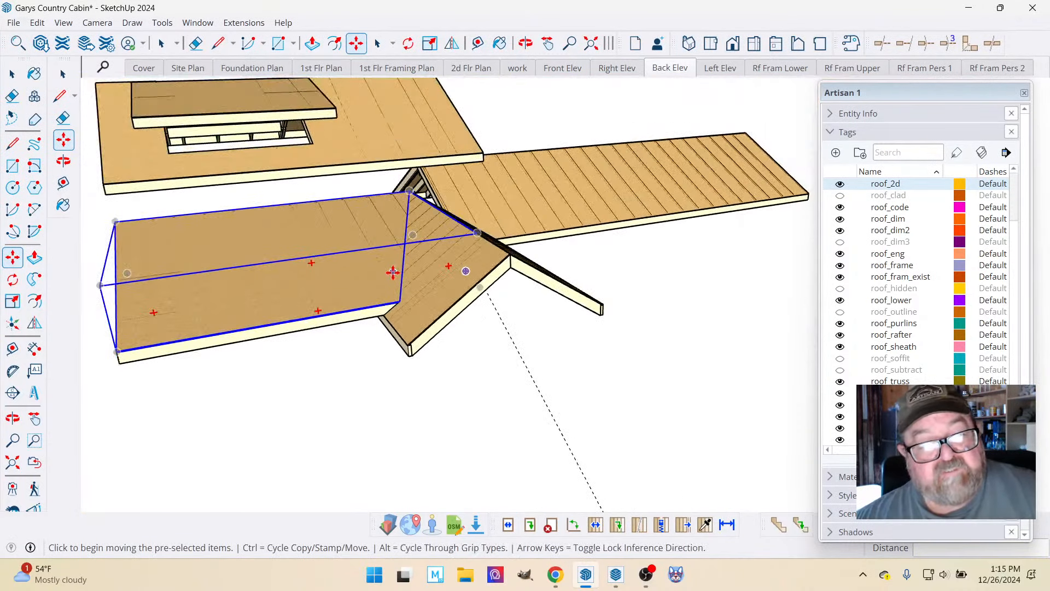
click(526, 43)
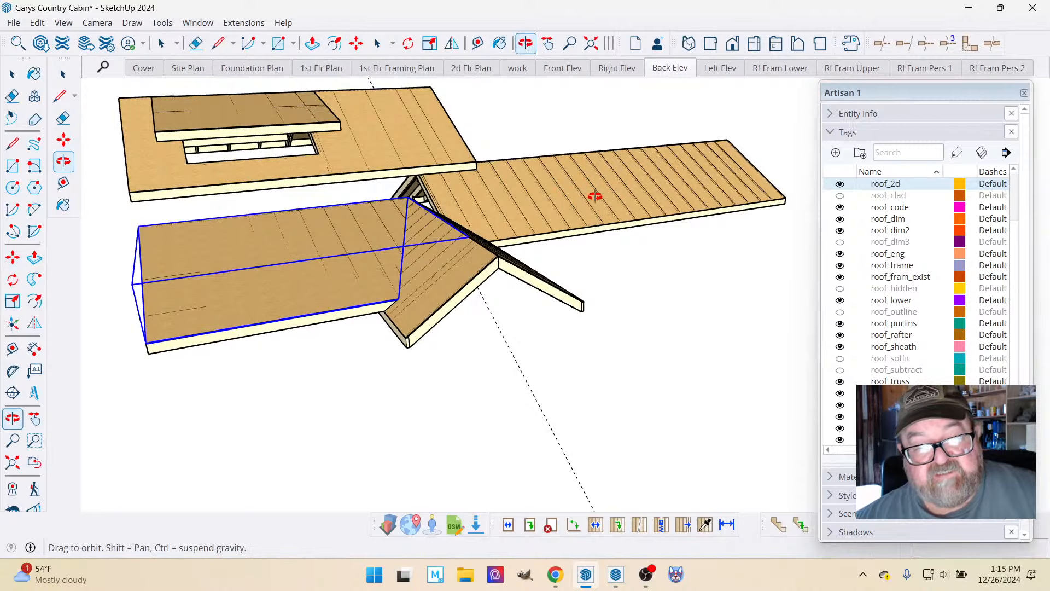
scroll(278, 119, up, 2)
scroll(137, 130, up, 6)
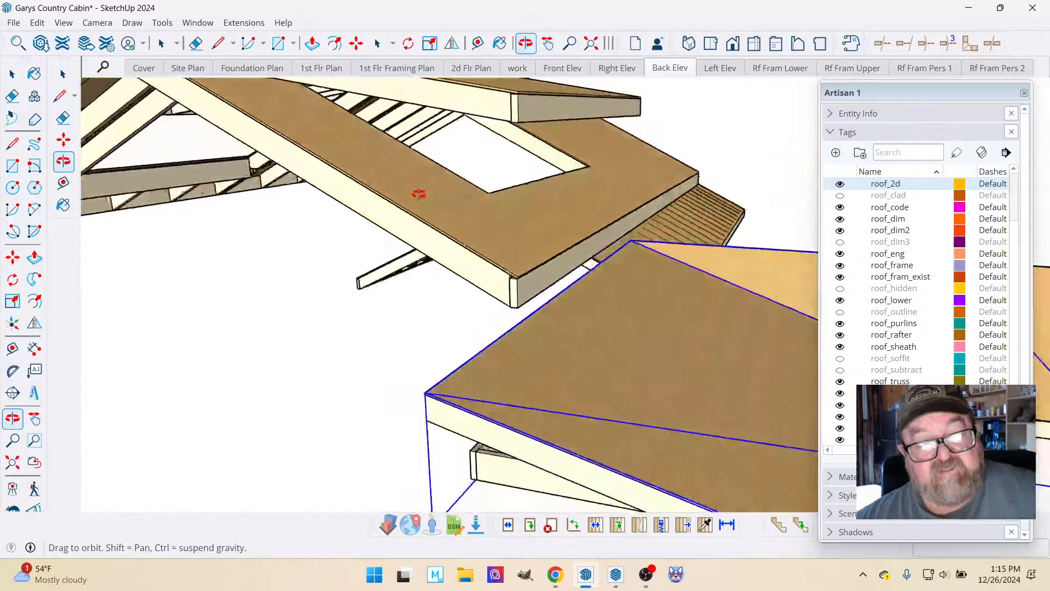
drag(419, 194, 675, 196)
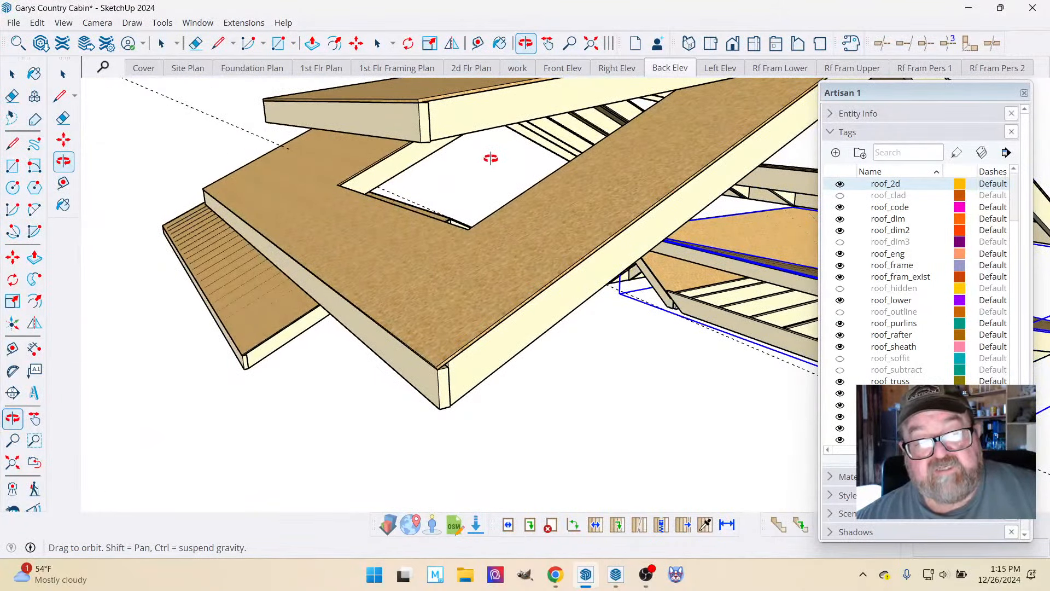
drag(450, 138, 342, 286)
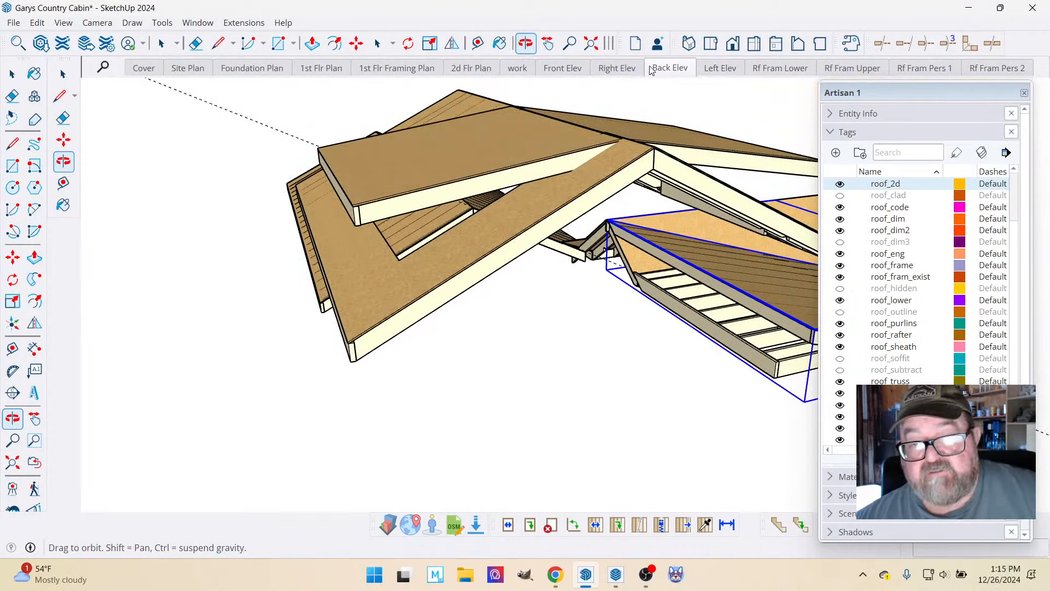
Open the Front Elev scene and examine the cabin's side gable with its shingle siding and double window.
click(564, 69)
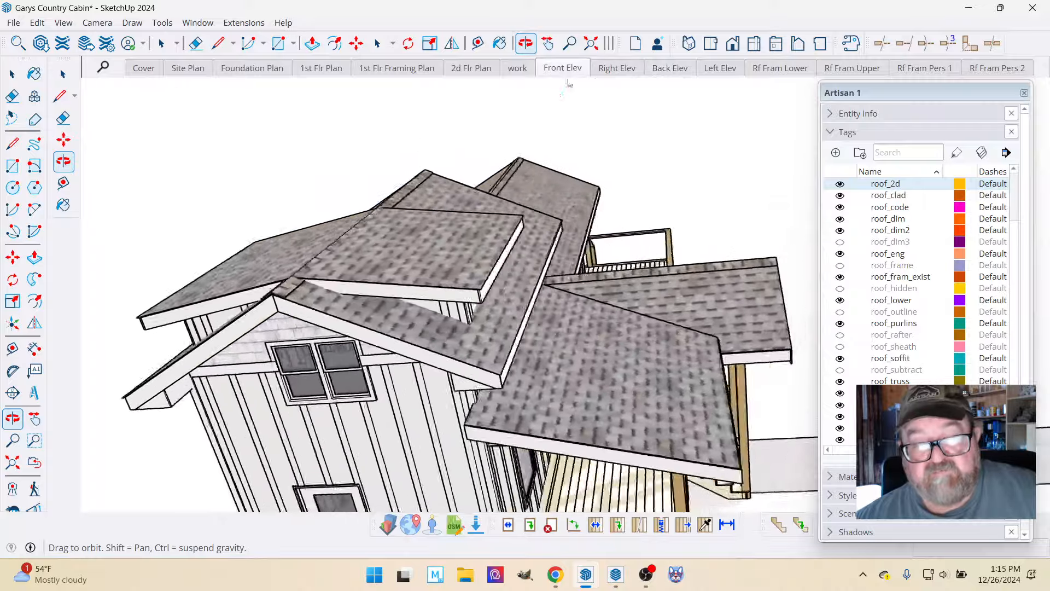
scroll(363, 270, up, 5)
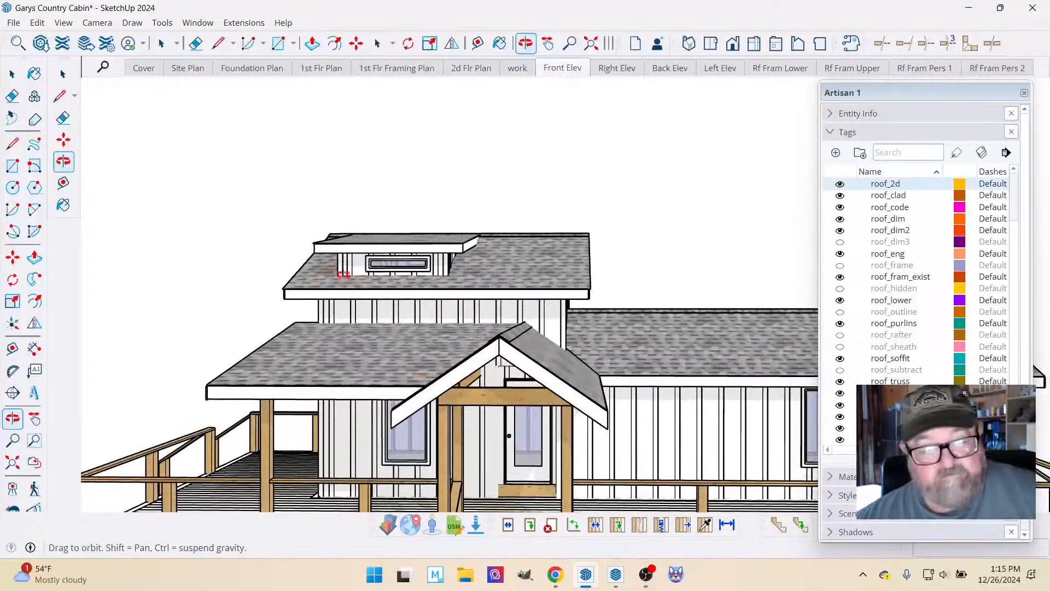
drag(378, 260, 555, 240)
drag(399, 211, 443, 483)
scroll(438, 436, up, 10)
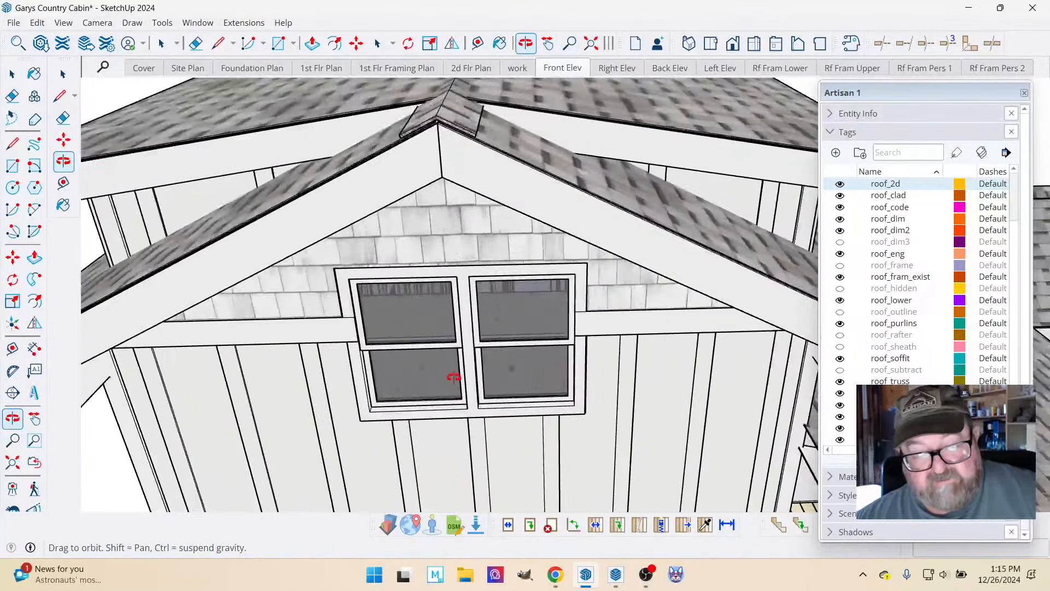
Examine the cabin's double gable window, dormer, roofs and wraparound deck, from close up out to the whole building.
drag(377, 360, 274, 306)
scroll(406, 265, down, 10)
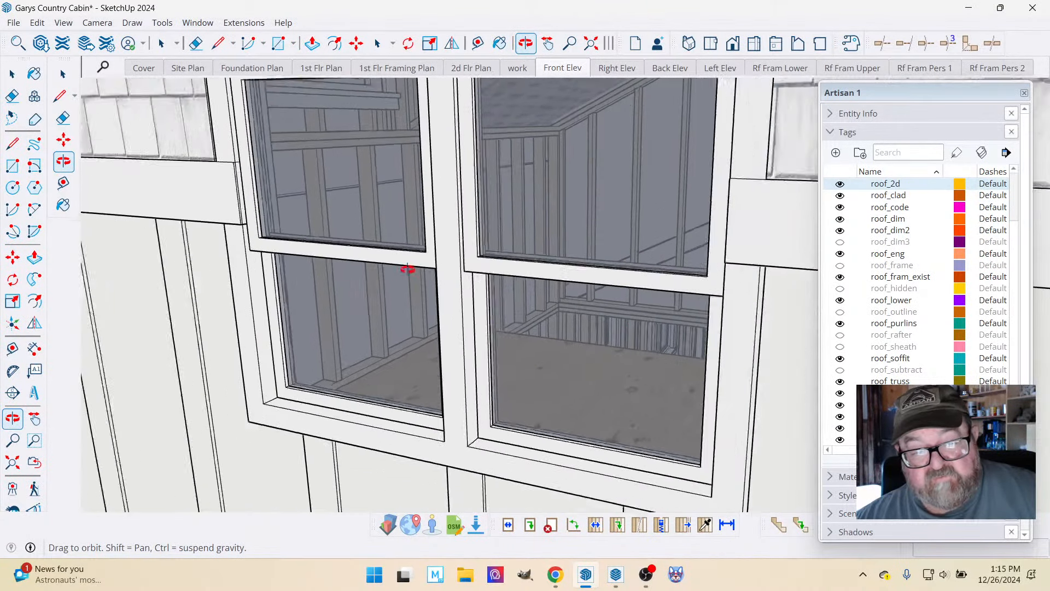
scroll(374, 287, down, 10)
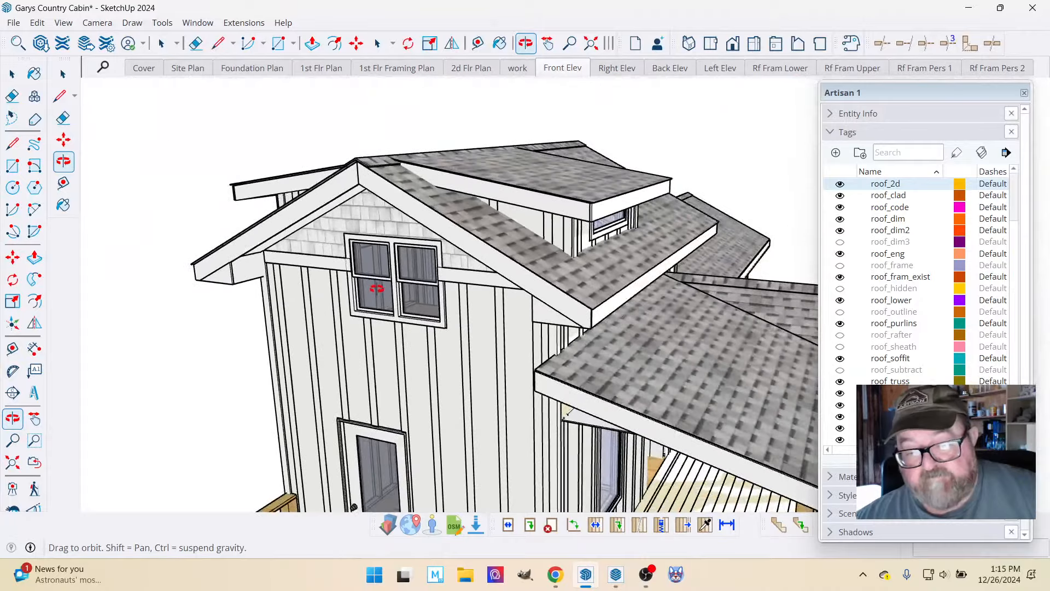
scroll(393, 329, down, 2)
drag(460, 403, 394, 394)
scroll(430, 398, up, 5)
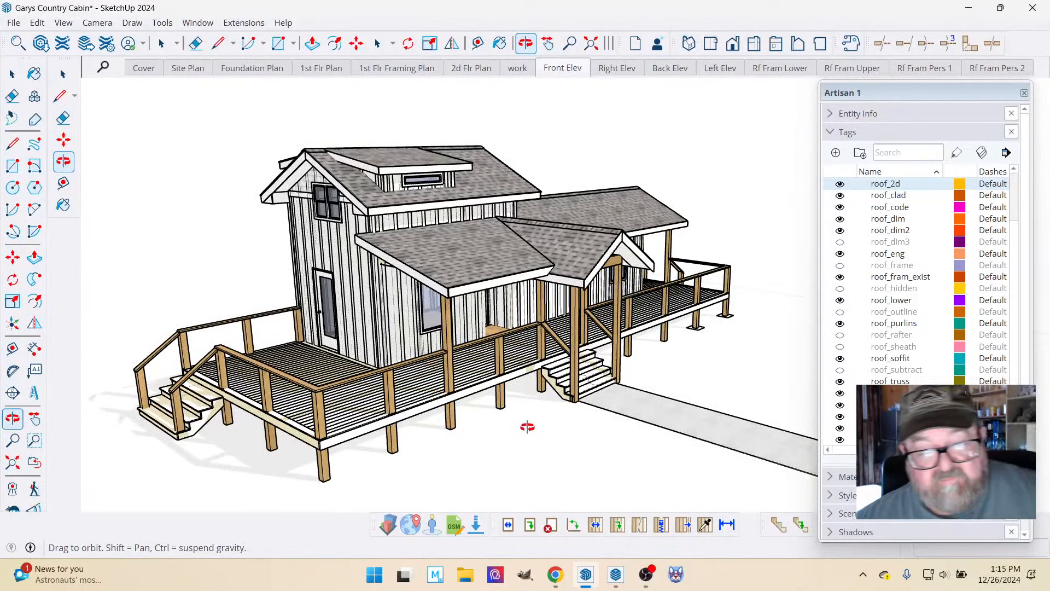
Switch to LayOut and review the two framing perspectives and two framing plans on the A4 Roof Framing sheet.
mouse_move(585, 574)
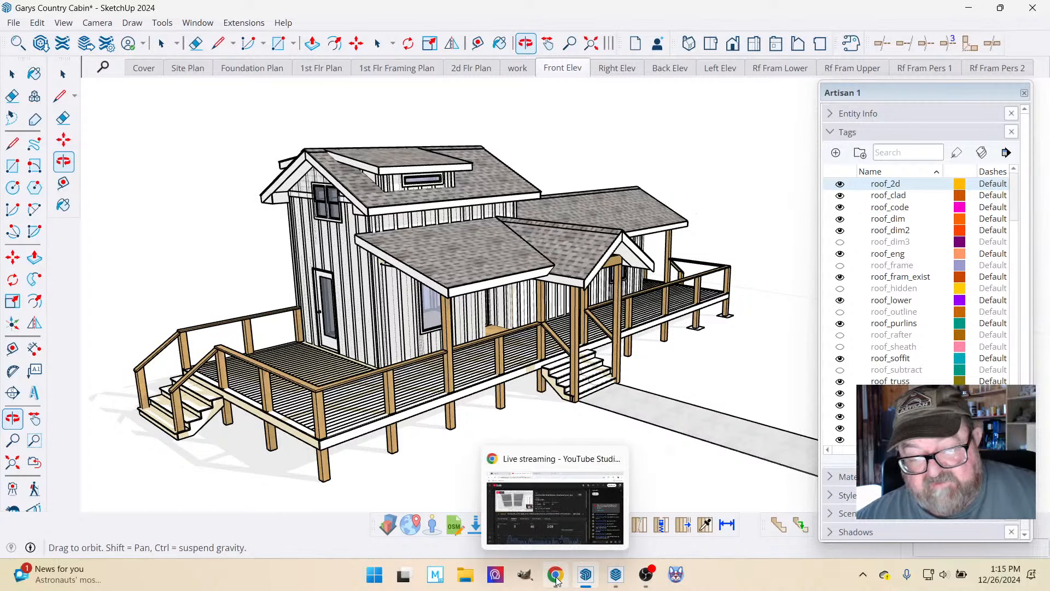
mouse_move(619, 578)
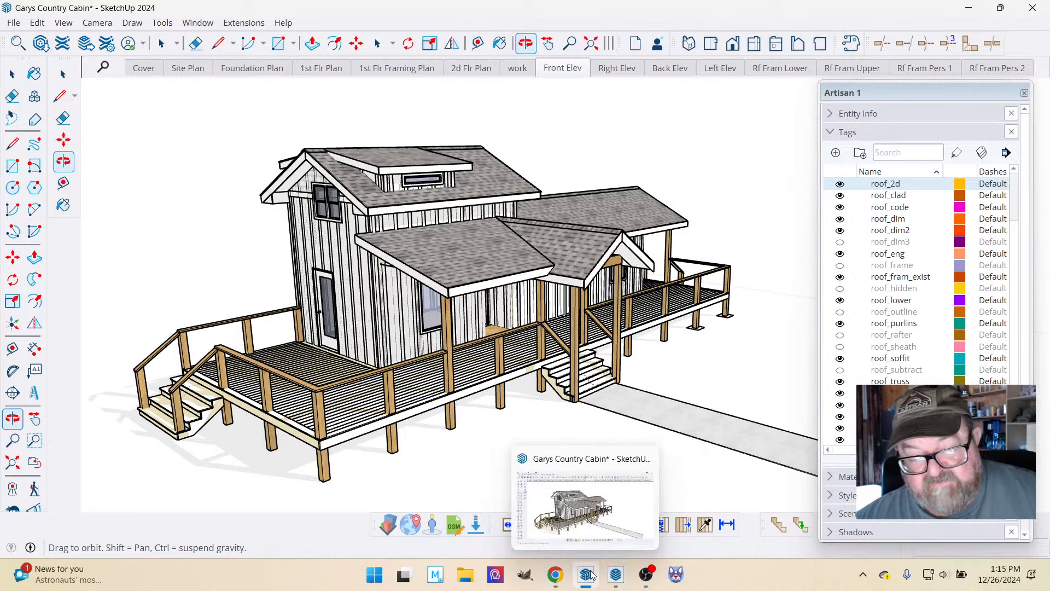
click(614, 574)
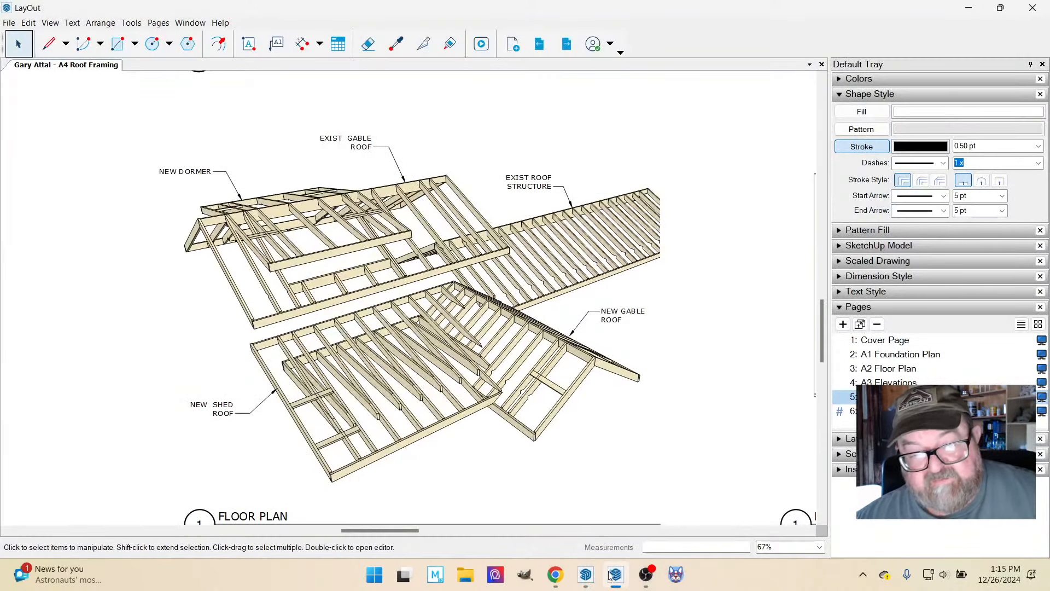
scroll(516, 359, down, 8)
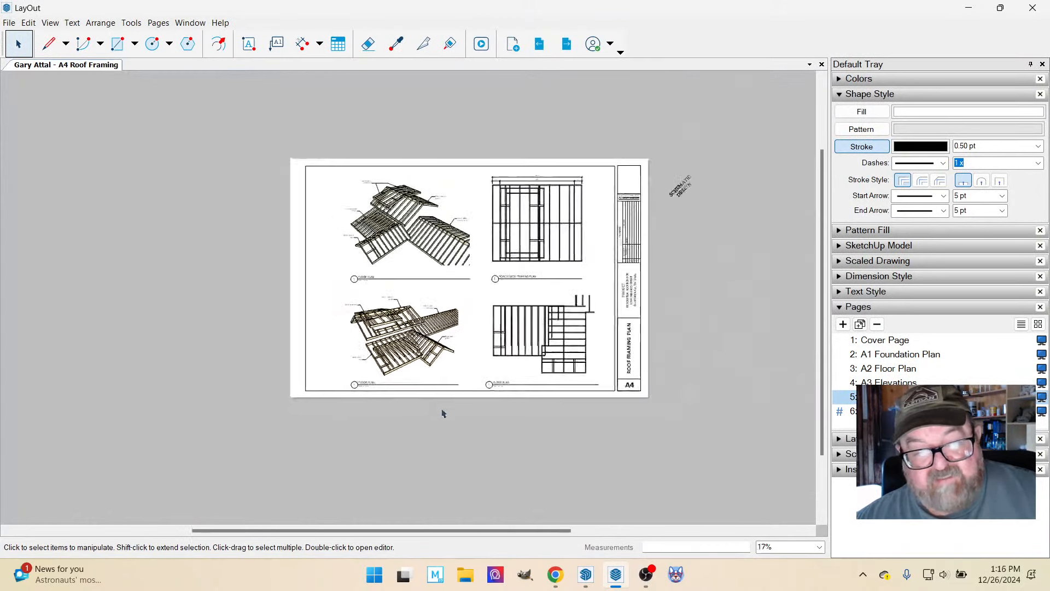
scroll(463, 273, up, 1)
scroll(461, 274, down, 1)
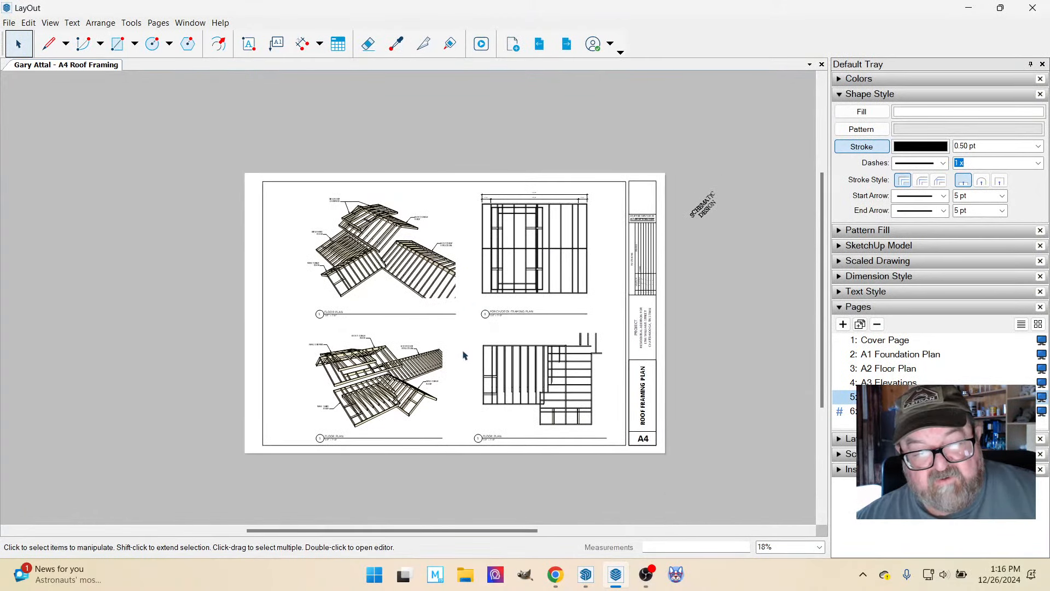
scroll(463, 356, up, 1)
scroll(474, 340, up, 1)
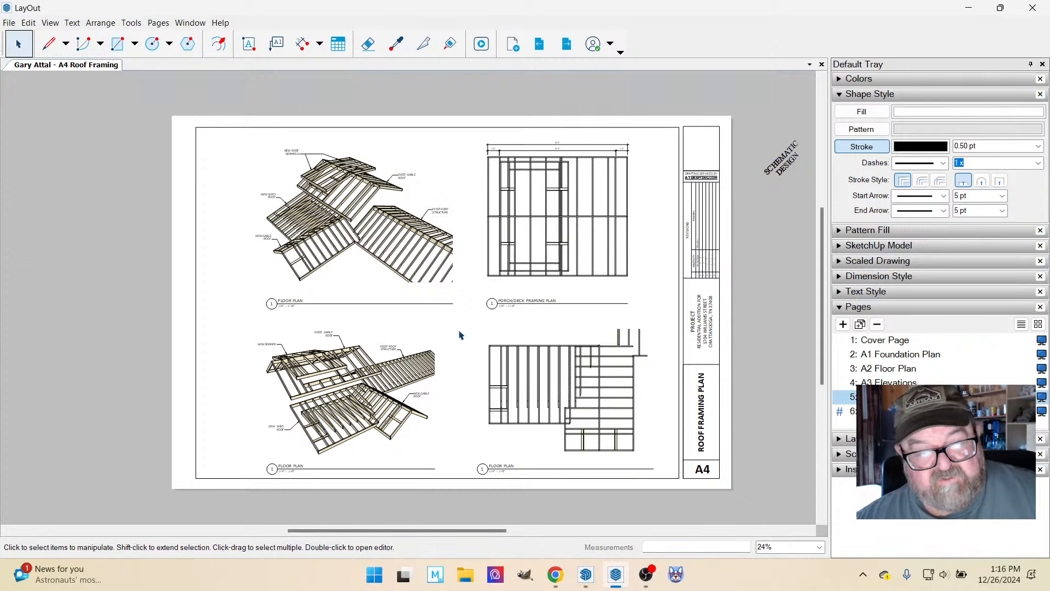
scroll(460, 335, up, 1)
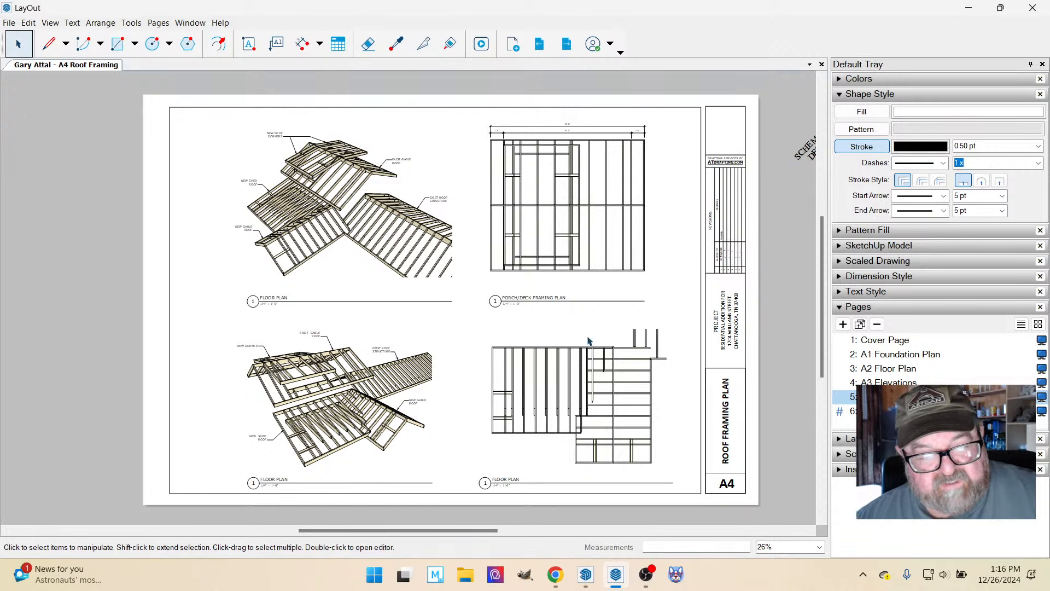
scroll(483, 396, up, 1)
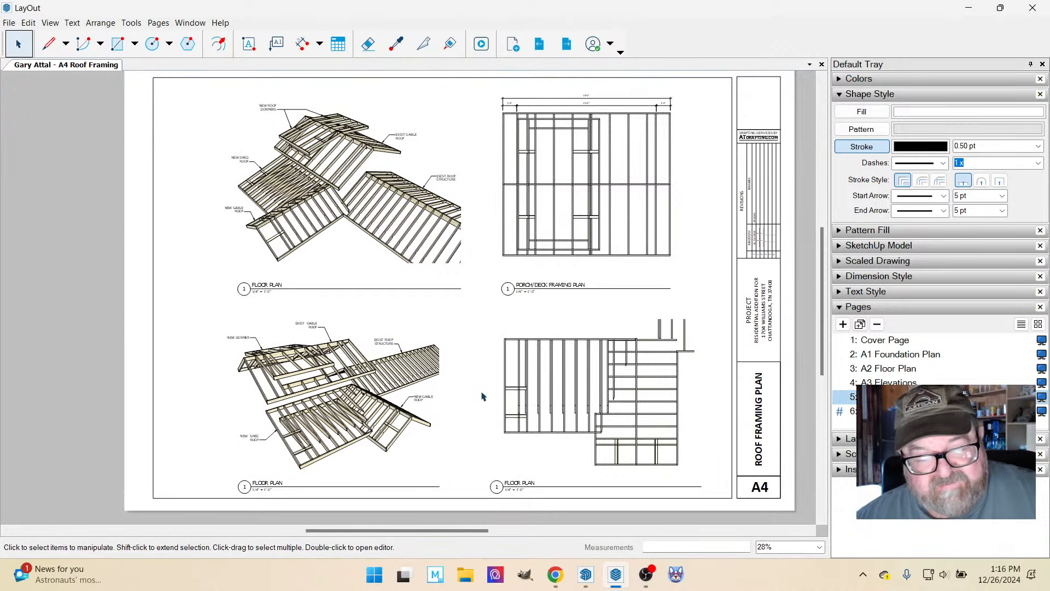
scroll(483, 416, down, 2)
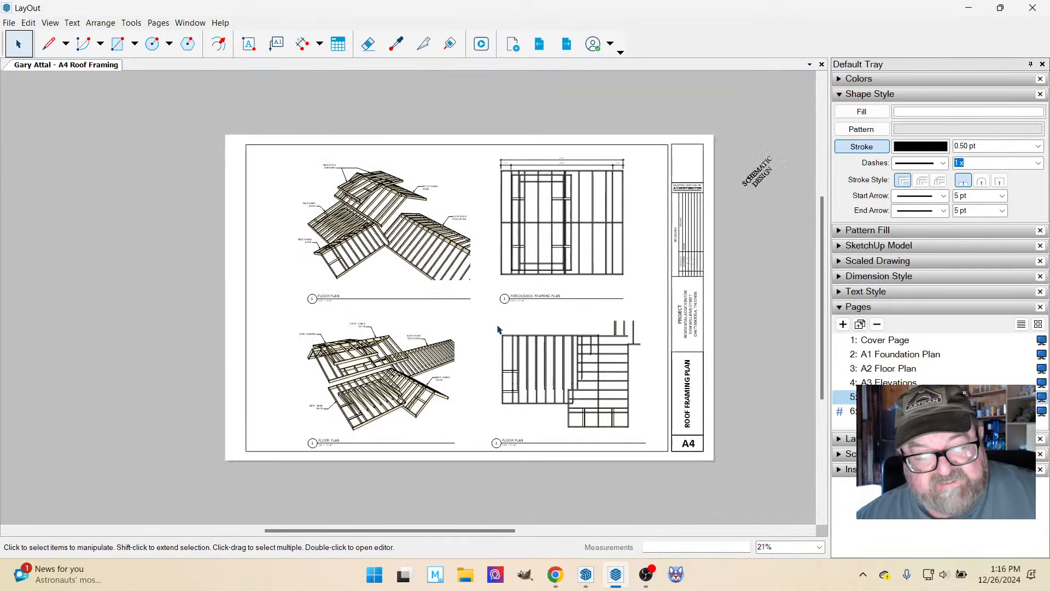
scroll(484, 460, up, 1)
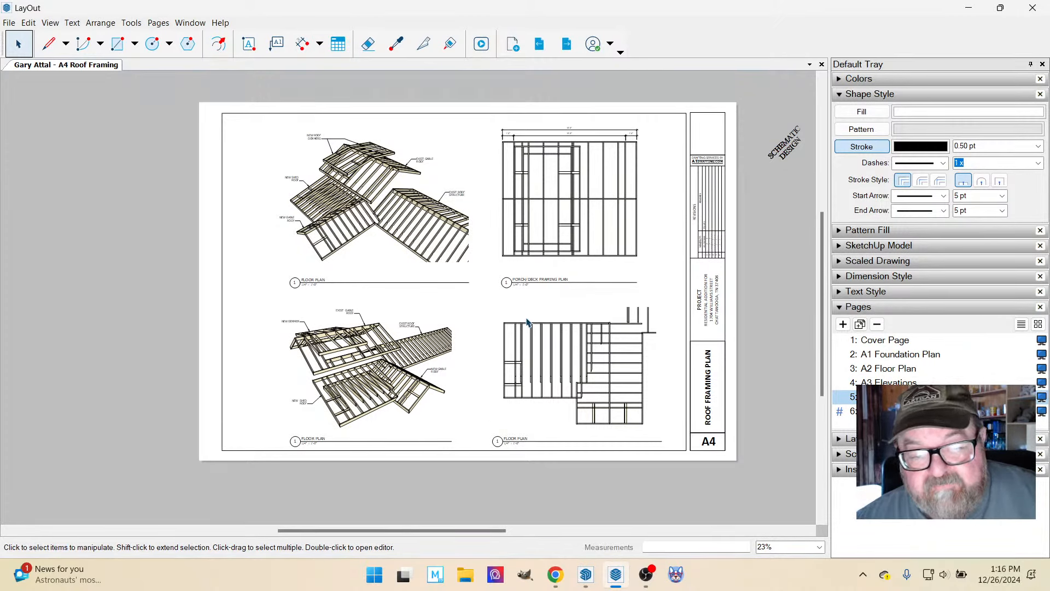
Add a vertical dimension beside the lower roof framing plan, from the shed roof's upper corner to the ends of the short inner joists.
scroll(527, 321, up, 3)
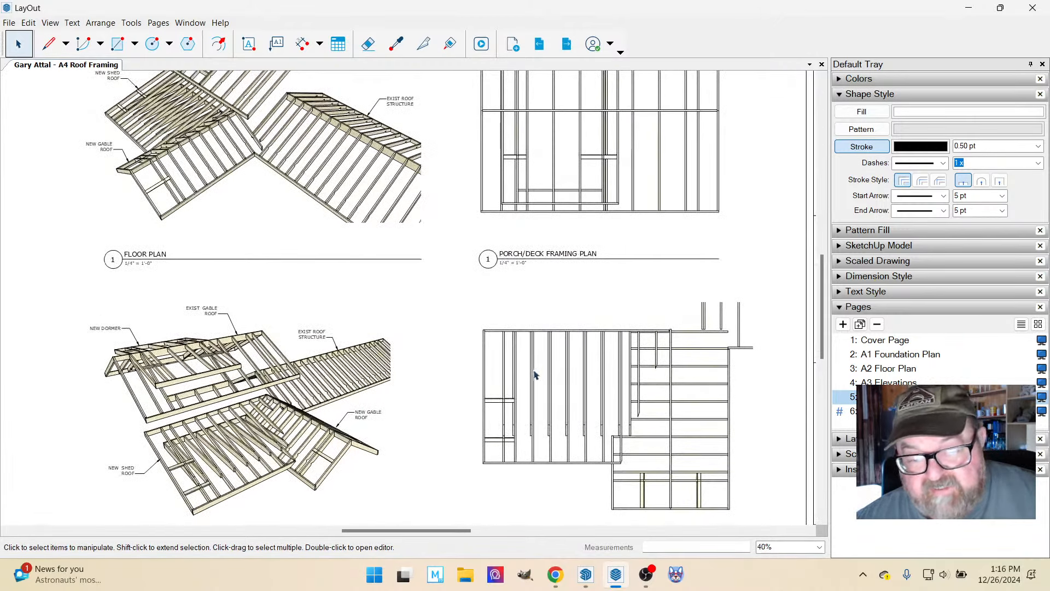
scroll(535, 383, up, 1)
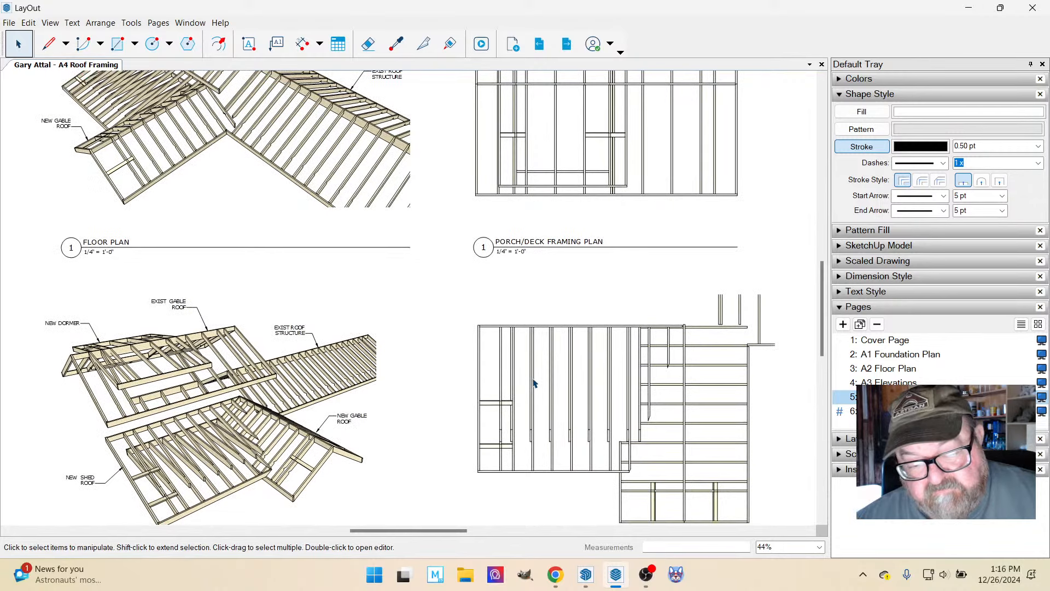
click(303, 44)
scroll(469, 335, up, 2)
scroll(553, 365, down, 3)
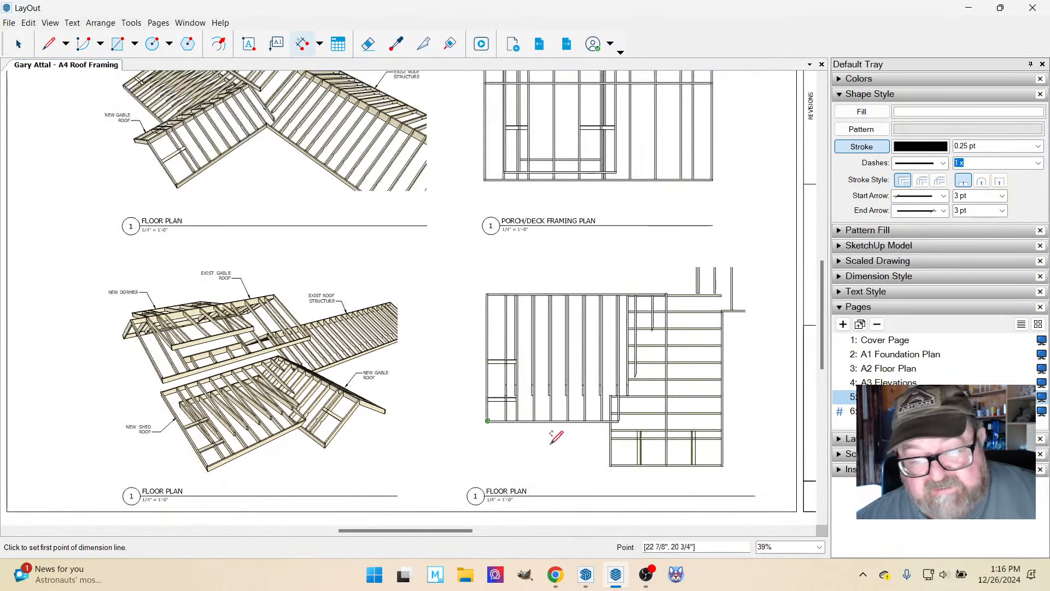
scroll(556, 359, up, 3)
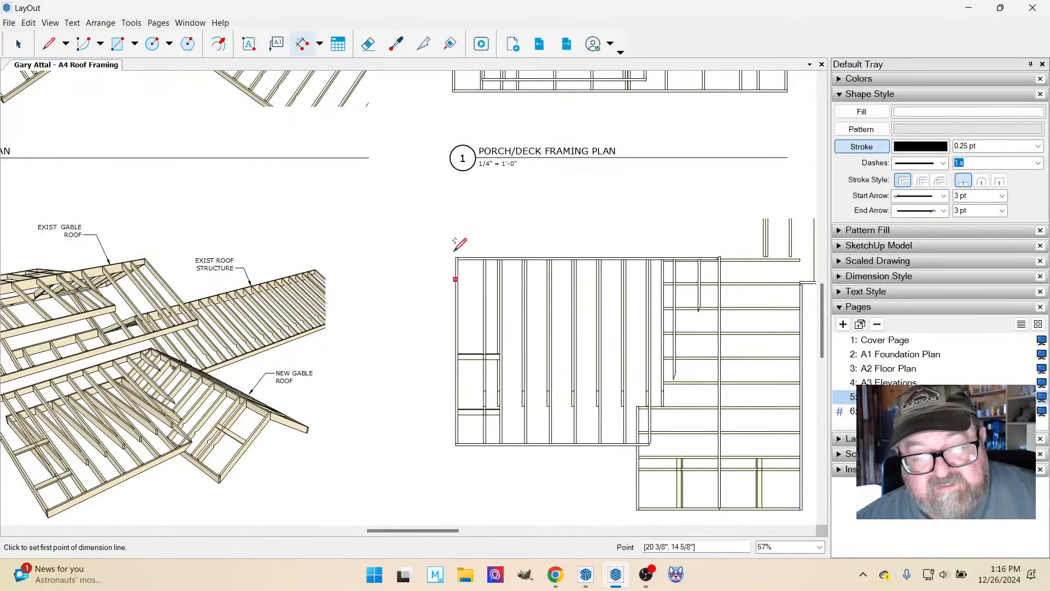
click(456, 257)
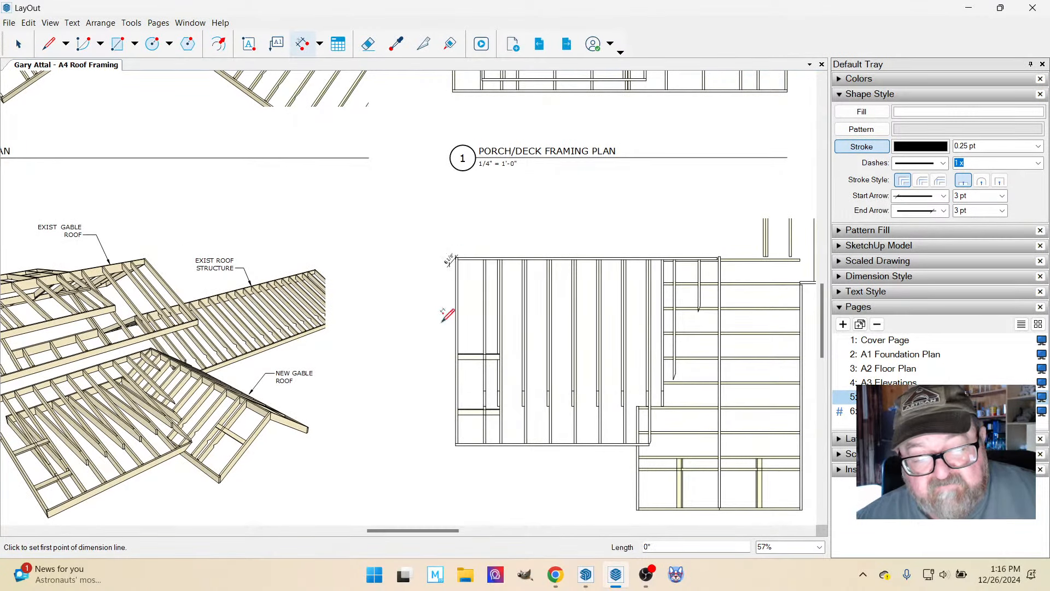
scroll(448, 403, up, 2)
scroll(490, 396, up, 1)
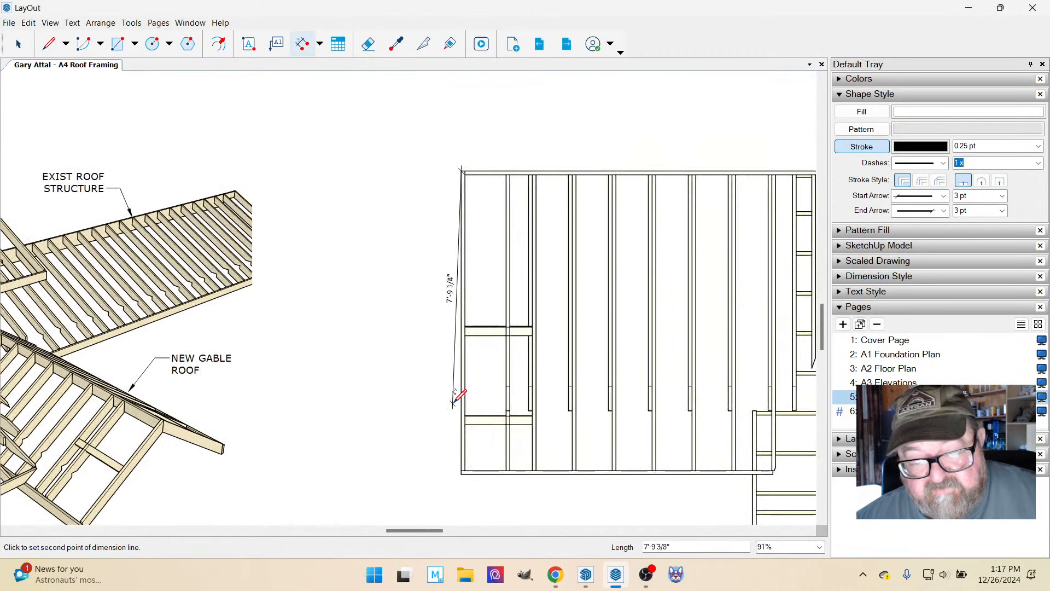
click(506, 410)
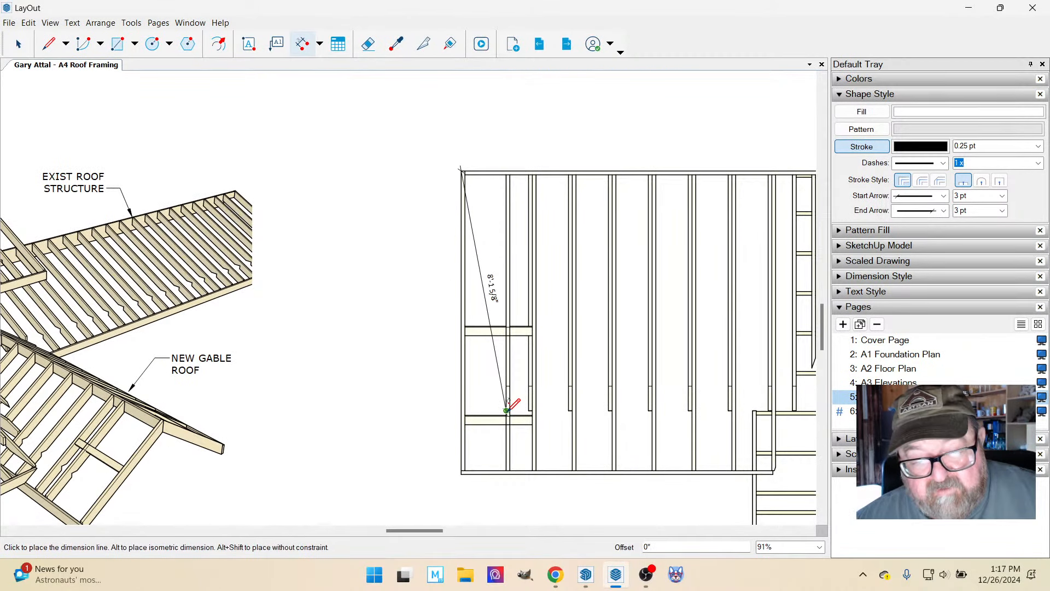
click(425, 408)
Dimension the shed roof's overhang from the lower corner to the joist ends, in line with the dimension above it.
scroll(416, 453, up, 2)
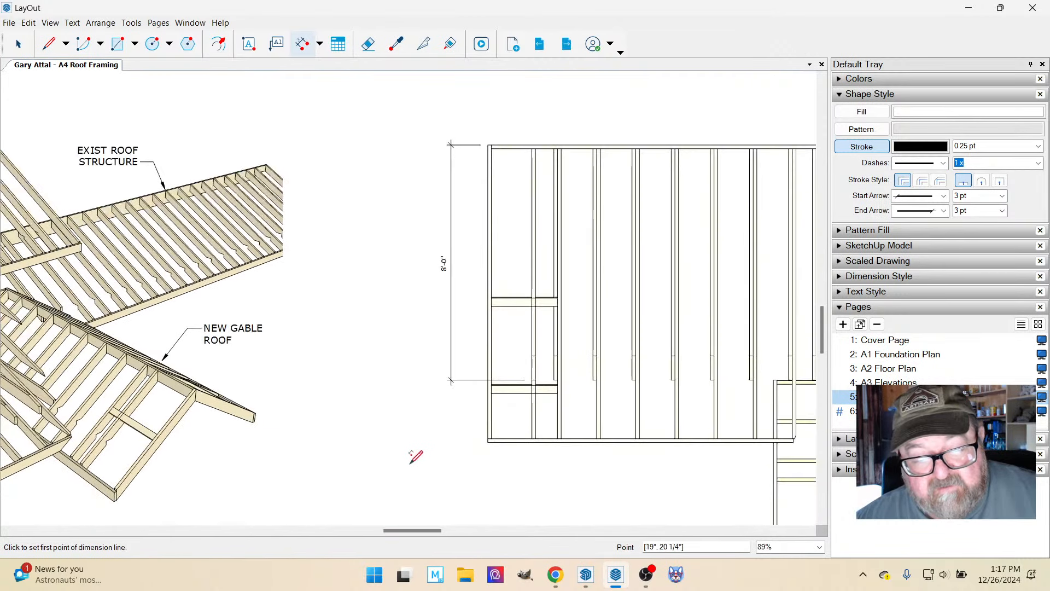
click(511, 431)
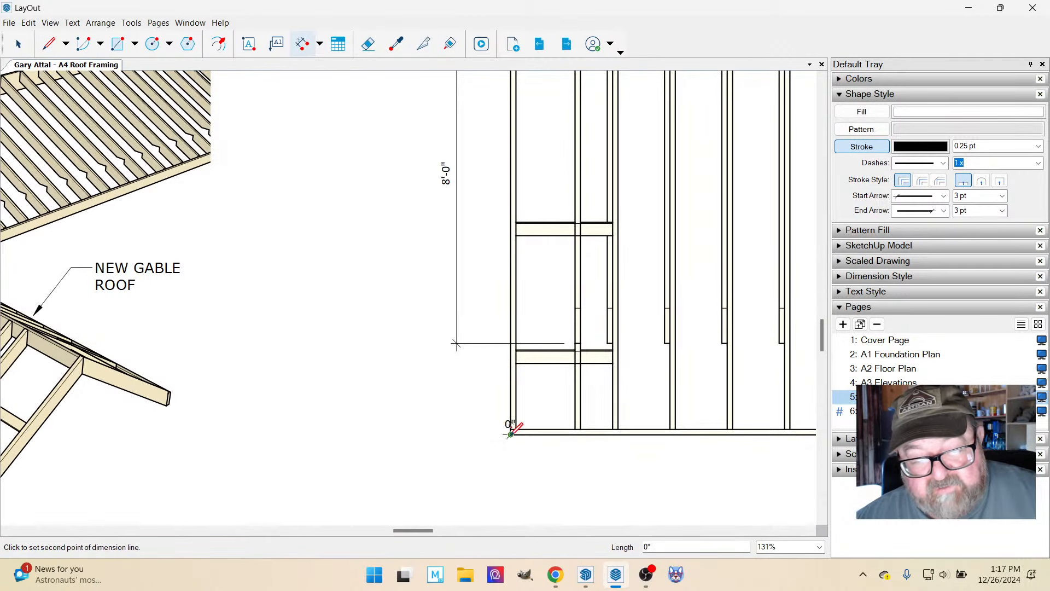
click(457, 343)
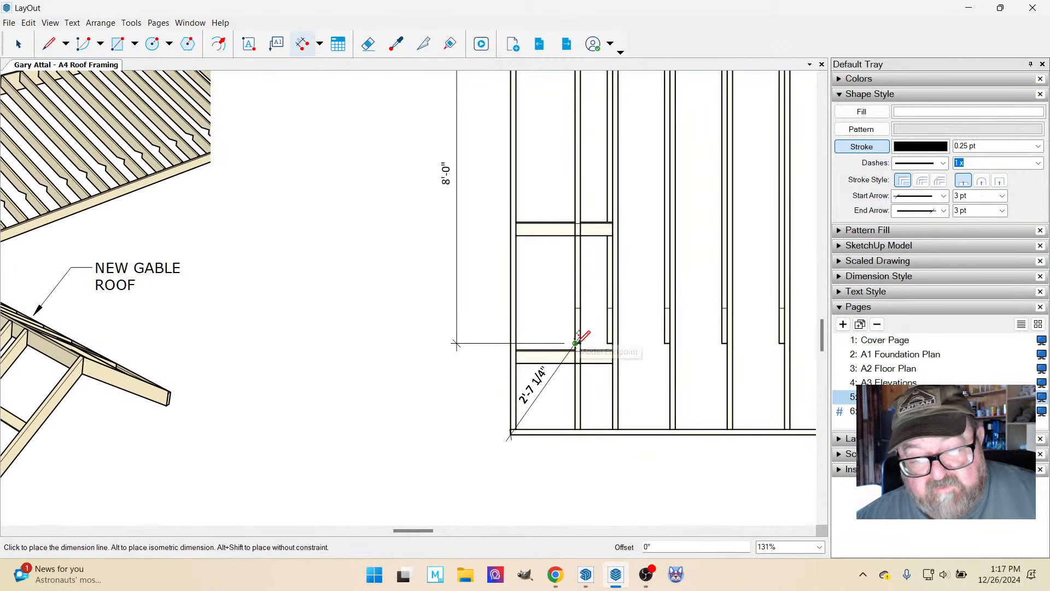
click(460, 335)
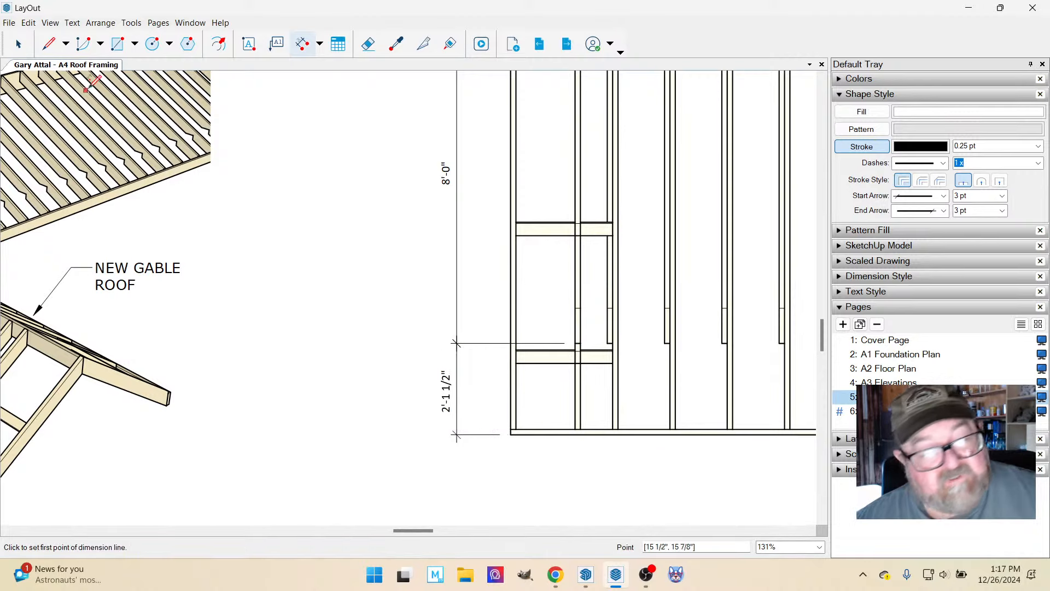
Override the overhang dimension's text with 2'-0" and deselect it.
click(18, 43)
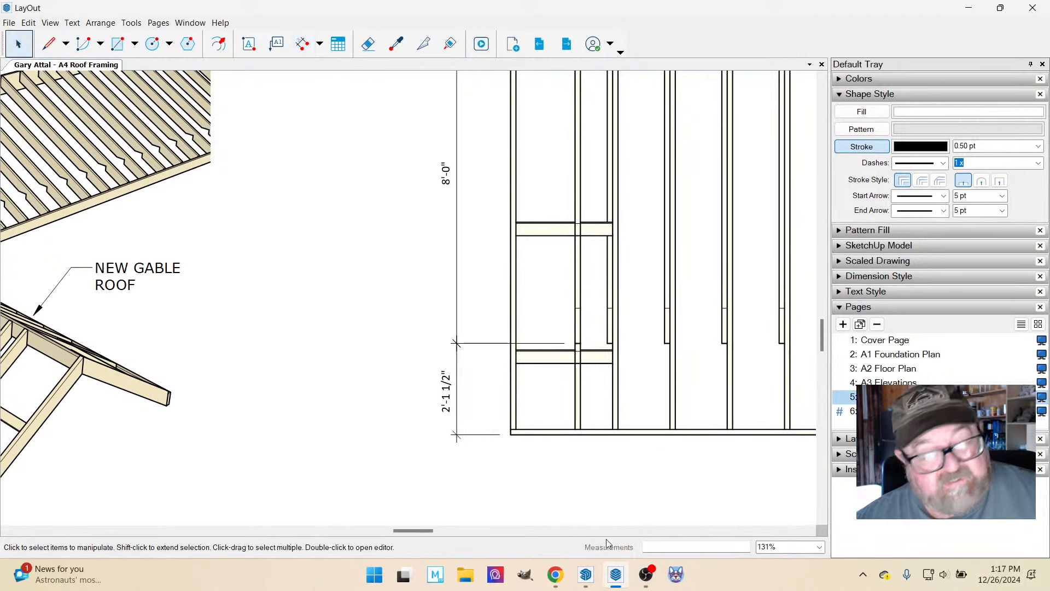
click(446, 397)
double_click(446, 391)
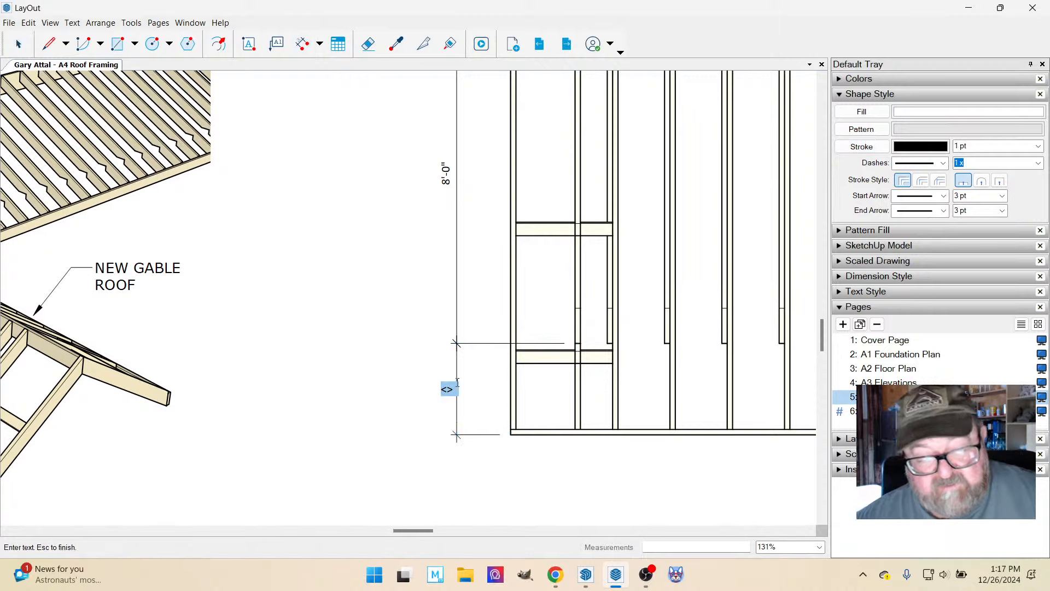
text(2'-0")
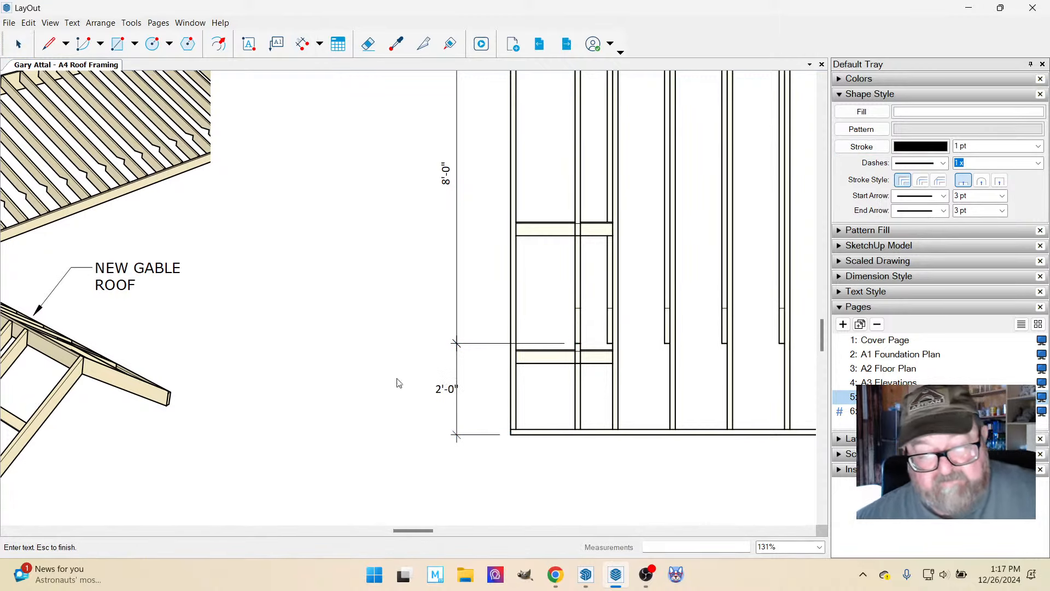
key(Escape)
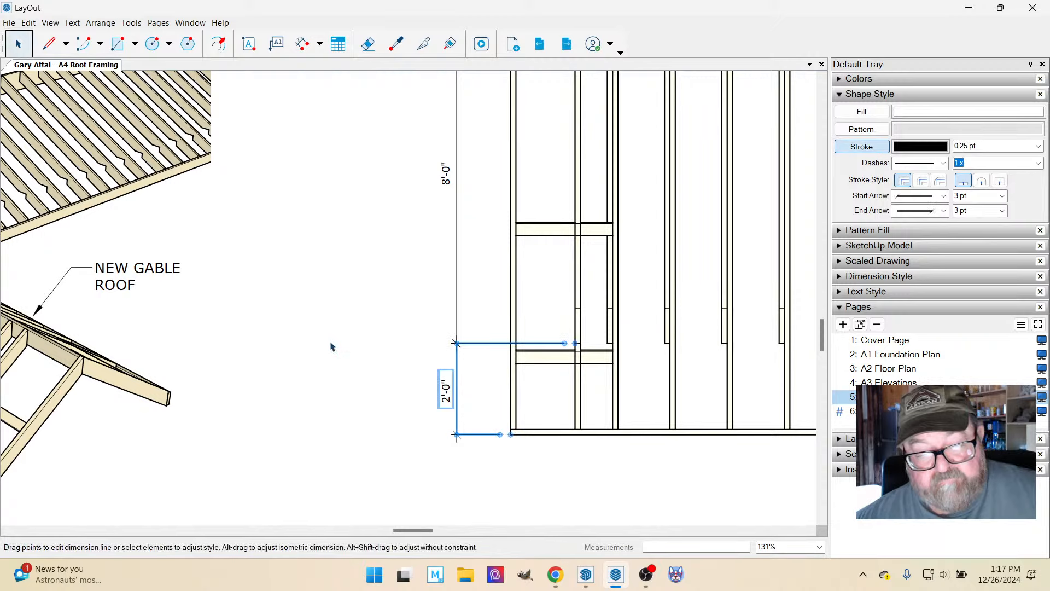
scroll(381, 380, down, 2)
click(392, 369)
Examine the dimensioned lower framing plan and the neighbouring perspective view of the shed and gable roof framing.
scroll(382, 403, down, 3)
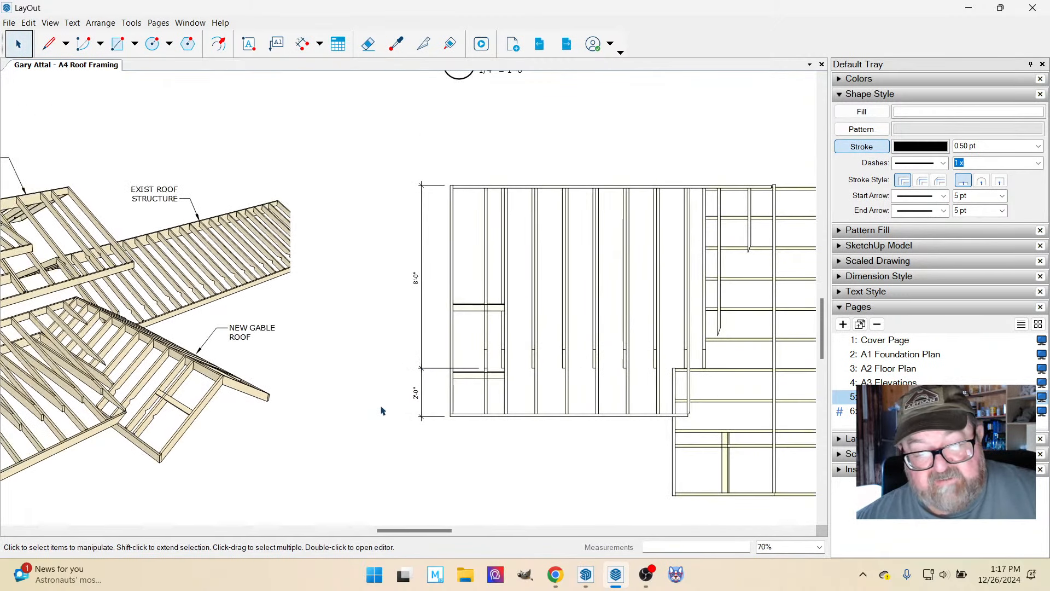
scroll(367, 370, down, 1)
scroll(638, 482, up, 1)
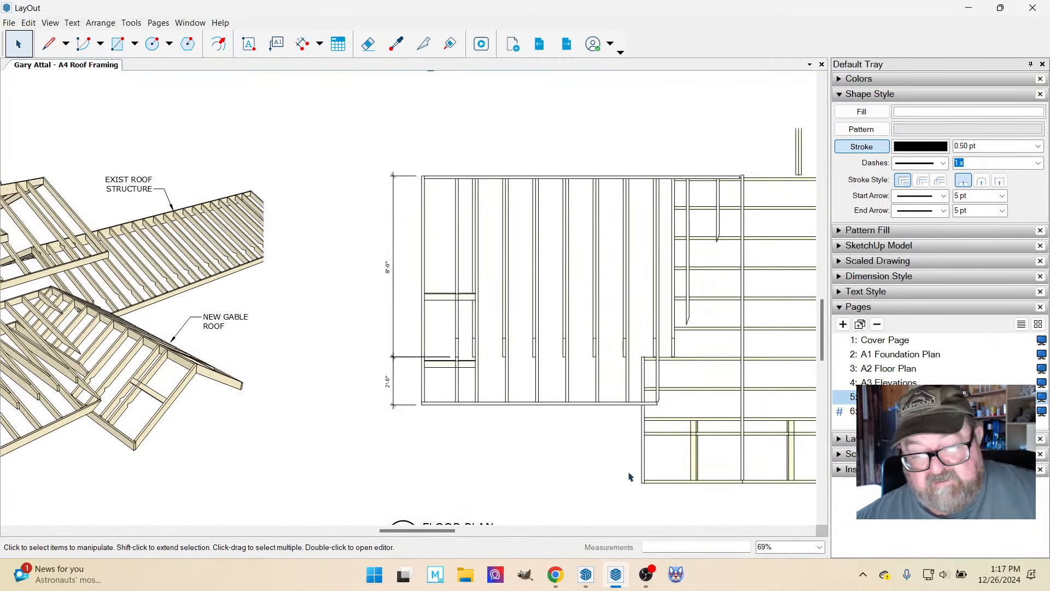
scroll(452, 373, down, 3)
scroll(622, 462, up, 2)
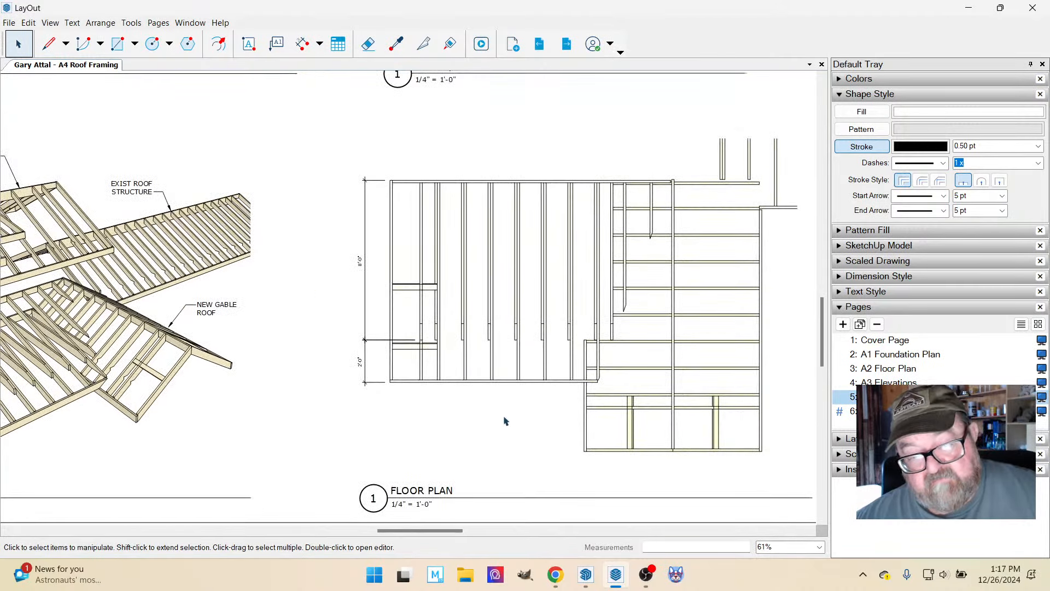
scroll(625, 429, down, 3)
scroll(318, 441, up, 4)
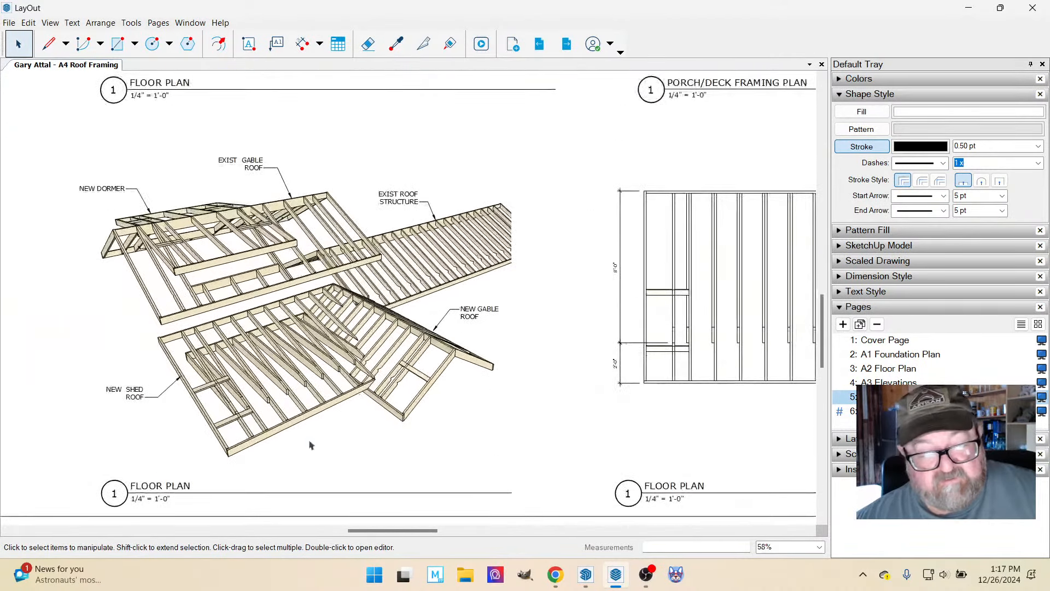
scroll(318, 436, down, 2)
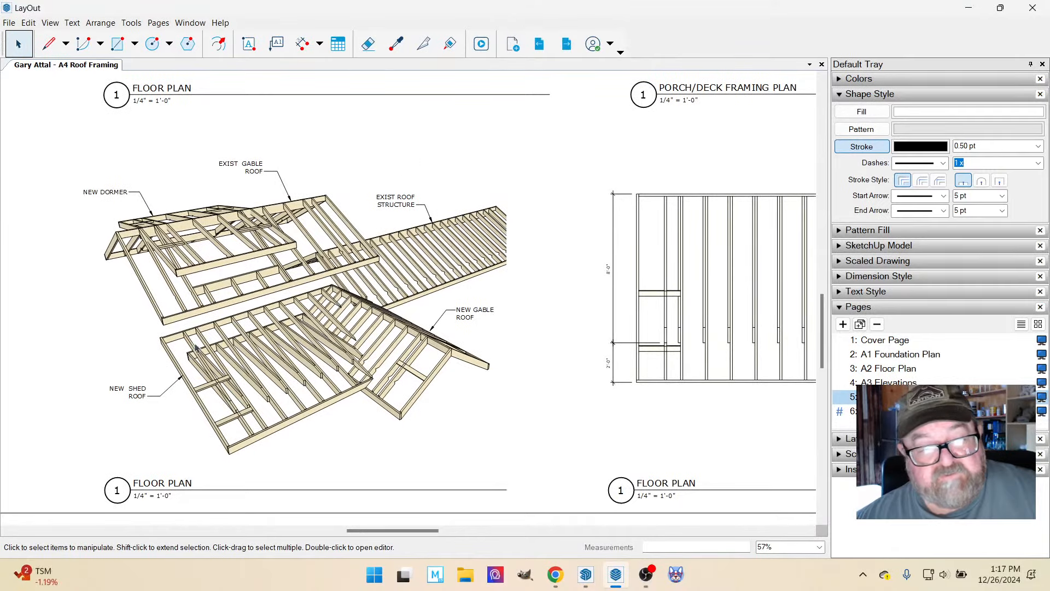
scroll(430, 277, up, 6)
scroll(349, 363, up, 2)
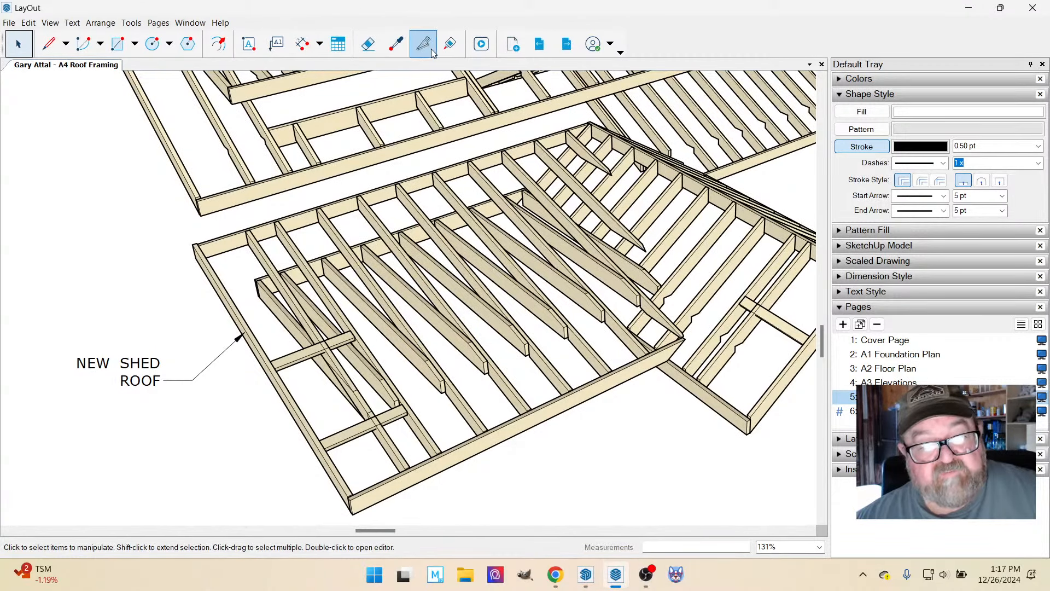
click(303, 43)
scroll(319, 256, up, 2)
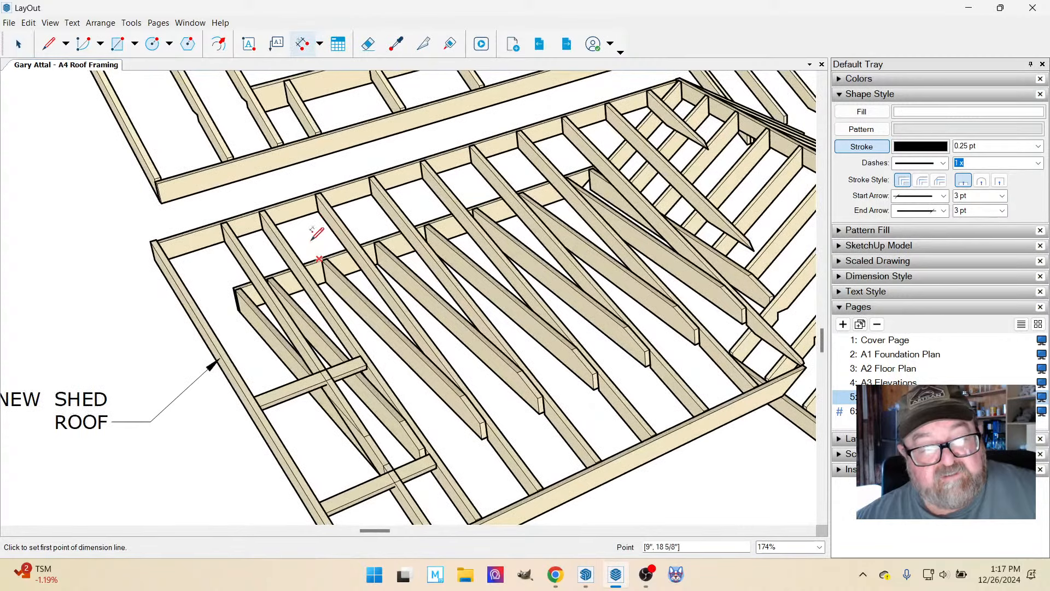
click(265, 207)
scroll(282, 199, down, 1)
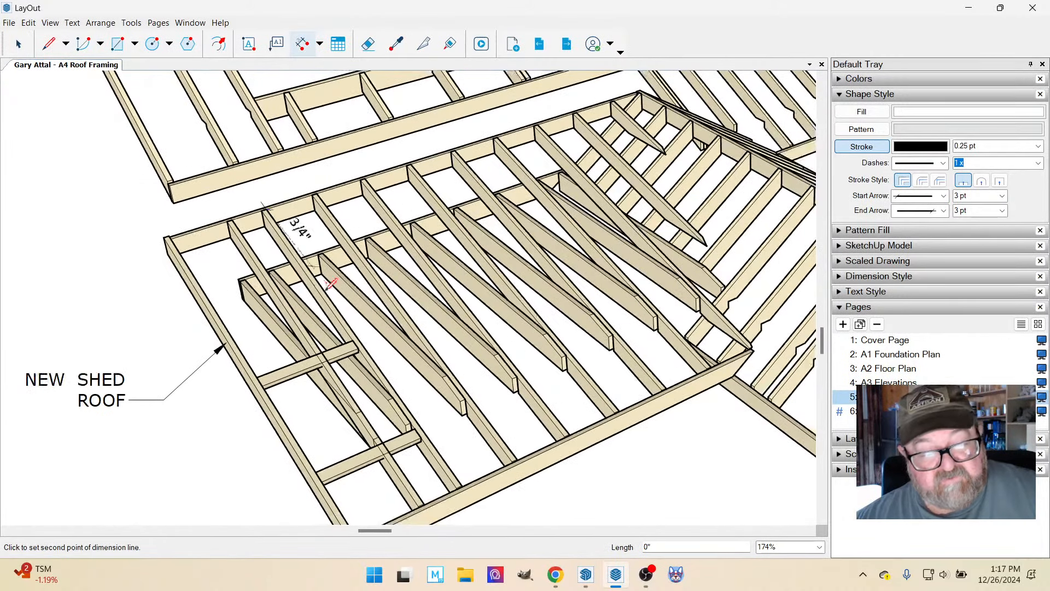
click(462, 485)
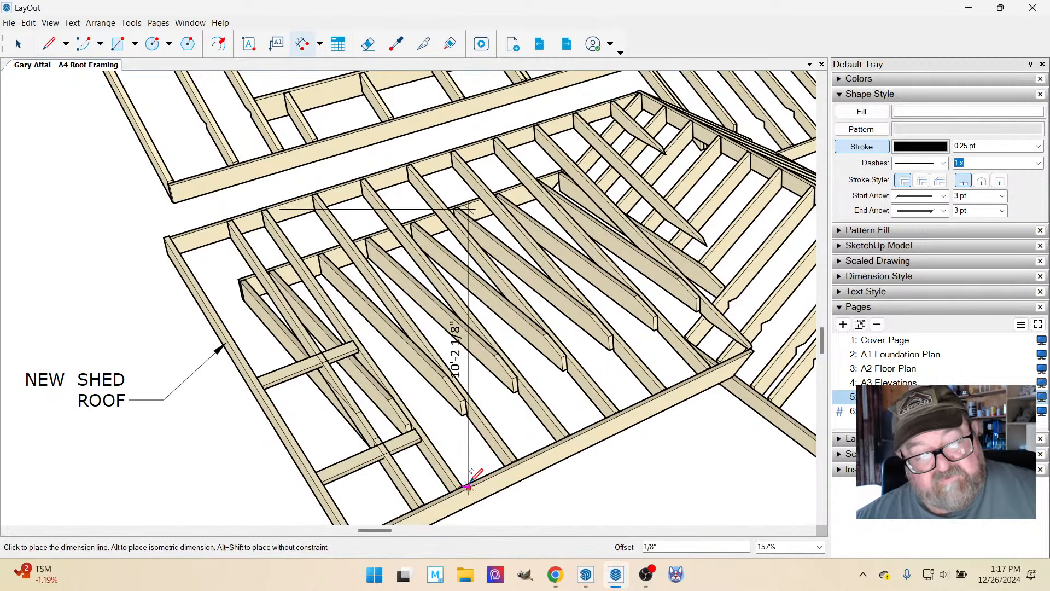
key(Escape)
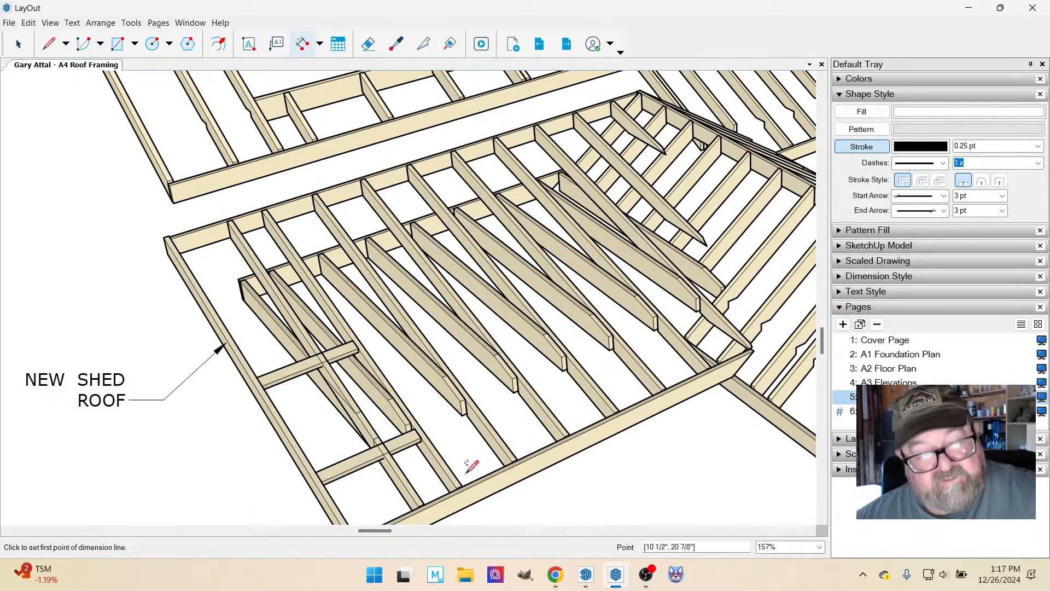
Switch to SketchUp and examine the front shed roof, its soffit, beams and posts from below and from above.
scroll(339, 358, down, 3)
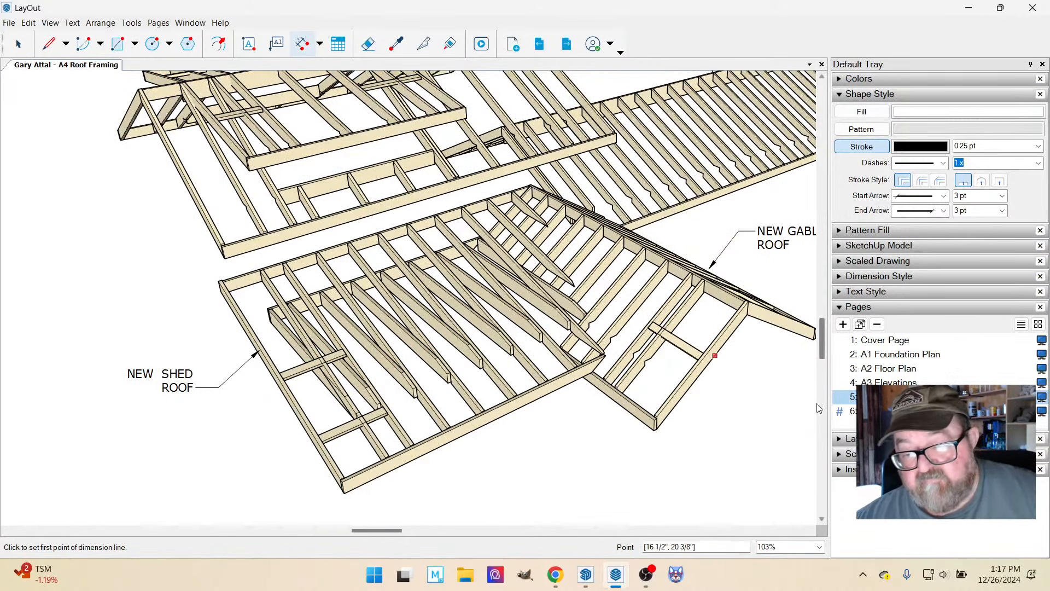
scroll(357, 301, down, 2)
click(586, 574)
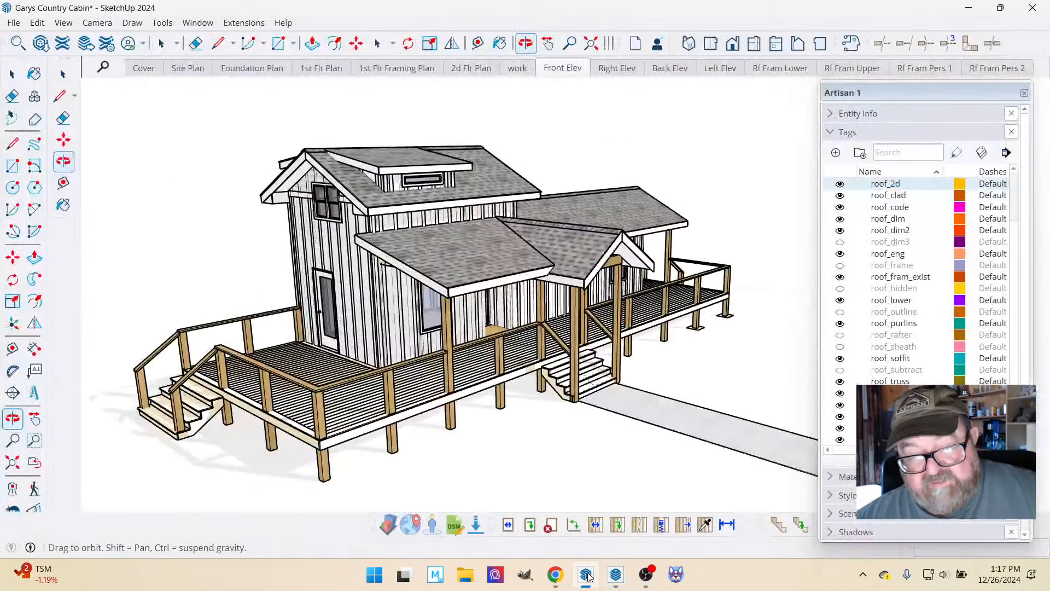
scroll(485, 257, up, 5)
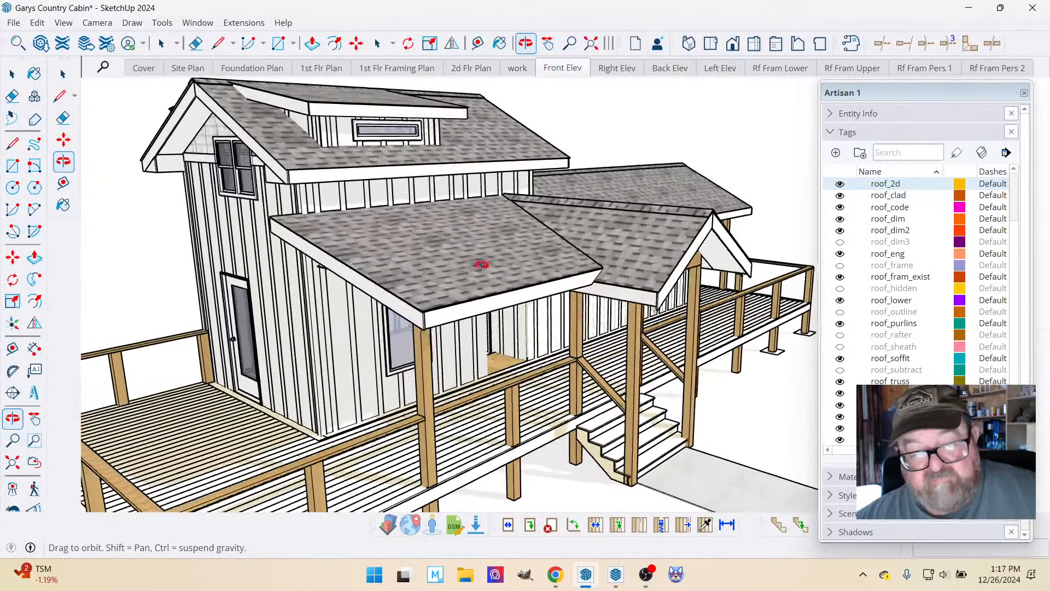
drag(481, 262, 515, 204)
scroll(515, 203, up, 8)
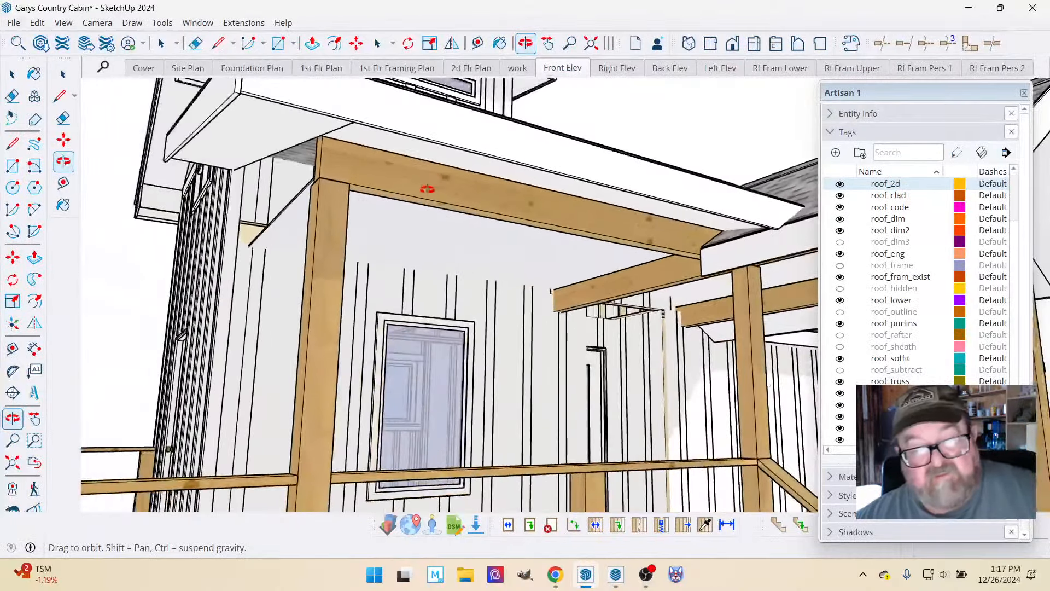
drag(427, 189, 497, 134)
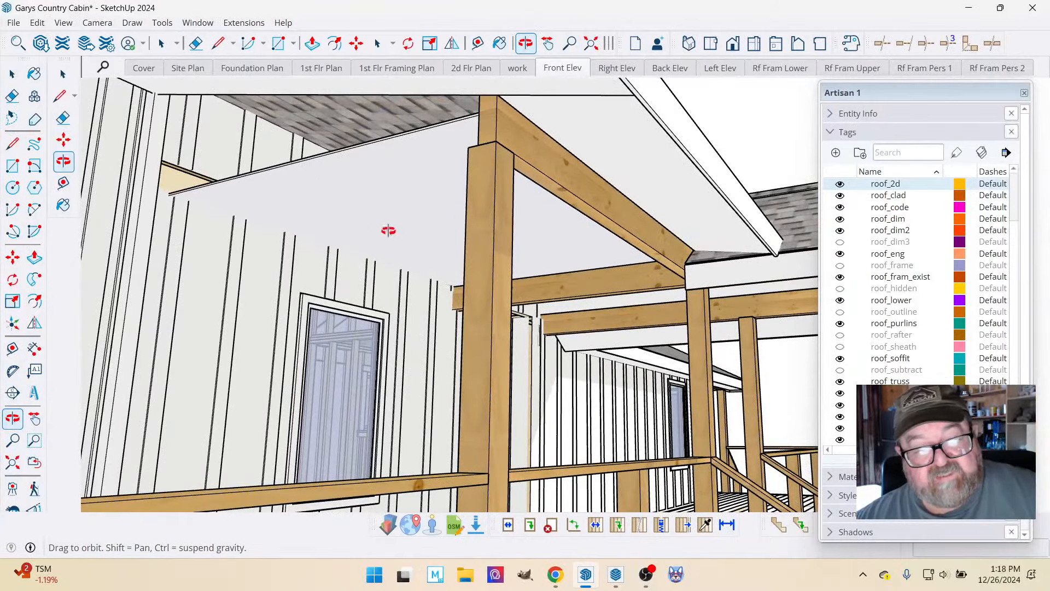
mouse_move(388, 231)
mouse_down()
mouse_move(499, 183)
mouse_move(424, 349)
mouse_move(352, 397)
mouse_move(346, 345)
mouse_move(406, 219)
mouse_up()
drag(350, 244, 324, 267)
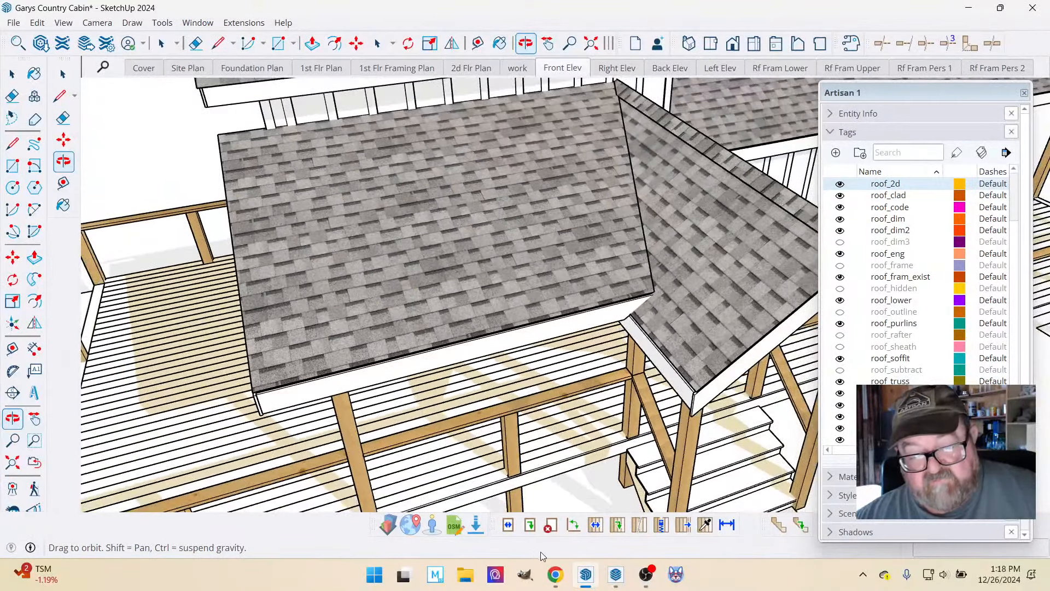
Return to LayOut and examine the new shed and gable roof framing in the lower perspective view.
click(616, 575)
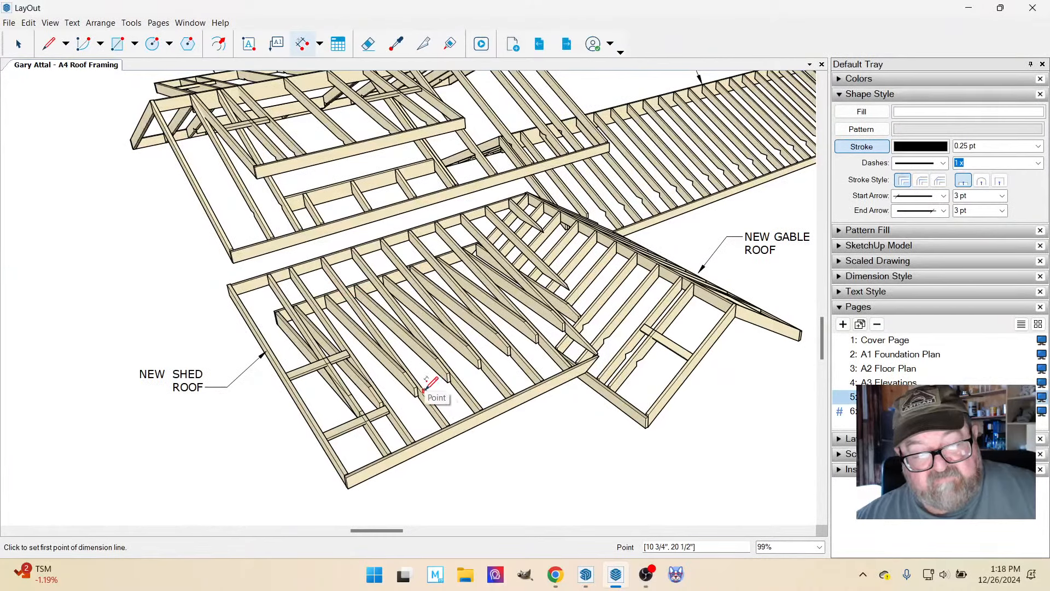
scroll(370, 380, up, 2)
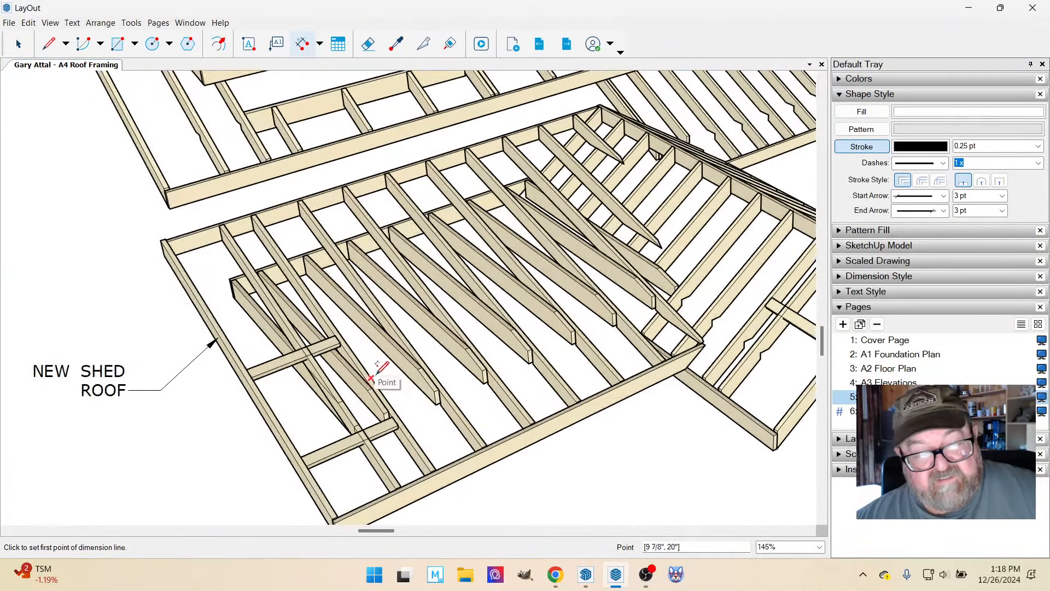
scroll(377, 415, down, 3)
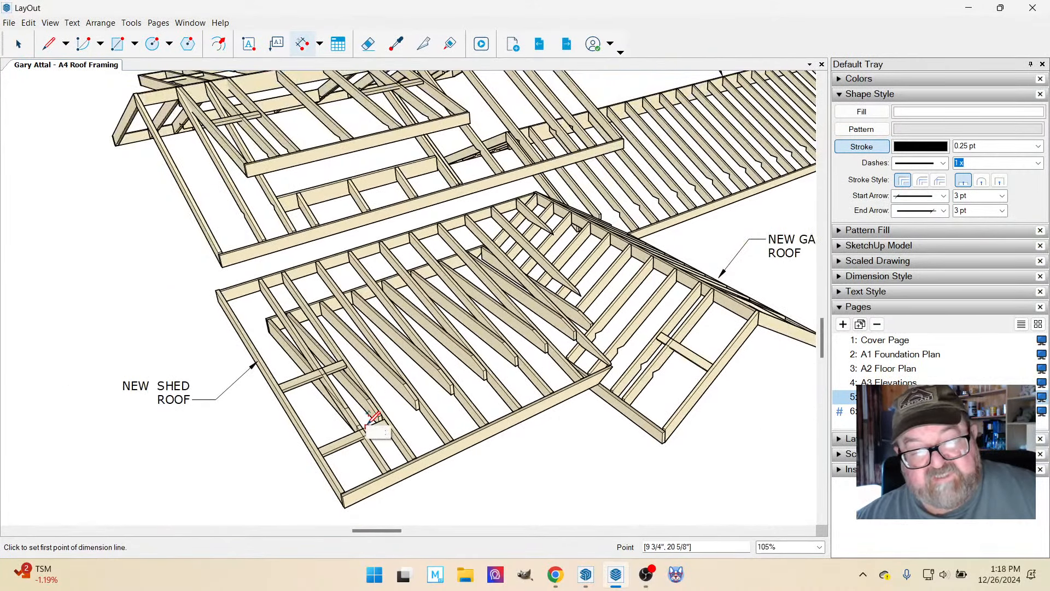
scroll(629, 307, up, 2)
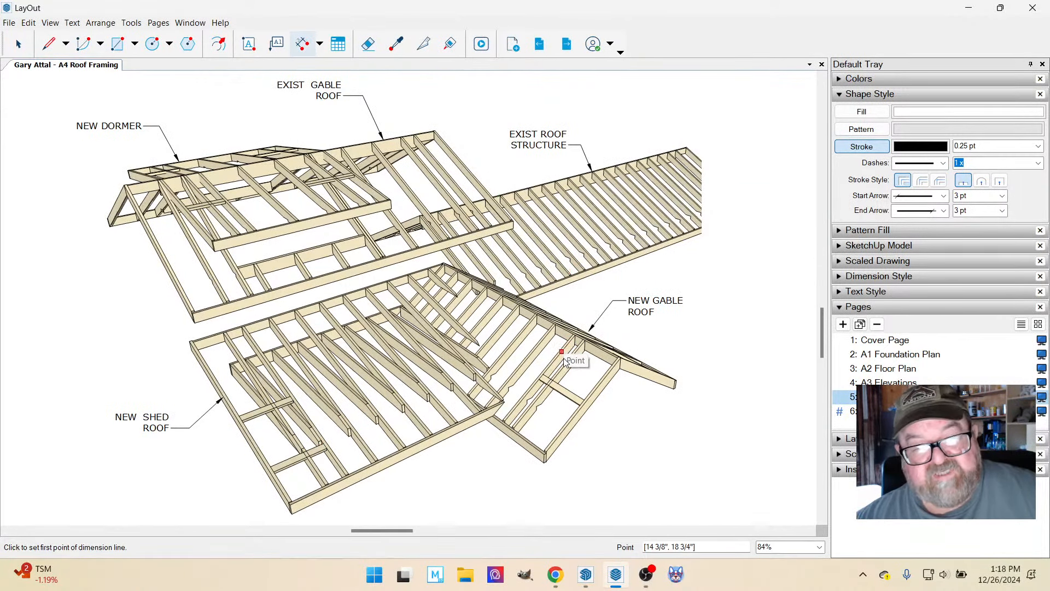
scroll(377, 300, down, 6)
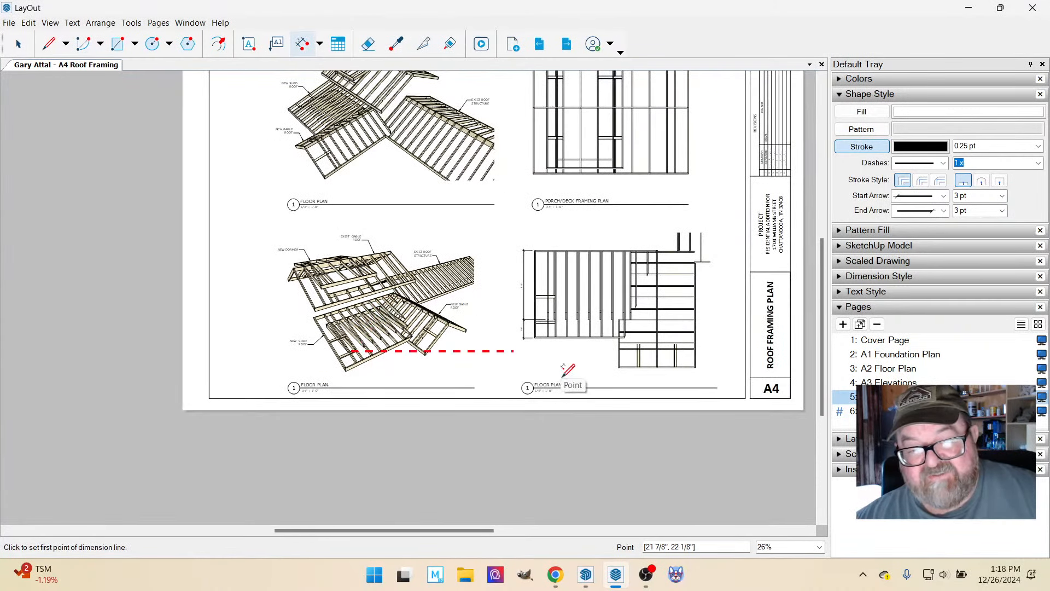
Add a leader label reading EXIST ROOF, pointing to the existing roof members at the lower framing plan's upper-right corner.
scroll(328, 165, up, 1)
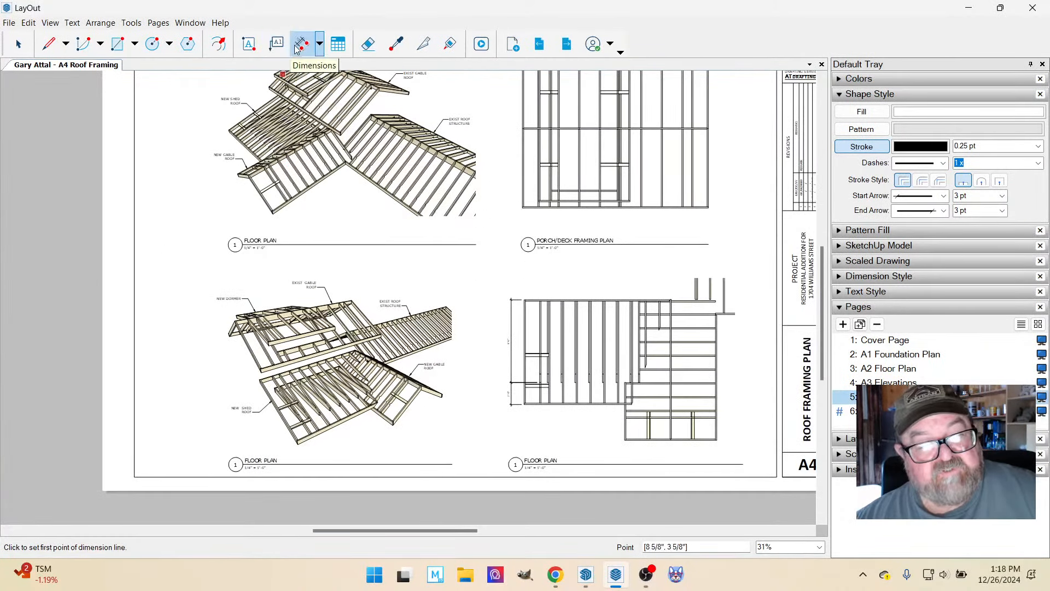
click(277, 44)
scroll(730, 275, up, 3)
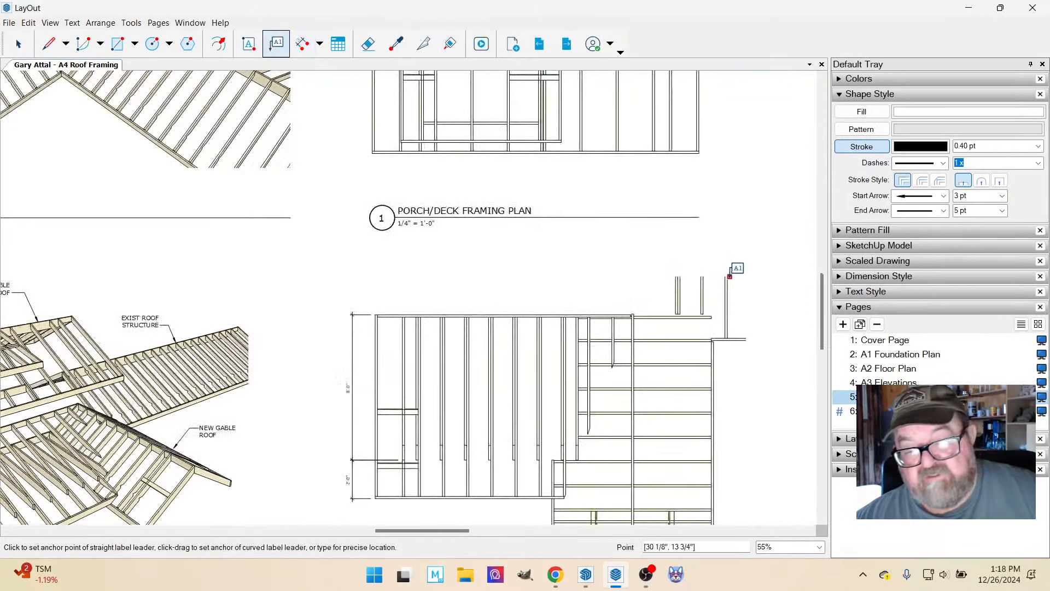
click(730, 275)
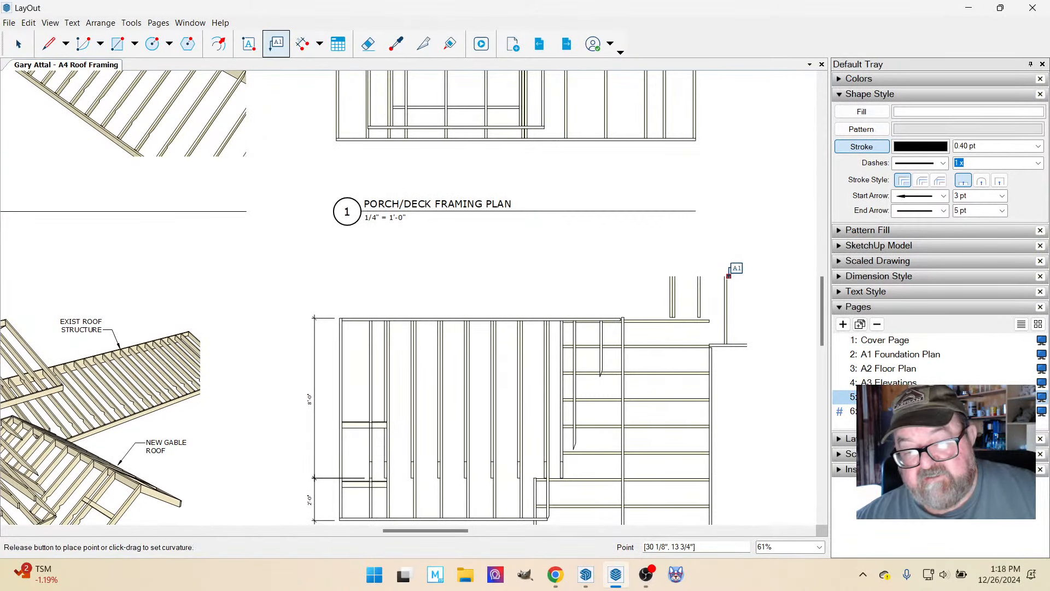
click(750, 250)
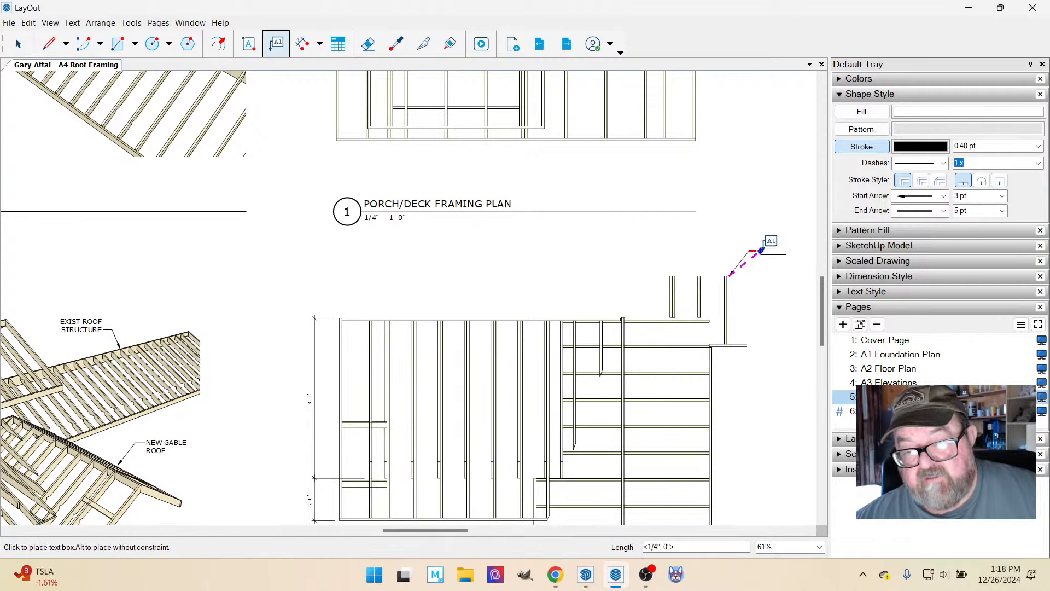
click(765, 251)
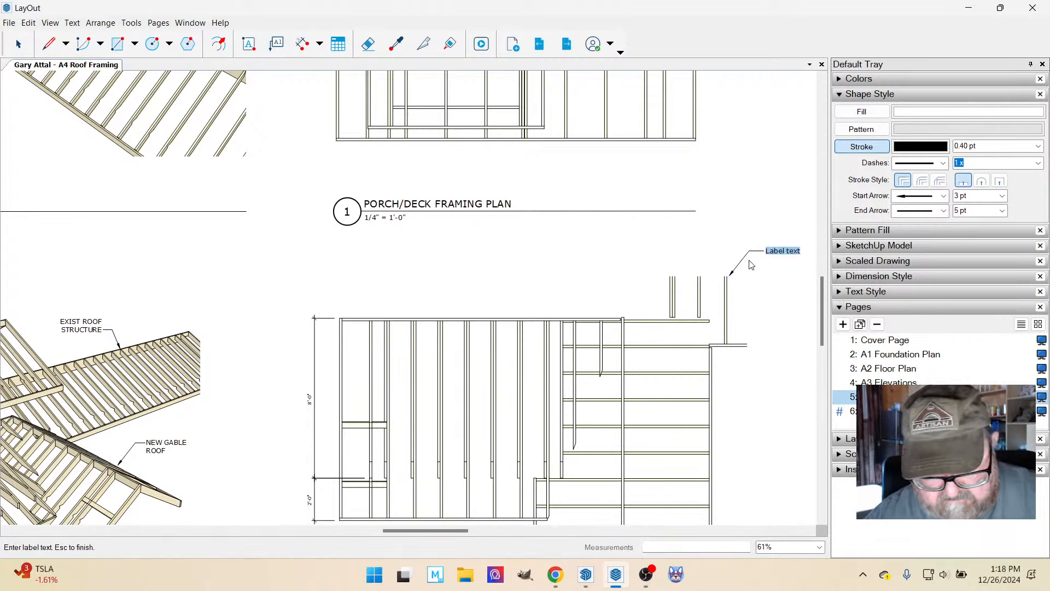
text(EXIST)
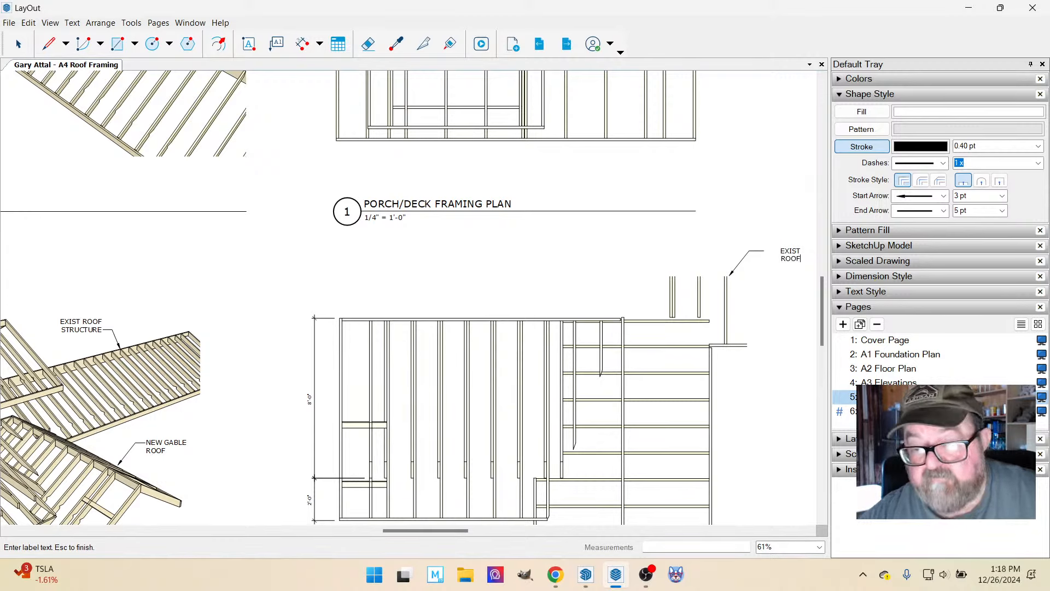
key(Escape)
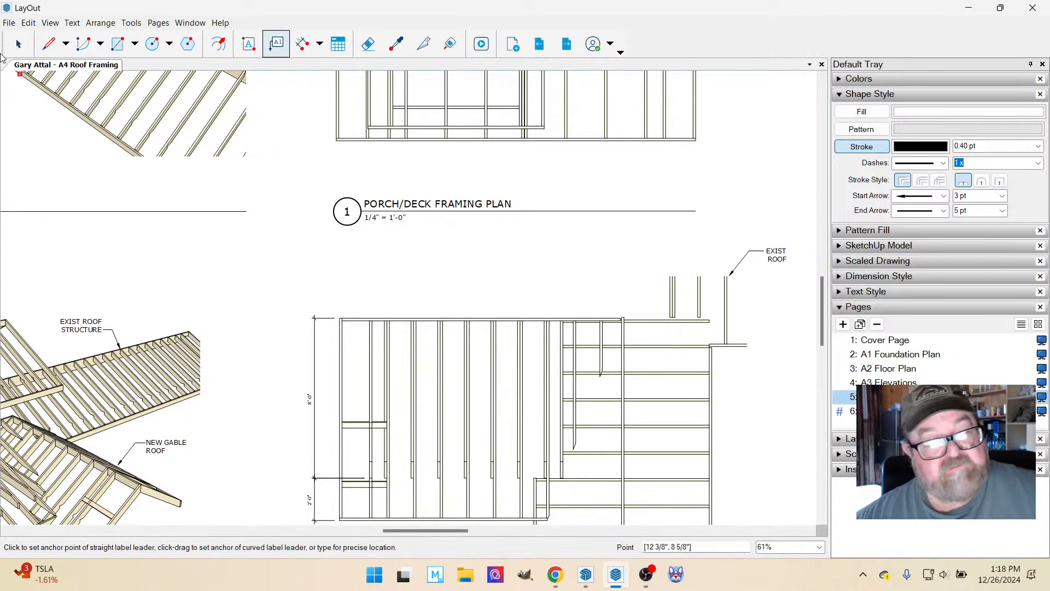
Left-align the text of the EXIST ROOF label and clear the selection.
key(space)
click(778, 262)
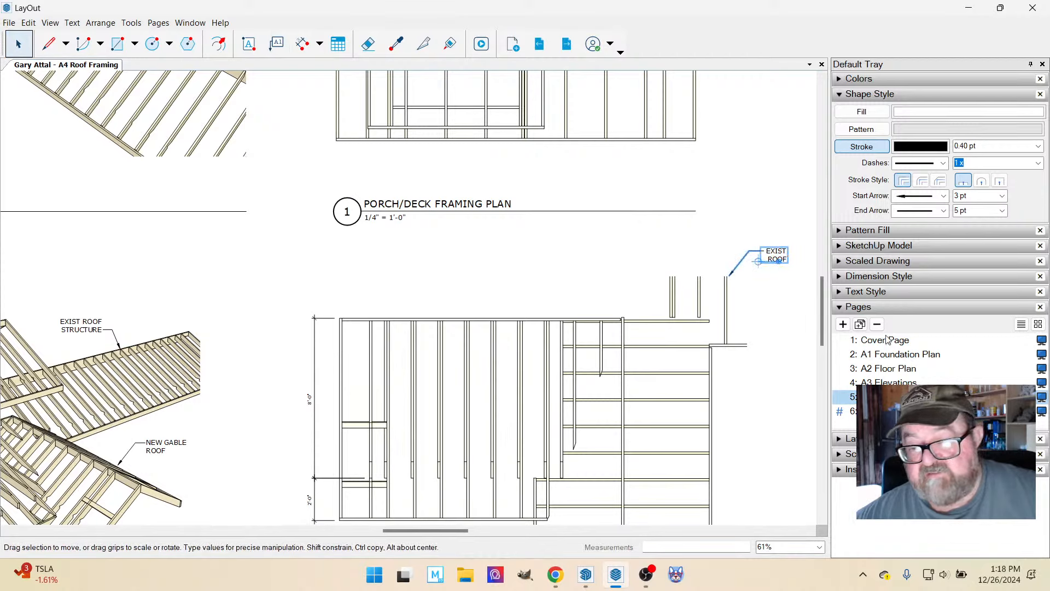
click(841, 292)
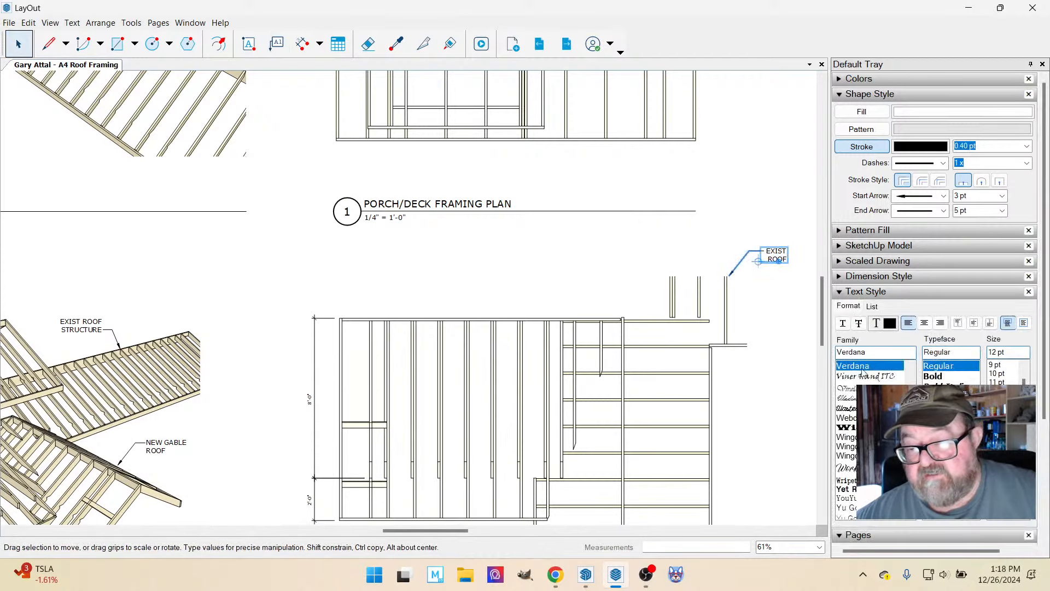
click(909, 323)
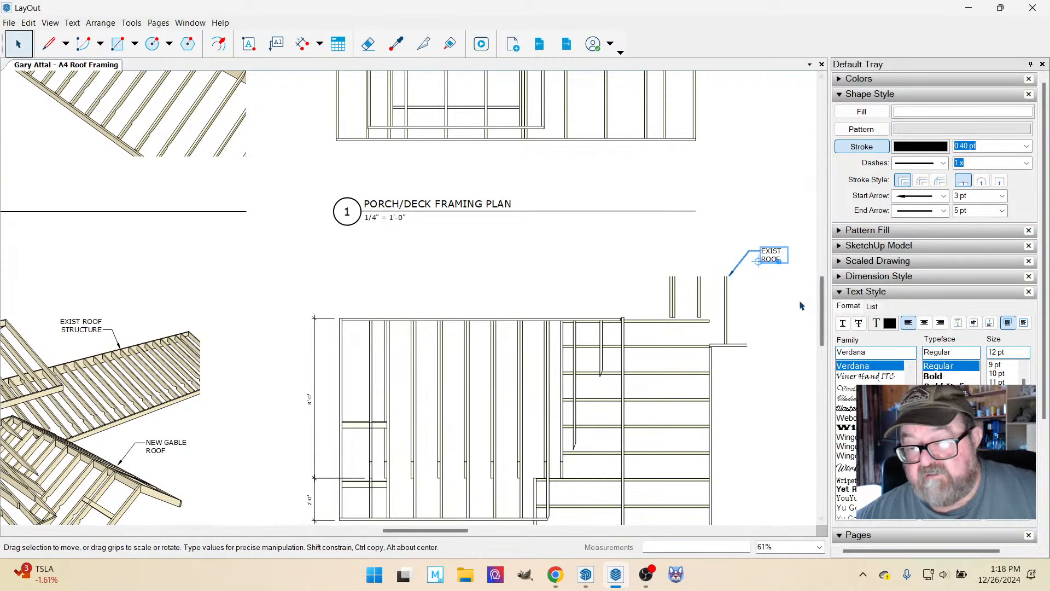
click(802, 306)
scroll(629, 342, down, 5)
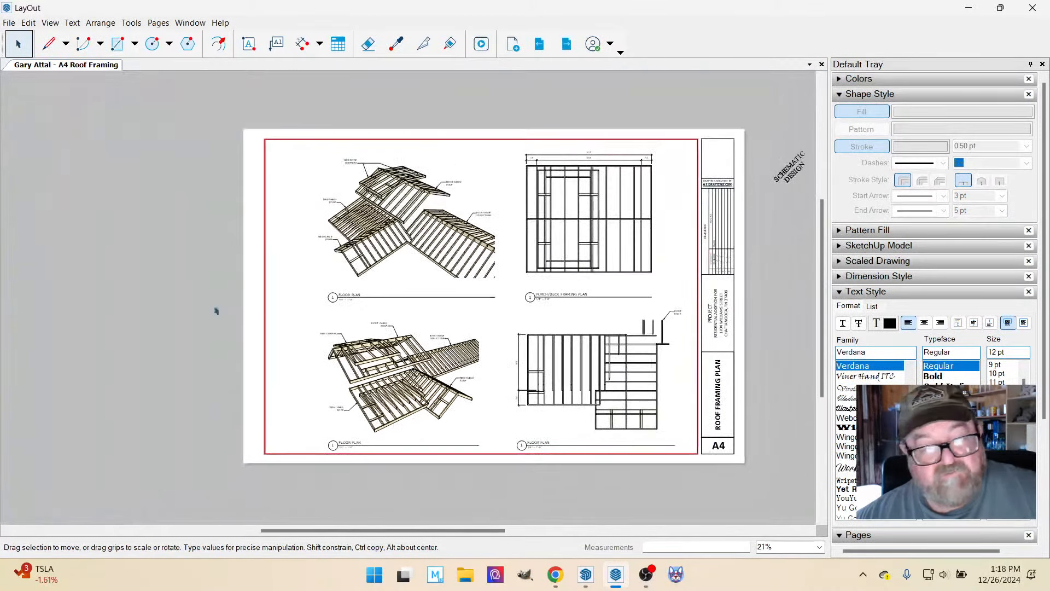
click(200, 297)
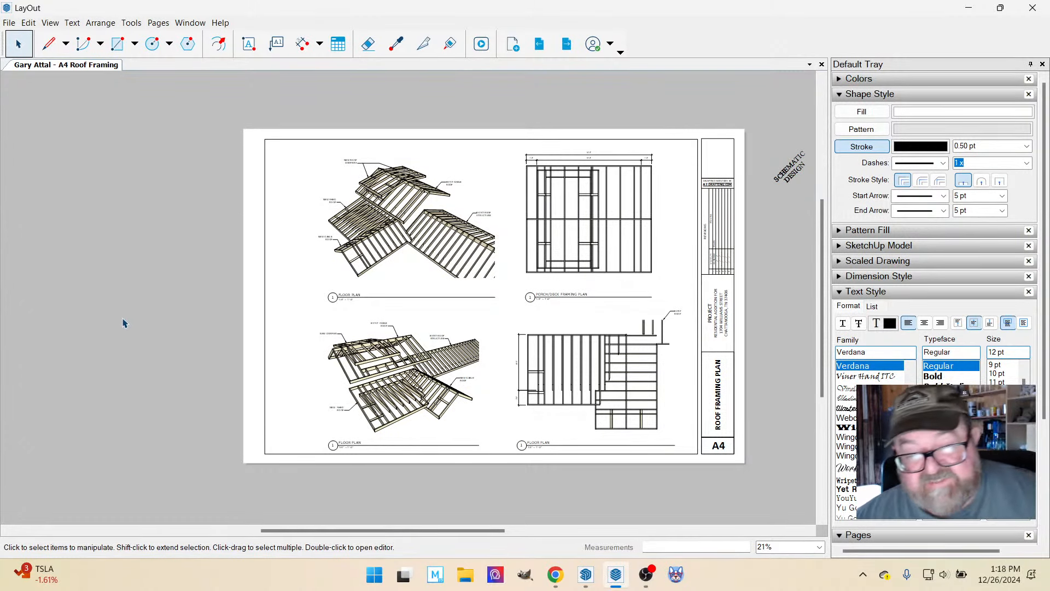
Switch to YouTube Studio in the browser and check the live stream's analytics and chat.
click(555, 575)
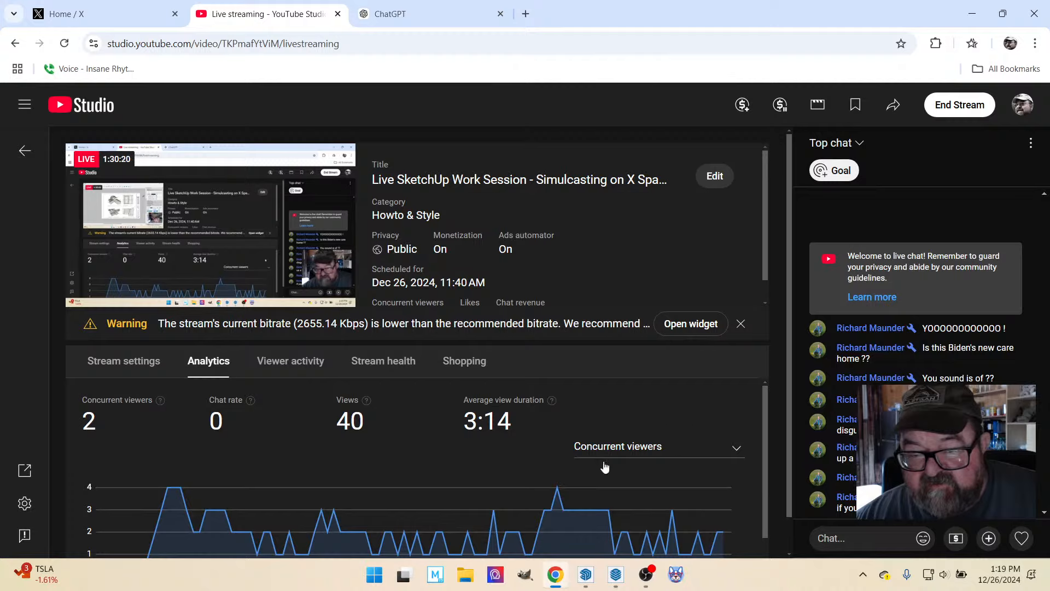
mouse_move(629, 496)
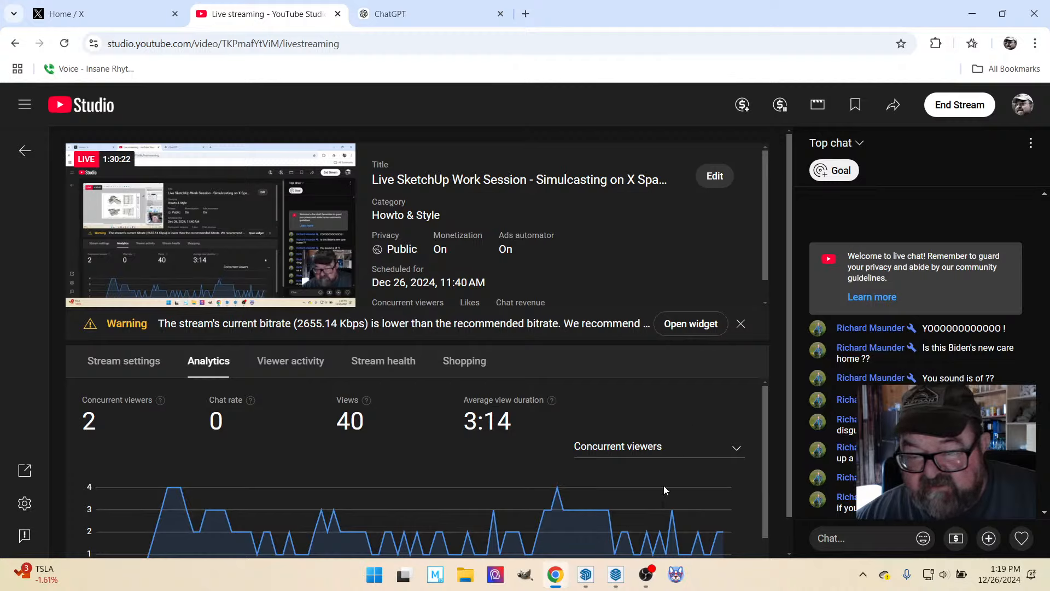
mouse_move(586, 575)
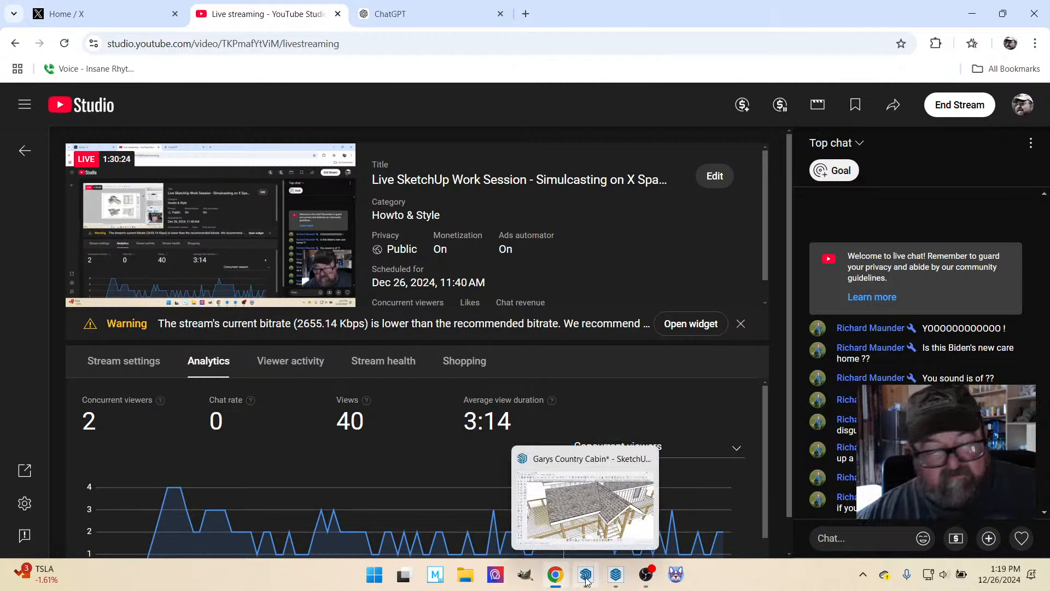
Return to LayOut and review the A4 sheet's upper roof framing plan, its dimensions and the labelled perspective beside it.
click(616, 576)
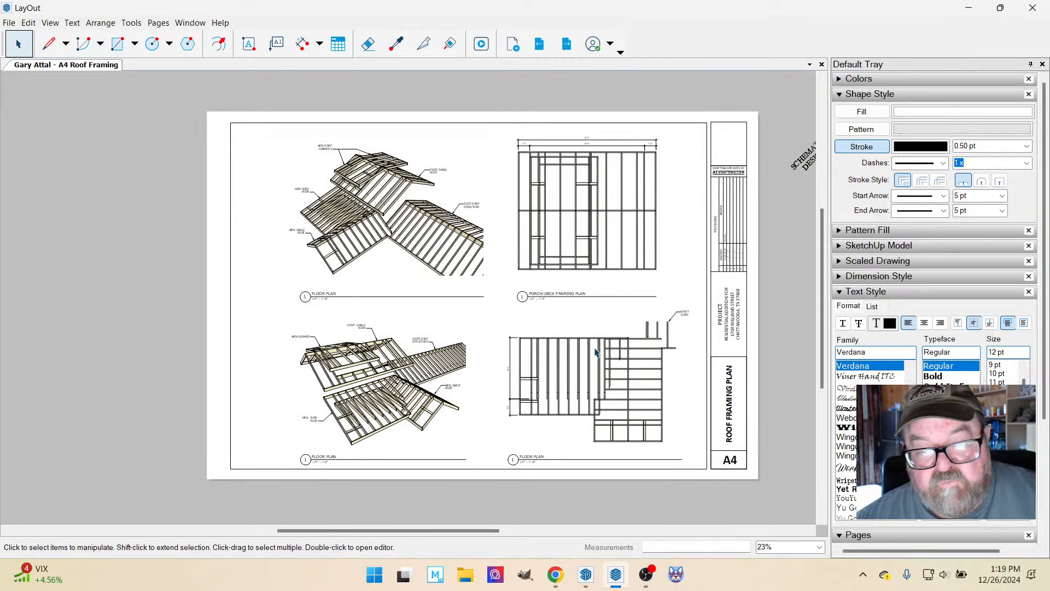
scroll(665, 180, up, 5)
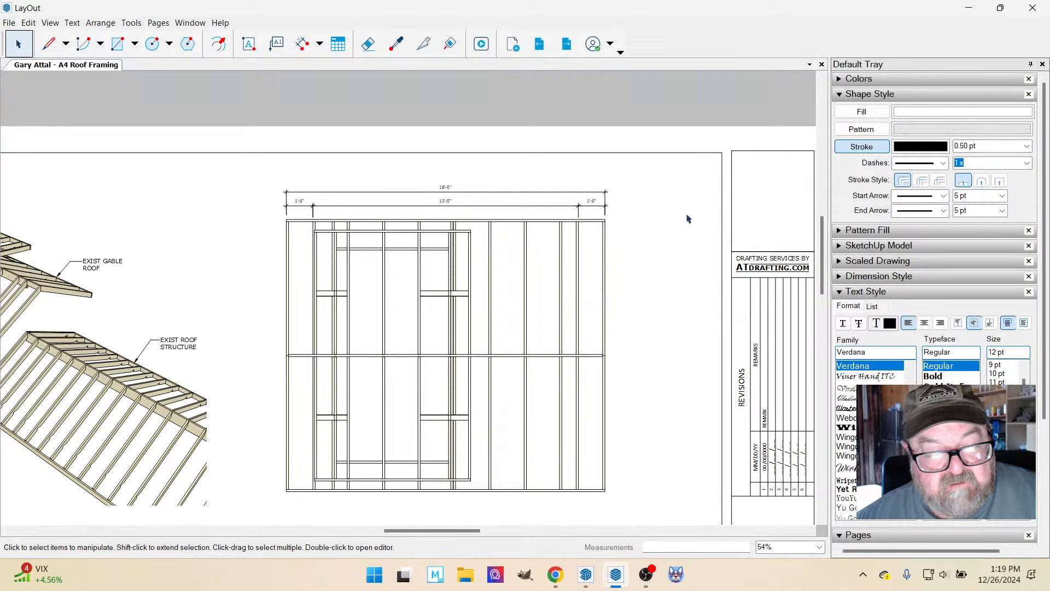
scroll(689, 219, down, 3)
scroll(321, 237, up, 3)
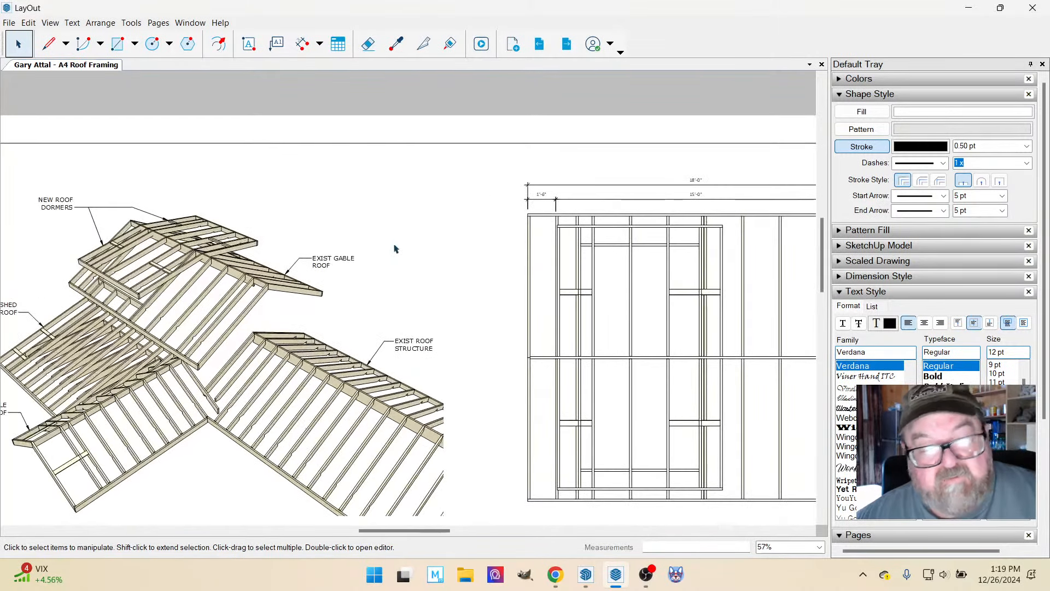
scroll(533, 265, down, 1)
scroll(535, 265, down, 5)
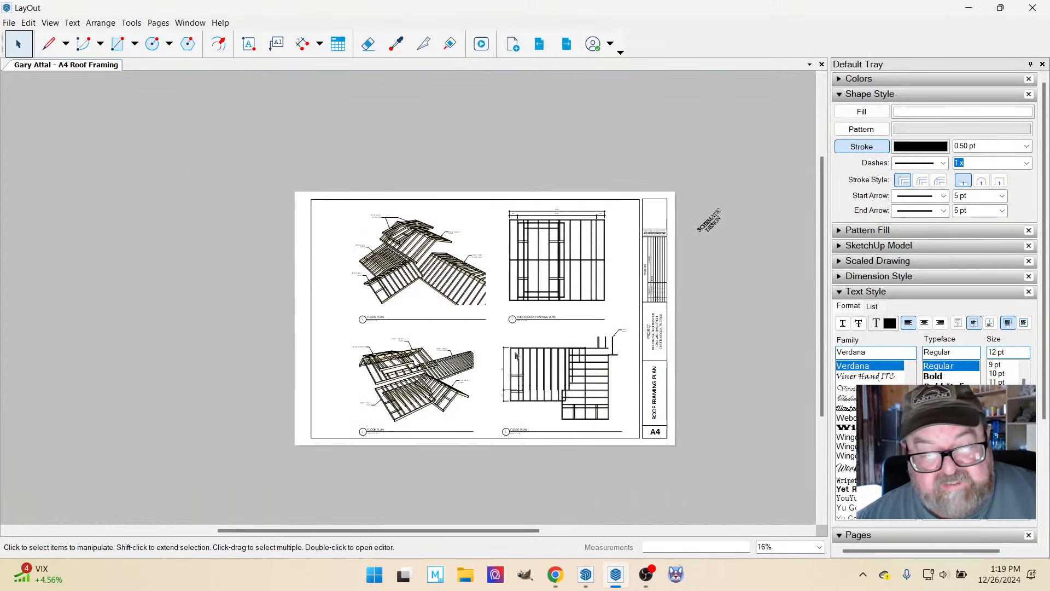
Expand the document's page list and open the A2 Floor Plan page.
scroll(527, 370, up, 1)
scroll(476, 276, up, 1)
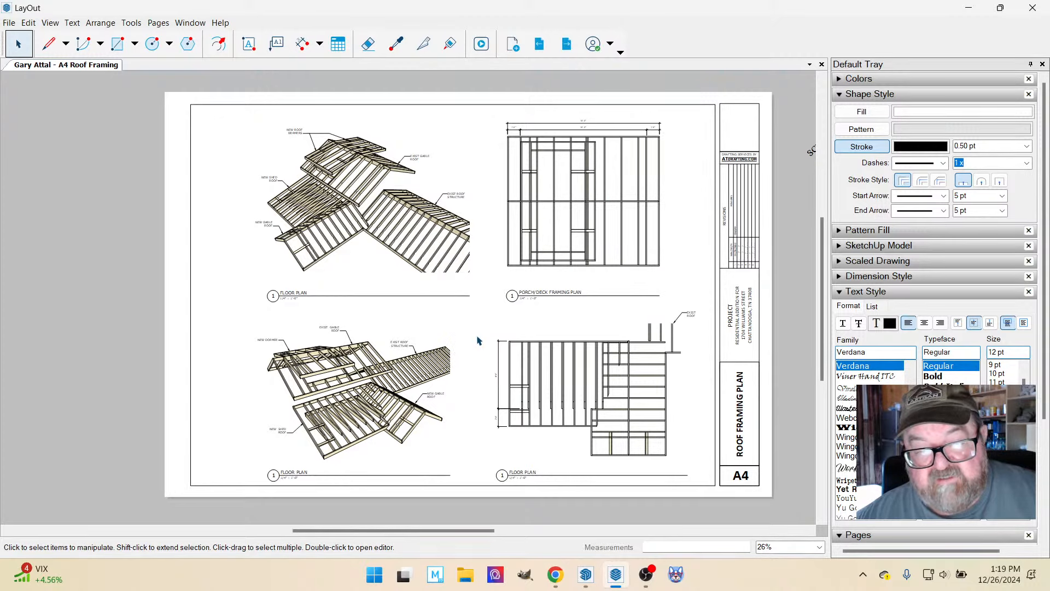
scroll(470, 310, down, 3)
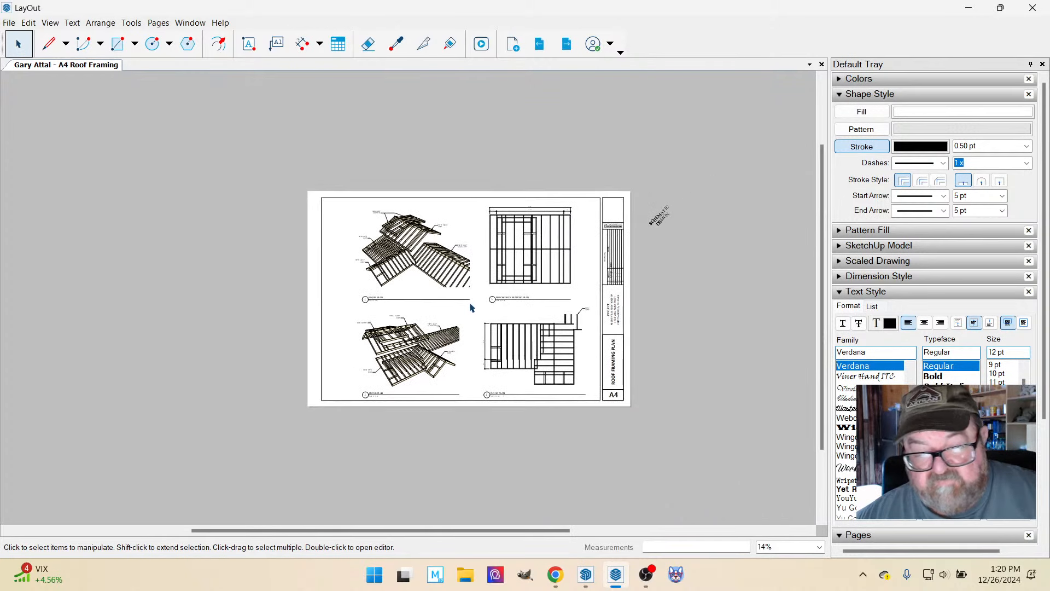
scroll(470, 308, up, 1)
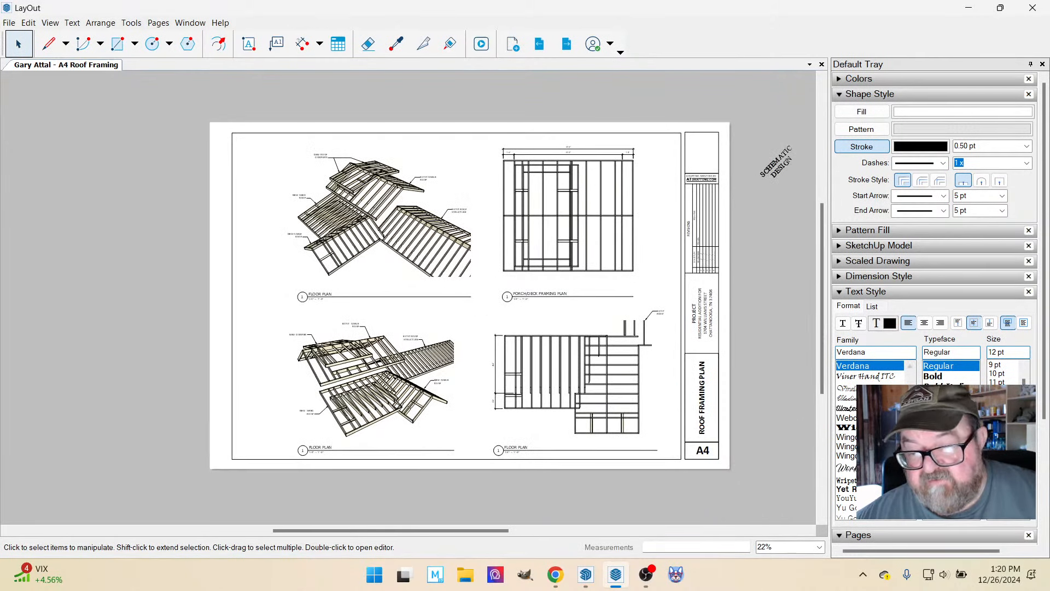
click(840, 292)
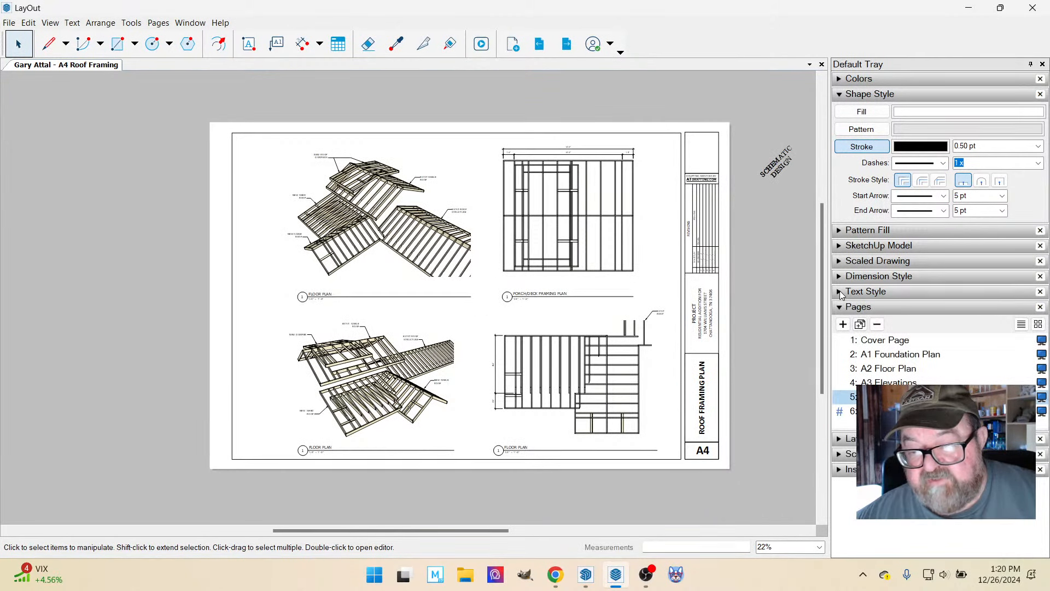
click(899, 372)
Dimension the porch depth on the floor plan from its outer edge to the kitchen's lower-left corner, aligned with the adjacent wall dimension line.
scroll(618, 431, up, 5)
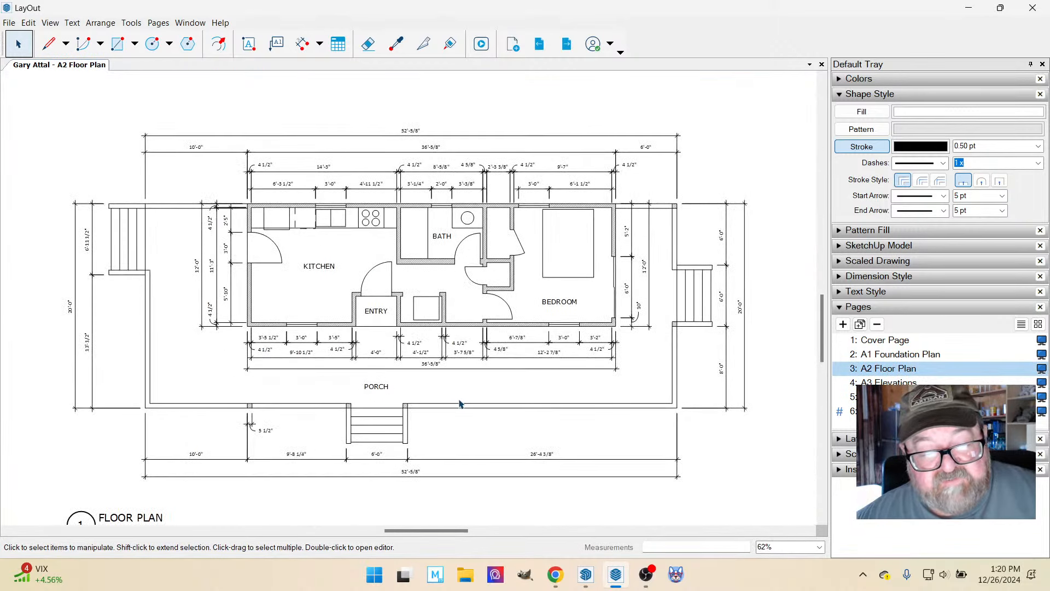
scroll(281, 363, up, 1)
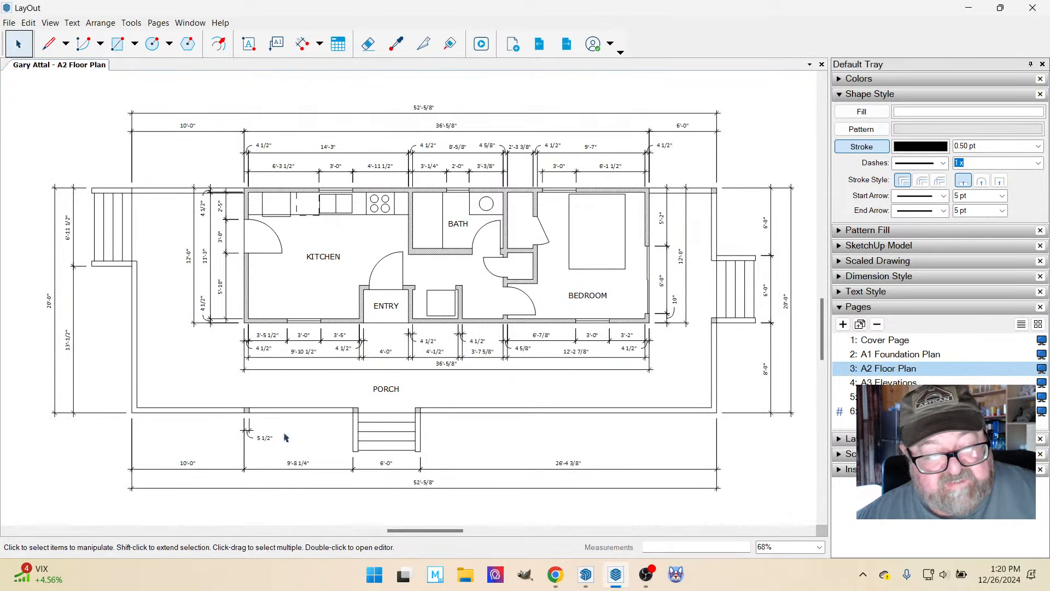
scroll(329, 436, down, 2)
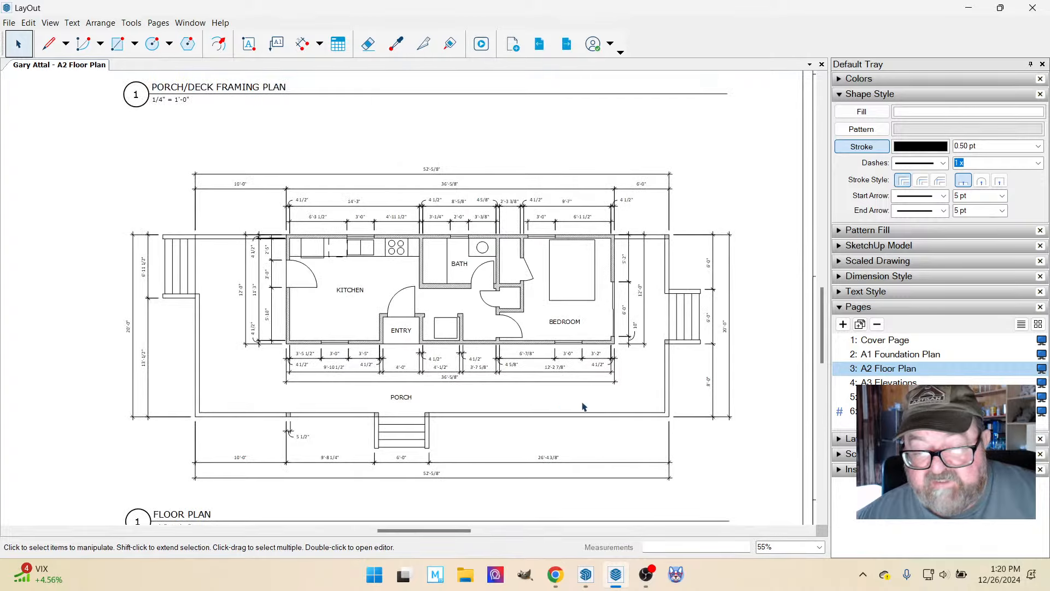
scroll(706, 395, up, 4)
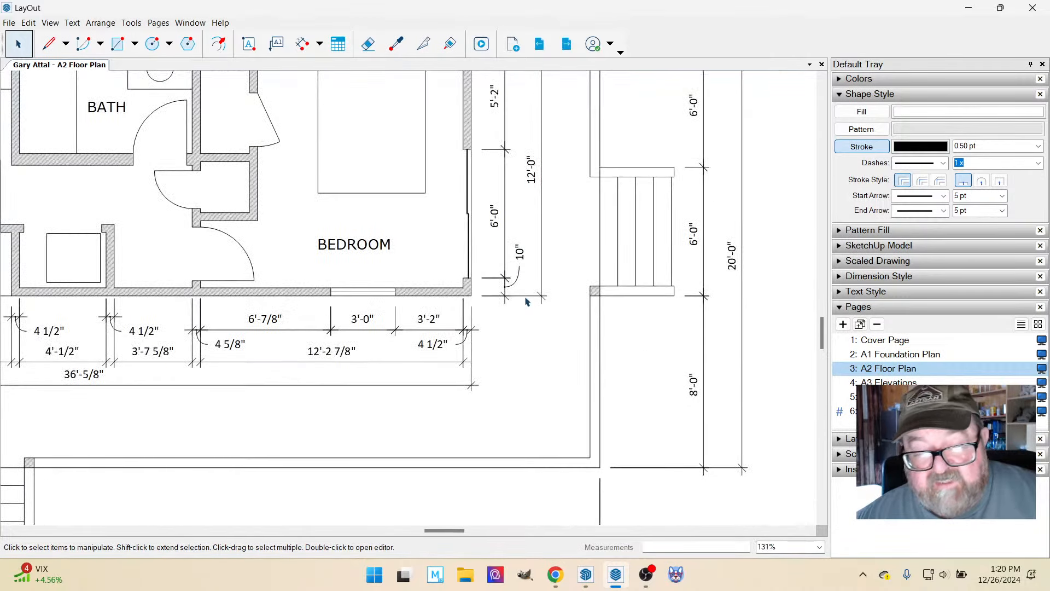
scroll(525, 302, down, 5)
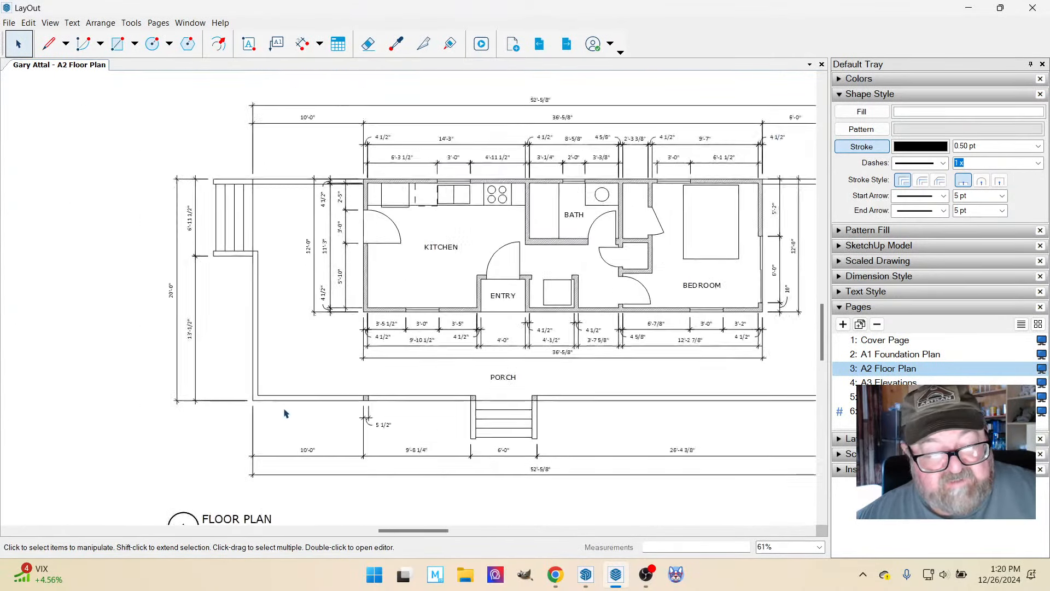
scroll(284, 413, up, 3)
click(302, 43)
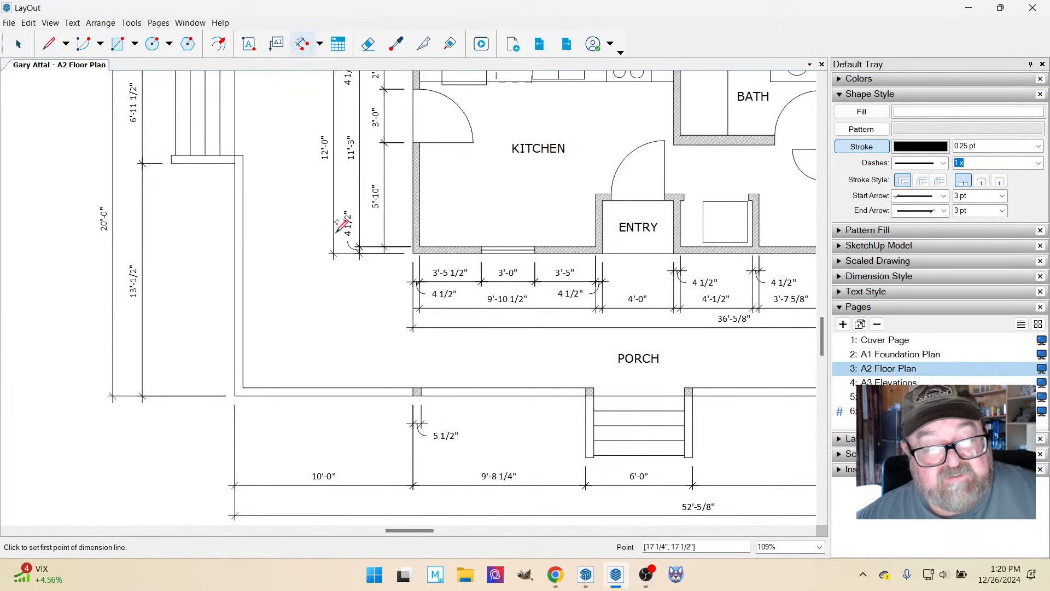
scroll(356, 298, up, 2)
click(431, 428)
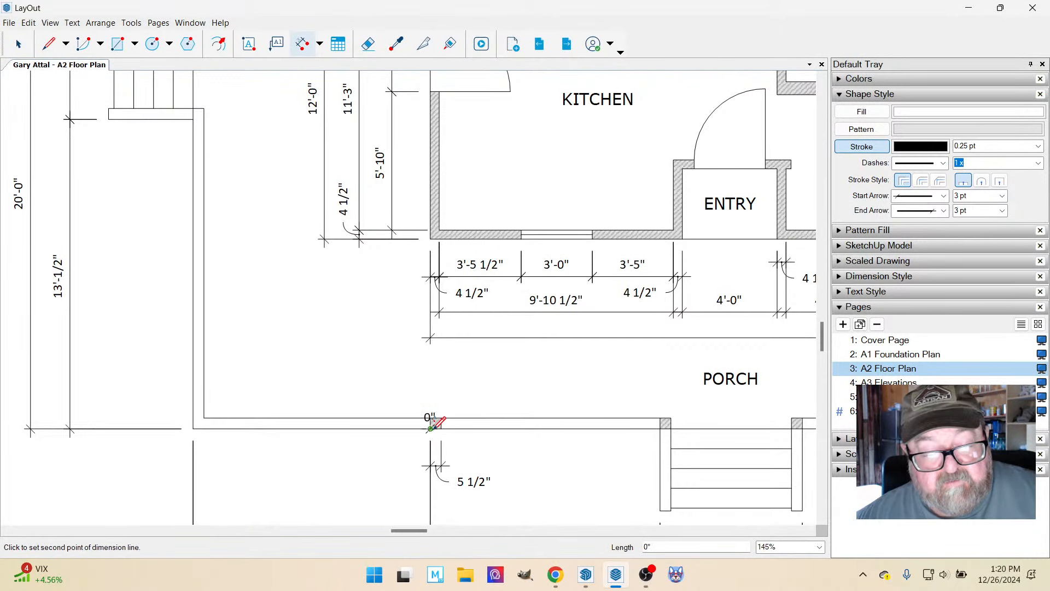
click(431, 239)
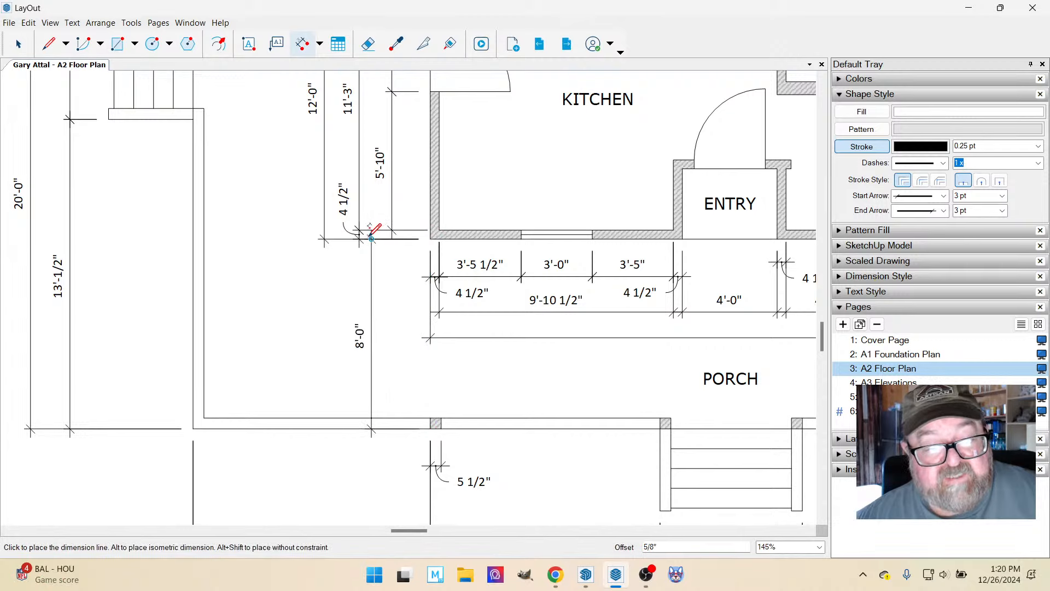
scroll(372, 238, down, 1)
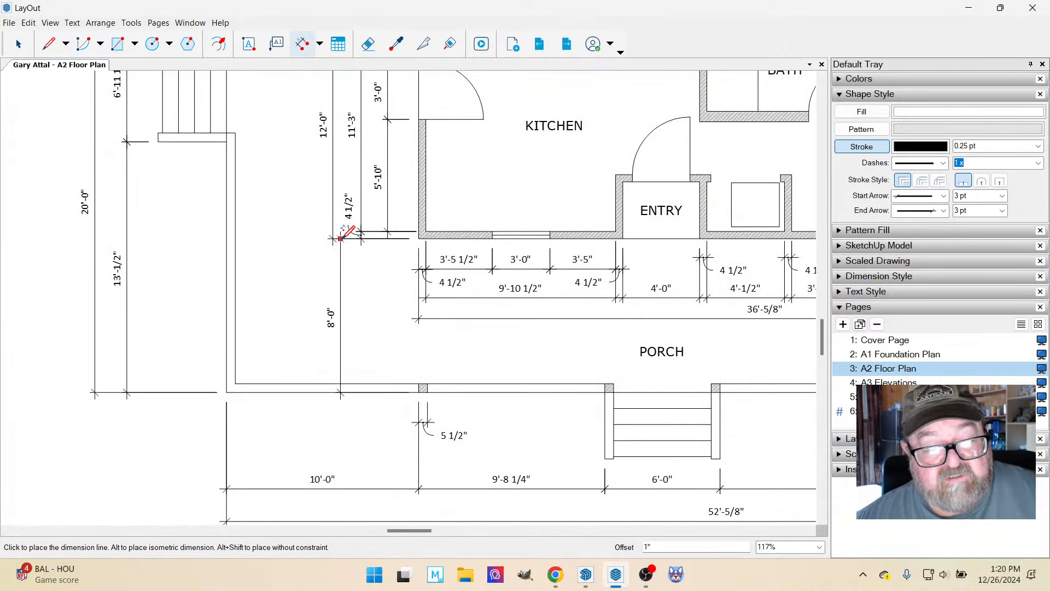
click(361, 238)
Examine the floor plan's porch and stair dimensions, and compare the floor plan with the porch/deck framing plan on the A2 sheet.
scroll(441, 351, down, 2)
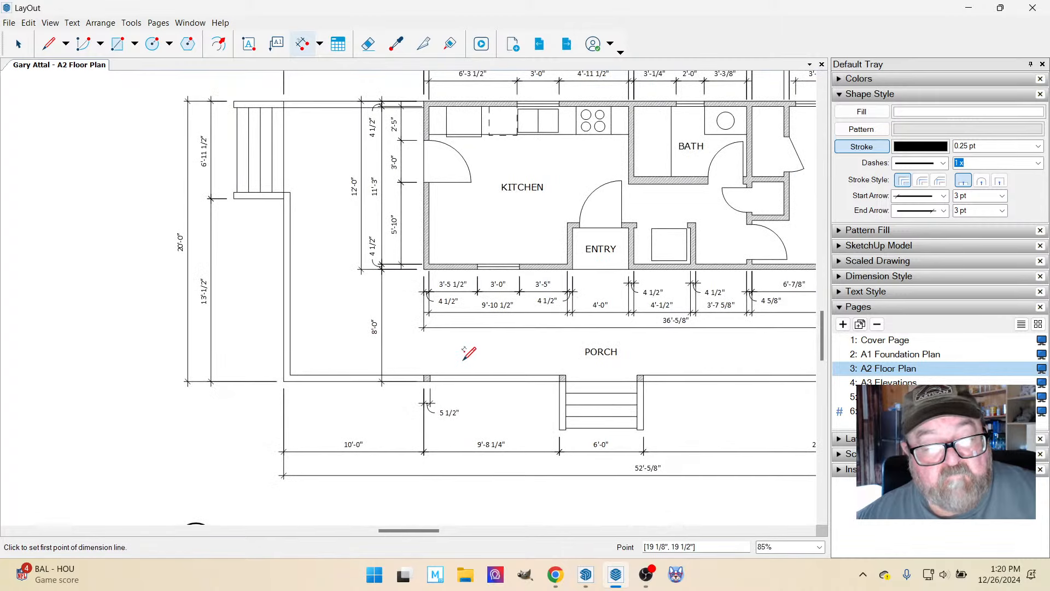
scroll(466, 350, up, 2)
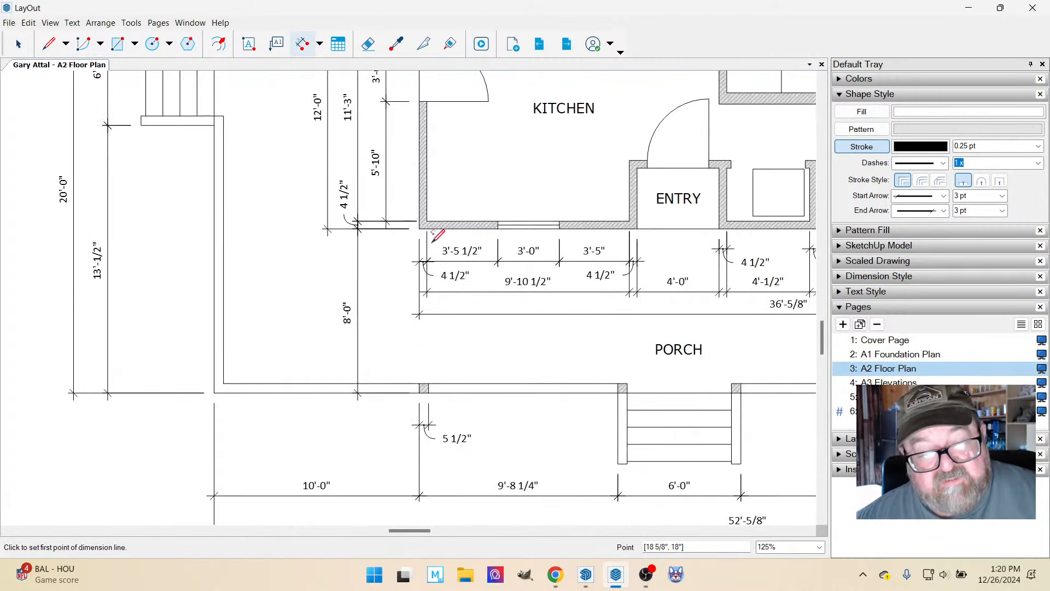
scroll(415, 356, down, 2)
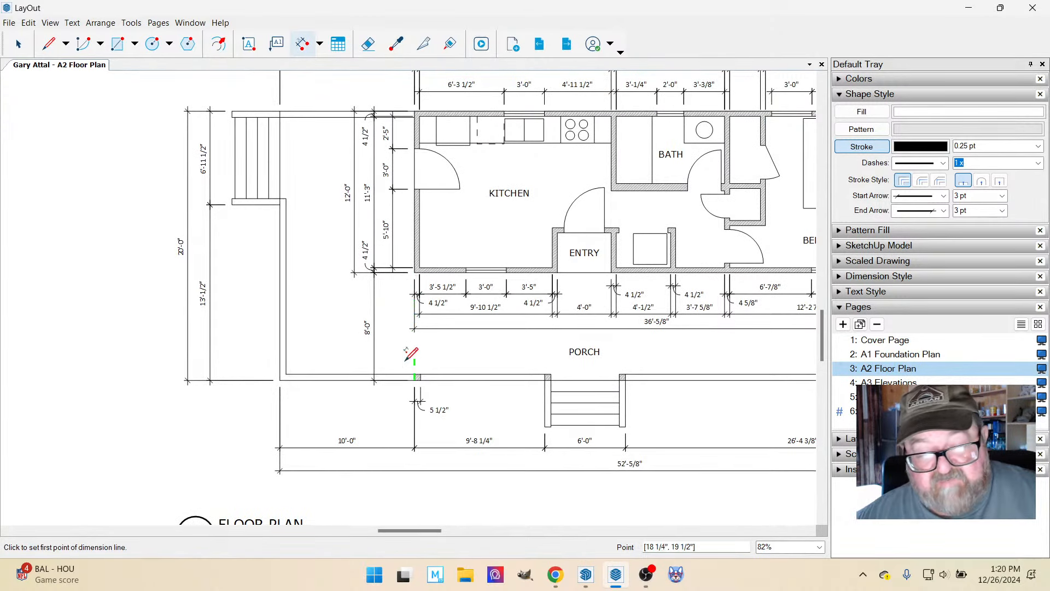
scroll(417, 411, down, 1)
scroll(594, 390, up, 2)
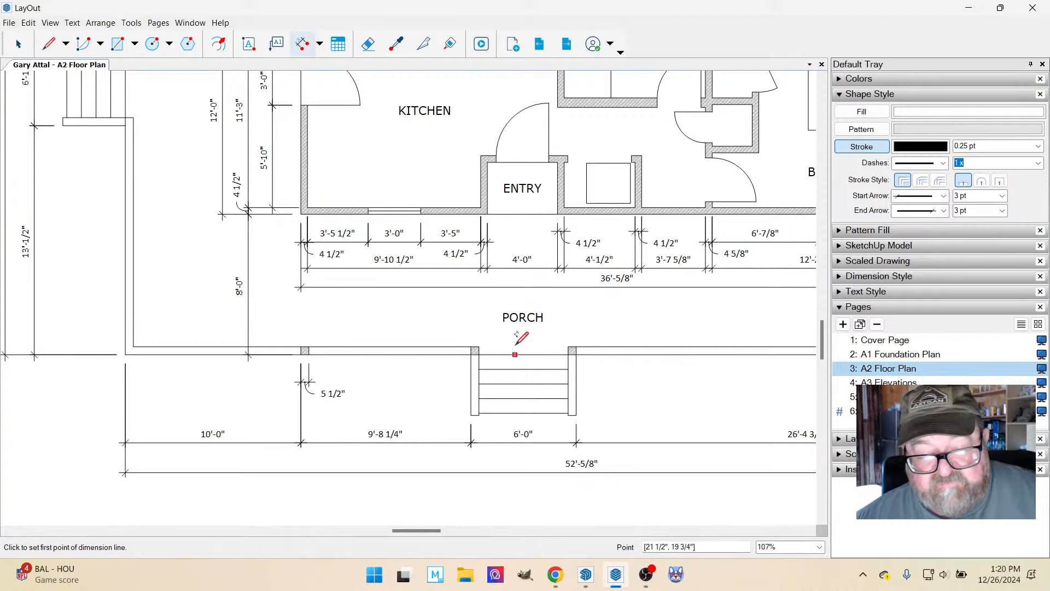
scroll(481, 400, down, 2)
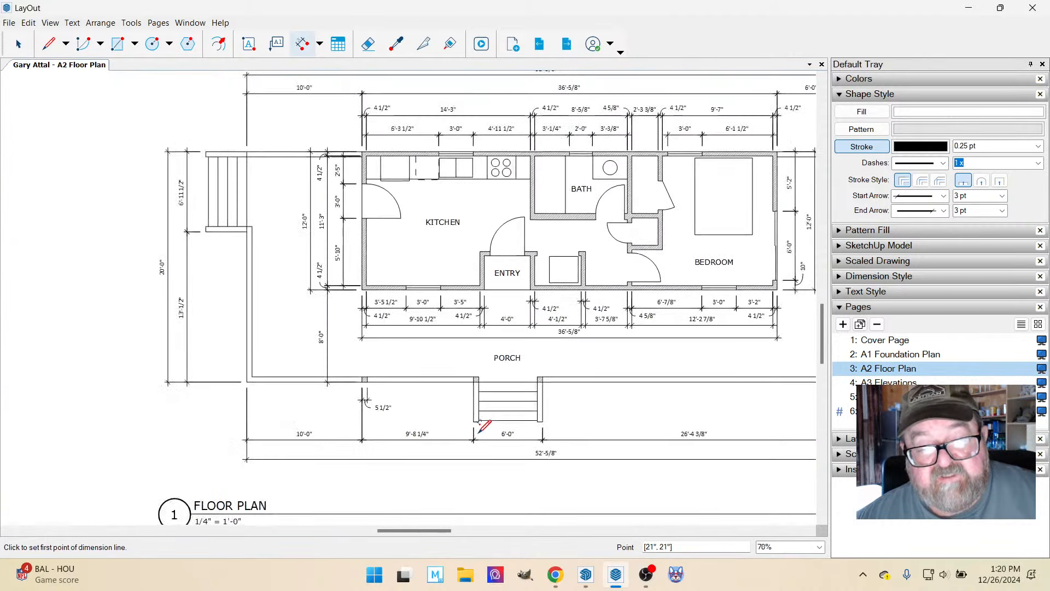
scroll(482, 429, down, 4)
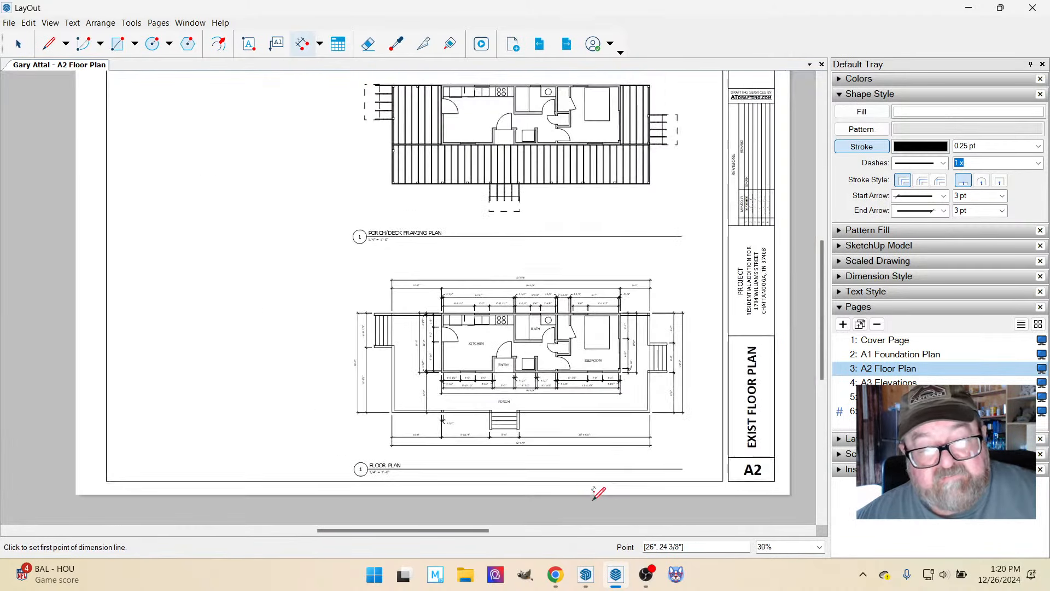
scroll(542, 473, down, 2)
scroll(641, 309, up, 2)
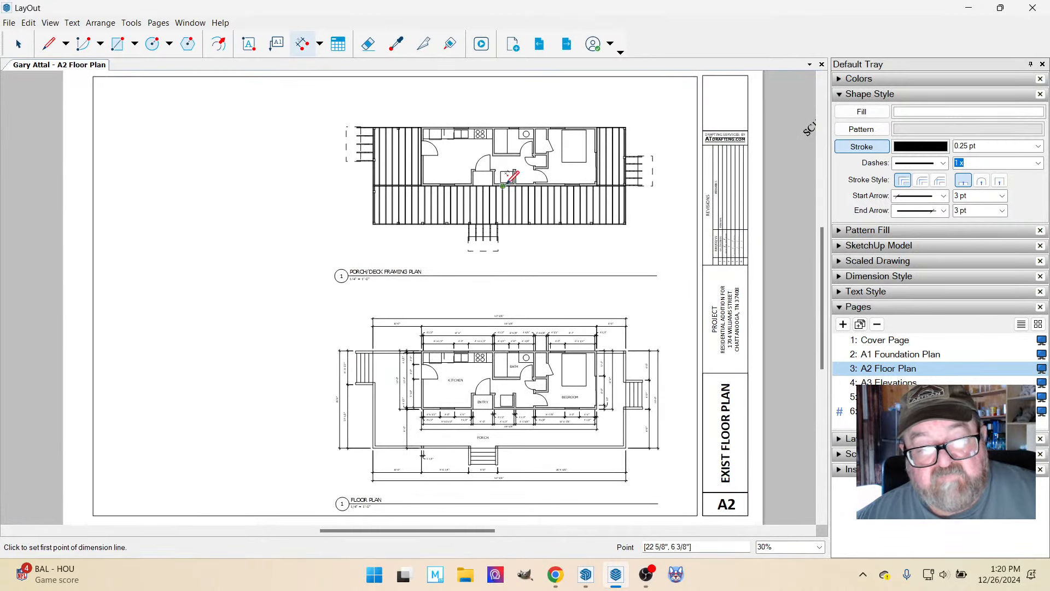
scroll(506, 354, down, 1)
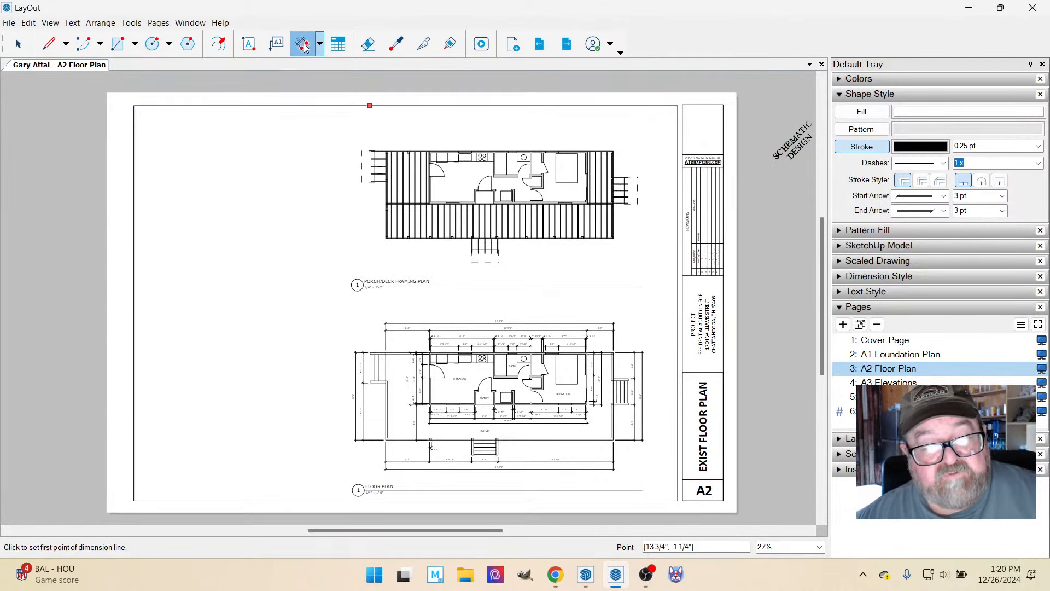
Dimension the left deck's width on the porch/deck framing plan, from the house corner to the deck's outer edge, placing it above the deck.
scroll(464, 89, up, 4)
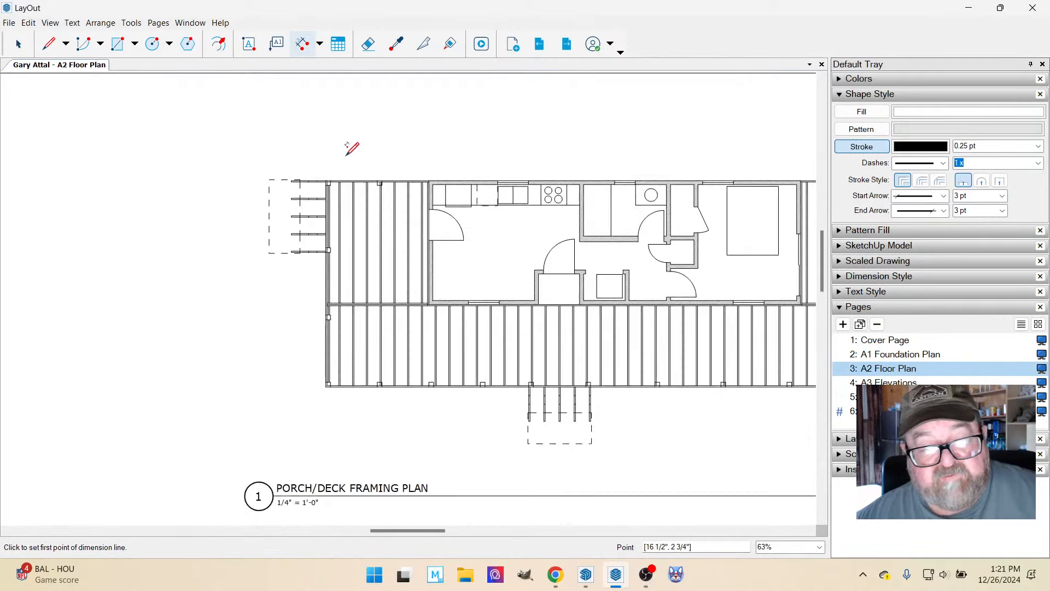
scroll(325, 162, up, 5)
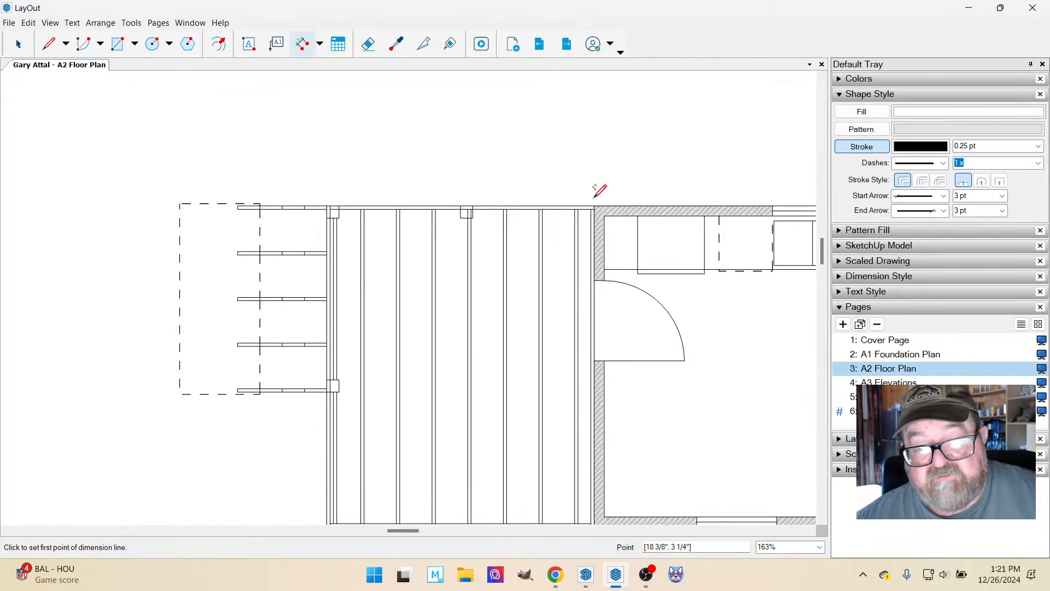
click(595, 206)
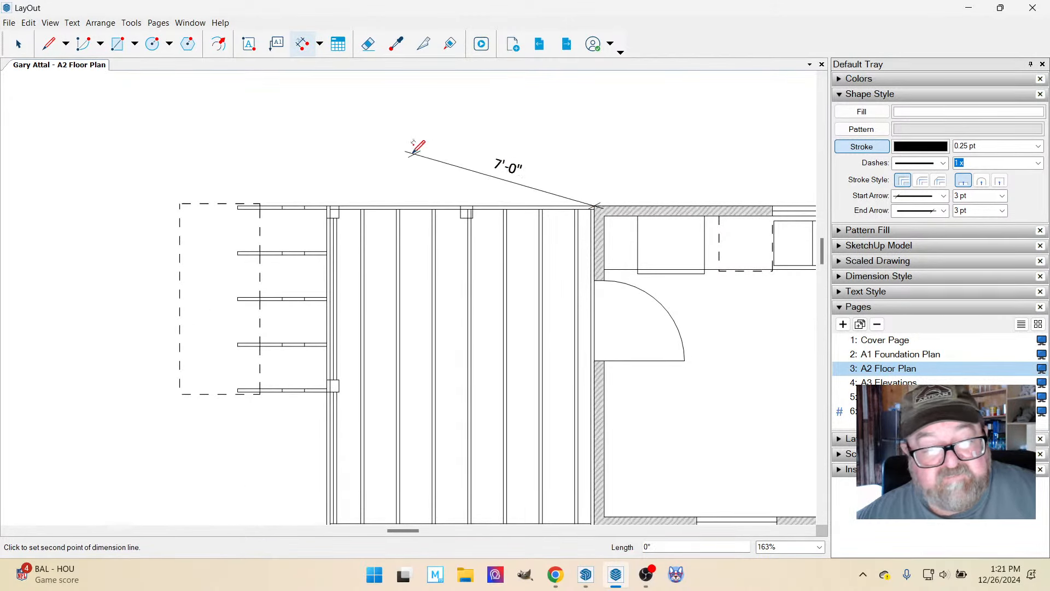
click(327, 206)
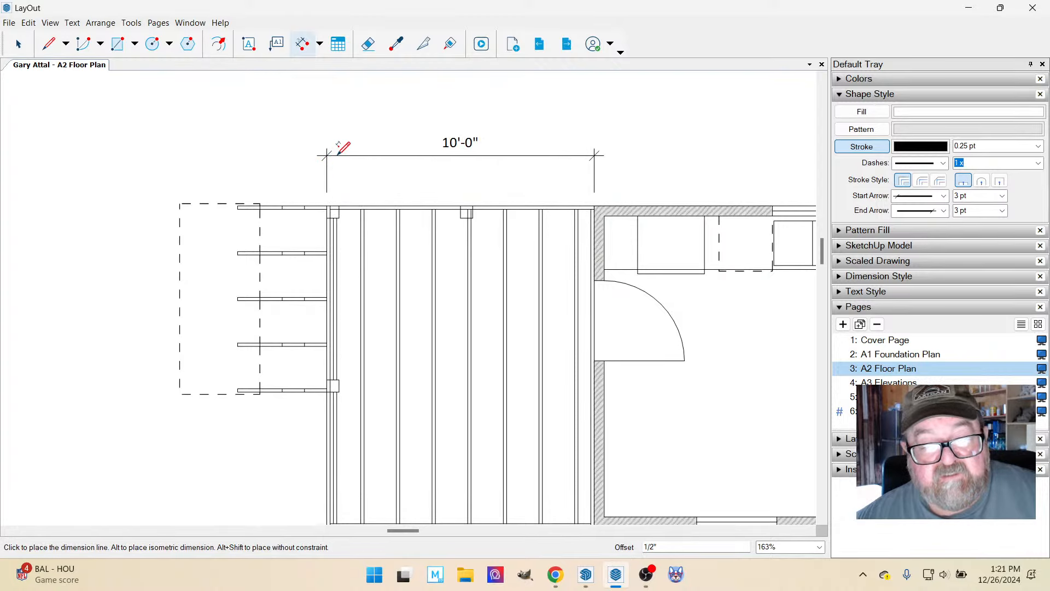
click(339, 141)
scroll(489, 279, down, 3)
scroll(324, 202, up, 3)
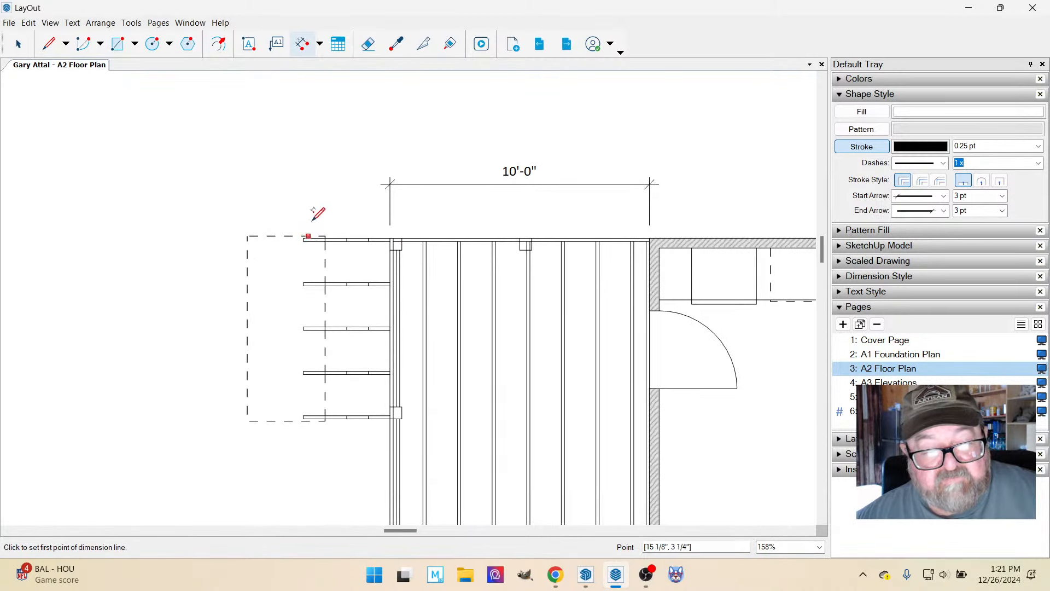
scroll(314, 209, up, 3)
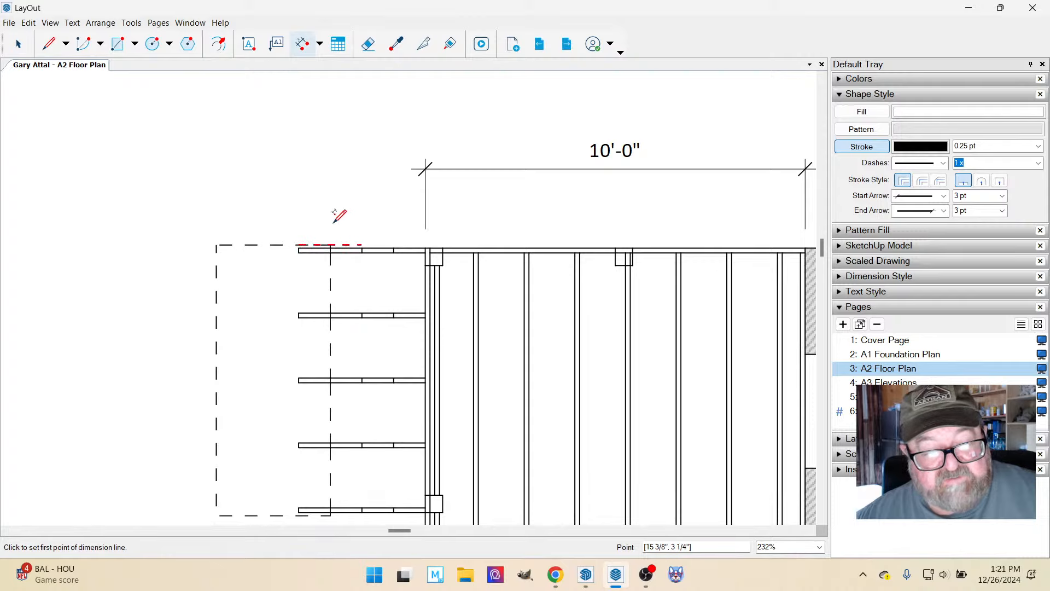
scroll(300, 239, down, 4)
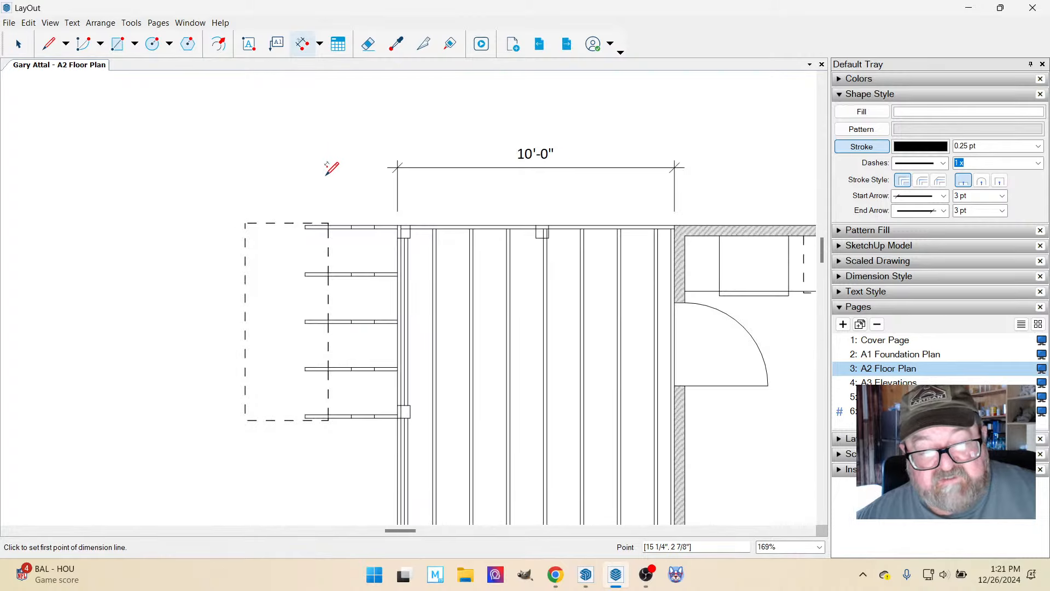
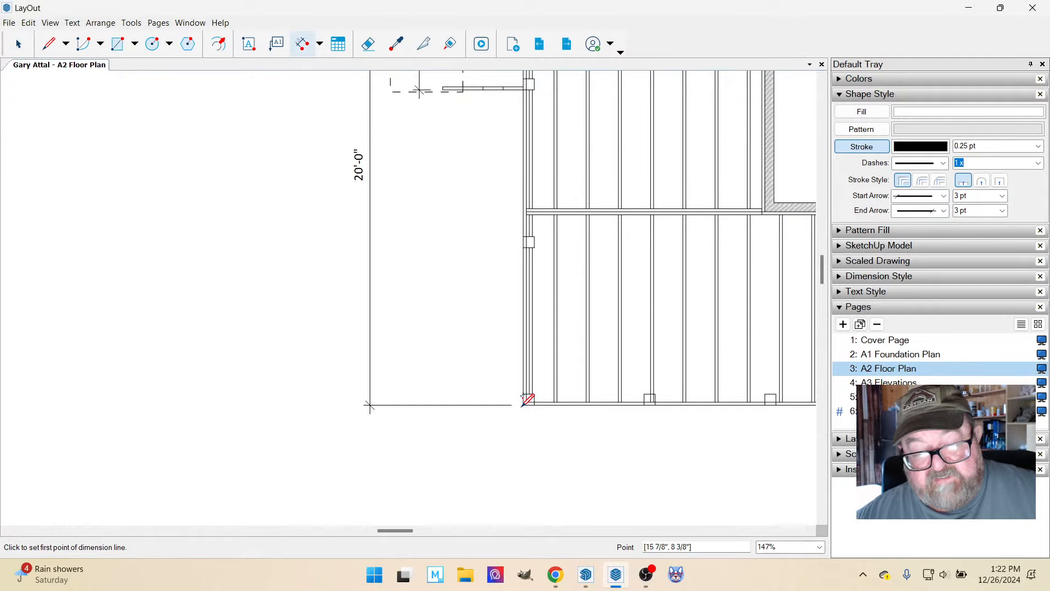
Dimension the front porch's depth on the porch/deck framing plan, from its lower-left corner to the house-side beam, placing it inside the overall depth dimension.
click(523, 404)
scroll(496, 232, up, 3)
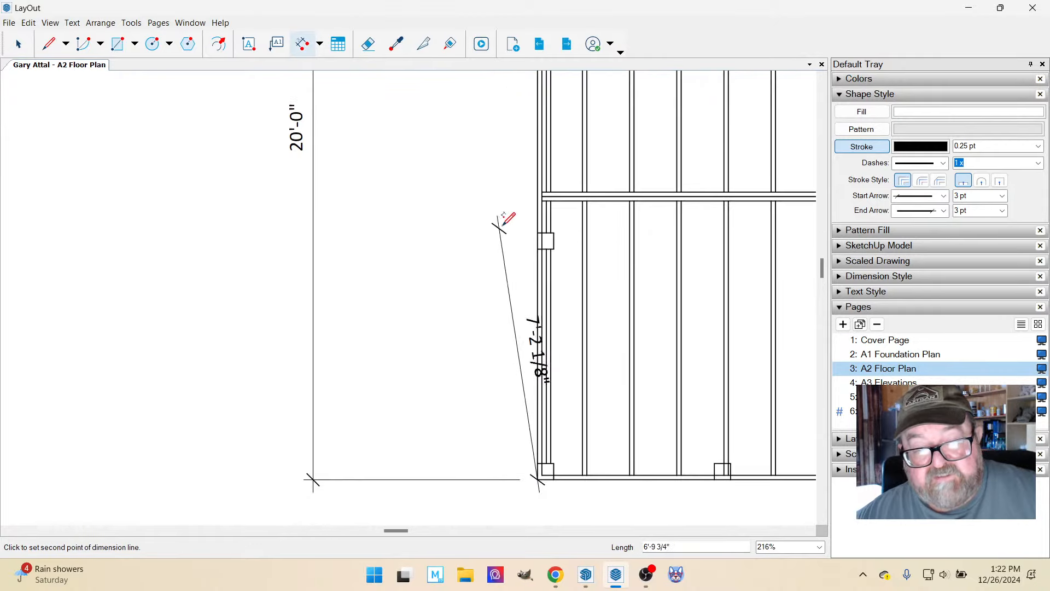
click(543, 196)
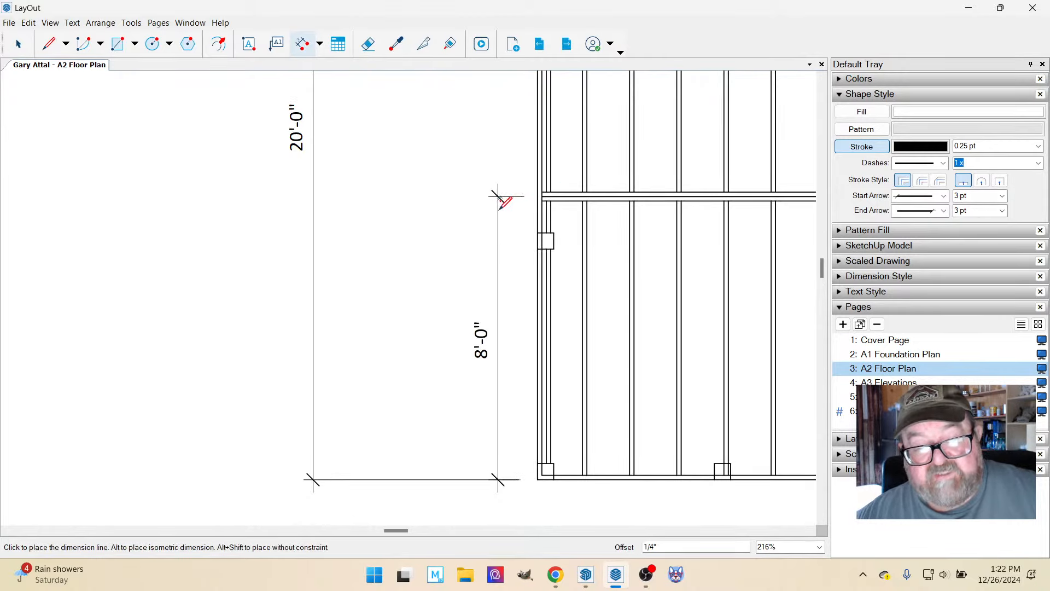
scroll(498, 214, down, 3)
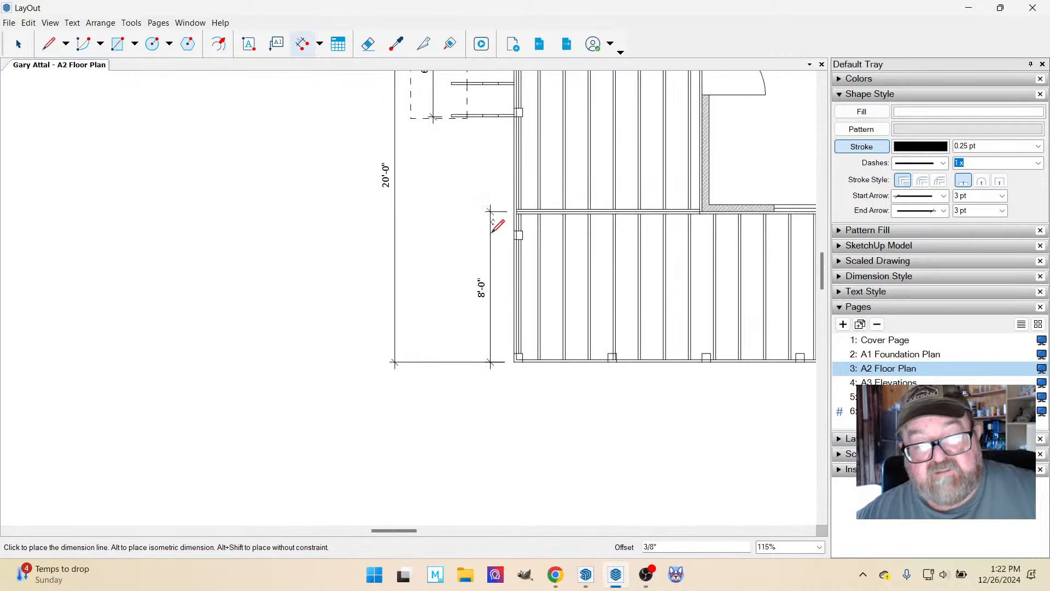
click(490, 226)
scroll(307, 247, down, 3)
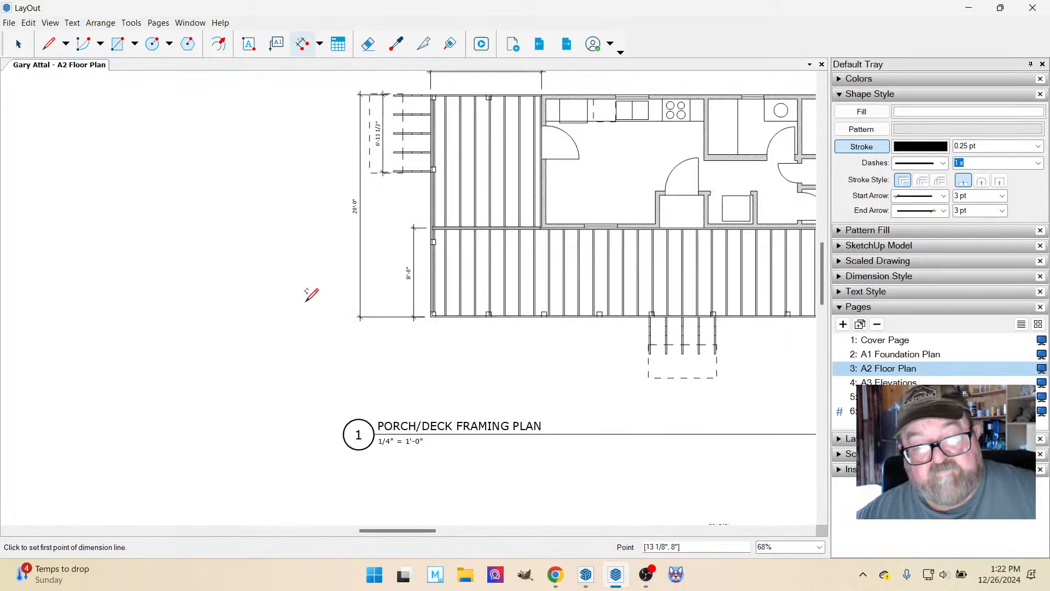
Dimension the distance from the porch's lower-left corner to the front stair's left edge on the framing plan, placing it below the porch.
scroll(311, 295, down, 3)
scroll(563, 356, up, 2)
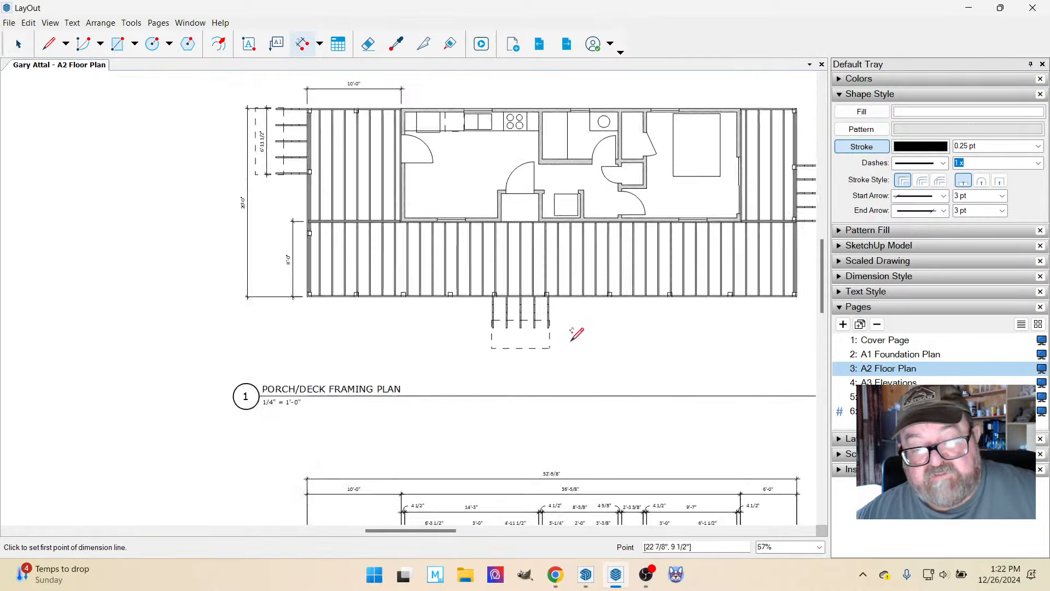
scroll(577, 334, up, 2)
scroll(197, 295, up, 3)
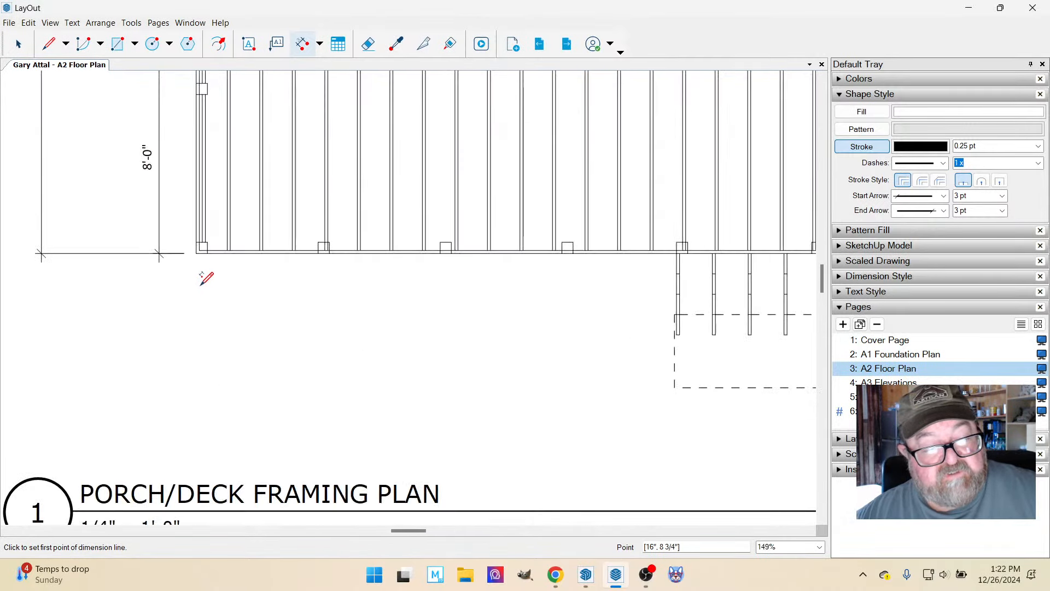
click(197, 251)
scroll(223, 305, down, 2)
scroll(570, 357, up, 2)
scroll(570, 317, up, 1)
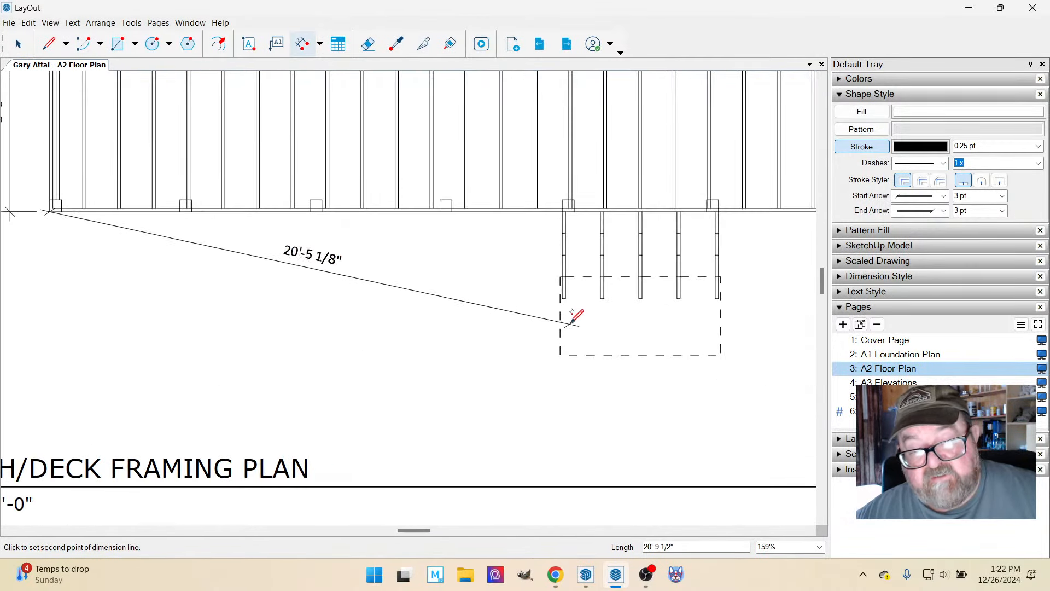
click(564, 296)
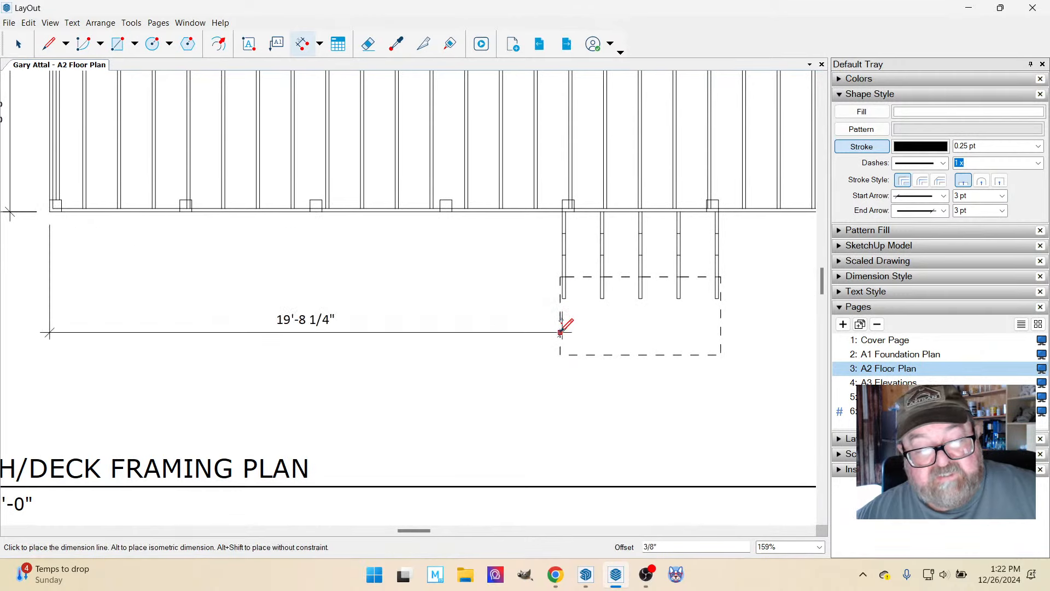
scroll(561, 332, down, 2)
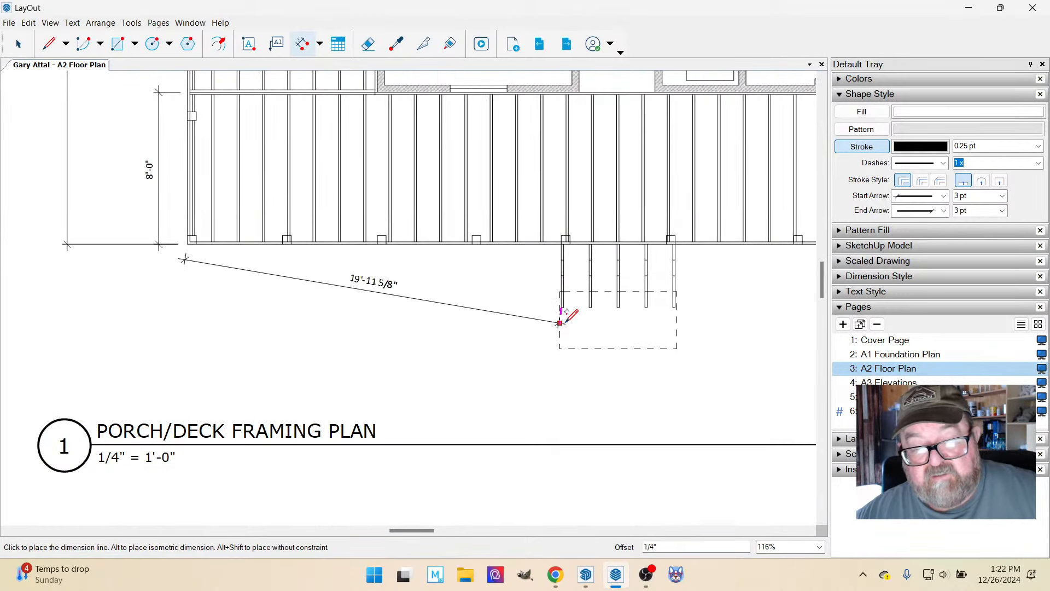
click(561, 326)
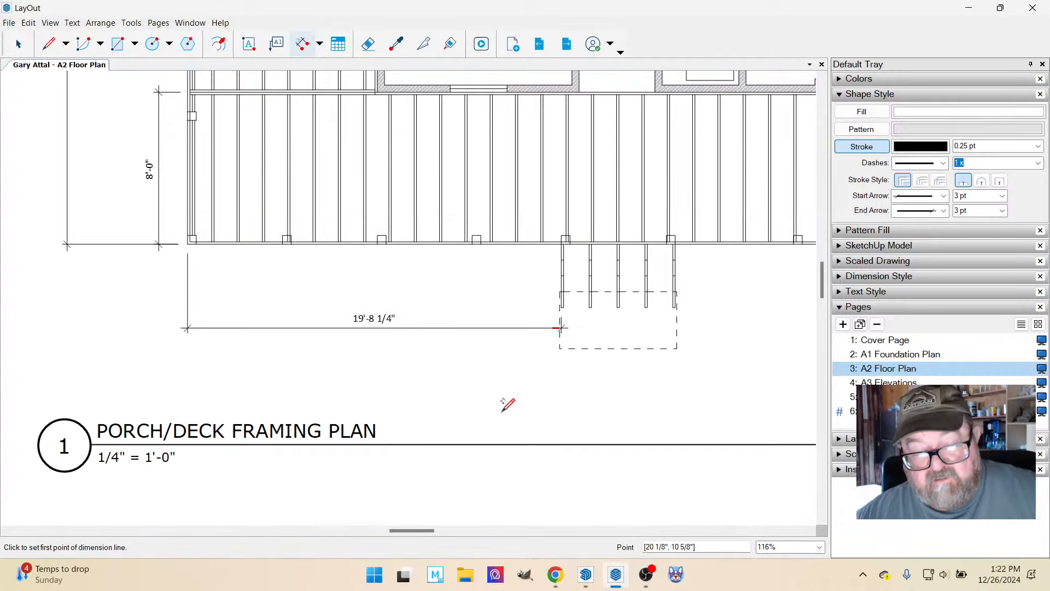
Dimension the distance from the porch's lower-left corner to the front stair's left edge on the floor plan, placing it above the overall width dimension.
scroll(427, 261, down, 10)
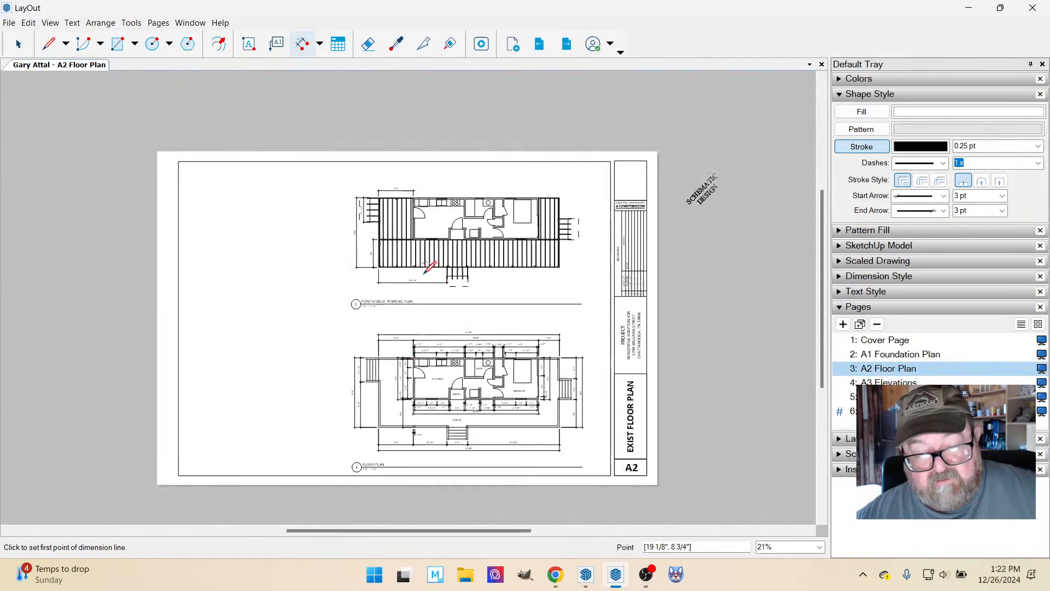
scroll(412, 434, up, 10)
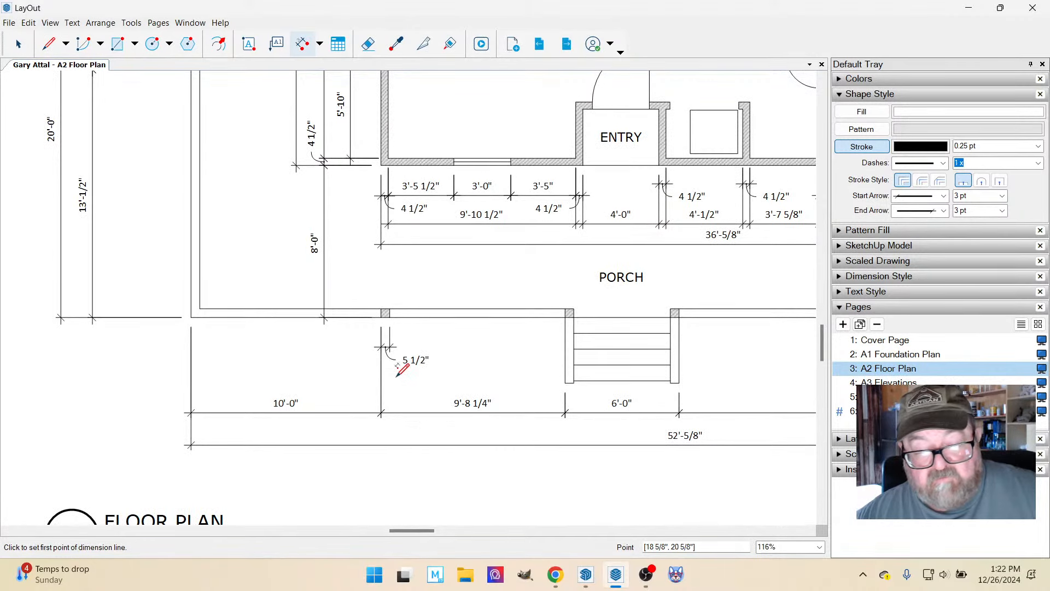
scroll(401, 371, down, 3)
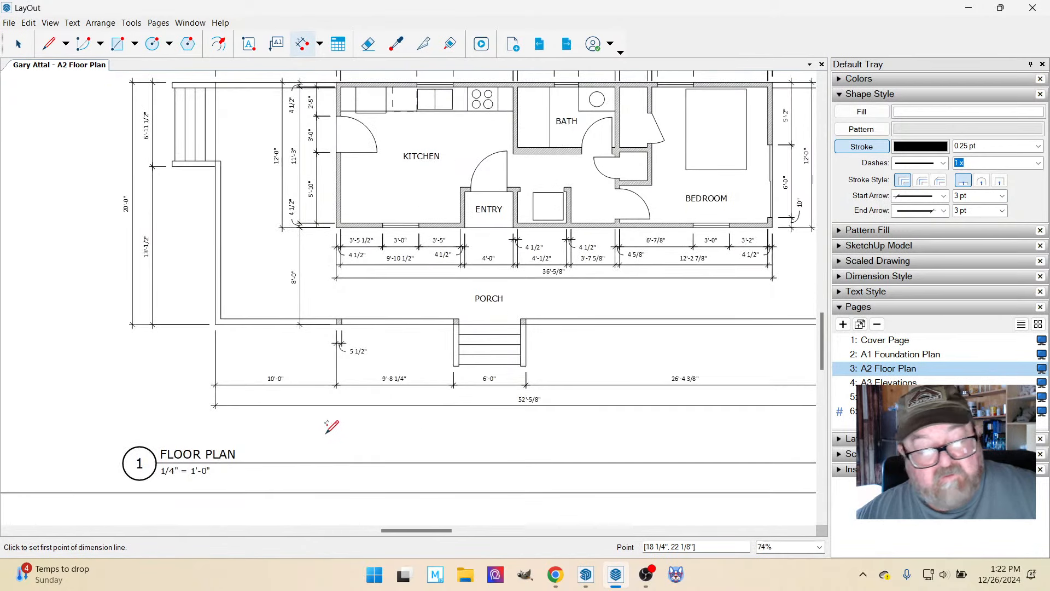
click(216, 324)
click(454, 366)
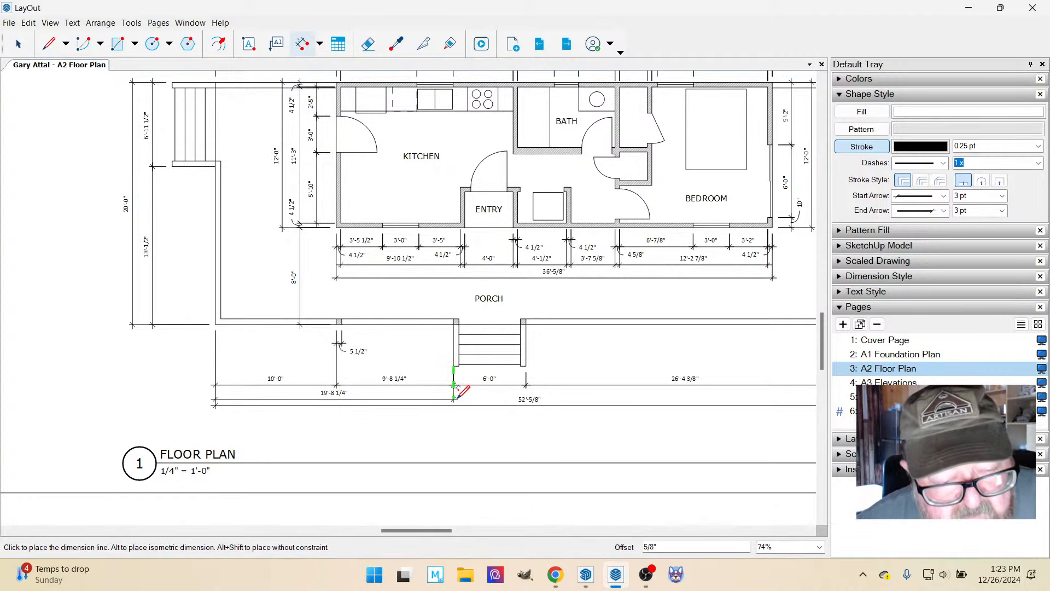
click(458, 397)
Examine the front porch posts and stair location on the framing plan, and compare them with the floor plan's lower dimensions.
scroll(485, 429, down, 5)
scroll(375, 199, up, 3)
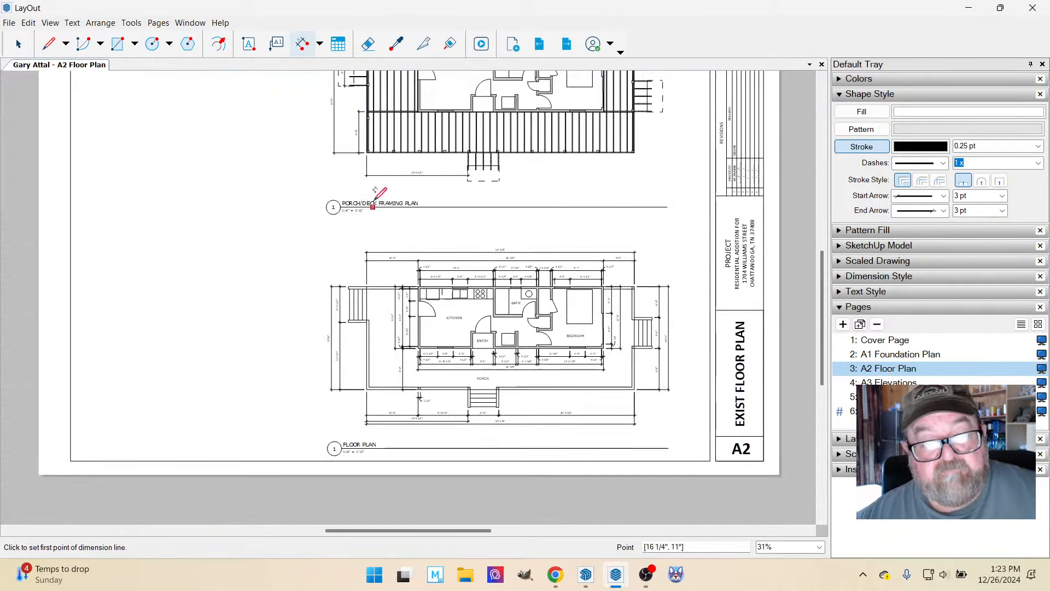
scroll(469, 141, up, 3)
scroll(469, 366, up, 2)
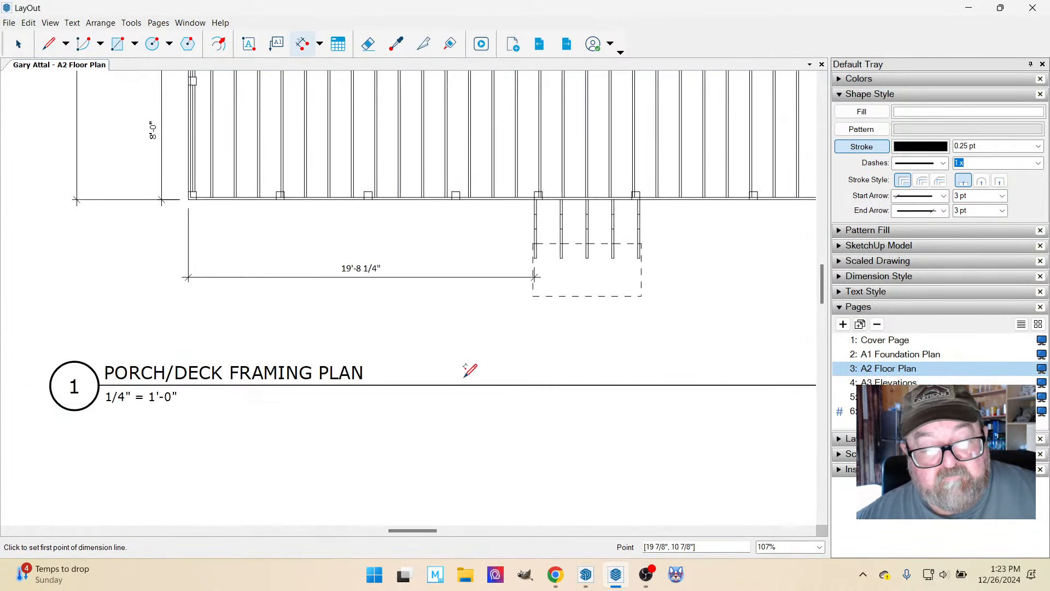
scroll(475, 366, down, 1)
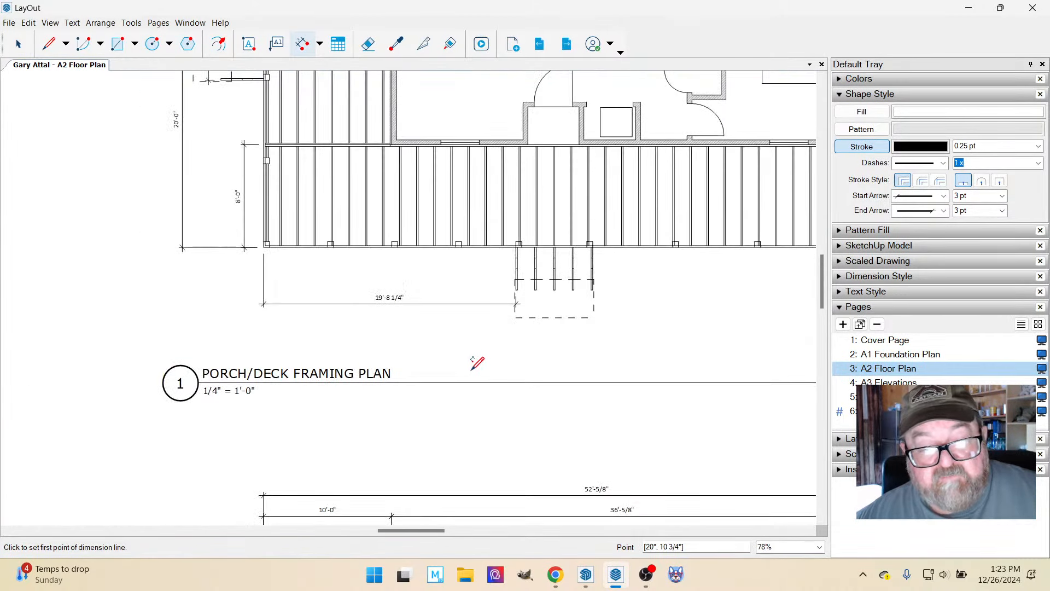
scroll(349, 265, up, 1)
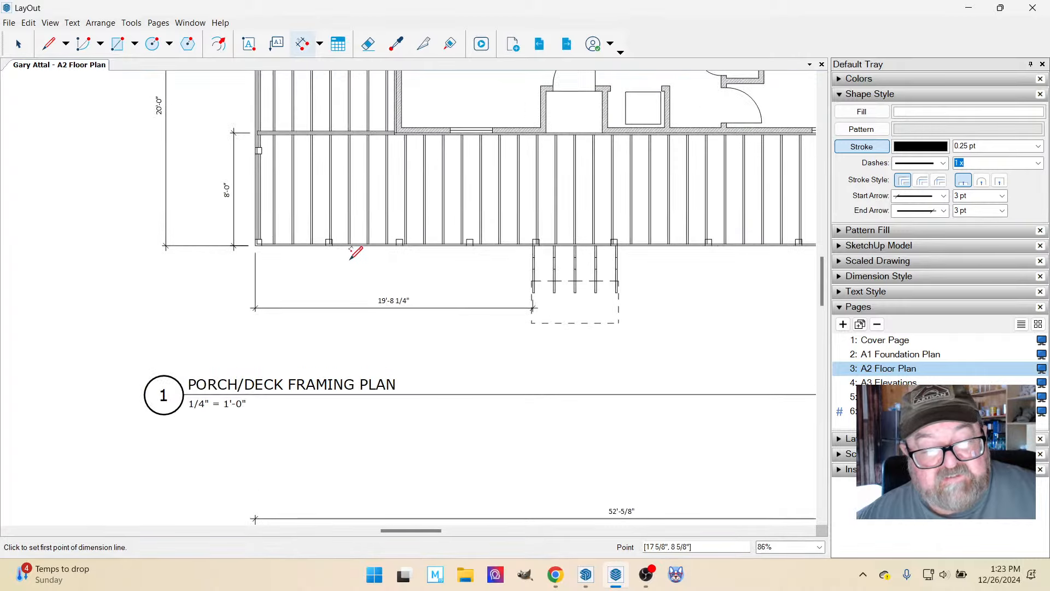
scroll(398, 300, up, 3)
scroll(401, 240, down, 4)
scroll(399, 223, down, 4)
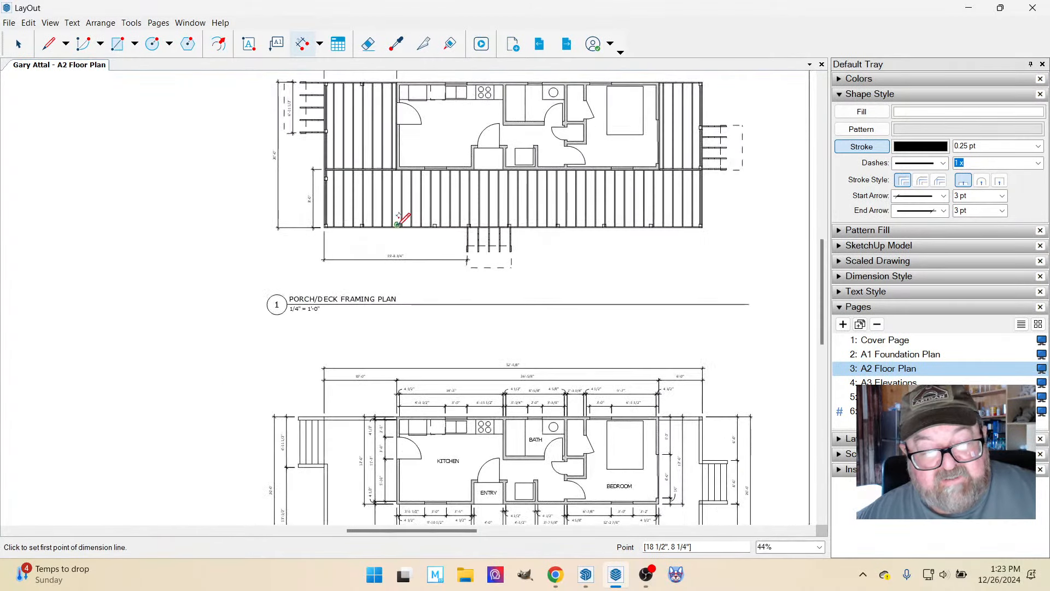
scroll(402, 478, up, 1)
scroll(406, 474, up, 5)
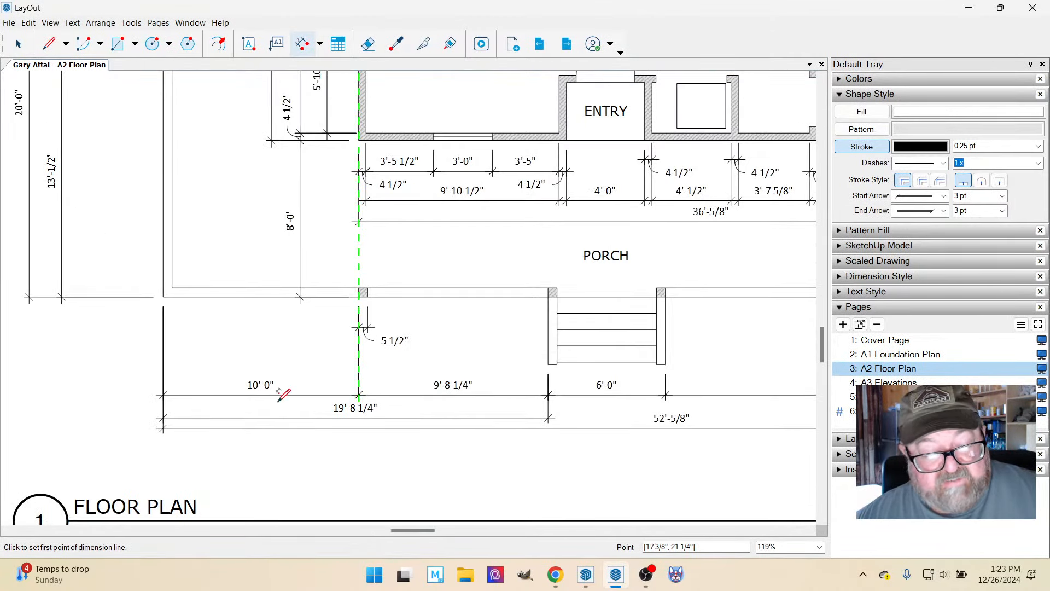
Move the floor plan's overall porch width dimension line lower, farther from the corner-to-stair dimension.
scroll(283, 394, down, 3)
click(10, 39)
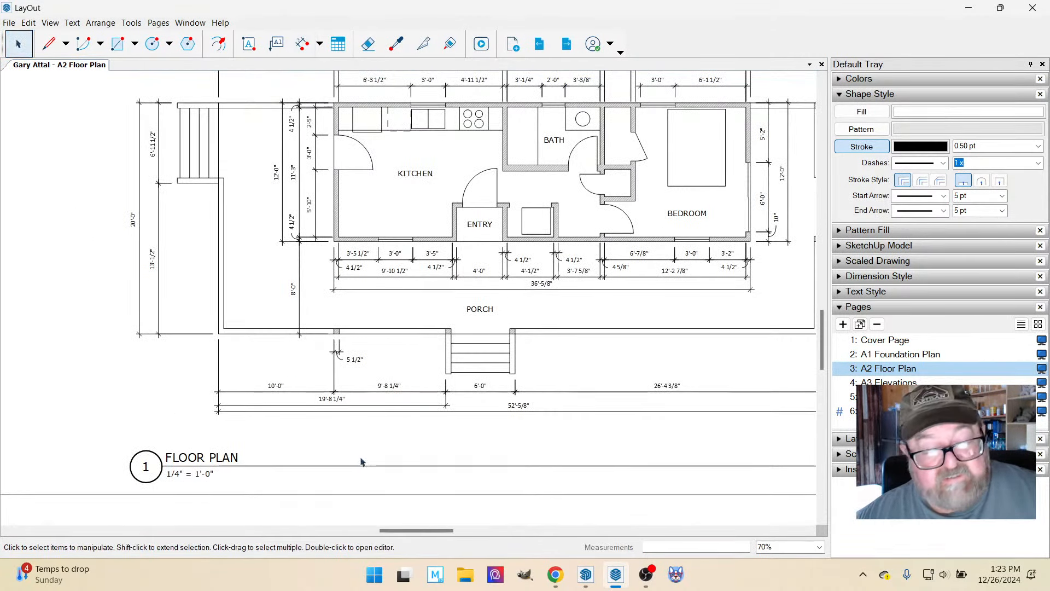
click(389, 410)
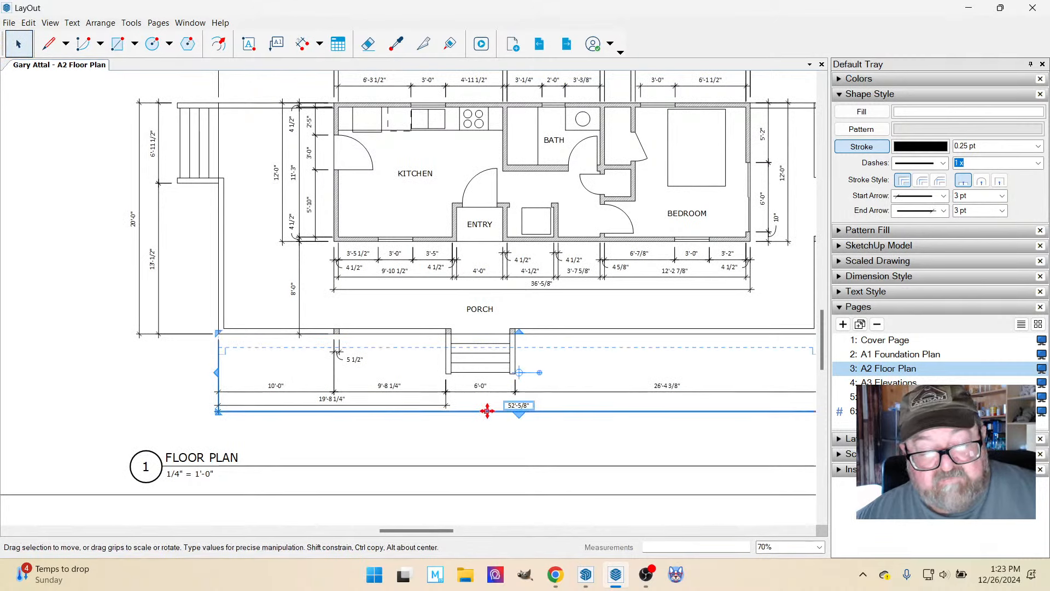
drag(485, 411, 486, 426)
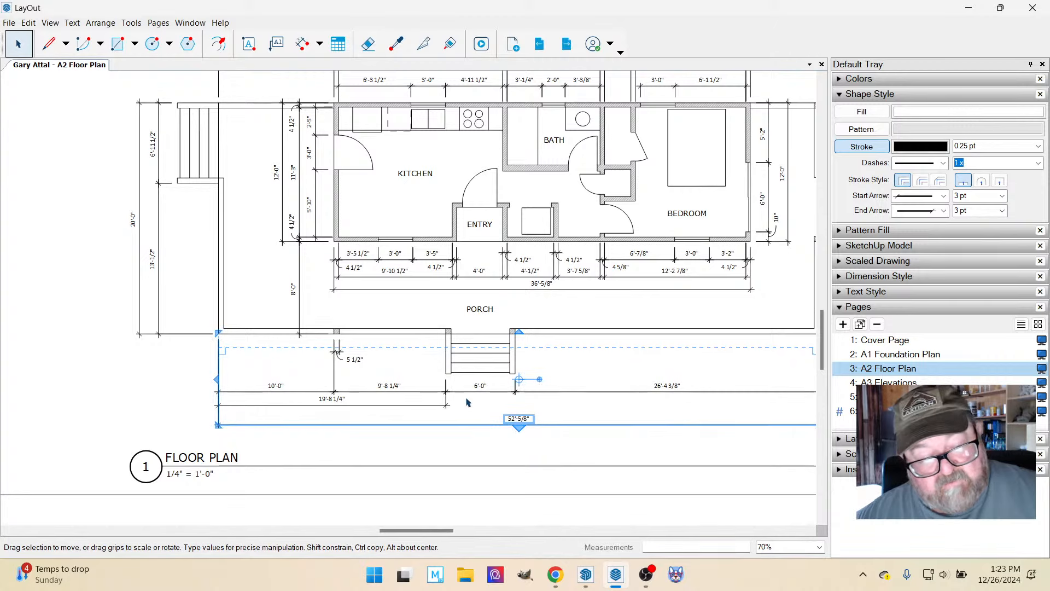
Move the floor plan's corner-to-stair dimension line down to midway between the segment dimensions and the overall width dimension.
click(377, 405)
scroll(425, 407, up, 2)
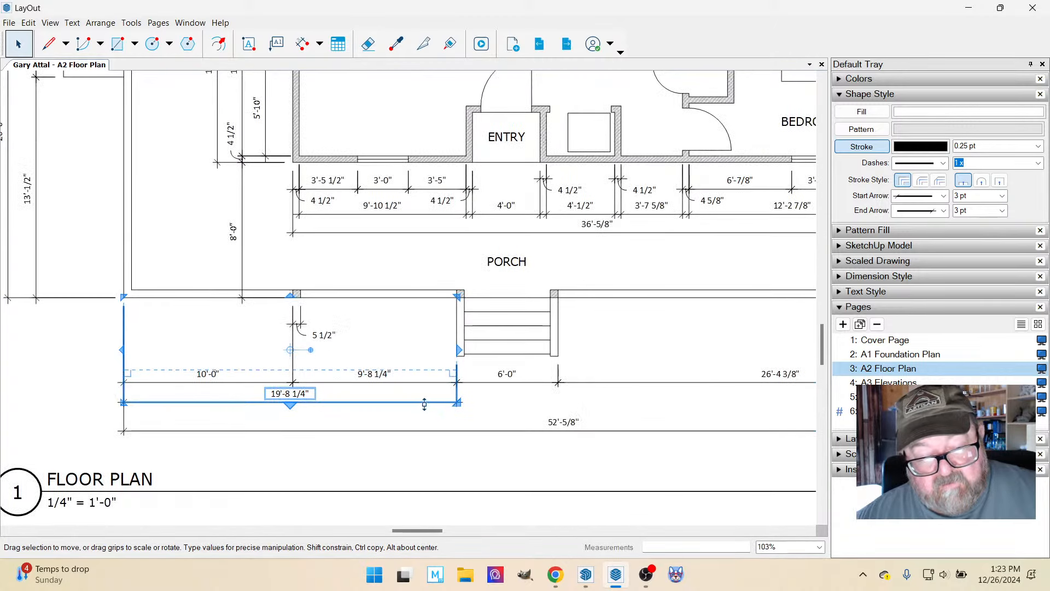
drag(426, 405, 423, 413)
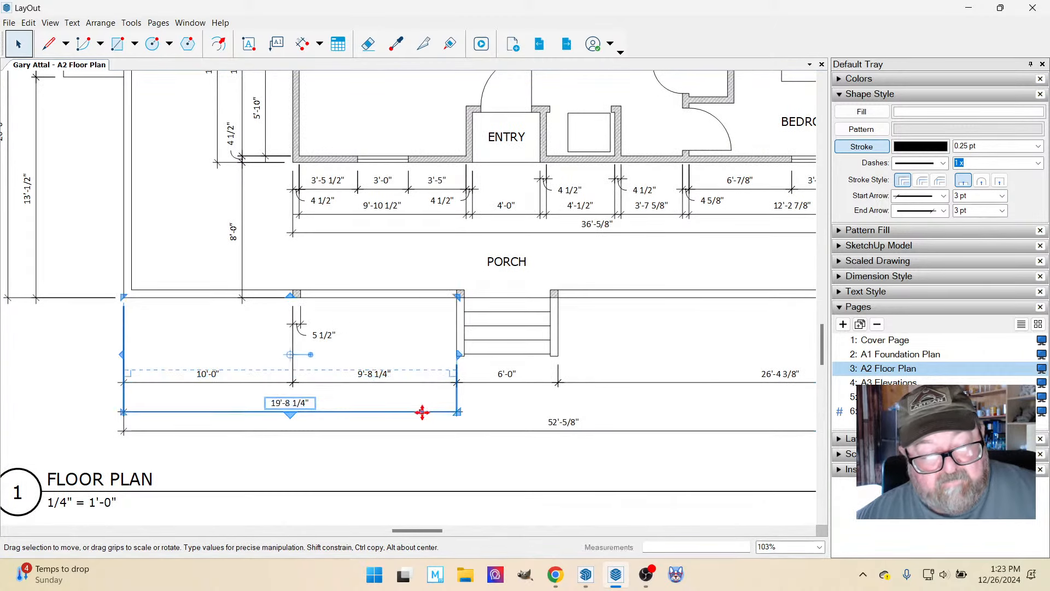
click(116, 360)
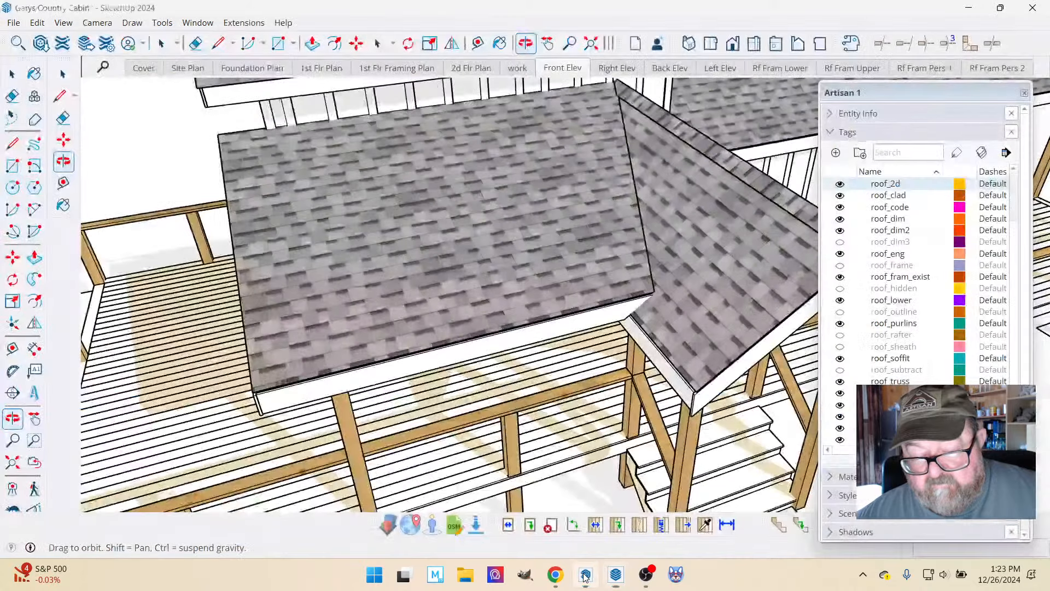
click(587, 574)
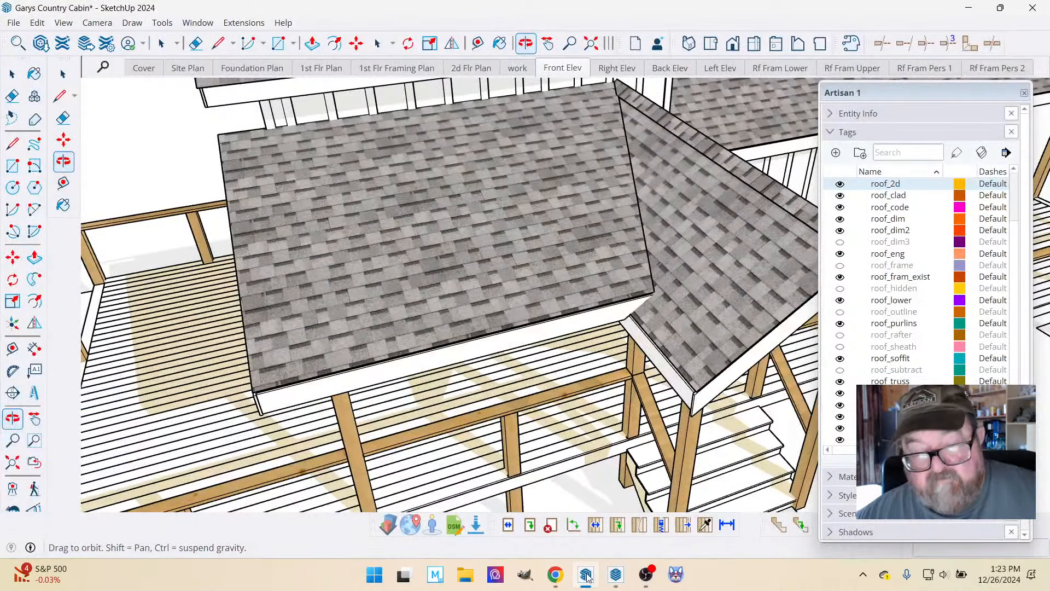
click(617, 574)
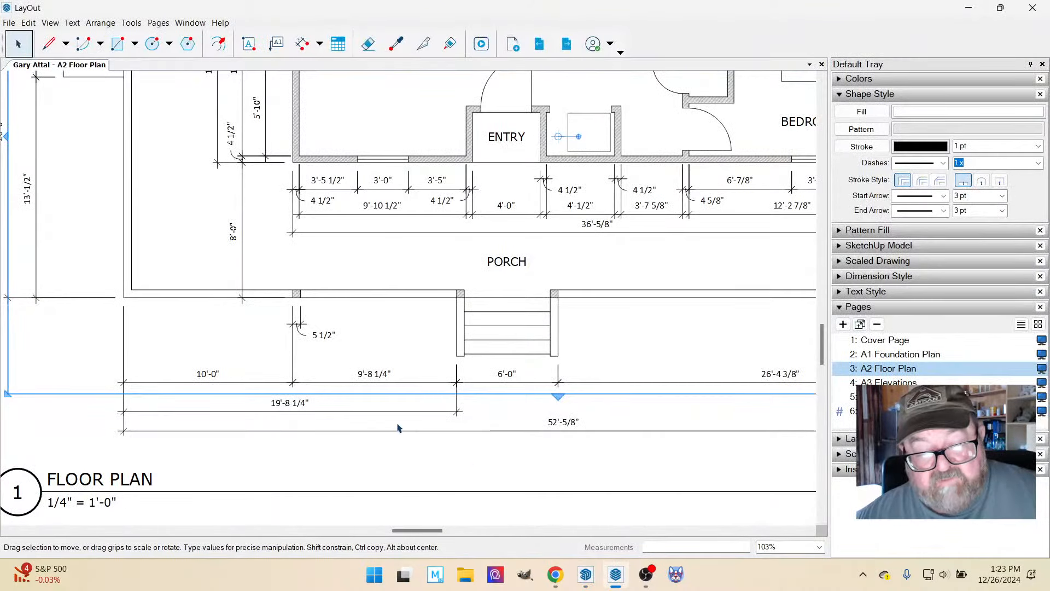
Dimension the front stair's width on the porch/deck framing plan, aligned with the adjacent corner-to-stair dimension line.
scroll(405, 466, down, 5)
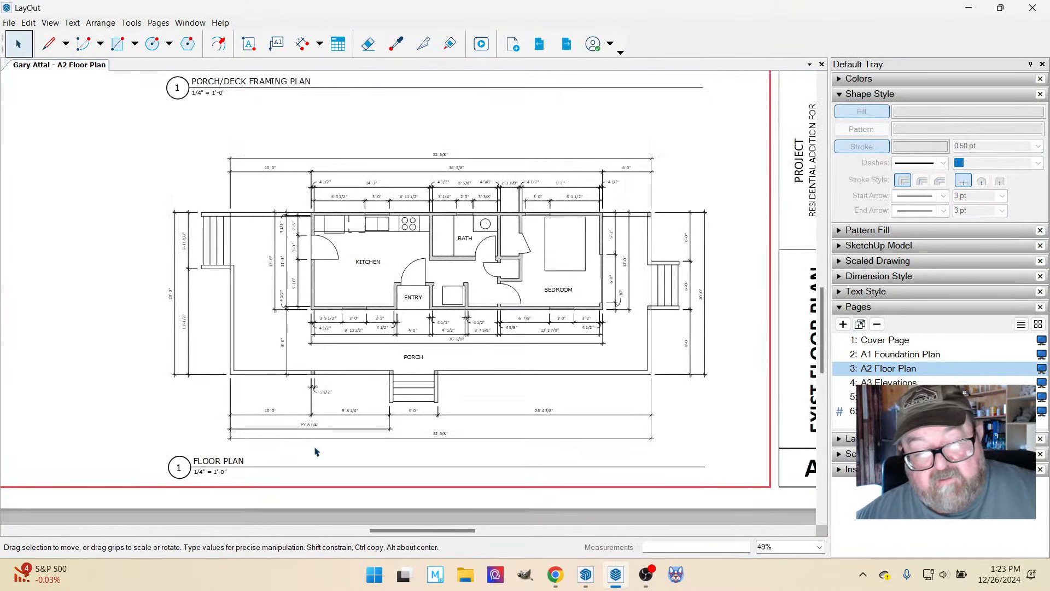
scroll(446, 452, down, 3)
scroll(426, 290, up, 5)
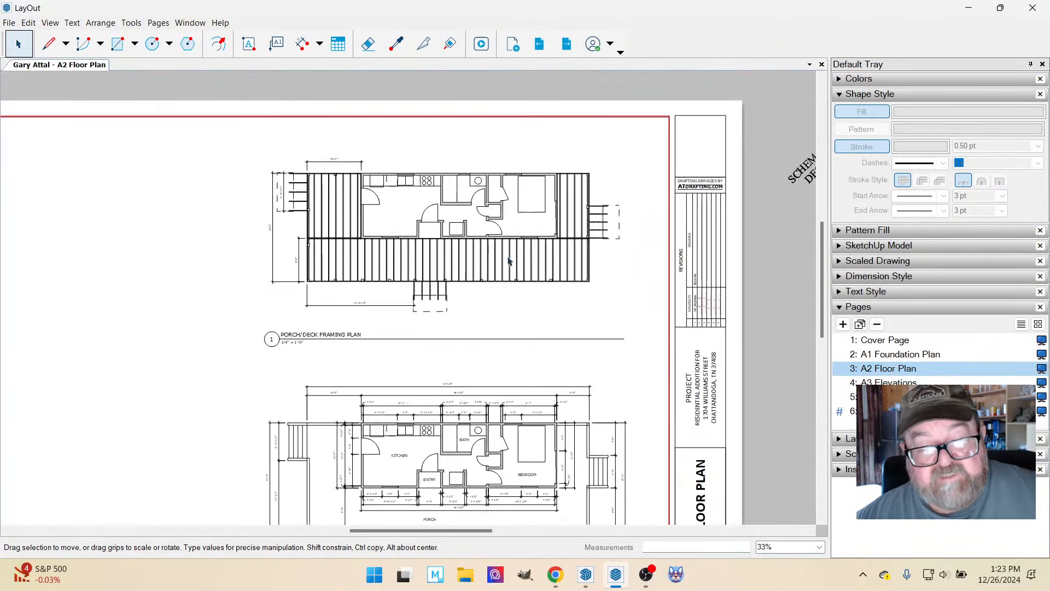
scroll(425, 290, up, 3)
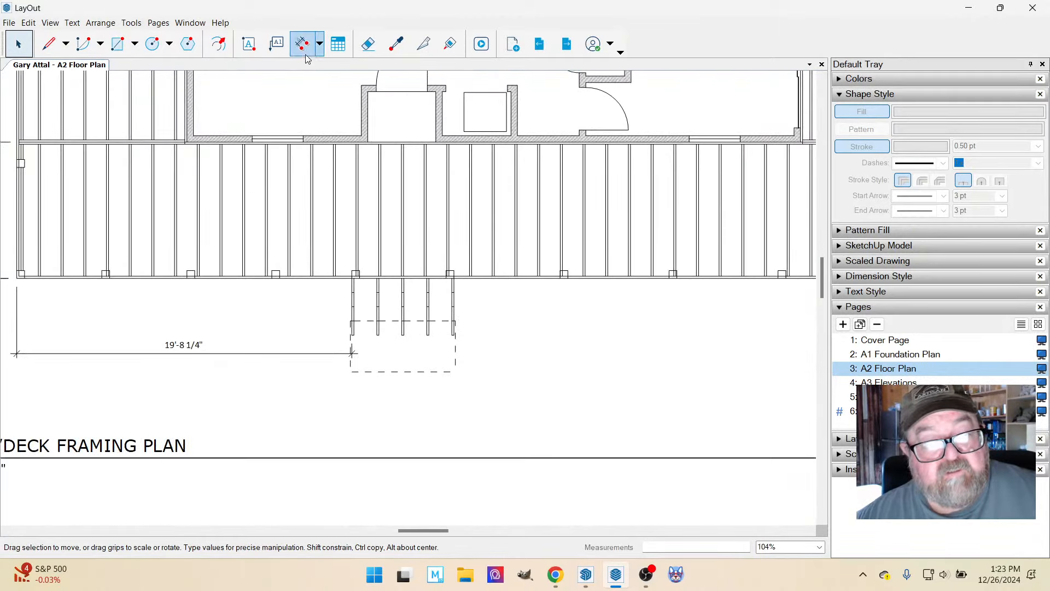
click(302, 43)
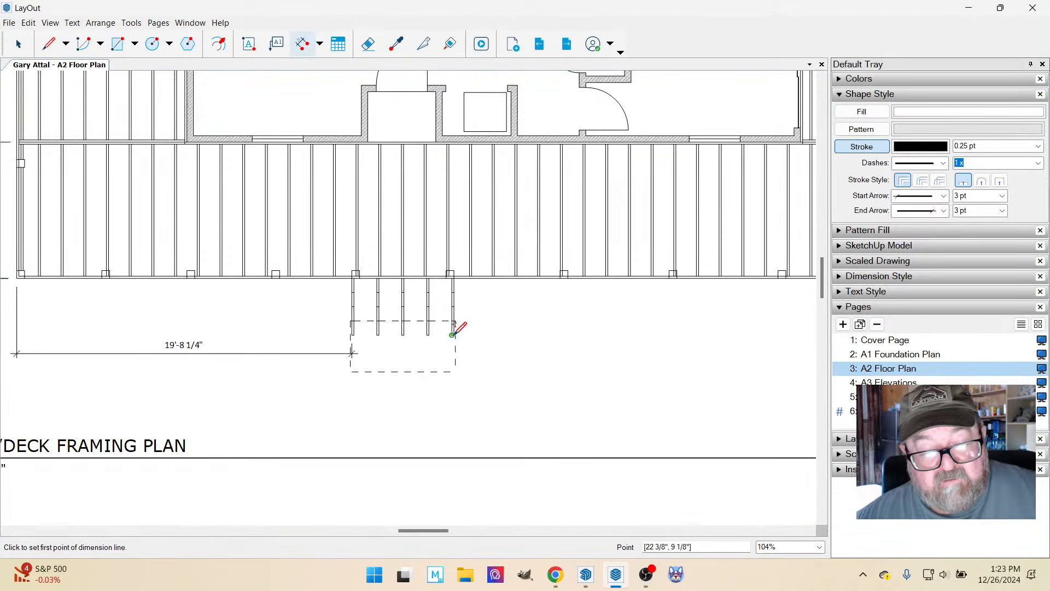
scroll(454, 332, up, 3)
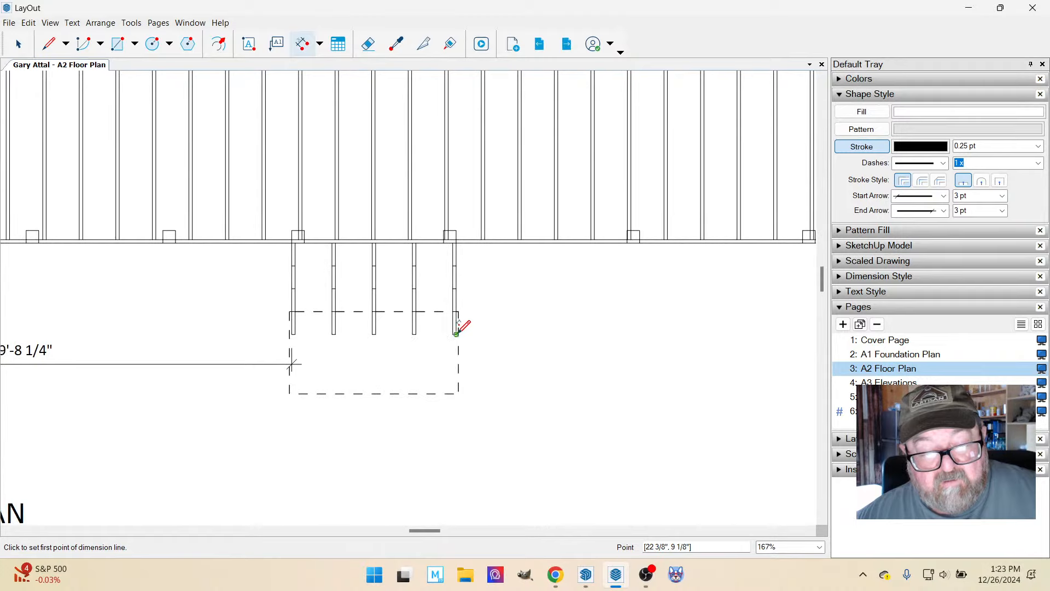
click(456, 333)
click(290, 340)
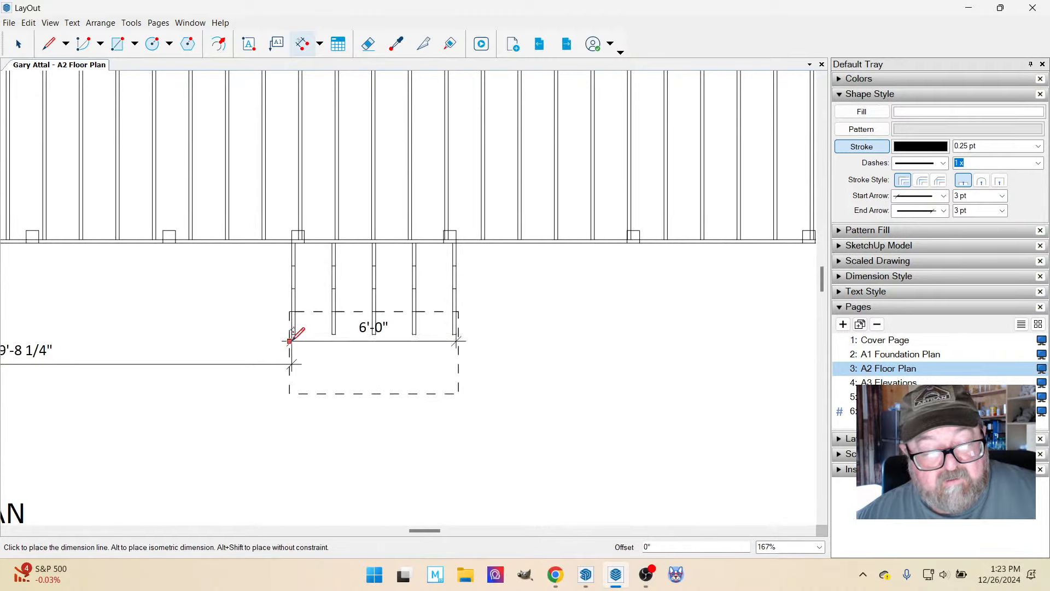
click(296, 364)
scroll(303, 390, down, 3)
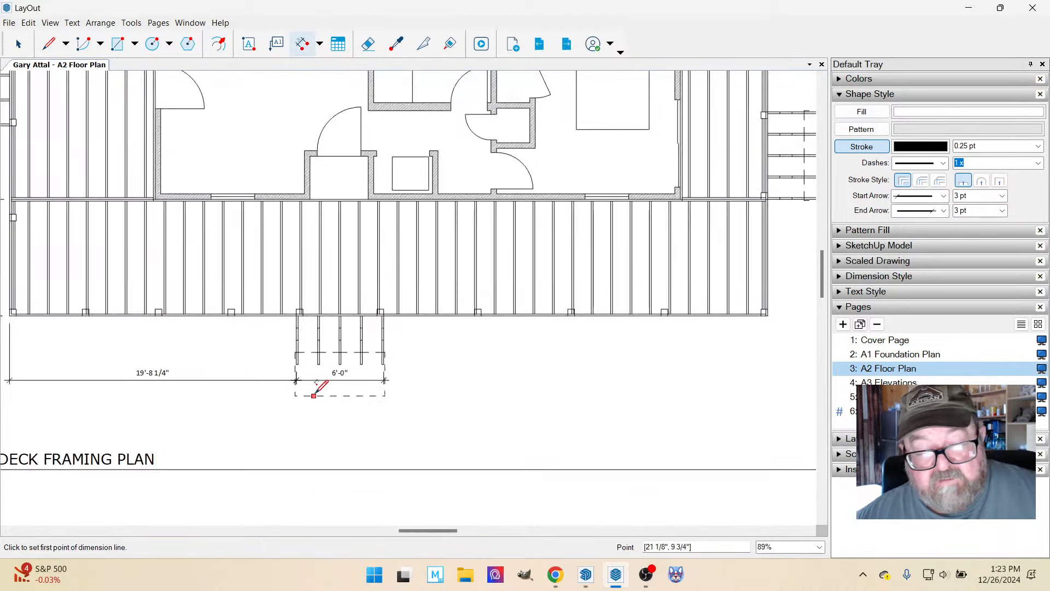
Dimension the framing plan's front porch edge from its right corner to the front stair, aligned with the stair width dimension.
click(769, 315)
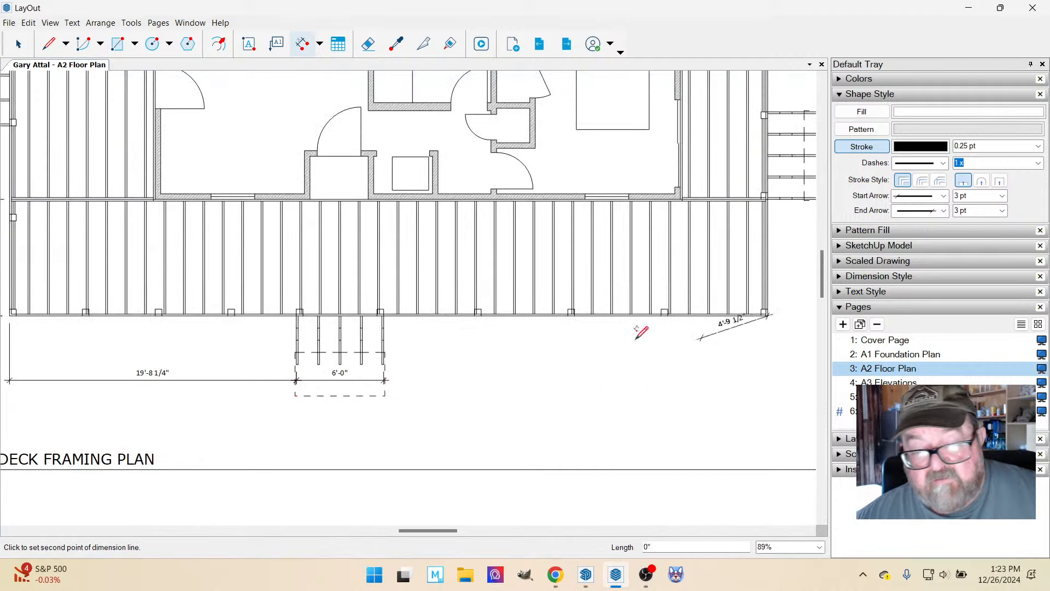
scroll(382, 363, up, 2)
scroll(378, 372, up, 3)
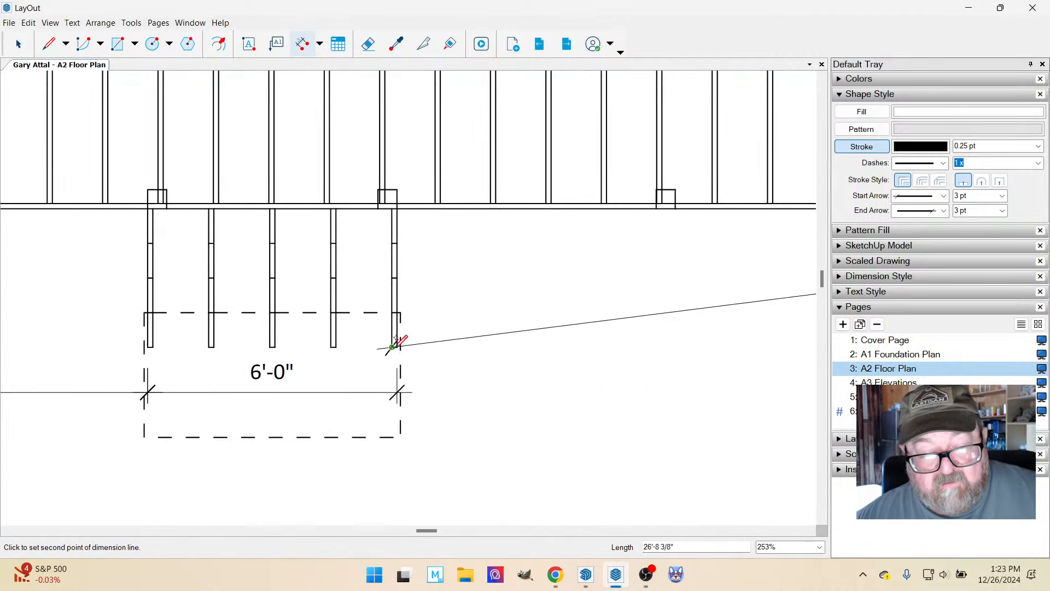
click(390, 376)
click(398, 380)
scroll(299, 379, down, 2)
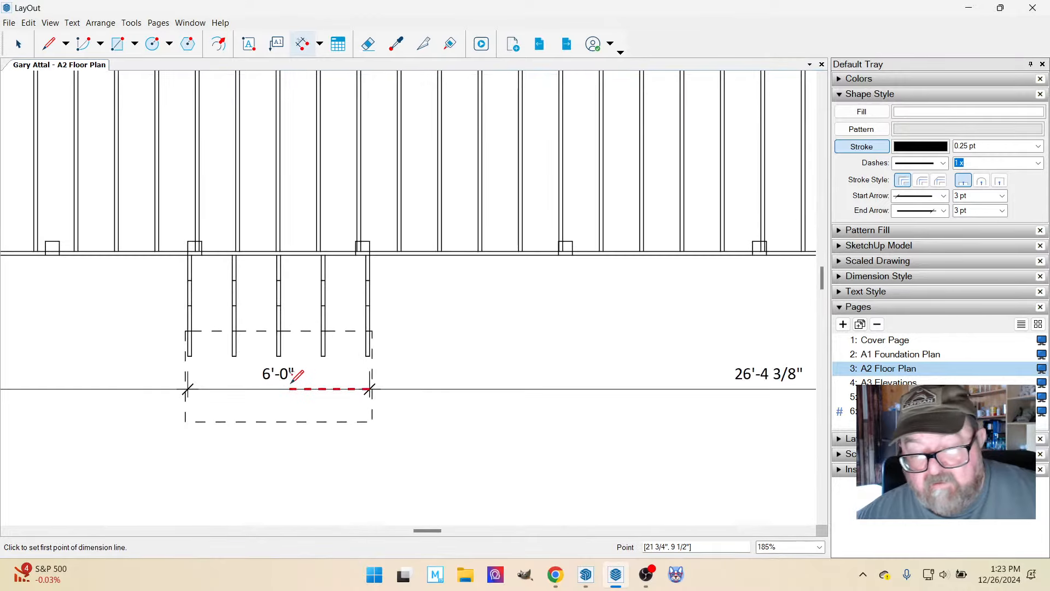
Compare the framing plan's completed front dimension string with the floor plan's lower porch and stair dimensions.
scroll(544, 328, down, 7)
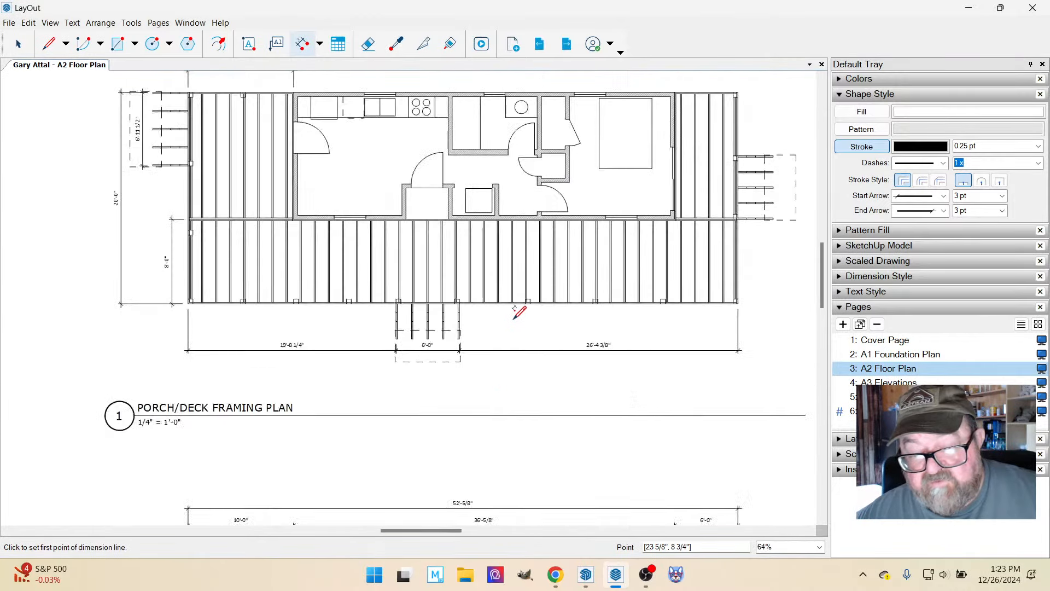
scroll(525, 311, down, 2)
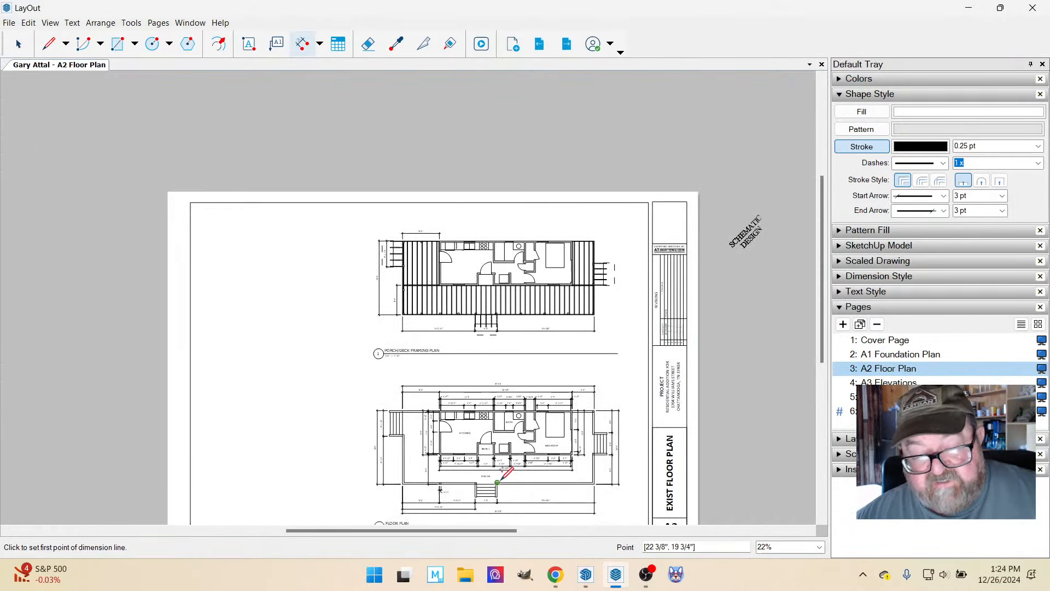
scroll(503, 475, up, 7)
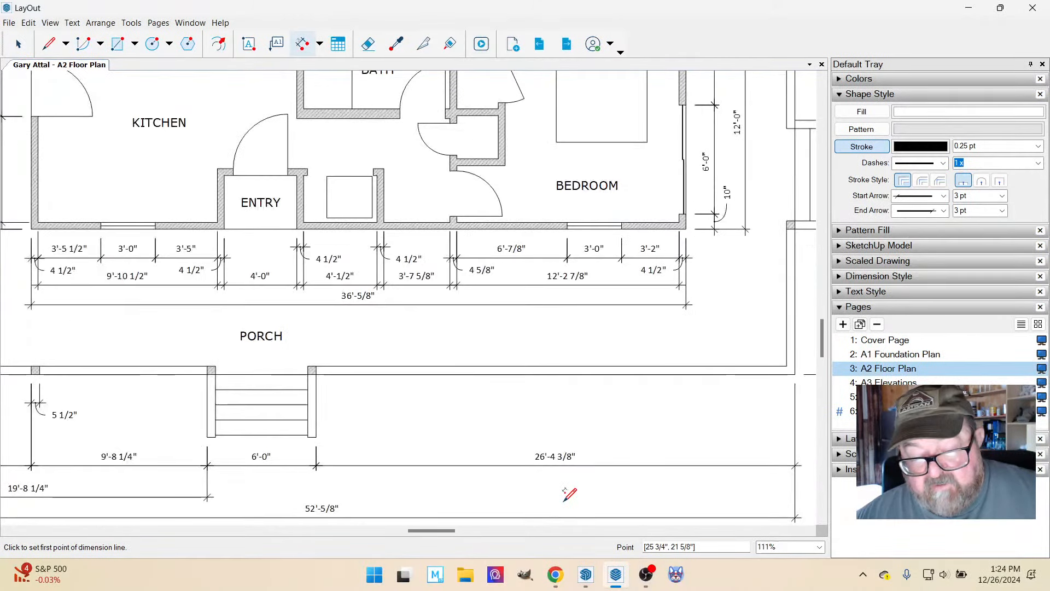
scroll(550, 476, down, 4)
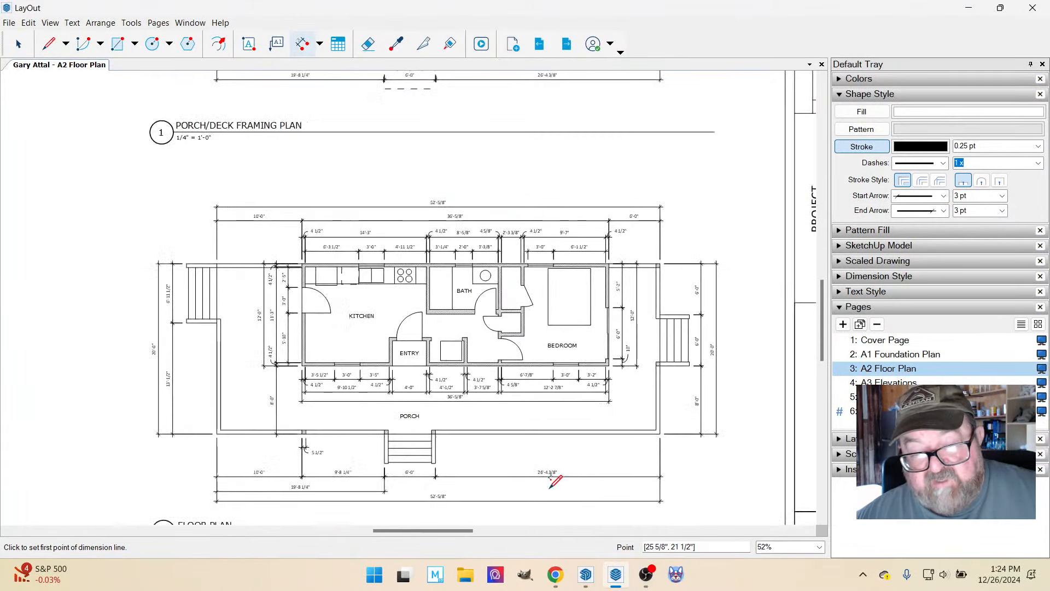
scroll(550, 476, down, 4)
scroll(547, 180, up, 3)
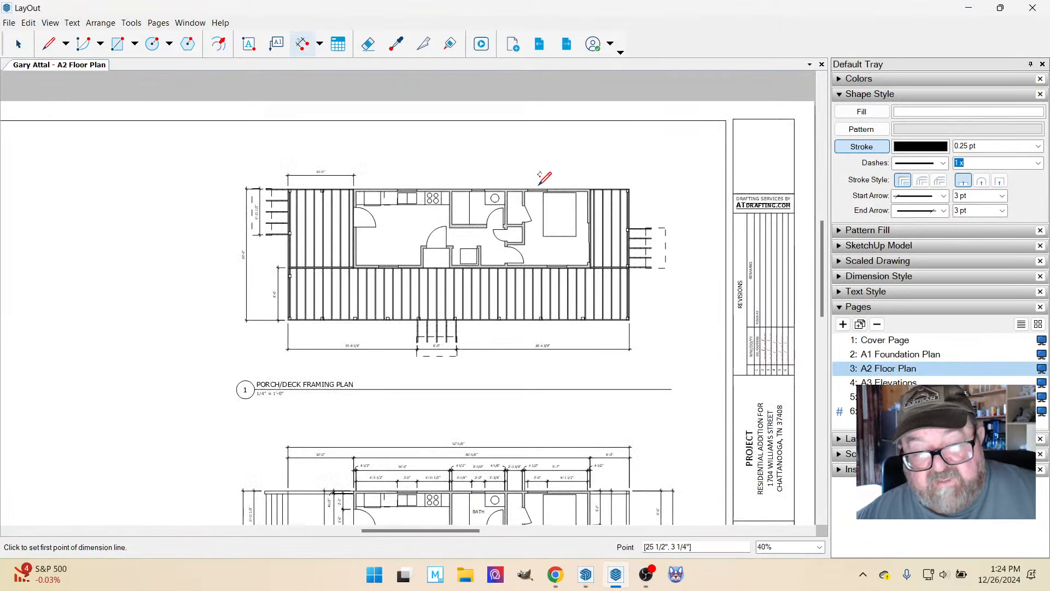
scroll(547, 345, up, 4)
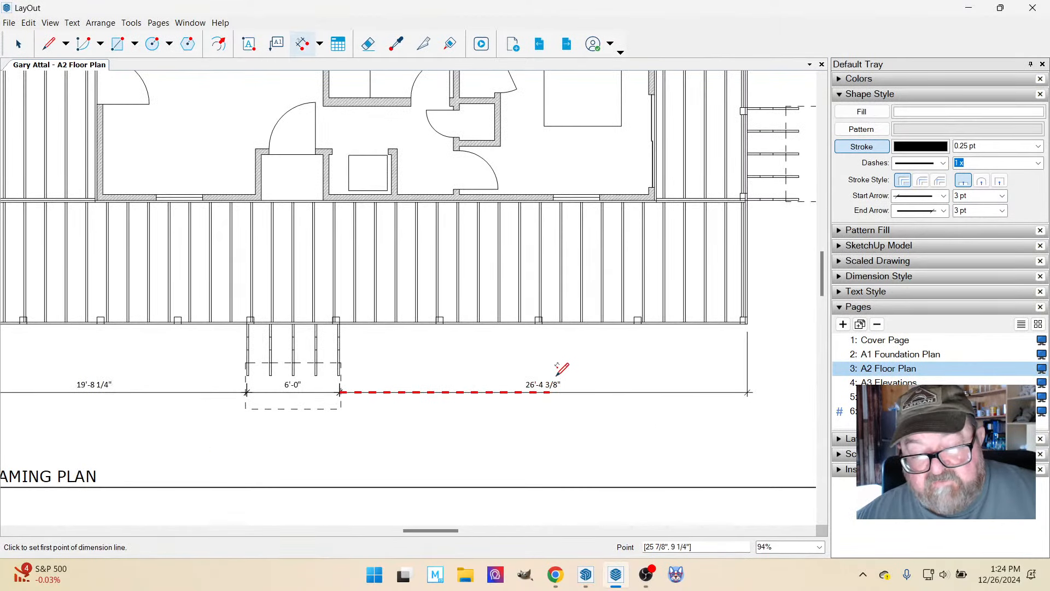
scroll(558, 374, up, 1)
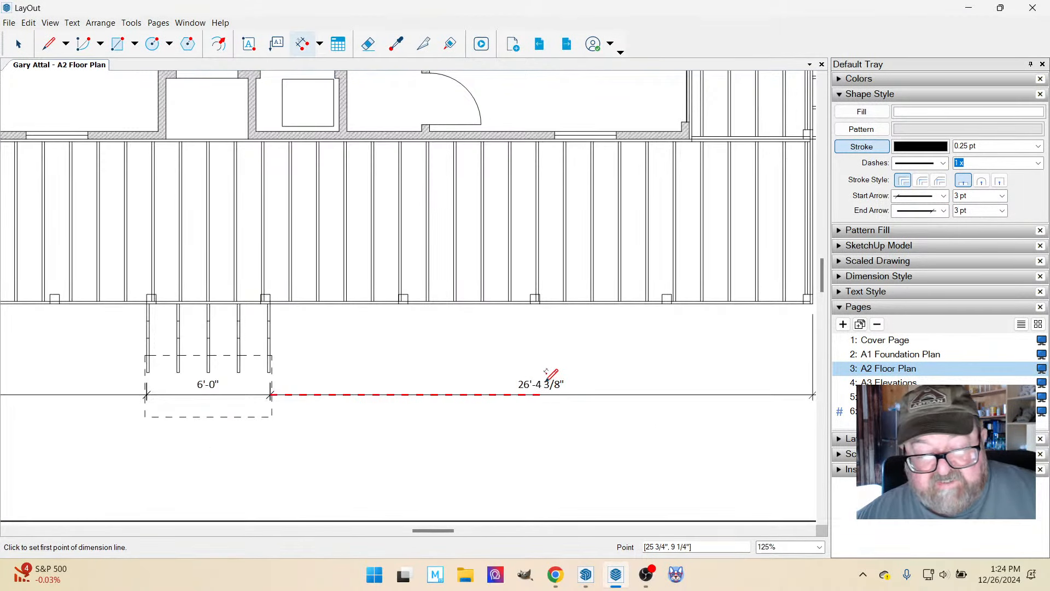
scroll(563, 380, down, 2)
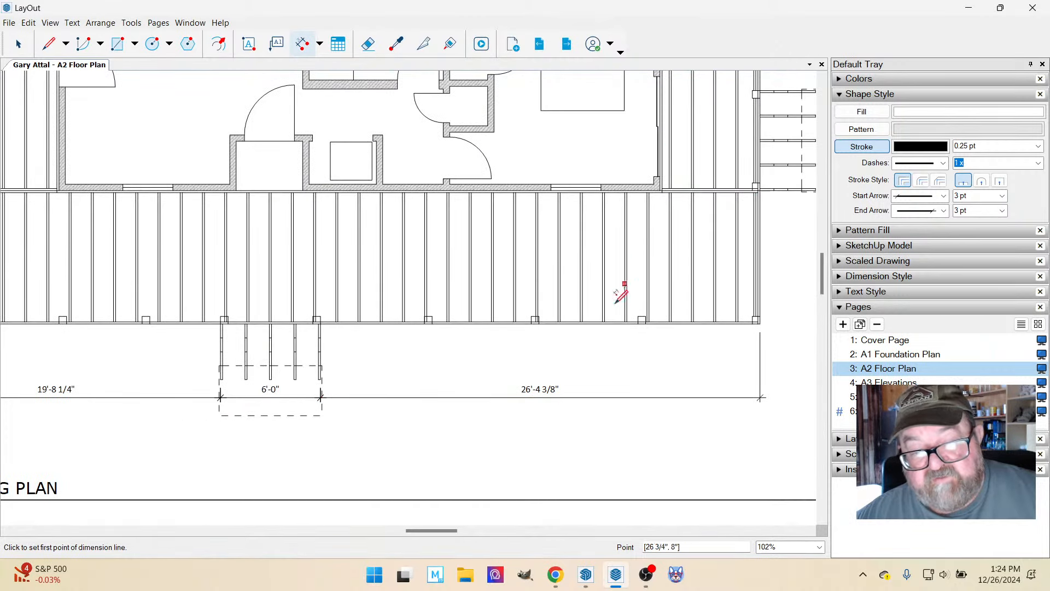
scroll(571, 415, down, 2)
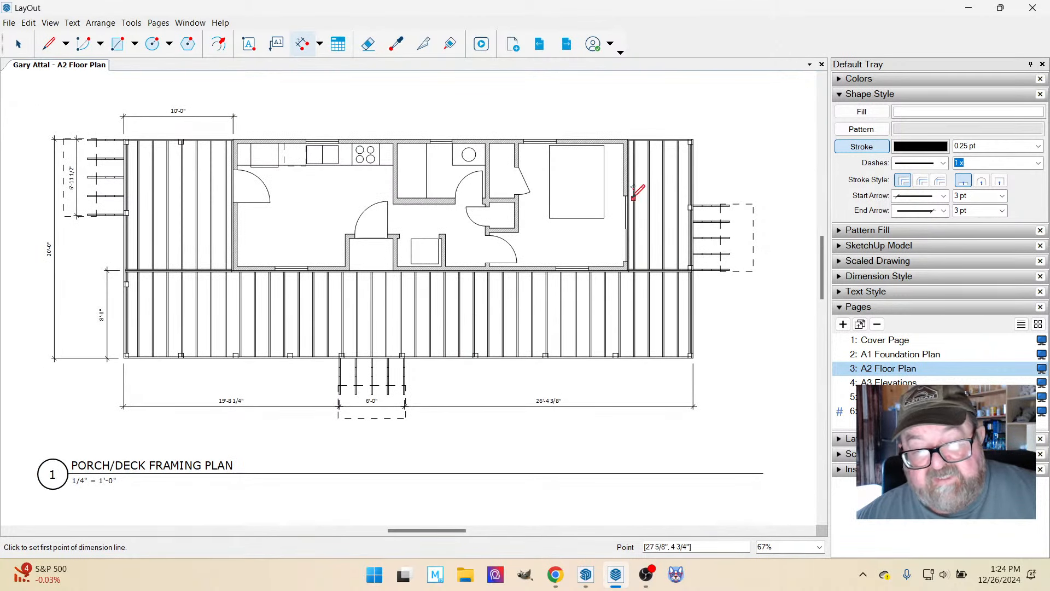
Examine the framing plan's upper edge against the floor plan's upper dimension strings for missing deck dimensions.
scroll(272, 113, up, 3)
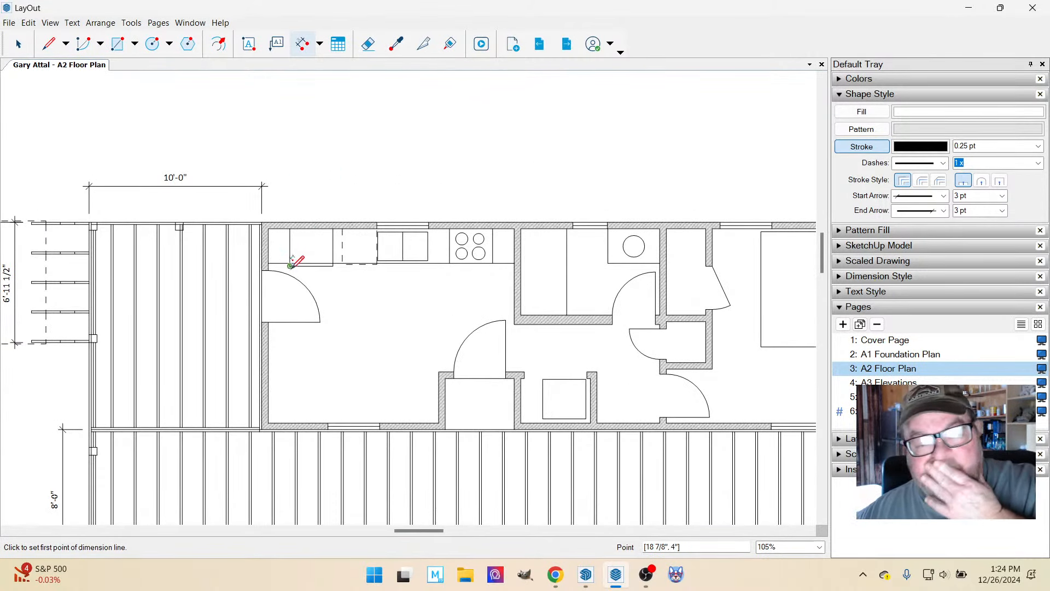
scroll(293, 262, down, 3)
scroll(305, 253, down, 3)
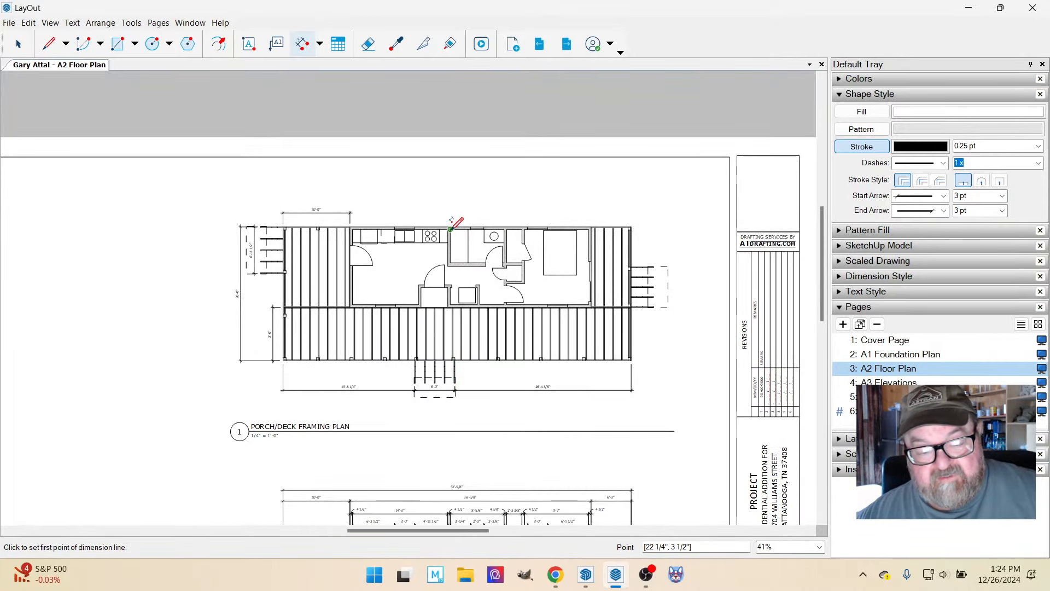
scroll(470, 391, up, 6)
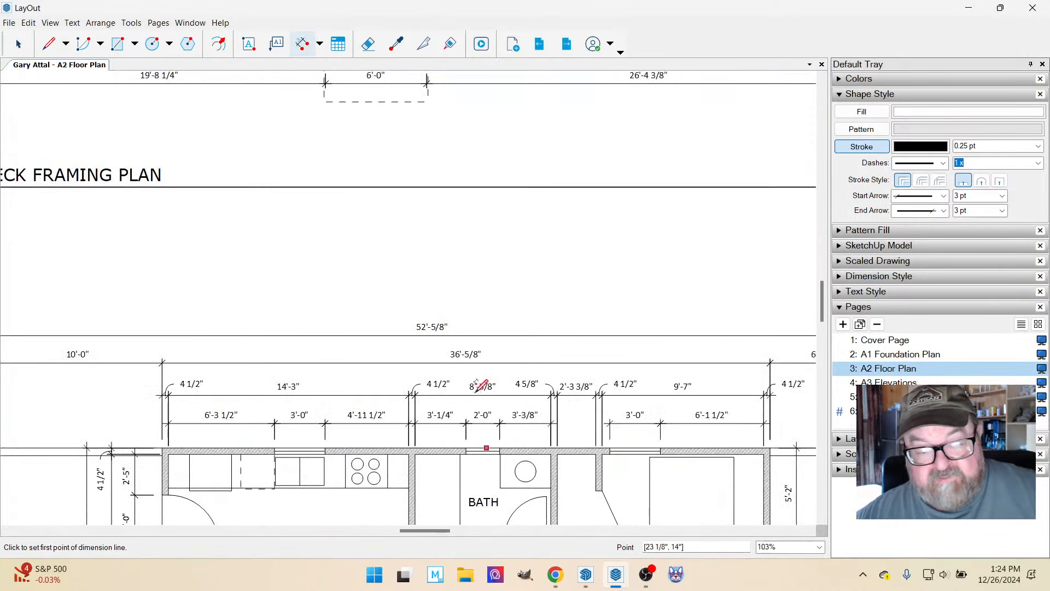
scroll(481, 385, up, 2)
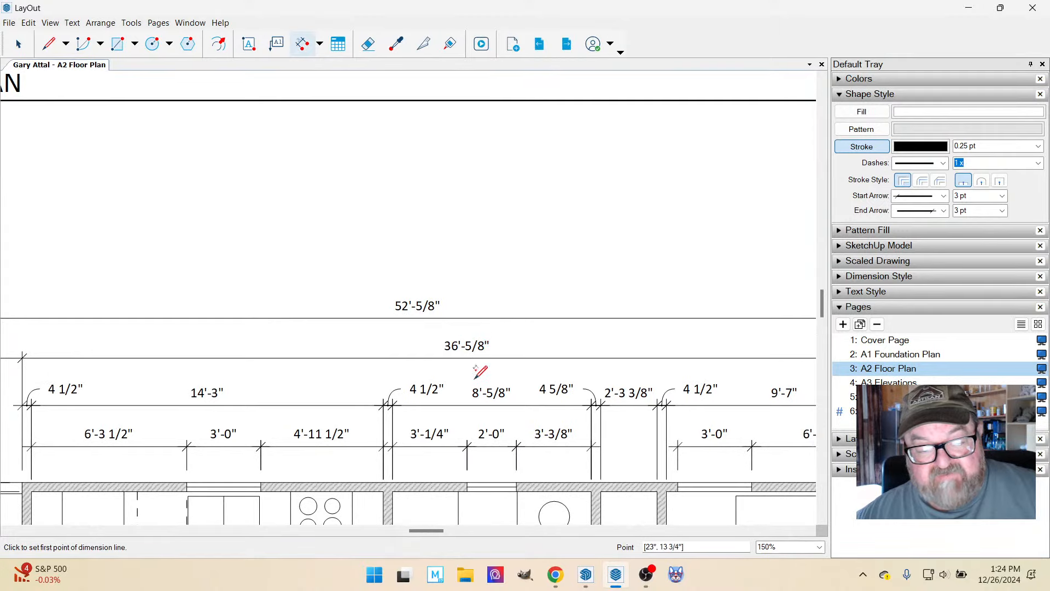
scroll(487, 476, down, 7)
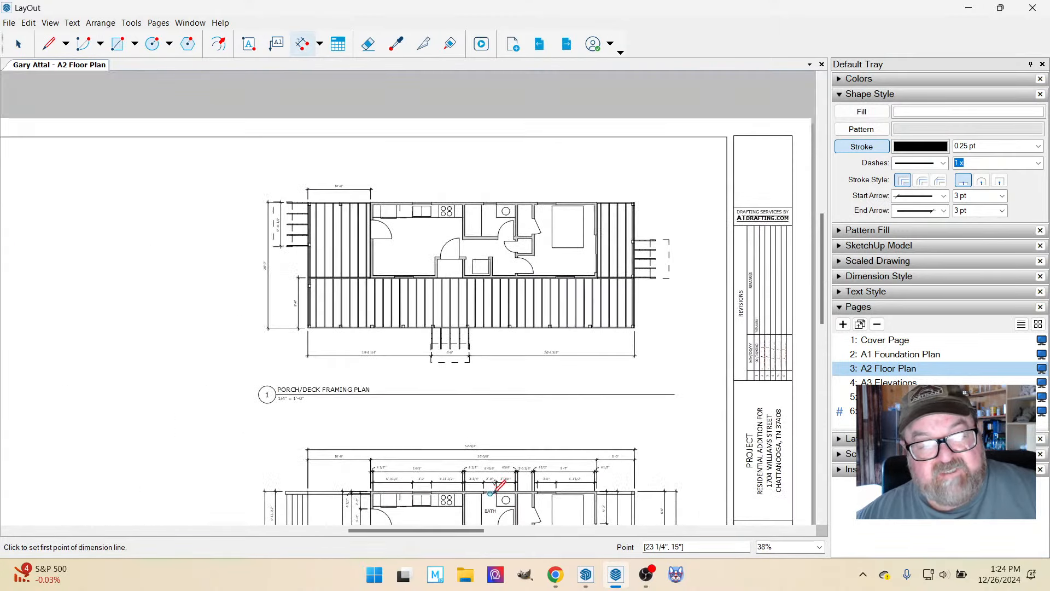
scroll(481, 156, up, 1)
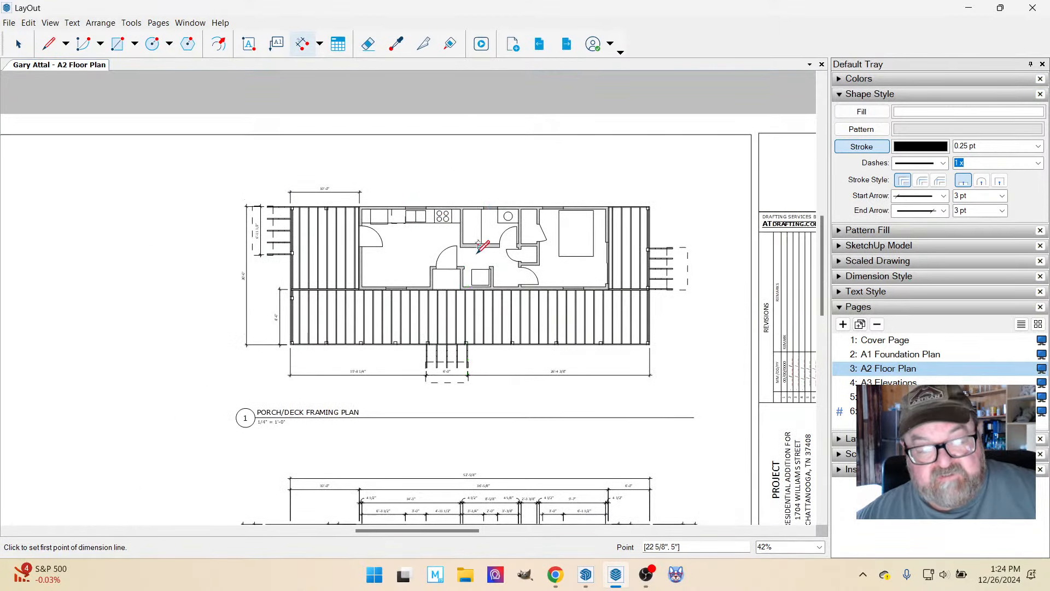
scroll(479, 246, down, 1)
Dimension the right side deck's width above the framing plan, aligned with the left side deck's width dimension.
scroll(643, 186, up, 5)
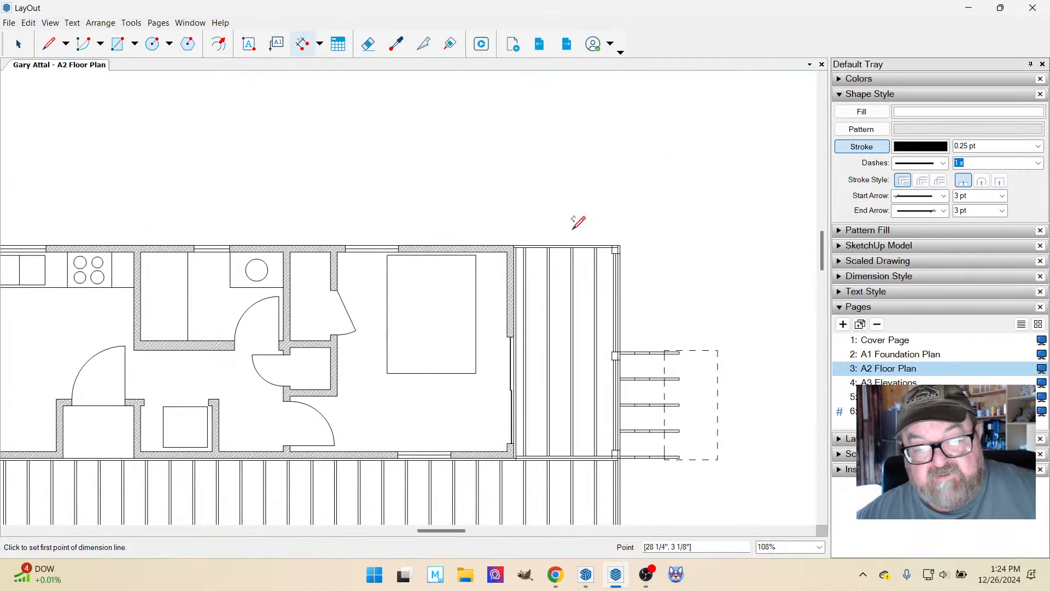
click(620, 245)
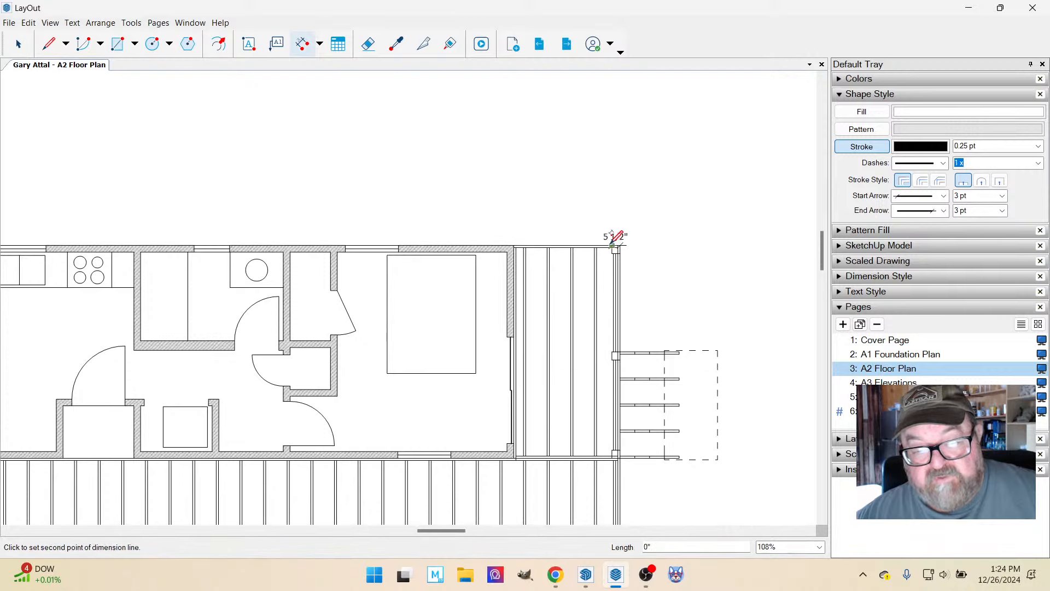
click(515, 245)
scroll(514, 240, down, 3)
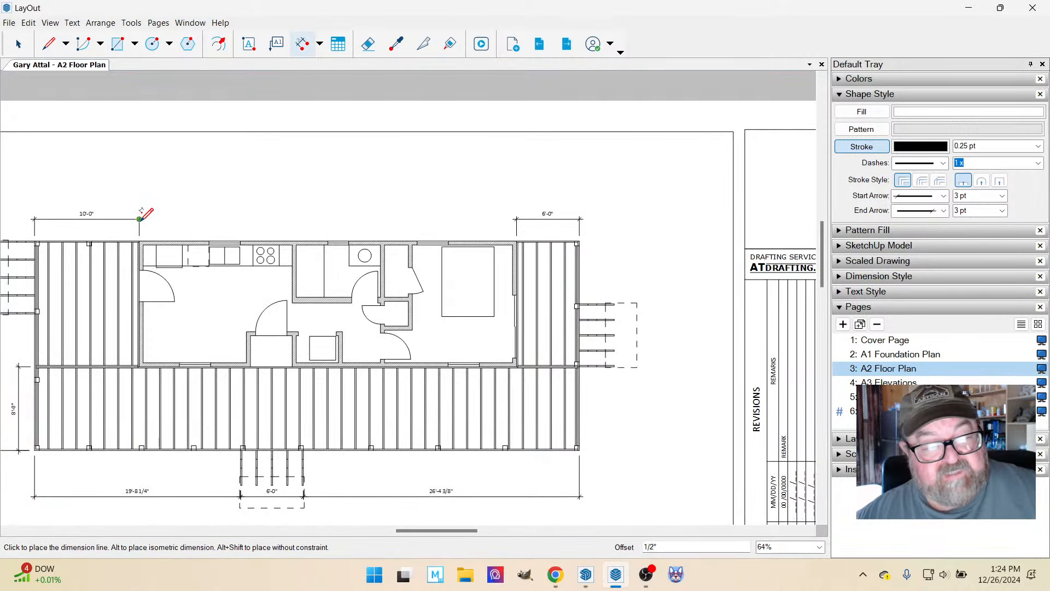
click(140, 219)
scroll(607, 268, down, 1)
Dimension the framing plan's right side from the deck's upper corner to the near edge of the side stair.
scroll(657, 355, up, 3)
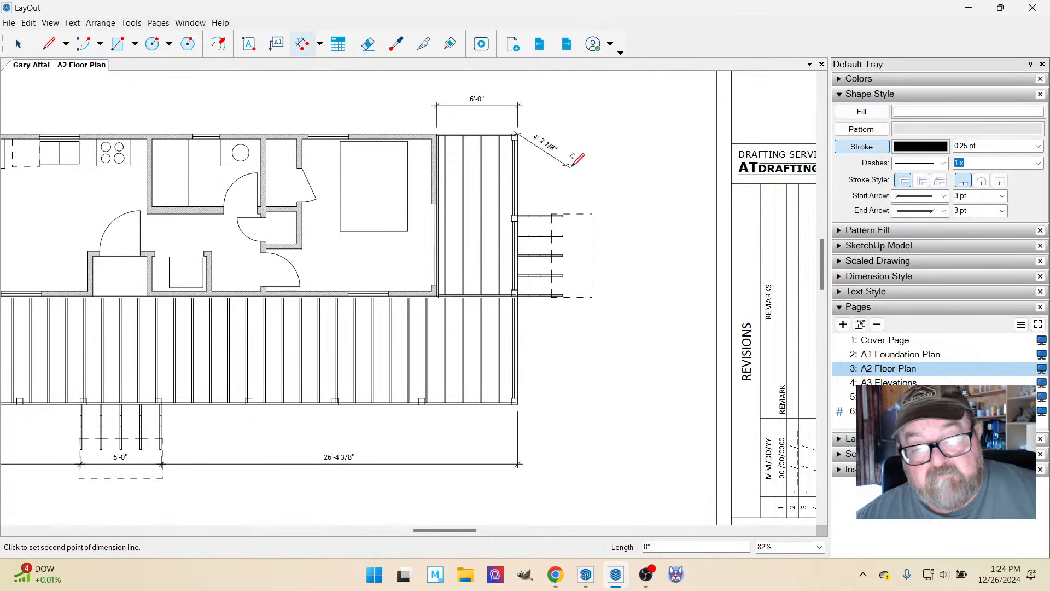
scroll(567, 208, up, 2)
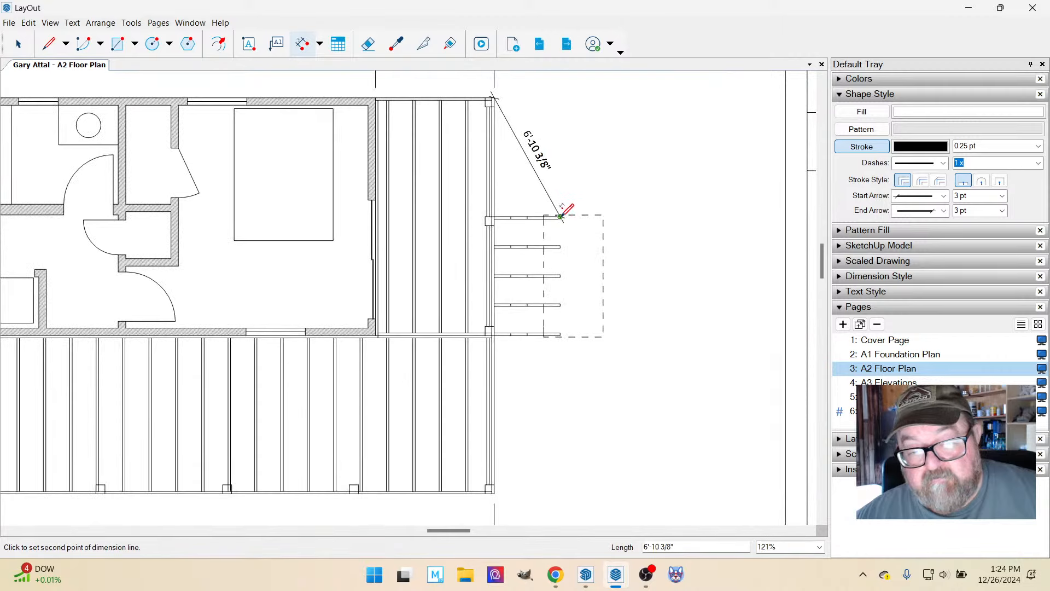
click(560, 217)
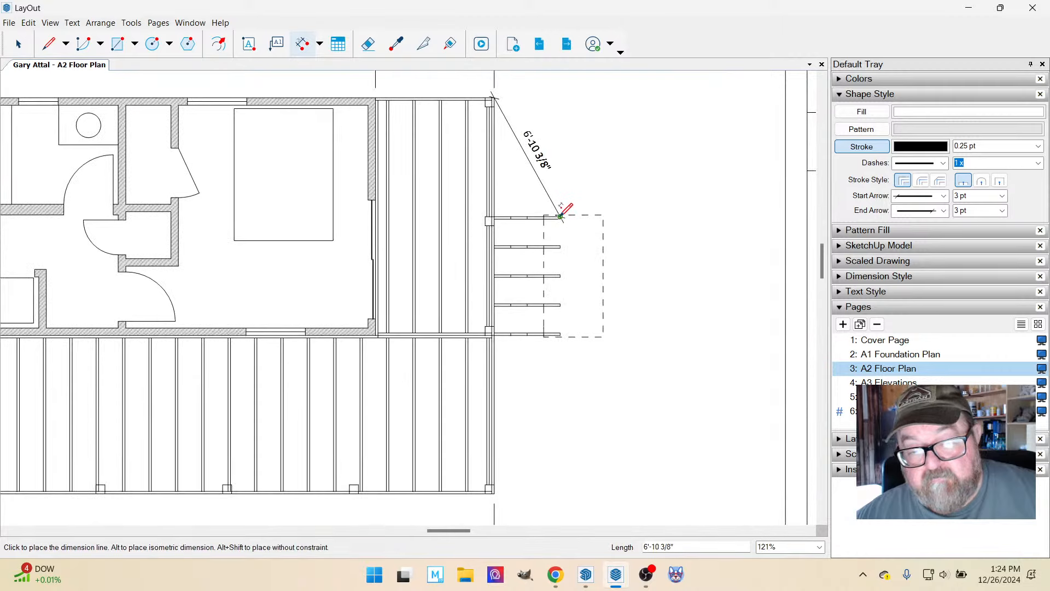
click(589, 214)
Dimension the right side stair's width on the framing plan, aligned with the adjacent corner-to-stair dimension line.
scroll(588, 315, up, 3)
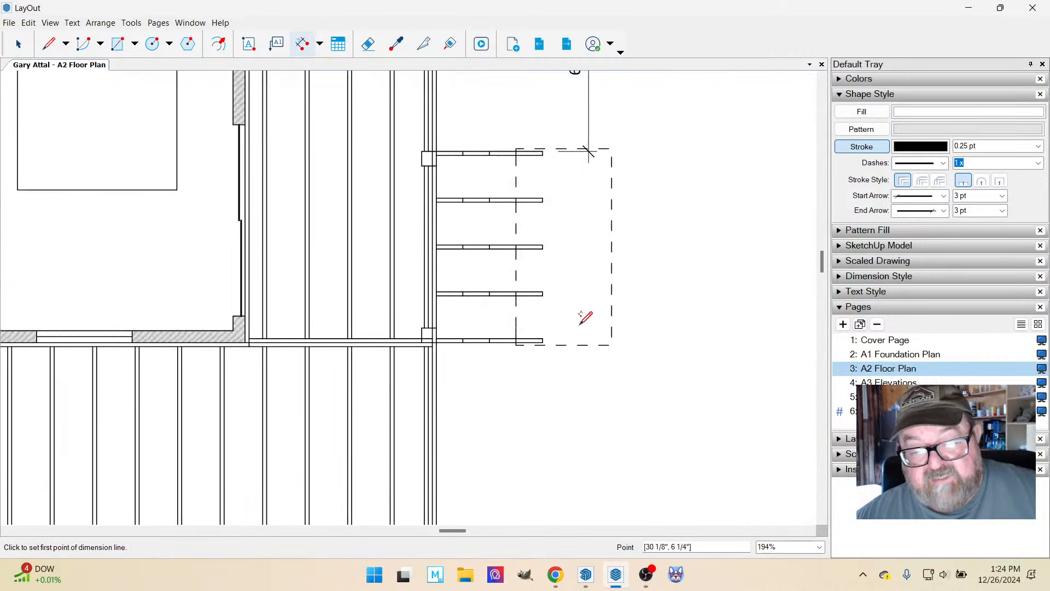
click(545, 344)
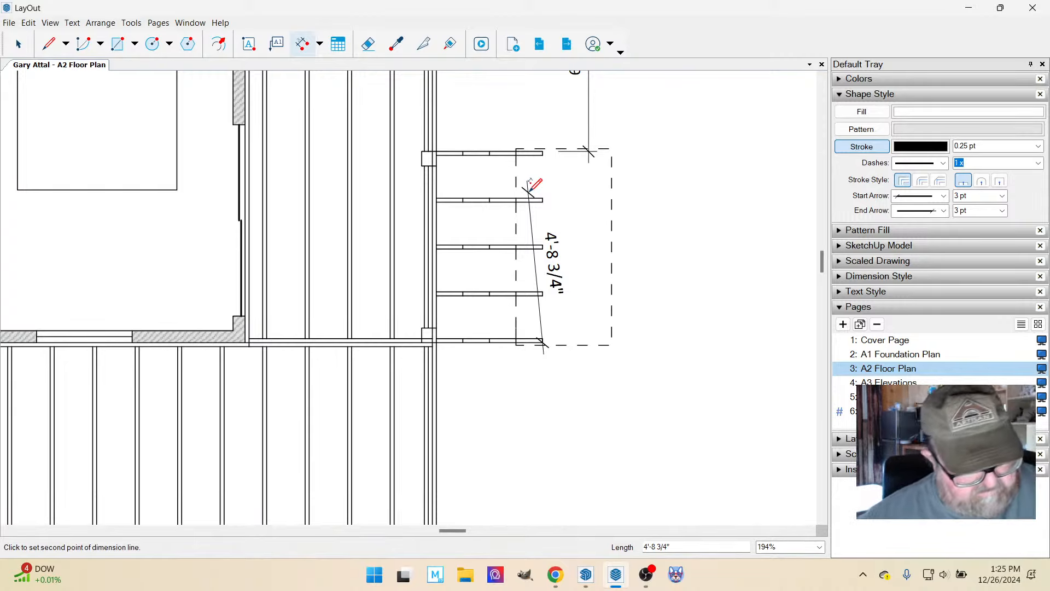
click(543, 148)
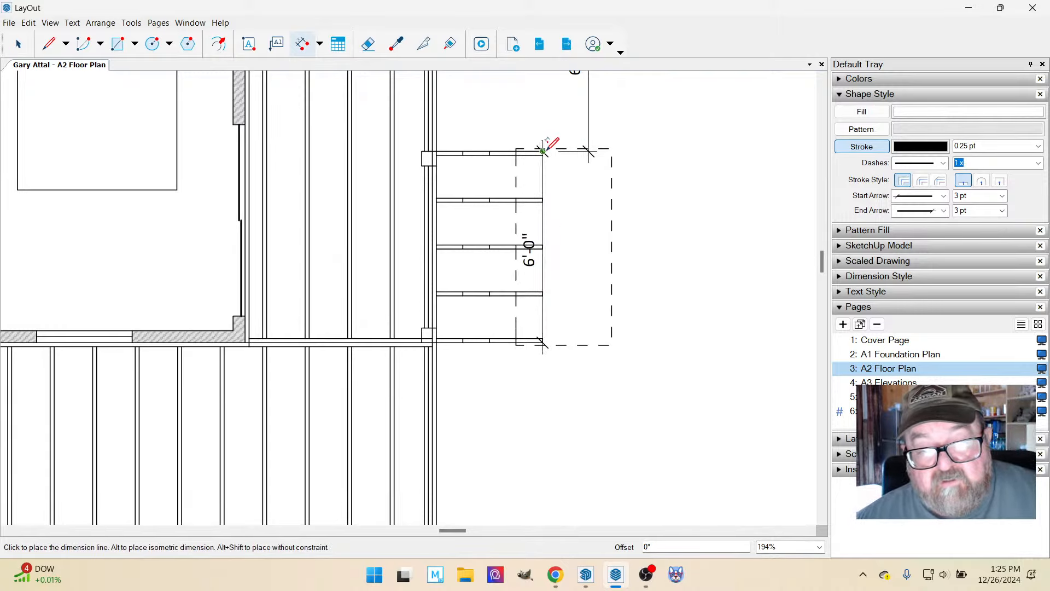
click(586, 148)
Dimension from the porch's lower right corner to the side stair's lower edge, aligned with the stair width dimension.
scroll(580, 164, down, 2)
scroll(579, 186, down, 3)
scroll(524, 335, up, 4)
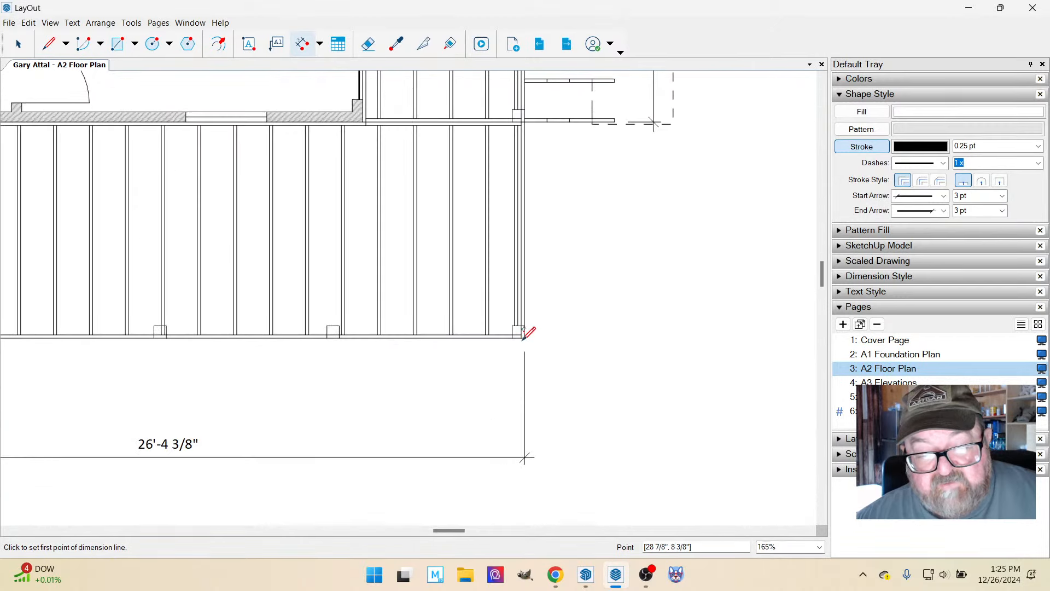
click(524, 336)
scroll(537, 336, up, 3)
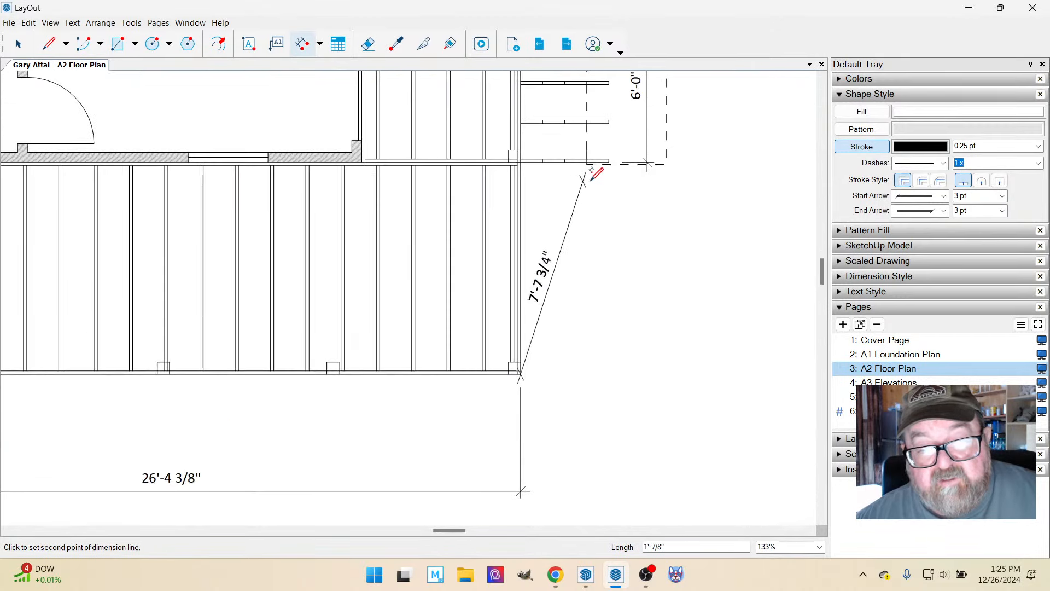
click(612, 155)
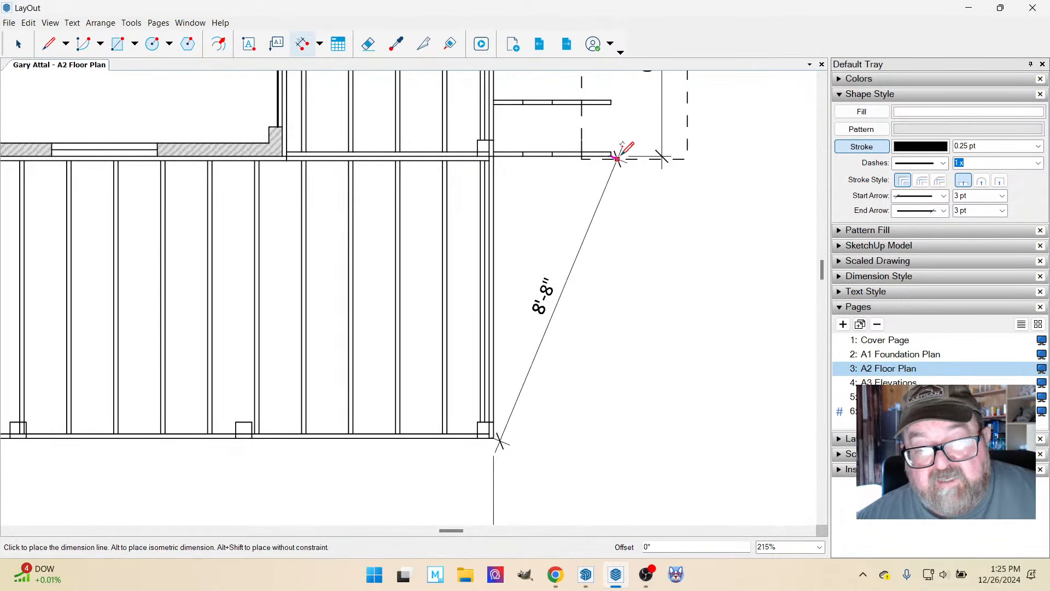
click(662, 150)
Dimension the framing plan's overall right side depth between the deck's outer corners, placed outside the segment dimensions.
scroll(574, 336, down, 2)
scroll(574, 334, down, 3)
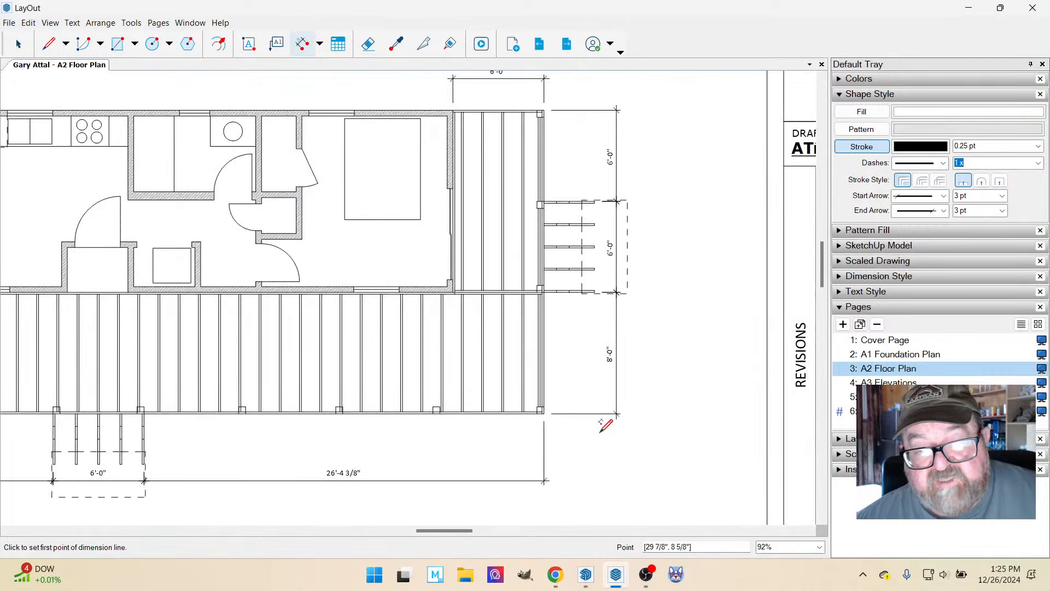
scroll(589, 83, up, 1)
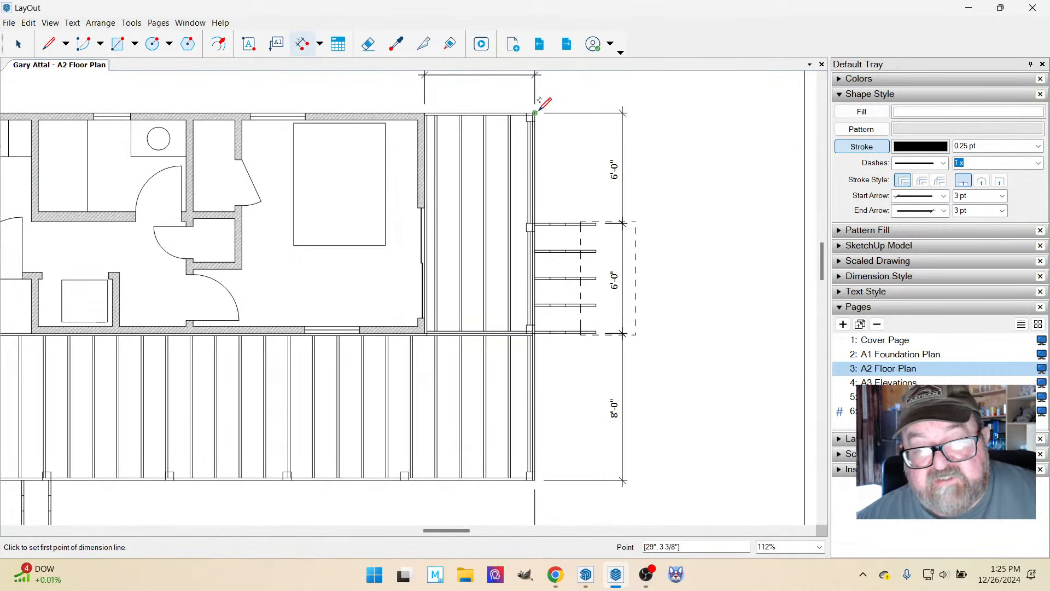
click(536, 113)
scroll(547, 219, down, 1)
scroll(558, 402, up, 1)
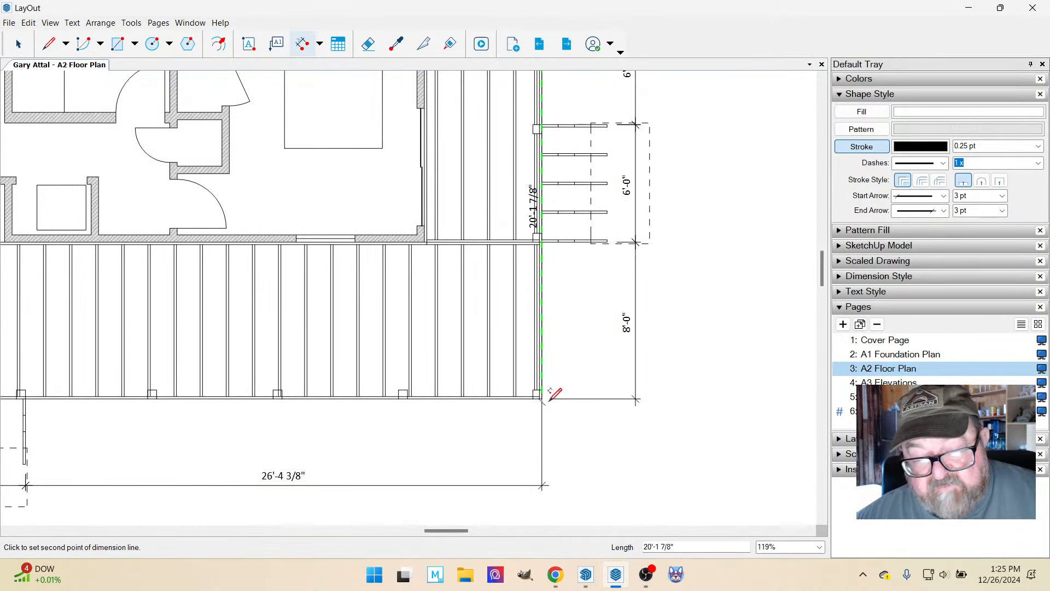
click(549, 399)
scroll(550, 399, down, 2)
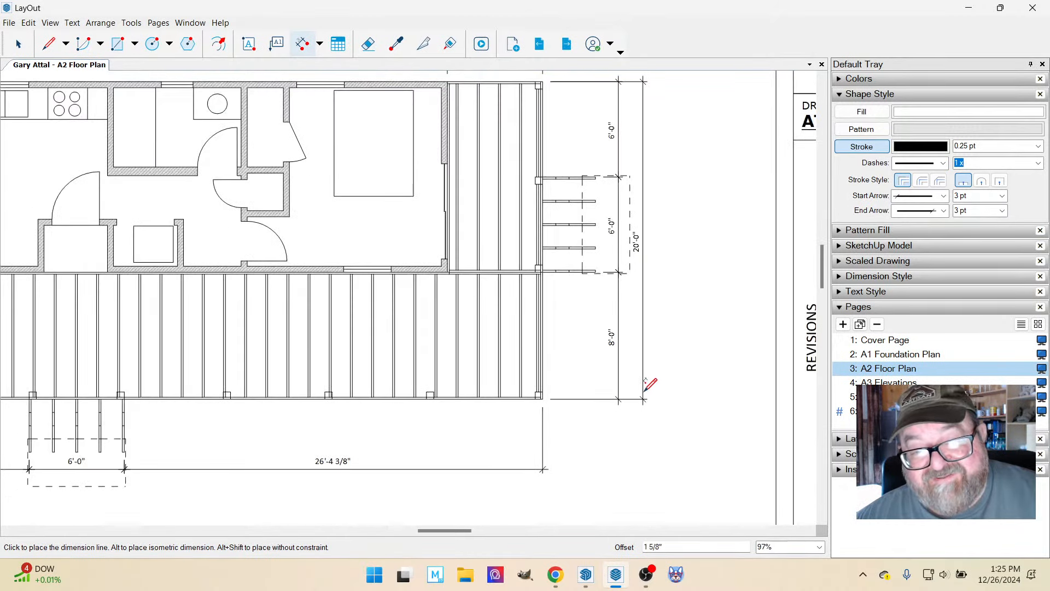
click(659, 380)
scroll(595, 284, down, 3)
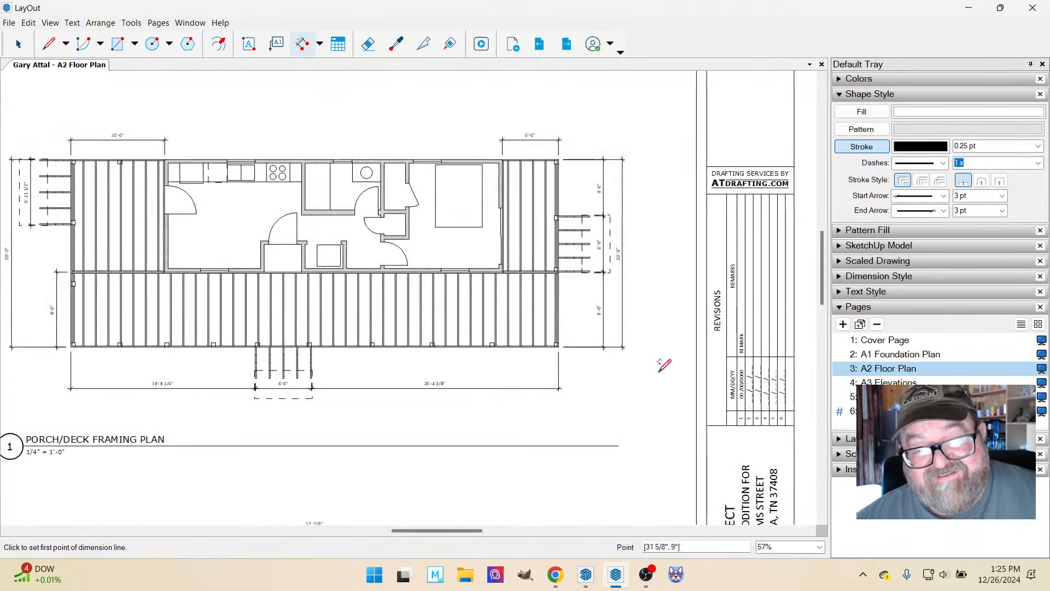
Dimension the framing plan's overall width between the porch's lower outer corners, placed below the stair and segment dimensions.
scroll(657, 375, down, 2)
scroll(361, 437, up, 2)
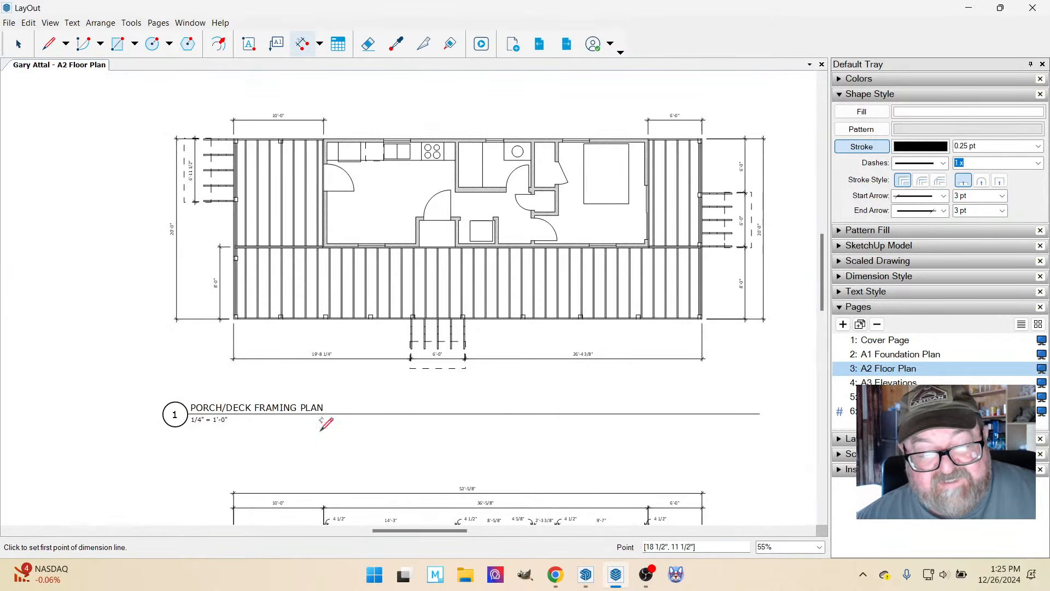
scroll(183, 372, up, 2)
scroll(200, 342, up, 4)
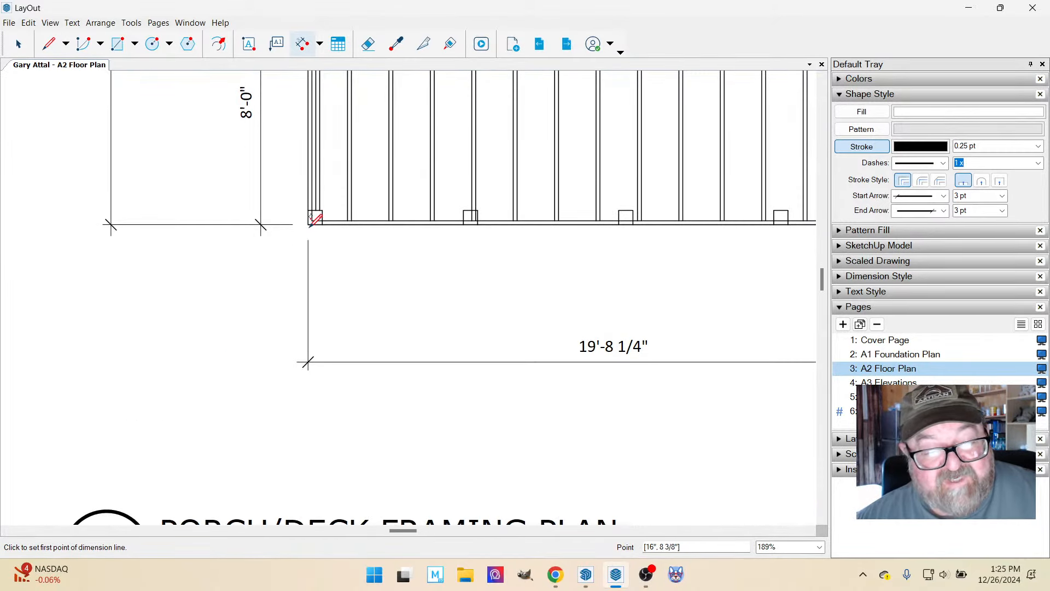
scroll(309, 222, down, 6)
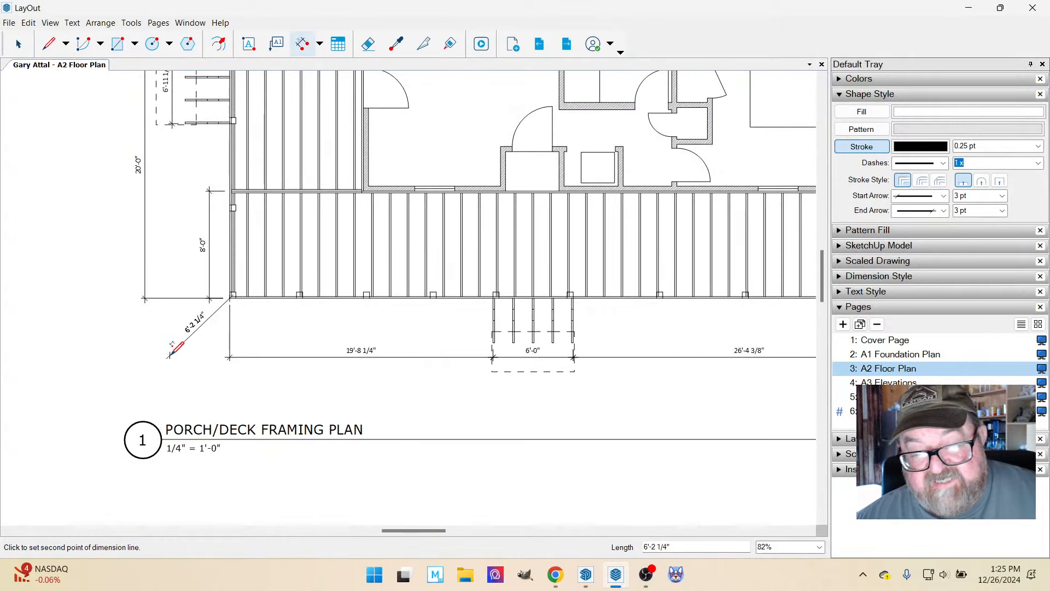
scroll(712, 307, up, 3)
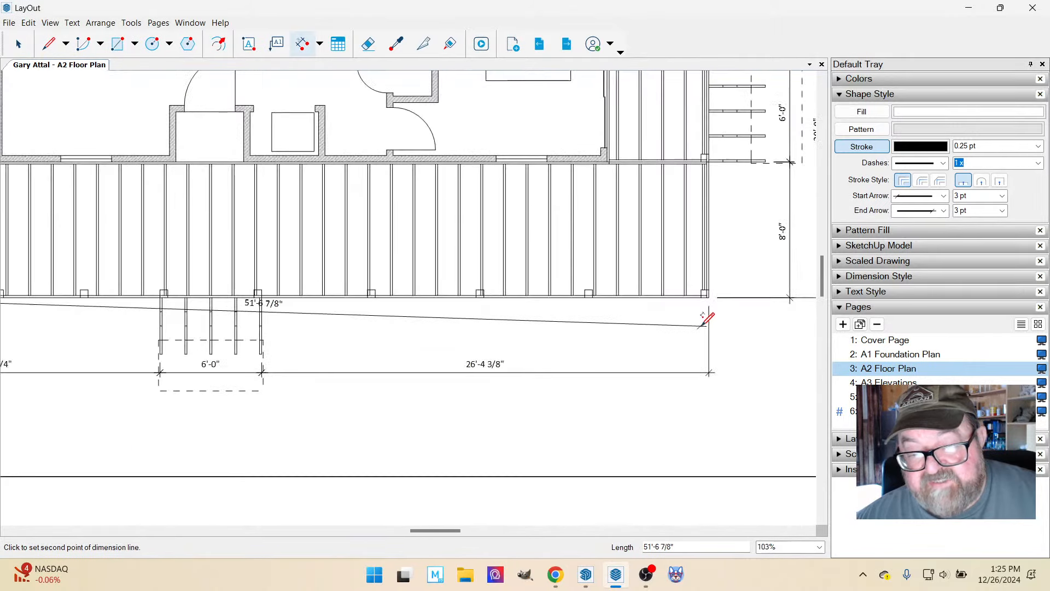
click(710, 299)
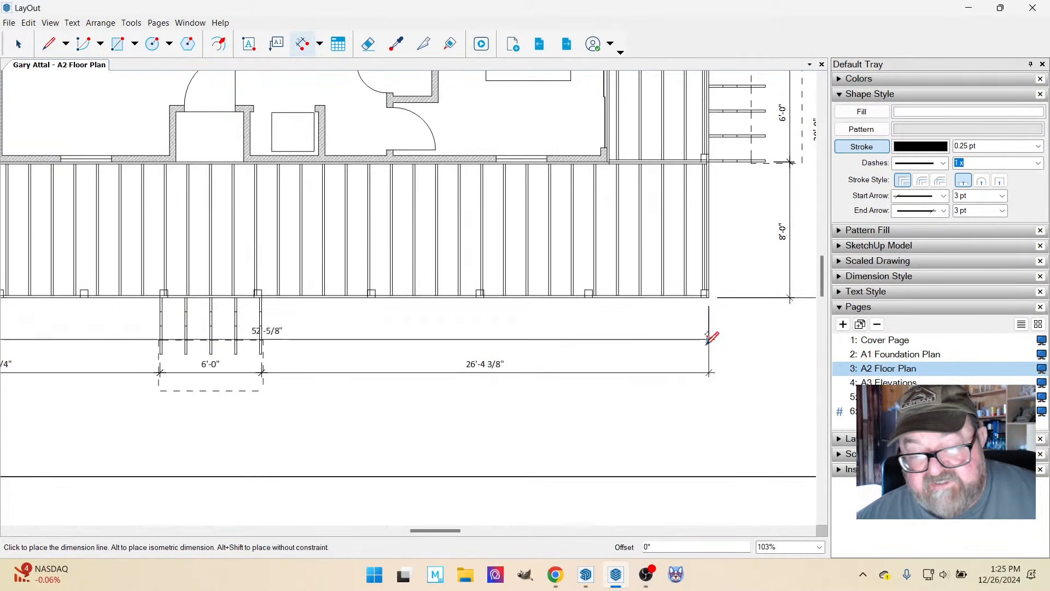
click(706, 413)
scroll(706, 413, down, 2)
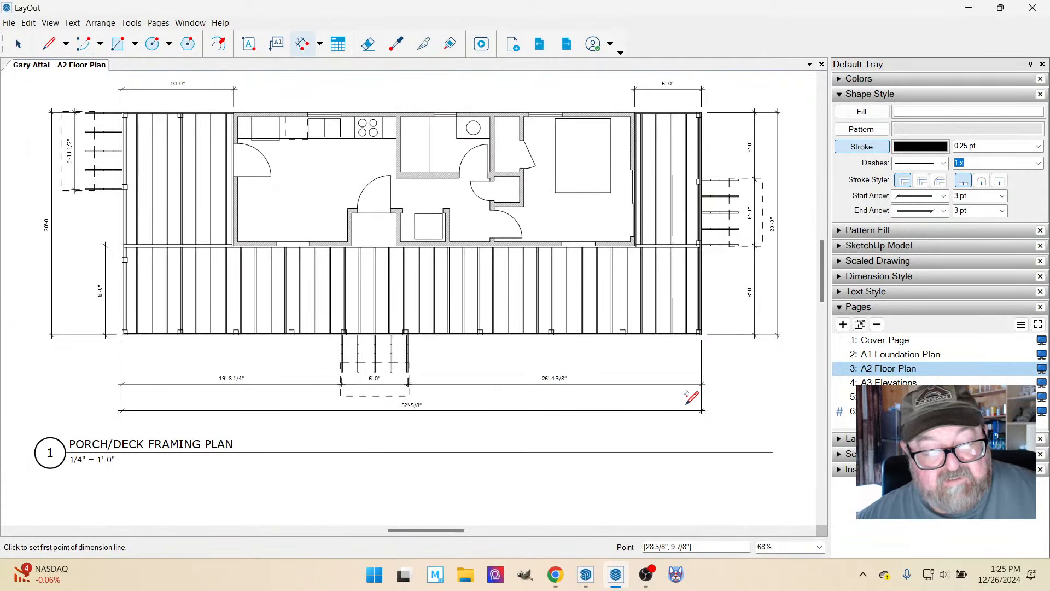
Compare the framing plan's dimensions with those on the floor plan below it on the A2 sheet.
scroll(366, 404, up, 2)
scroll(389, 269, down, 2)
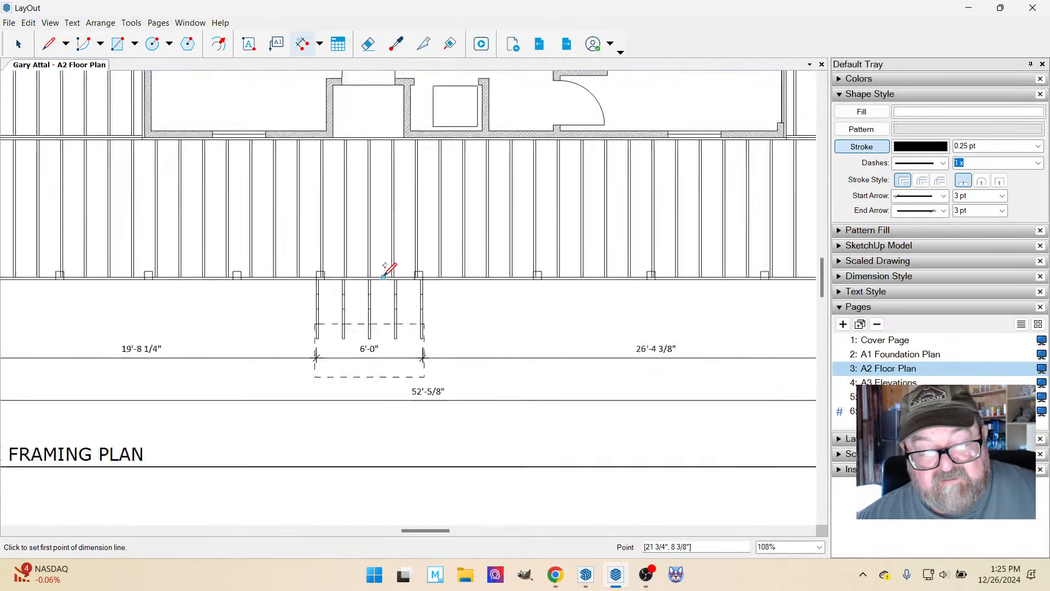
scroll(386, 274, down, 2)
scroll(388, 272, up, 5)
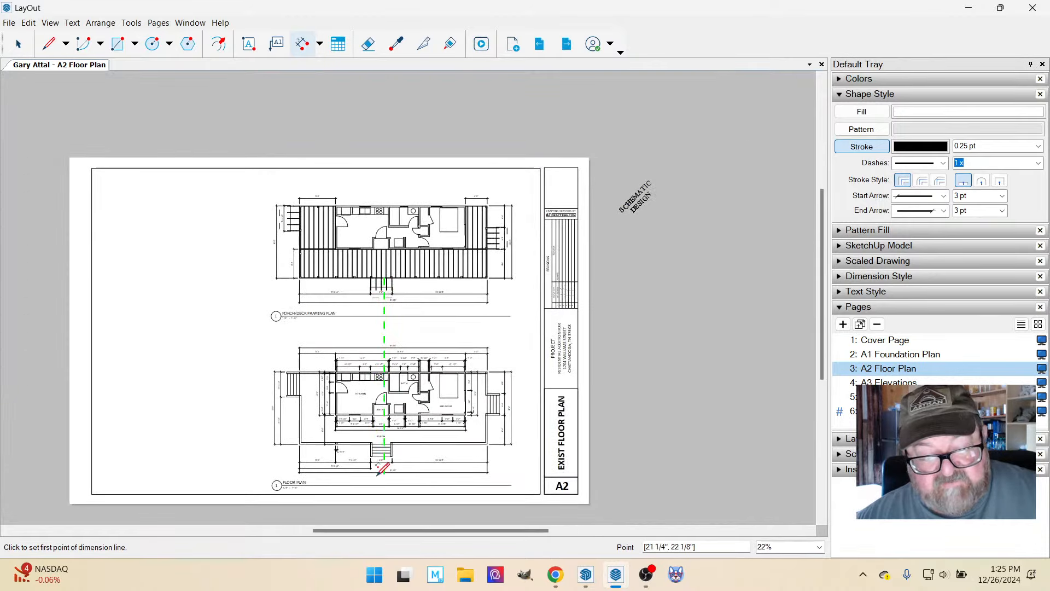
scroll(422, 452, up, 2)
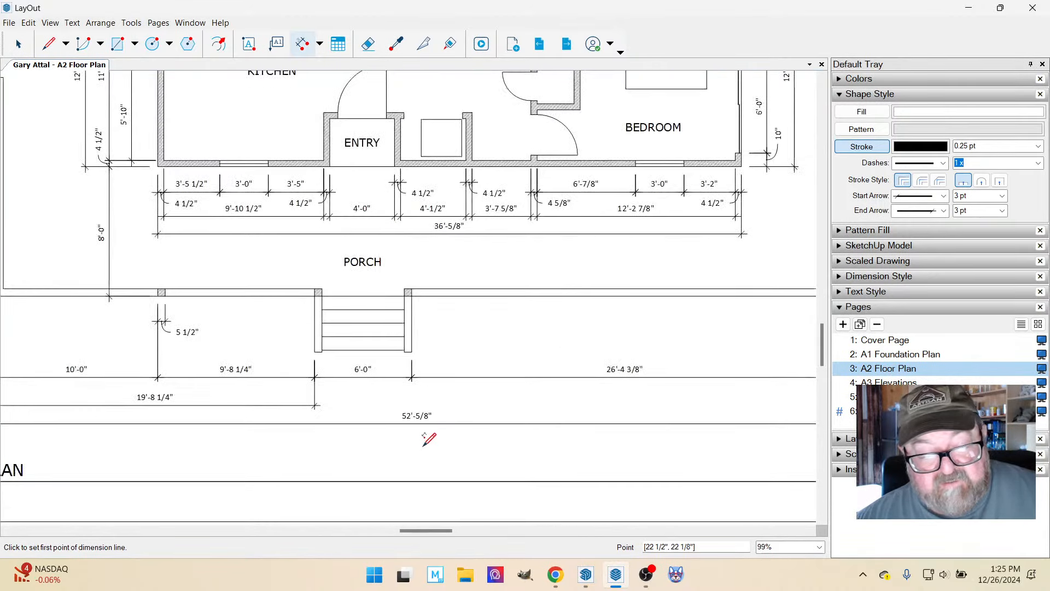
scroll(427, 434, down, 6)
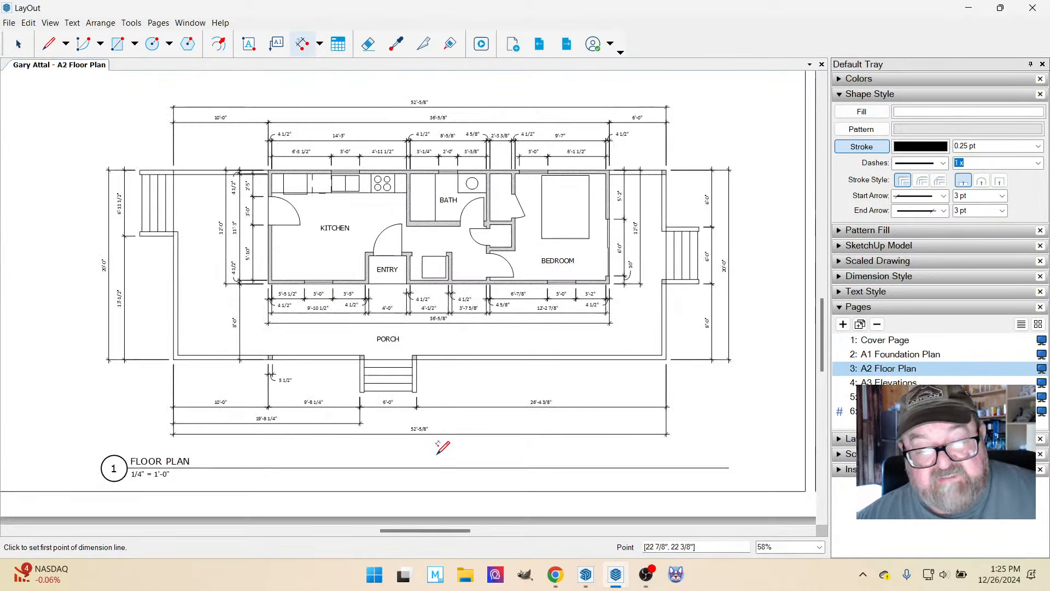
scroll(451, 393, down, 1)
scroll(432, 432, up, 1)
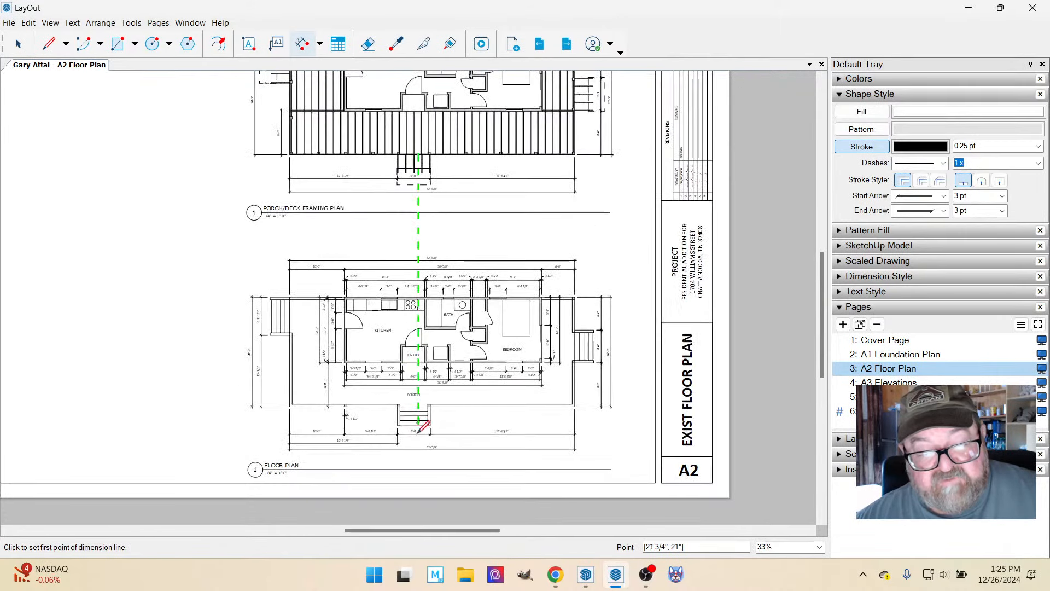
scroll(440, 450, up, 2)
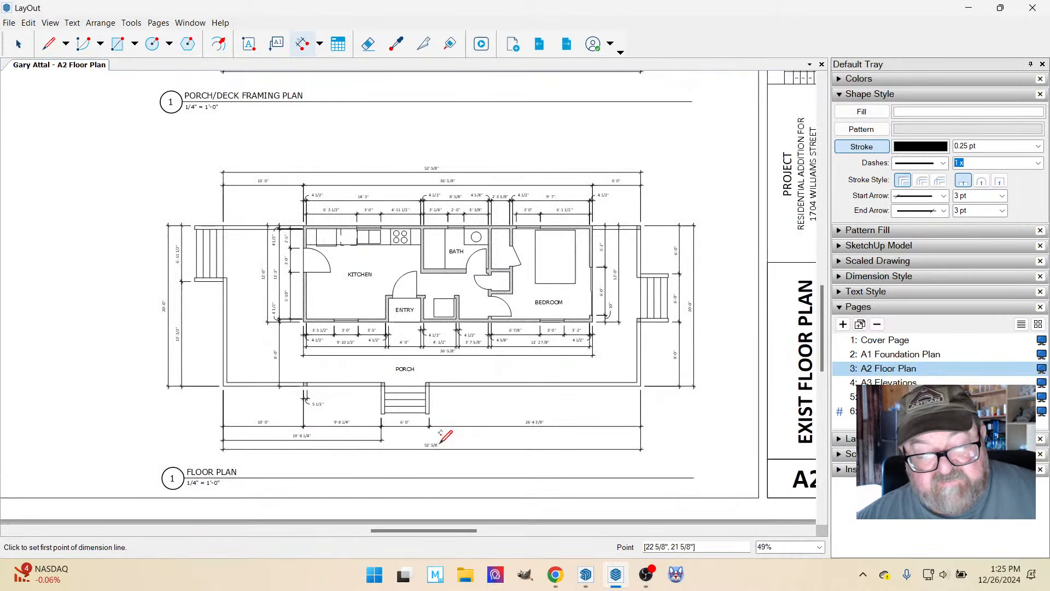
scroll(436, 454, down, 1)
scroll(436, 454, down, 1)
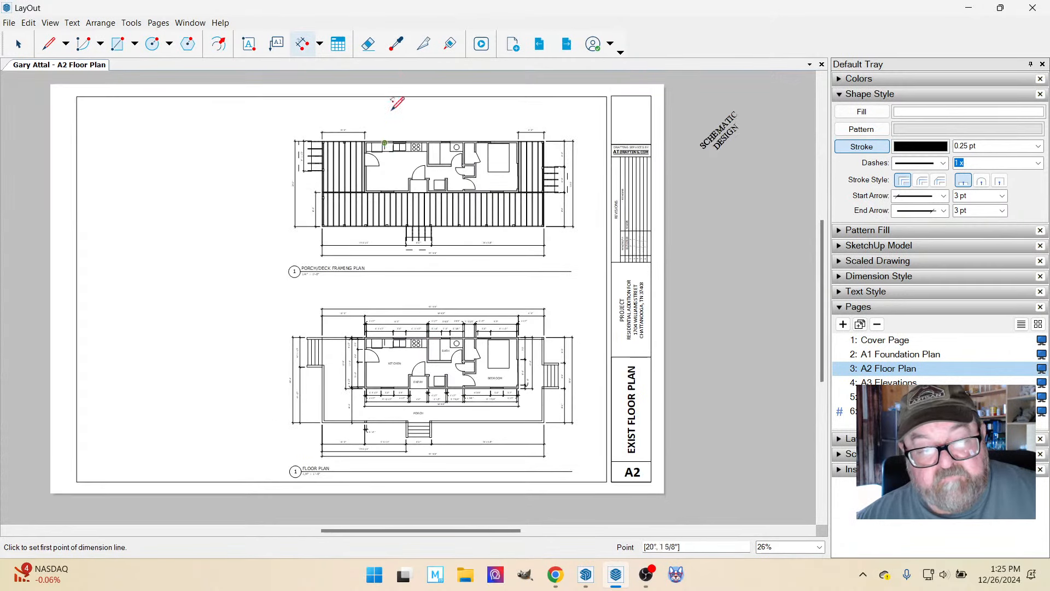
scroll(416, 110, up, 3)
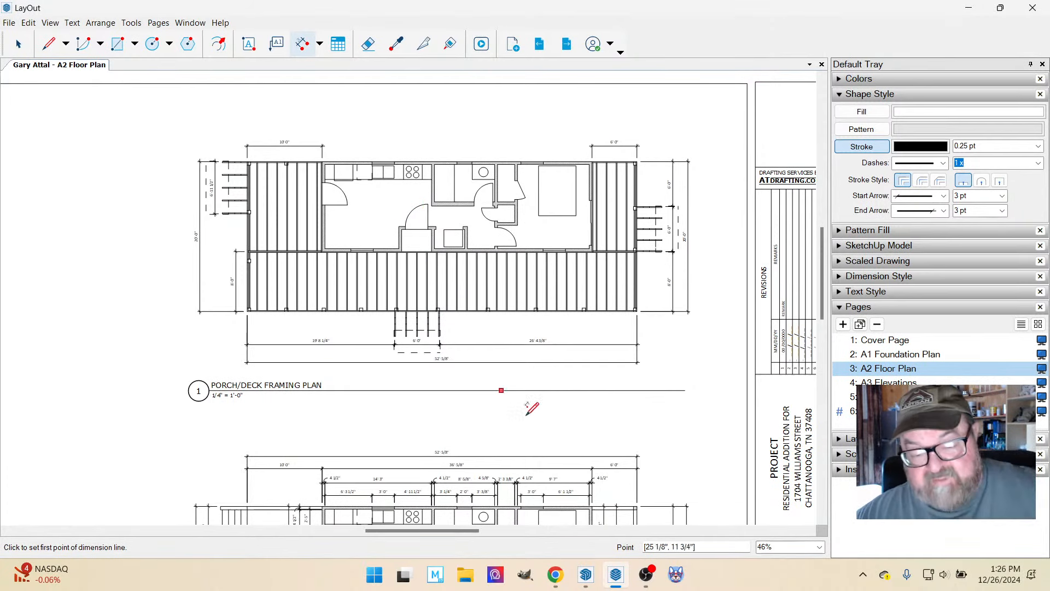
click(555, 574)
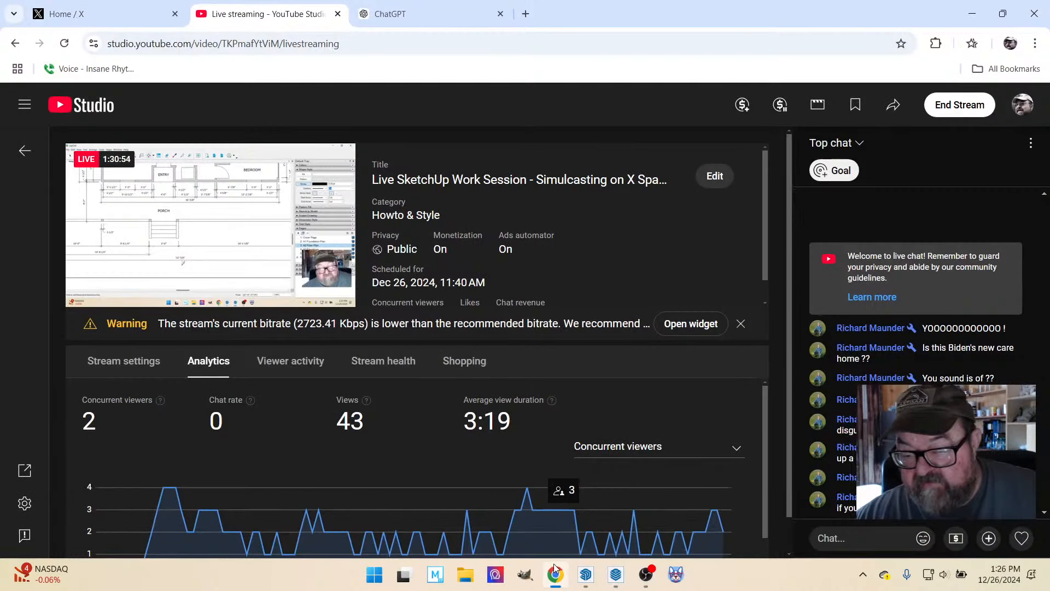
click(614, 576)
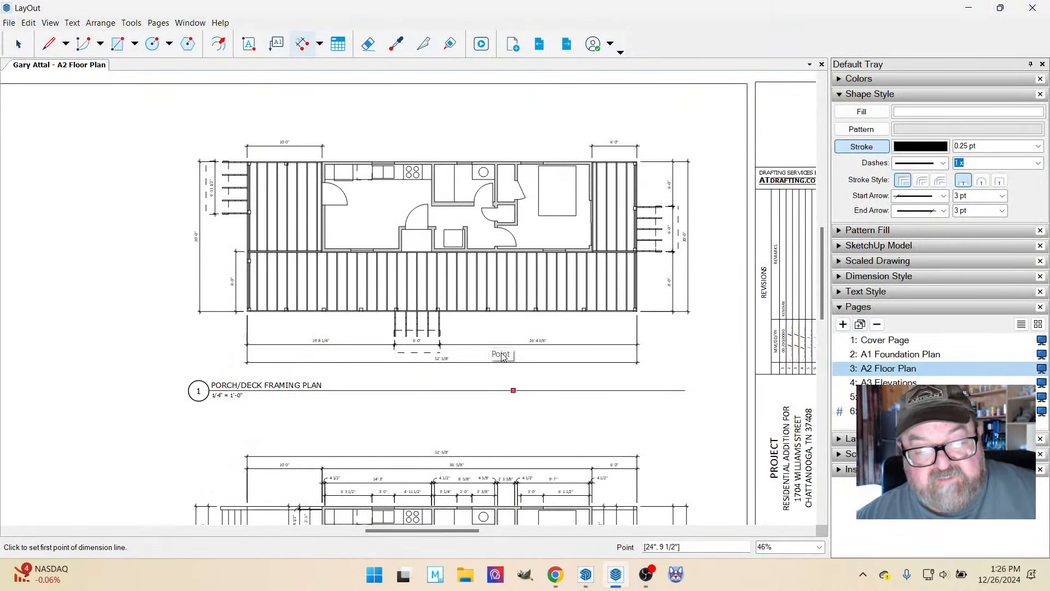
Draw a horizontal line about 4 3/4" long across the front porch joists, starting at the porch's left edge.
scroll(467, 331, up, 2)
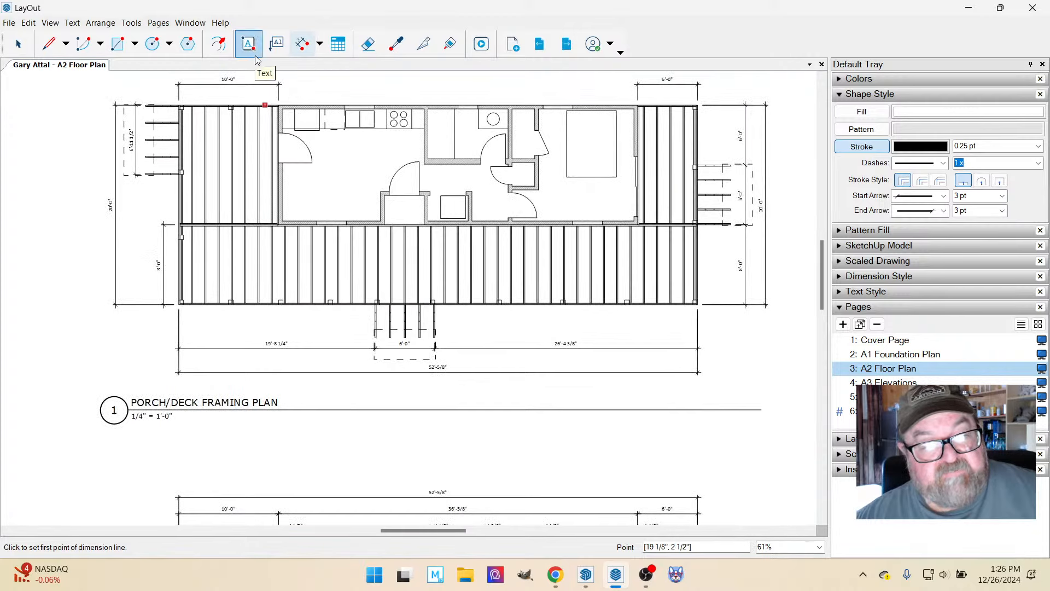
click(48, 44)
scroll(194, 245, up, 2)
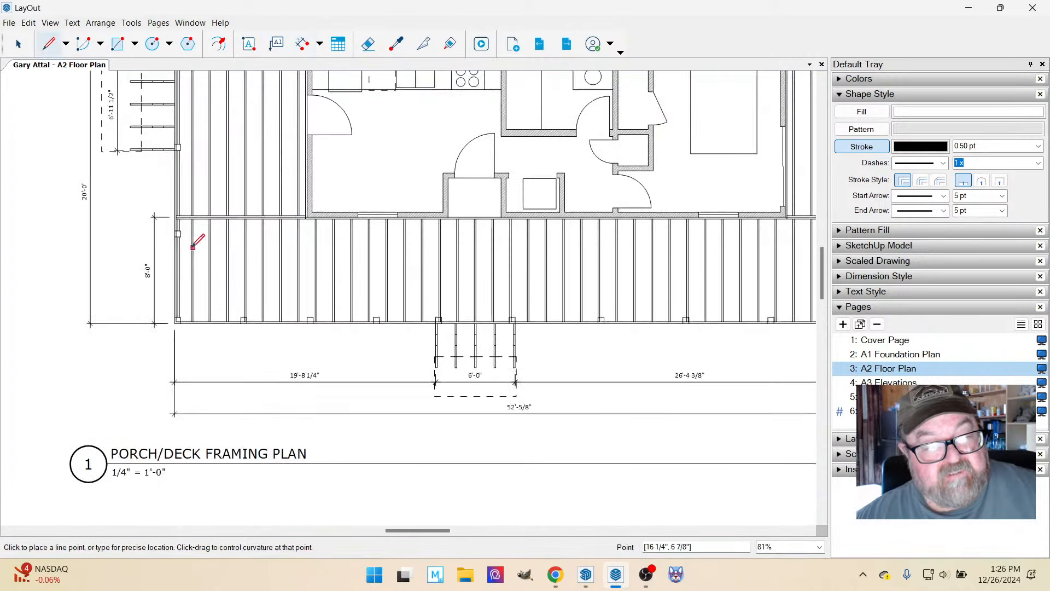
scroll(194, 244, up, 2)
click(175, 277)
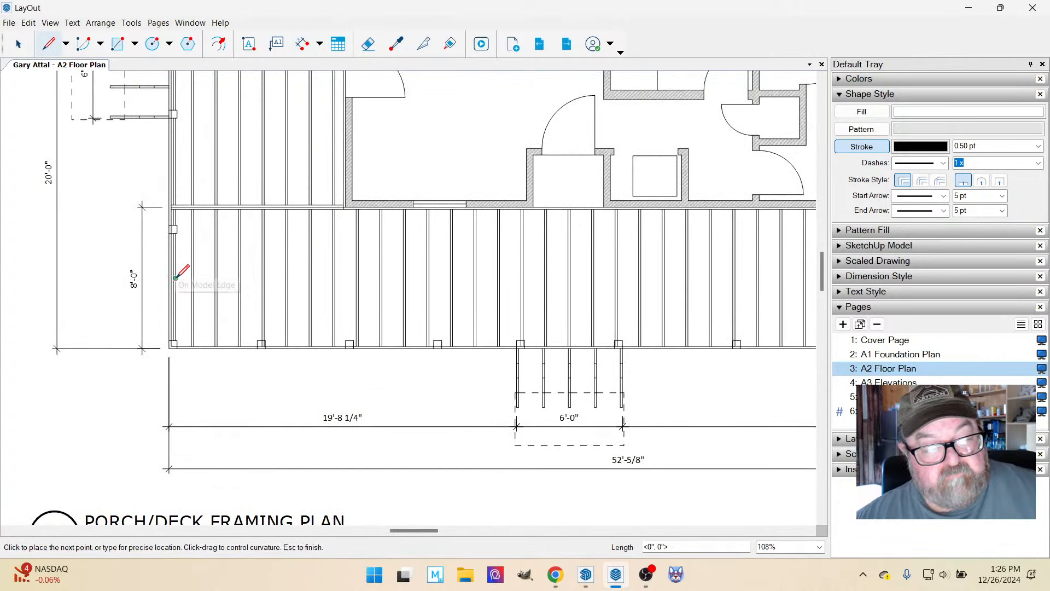
scroll(176, 277, down, 4)
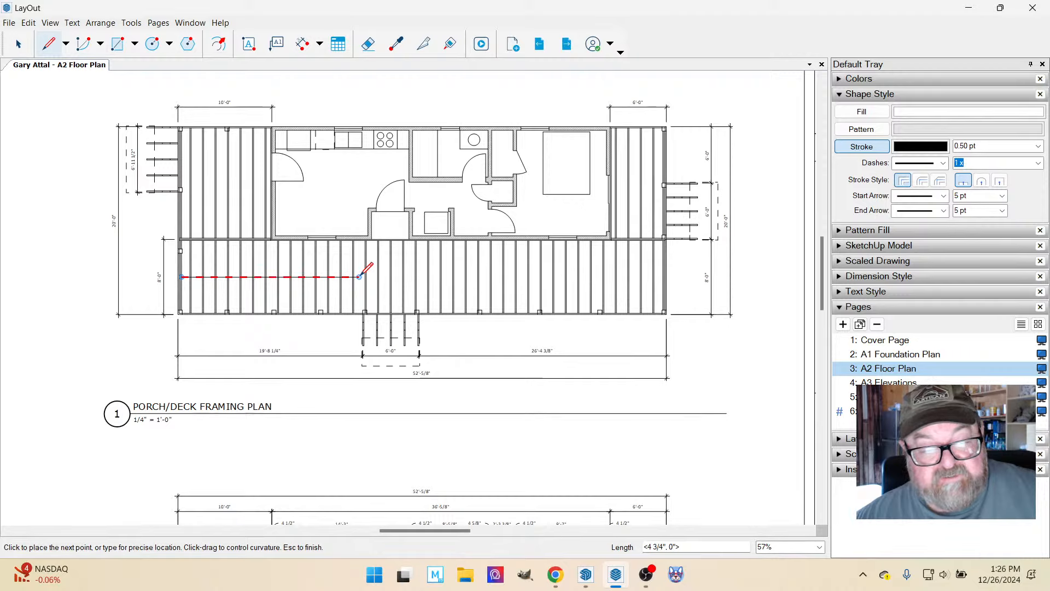
click(360, 277)
key(Escape)
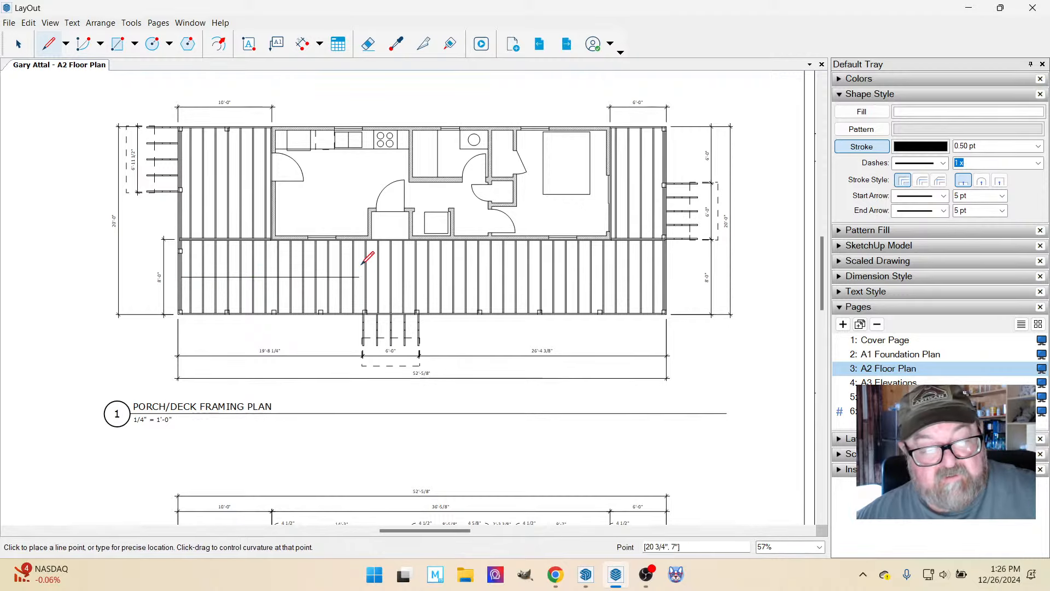
Give the line across the porch joists a solid filled start arrow pointing at the porch's left edge.
key(space)
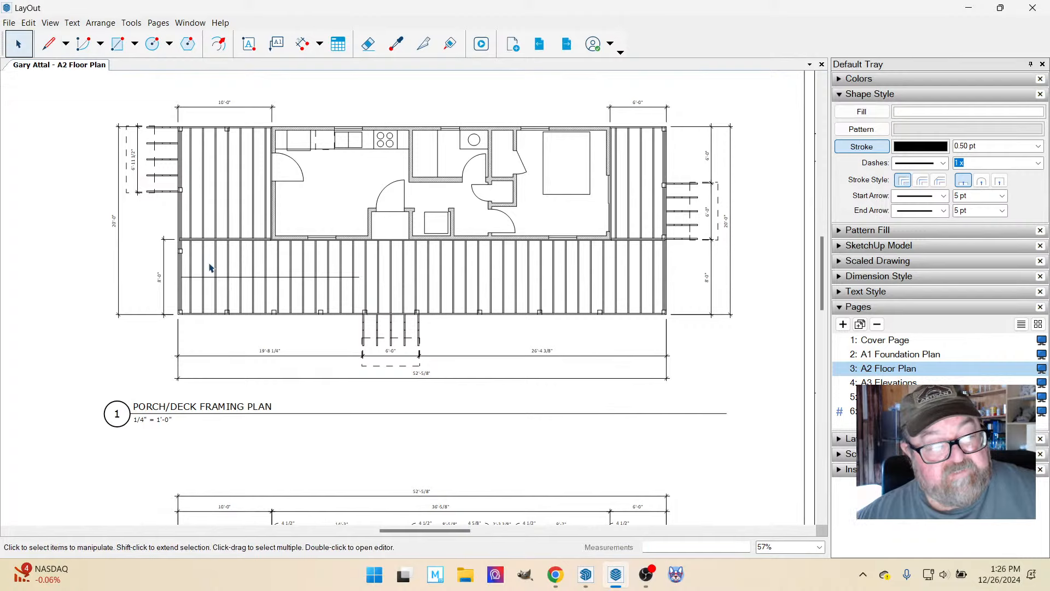
click(240, 277)
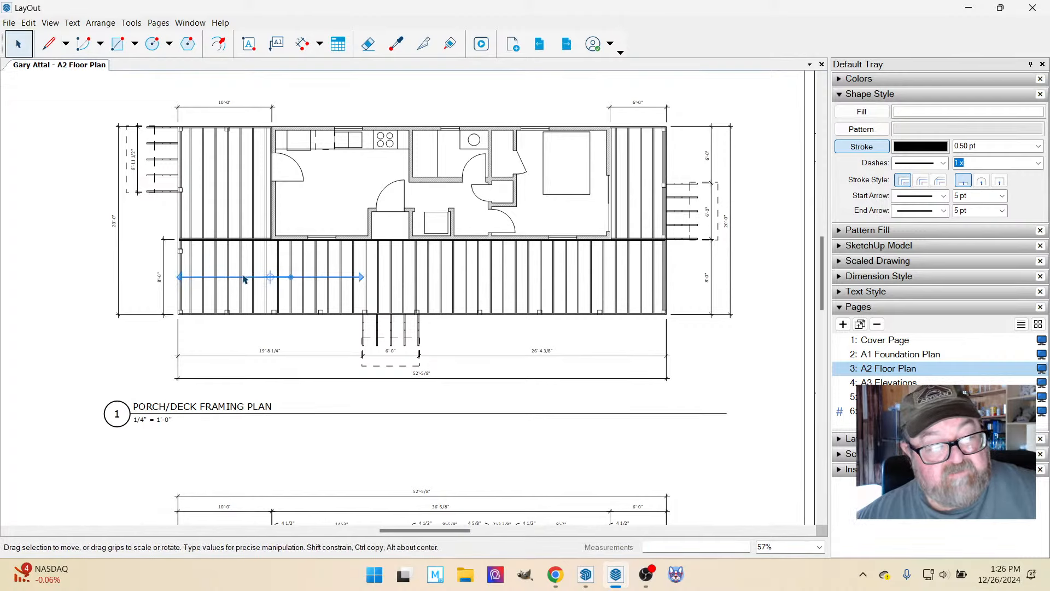
click(943, 196)
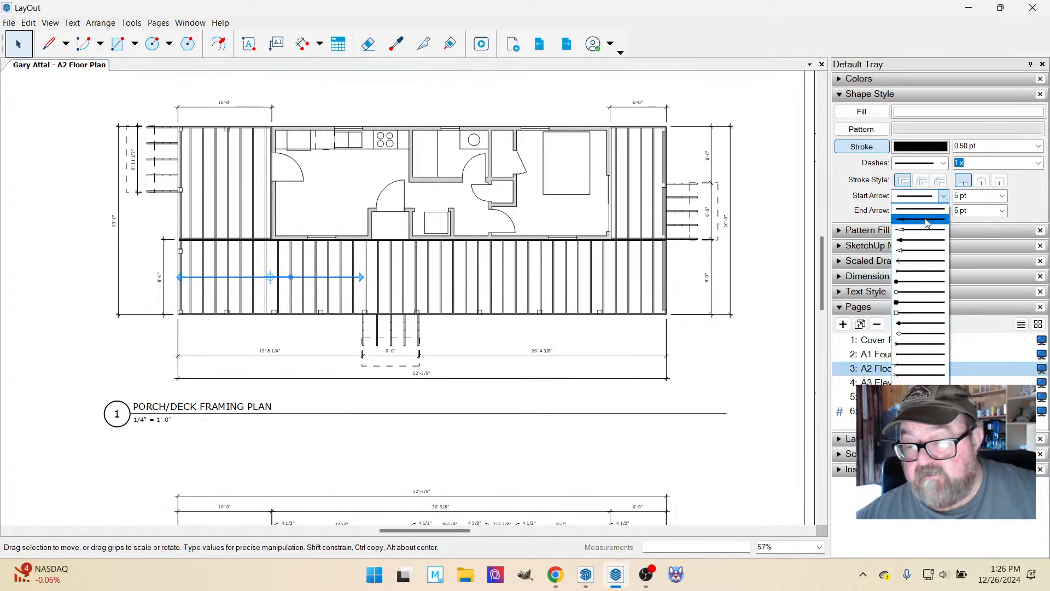
click(926, 220)
click(42, 263)
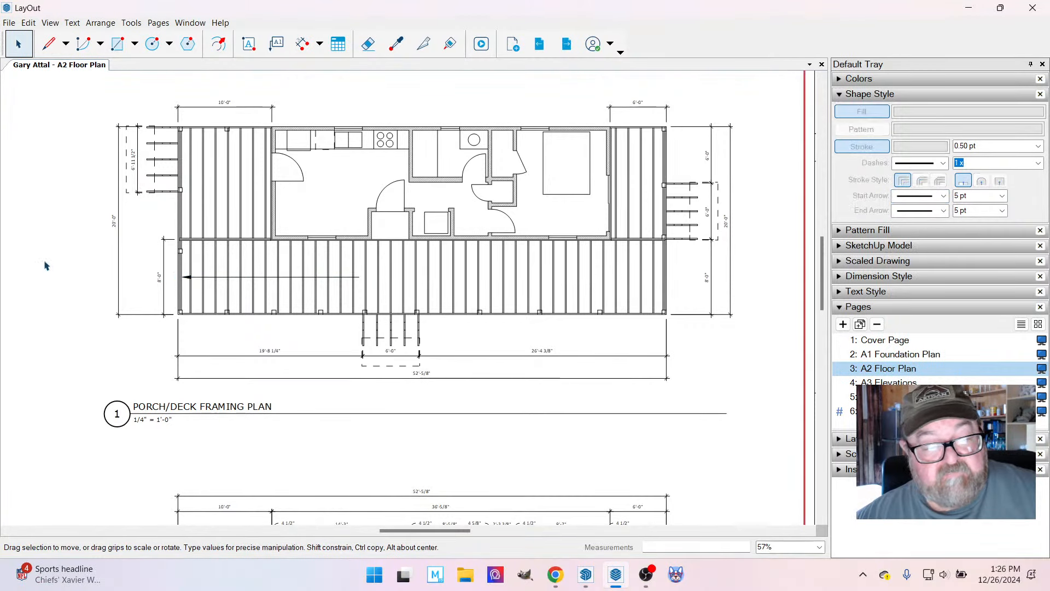
scroll(322, 267, up, 2)
scroll(321, 267, up, 2)
click(249, 44)
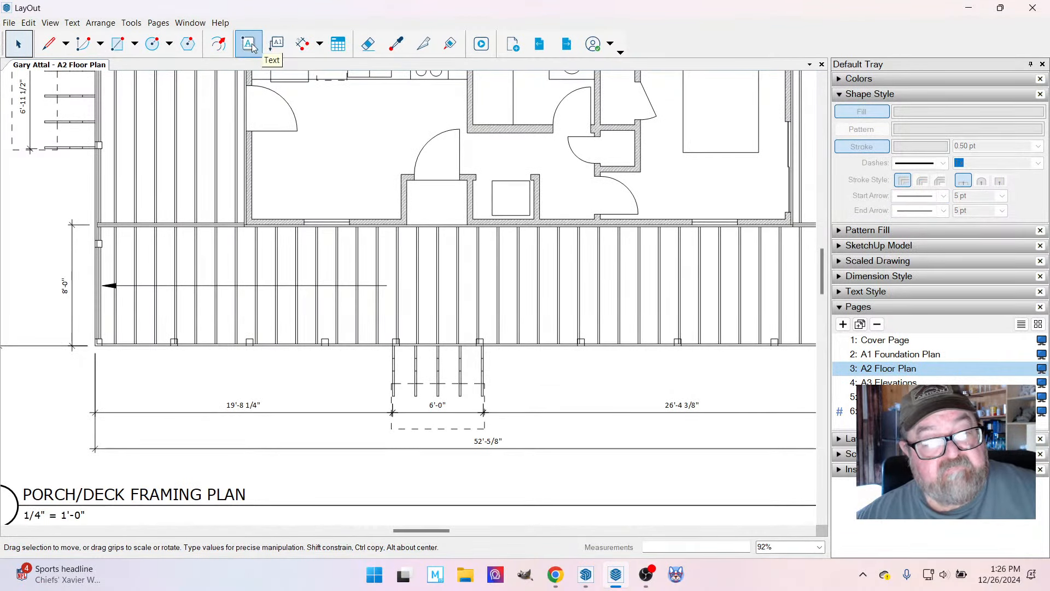
scroll(422, 328, up, 1)
scroll(392, 265, up, 3)
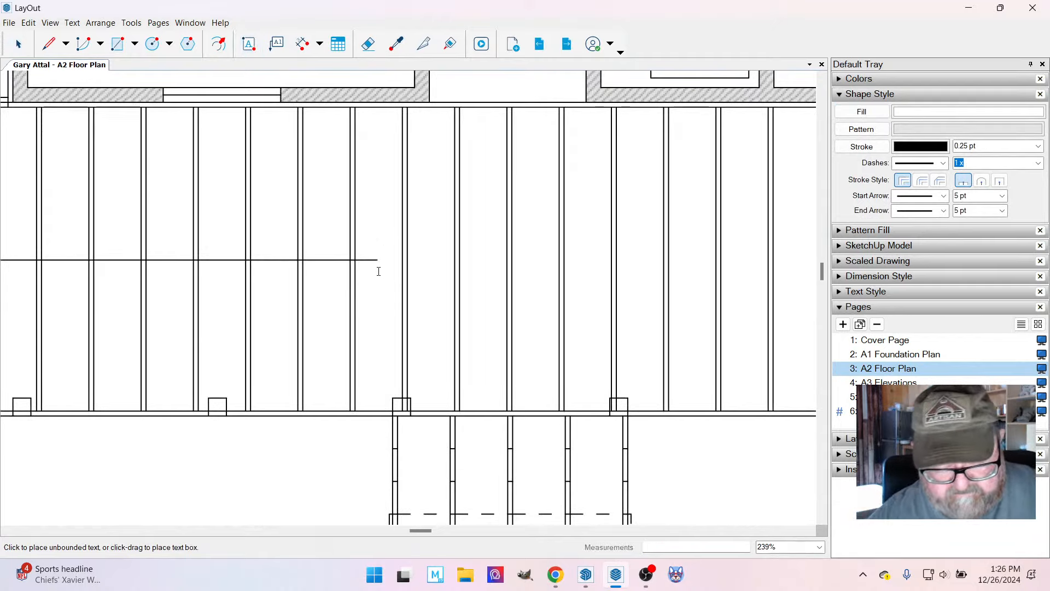
click(379, 271)
text(2" X 1)
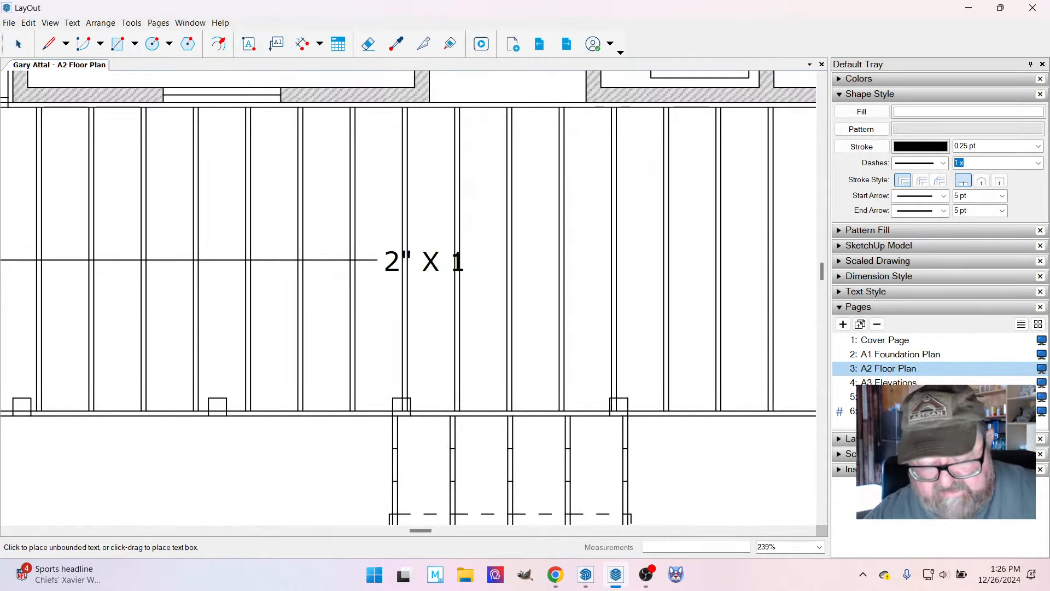
text(0" PT)
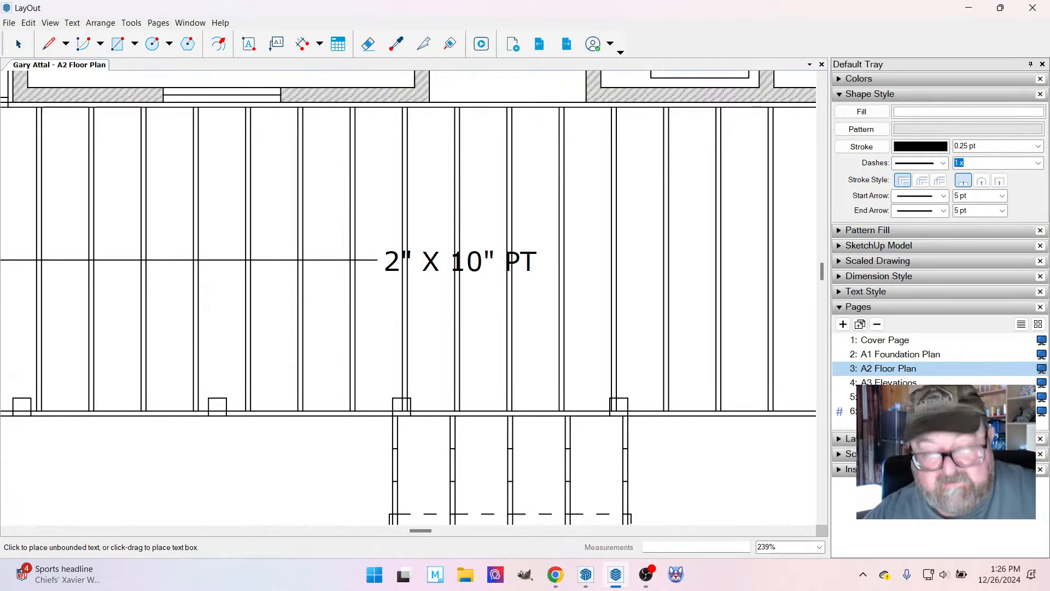
text( JOISTS)
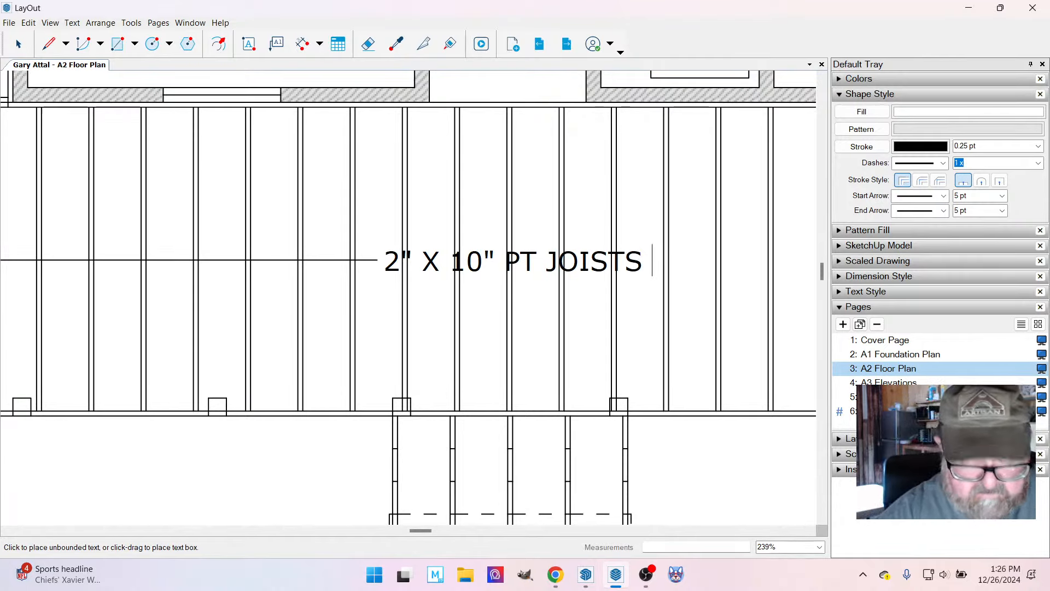
text( @1)
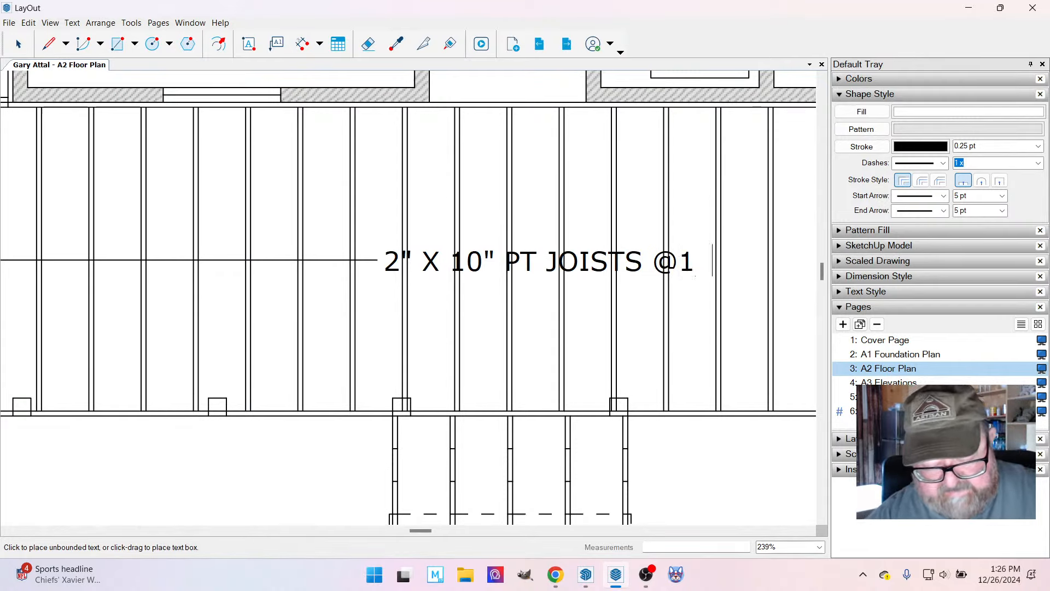
text(6)
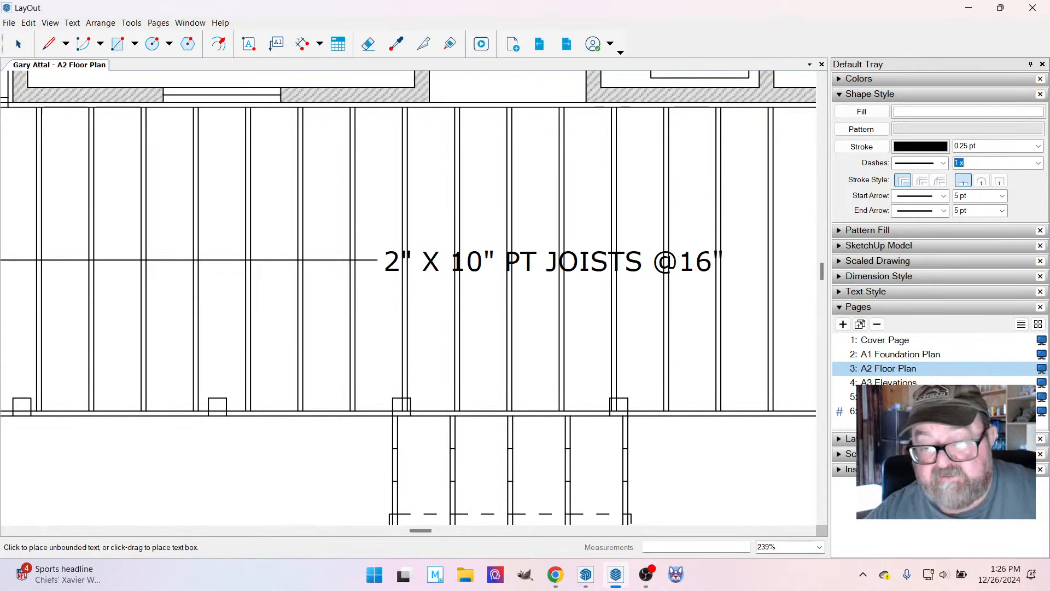
text(" O/C)
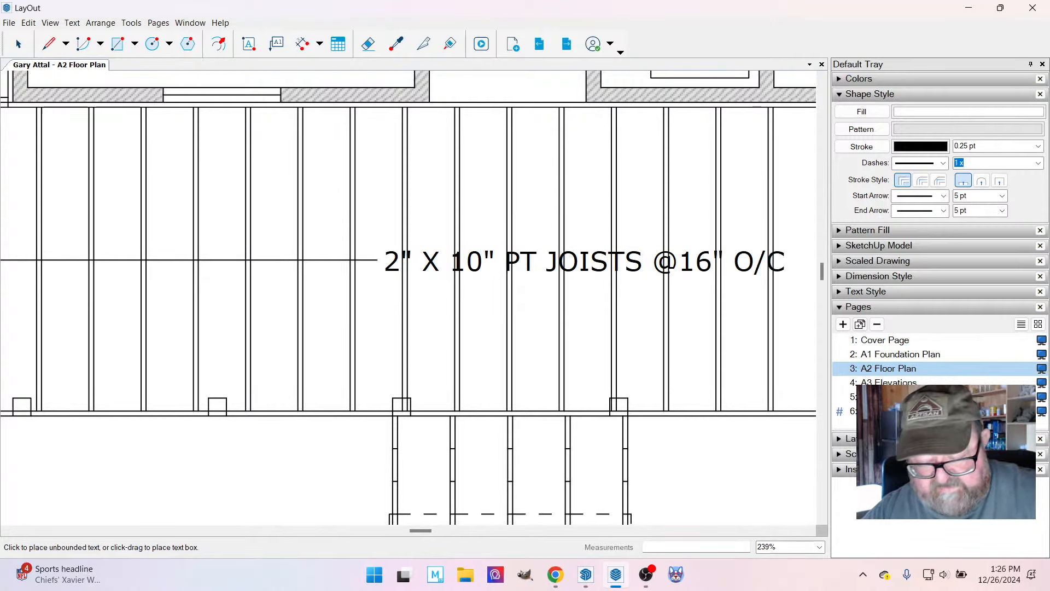
scroll(180, 171, down, 5)
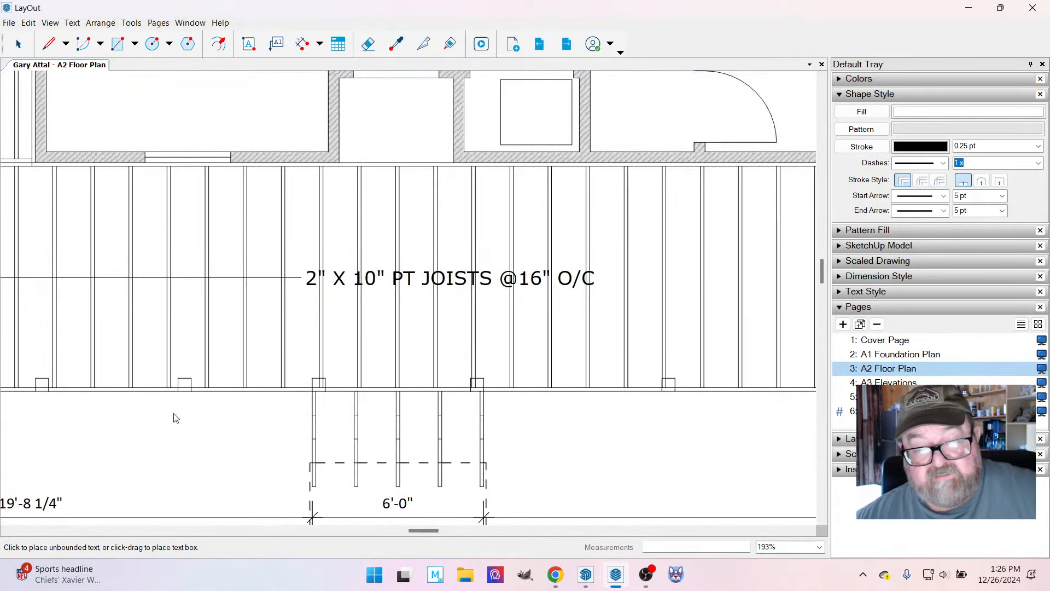
scroll(611, 382, down, 2)
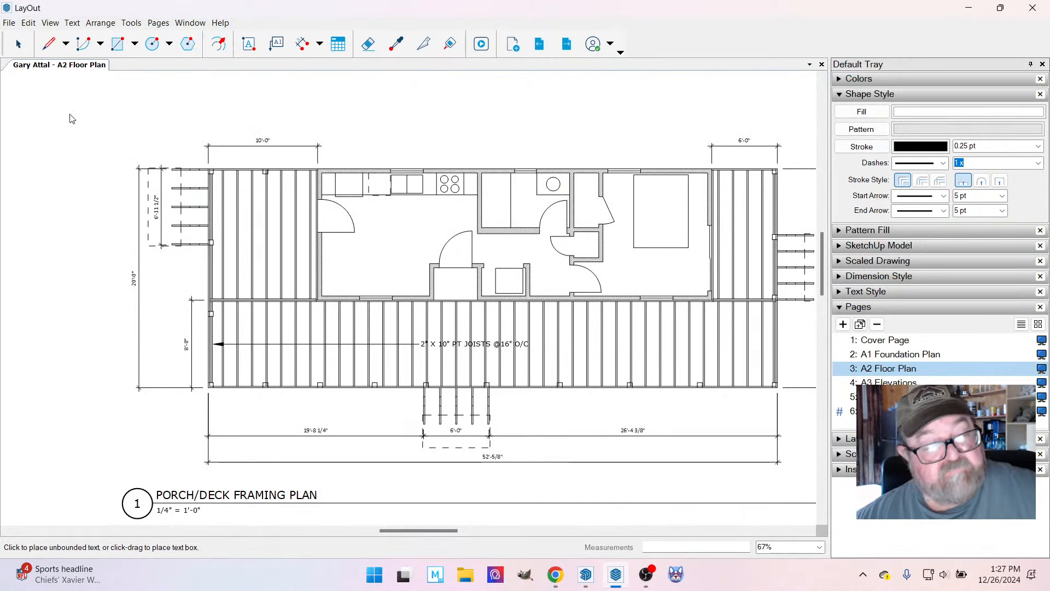
Copy the joist arrow, mirror it, and place the copy across the front porch joists with its arrowhead at the porch's right edge.
key(space)
click(349, 346)
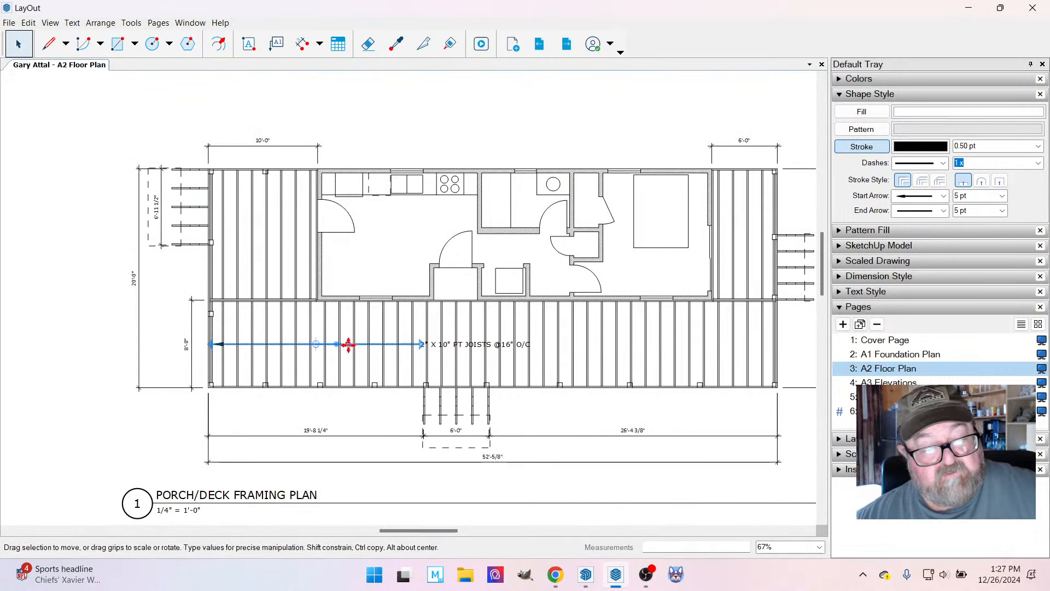
drag(349, 346, 517, 477)
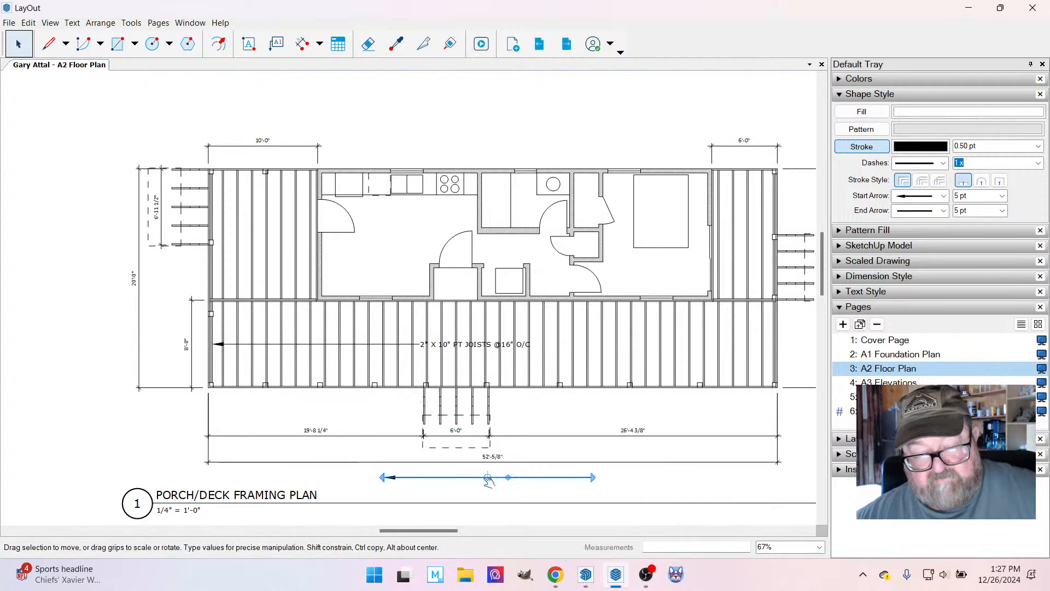
drag(511, 479, 385, 344)
scroll(445, 362, up, 8)
scroll(238, 382, down, 2)
scroll(238, 381, down, 6)
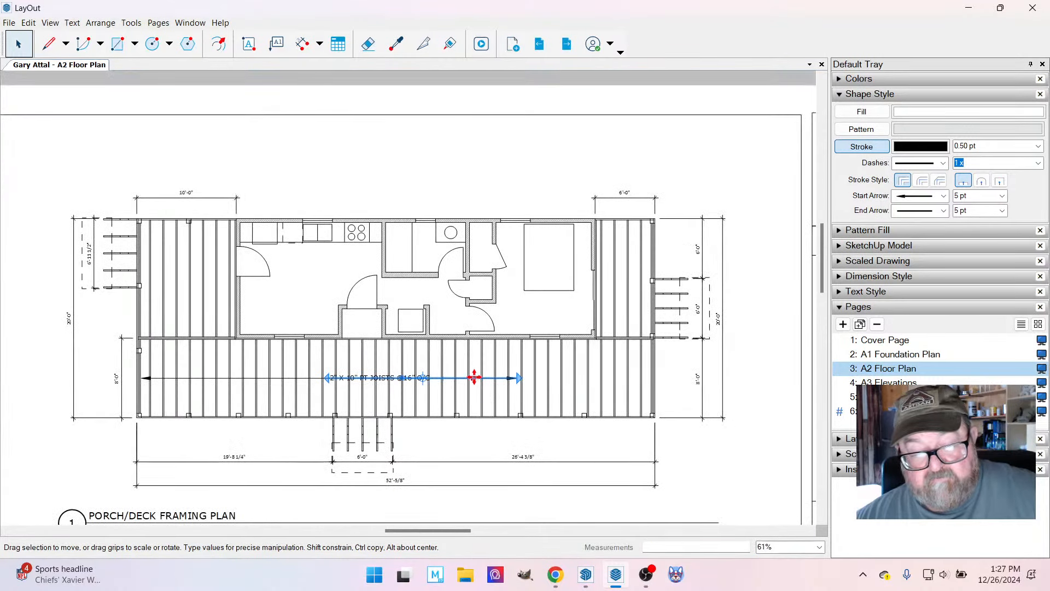
drag(475, 378, 608, 379)
scroll(416, 379, up, 5)
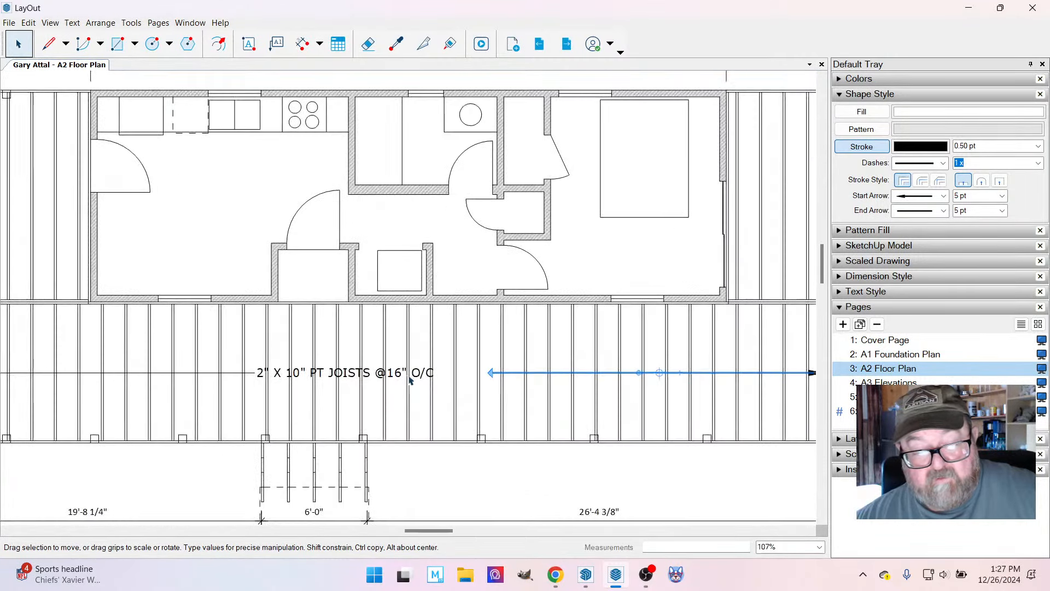
scroll(555, 373, down, 5)
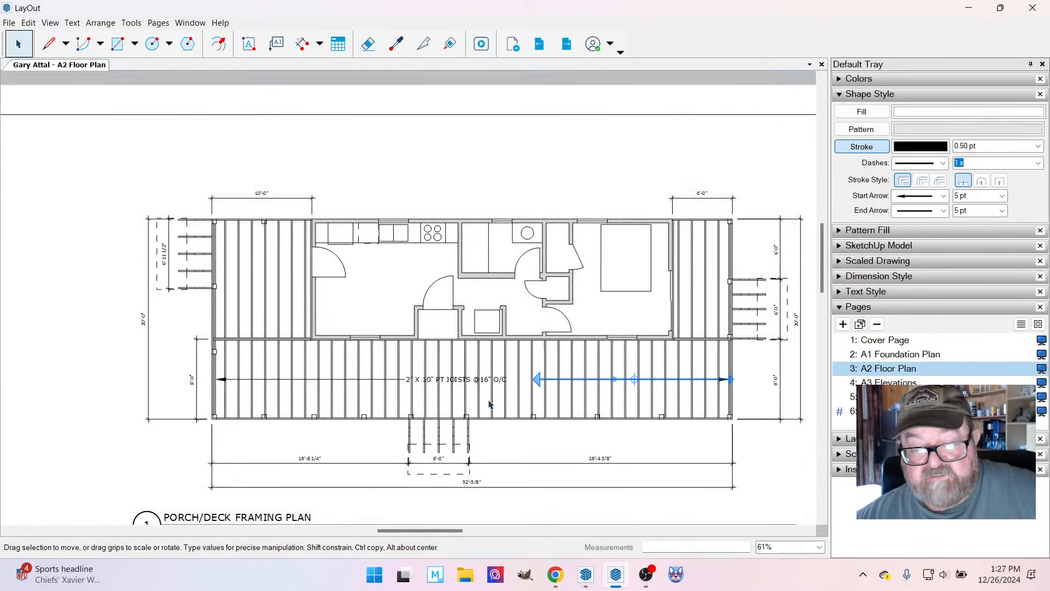
Extend the plain end of the right-hand joist arrow toward the joist label.
scroll(489, 404, up, 6)
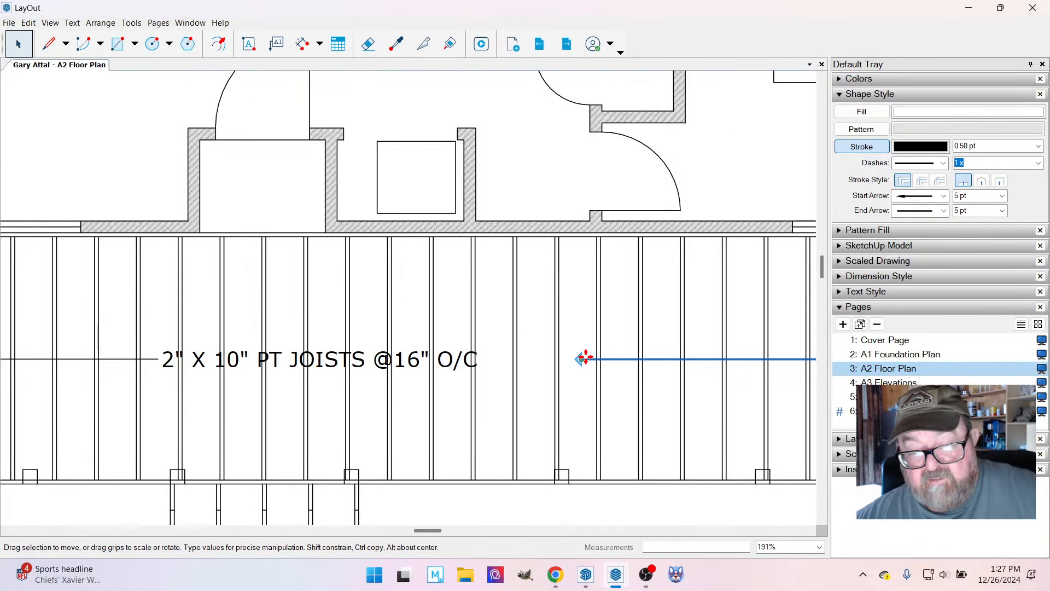
drag(584, 358, 529, 359)
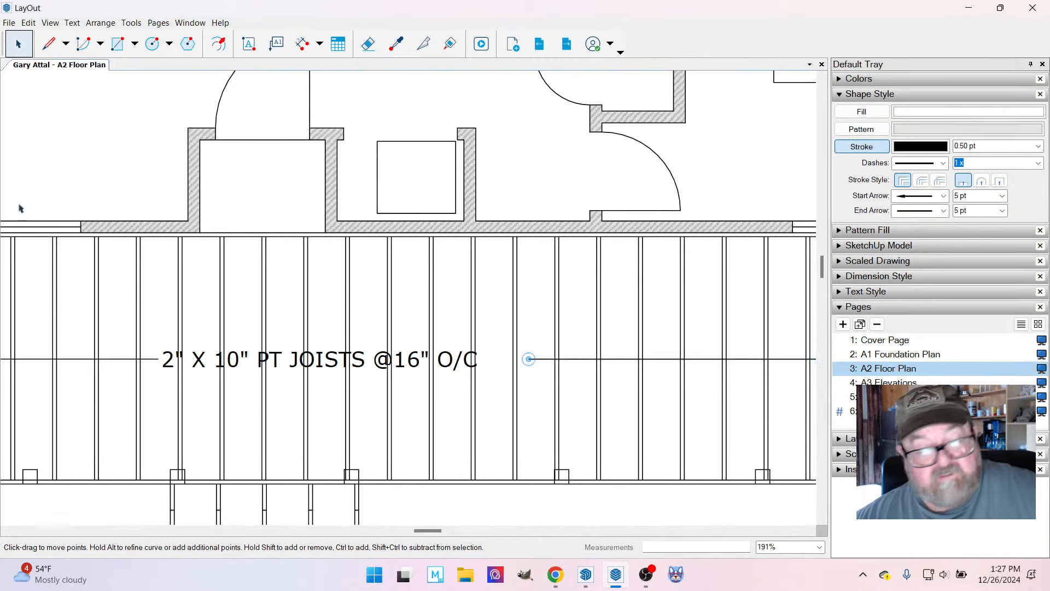
click(19, 43)
click(264, 360)
drag(272, 359, 308, 358)
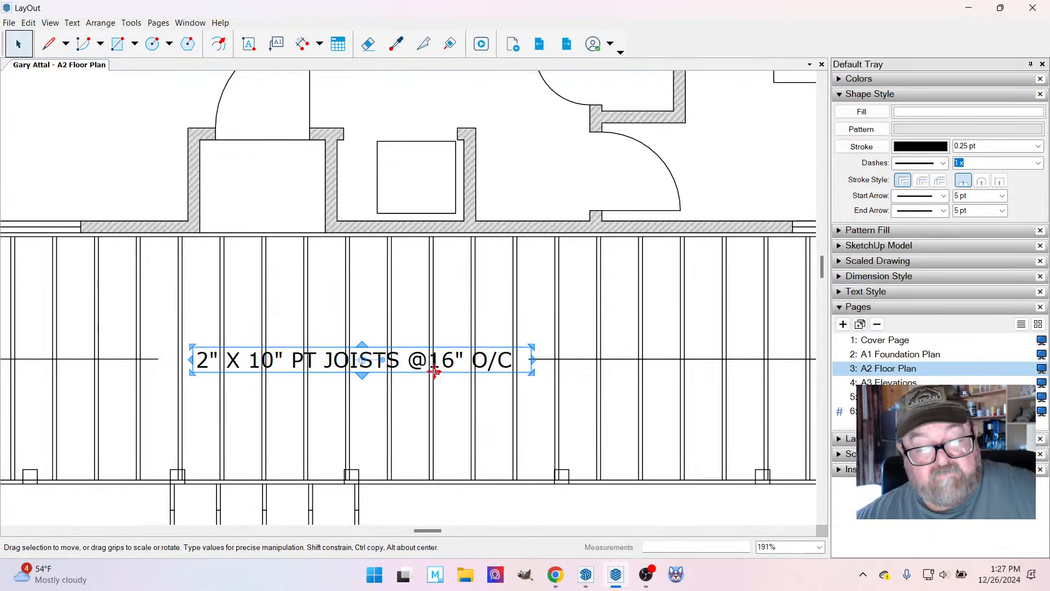
scroll(265, 369, up, 3)
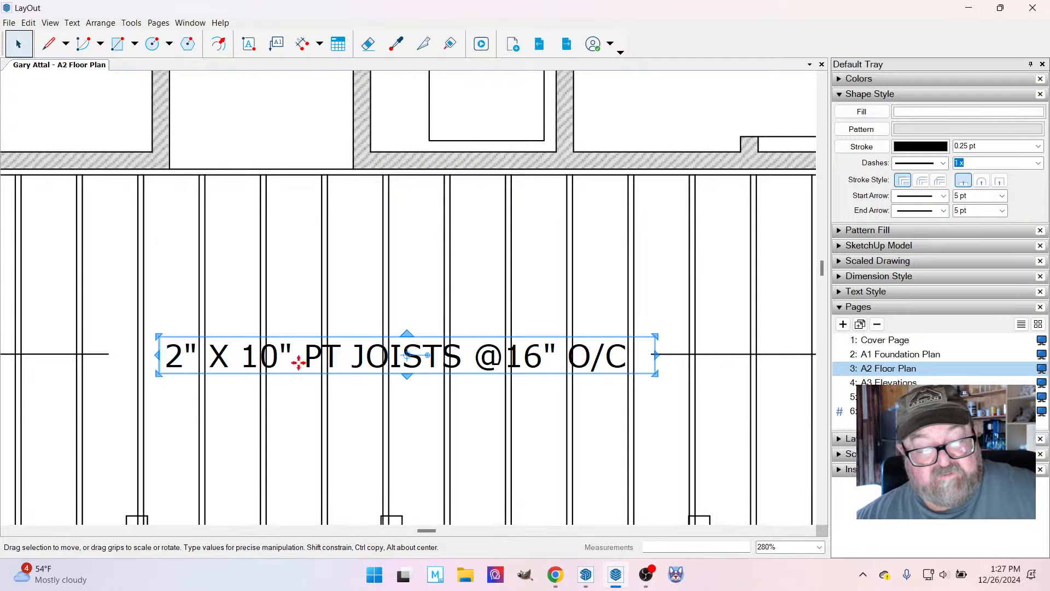
drag(419, 355, 421, 349)
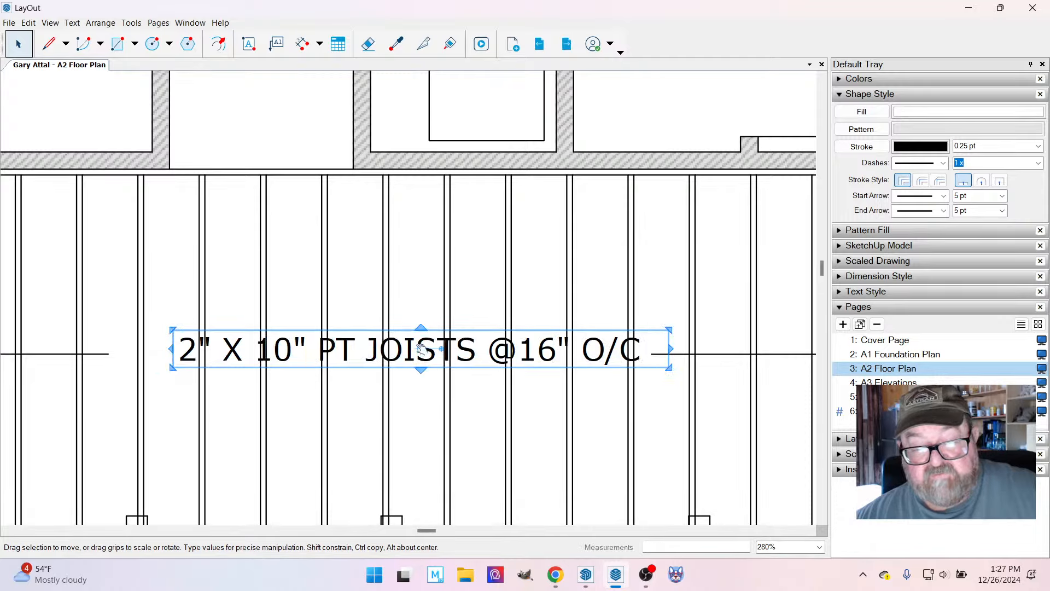
scroll(378, 377, up, 2)
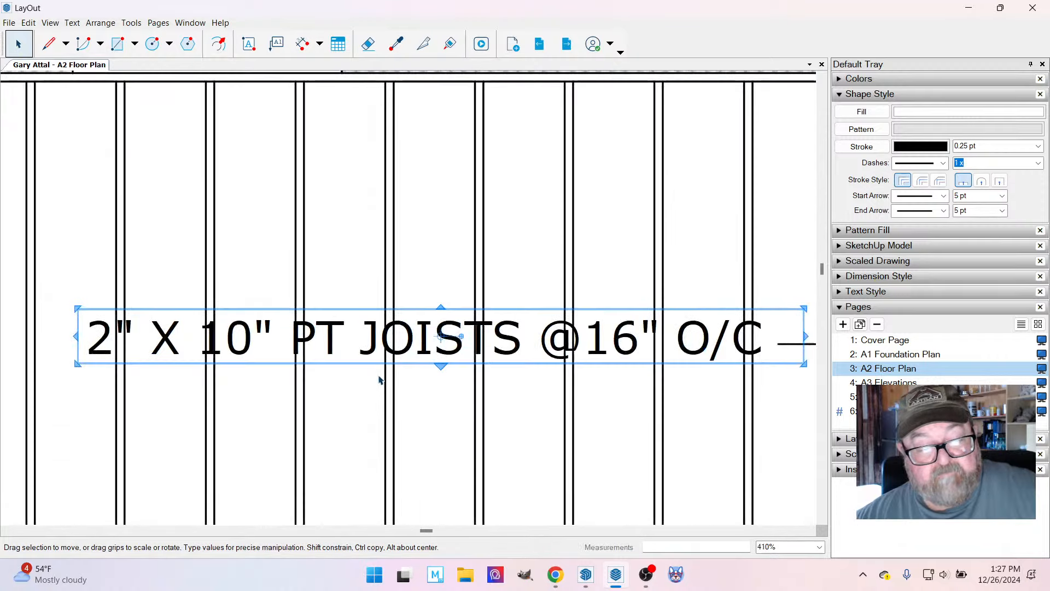
drag(368, 351, 363, 350)
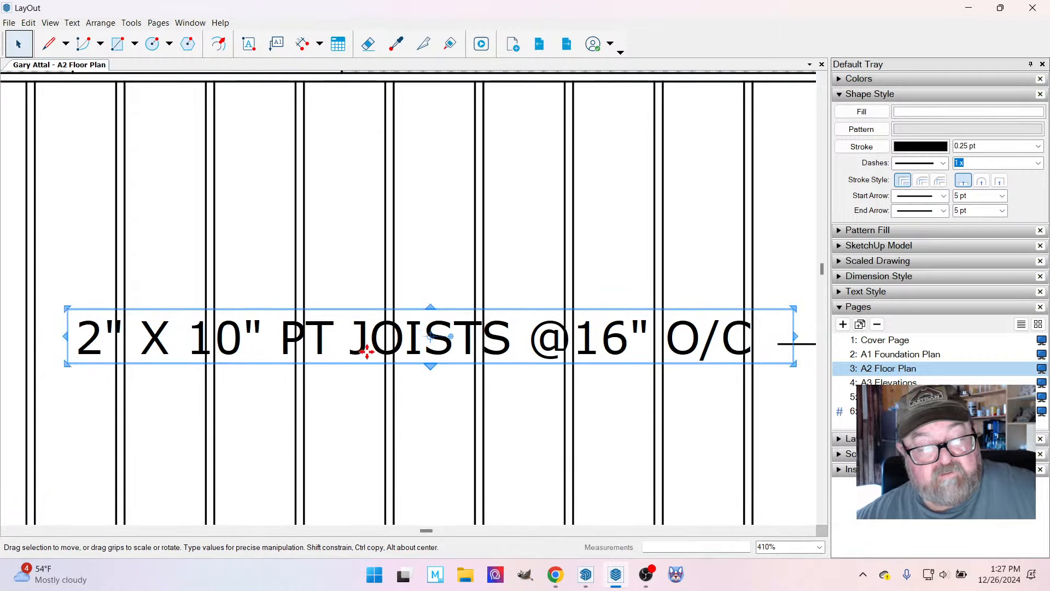
scroll(415, 405, down, 2)
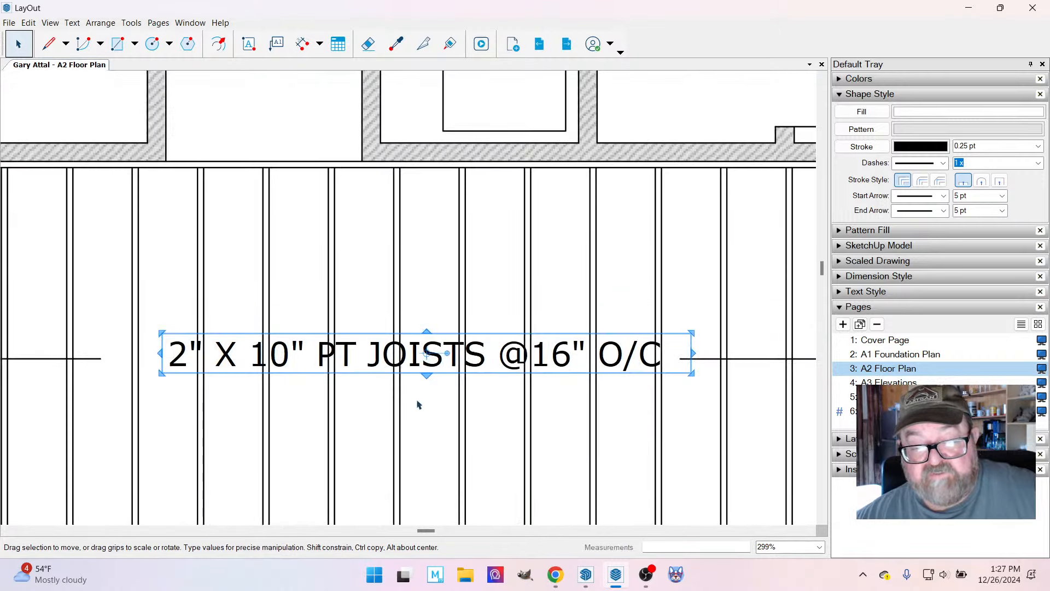
scroll(448, 413, down, 1)
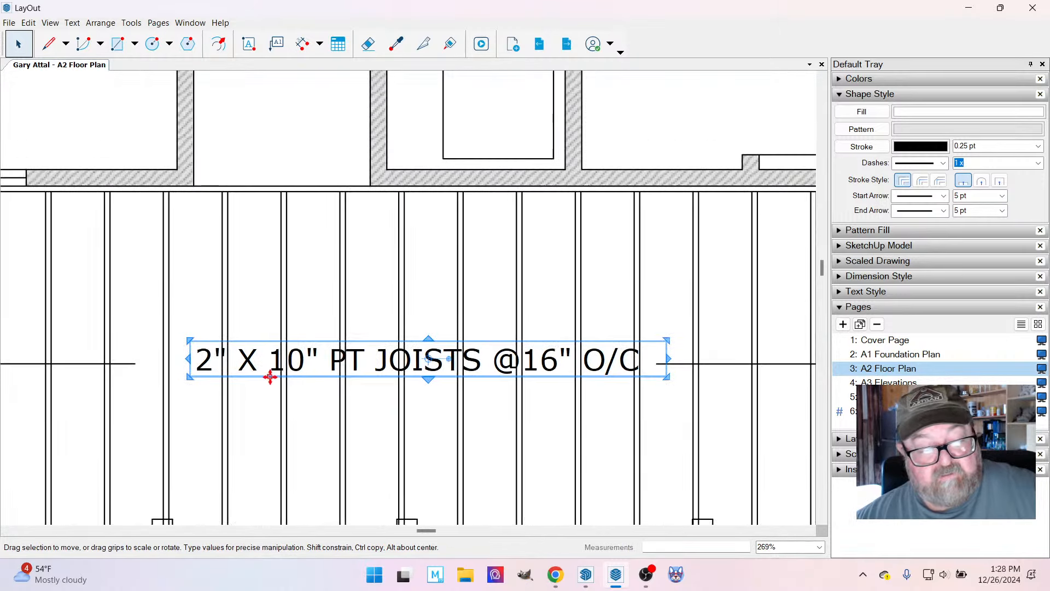
scroll(270, 376, up, 3)
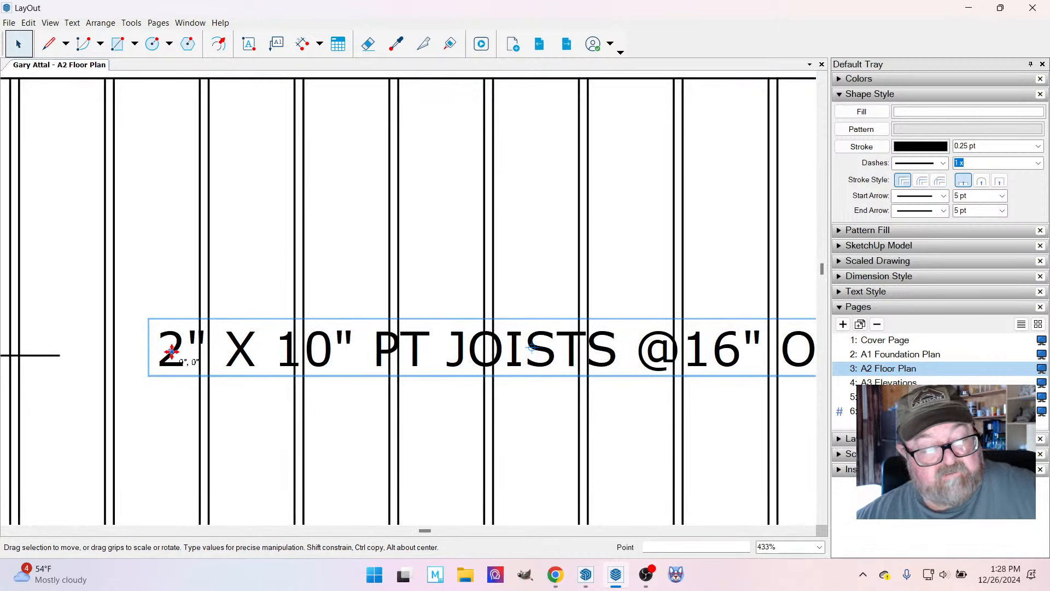
drag(171, 352, 169, 358)
Extend the plain end of the left-hand joist arrow to the start of the joist label.
double_click(49, 356)
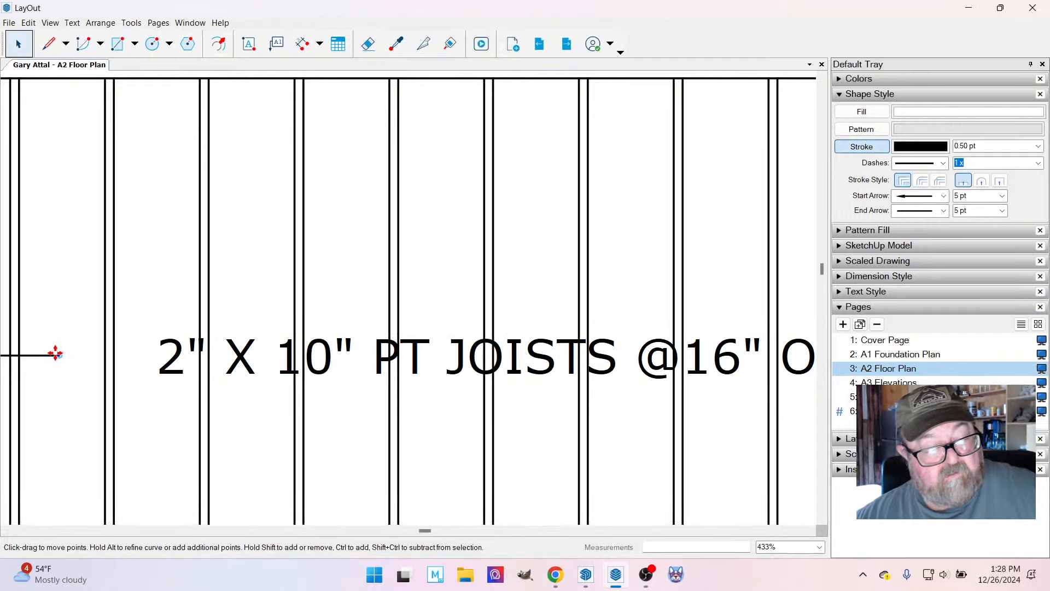
drag(56, 355, 144, 357)
scroll(141, 331, down, 2)
scroll(185, 336, down, 10)
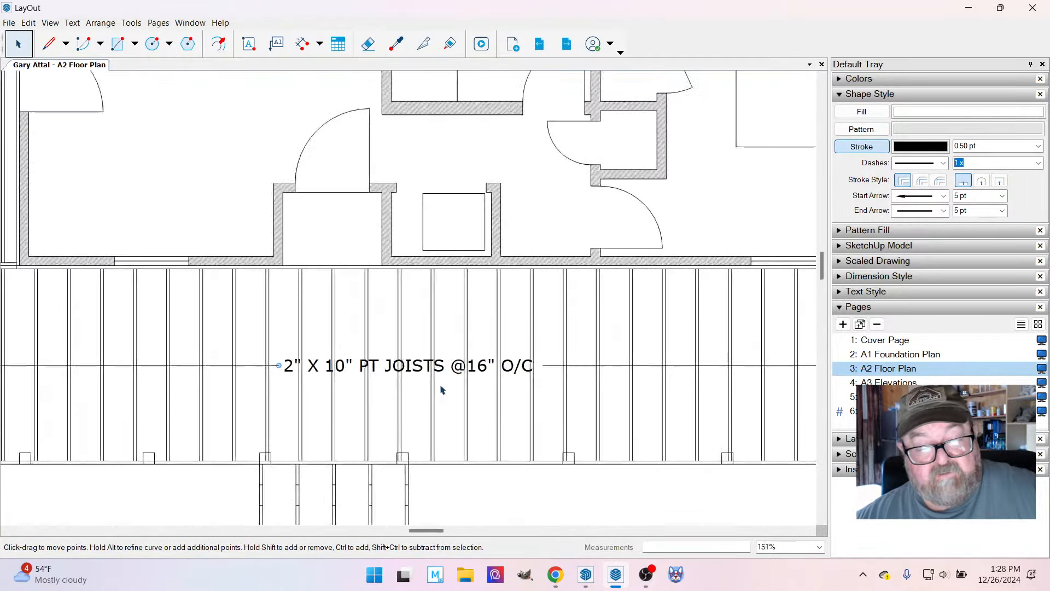
key(Escape)
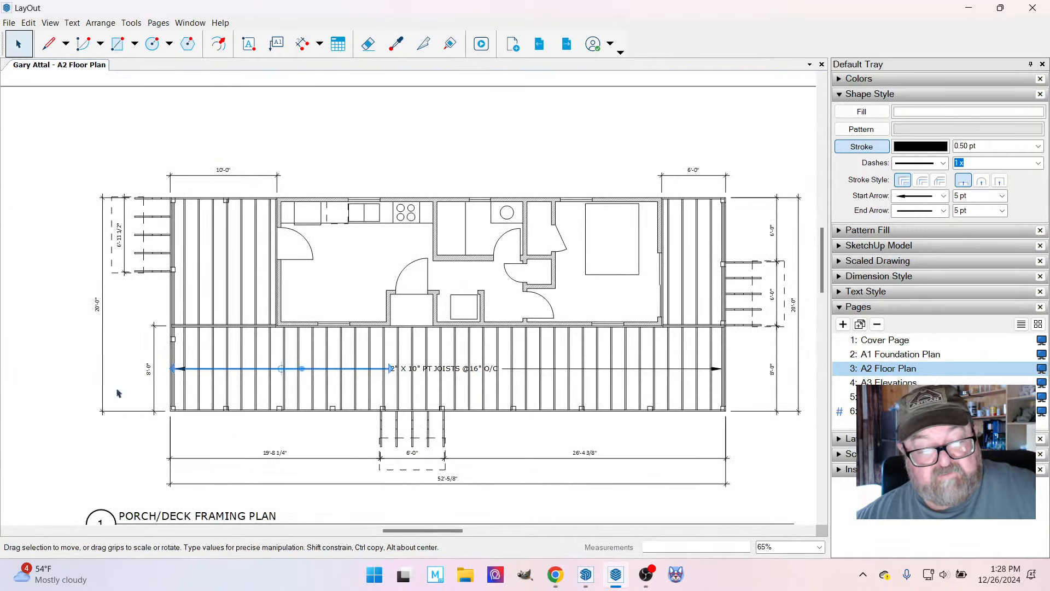
Examine the joist label, its two arrows and the joist layout across the porch/deck framing plan.
scroll(463, 459, up, 2)
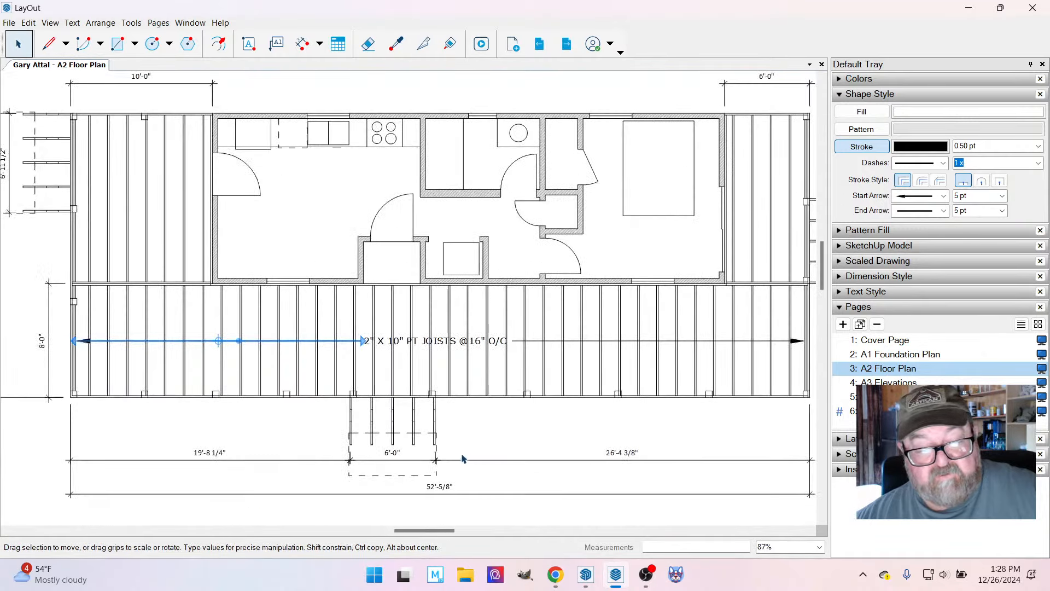
click(44, 444)
scroll(386, 359, down, 1)
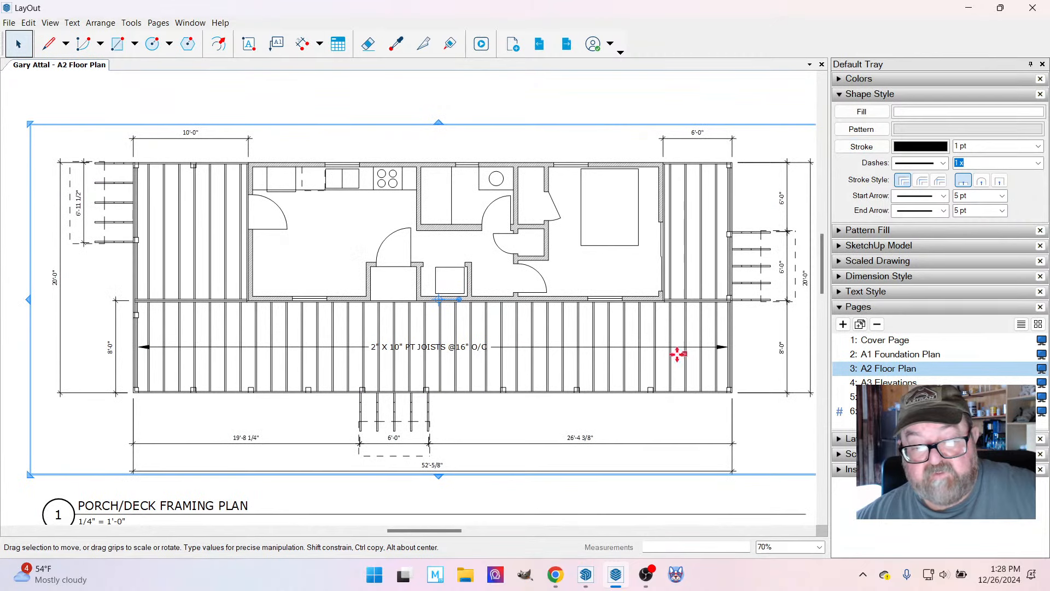
scroll(421, 368, up, 2)
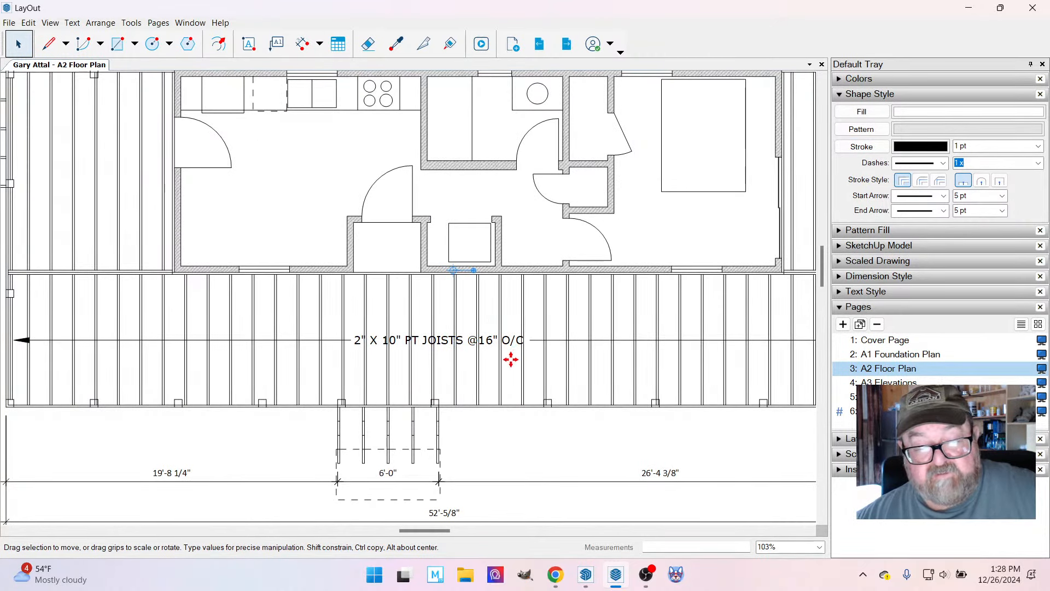
scroll(511, 363, down, 2)
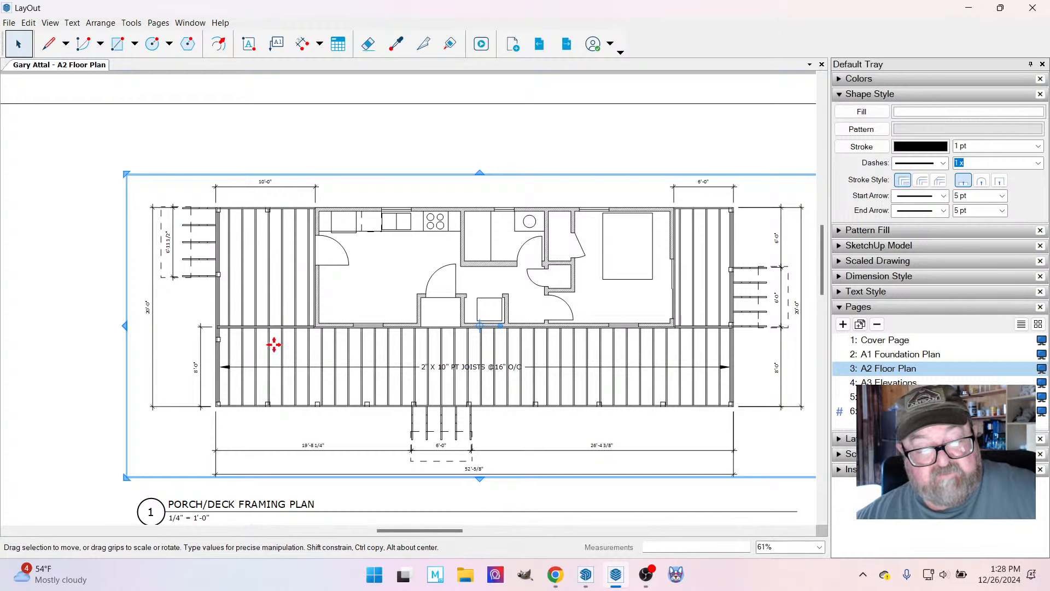
scroll(272, 345, up, 3)
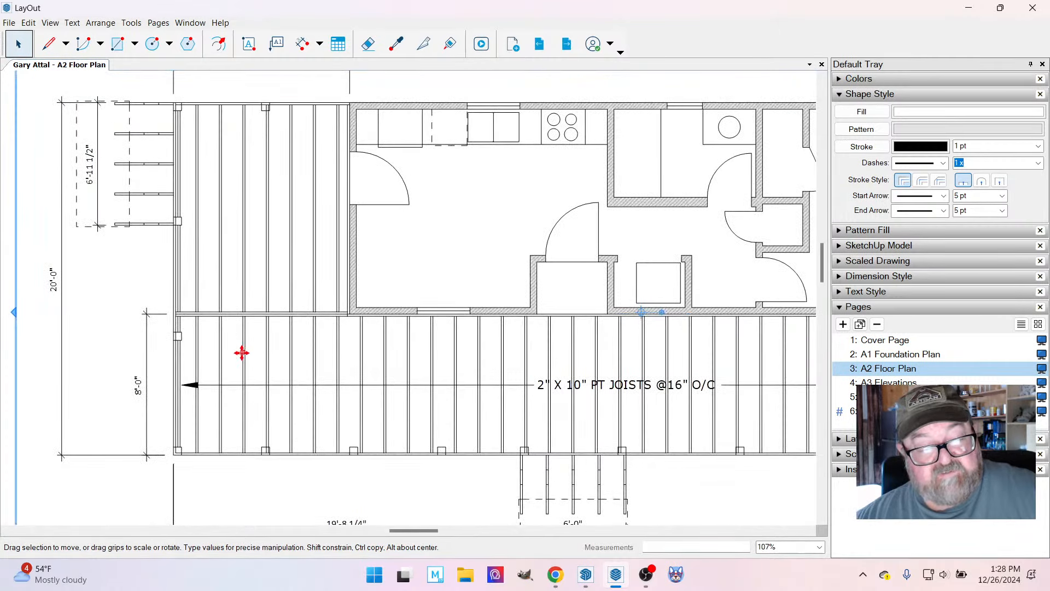
scroll(241, 352, down, 3)
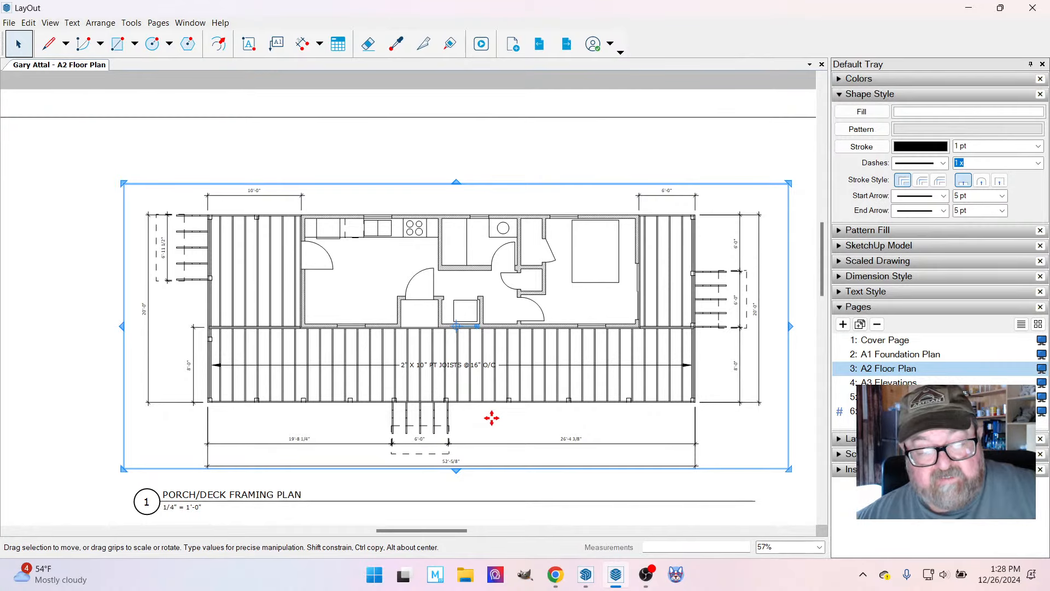
scroll(393, 447, up, 3)
scroll(366, 391, down, 5)
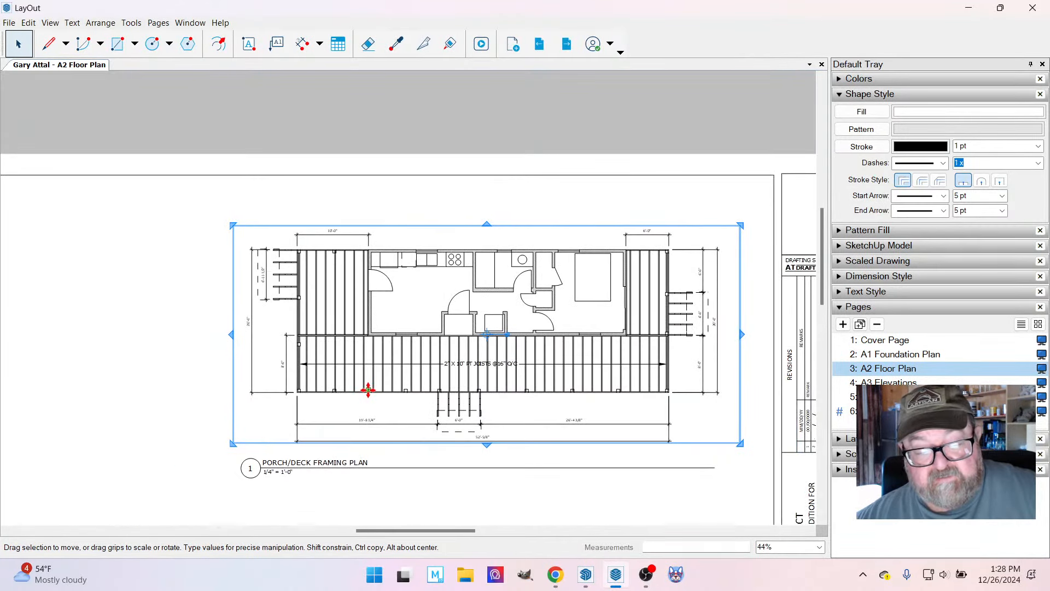
click(298, 148)
scroll(485, 314, up, 2)
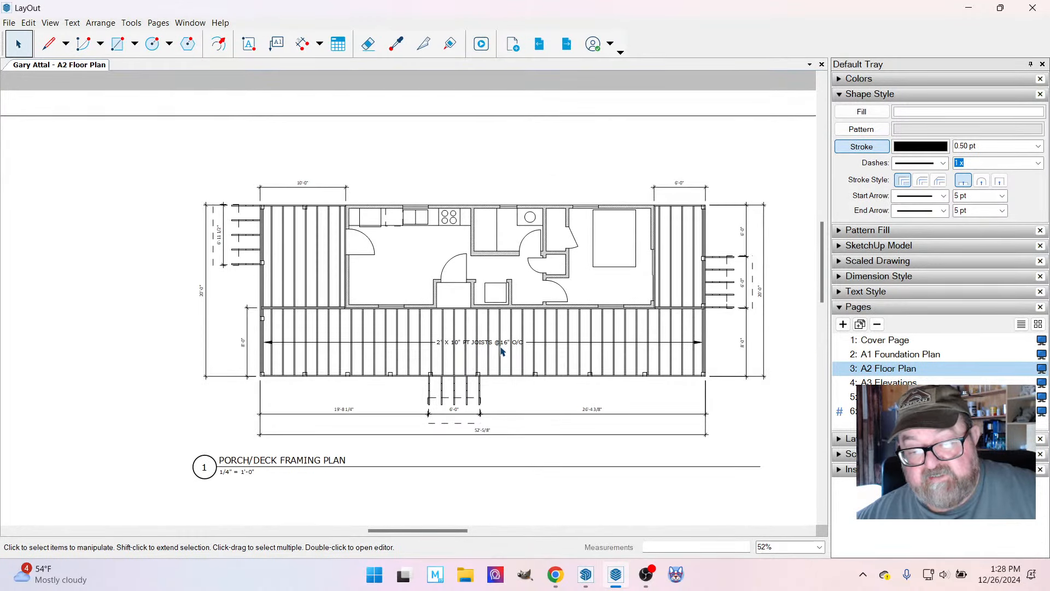
scroll(592, 335, up, 8)
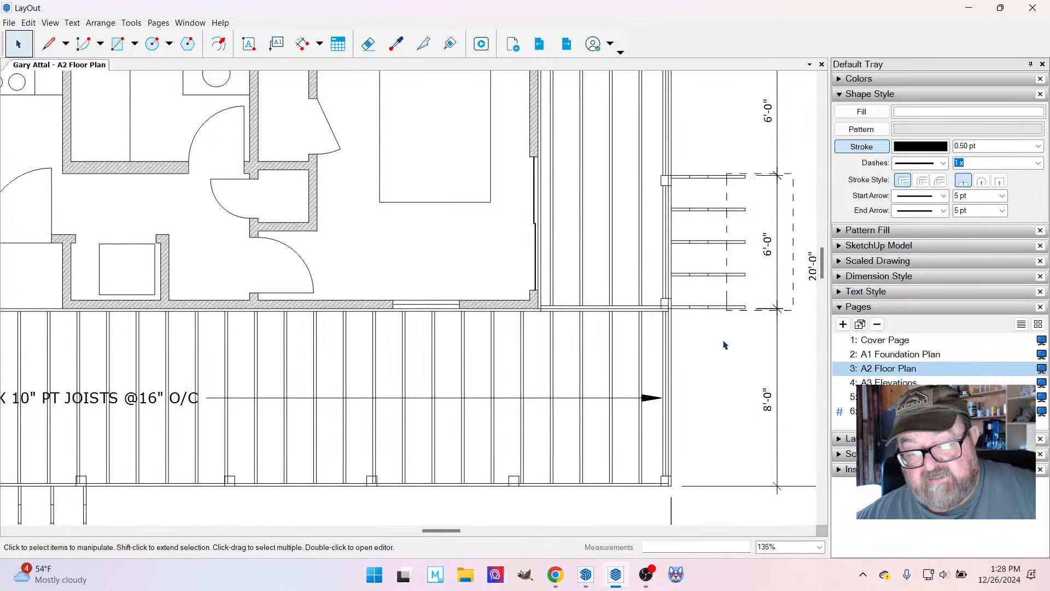
scroll(620, 395, up, 1)
scroll(531, 368, down, 2)
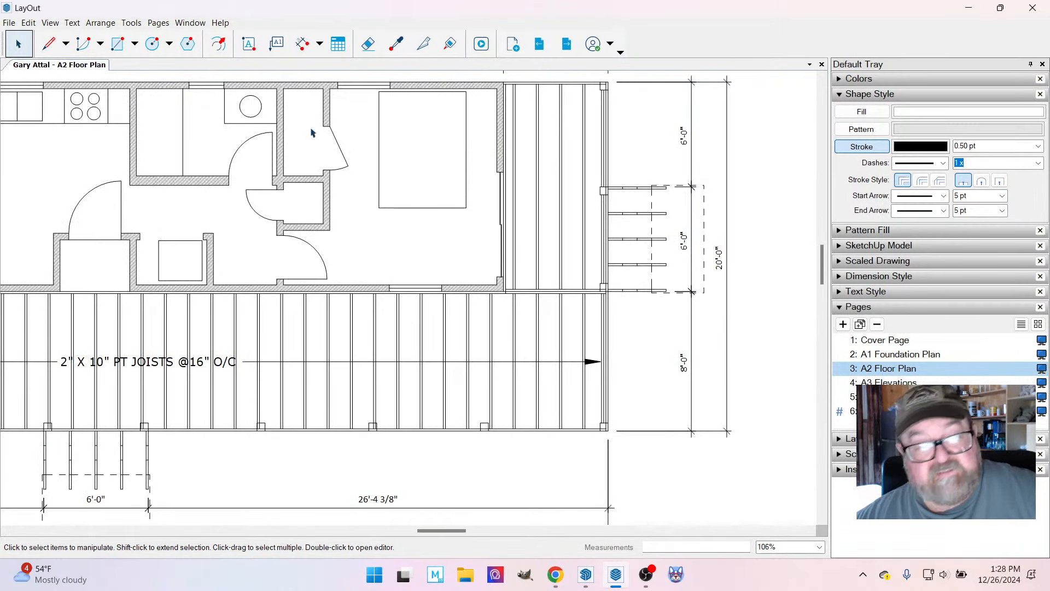
Switch to the cabin model in SketchUp, inspect the deck boards and edge framing at the porch corner, and return to LayOut.
click(586, 574)
mouse_move(504, 340)
middle_down()
mouse_move(520, 295)
mouse_move(313, 452)
middle_up()
scroll(313, 452, up, 10)
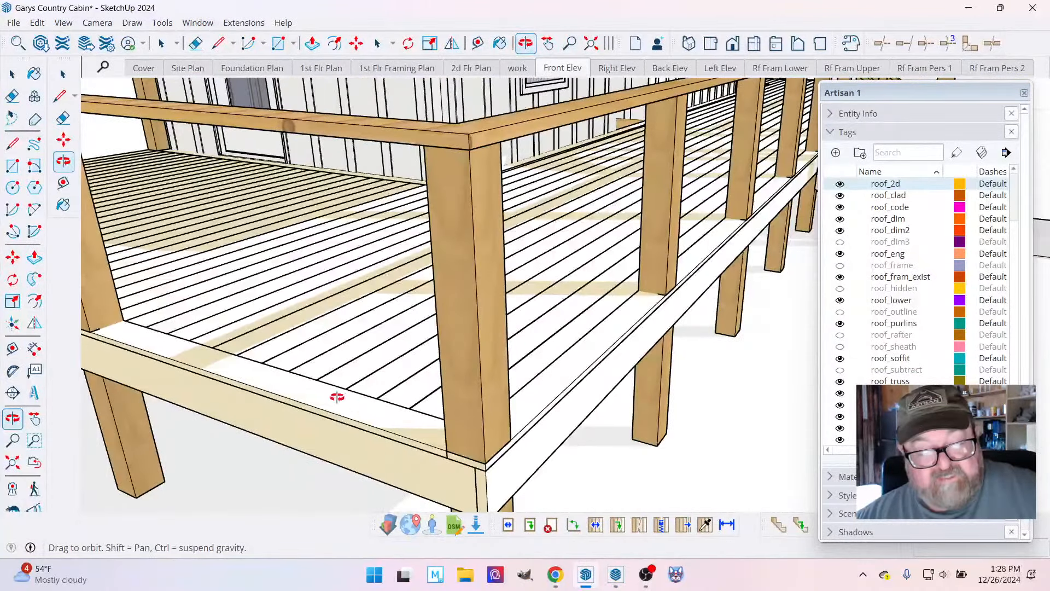
scroll(264, 381, up, 3)
mouse_move(289, 389)
middle_down()
mouse_move(275, 342)
mouse_move(275, 394)
mouse_move(304, 399)
middle_up()
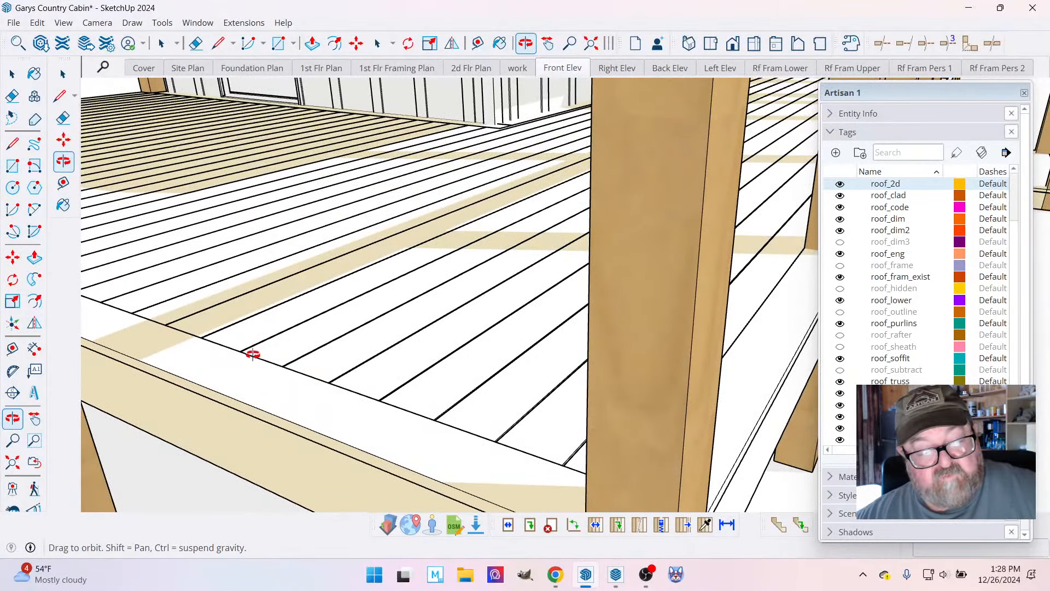
middle_drag(253, 355, 402, 384)
mouse_move(594, 587)
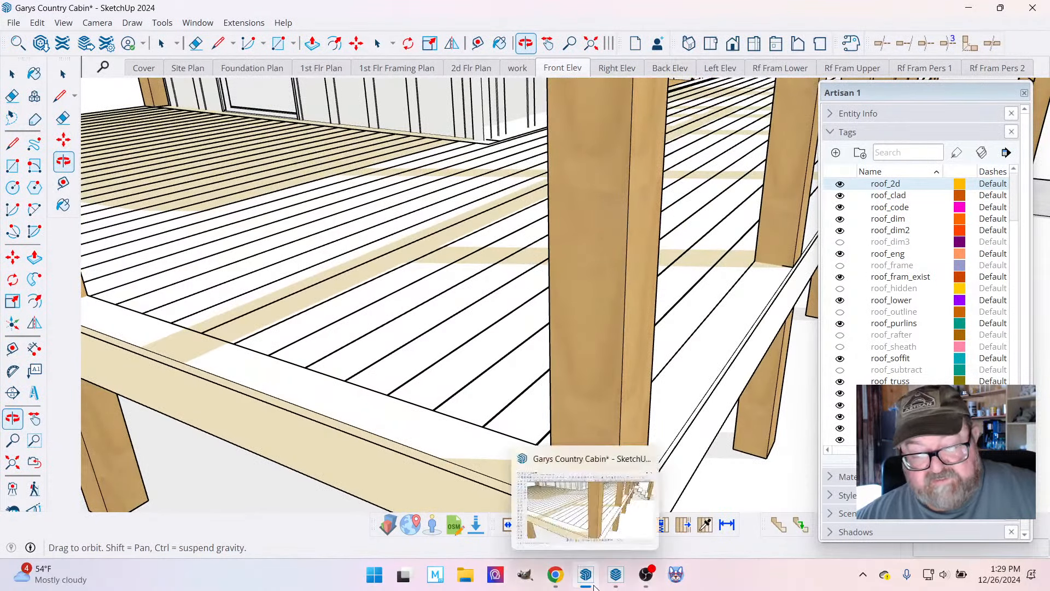
click(586, 575)
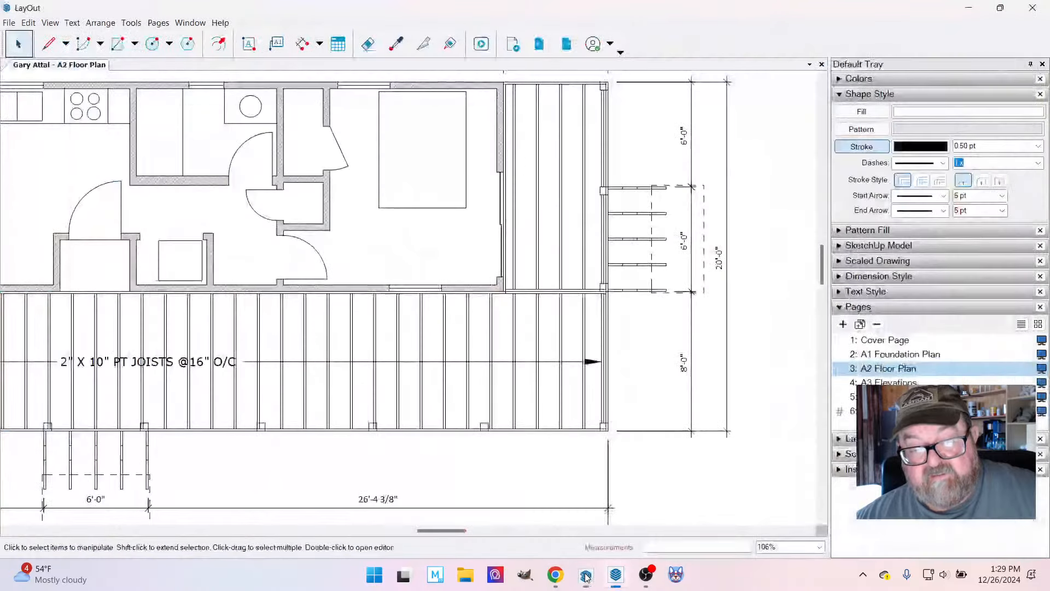
scroll(589, 423, up, 4)
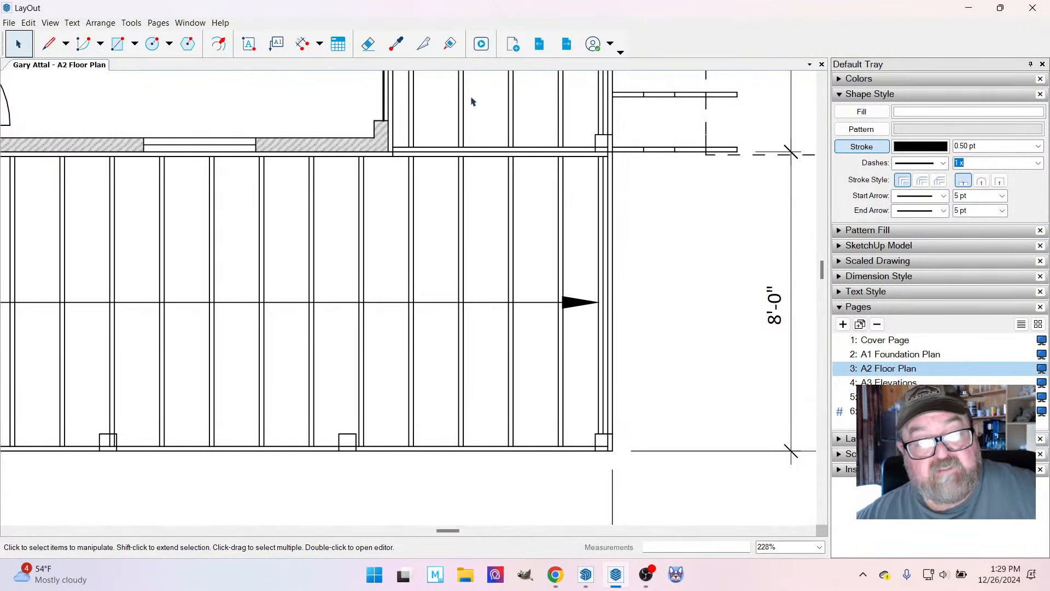
click(302, 44)
scroll(569, 446, up, 3)
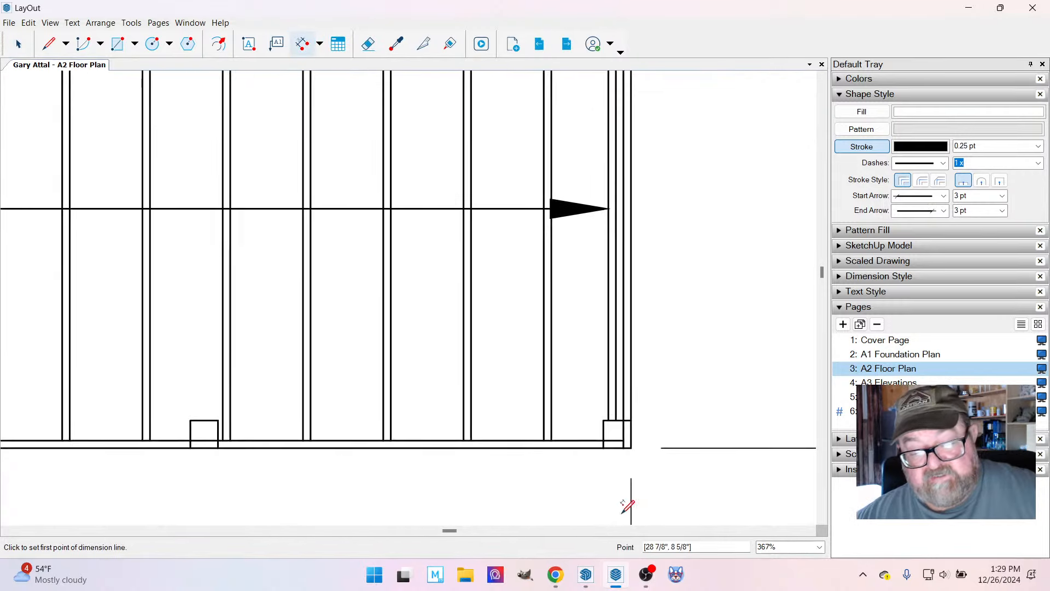
scroll(624, 504, up, 2)
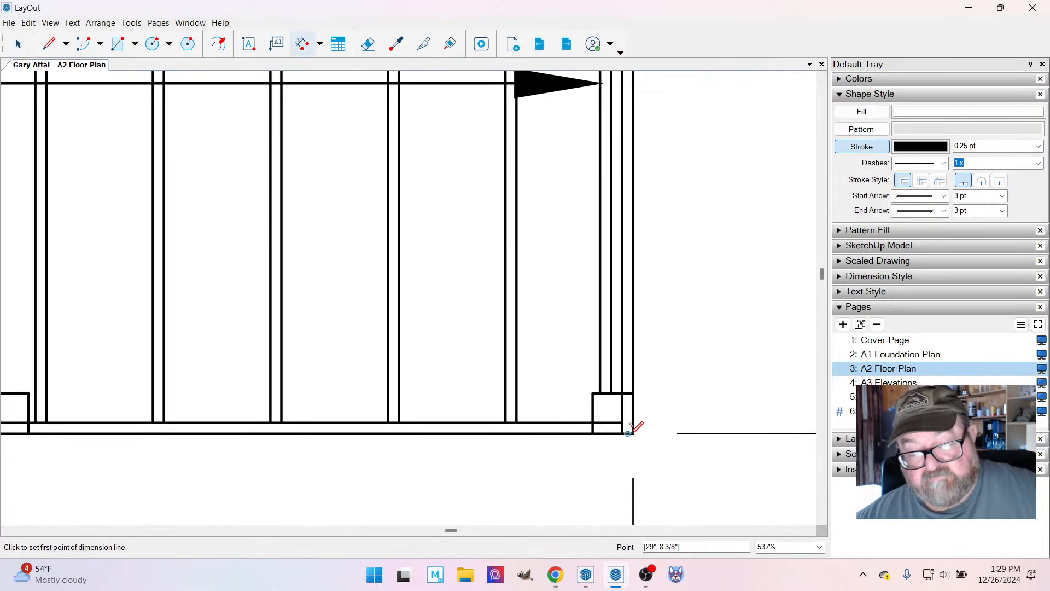
click(634, 434)
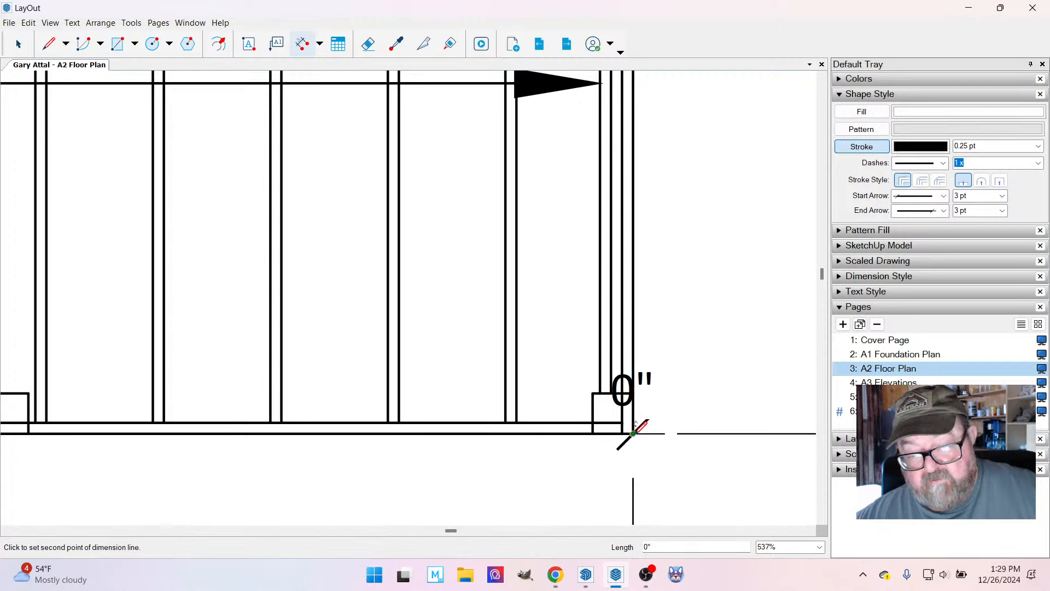
click(606, 392)
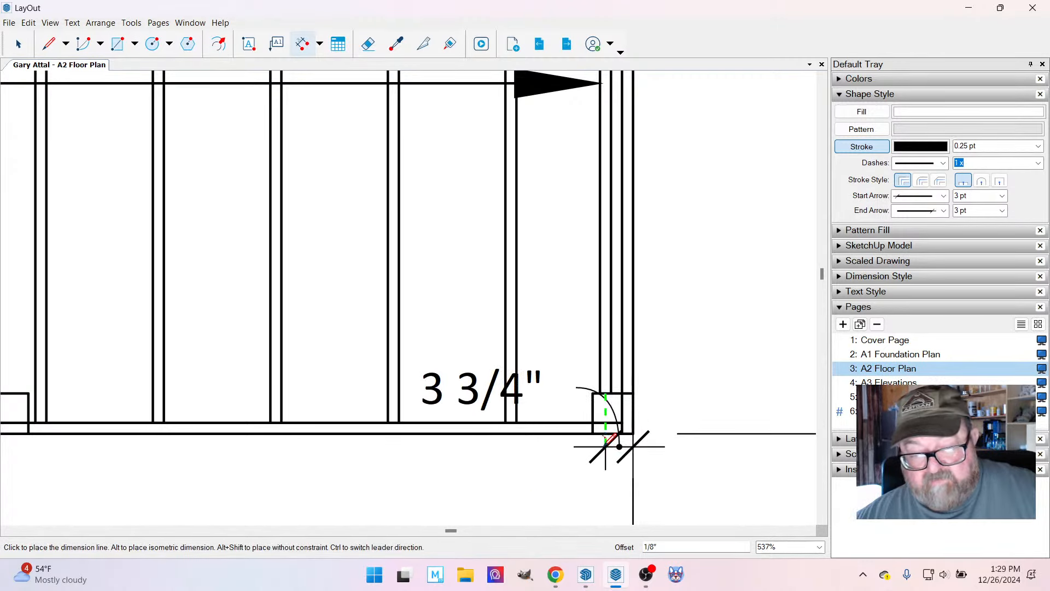
key(Escape)
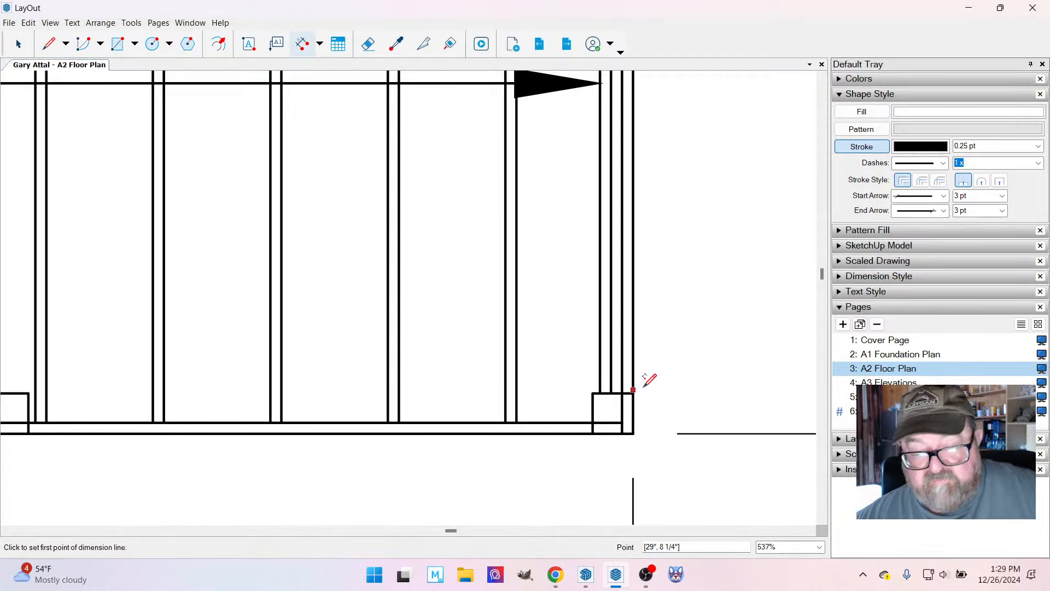
Switch to SketchUp, show the 1st Flr Framing Plan scene, and place a guide 3 3/4" inside the deck's outer edge along the end joist's centre.
click(586, 575)
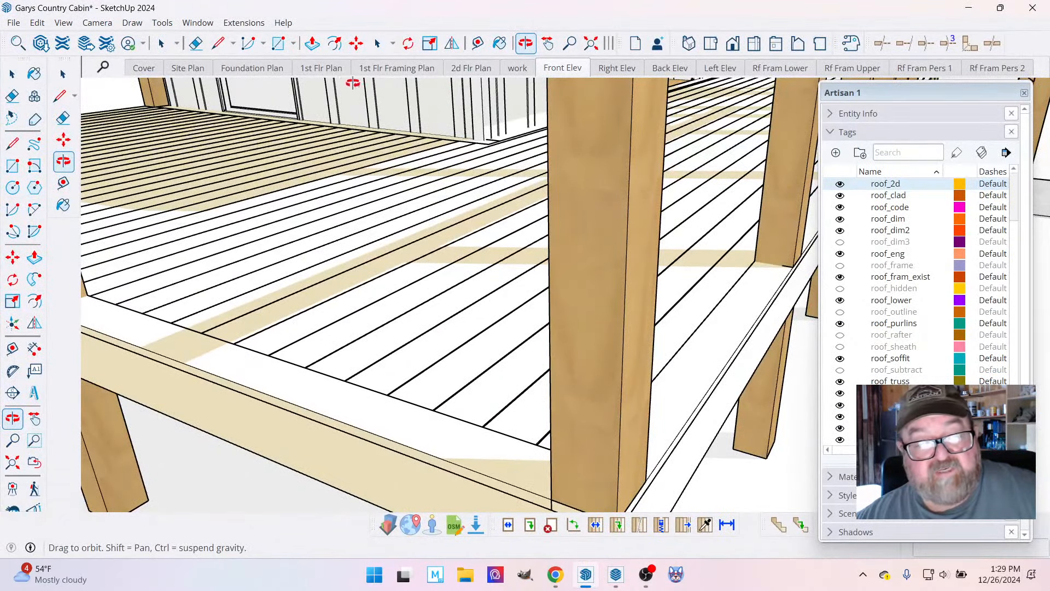
click(375, 70)
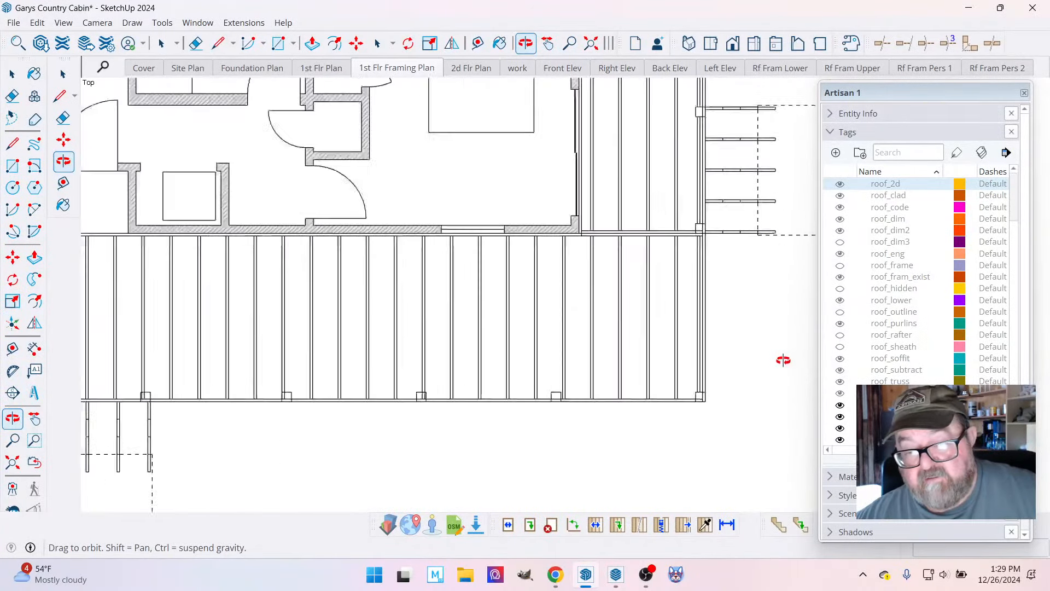
click(477, 43)
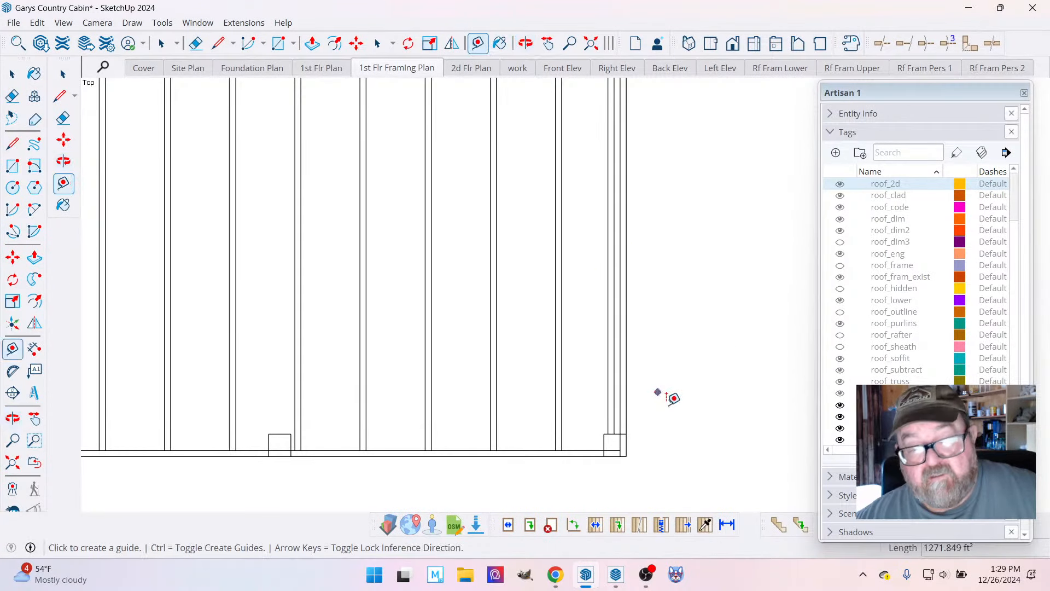
scroll(667, 405, up, 3)
click(600, 410)
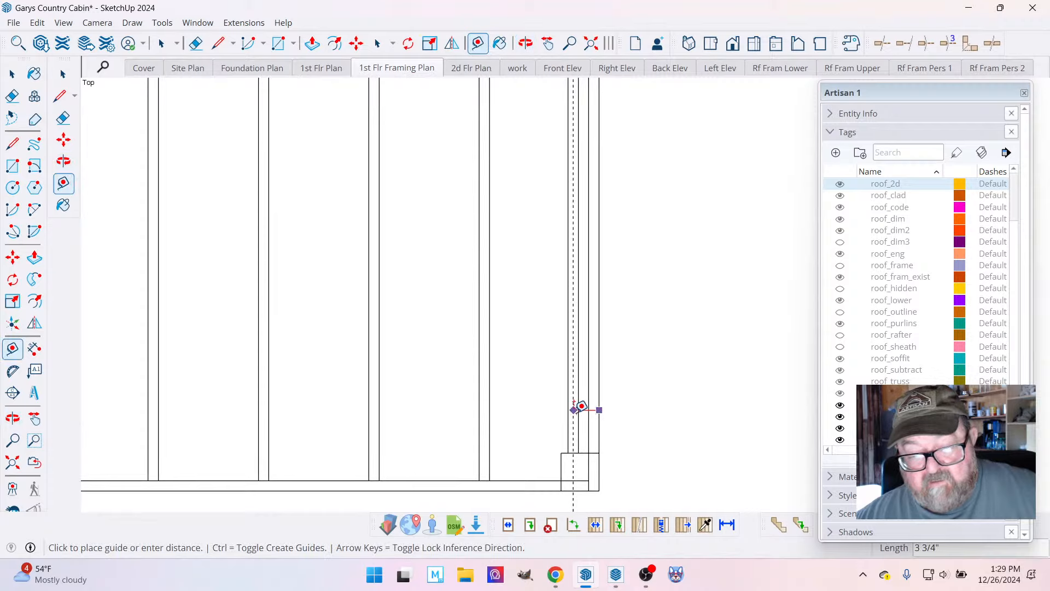
scroll(582, 406, up, 3)
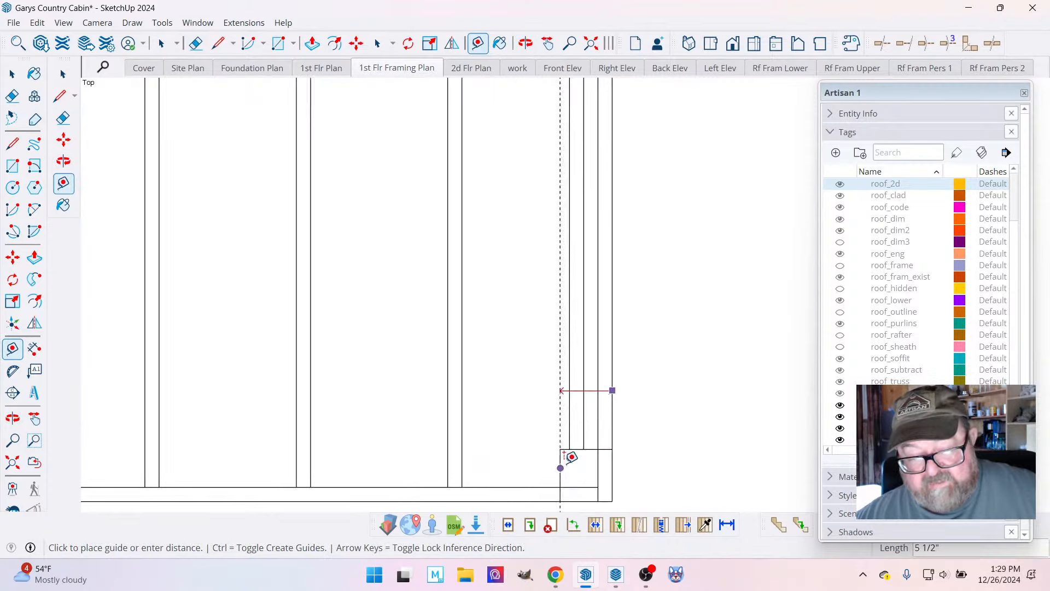
click(583, 436)
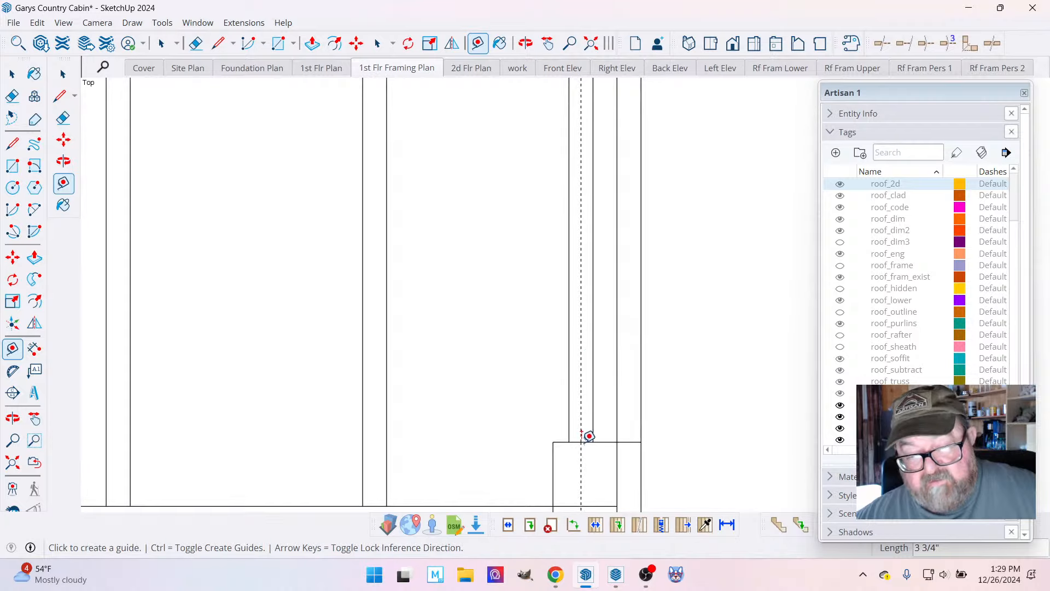
Add a guide 3/4" outside the deck's outer edge and another guide 1" beyond it.
scroll(604, 429, down, 2)
click(627, 392)
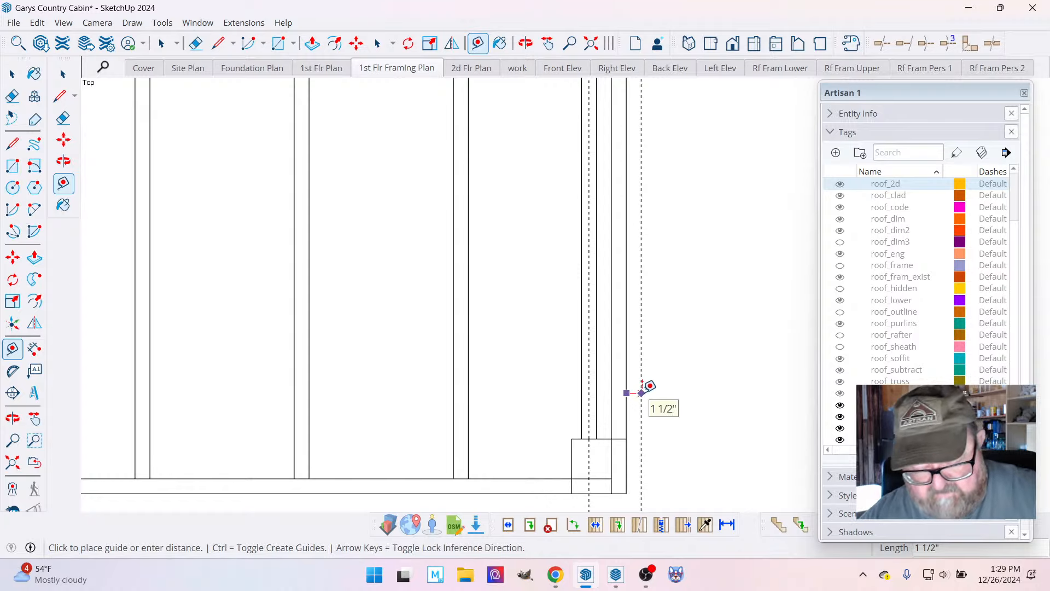
text(3/4)
key(Return)
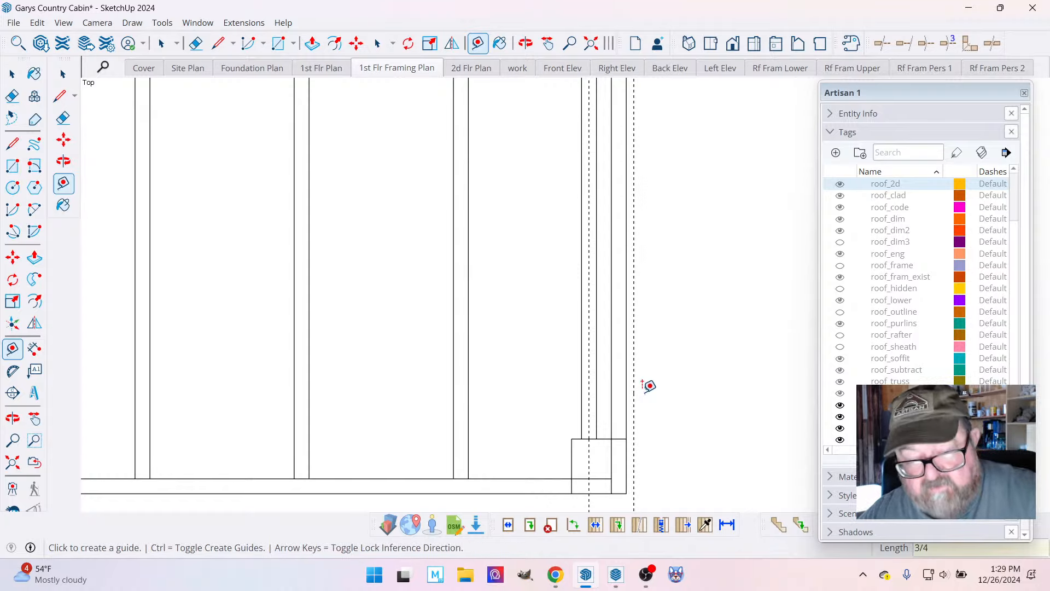
click(633, 386)
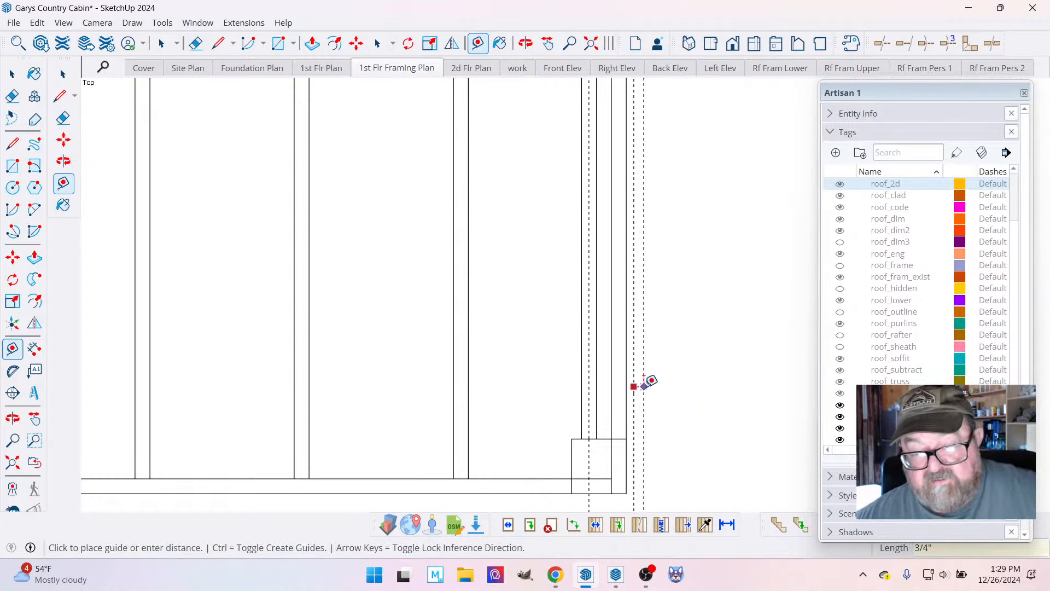
text(1)
key(Return)
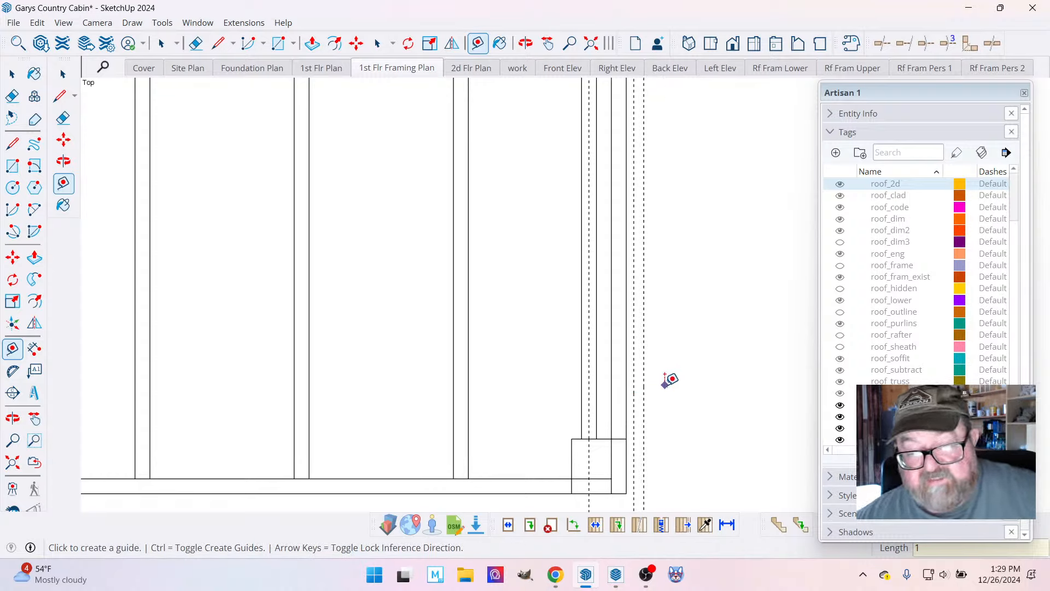
Measure from the outermost guide to the end joist's centre guide, undo all the guides, and return to LayOut.
click(646, 359)
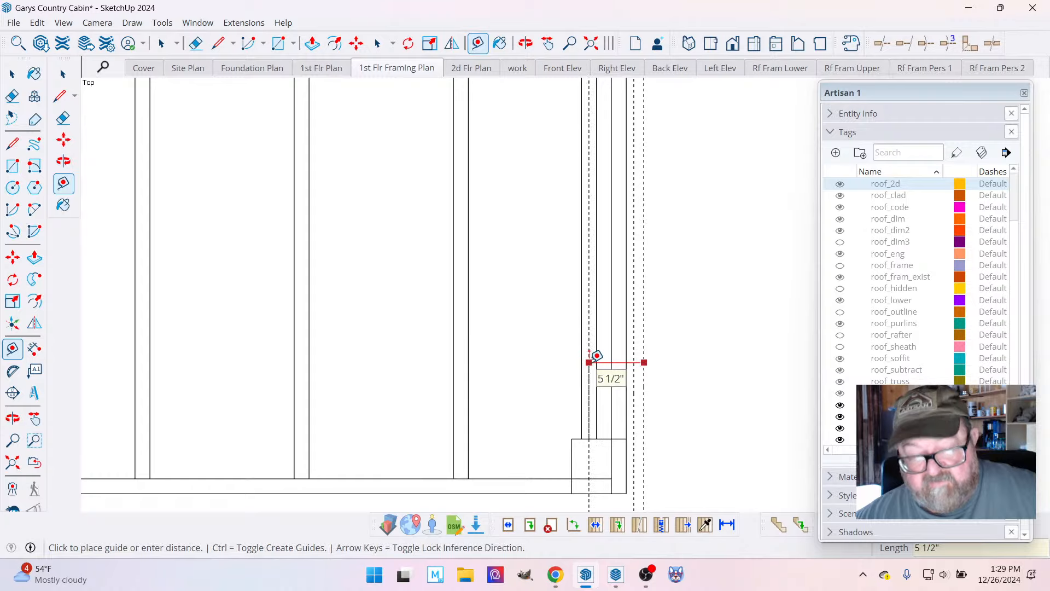
key(ctrl+z)
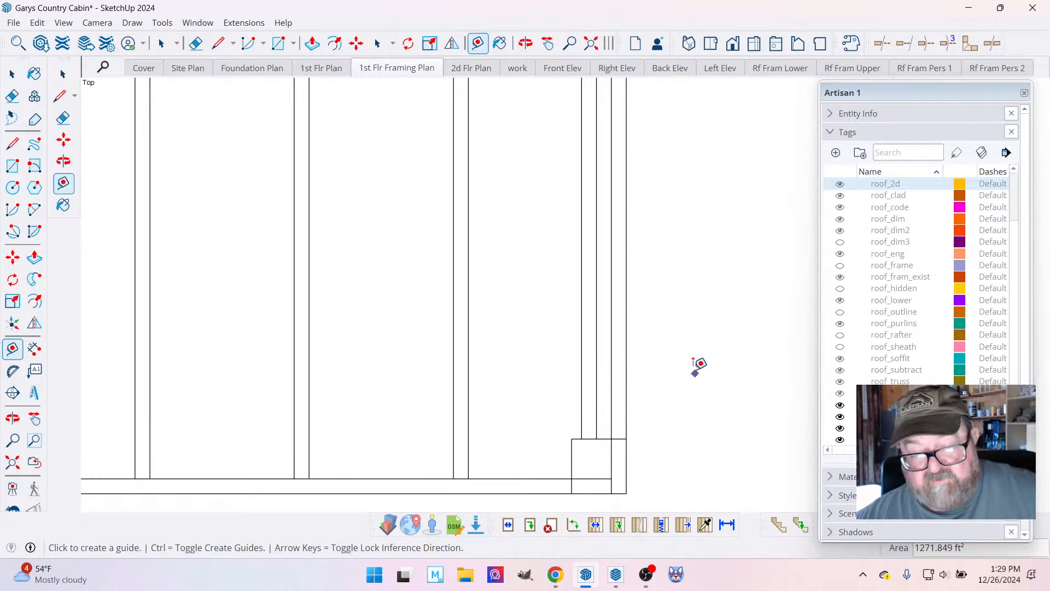
scroll(696, 366, down, 1)
mouse_move(616, 572)
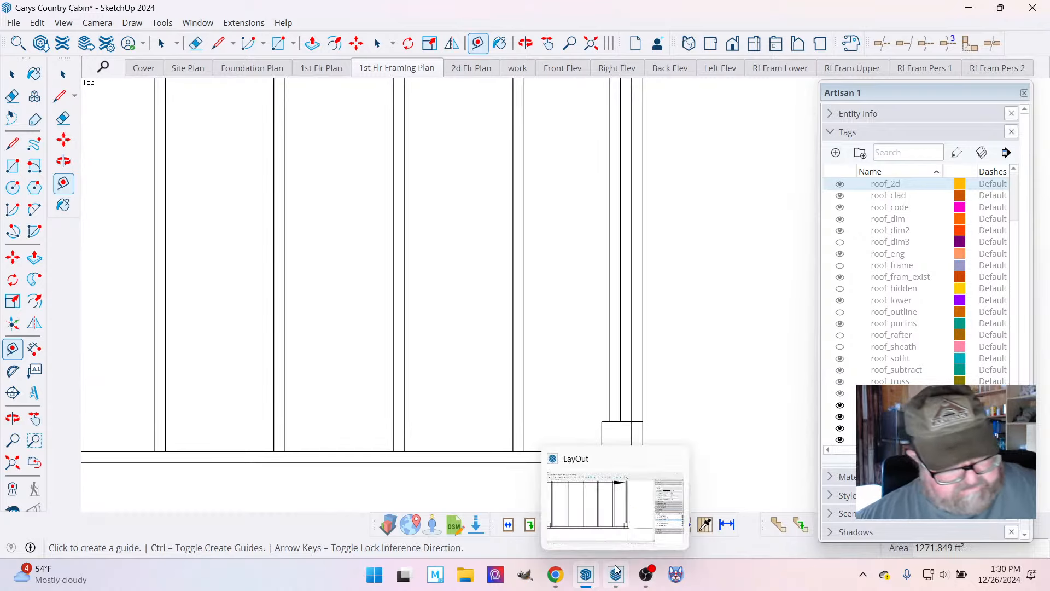
click(616, 574)
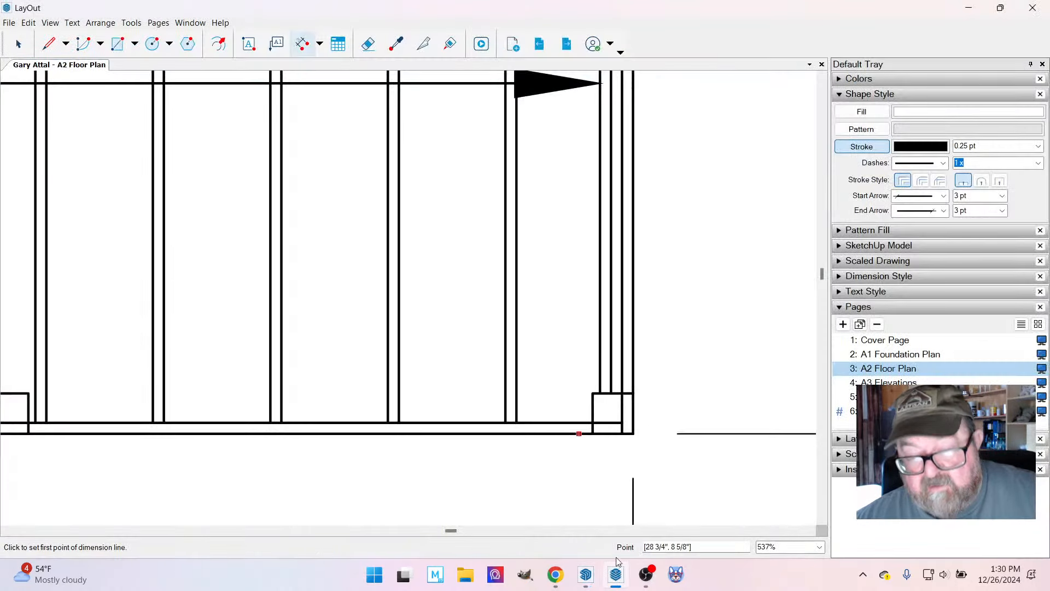
Dimension the horizontal distance from the deck's outer corner to the centre of the end joist.
click(633, 433)
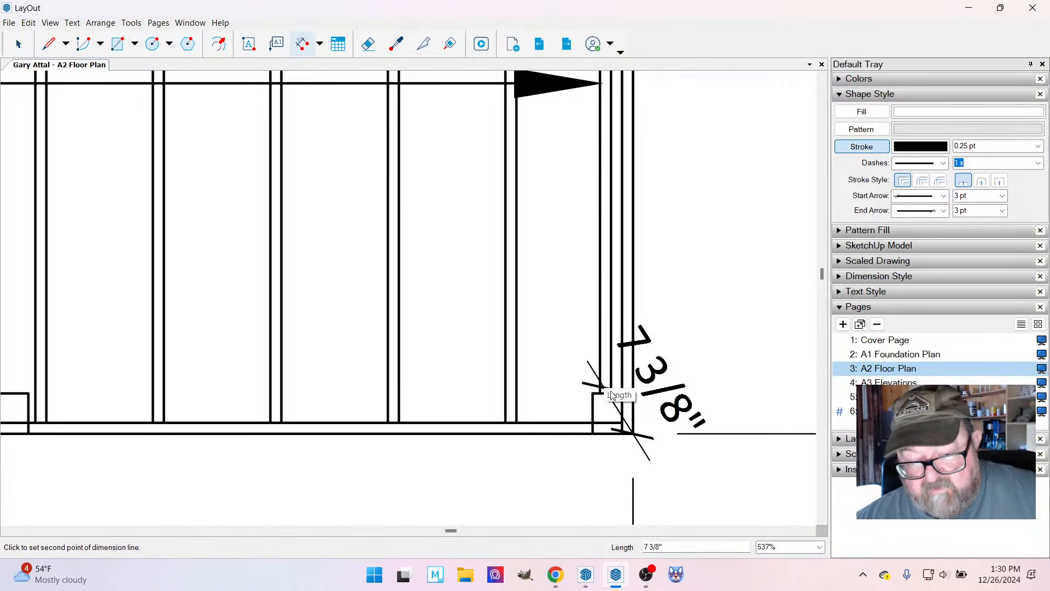
click(606, 394)
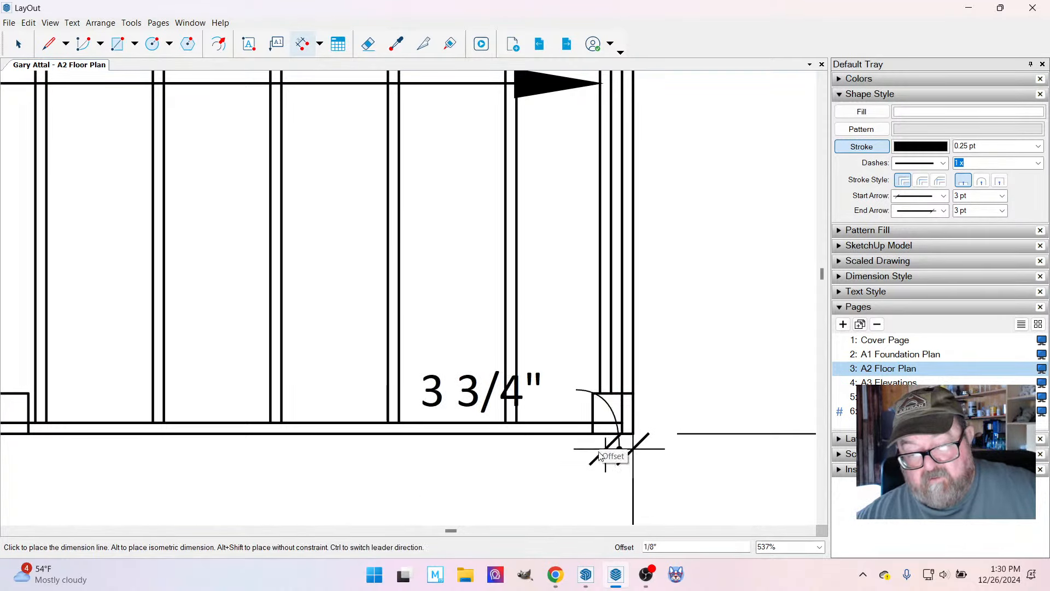
scroll(606, 394, down, 5)
scroll(602, 391, down, 8)
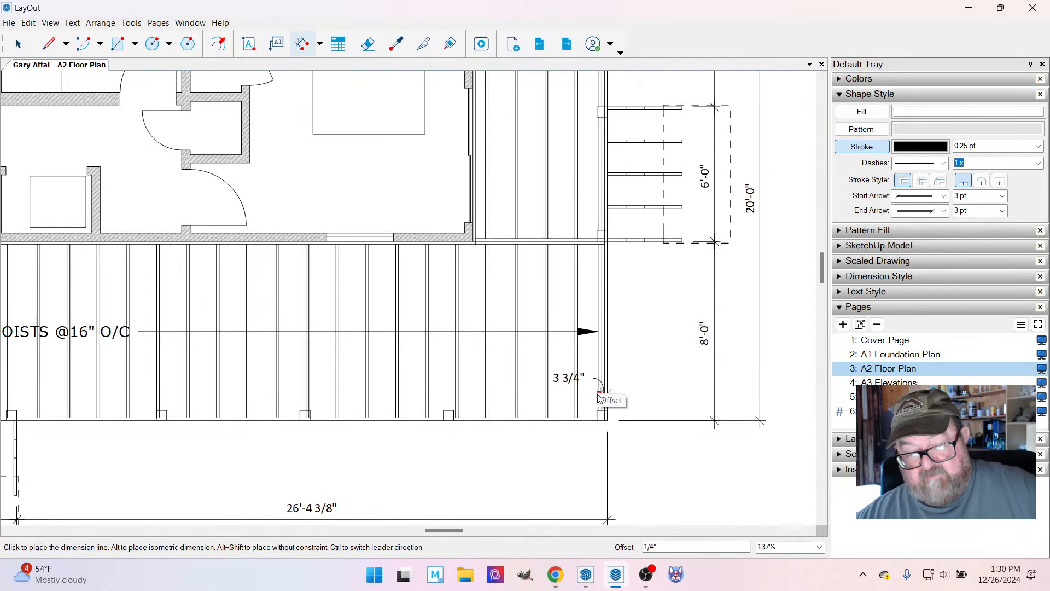
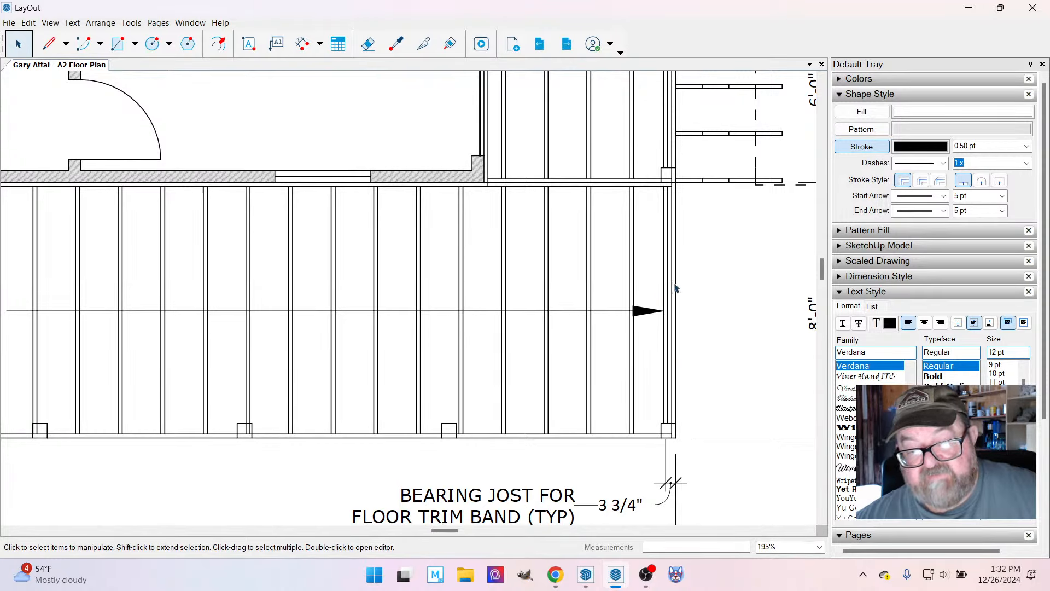
Look over the whole A2 sheet, checking the porch/deck framing plan and the floor plan with their dimensions.
scroll(696, 224, down, 3)
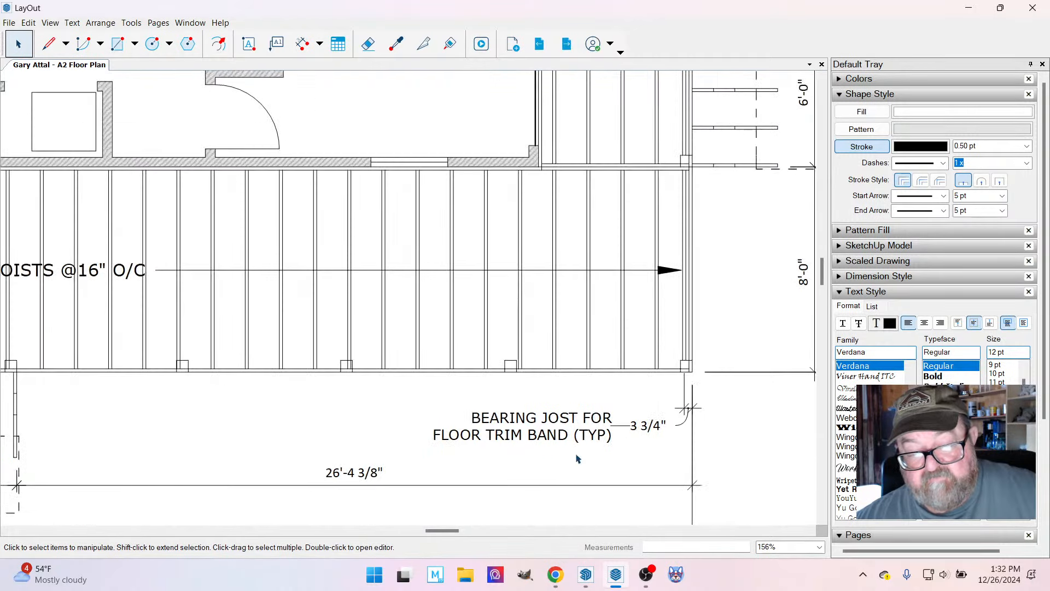
scroll(595, 334, down, 8)
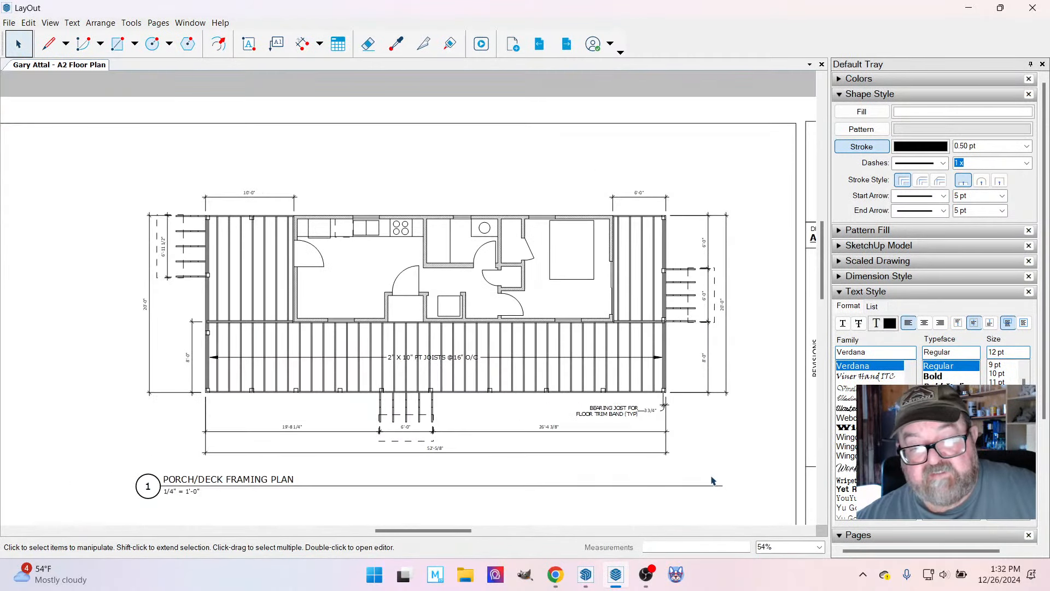
scroll(660, 288, down, 3)
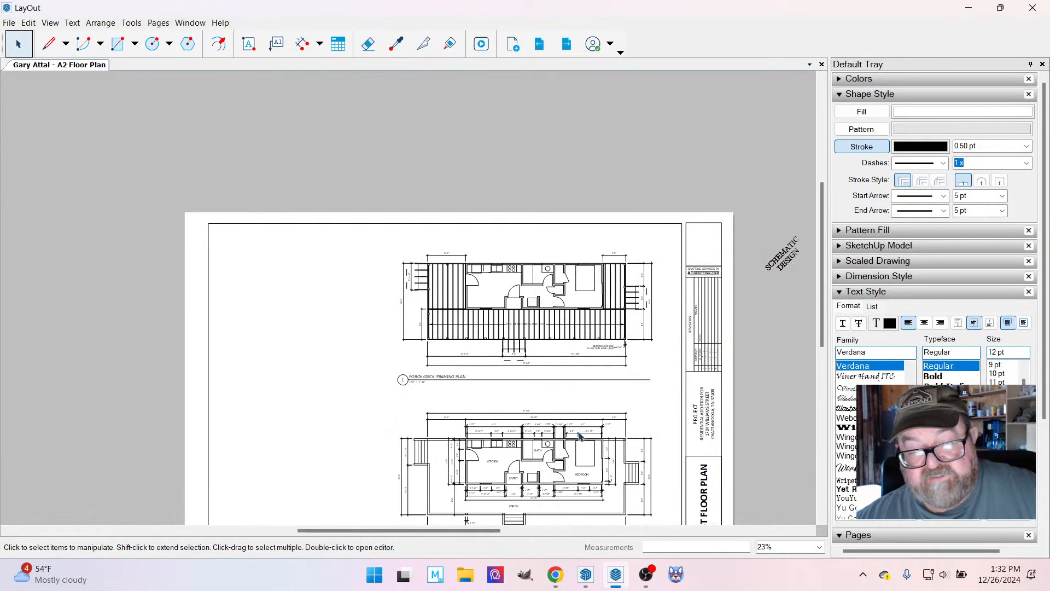
scroll(457, 324, down, 1)
scroll(531, 493, up, 1)
scroll(470, 328, down, 1)
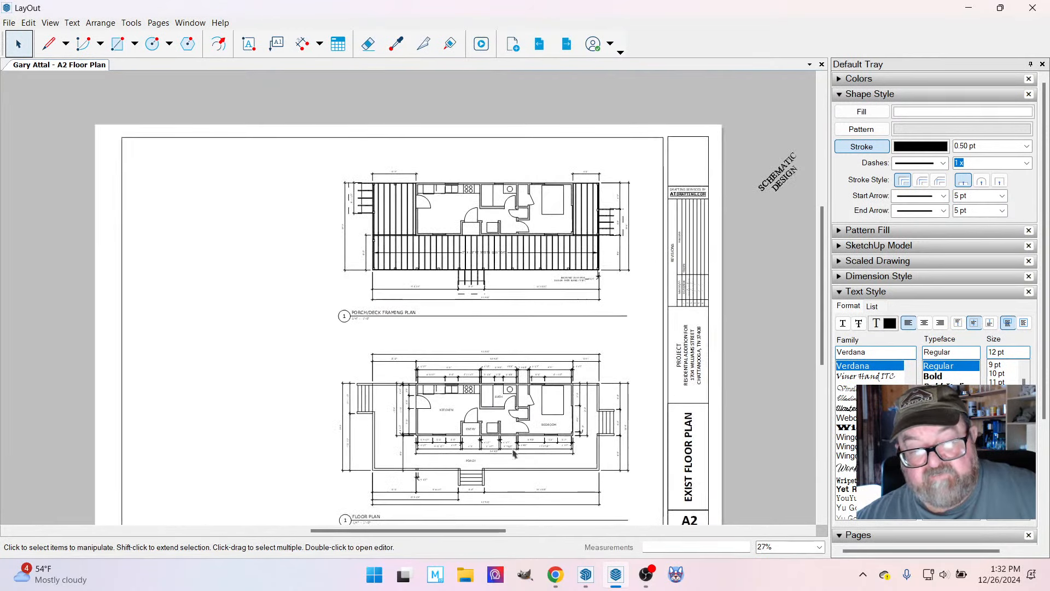
scroll(525, 470, up, 1)
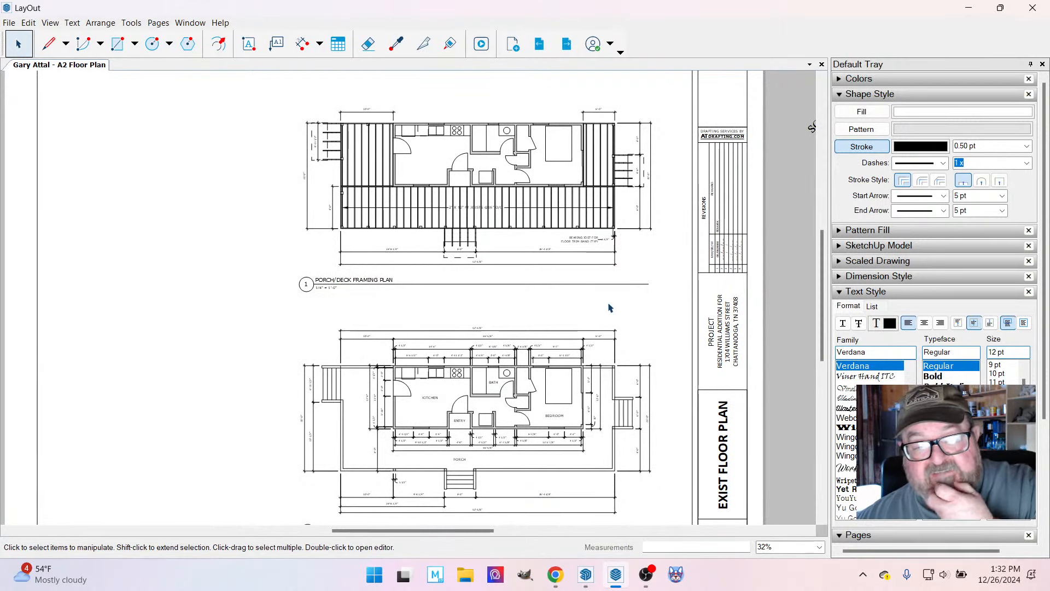
scroll(599, 290, down, 2)
scroll(591, 390, up, 1)
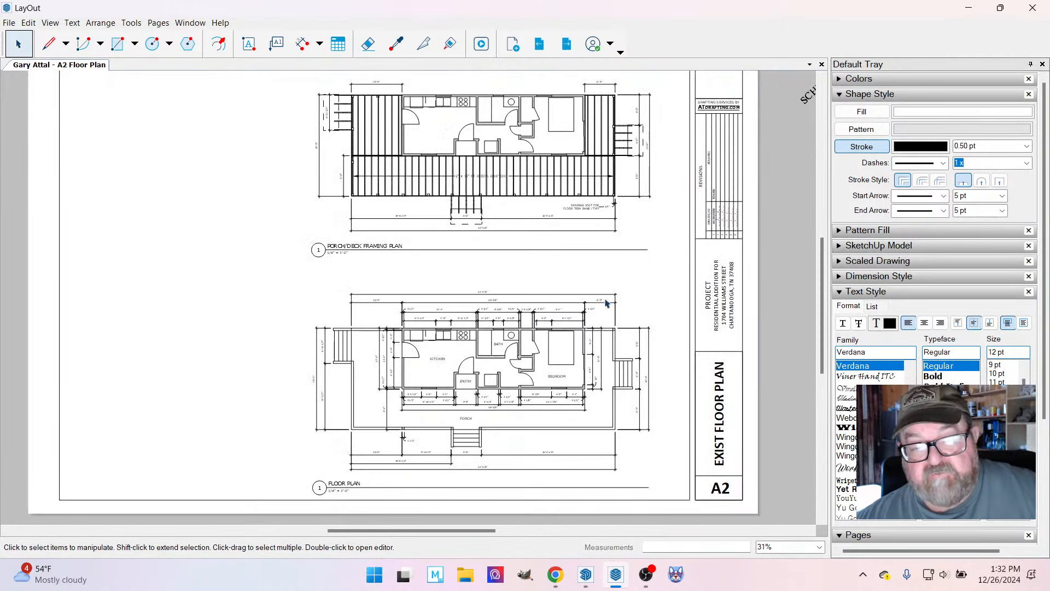
Review the A1 Foundation Plan, A2 Floor Plan, A3 Elevations and A4 Roof Framing pages in turn.
click(841, 292)
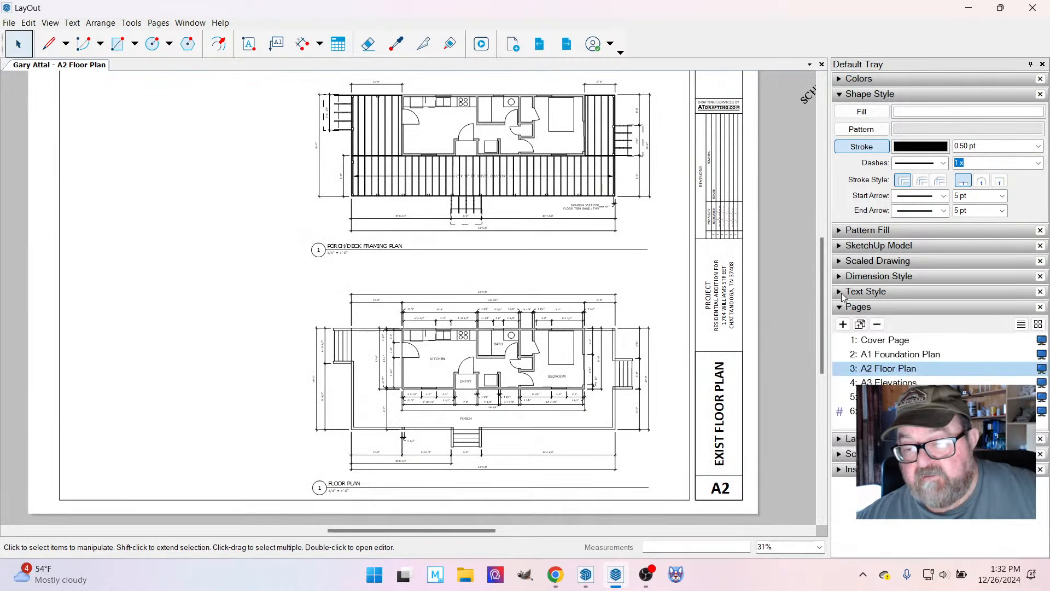
click(886, 357)
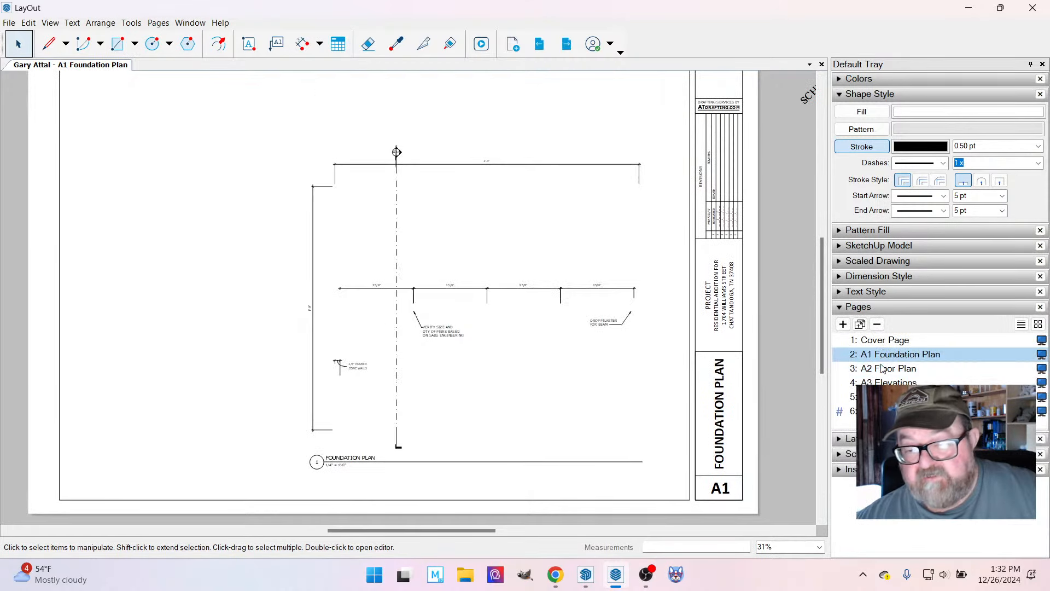
click(890, 370)
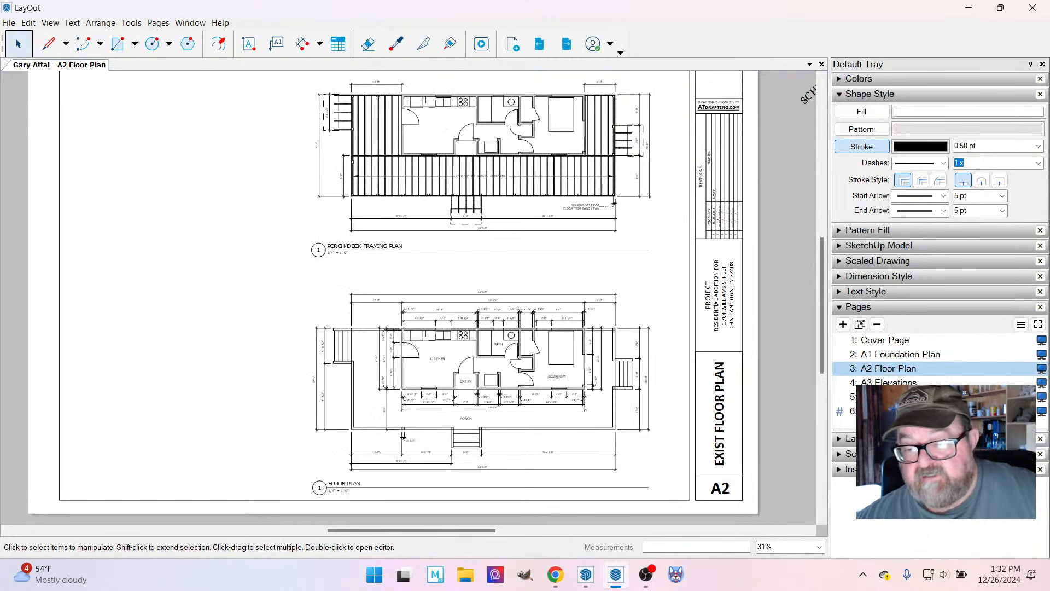
click(890, 384)
scroll(686, 513, down, 1)
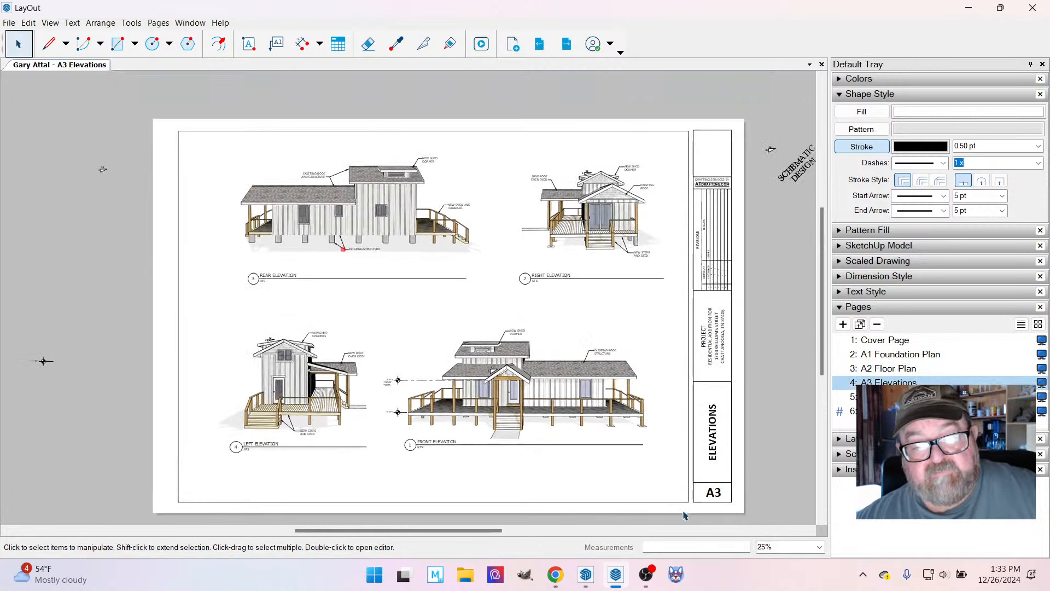
scroll(626, 363, up, 1)
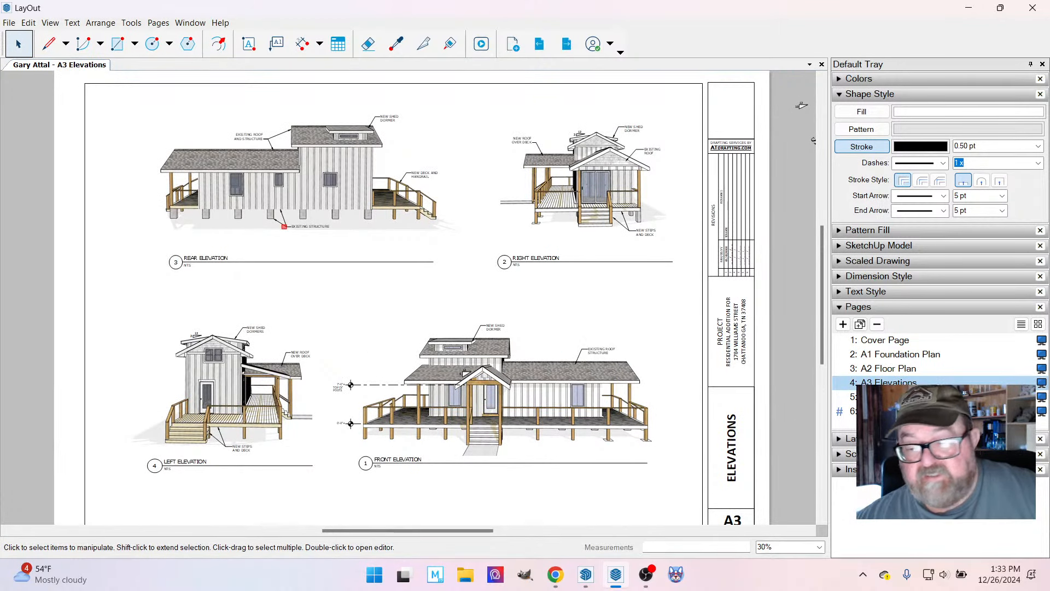
click(886, 396)
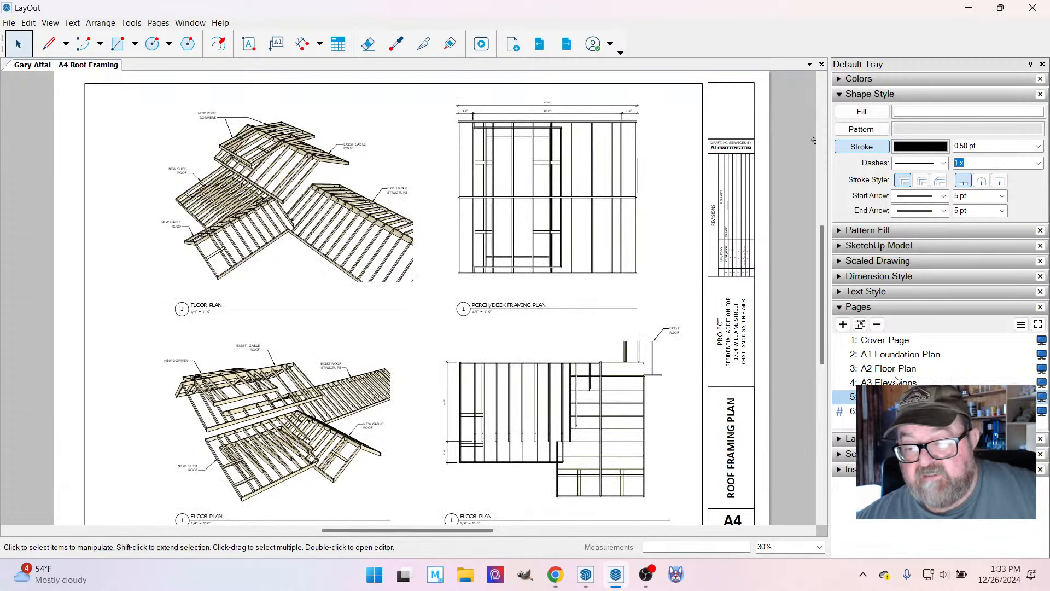
On the A1 Foundation Plan page, move the leftover dimensions, notes and section line off the sheet, keeping the drawing title in place.
click(906, 355)
scroll(629, 238, down, 2)
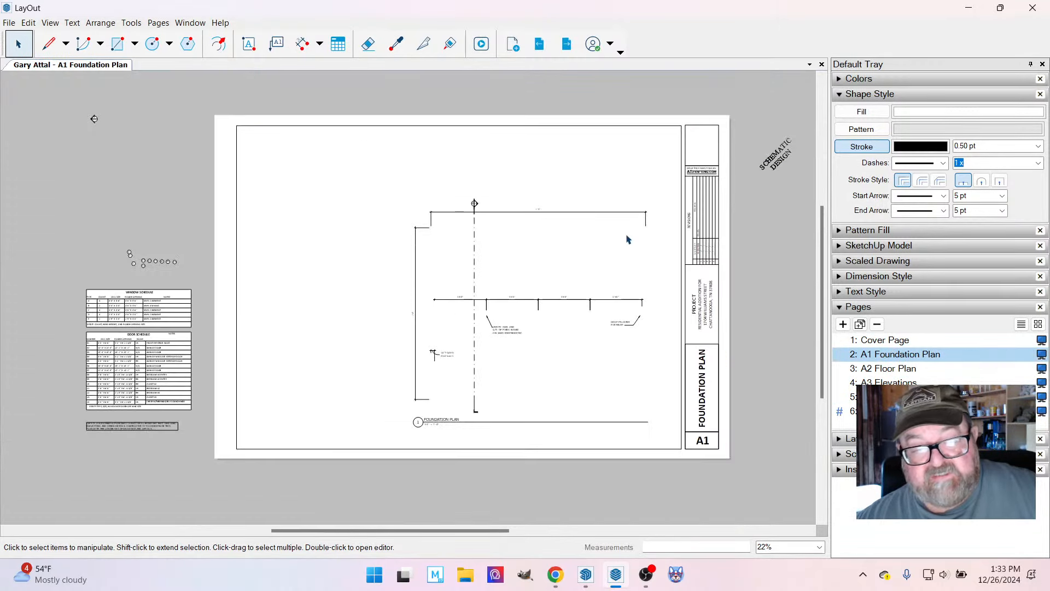
mouse_move(386, 181)
mouse_down()
mouse_move(622, 356)
mouse_move(667, 404)
mouse_up()
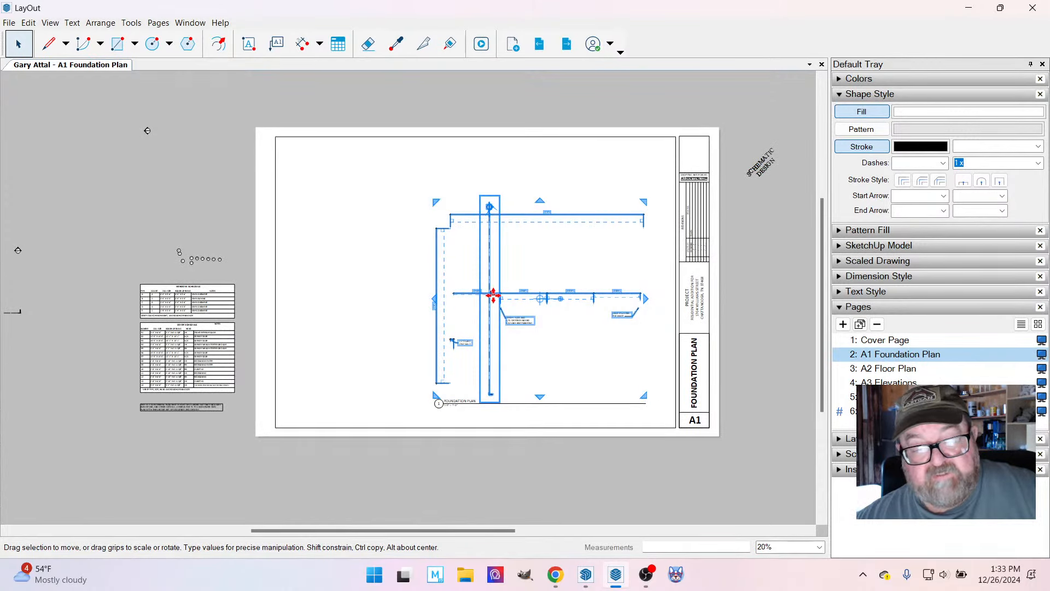
drag(494, 293, 790, 294)
scroll(499, 255, up, 2)
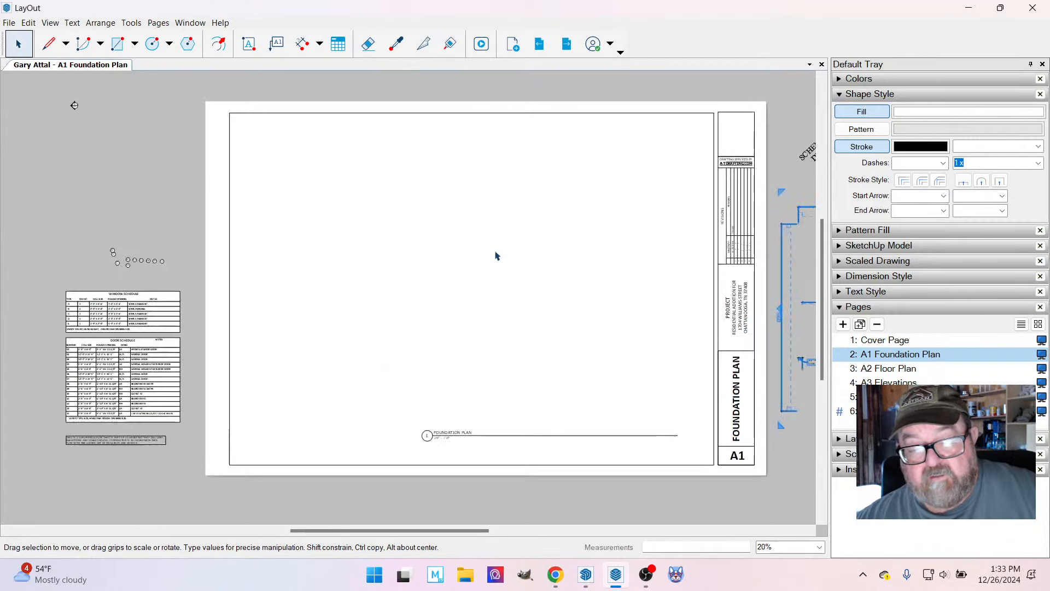
scroll(510, 270, down, 1)
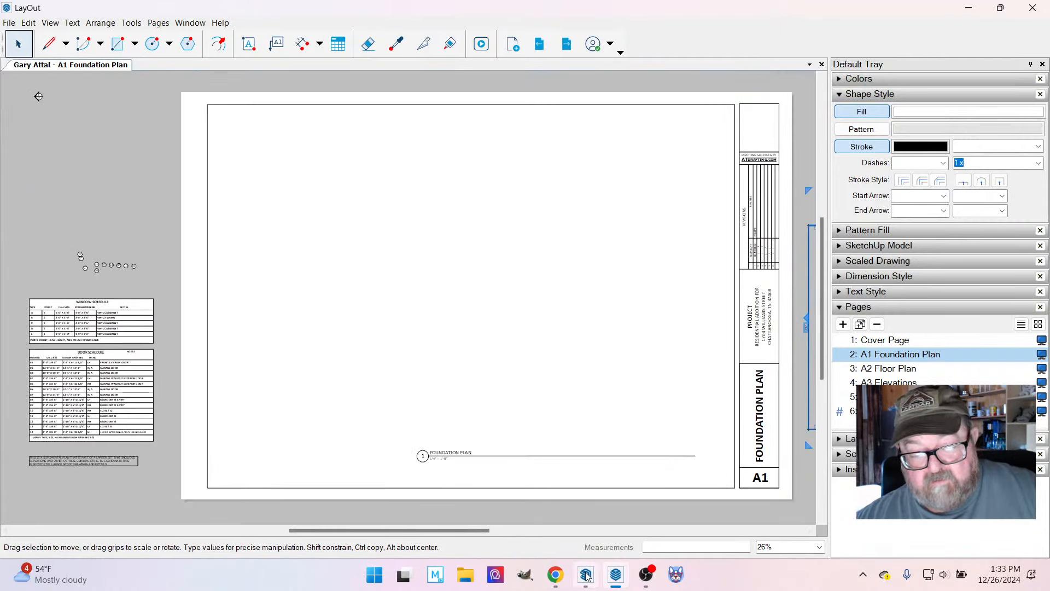
mouse_move(586, 576)
click(646, 575)
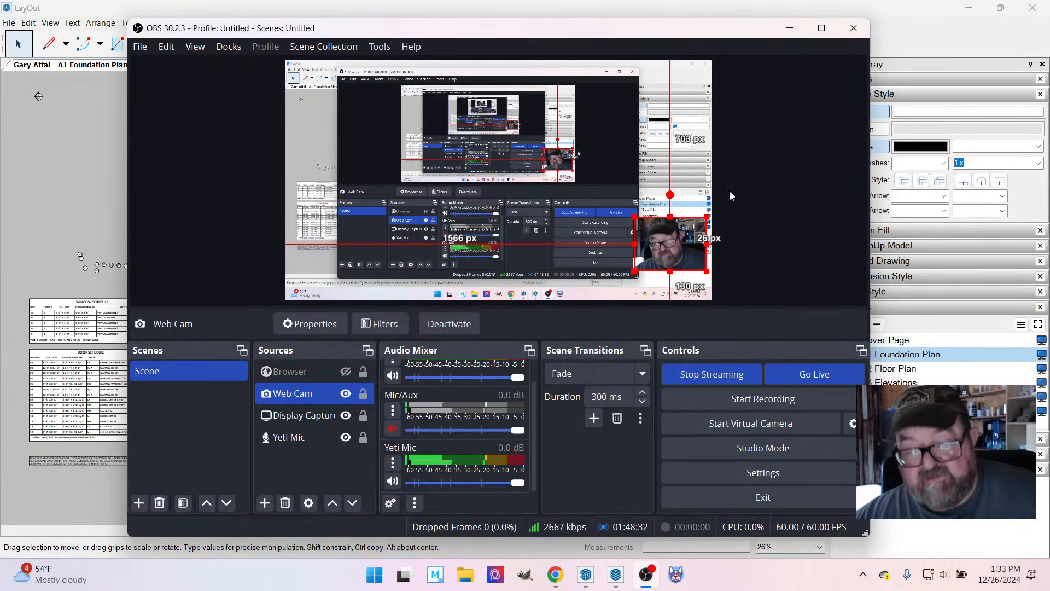
click(788, 27)
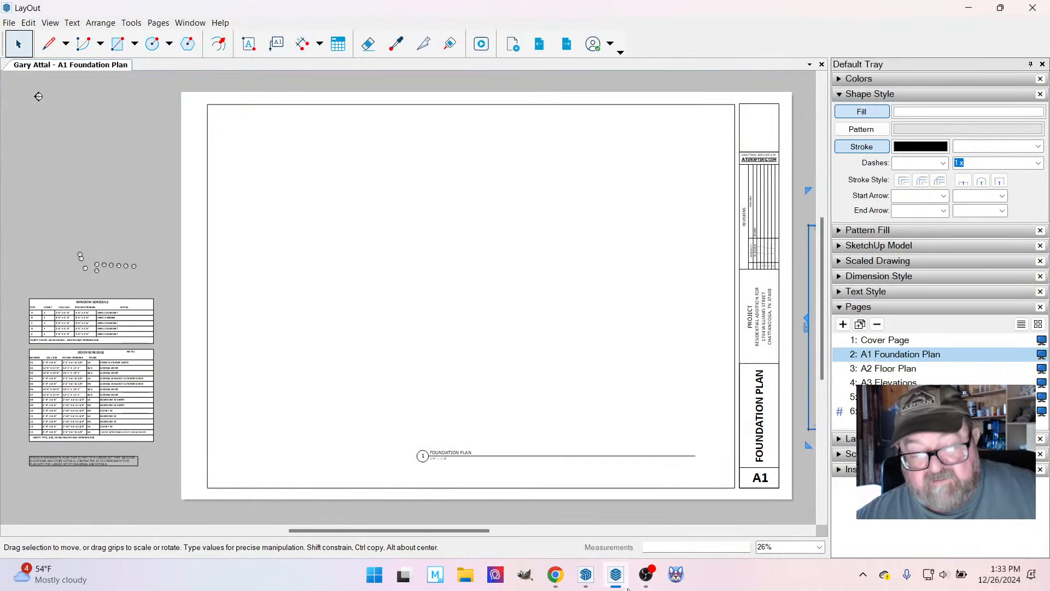
click(552, 577)
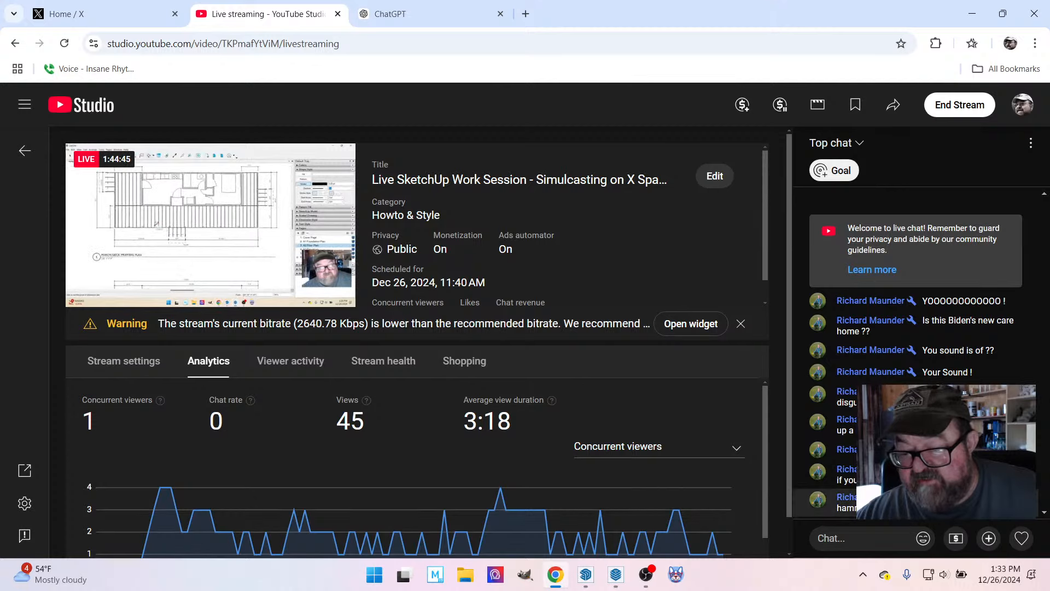
click(555, 574)
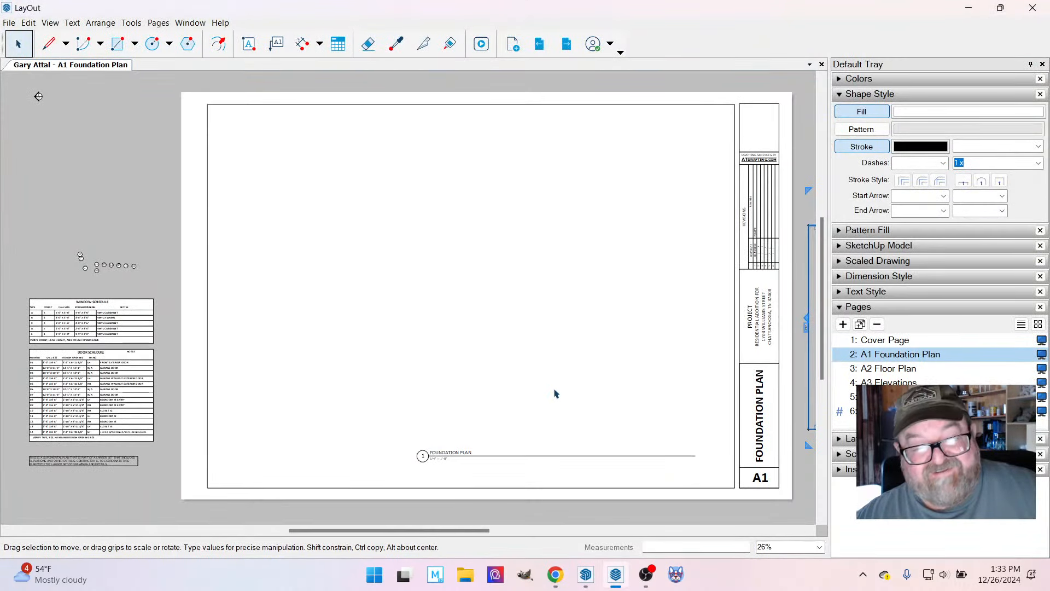
Switch to SketchUp and show the Foundation Plan scene, focusing on the plan below the site photos.
click(585, 575)
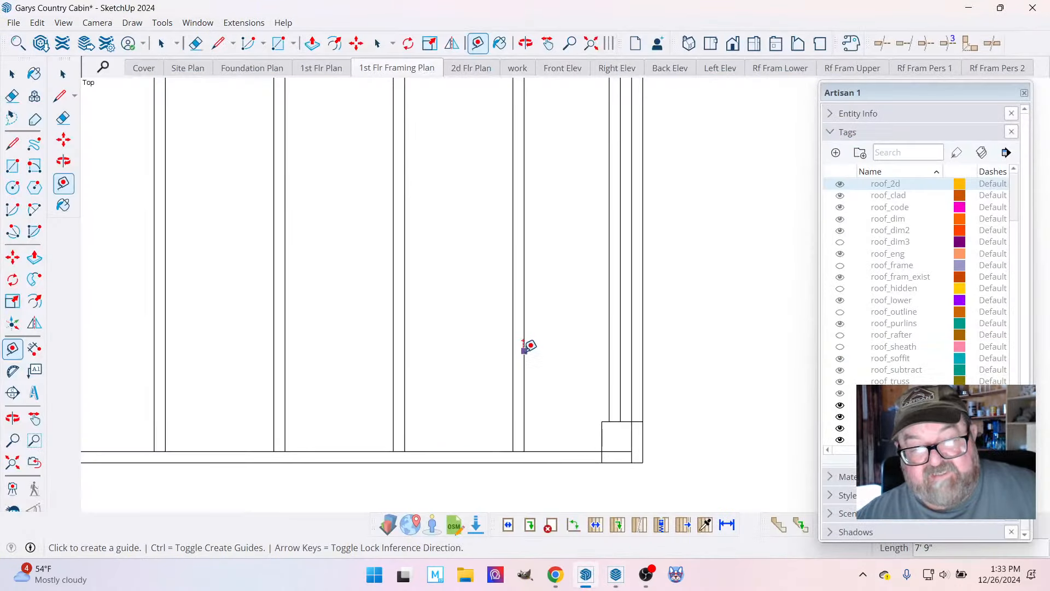
click(249, 69)
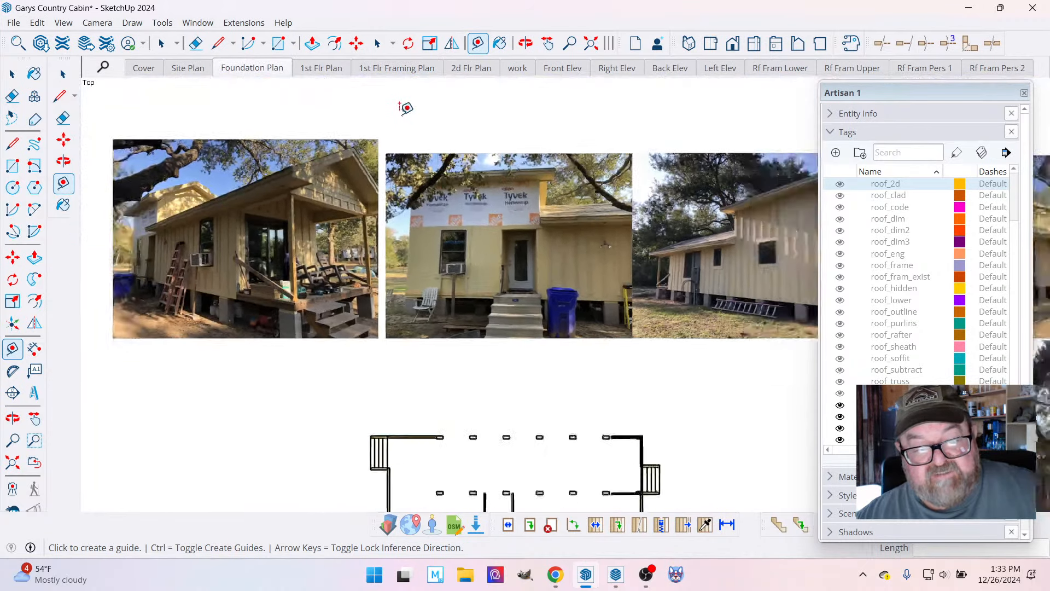
scroll(537, 448, up, 2)
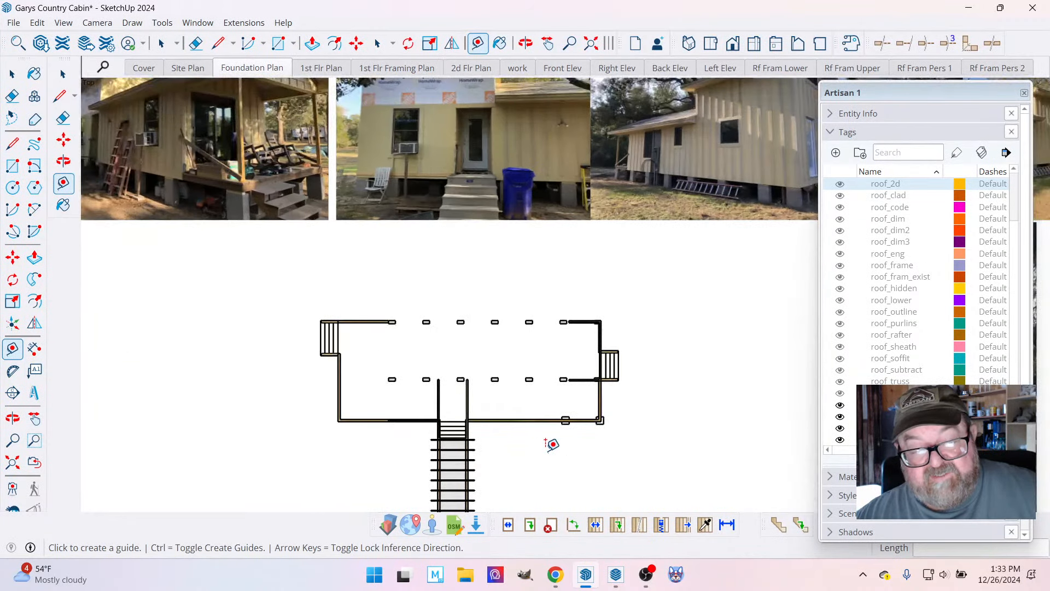
scroll(887, 282, up, 3)
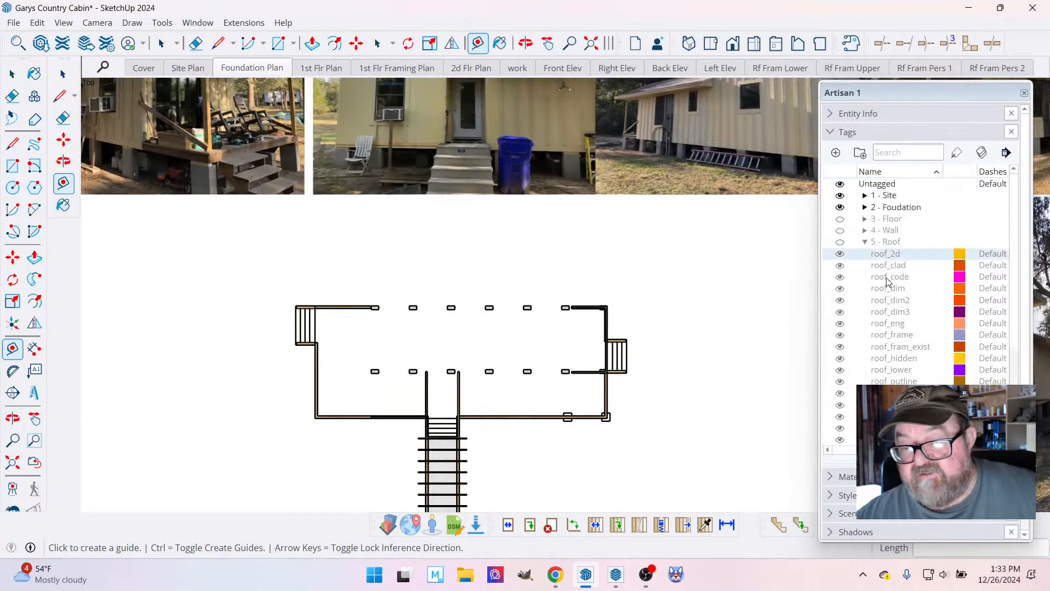
Collapse the 5 - Roof tag folder and hide the pics and porch posts rails tags.
click(866, 207)
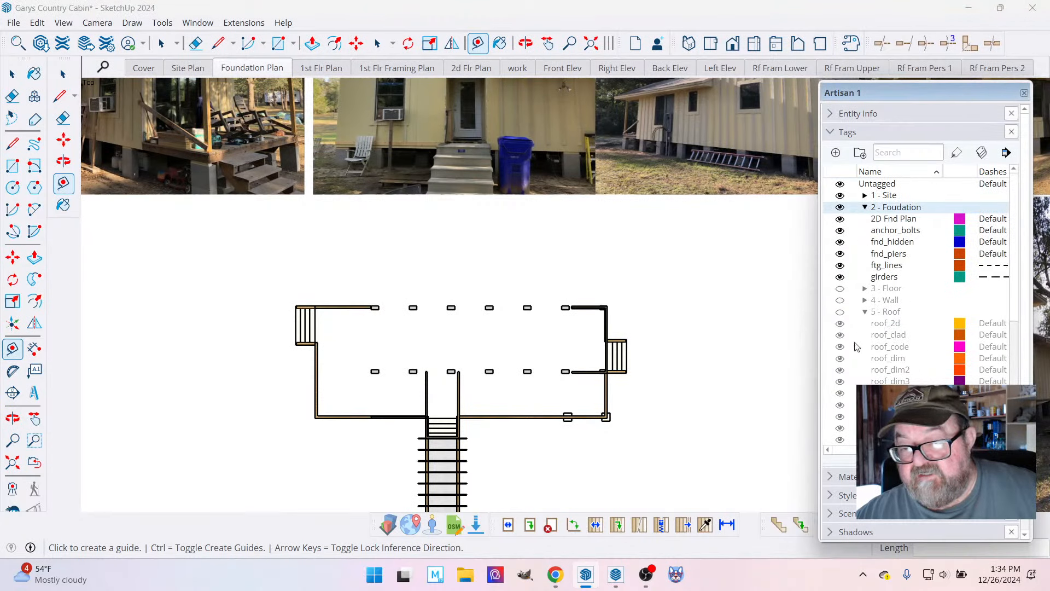
click(865, 206)
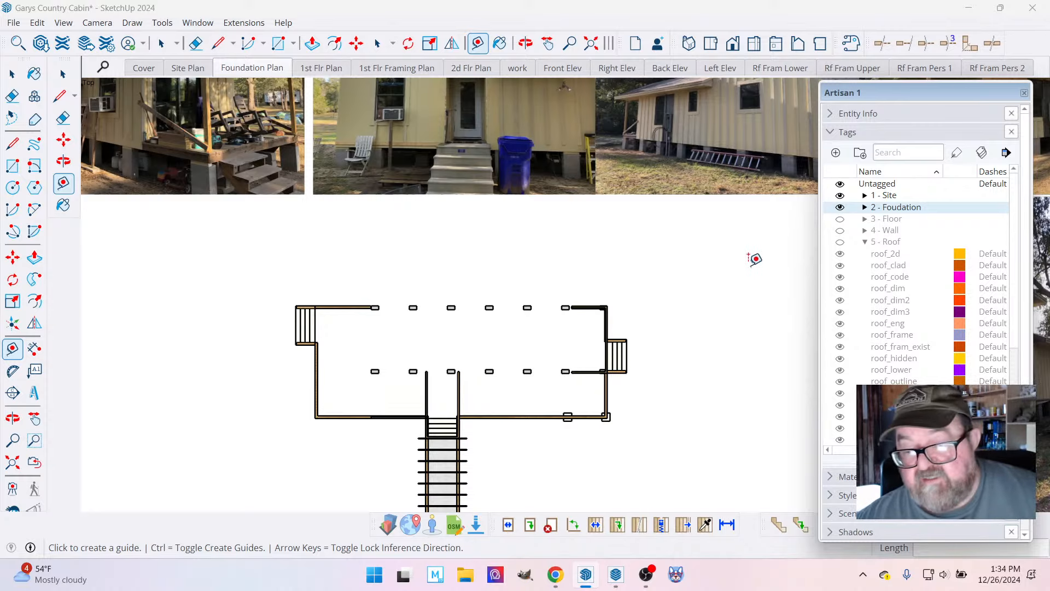
click(866, 241)
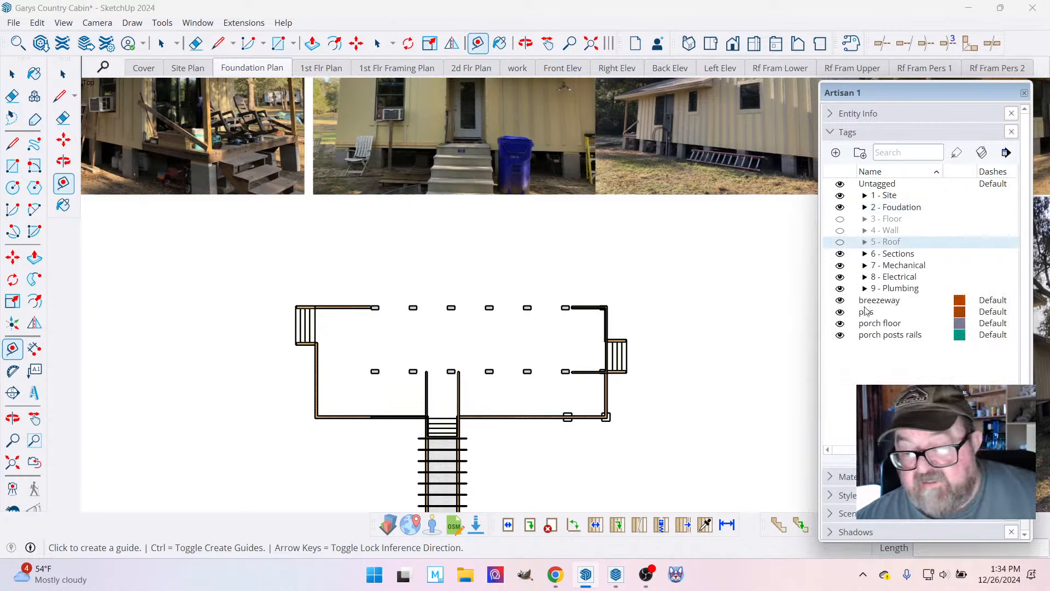
click(840, 312)
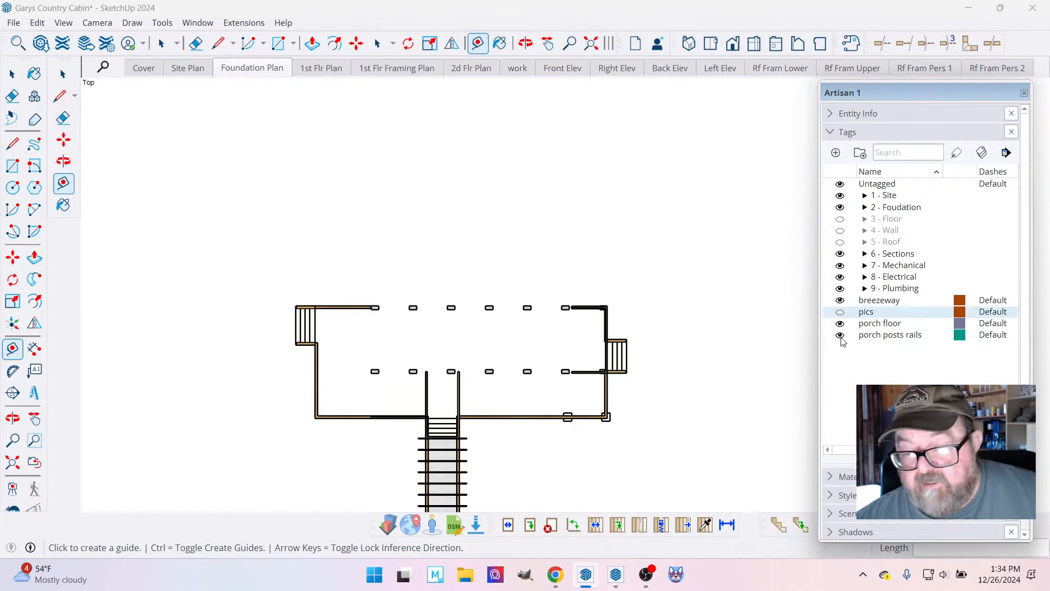
click(841, 336)
scroll(632, 287, down, 3)
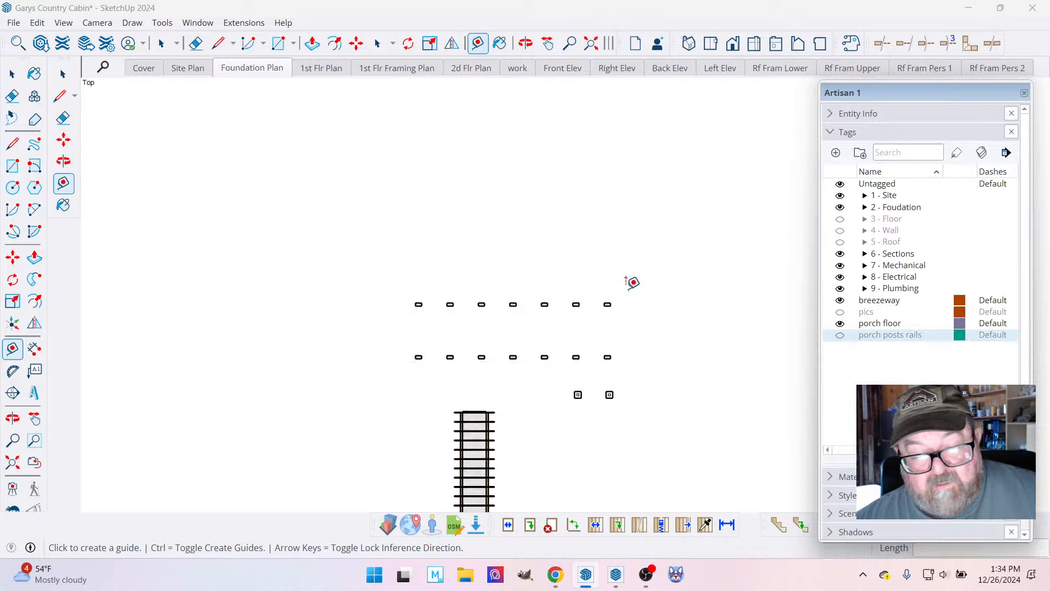
Select the breezeway's roof and post framing in a 3D view and hide the breezeway tag.
scroll(537, 464, up, 4)
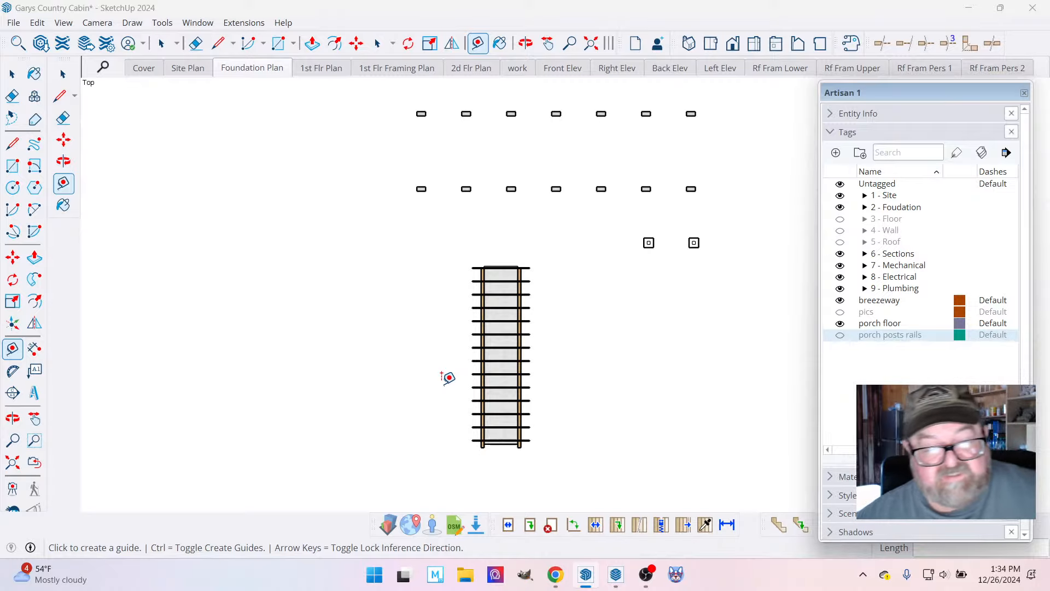
click(526, 44)
drag(541, 335, 379, 177)
drag(530, 347, 692, 288)
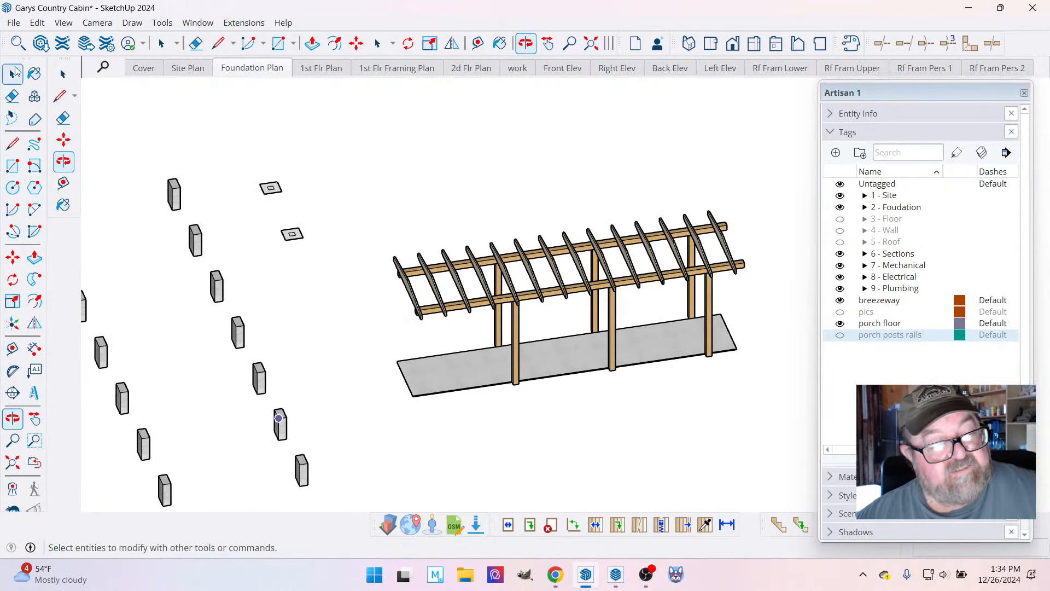
click(12, 74)
click(513, 266)
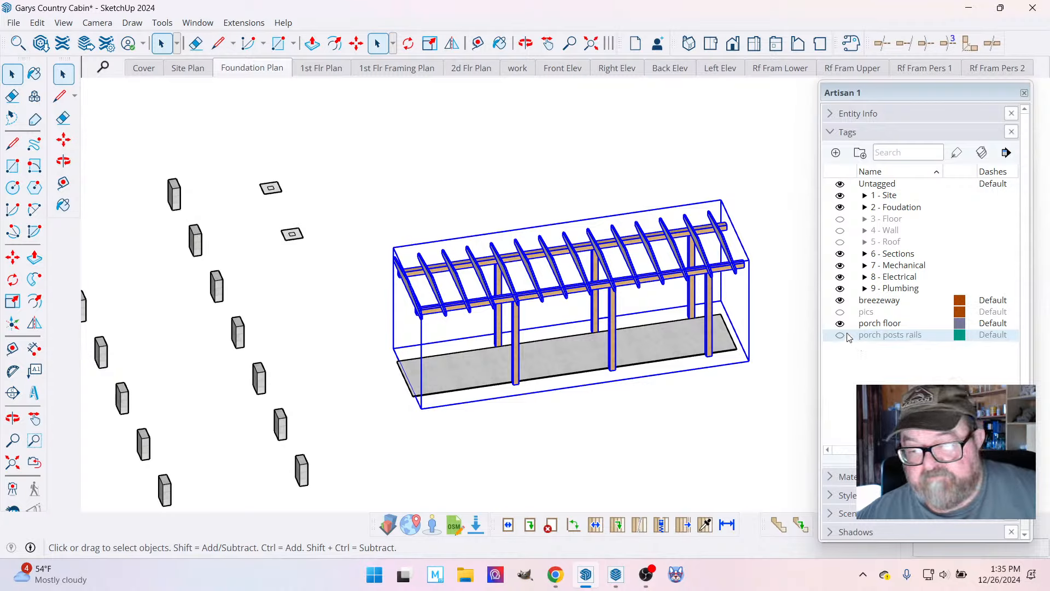
click(840, 301)
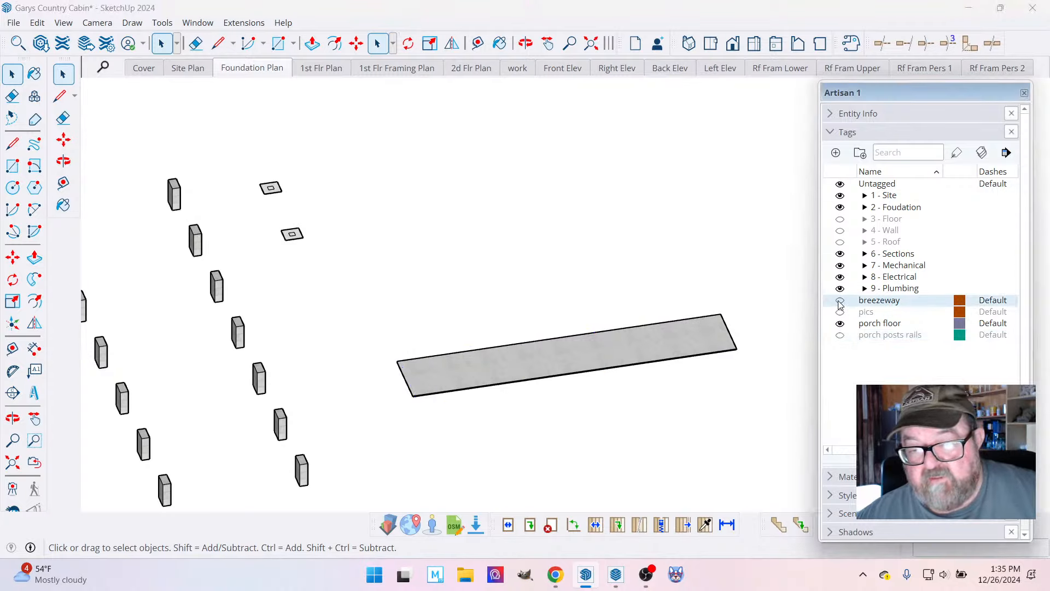
Check the tag of the concrete walkway slab and hide the walkway tag in the 1 - Site folder.
click(684, 339)
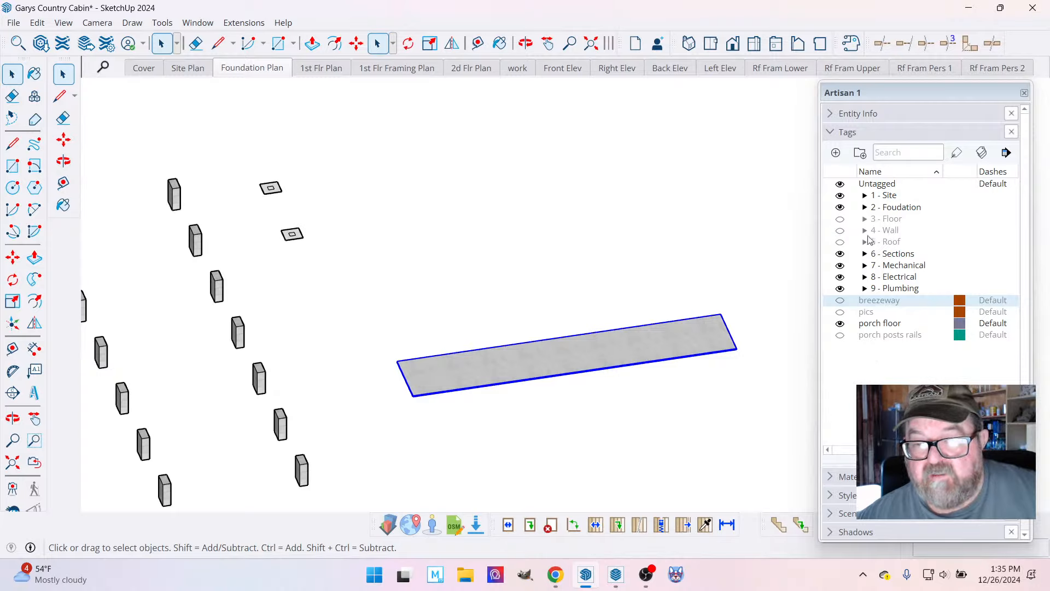
click(830, 114)
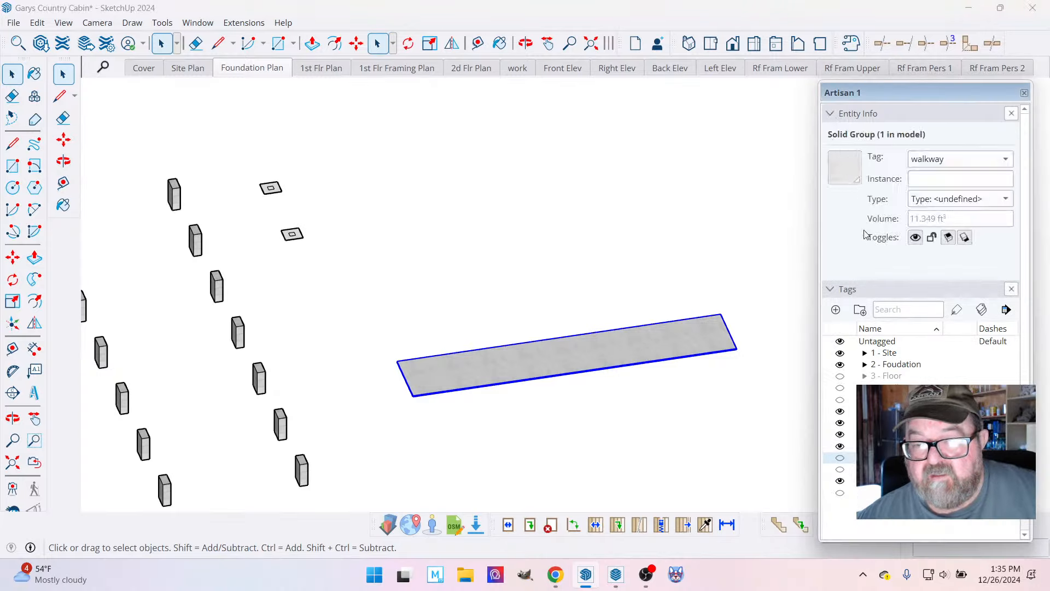
click(865, 353)
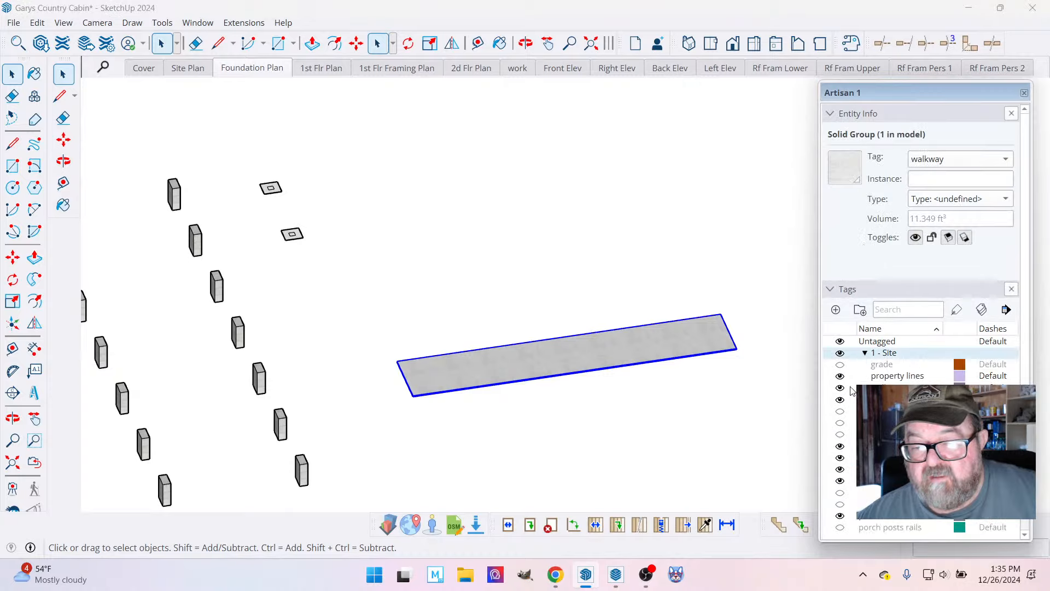
click(841, 388)
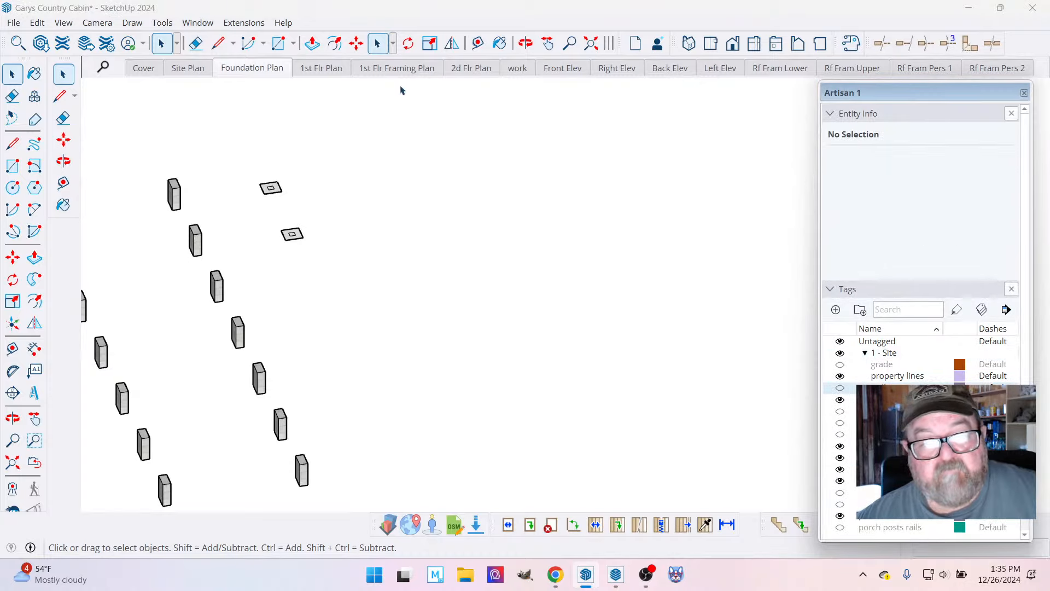
Return to the Foundation Plan scene's top view and hide the porch posts rails tag.
click(251, 68)
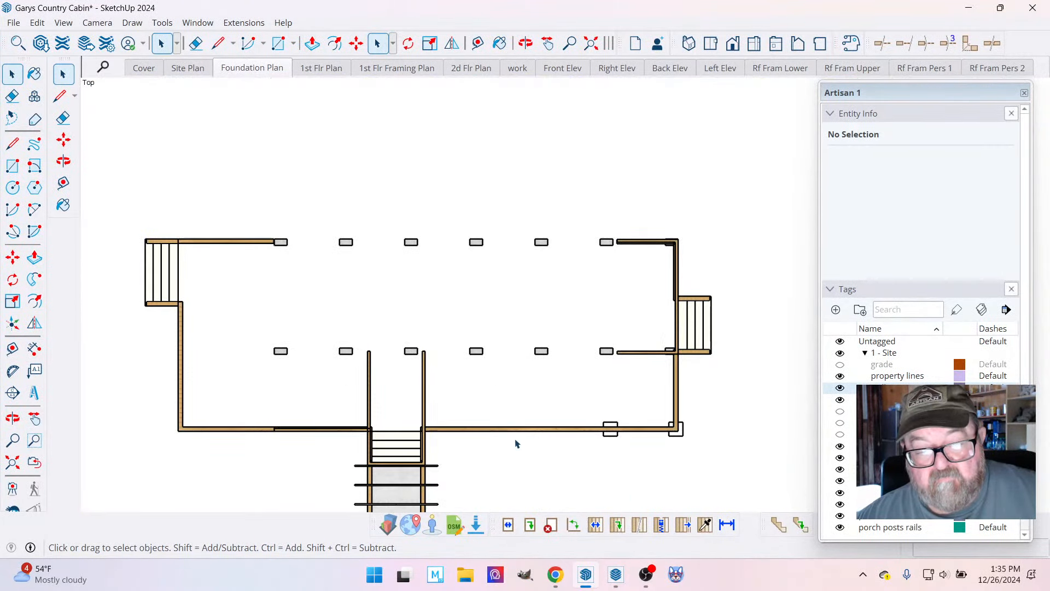
scroll(514, 438, up, 1)
scroll(547, 427, down, 1)
scroll(482, 431, up, 1)
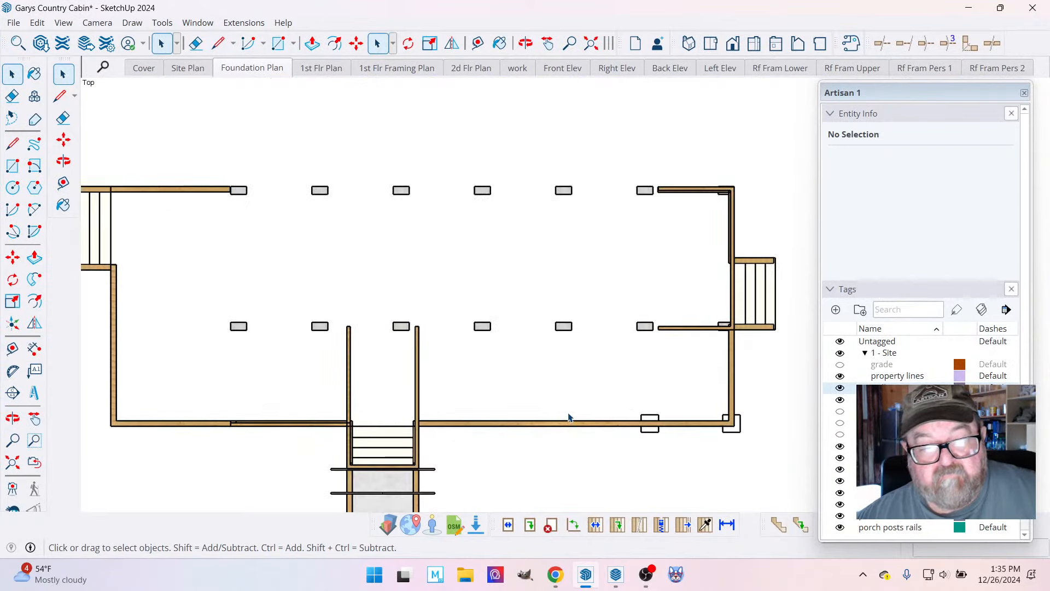
scroll(569, 417, down, 1)
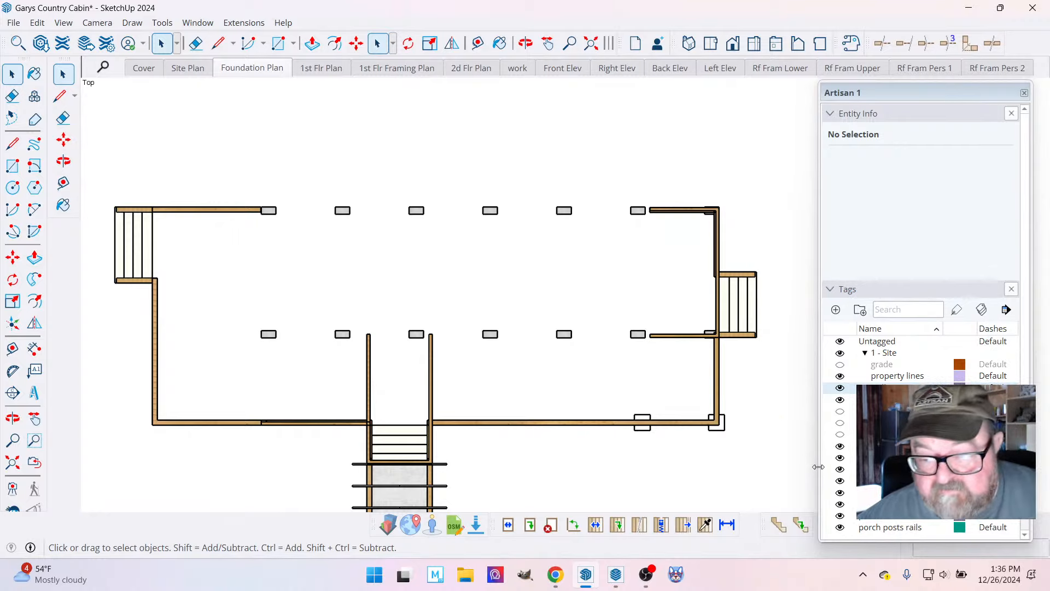
click(841, 529)
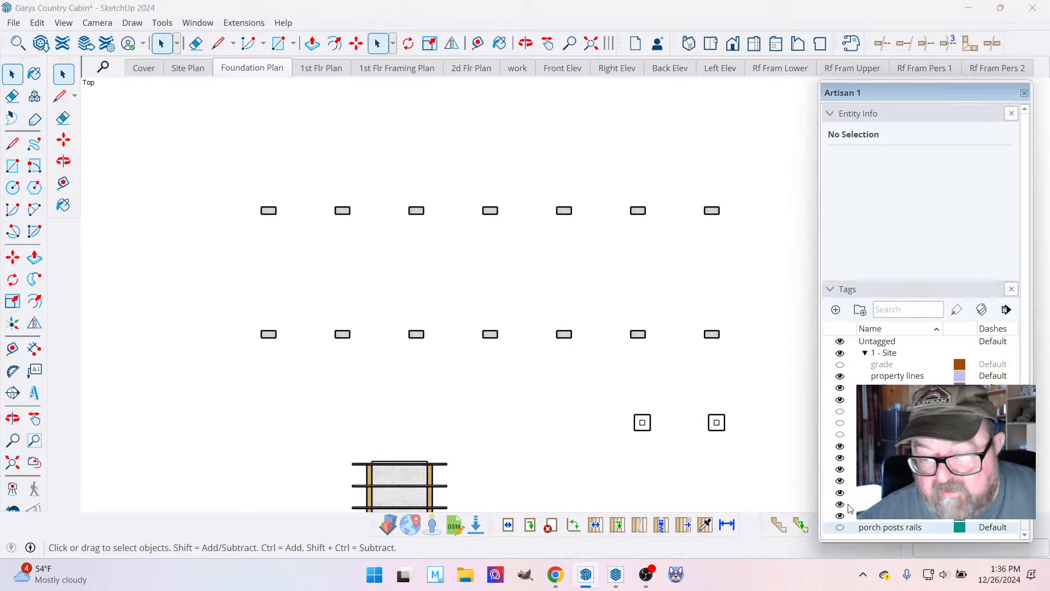
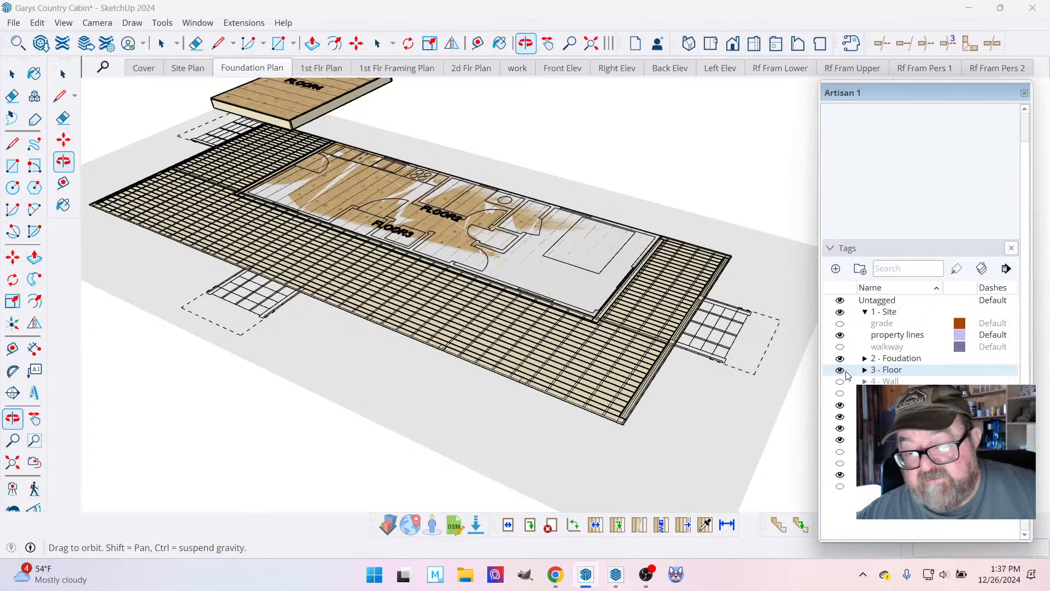
Hide the 3 - Floor tag folder and show the porch posts rails tag again in a 3D view.
click(840, 370)
click(840, 487)
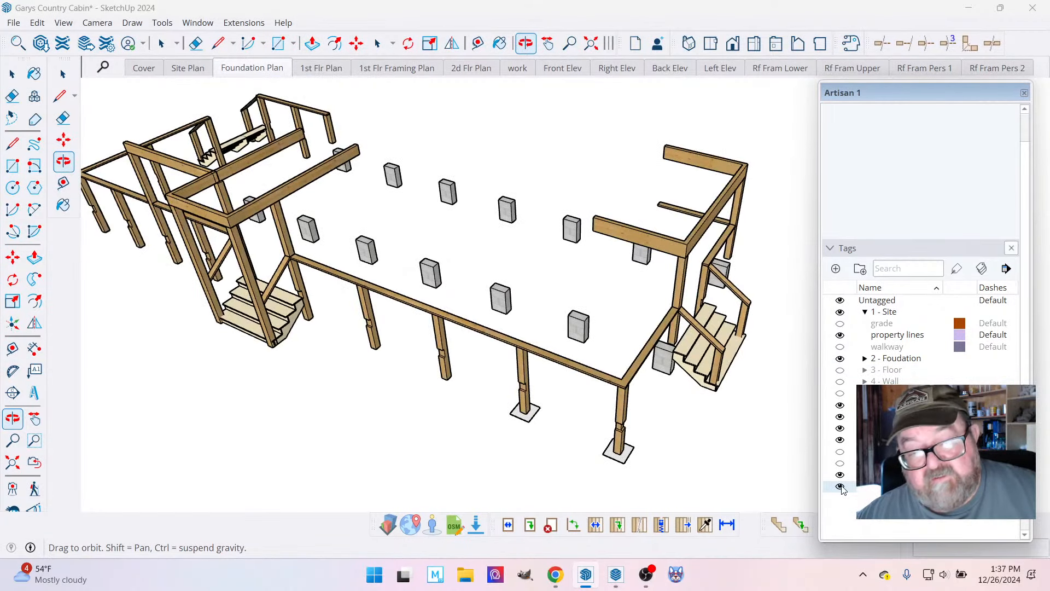
drag(594, 441, 586, 382)
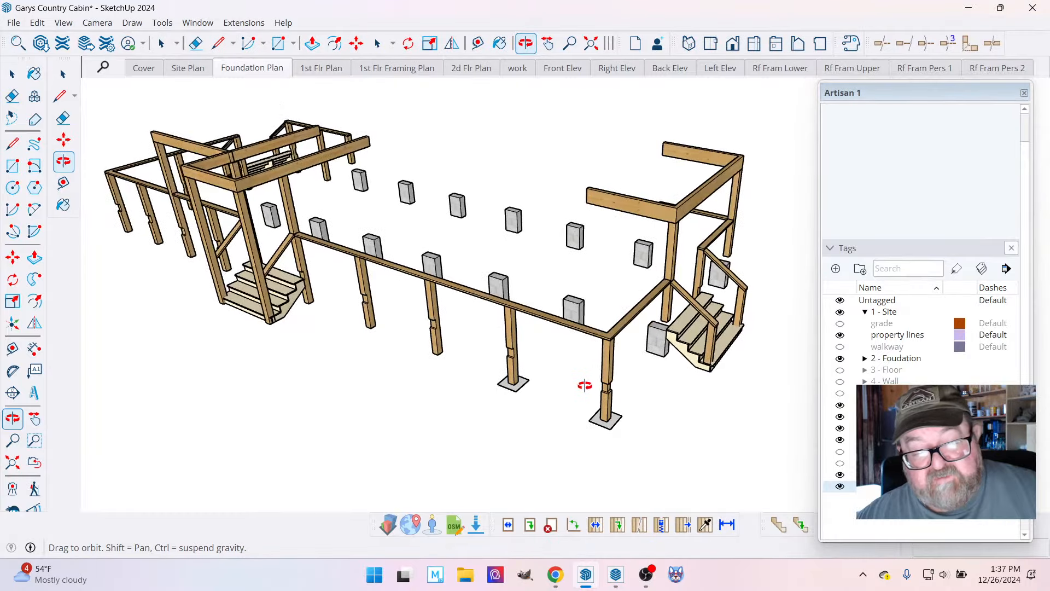
Extrude the square footing faces under the corner porch post and its neighbouring post into 8" thick pads.
scroll(598, 429, up, 5)
mouse_move(614, 421)
mouse_down()
mouse_move(568, 309)
mouse_move(563, 252)
mouse_move(575, 257)
mouse_move(581, 417)
mouse_move(675, 434)
mouse_move(553, 425)
mouse_move(586, 393)
mouse_move(221, 359)
mouse_move(673, 375)
mouse_move(648, 387)
mouse_move(673, 369)
mouse_move(649, 404)
mouse_move(579, 343)
mouse_move(598, 362)
mouse_move(605, 418)
mouse_up()
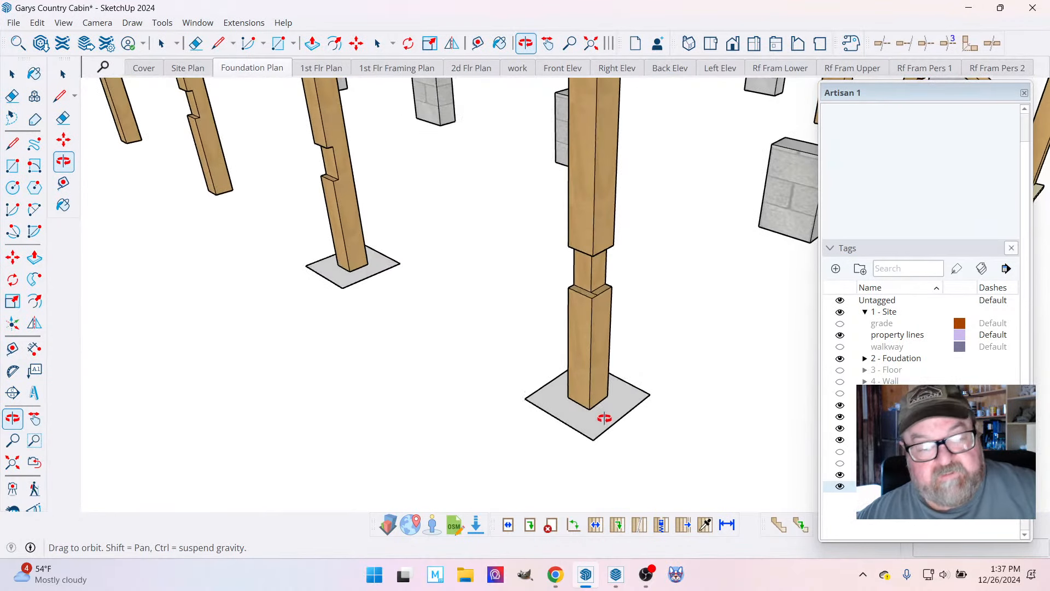
click(312, 43)
click(552, 414)
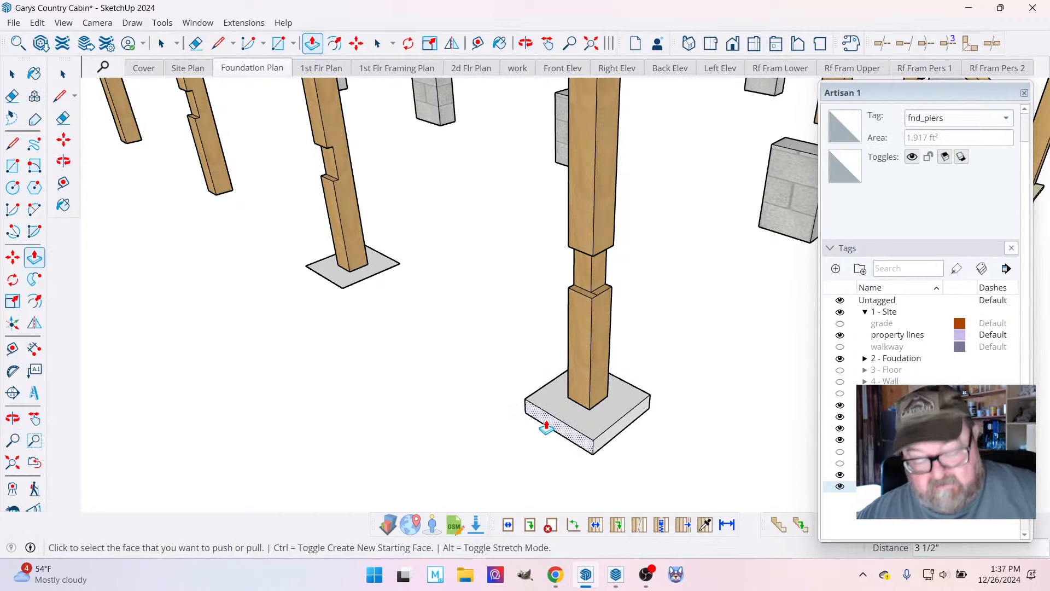
click(547, 428)
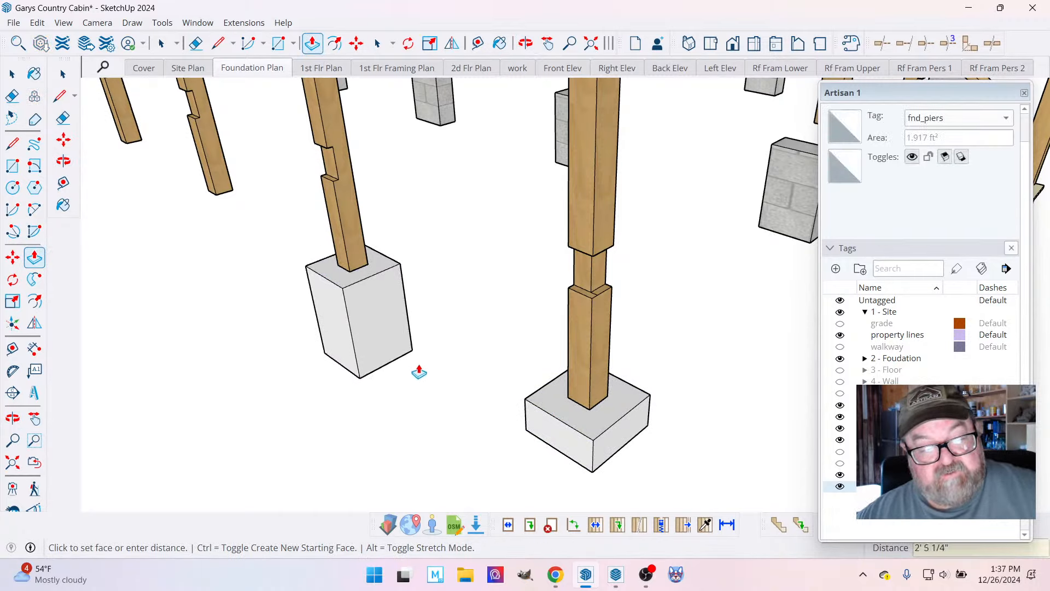
click(525, 434)
scroll(718, 434, down, 4)
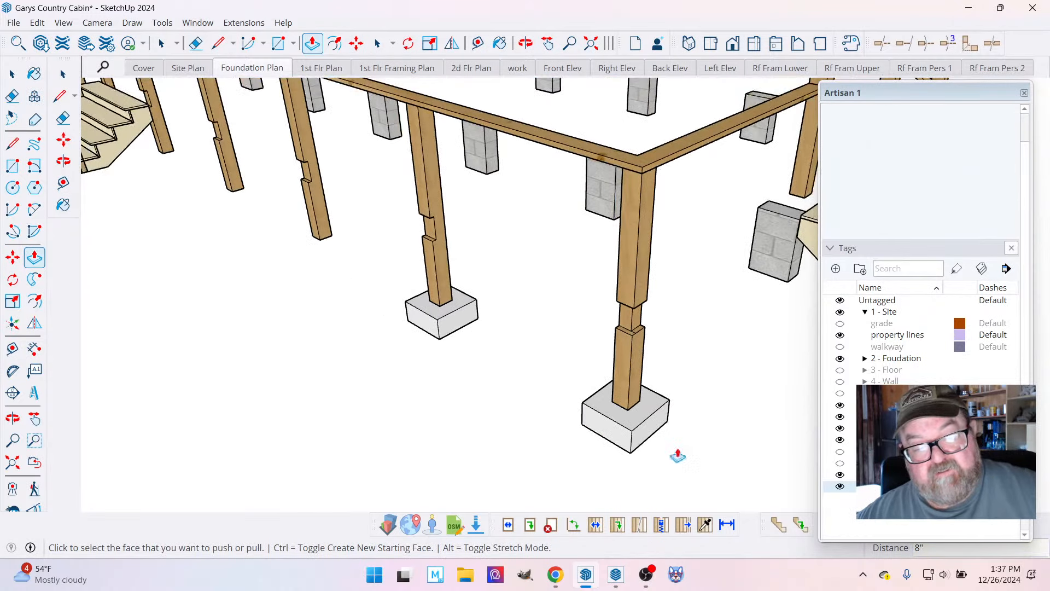
Select all the geometry of the corner post's footing pad and make it a group.
click(12, 74)
scroll(492, 337, up, 3)
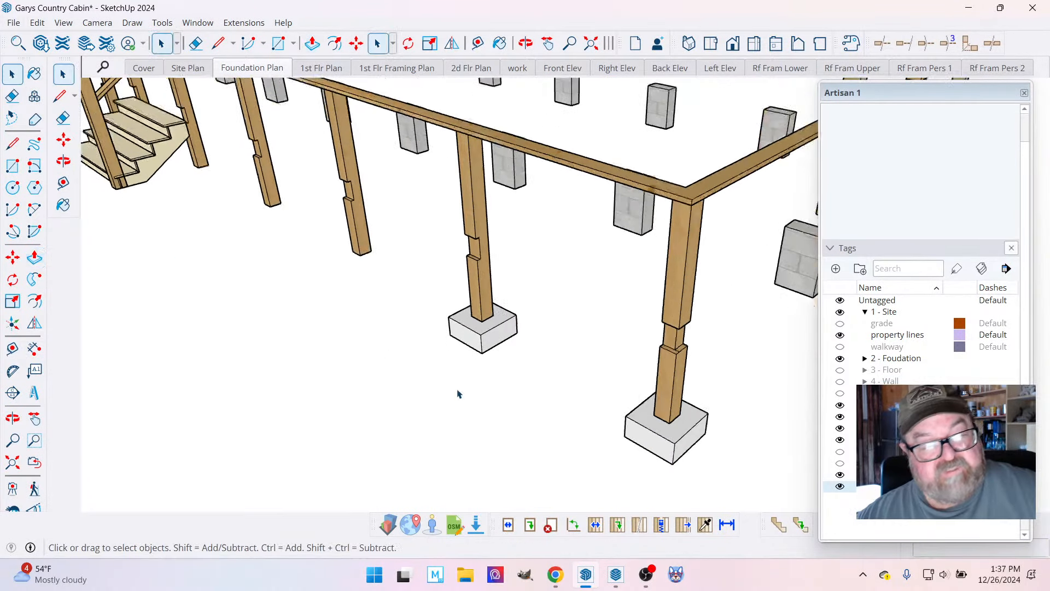
click(495, 337)
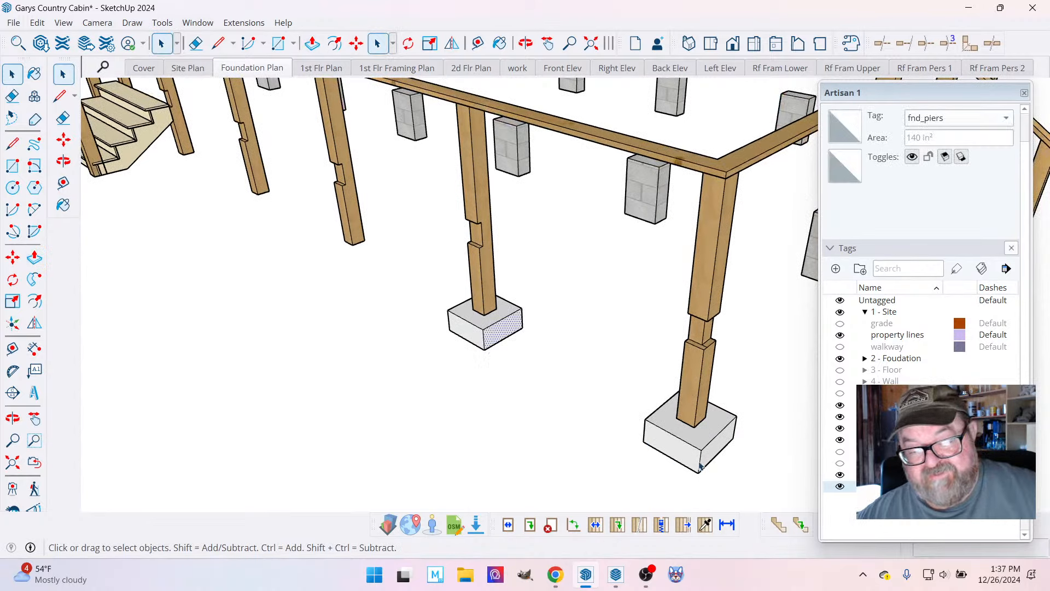
click(705, 444)
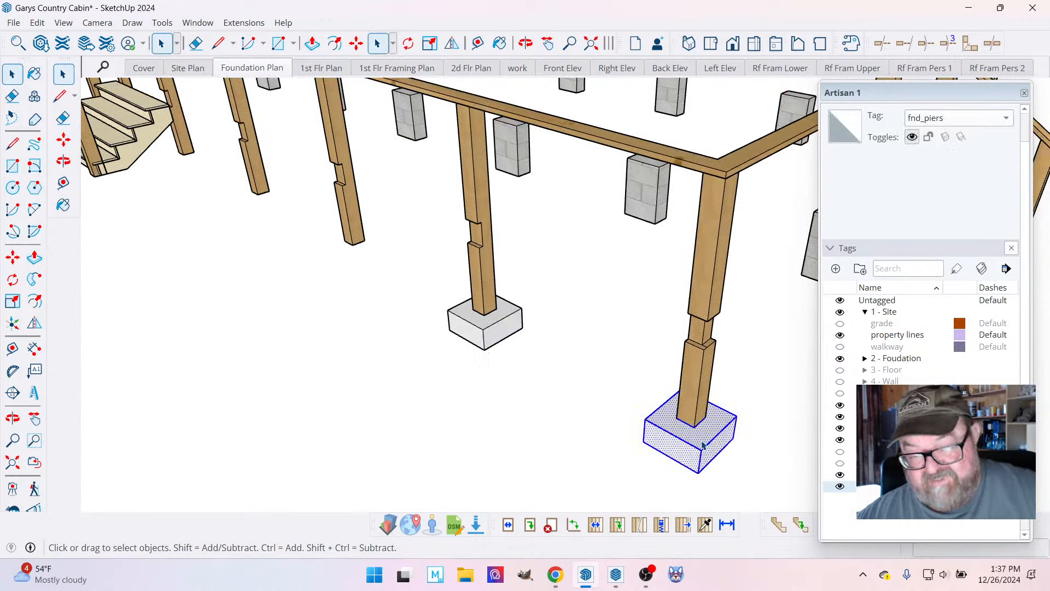
right_click(703, 444)
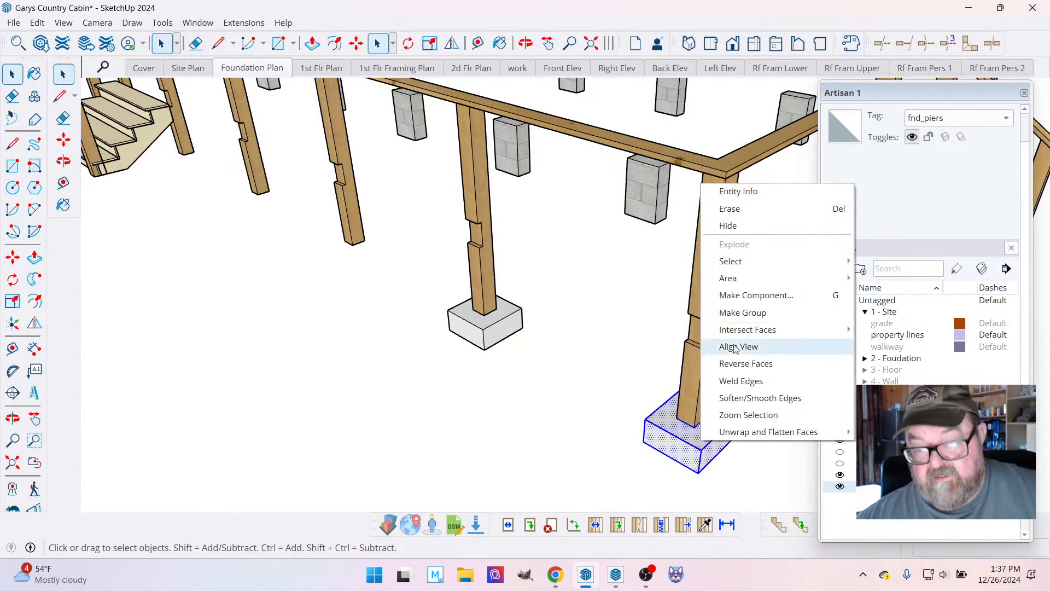
click(743, 313)
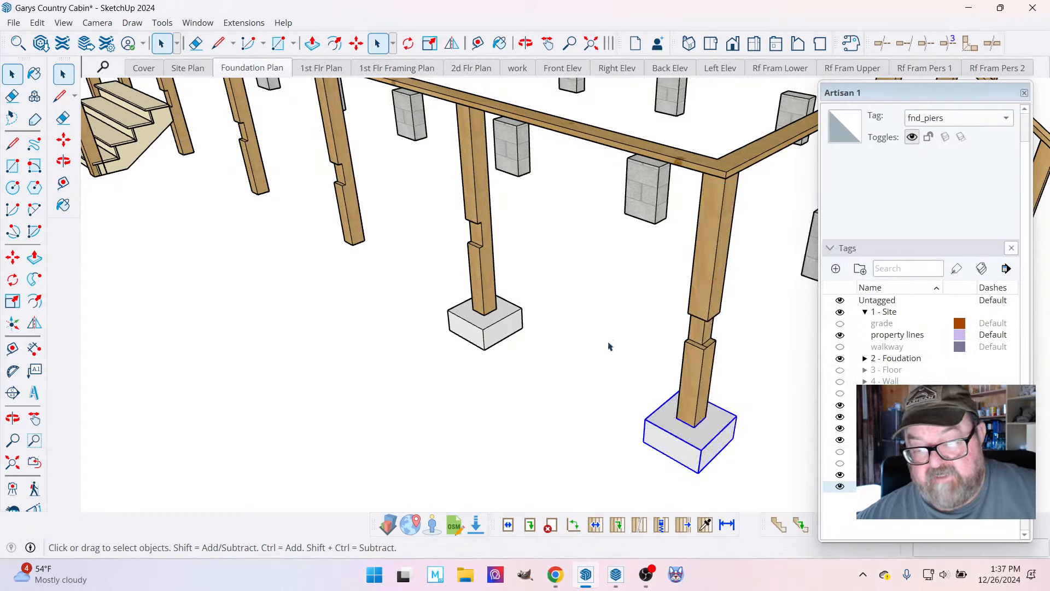
Group the footing pad under the post next to the corner and delete it.
click(483, 327)
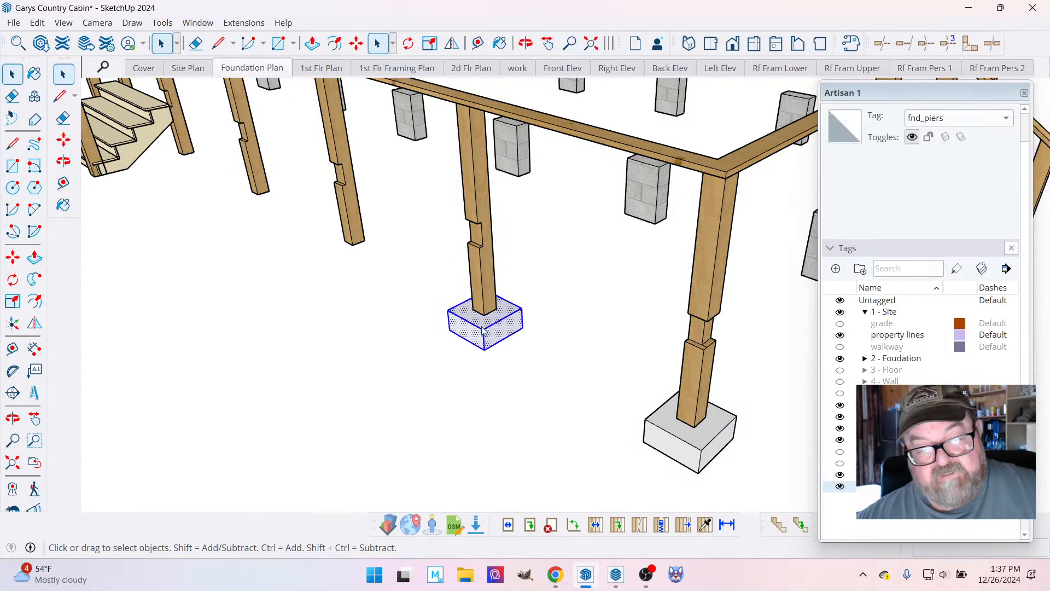
right_click(483, 327)
click(515, 455)
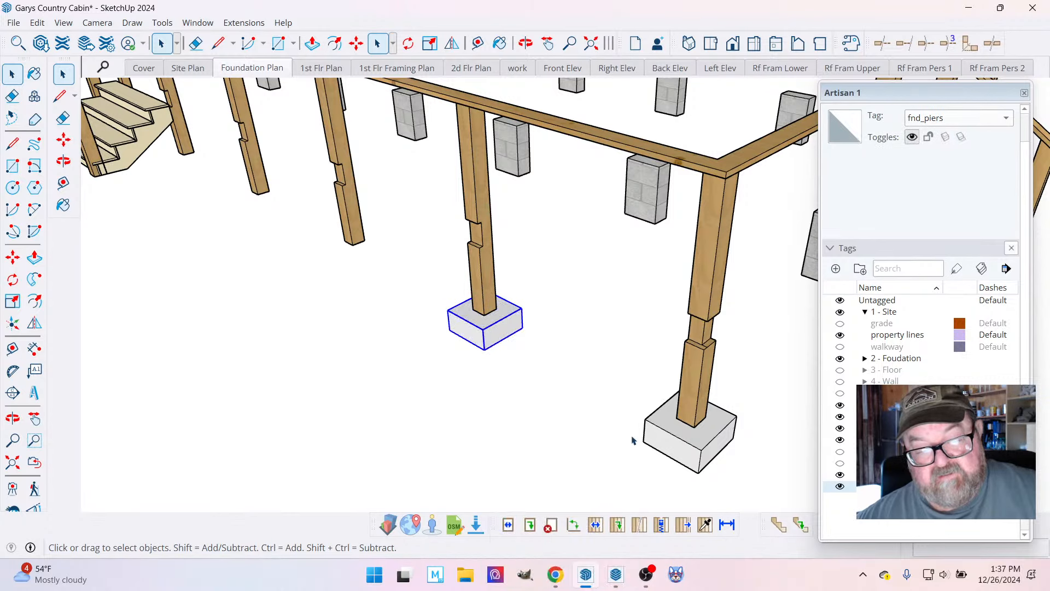
scroll(547, 383, down, 1)
key(Delete)
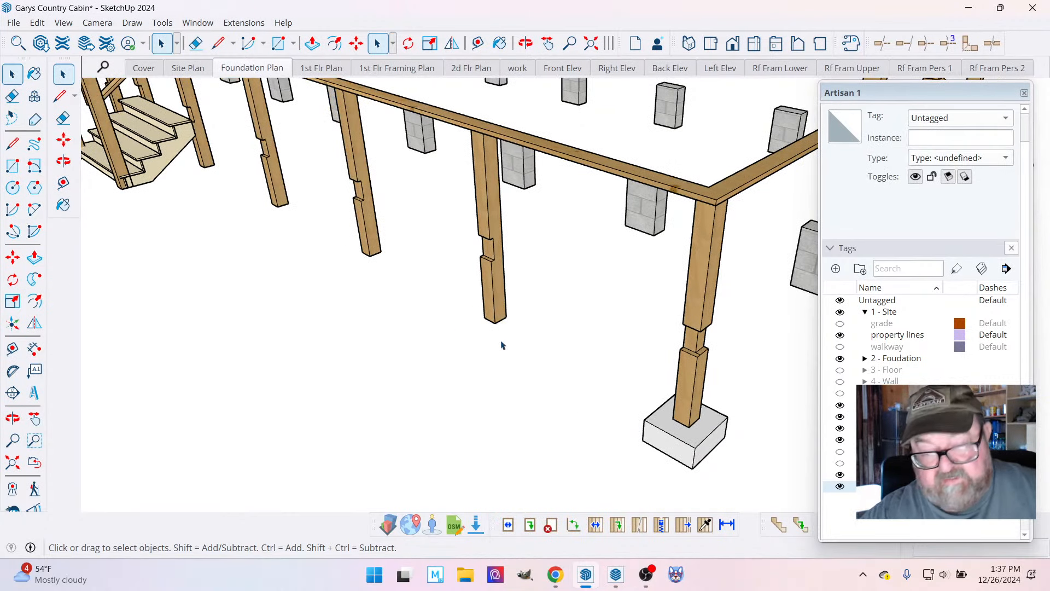
Convert the corner post's footing group into a component with the default definition name.
right_click(672, 430)
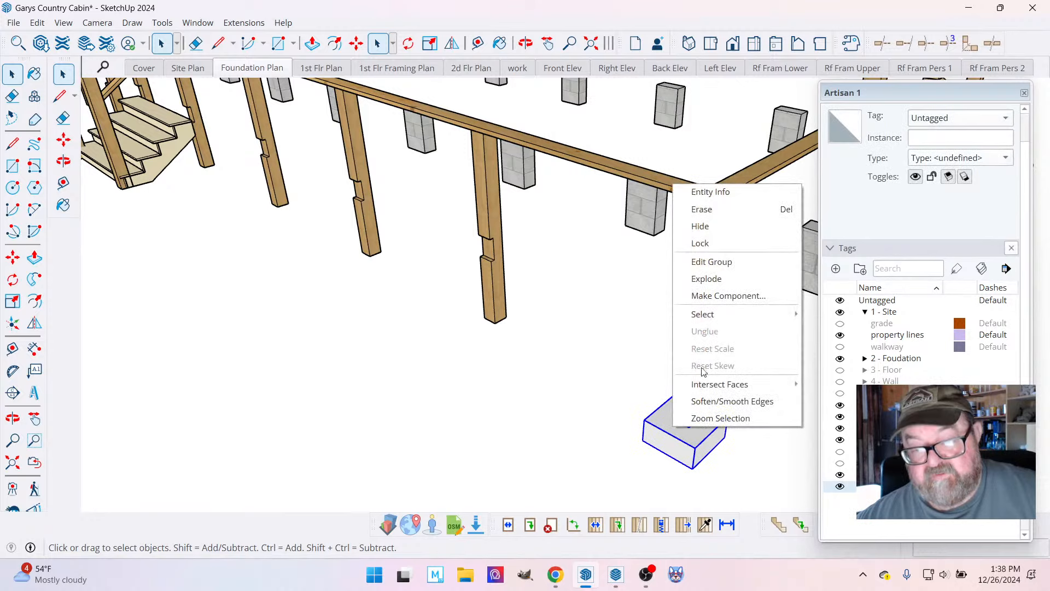
click(715, 296)
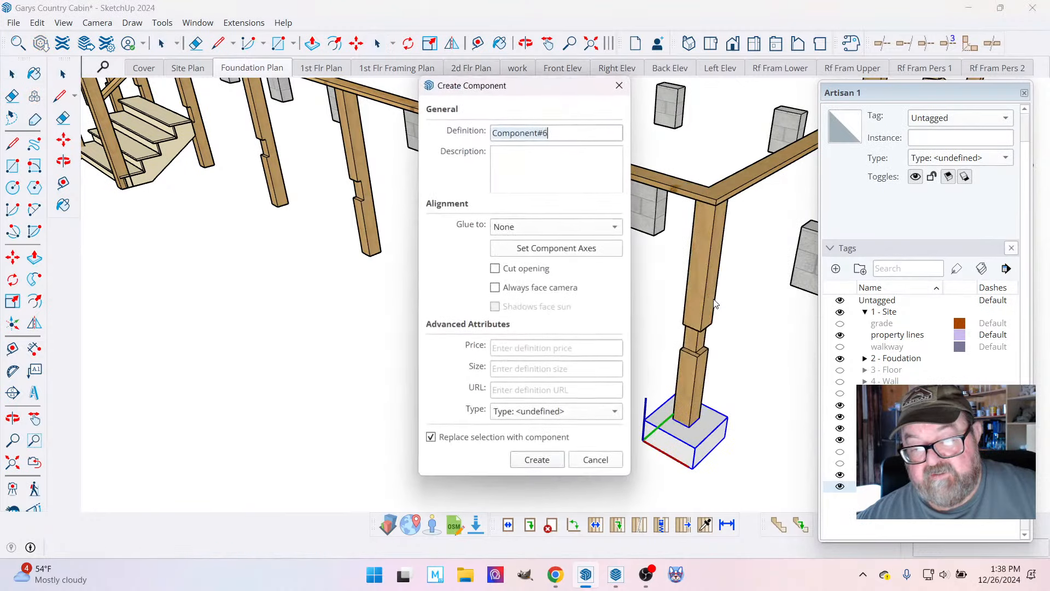
click(530, 461)
Copy the corner footing component to the bases of the next two porch posts, aligning it with the post corners.
key(m)
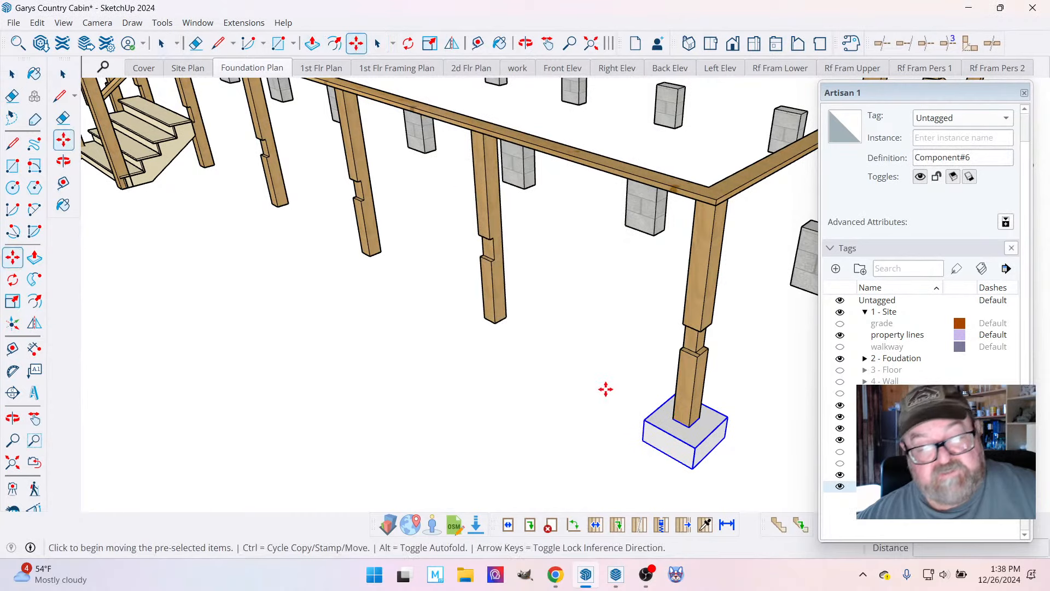
key(ctrl)
click(690, 426)
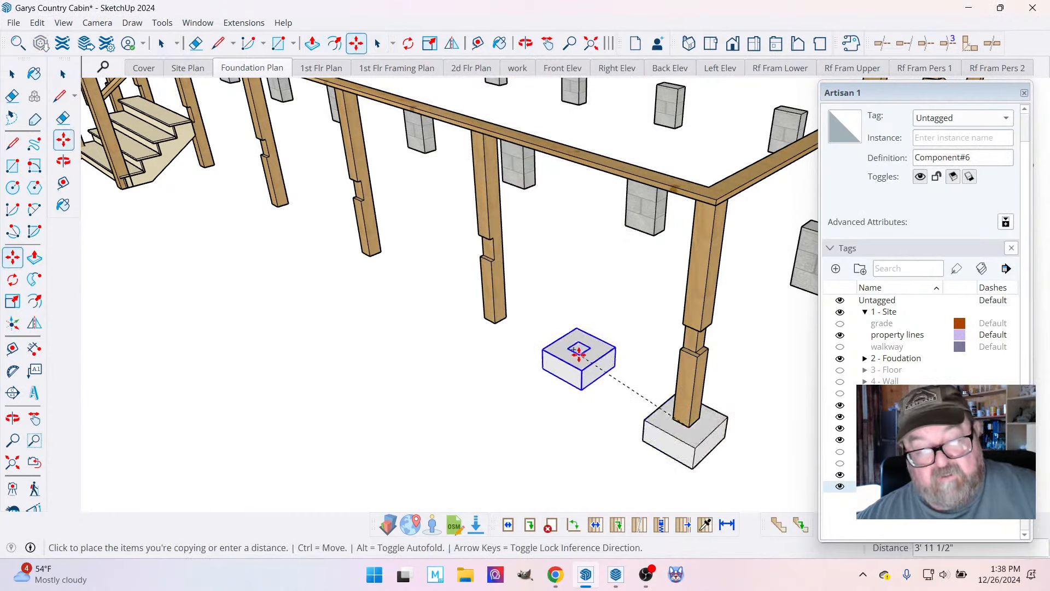
click(496, 323)
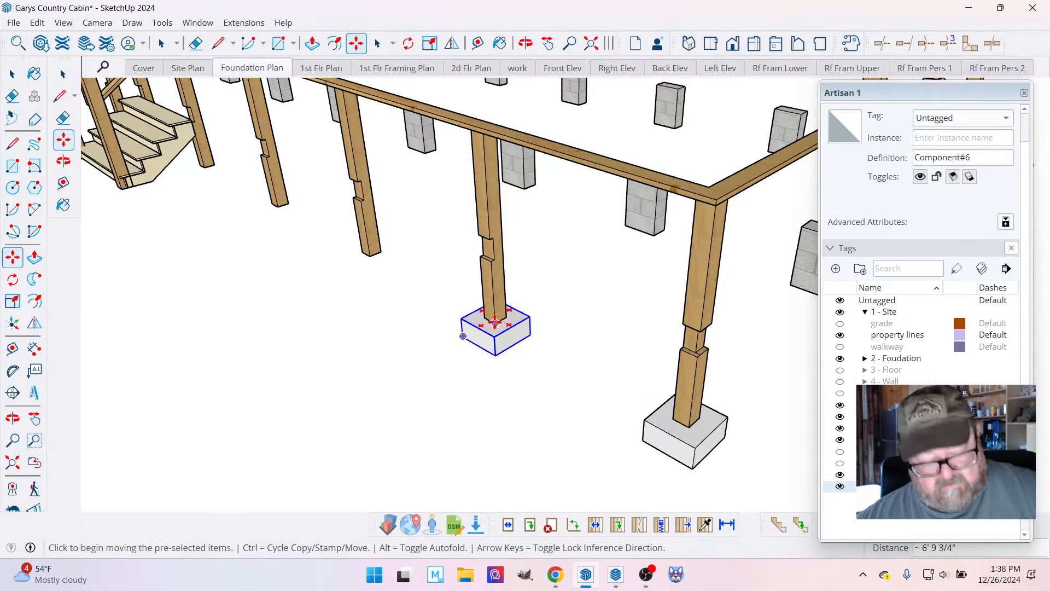
click(495, 323)
click(370, 257)
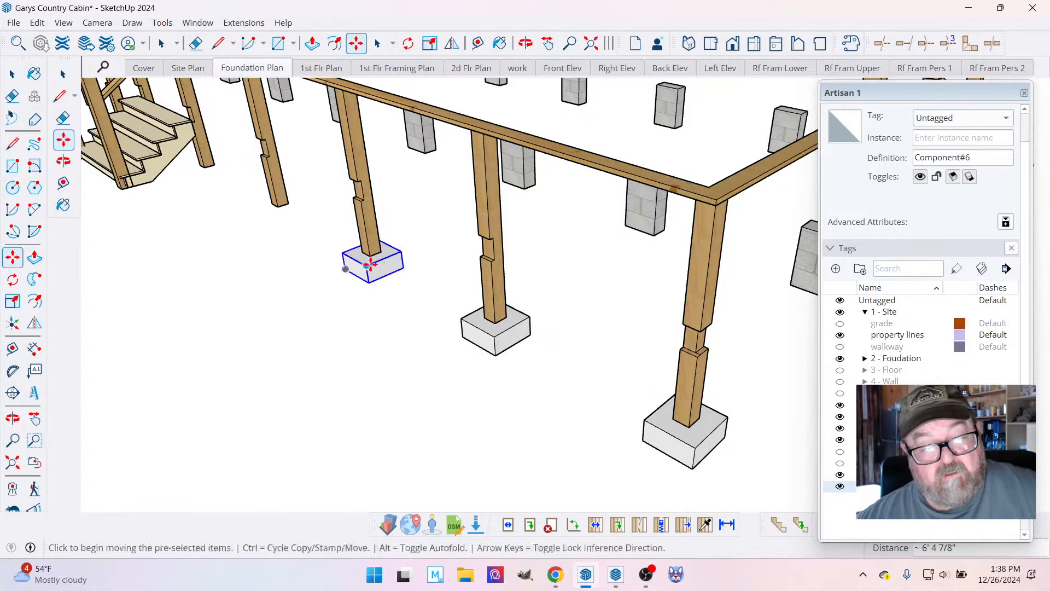
Copy the footing onward to the fourth porch post and to the post beside the front stairs.
scroll(584, 403, down, 5)
scroll(353, 281, up, 6)
scroll(350, 238, up, 3)
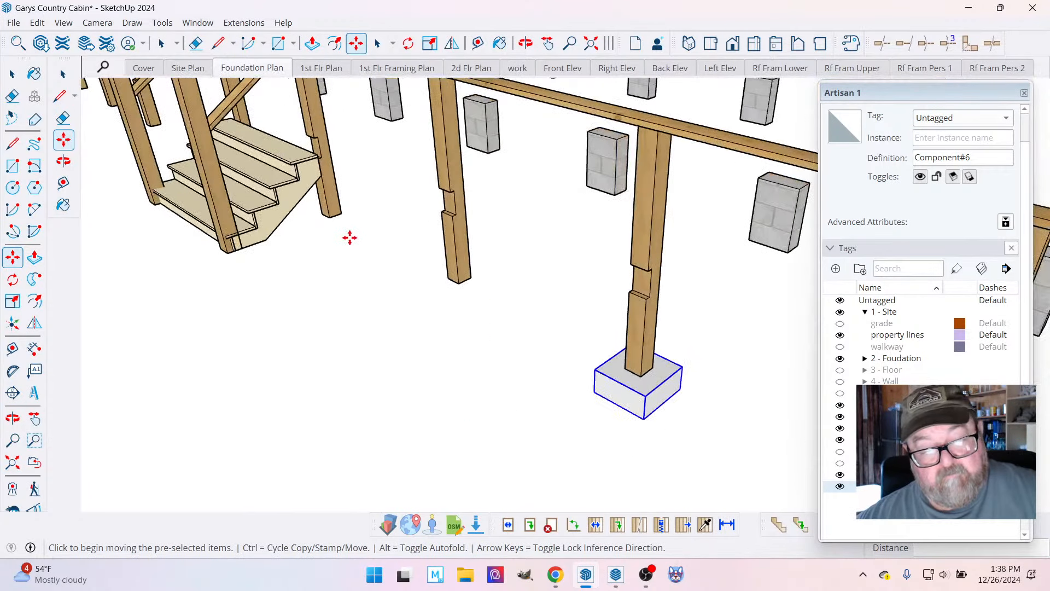
click(642, 376)
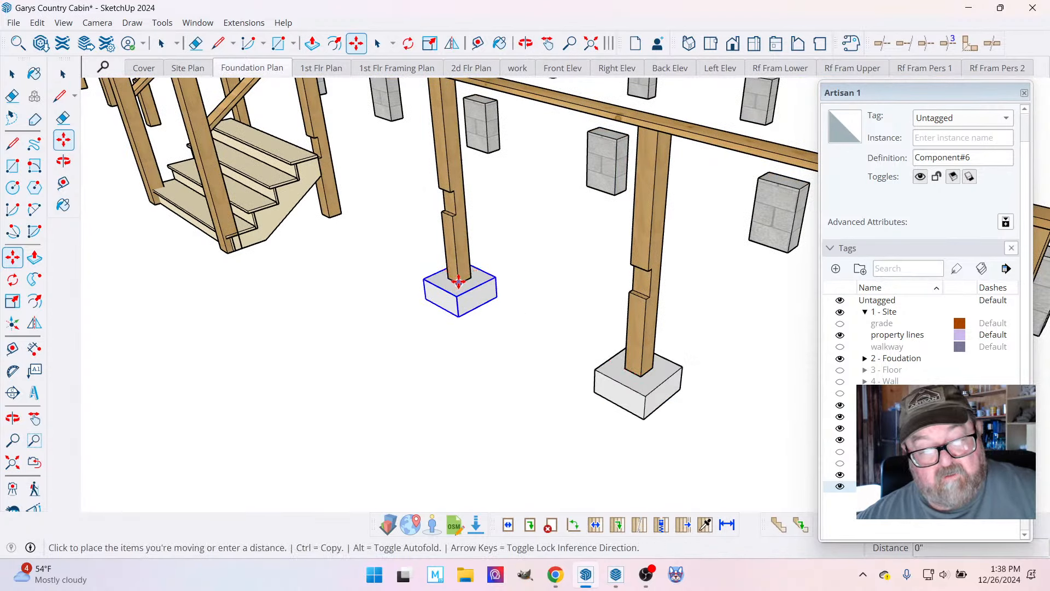
click(333, 221)
Copy a porch footing across the front stairs to the base of the first post on their far side.
scroll(652, 401, down, 1)
scroll(652, 401, down, 5)
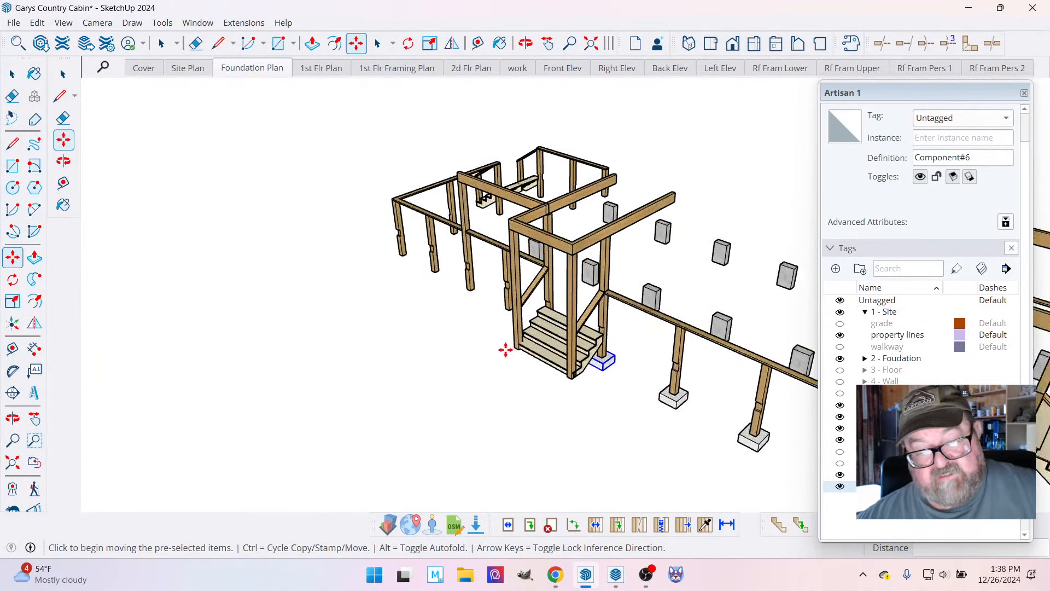
scroll(514, 353, up, 3)
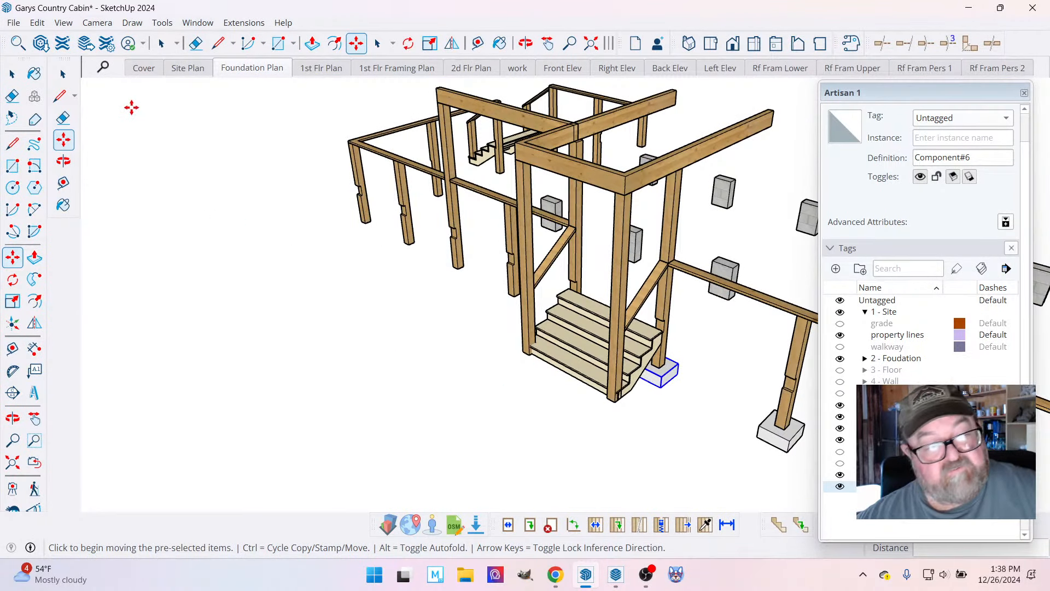
click(12, 73)
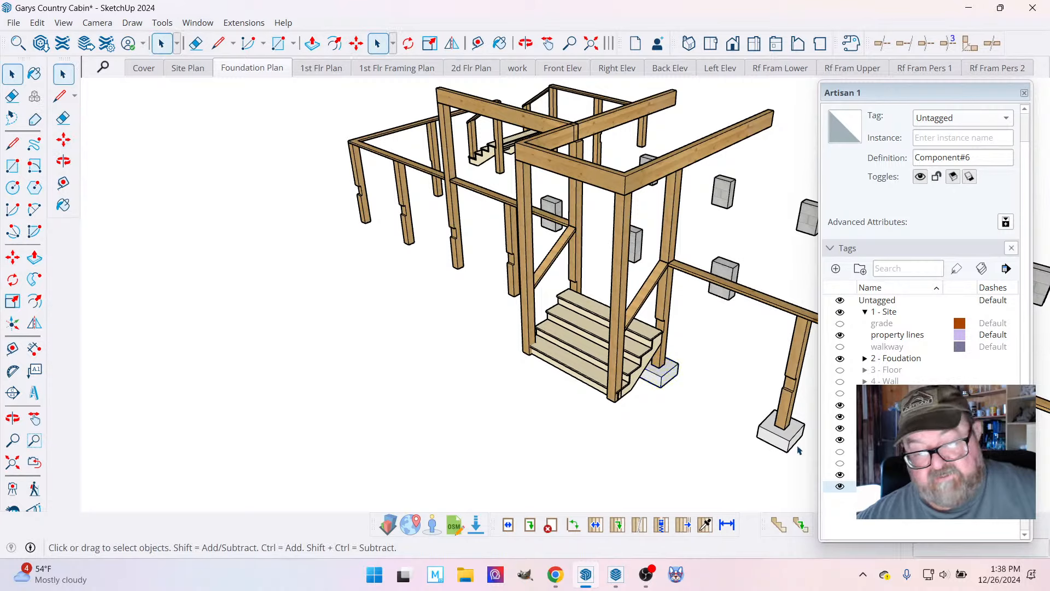
key(m)
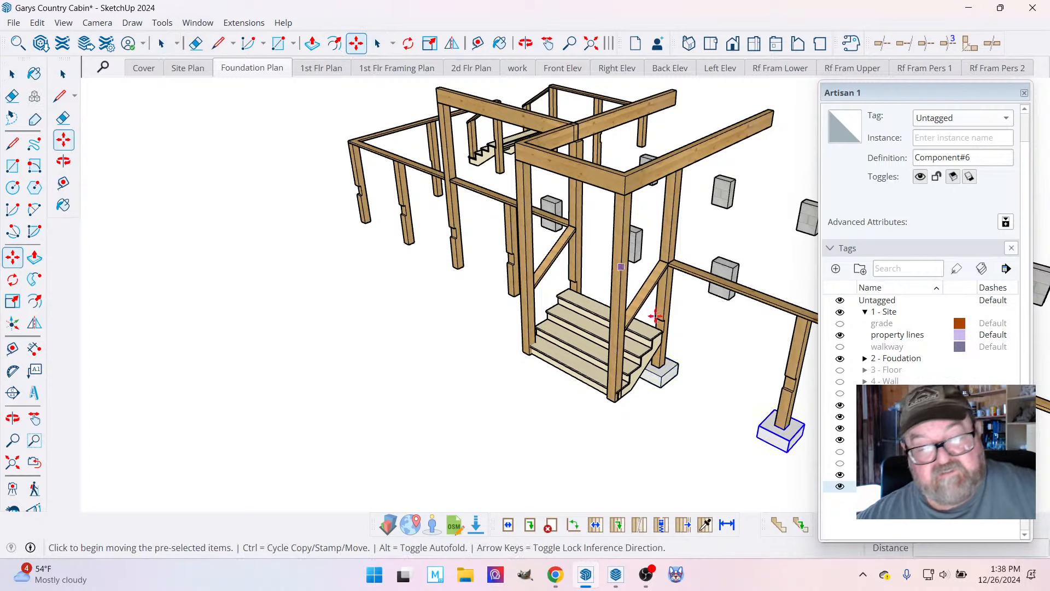
key(ctrl)
click(784, 431)
scroll(315, 236, up, 8)
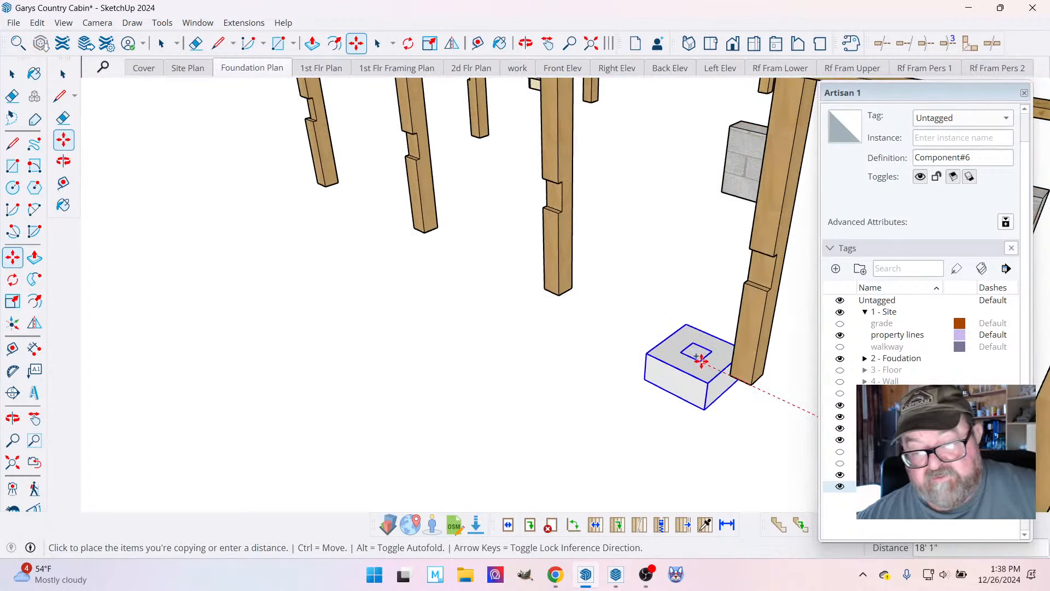
click(751, 384)
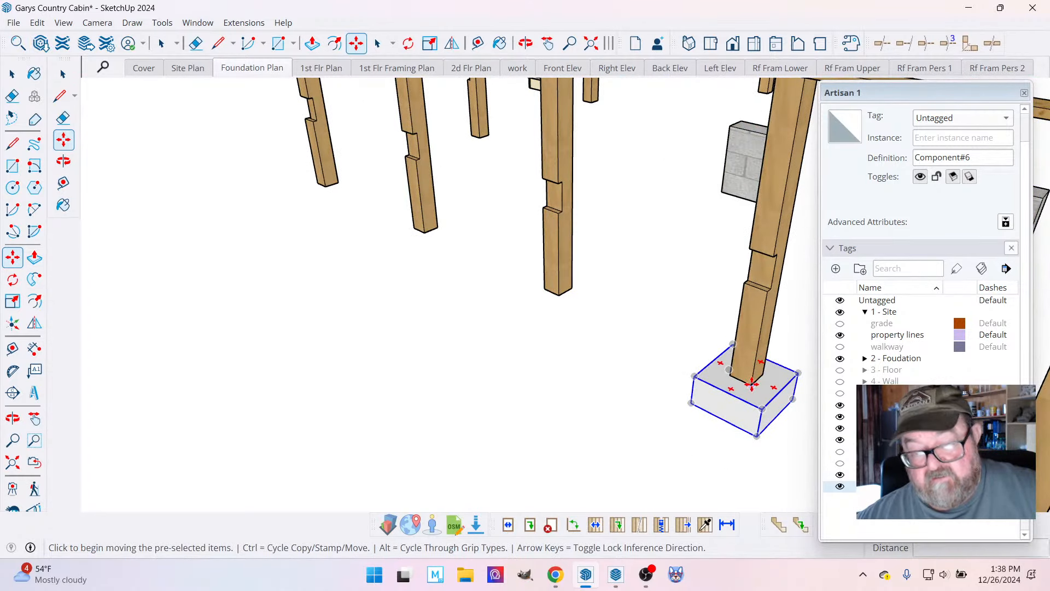
Copy that footing to the next porch post and array it with *4 along the remaining row.
click(753, 384)
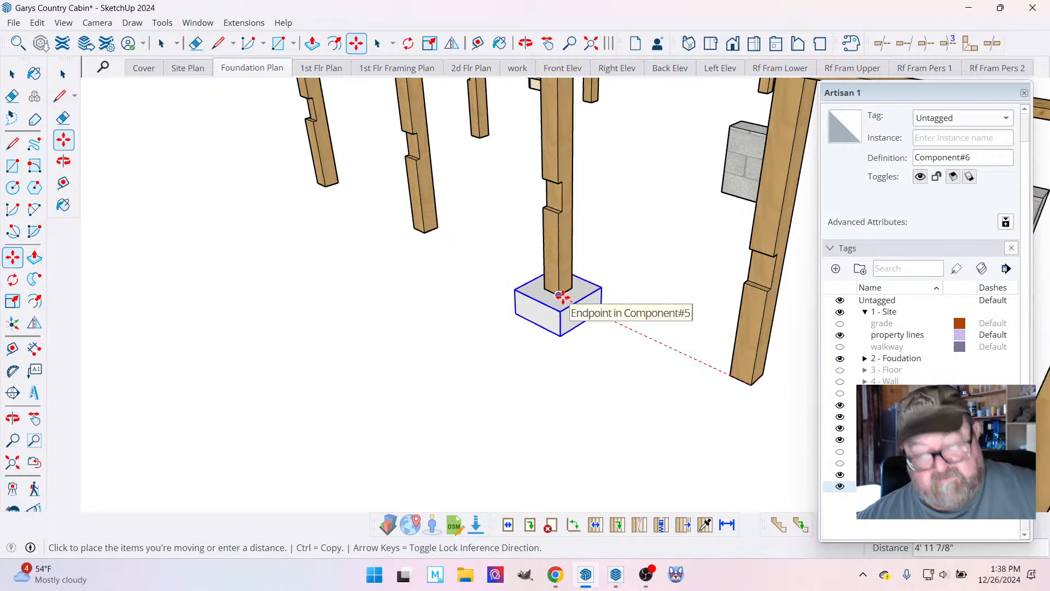
key(ctrl)
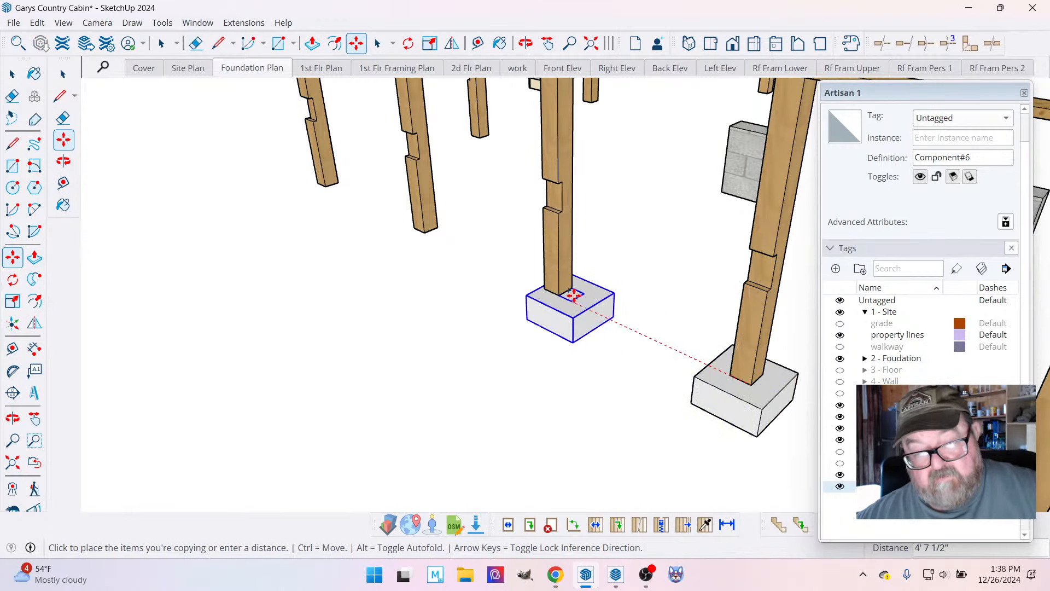
click(563, 295)
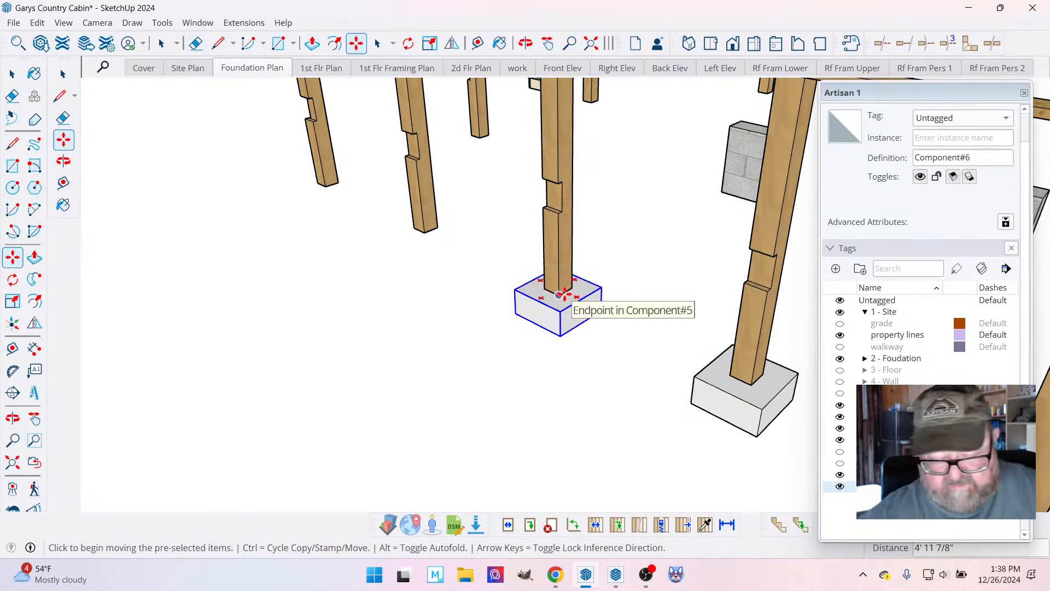
text(*4)
key(Return)
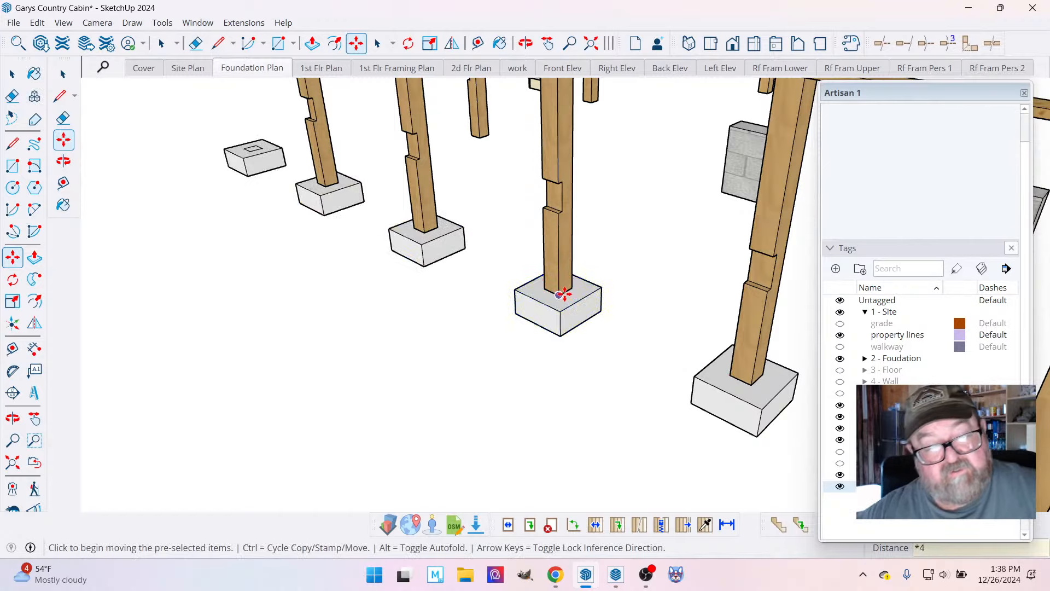
Move the misaligned footing beside the spare pad so its post outline meets the corner of the porch post.
click(529, 44)
drag(476, 290, 587, 288)
scroll(587, 289, down, 3)
scroll(395, 310, up, 3)
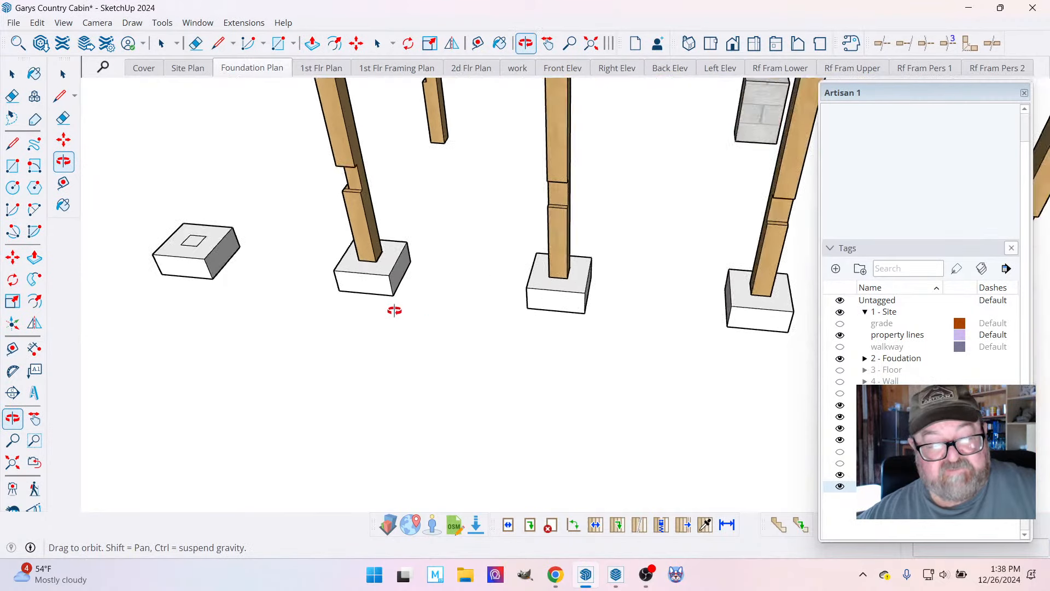
scroll(369, 241, up, 6)
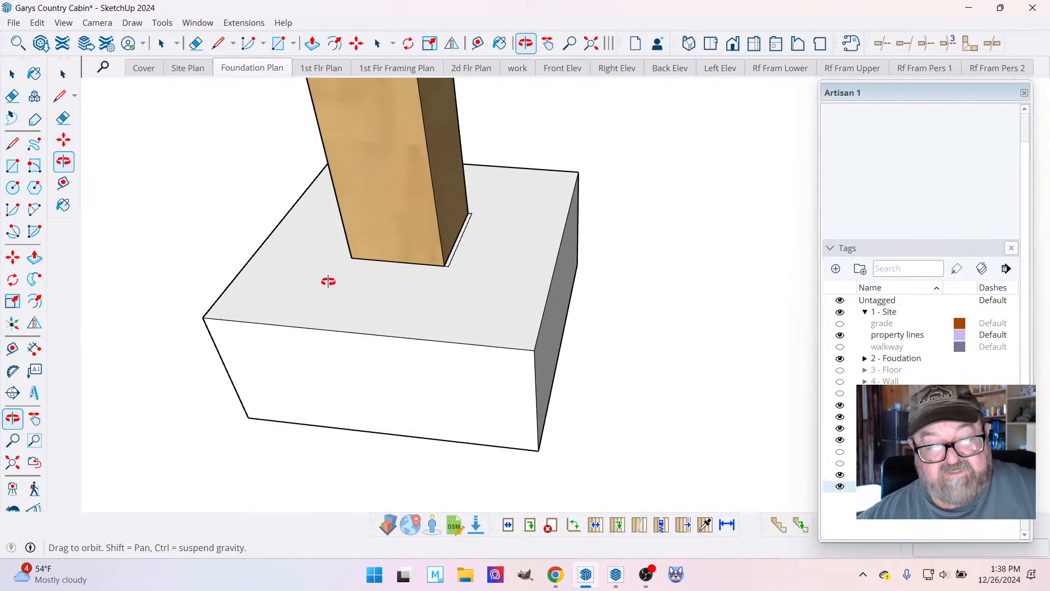
click(13, 74)
click(290, 252)
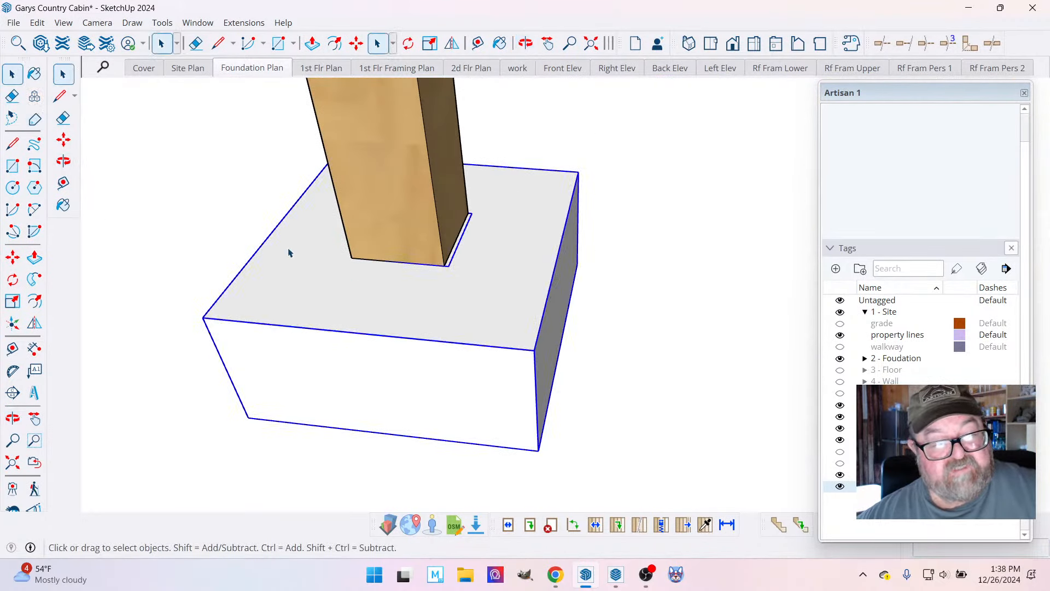
key(m)
scroll(407, 246, up, 2)
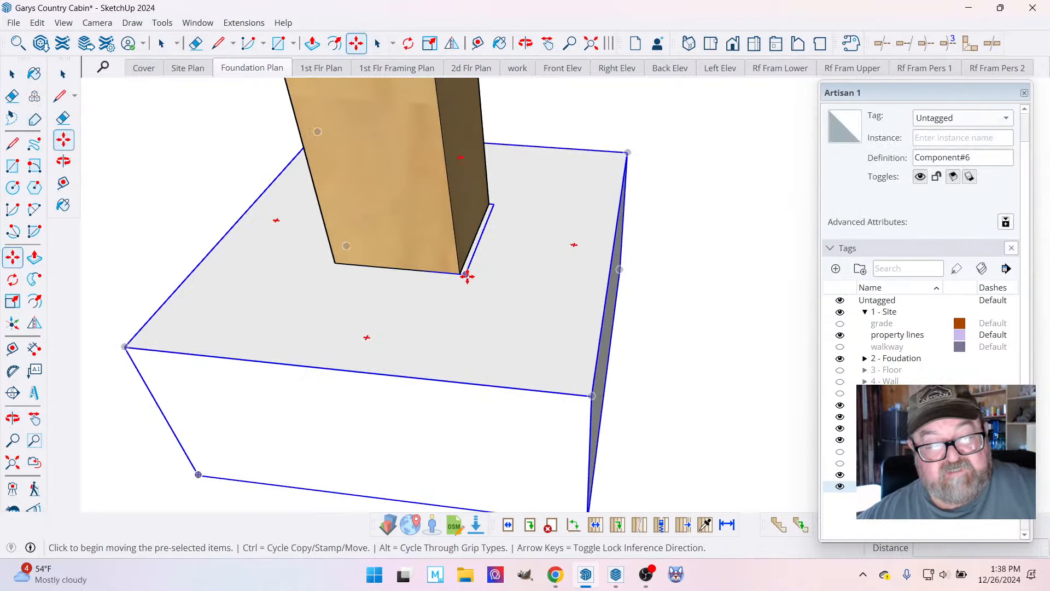
click(466, 275)
click(461, 274)
scroll(208, 300, down, 5)
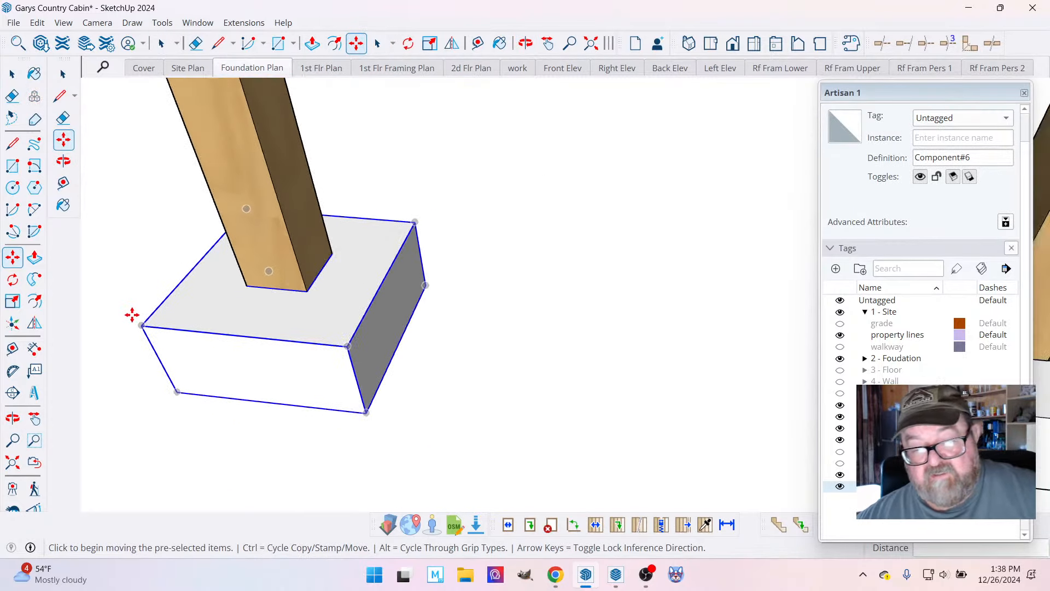
Move the next footing in the row so its post outline lines up with that post's corner.
scroll(132, 314, down, 3)
scroll(601, 354, up, 3)
scroll(804, 358, up, 1)
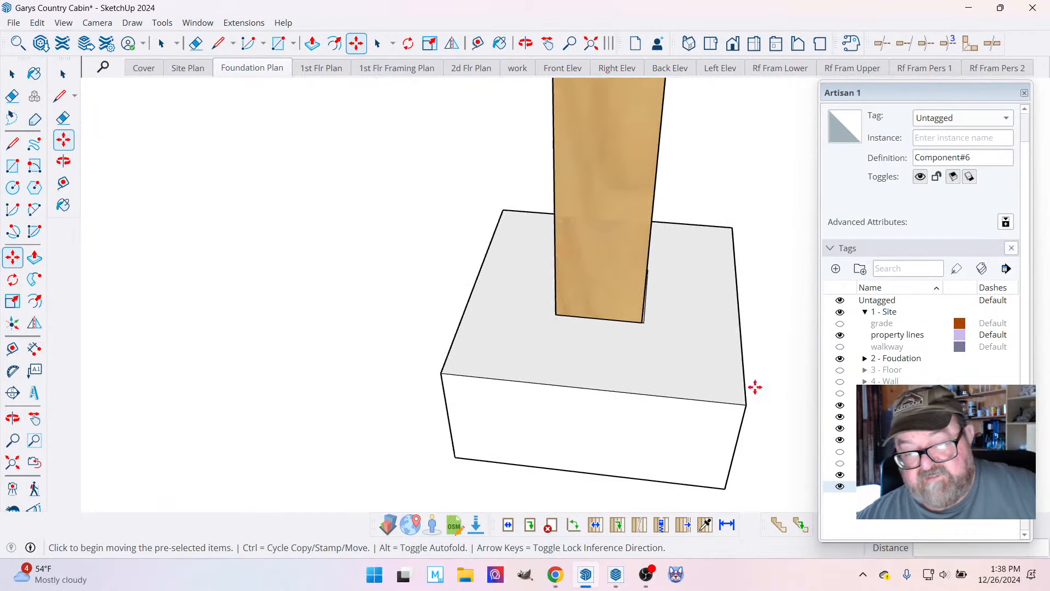
scroll(755, 387, up, 1)
click(12, 74)
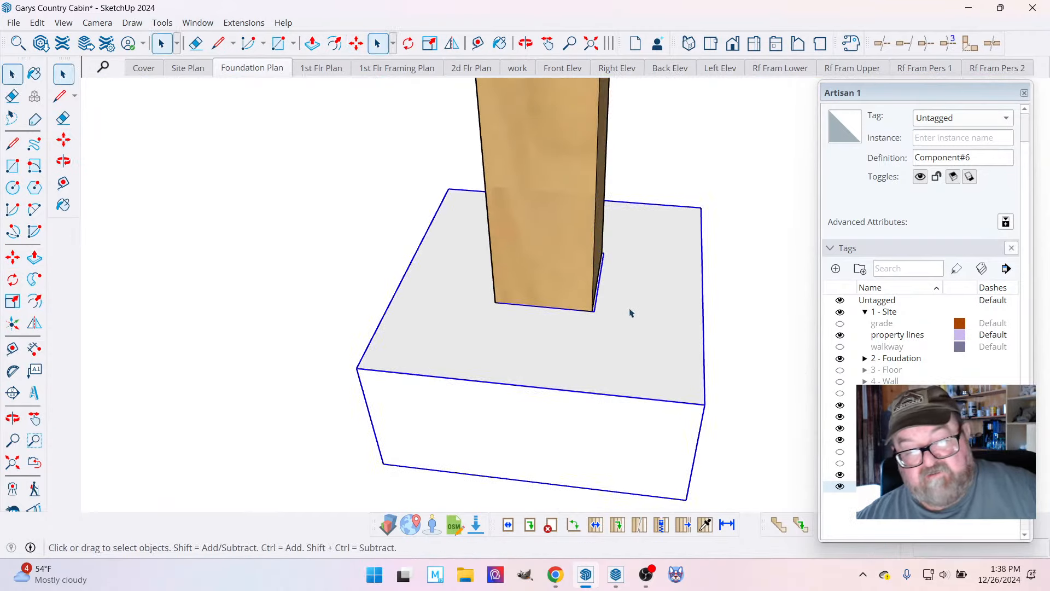
scroll(630, 313, up, 2)
key(m)
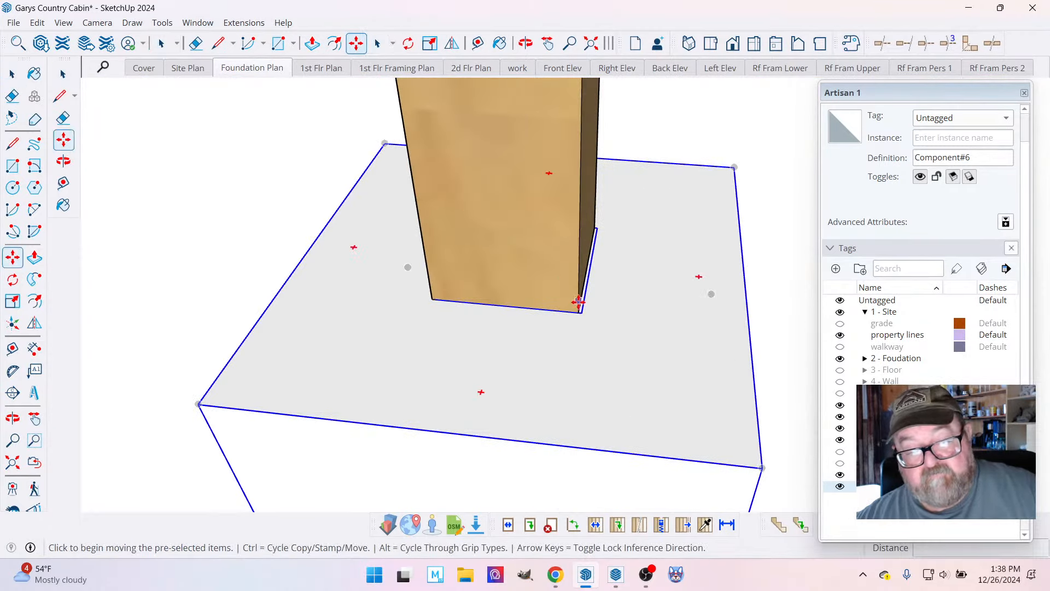
click(580, 309)
key(Escape)
scroll(180, 223, down, 4)
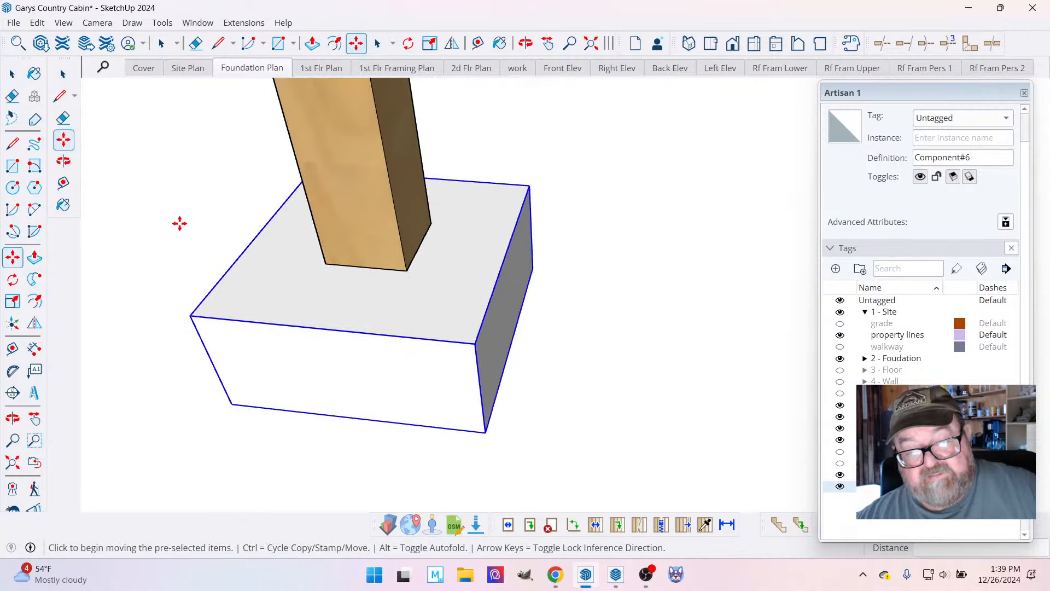
scroll(234, 293, down, 3)
scroll(659, 321, up, 4)
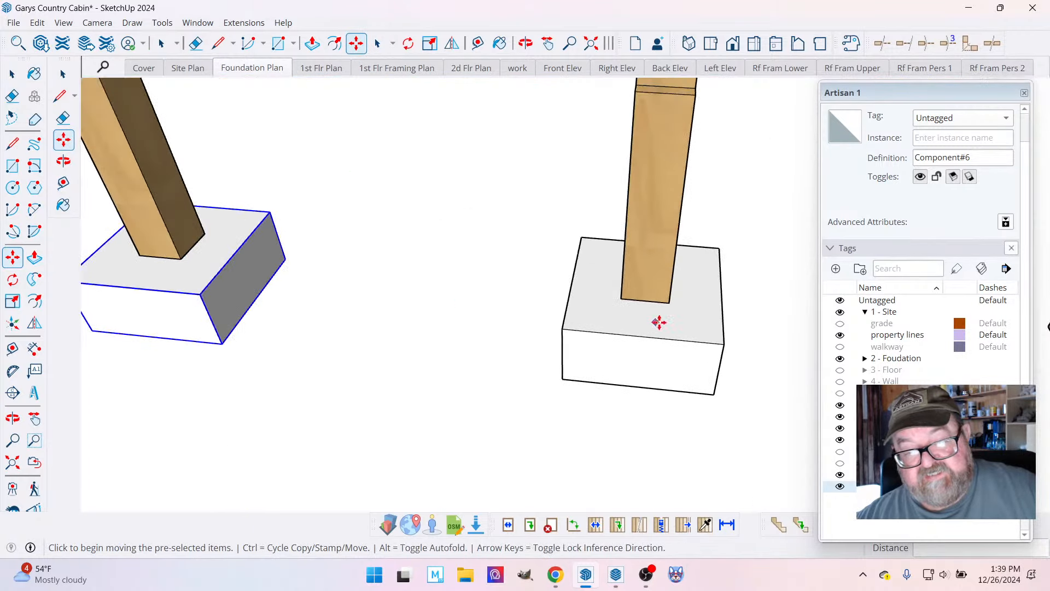
scroll(724, 328, down, 5)
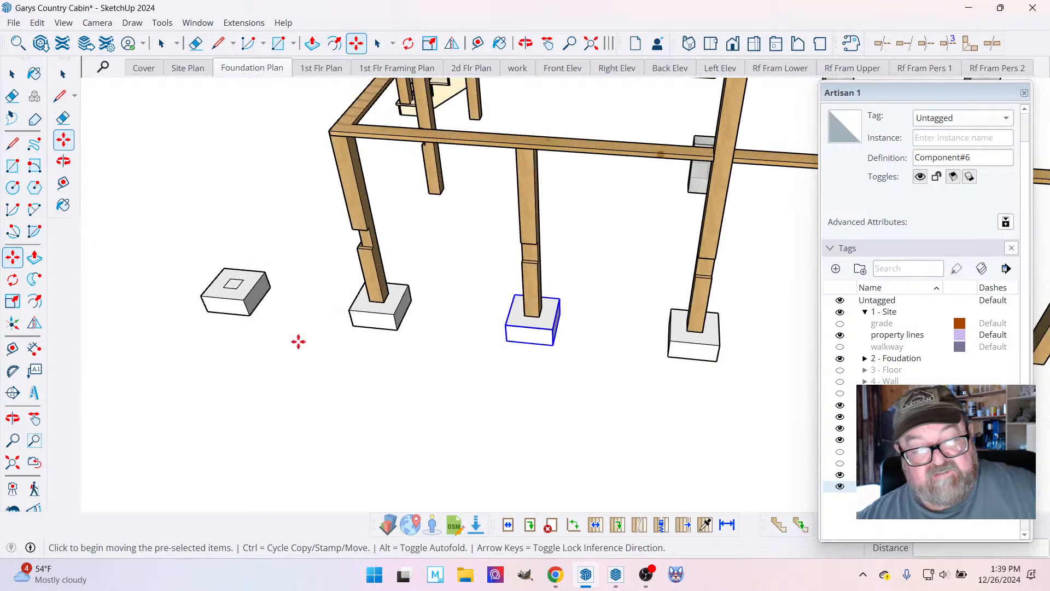
Delete the spare footing component standing without a post beyond the porch corner.
click(12, 73)
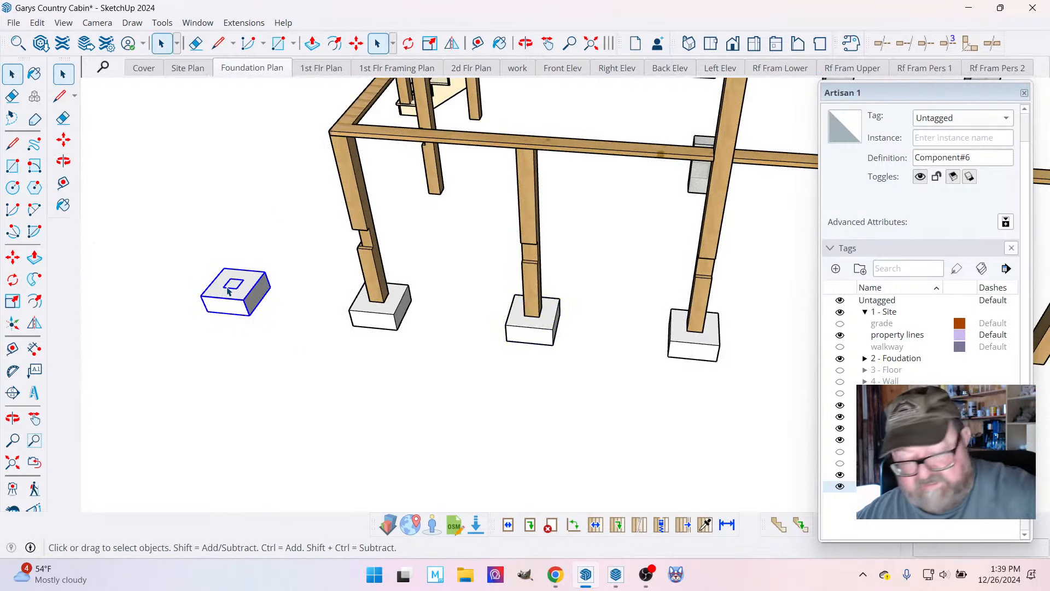
key(Delete)
scroll(227, 290, down, 3)
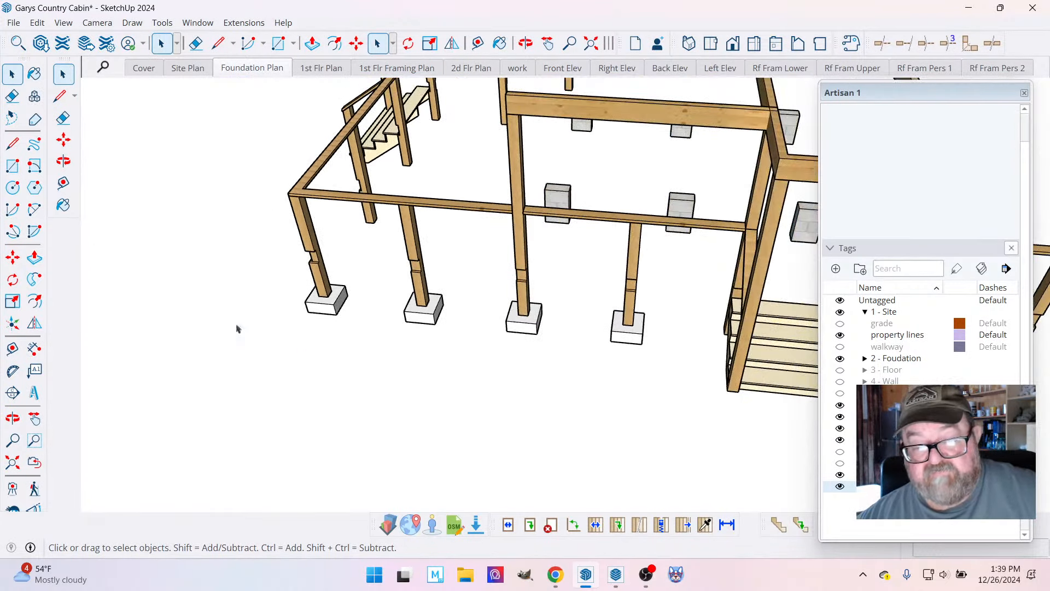
Copy the last footing in the row to the base of the porch post beside the front stairs.
key(o)
drag(427, 344, 725, 291)
scroll(724, 292, up, 5)
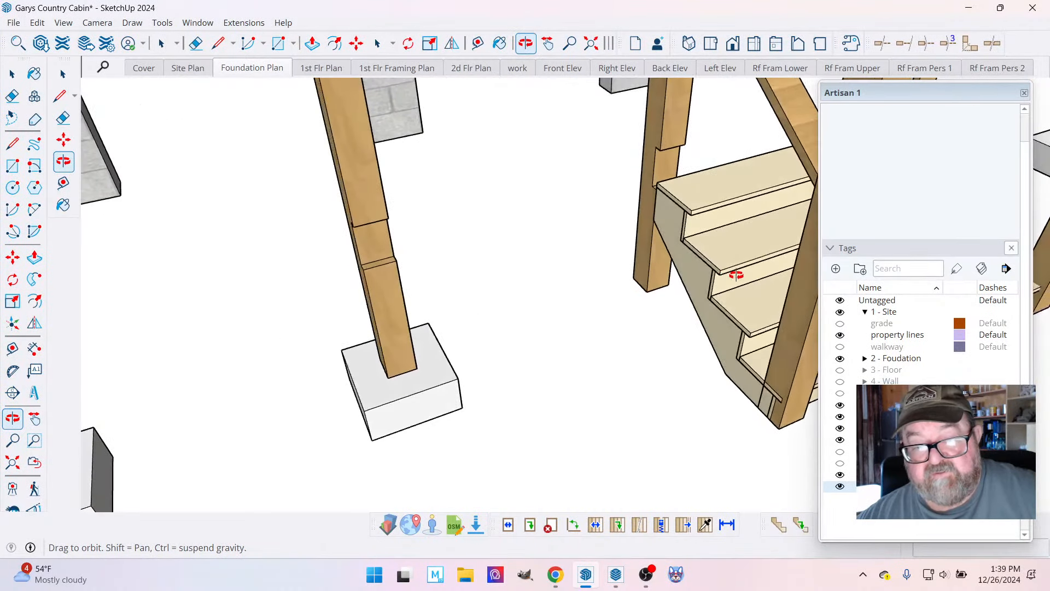
key(space)
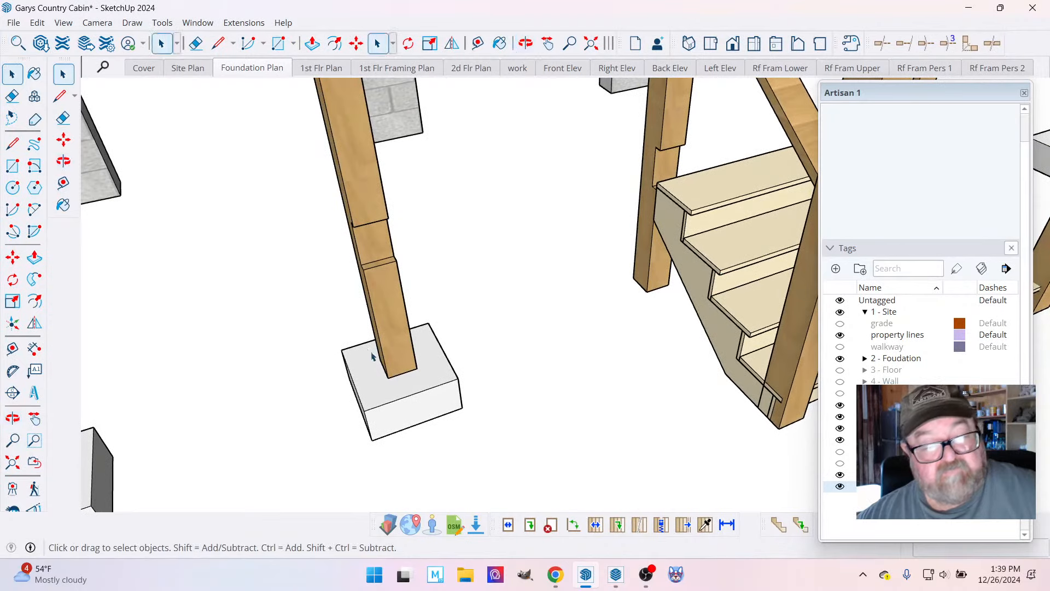
click(389, 385)
key(m)
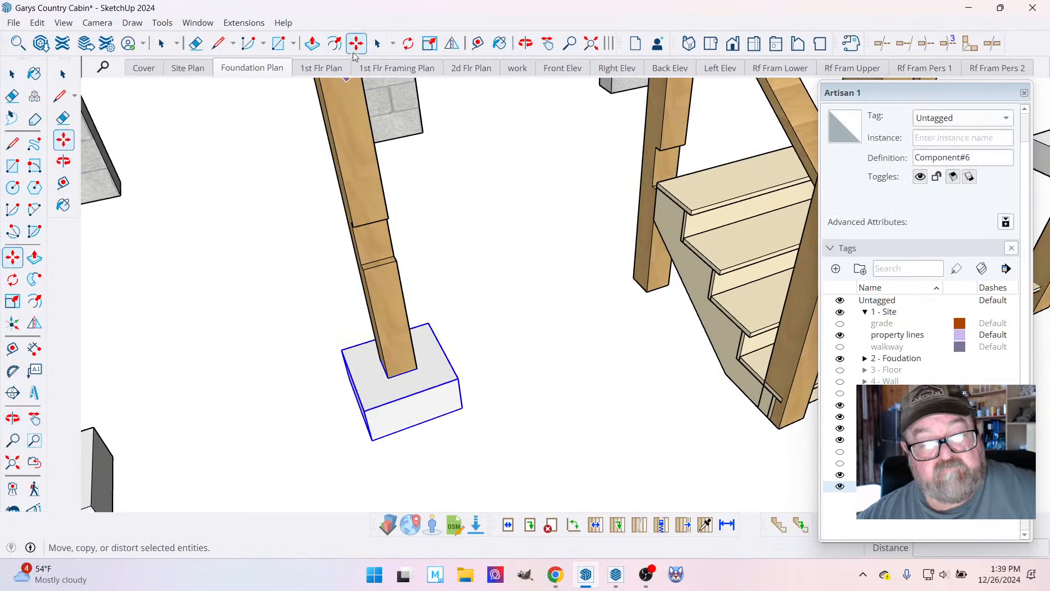
key(ctrl)
click(389, 379)
scroll(625, 350, up, 3)
click(659, 268)
scroll(595, 328, down, 2)
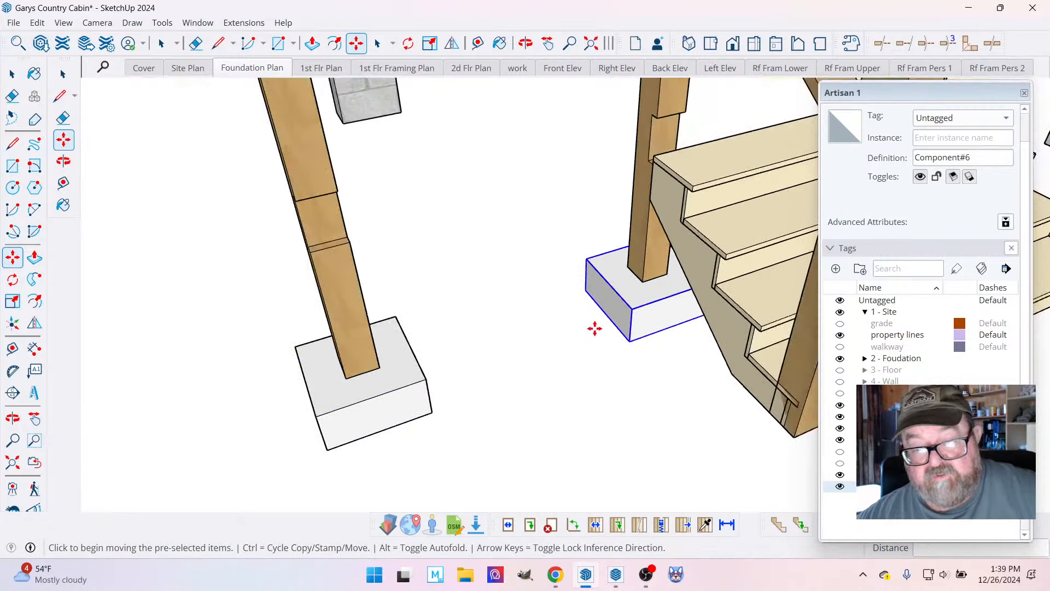
scroll(595, 329, down, 6)
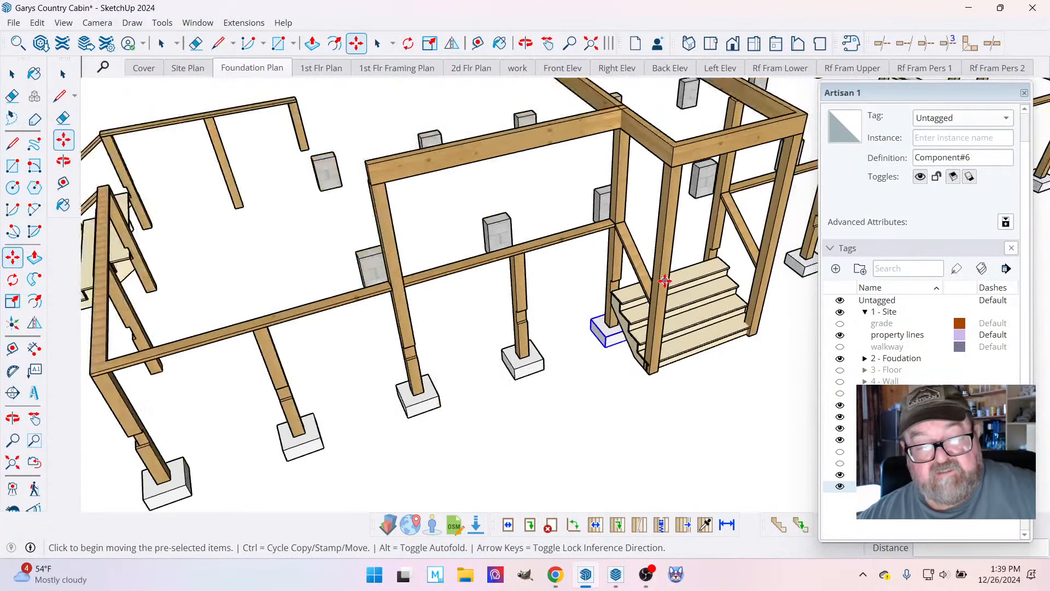
Copy the porch corner footing to the base of the middle post on the porch's end side.
scroll(665, 281, down, 4)
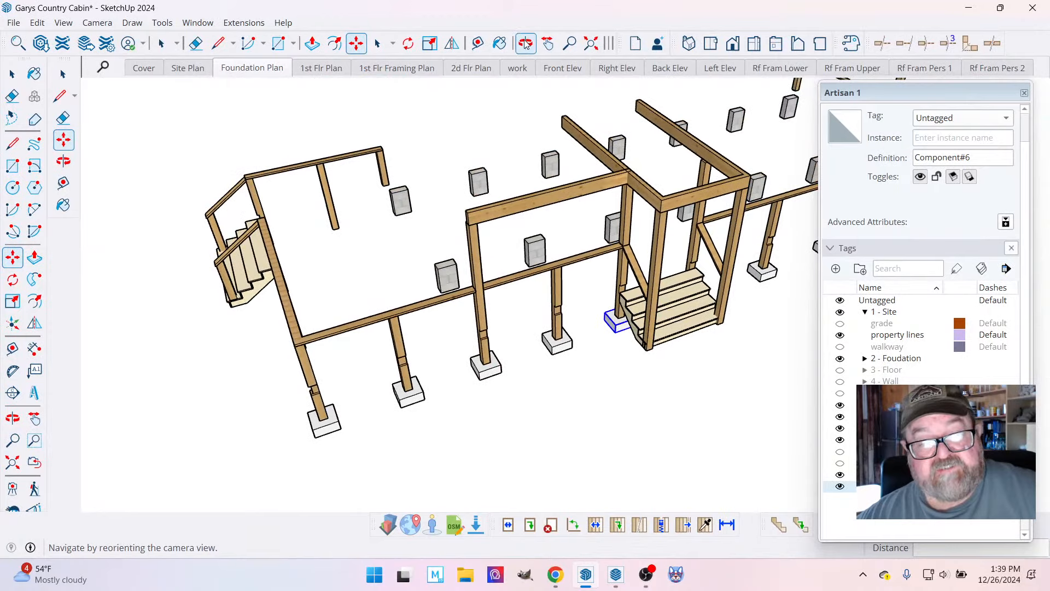
click(525, 44)
drag(590, 164, 542, 408)
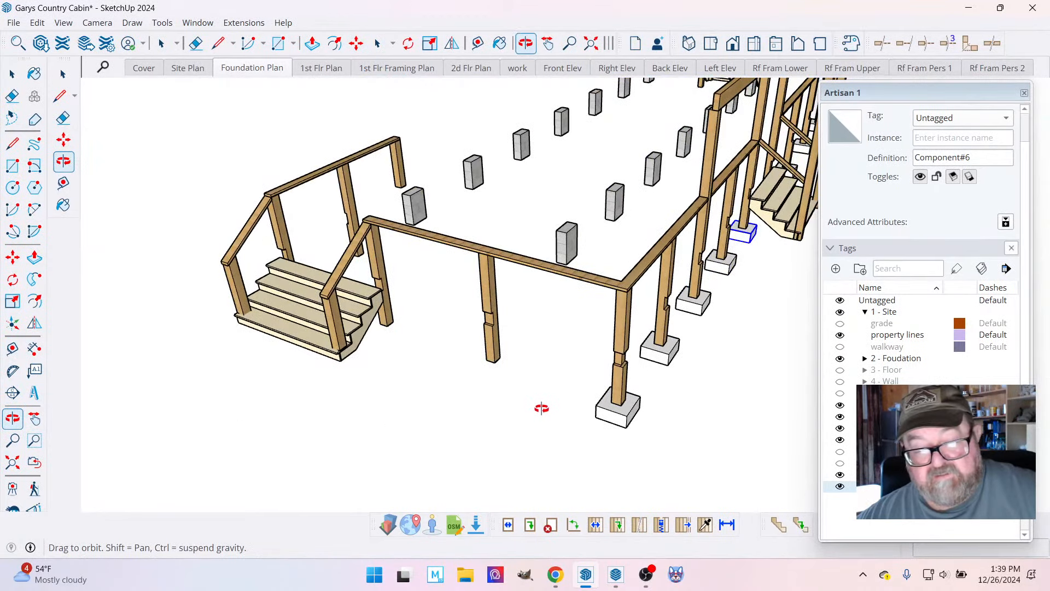
key(space)
scroll(536, 378, up, 5)
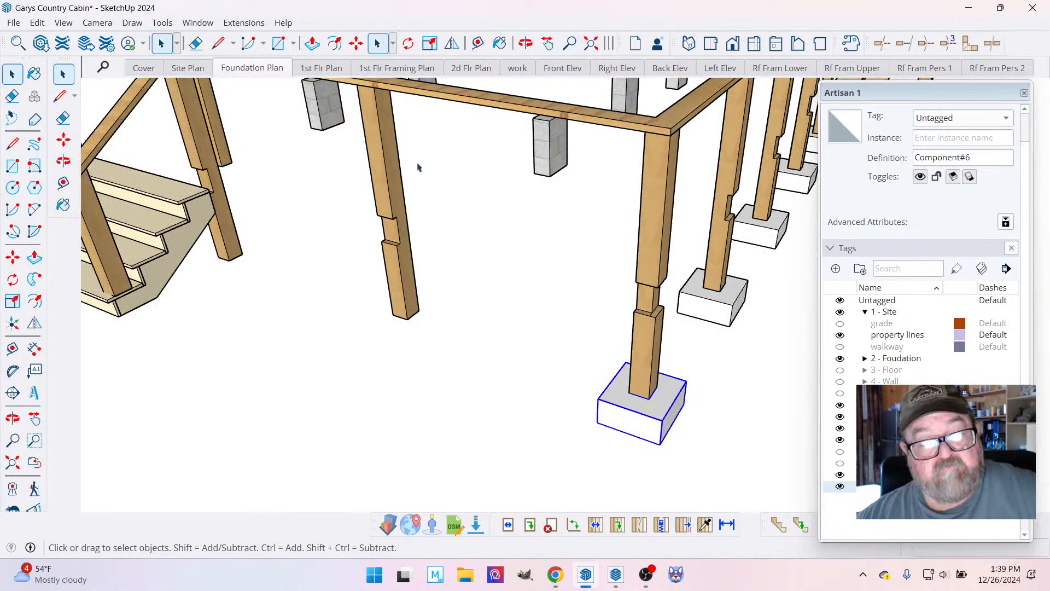
key(m)
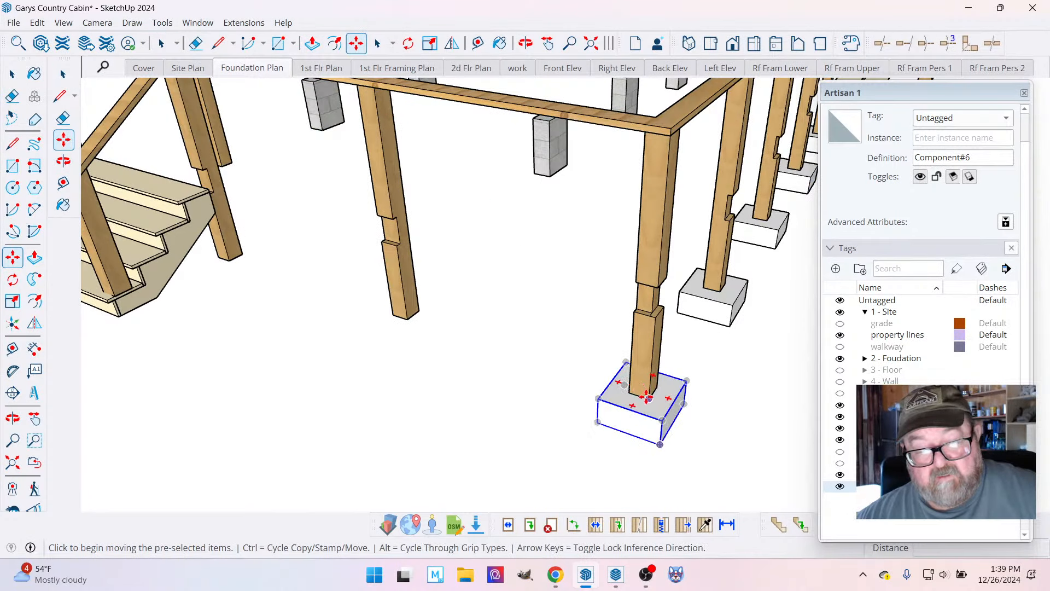
click(647, 398)
click(408, 317)
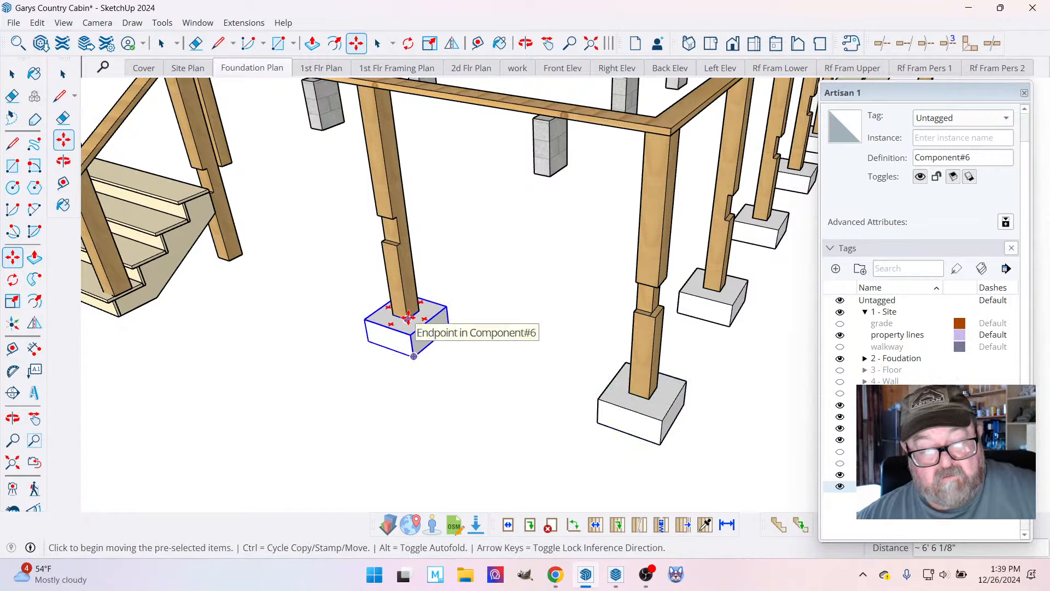
Copy that middle footing onward to the base of the post beside the end stairs.
key(ctrl)
click(408, 318)
click(229, 261)
scroll(696, 364, down, 3)
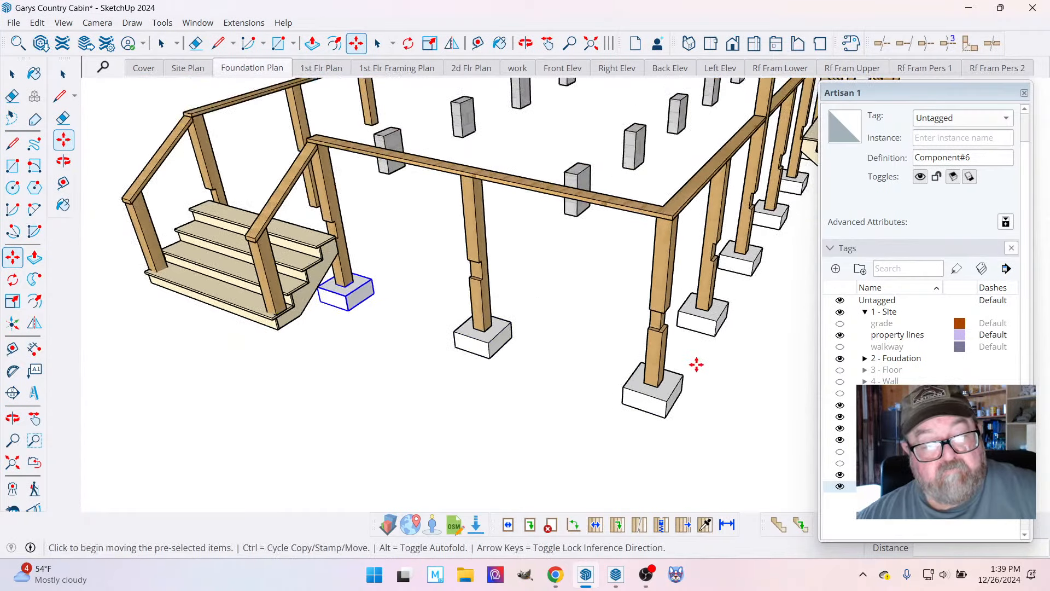
scroll(696, 364, down, 1)
Copy the middle footing of the end side across the end stairs to the post on their far side.
click(524, 44)
drag(262, 265, 633, 258)
scroll(758, 356, up, 2)
drag(758, 356, 541, 282)
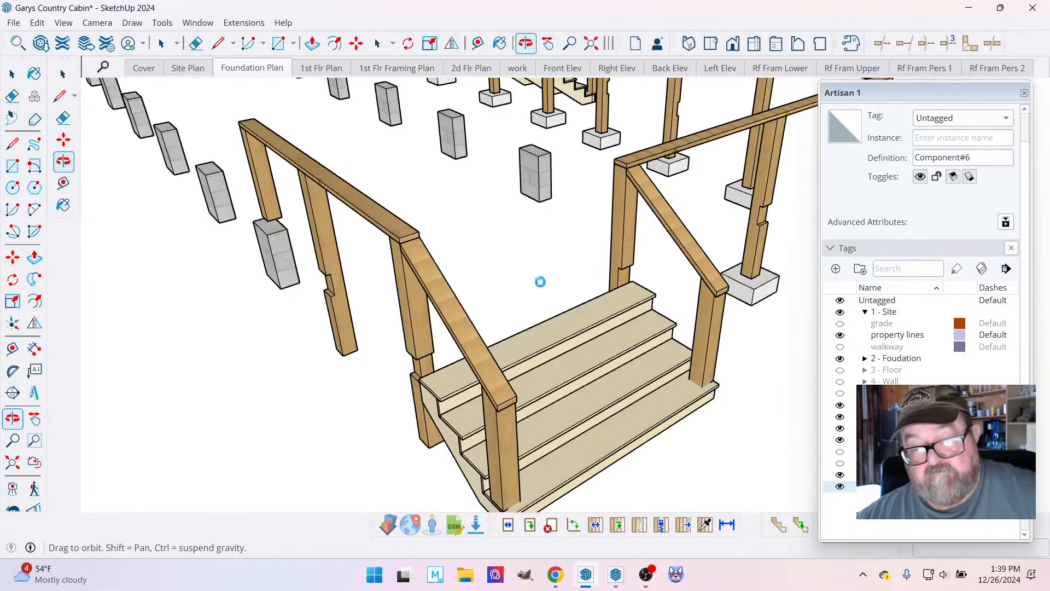
click(12, 74)
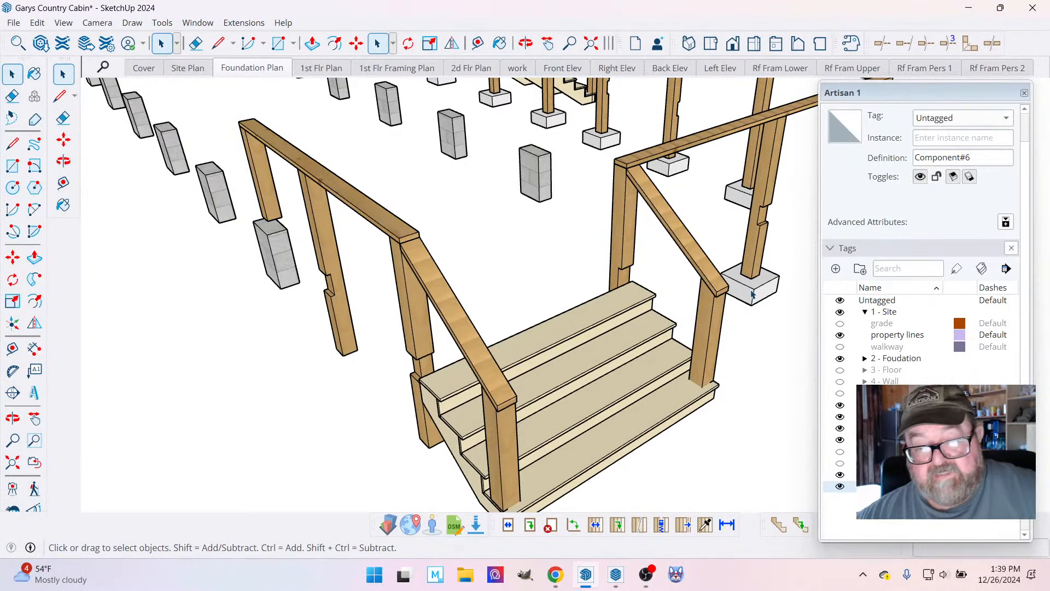
click(336, 43)
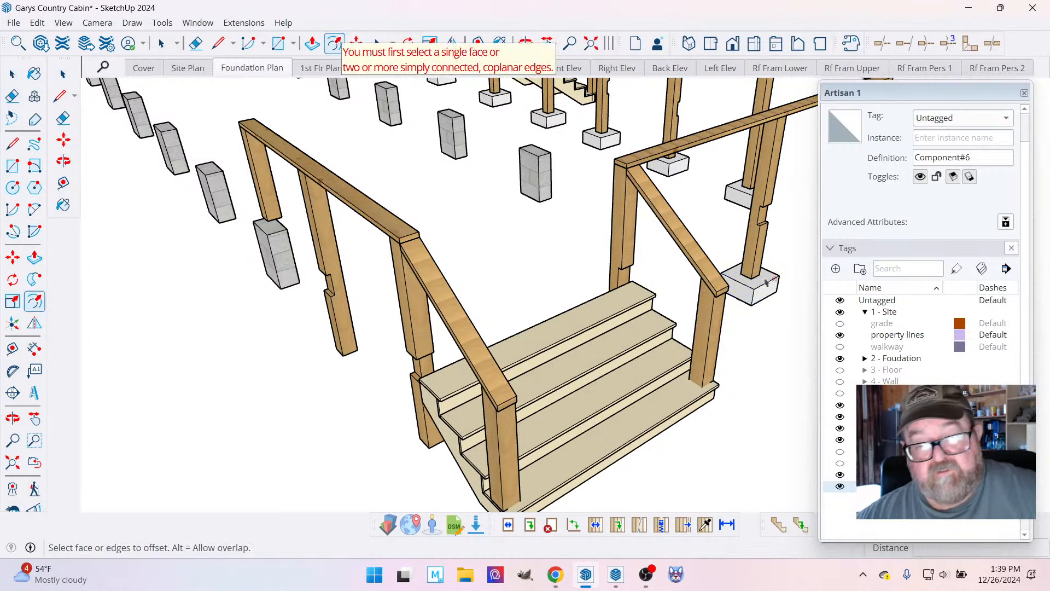
click(12, 73)
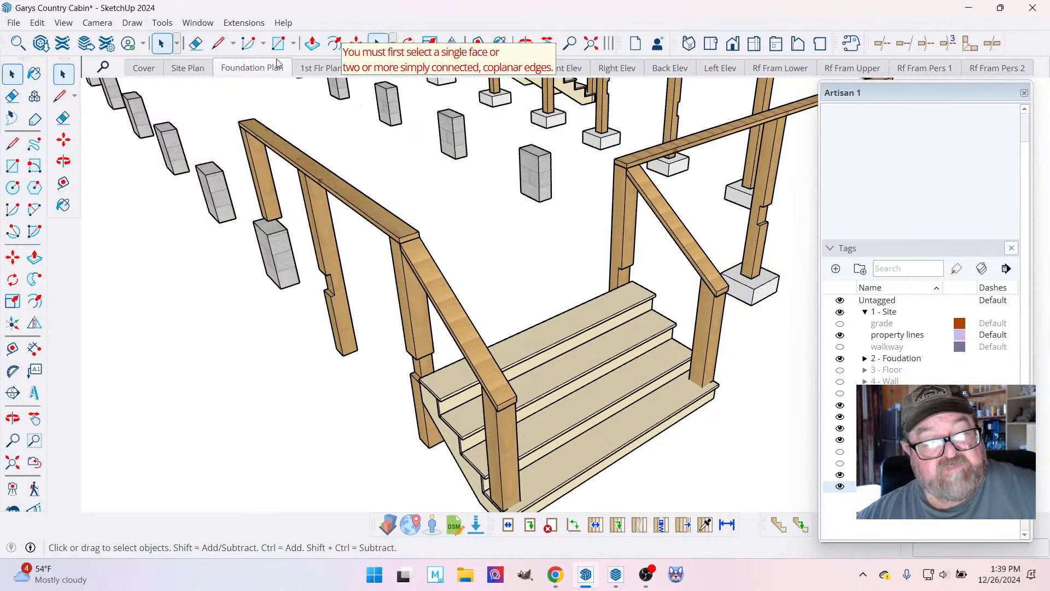
click(358, 41)
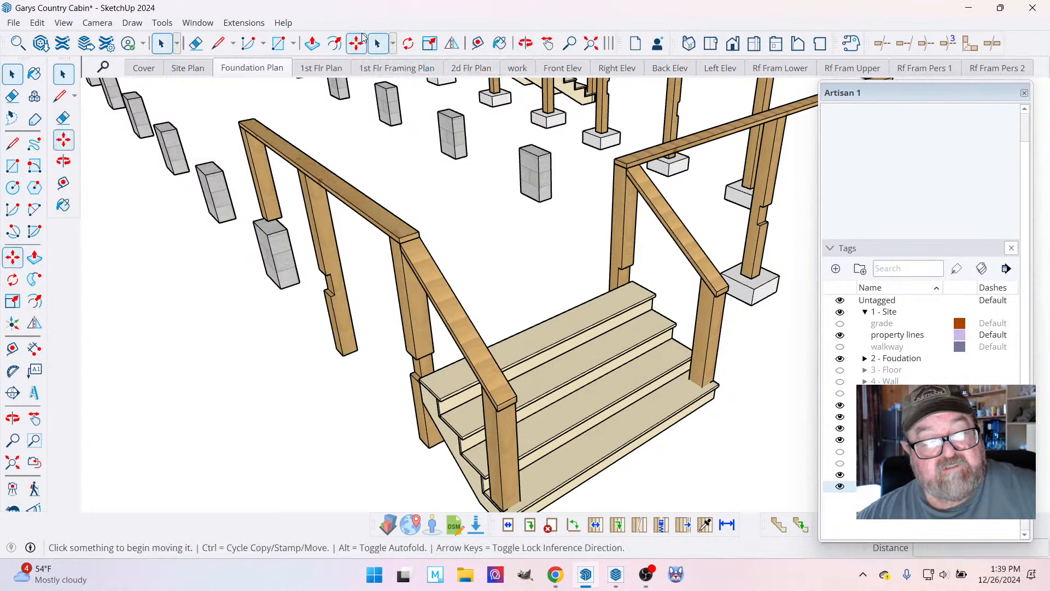
click(751, 277)
key(ctrl)
scroll(416, 432, up, 4)
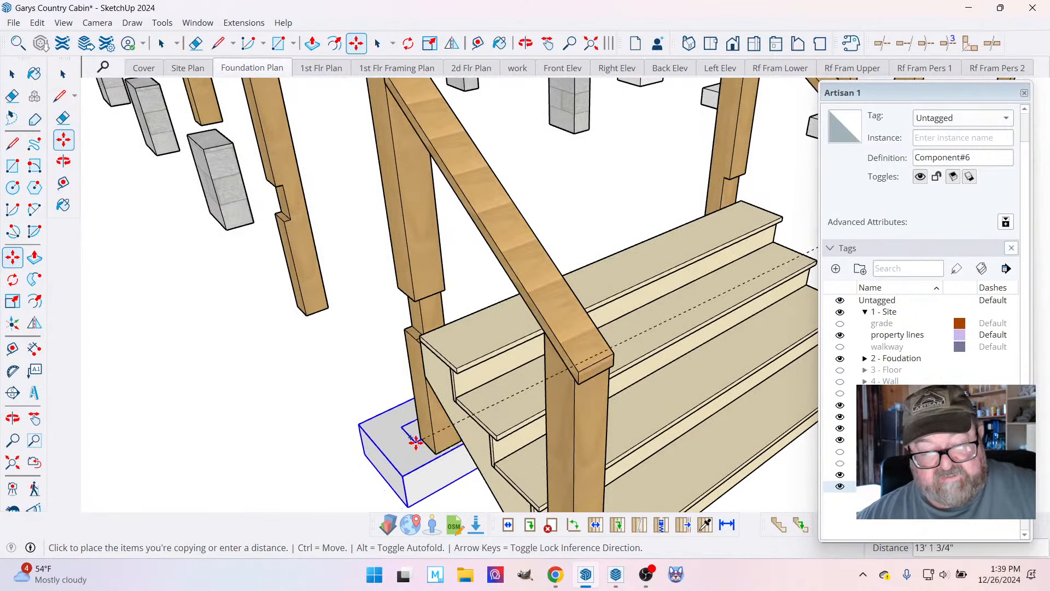
click(439, 450)
Copy the far-side footing to the base of the next porch post, away from the end stairs.
click(435, 450)
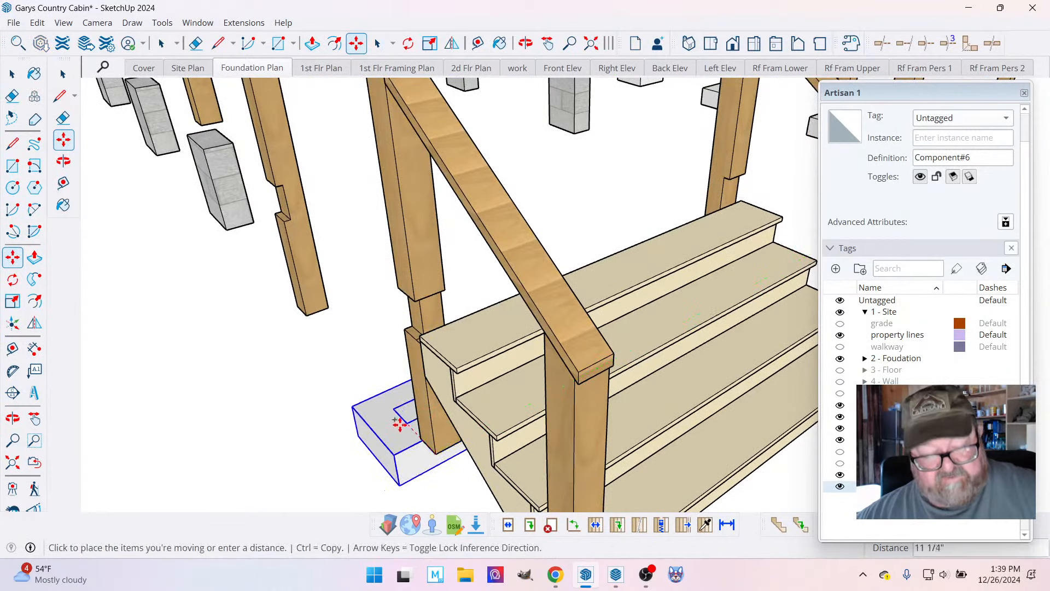
key(ctrl)
click(345, 375)
scroll(355, 379, down, 5)
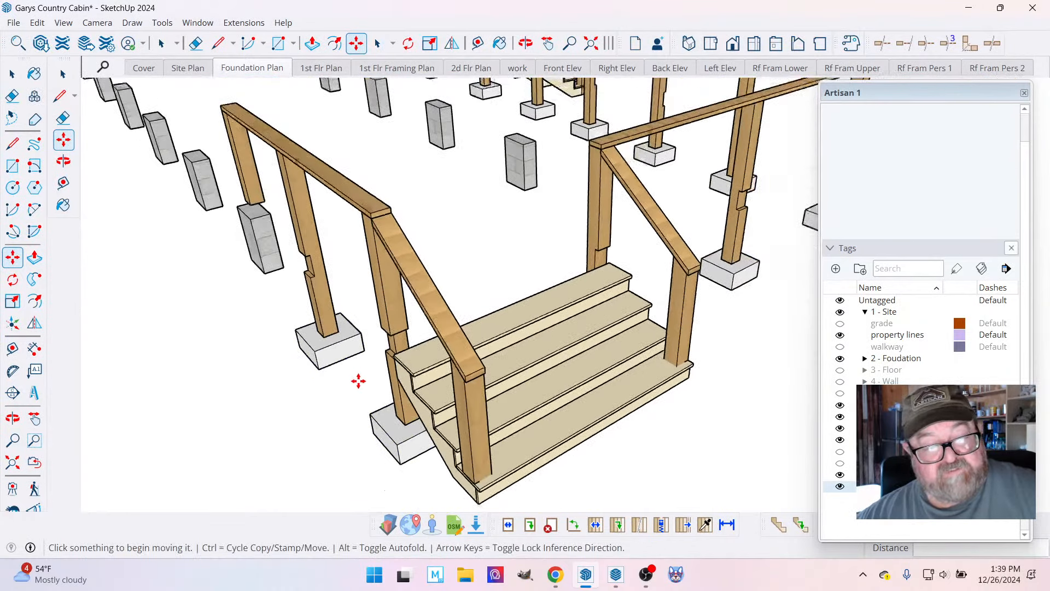
scroll(272, 389, down, 1)
scroll(635, 418, down, 4)
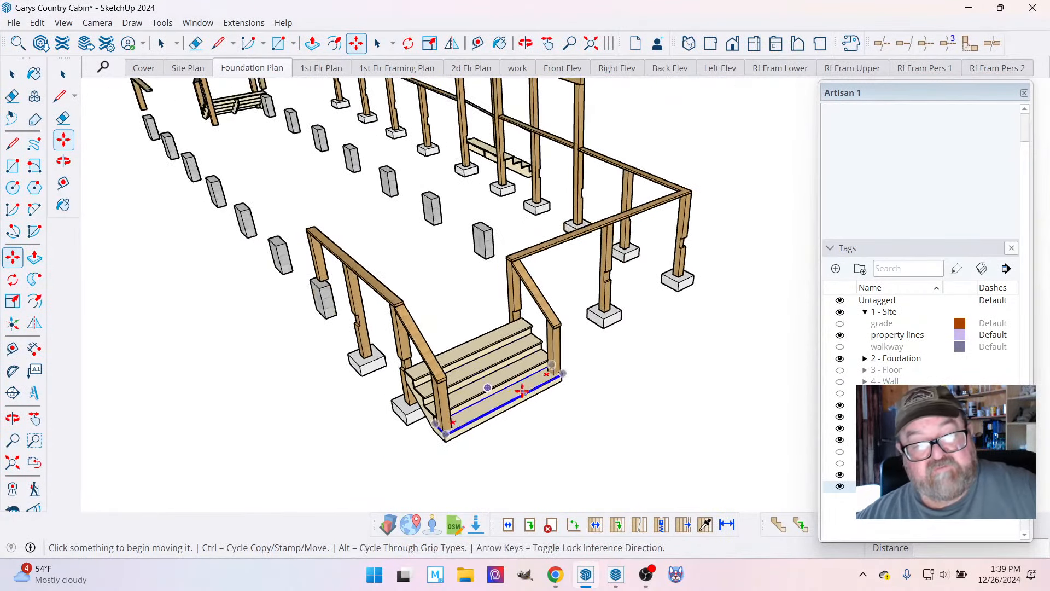
scroll(251, 169, up, 6)
scroll(322, 132, up, 4)
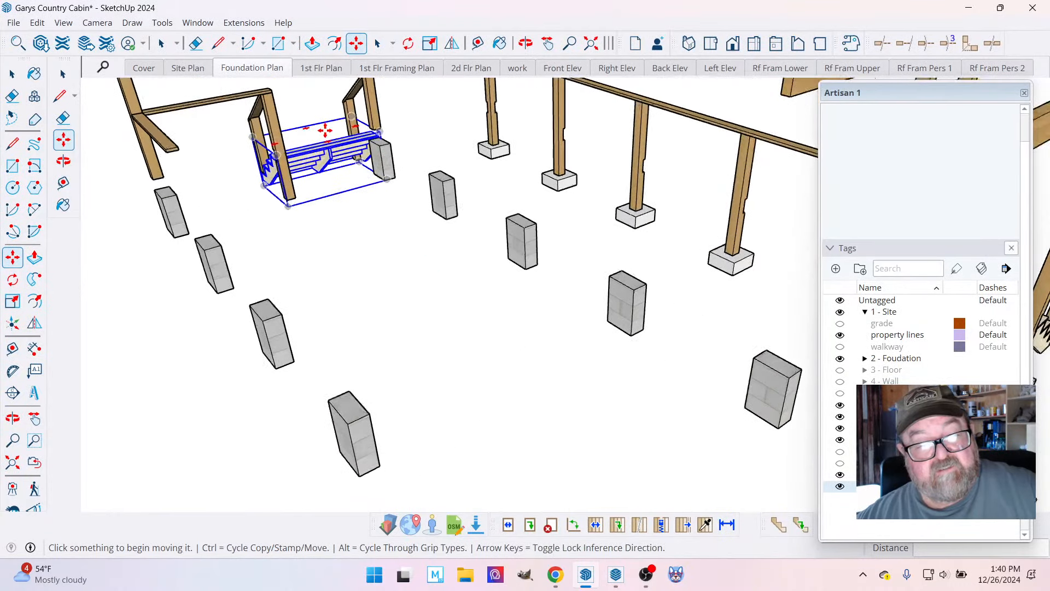
scroll(272, 253, down, 3)
scroll(296, 239, up, 2)
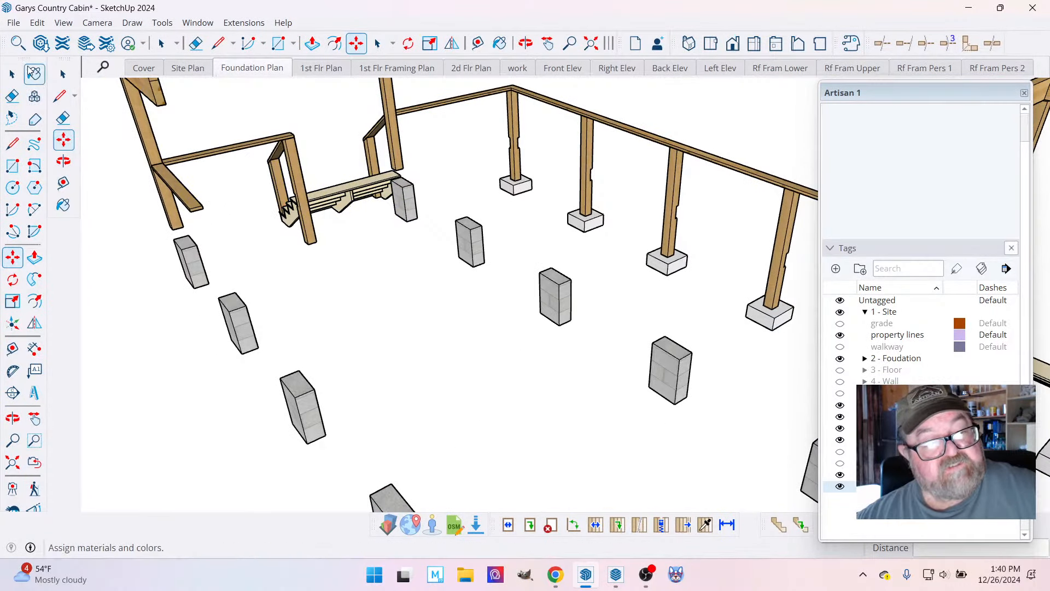
Copy the corner footing at the far end of the long post row to the base of the post beside that end's stairs.
click(13, 71)
scroll(244, 168, up, 2)
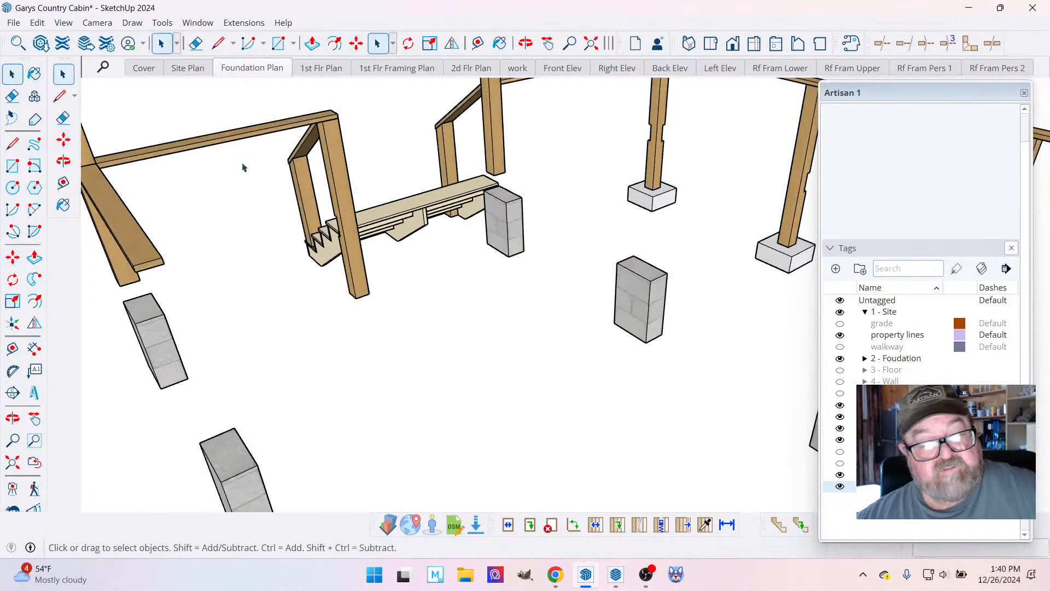
click(648, 186)
scroll(647, 184, up, 2)
key(m)
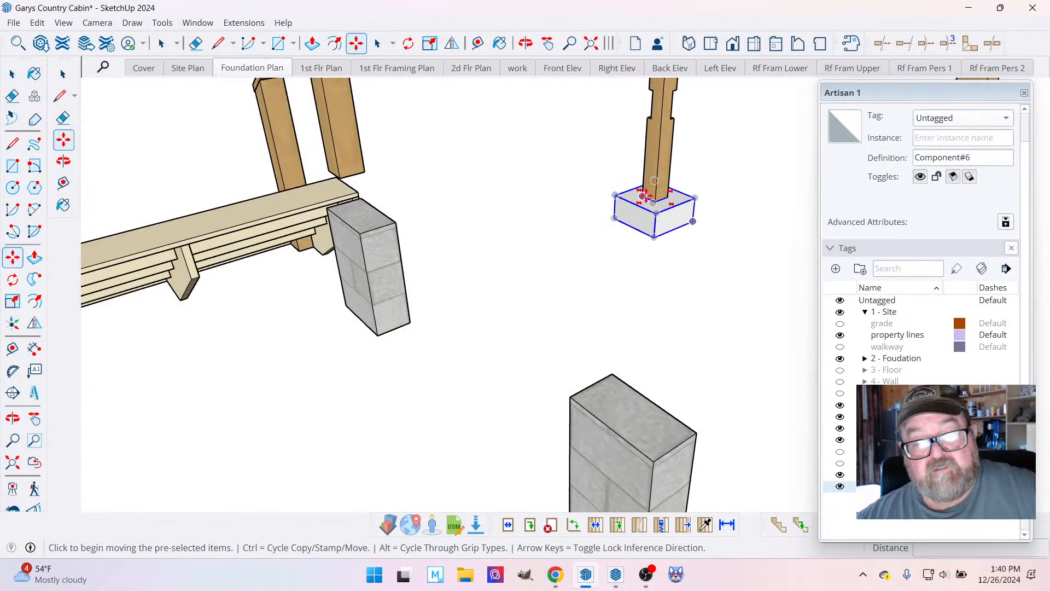
click(645, 195)
key(ctrl)
scroll(656, 213, down, 3)
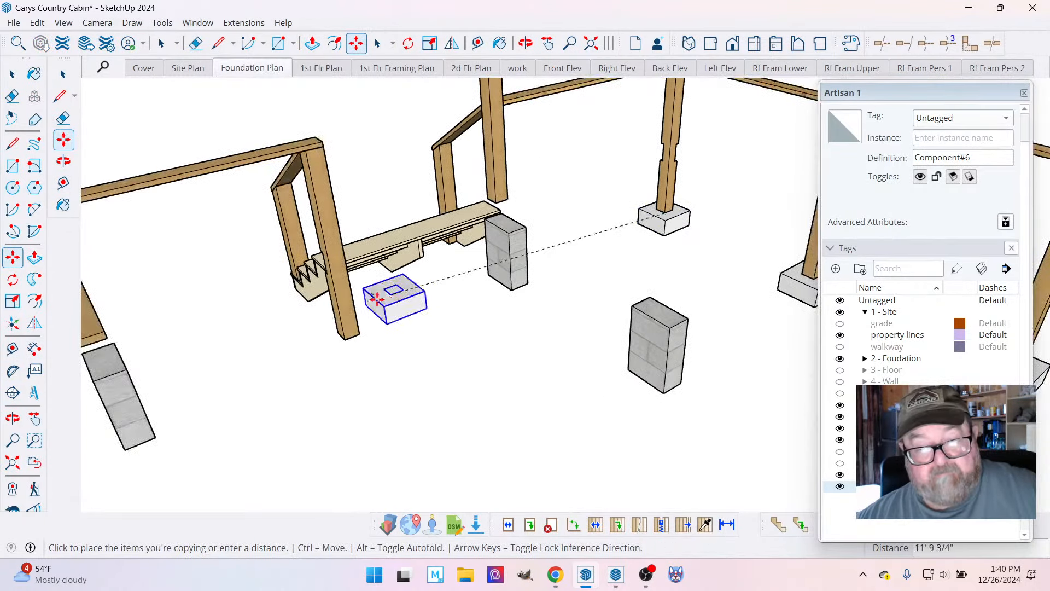
scroll(377, 298, up, 2)
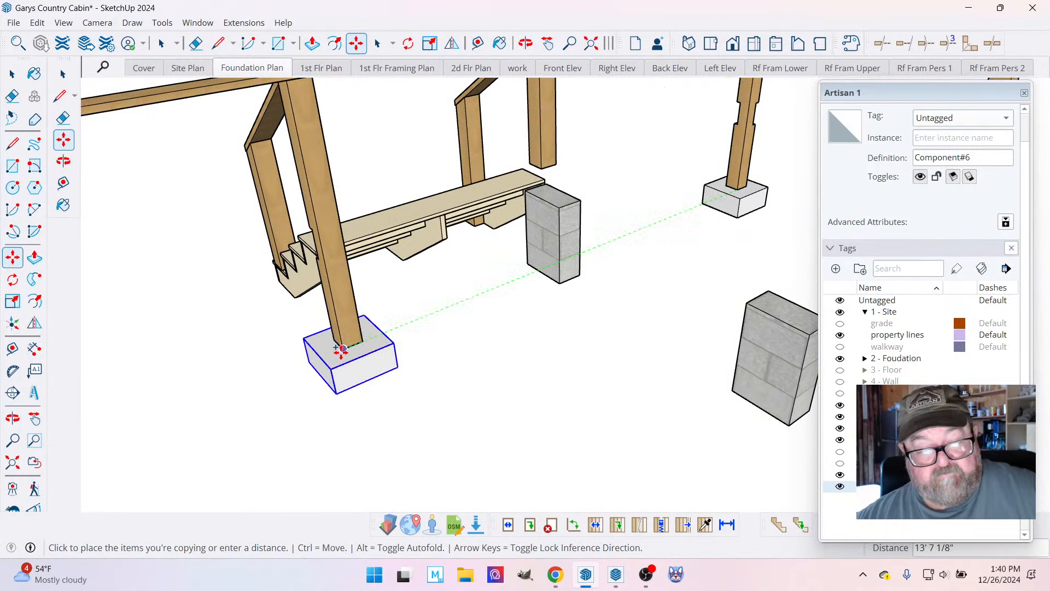
click(342, 352)
click(12, 75)
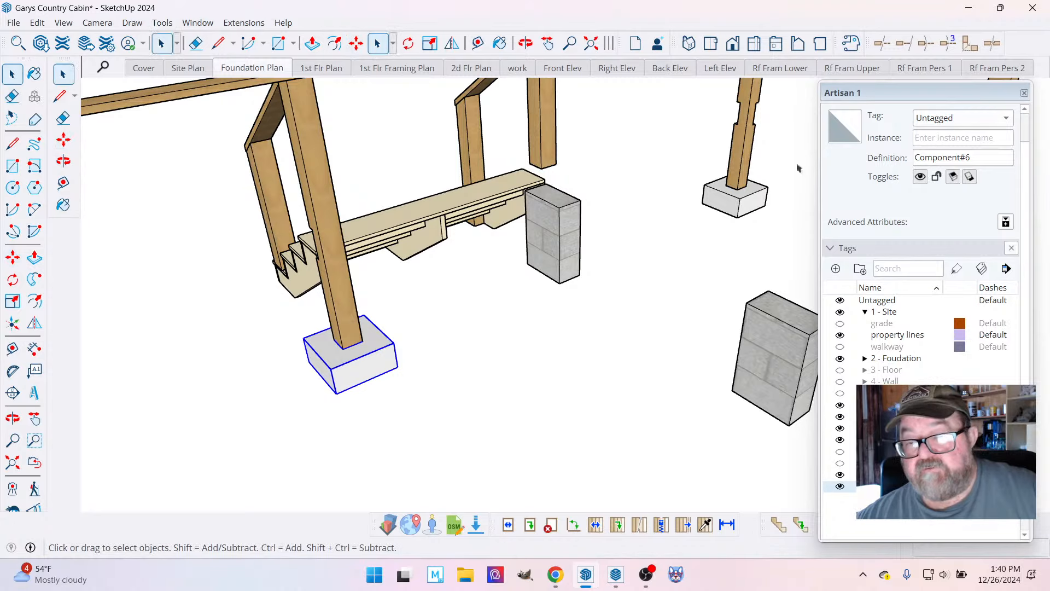
Set all the edges and faces inside the new footing's component to Untagged, and leave the component.
scroll(547, 213, down, 3)
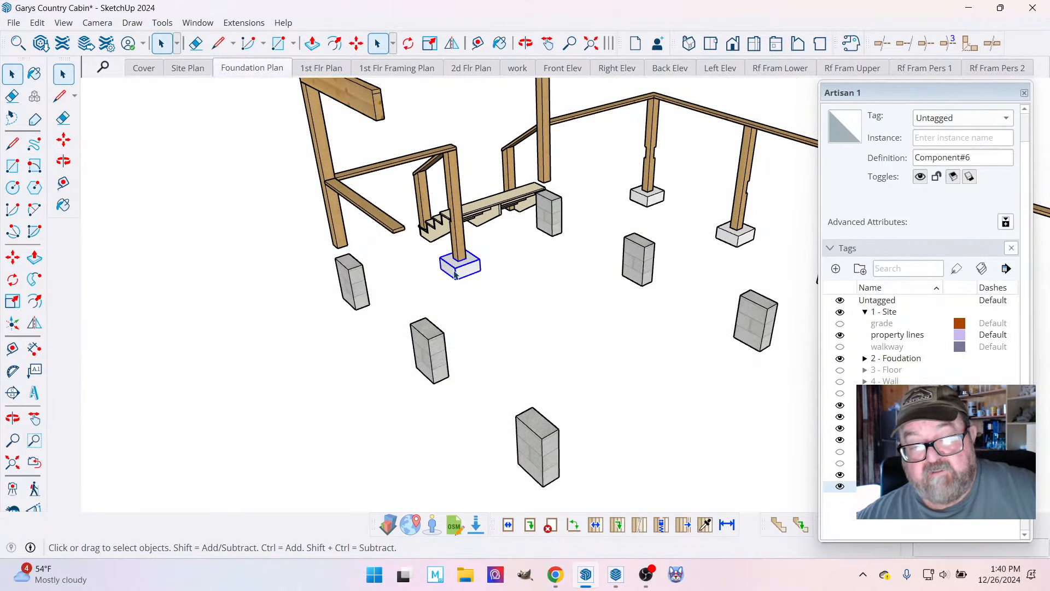
double_click(455, 274)
click(457, 273)
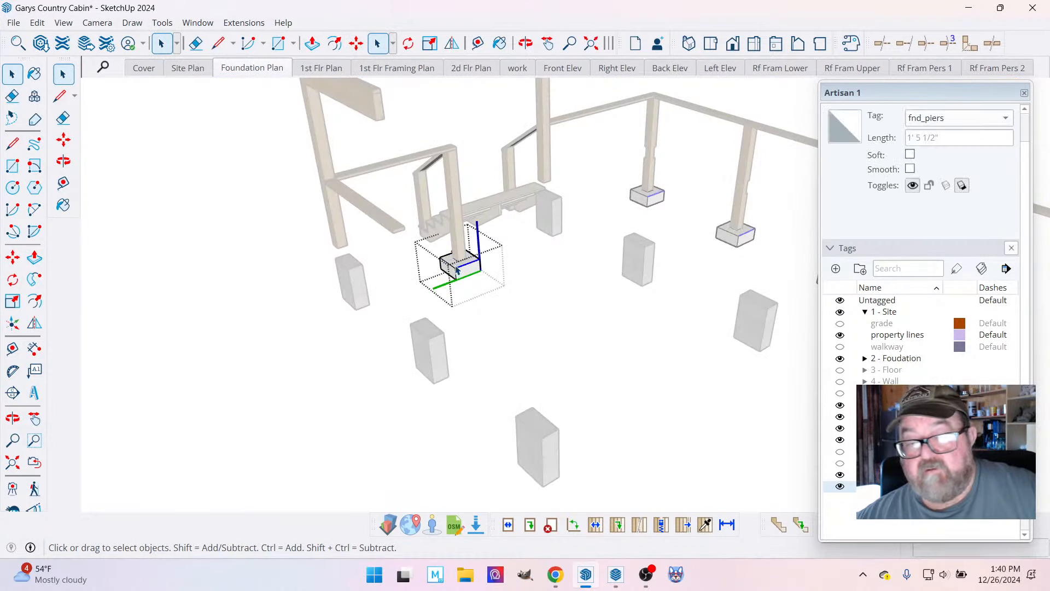
click(264, 215)
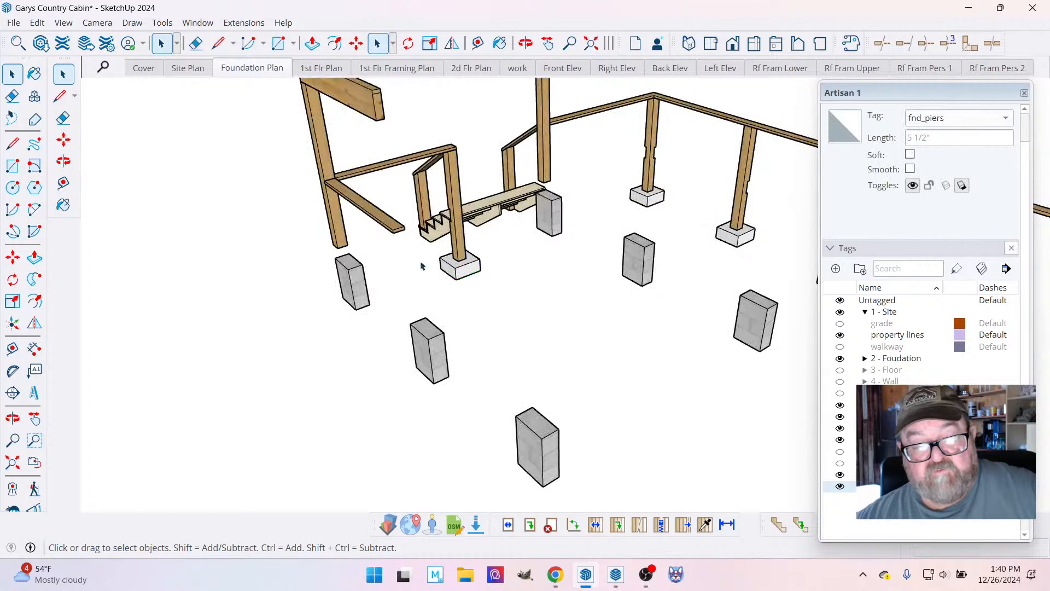
scroll(456, 270, up, 5)
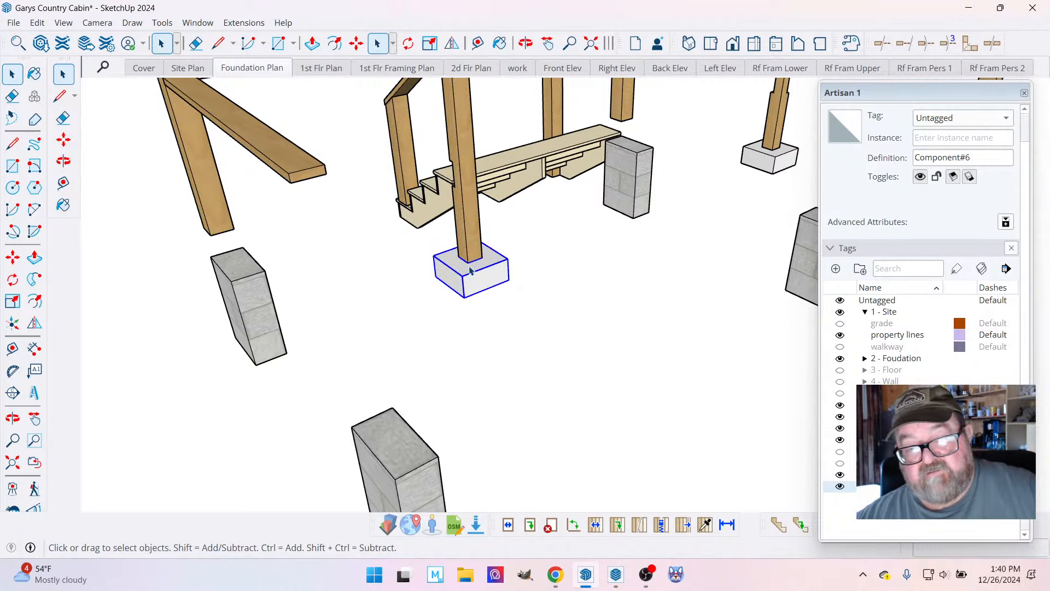
double_click(469, 270)
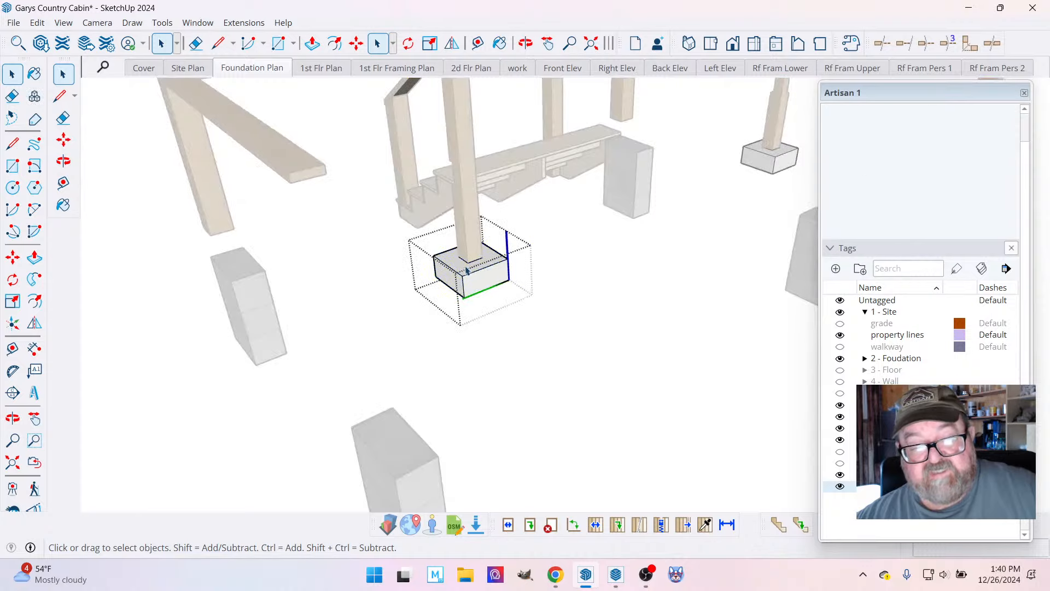
drag(427, 235, 519, 294)
drag(415, 218, 516, 302)
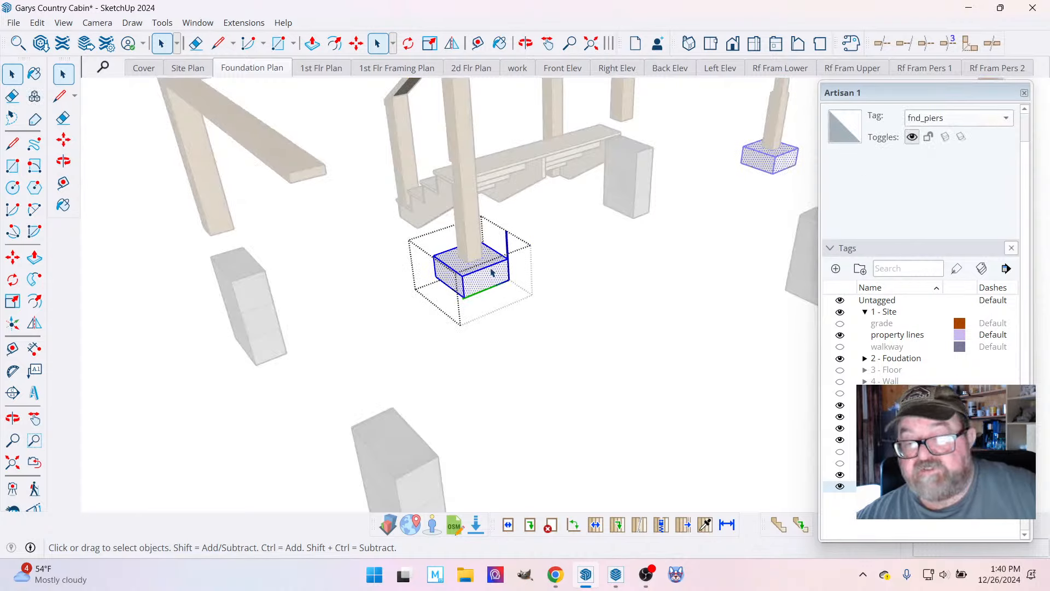
click(1004, 120)
scroll(979, 113, up, 10)
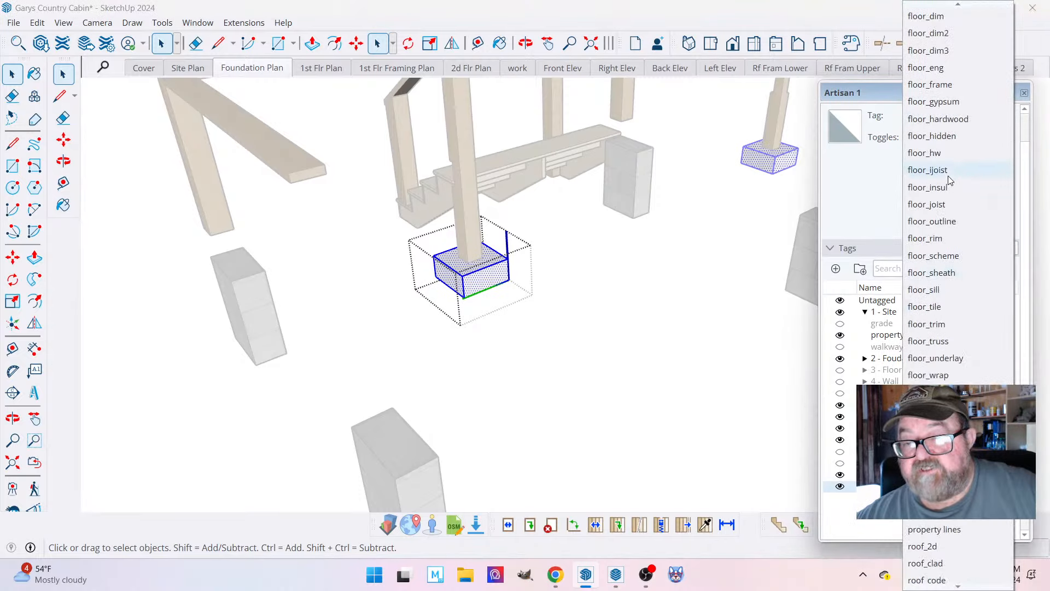
click(953, 11)
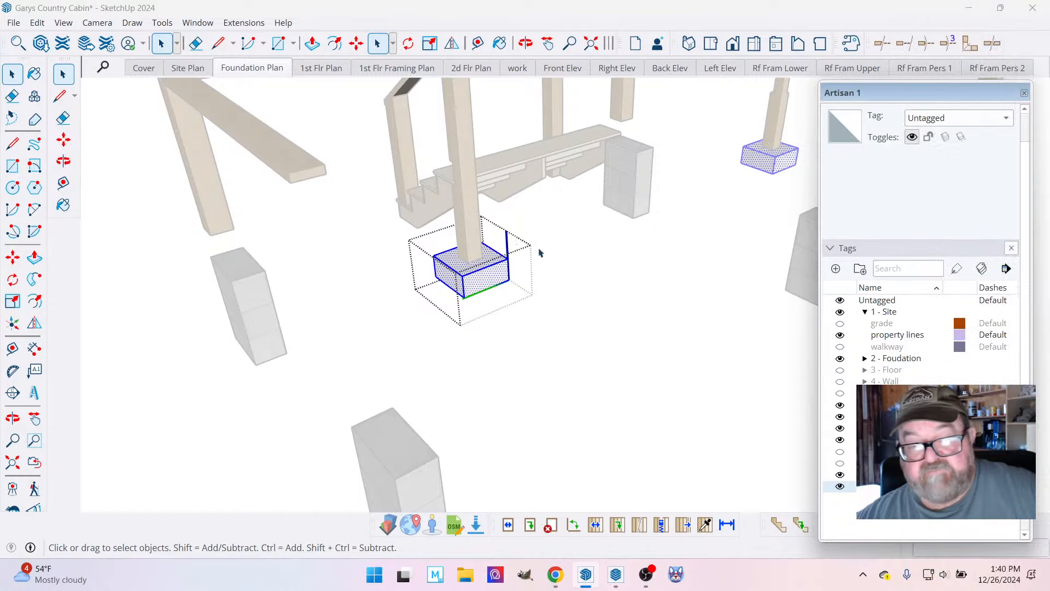
key(Escape)
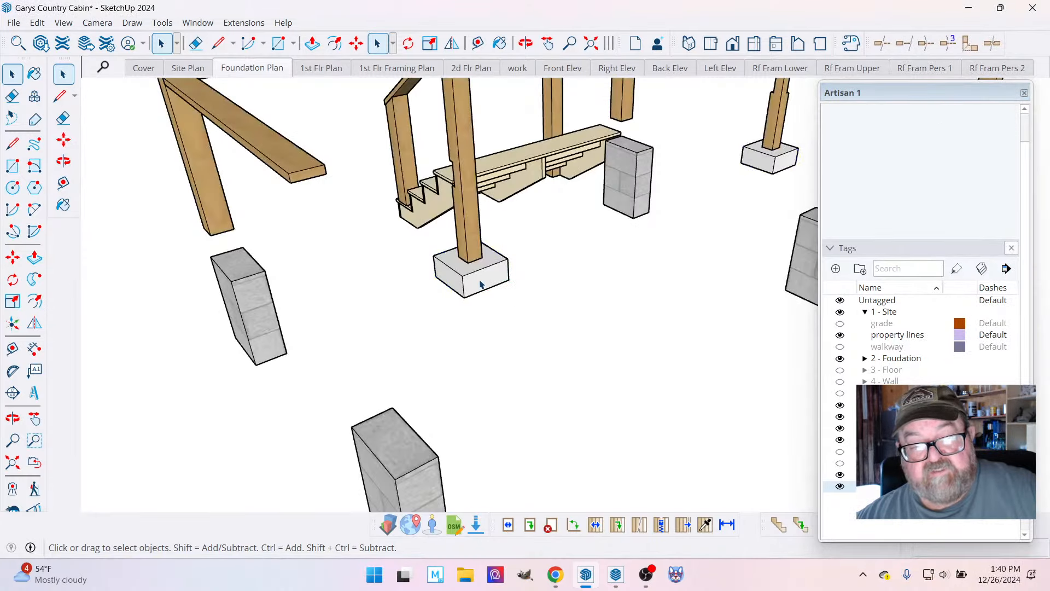
Assign the fnd_piers tag to the new footing component beside the far-end stairs.
click(998, 117)
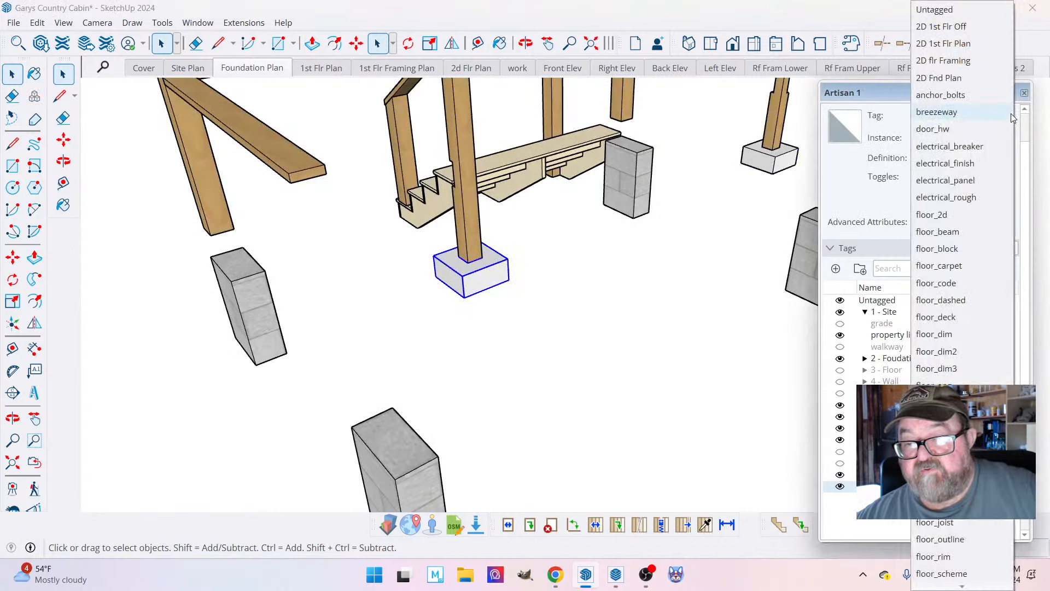
scroll(963, 295, down, 1)
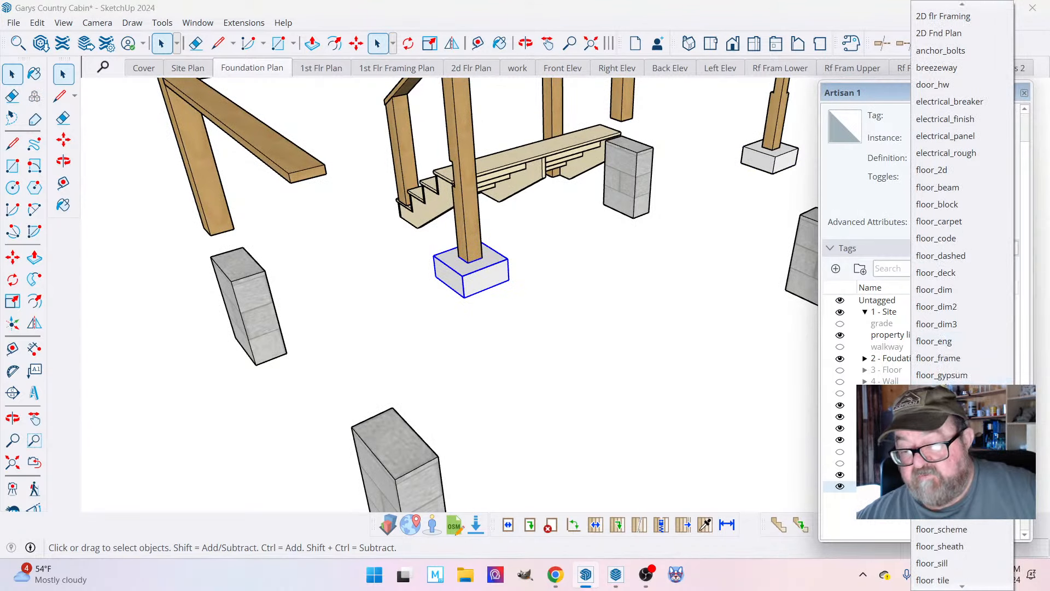
scroll(962, 295, down, 3)
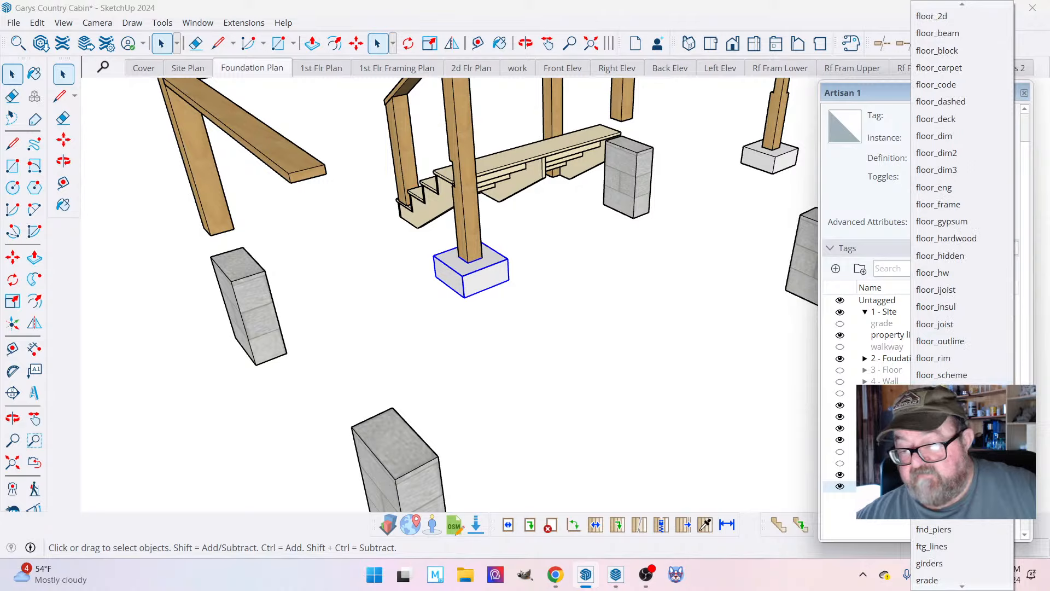
scroll(962, 295, down, 3)
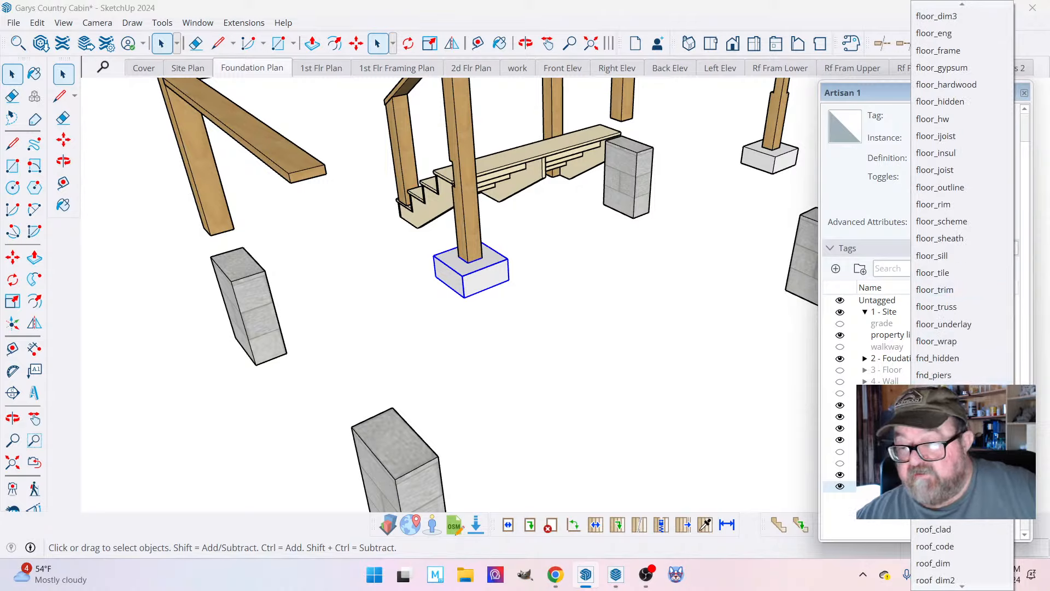
click(935, 375)
Check which tag the geometry inside the neighbouring corner footing carries, and leave the component.
scroll(480, 305, down, 3)
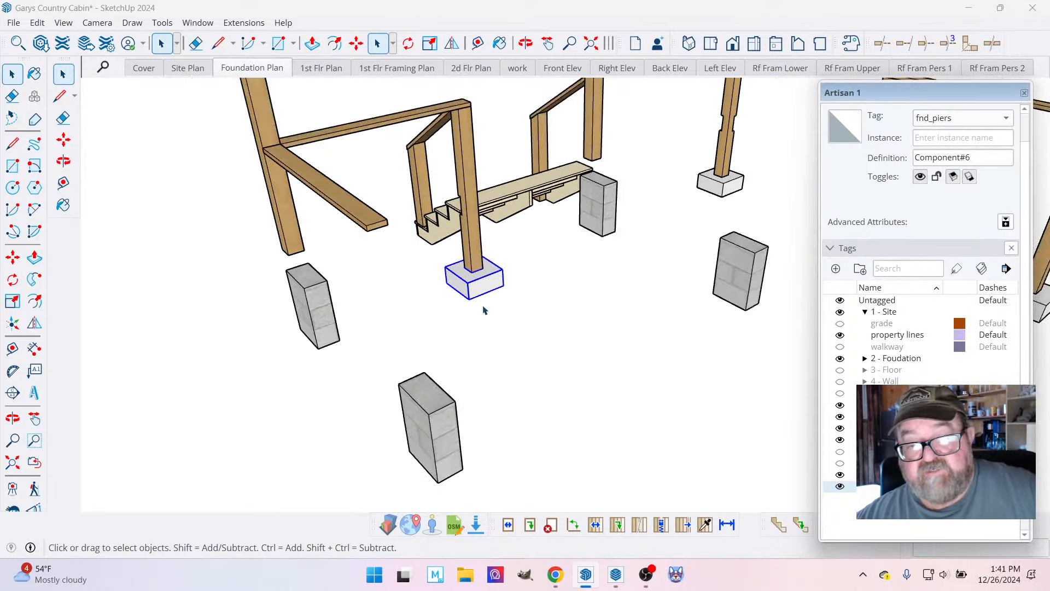
scroll(480, 305, up, 4)
scroll(477, 310, down, 1)
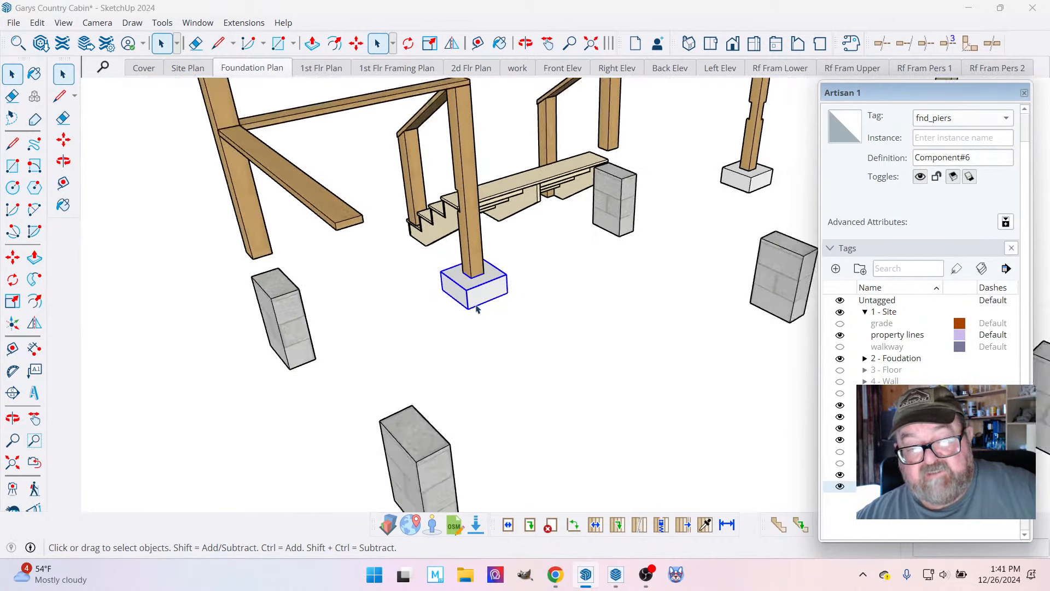
double_click(742, 191)
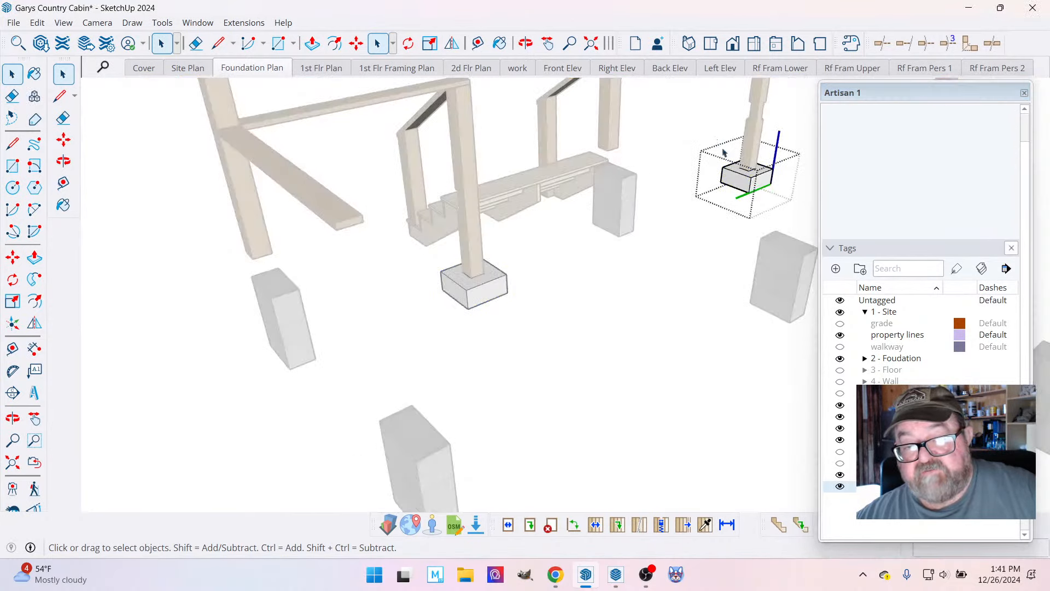
drag(718, 144, 799, 216)
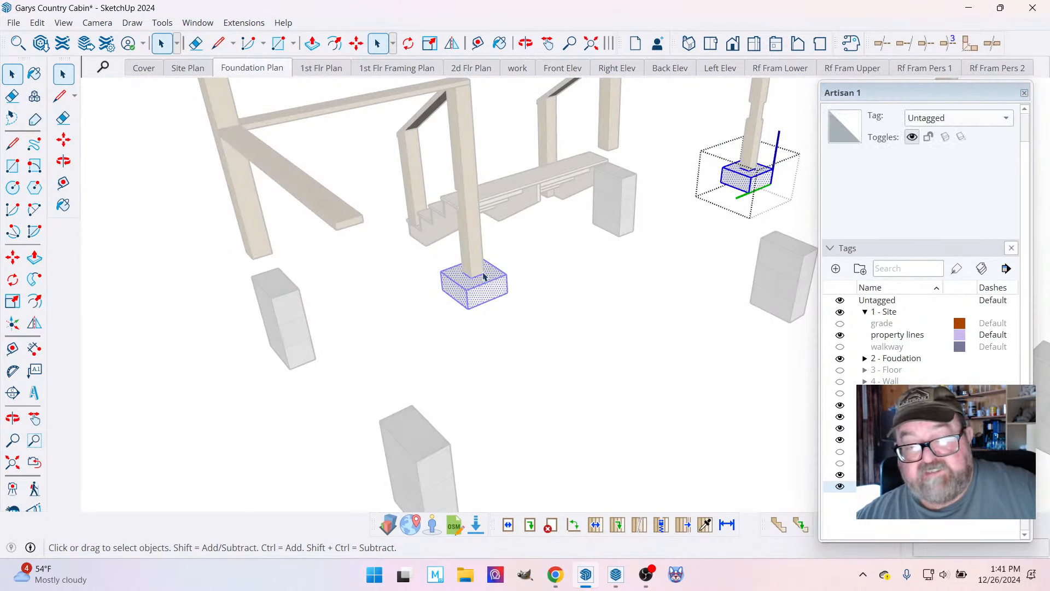
click(701, 140)
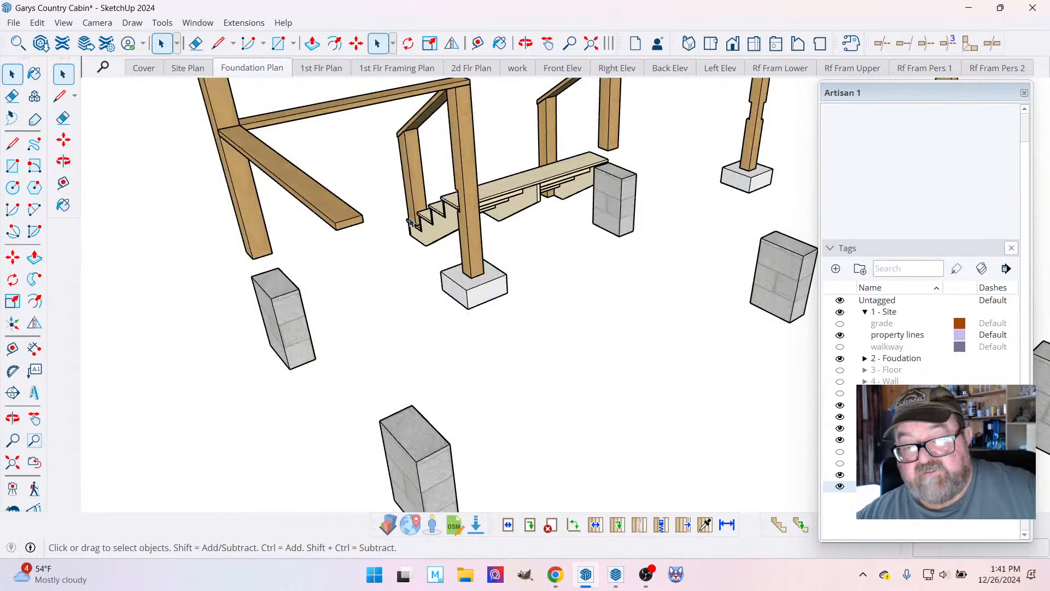
Examine the footings around the porch from several sides, including the tag of the middle one beside the wide end stairs.
scroll(404, 228, down, 5)
scroll(516, 275, down, 3)
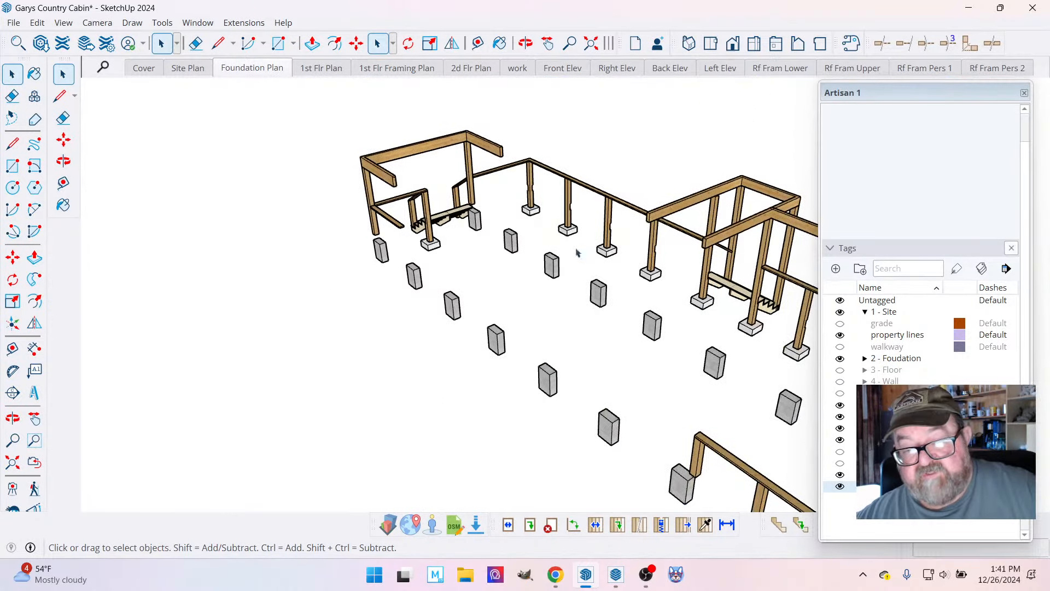
scroll(577, 252, down, 3)
scroll(569, 355, up, 2)
scroll(566, 387, down, 1)
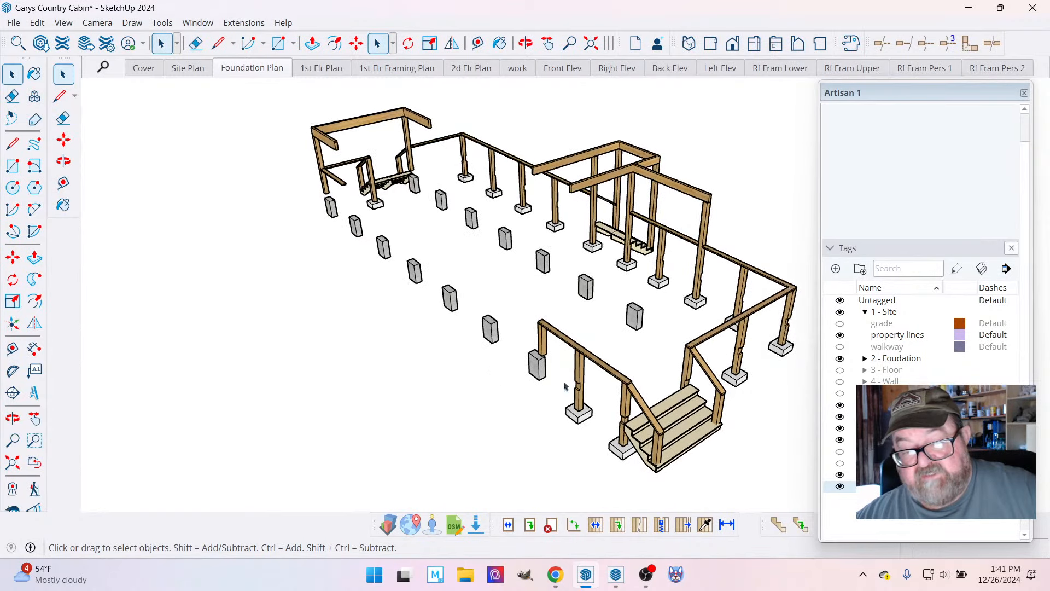
scroll(564, 387, up, 2)
scroll(629, 372, down, 2)
scroll(722, 355, up, 4)
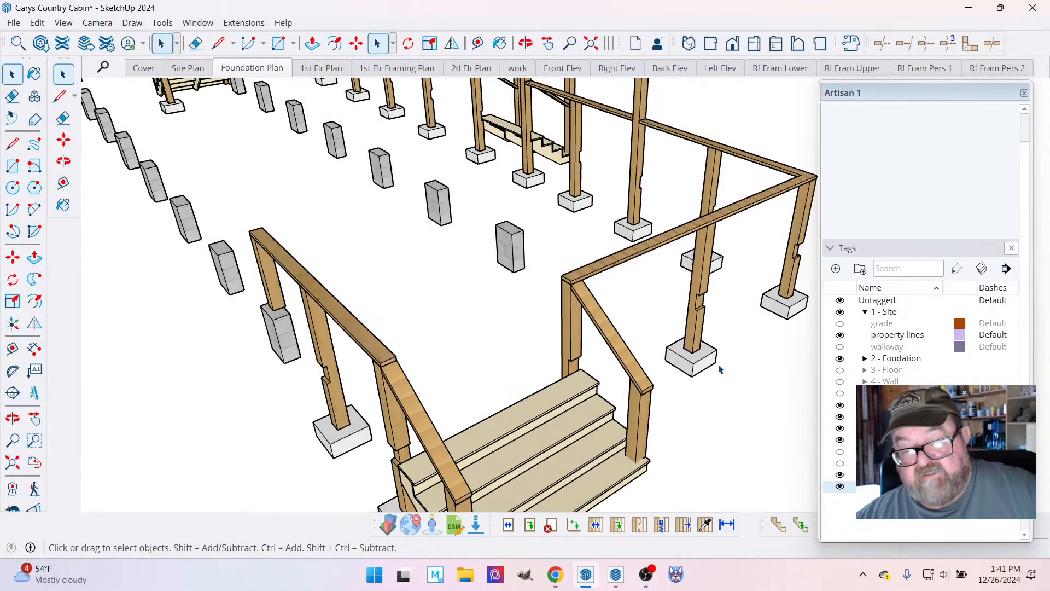
click(693, 359)
scroll(646, 383, up, 2)
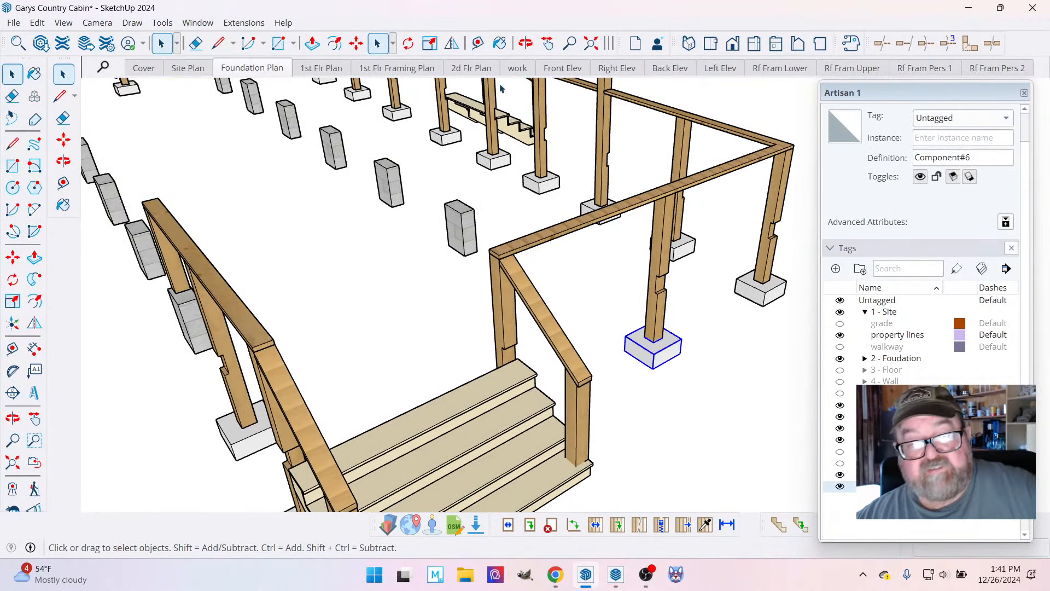
click(525, 43)
drag(733, 305, 259, 327)
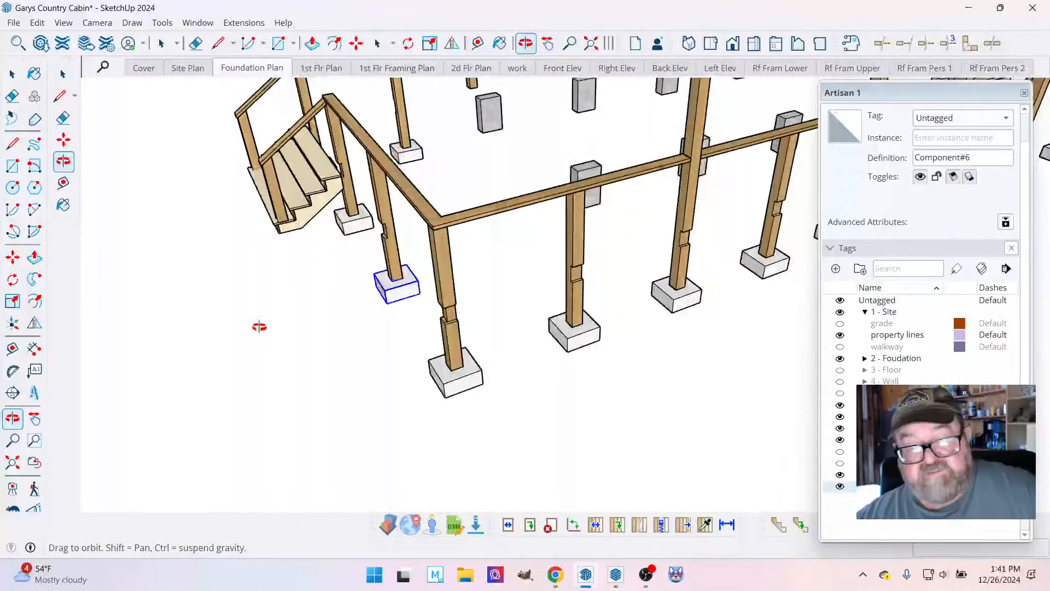
scroll(468, 352, up, 5)
scroll(465, 404, up, 3)
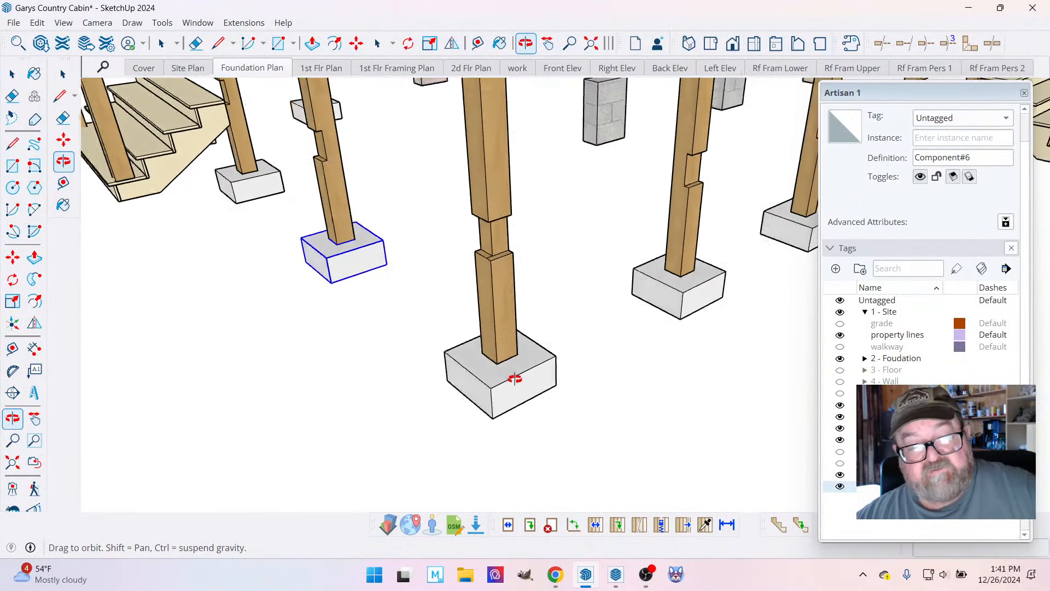
scroll(593, 399, down, 3)
scroll(478, 422, down, 3)
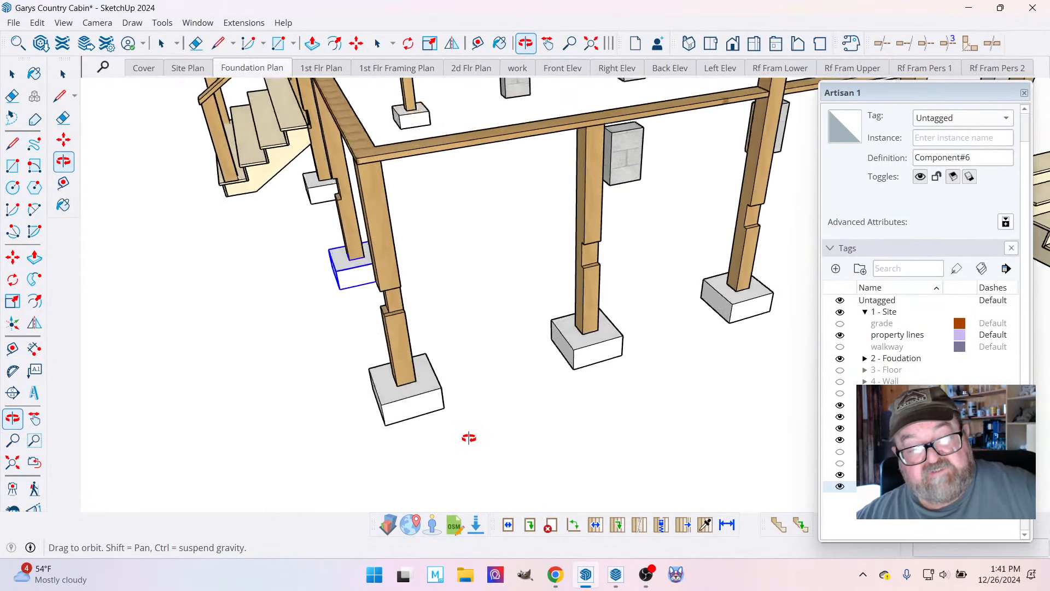
scroll(469, 438, down, 4)
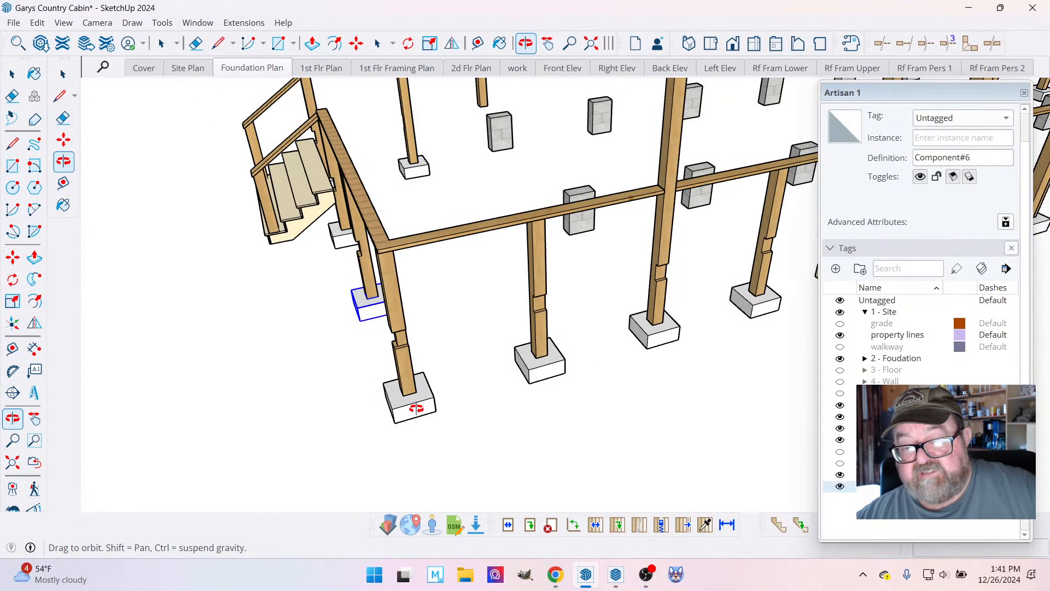
scroll(438, 383, down, 2)
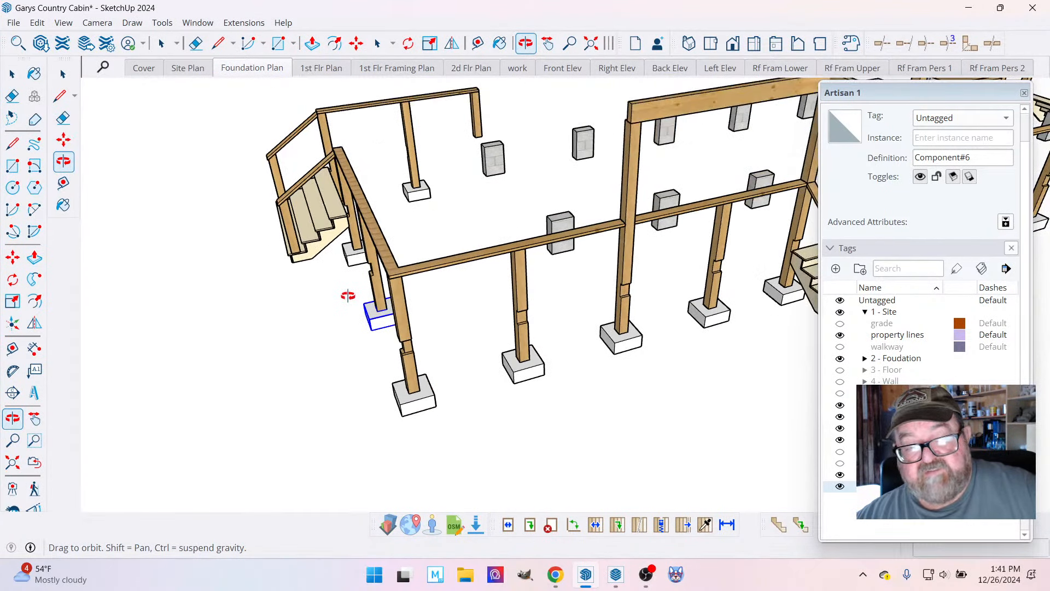
Return to the Foundation Plan scene's top view and clear the selection.
click(262, 68)
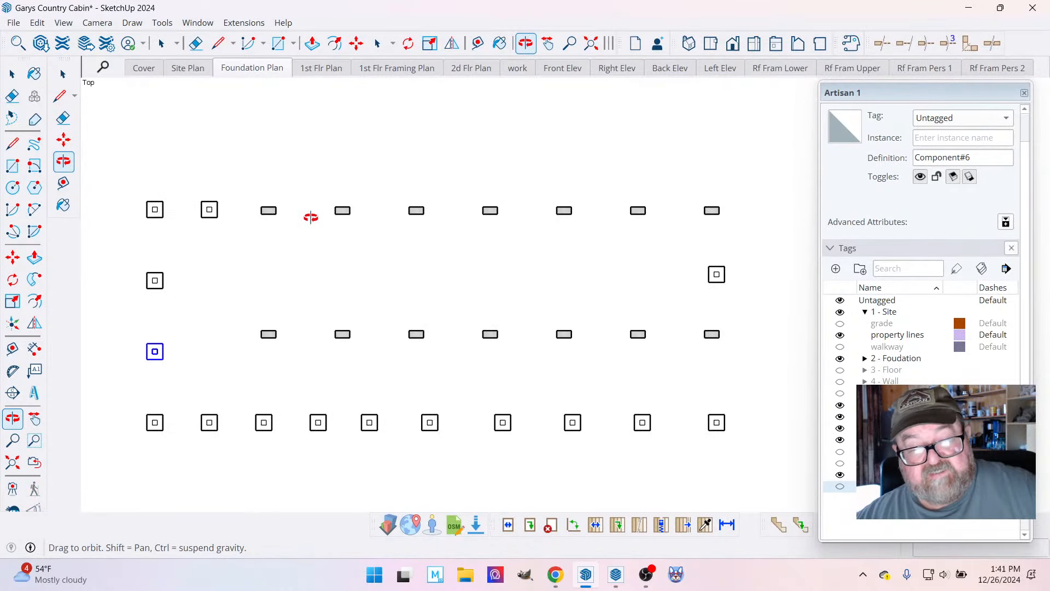
click(12, 73)
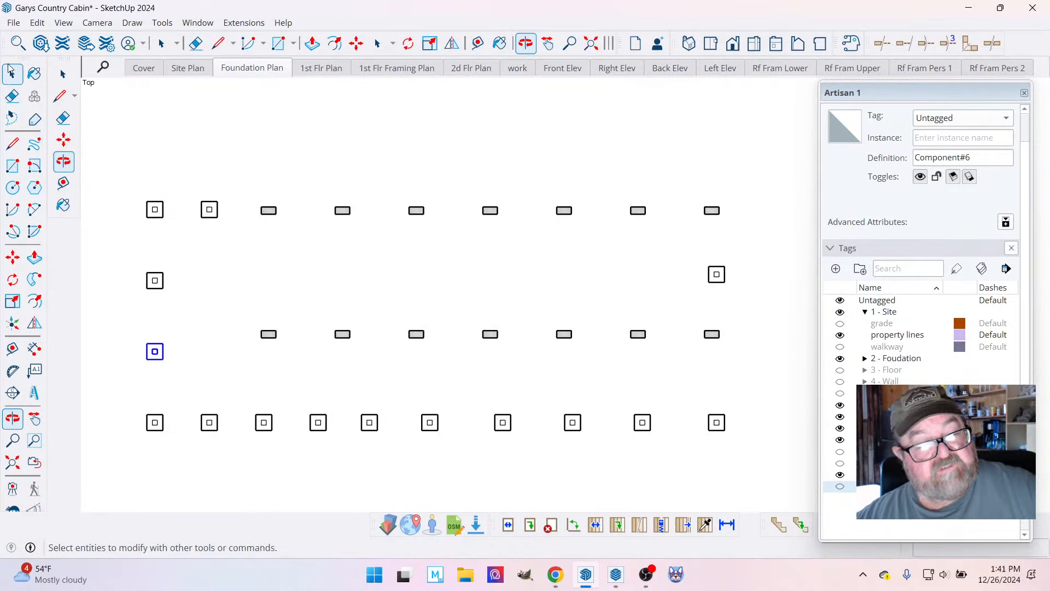
click(164, 114)
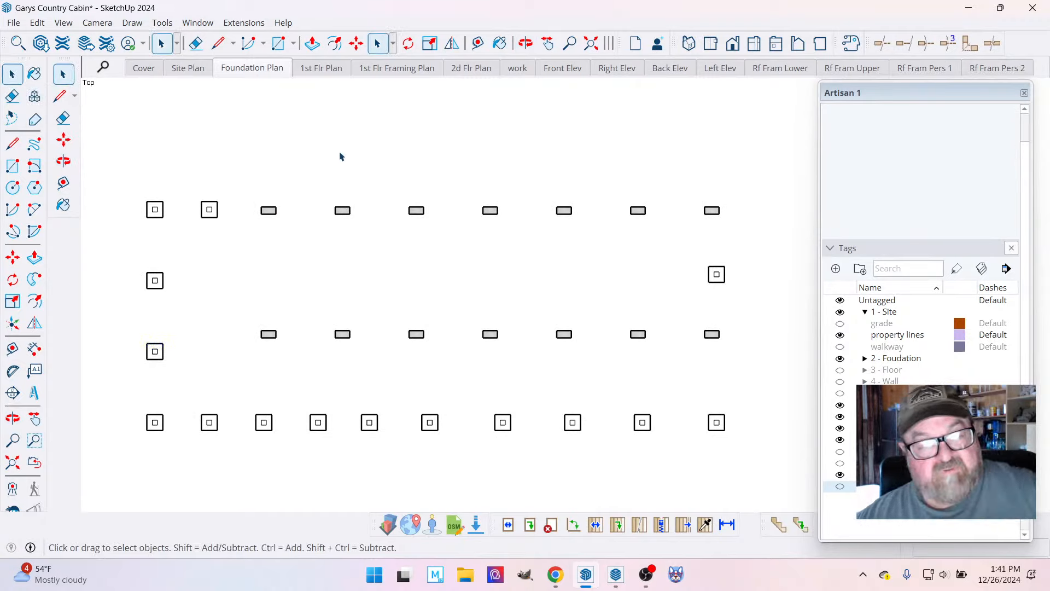
Update the Foundation Plan scene with the current view and save the cabin model.
right_click(253, 69)
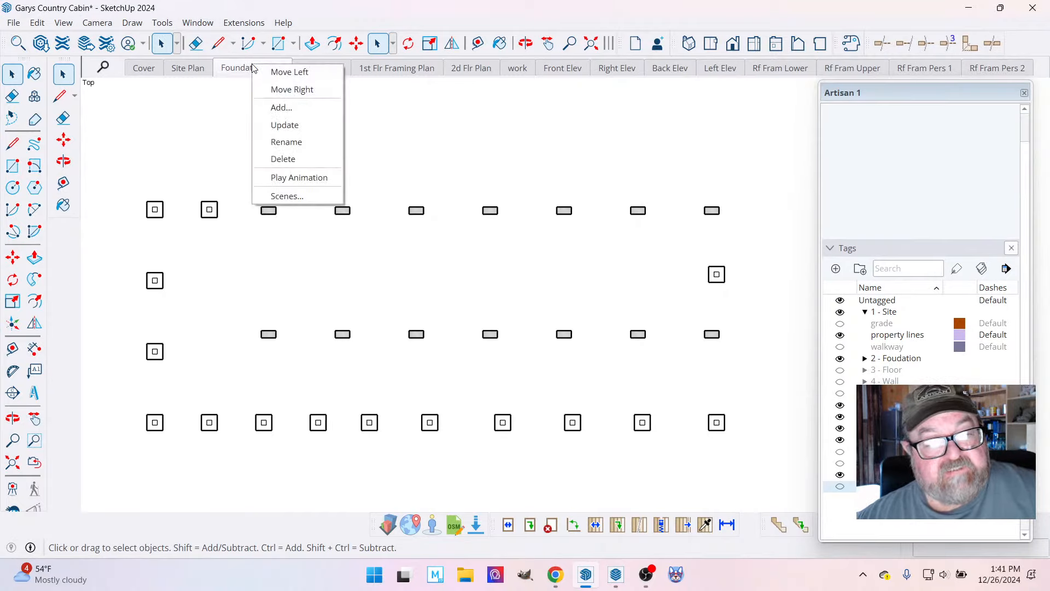
click(261, 124)
click(13, 23)
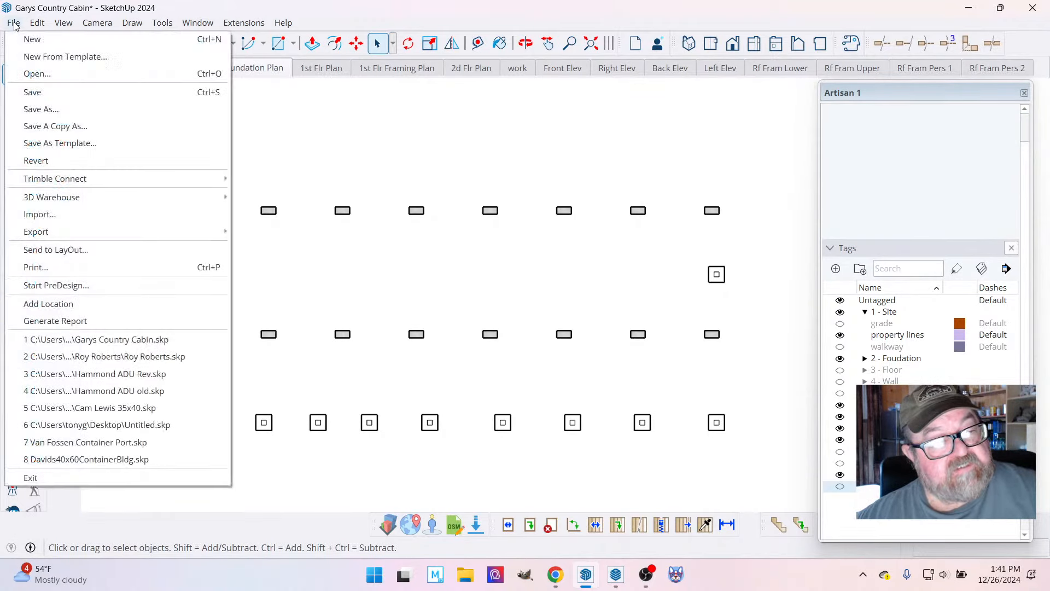
click(30, 92)
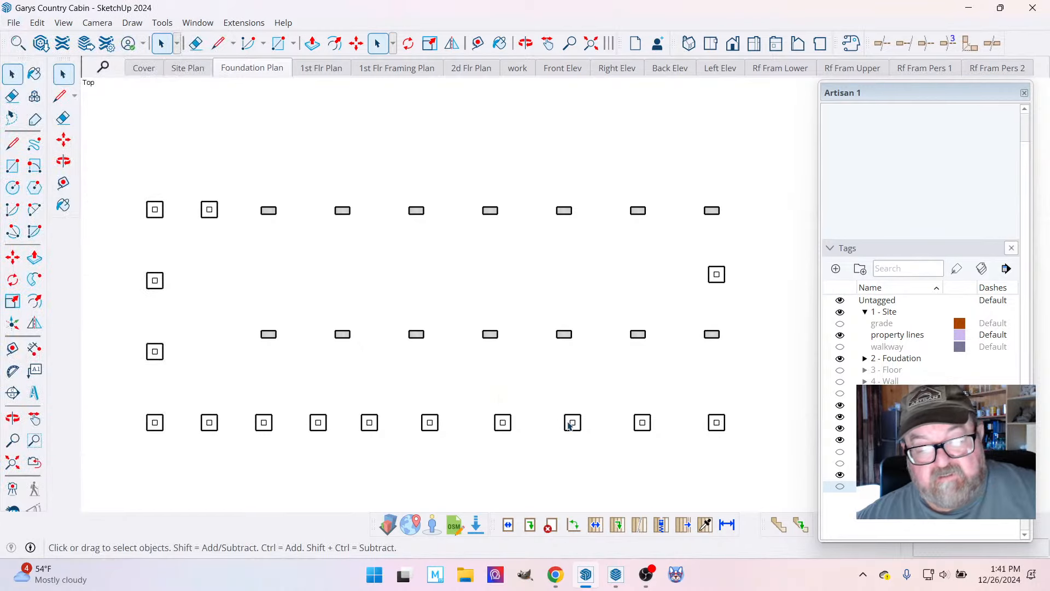
Switch to LayOut and insert the saved cabin SketchUp model on the A1 Foundation Plan page.
click(616, 578)
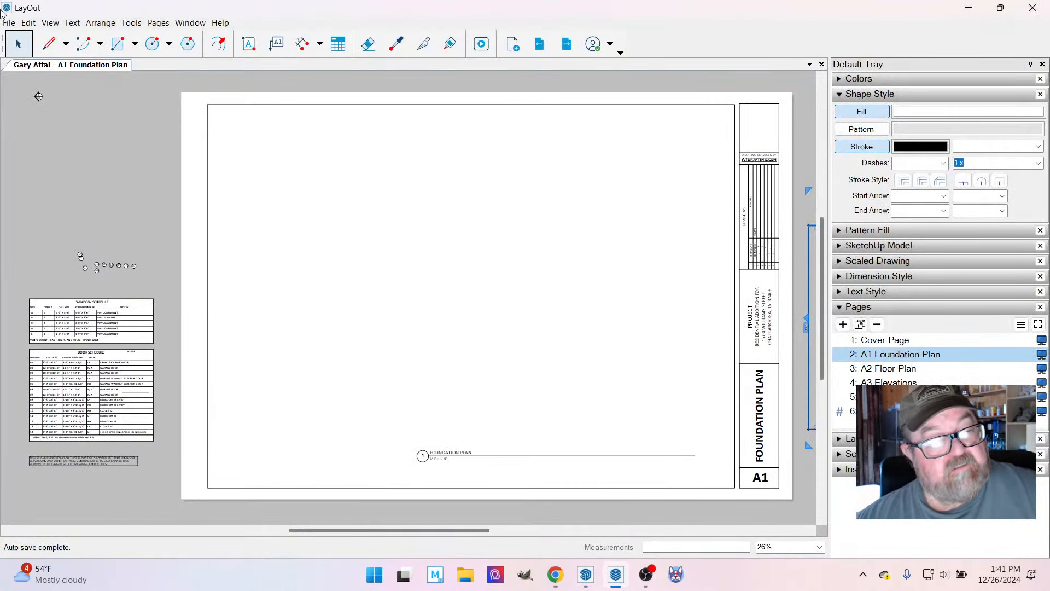
click(9, 23)
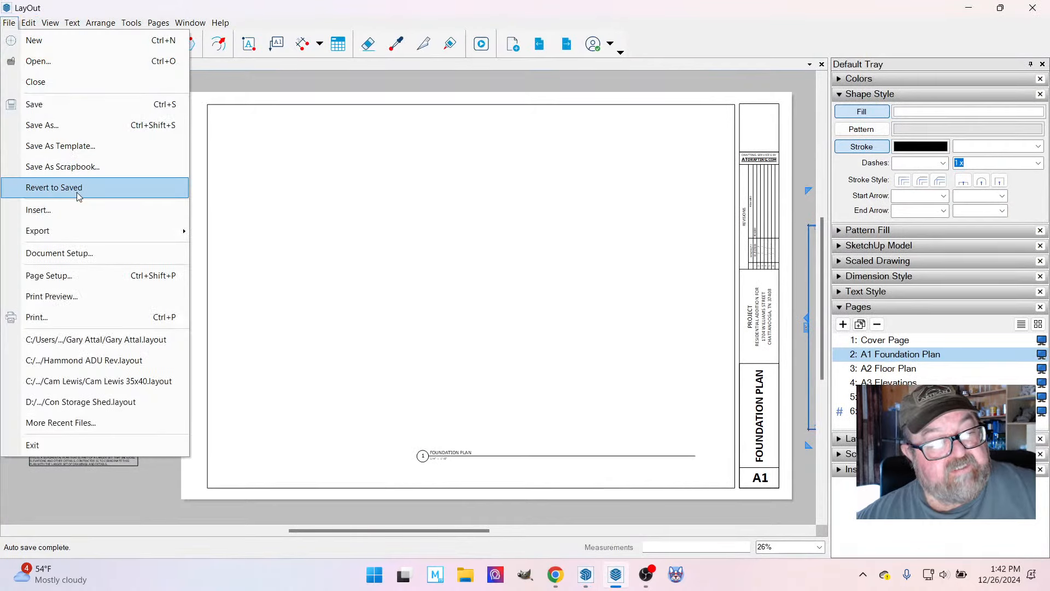
click(78, 208)
double_click(186, 166)
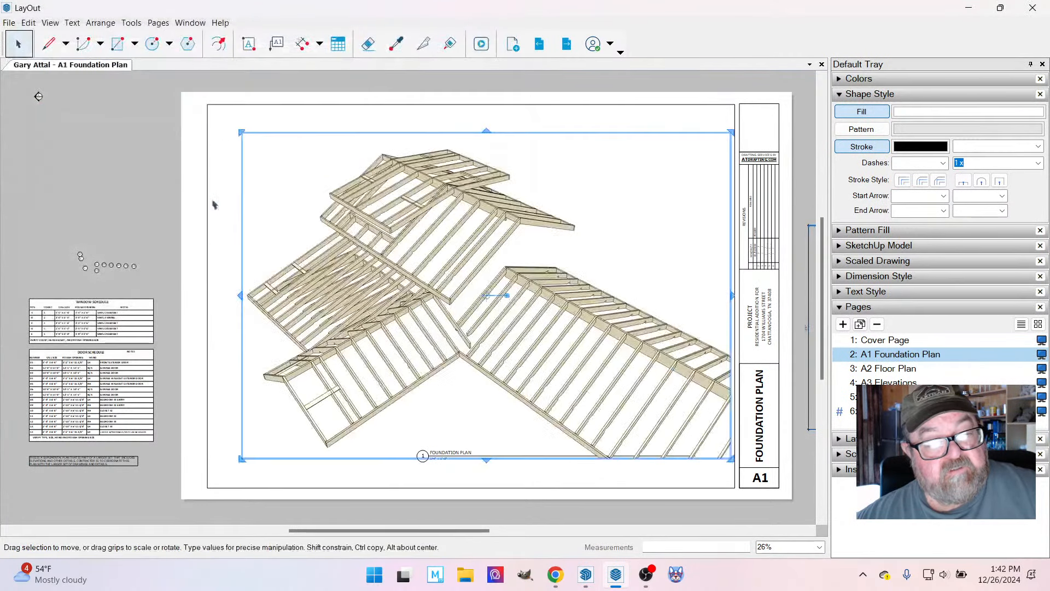
Try to switch the inserted model viewport to the Foundation Plan scene.
right_click(533, 325)
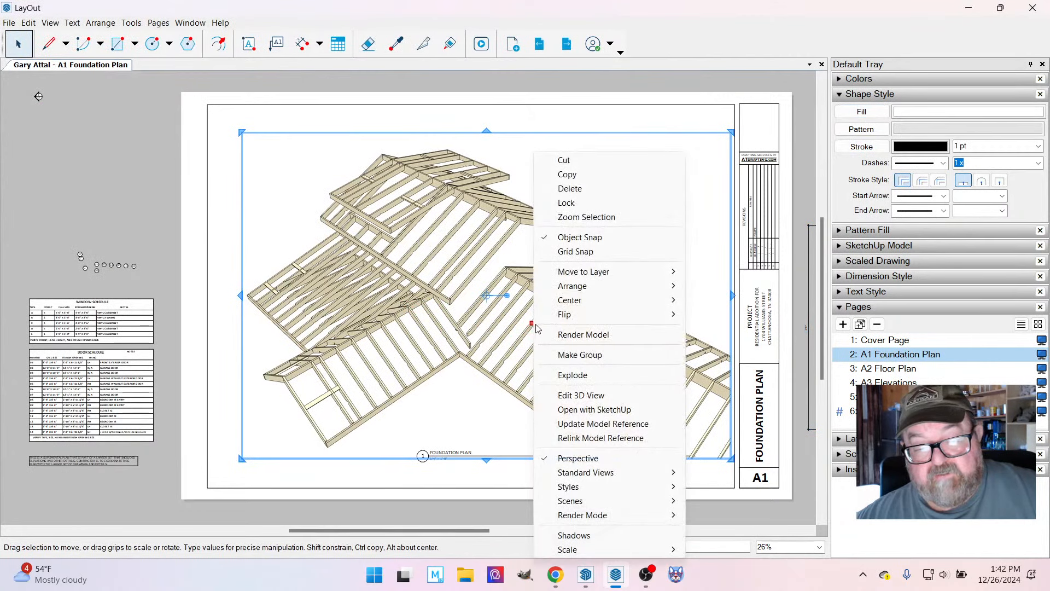
mouse_move(602, 551)
mouse_move(601, 502)
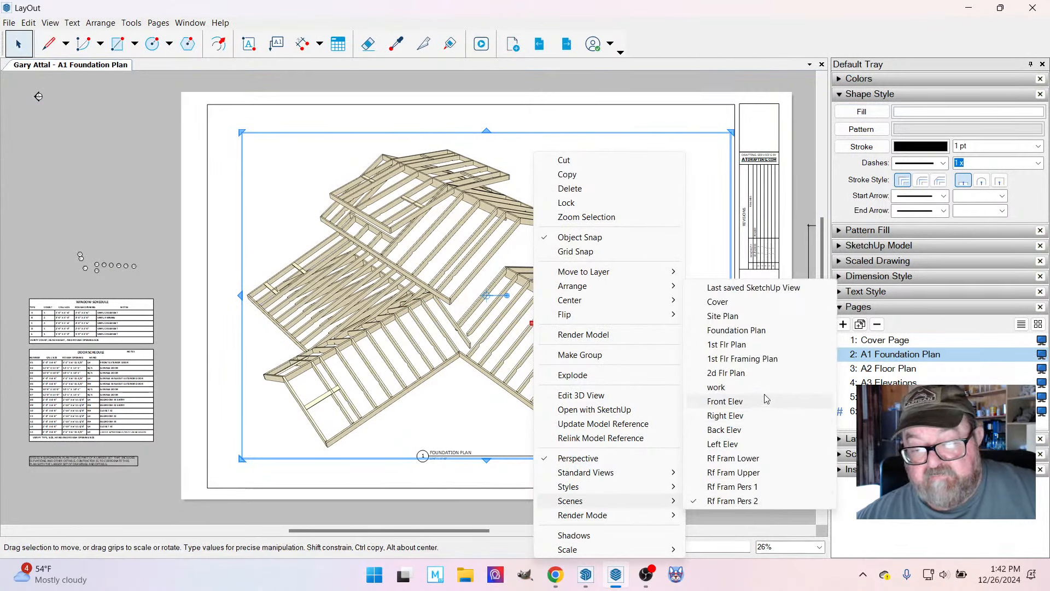
click(734, 331)
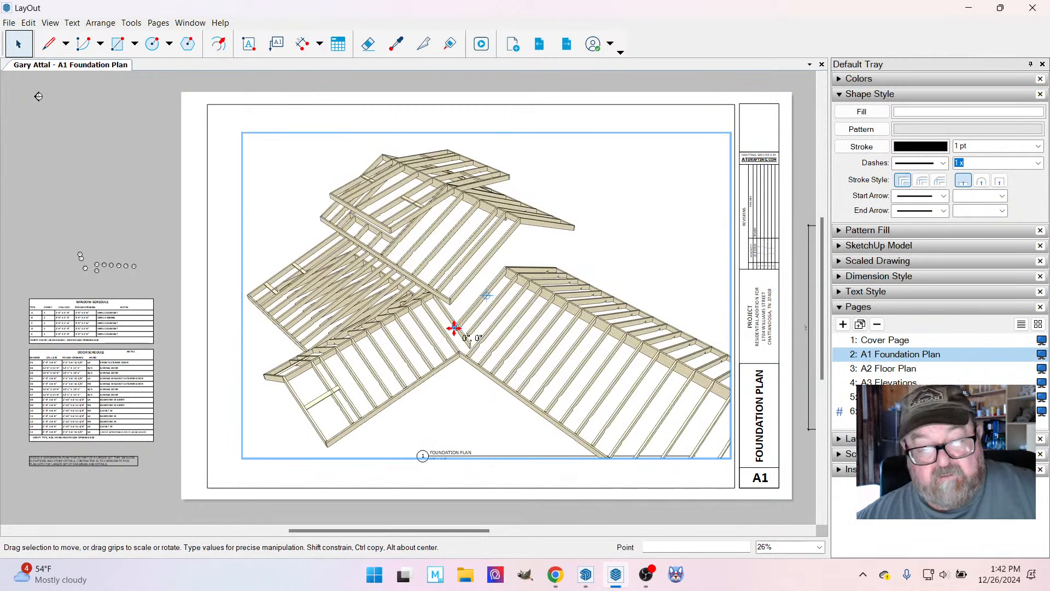
Update the viewport's model reference and set its scene to Foundation Plan.
right_click(454, 328)
click(500, 429)
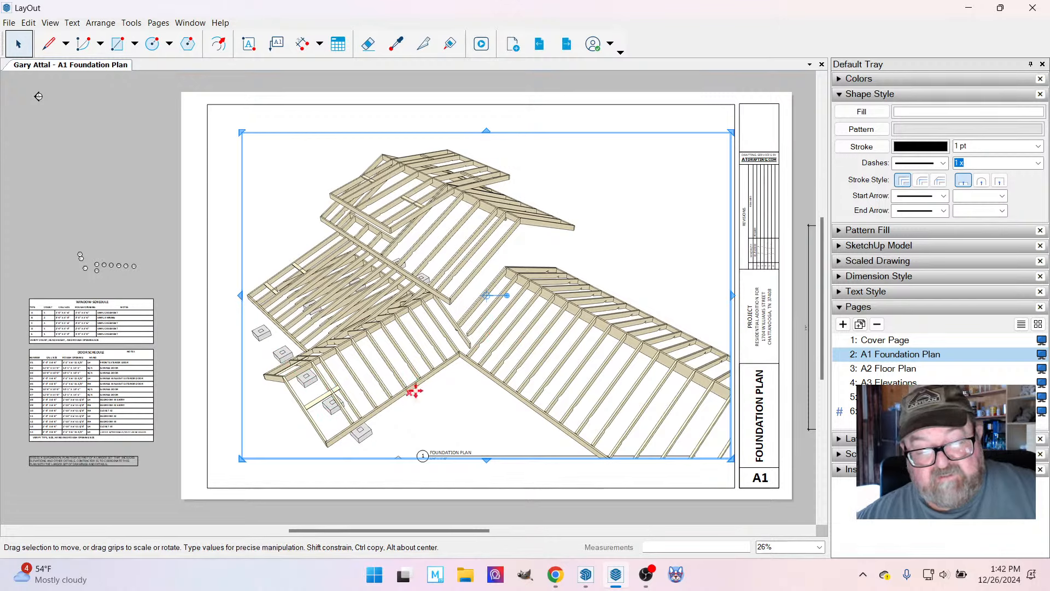
right_click(500, 322)
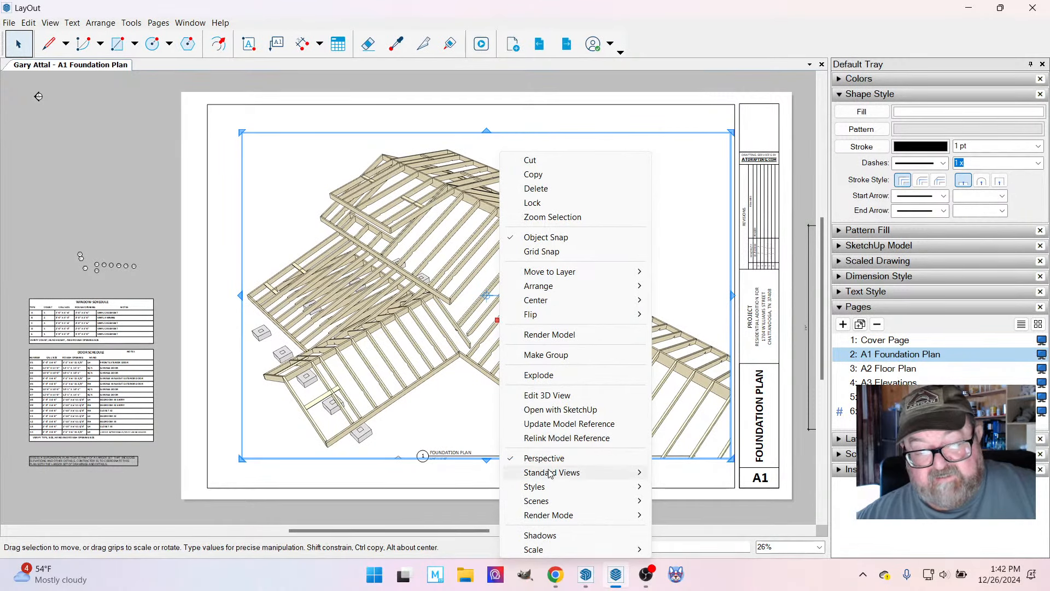
mouse_move(564, 502)
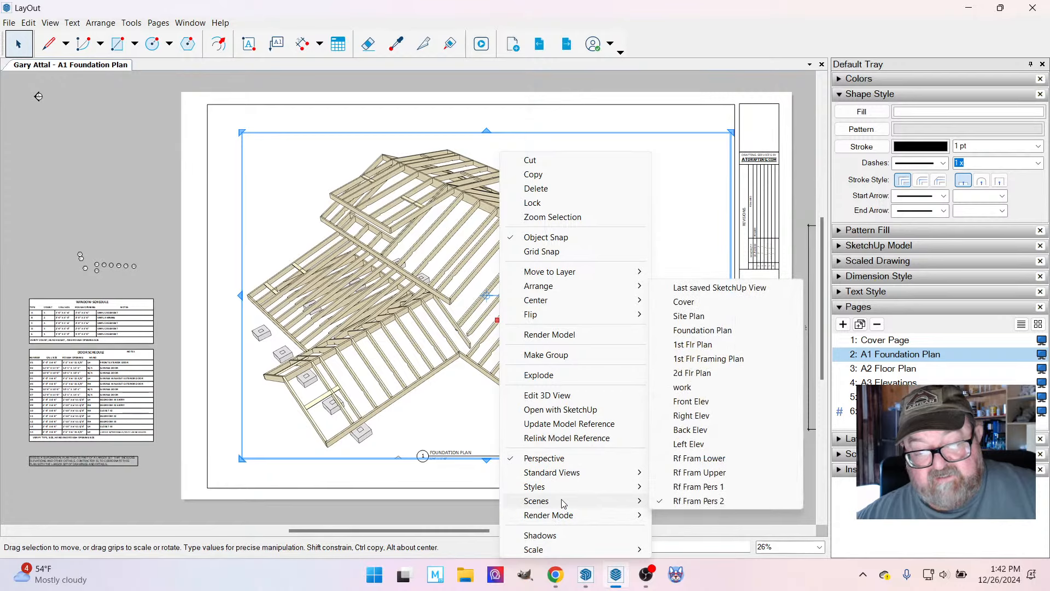
click(705, 331)
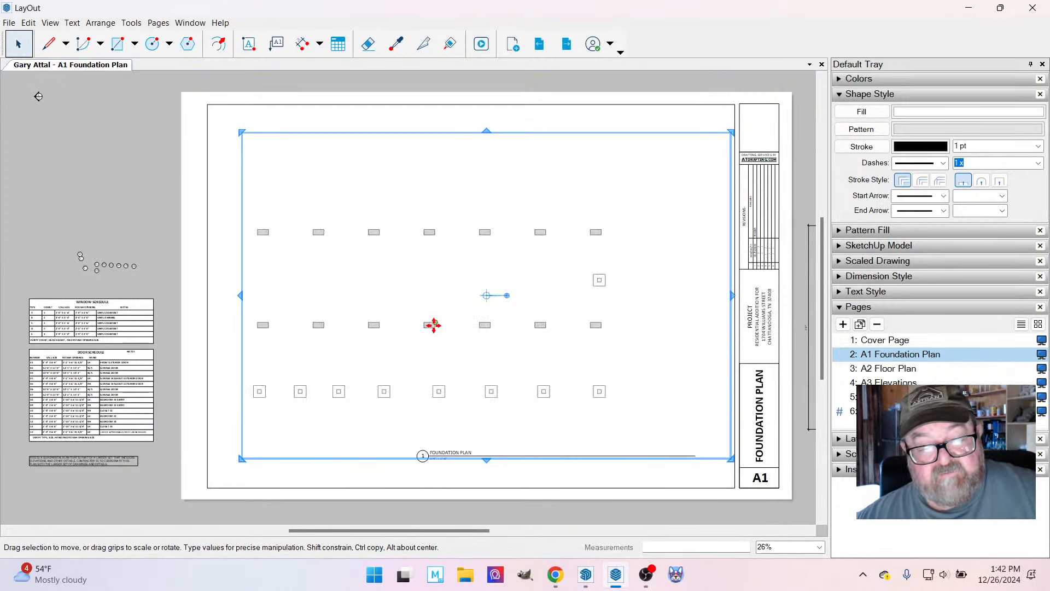
Shift the foundation viewport toward the title block and set its scale to 1/4" = 1'-0" (1:48).
drag(434, 325, 468, 325)
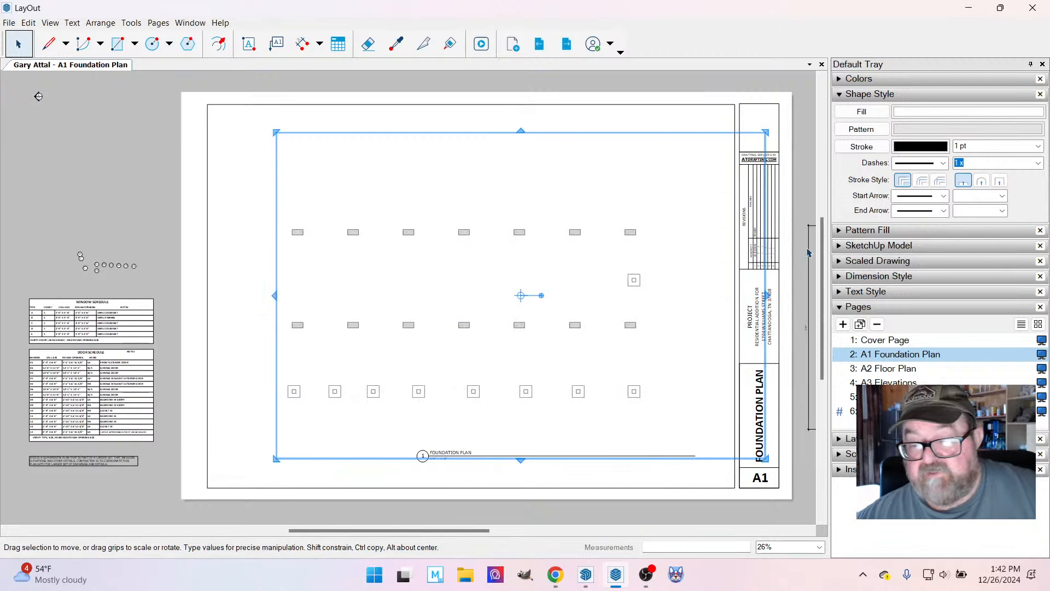
click(213, 314)
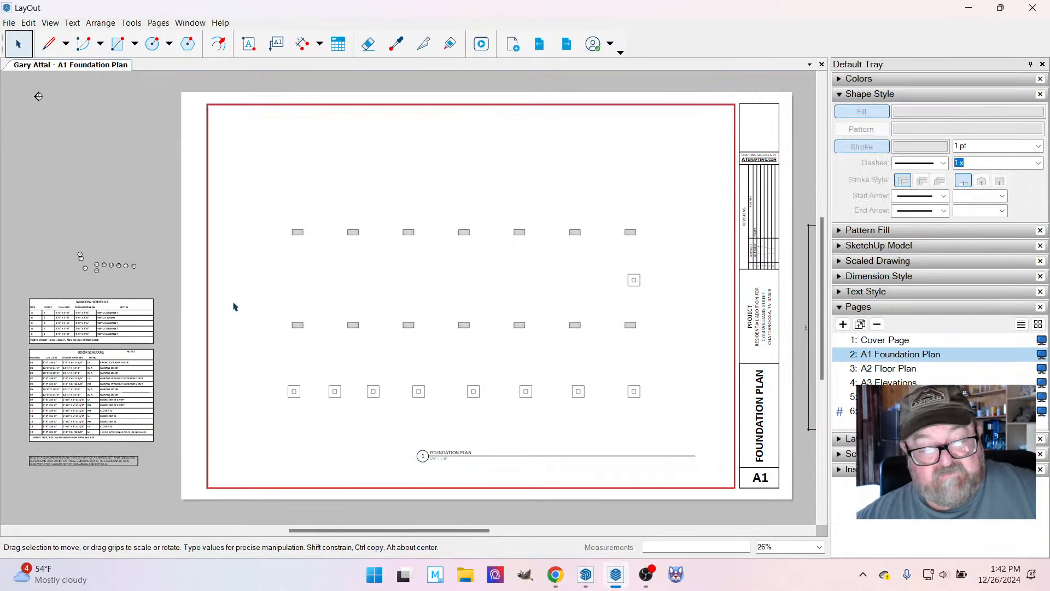
click(300, 326)
right_click(301, 326)
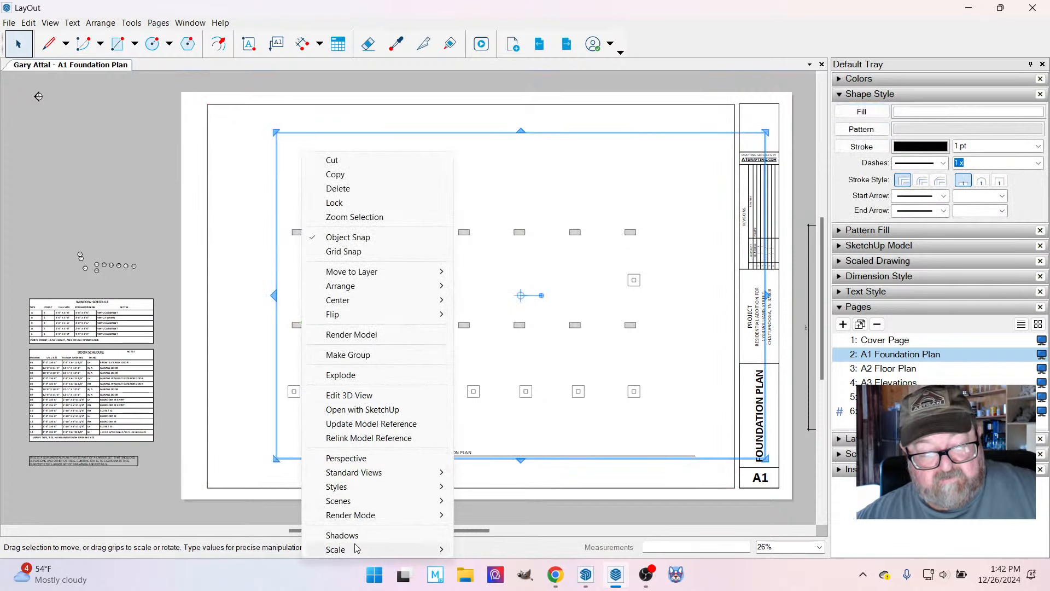
mouse_move(383, 549)
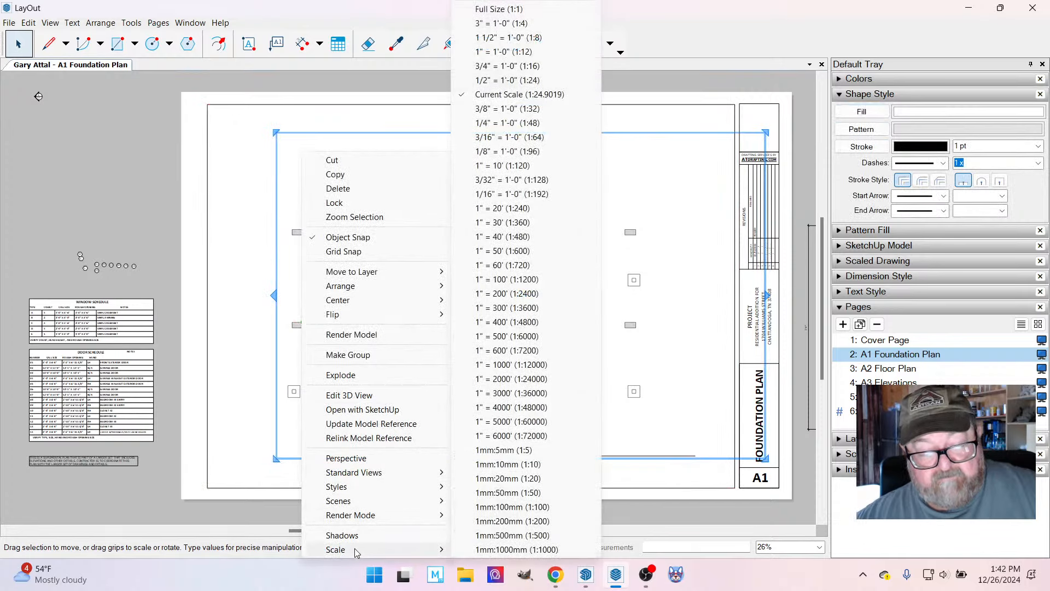
click(479, 123)
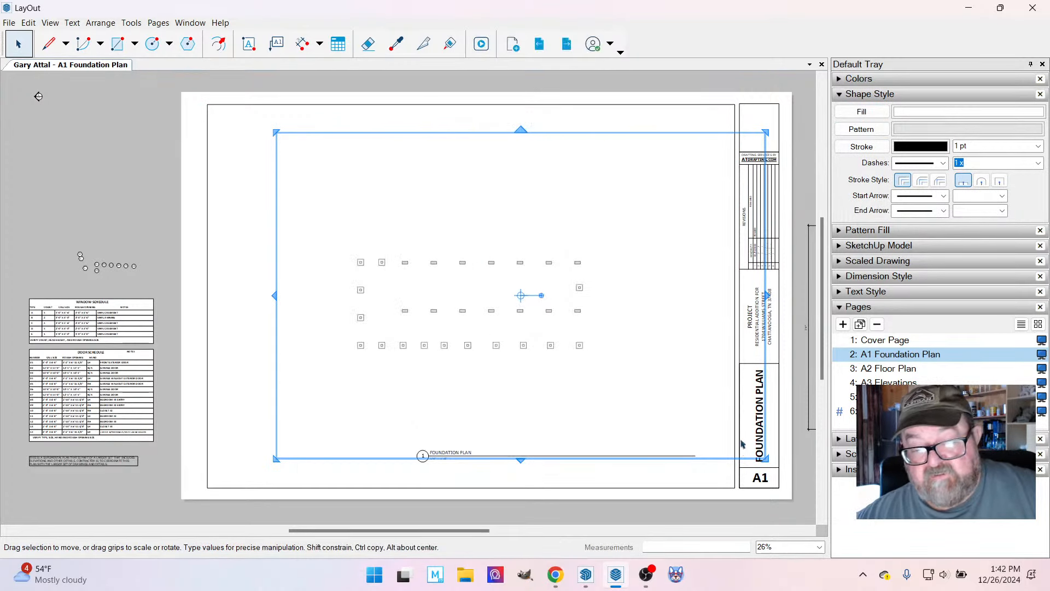
Crop the viewport on all four sides closely around the footings and place it just above the Foundation Plan drawing title.
drag(767, 294, 597, 296)
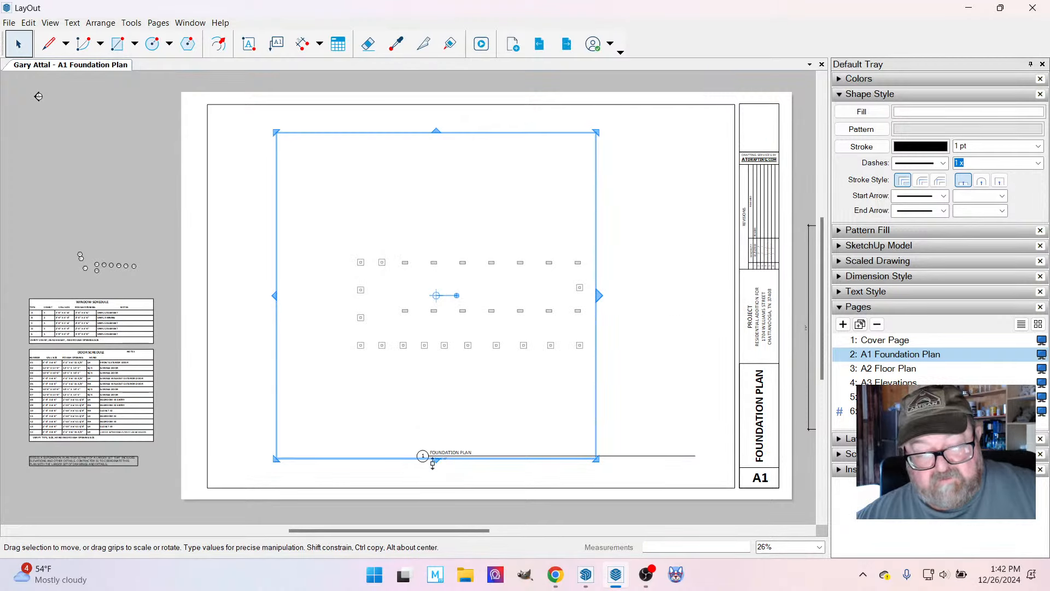
drag(436, 459, 456, 359)
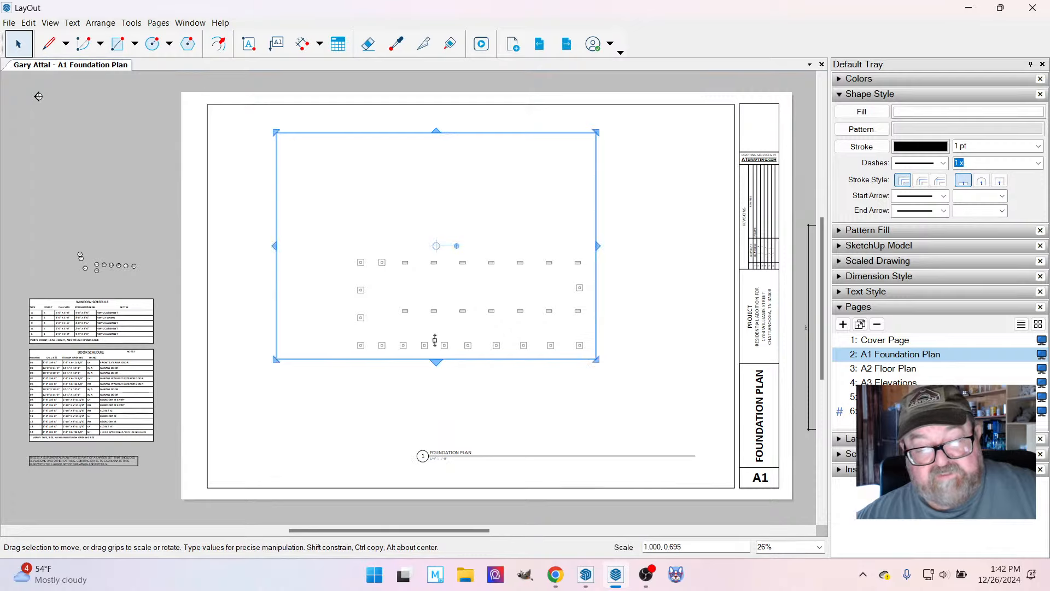
drag(275, 246, 343, 246)
drag(476, 132, 470, 245)
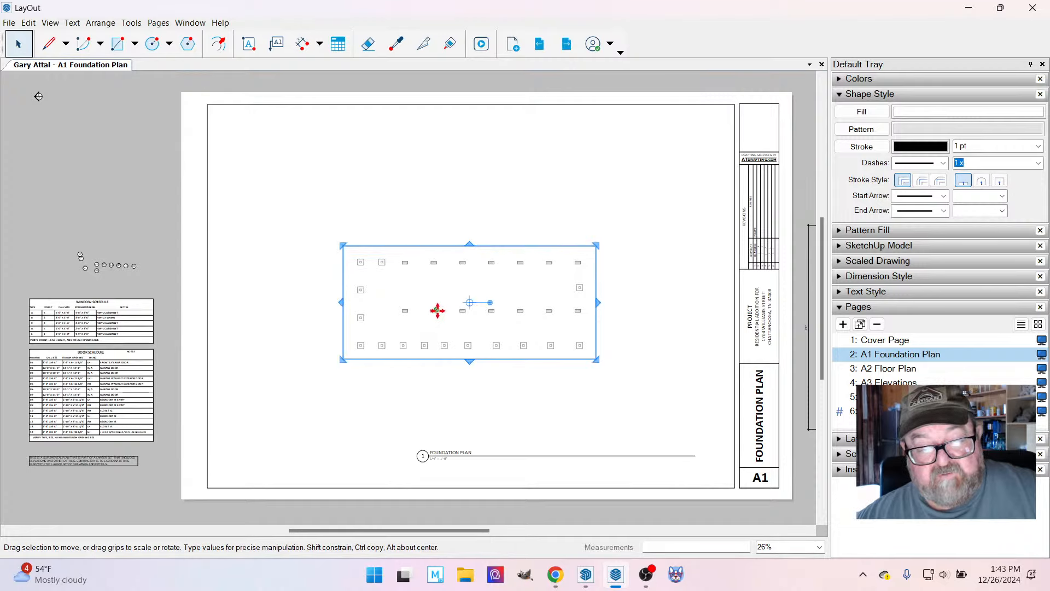
drag(436, 308, 529, 374)
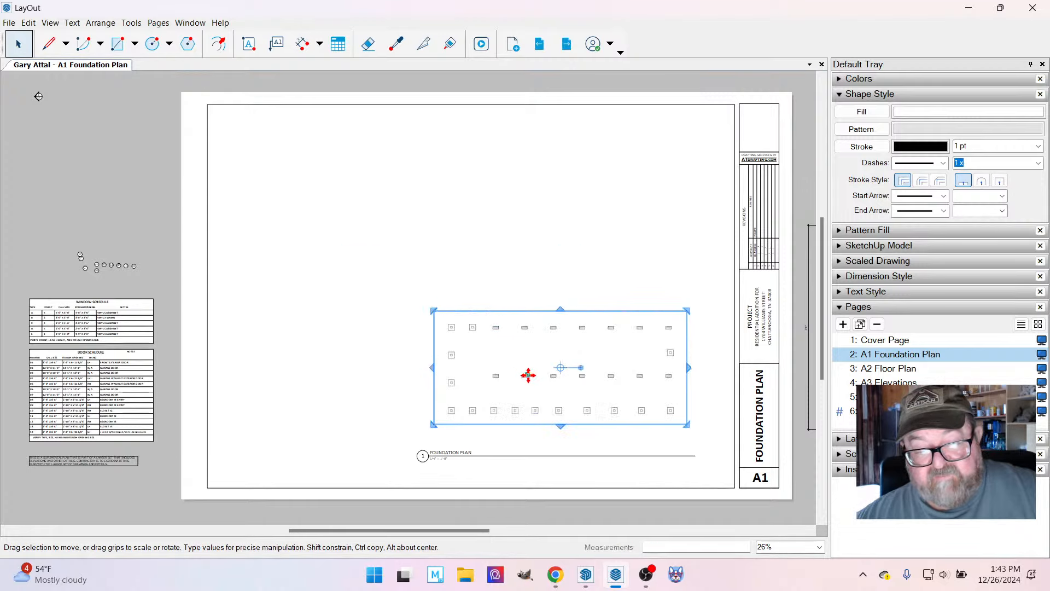
Change the foundation viewport's render mode from Raster to Hybrid and clear the selection.
scroll(622, 392, up, 2)
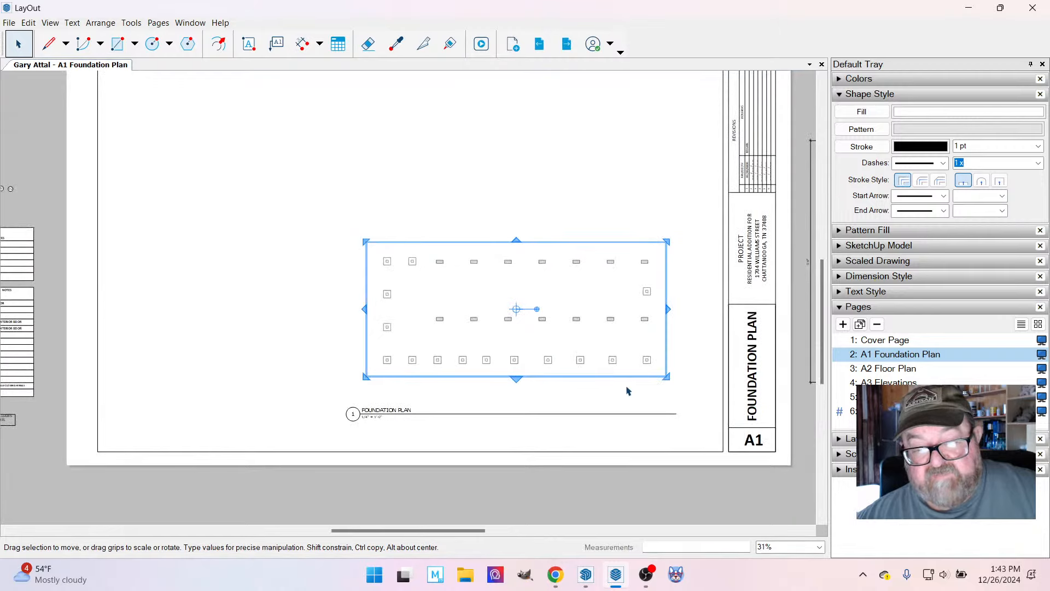
scroll(628, 391, up, 1)
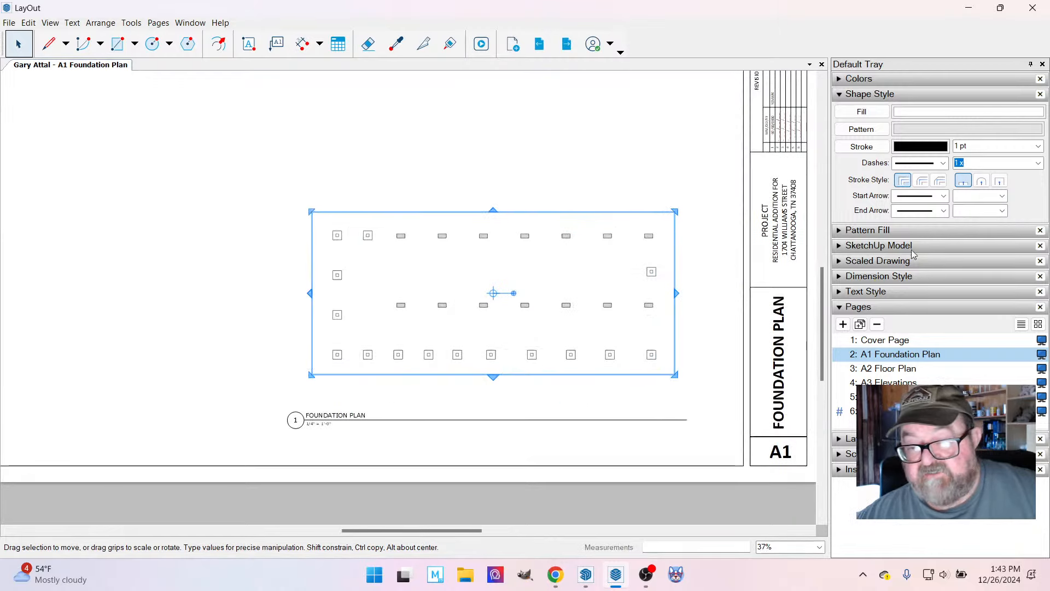
click(841, 246)
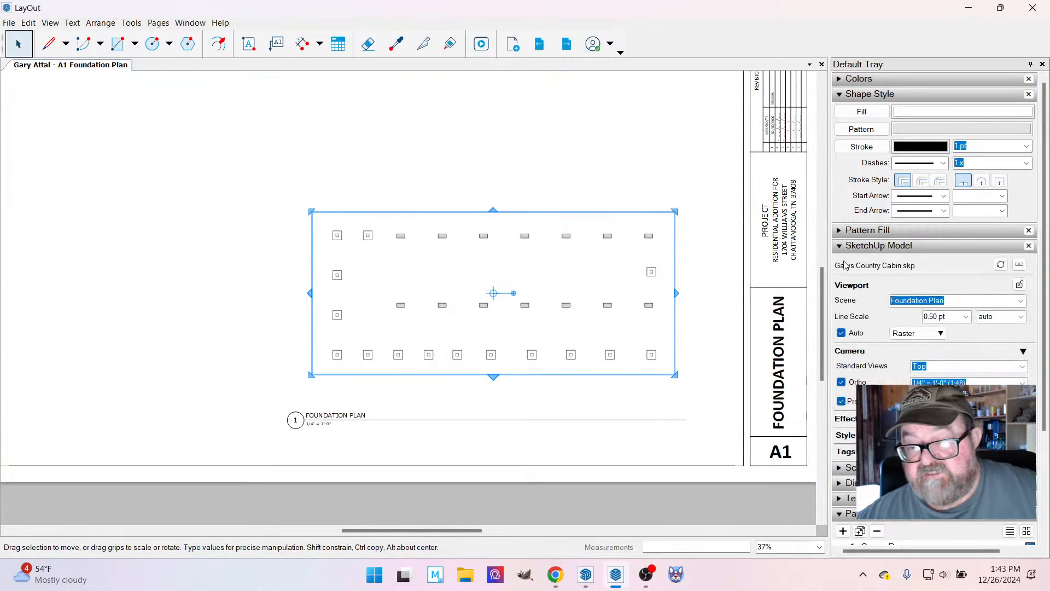
click(942, 333)
click(919, 373)
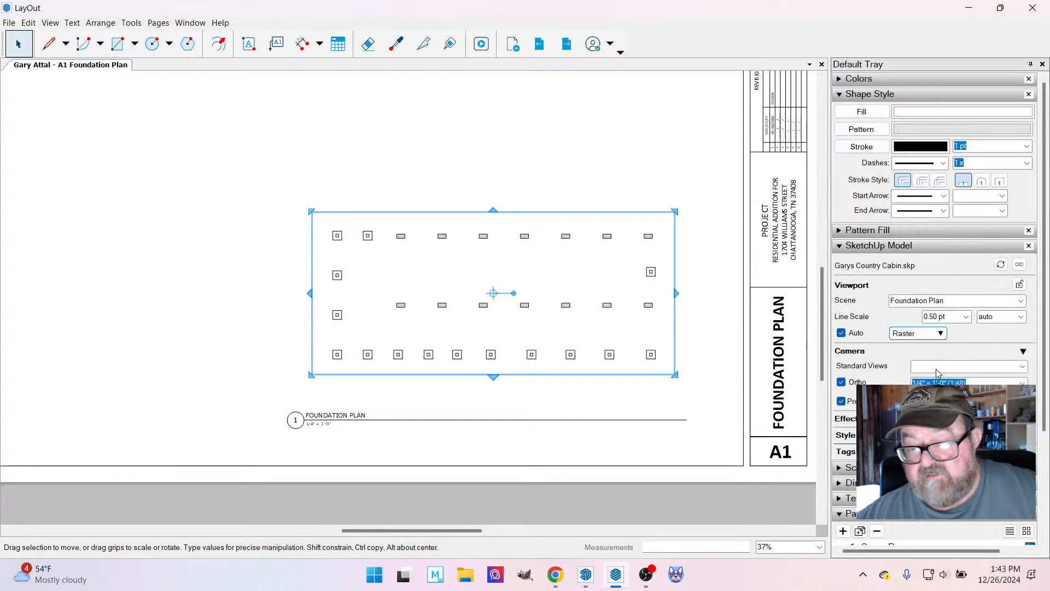
click(593, 180)
scroll(527, 333, up, 2)
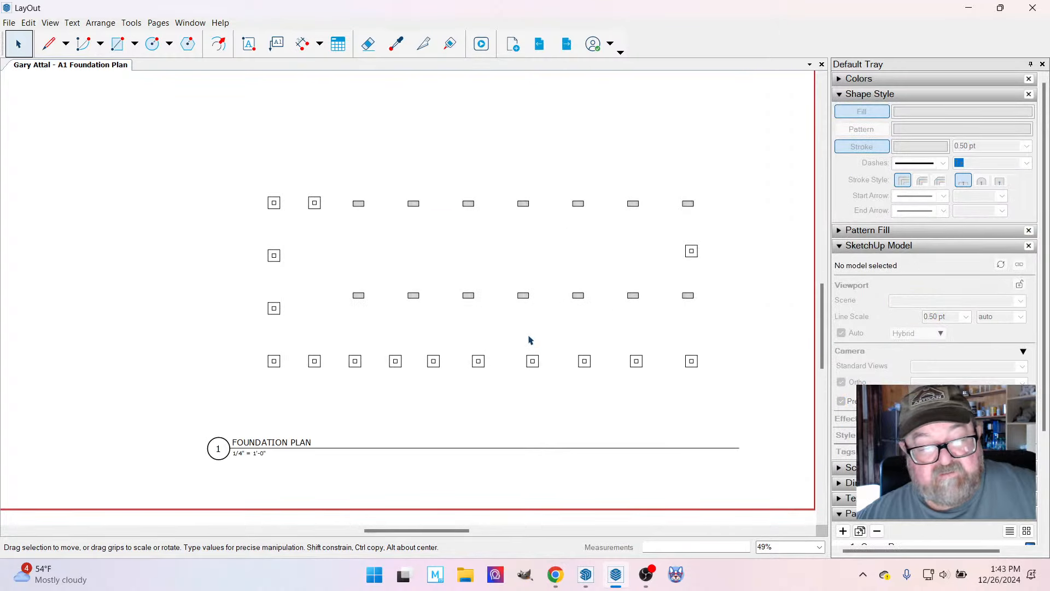